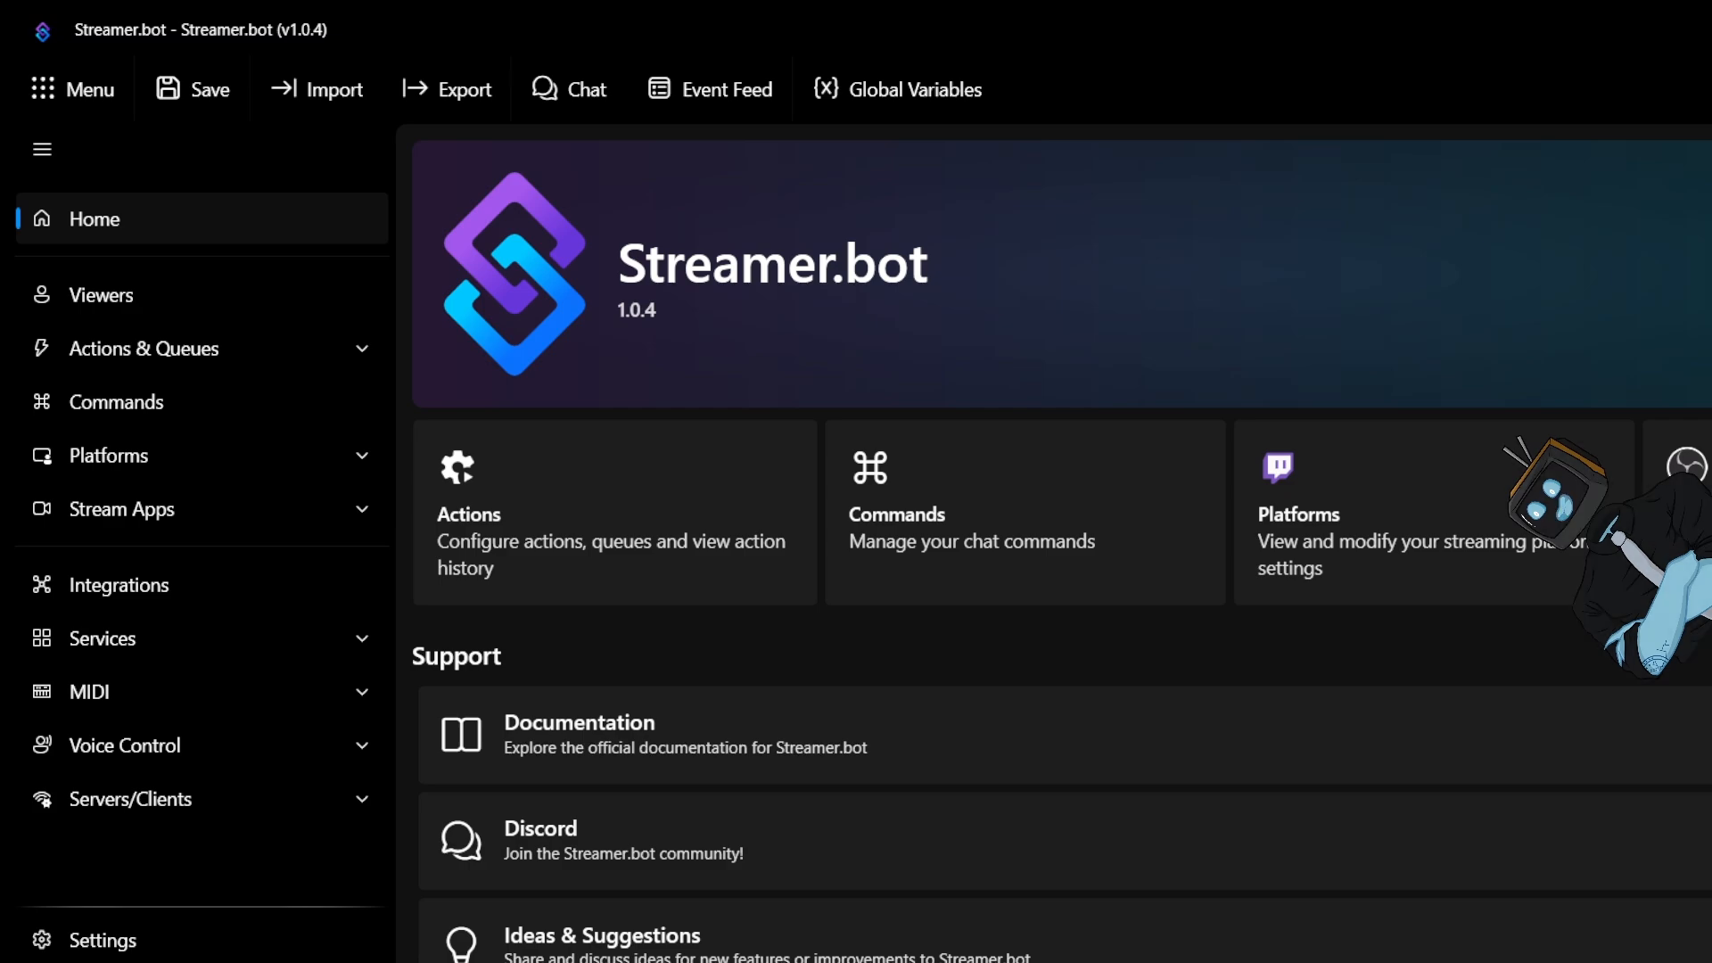
# Switch to Chrome, search Google for "streamer bot" and open the official Streamer.bot website
pyautogui.click(1216, 940)
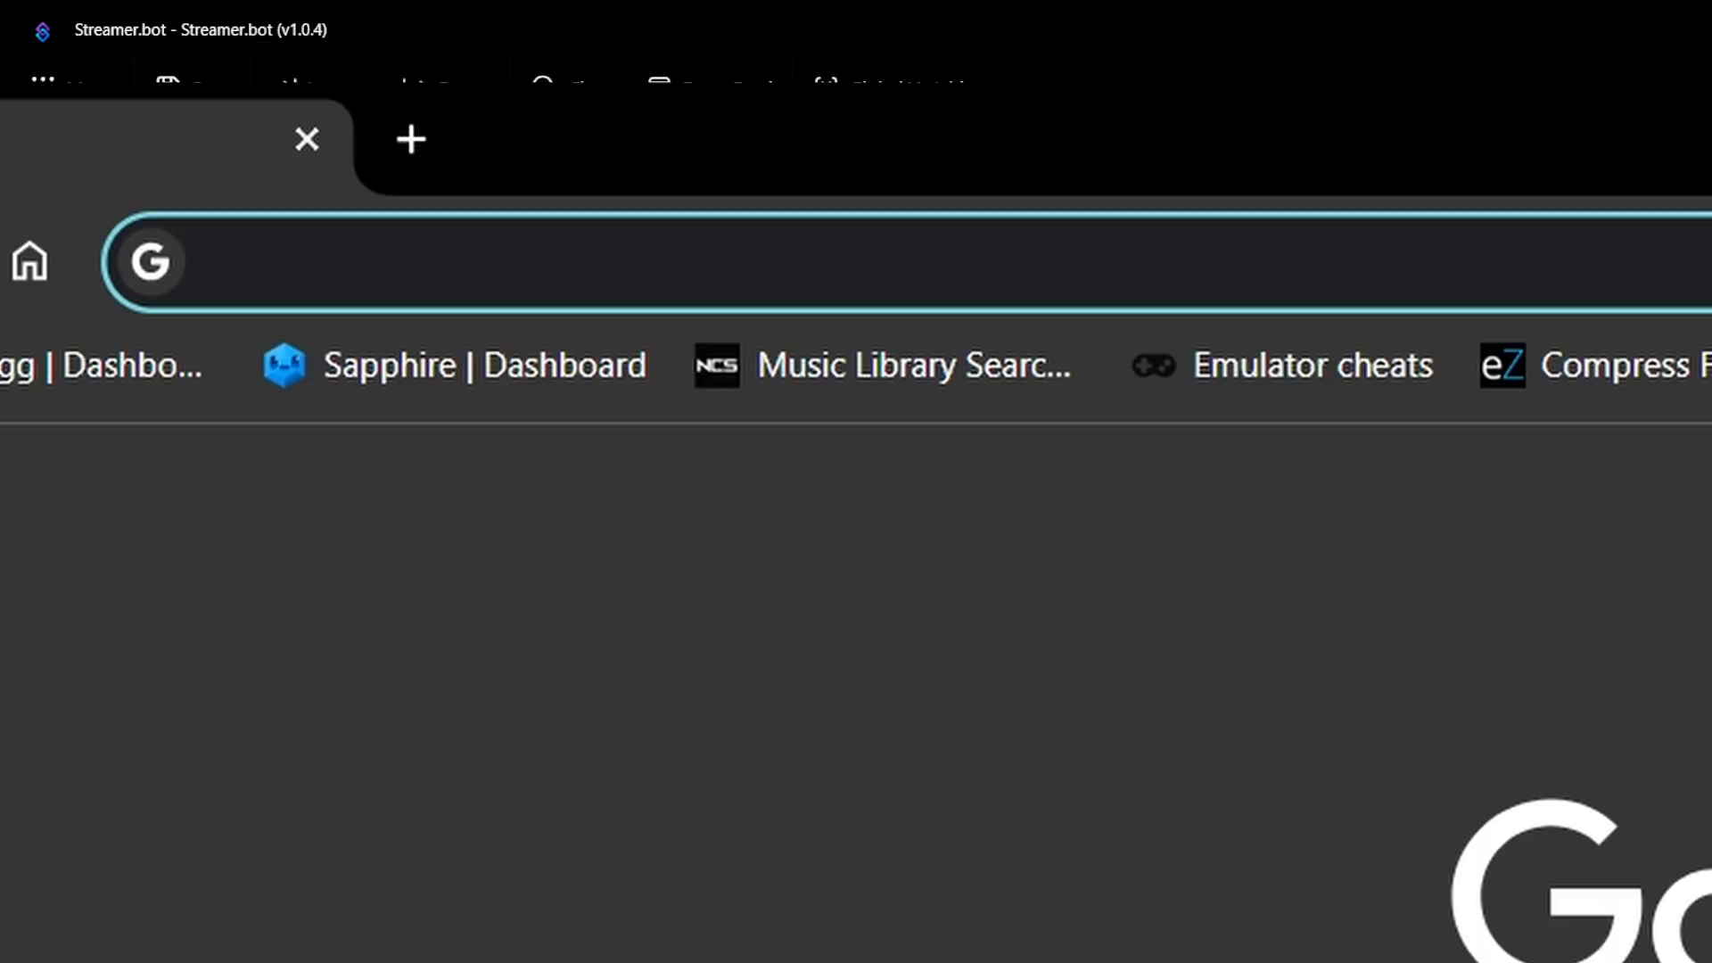
pyautogui.write('streamer')
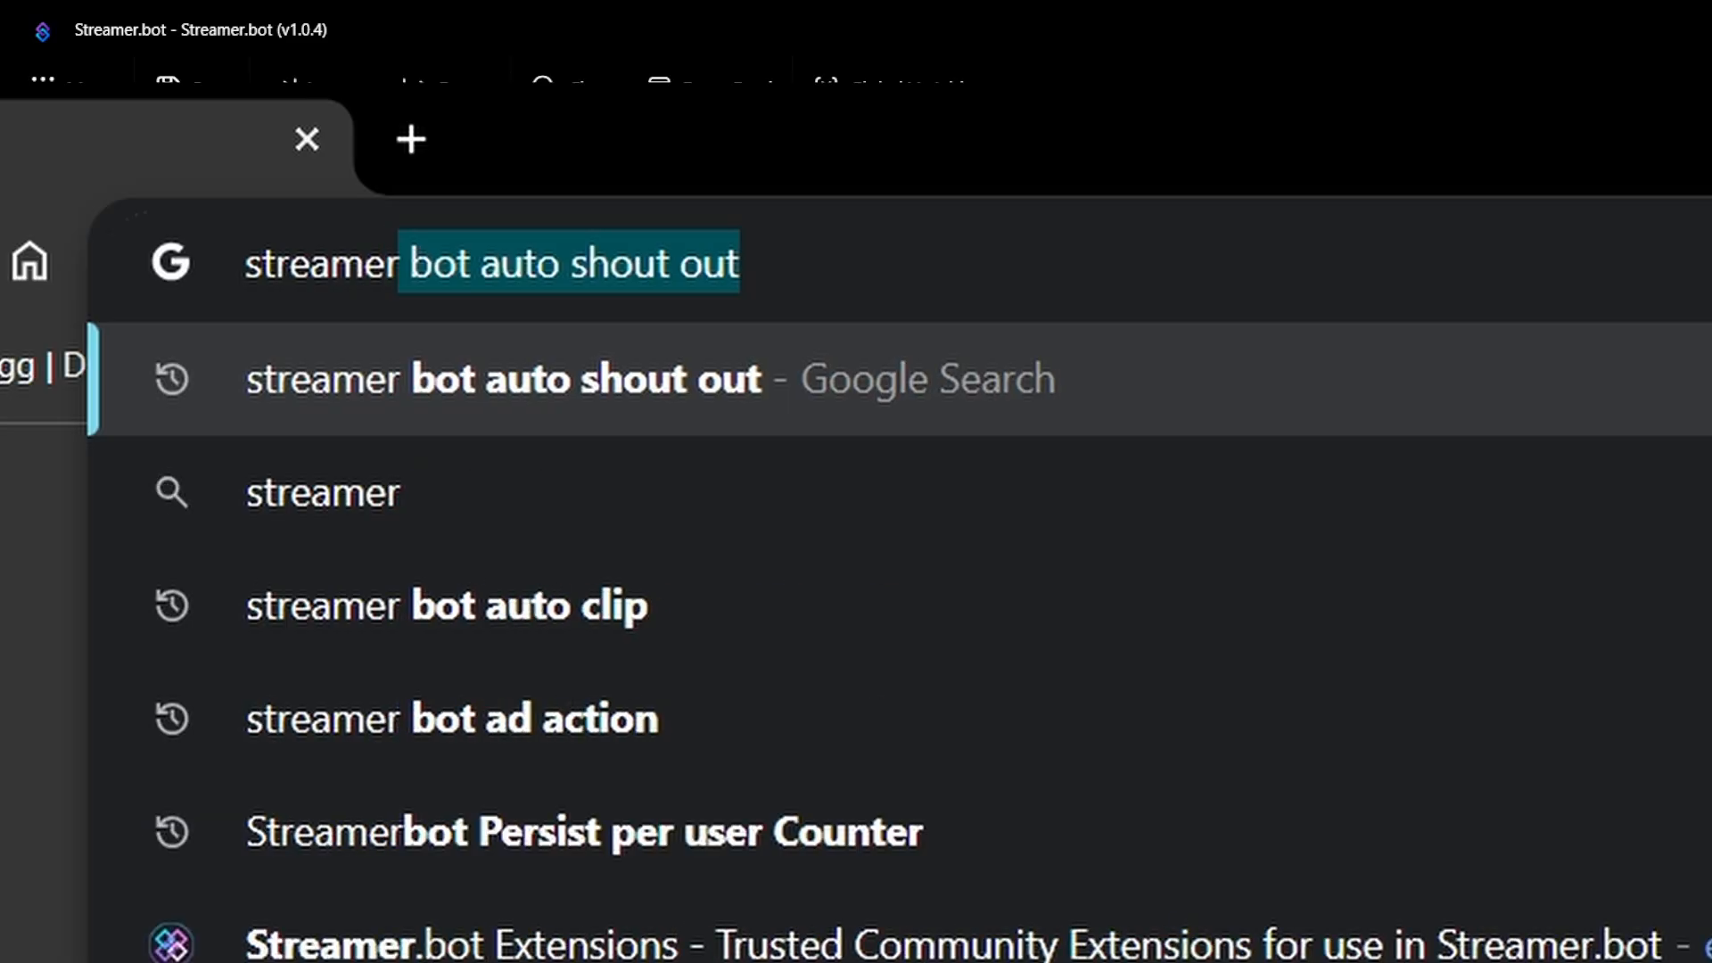
pyautogui.write('b')
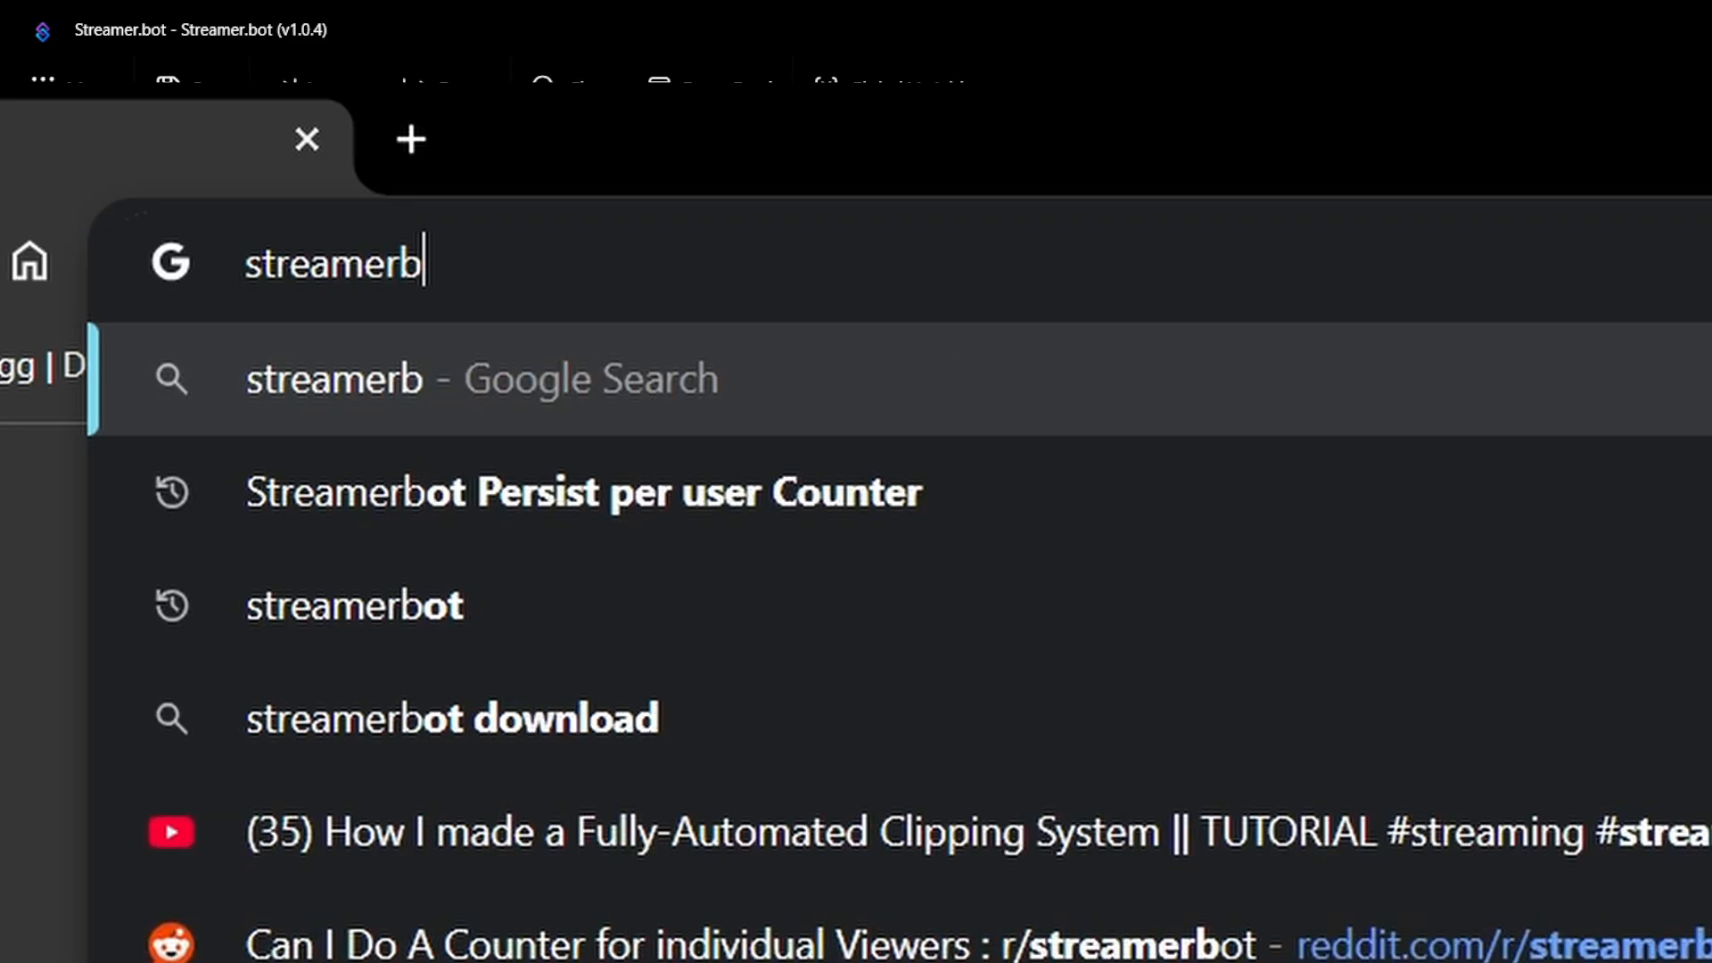
pyautogui.press('BackSpace')
pyautogui.write('bot')
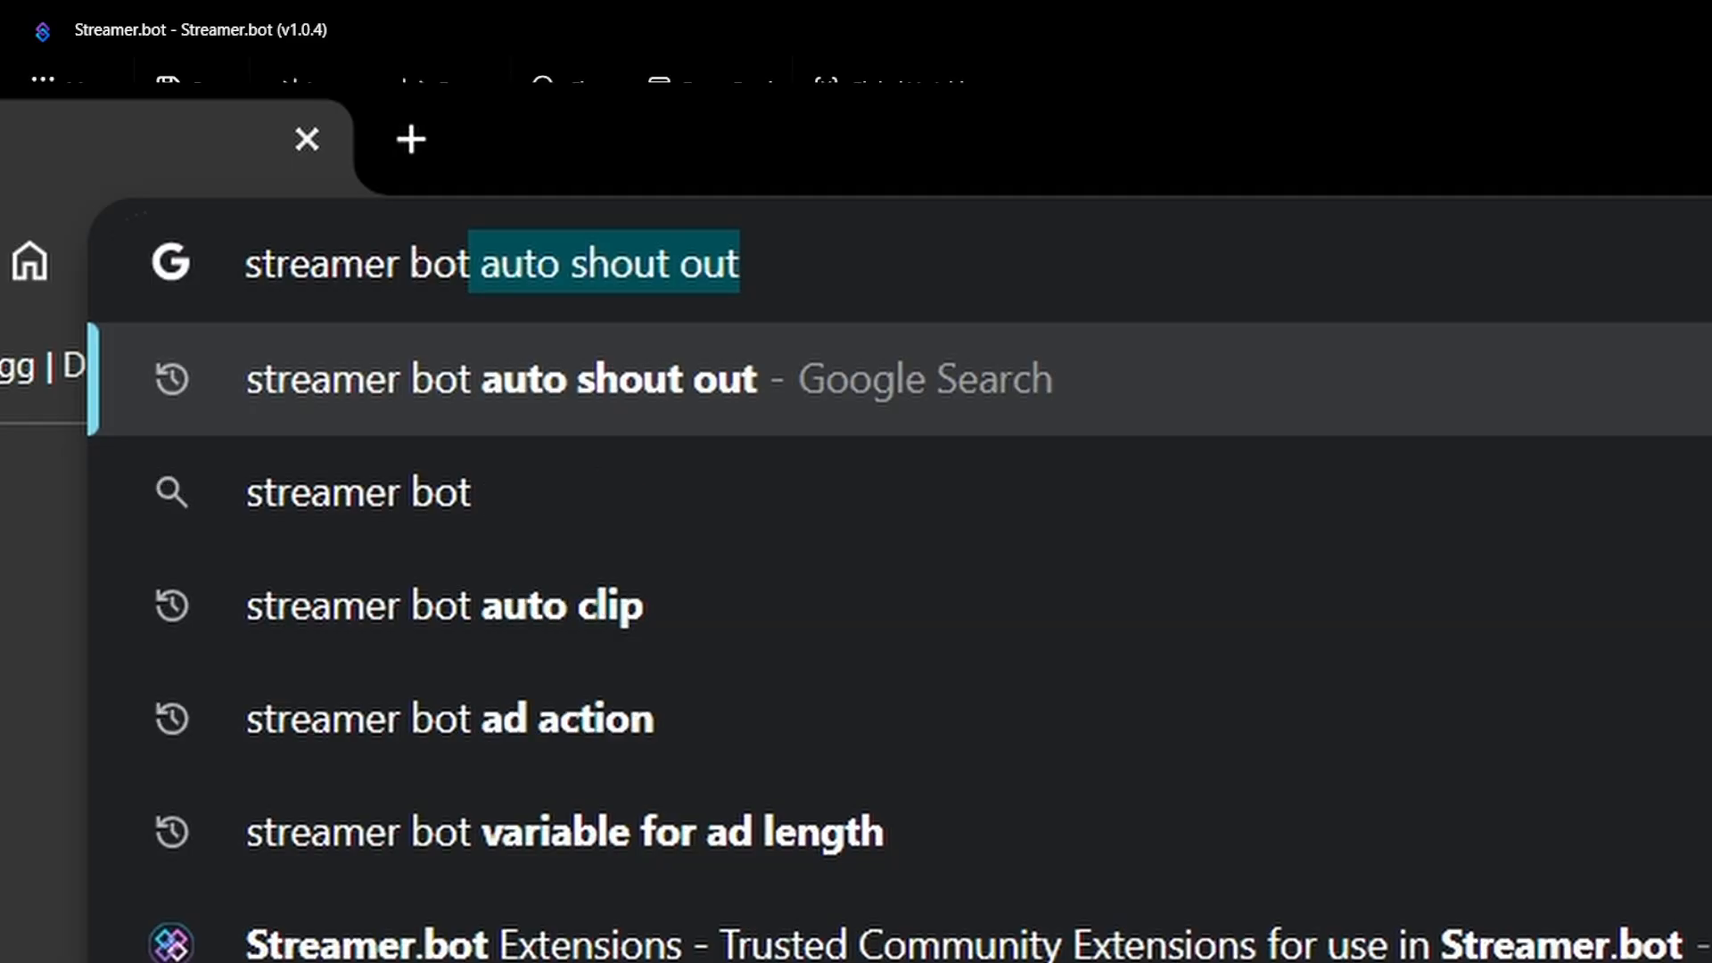
pyautogui.press('BackSpace')
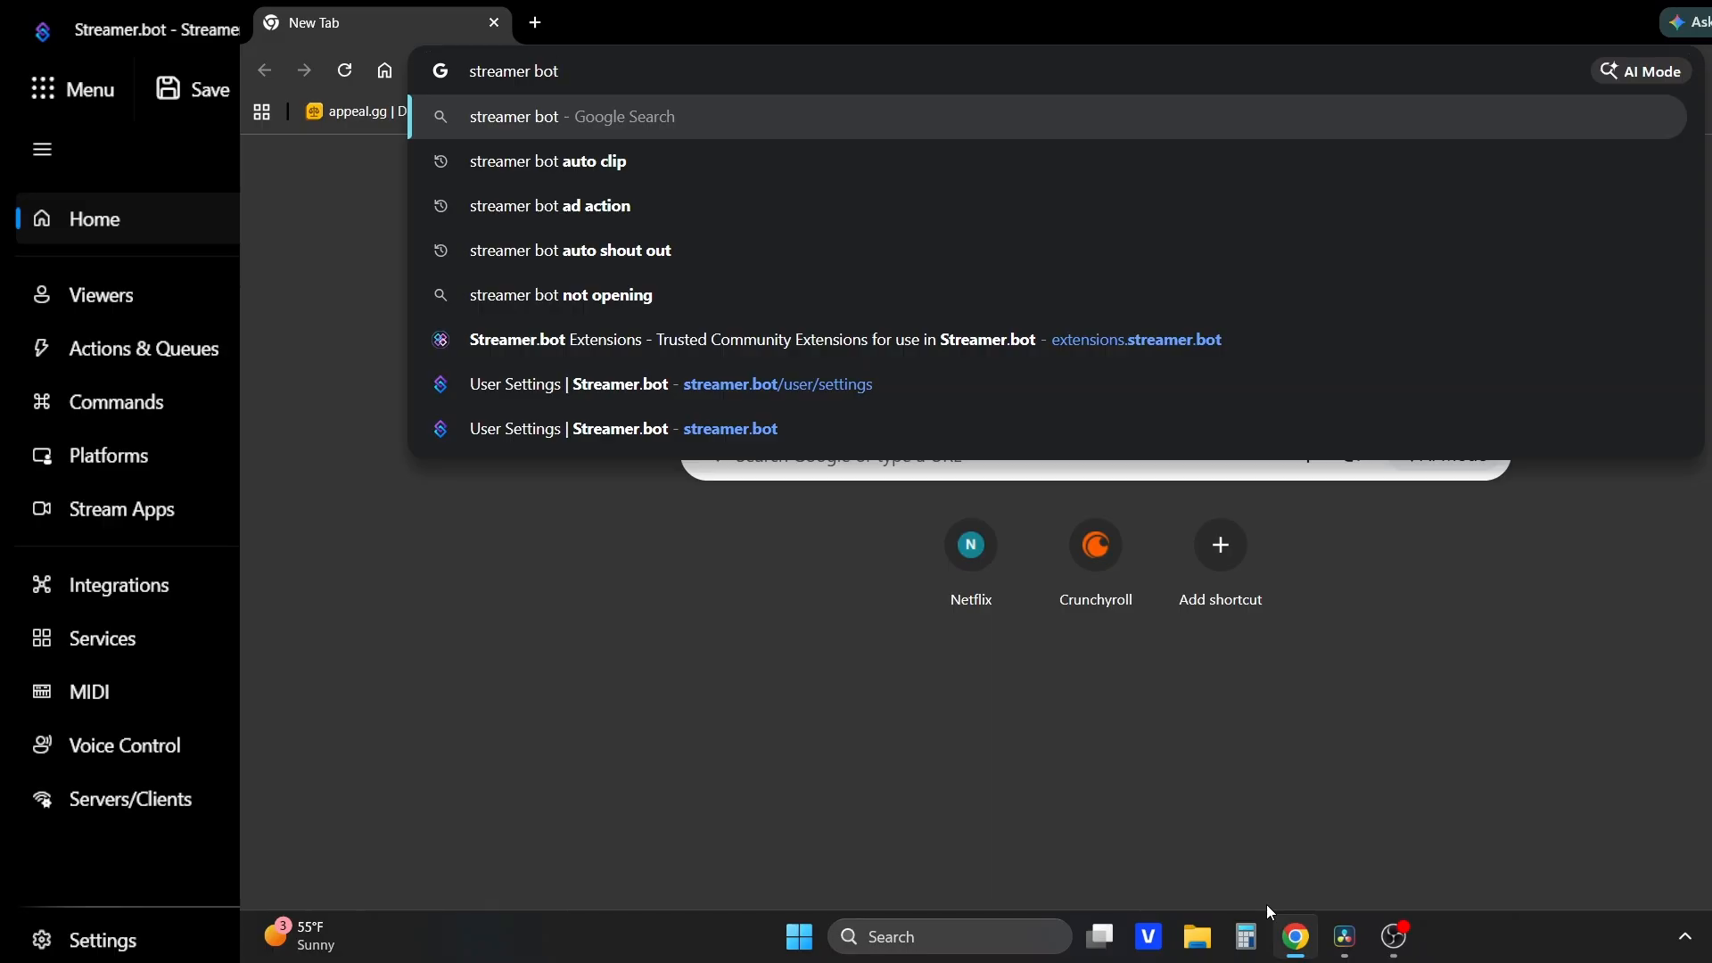
pyautogui.press('Return')
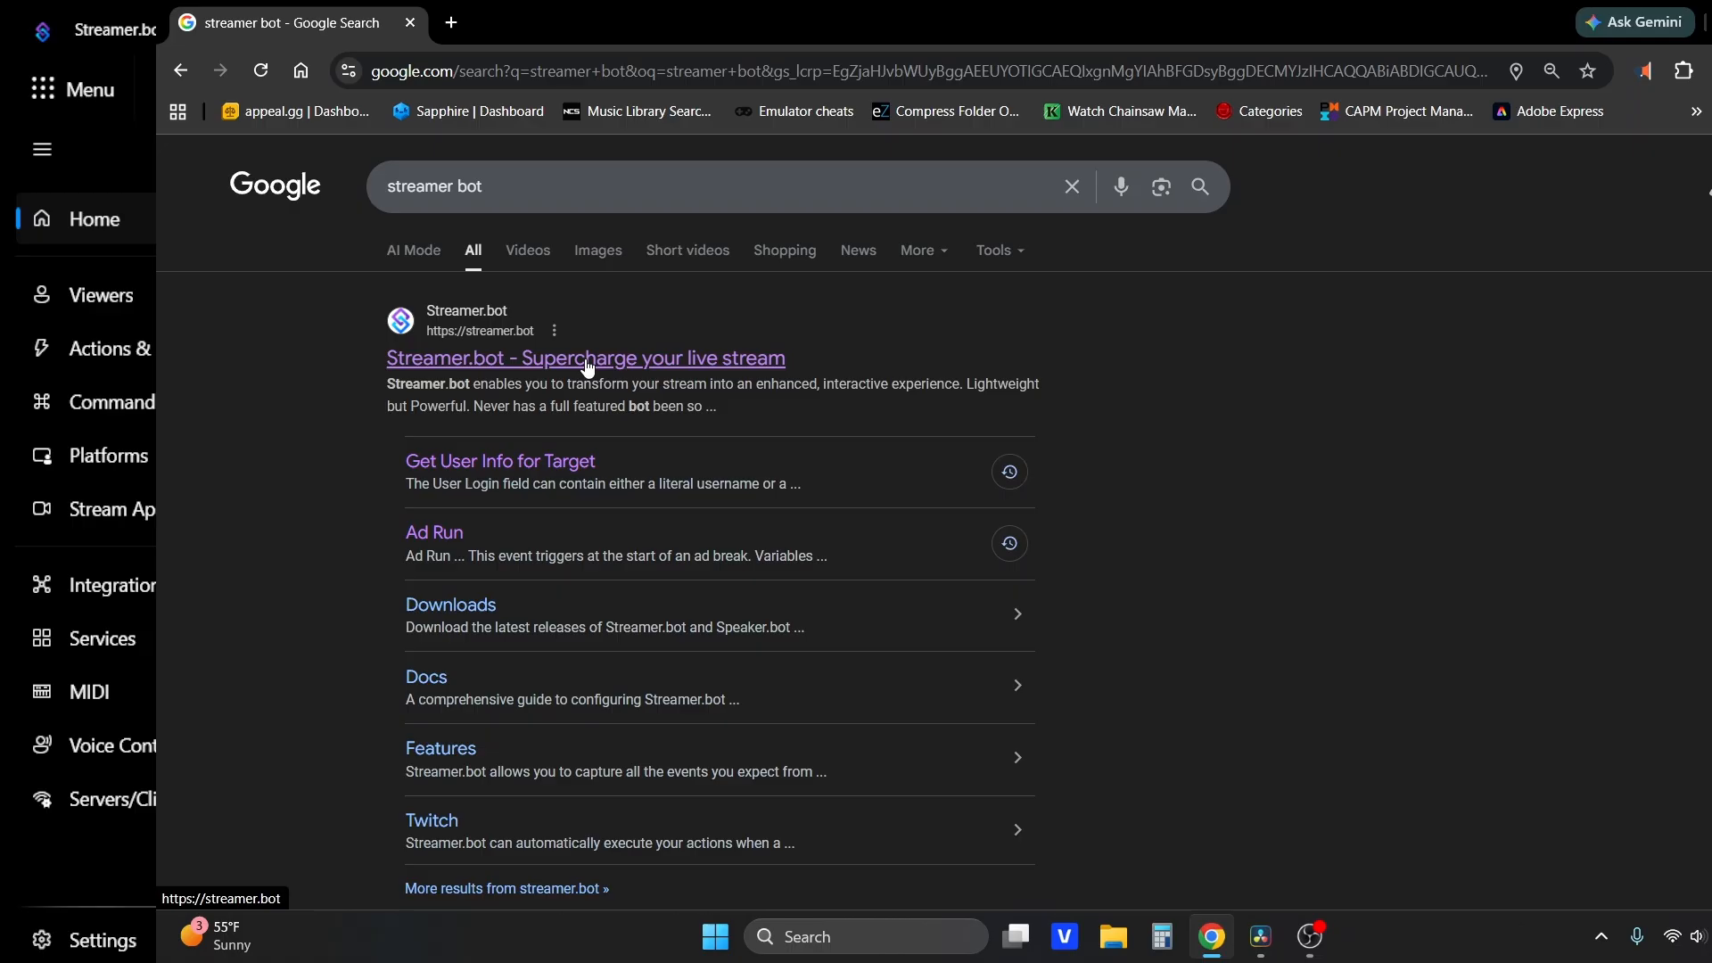
pyautogui.click(588, 361)
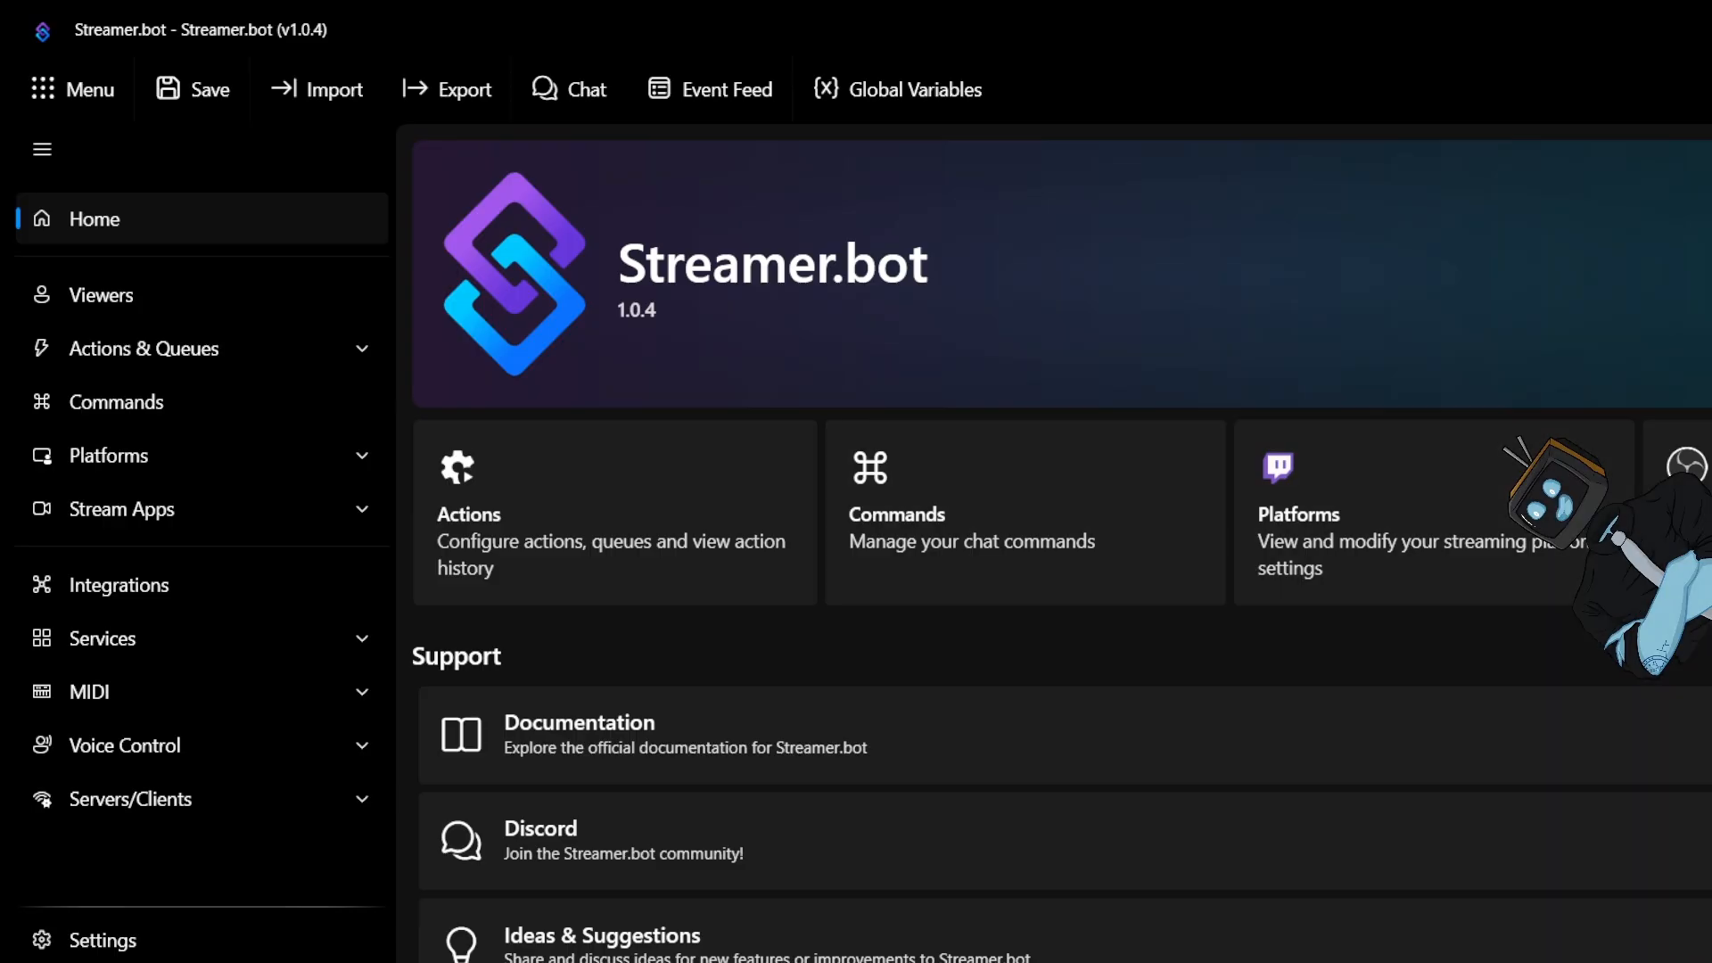
# Back in Streamer.bot, view the available streaming platforms and the supported stream apps
pyautogui.click(1362, 490)
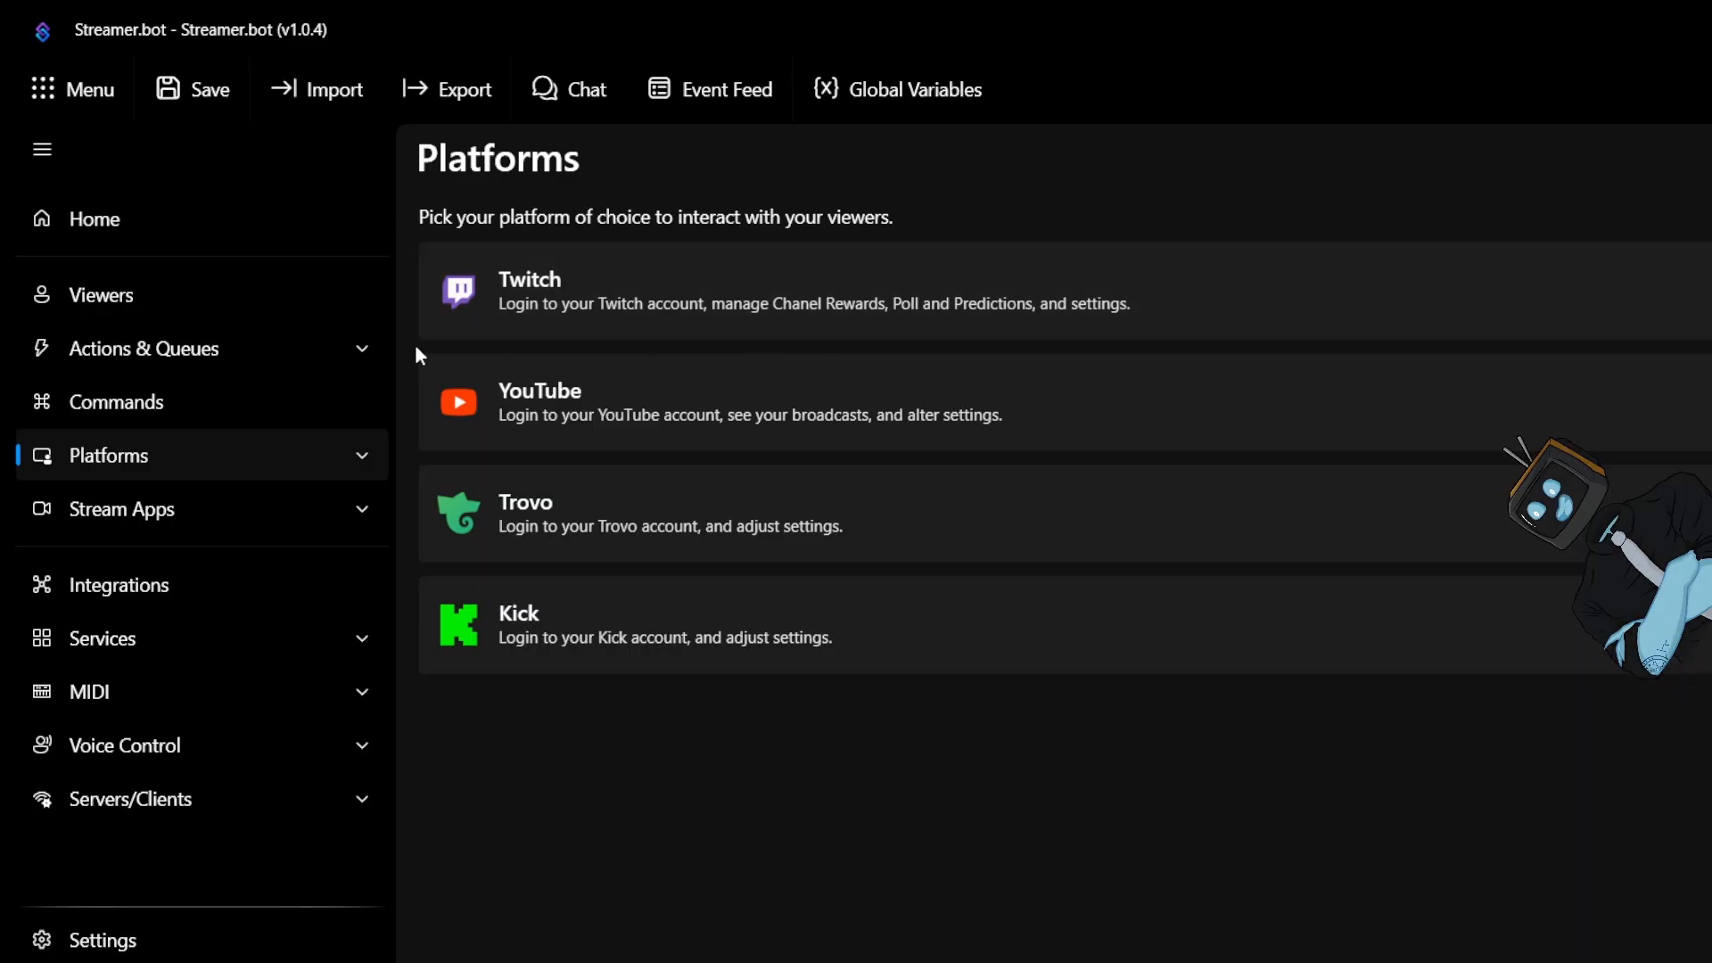
pyautogui.click(164, 516)
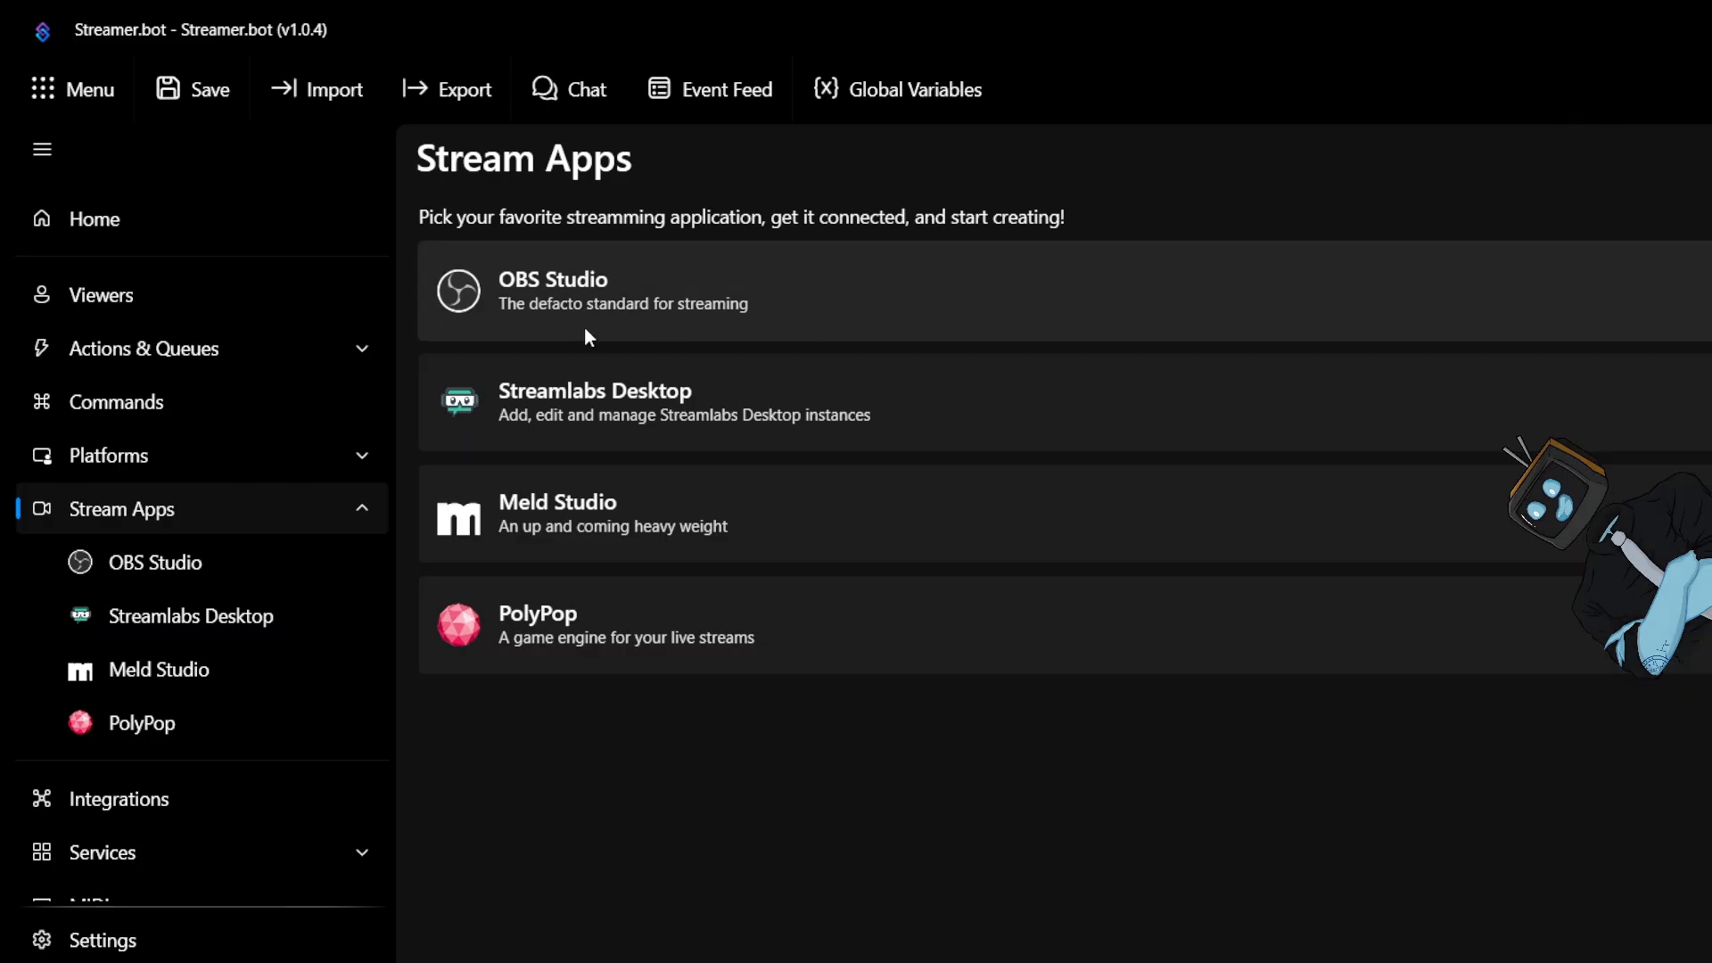
pyautogui.click(187, 519)
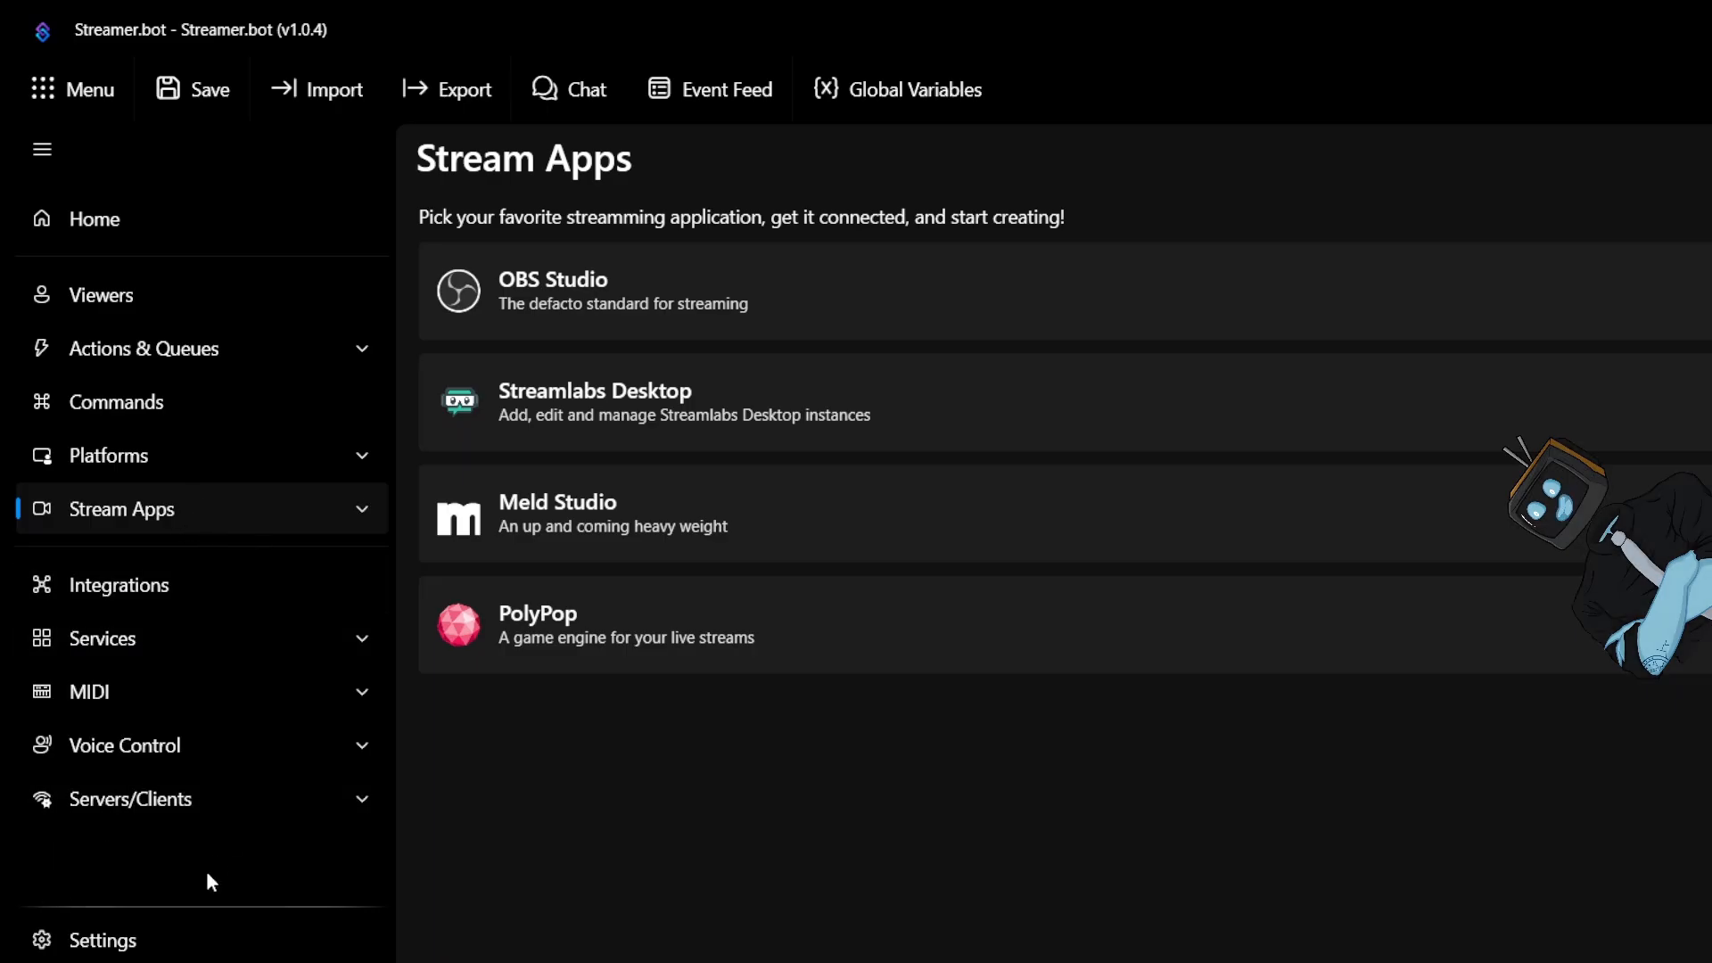
# Open the General Settings and review the instance, audio and performance options
pyautogui.click(165, 939)
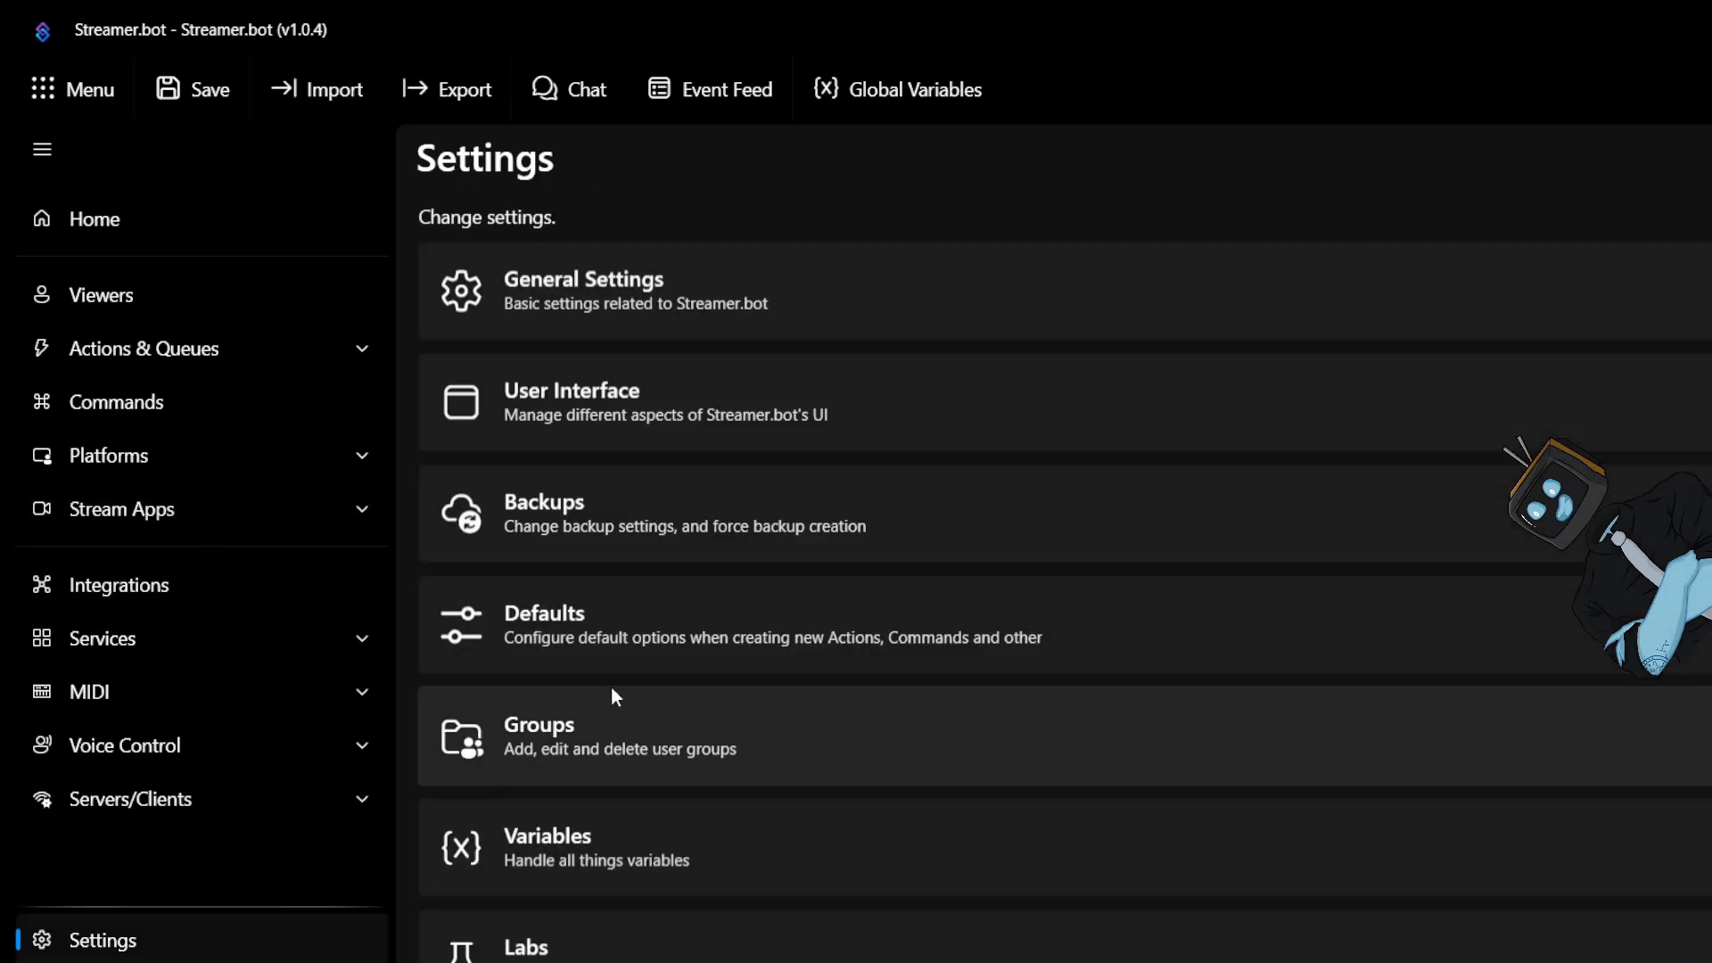
pyautogui.click(851, 330)
pyautogui.scroll(-5, 1255, 697)
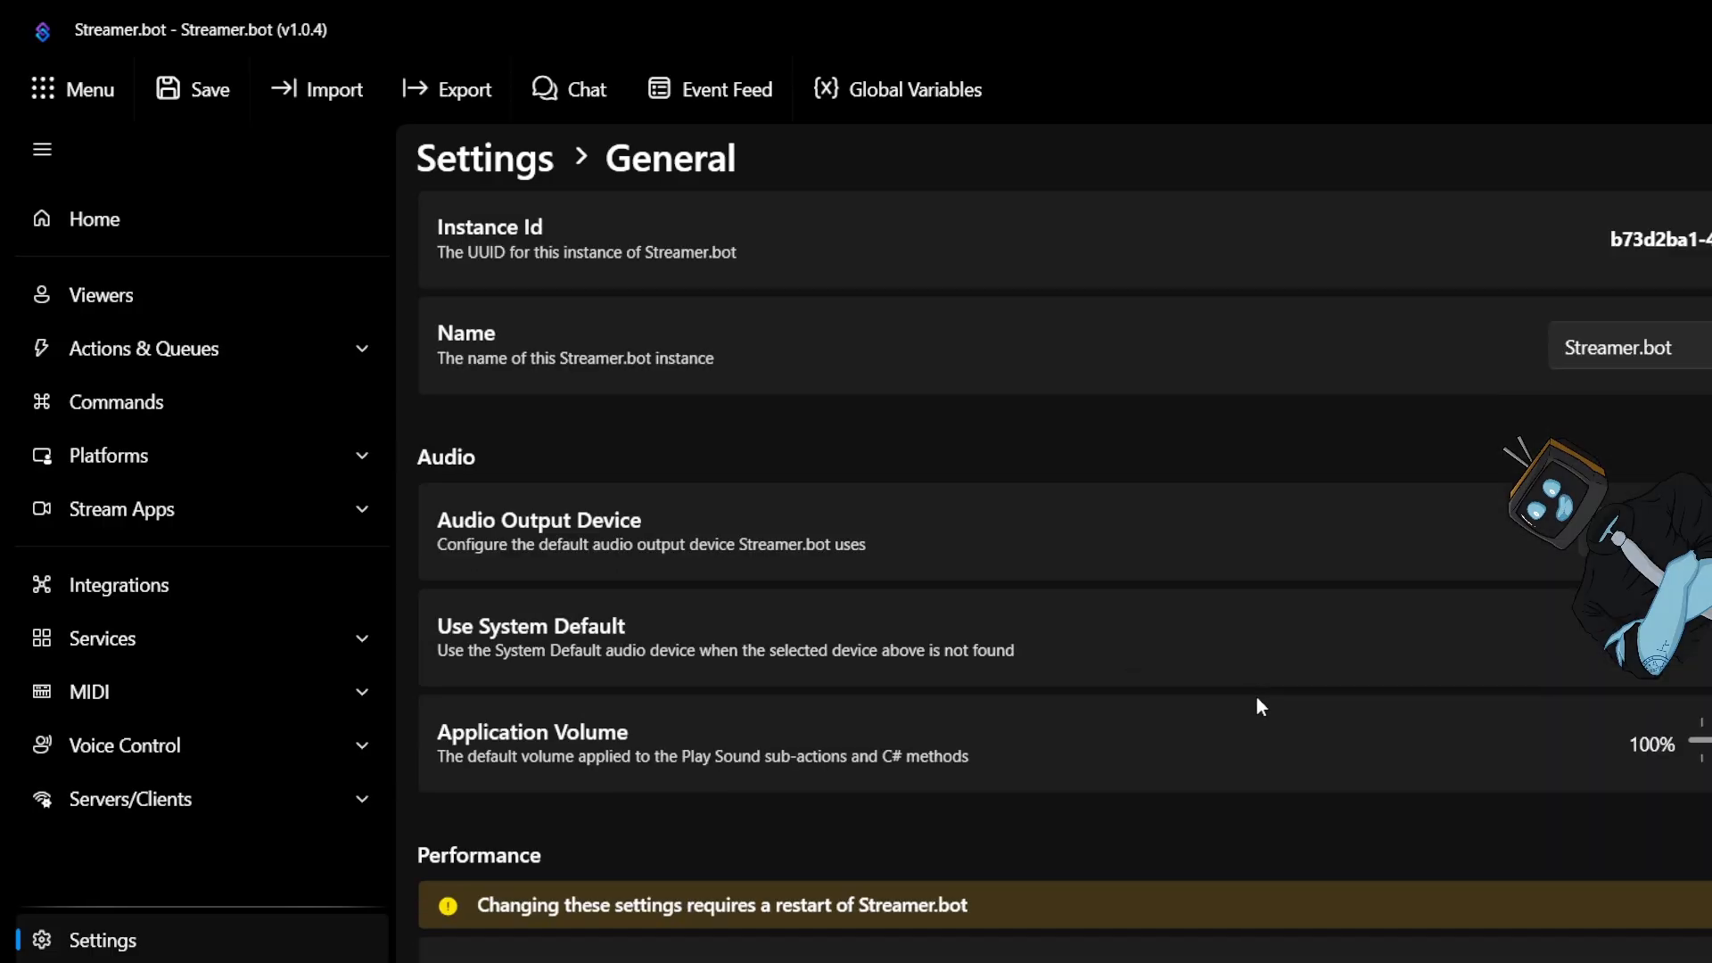
pyautogui.scroll(3, 1265, 698)
pyautogui.scroll(2, 1264, 699)
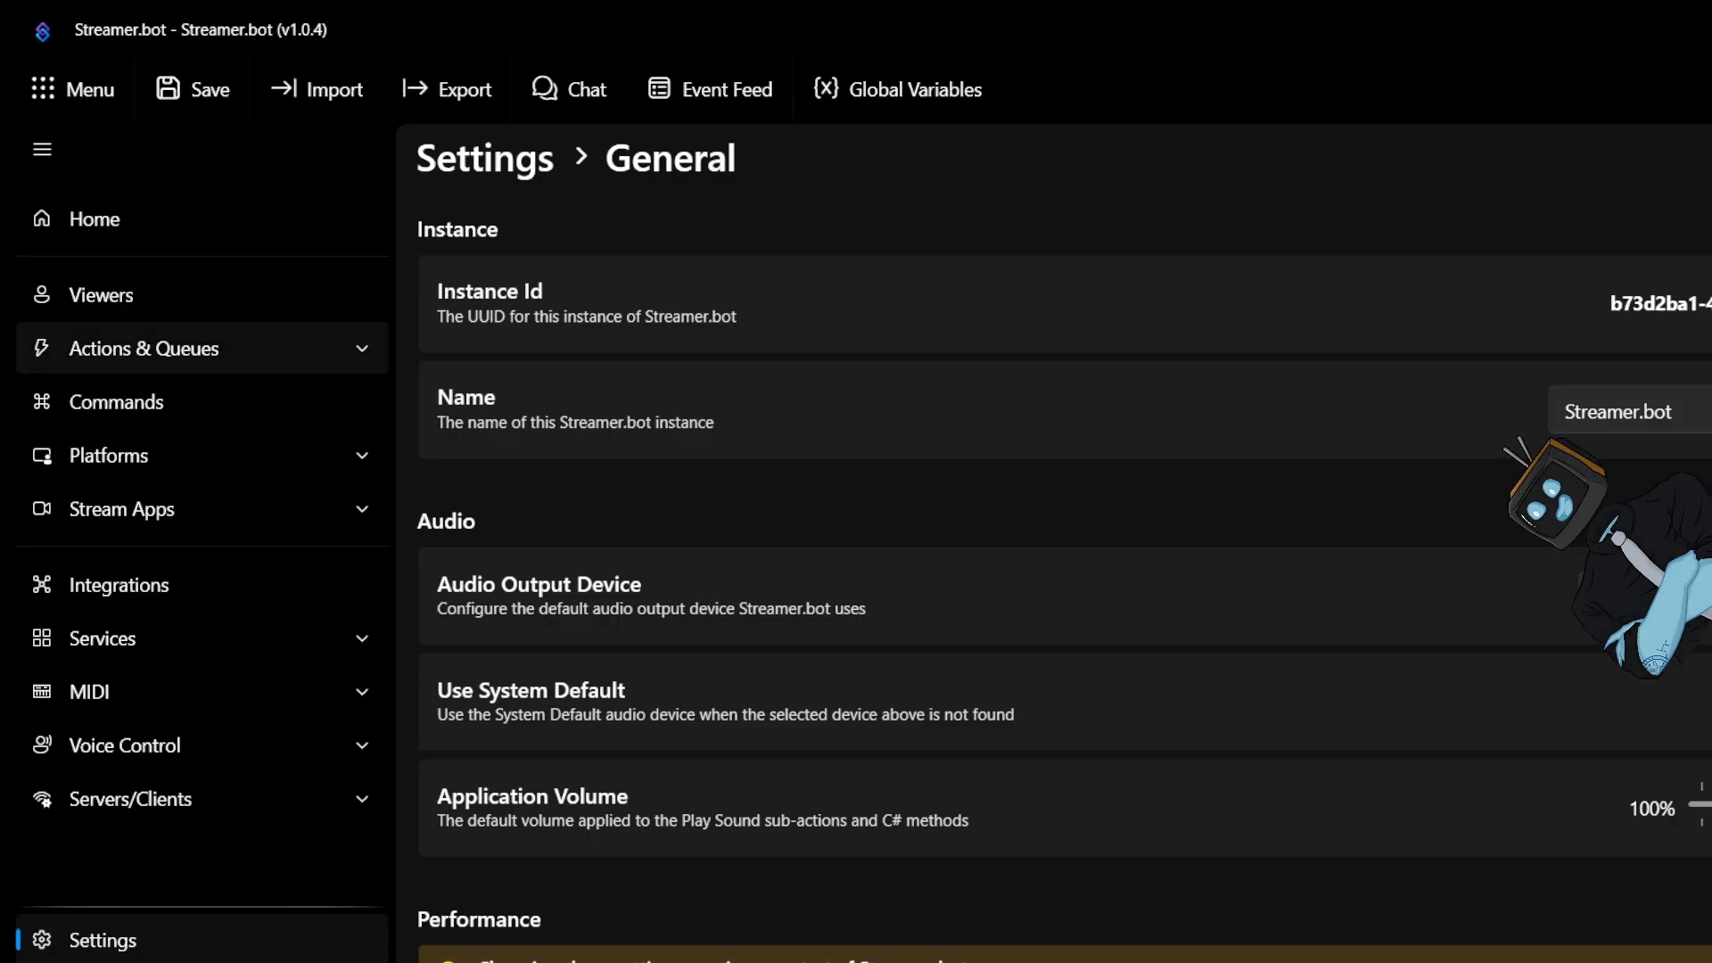
# Return to the Home page and review its support resources, including the Discord community link and the Patreon section
pyautogui.click(114, 218)
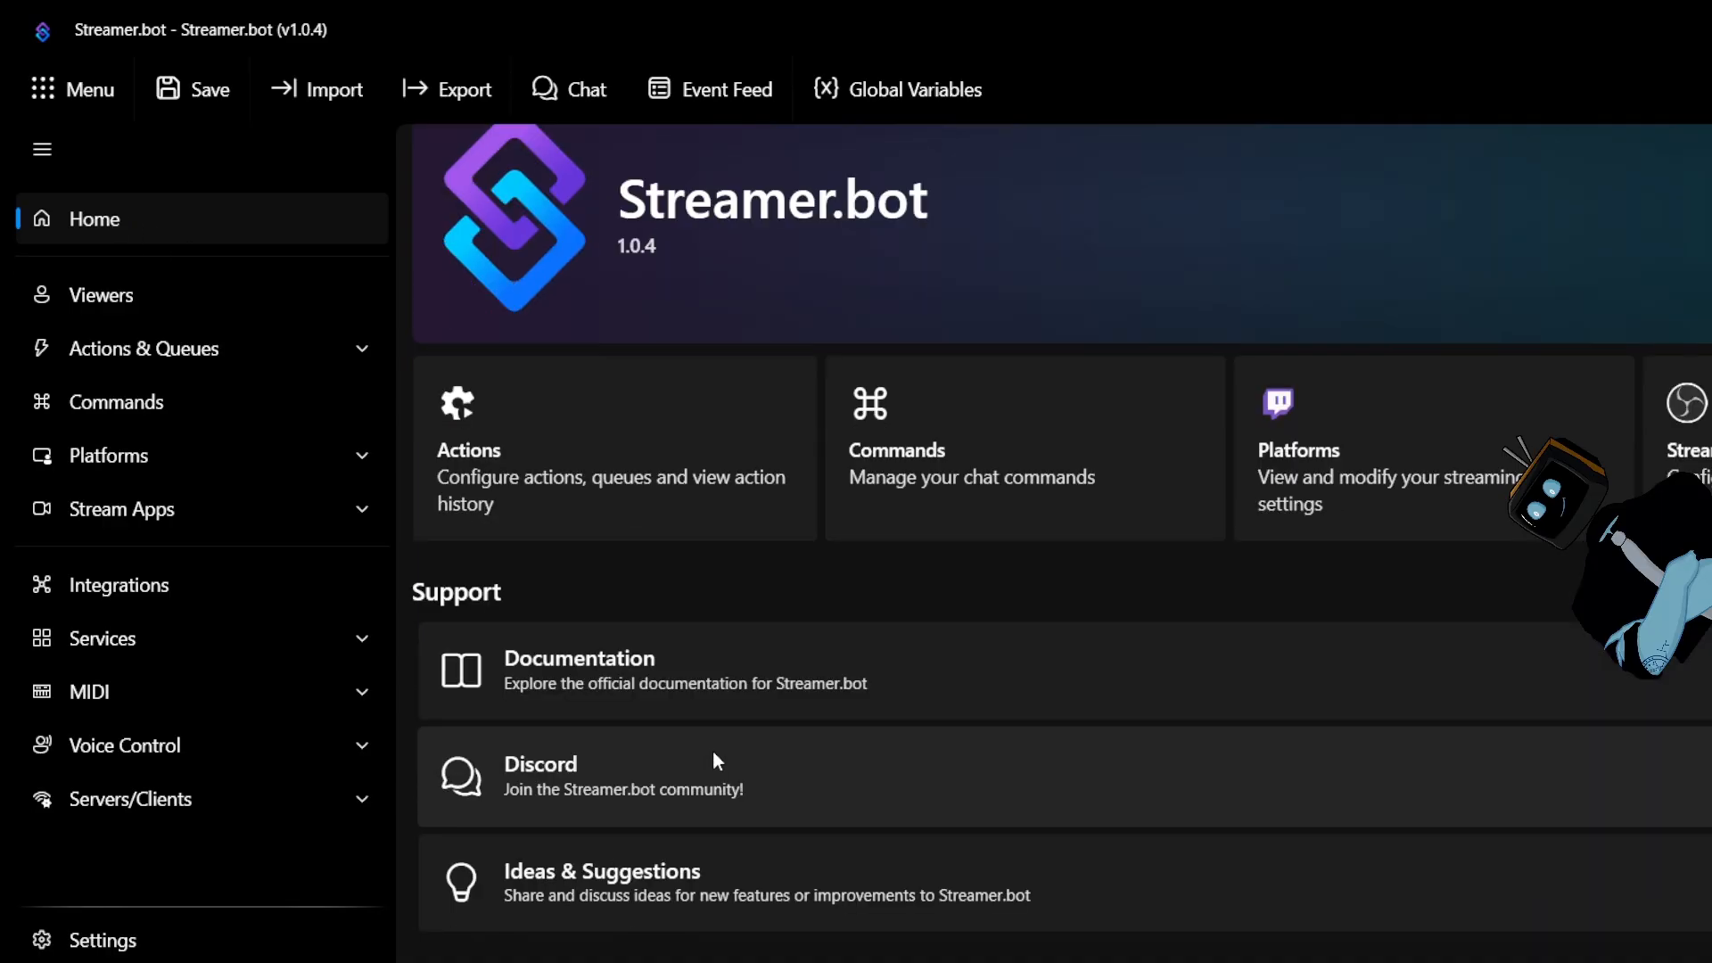
pyautogui.scroll(-2, 713, 760)
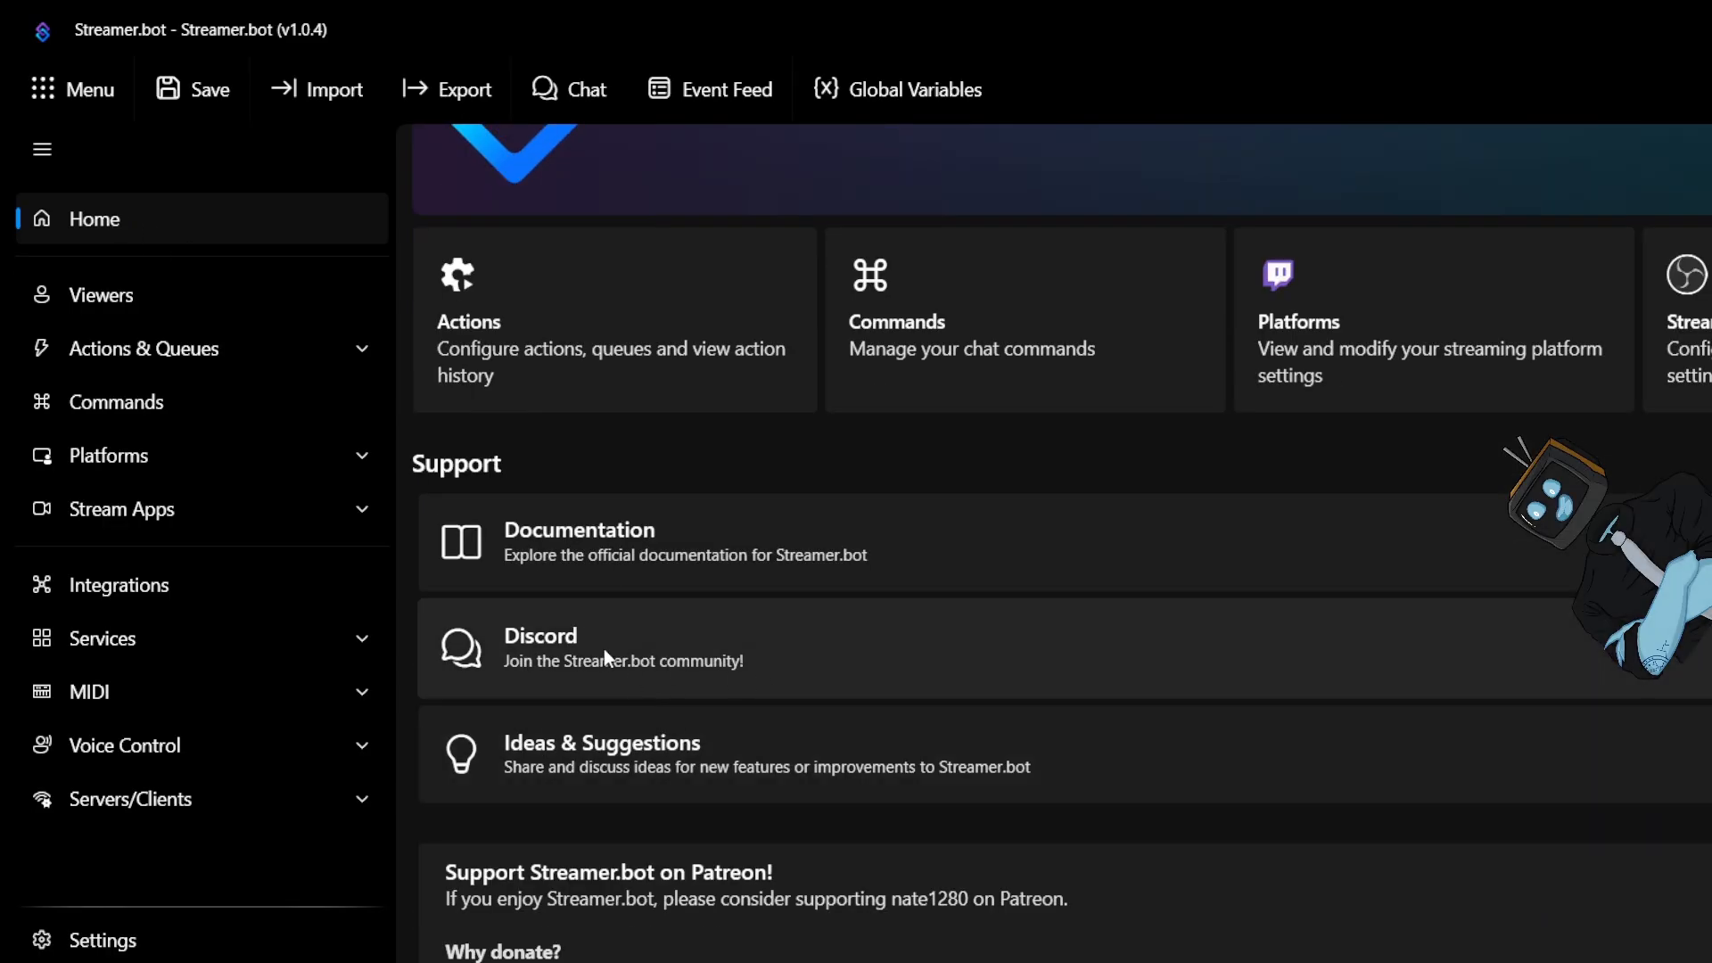
pyautogui.click(661, 660)
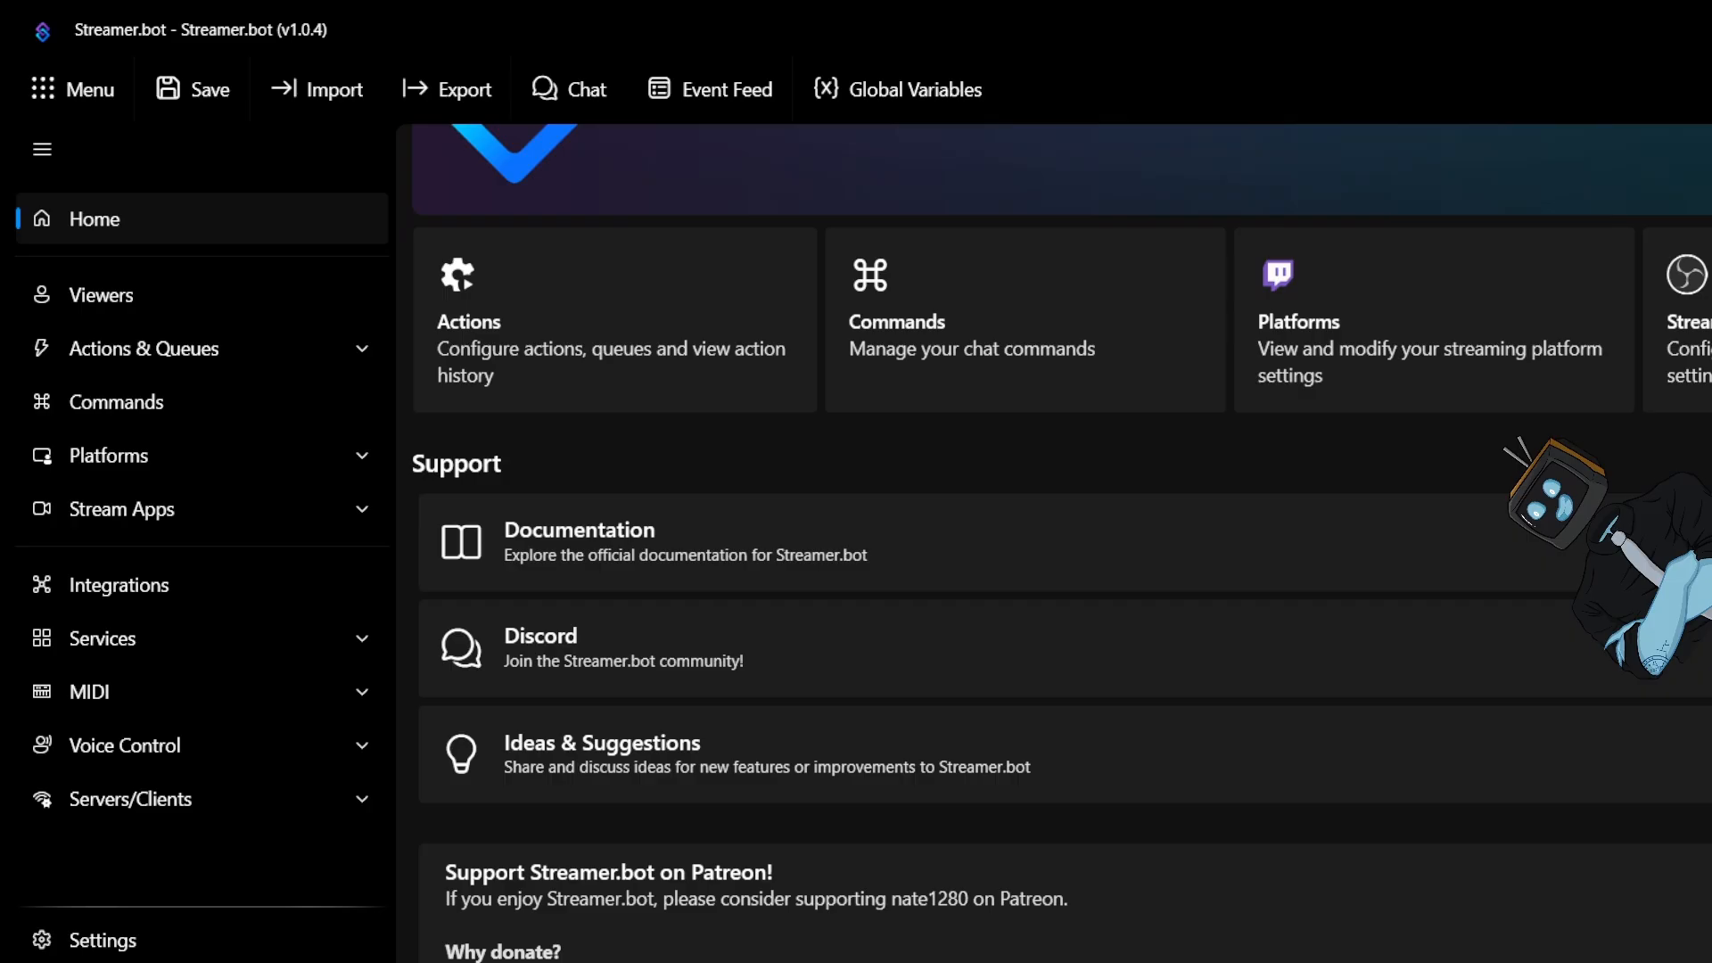
pyautogui.scroll(-3, 1062, 543)
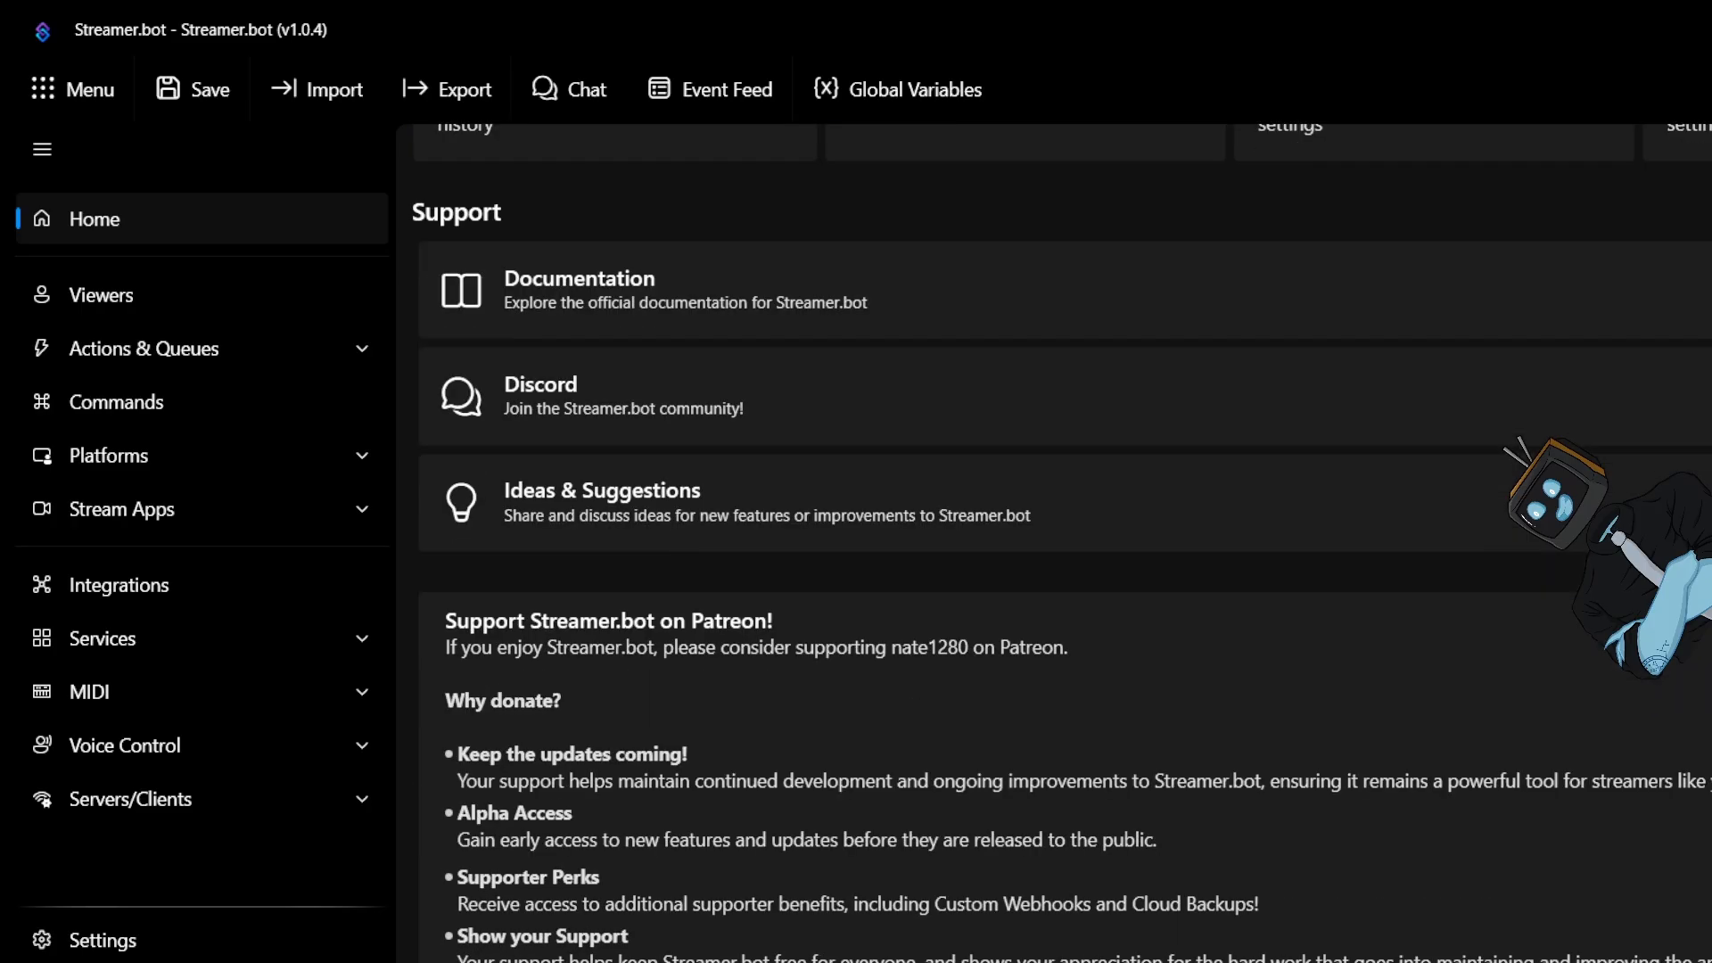
pyautogui.scroll(5, 1062, 543)
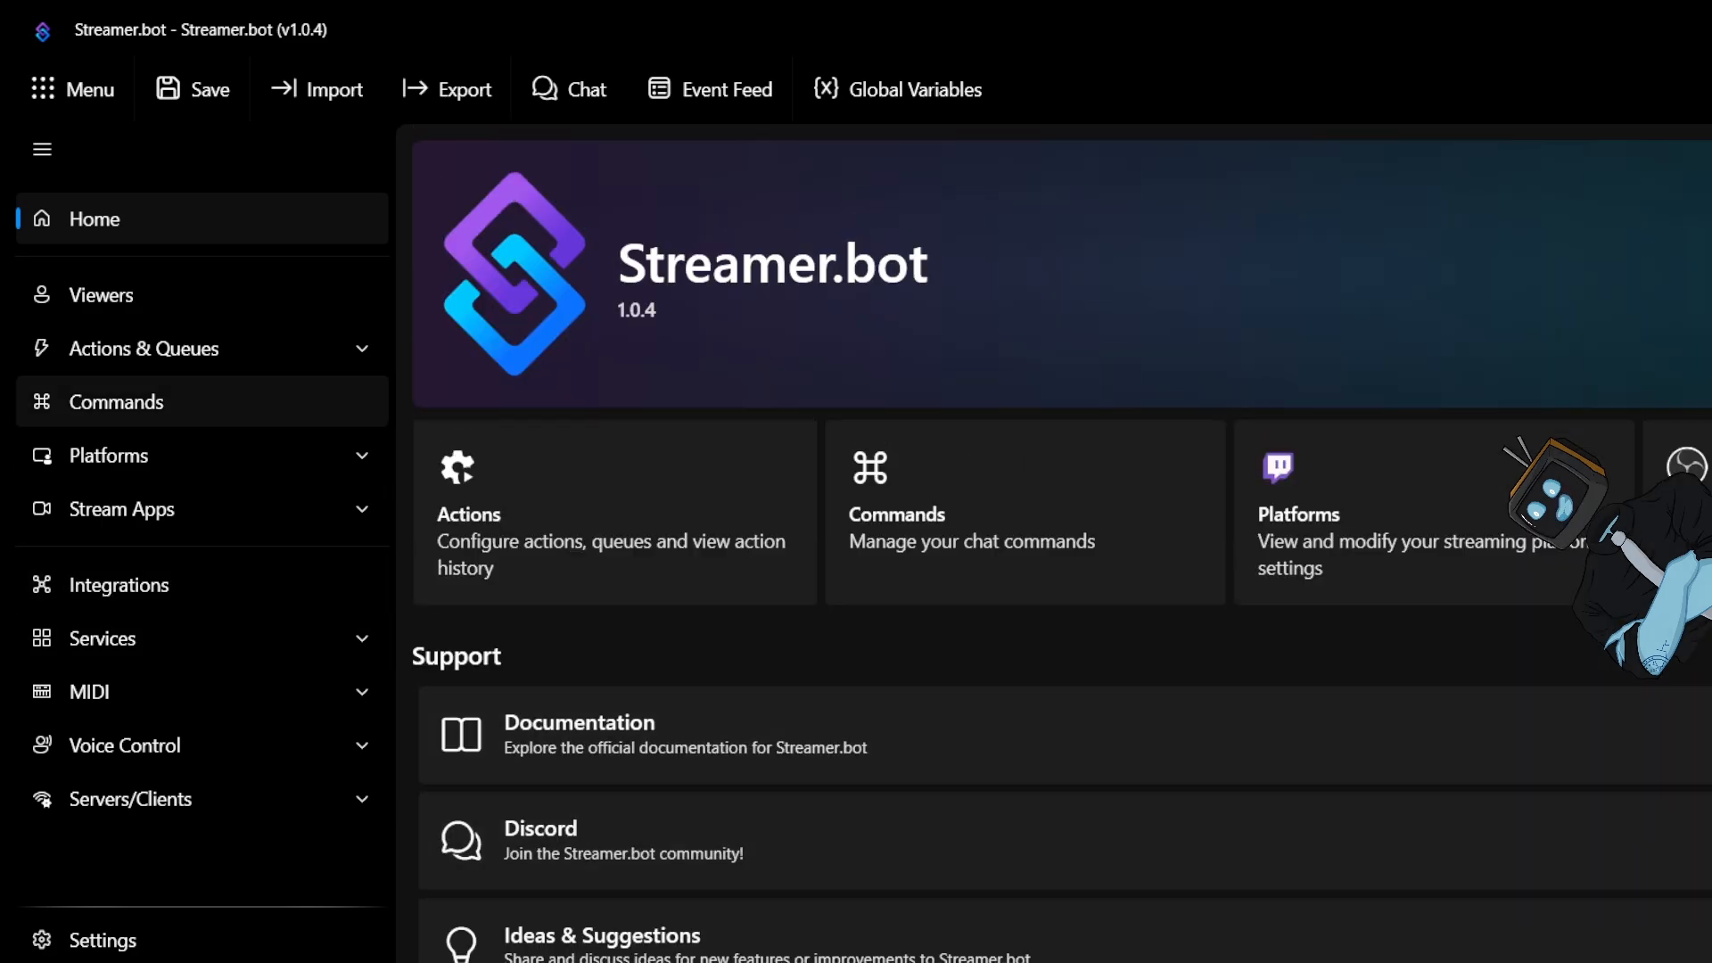
# Open the Viewers list and inspect the user information of the second and third viewers
pyautogui.click(103, 297)
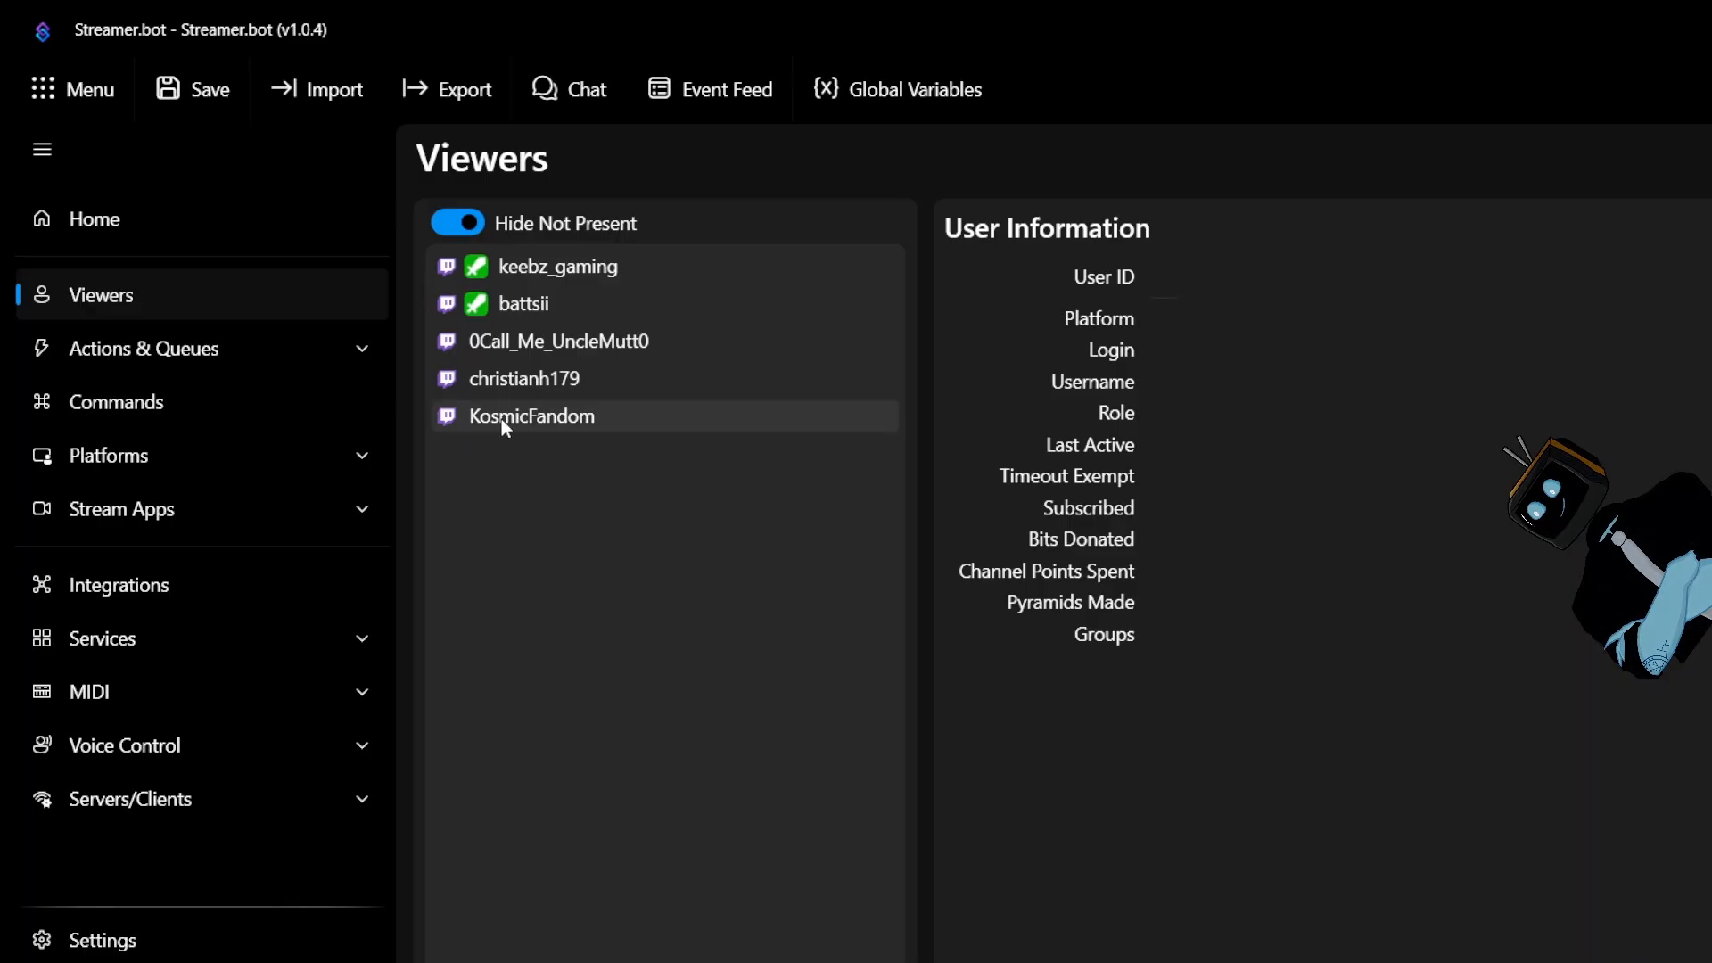
pyautogui.click(575, 309)
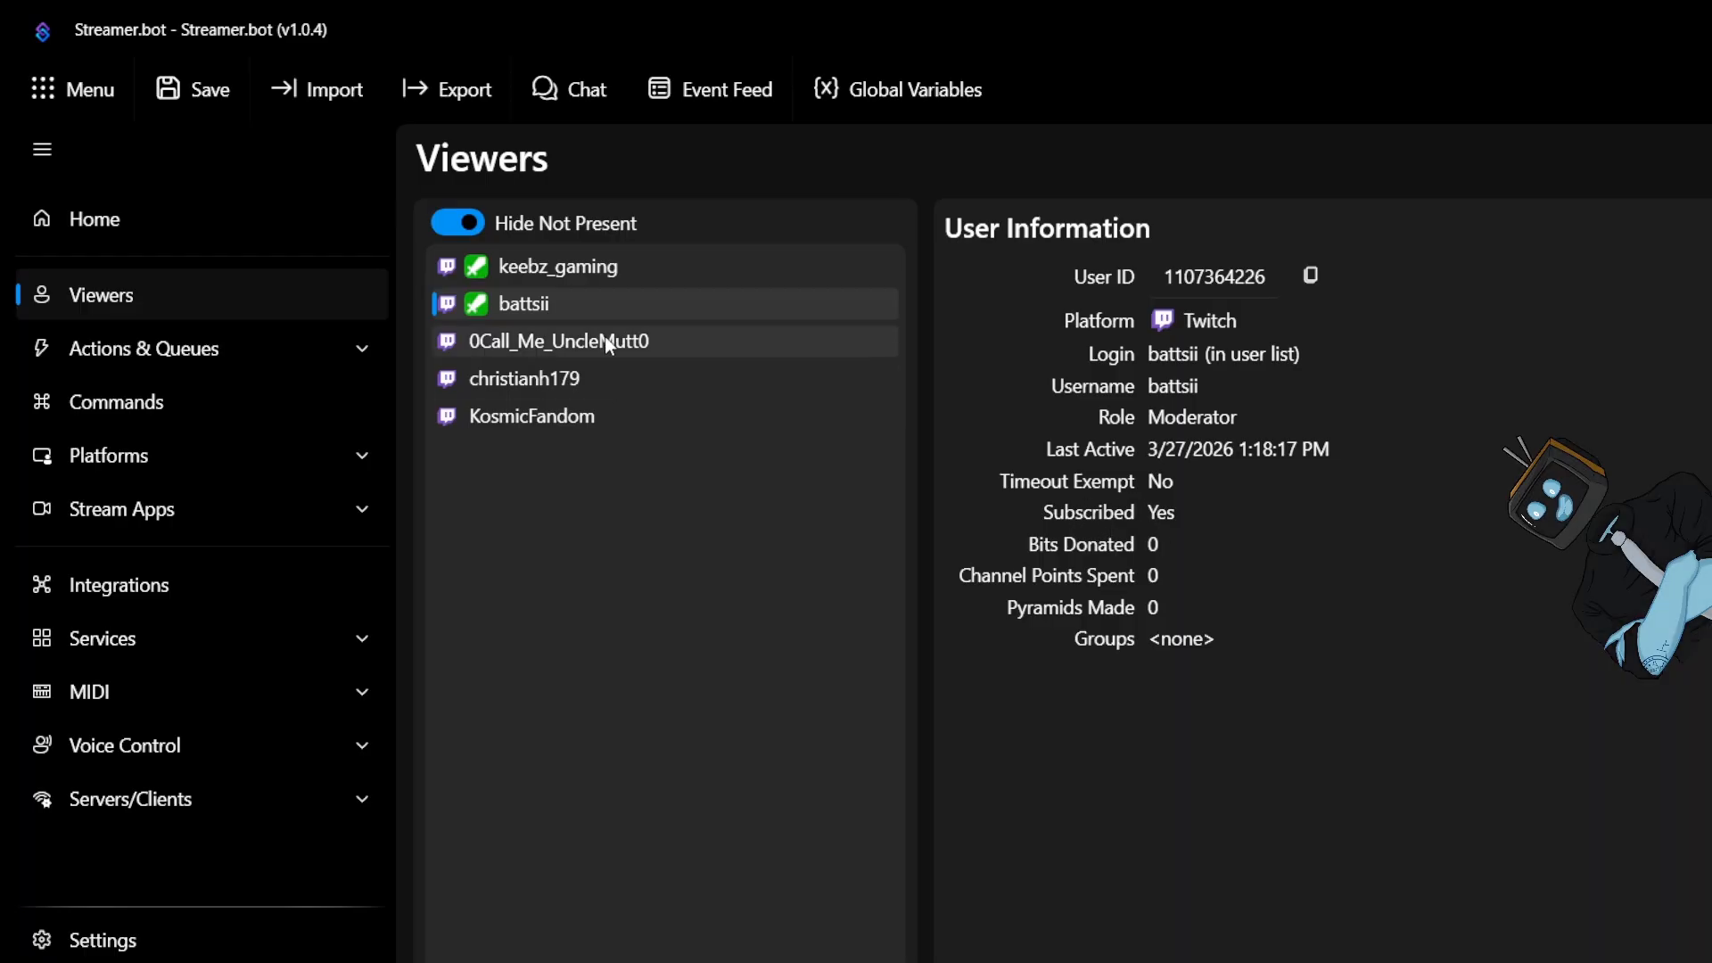
pyautogui.click(661, 348)
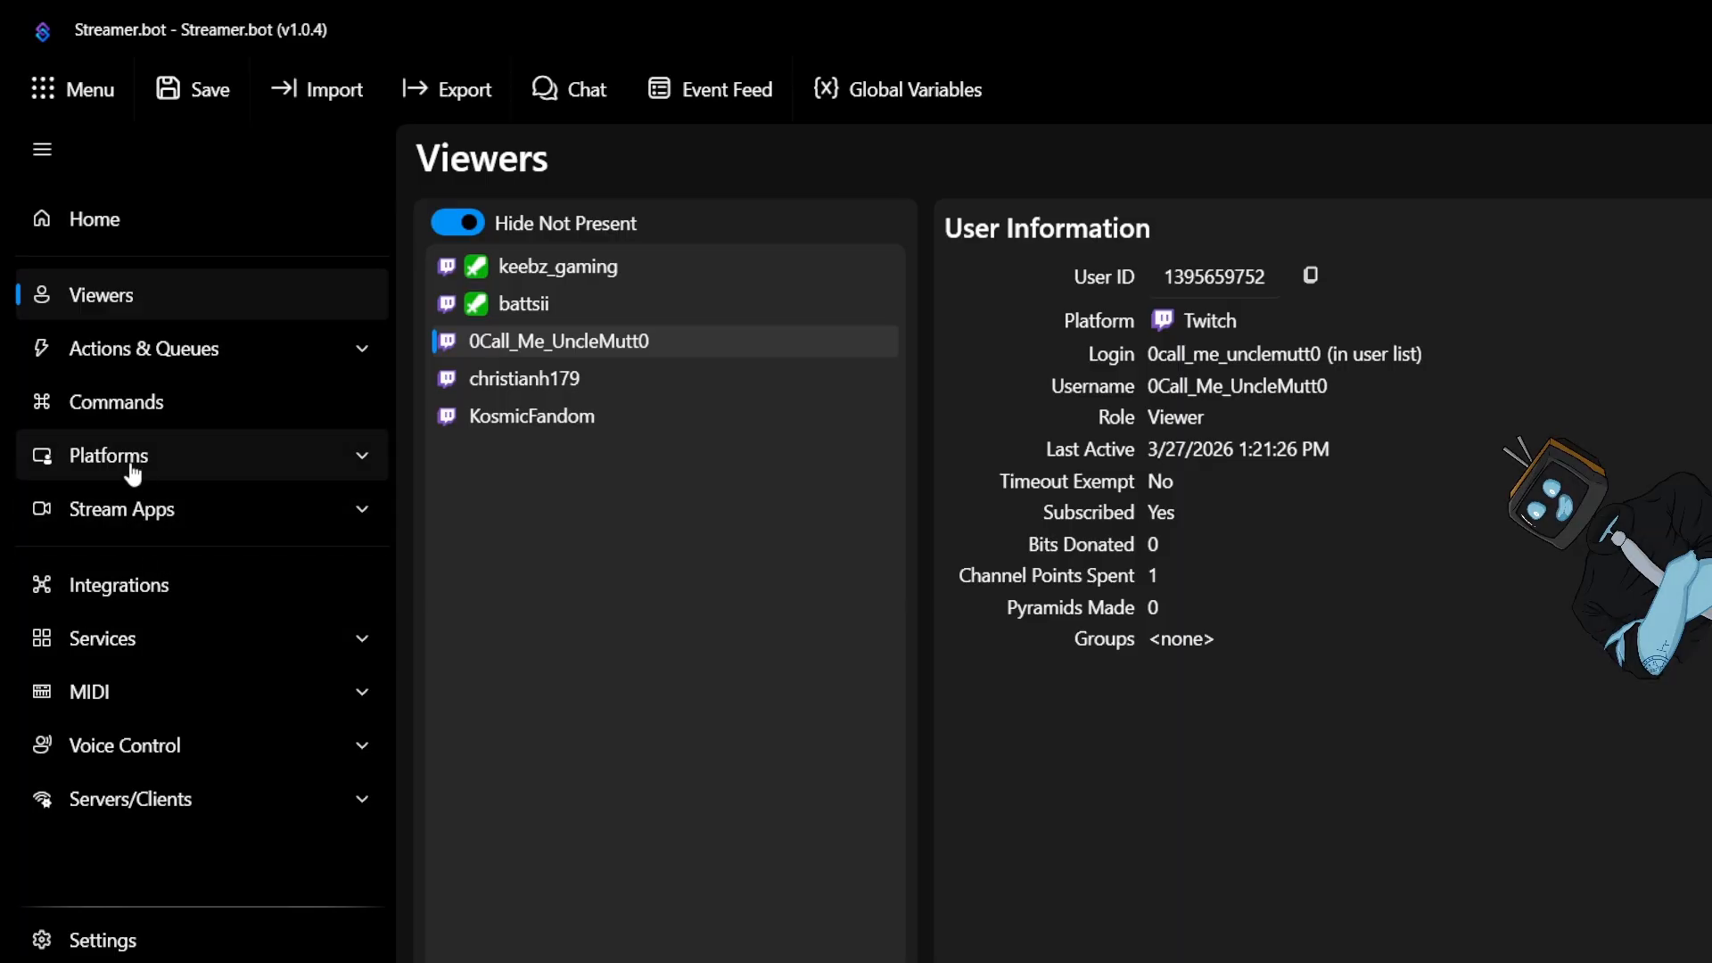
# Open the Twitch platform page and view its Channel Point Rewards
pyautogui.click(228, 469)
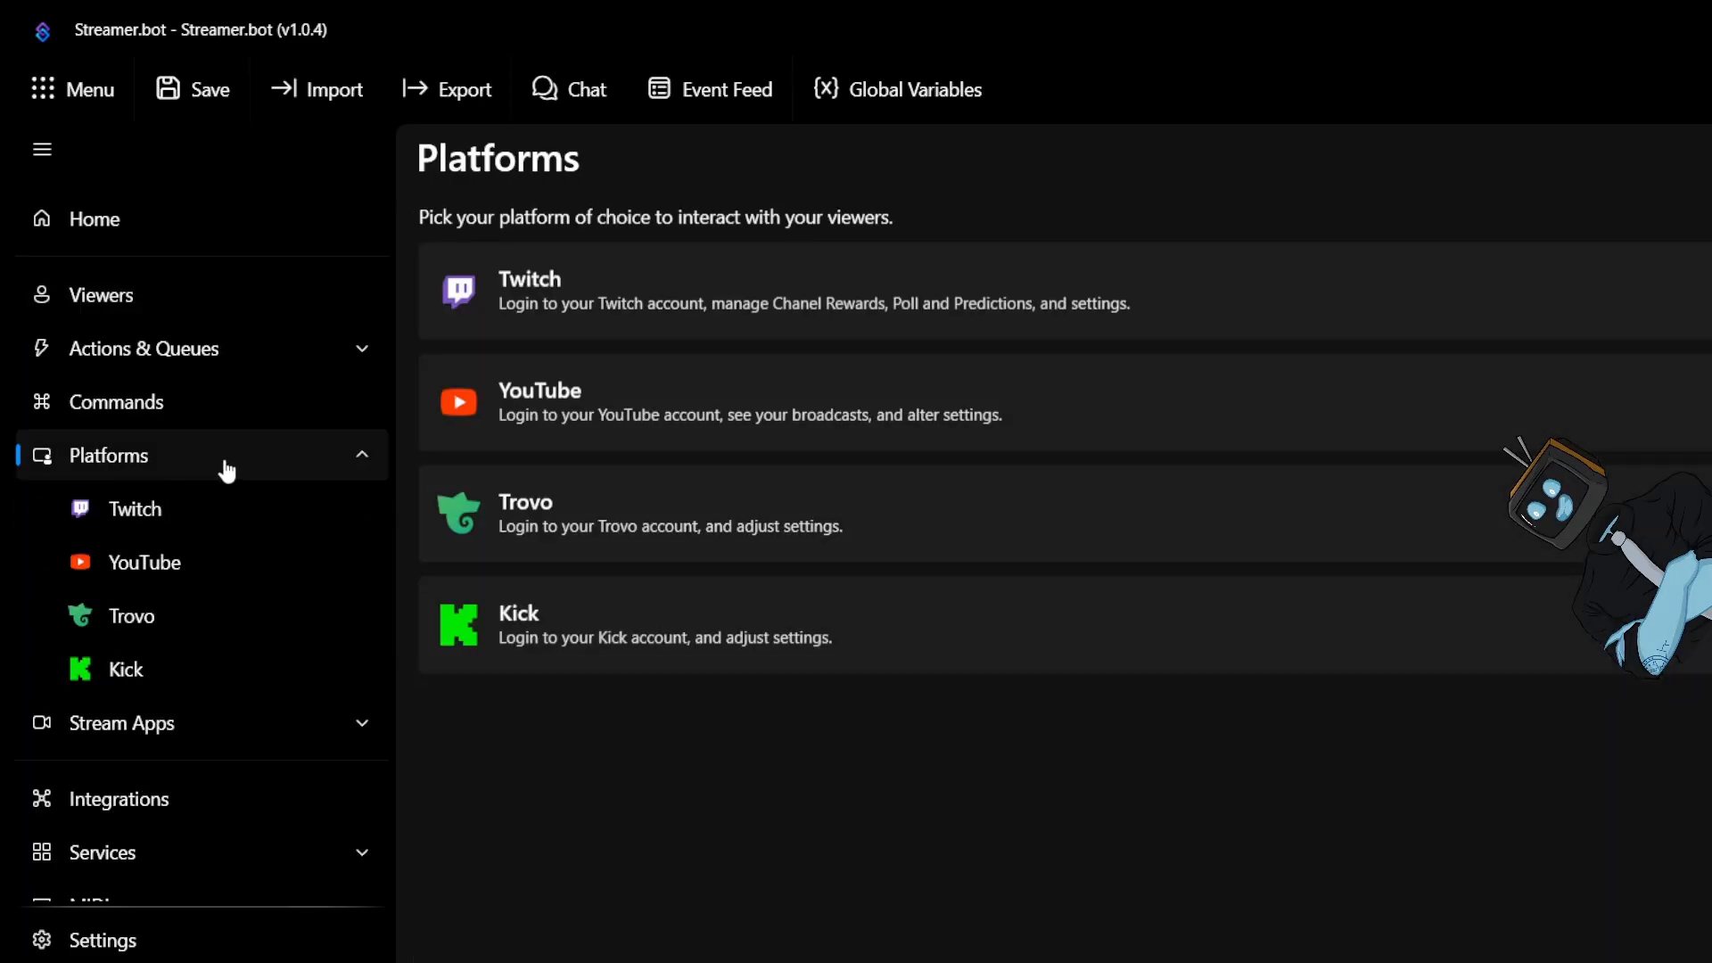
pyautogui.click(595, 308)
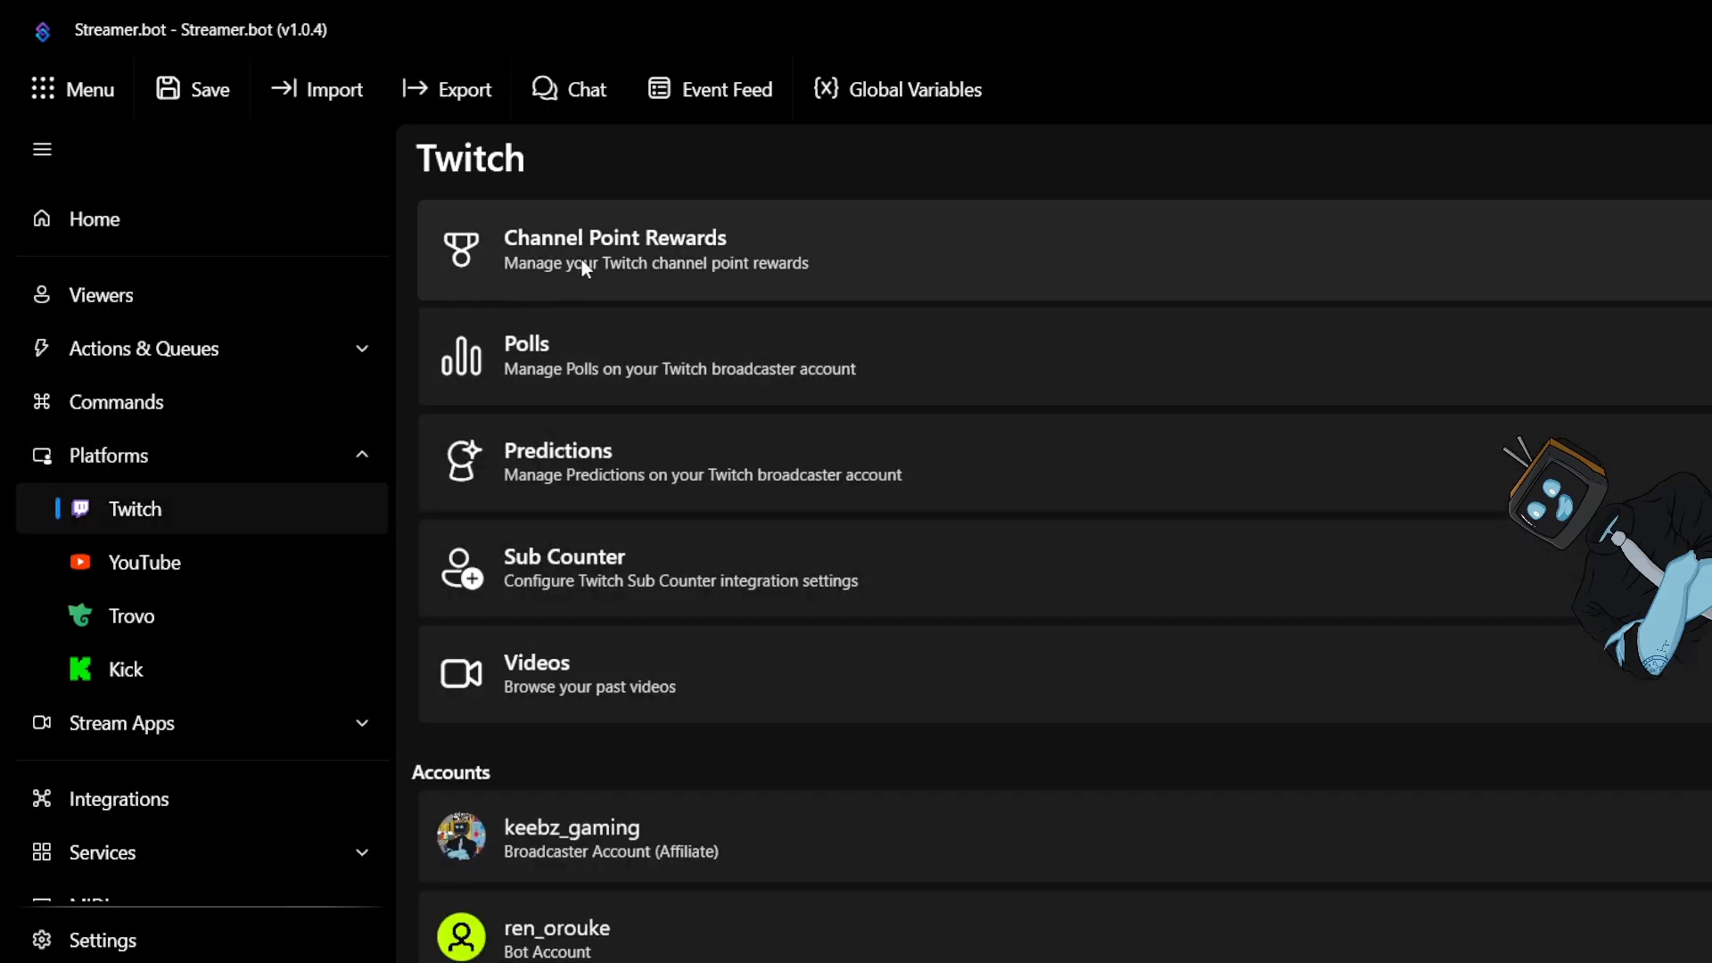
pyautogui.click(581, 259)
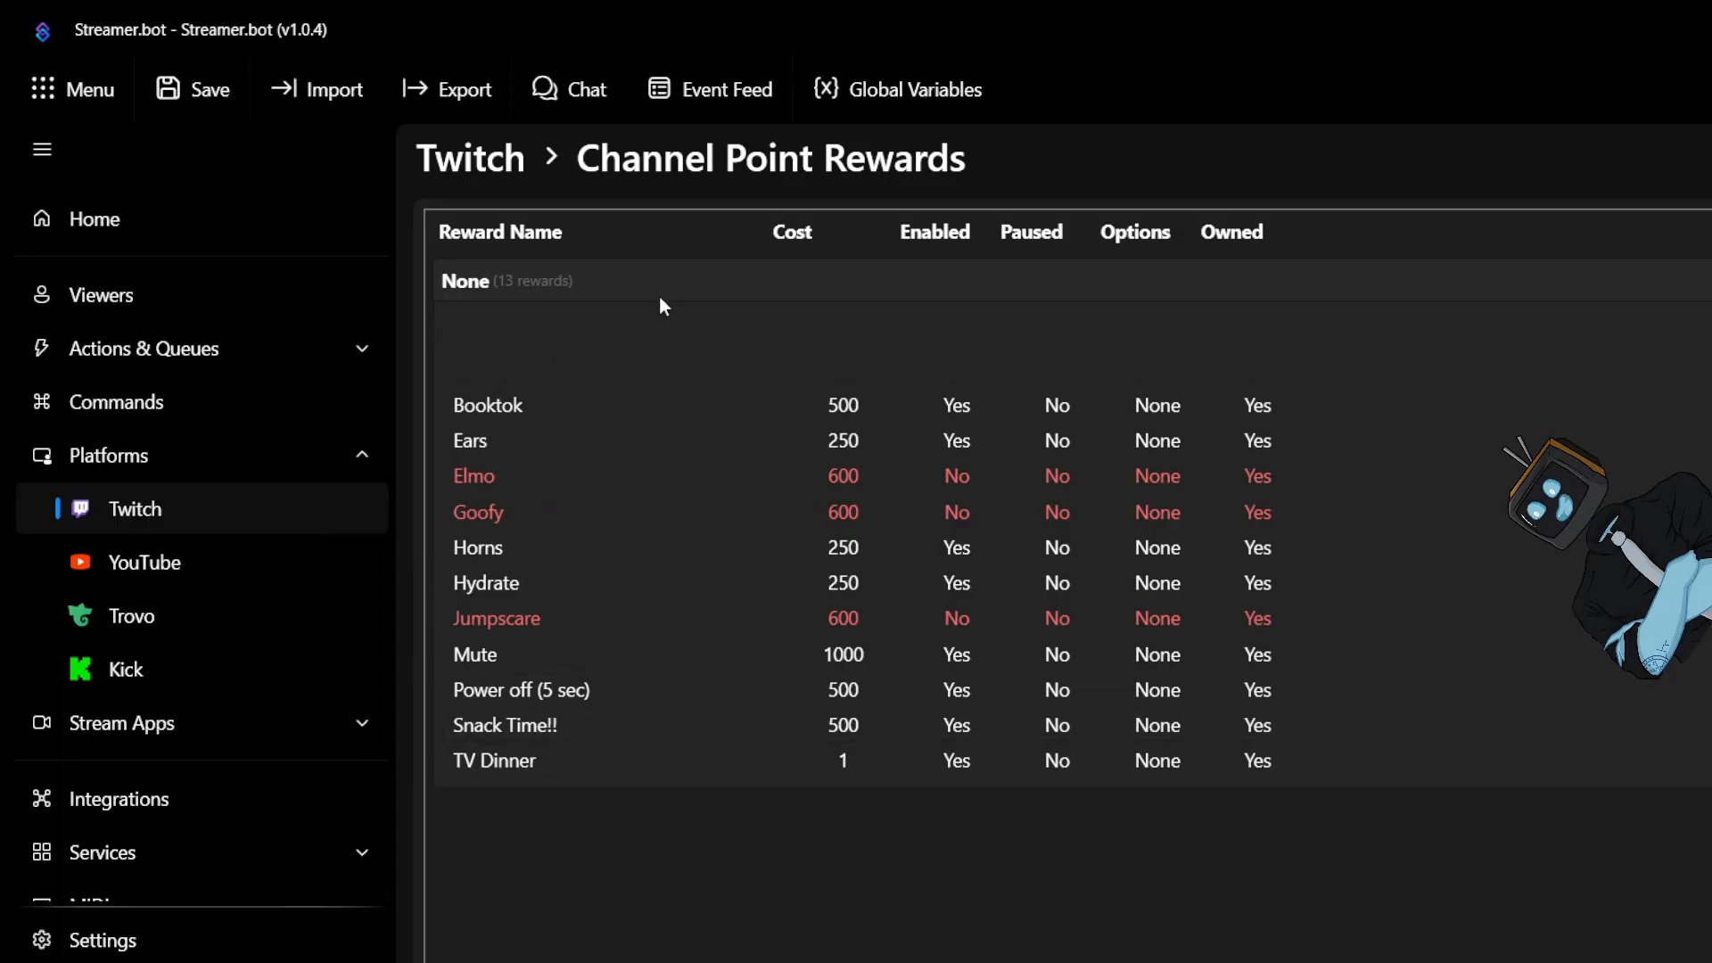
# Open the Actions list and inspect the Tiktok action's timed trigger and Twitch Message sub-action
pyautogui.click(367, 357)
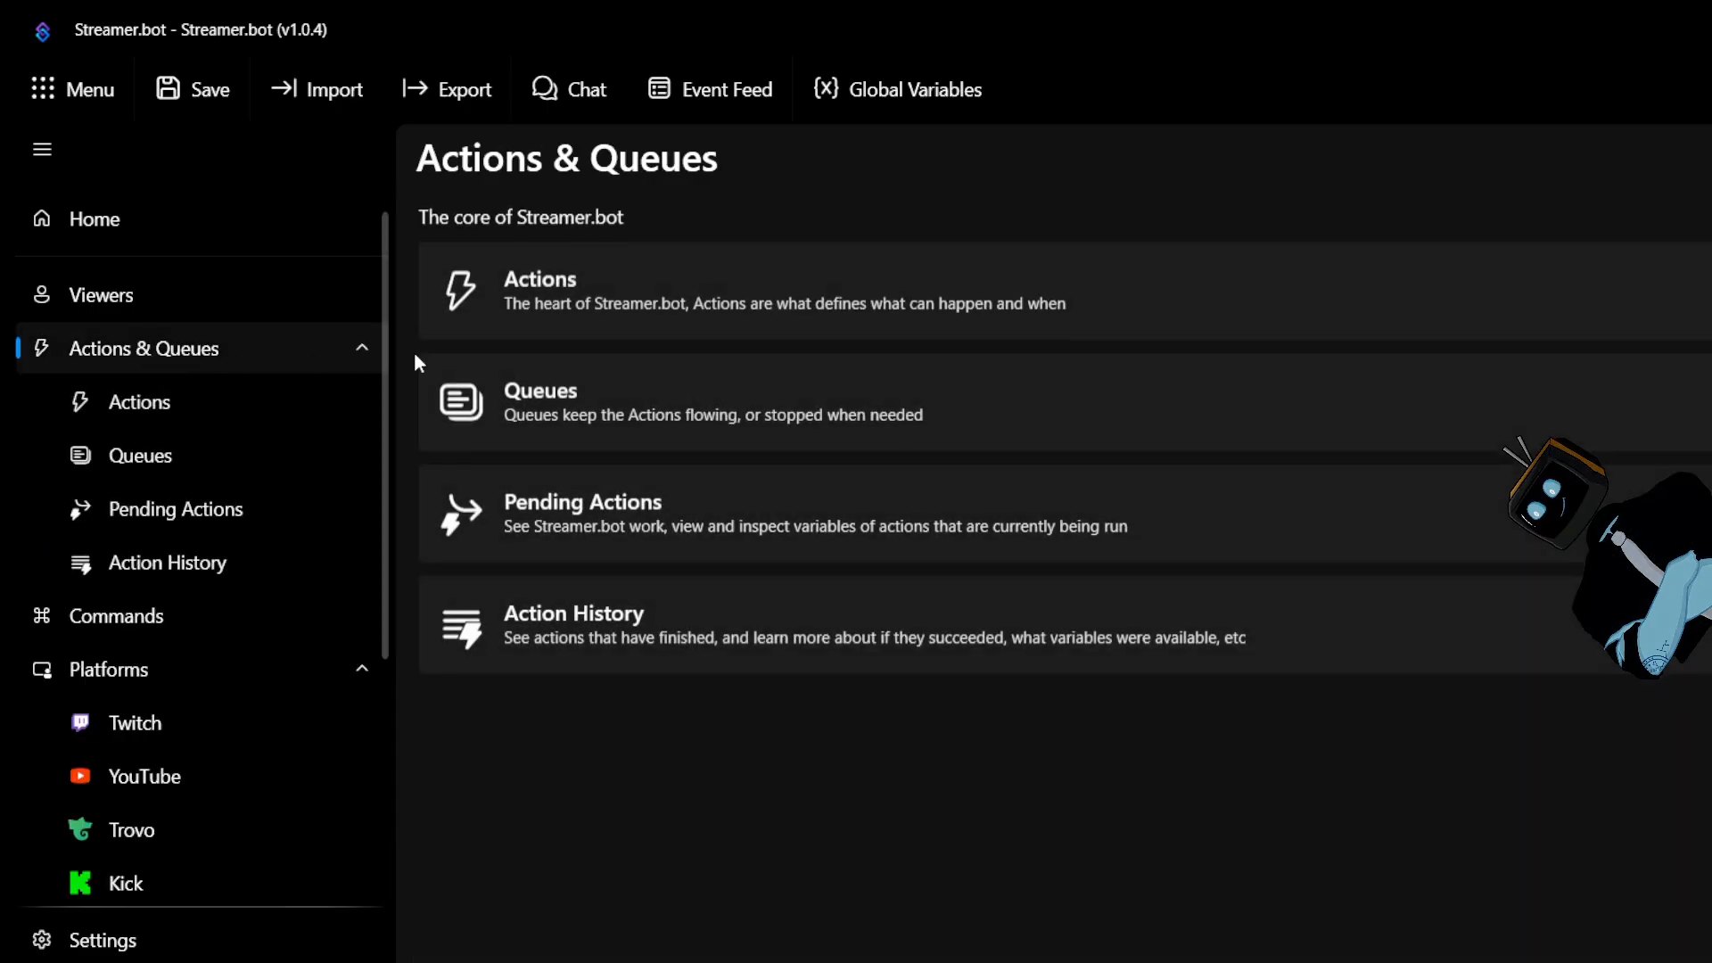
pyautogui.click(646, 298)
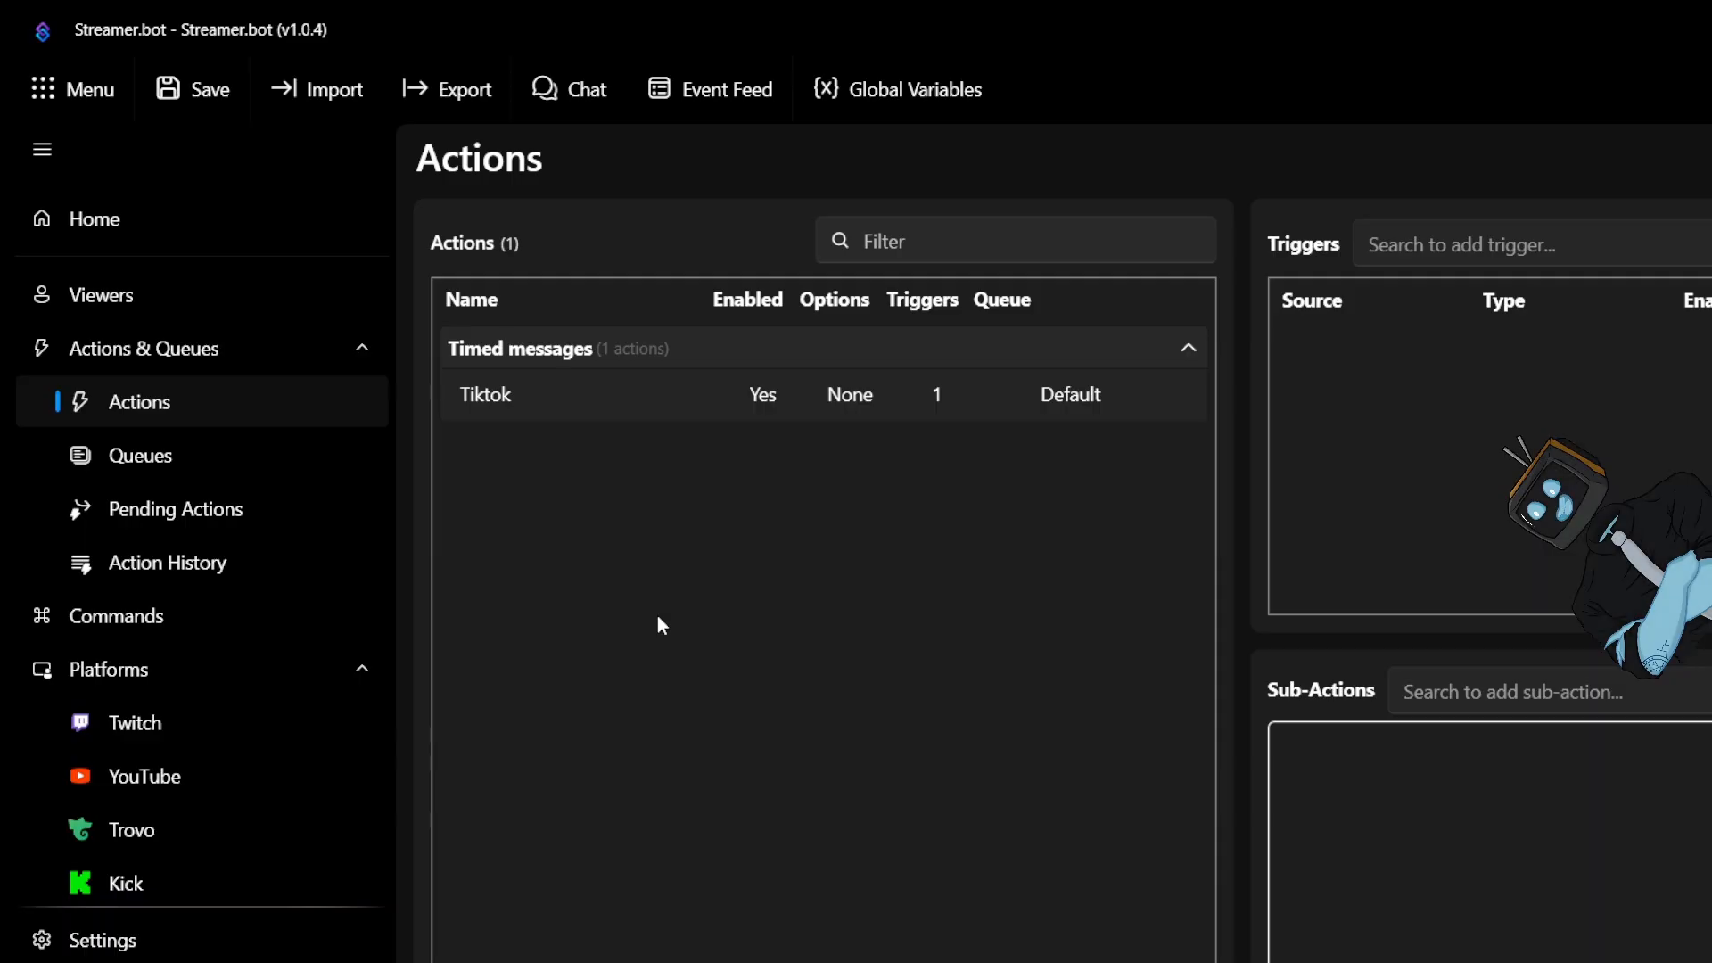
pyautogui.click(618, 401)
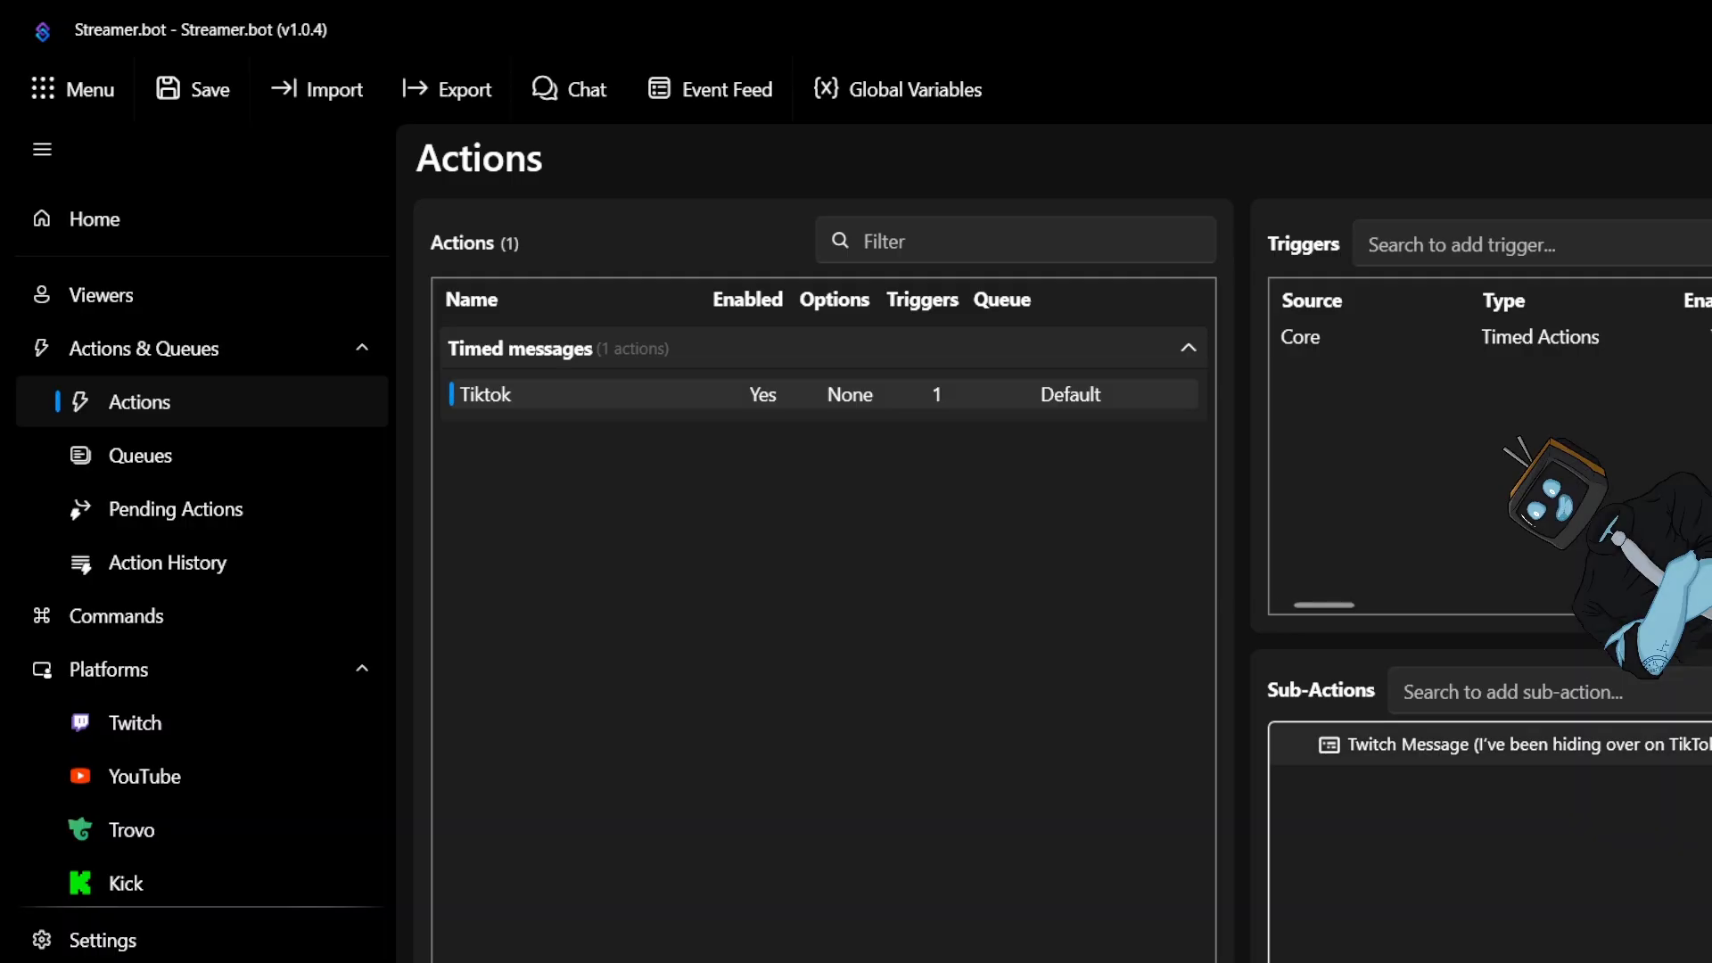
pyautogui.click(1432, 739)
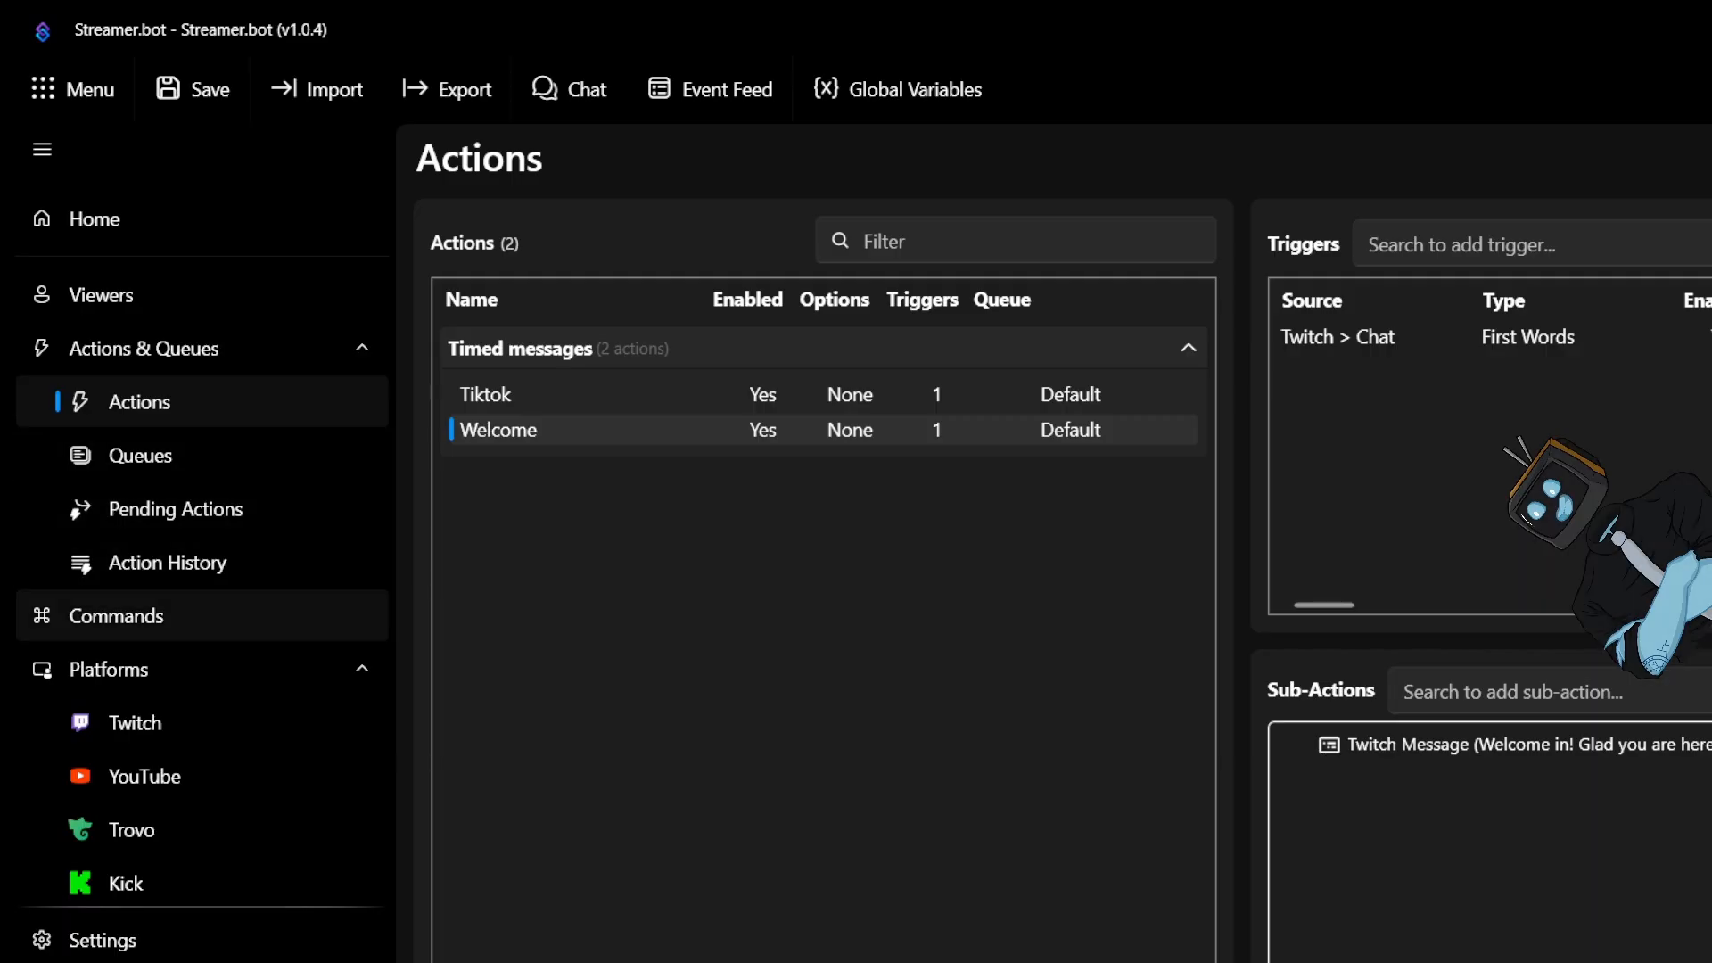
# View the Commands page, and return to the Twitch Channel Point Rewards list
pyautogui.click(348, 615)
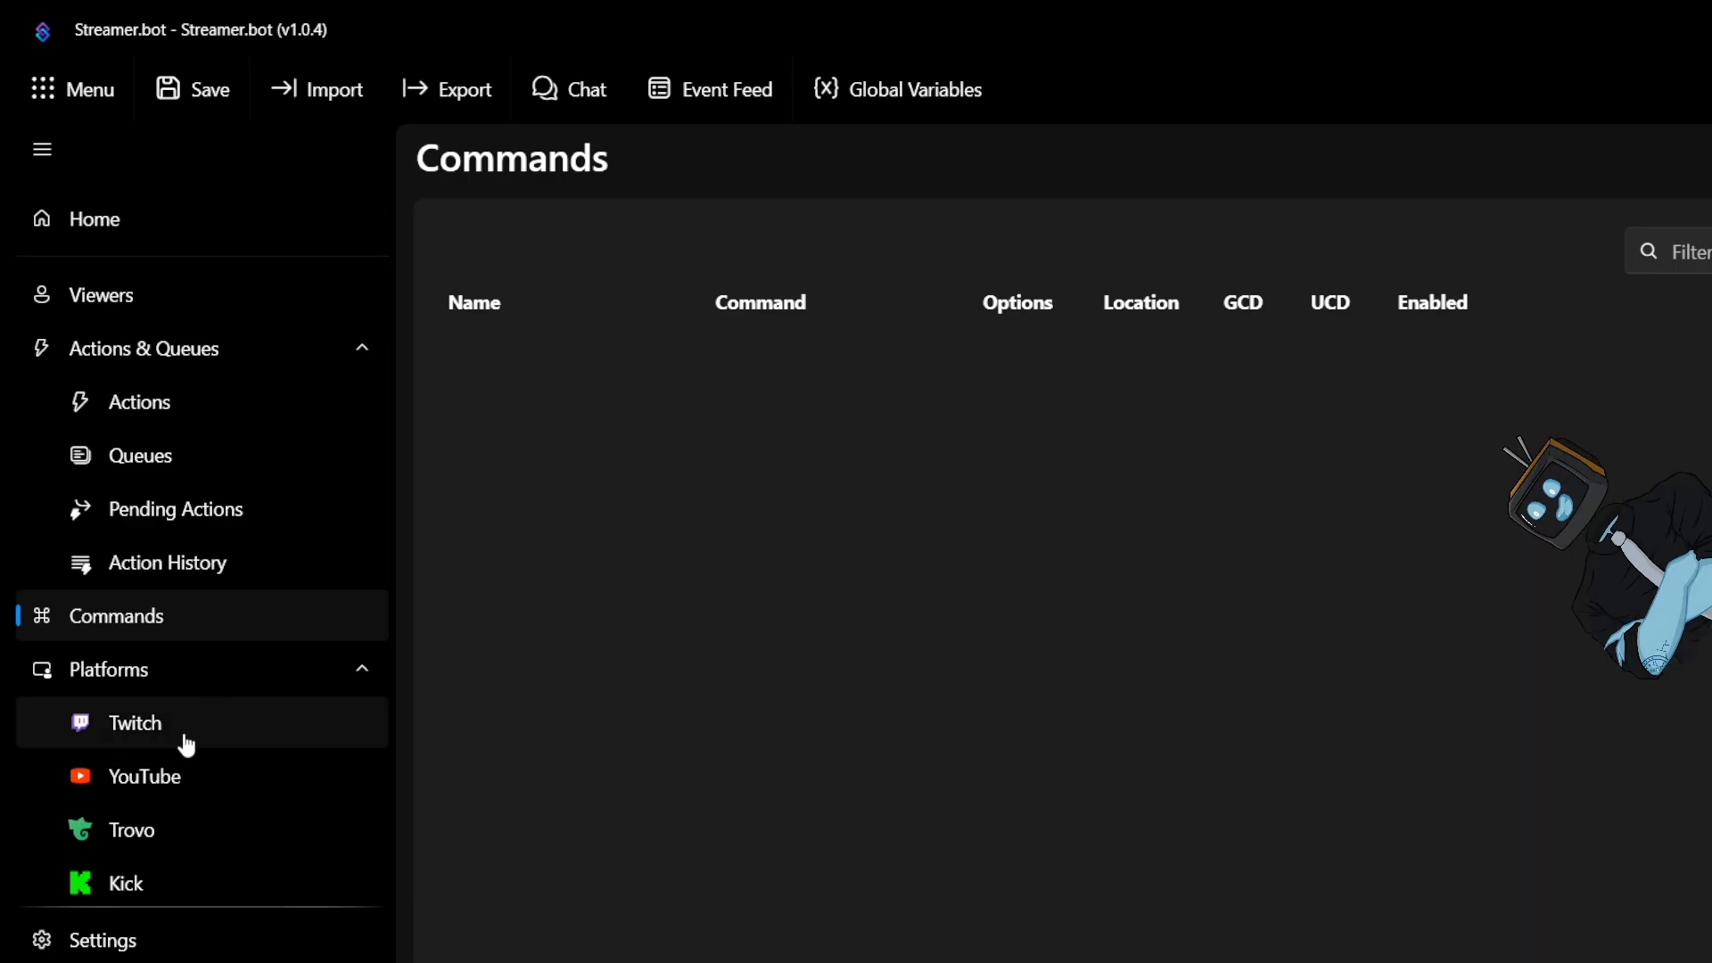
pyautogui.scroll(-1, 183, 744)
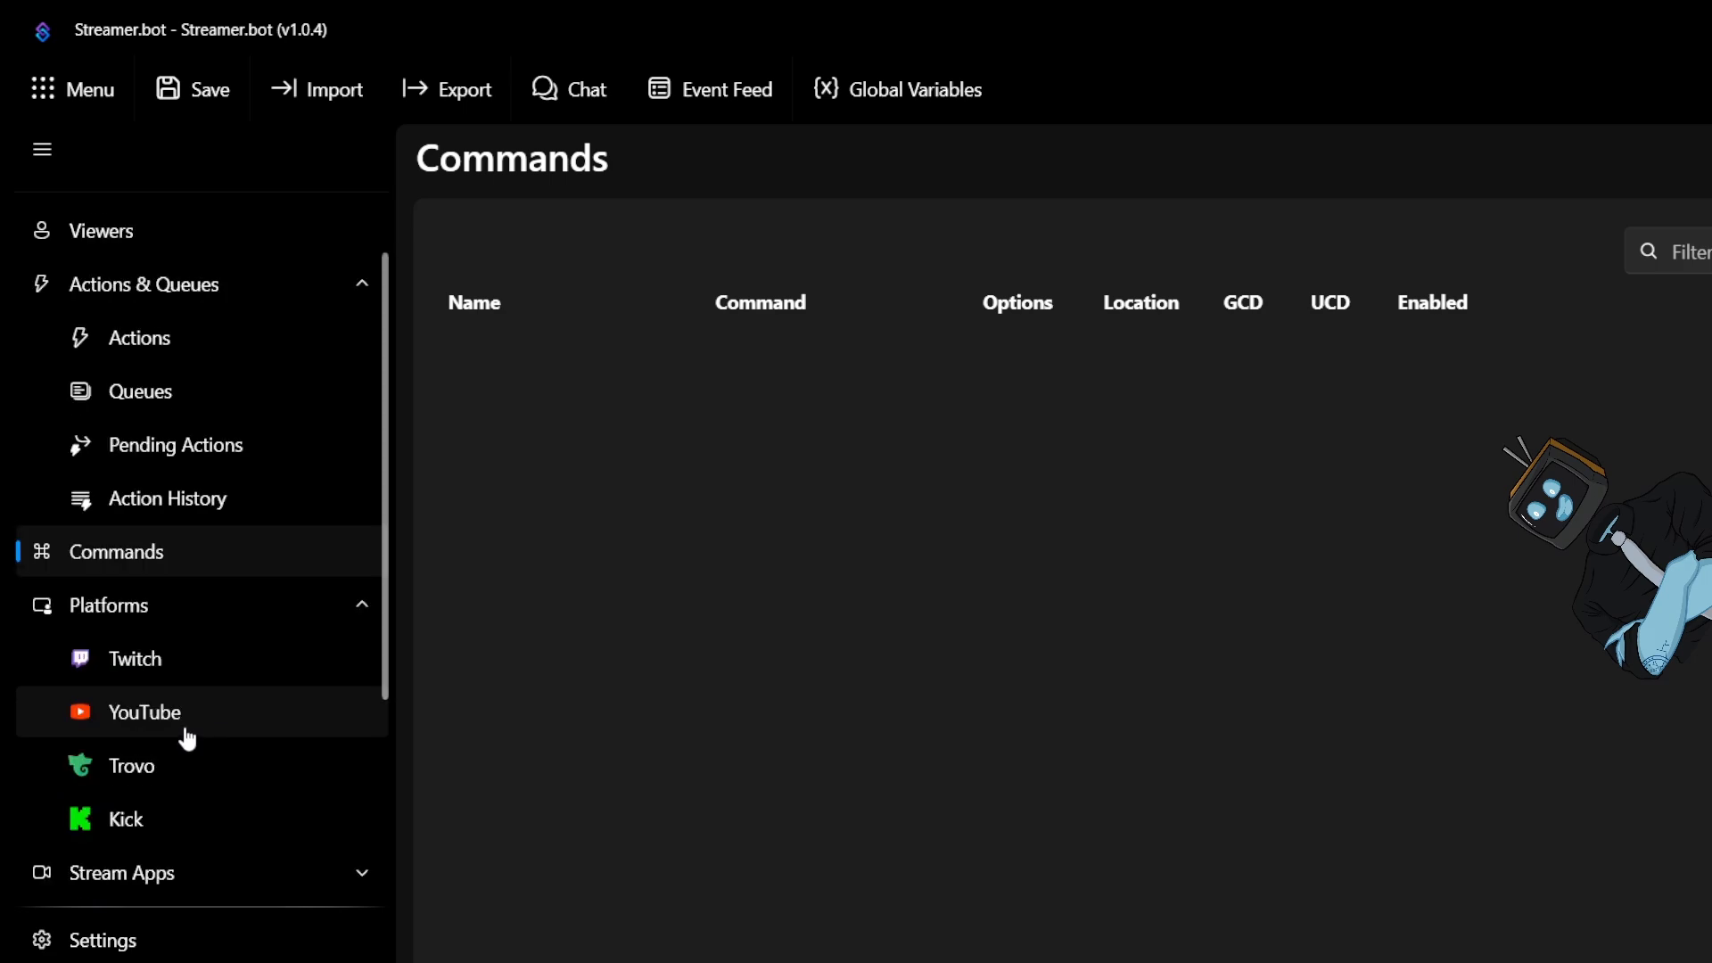
pyautogui.click(182, 684)
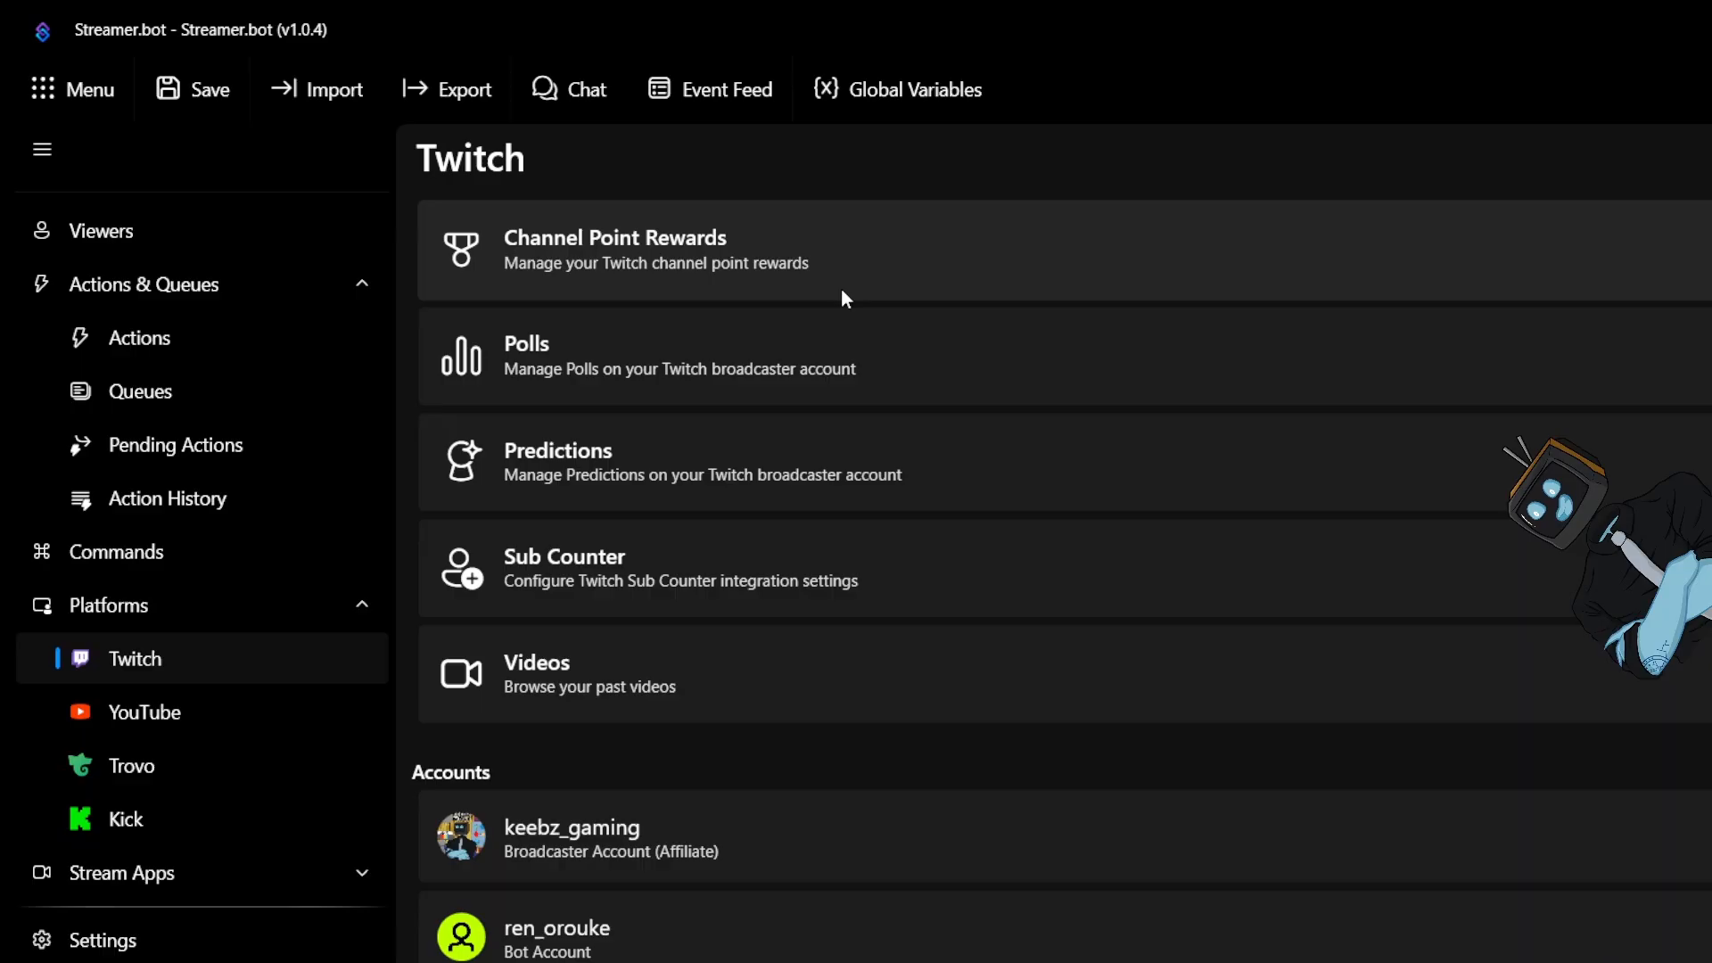
pyautogui.click(783, 277)
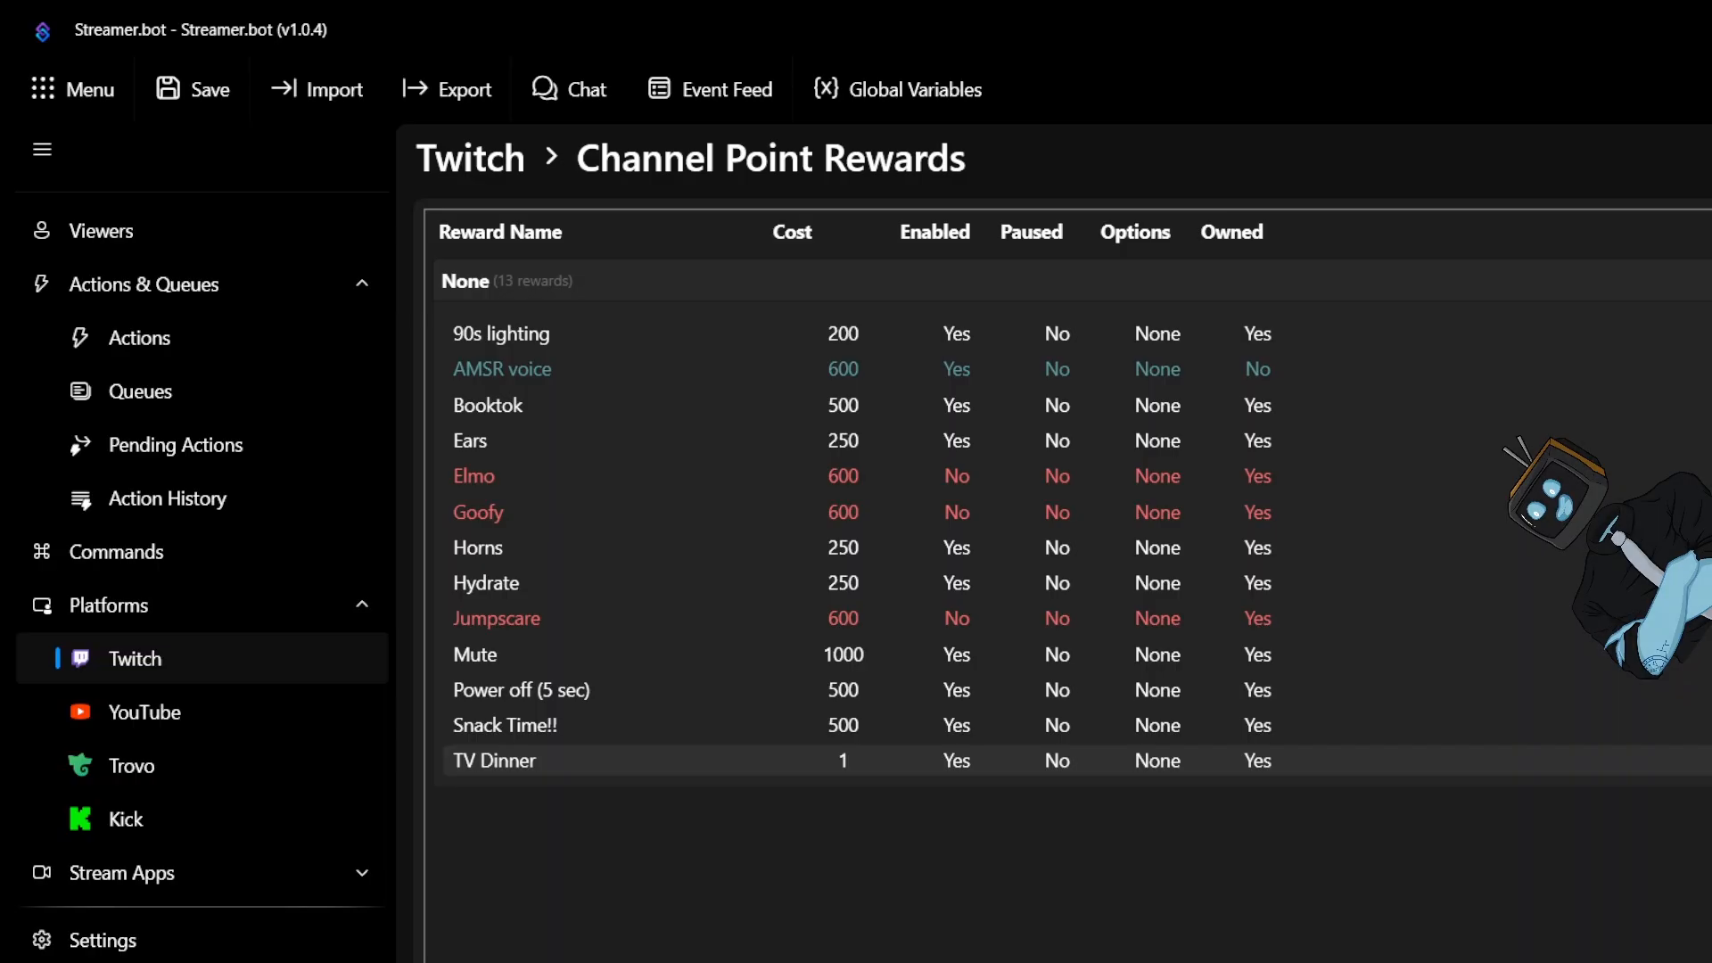
# Look through individual rewards in the list: TV Dinner, 90s lighting, Booktok and Power off (5 sec)
pyautogui.click(566, 760)
pyautogui.click(589, 339)
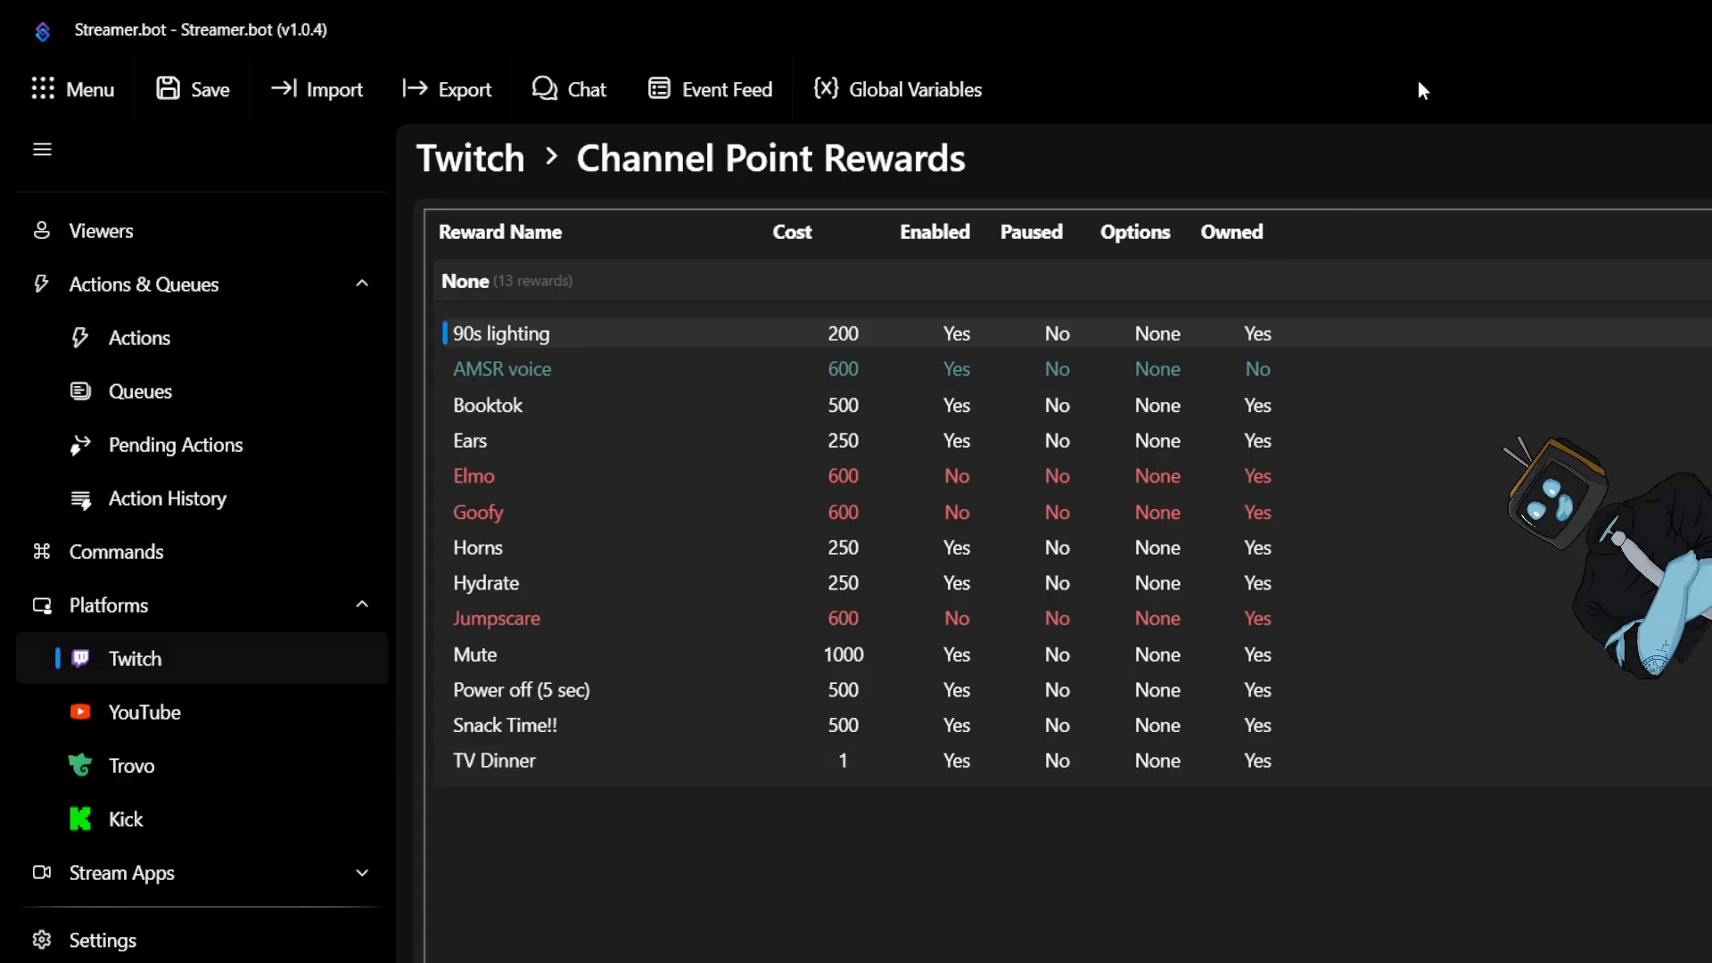
pyautogui.click(577, 407)
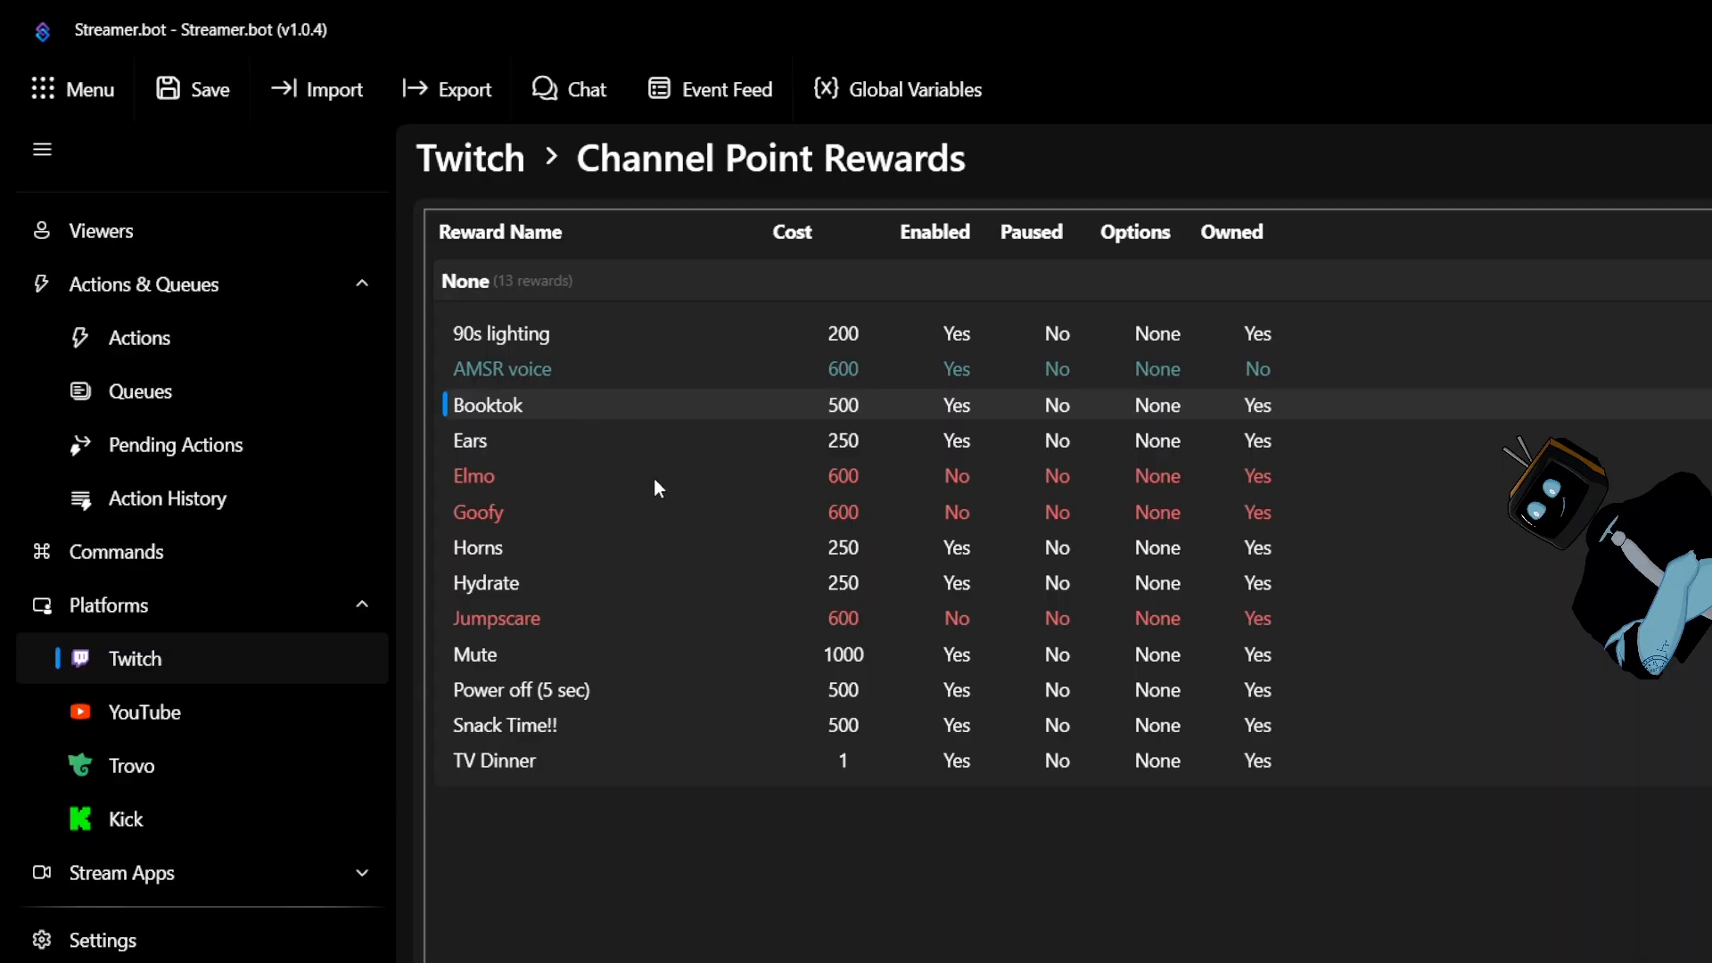
pyautogui.click(514, 691)
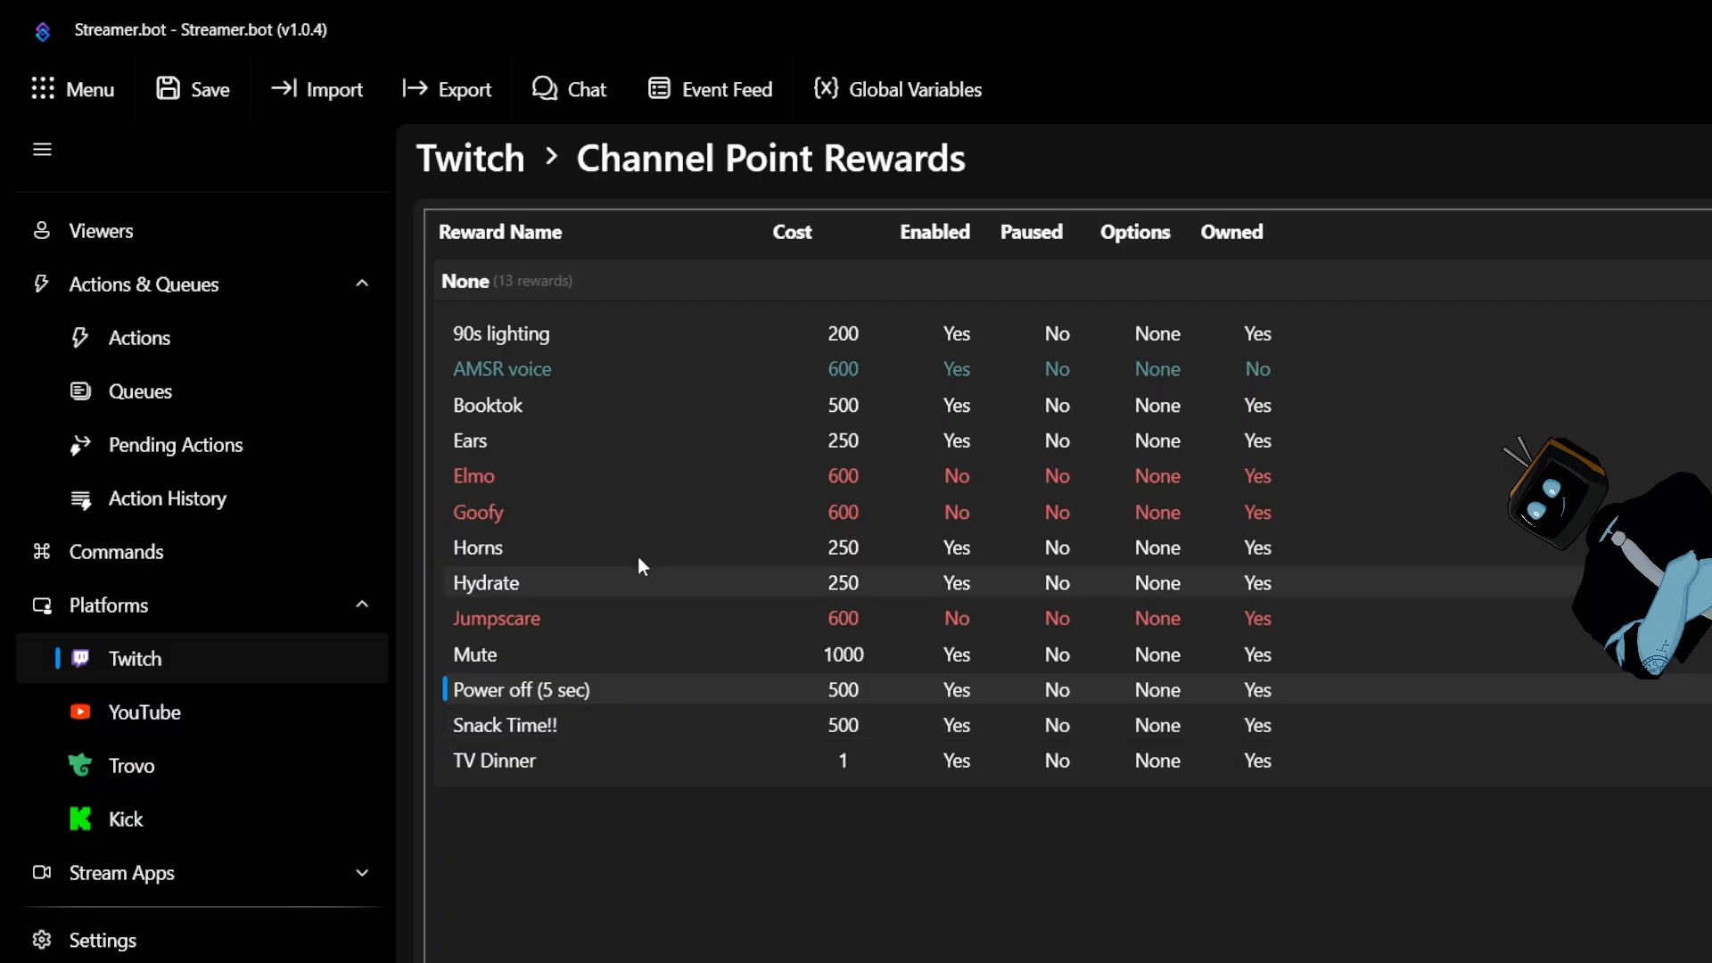
# Look at the AMSR voice and TV Dinner rewards, and return to the Actions list to view the Redeems group's Check in action
pyautogui.click(580, 369)
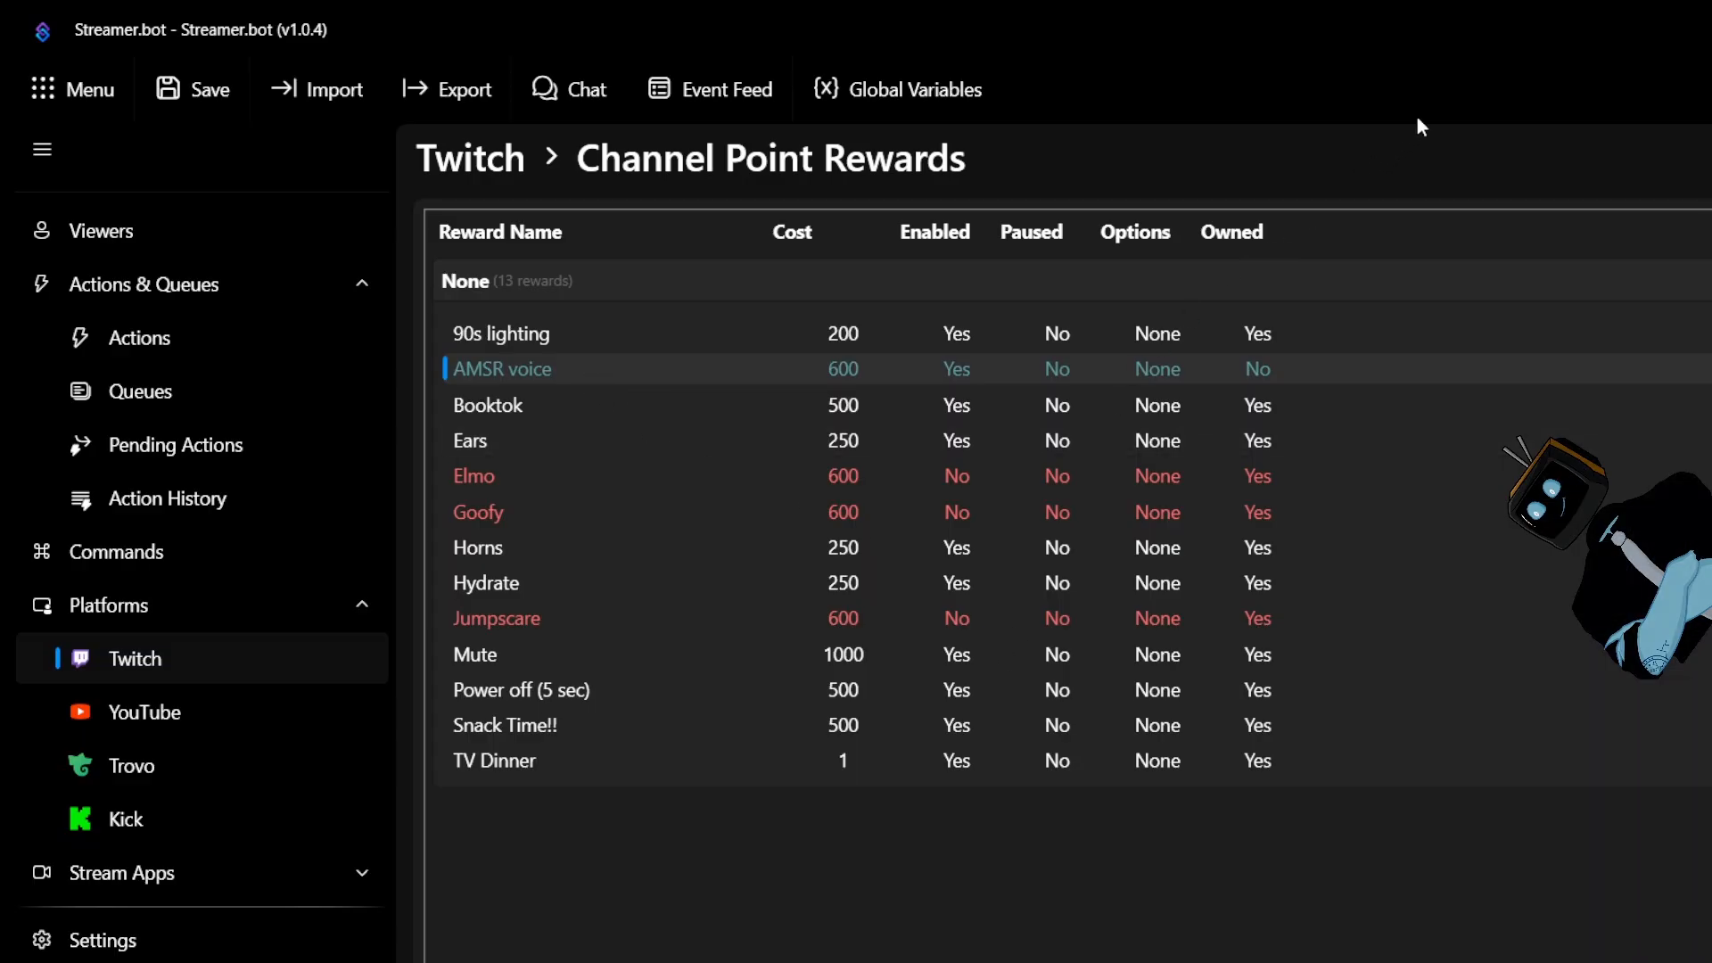
pyautogui.click(574, 764)
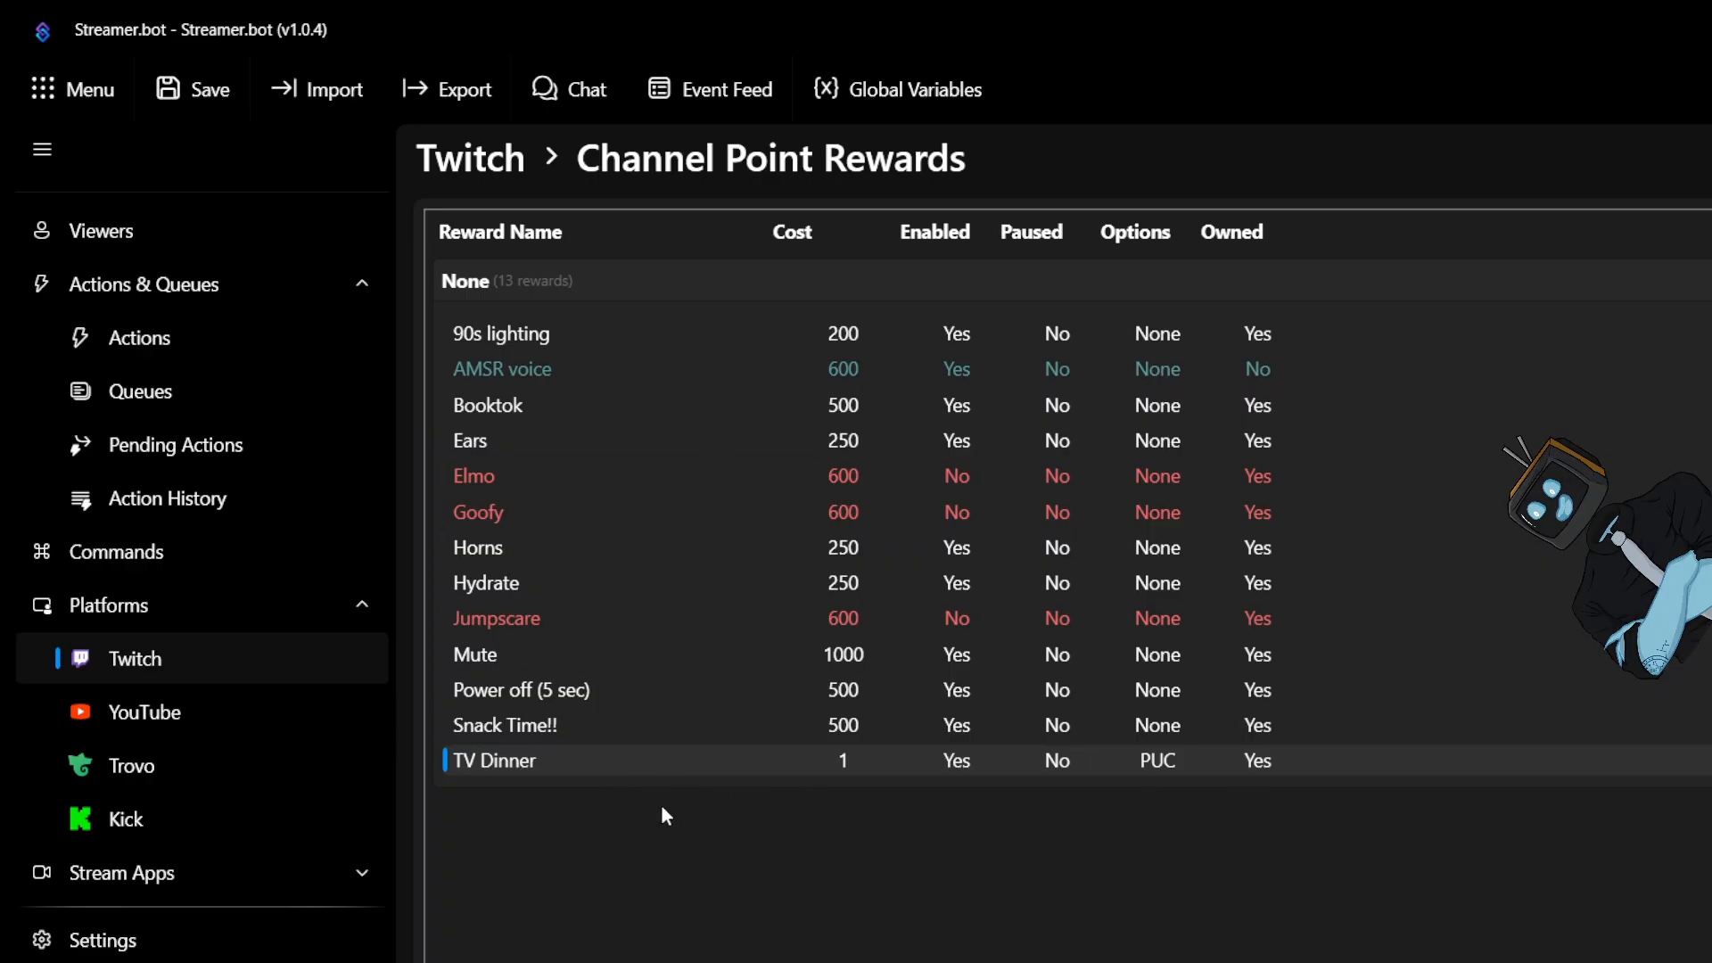
pyautogui.click(156, 348)
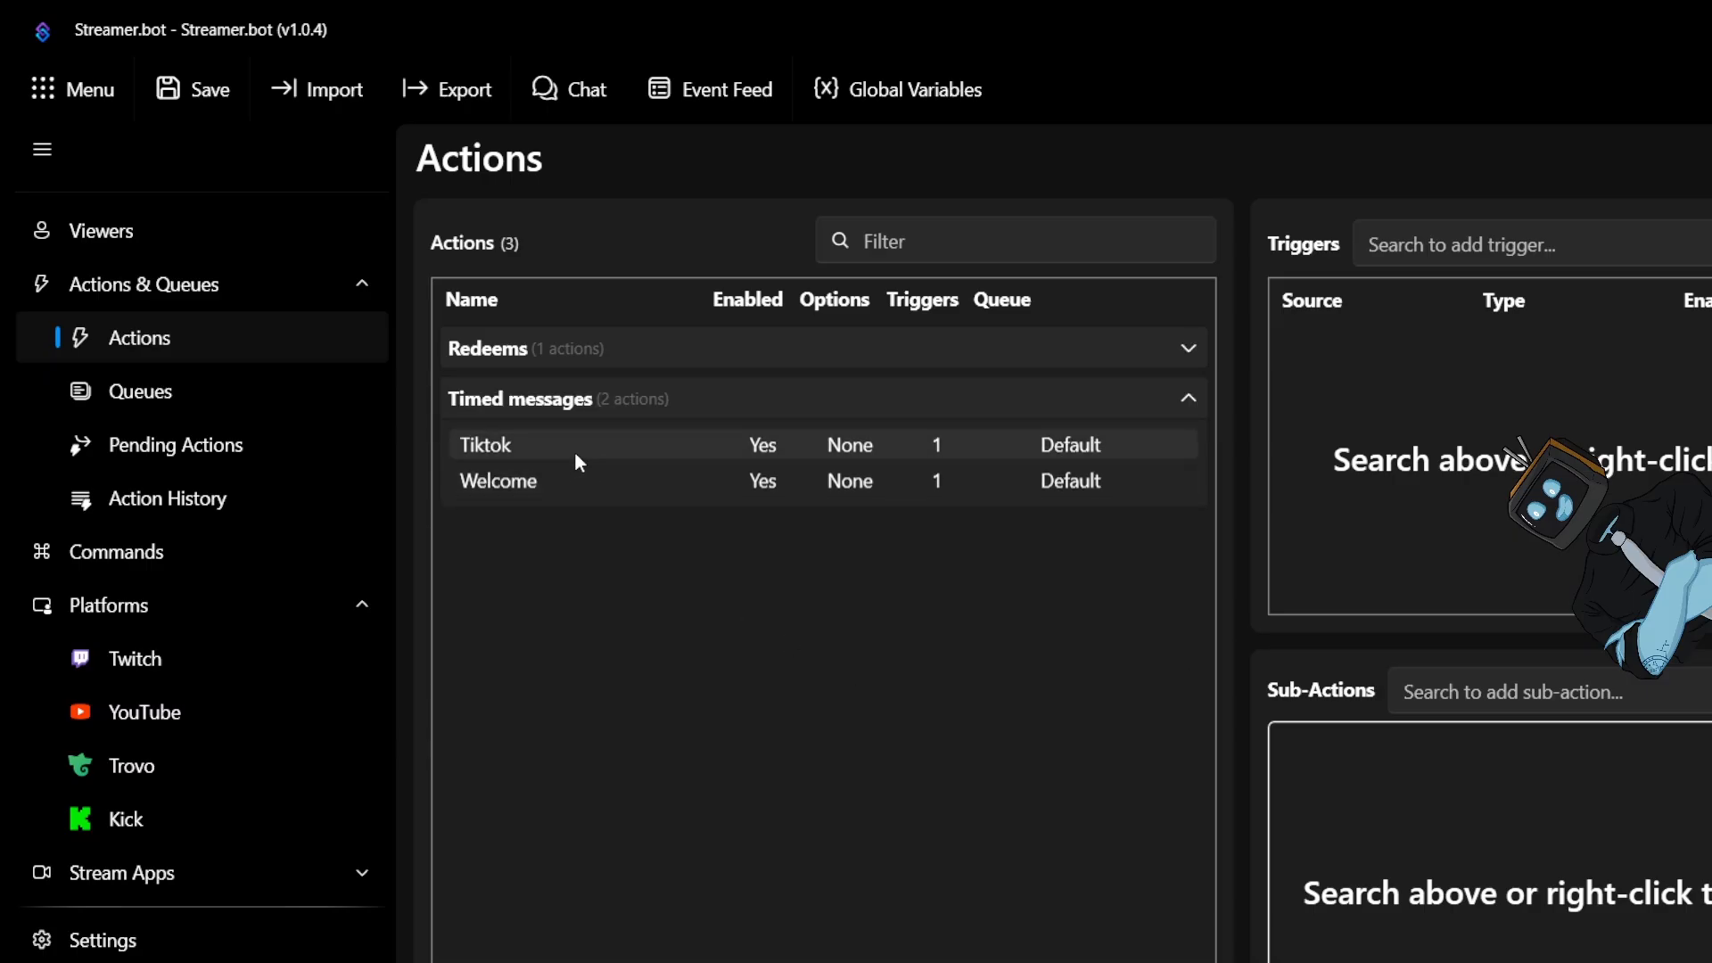
pyautogui.click(731, 352)
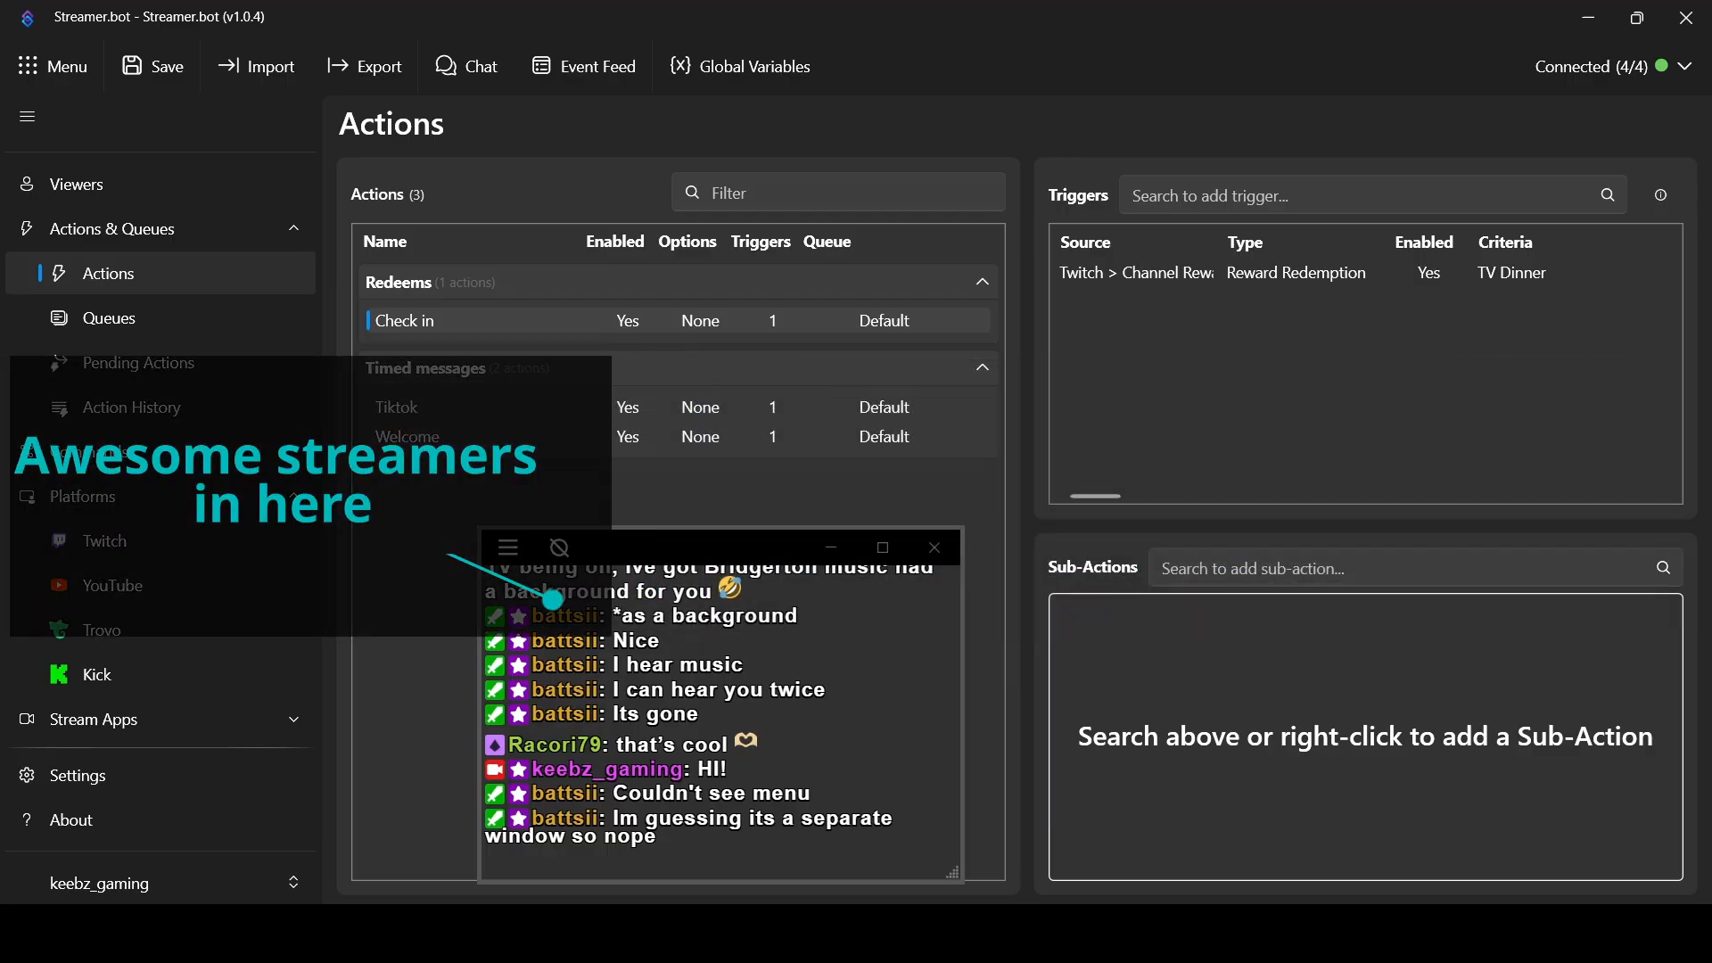
# Reposition the floating chat window in the empty area below the listed actions
pyautogui.moveTo(621, 557); pyautogui.dragTo(727, 559)
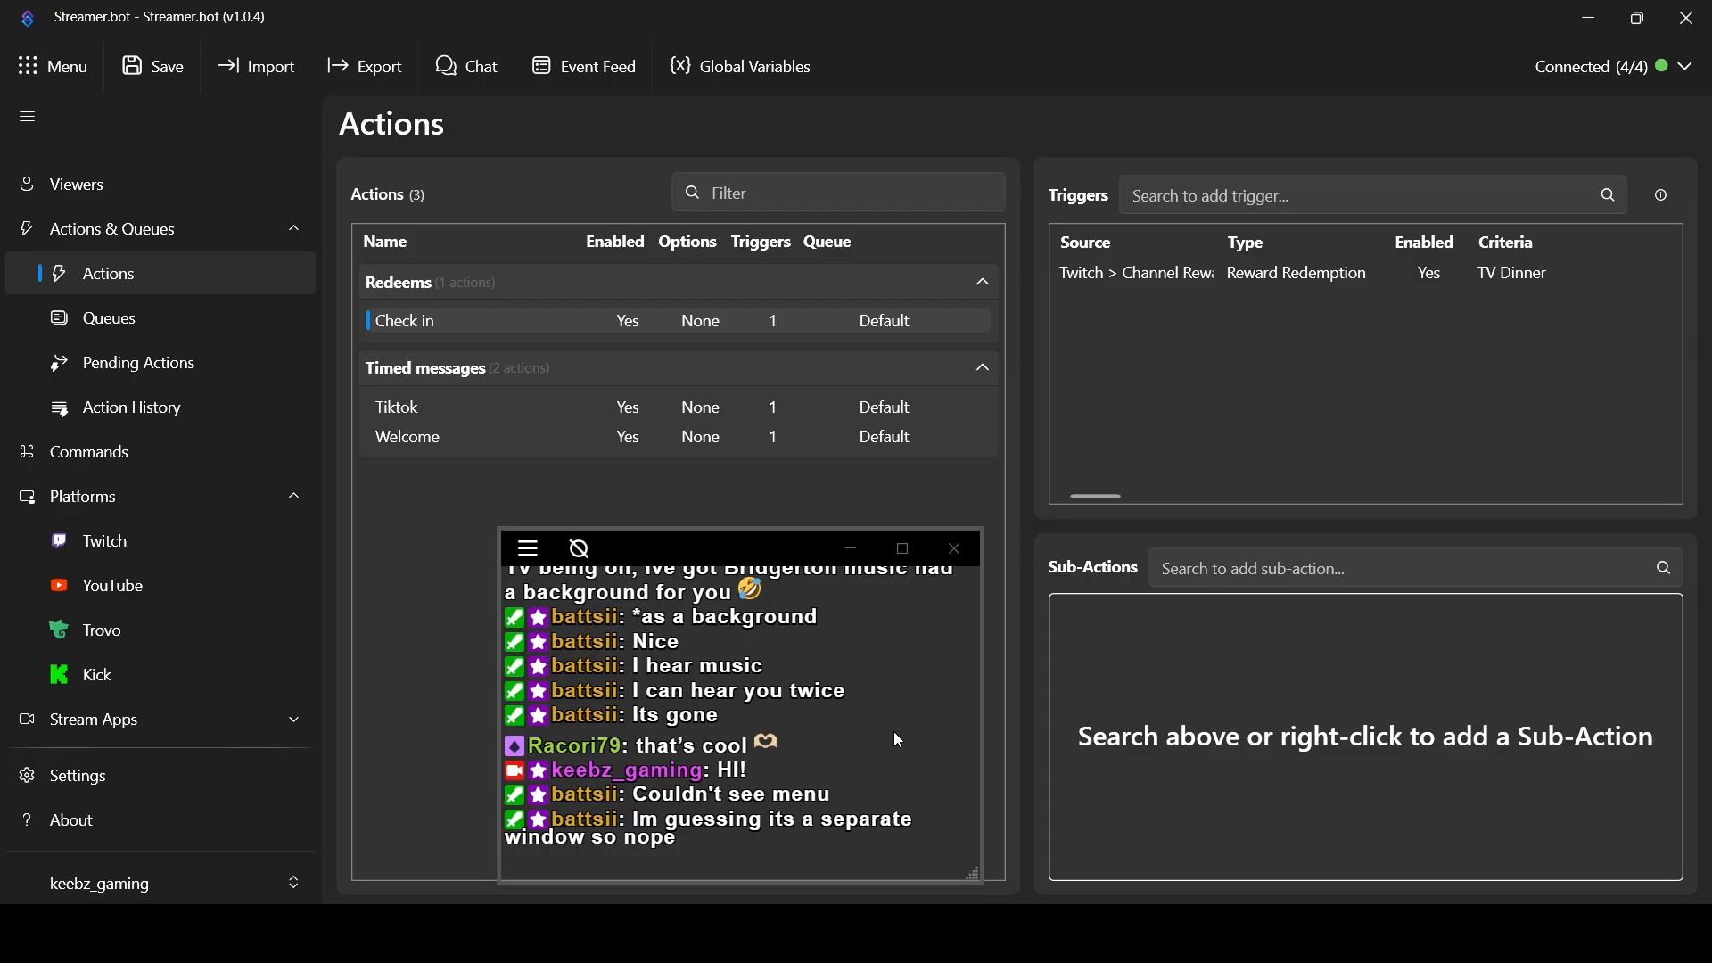
pyautogui.moveTo(744, 554)
pyautogui.mouseDown()
pyautogui.moveTo(818, 507)
pyautogui.moveTo(756, 563)
pyautogui.moveTo(796, 566)
pyautogui.moveTo(742, 567)
pyautogui.moveTo(725, 593)
pyautogui.moveTo(710, 550)
pyautogui.mouseUp()
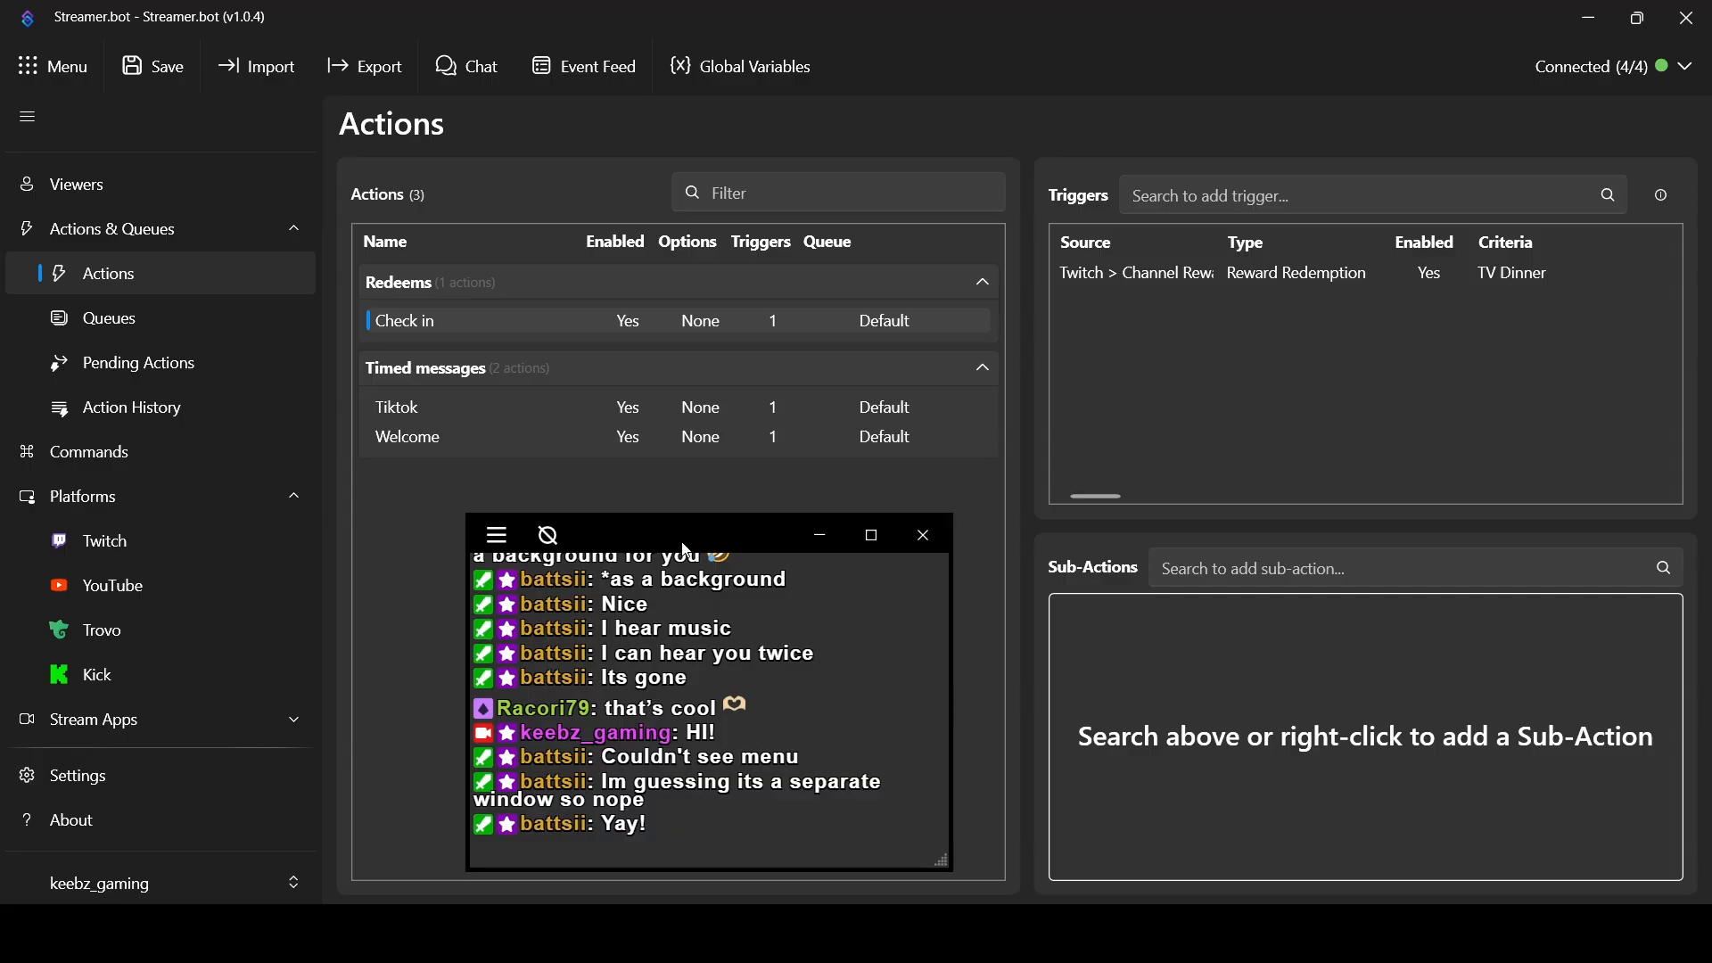
pyautogui.moveTo(669, 546); pyautogui.dragTo(773, 520)
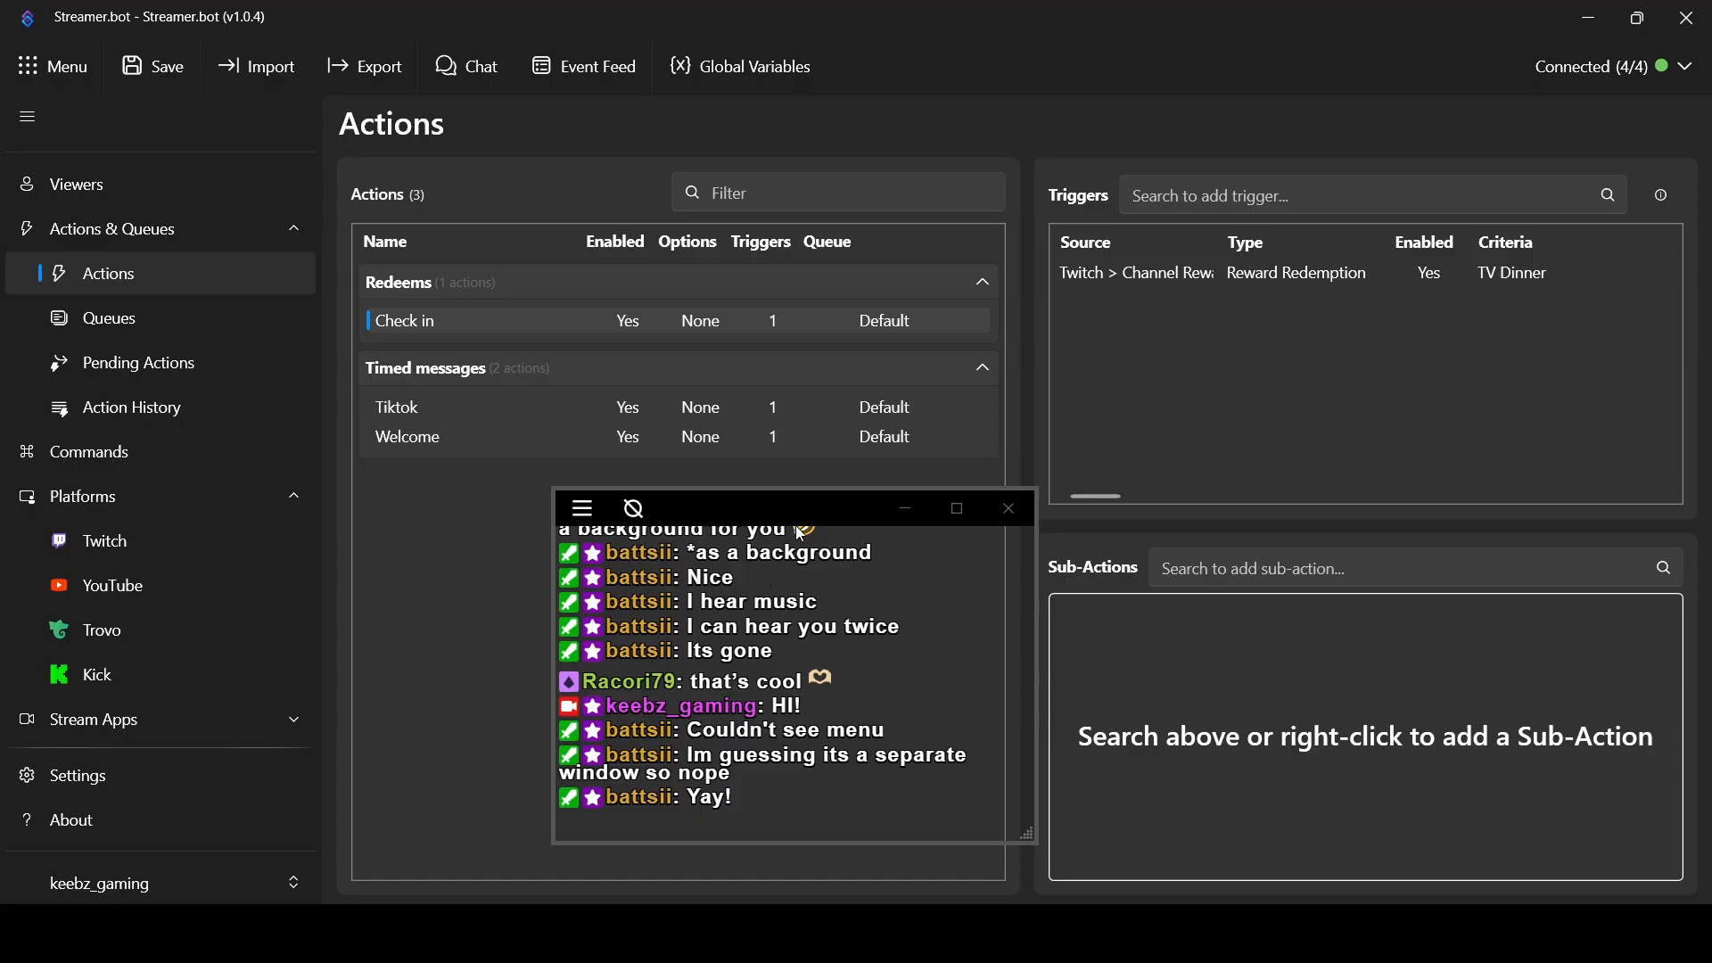
pyautogui.moveTo(797, 531); pyautogui.dragTo(718, 548)
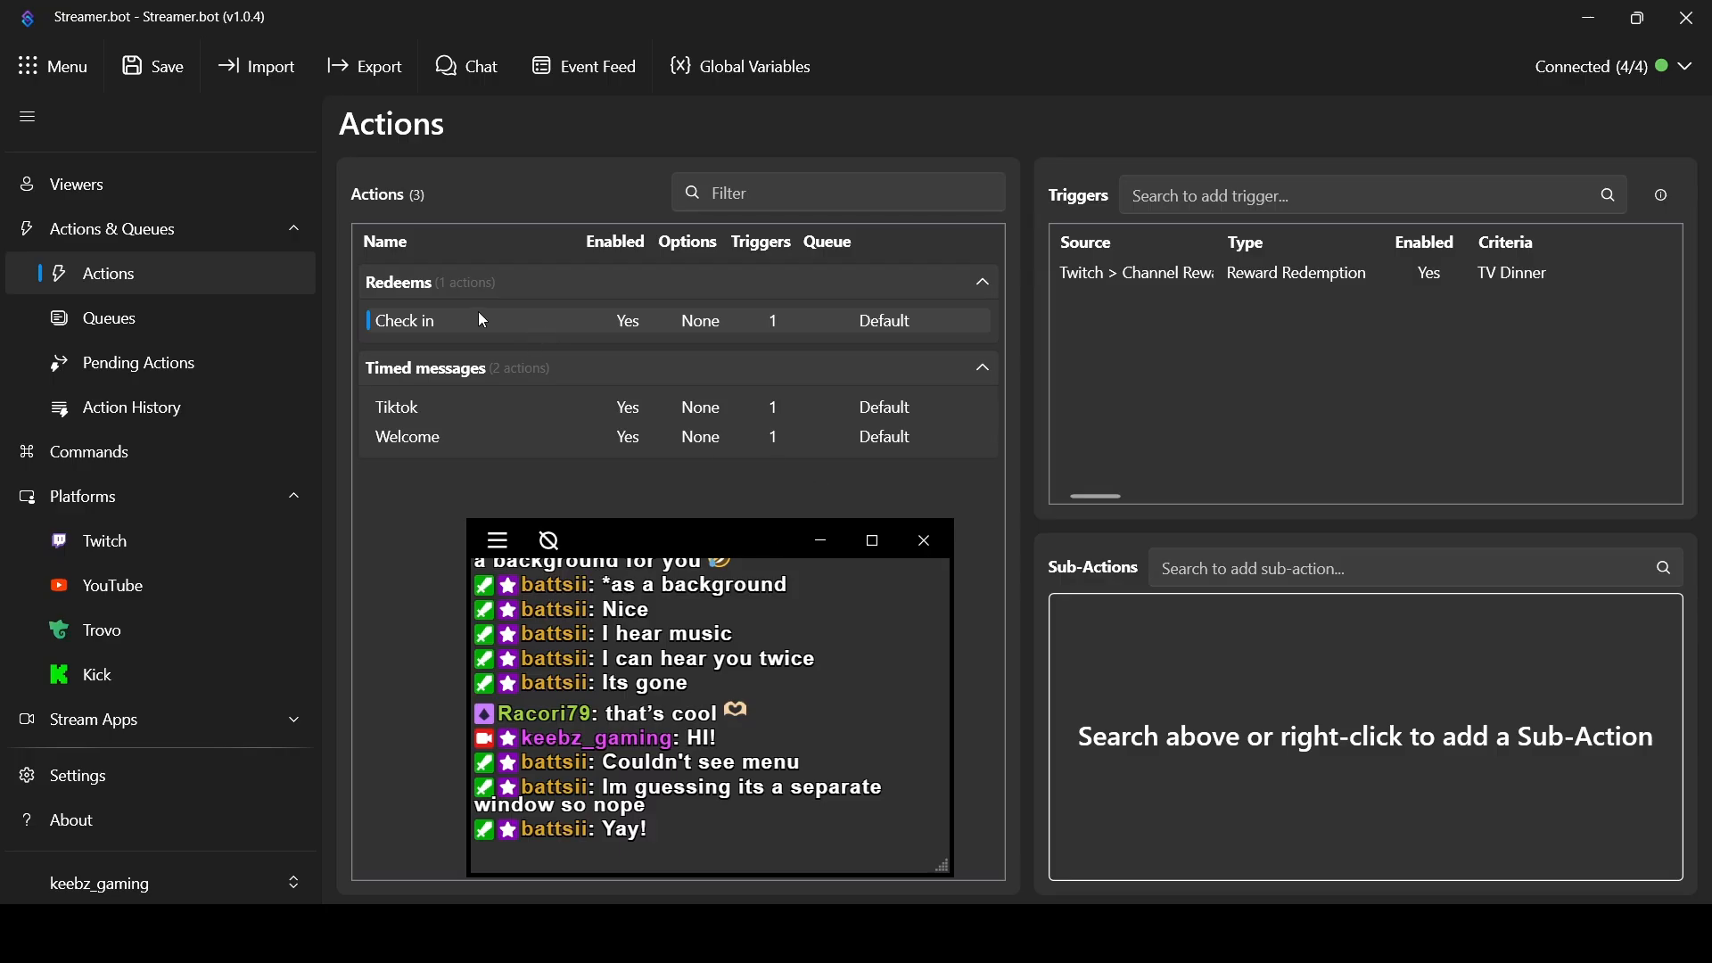
# Review the Check in action's name, group and queue settings, moving the chat window clear of the dialog, and close the settings
pyautogui.doubleClick(504, 322)
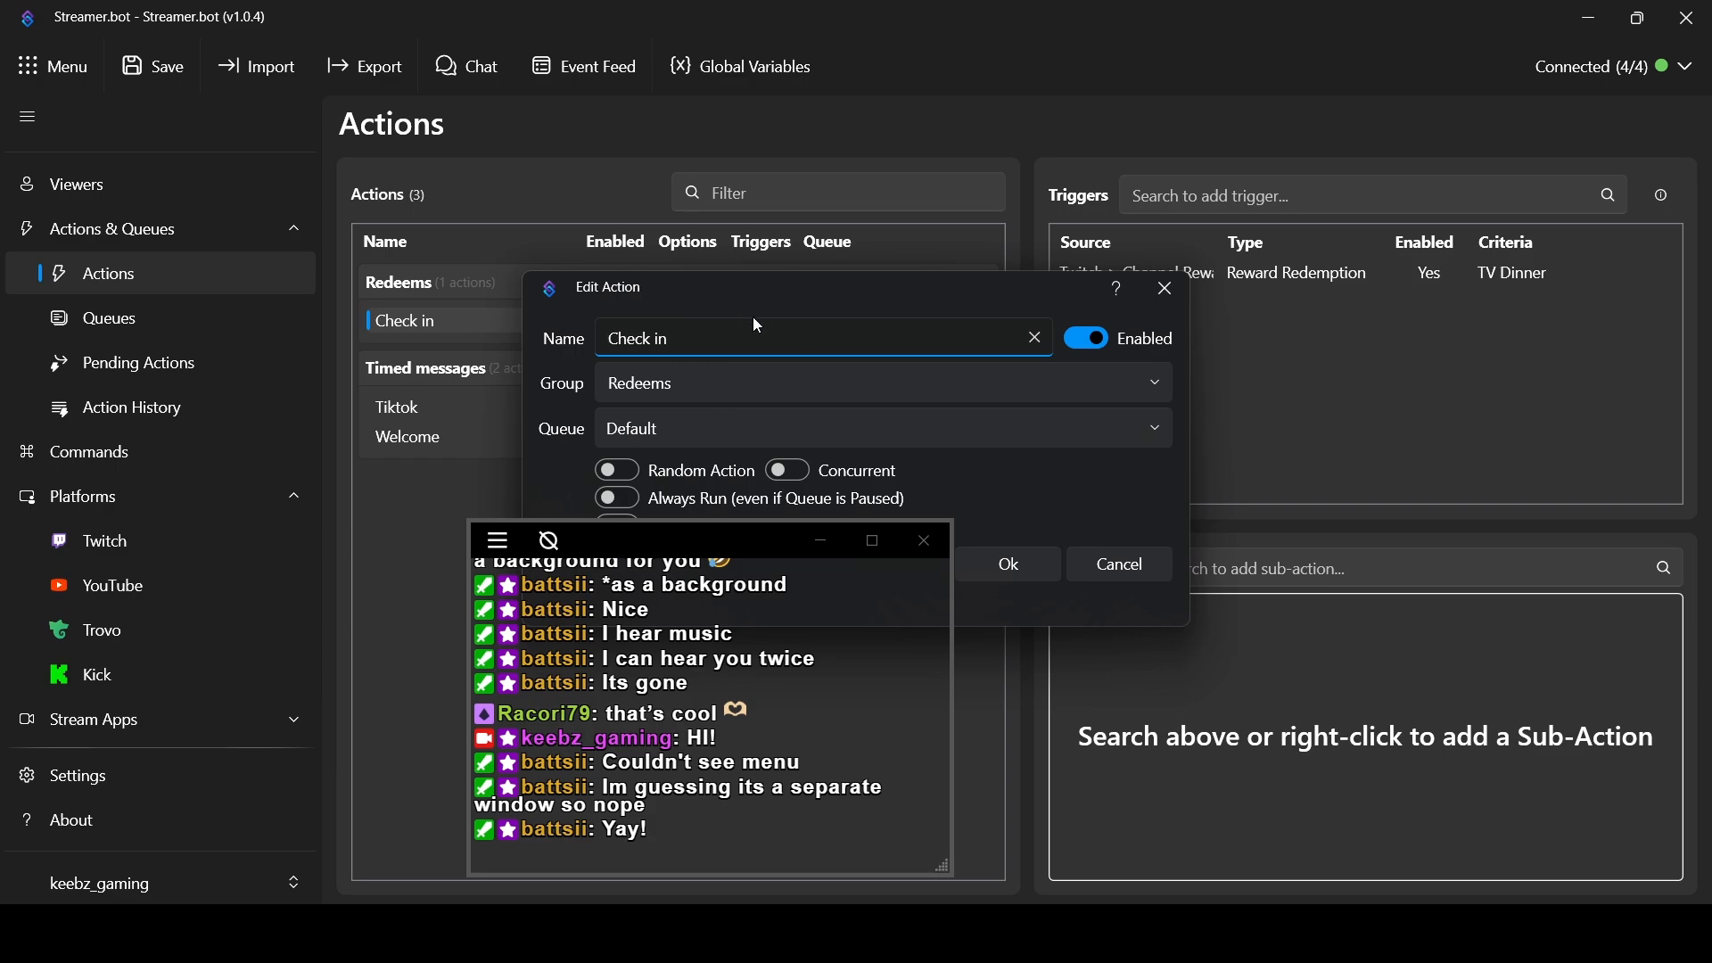
pyautogui.moveTo(690, 555); pyautogui.dragTo(621, 627)
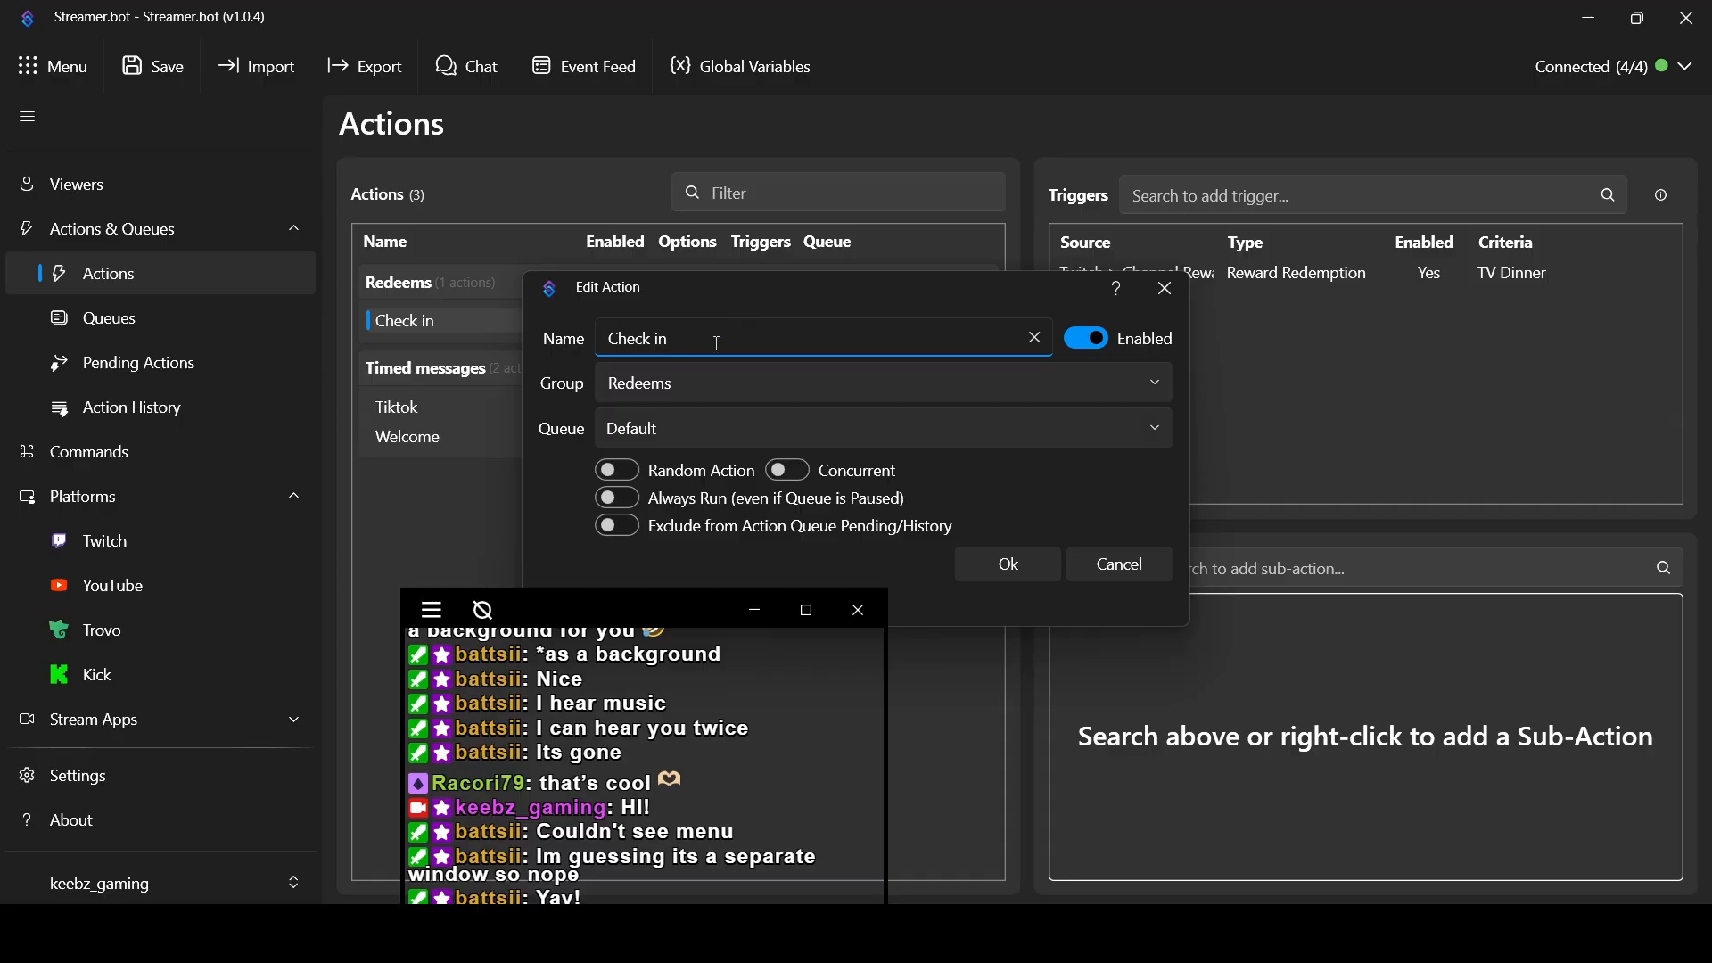
pyautogui.click(719, 392)
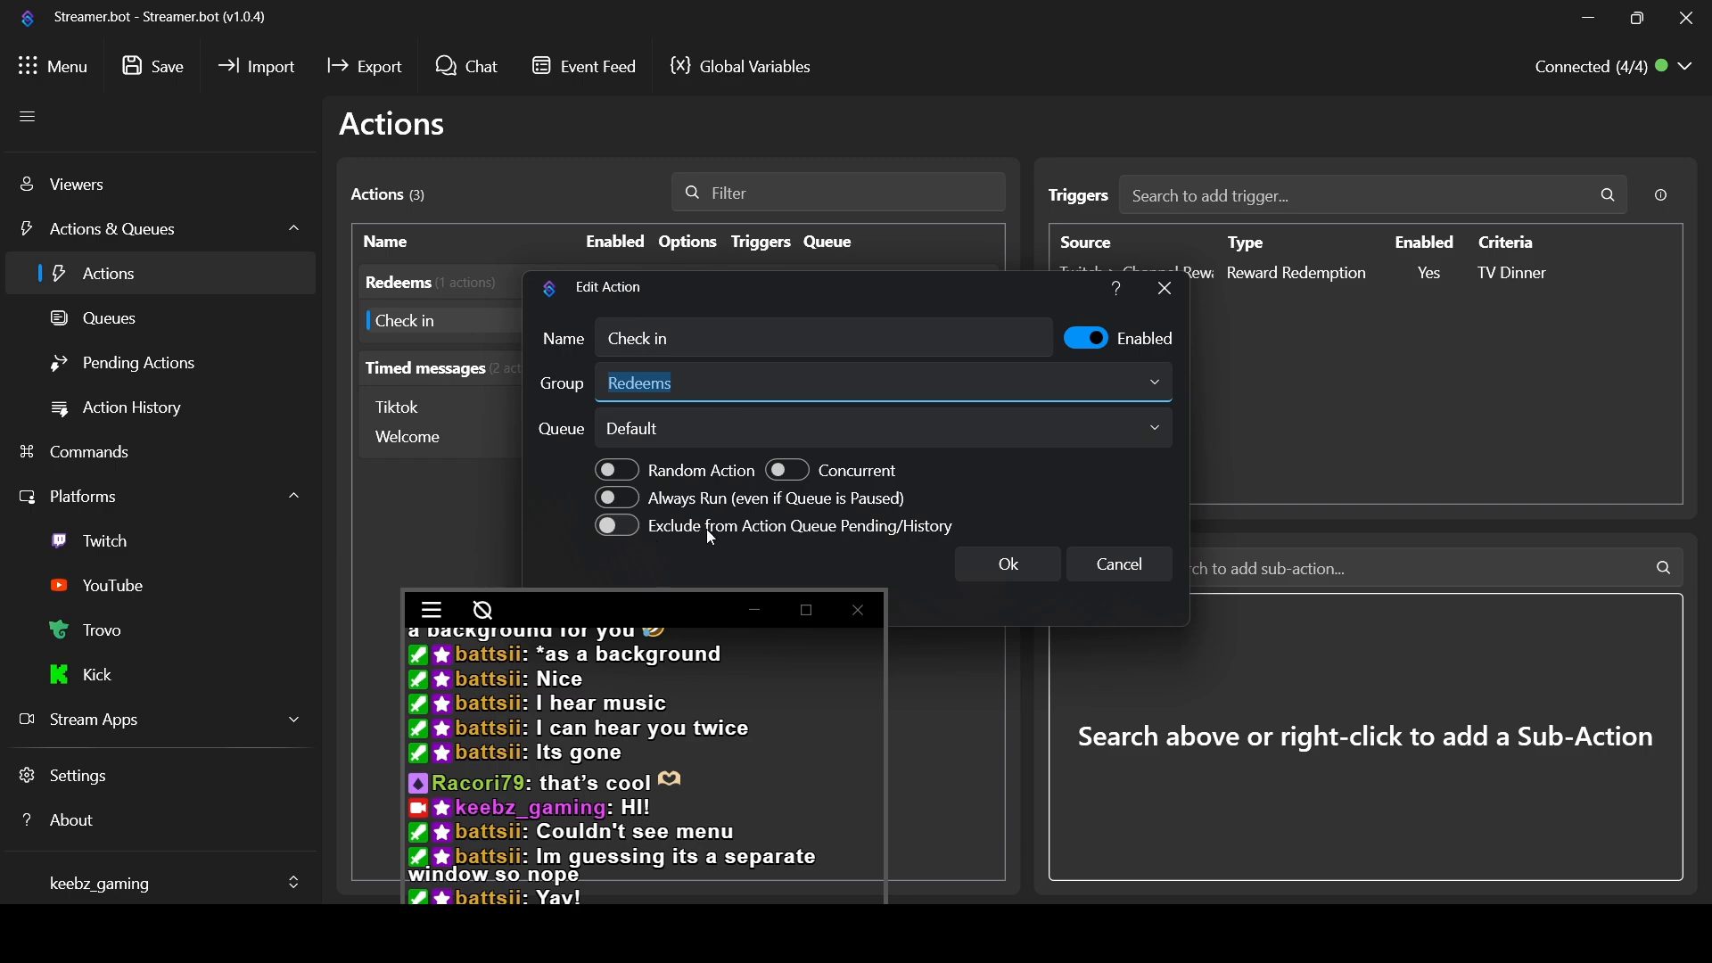
pyautogui.moveTo(721, 543)
pyautogui.click(972, 569)
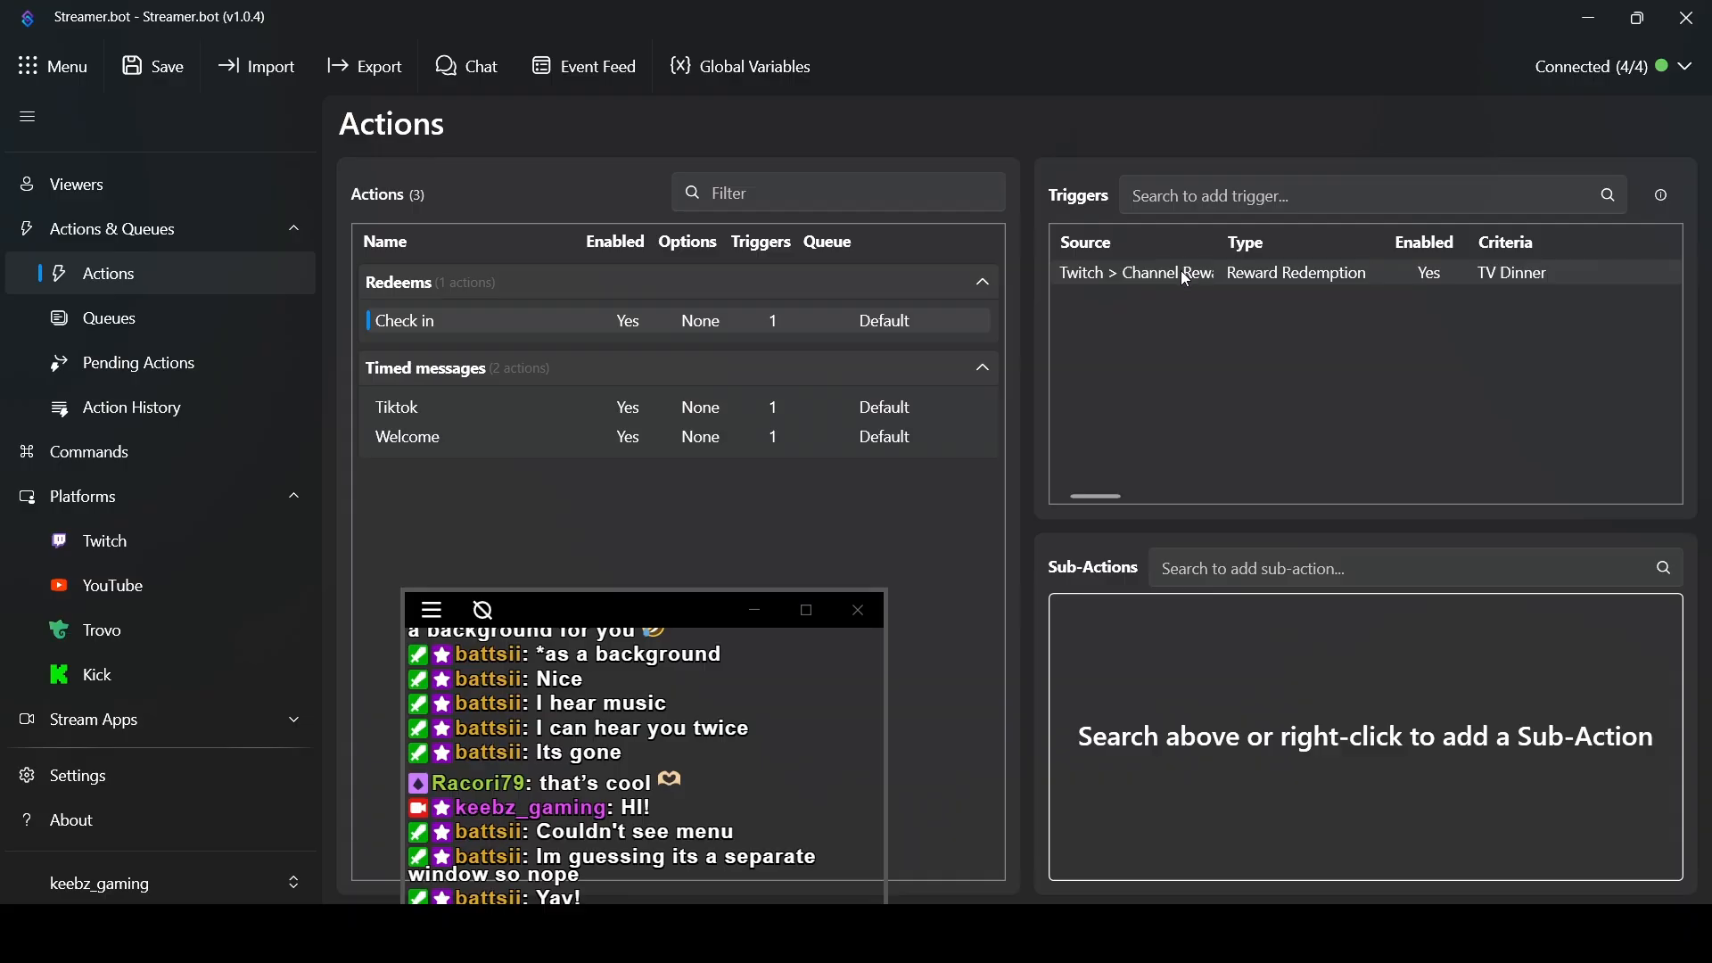
# Browse the Twitch Channel Reward trigger types available for the Check in action
pyautogui.rightClick(1168, 368)
pyautogui.moveTo(1227, 626)
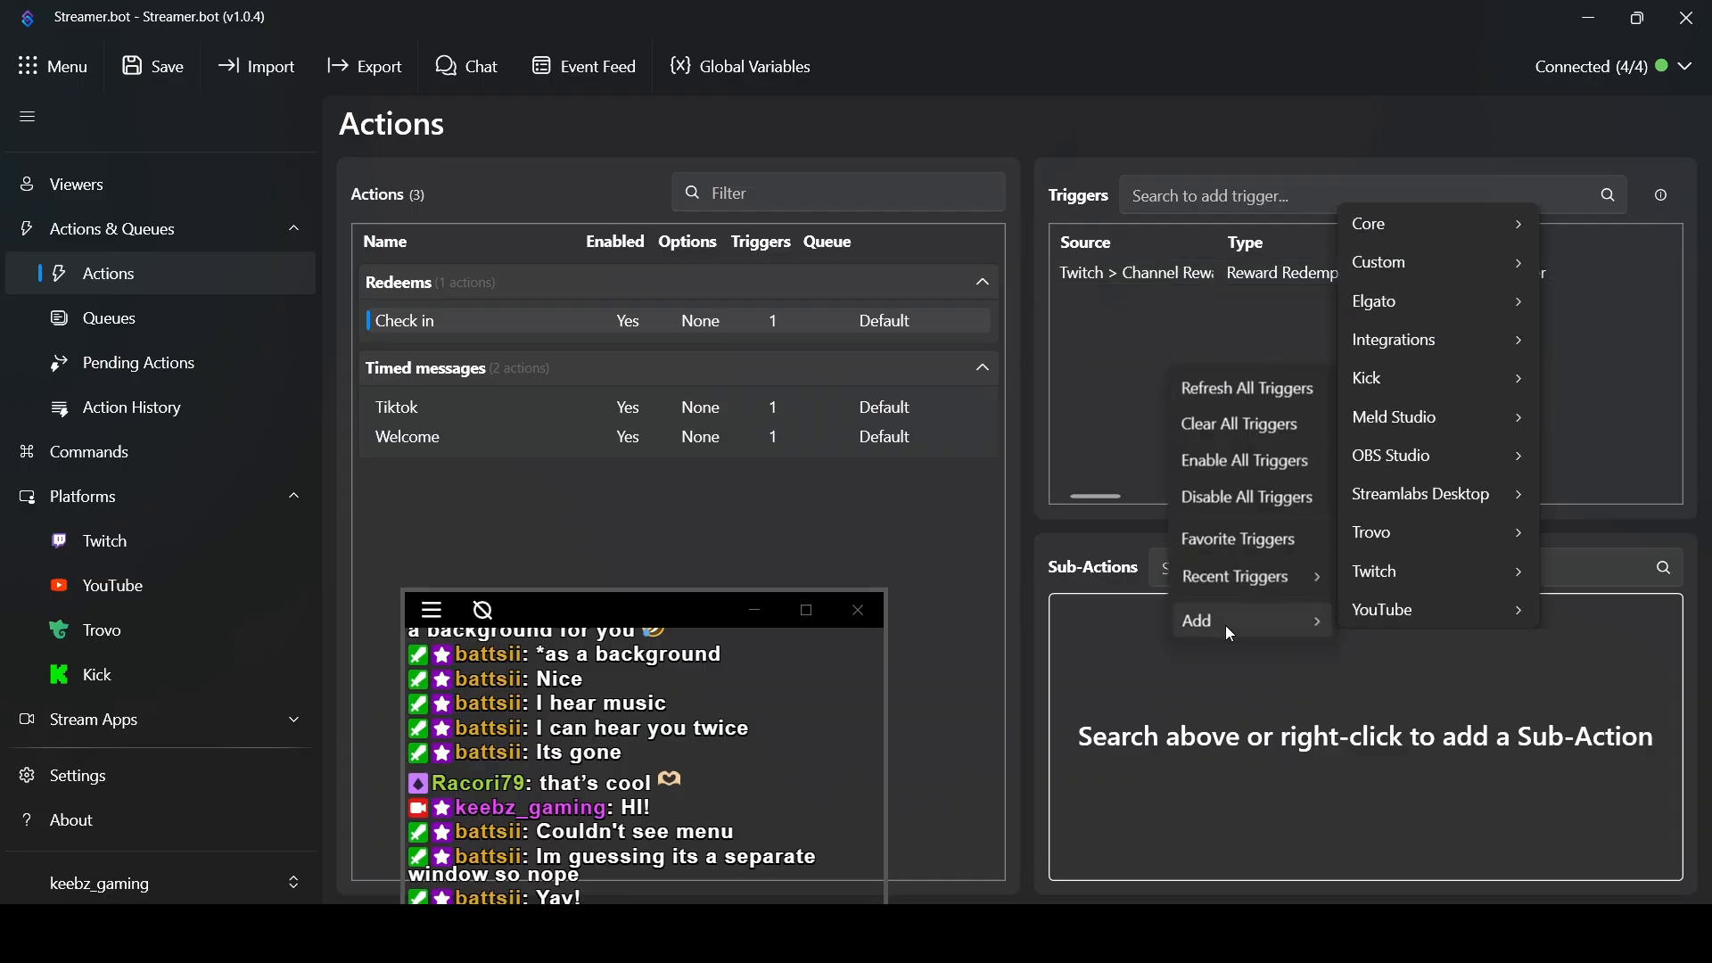
pyautogui.moveTo(1405, 571)
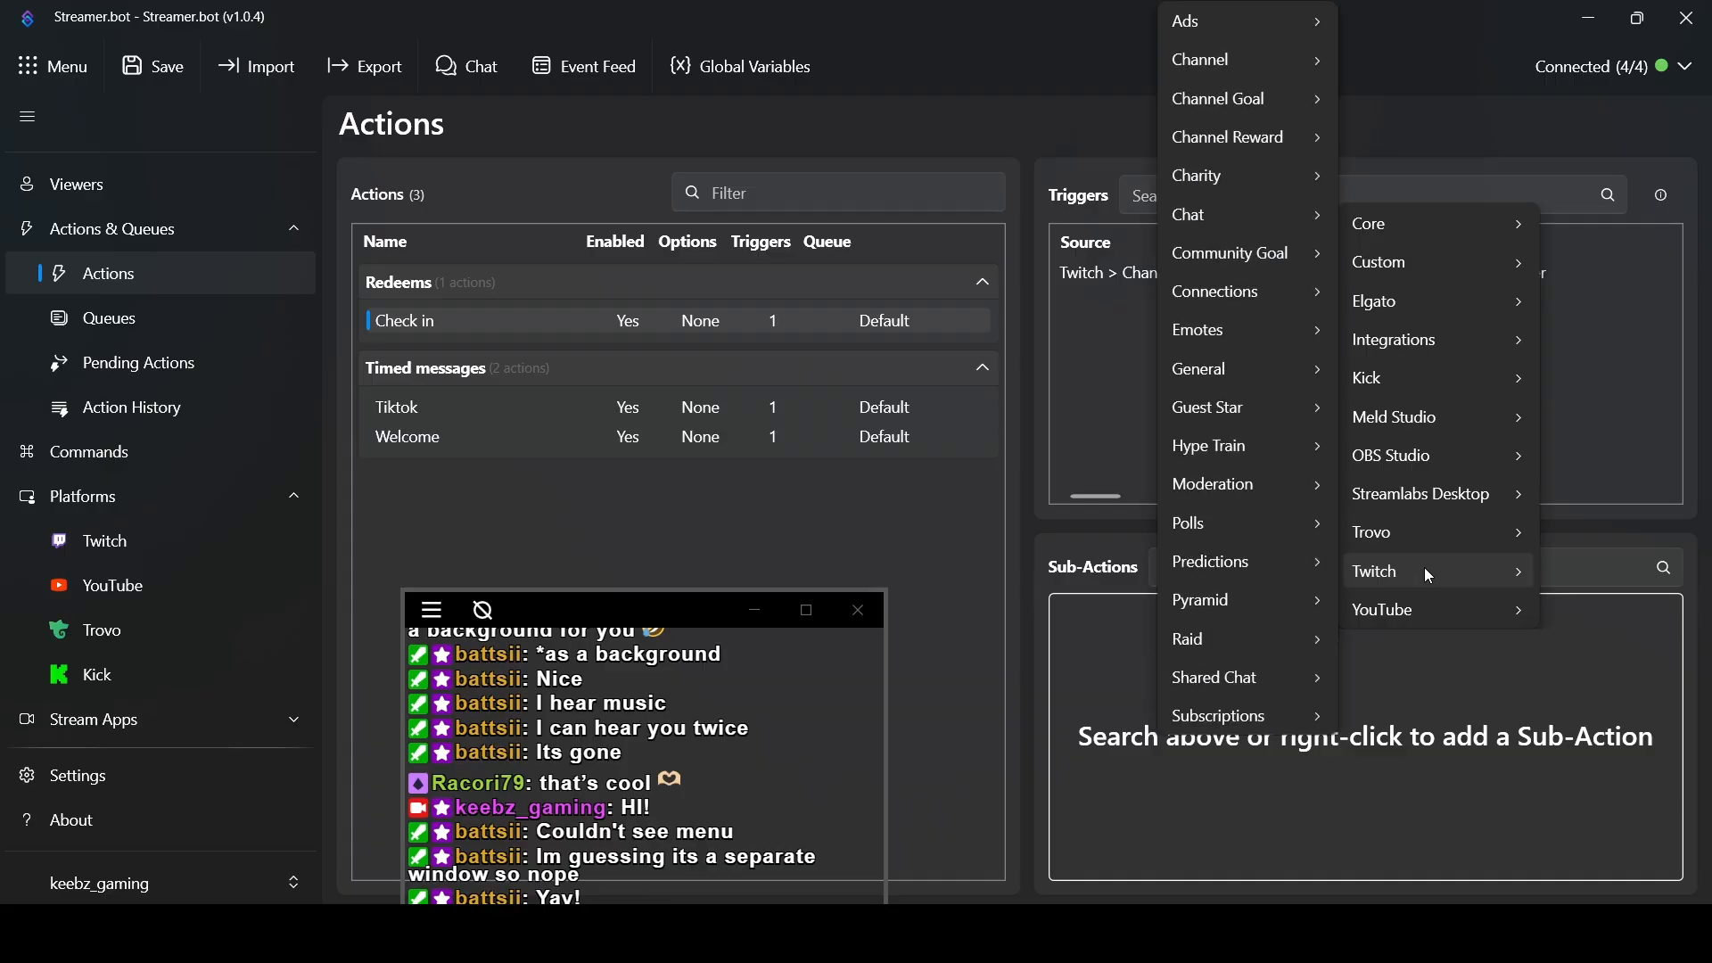
pyautogui.moveTo(1266, 149)
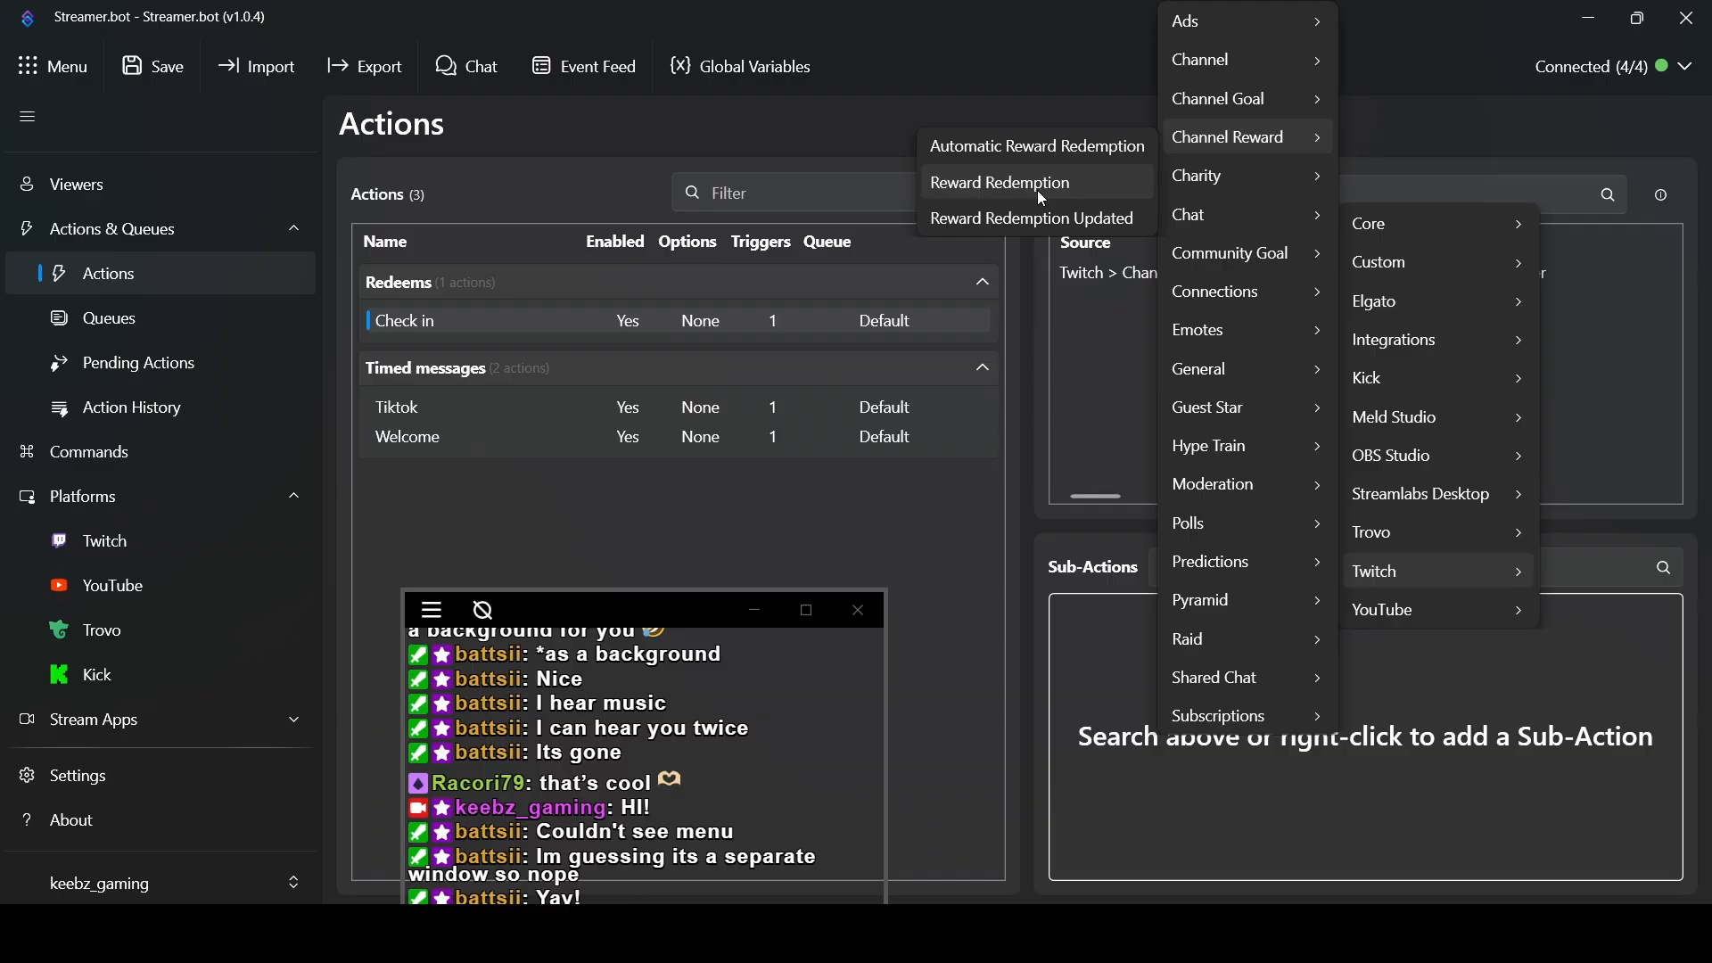
pyautogui.click(1105, 367)
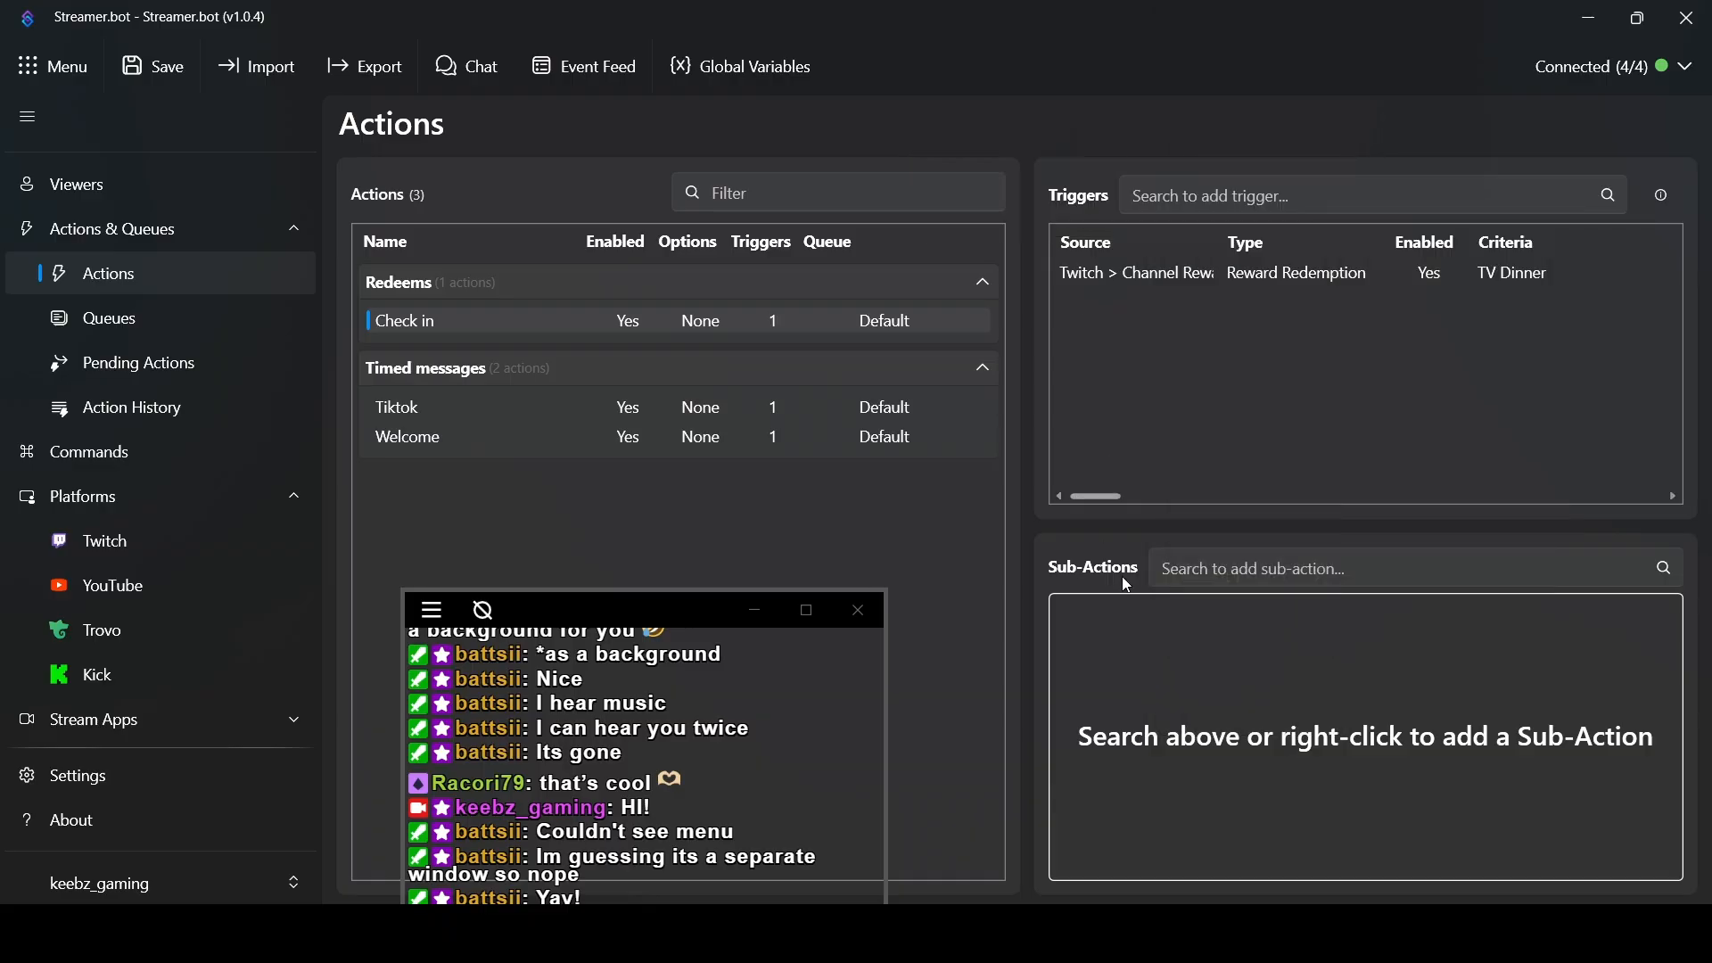
# Add a Twitch Send Message to Channel sub-action to Check in, with the message "%username% is getting settled and comfortable! They have"
pyautogui.rightClick(1146, 653)
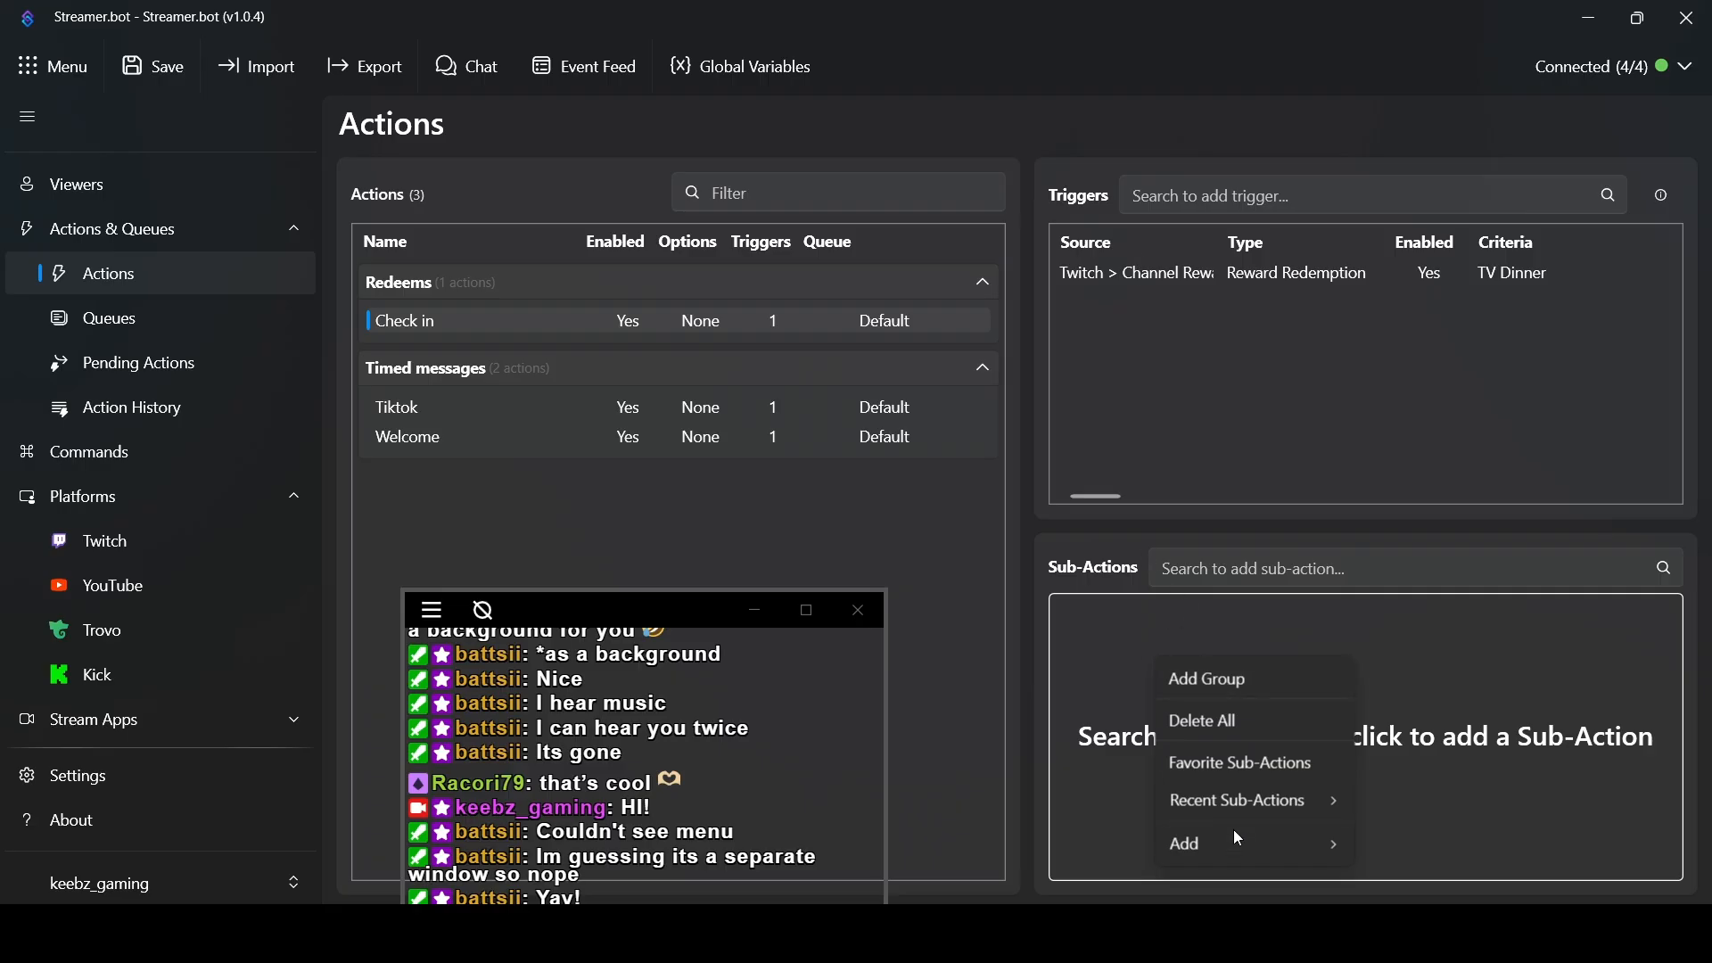
pyautogui.moveTo(1238, 851)
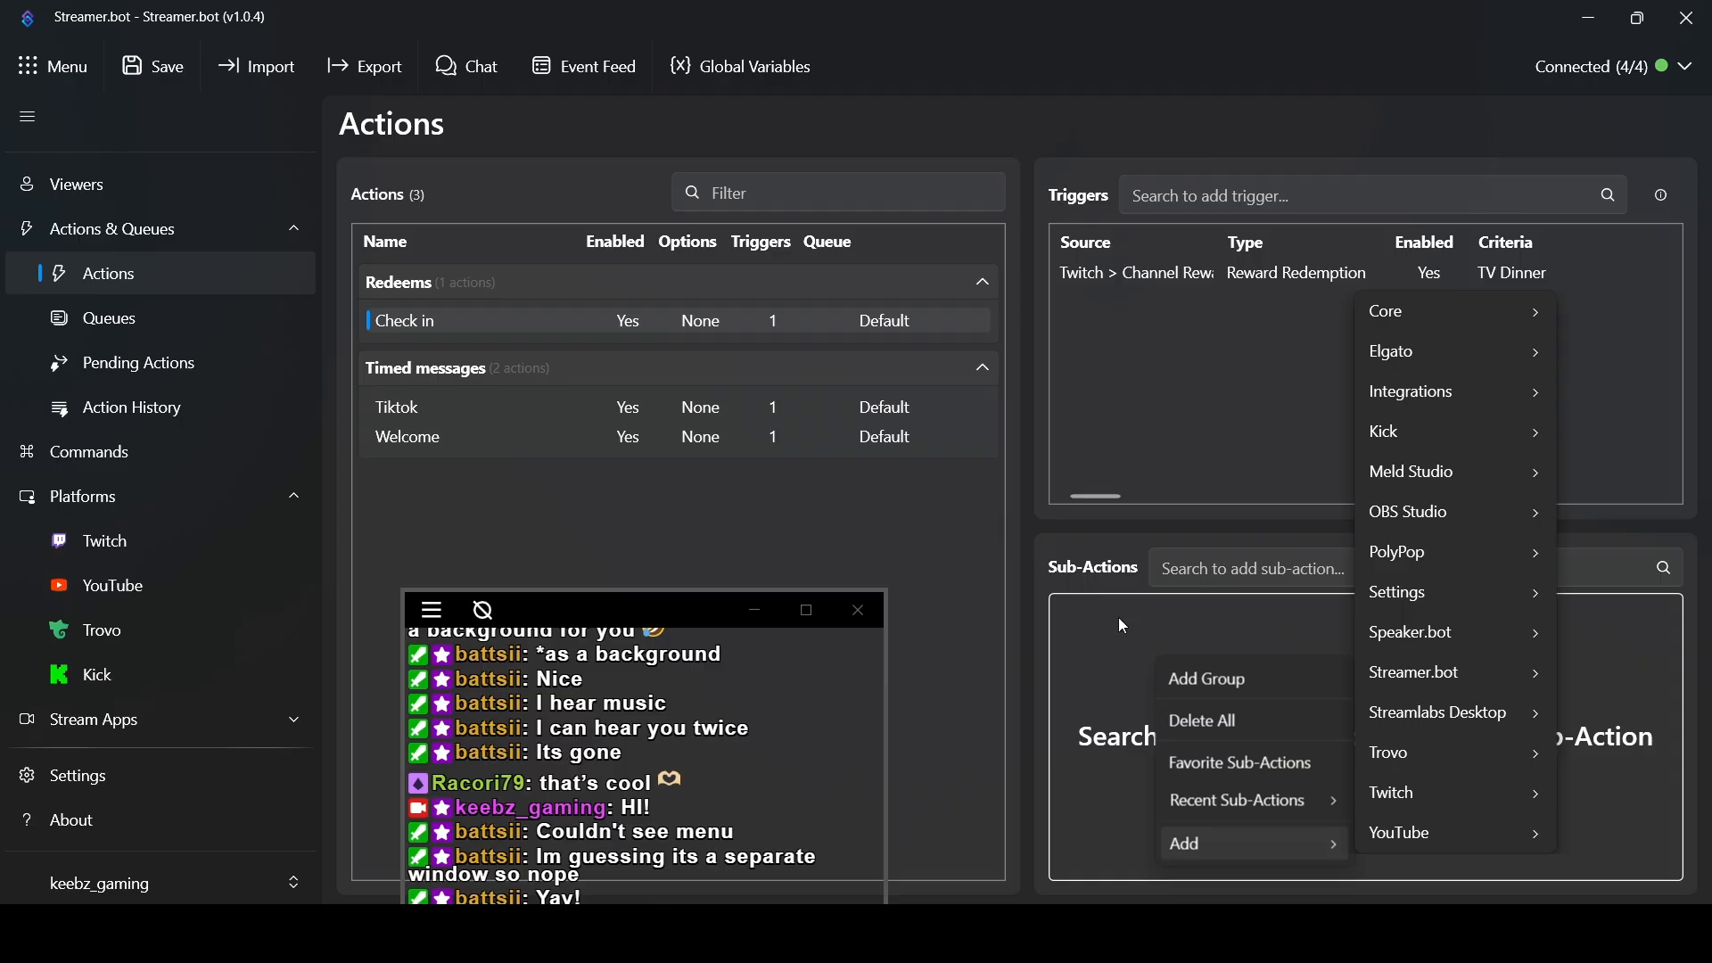
pyautogui.moveTo(1432, 789)
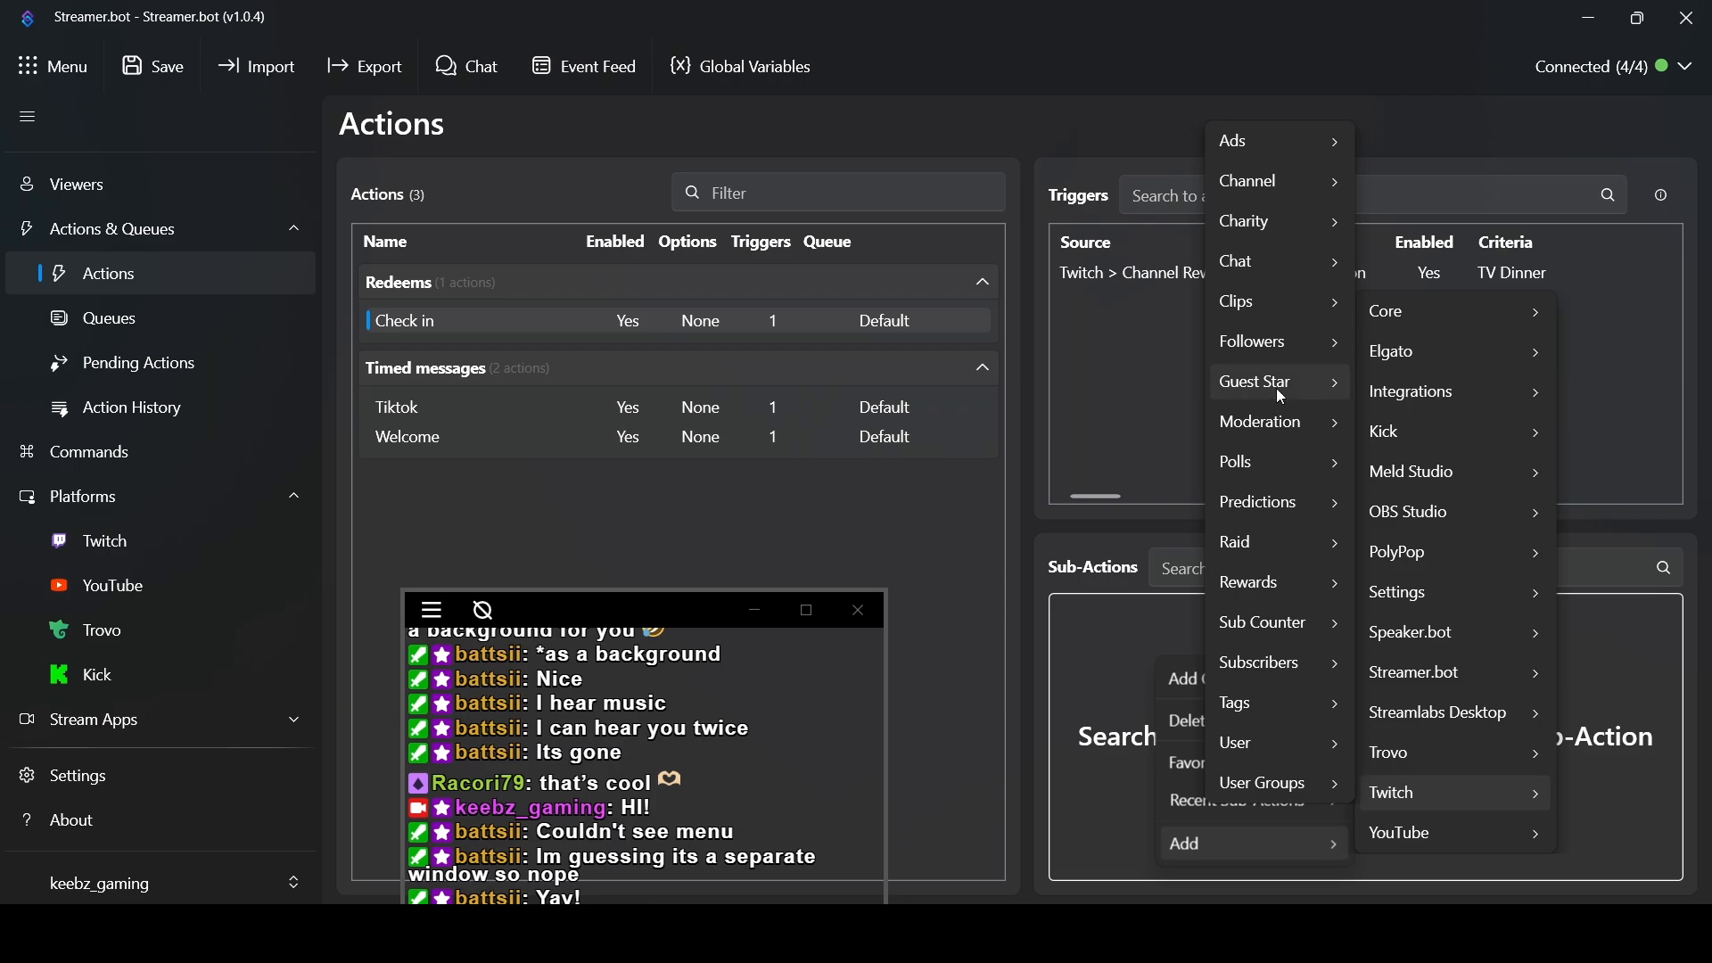
pyautogui.moveTo(1256, 253)
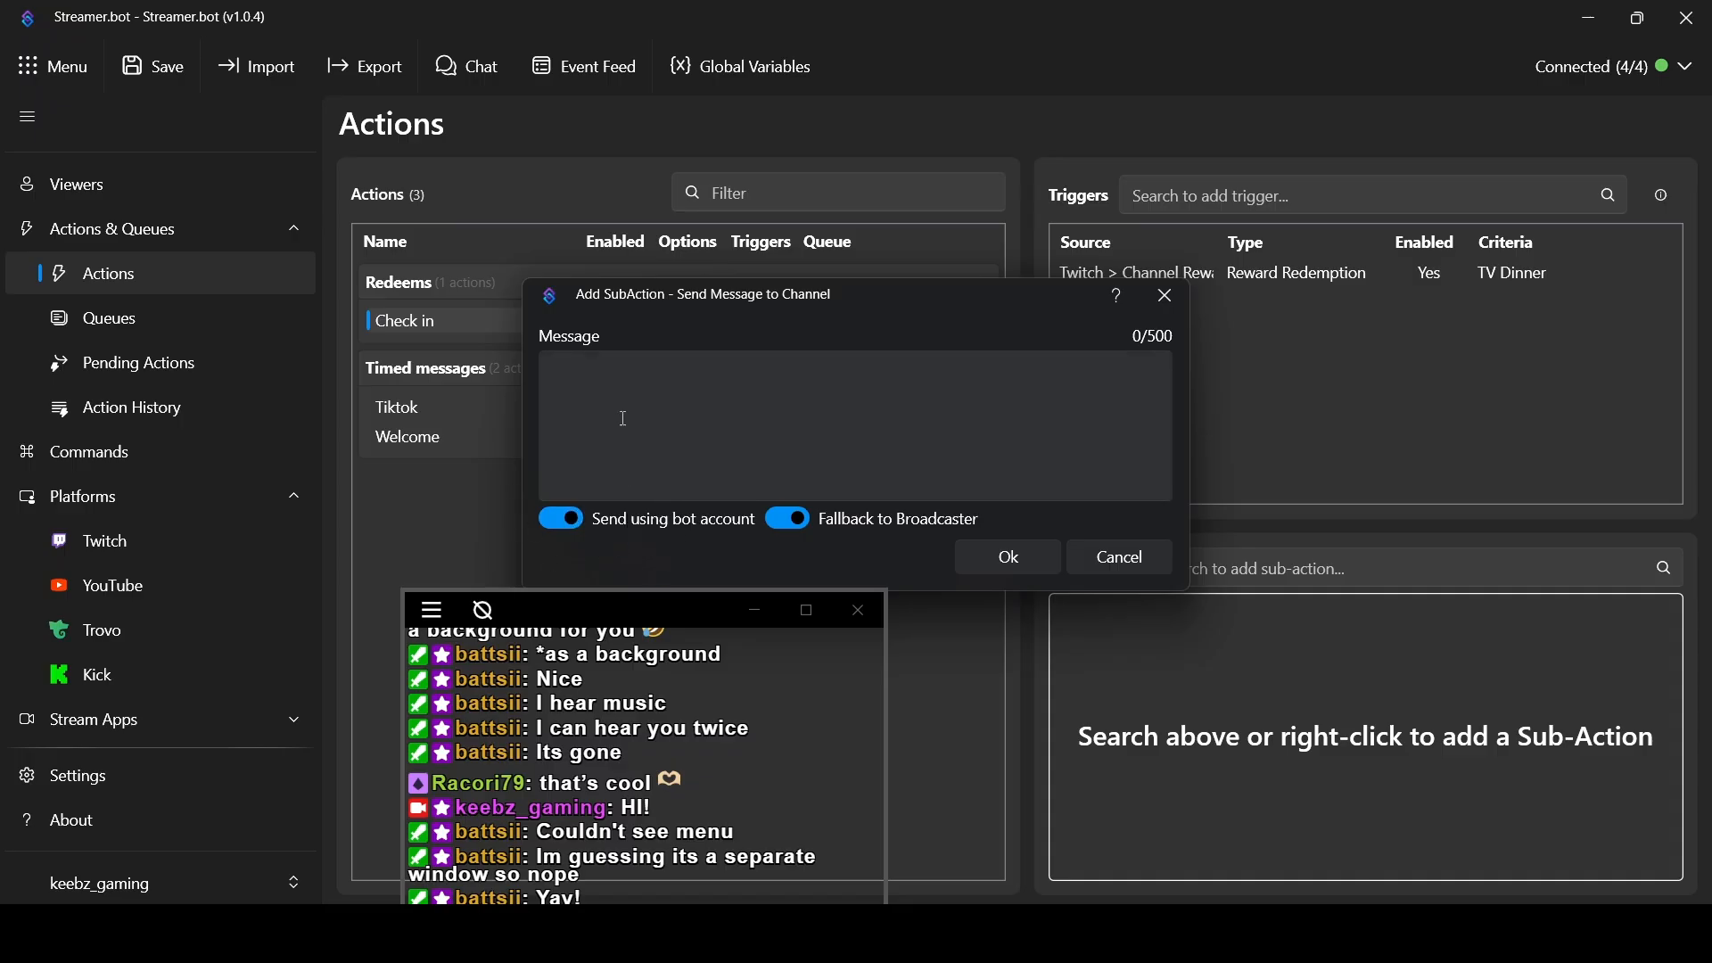
pyautogui.click(604, 376)
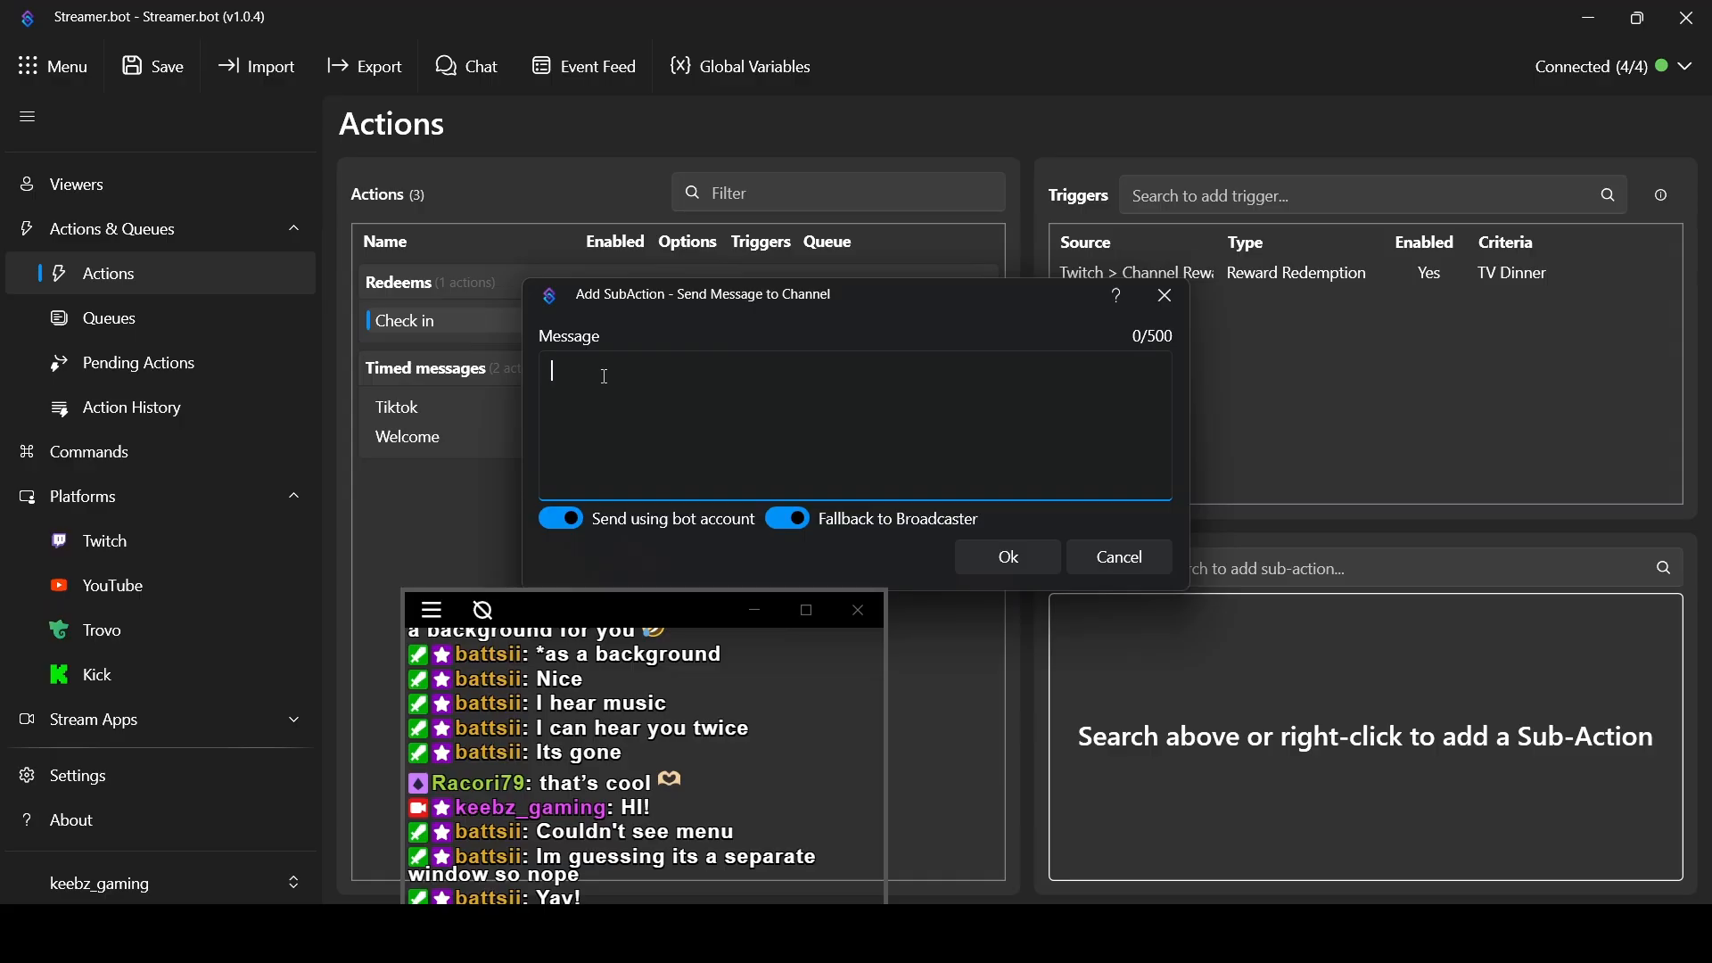
pyautogui.write('%username% is getting settled ')
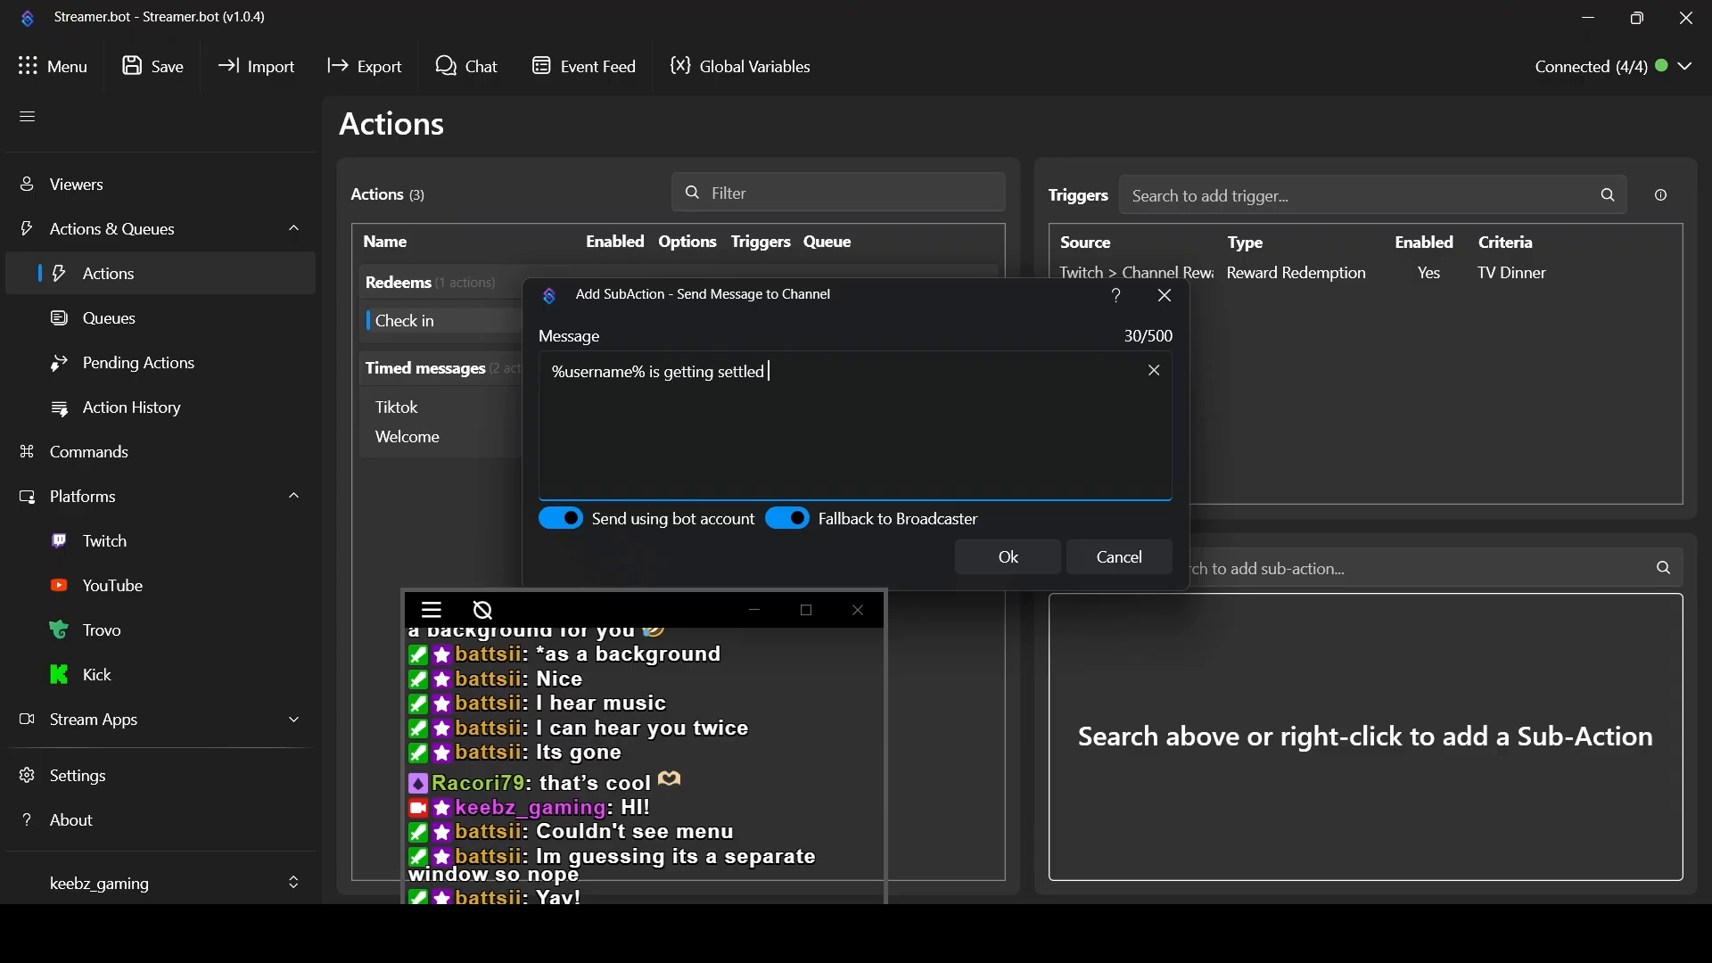
pyautogui.write('and comfortable')
pyautogui.write('! They have')
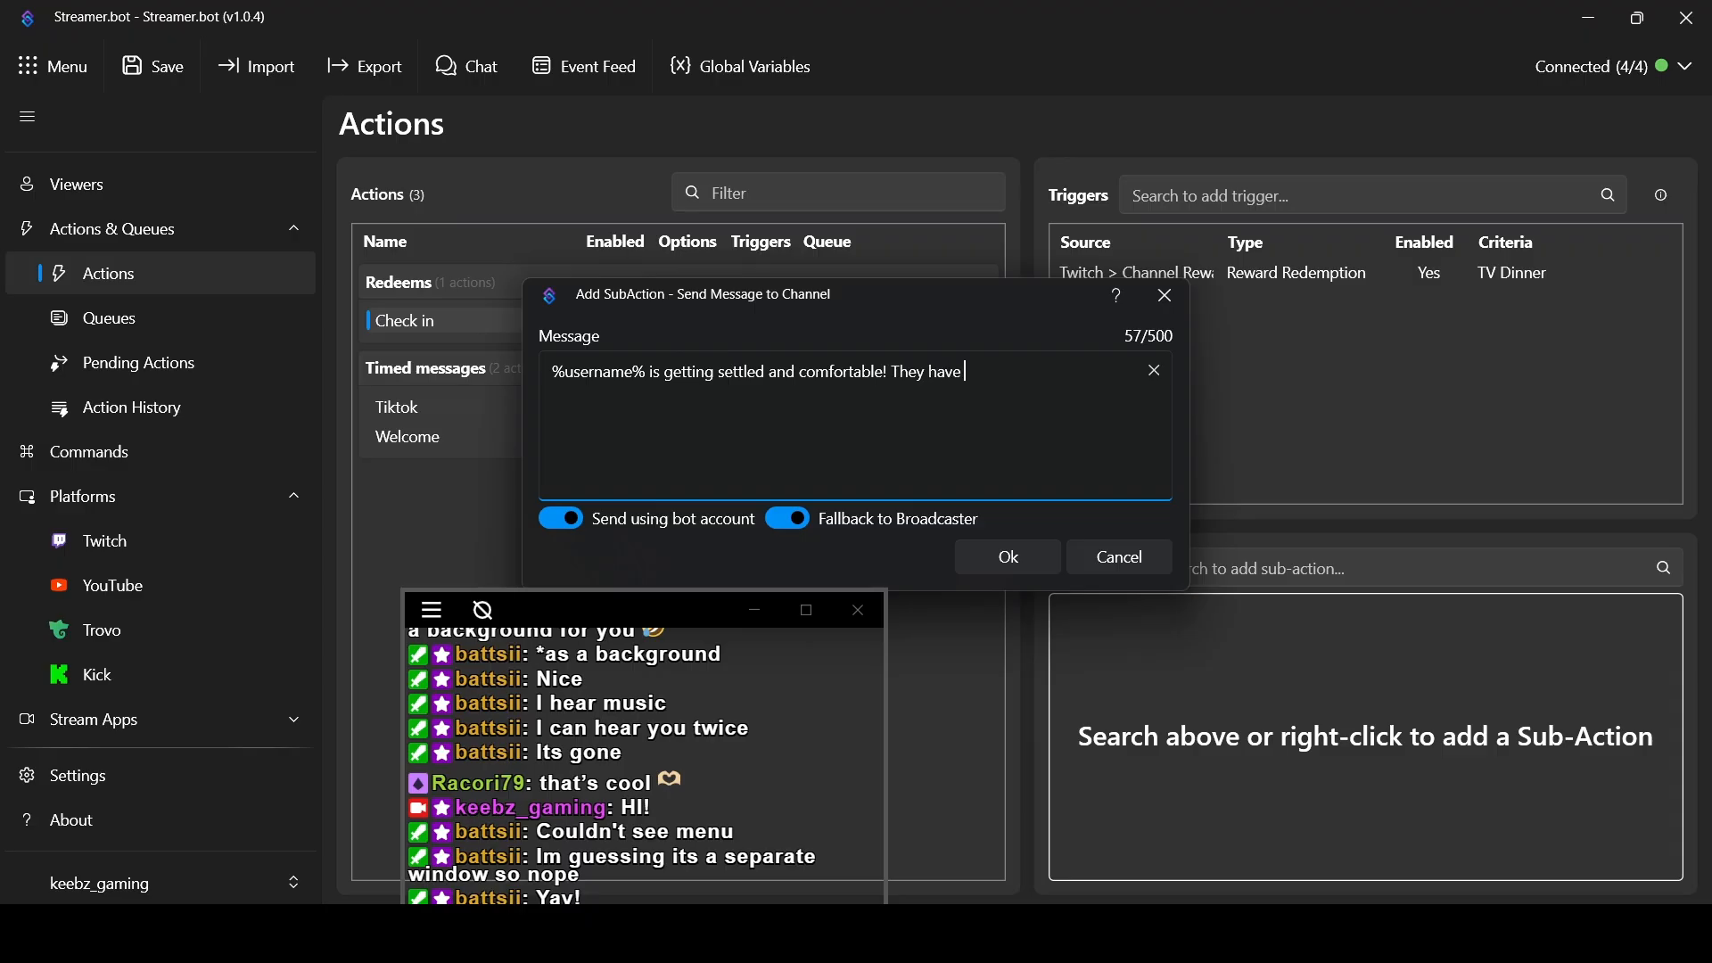
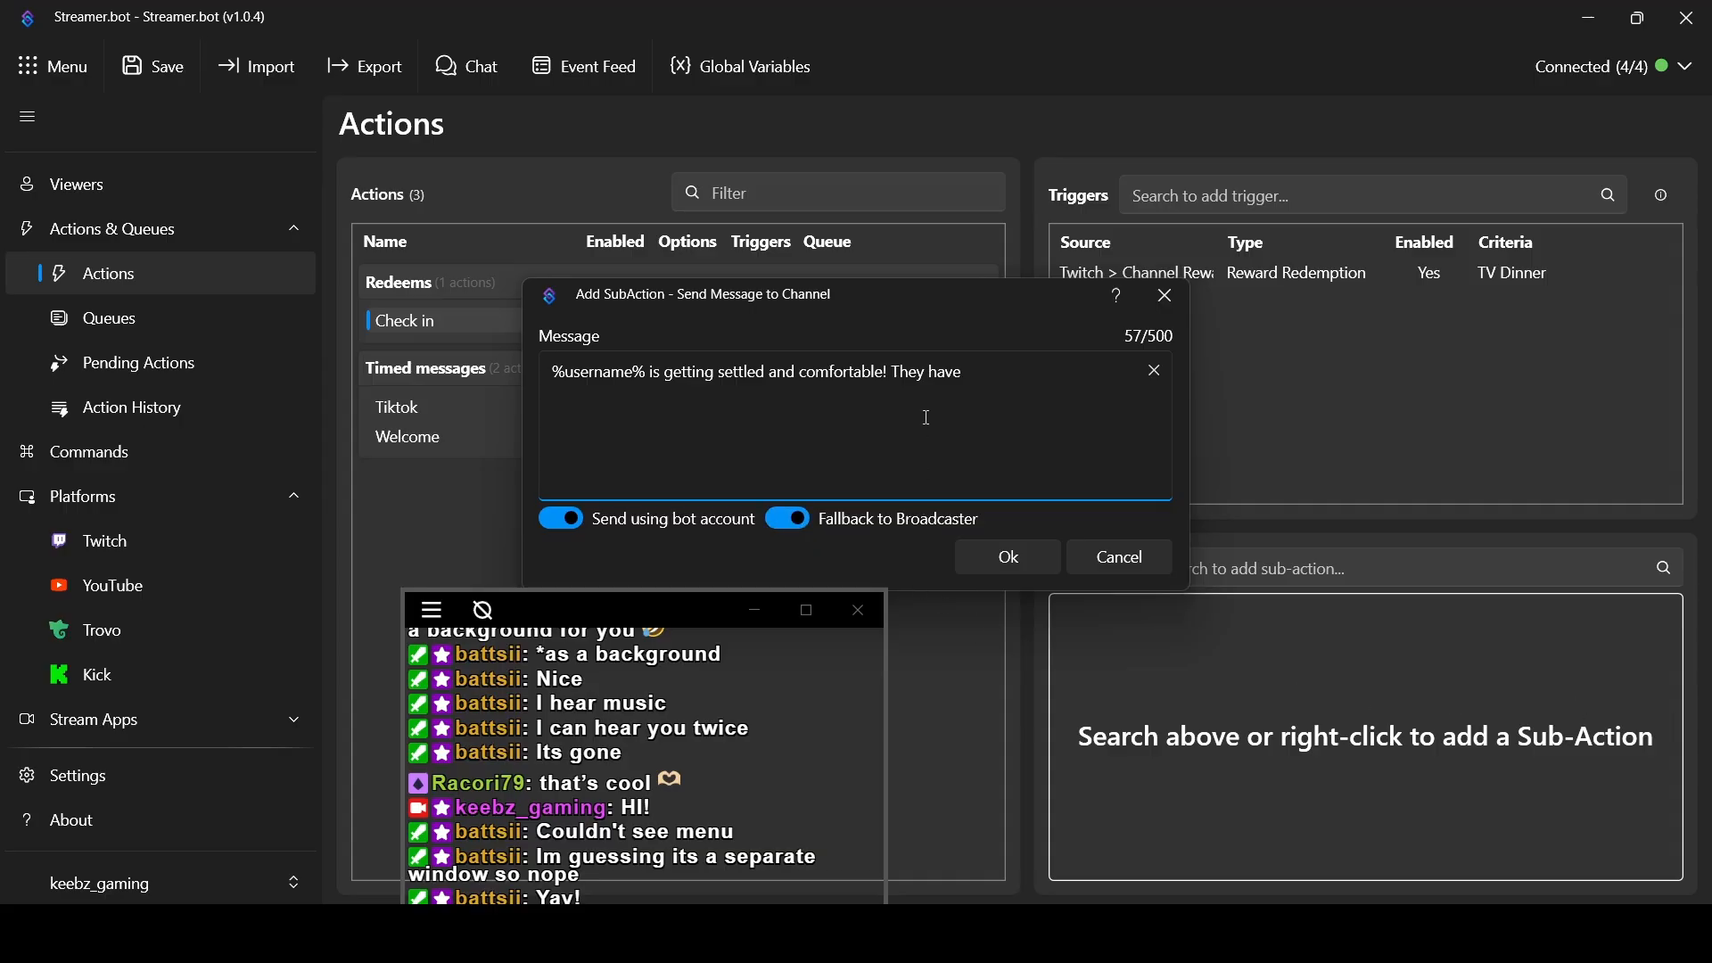
# Extend the sub-action's message with "had" and "meals!" and save the sub-action
pyautogui.click(986, 366)
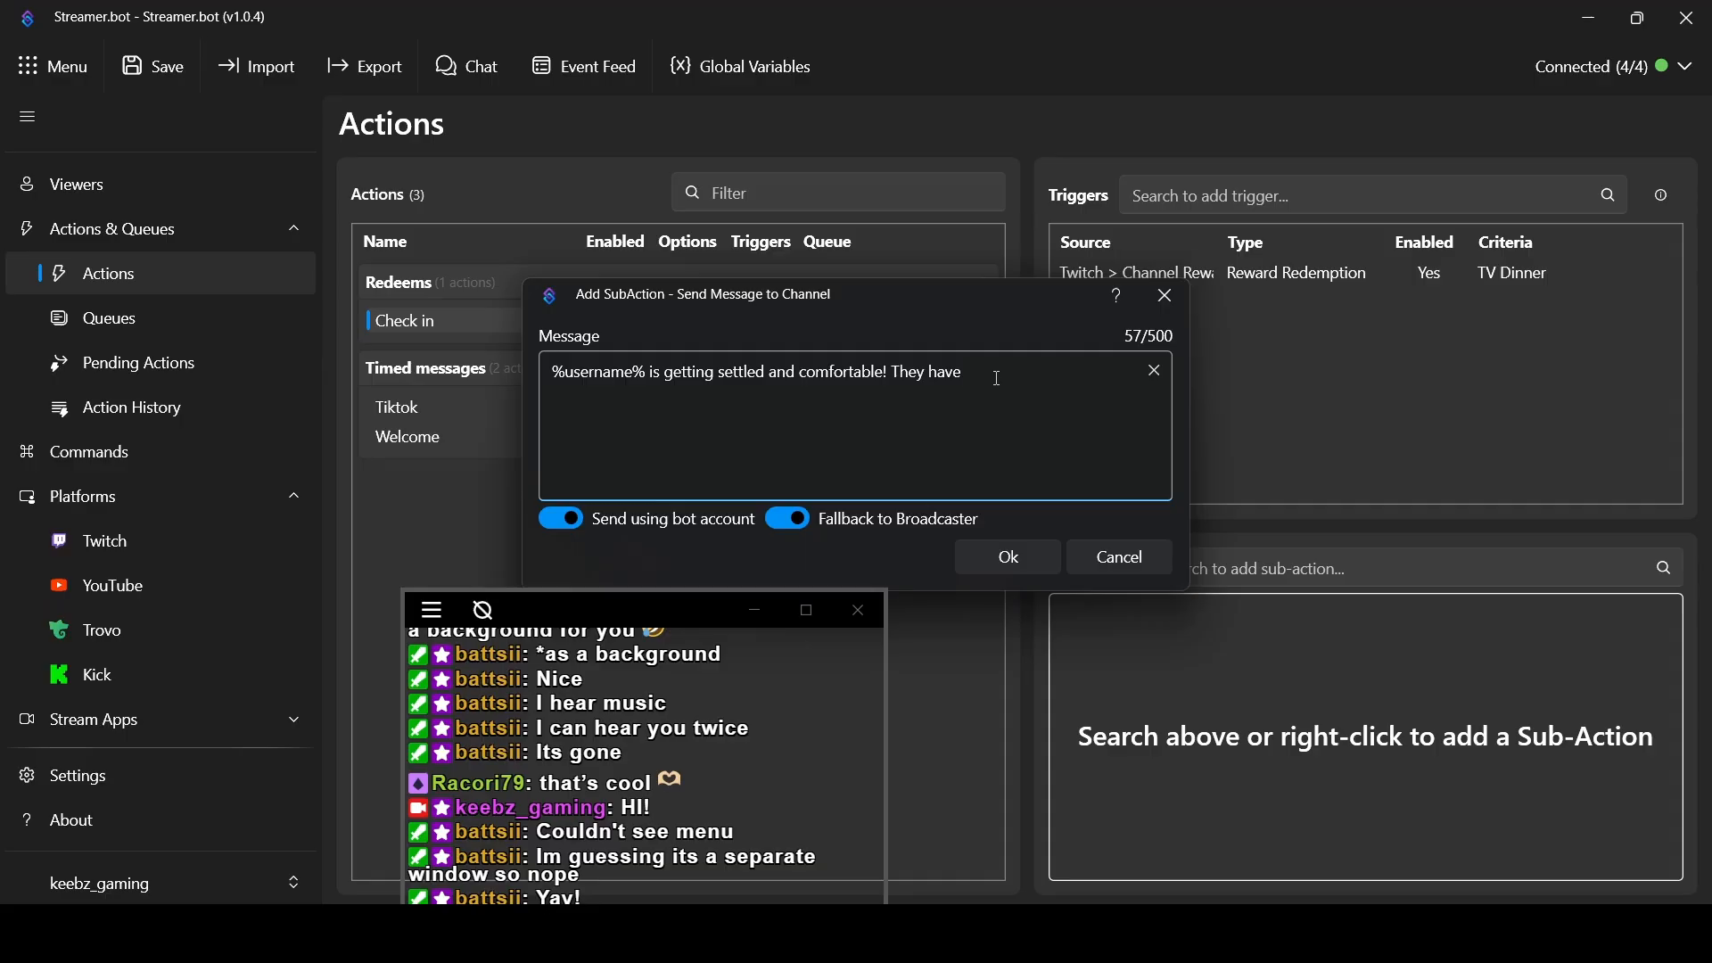
pyautogui.write('%')
pyautogui.press('BackSpace')
pyautogui.write('had  din')
pyautogui.press('BackSpace')
pyautogui.press('BackSpace')
pyautogui.press('BackSpace')
pyautogui.write('meals!')
pyautogui.click(995, 375)
pyautogui.click(1001, 562)
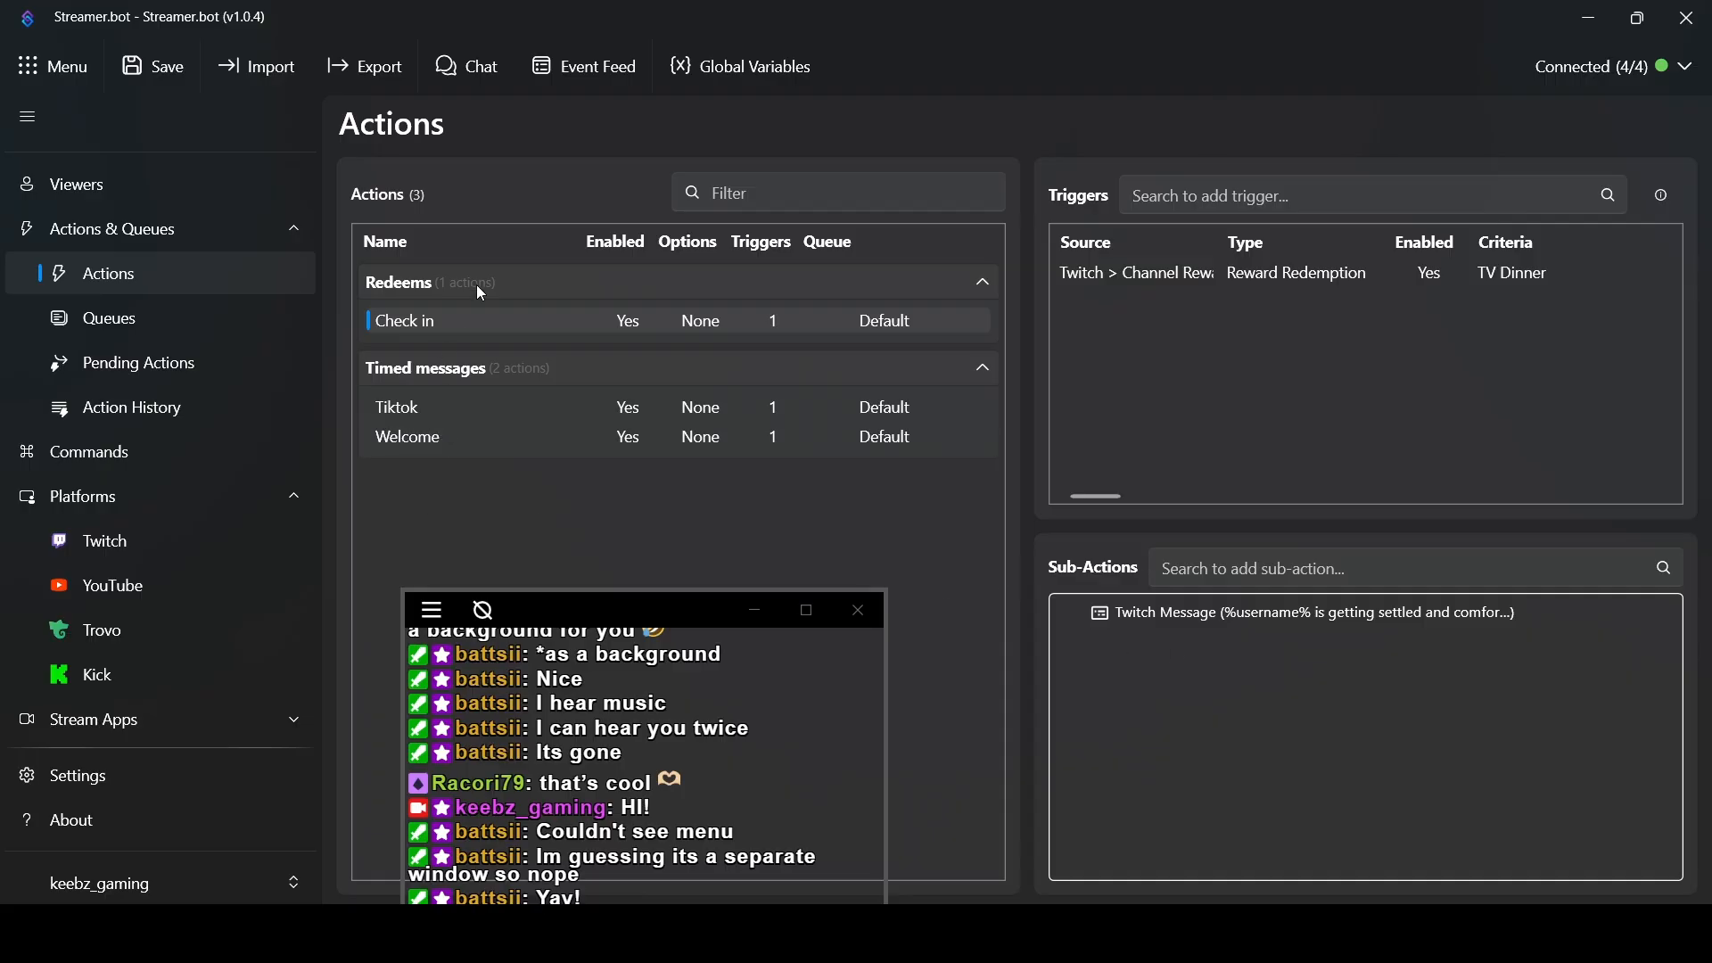
# Add a new action named Booktok to the Redeems group
pyautogui.rightClick(578, 291)
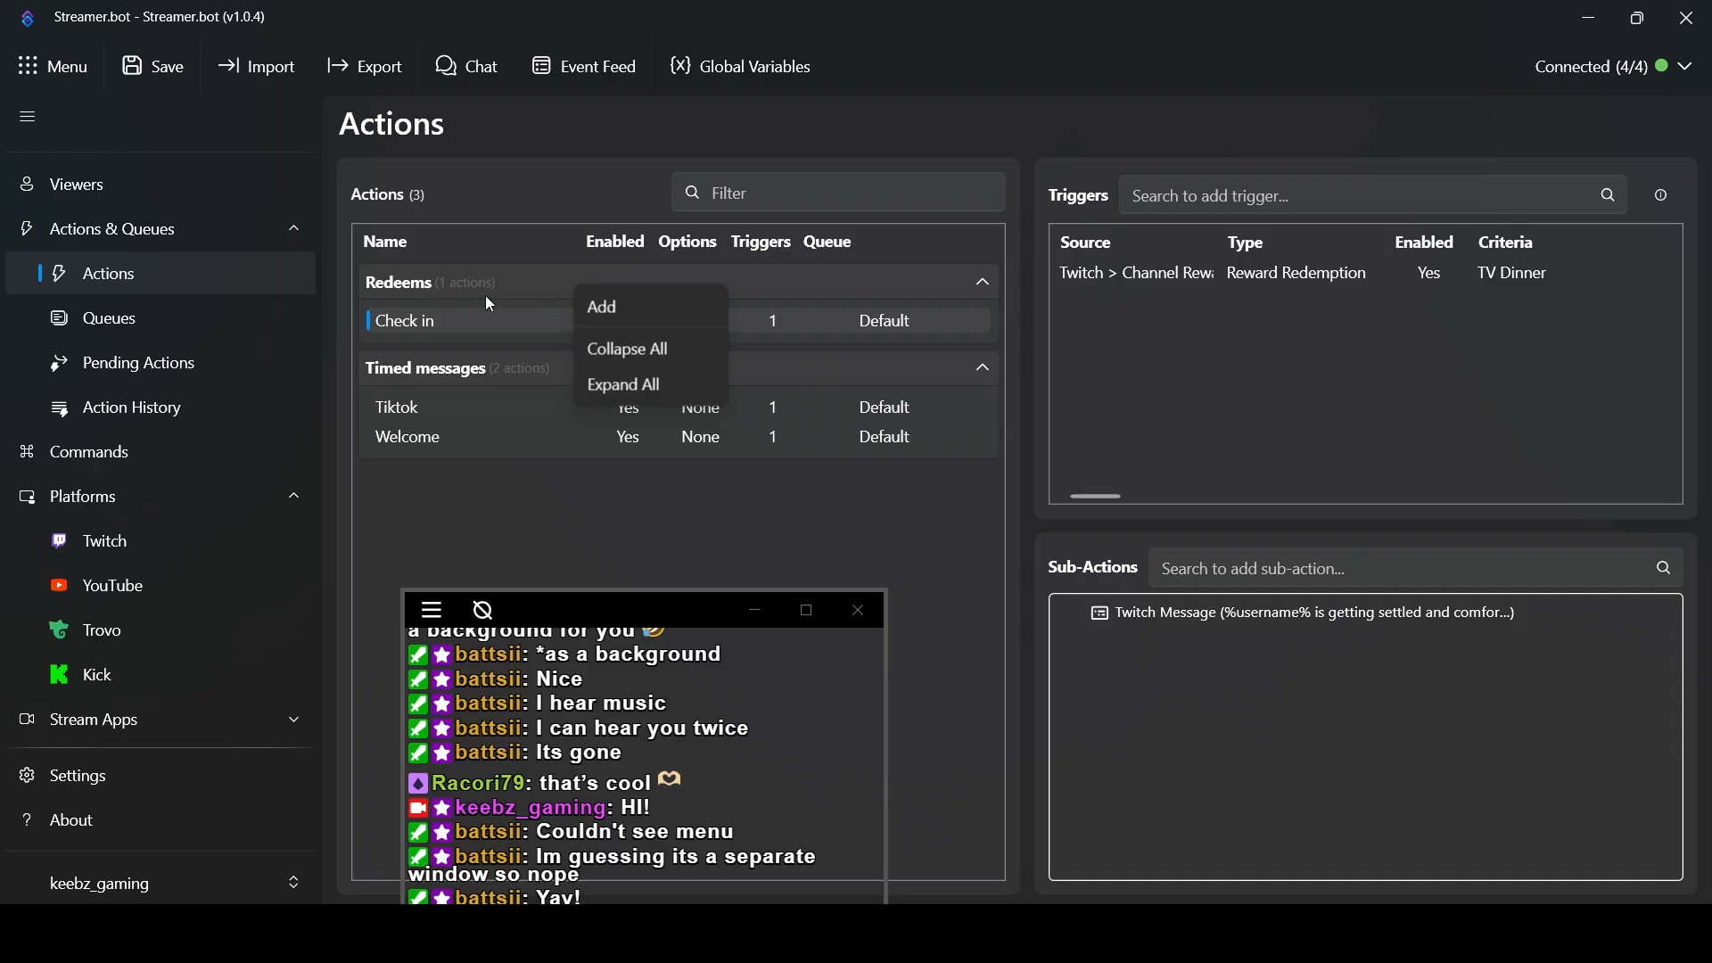
pyautogui.click(644, 307)
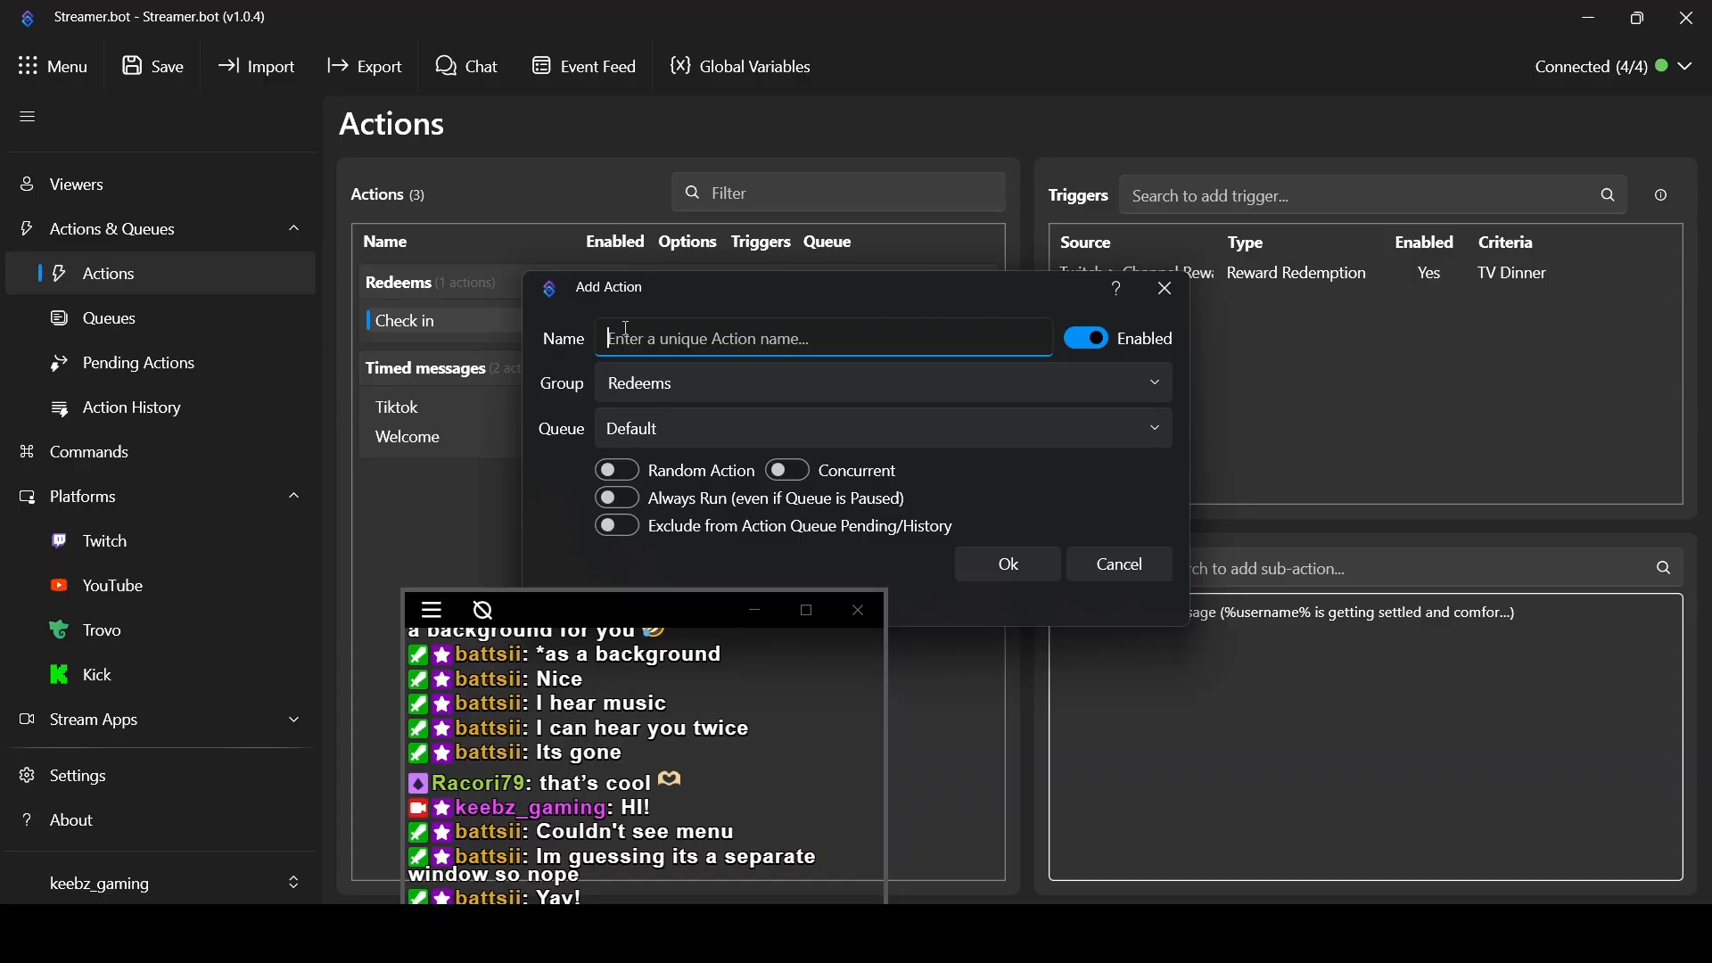
pyautogui.write('Boot')
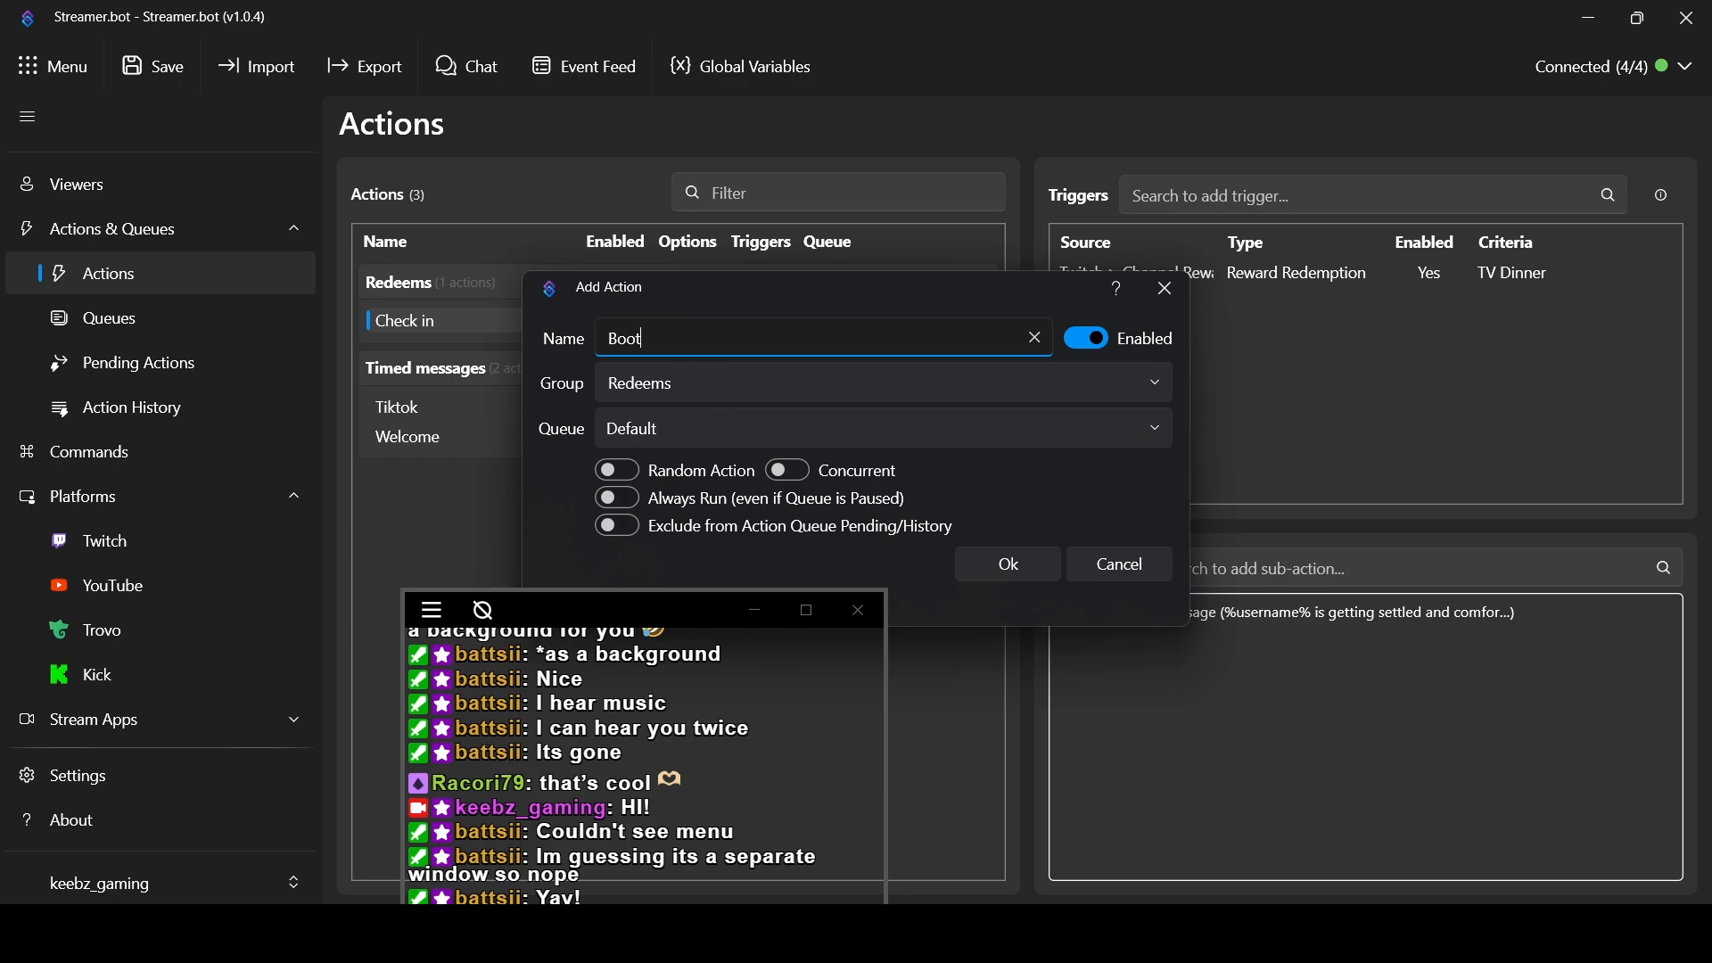
pyautogui.press('BackSpace')
pyautogui.write('ktok')
pyautogui.click(1008, 565)
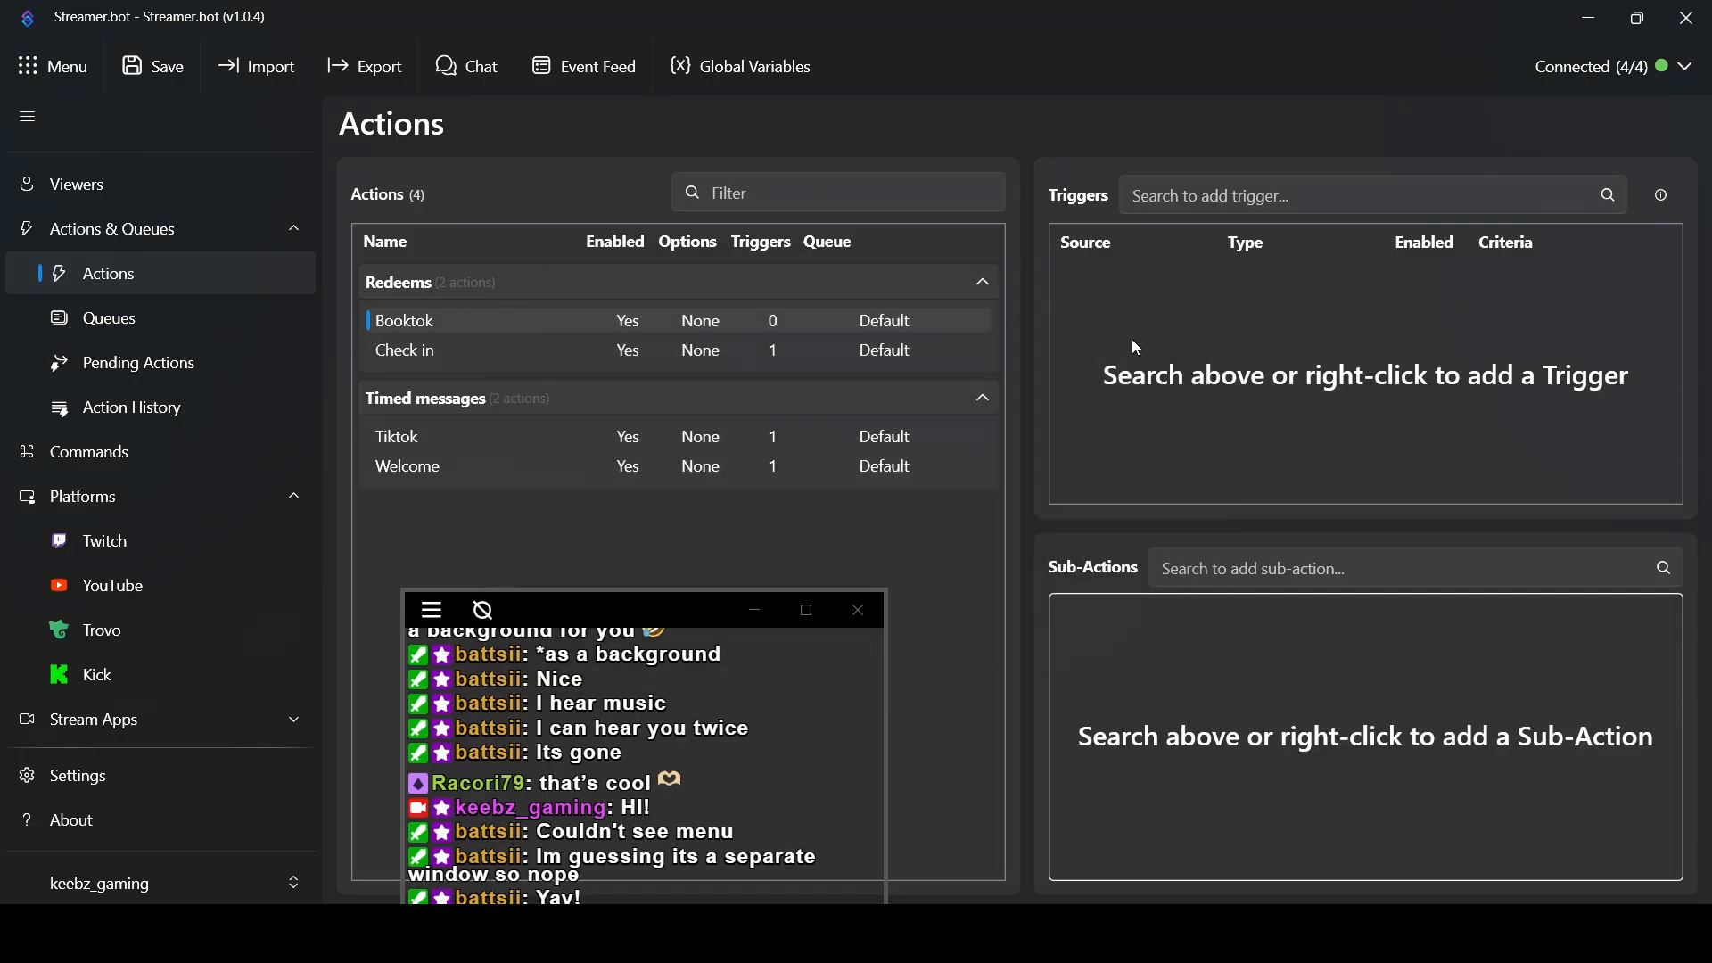
# Add a Twitch Reward Redemption trigger to the Booktok action, with Booktok as the reward
pyautogui.rightClick(1217, 356)
pyautogui.moveTo(1252, 571)
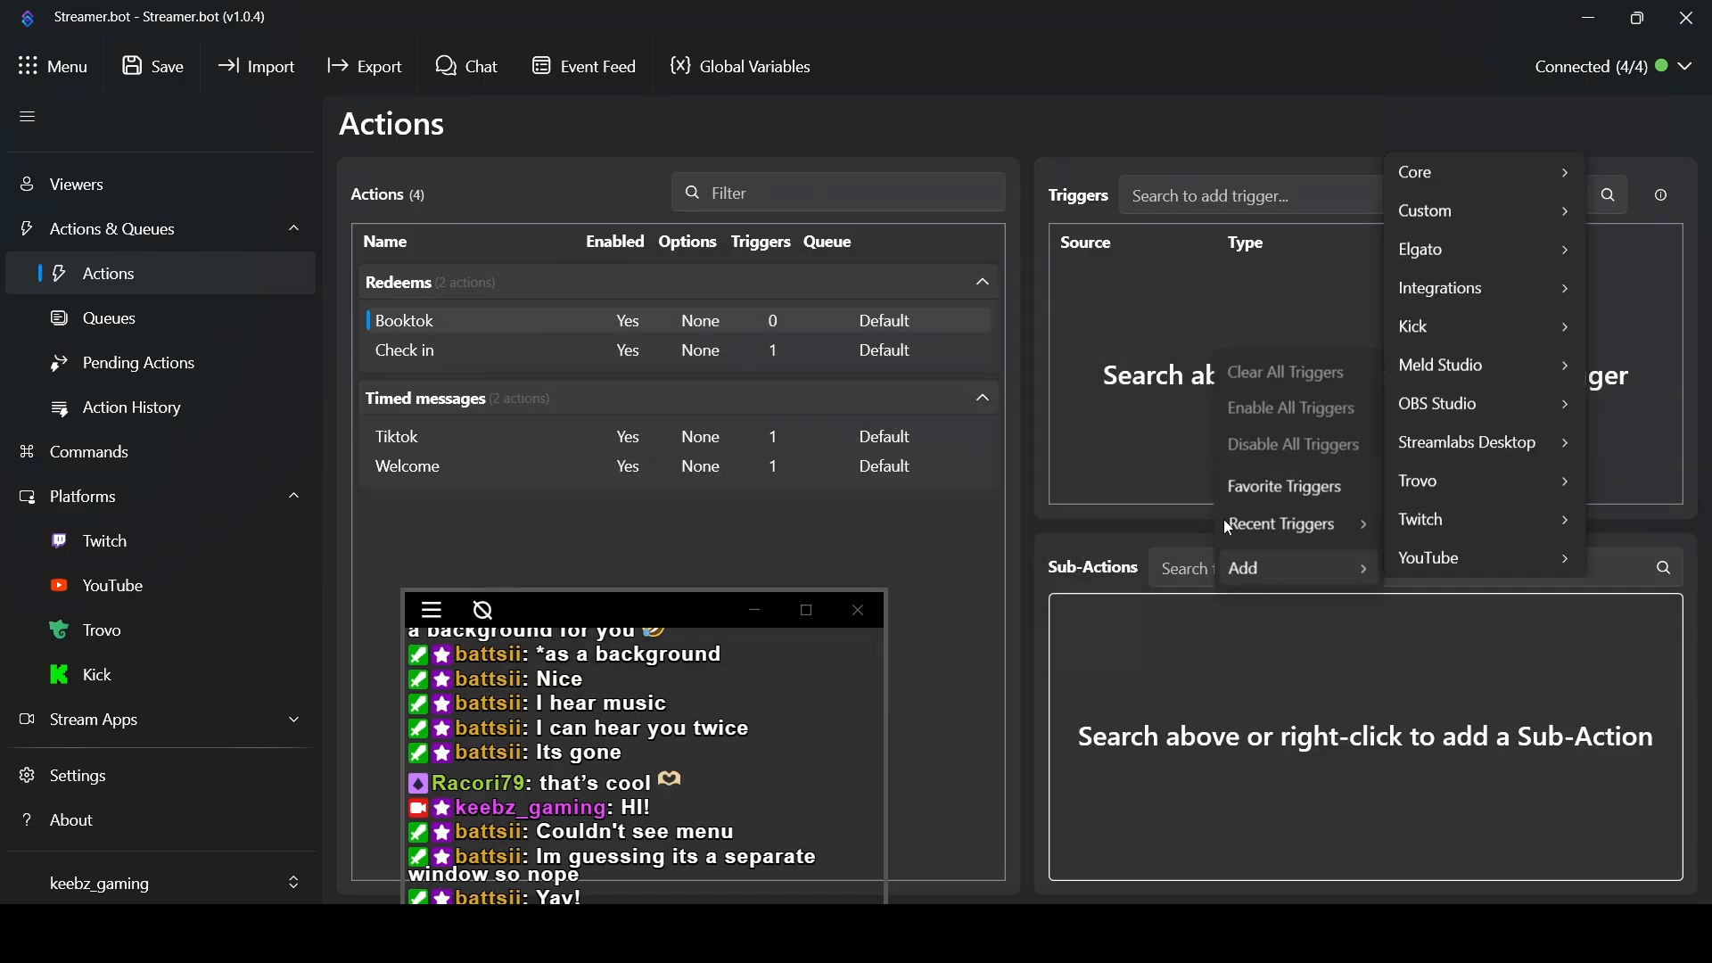
pyautogui.moveTo(1459, 517)
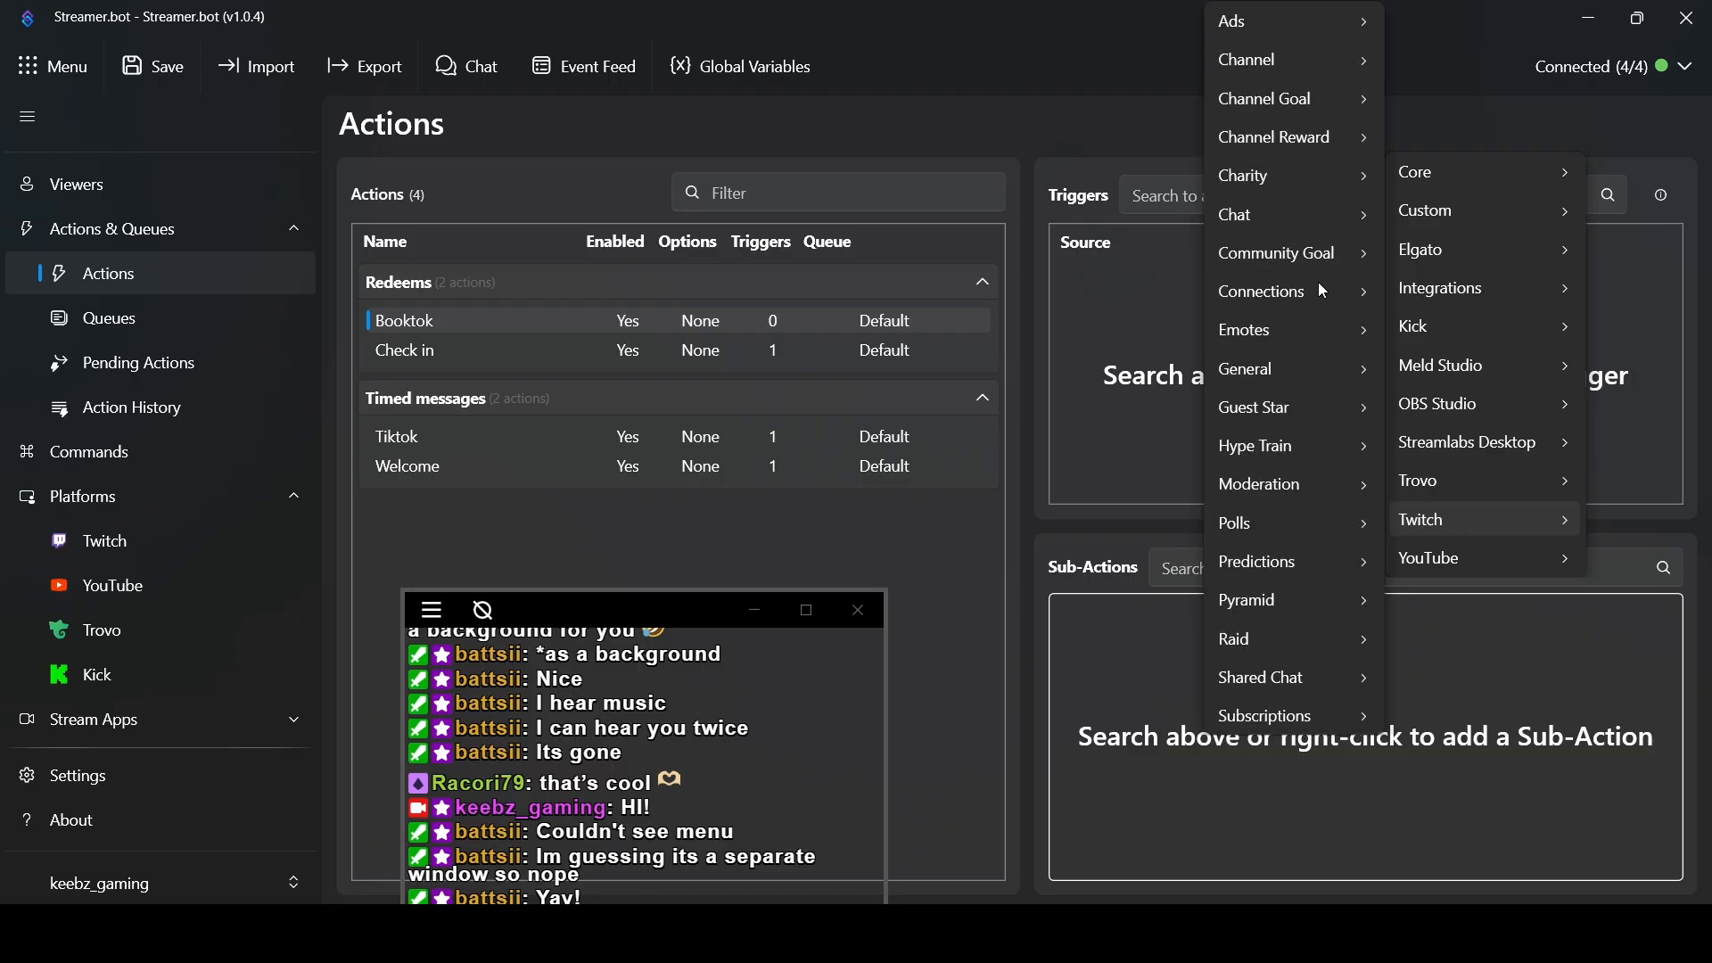
pyautogui.moveTo(1281, 137)
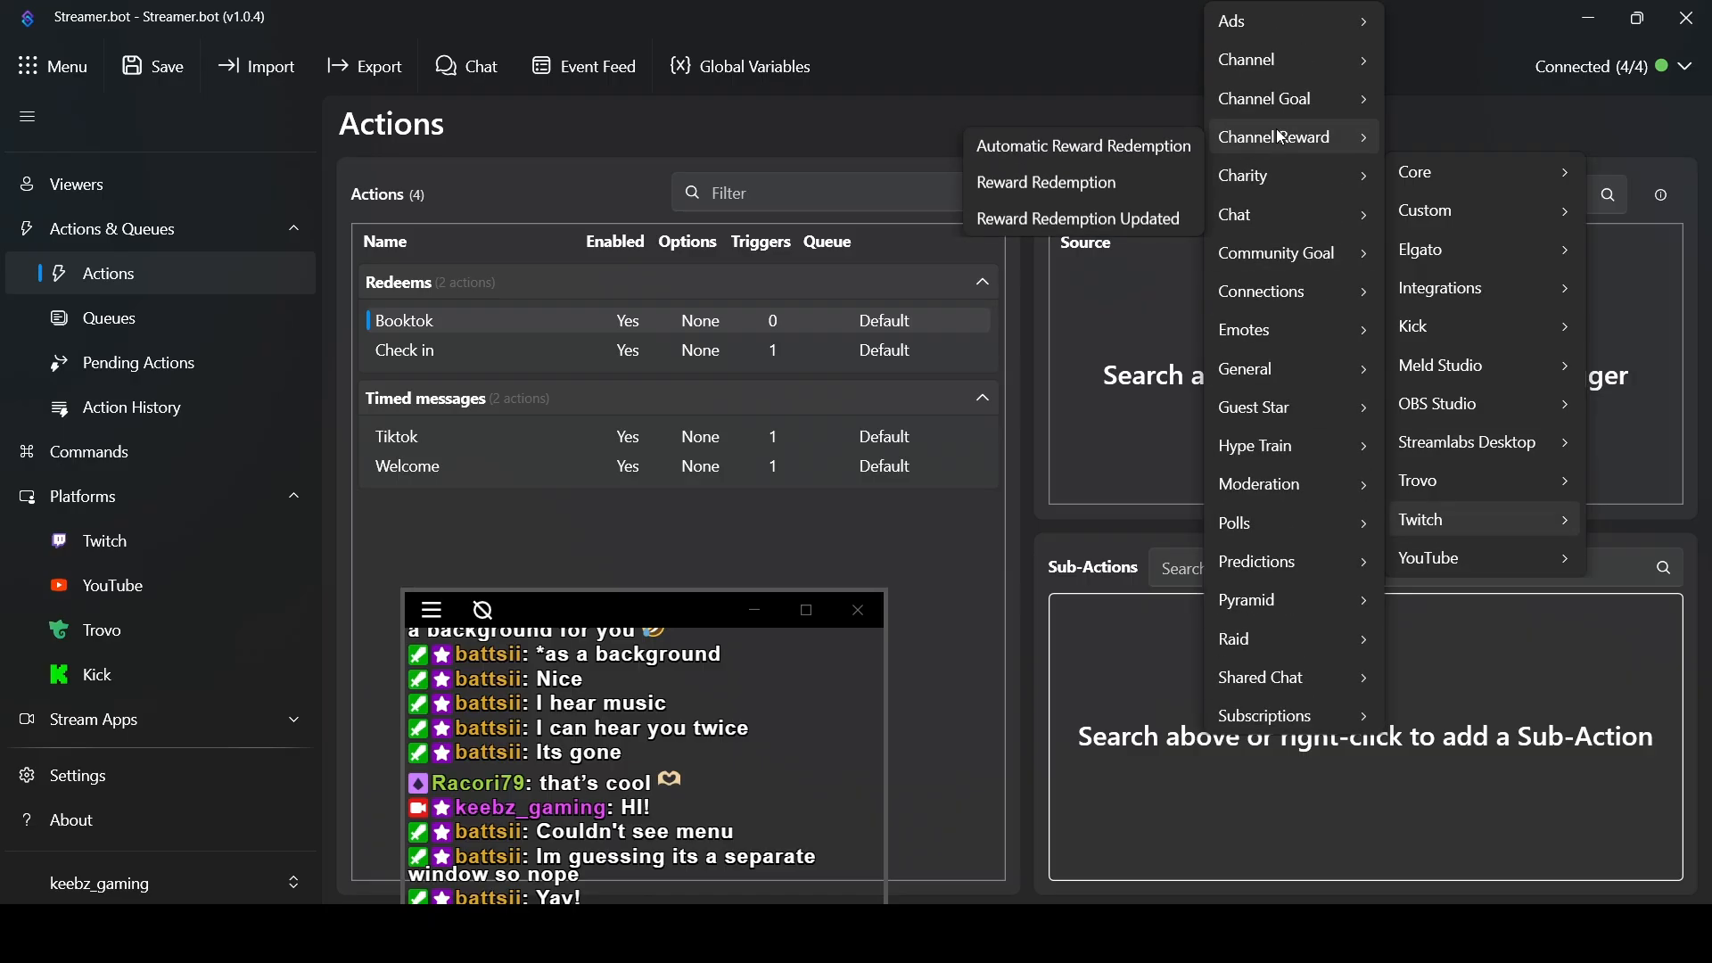
pyautogui.click(1102, 187)
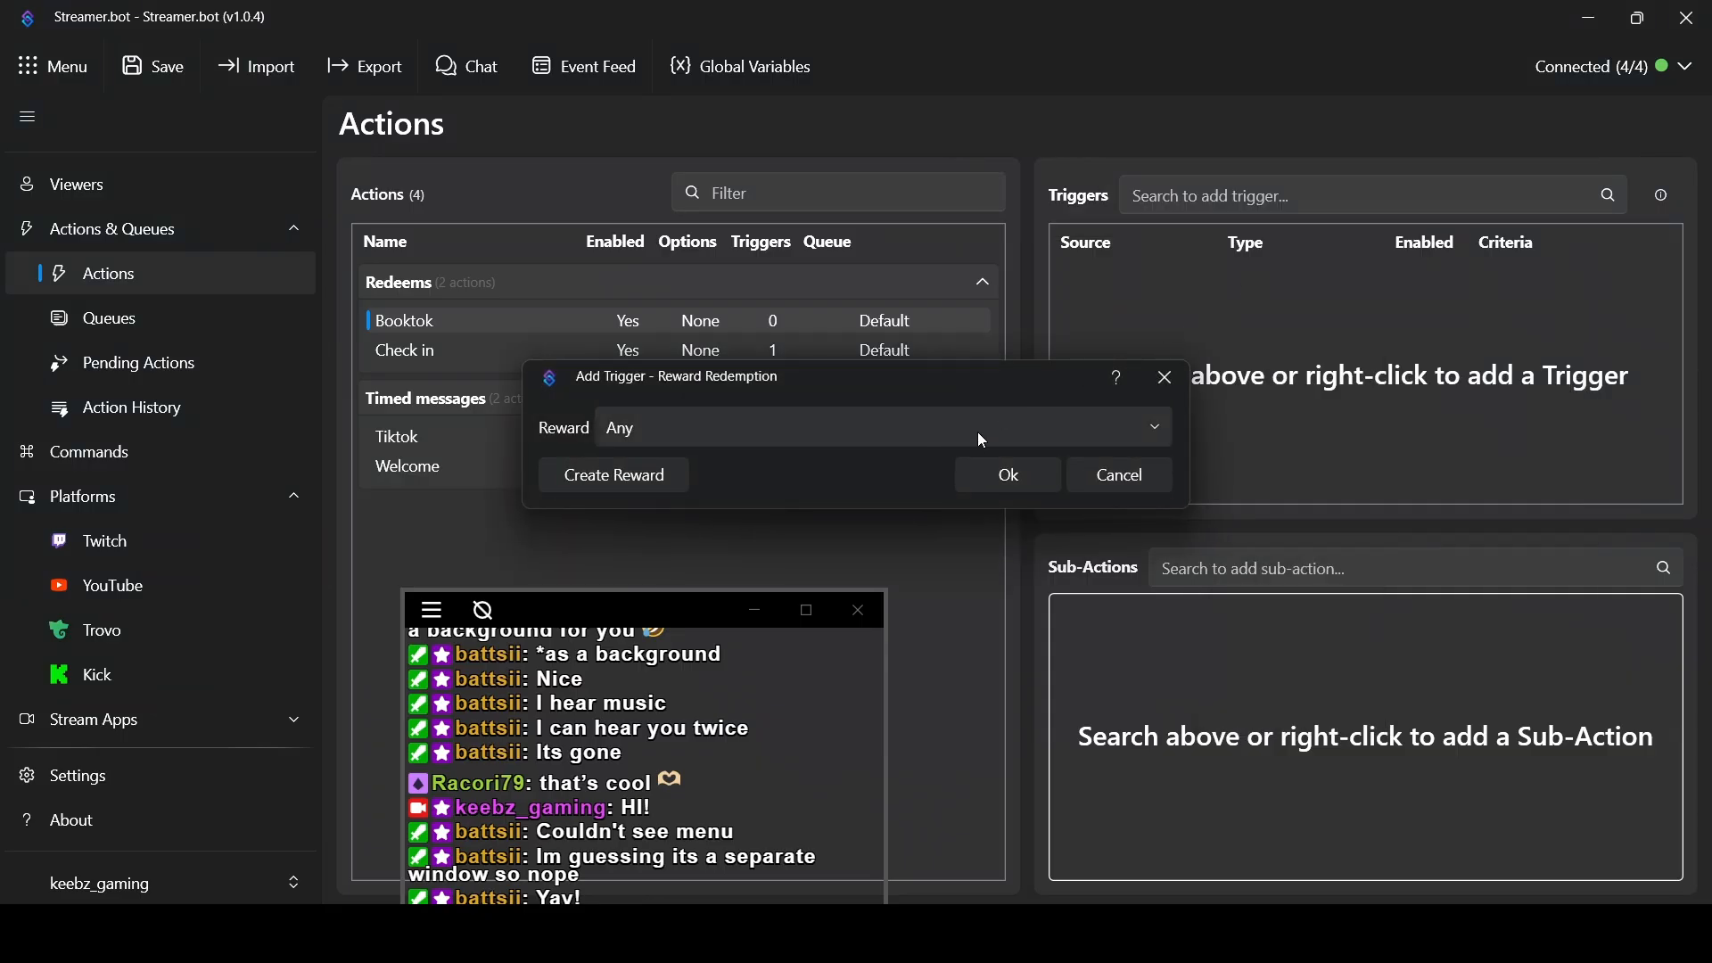
pyautogui.click(1156, 429)
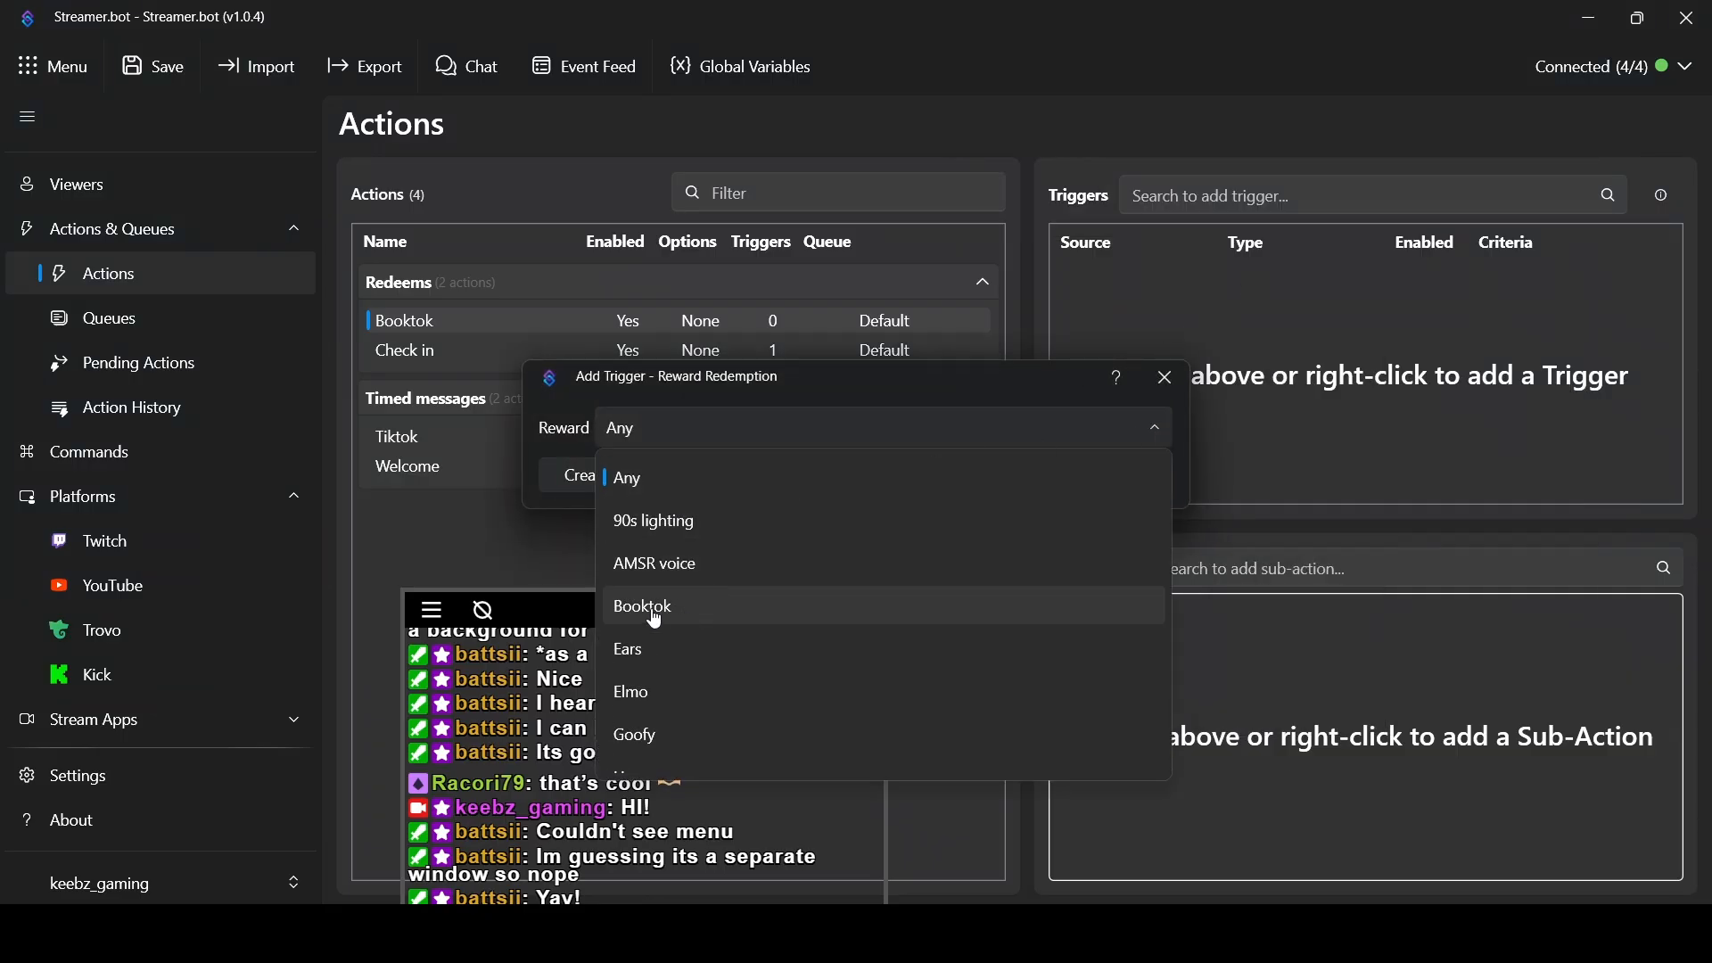
pyautogui.click(664, 613)
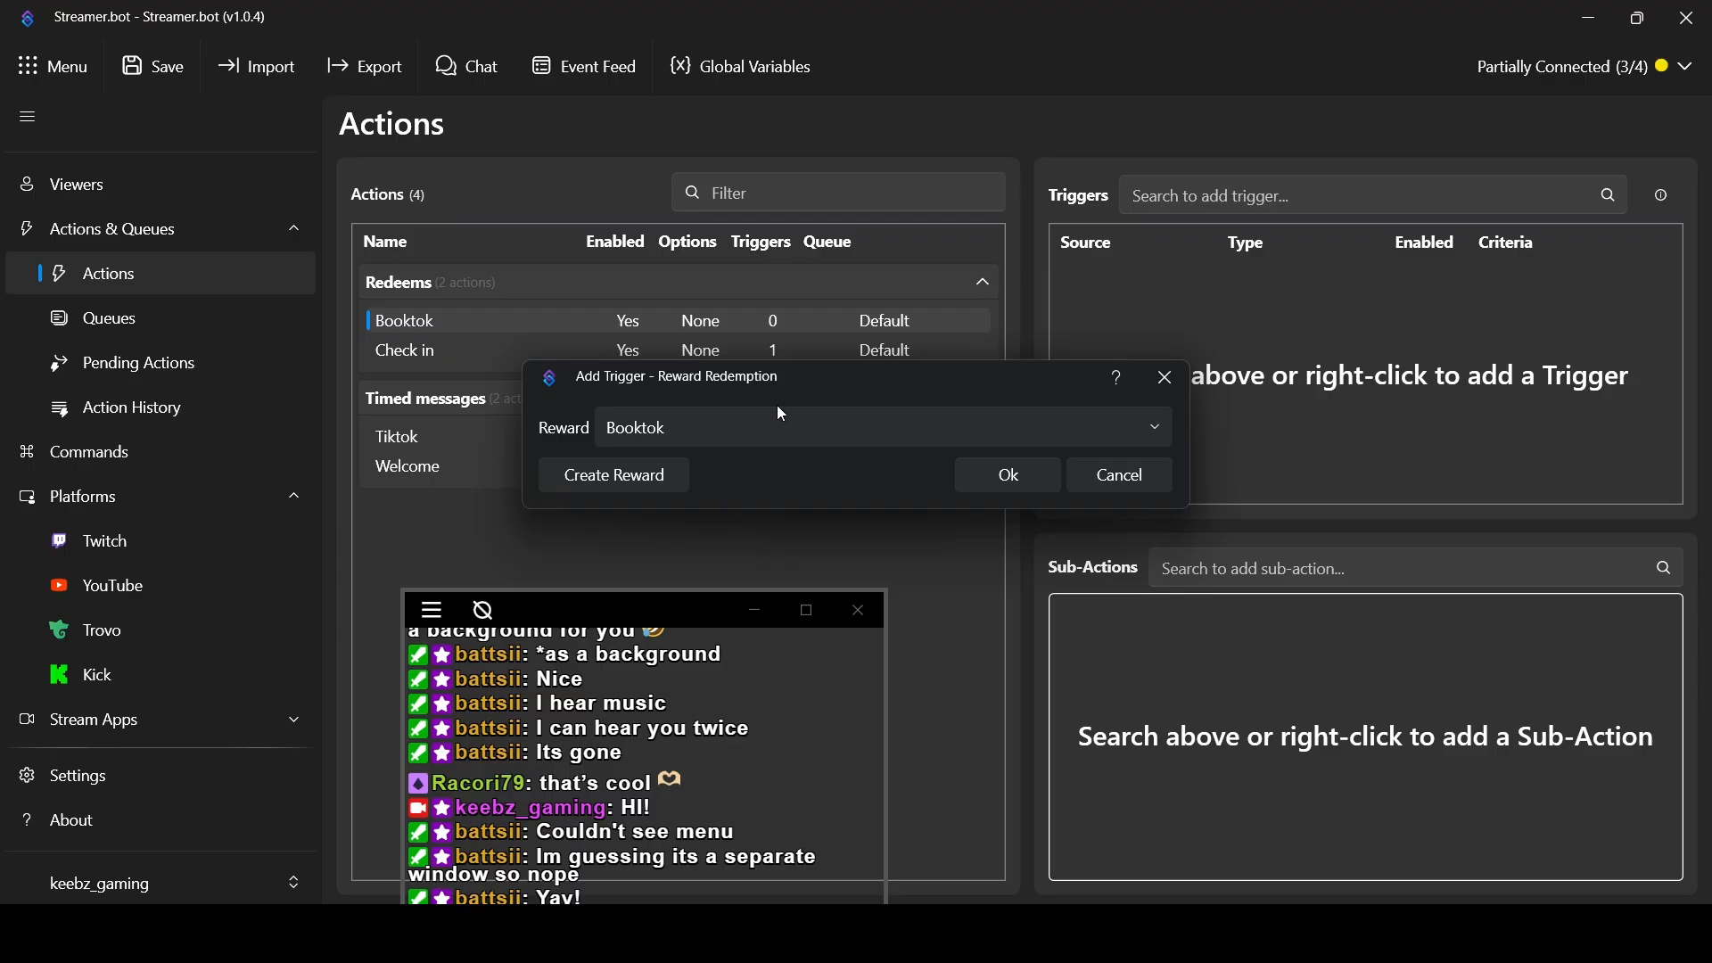
pyautogui.click(992, 476)
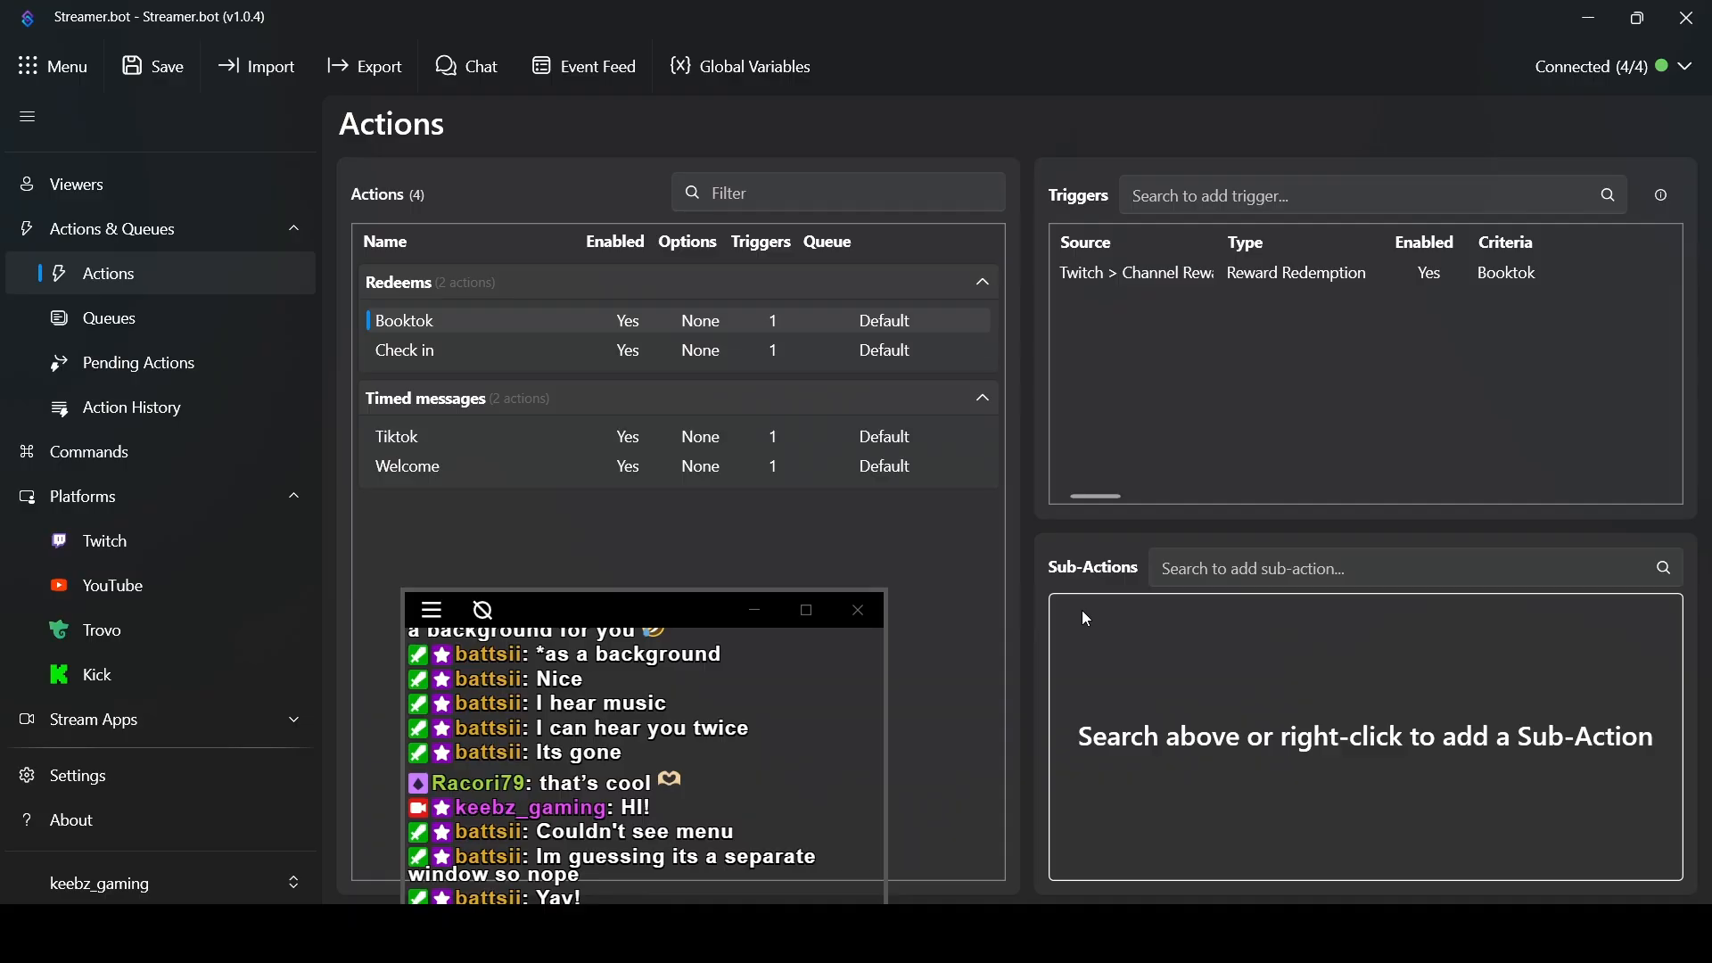
# Add an OBS Studio Set Source Visibility State sub-action to the Booktok action
pyautogui.rightClick(1127, 635)
pyautogui.moveTo(1176, 821)
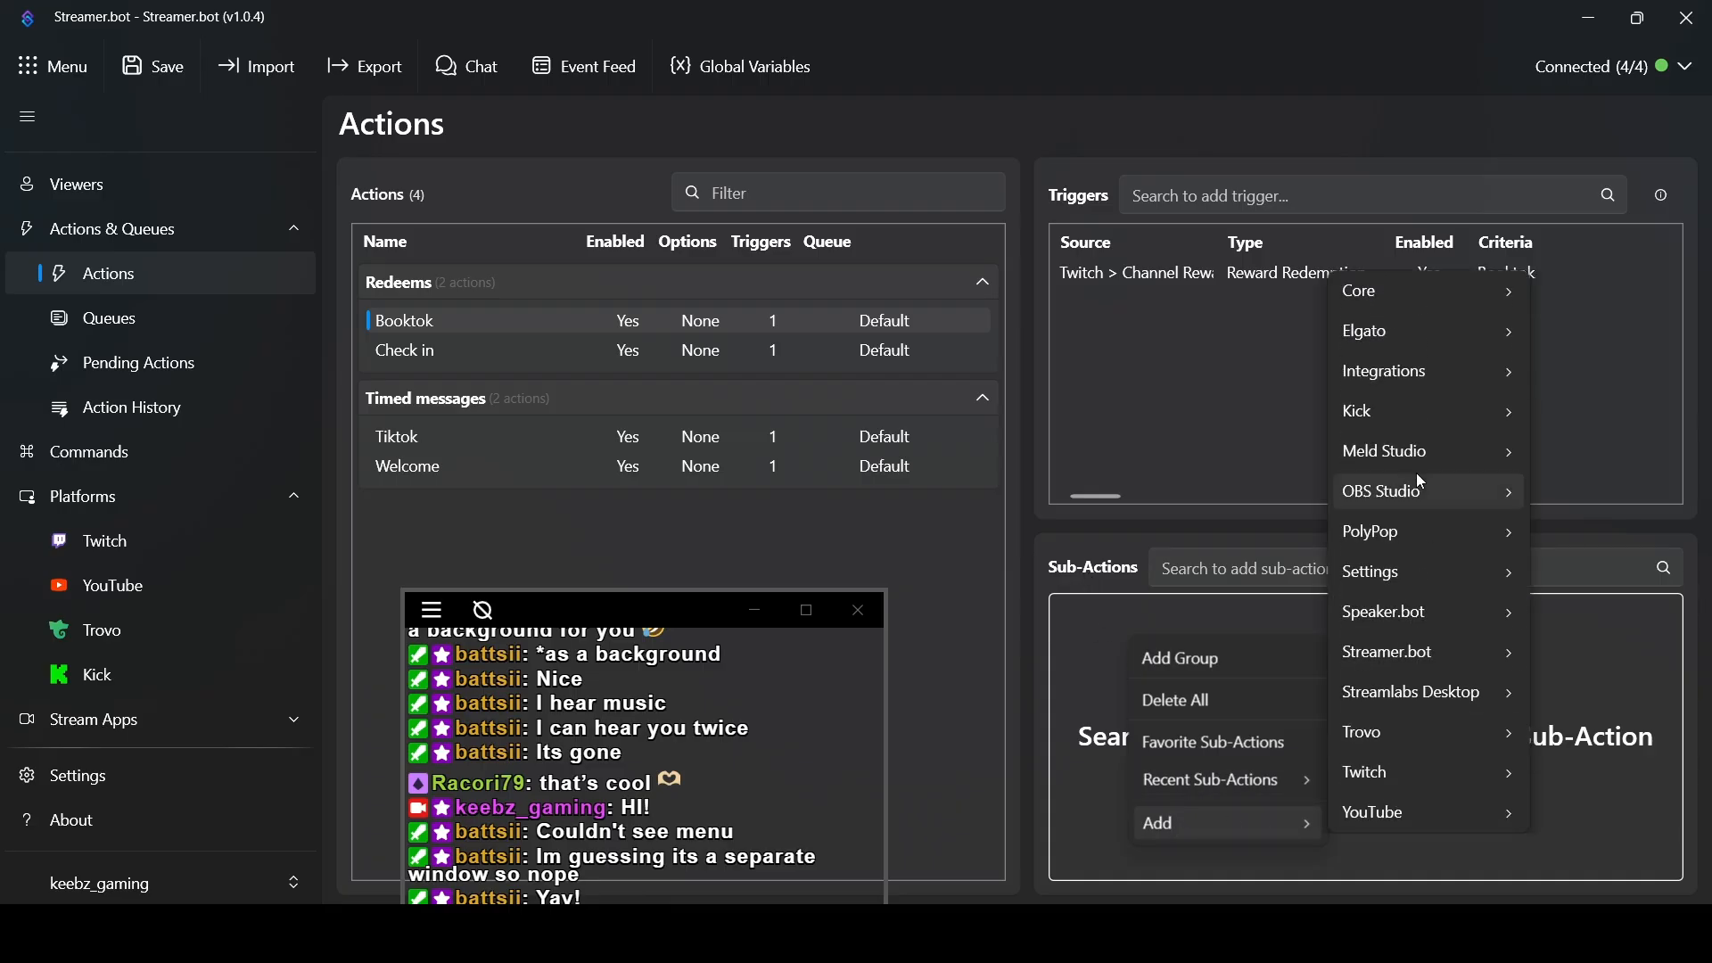
pyautogui.moveTo(1426, 452)
pyautogui.moveTo(1418, 489)
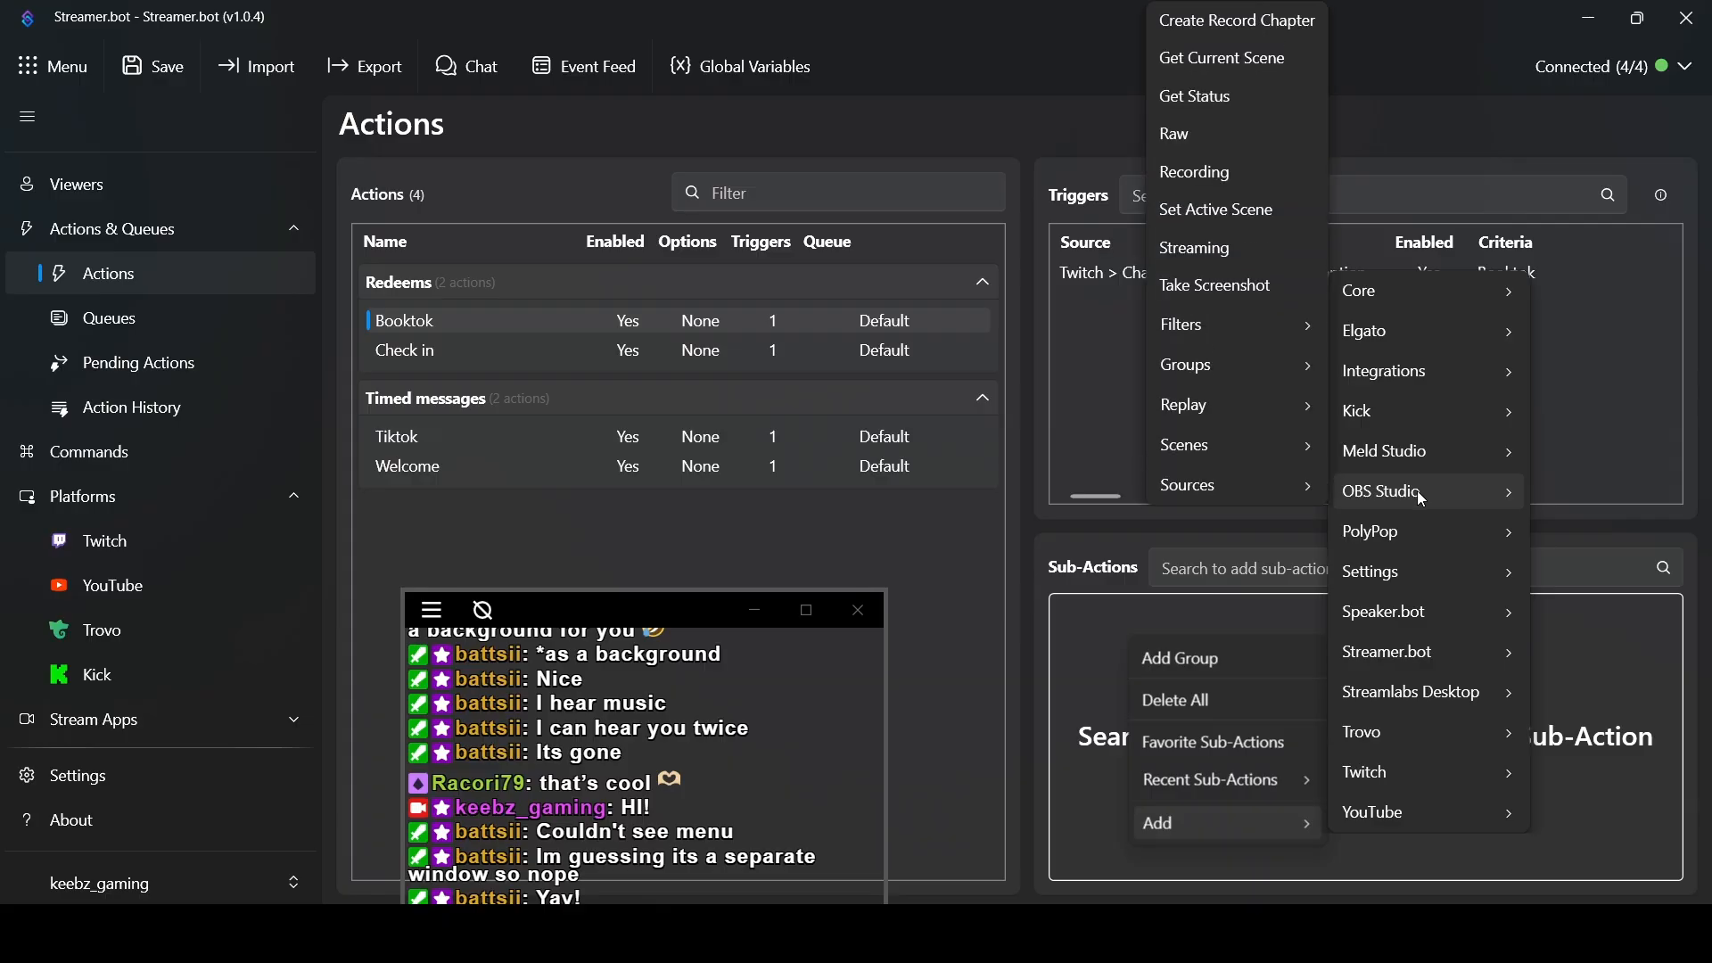
pyautogui.moveTo(1233, 482)
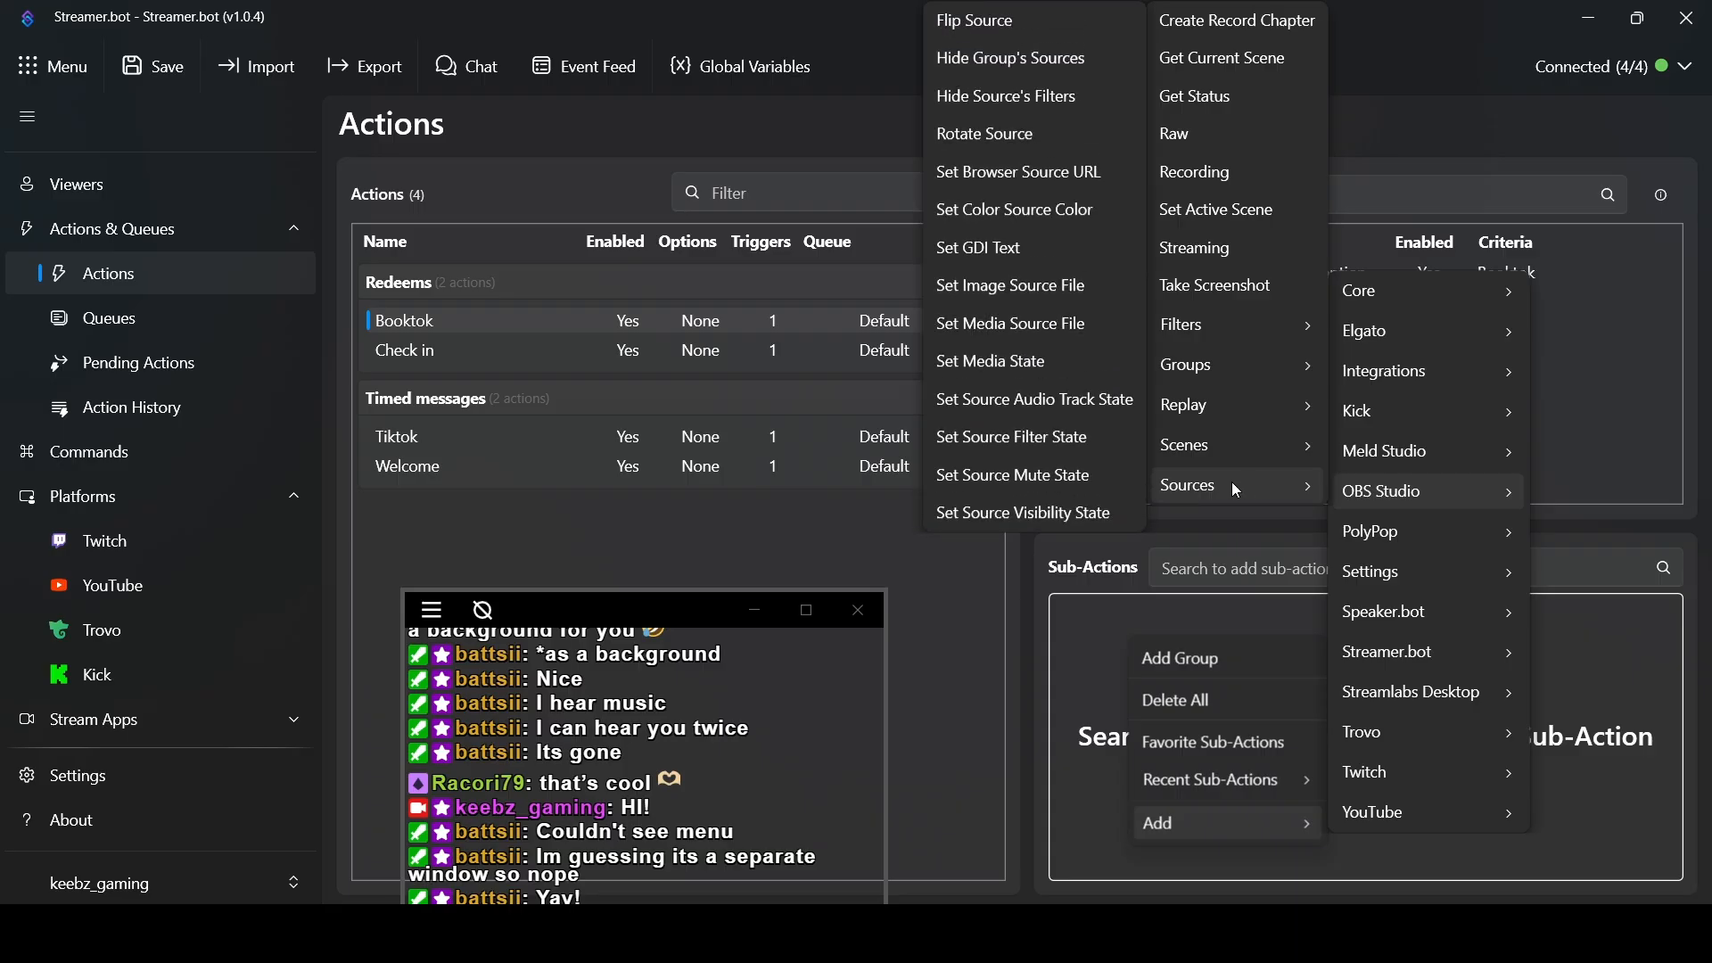
pyautogui.click(996, 525)
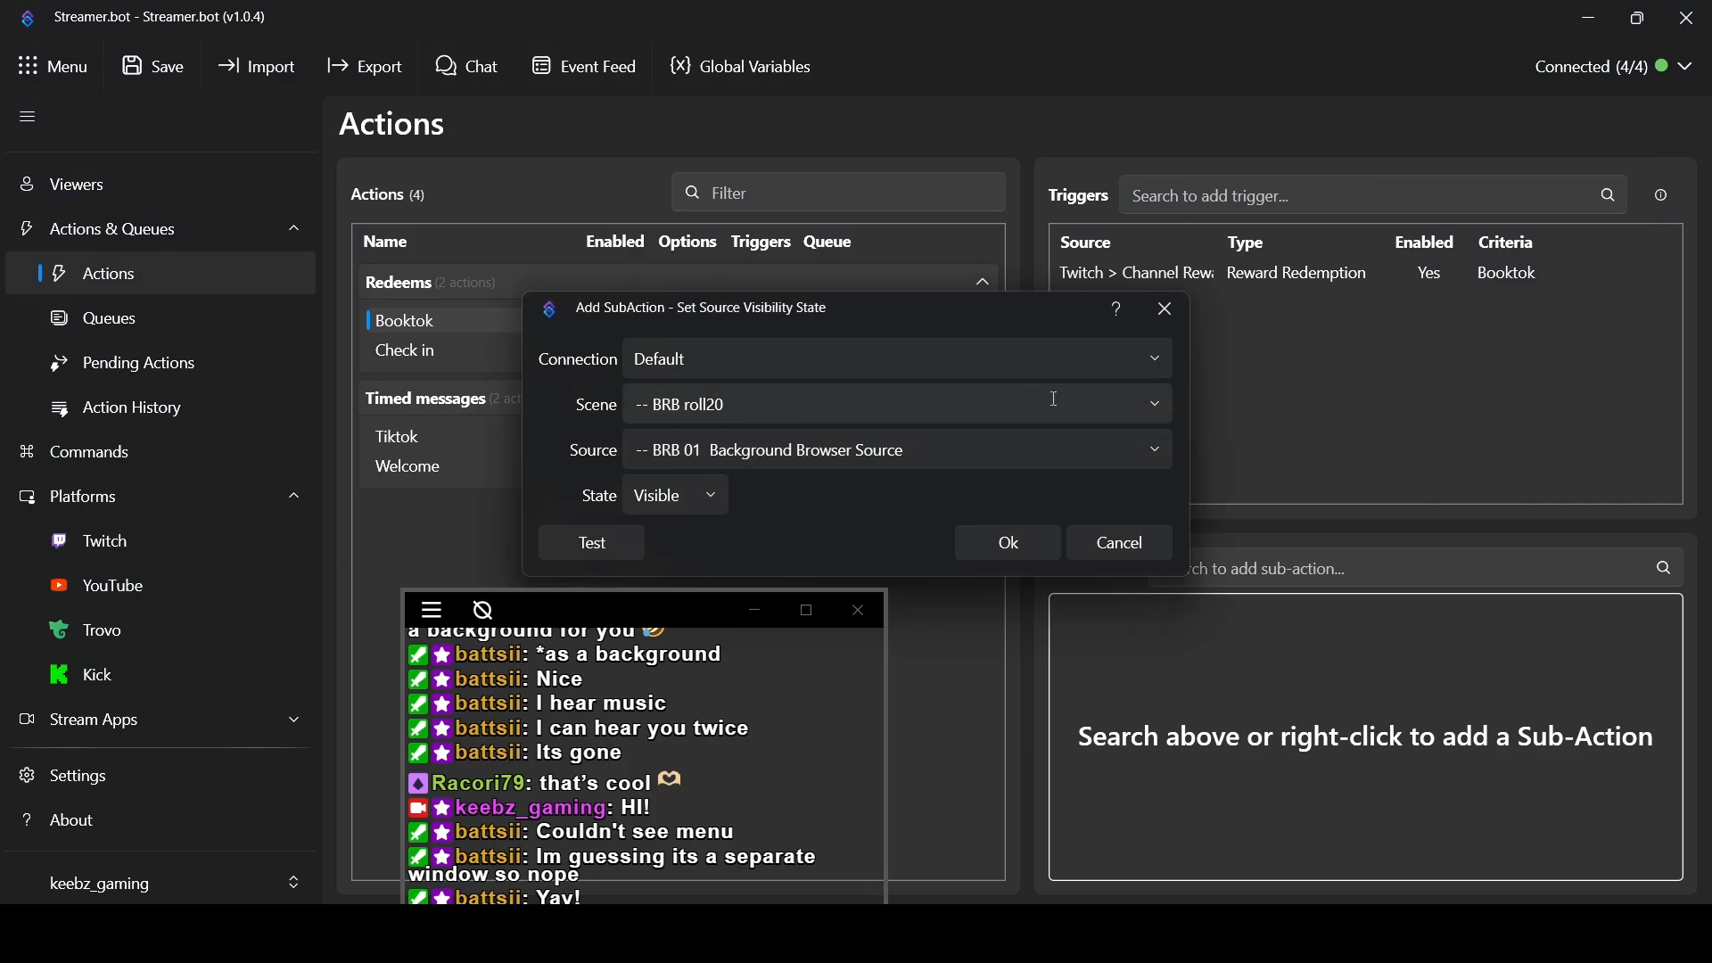
# Try Overlay 01 as the sub-action's scene and look through its available sources
pyautogui.click(1150, 409)
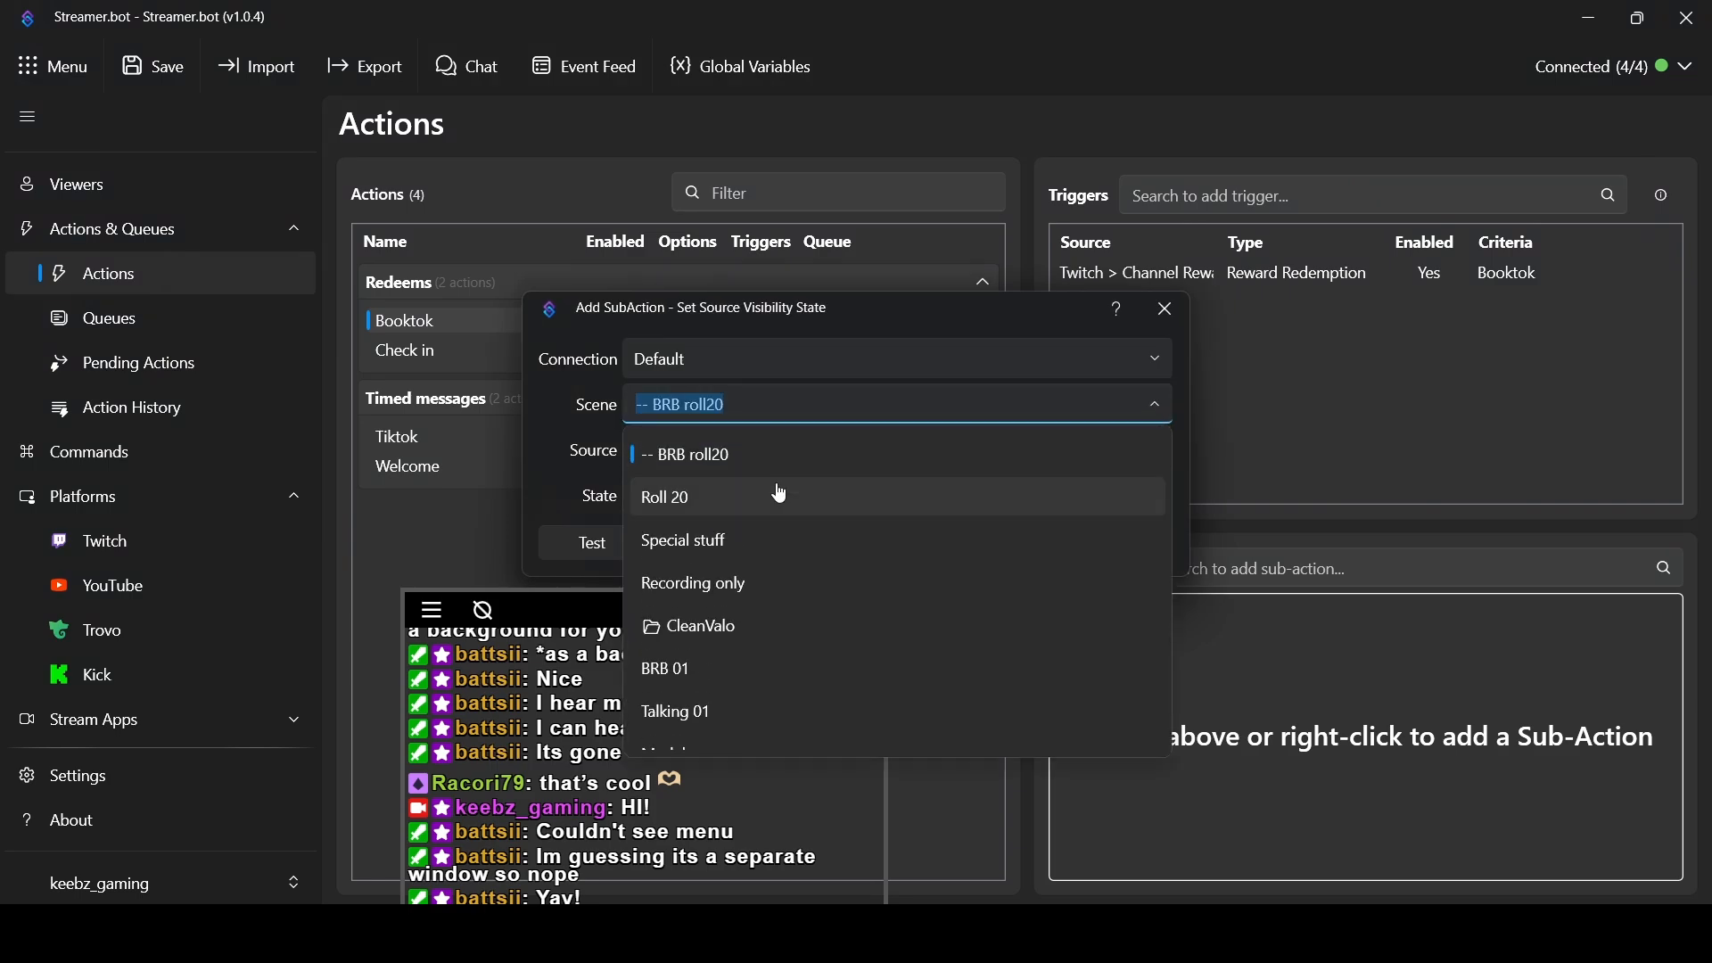
pyautogui.scroll(-3, 776, 665)
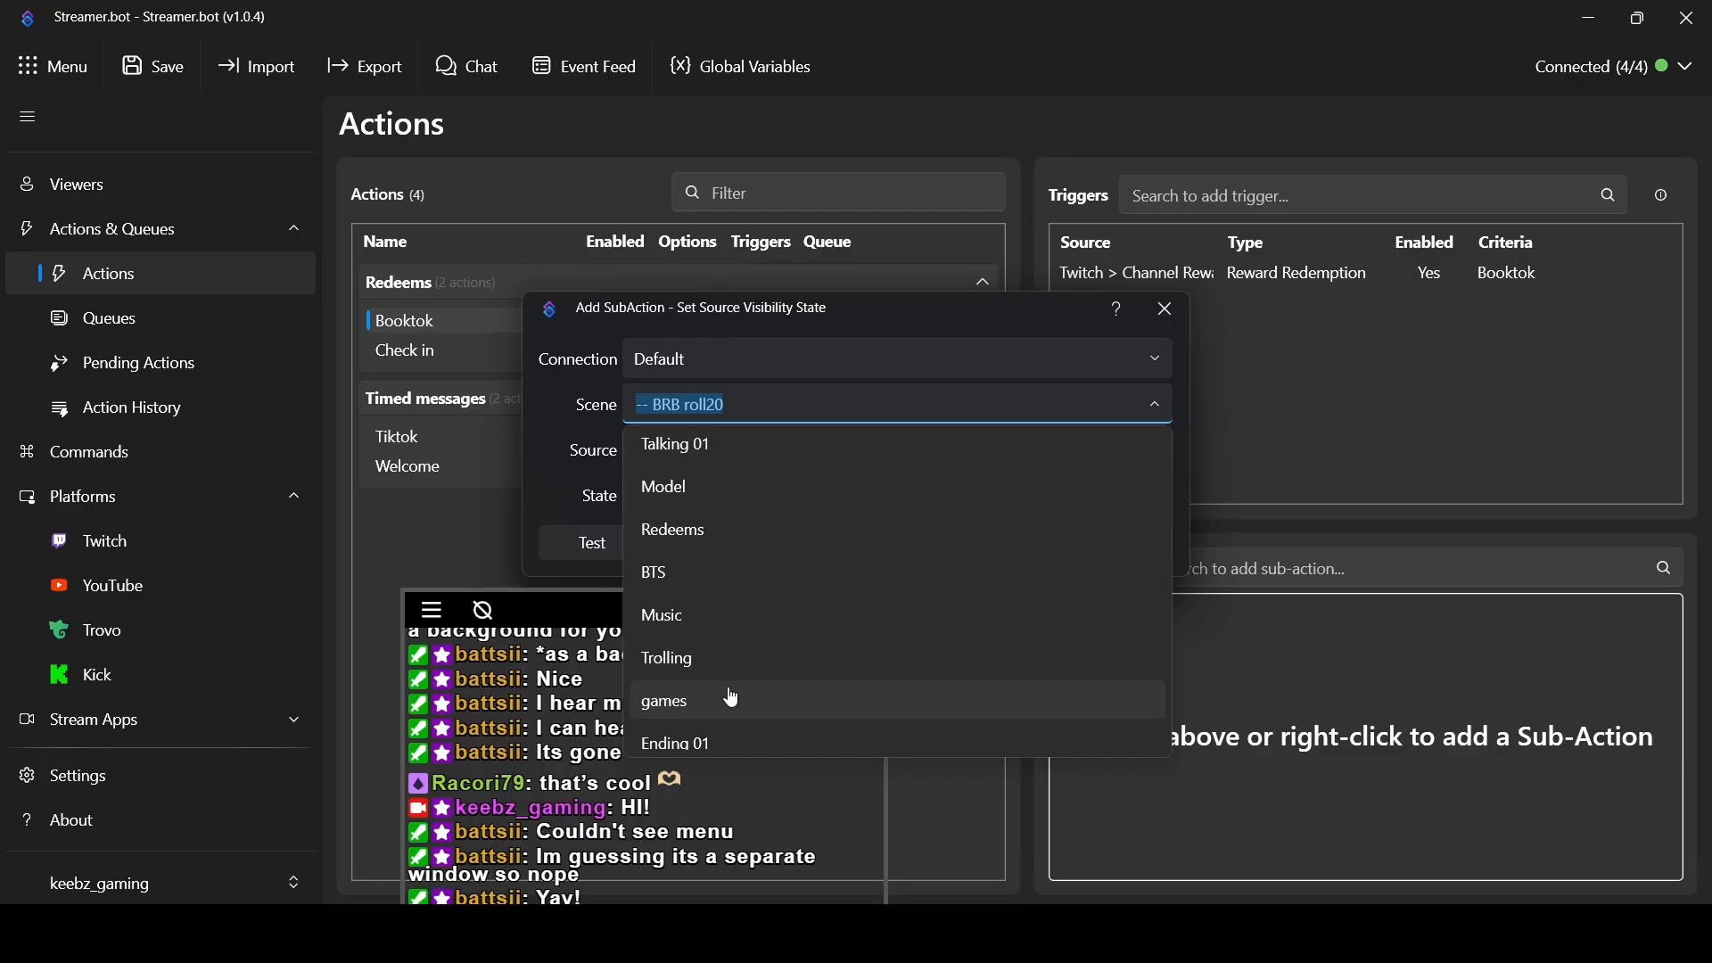
pyautogui.scroll(-1, 733, 698)
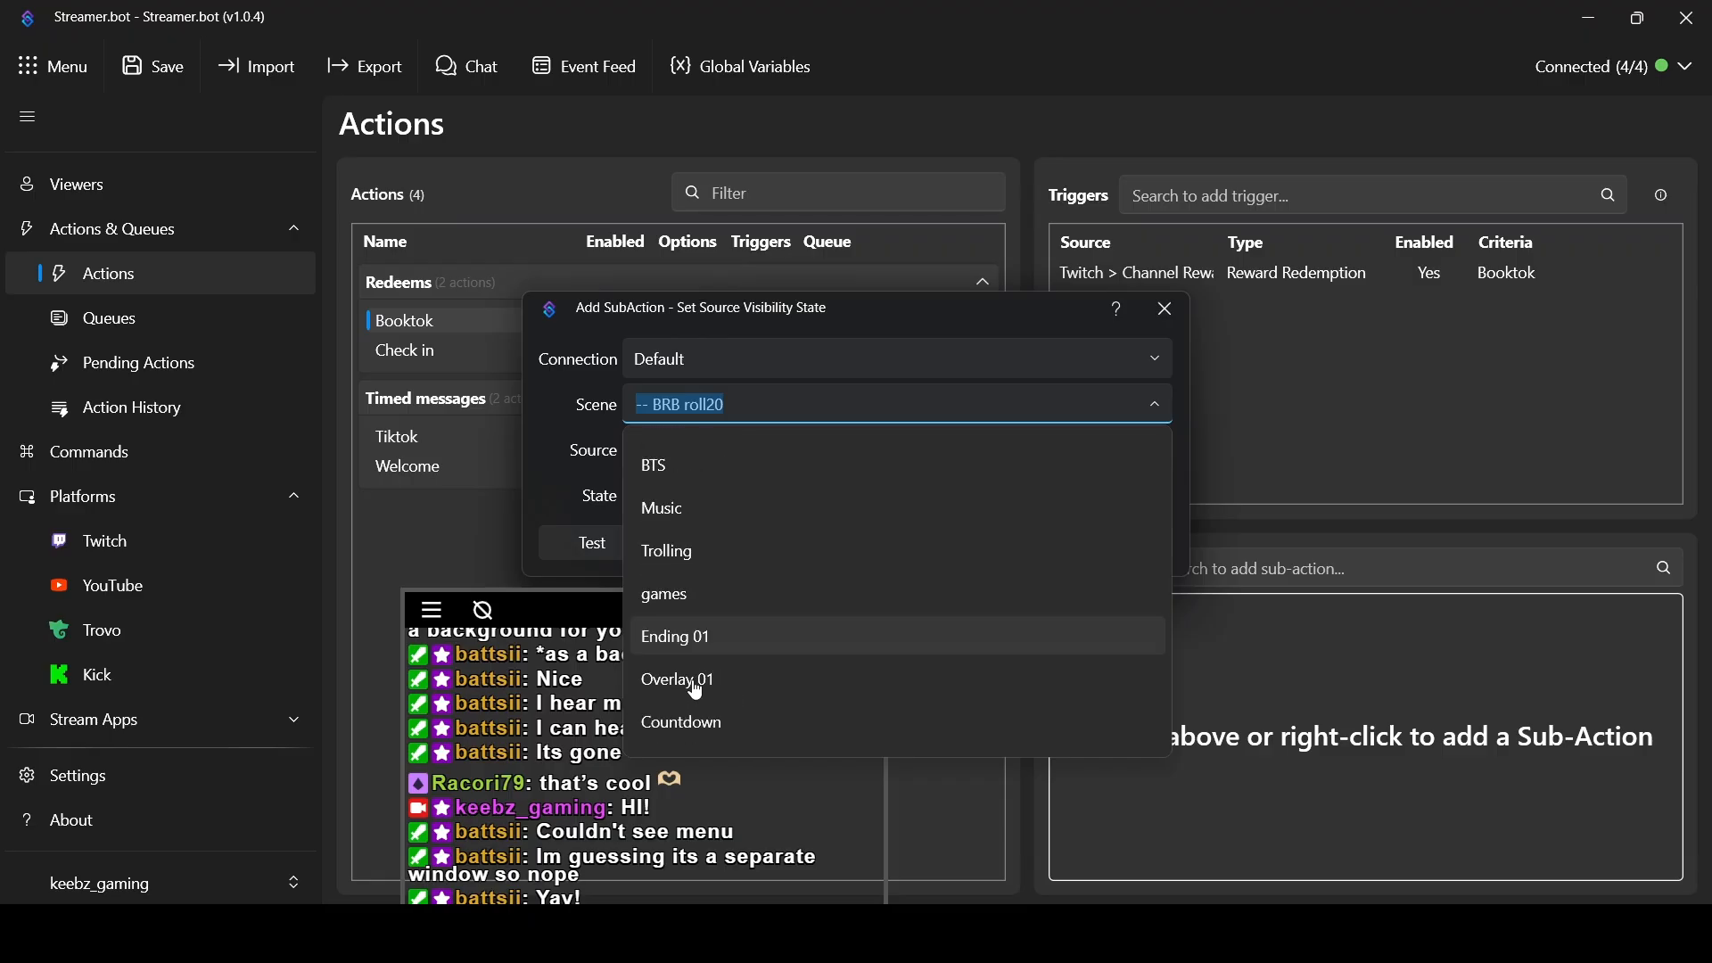
pyautogui.click(697, 685)
pyautogui.click(727, 407)
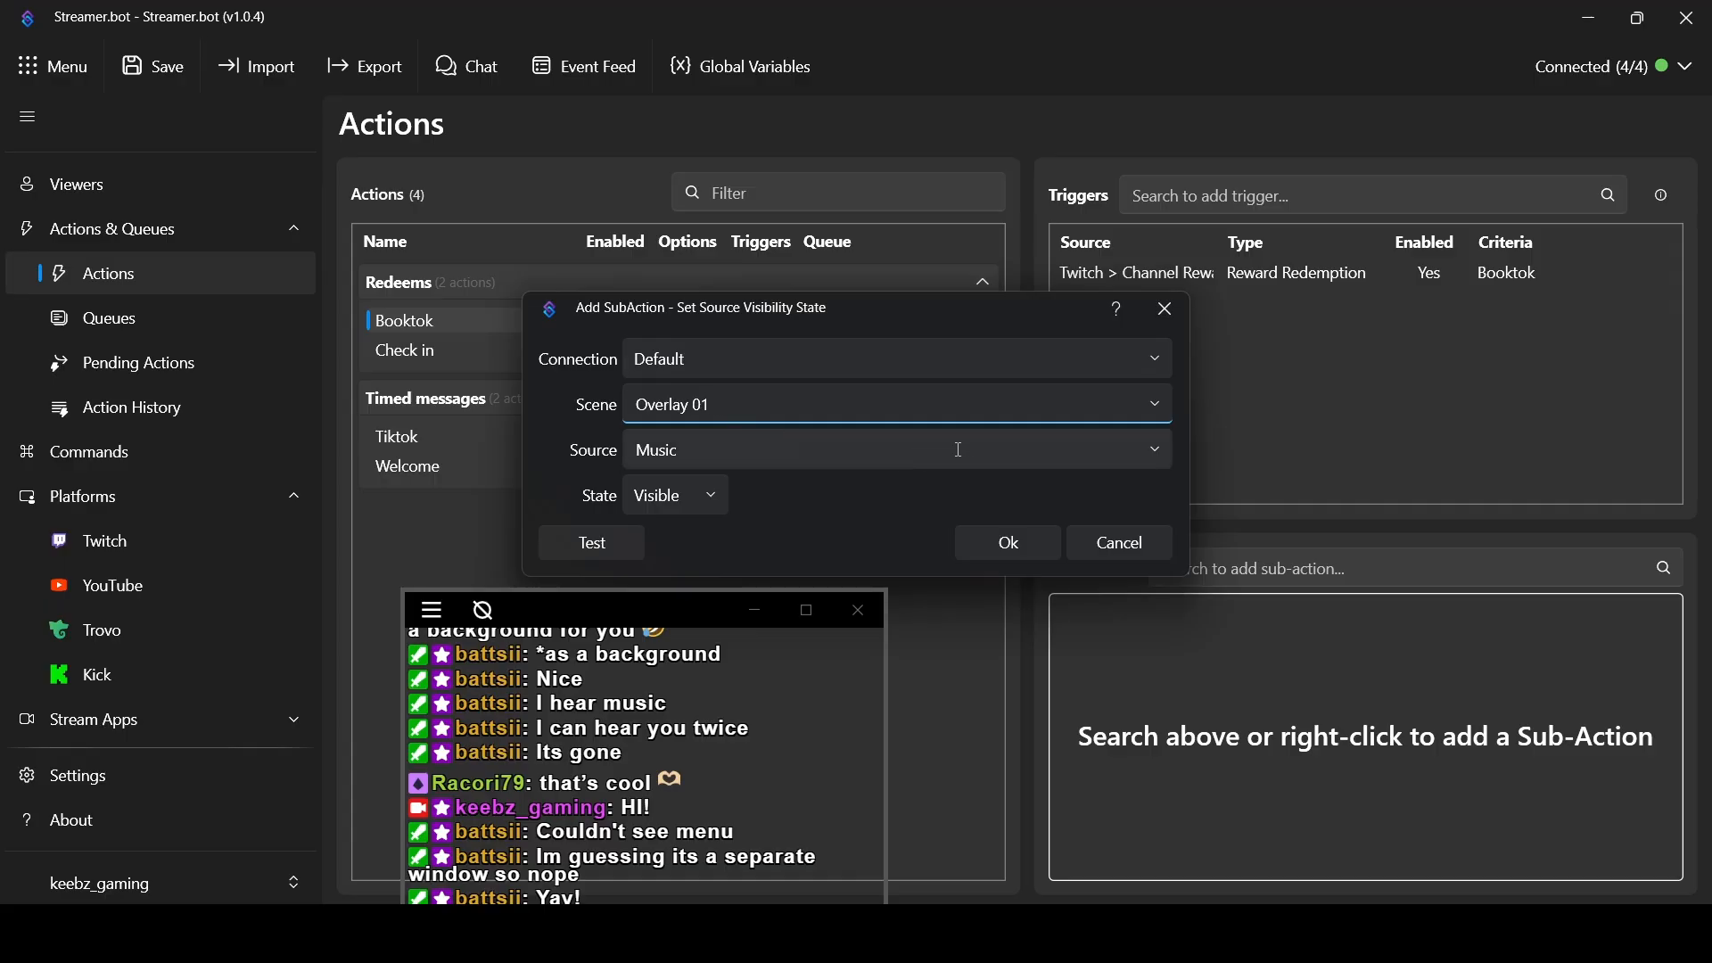
pyautogui.click(832, 458)
pyautogui.click(1156, 456)
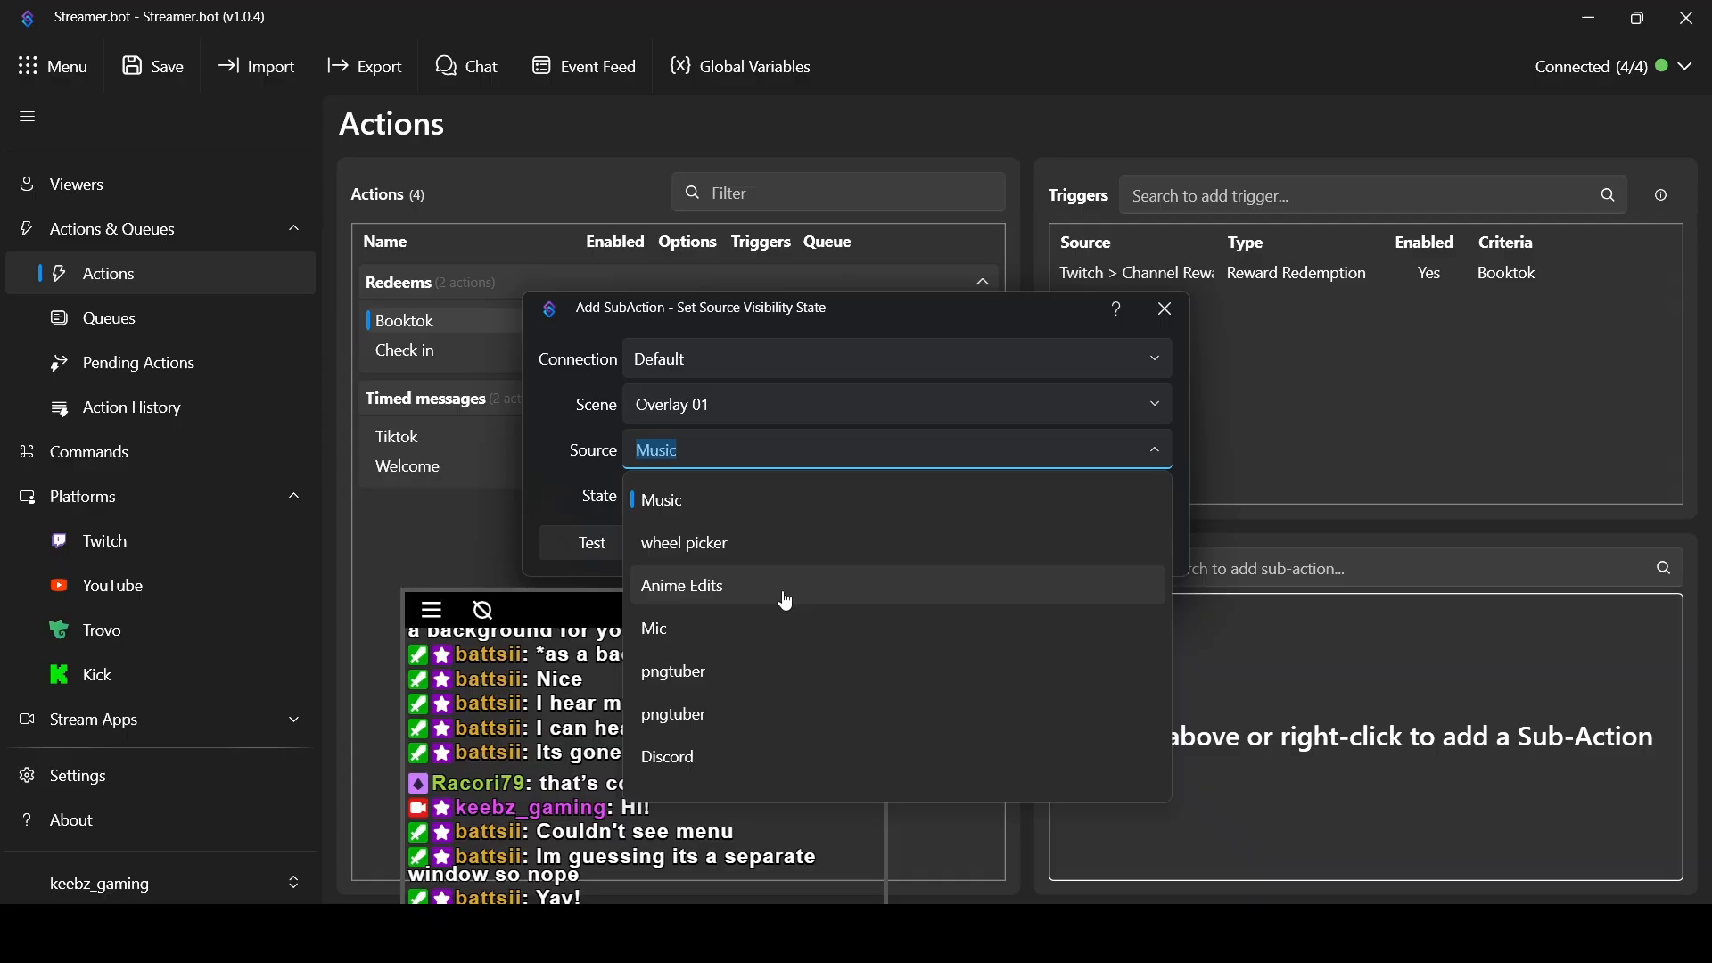
pyautogui.click(1144, 413)
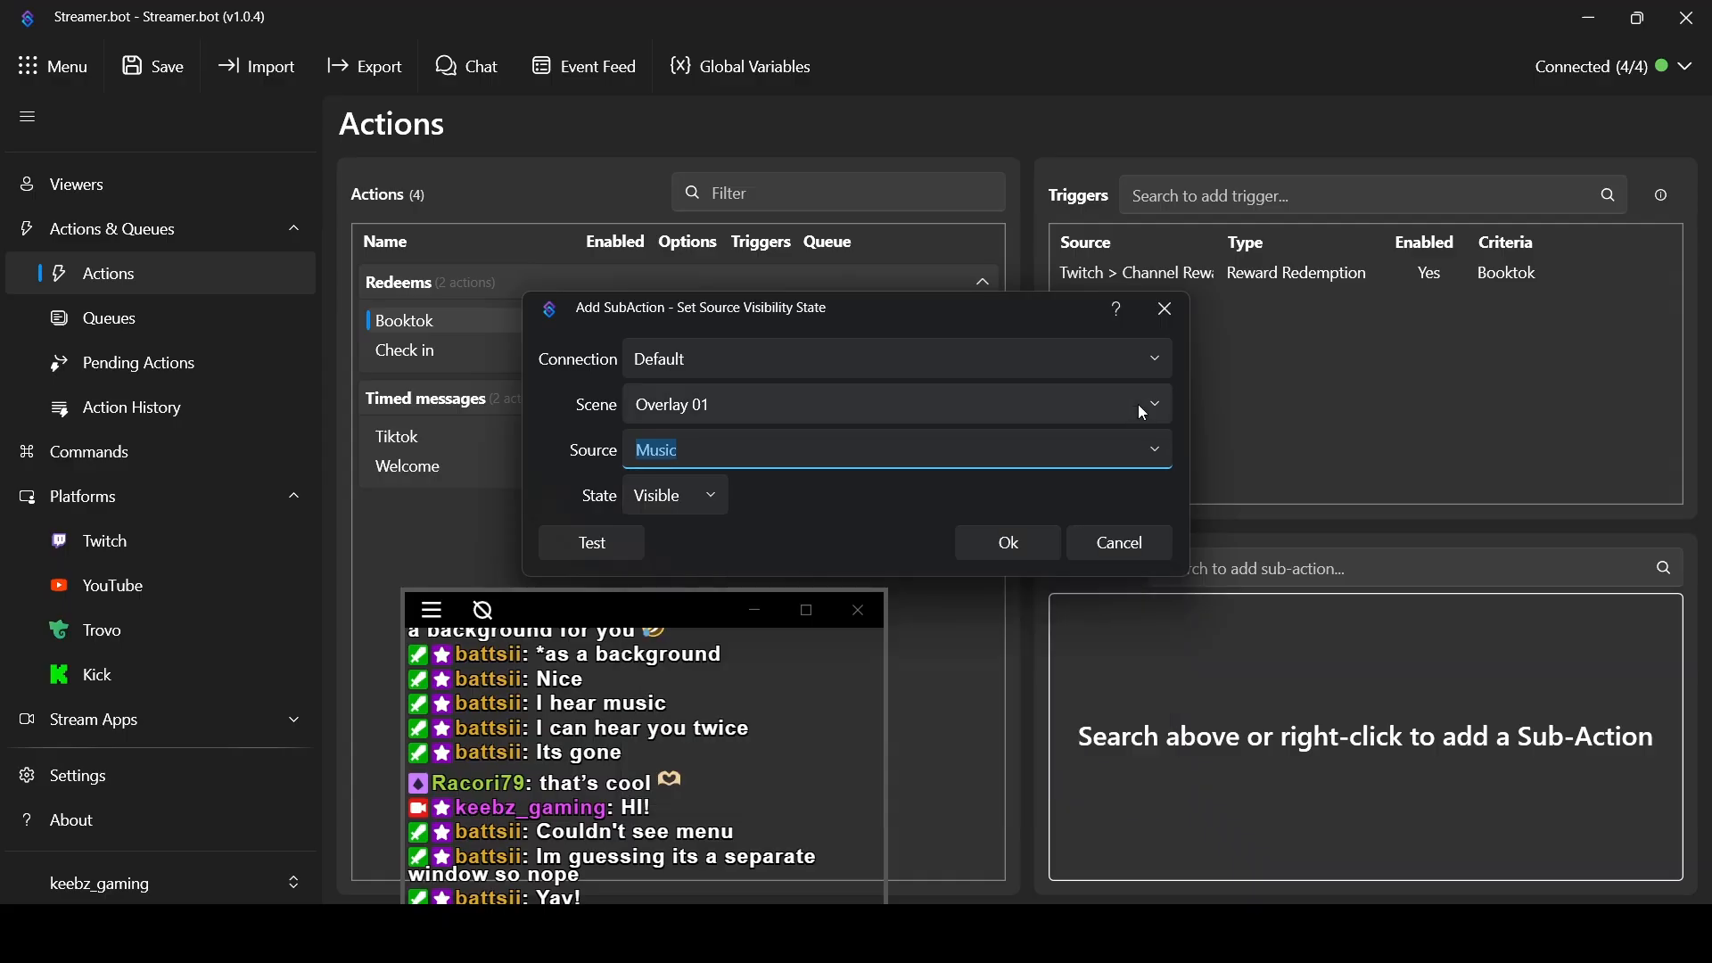
# Set the sub-action's scene to Model, its source to model and its state to Hidden, and save it
pyautogui.click(1155, 406)
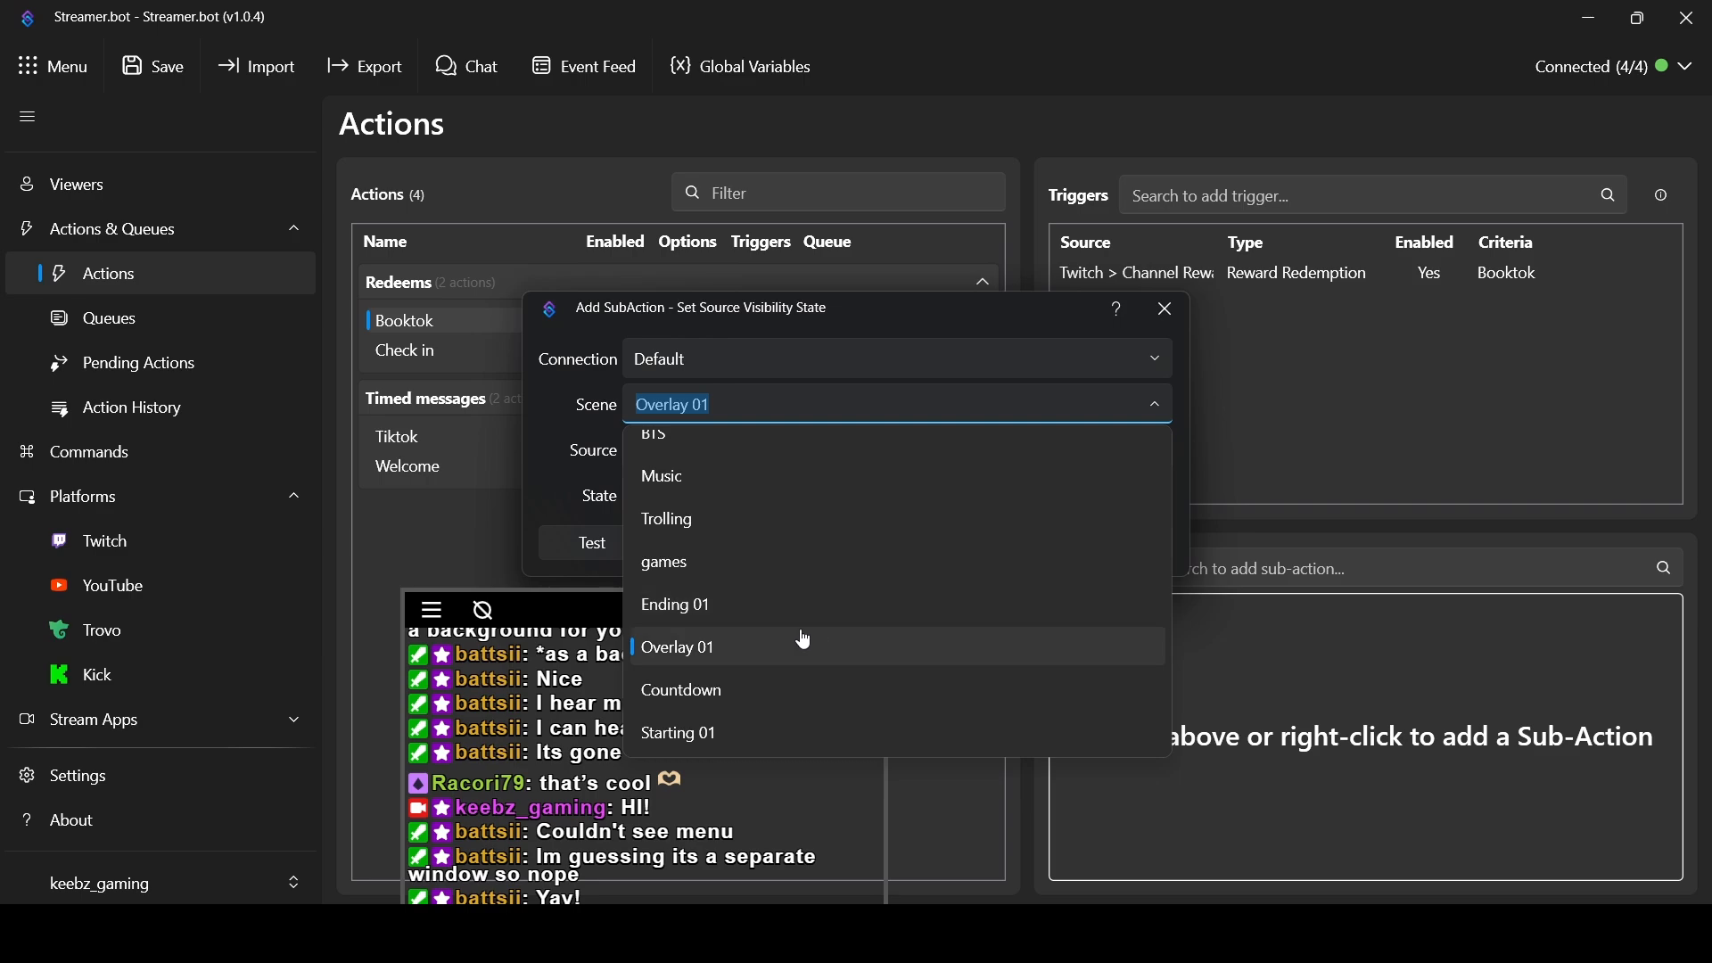
pyautogui.scroll(3, 749, 551)
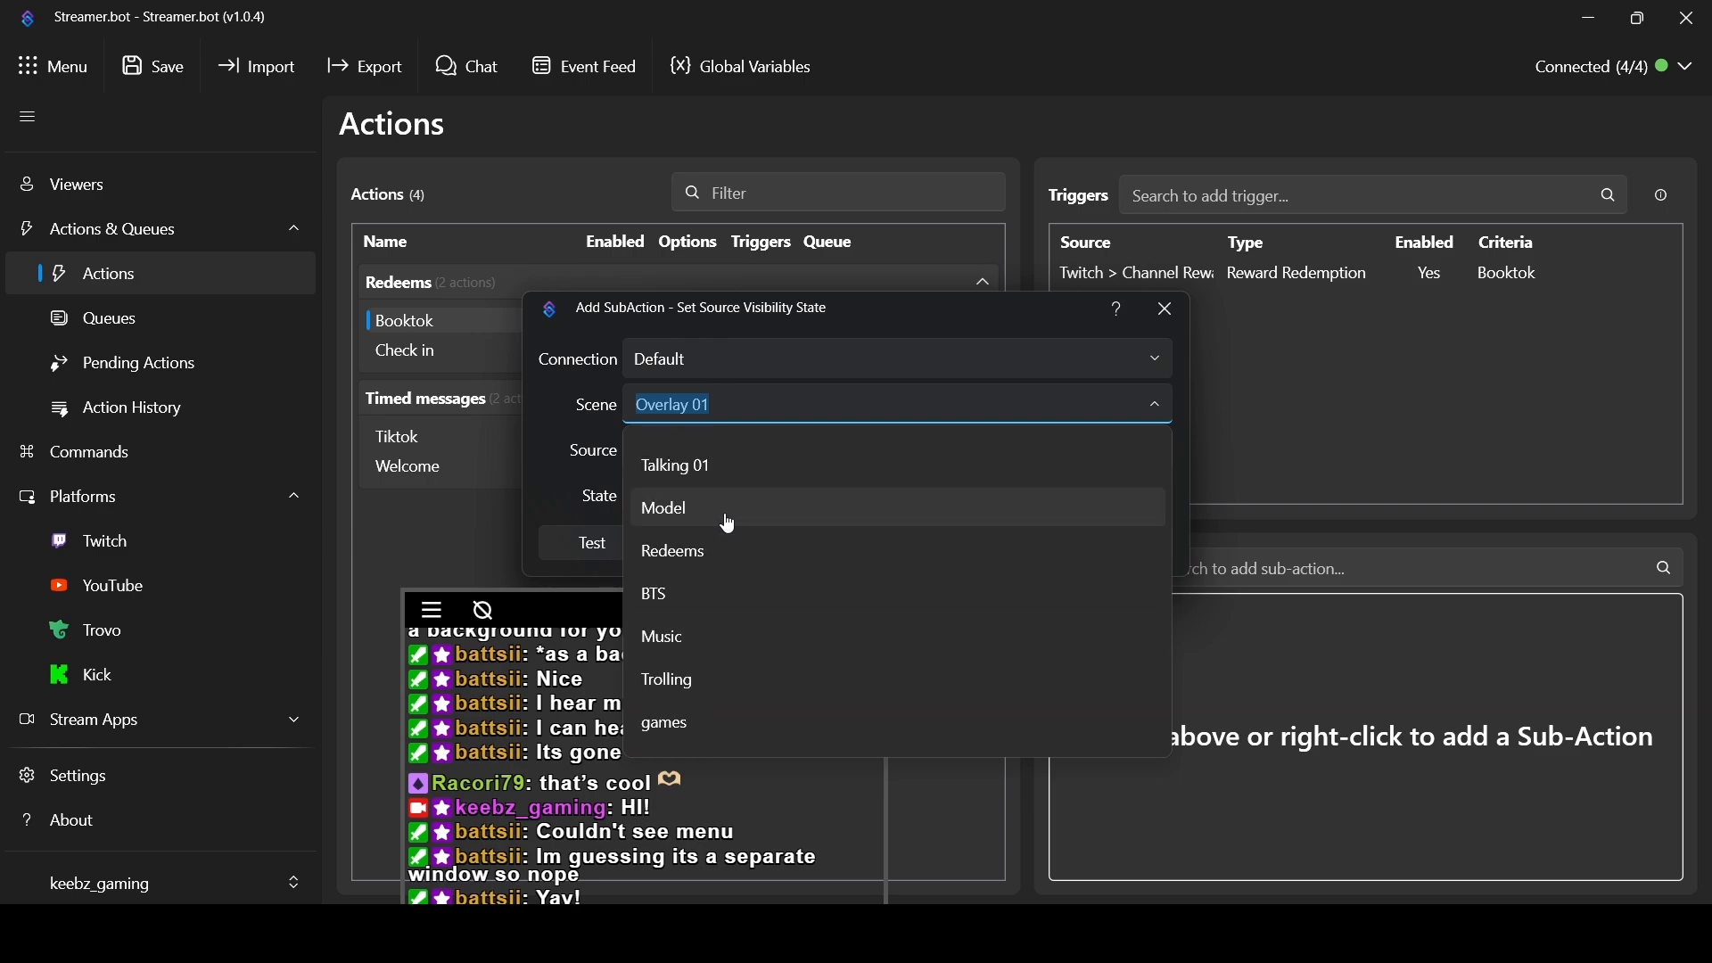
pyautogui.click(725, 516)
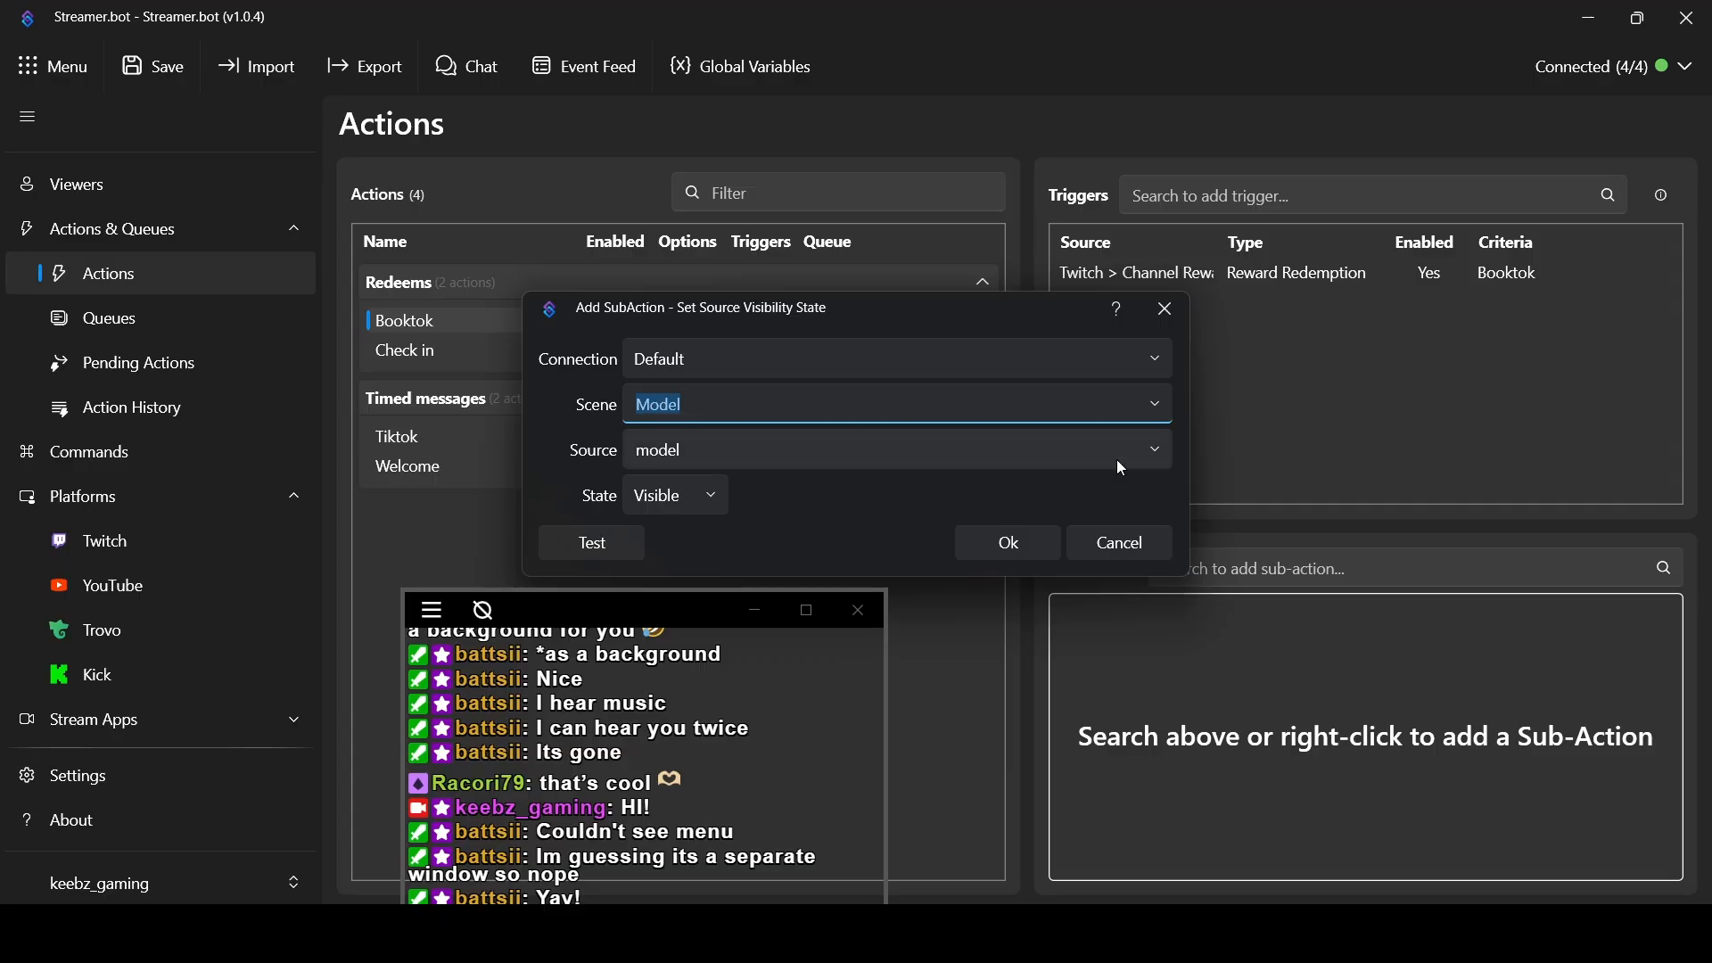
pyautogui.click(1161, 464)
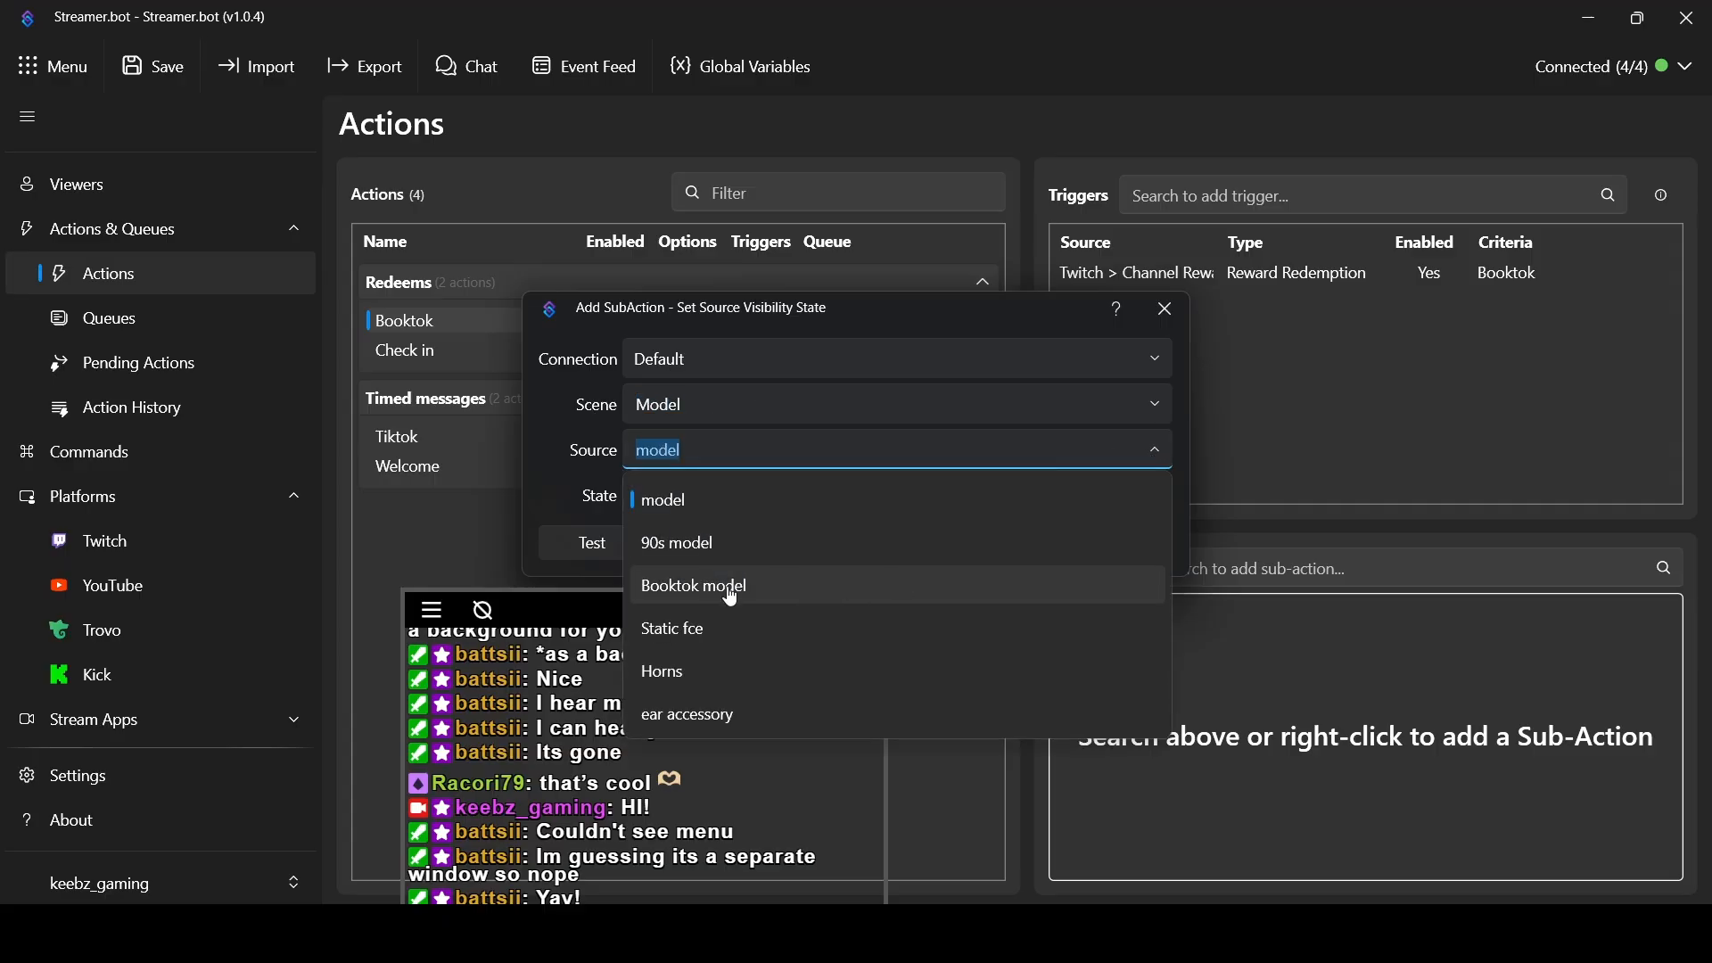
pyautogui.click(688, 506)
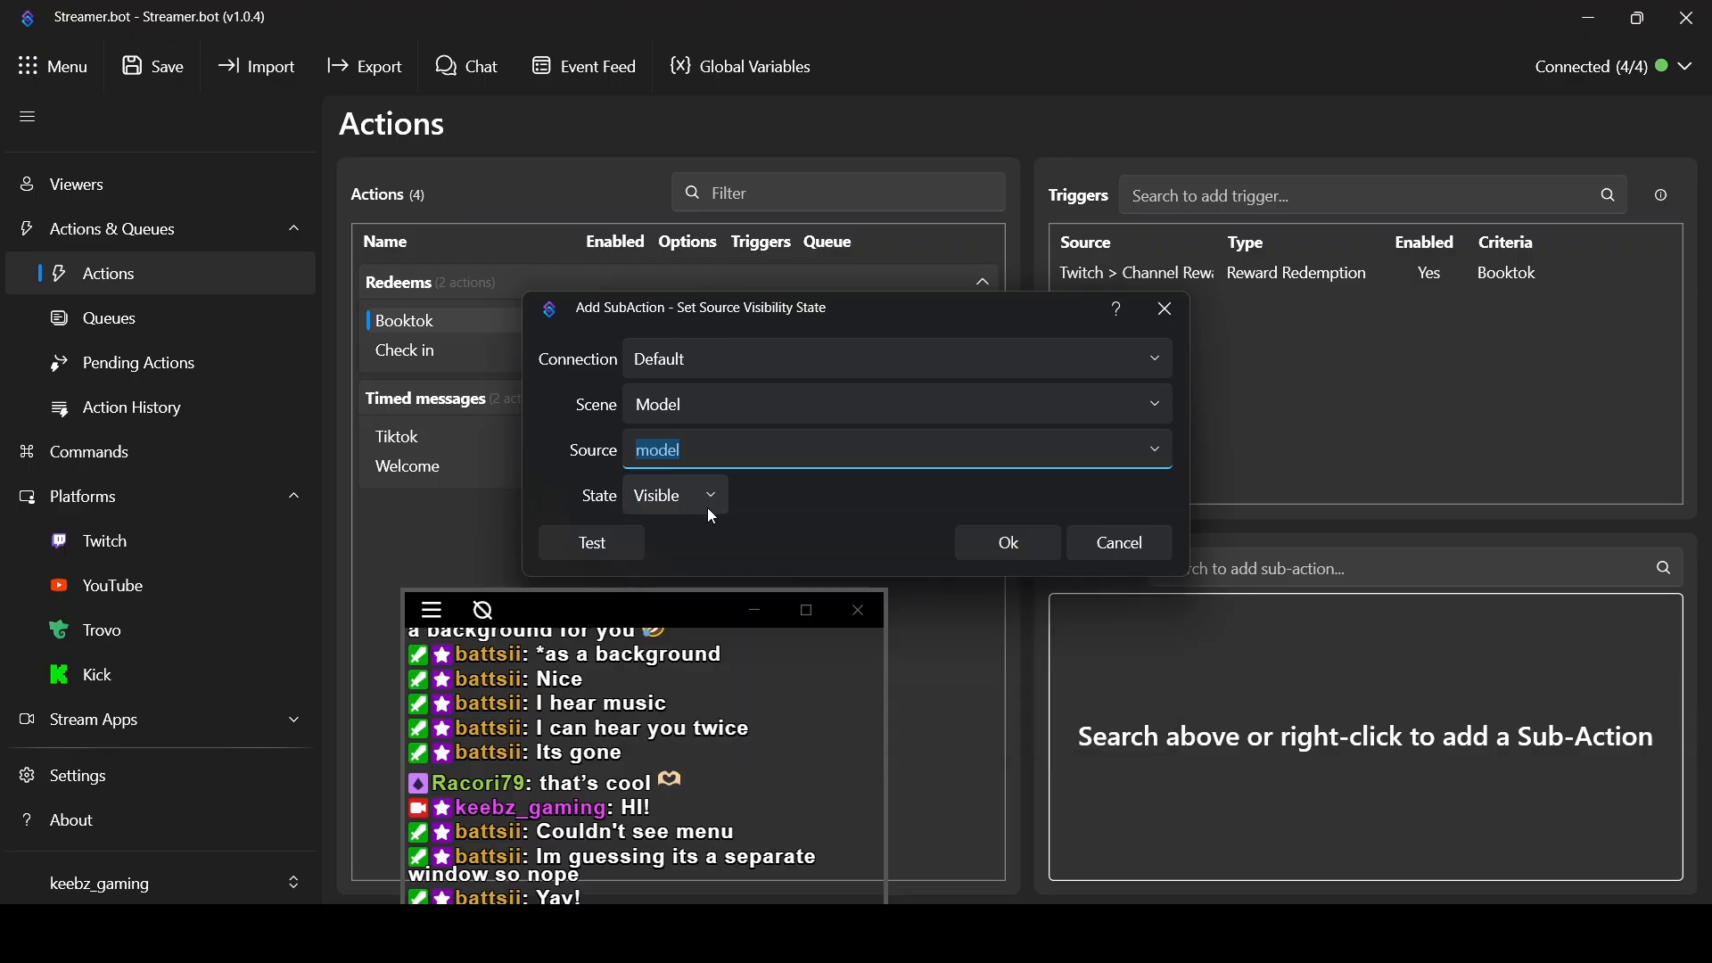
pyautogui.click(709, 510)
pyautogui.click(693, 591)
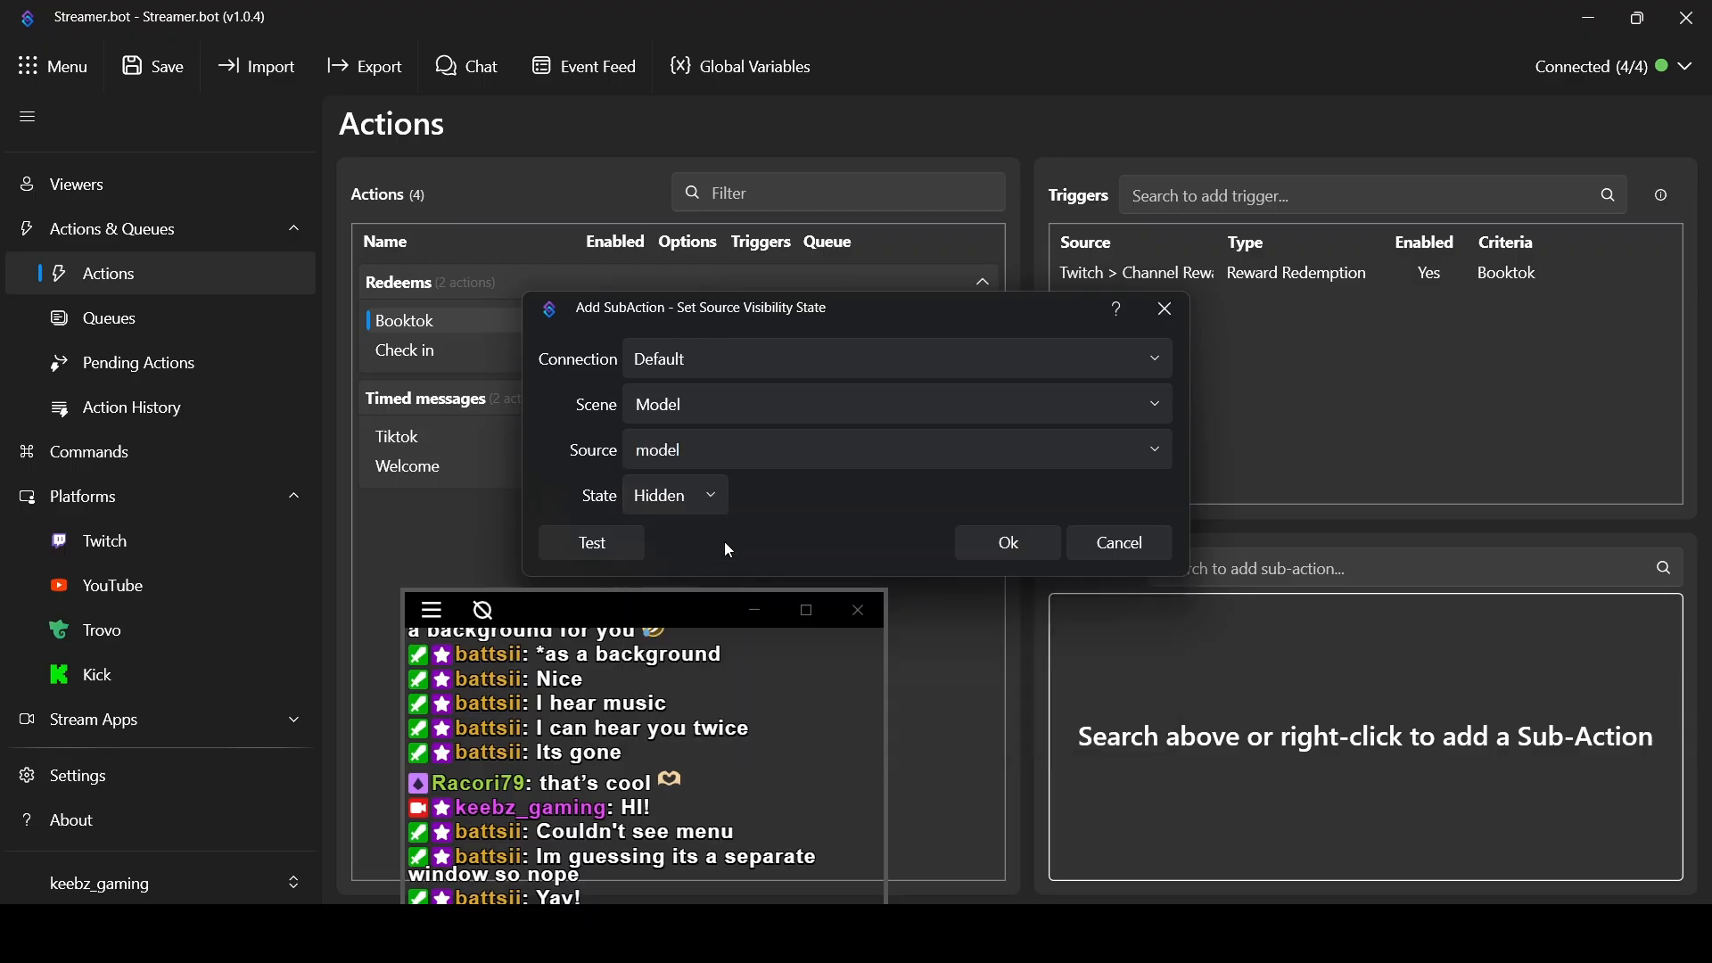
pyautogui.click(1009, 543)
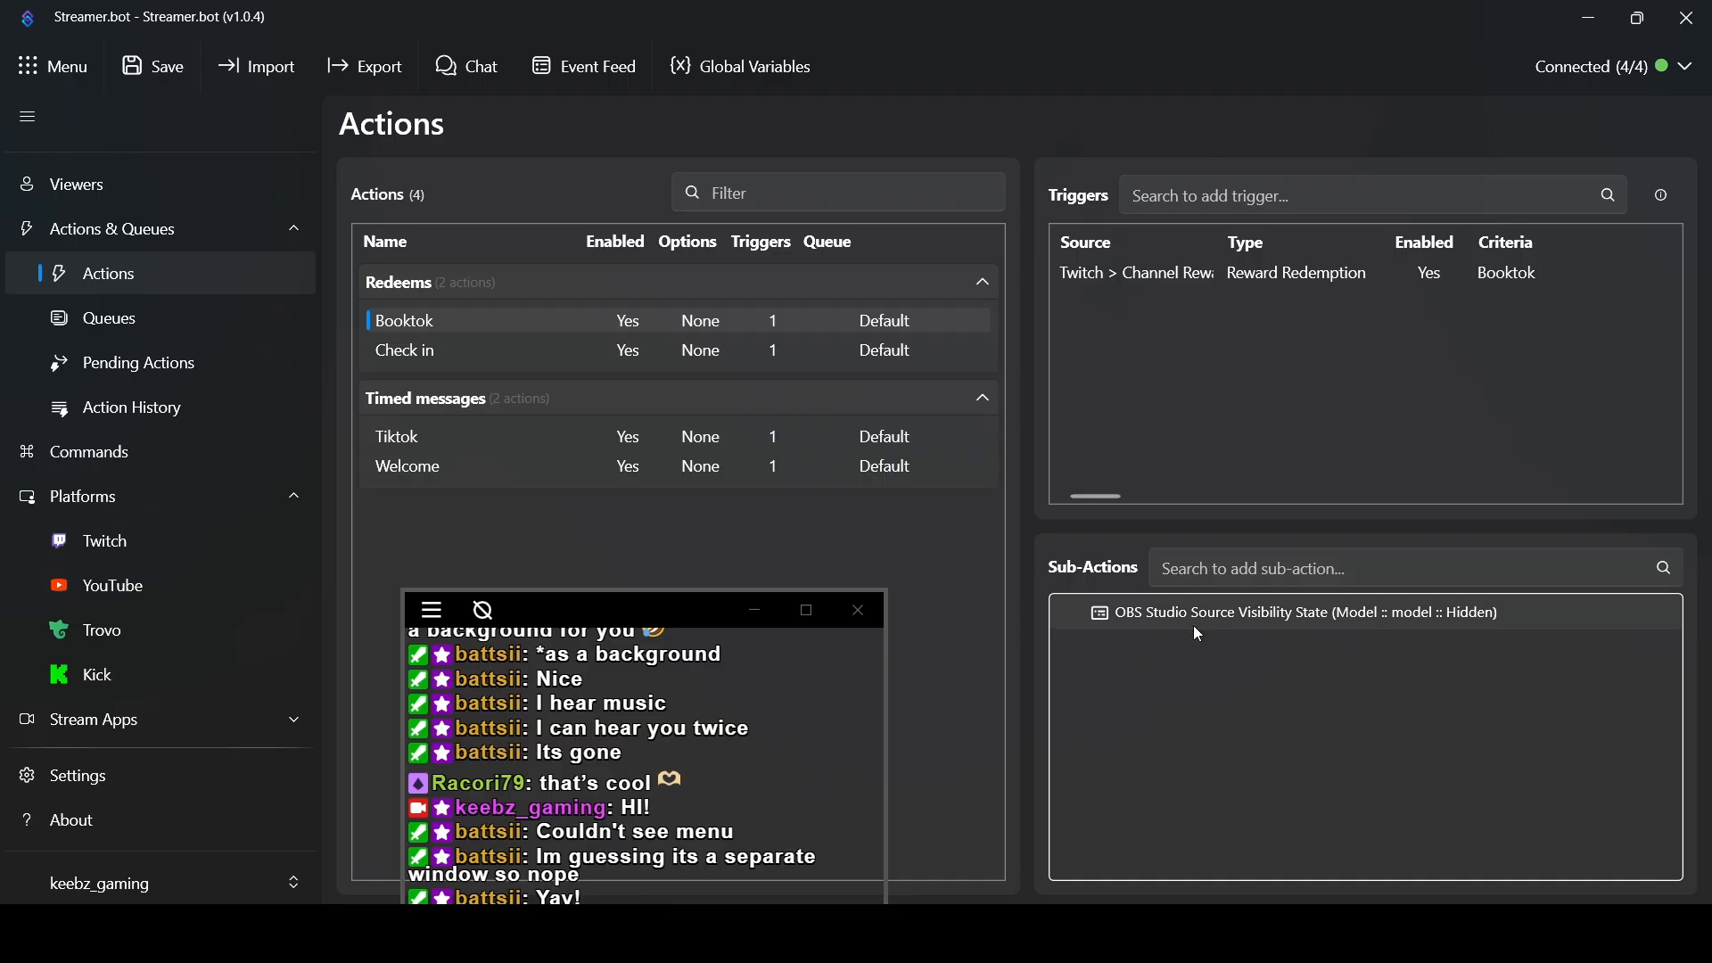
pyautogui.rightClick(1190, 658)
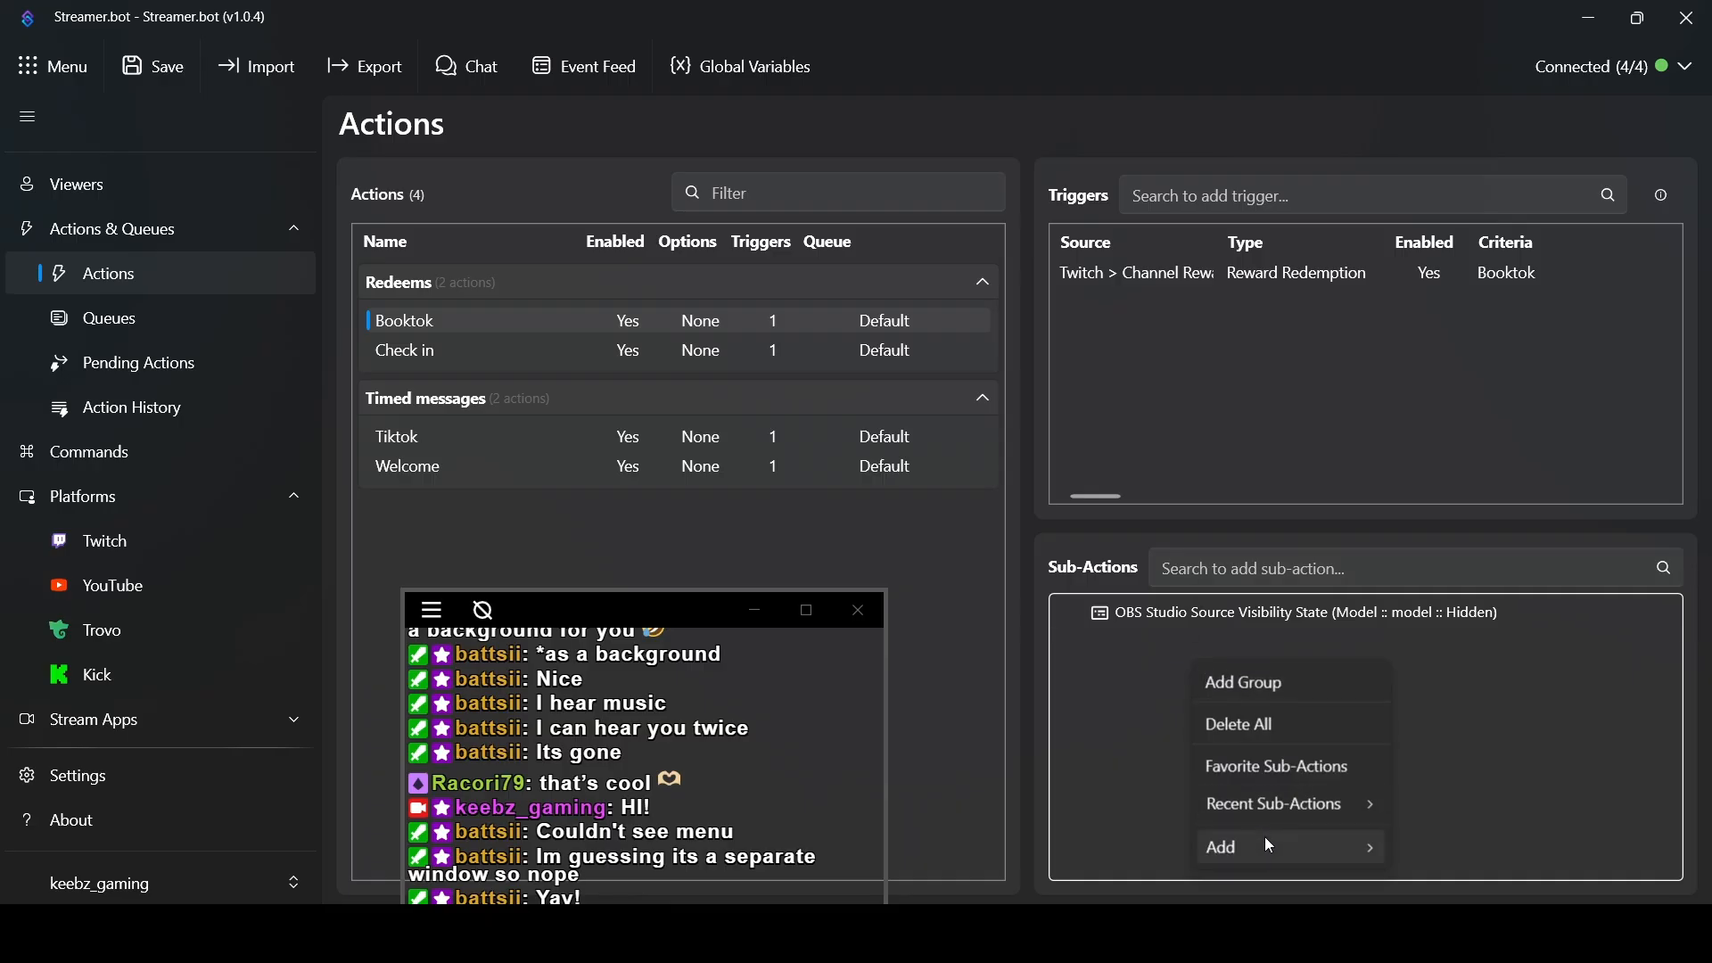
pyautogui.moveTo(1265, 846)
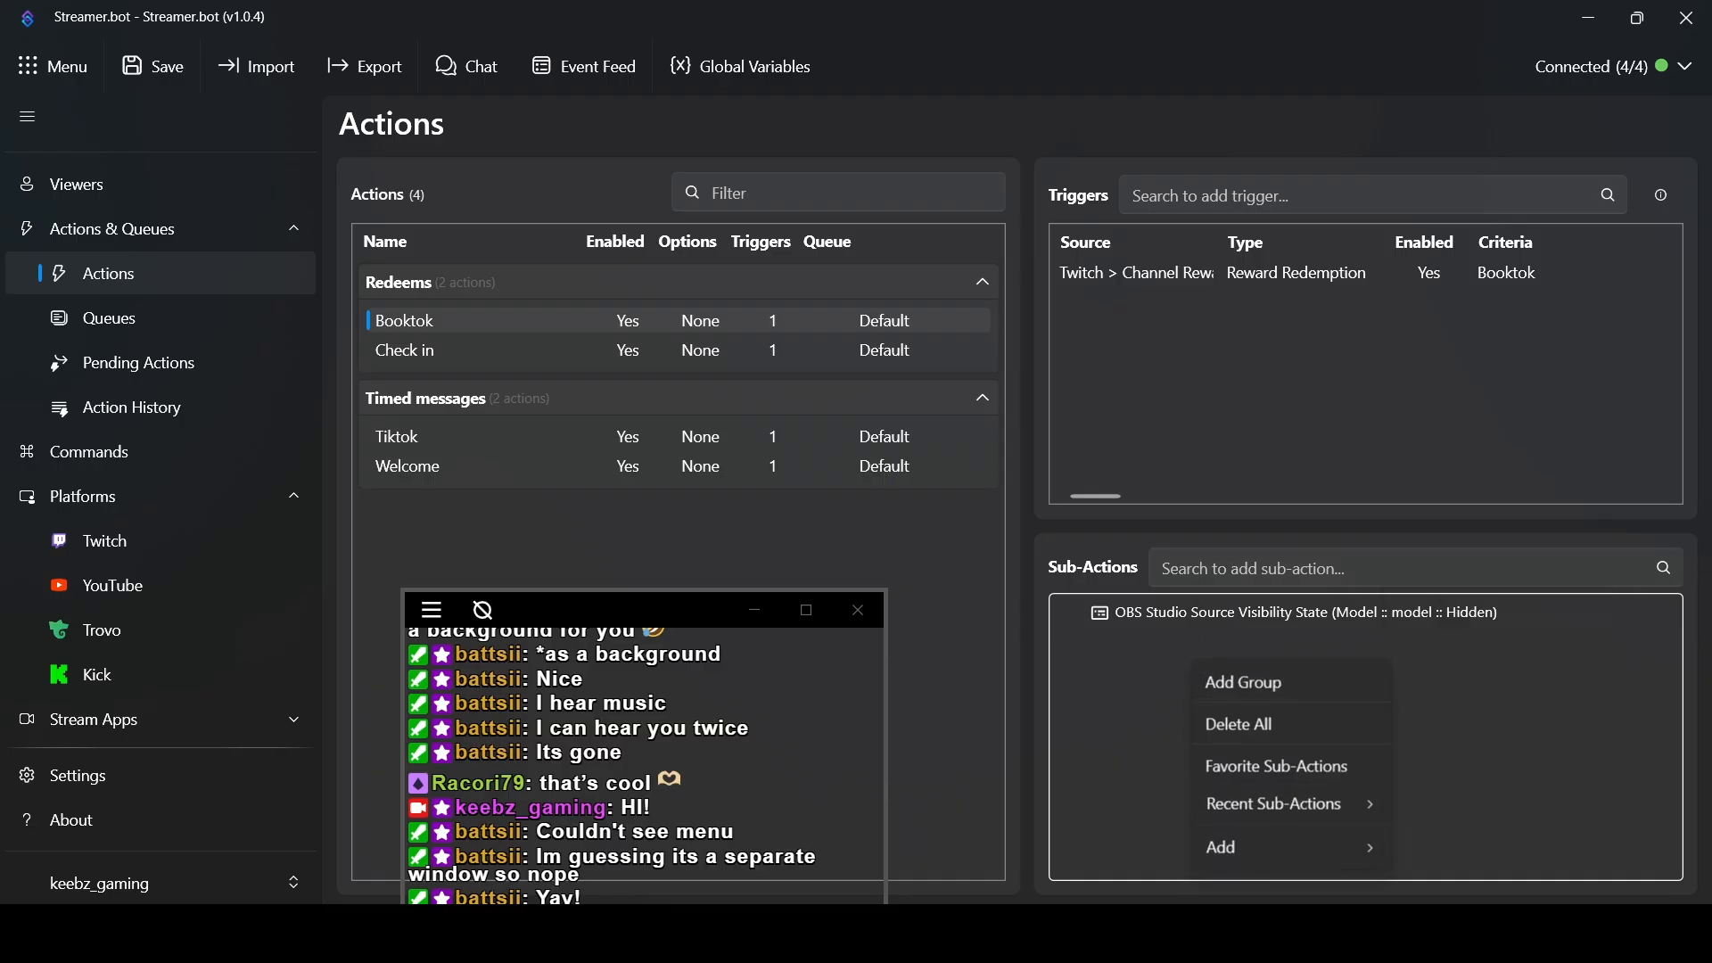
pyautogui.click(1106, 934)
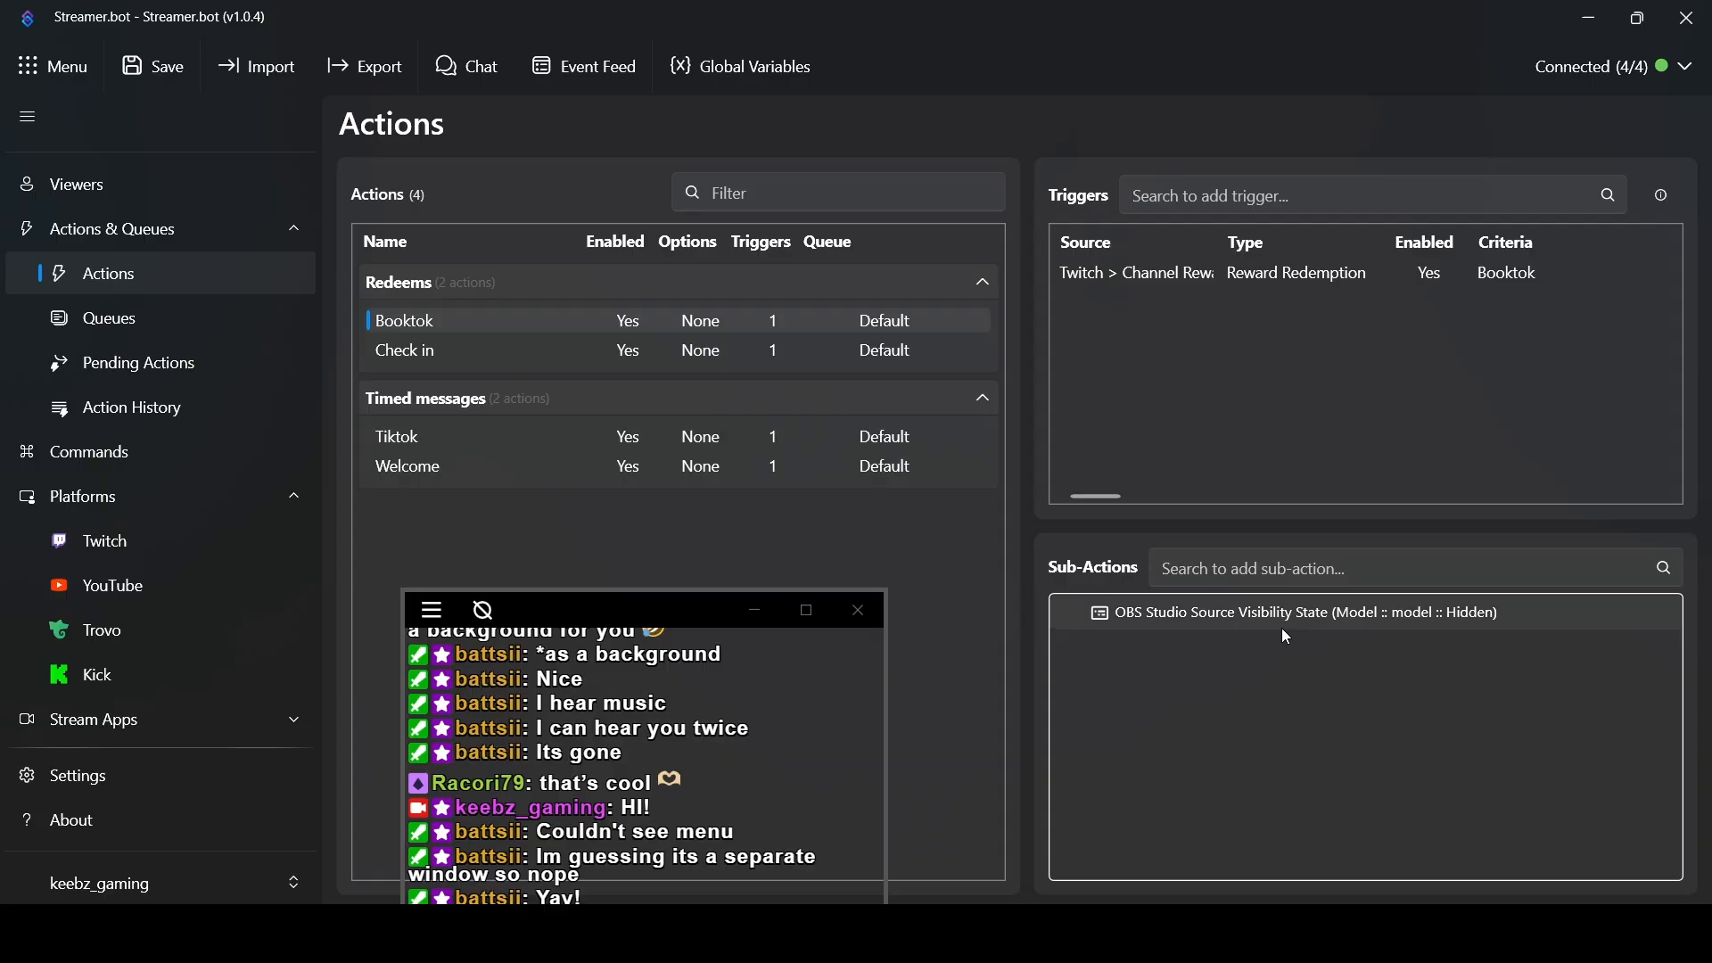
# Duplicate the source visibility sub-action and set the copy's source to Booktok model and its state to Visible
pyautogui.rightClick(1188, 615)
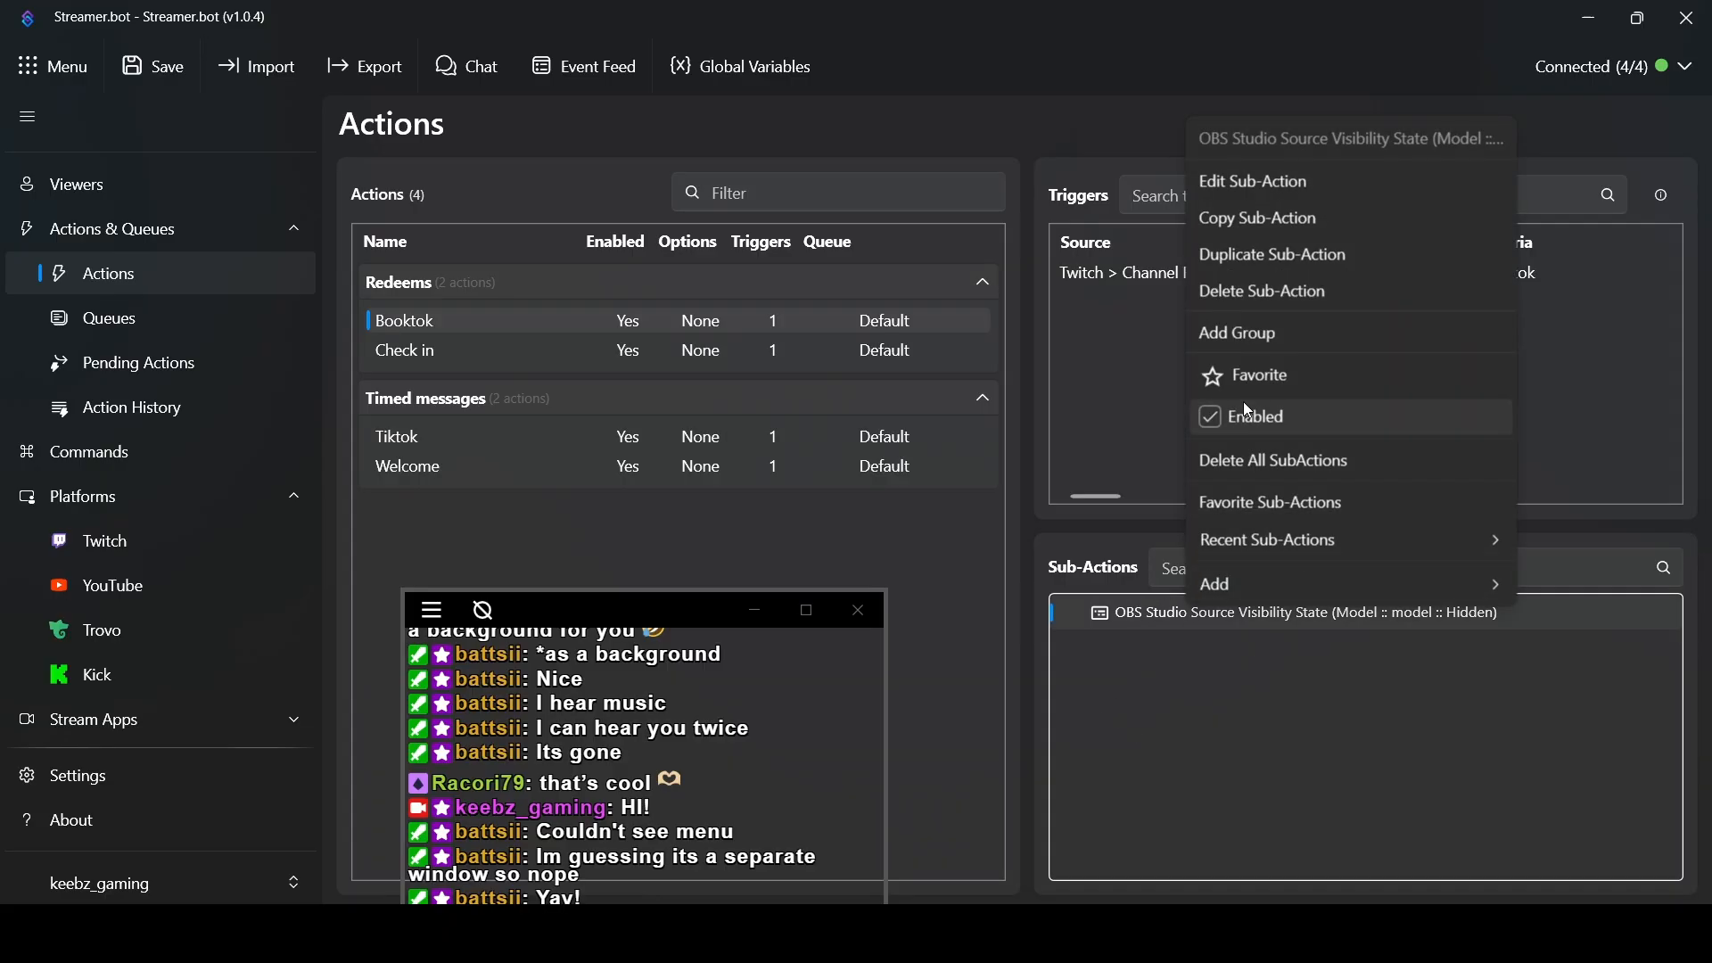
pyautogui.click(1275, 258)
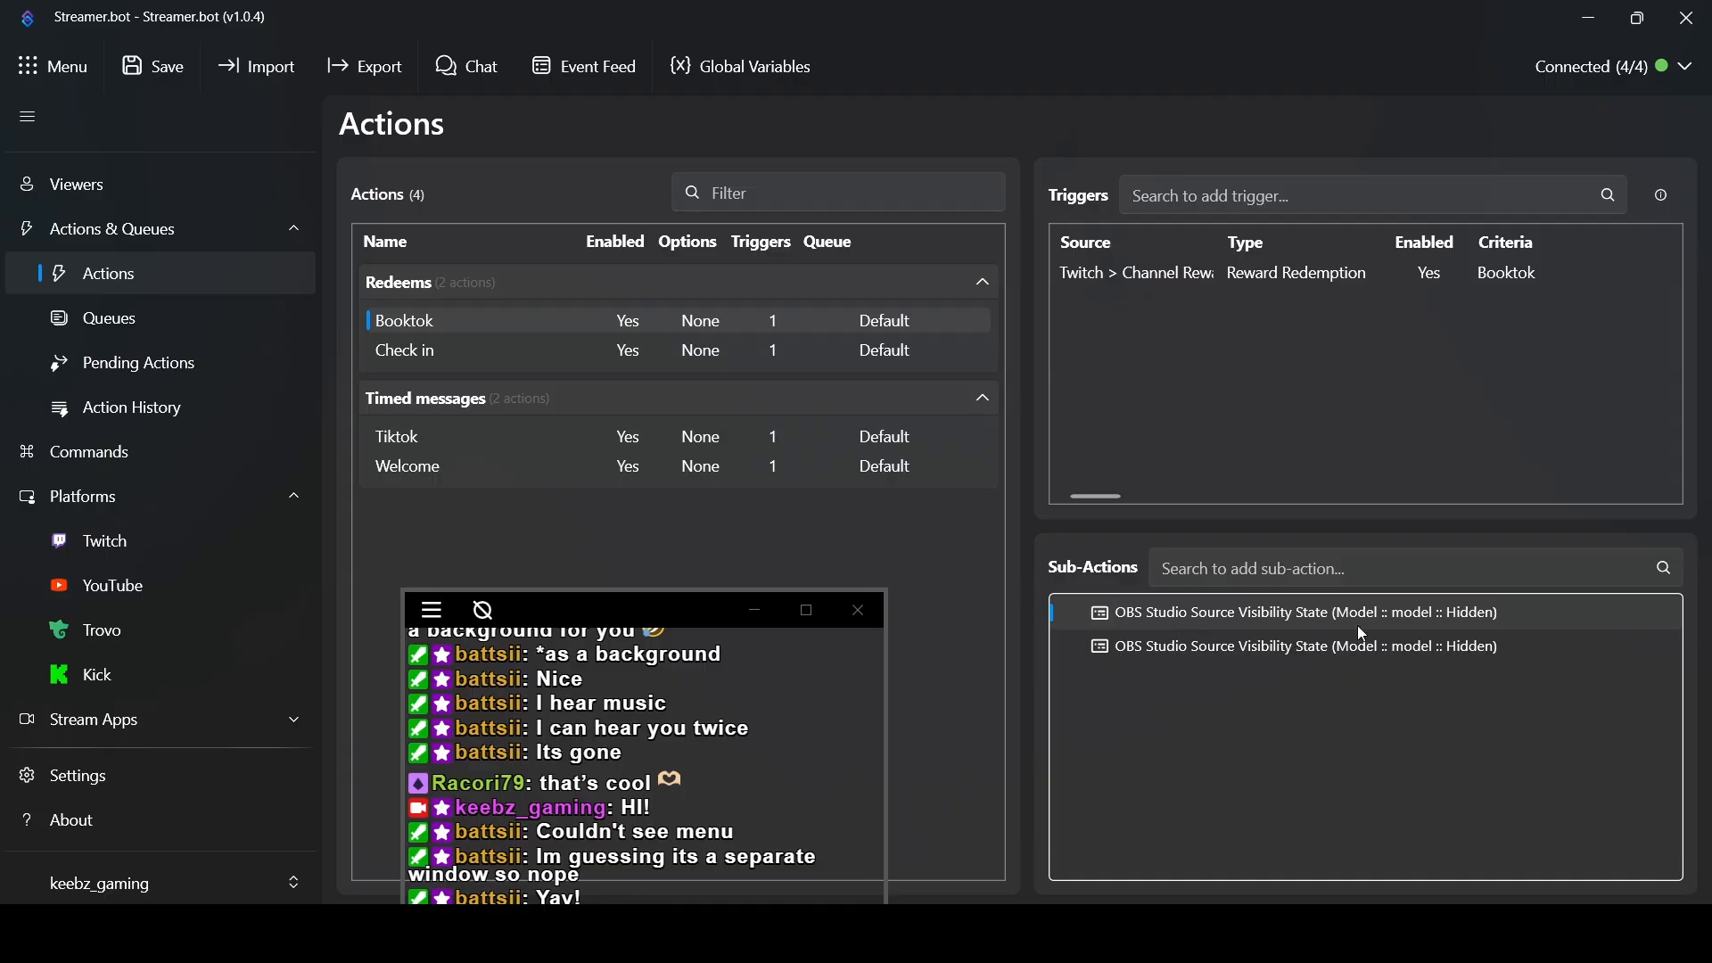
pyautogui.rightClick(1247, 649)
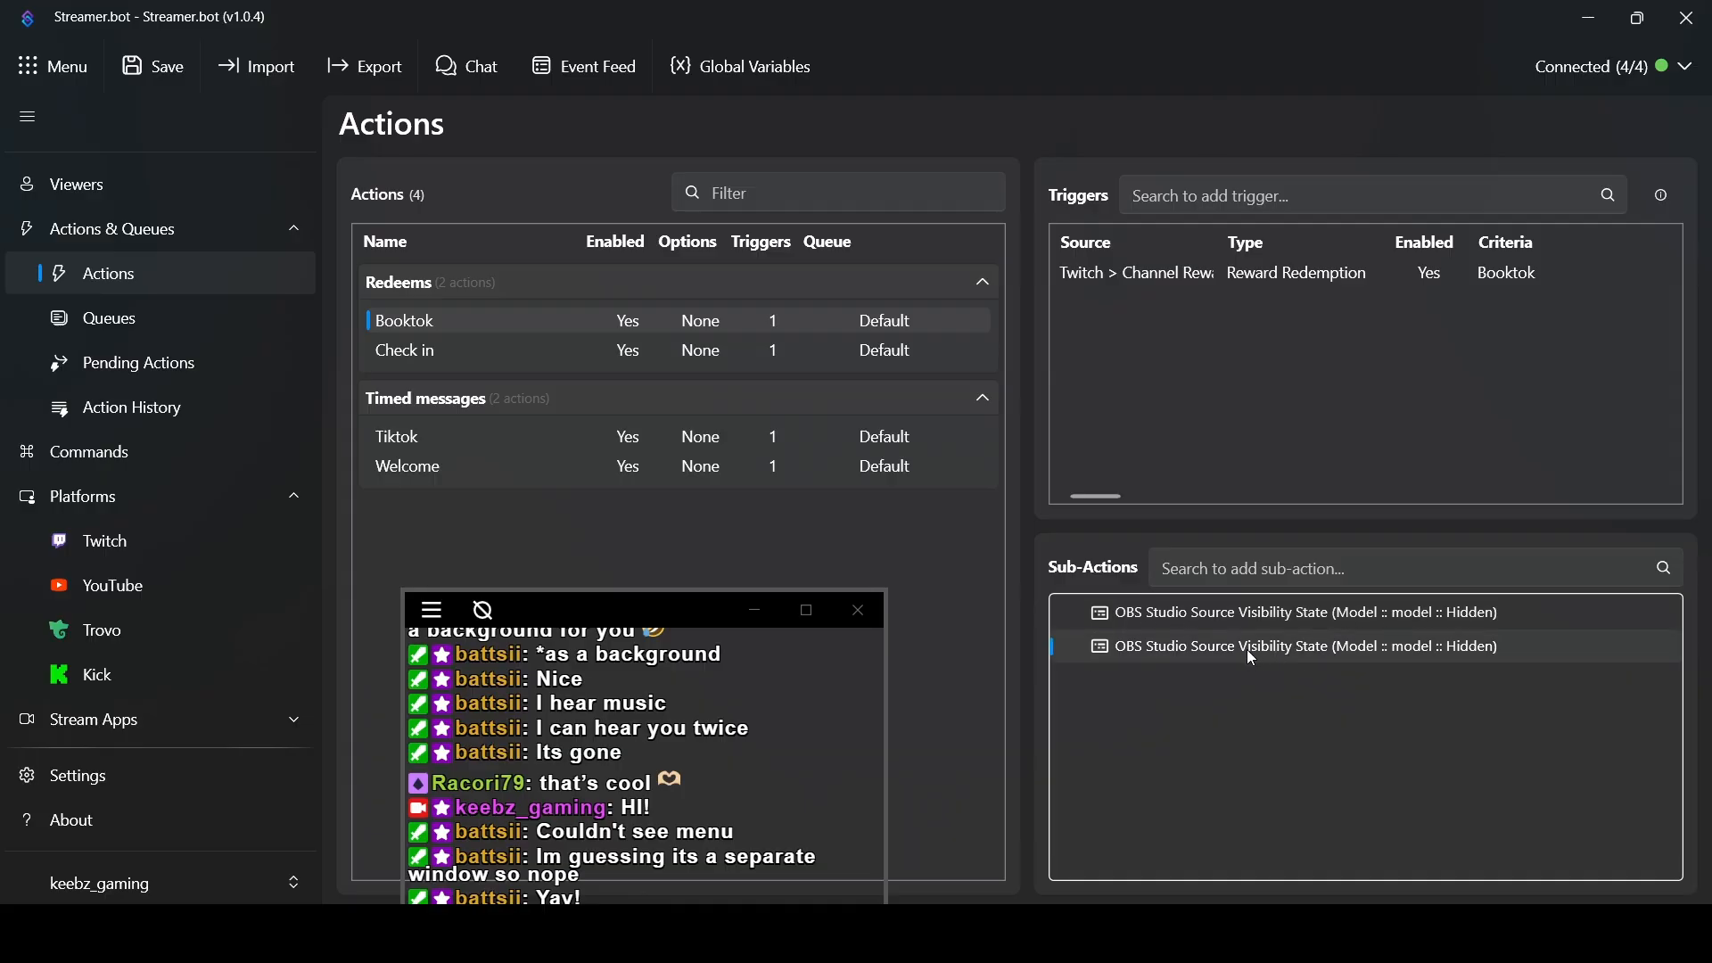
pyautogui.click(1202, 644)
pyautogui.doubleClick(1216, 649)
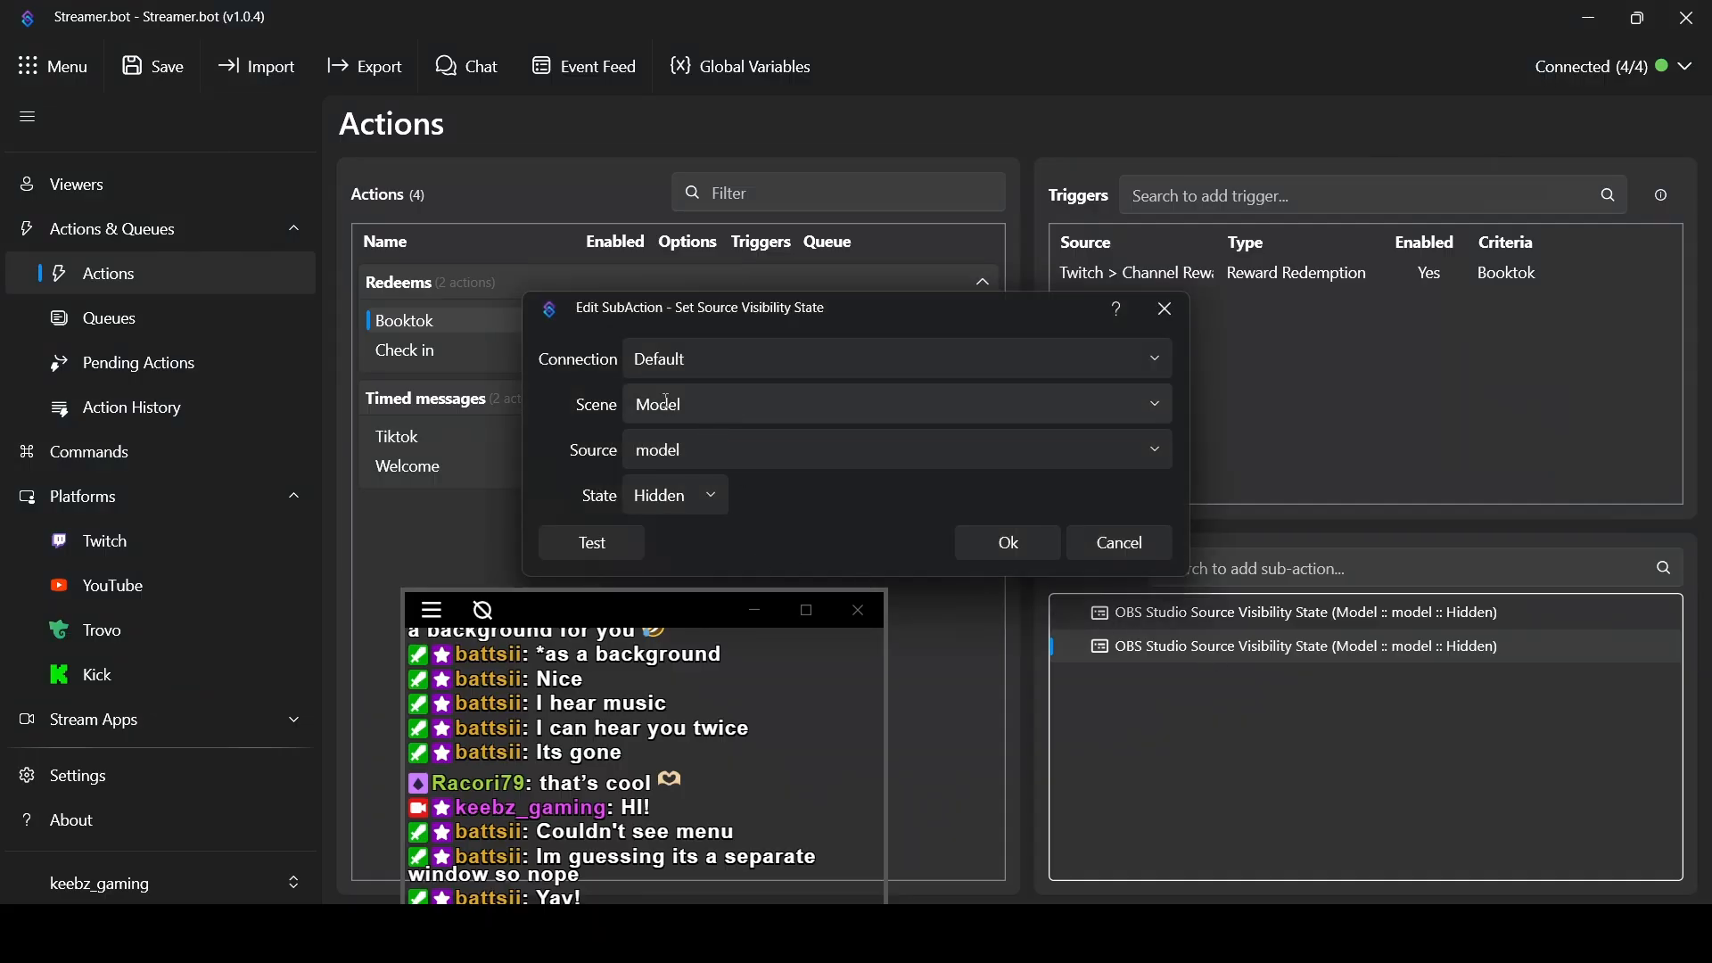
pyautogui.click(814, 453)
pyautogui.click(1155, 452)
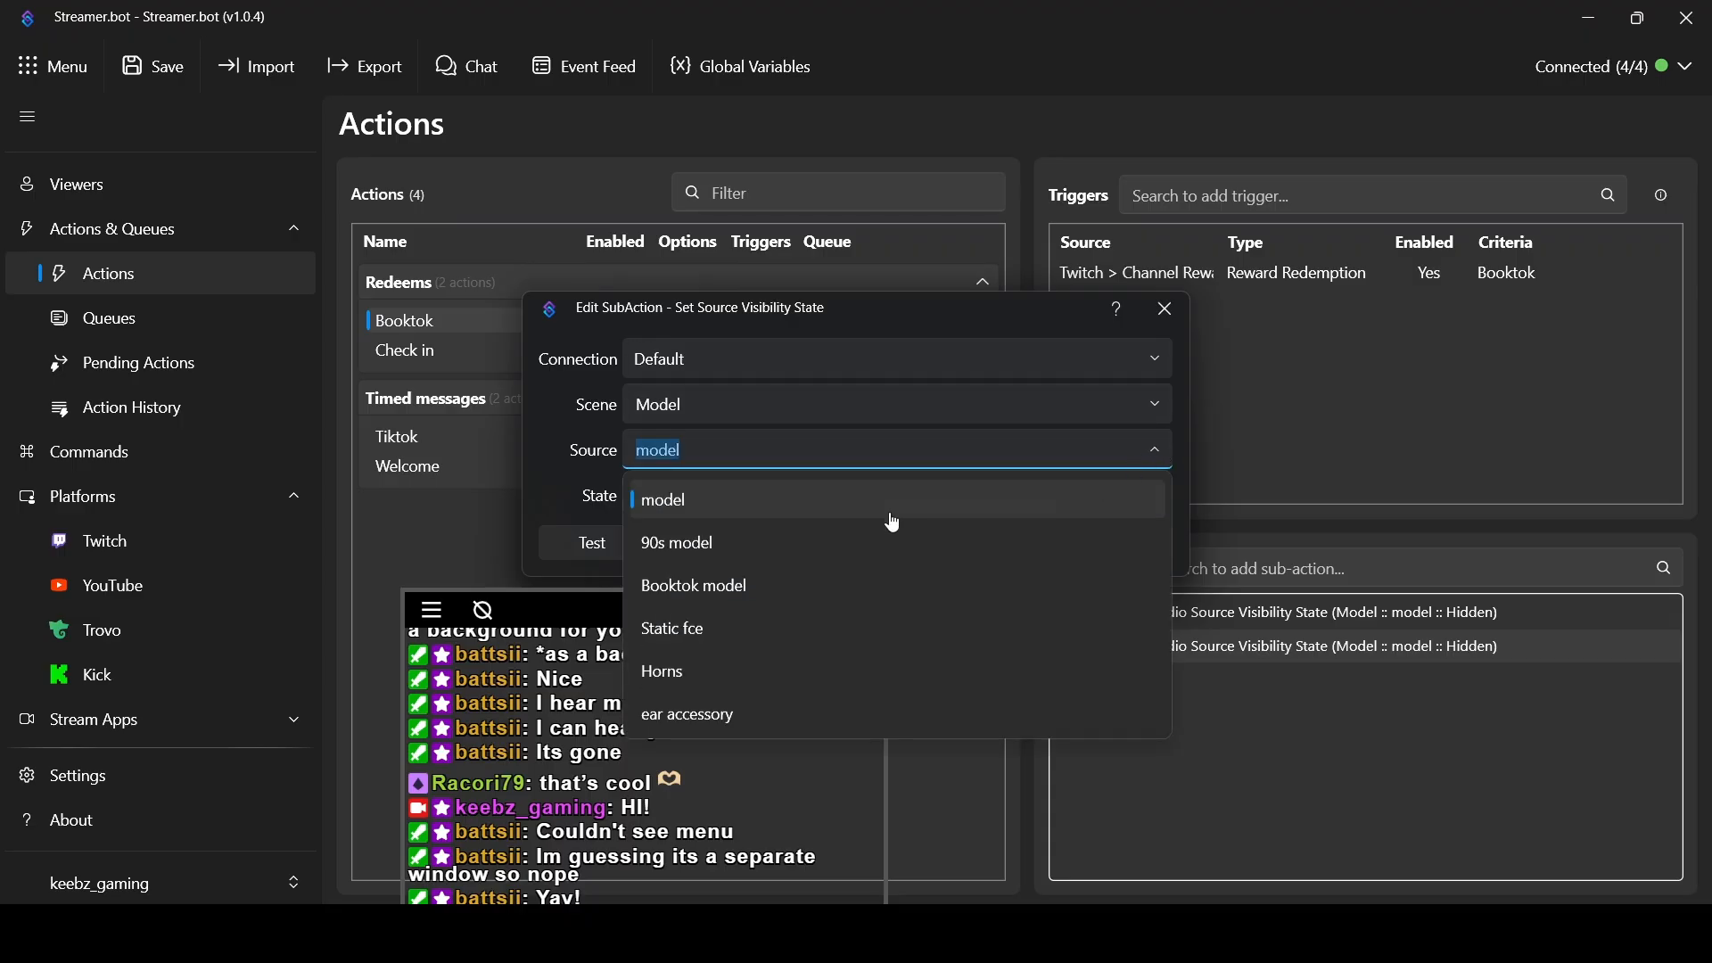
pyautogui.click(742, 588)
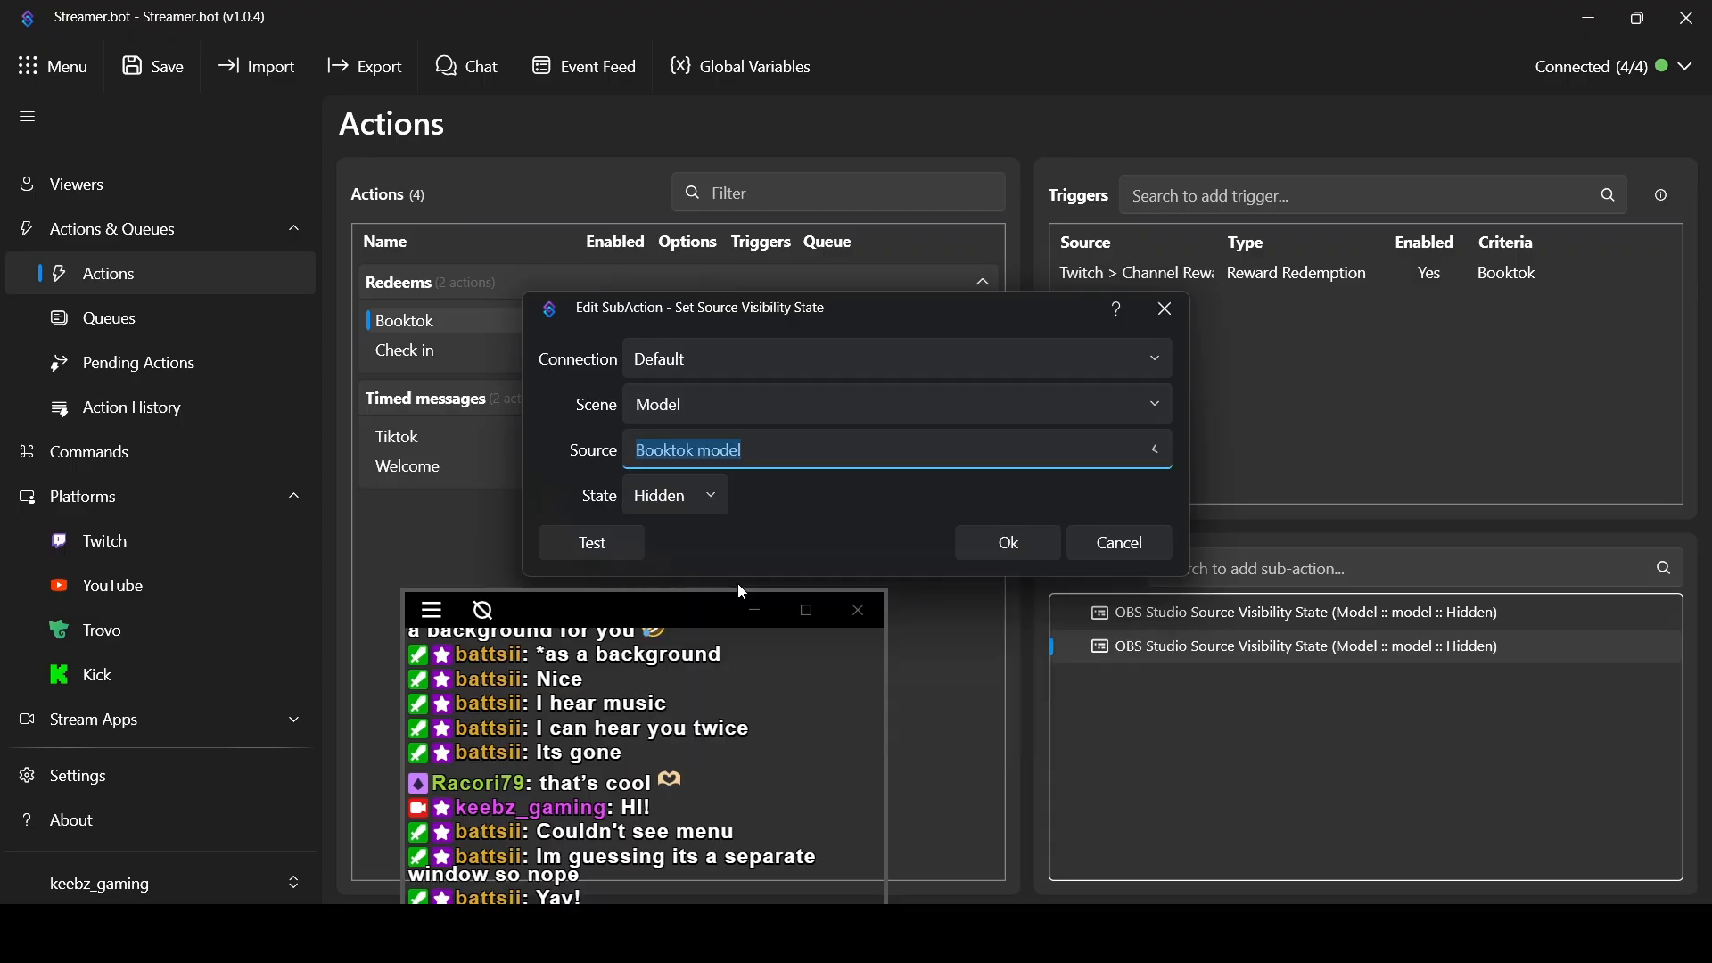
pyautogui.click(704, 501)
pyautogui.click(701, 546)
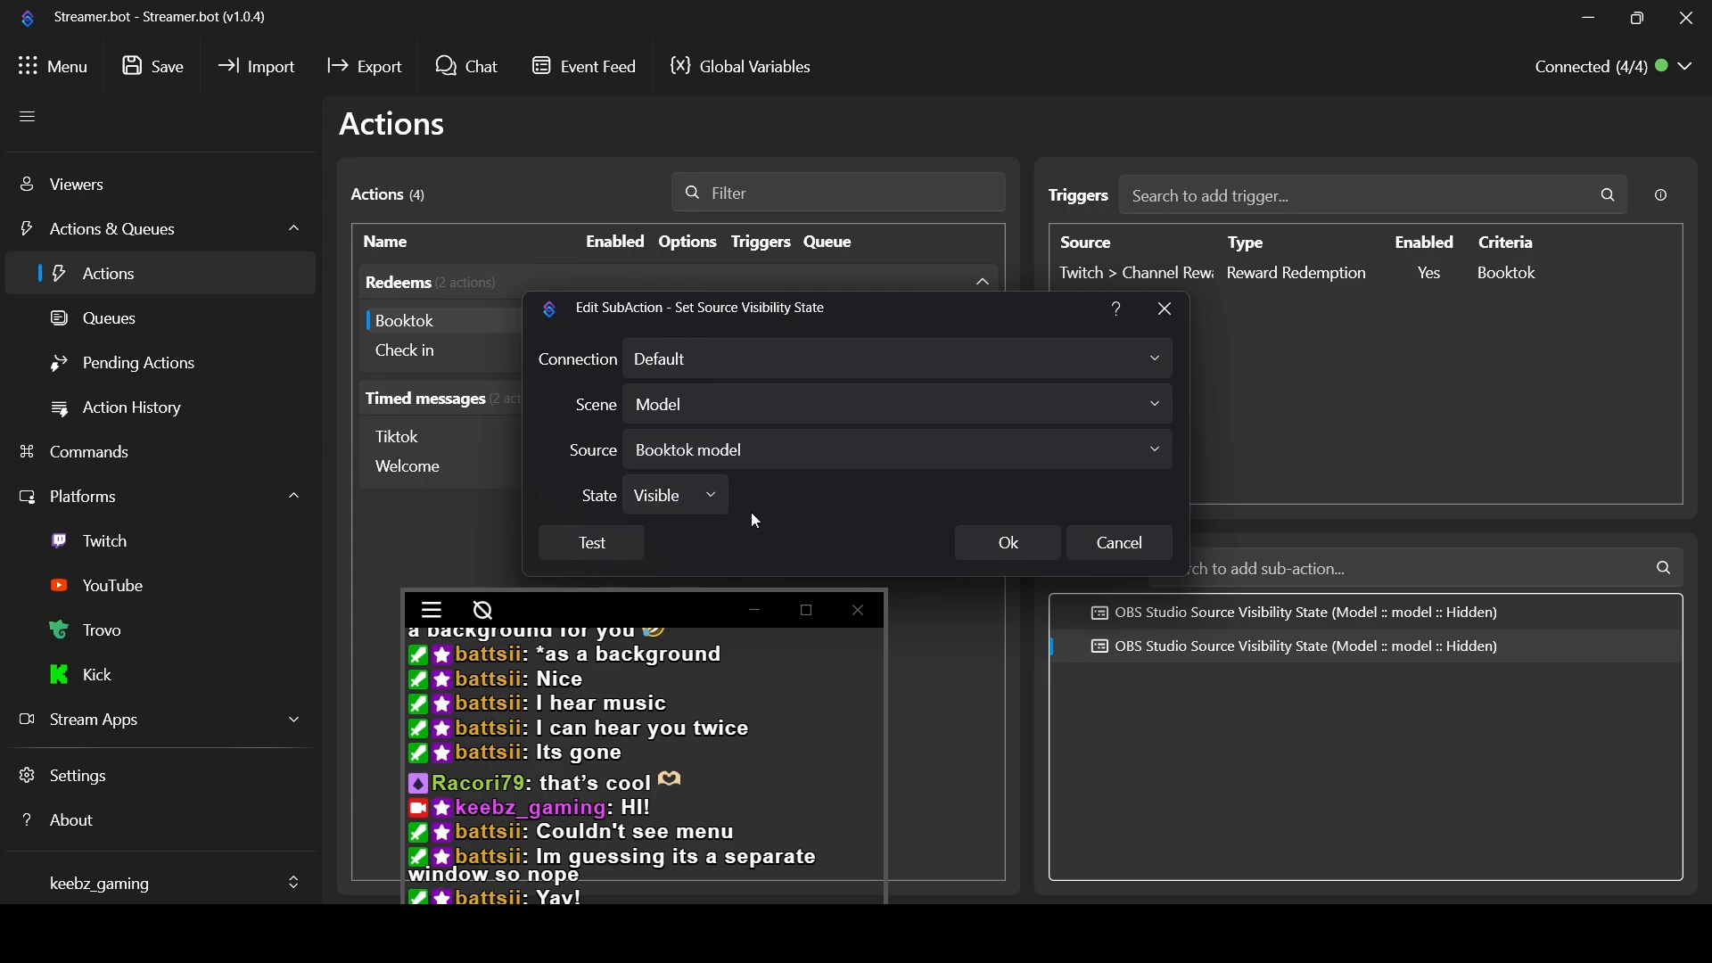
pyautogui.click(1012, 546)
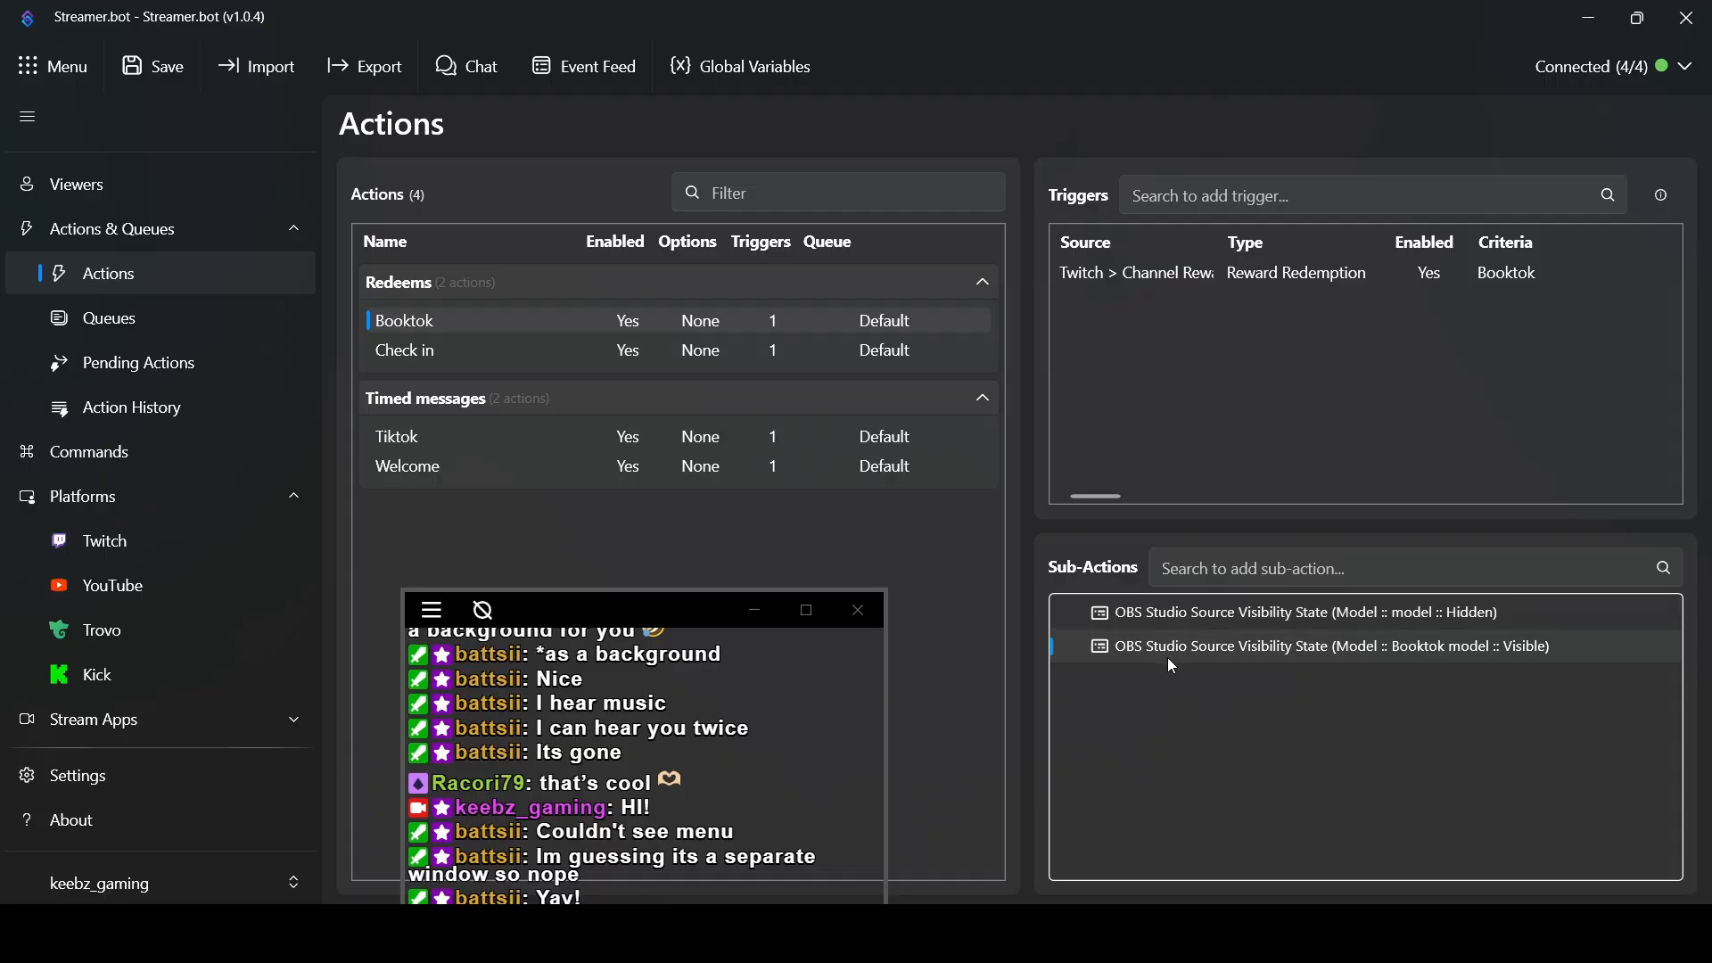
# Duplicate both the Booktok model Visible sub-action and the model Hidden sub-action in the Booktok action
pyautogui.rightClick(1167, 652)
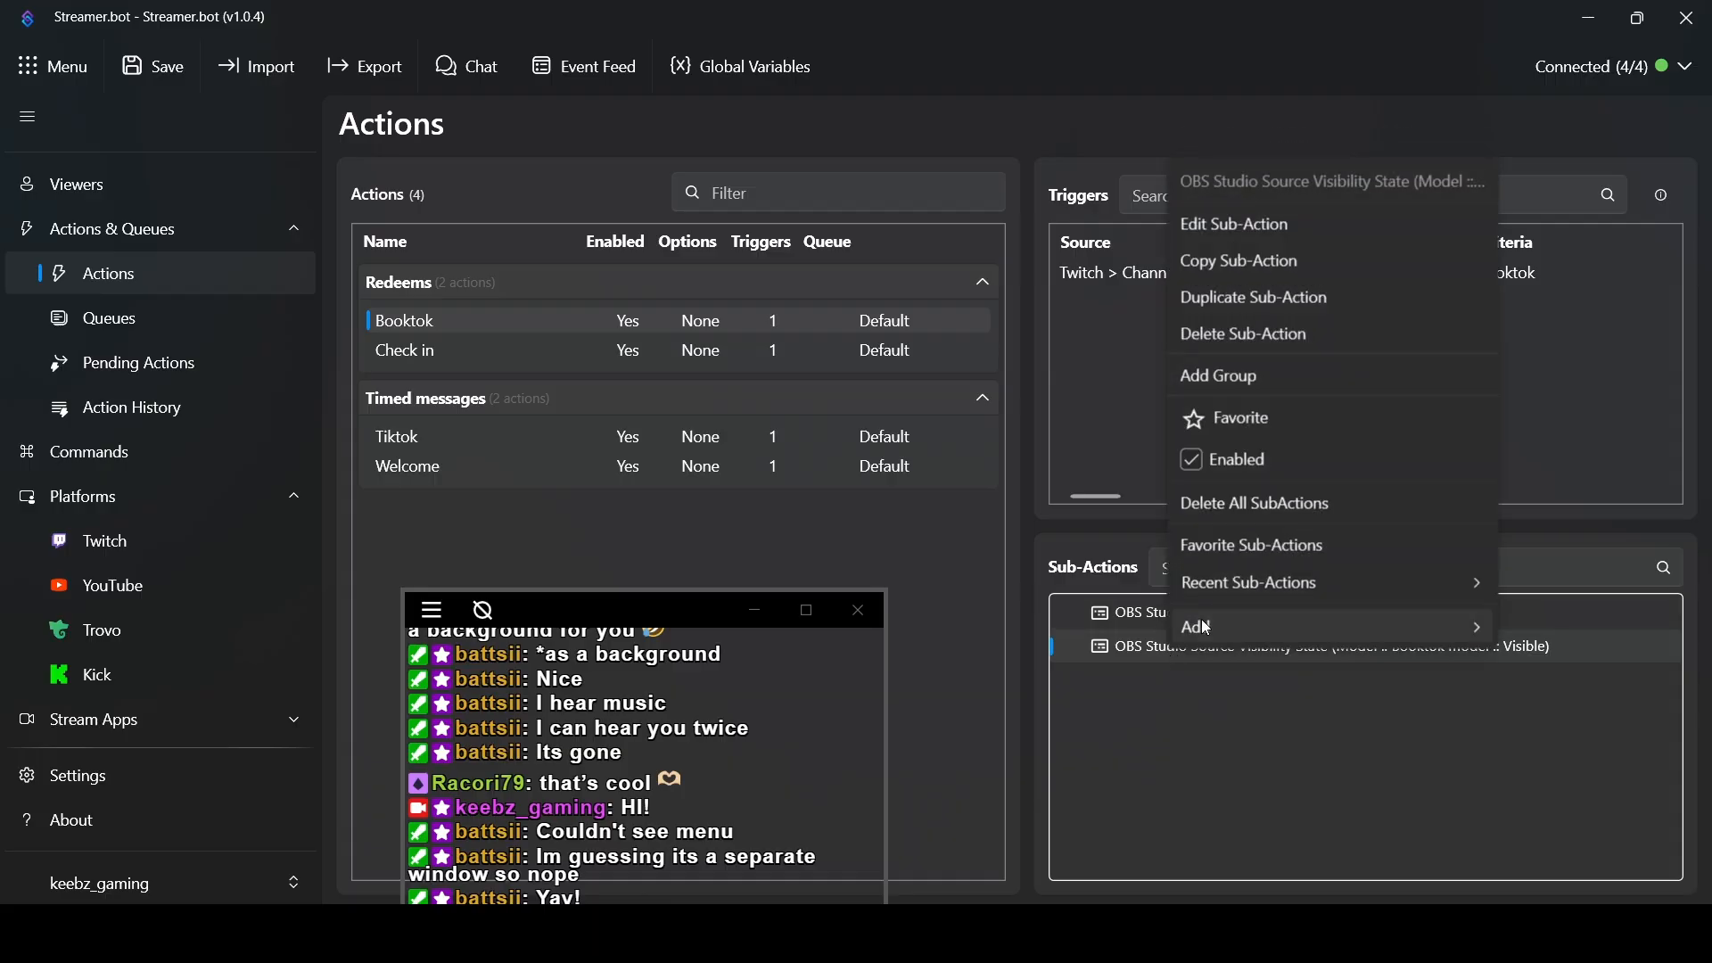
pyautogui.click(1231, 302)
pyautogui.rightClick(1156, 615)
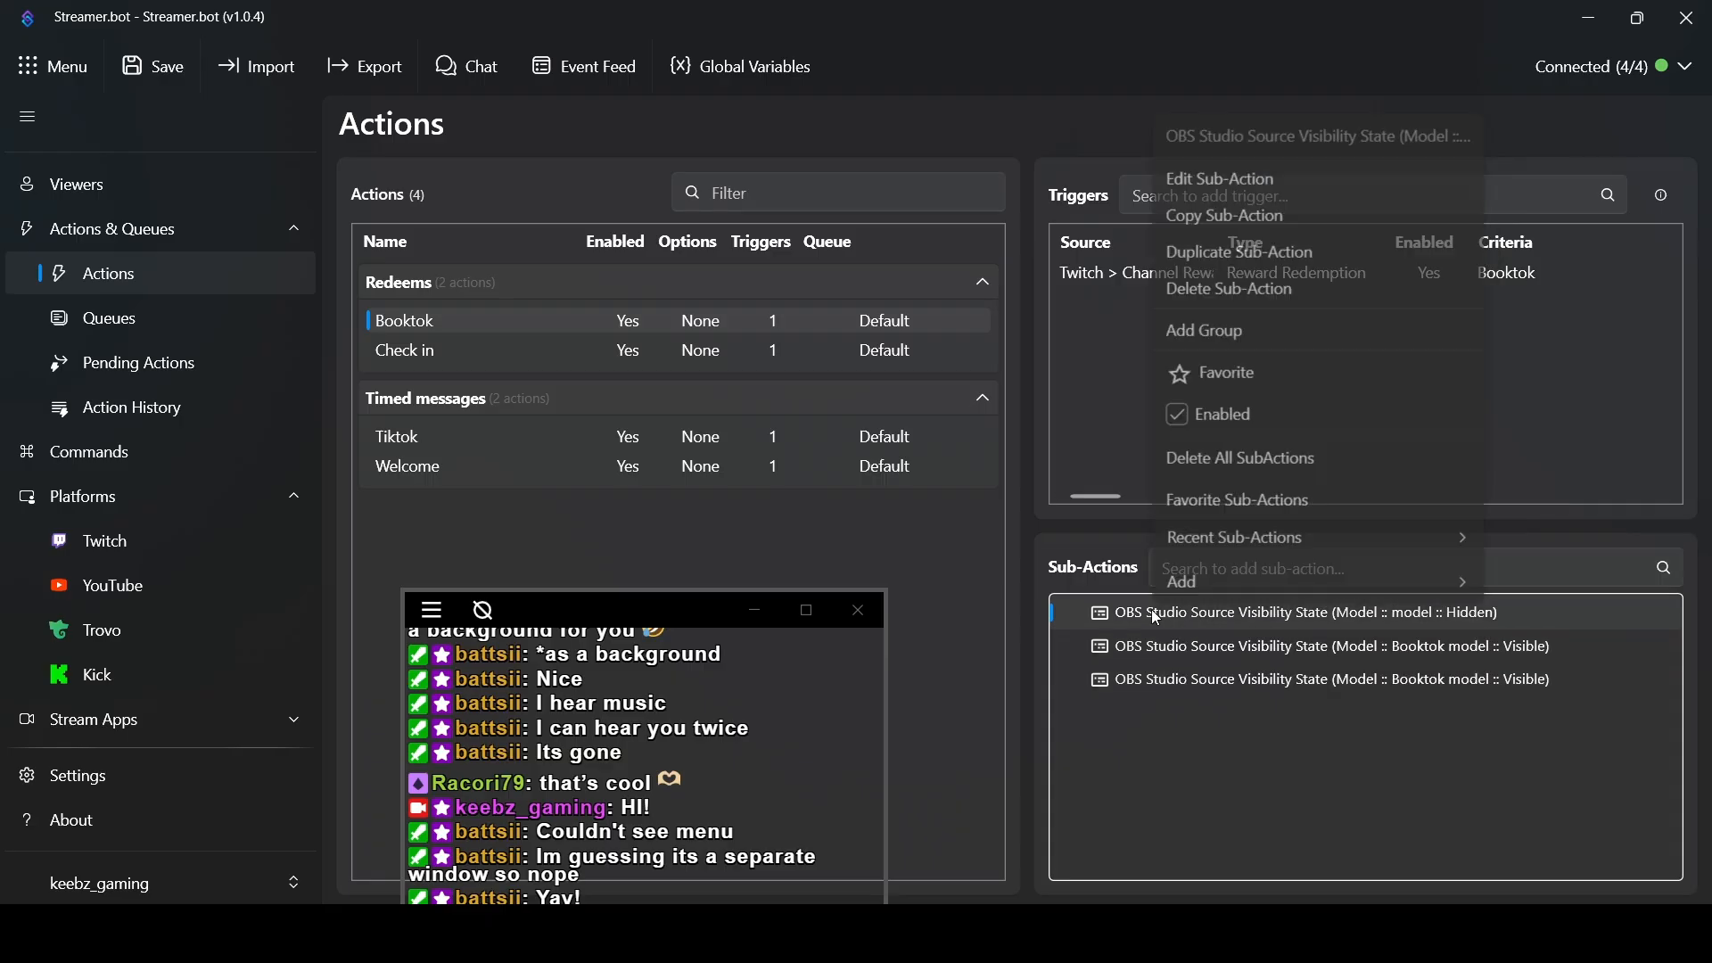
pyautogui.click(1247, 257)
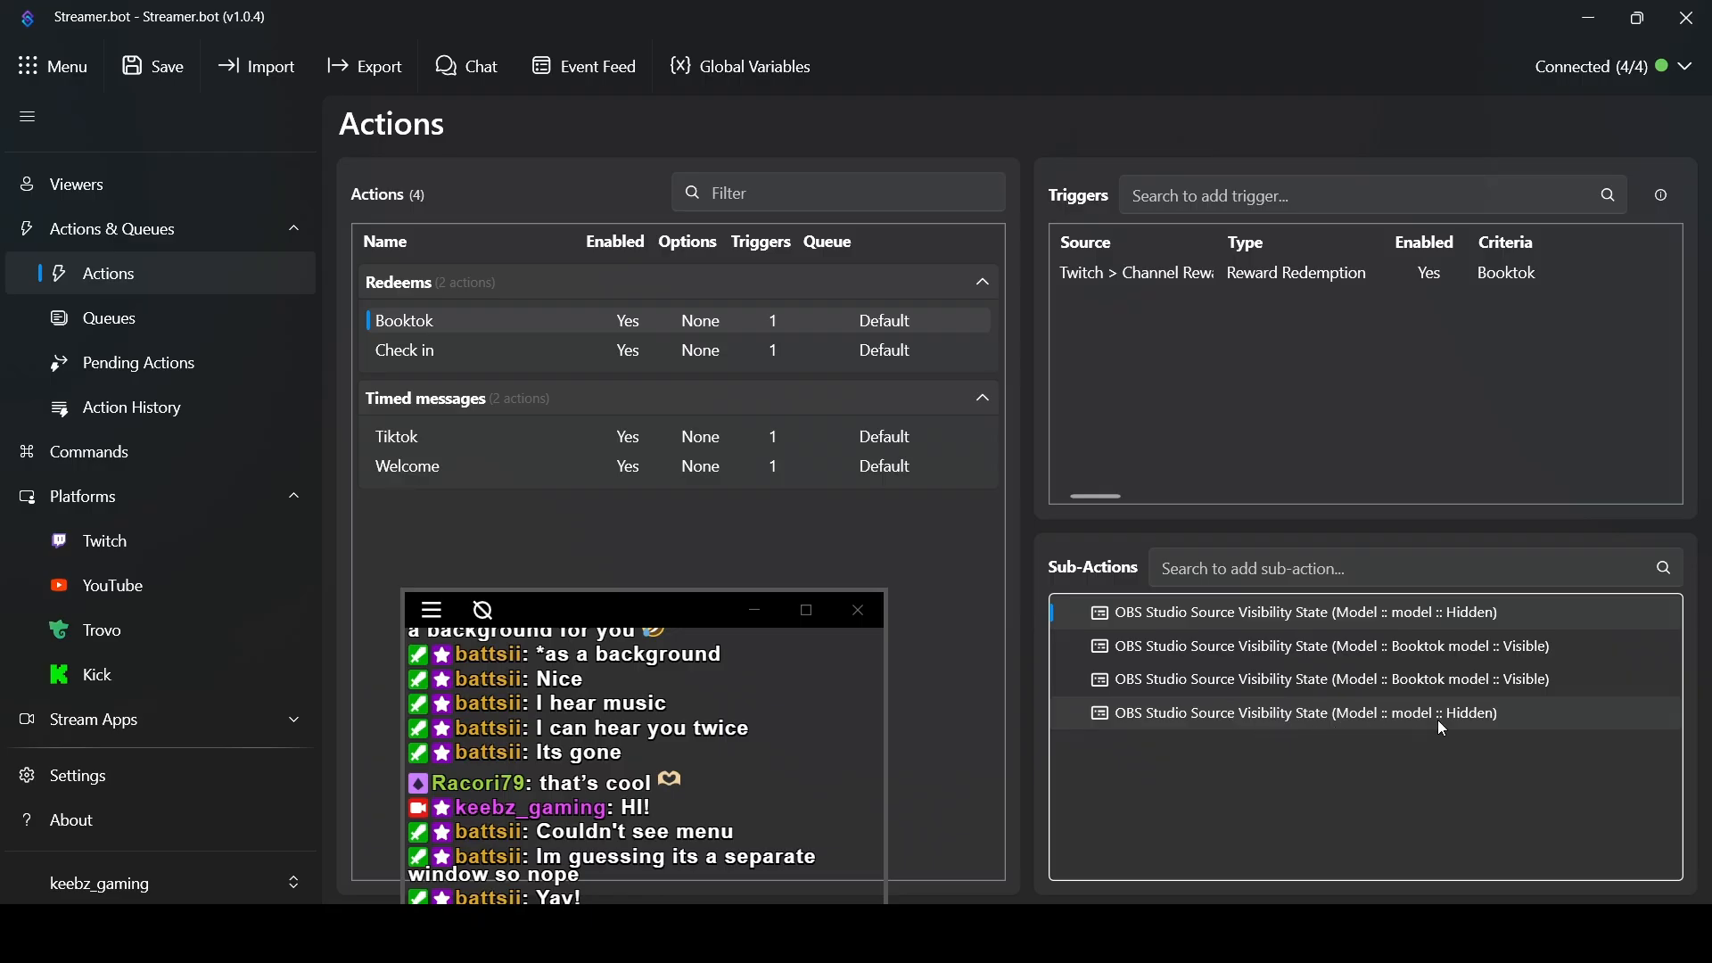
# Set the duplicated Booktok model visibility sub-action's state to Hidden and save it
pyautogui.doubleClick(1302, 681)
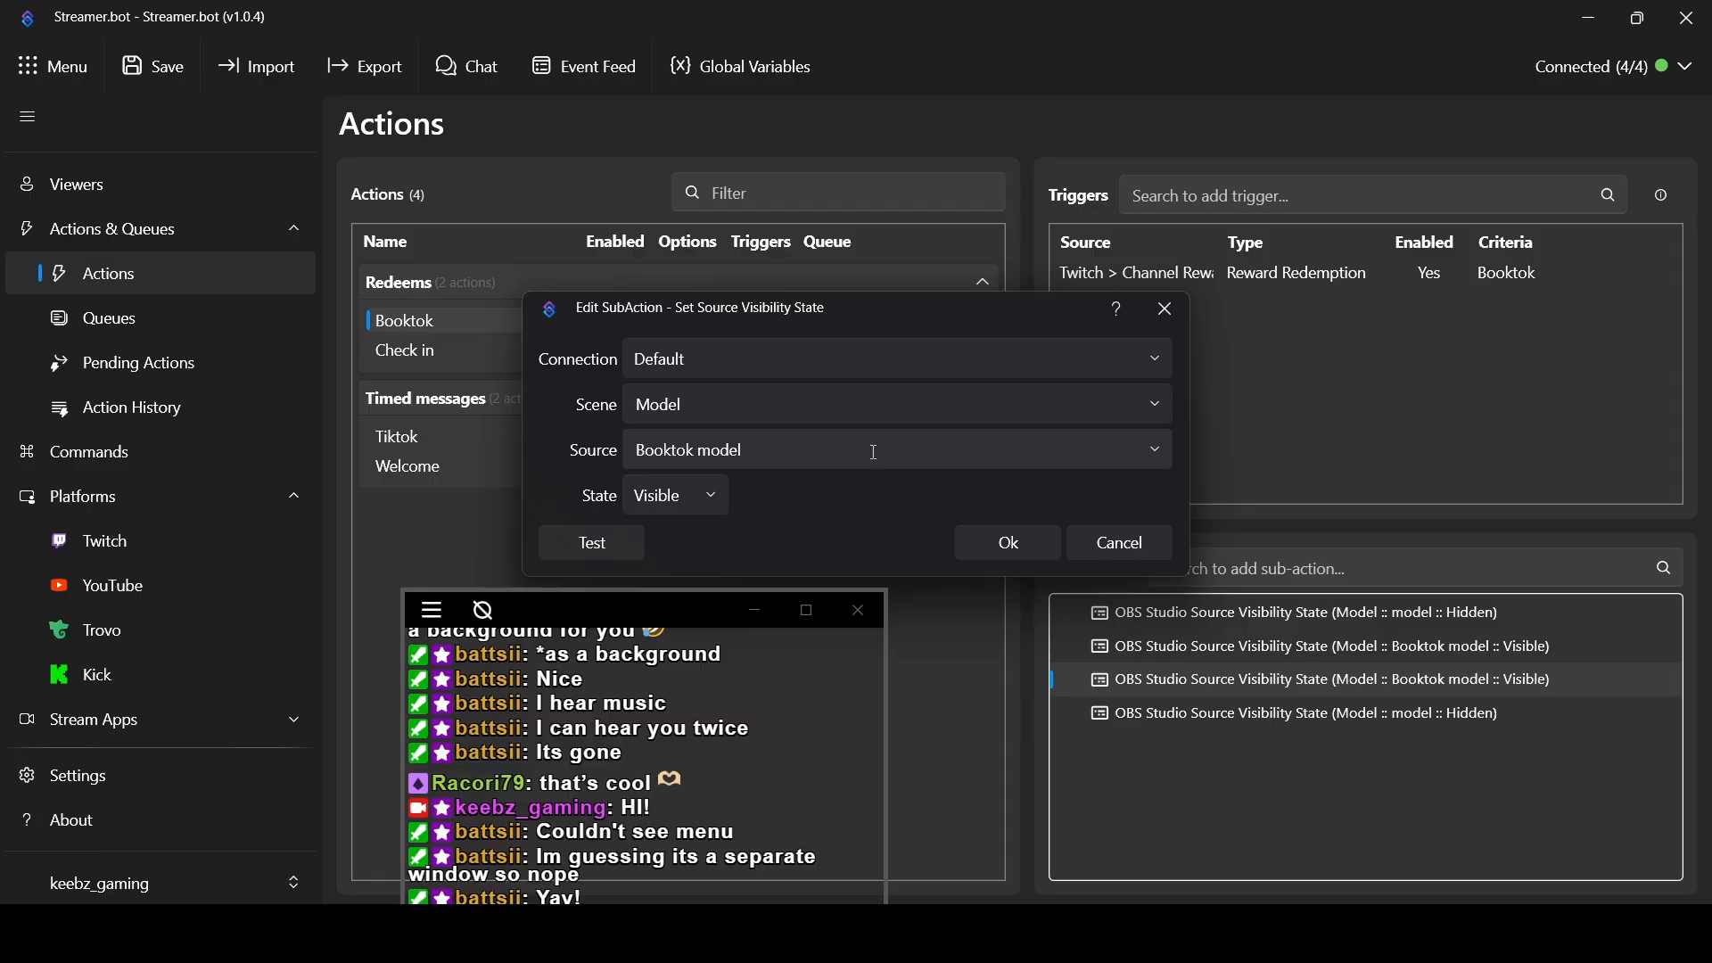
pyautogui.click(707, 503)
pyautogui.click(684, 587)
pyautogui.click(996, 546)
# Change the state of the duplicated model source visibility sub-action to Visible and save it
pyautogui.doubleClick(1237, 715)
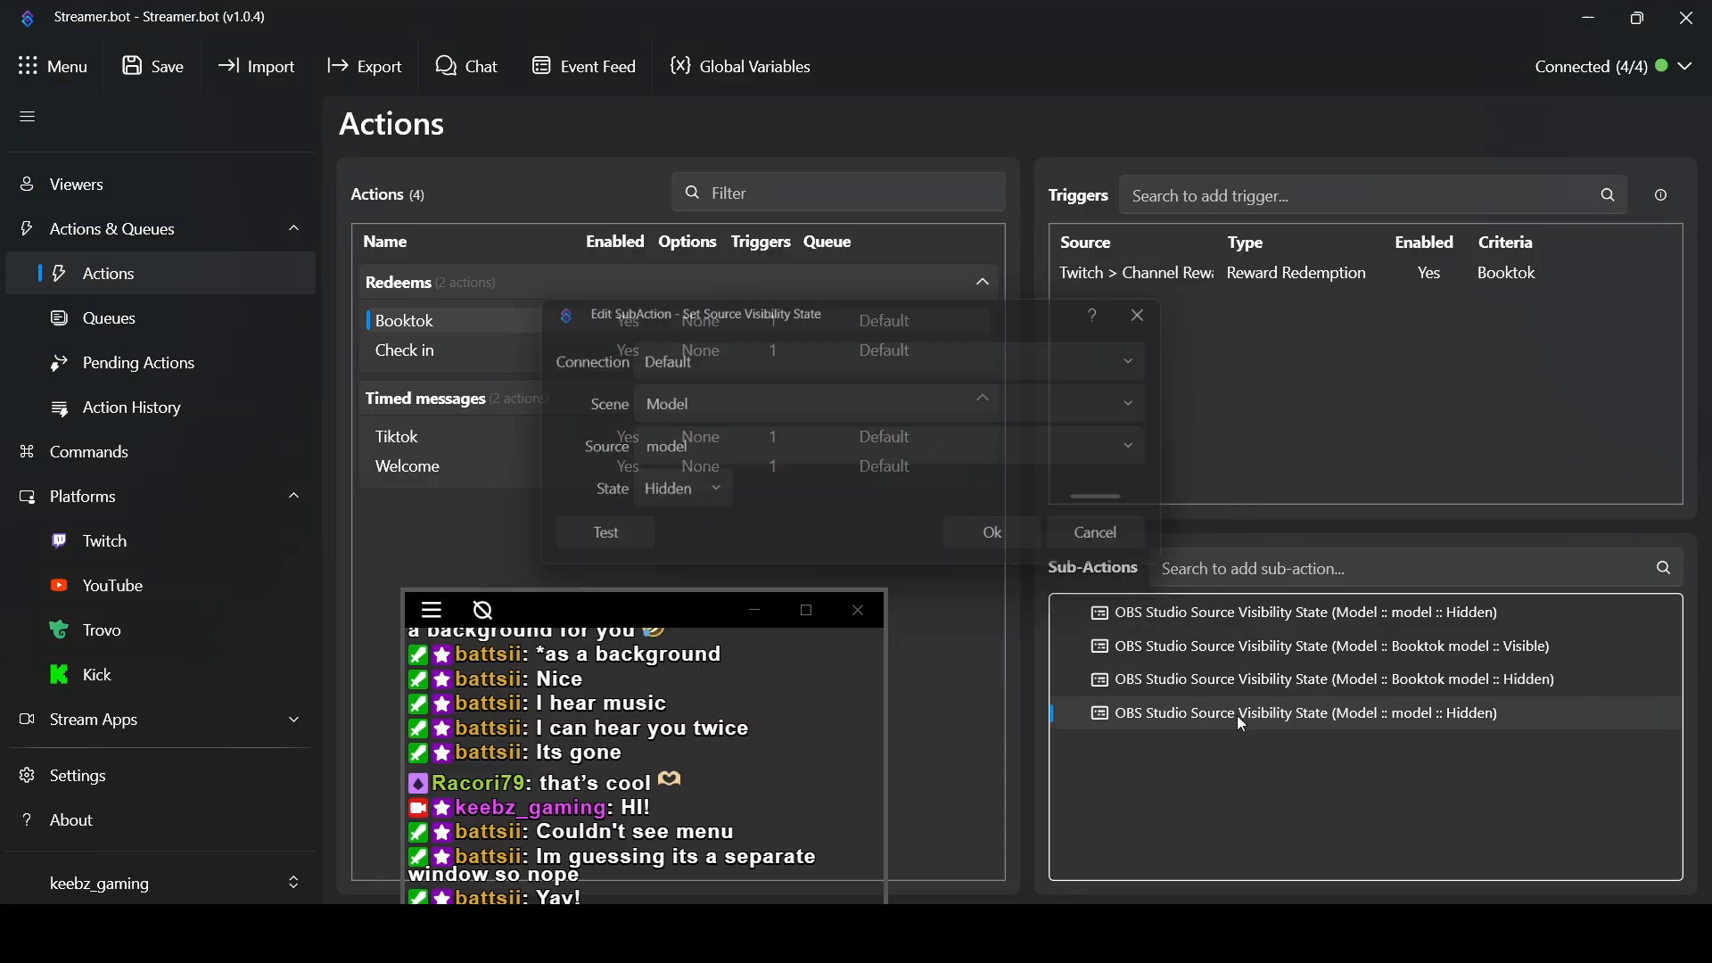
pyautogui.click(711, 507)
pyautogui.click(705, 548)
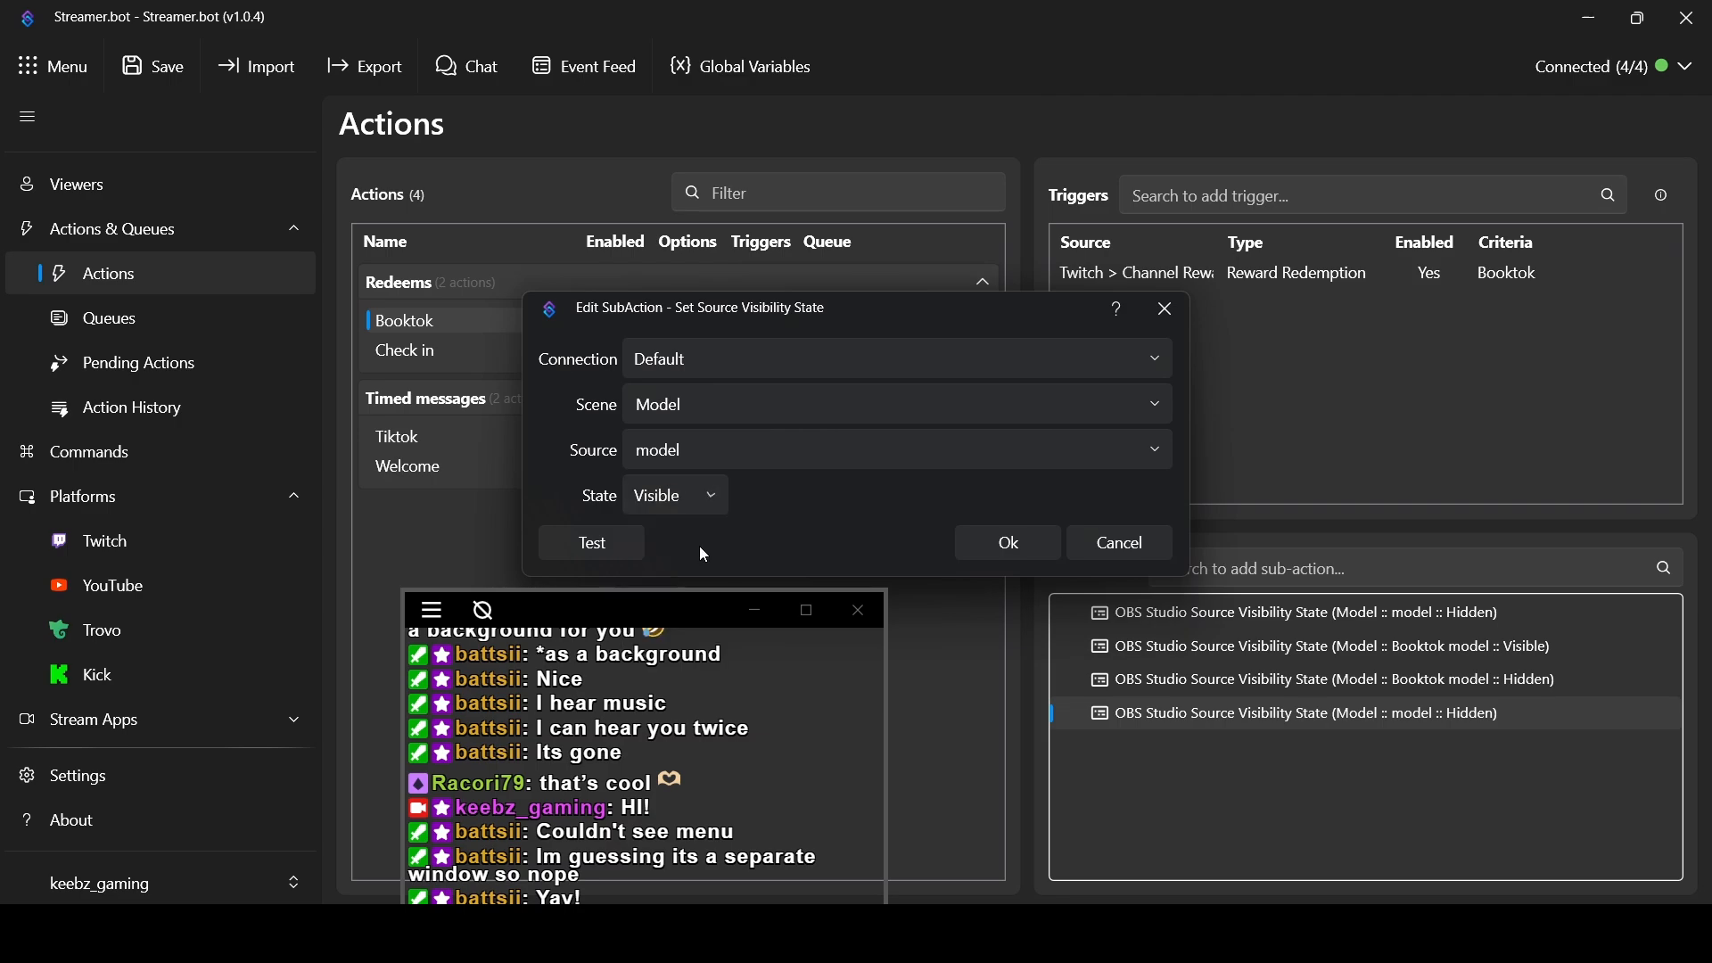
pyautogui.click(1016, 546)
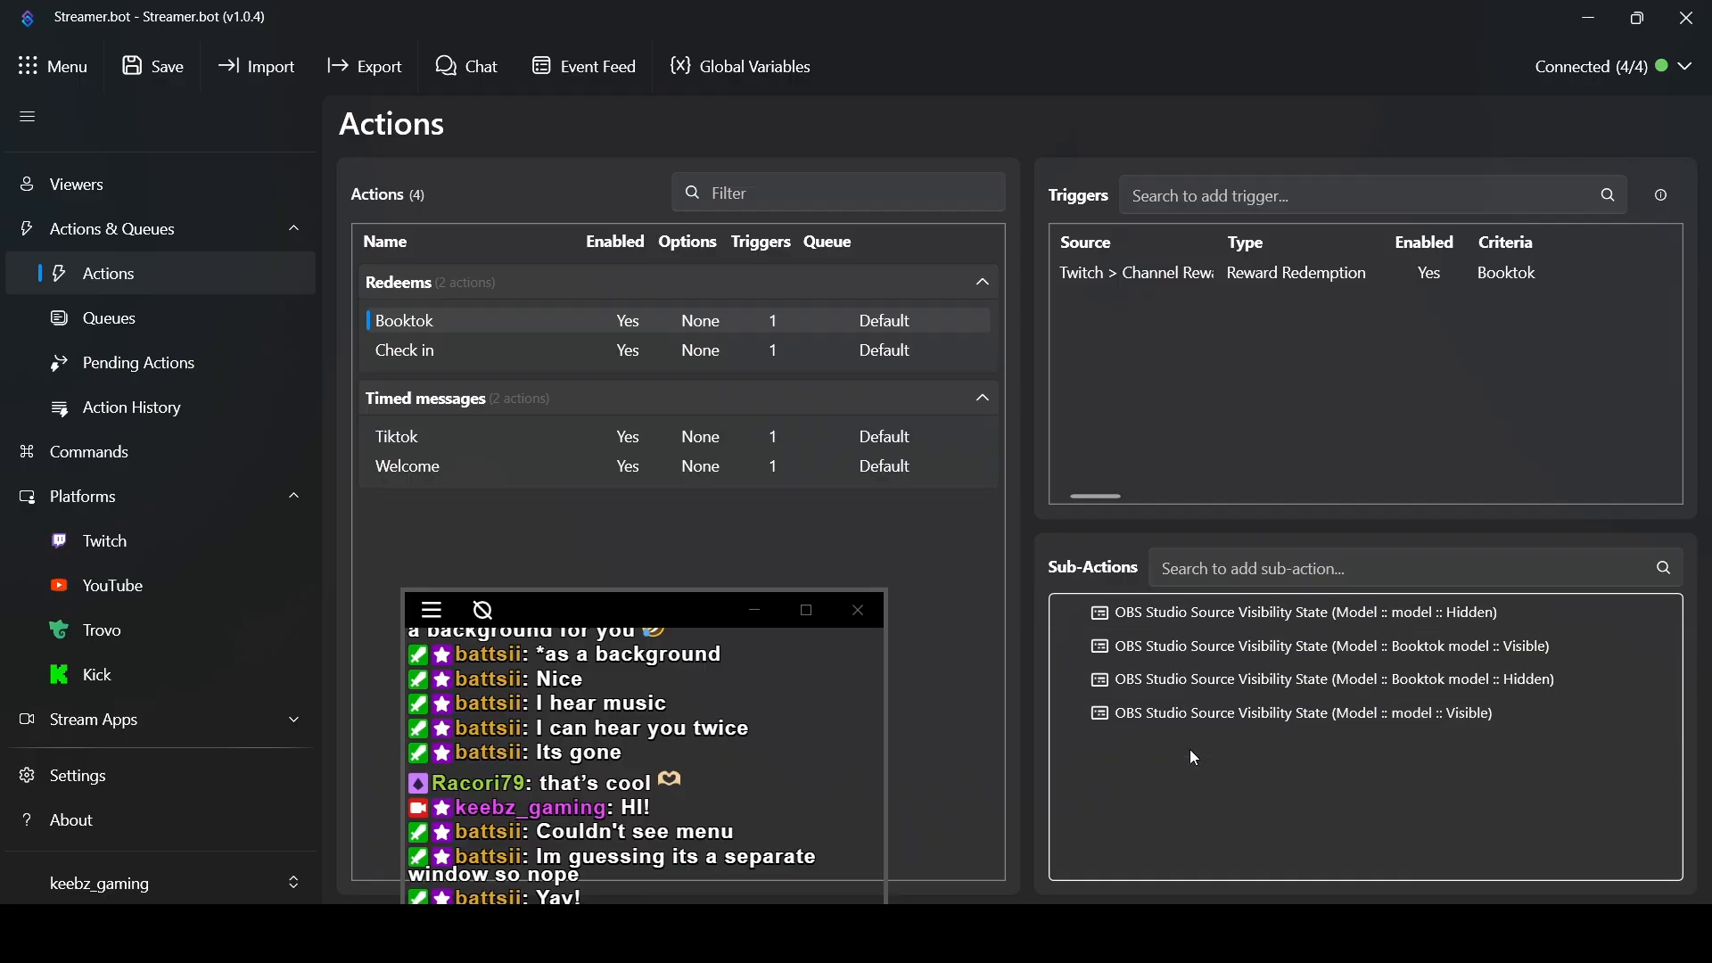
# Add a Core Delay sub-action of 60000 ms and place it between the Booktok model Visible and Booktok model Hidden sub-actions
pyautogui.rightClick(1148, 793)
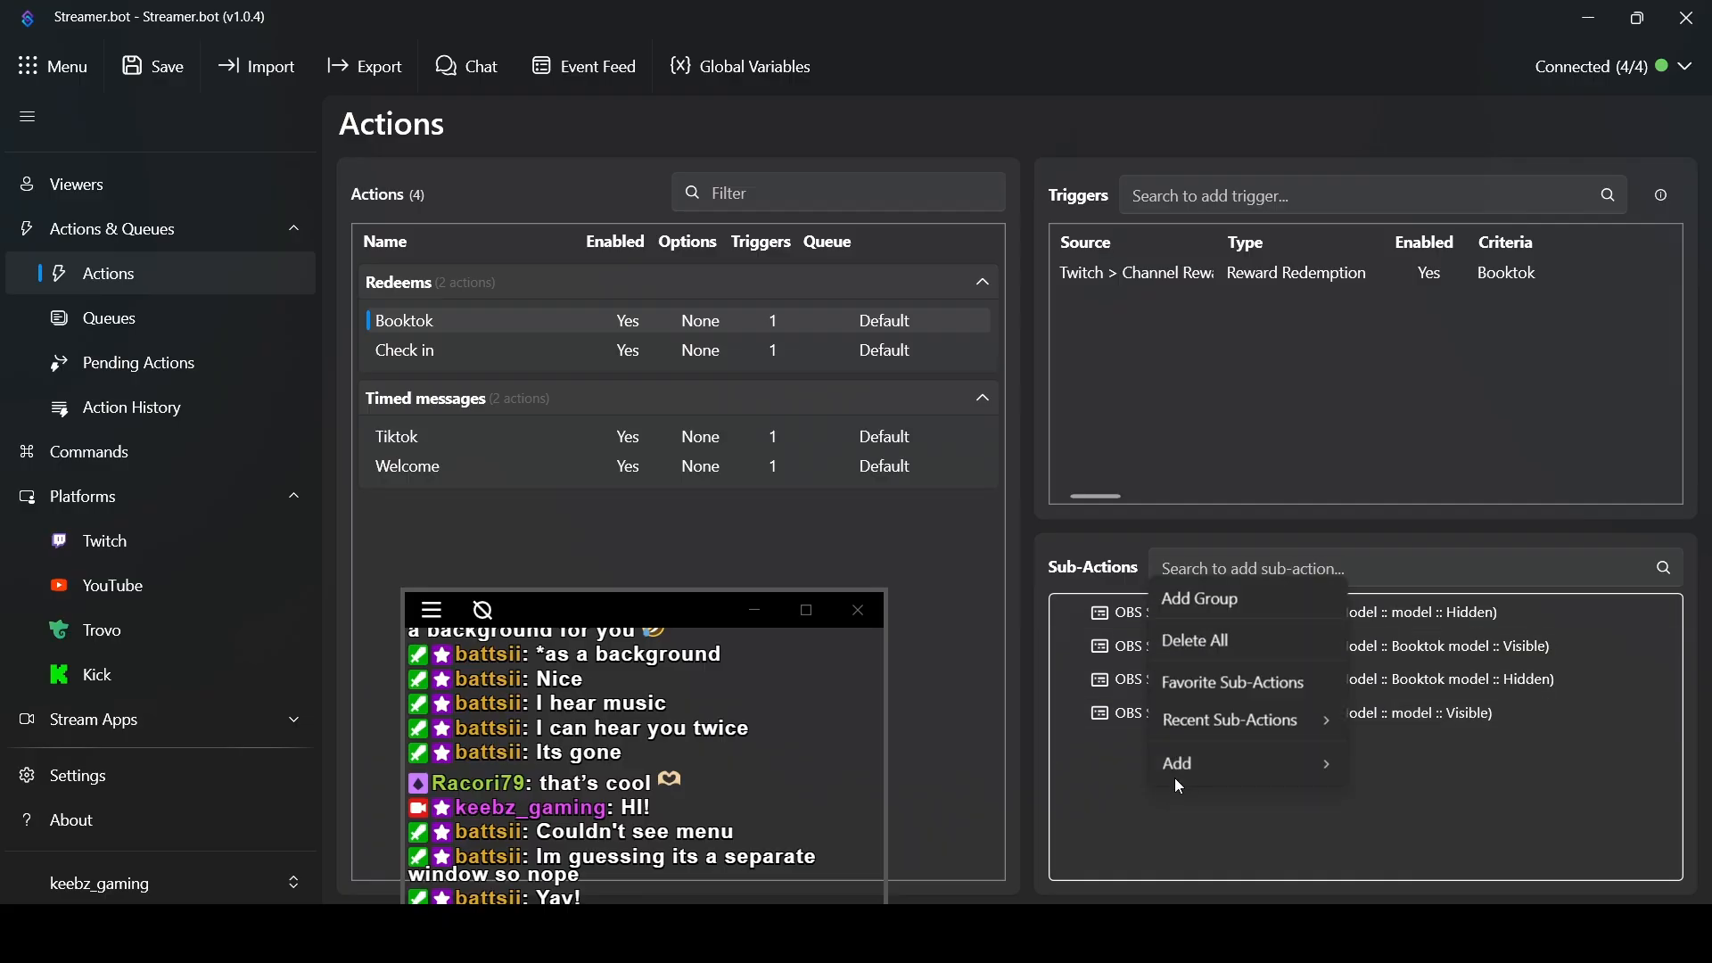
pyautogui.moveTo(1231, 760)
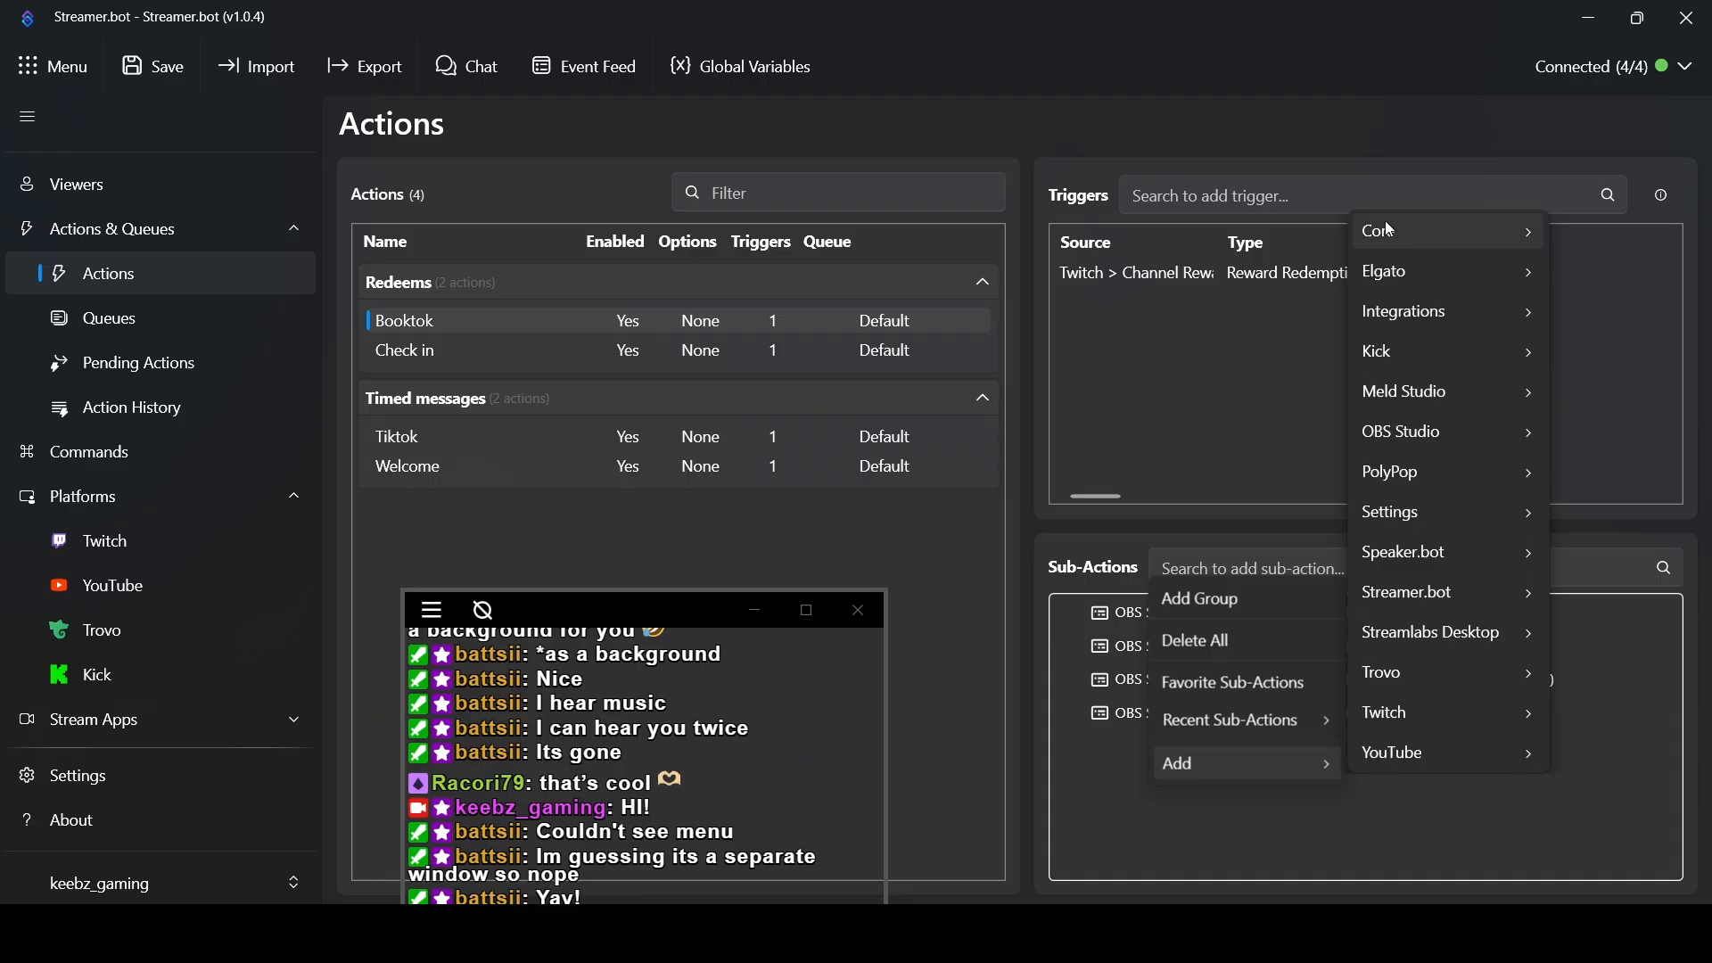
pyautogui.moveTo(1388, 228)
pyautogui.click(1233, 89)
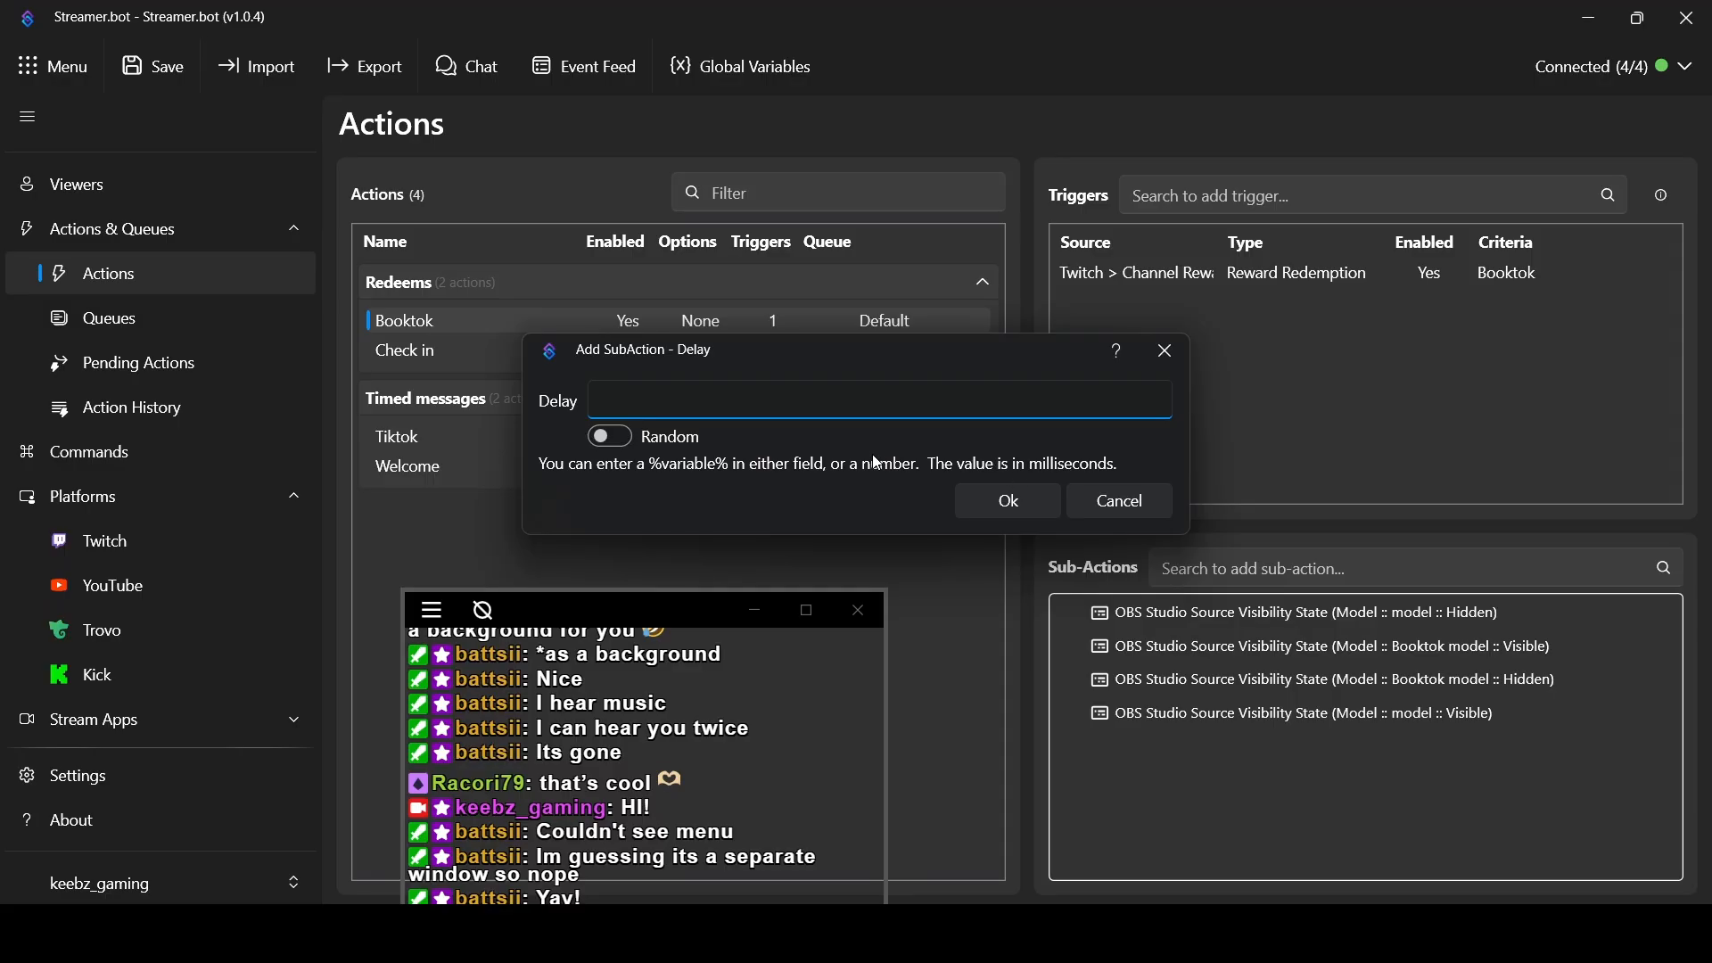
pyautogui.write('6000')
pyautogui.press('XF86Calculator')
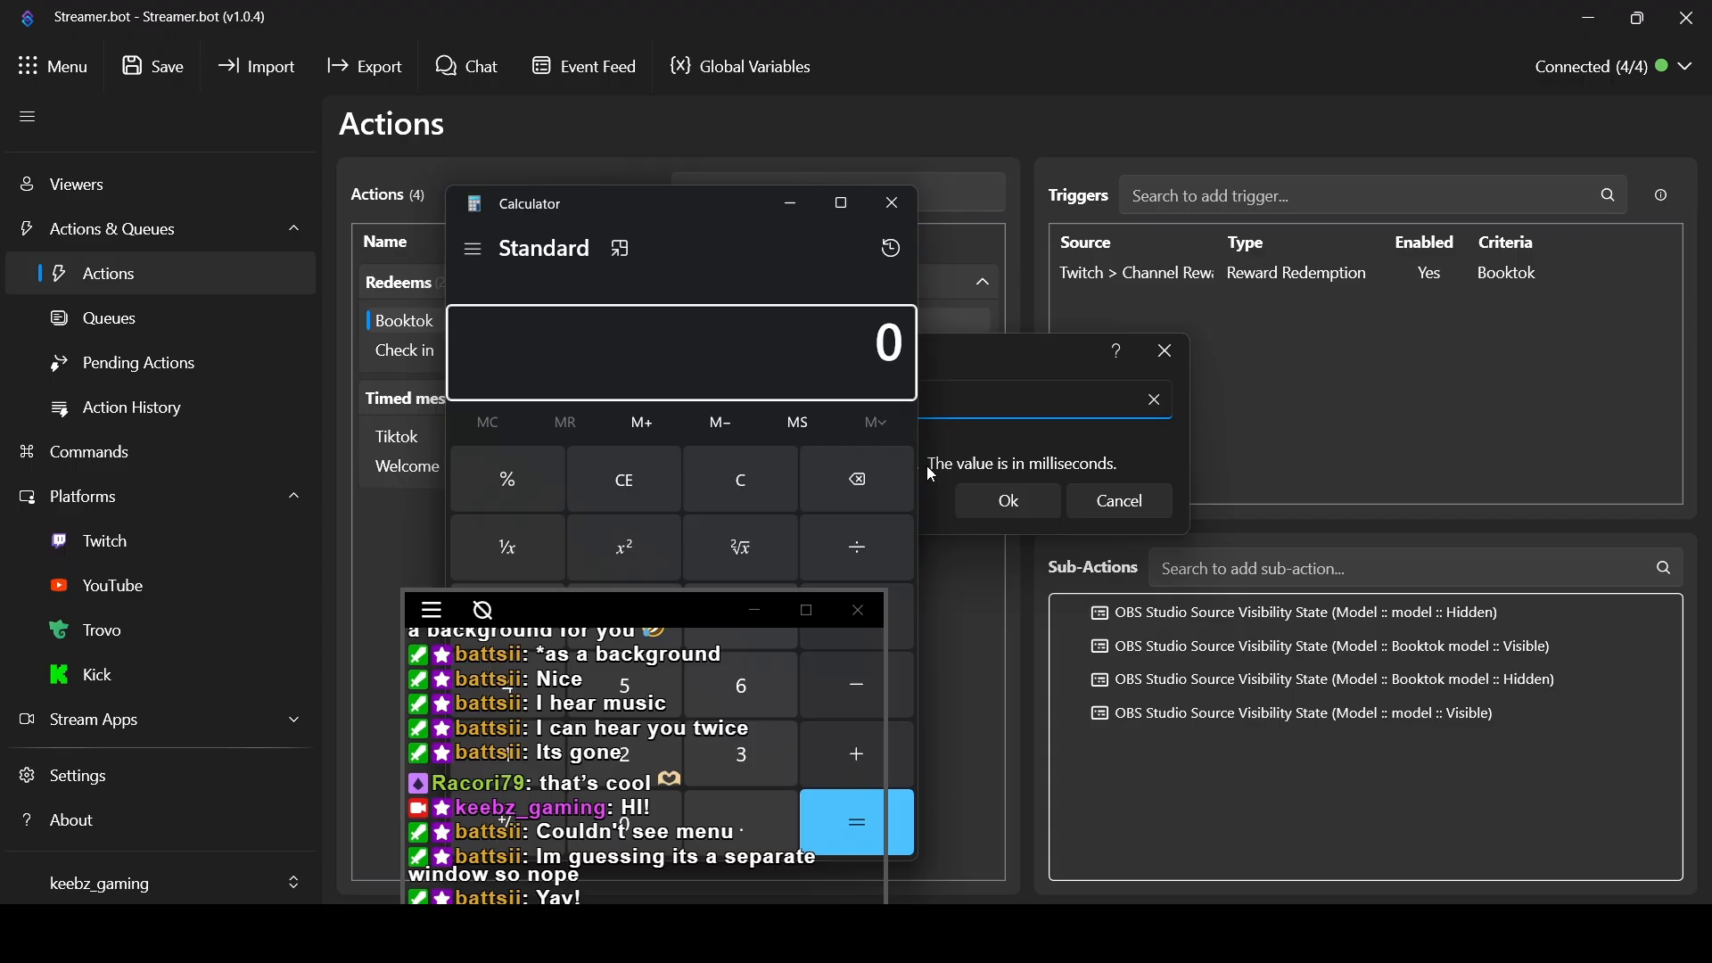
pyautogui.click(894, 206)
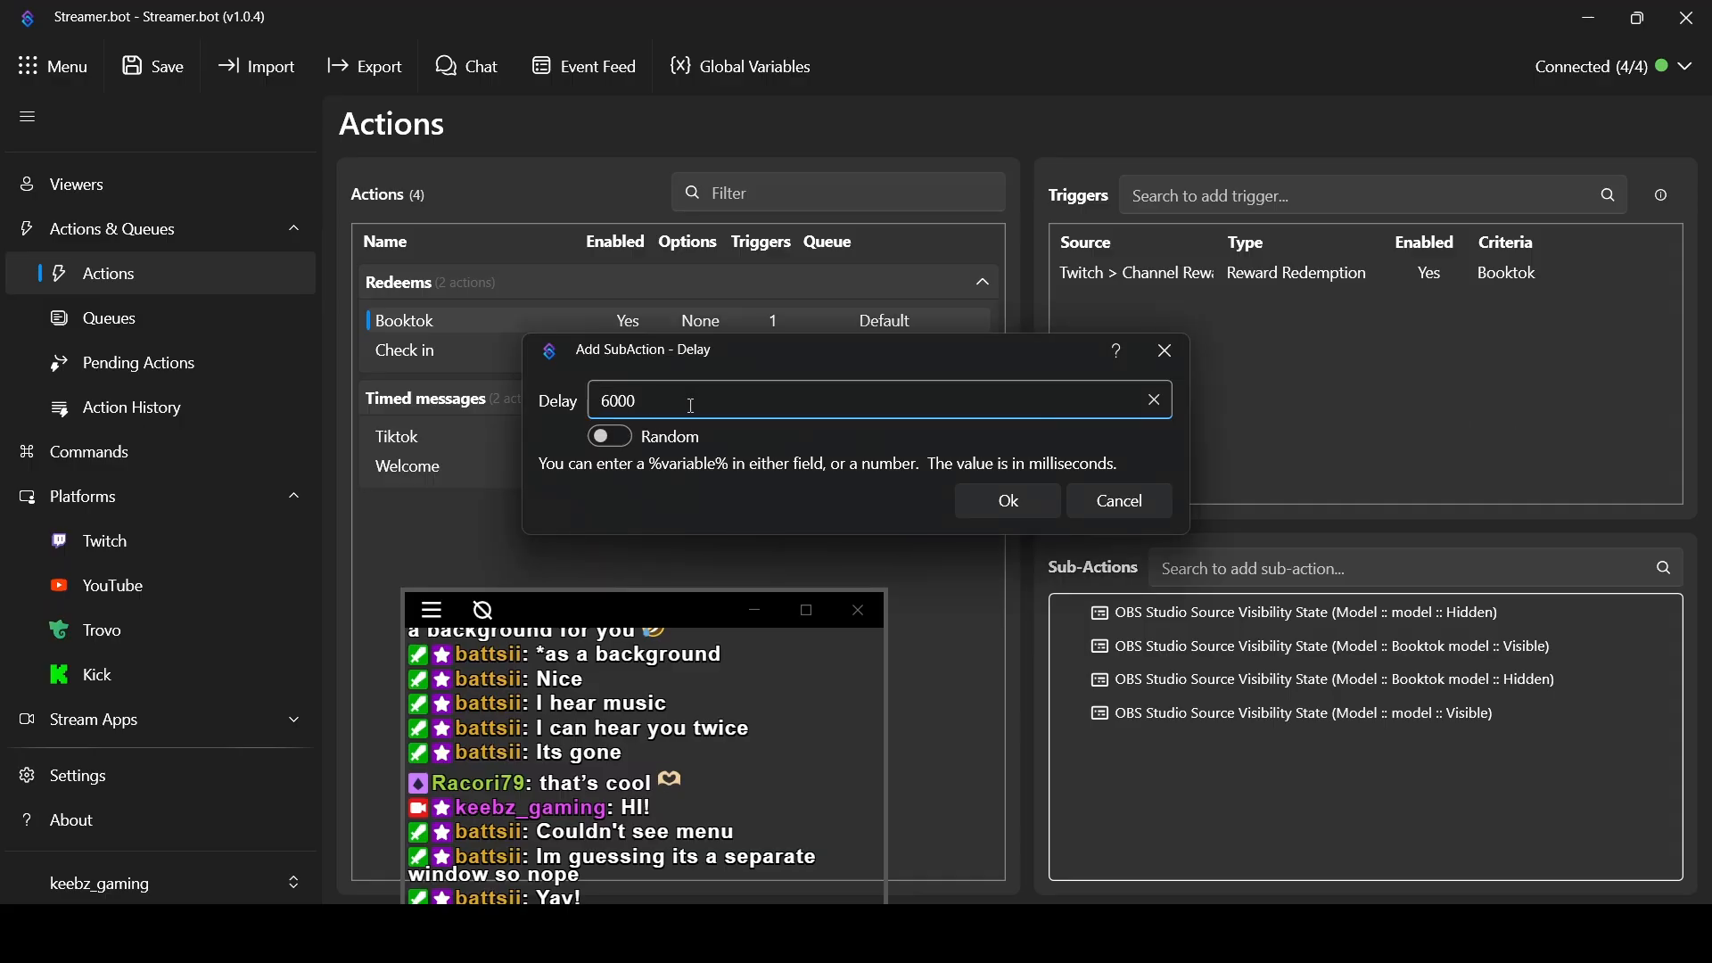
pyautogui.write('0')
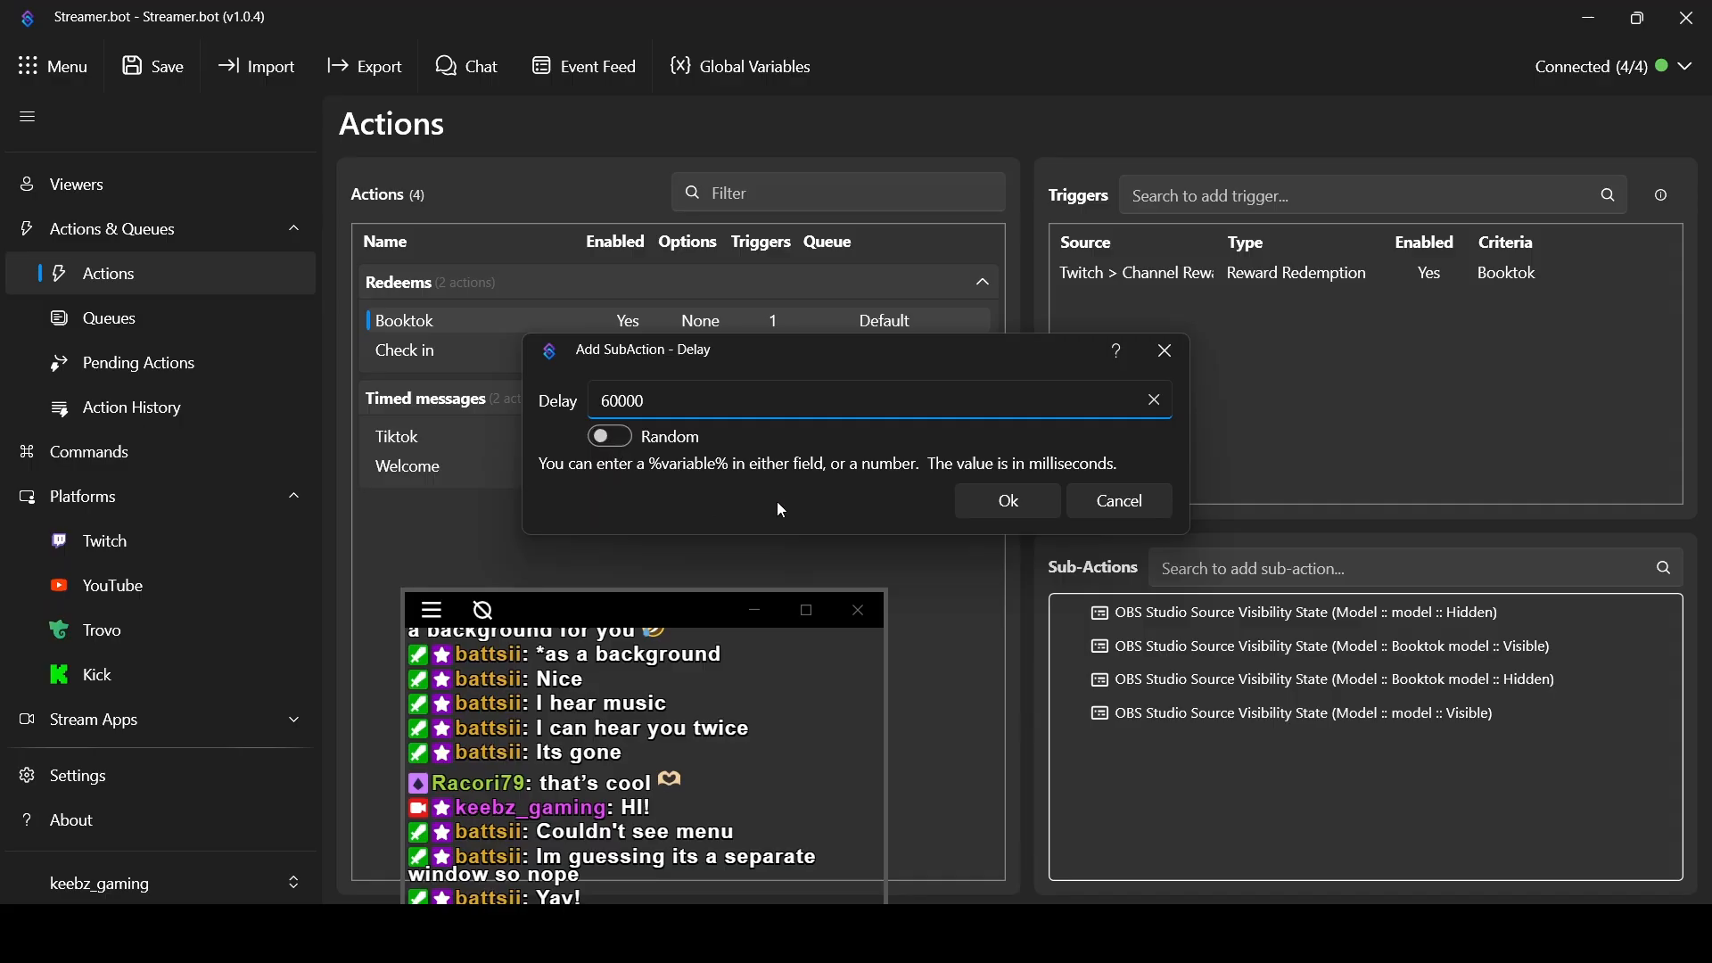
pyautogui.click(989, 501)
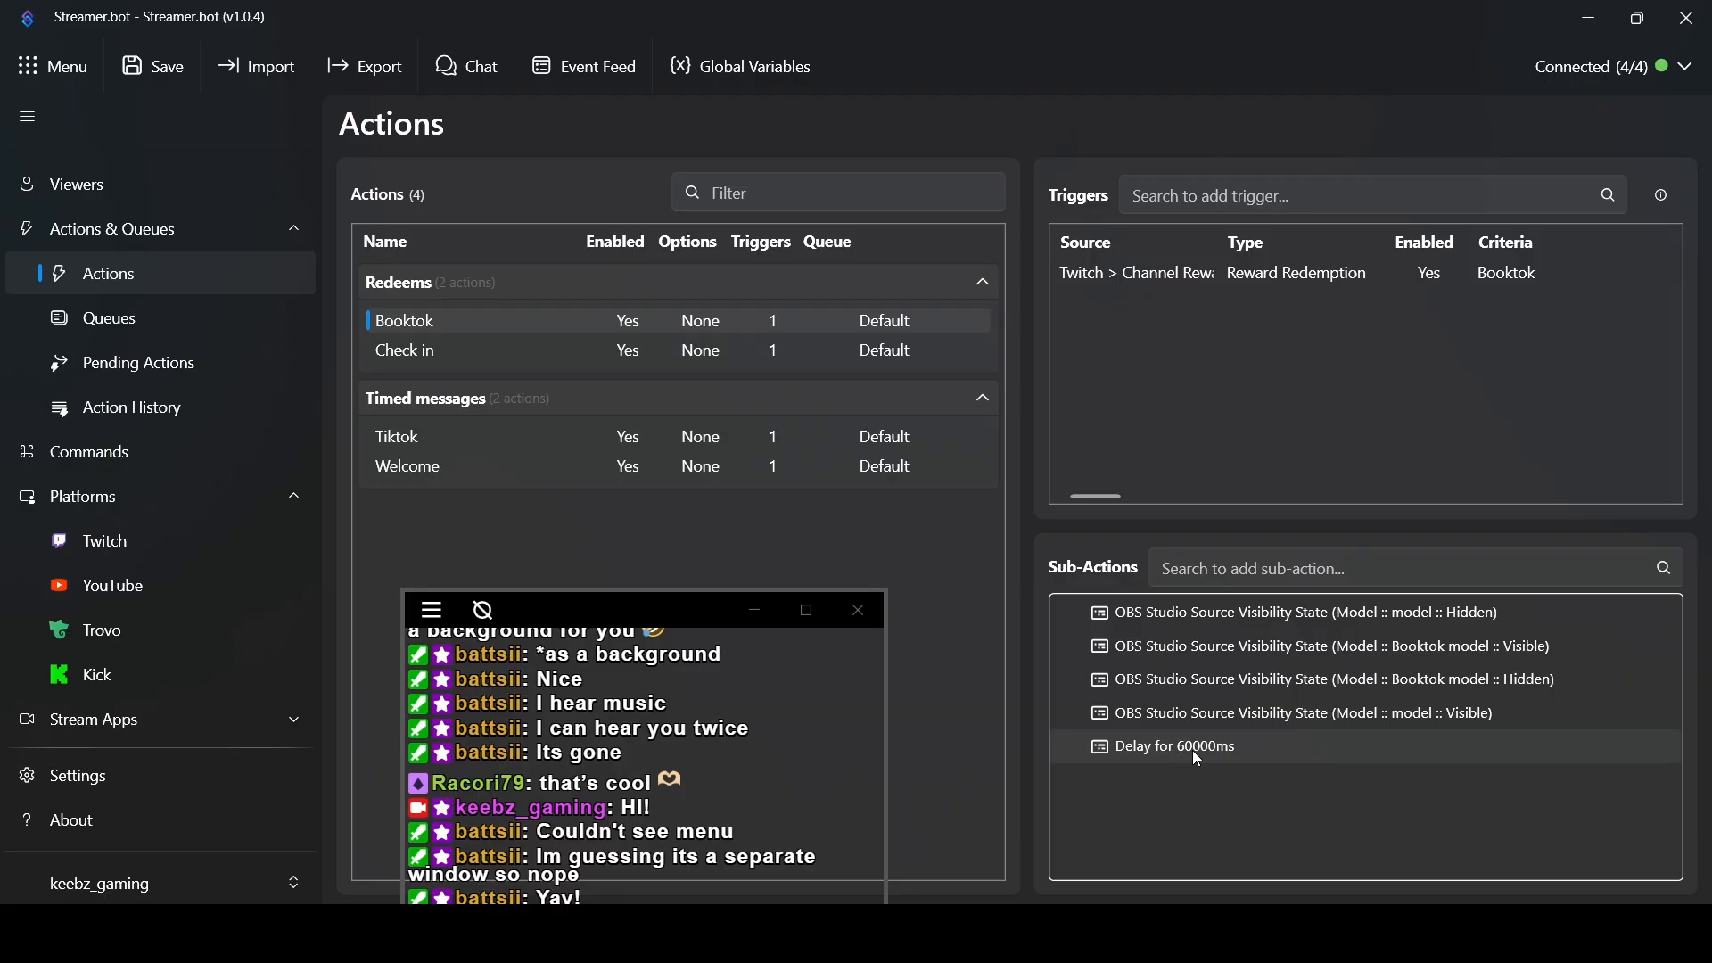
pyautogui.moveTo(1247, 747); pyautogui.dragTo(1248, 670)
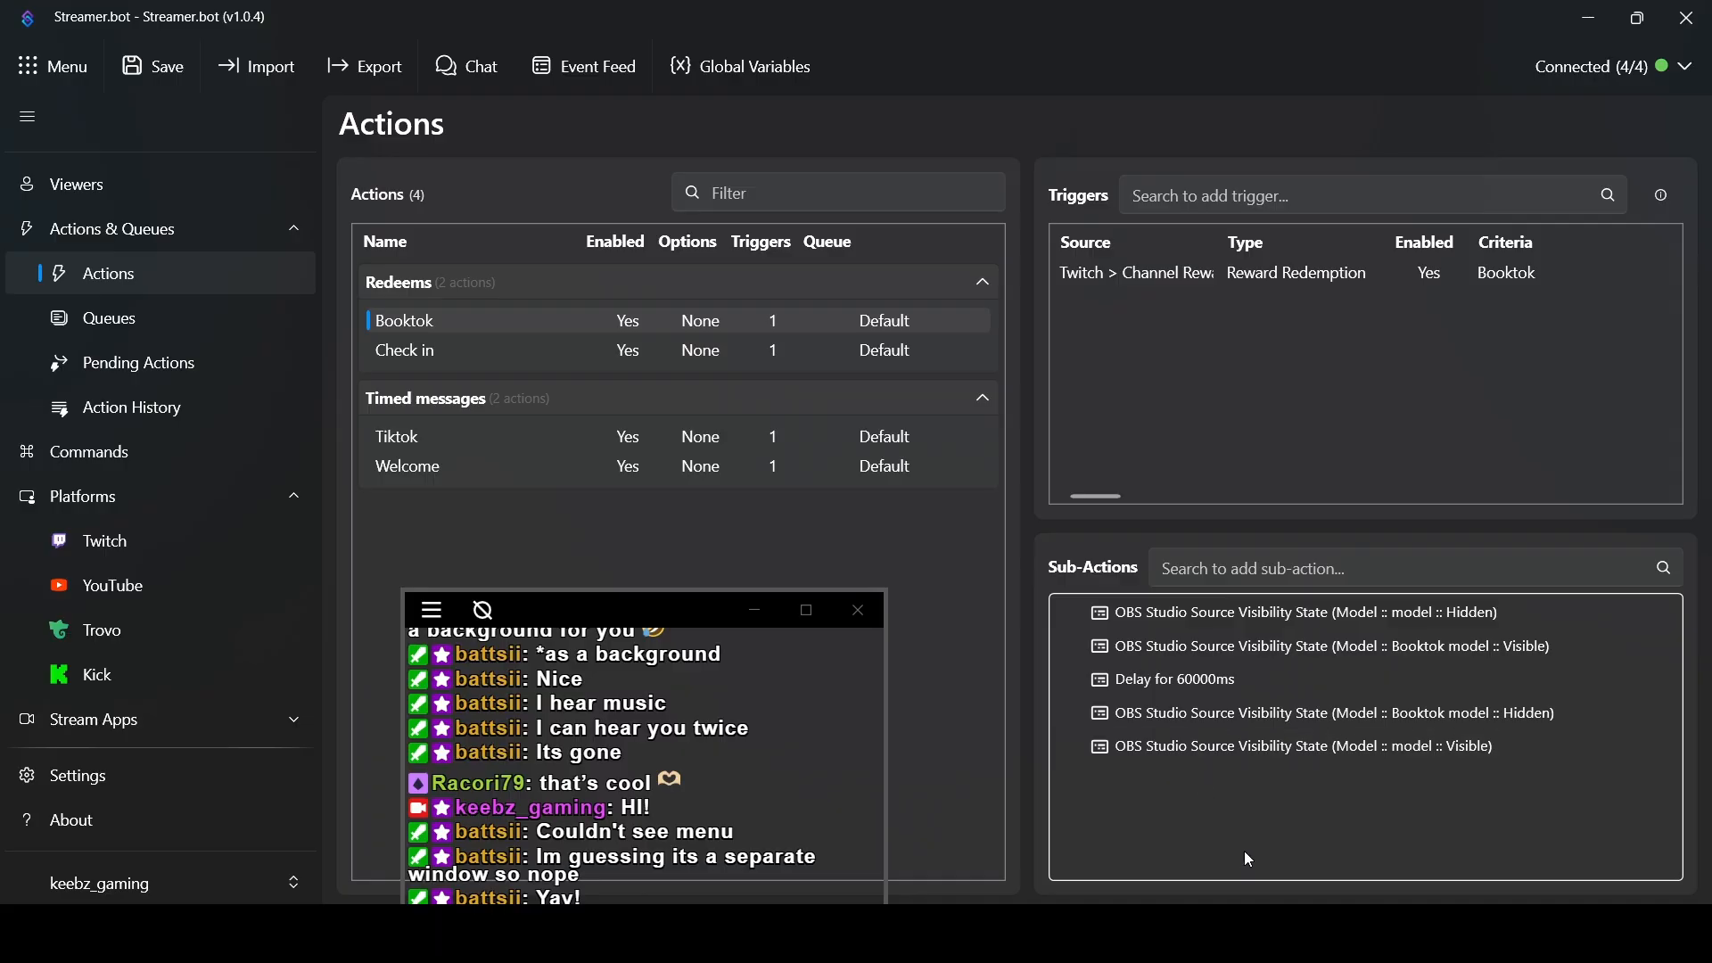
# Add a Core Play Sound sub-action with the Application Default output device and the name "Carelesss whispers"
pyautogui.rightClick(1128, 804)
pyautogui.moveTo(1182, 789)
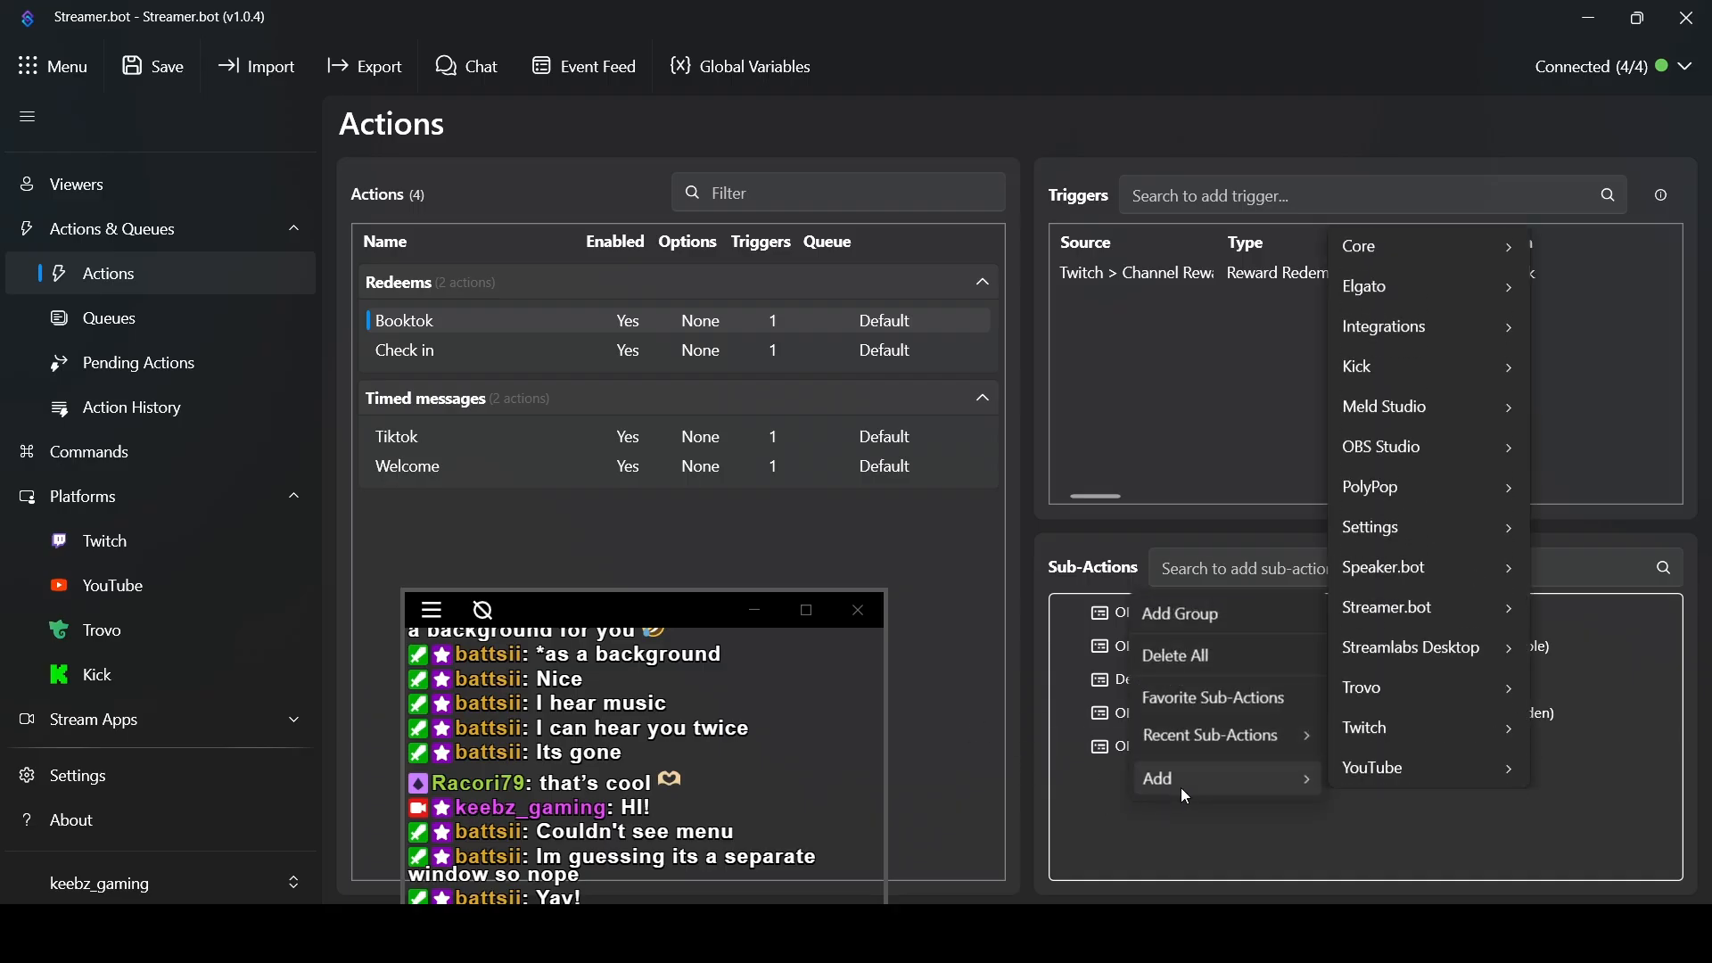
pyautogui.moveTo(1404, 705)
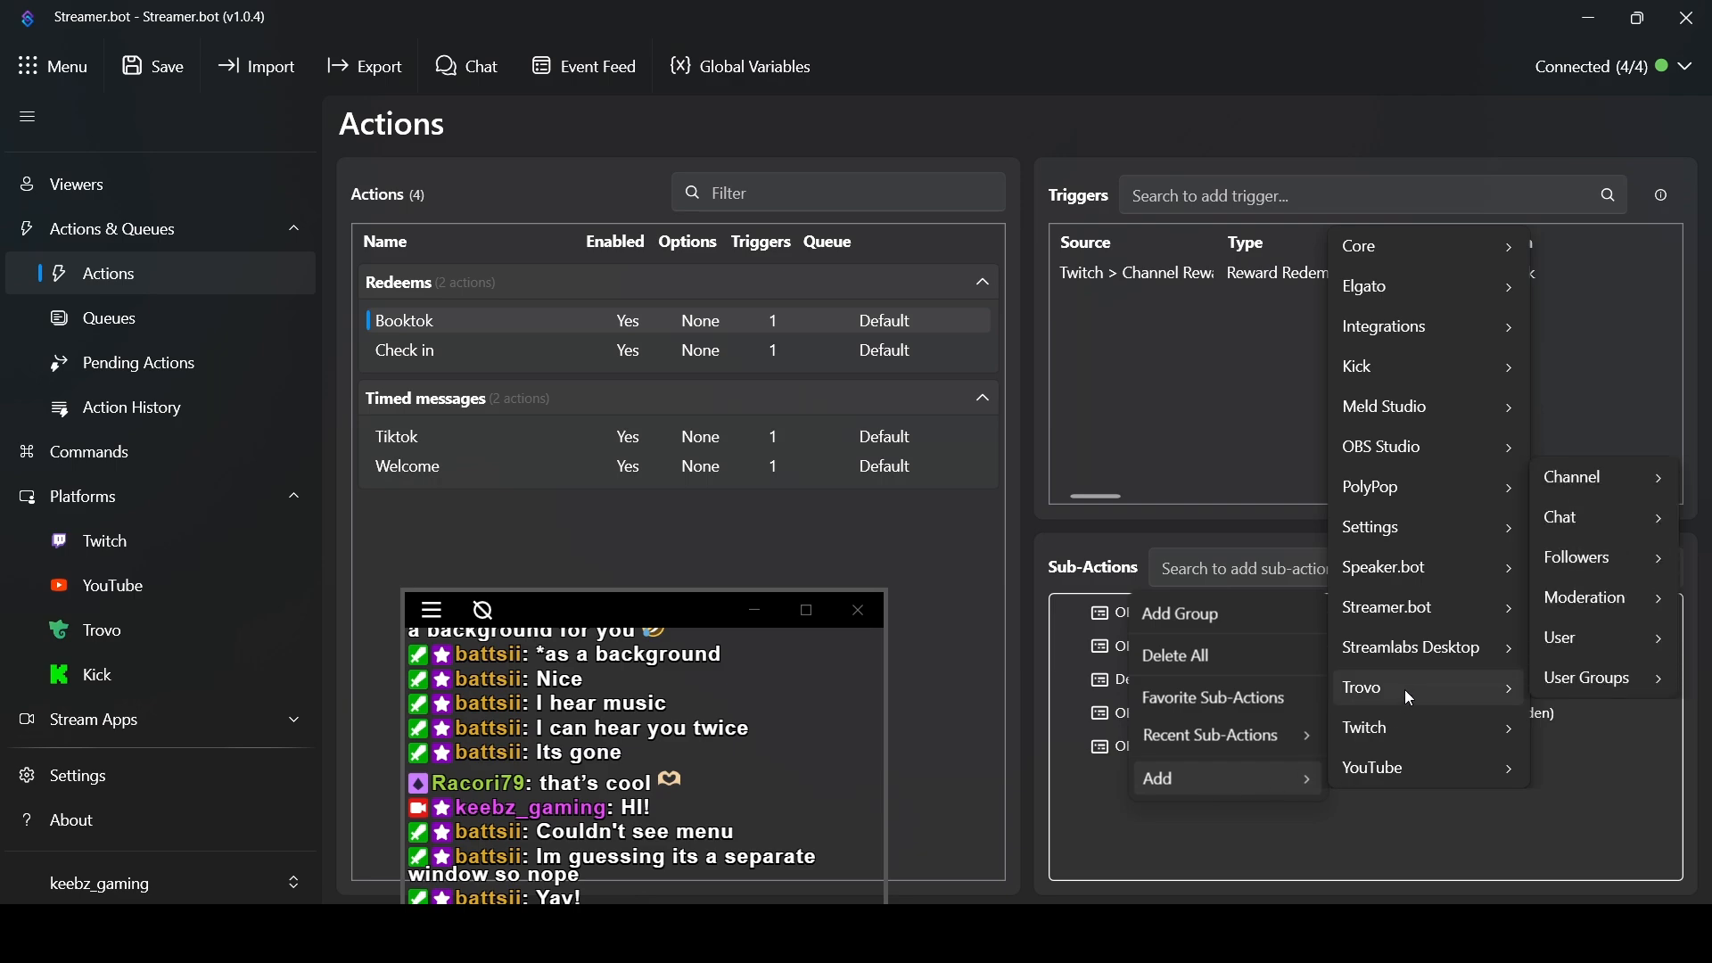
pyautogui.moveTo(1383, 373)
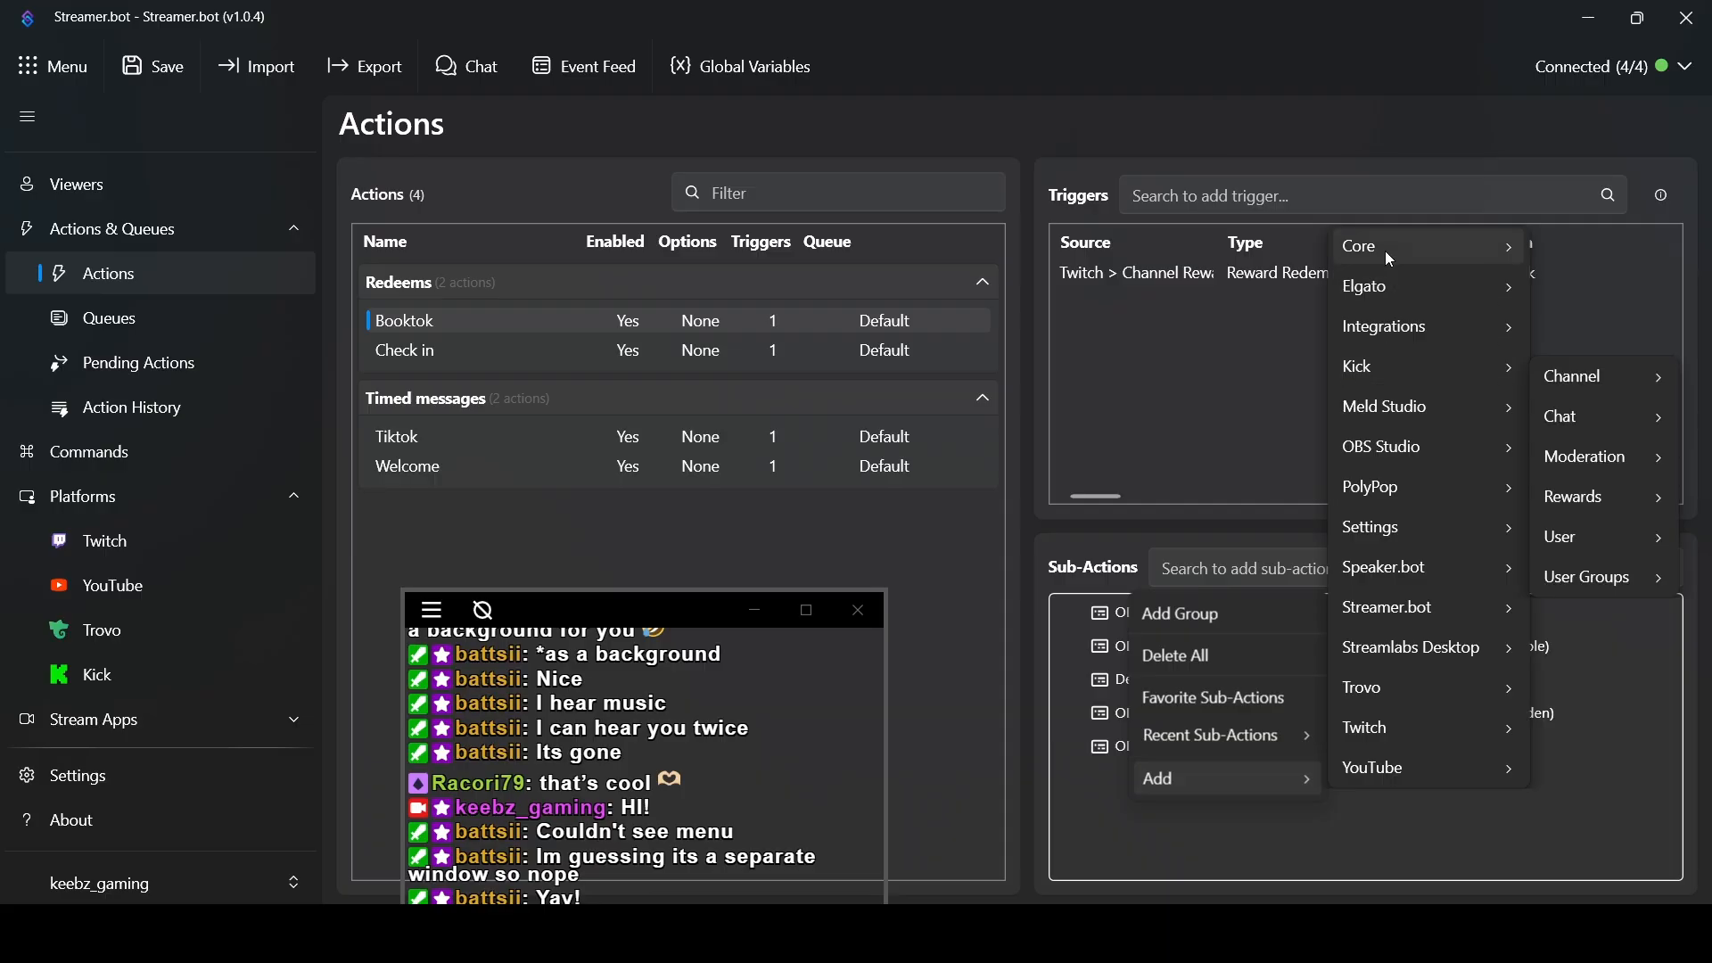
pyautogui.moveTo(1384, 248)
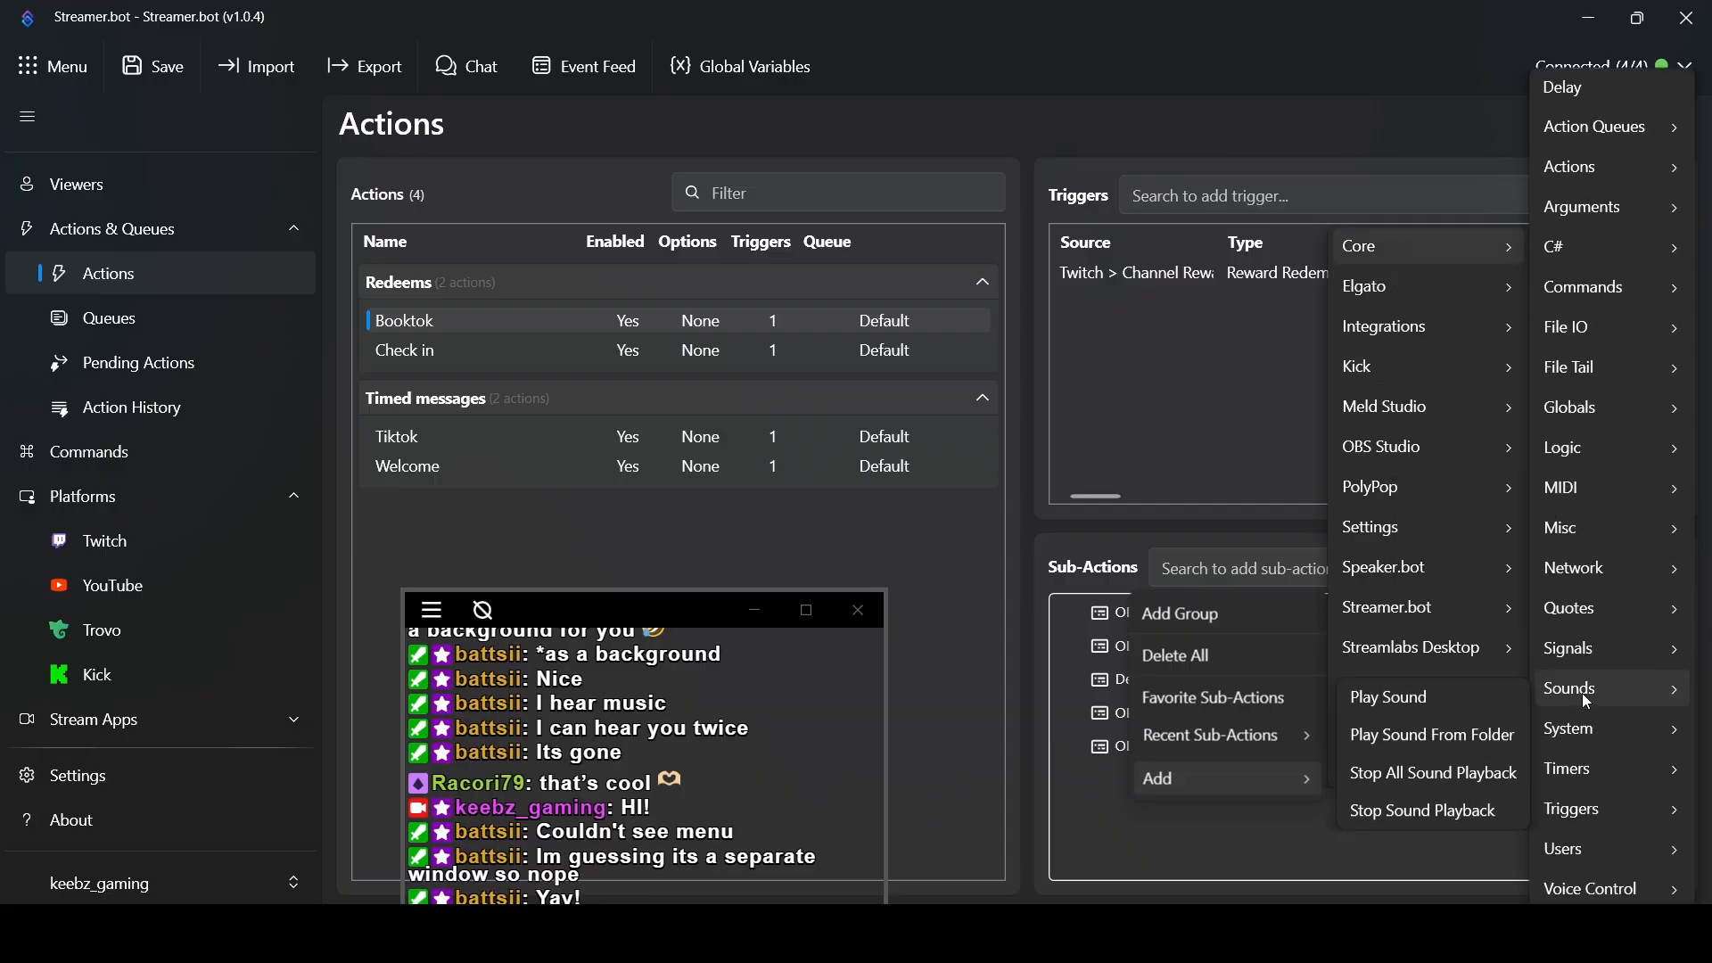
pyautogui.click(1404, 702)
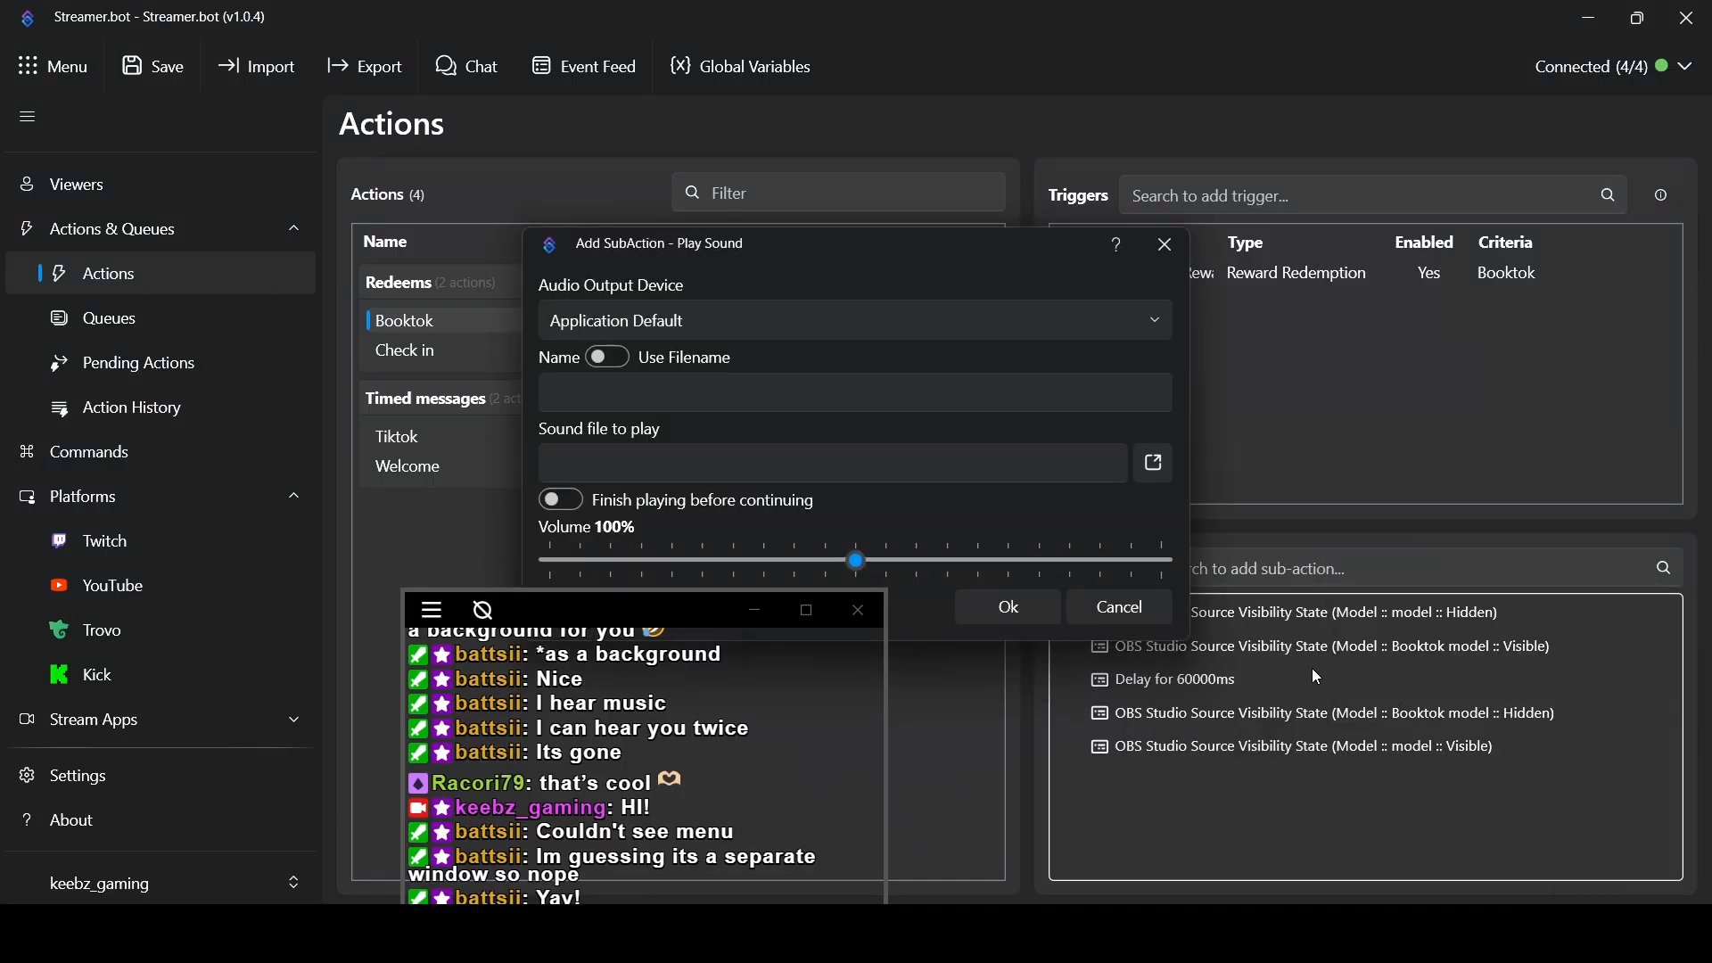
pyautogui.click(1155, 328)
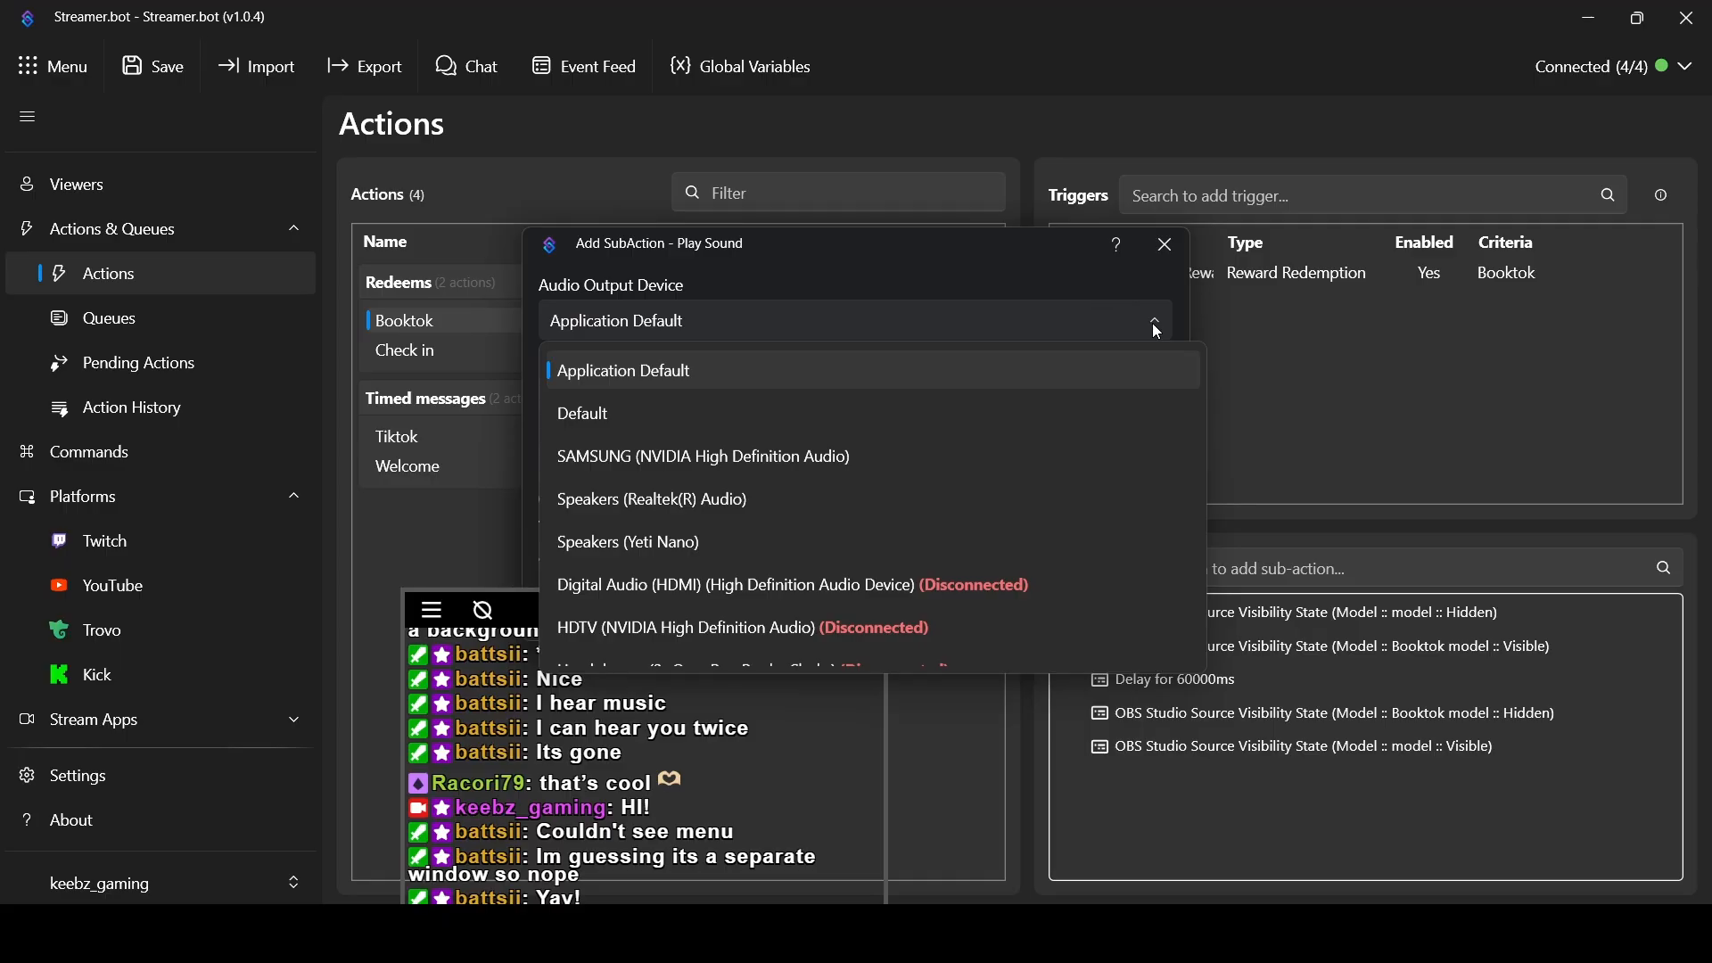
pyautogui.click(1153, 325)
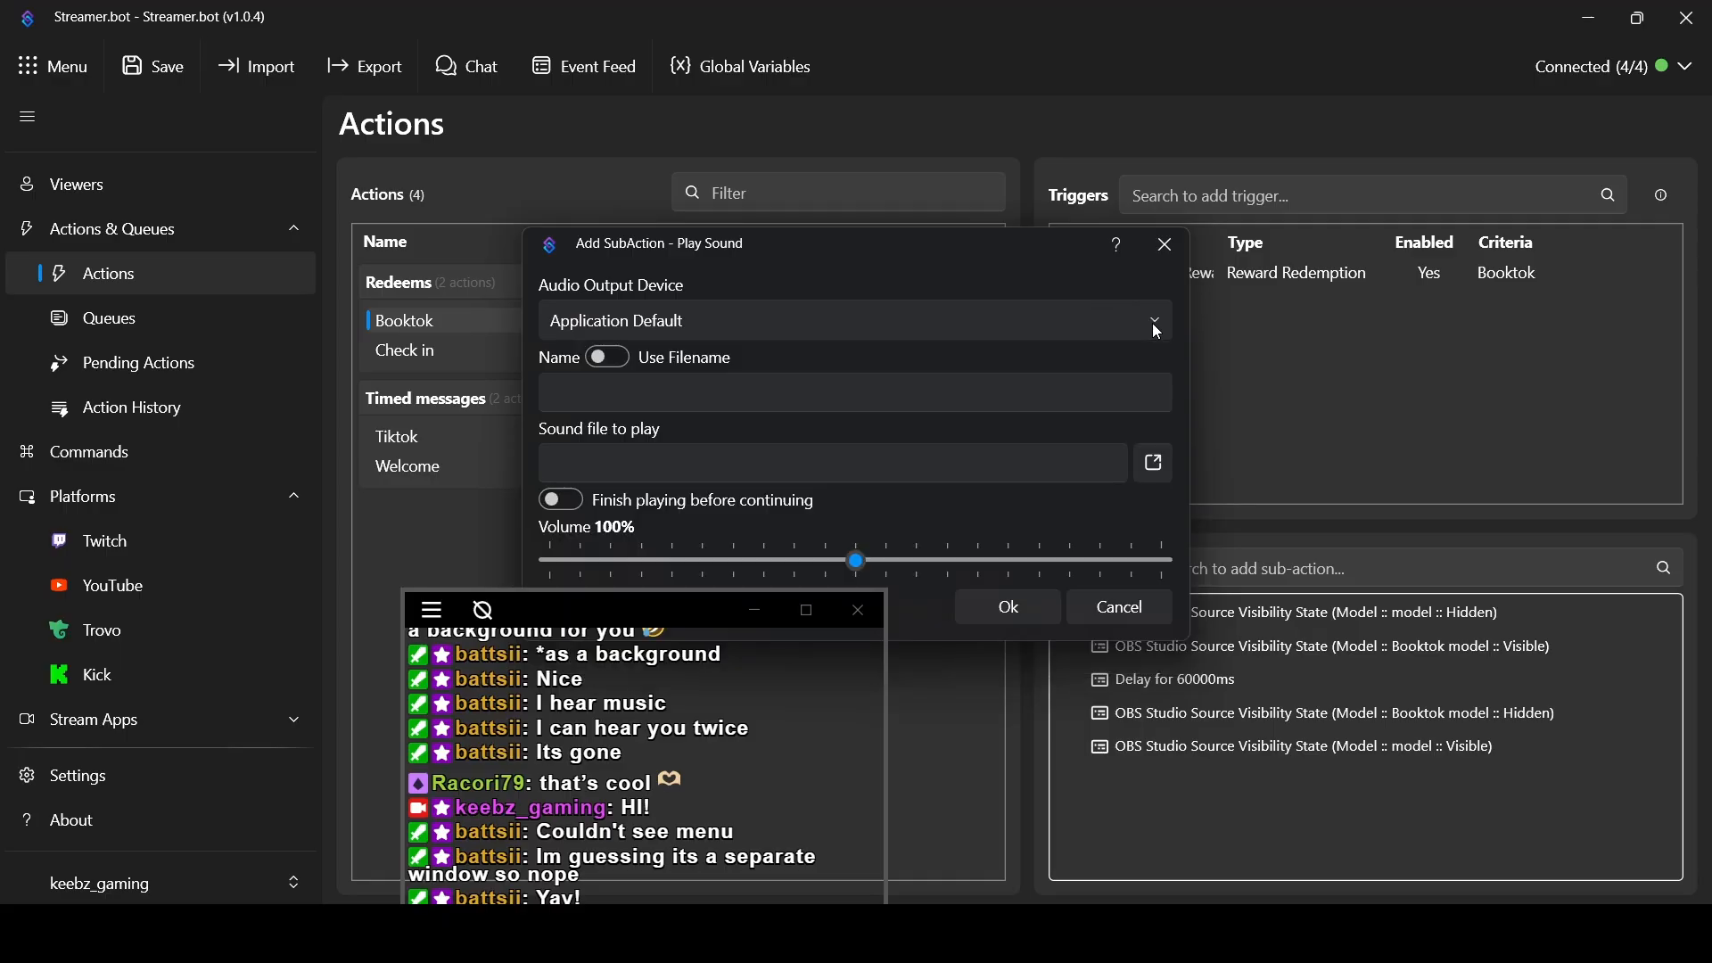
pyautogui.click(713, 399)
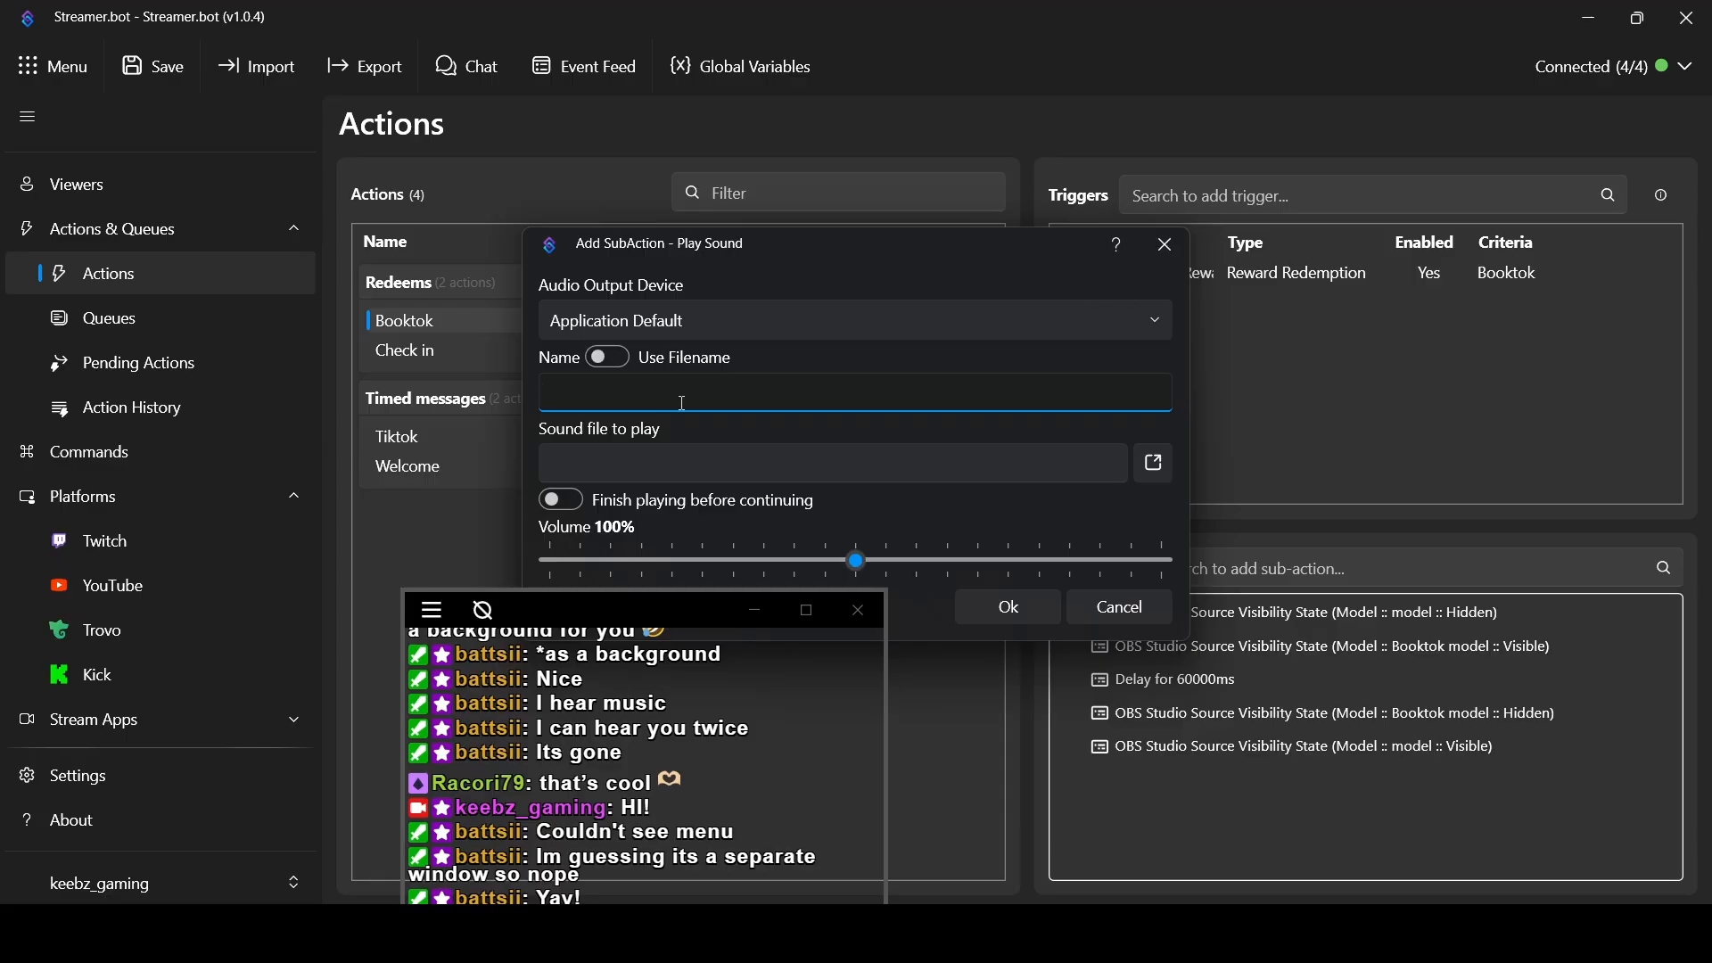
pyautogui.write('Carelesss whispers')
# Choose careless_whispers from the Sound effects folder as the sound file to play
pyautogui.click(1154, 463)
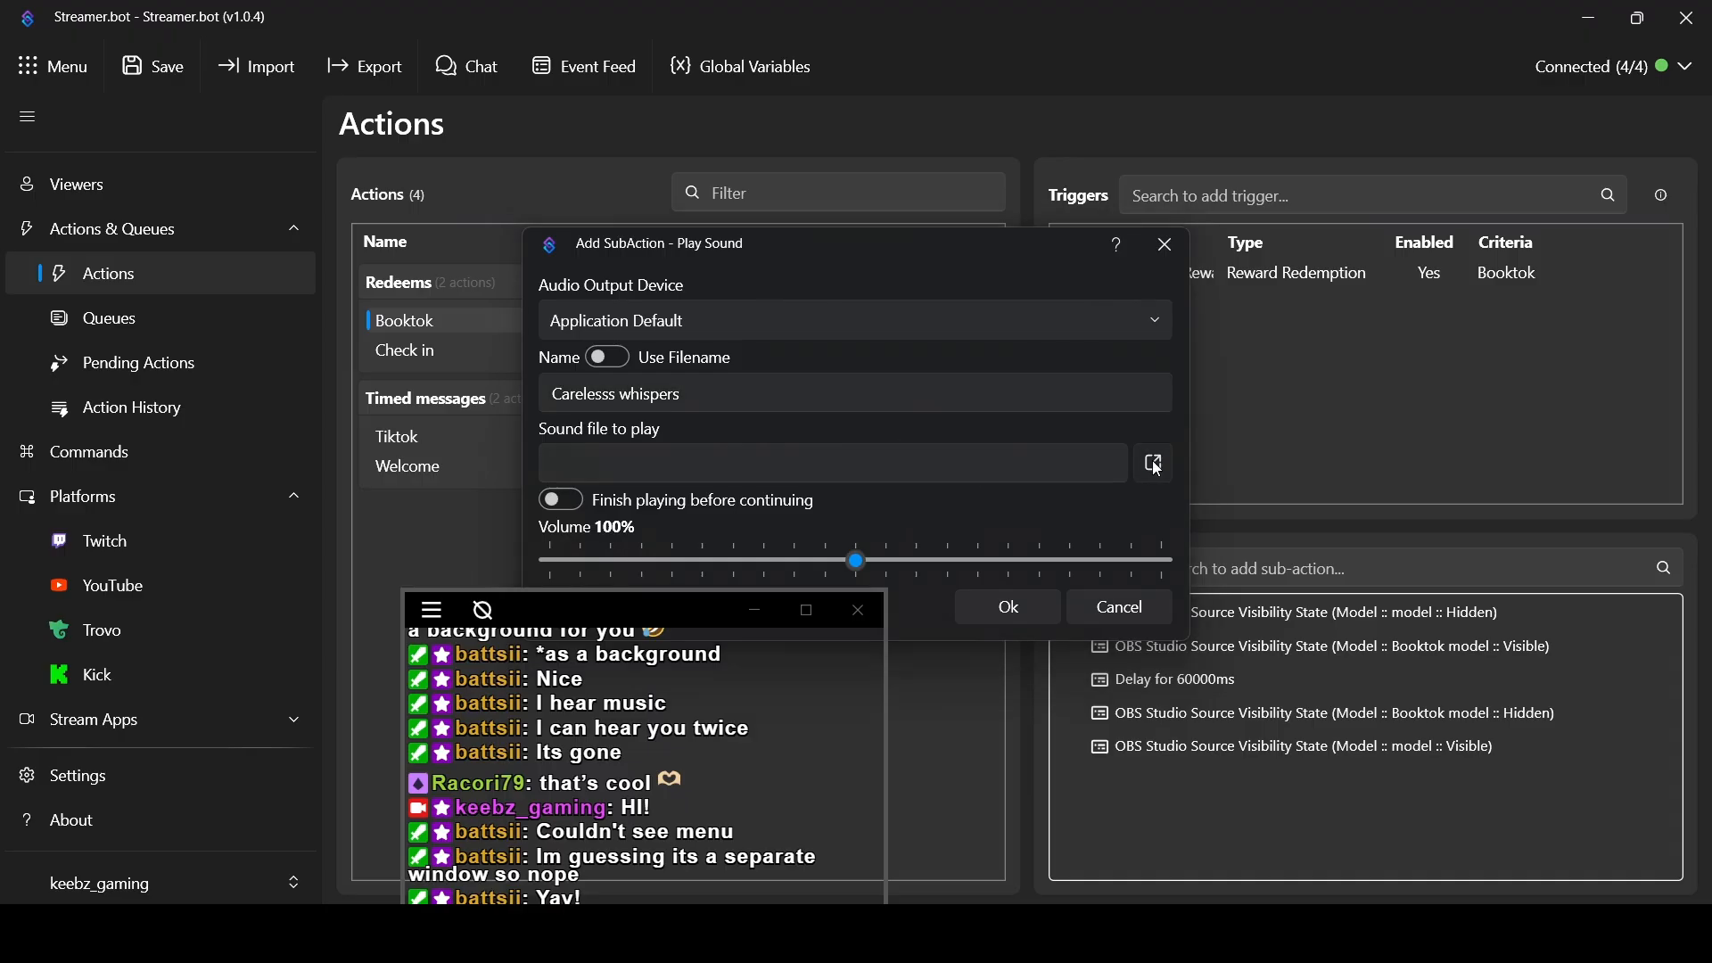
pyautogui.moveTo(929, 254); pyautogui.dragTo(874, 143)
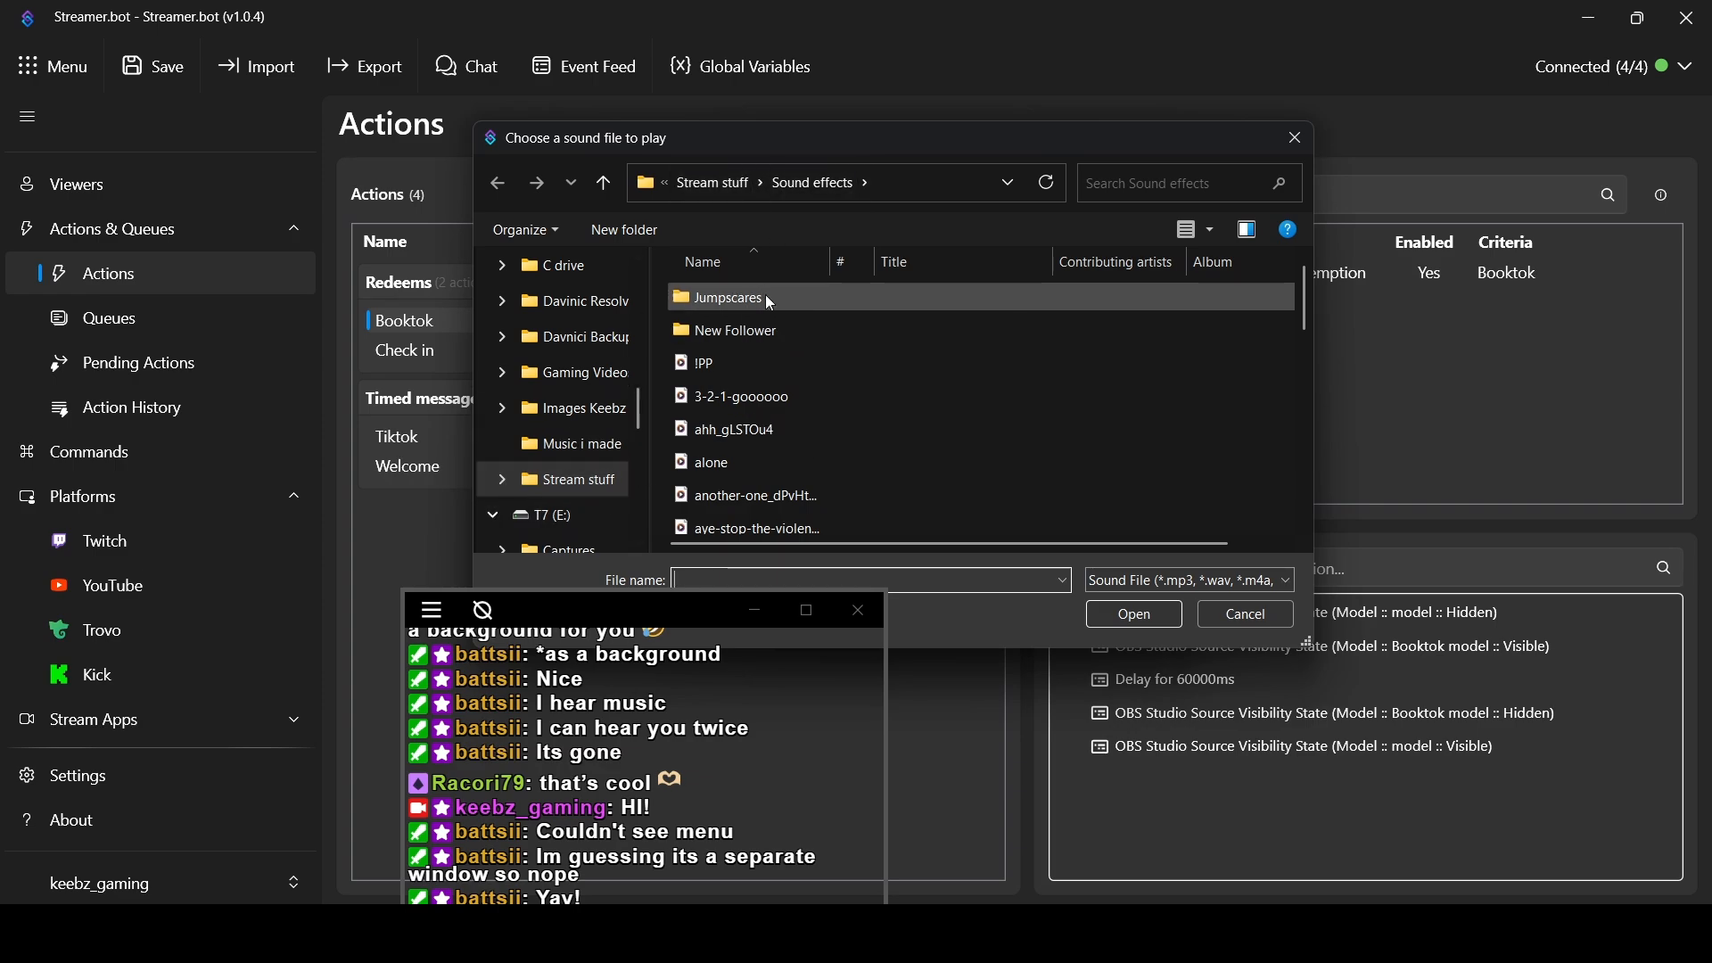
pyautogui.scroll(-5, 846, 436)
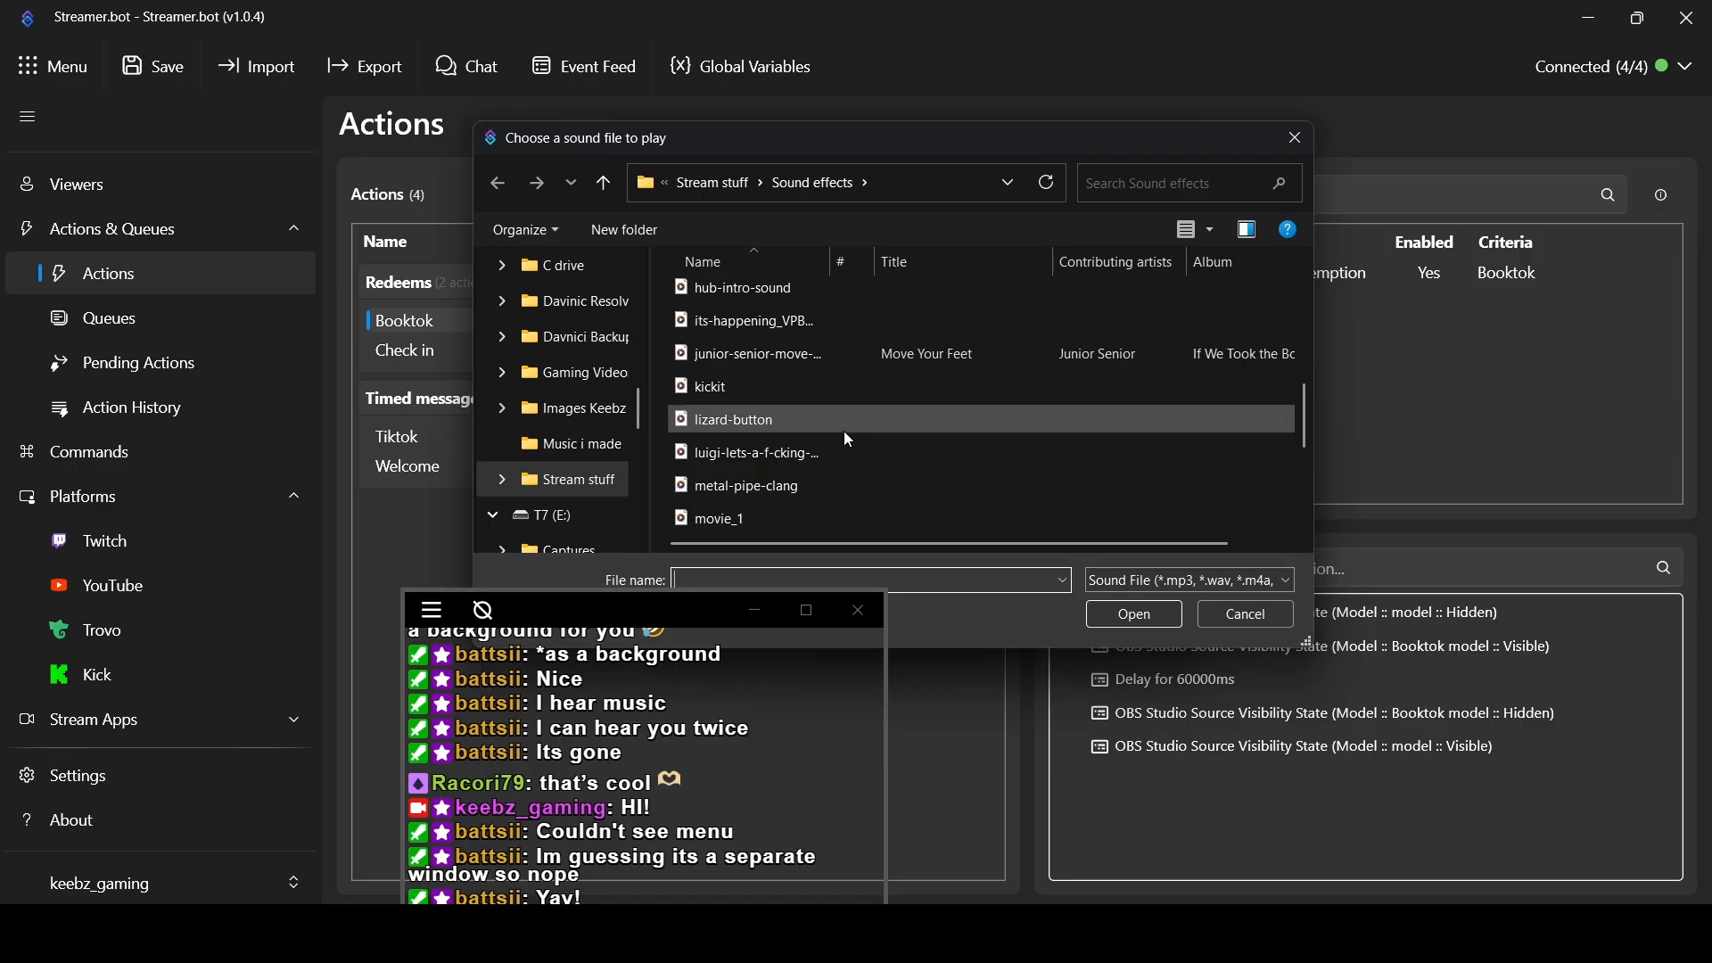
pyautogui.scroll(-2, 829, 426)
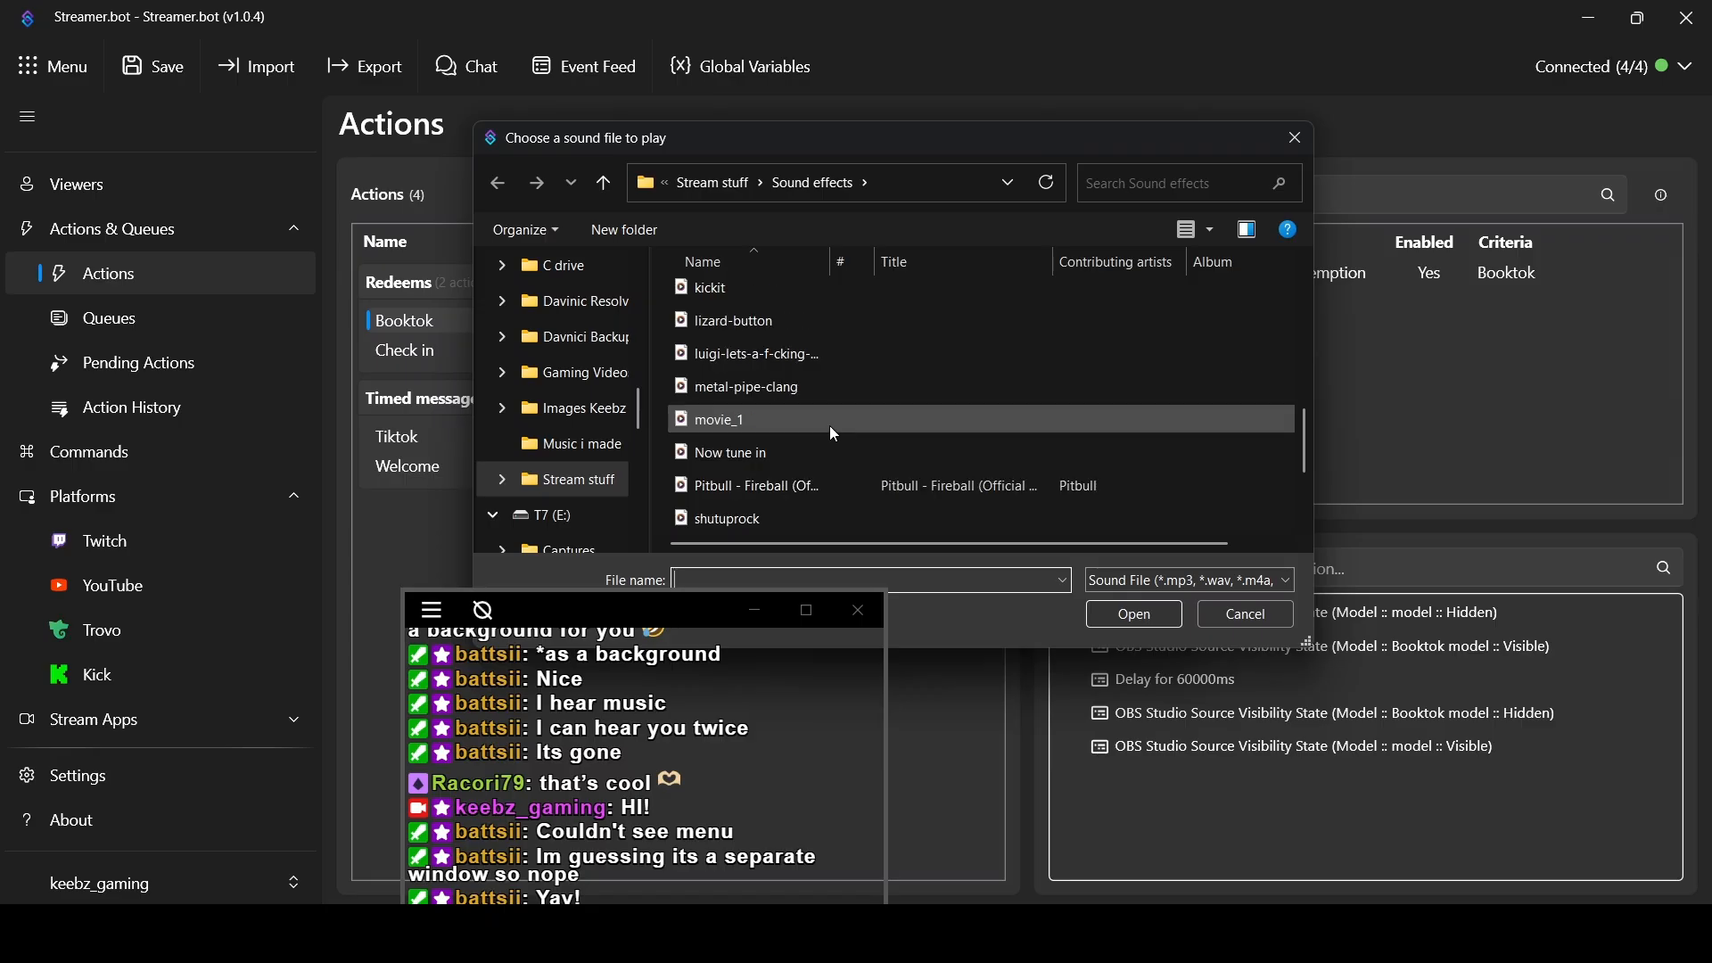
pyautogui.scroll(-1, 827, 464)
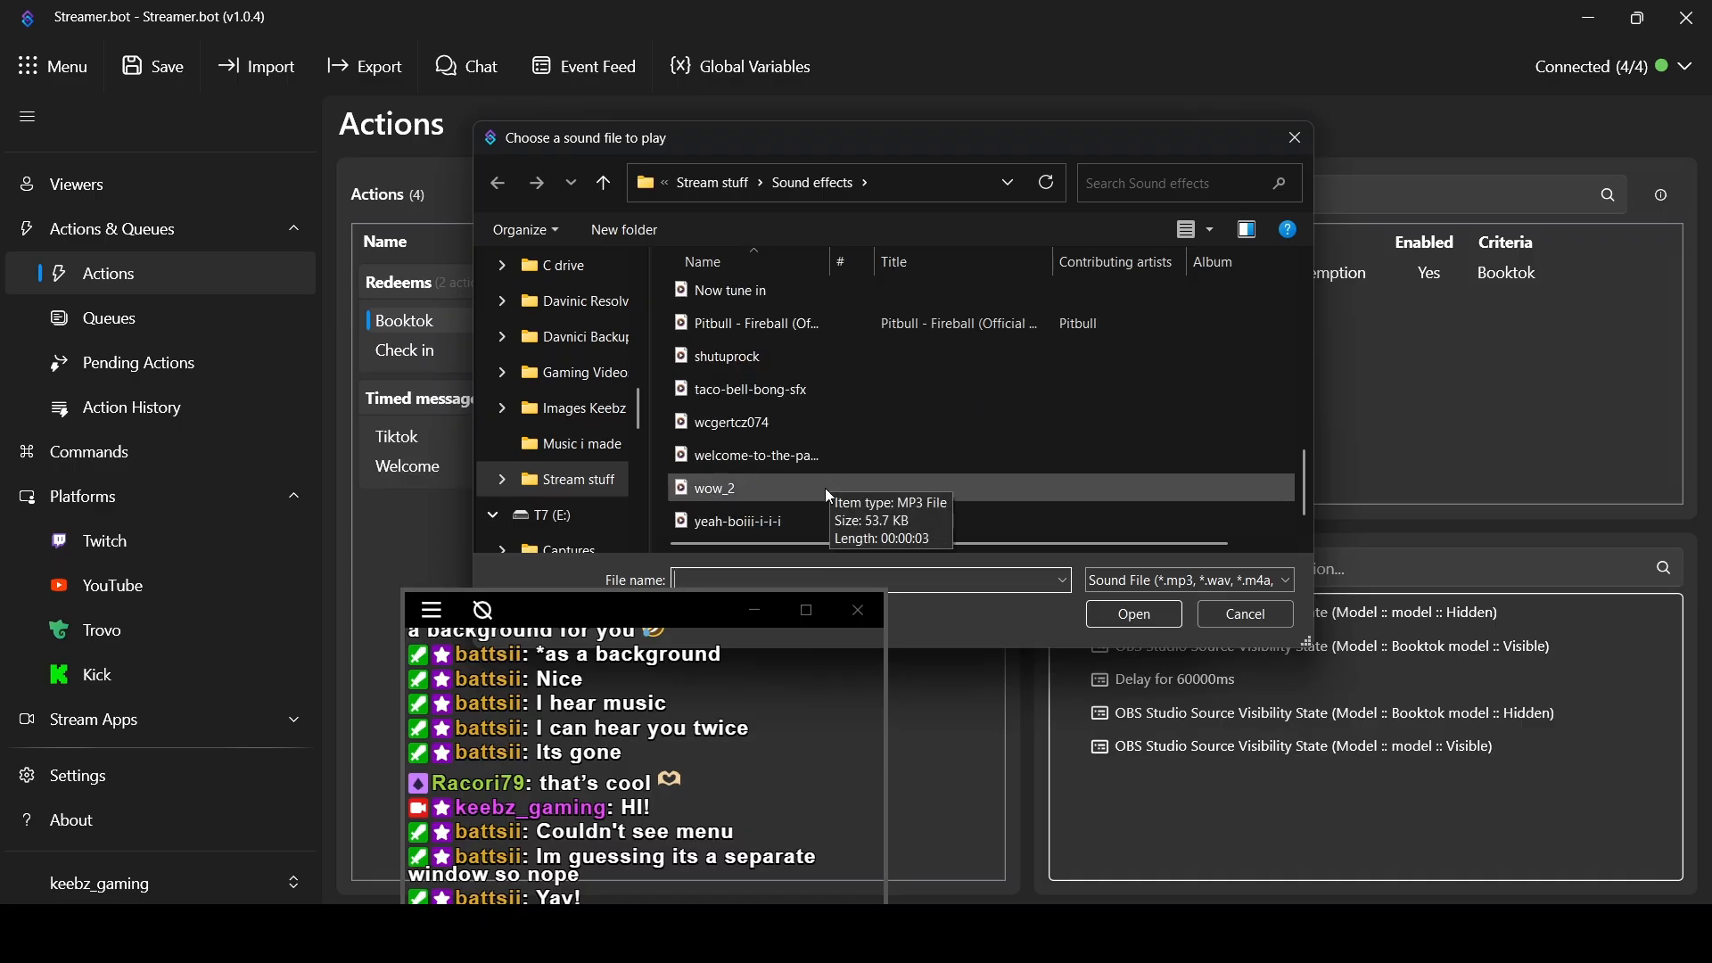
pyautogui.scroll(5, 814, 486)
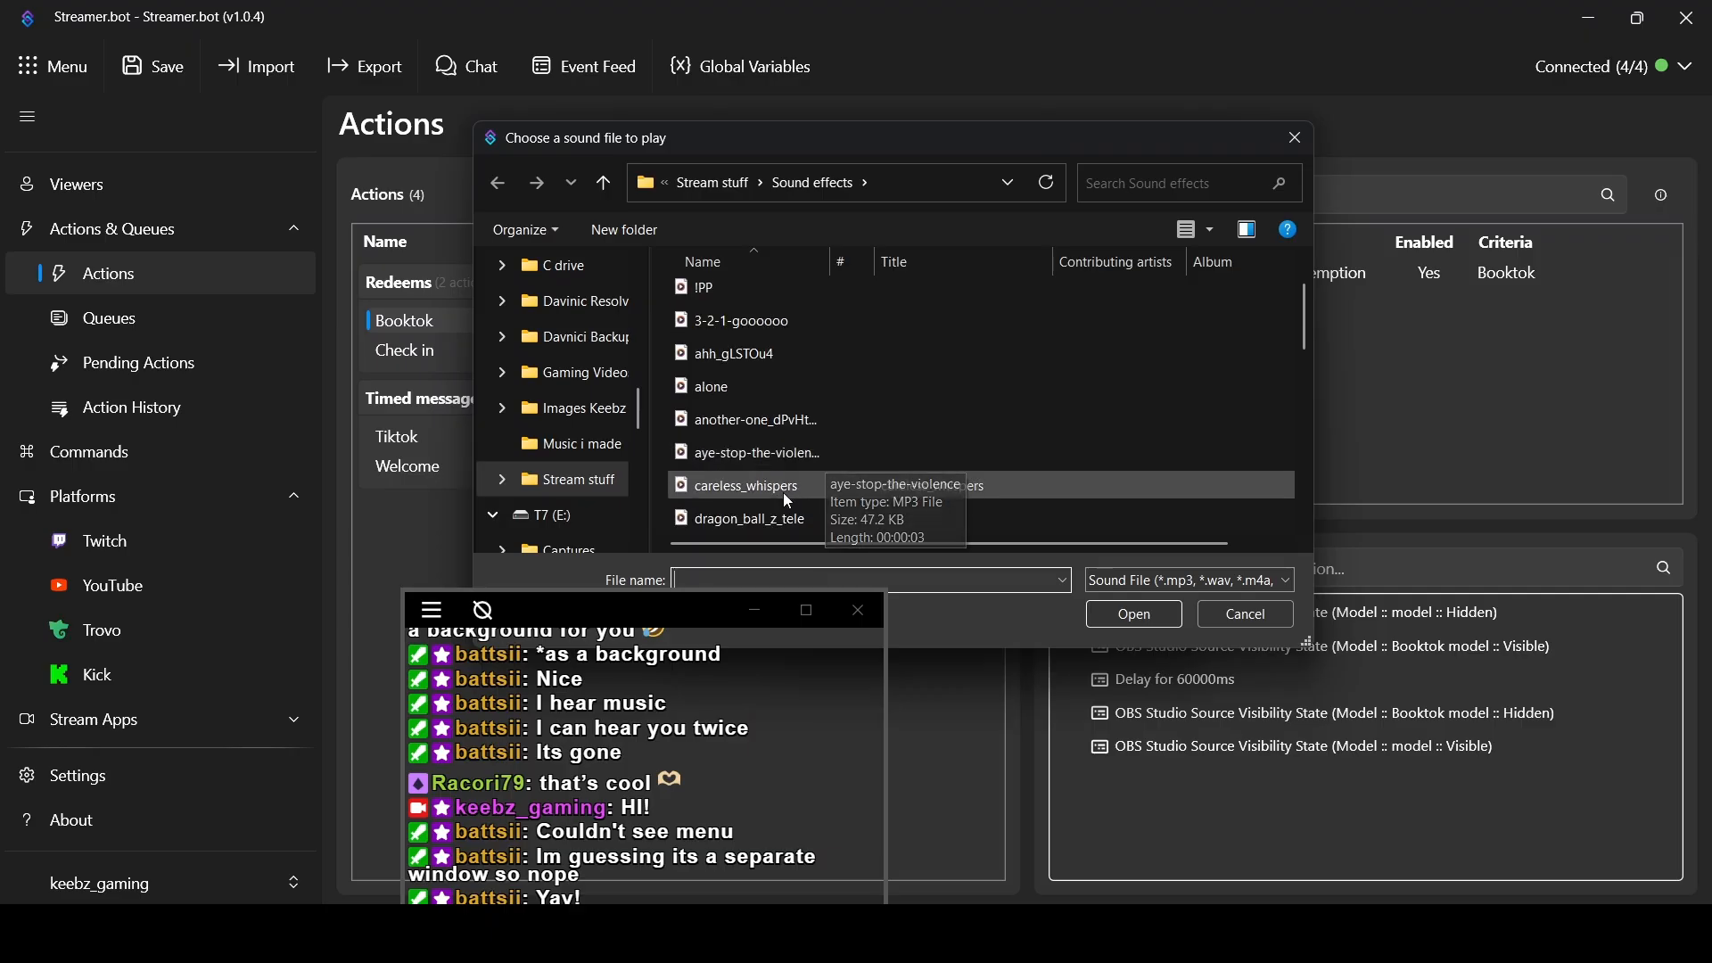
pyautogui.click(816, 492)
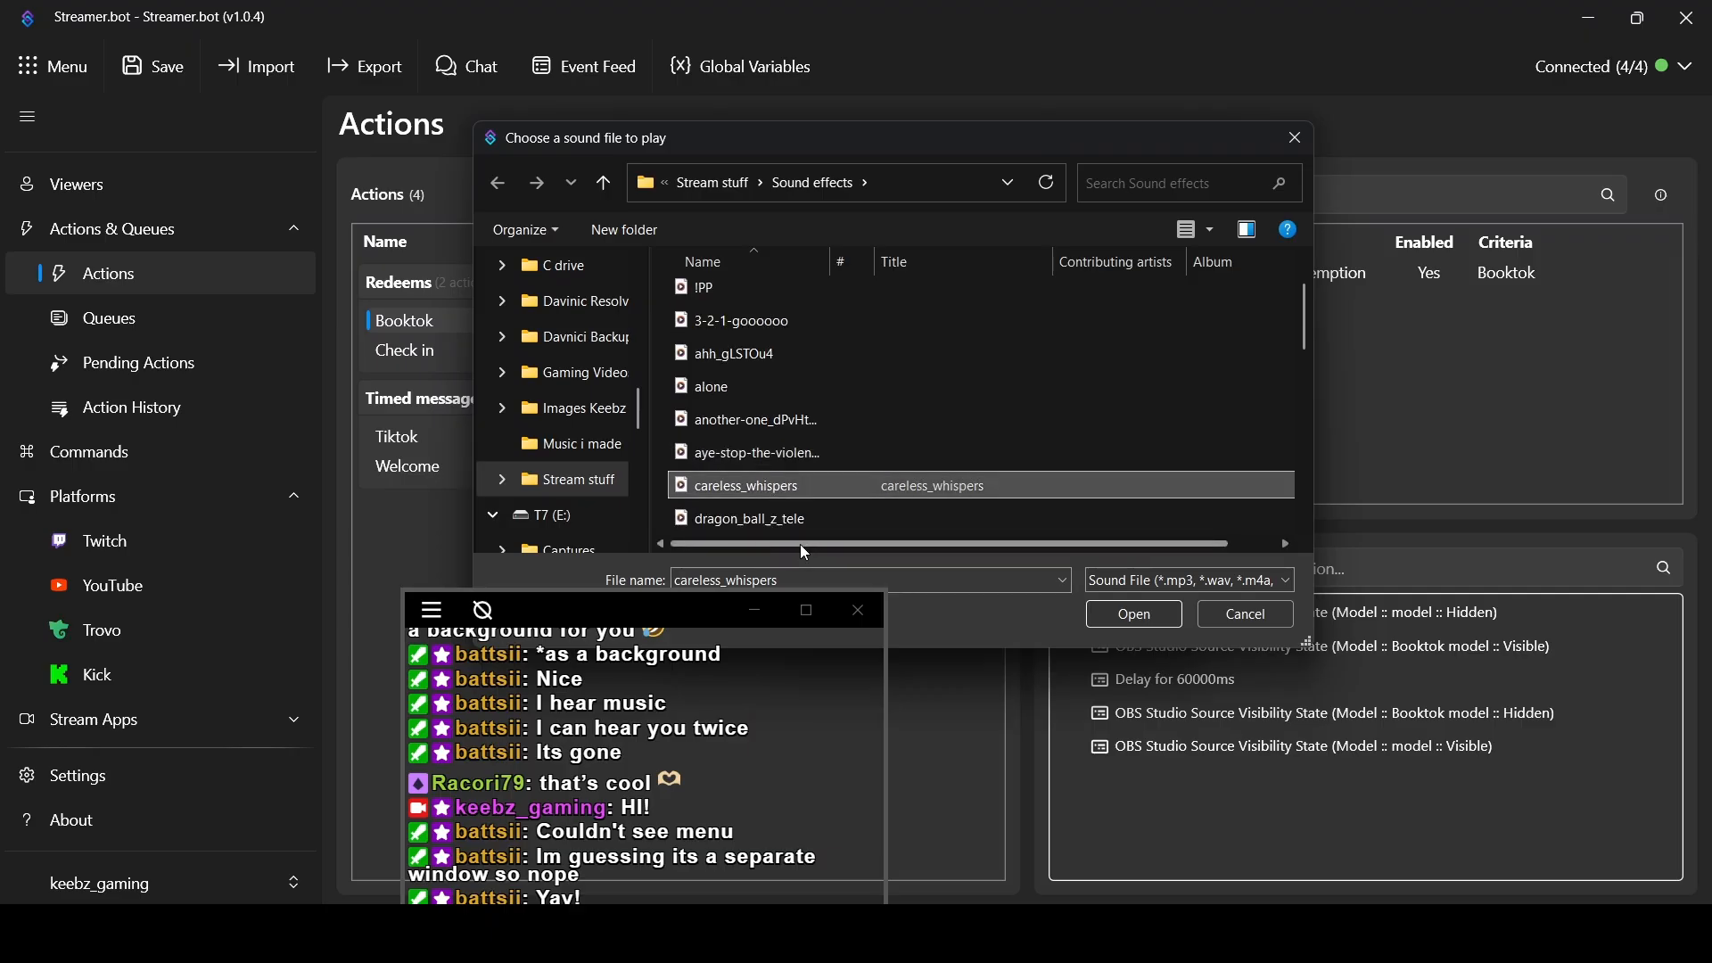
pyautogui.click(1131, 615)
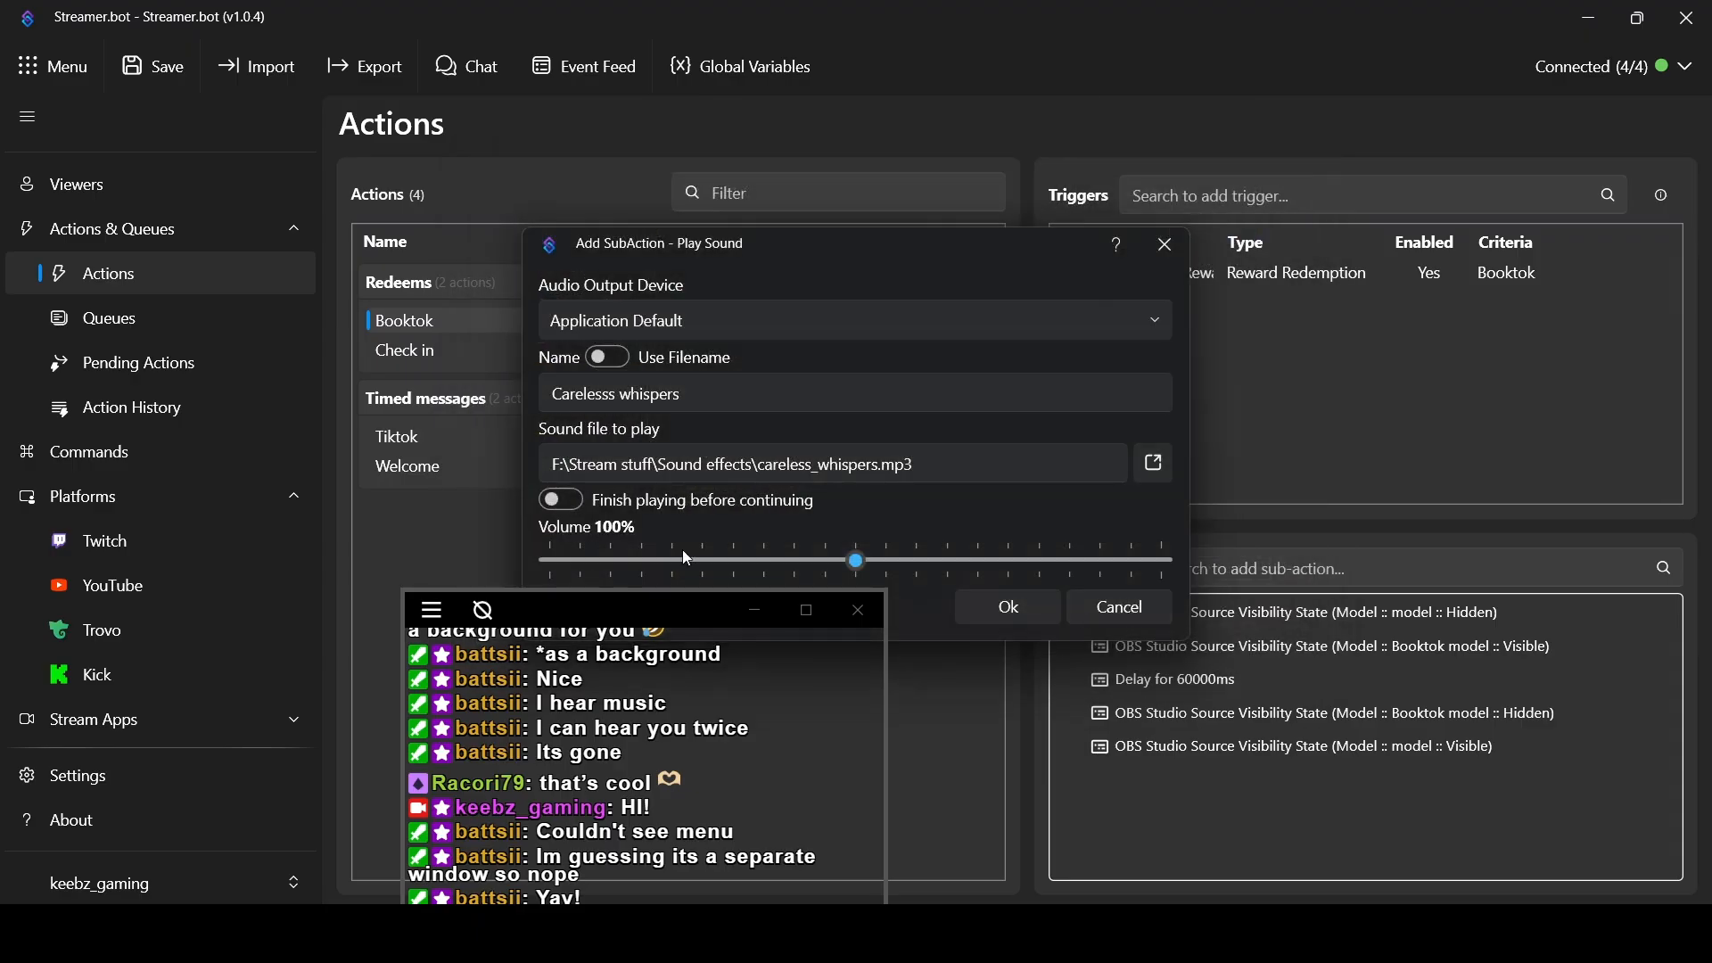
# Turn on Use Filename for the sound, test its playback and save the Play Sound sub-action, keeping the chat overlay out of the way
pyautogui.moveTo(667, 618); pyautogui.dragTo(1478, 520)
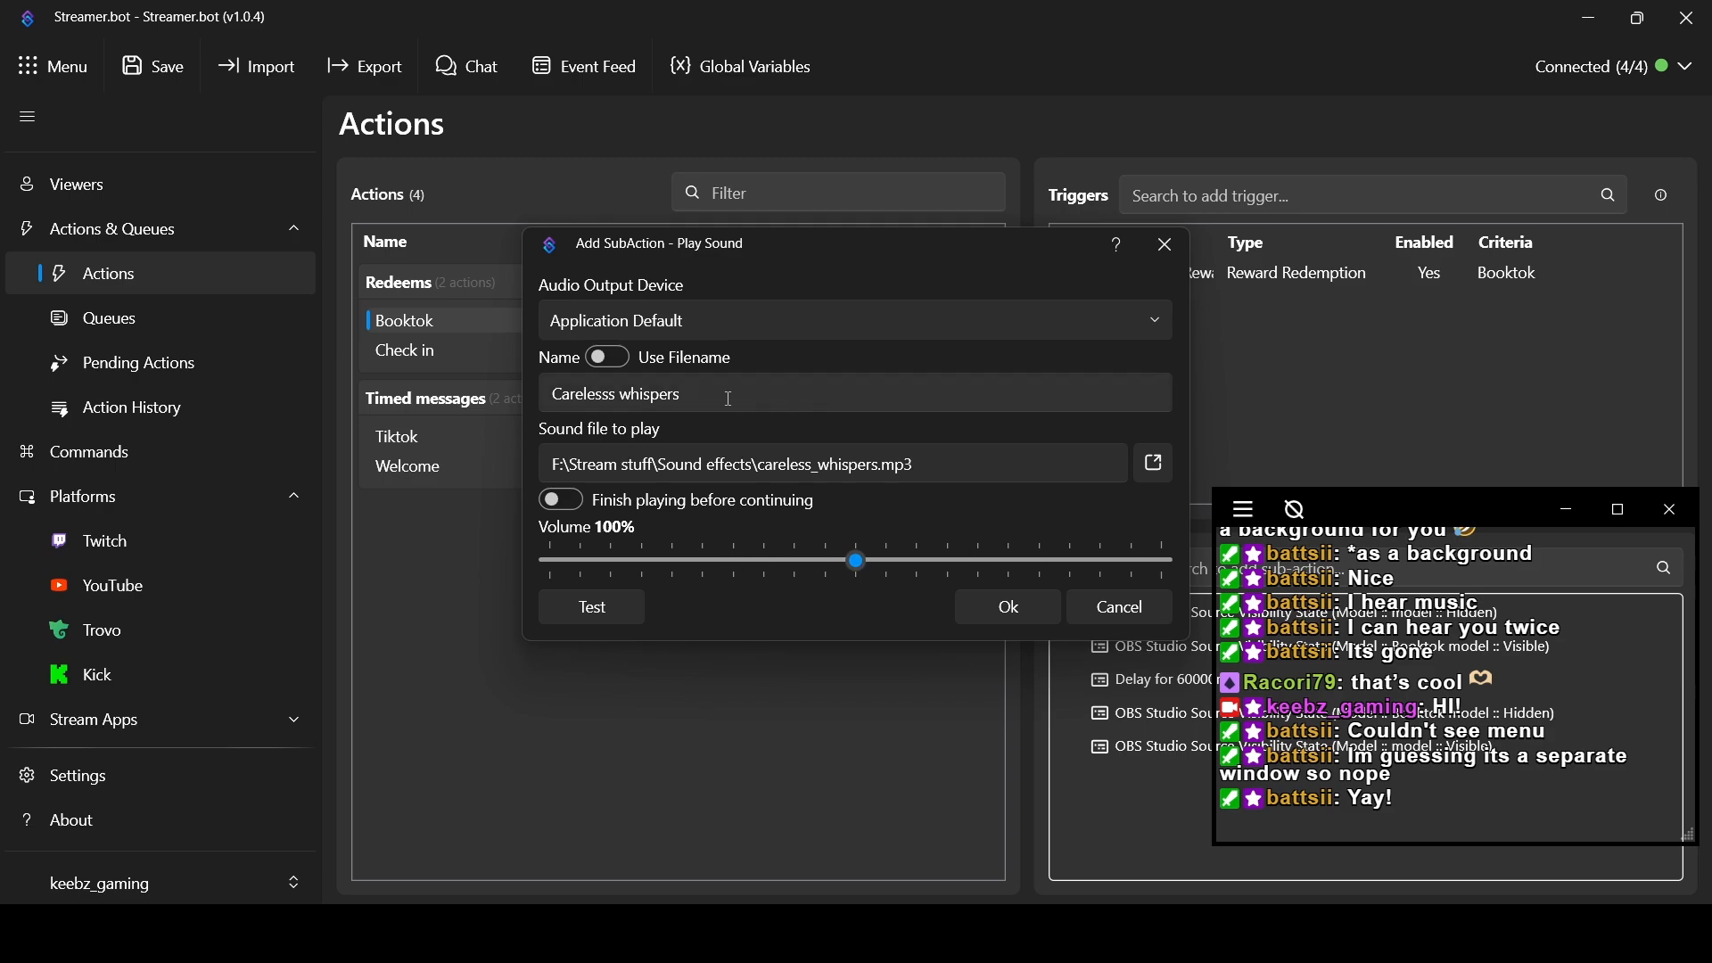
pyautogui.click(607, 360)
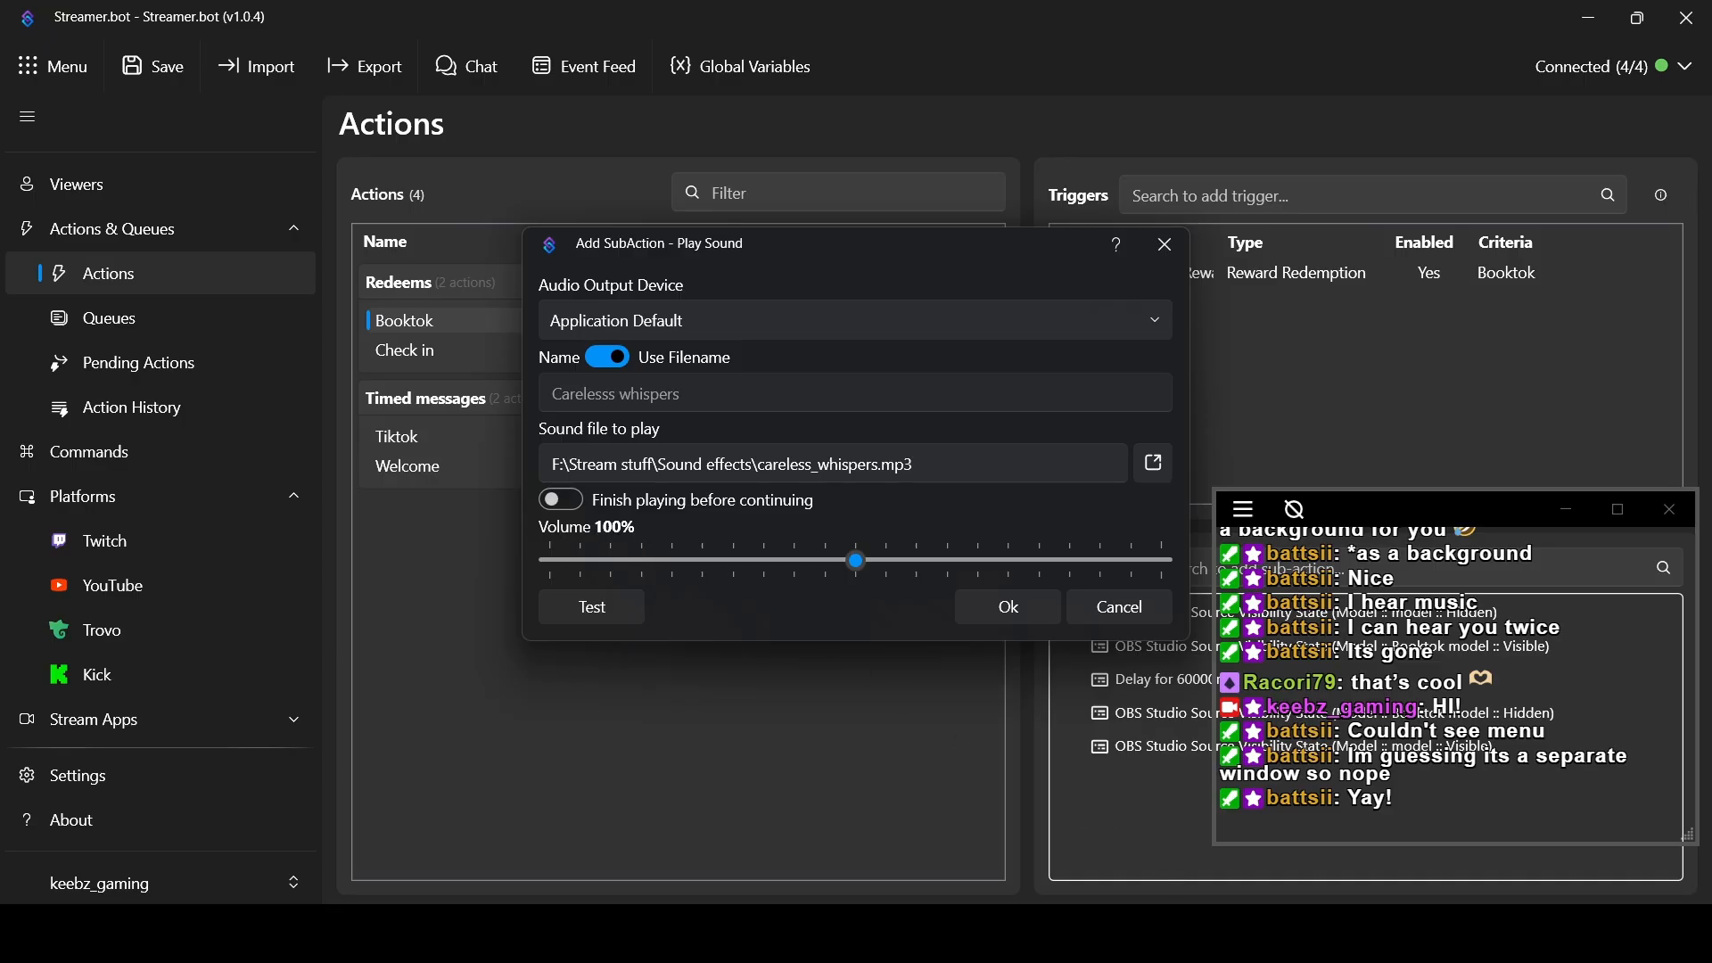
pyautogui.moveTo(1202, 933)
pyautogui.click(622, 610)
pyautogui.click(997, 612)
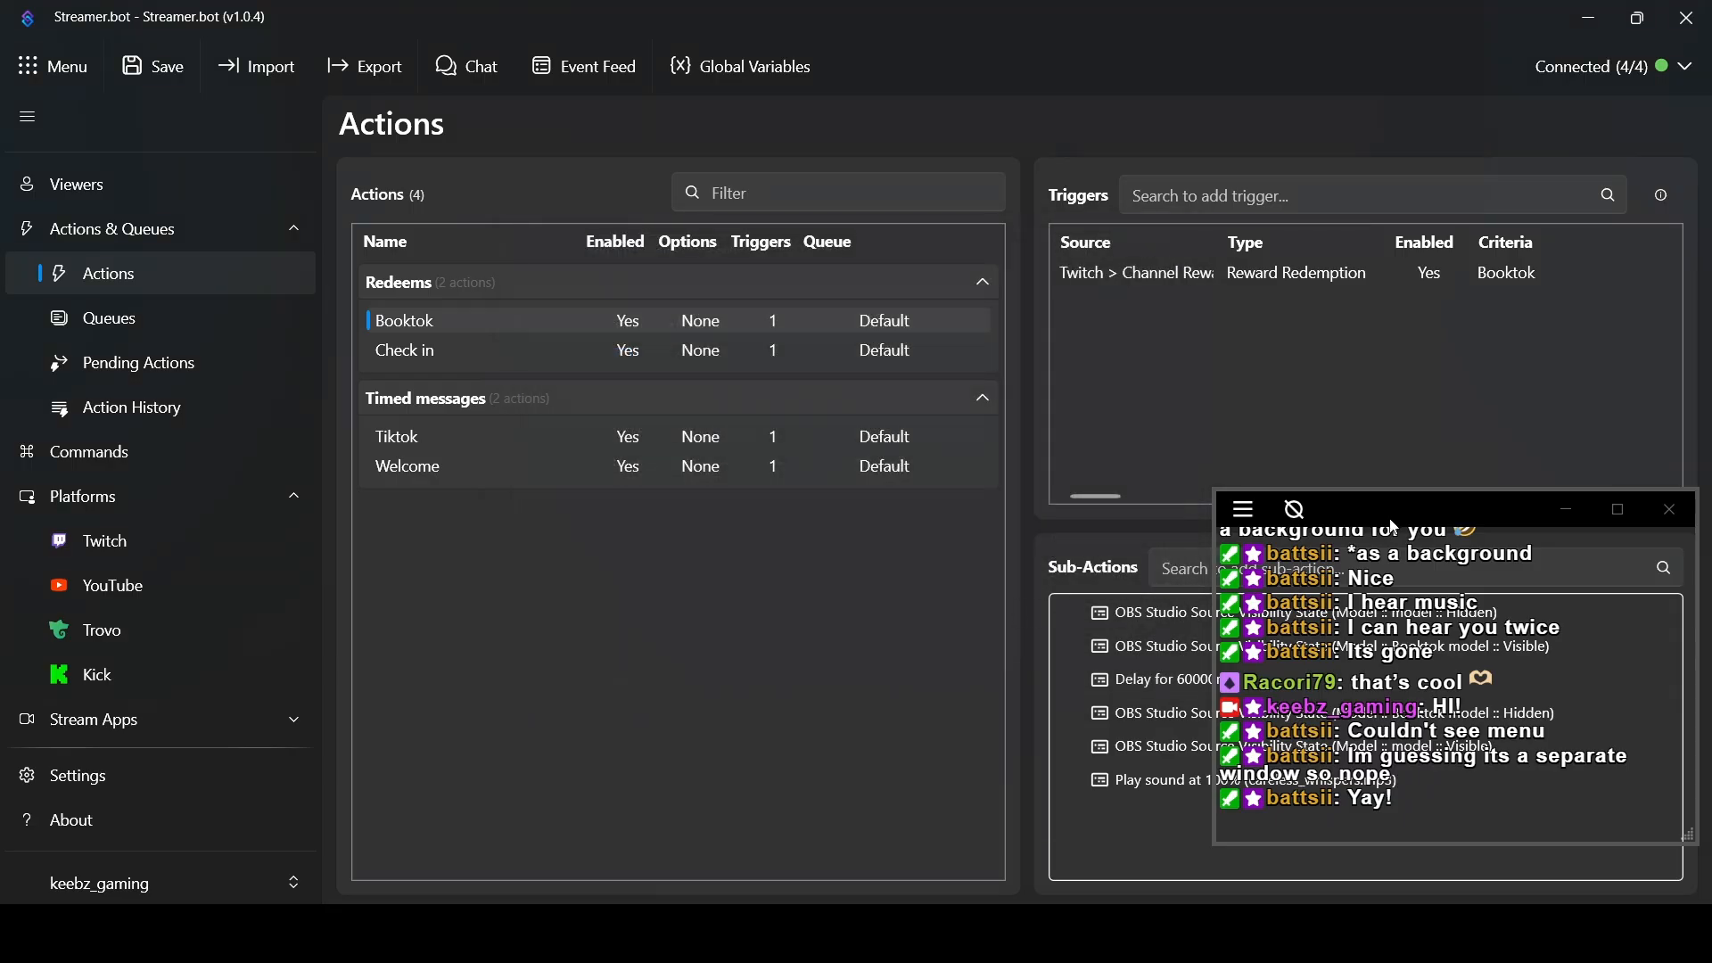
pyautogui.moveTo(1402, 519); pyautogui.dragTo(634, 548)
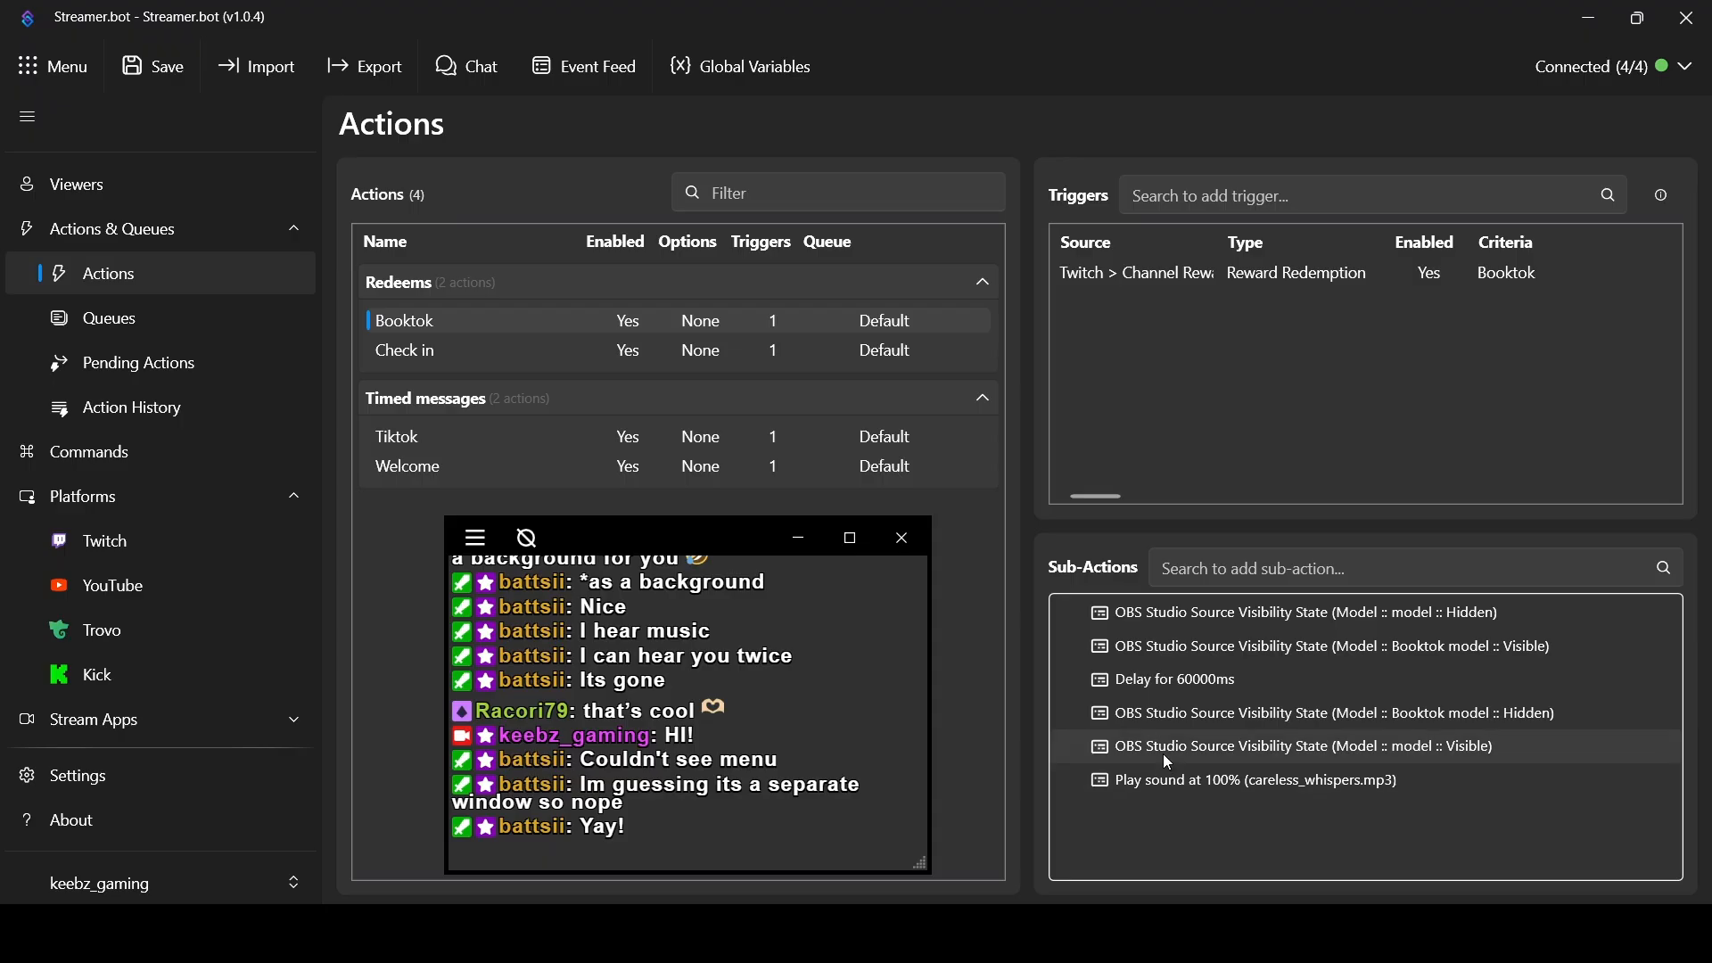
# Move the careless_whispers Play Sound sub-action to the start of the Booktok sub-actions and test its playback from its settings
pyautogui.moveTo(1167, 784); pyautogui.dragTo(1175, 612)
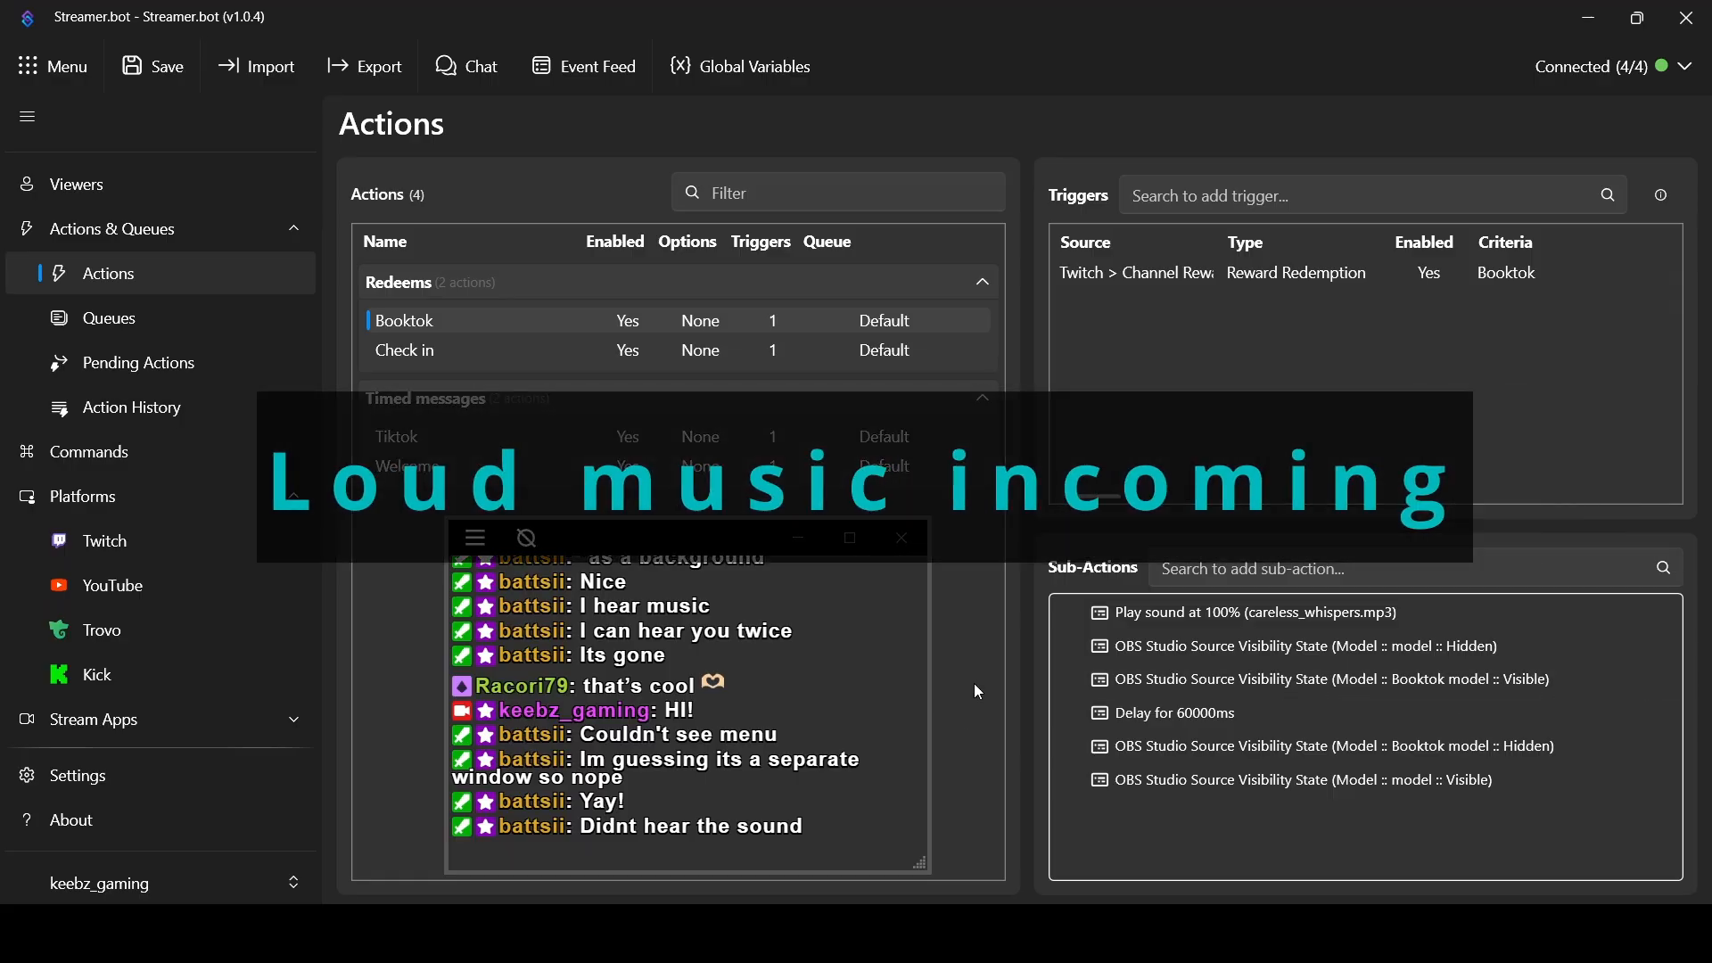
pyautogui.doubleClick(1142, 615)
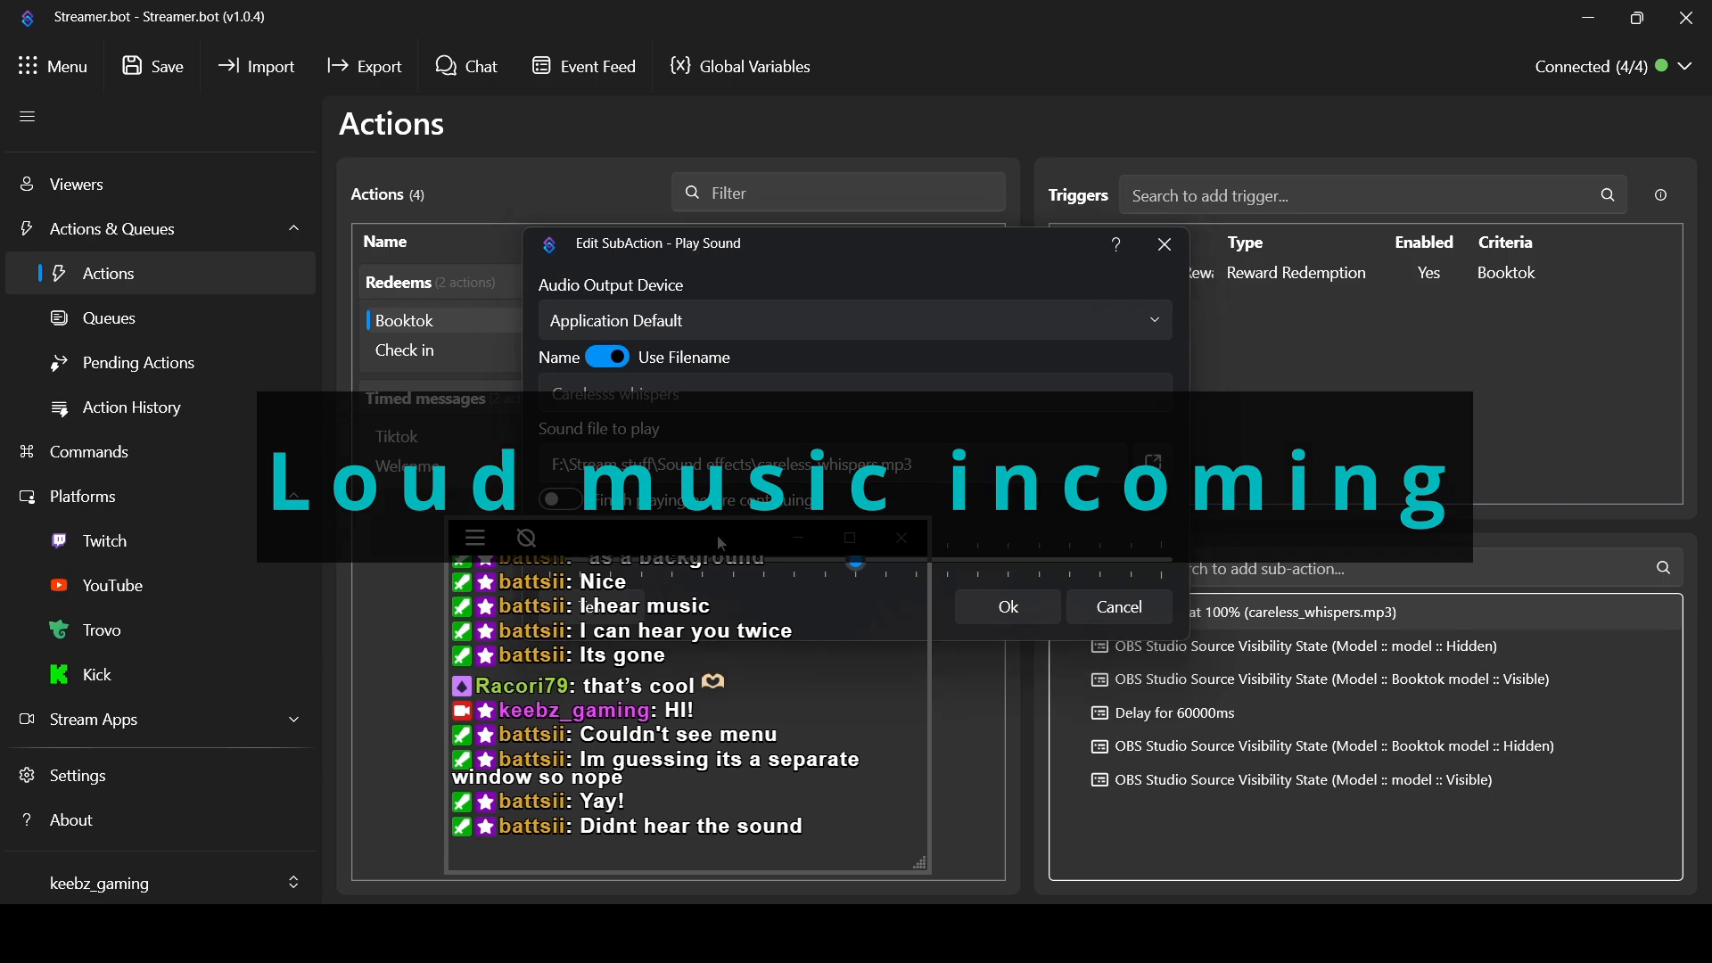
pyautogui.moveTo(717, 534); pyautogui.dragTo(1478, 467)
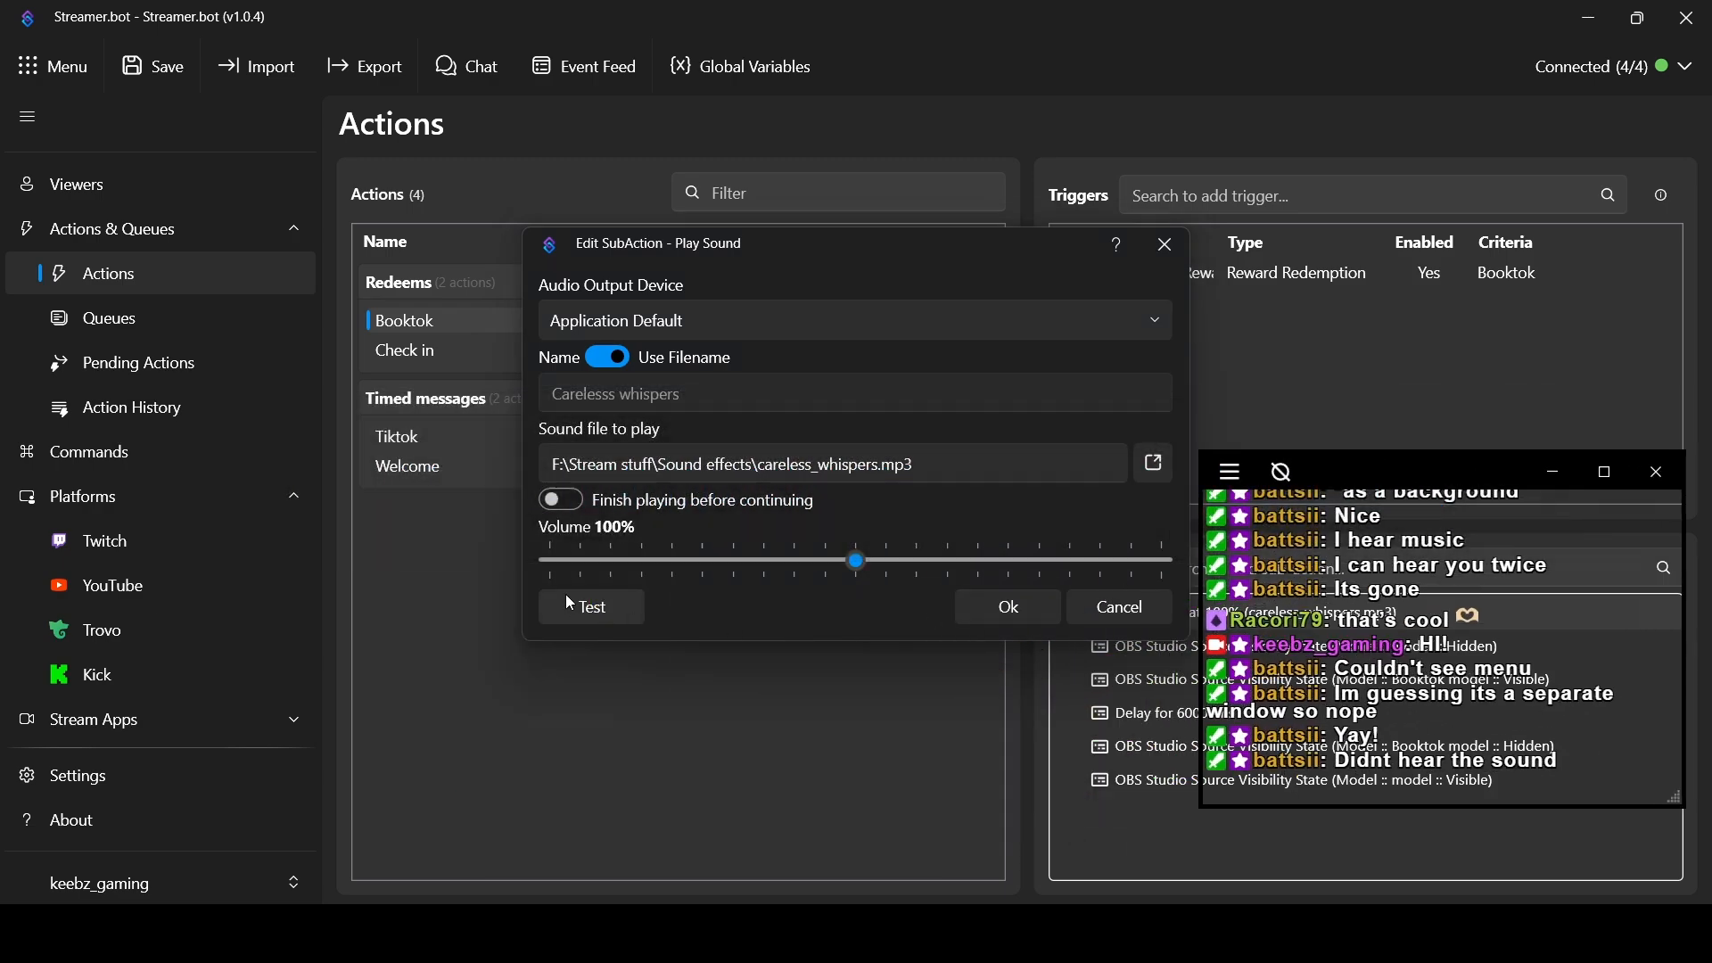
pyautogui.click(588, 612)
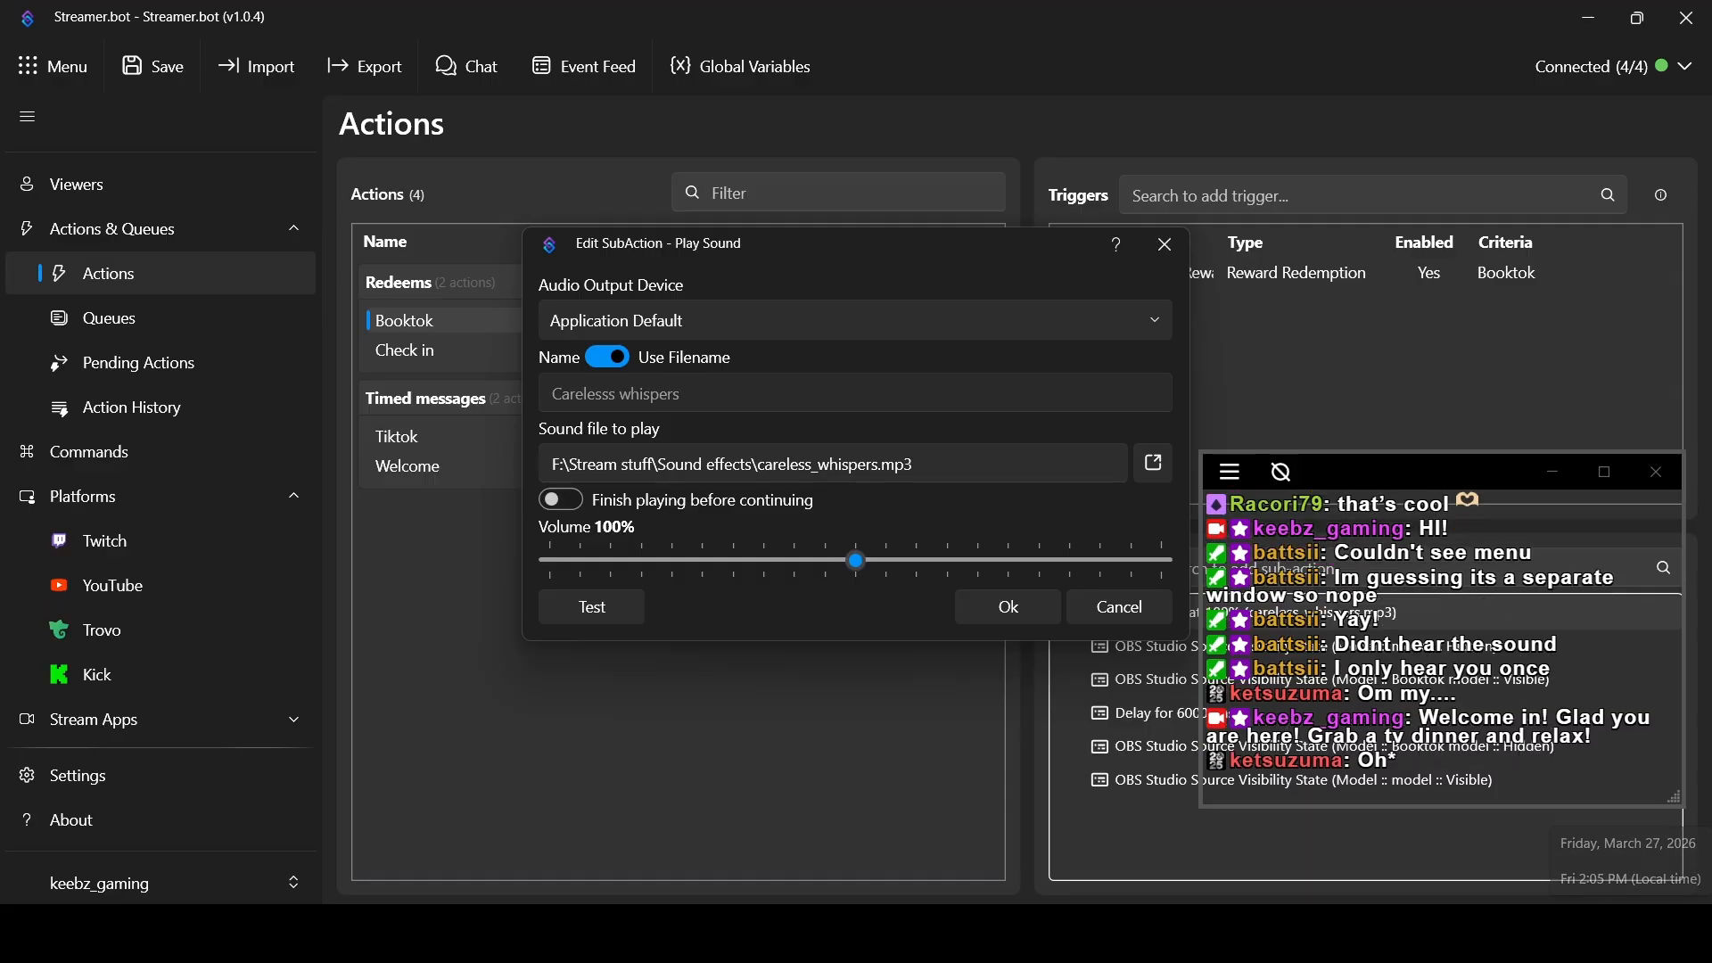
pyautogui.moveTo(1154, 934)
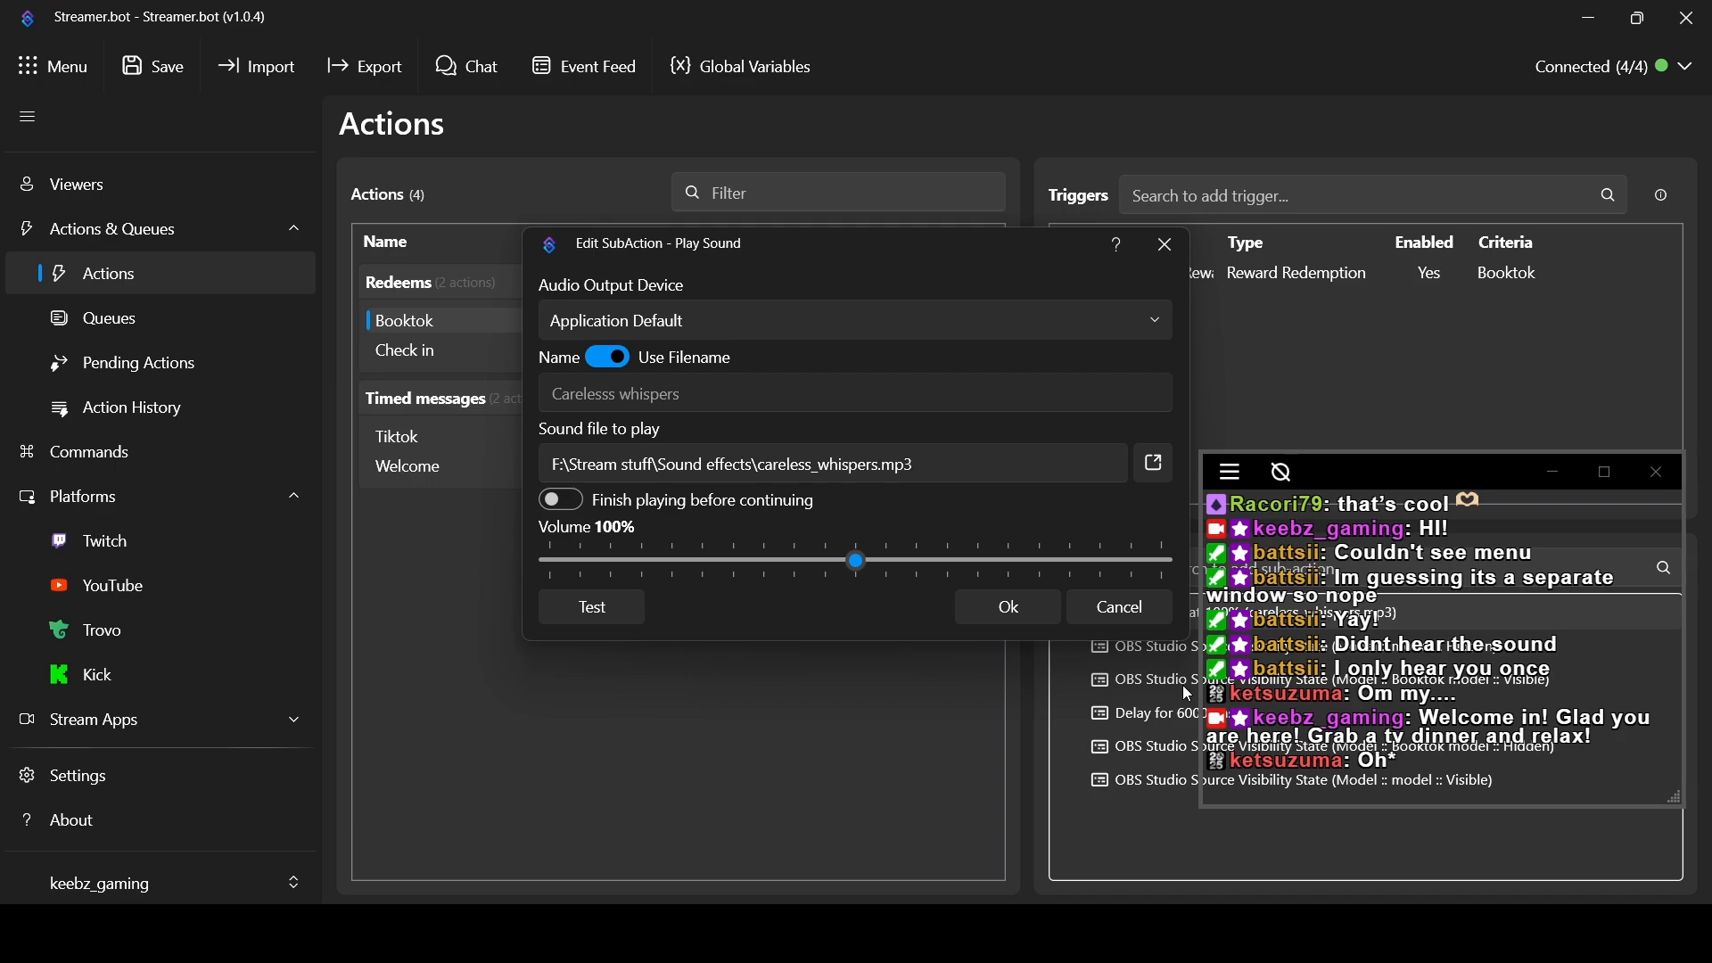
pyautogui.click(1012, 609)
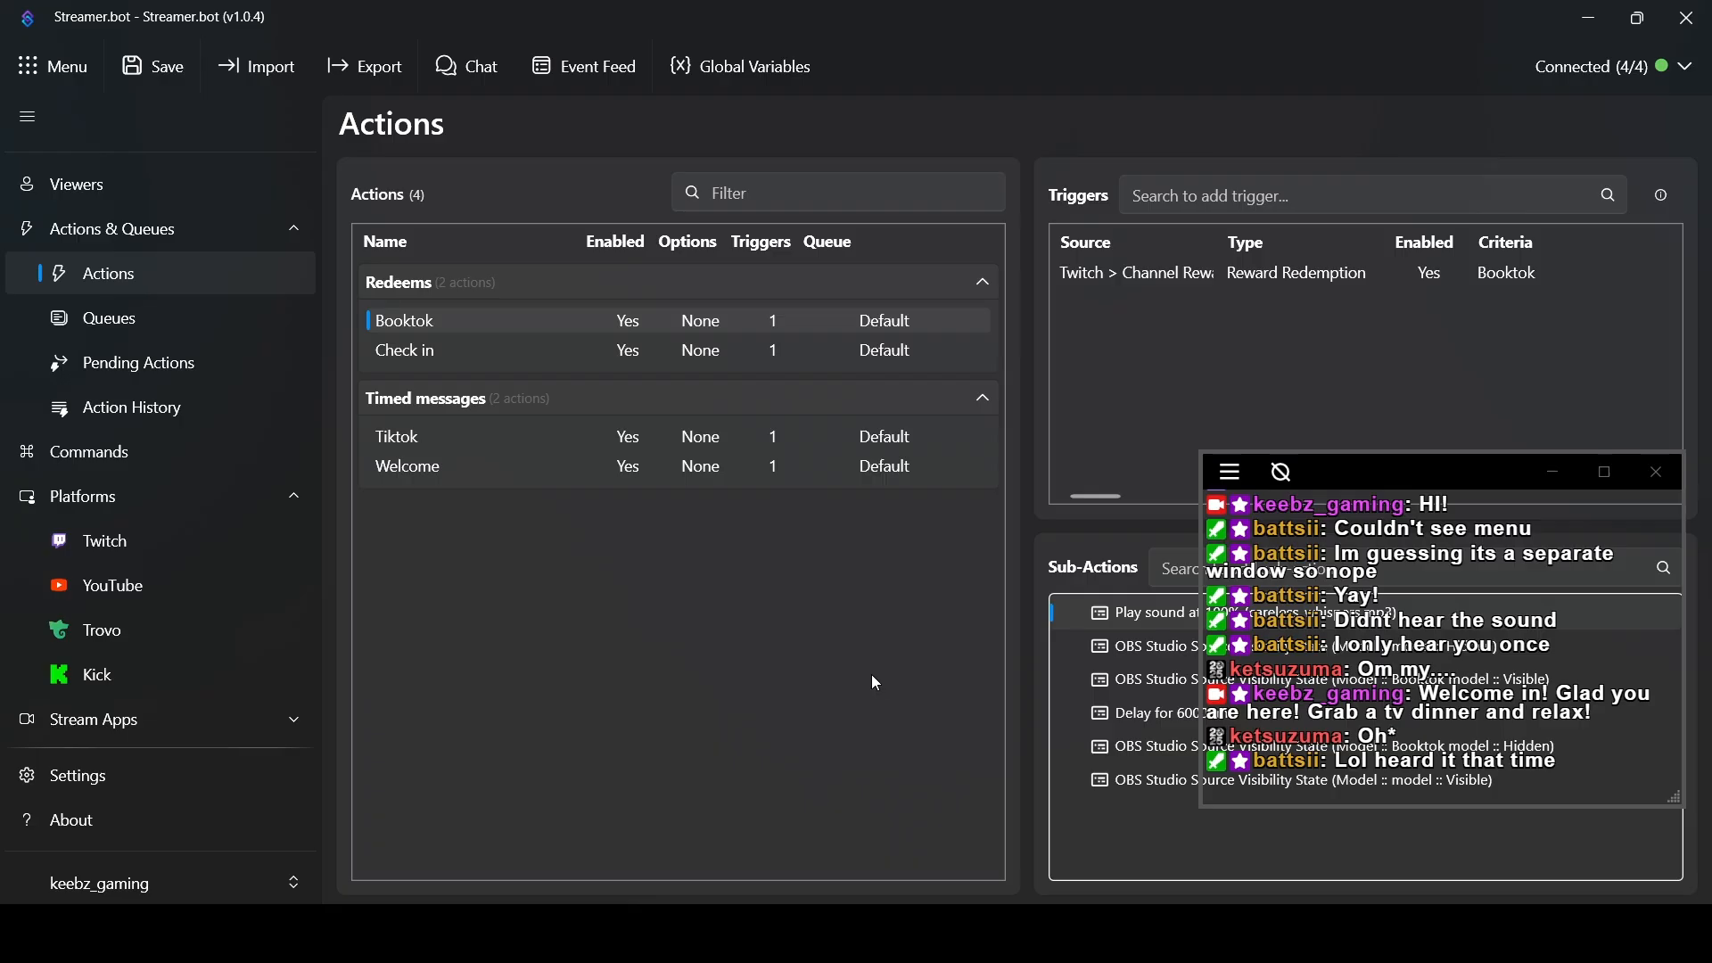
# Move the chat overlay off the sub-actions list into the empty space below the timed messages
pyautogui.moveTo(1409, 467); pyautogui.dragTo(750, 560)
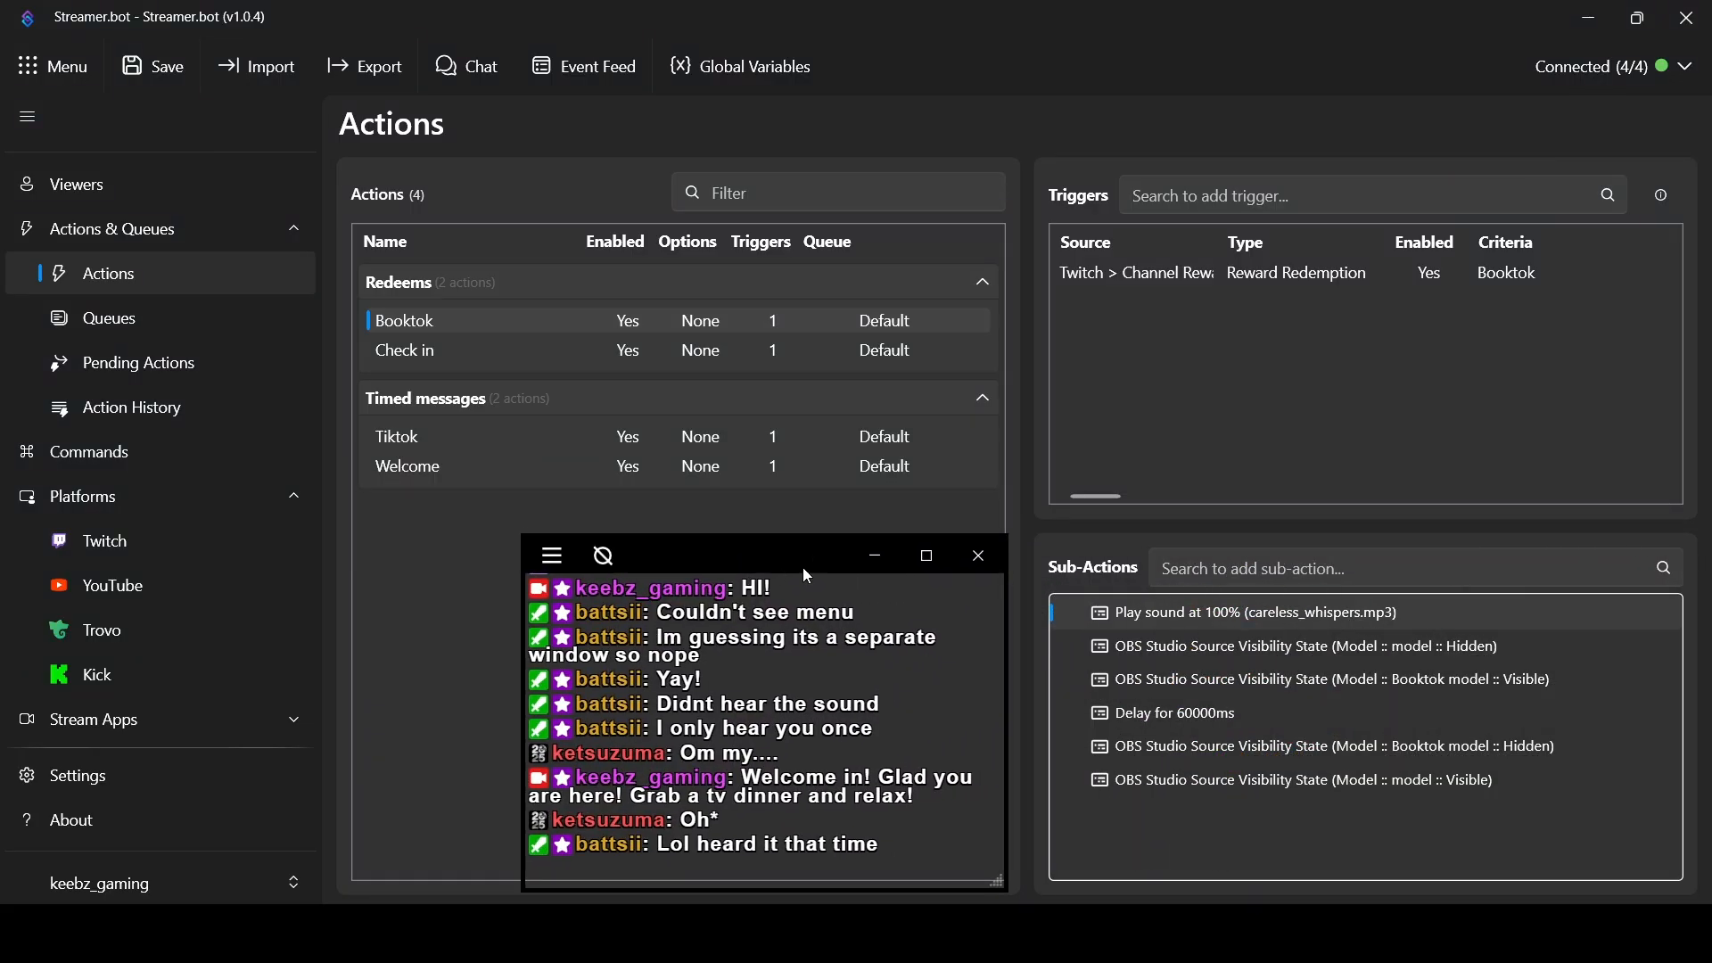
pyautogui.moveTo(794, 564); pyautogui.dragTo(748, 553)
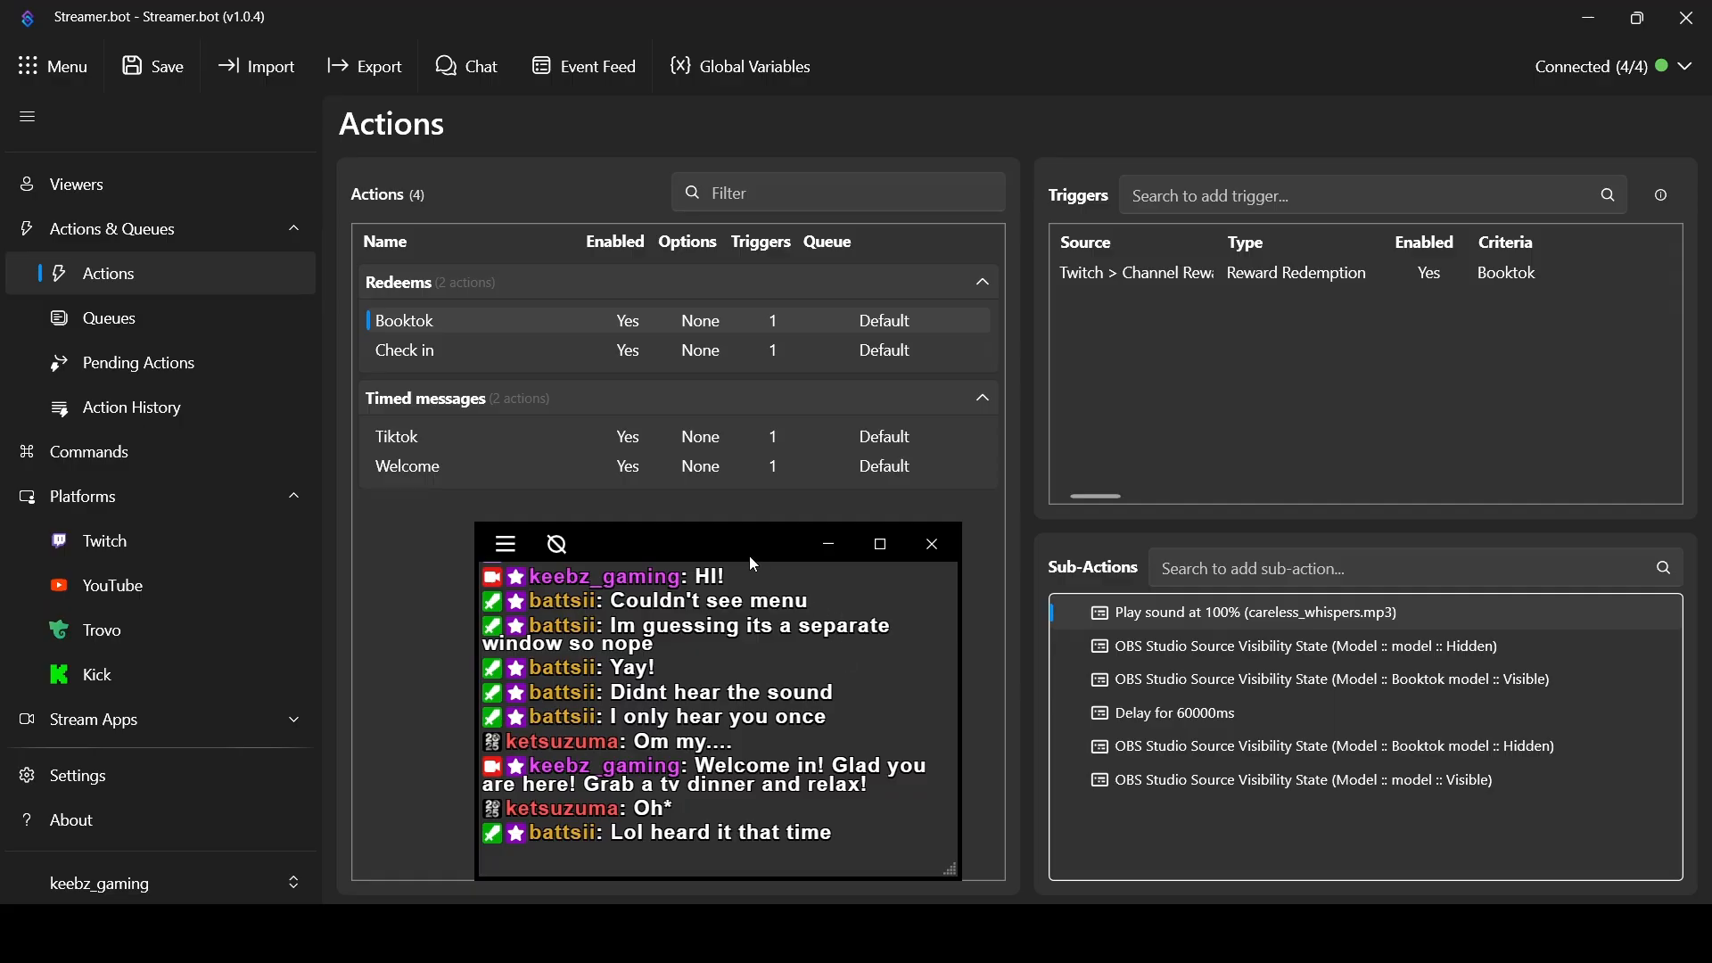
pyautogui.moveTo(753, 562); pyautogui.dragTo(728, 560)
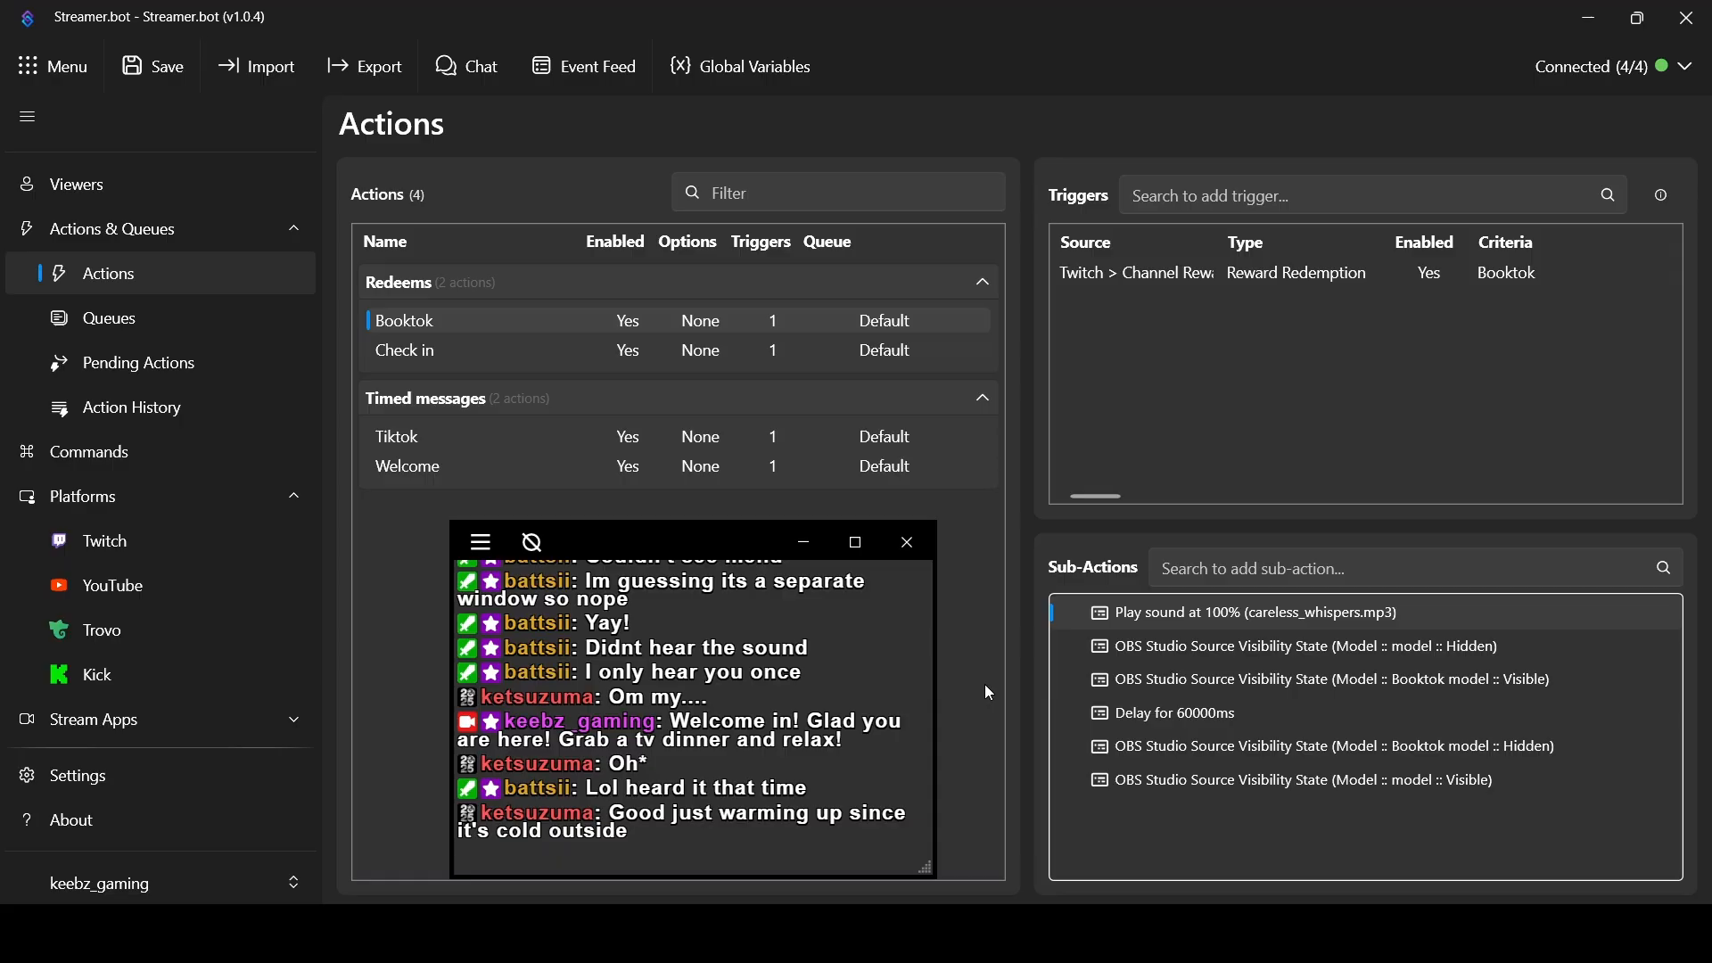
pyautogui.moveTo(707, 556); pyautogui.dragTo(655, 558)
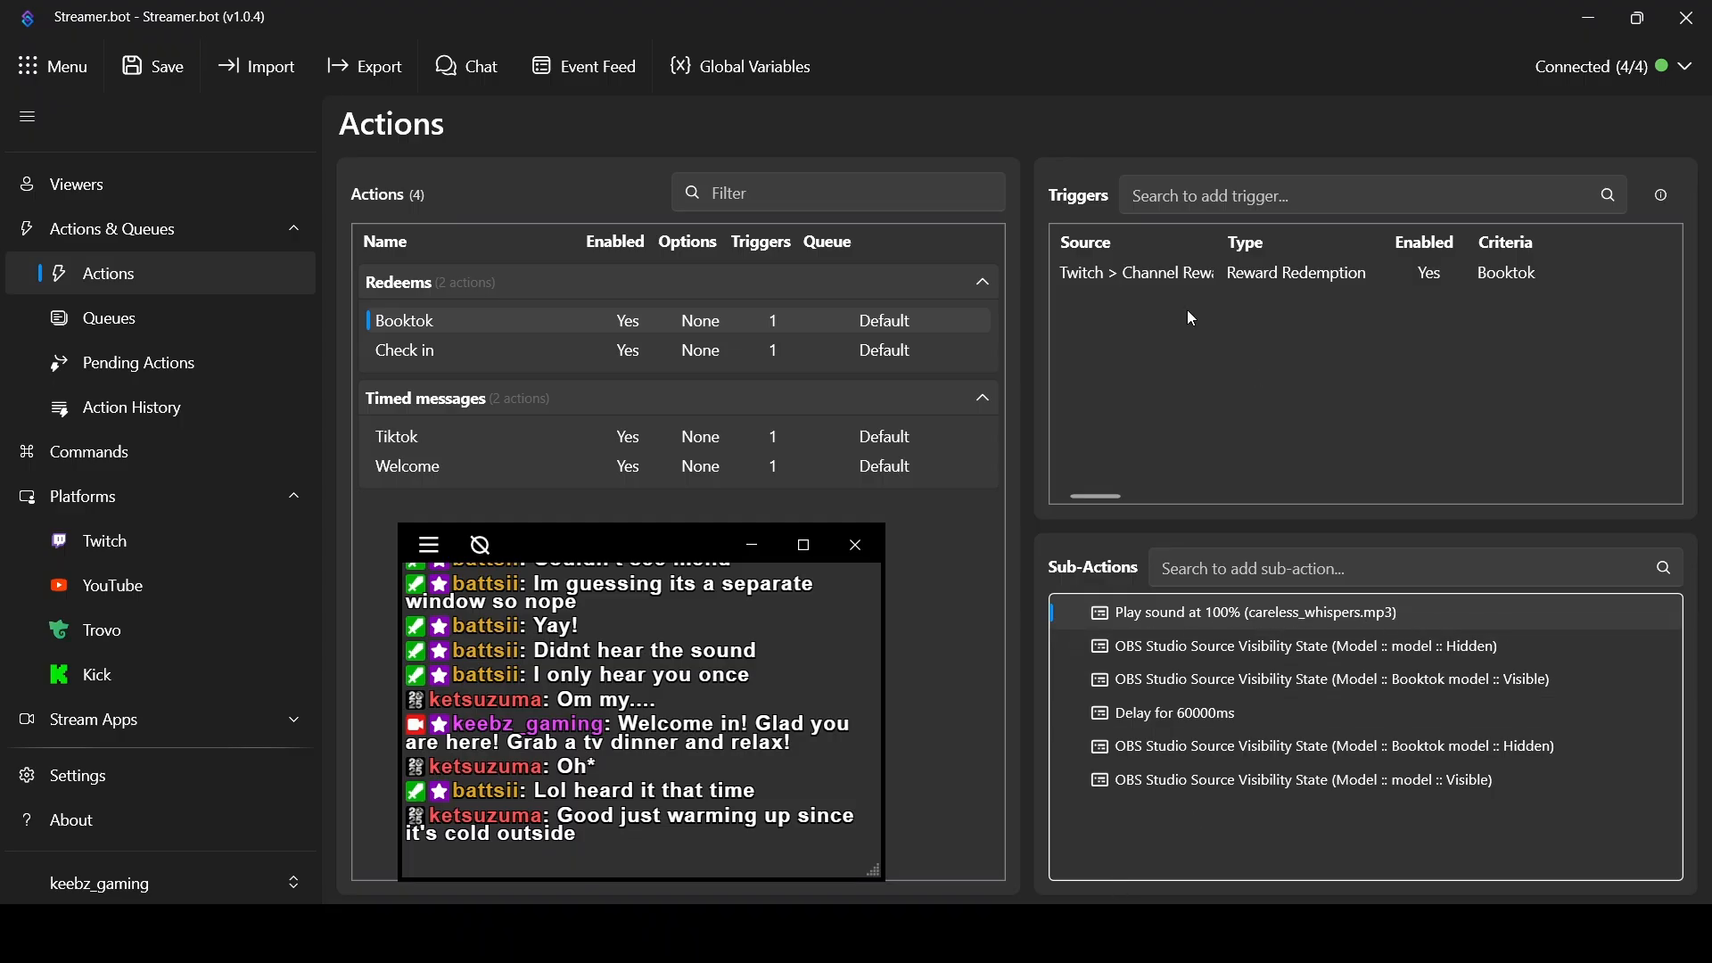
pyautogui.moveTo(553, 539); pyautogui.dragTo(598, 566)
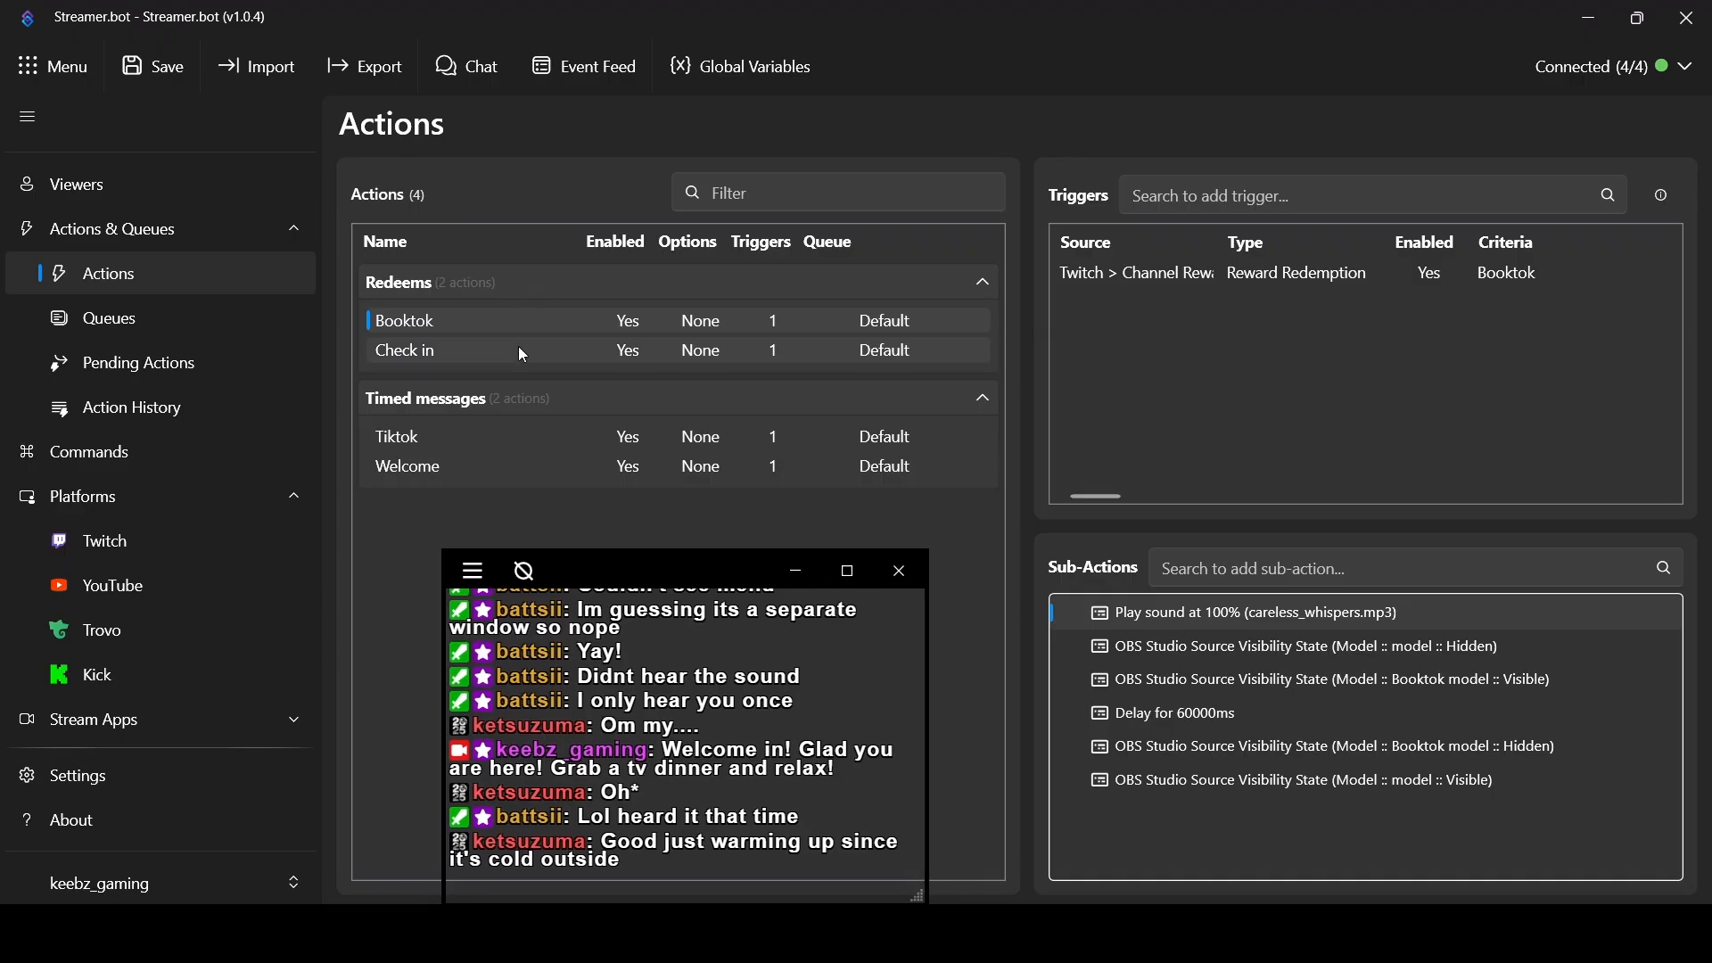
# Add an action named "90s lighting" to the Redeems group with the Default queue
pyautogui.rightClick(526, 280)
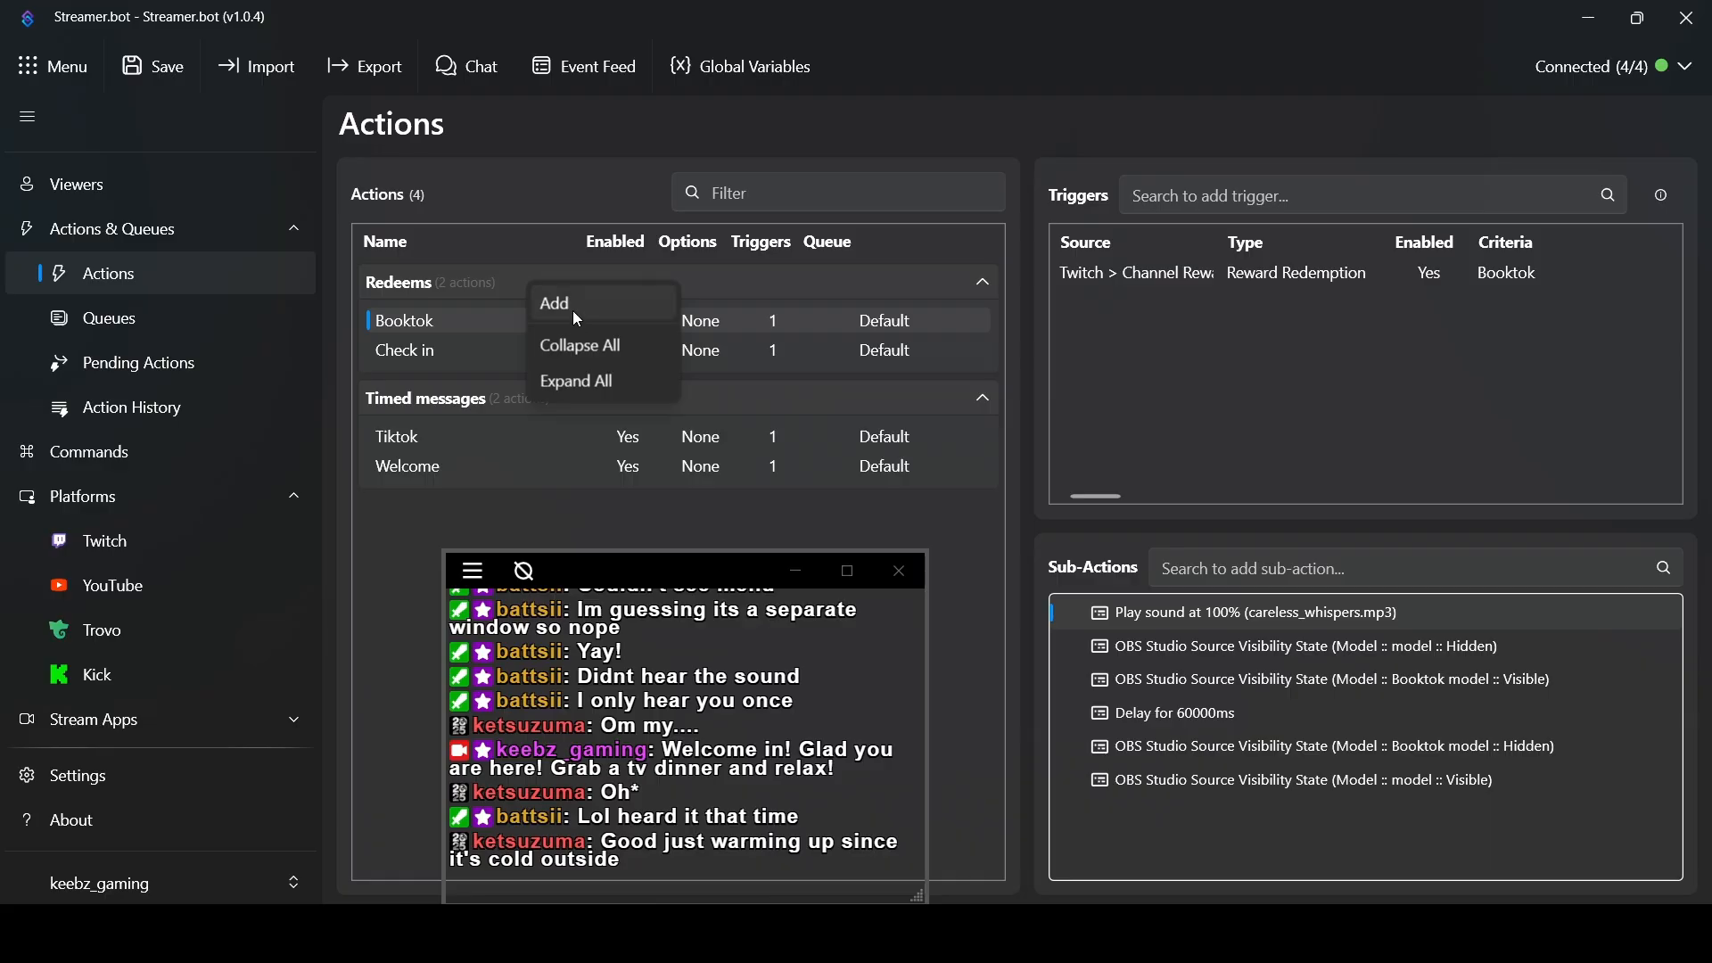
pyautogui.click(571, 305)
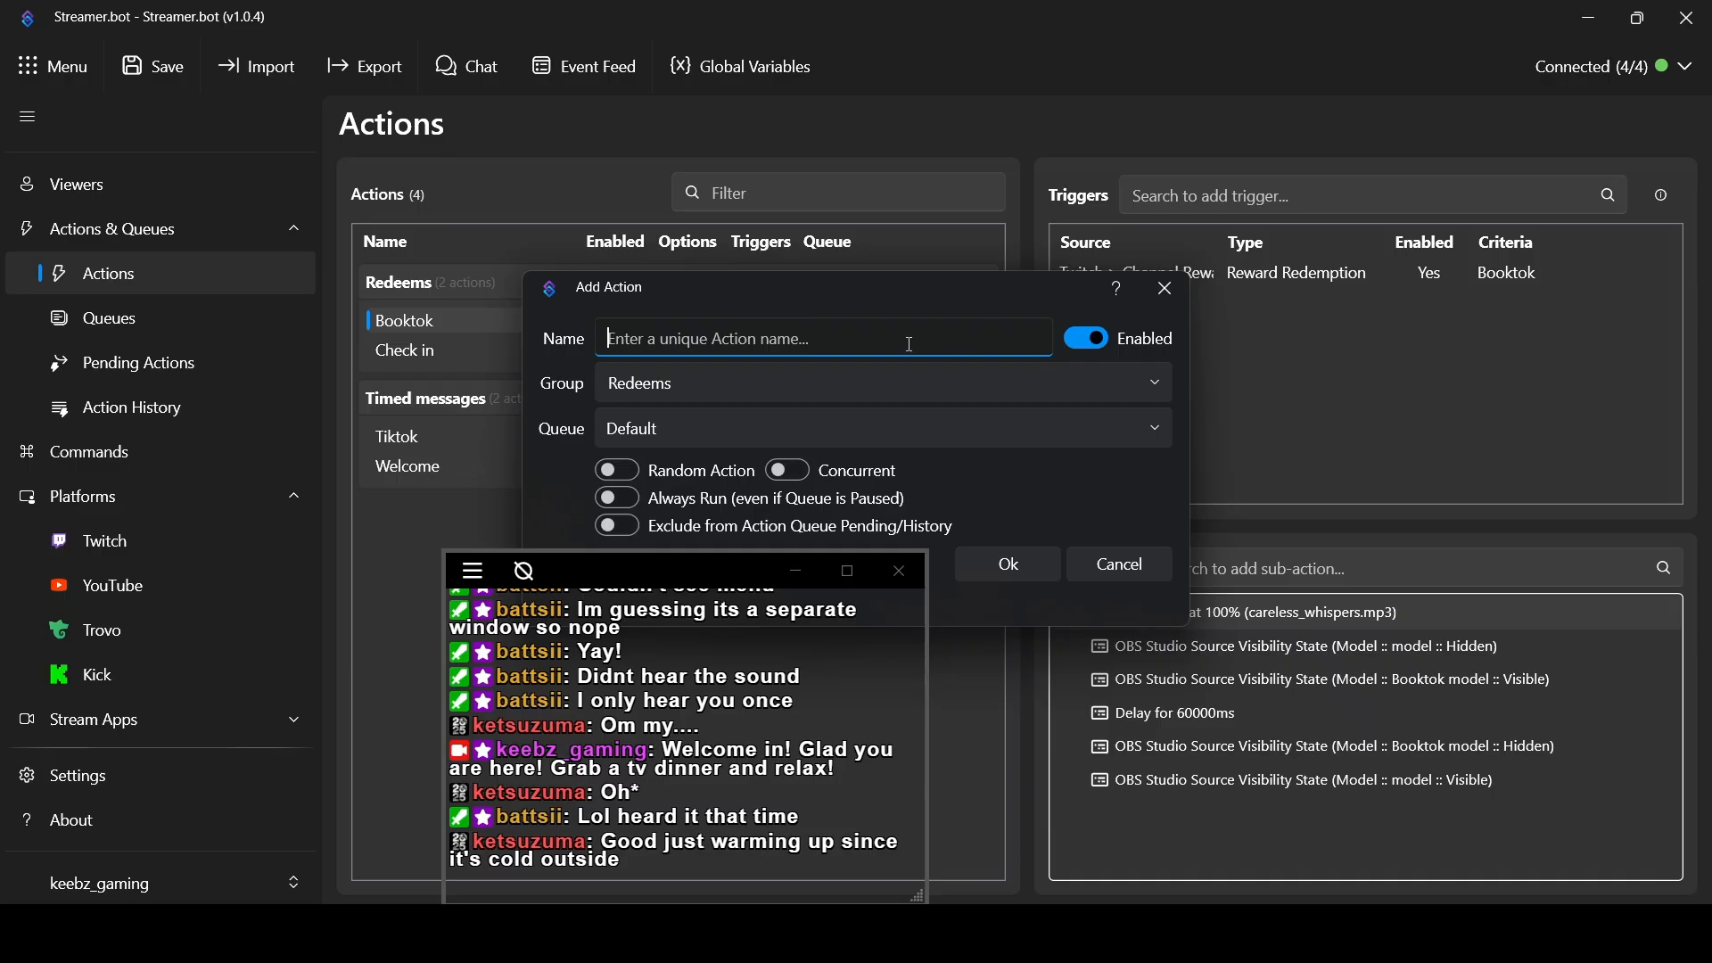
pyautogui.write('90s li')
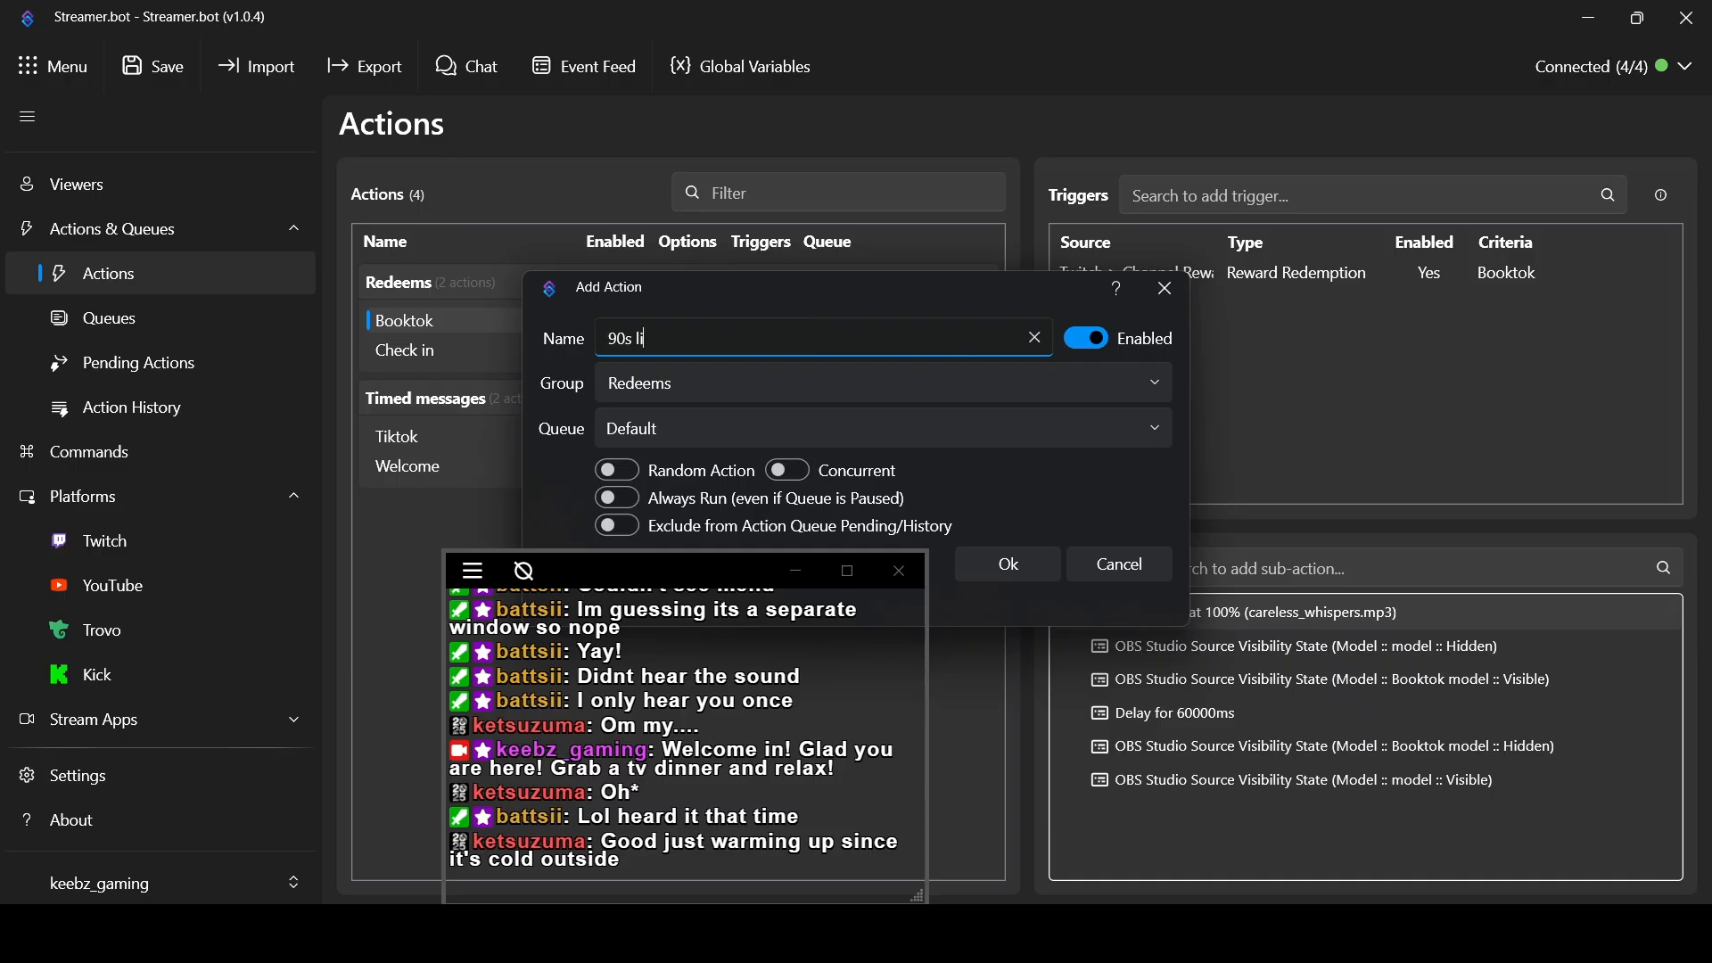
pyautogui.write('ghting')
pyautogui.click(1011, 564)
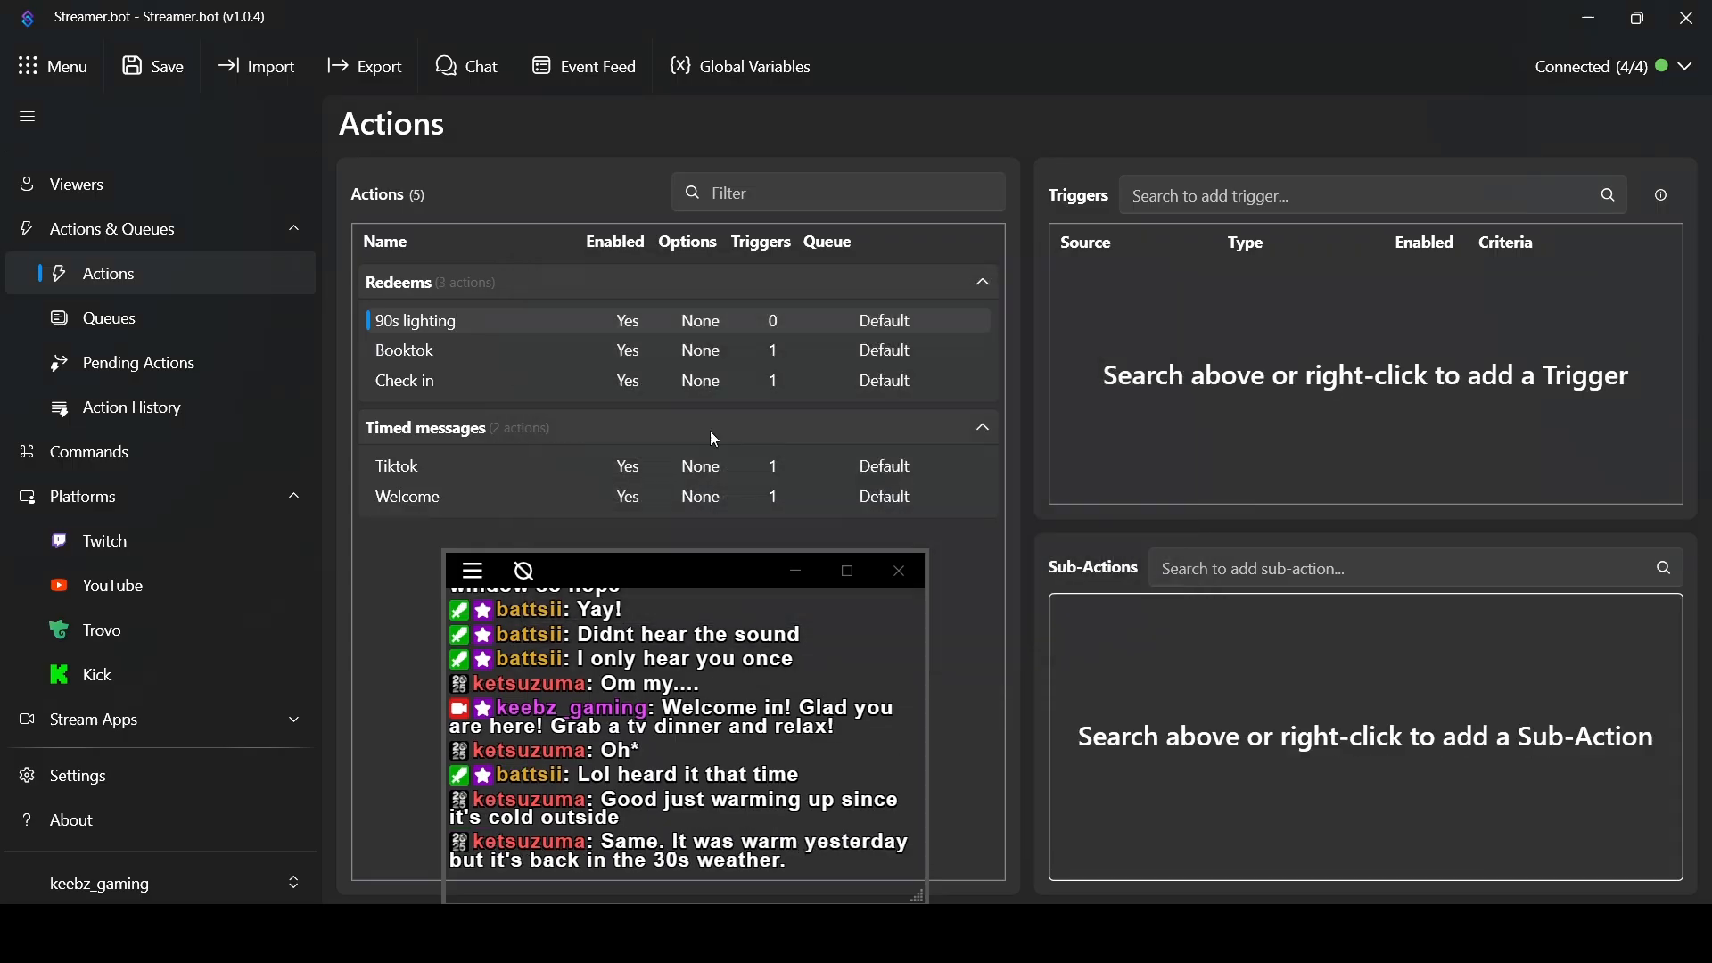
# Add a Twitch Channel Reward Redemption trigger for the 90s lighting reward to the 90s lighting action
pyautogui.rightClick(1161, 343)
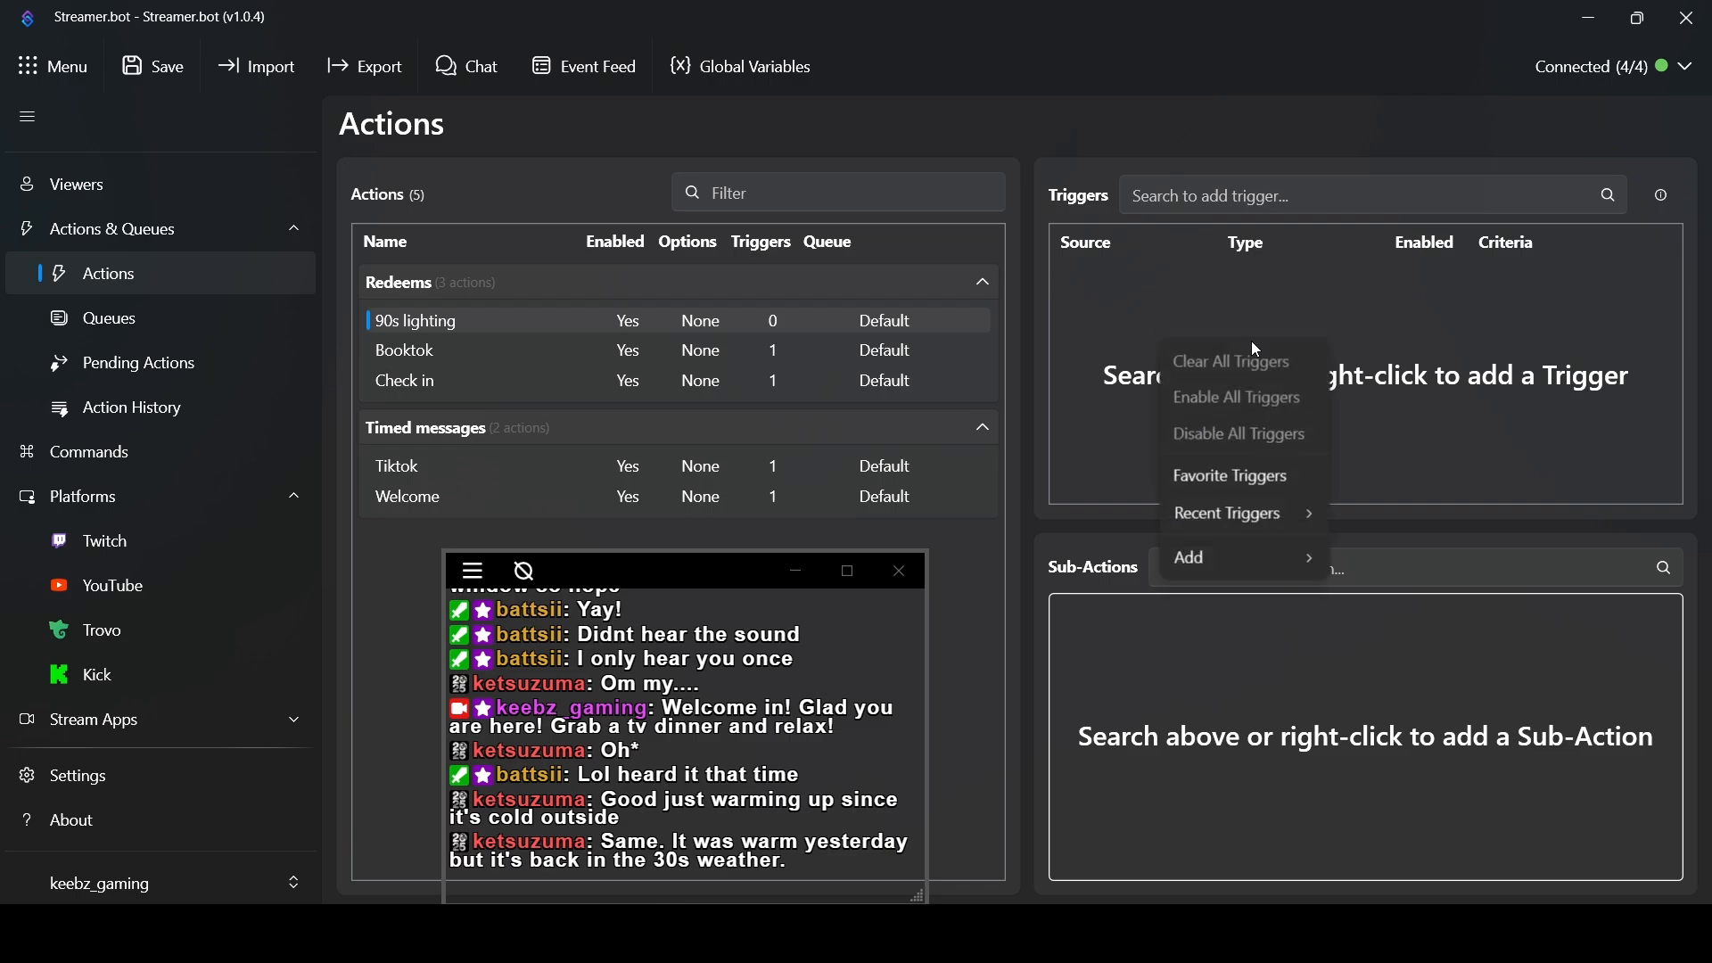
pyautogui.moveTo(1248, 559)
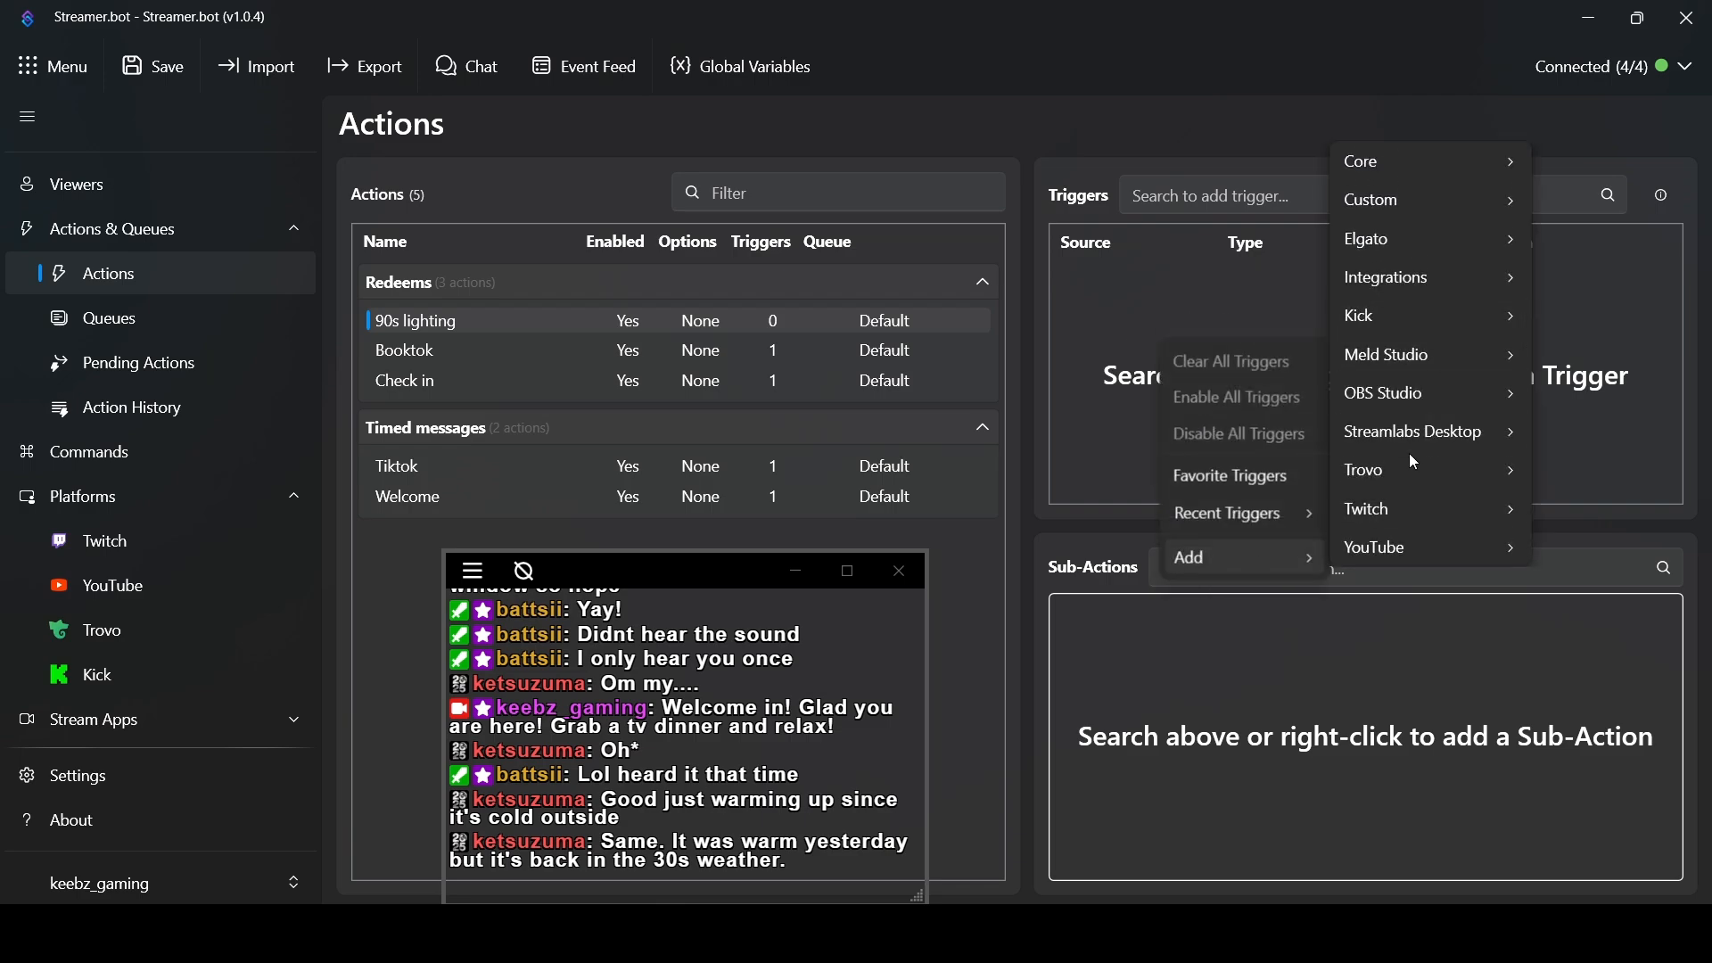
pyautogui.moveTo(1393, 512)
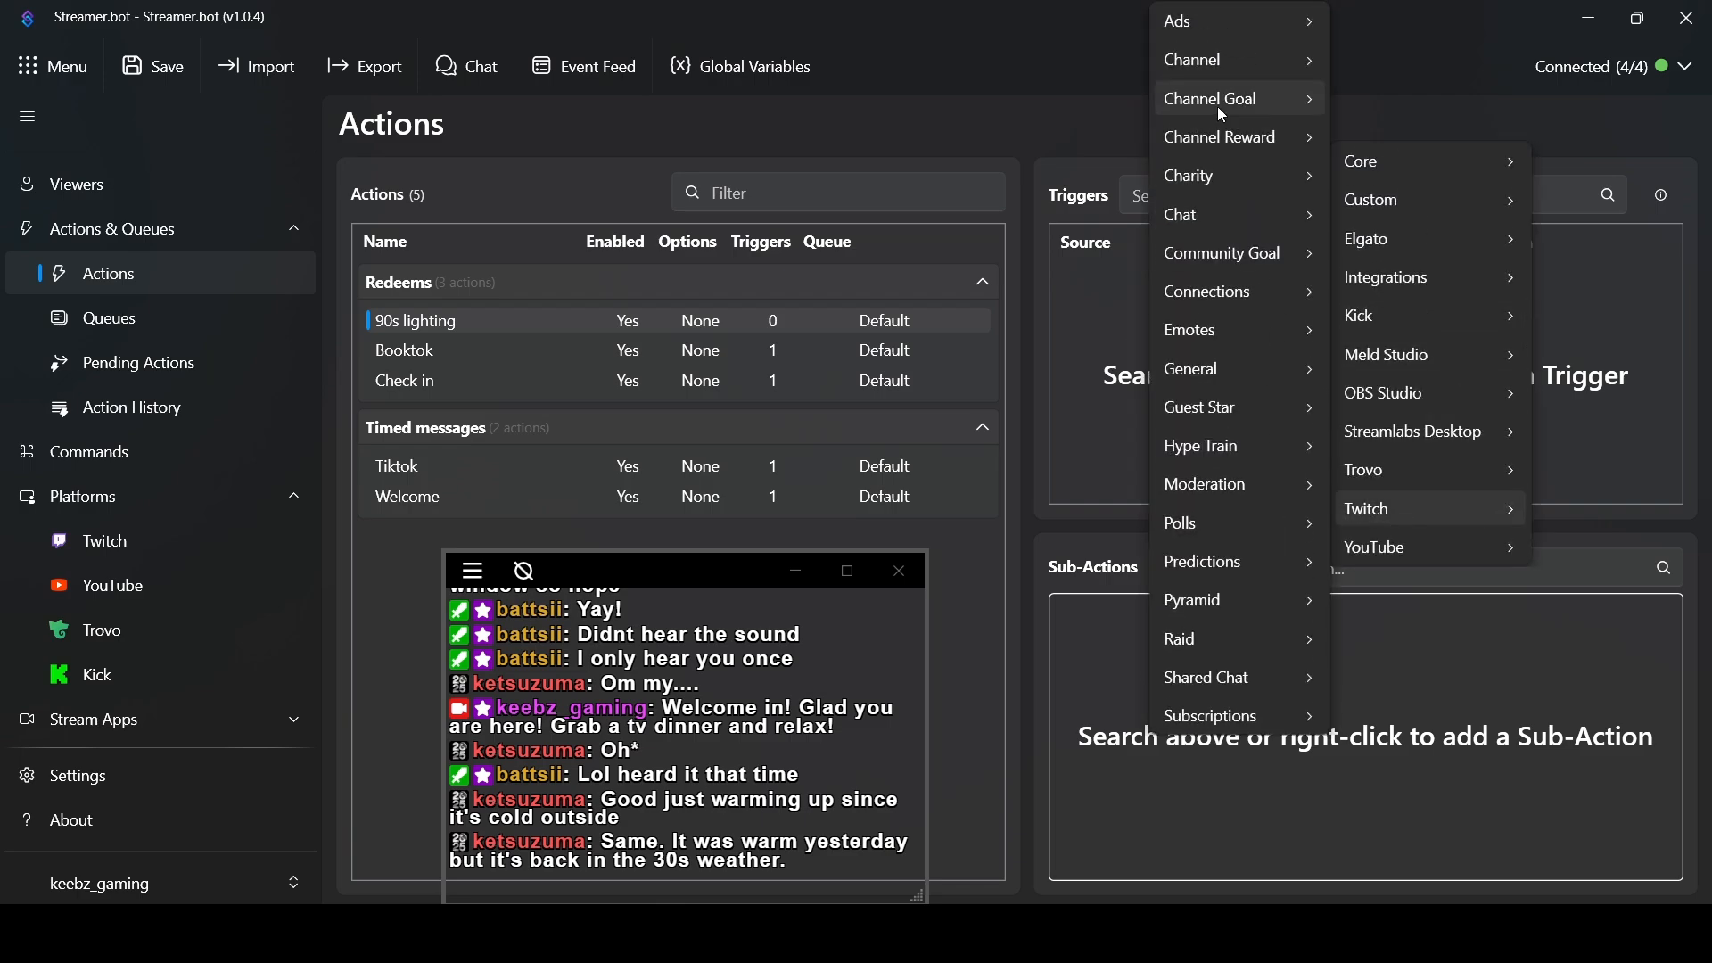
pyautogui.moveTo(1246, 155)
pyautogui.click(1017, 183)
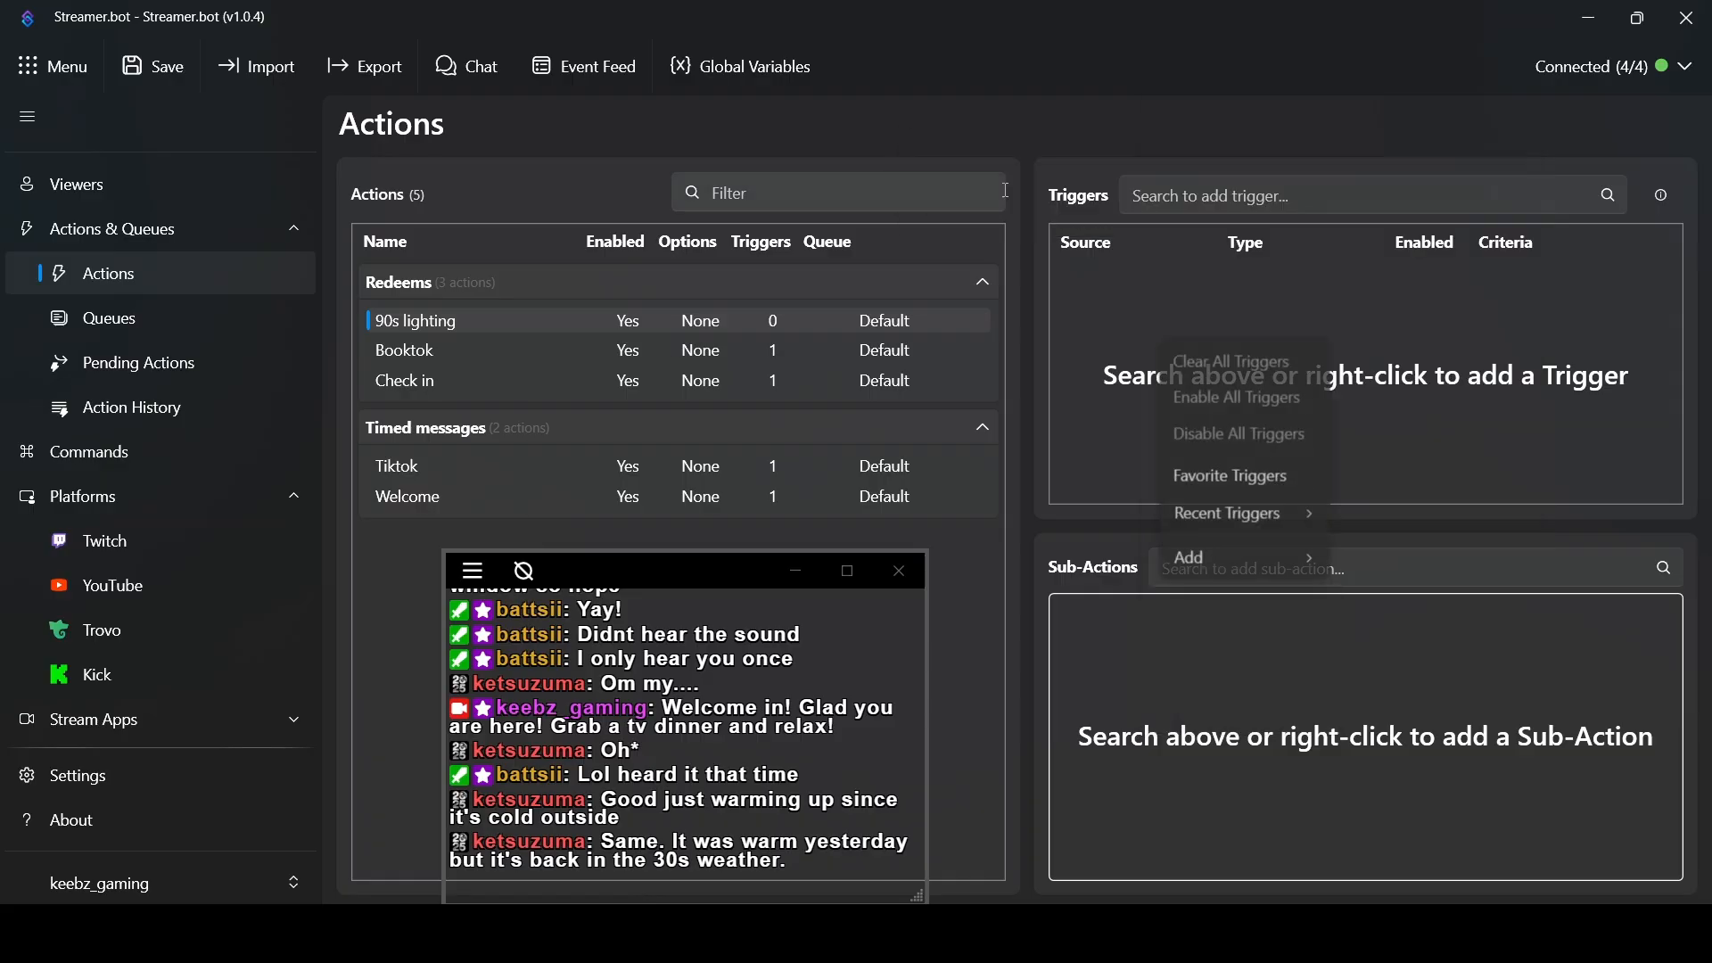
pyautogui.click(1030, 426)
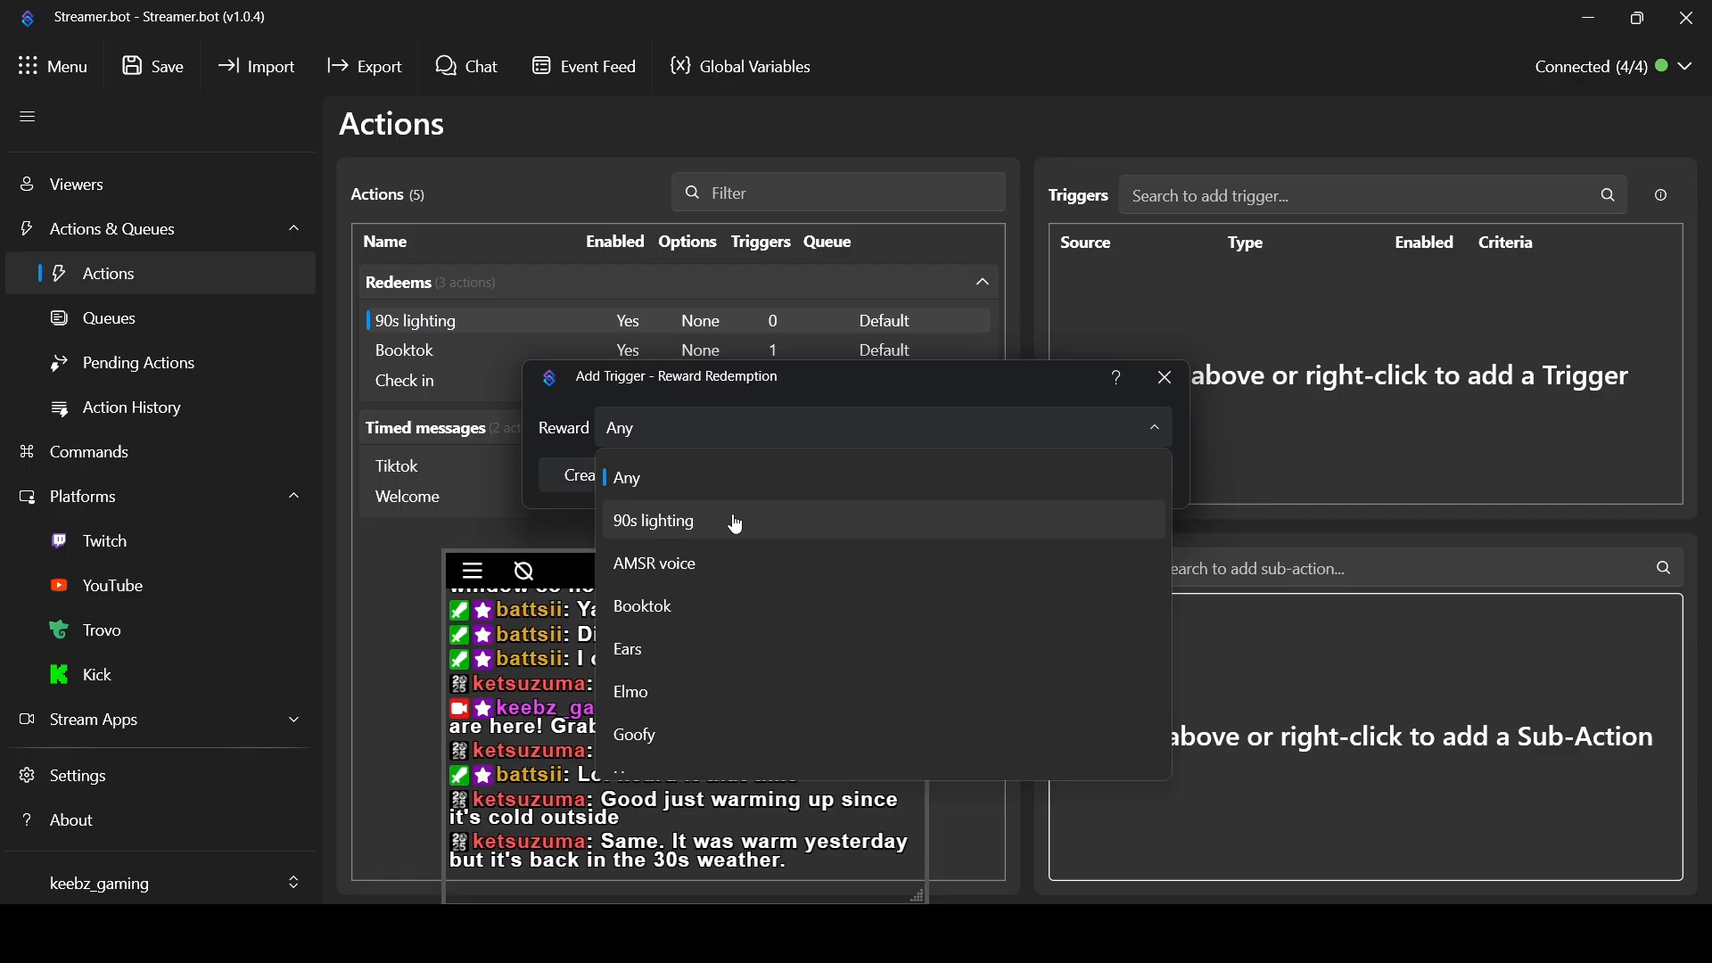
pyautogui.click(673, 537)
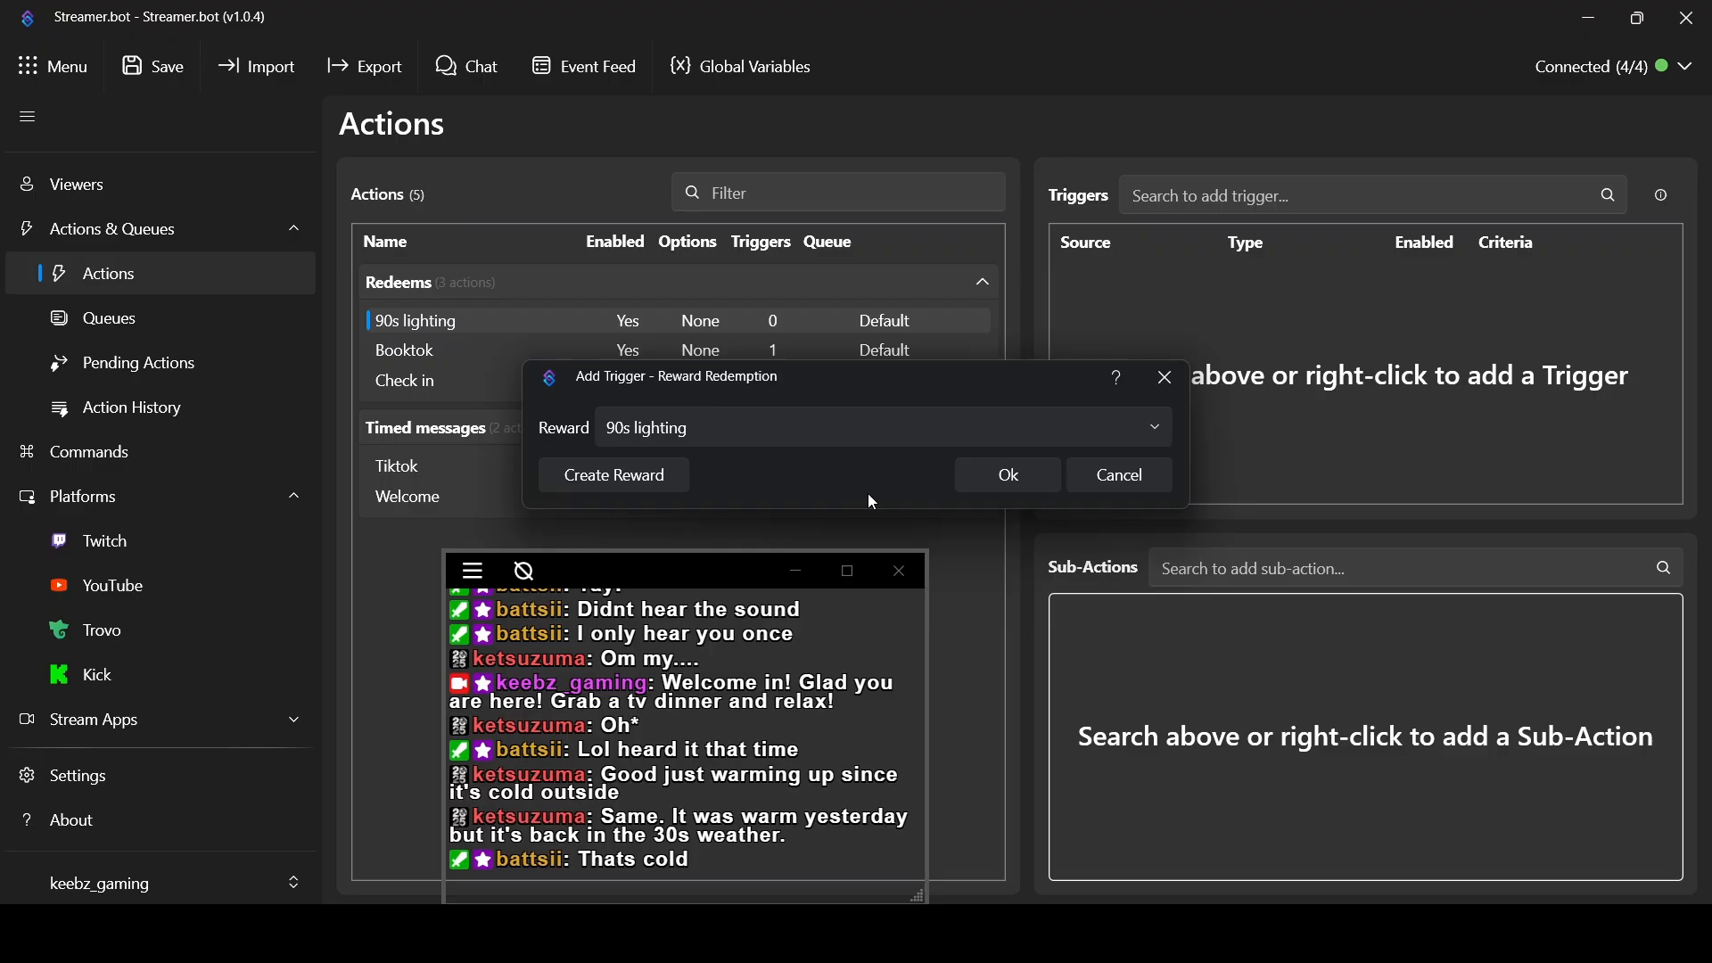
pyautogui.click(1033, 478)
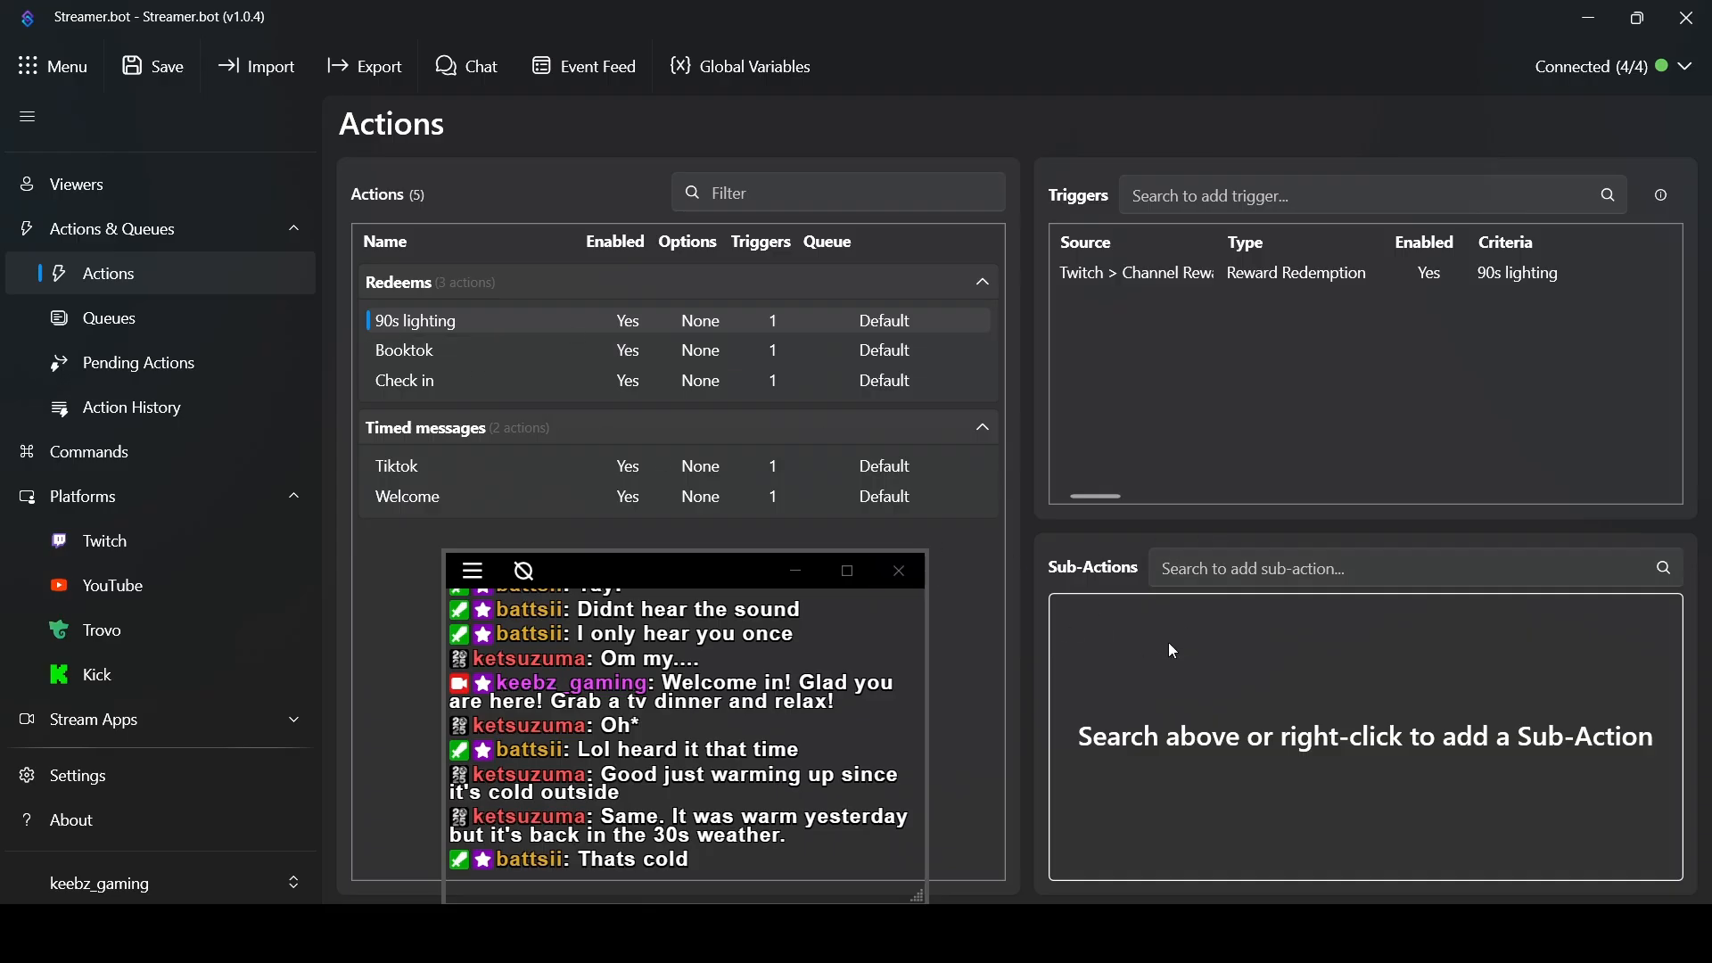
# Compare with the Booktok action and delete the 90s lighting action from the Redeems group
pyautogui.click(452, 363)
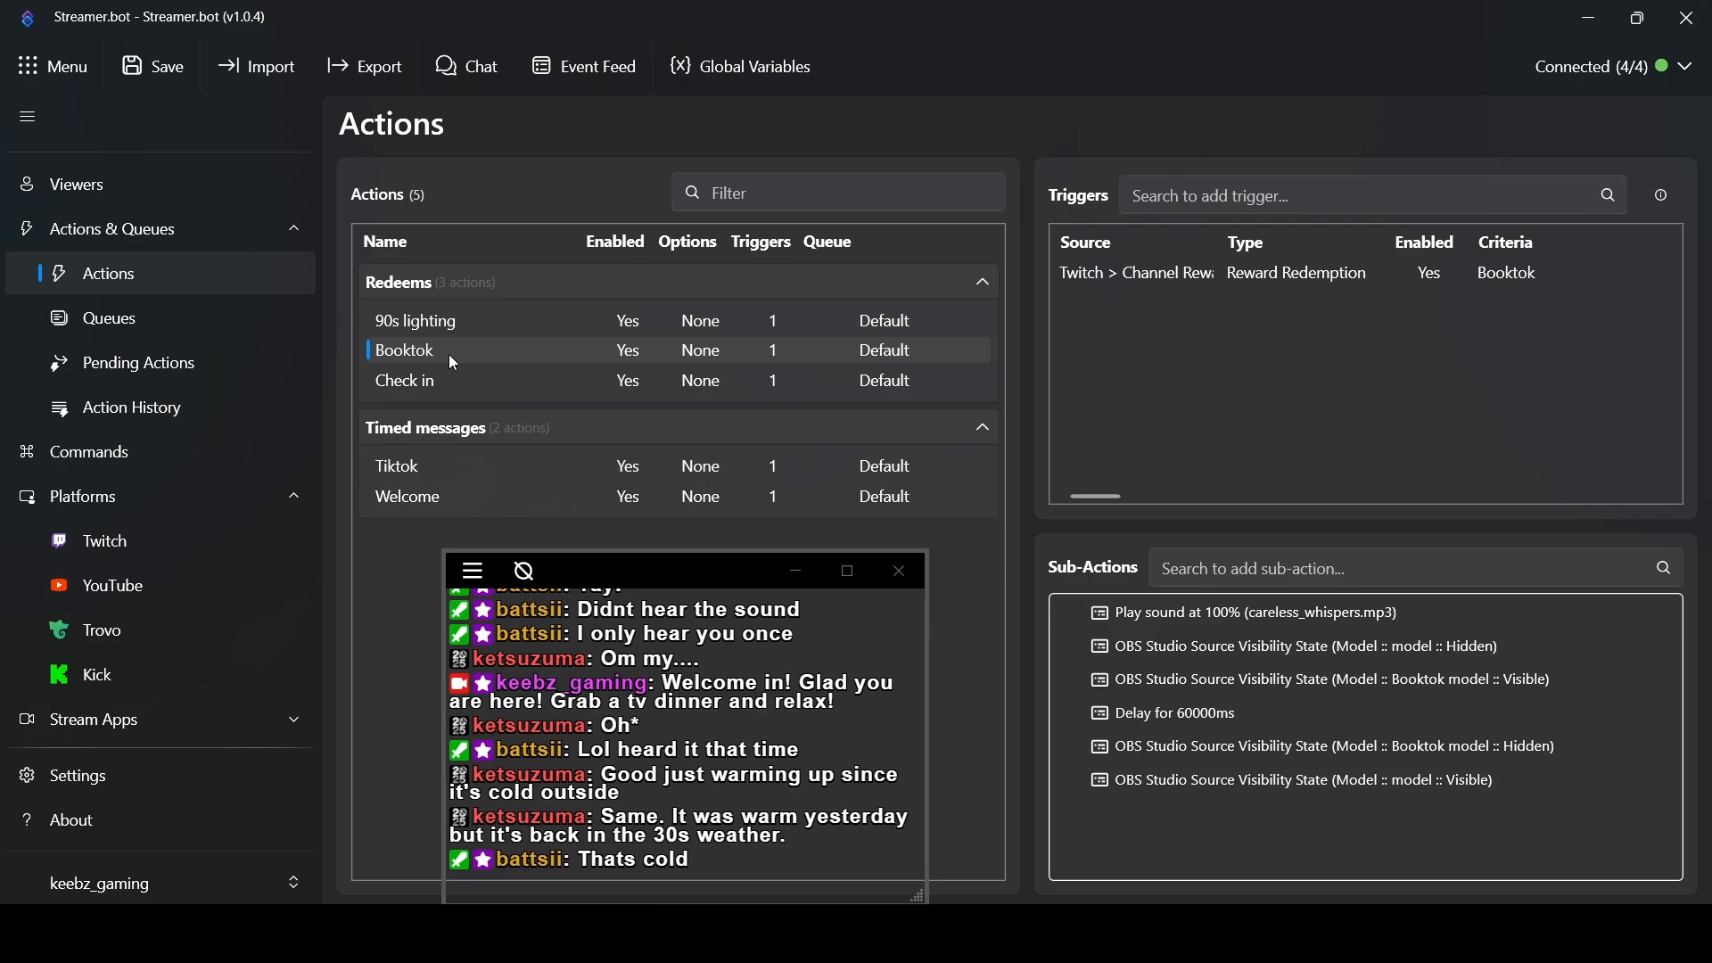
pyautogui.doubleClick(440, 324)
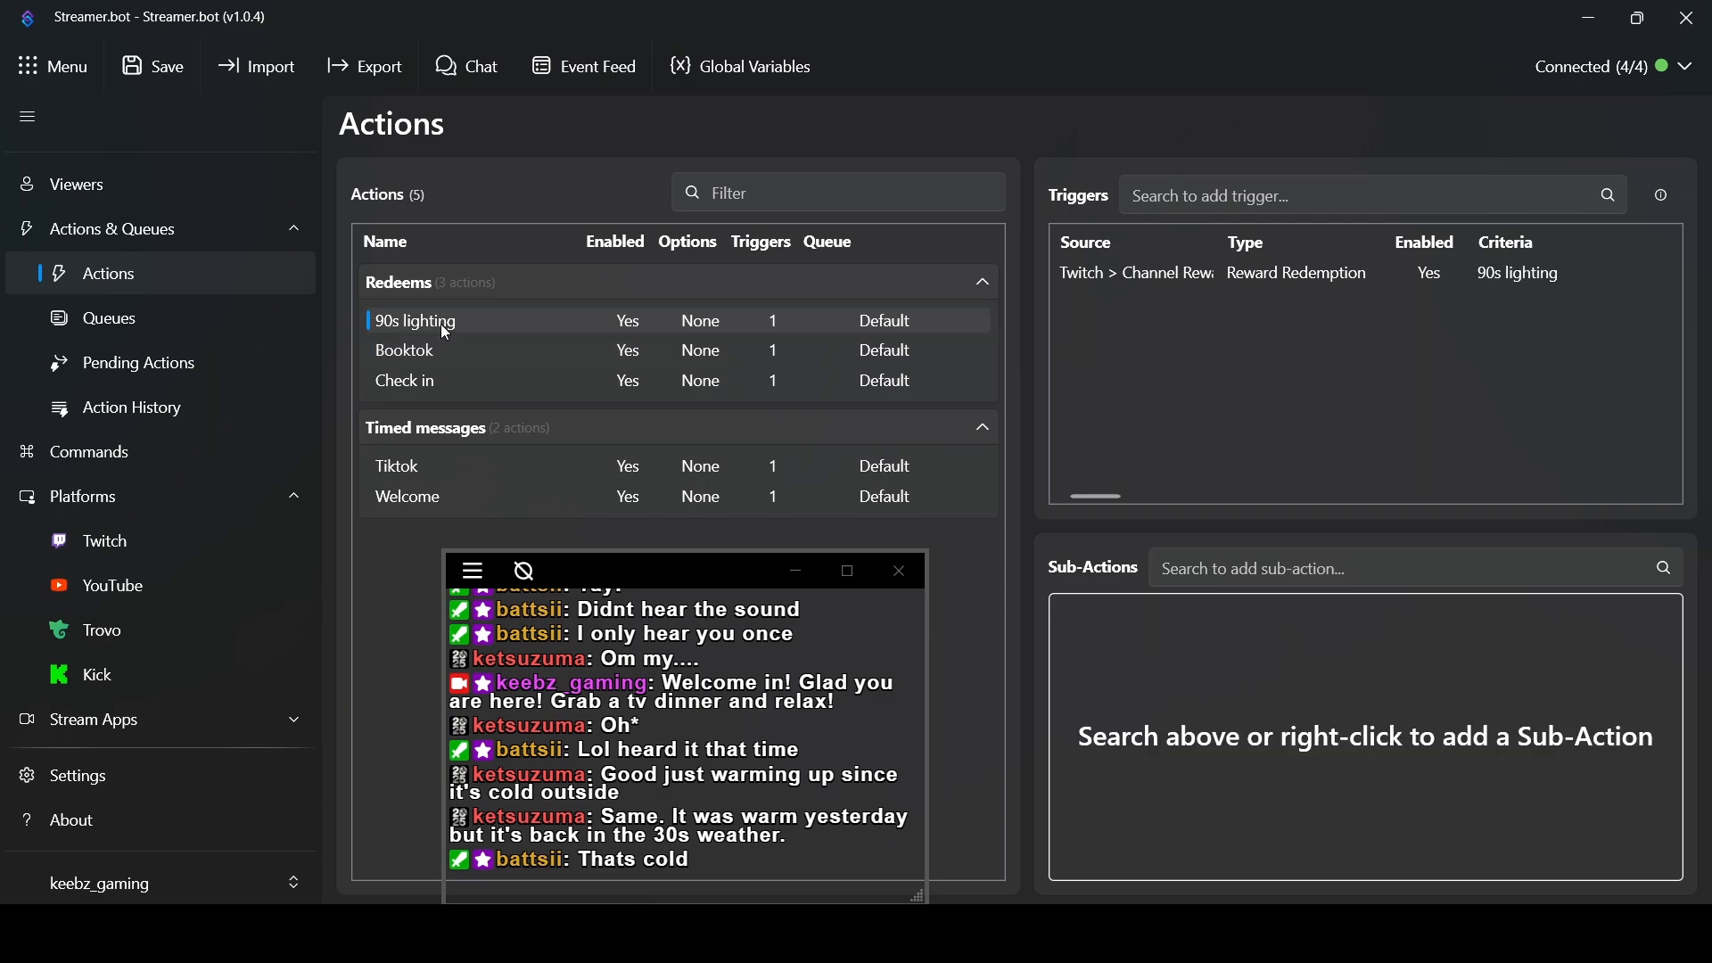
pyautogui.click(1121, 566)
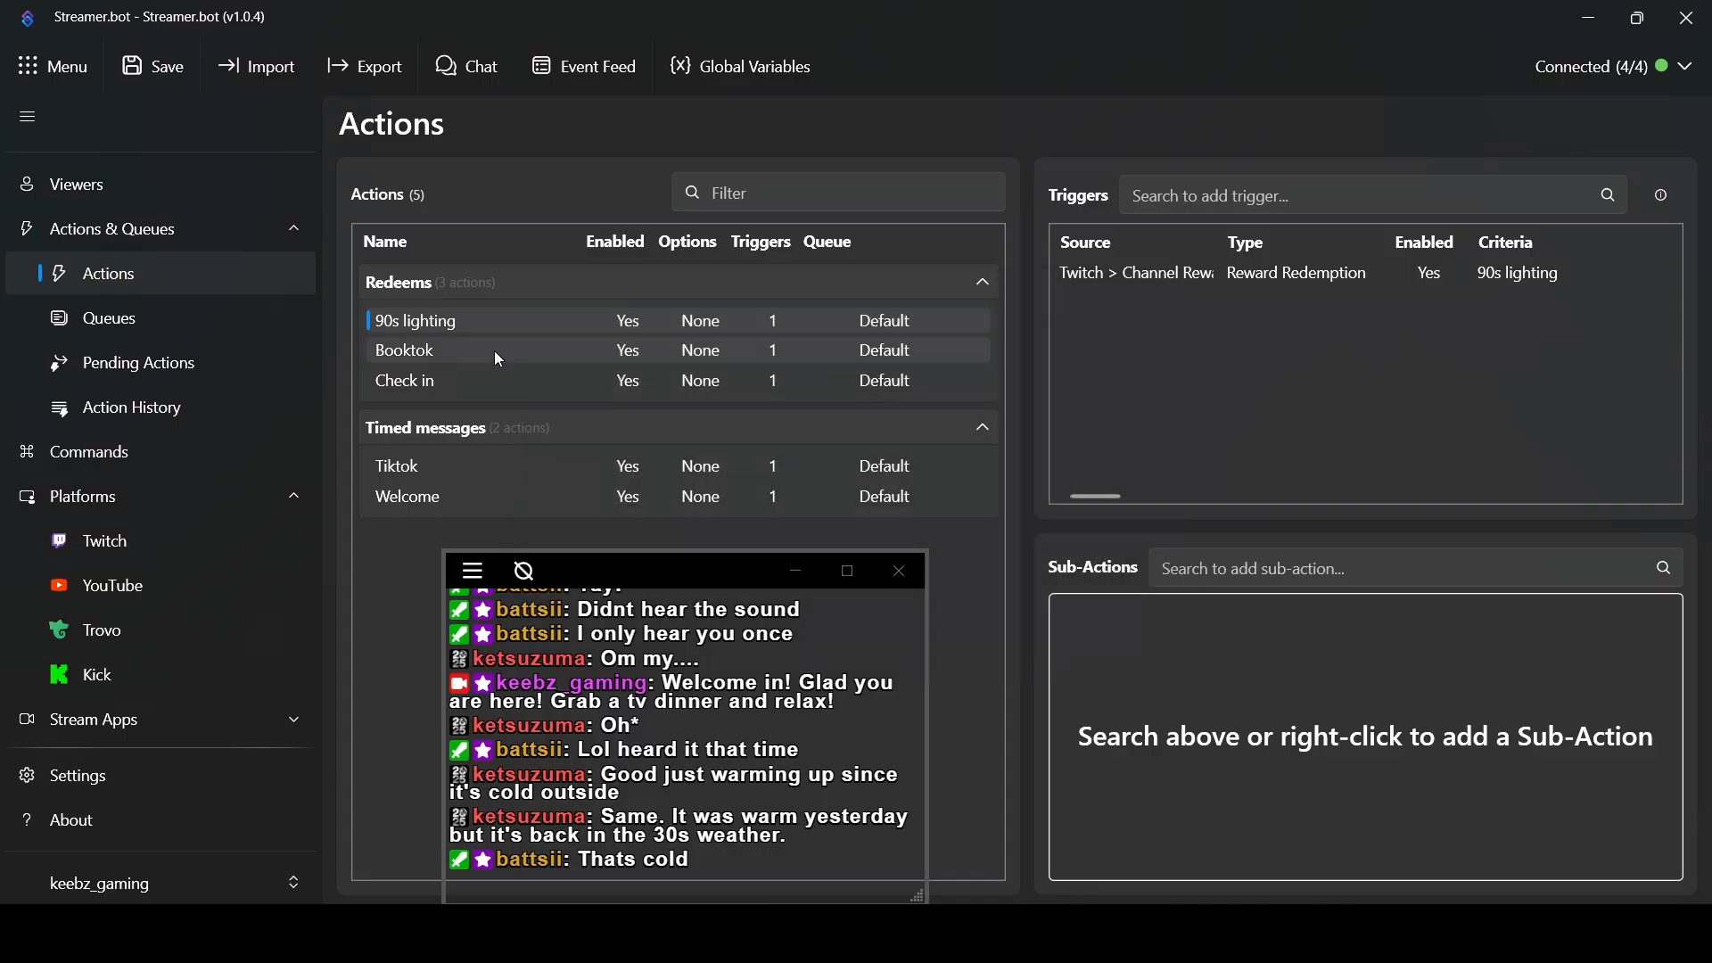
pyautogui.rightClick(471, 320)
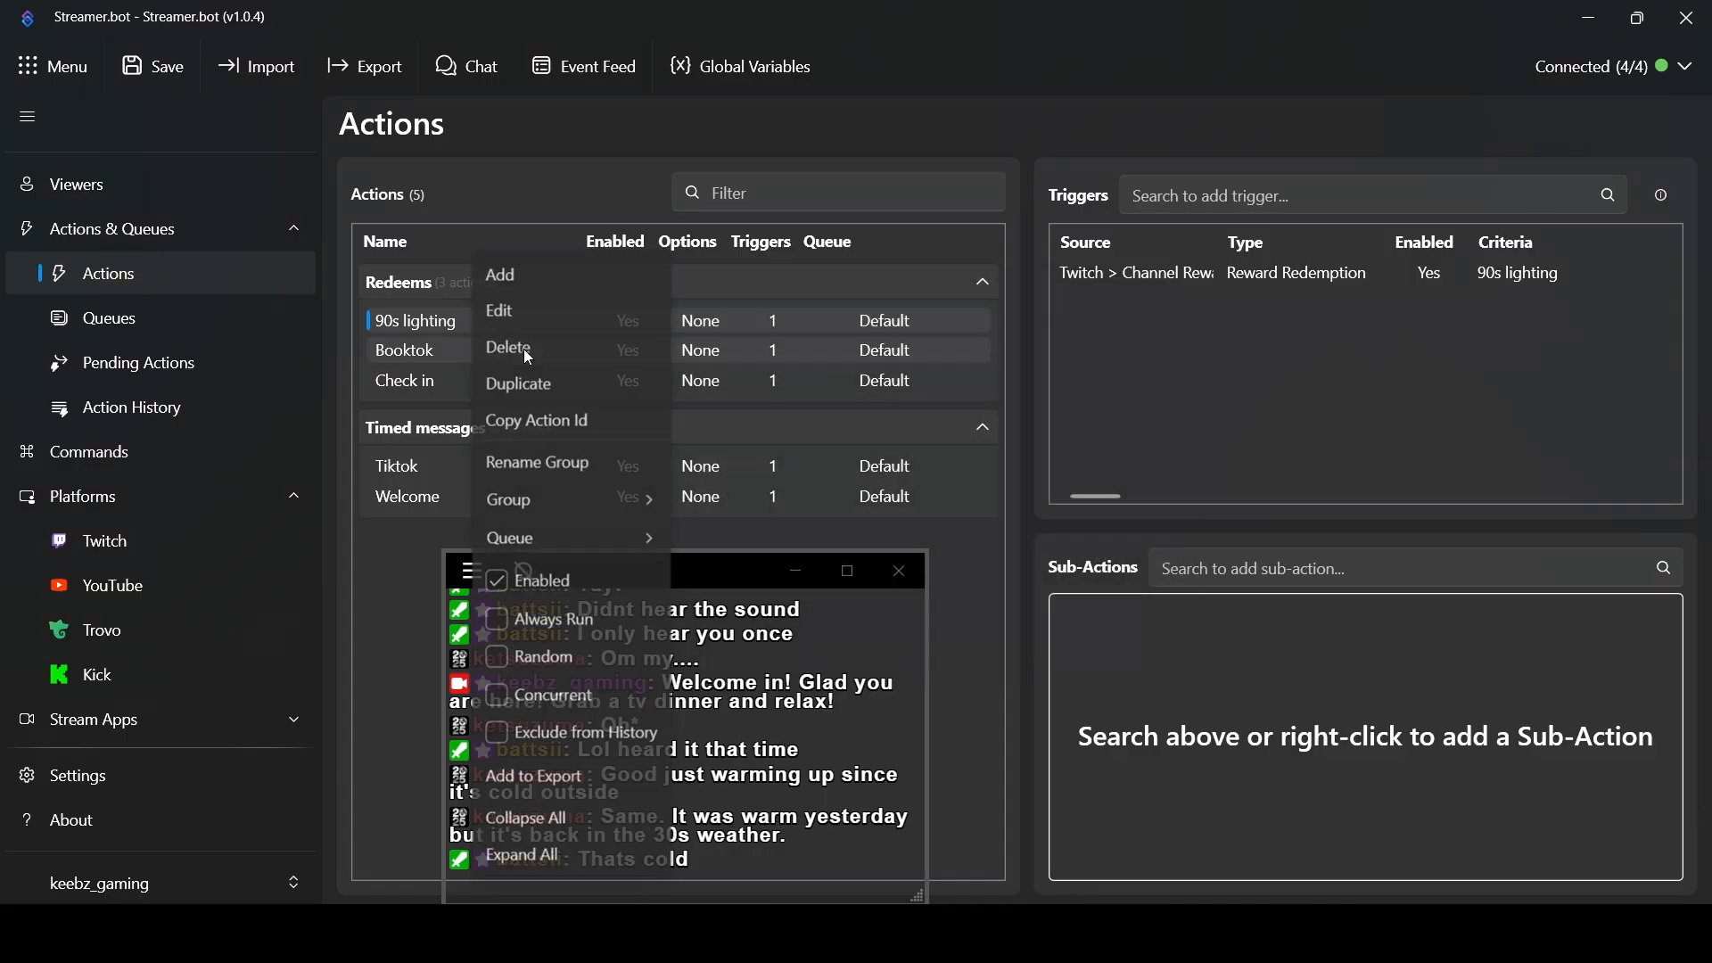
pyautogui.click(522, 350)
pyautogui.click(924, 492)
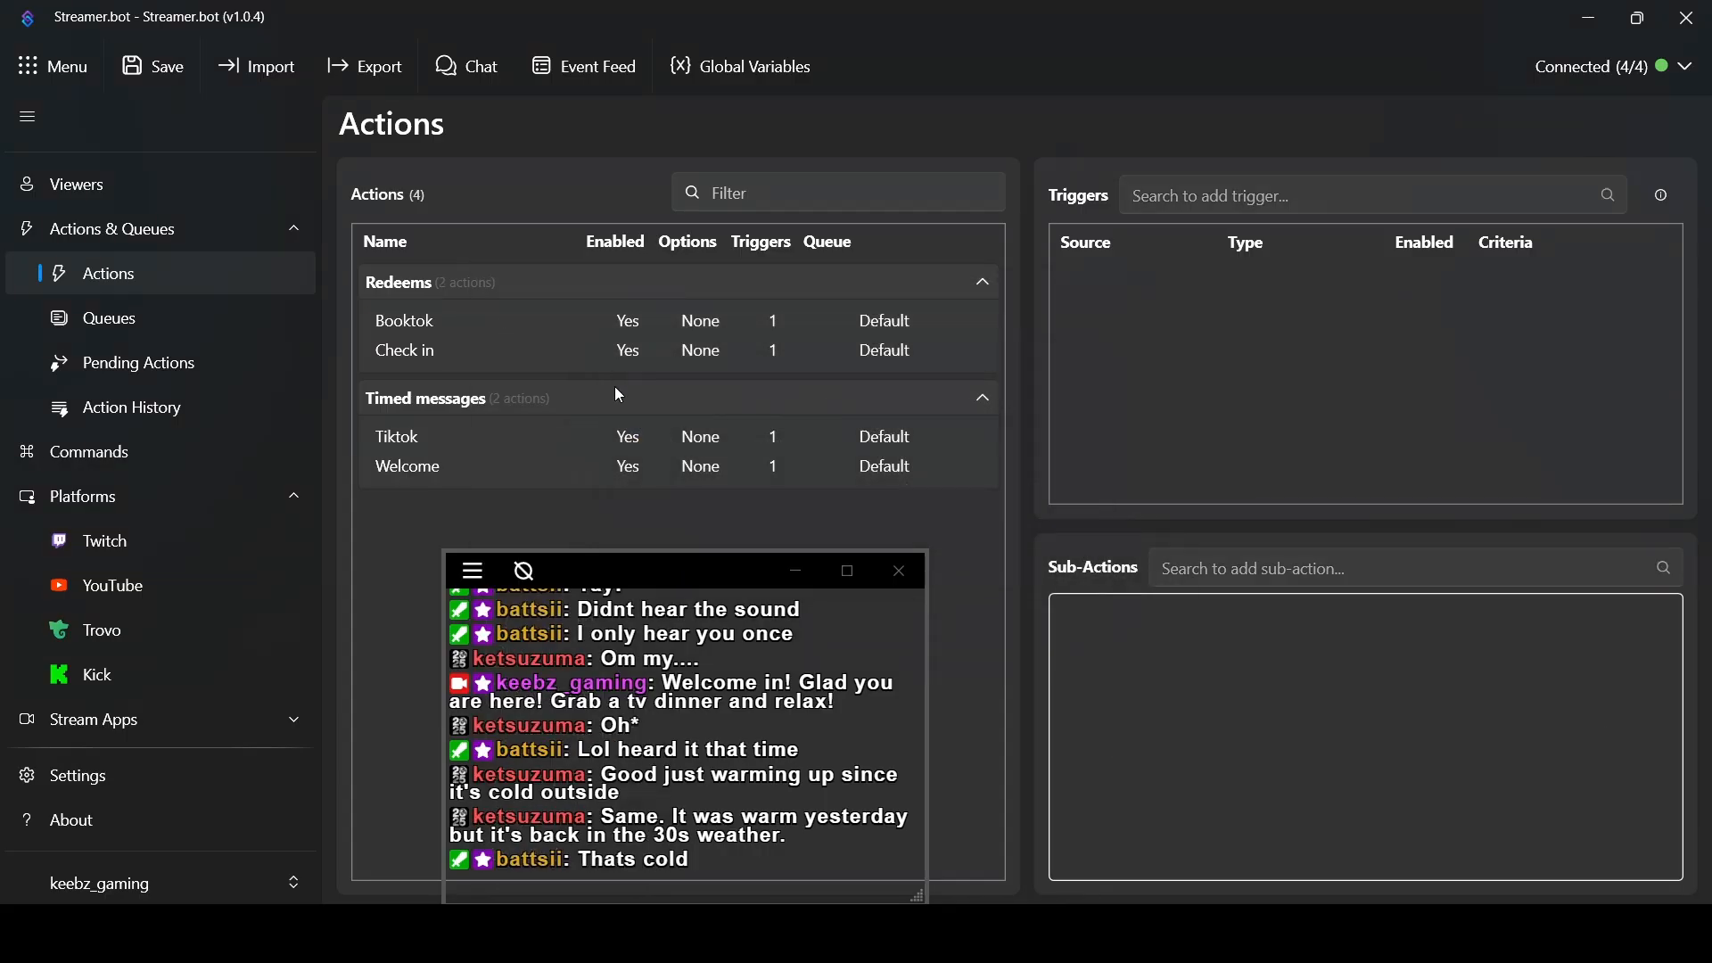
# Duplicate the Booktok action and rename the copy "90s Lighting"
pyautogui.rightClick(463, 324)
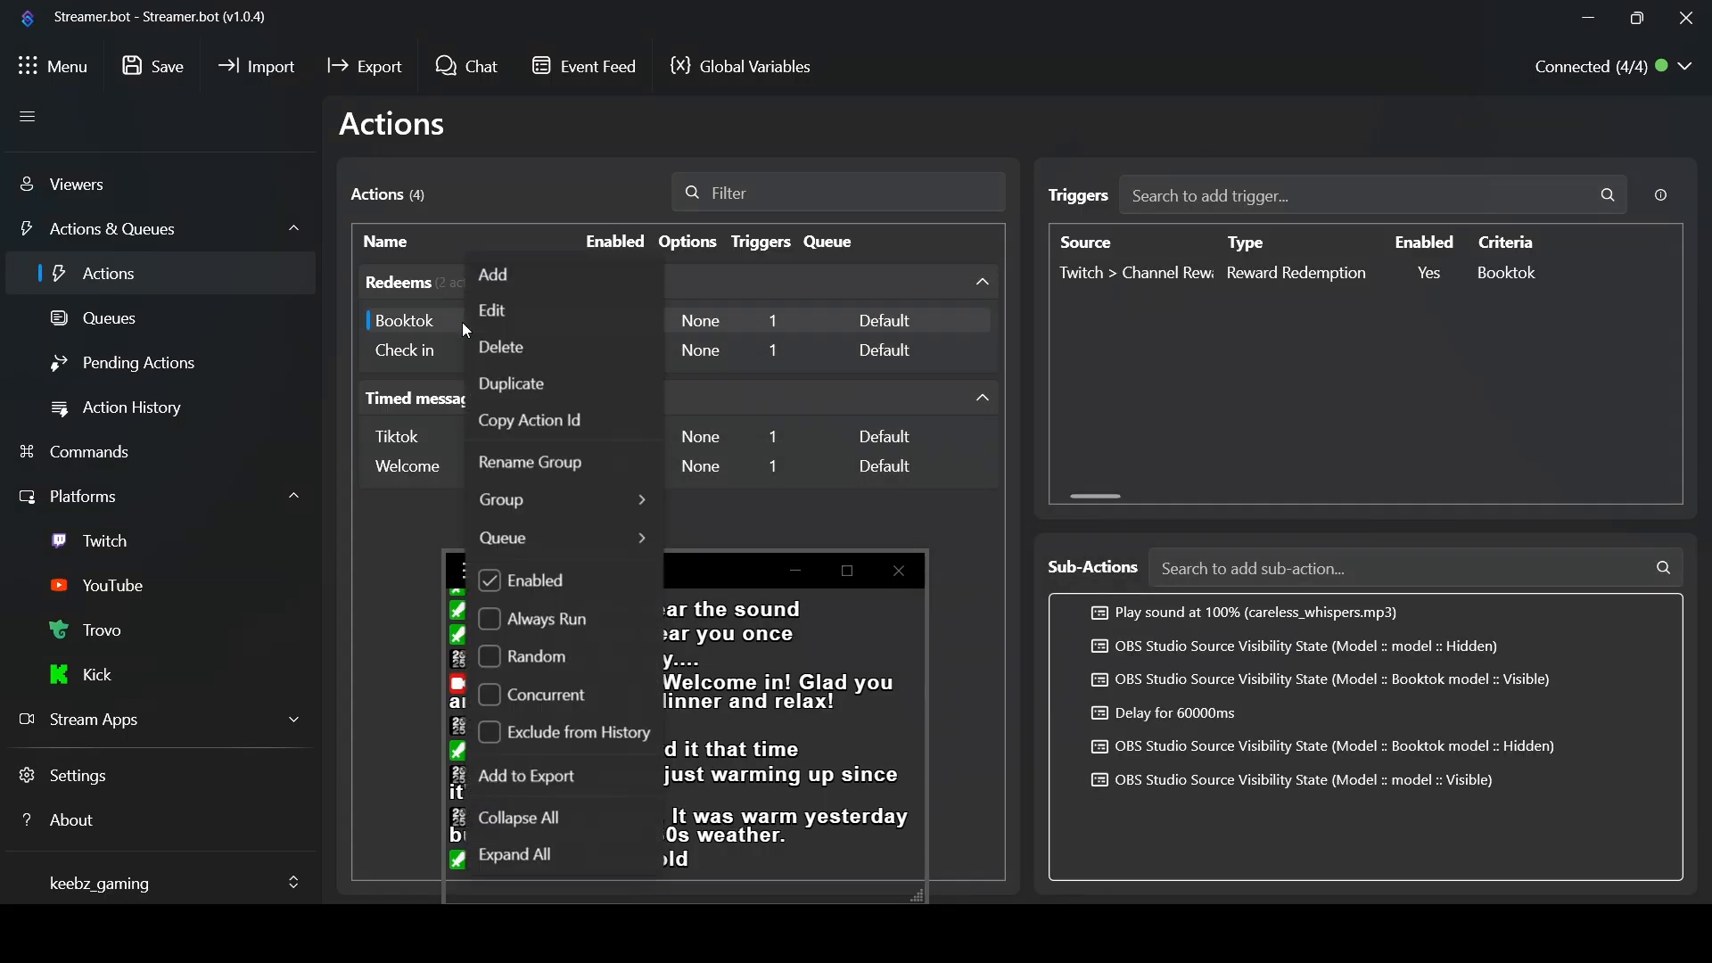
pyautogui.click(526, 383)
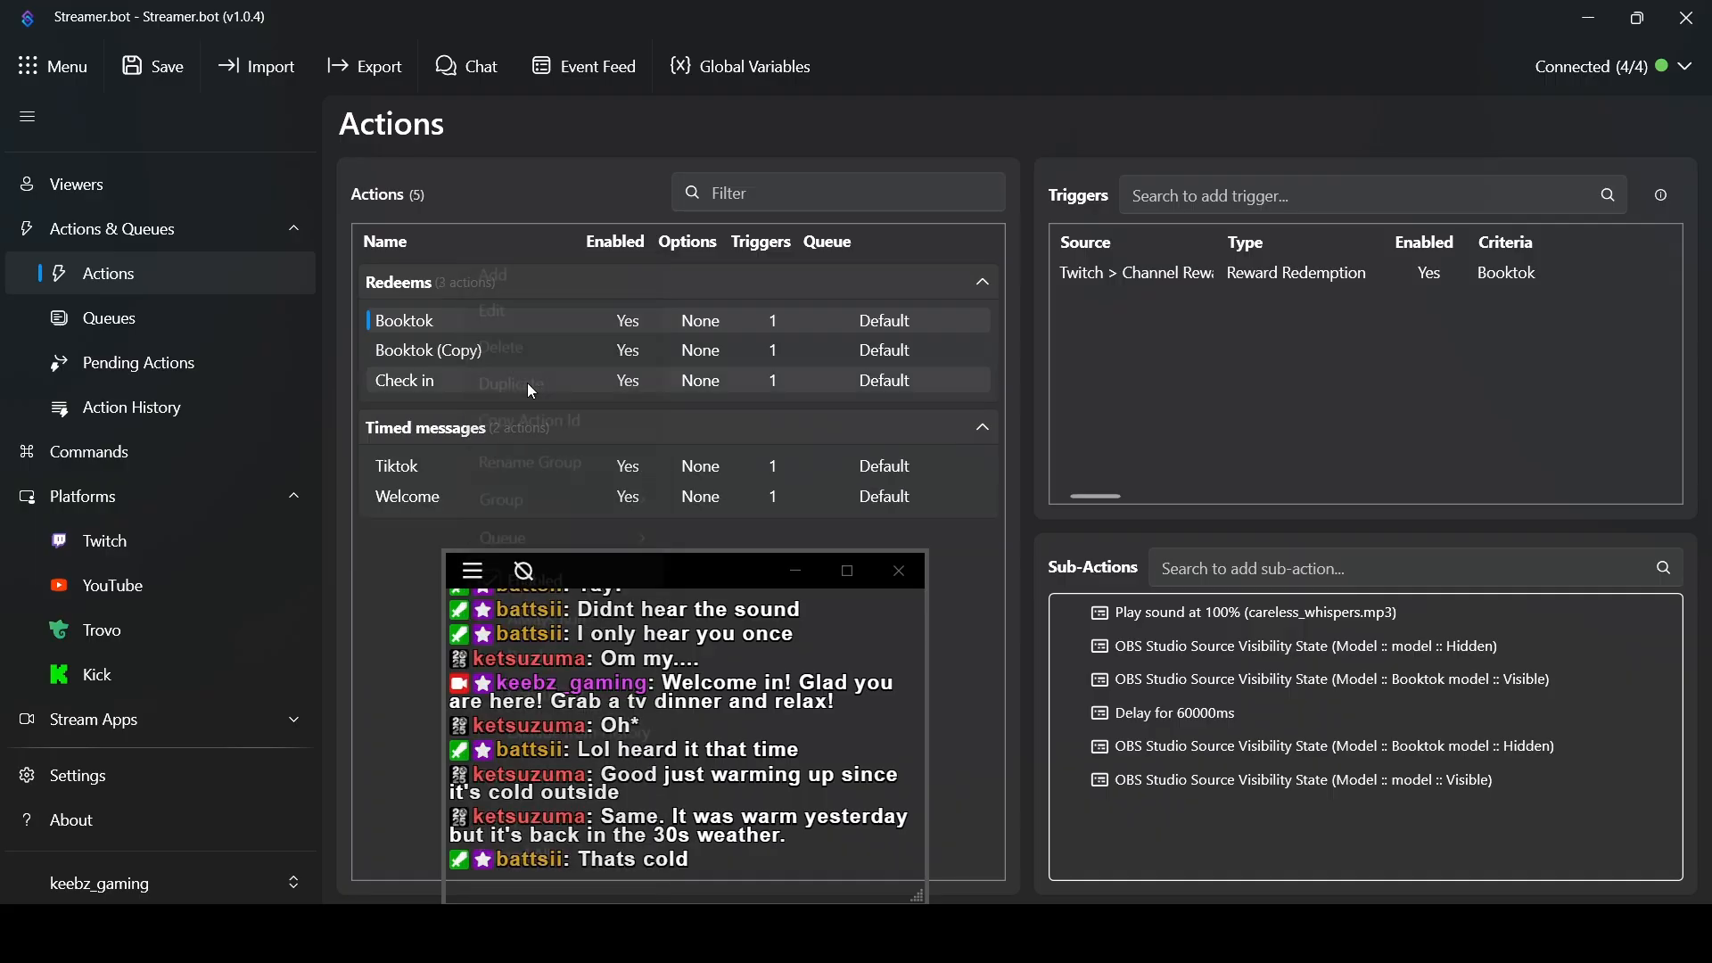
pyautogui.doubleClick(470, 352)
pyautogui.moveTo(744, 352); pyautogui.dragTo(599, 345)
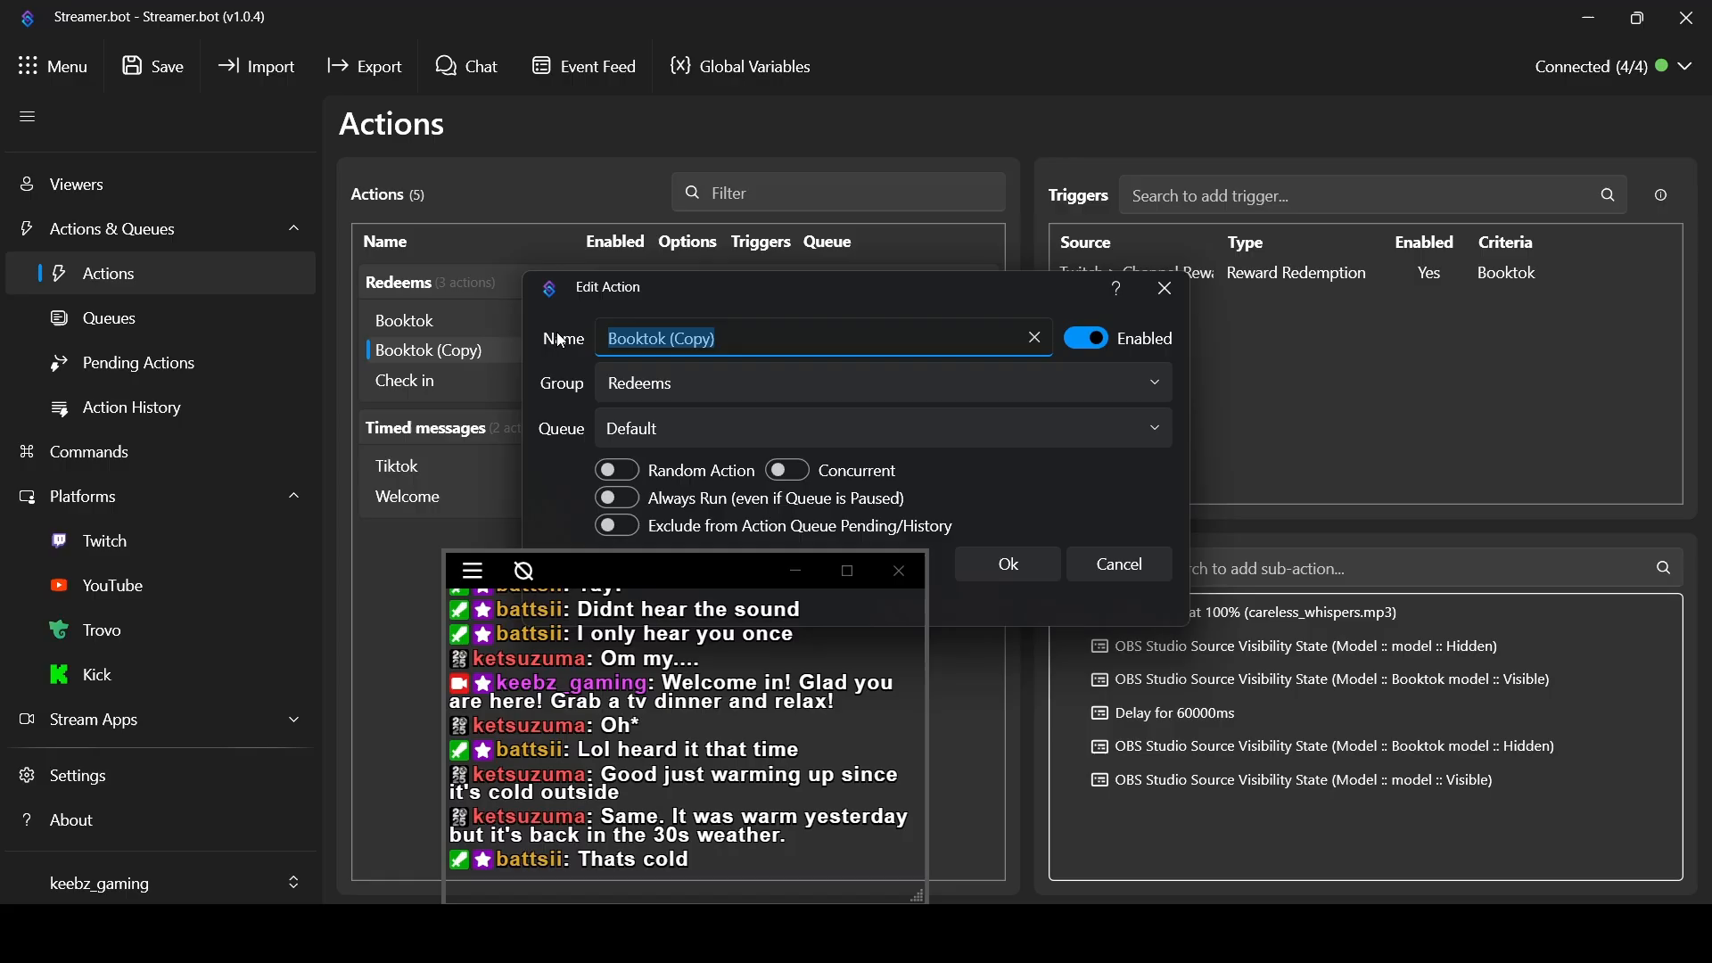
pyautogui.write('90s')
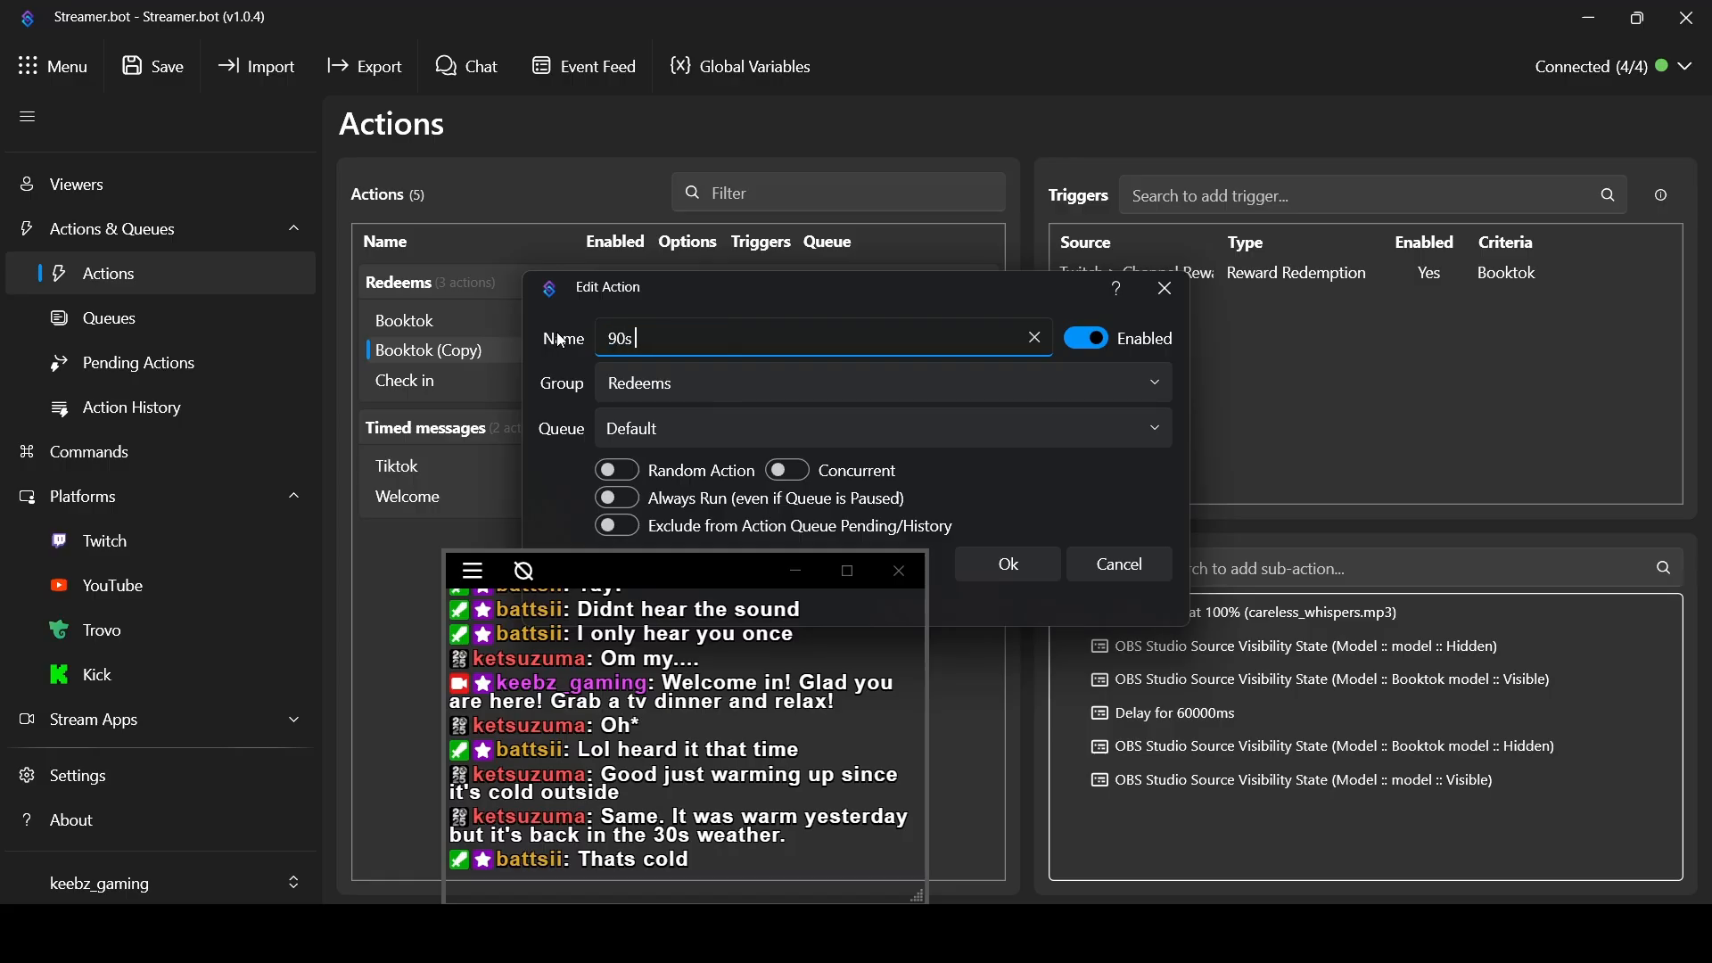
pyautogui.write(' Light')
pyautogui.write('ing')
pyautogui.click(1014, 564)
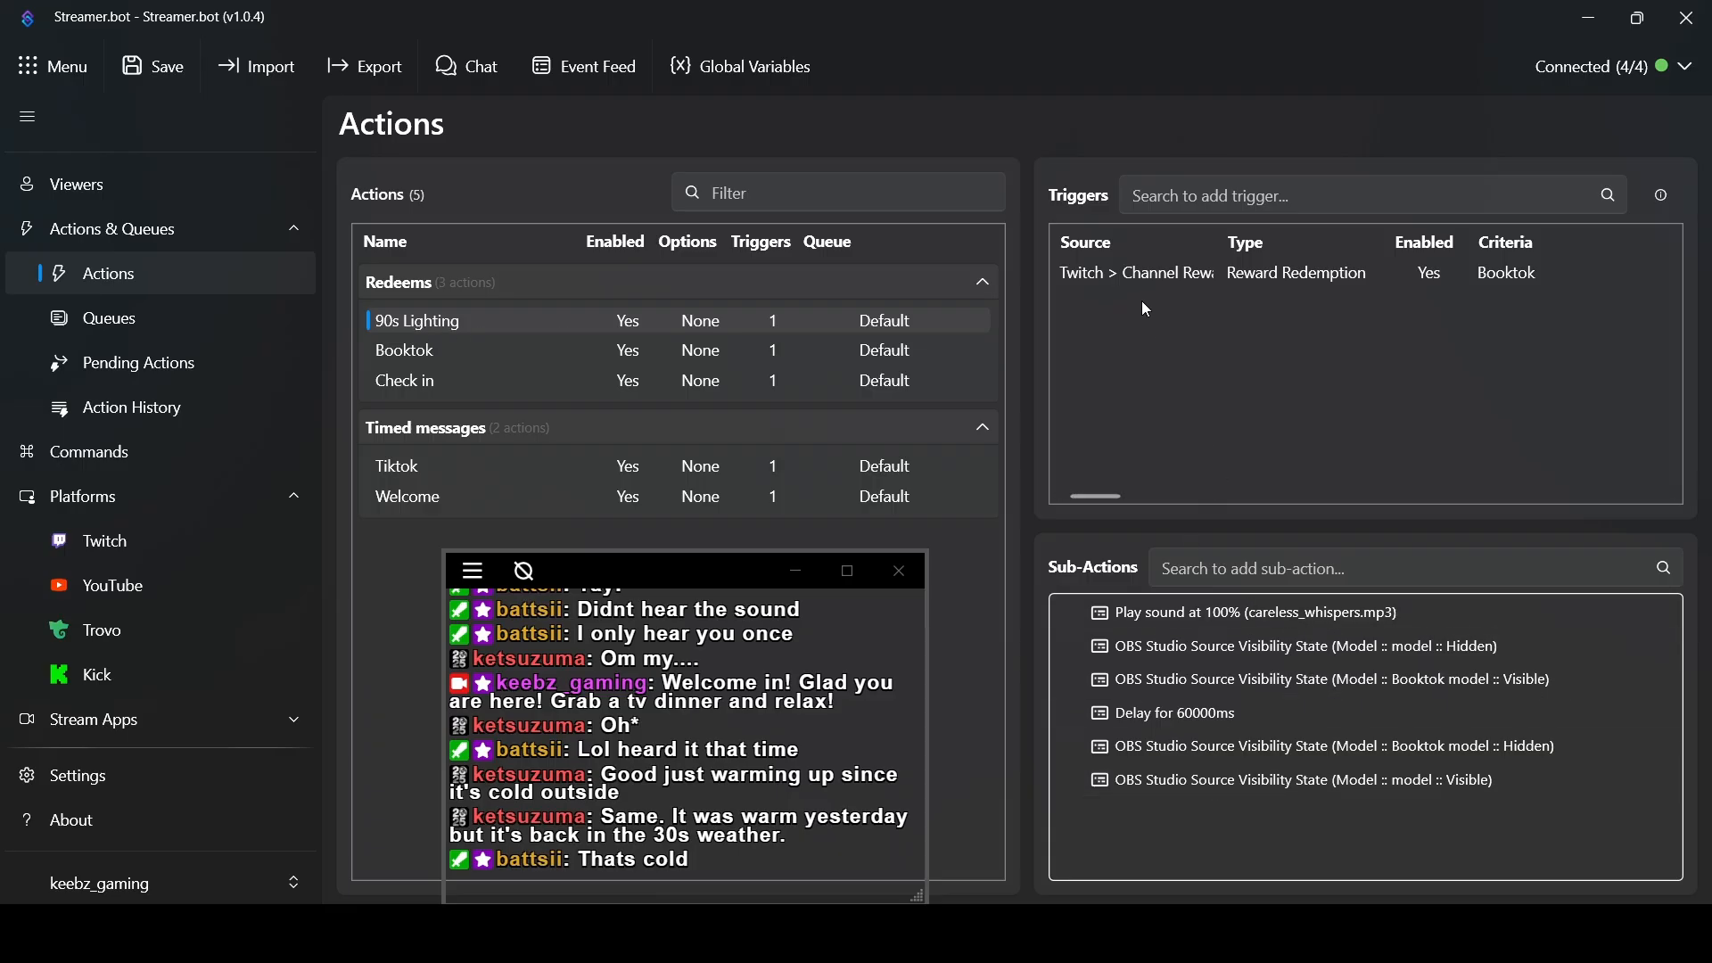
# Set the reward of the 90s Lighting action's Reward Redemption trigger to 90s lighting
pyautogui.doubleClick(1281, 280)
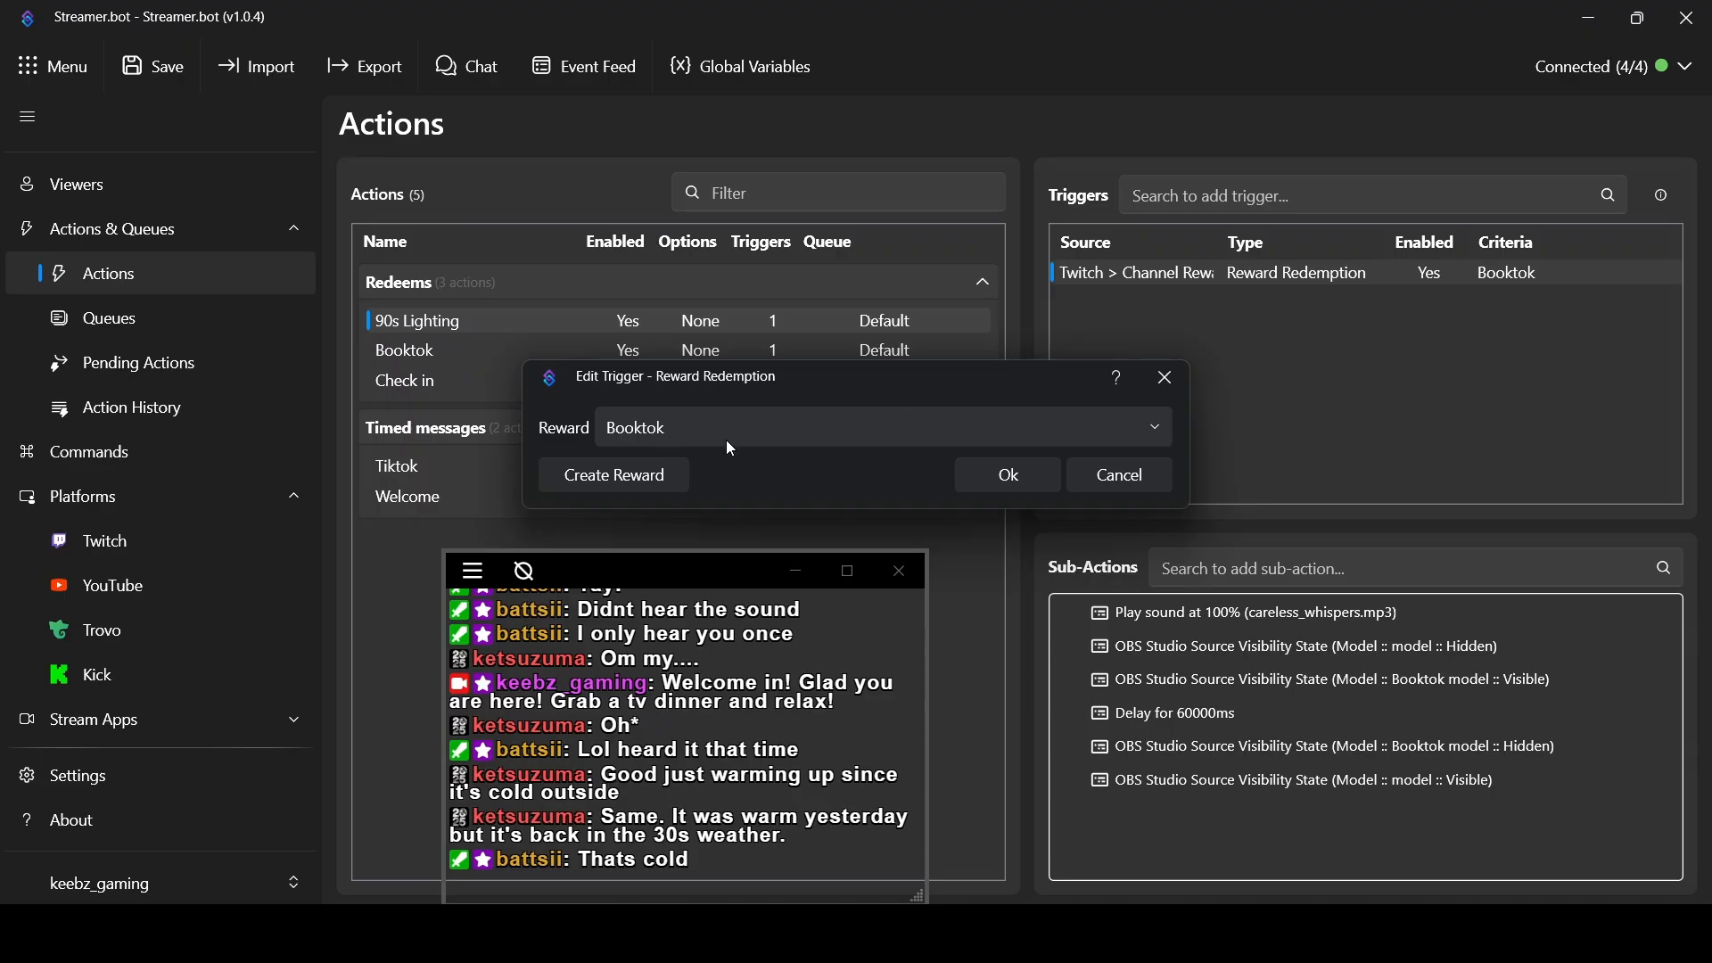
pyautogui.click(1034, 436)
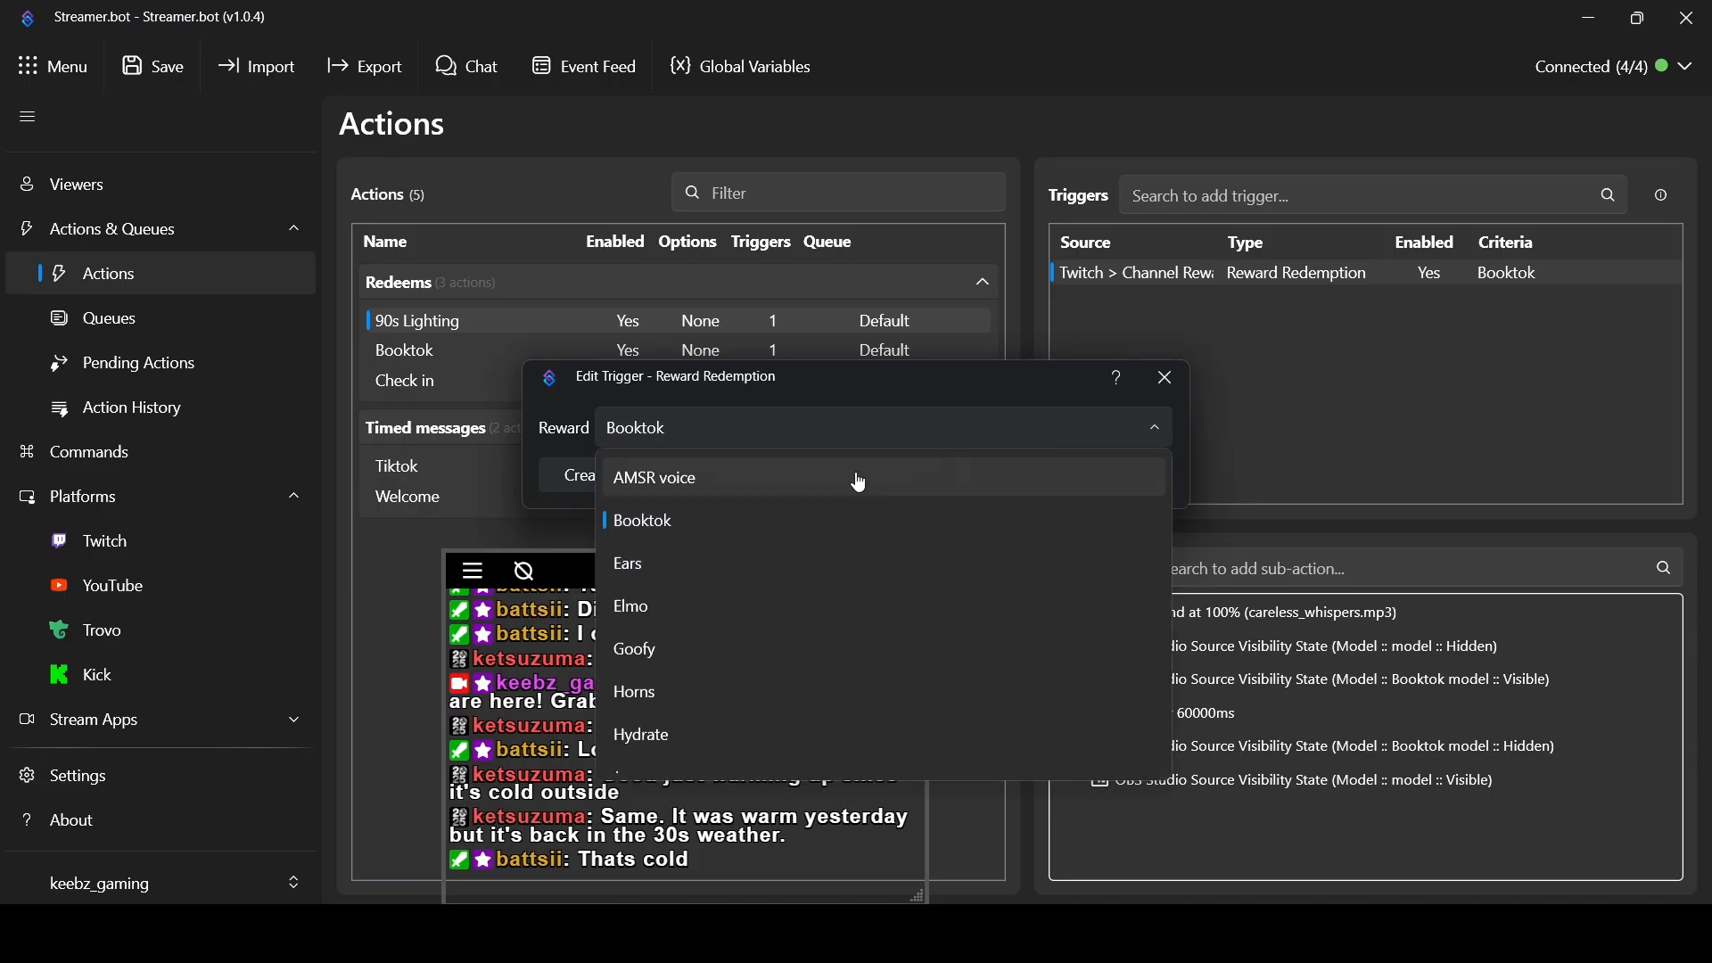
pyautogui.click(687, 527)
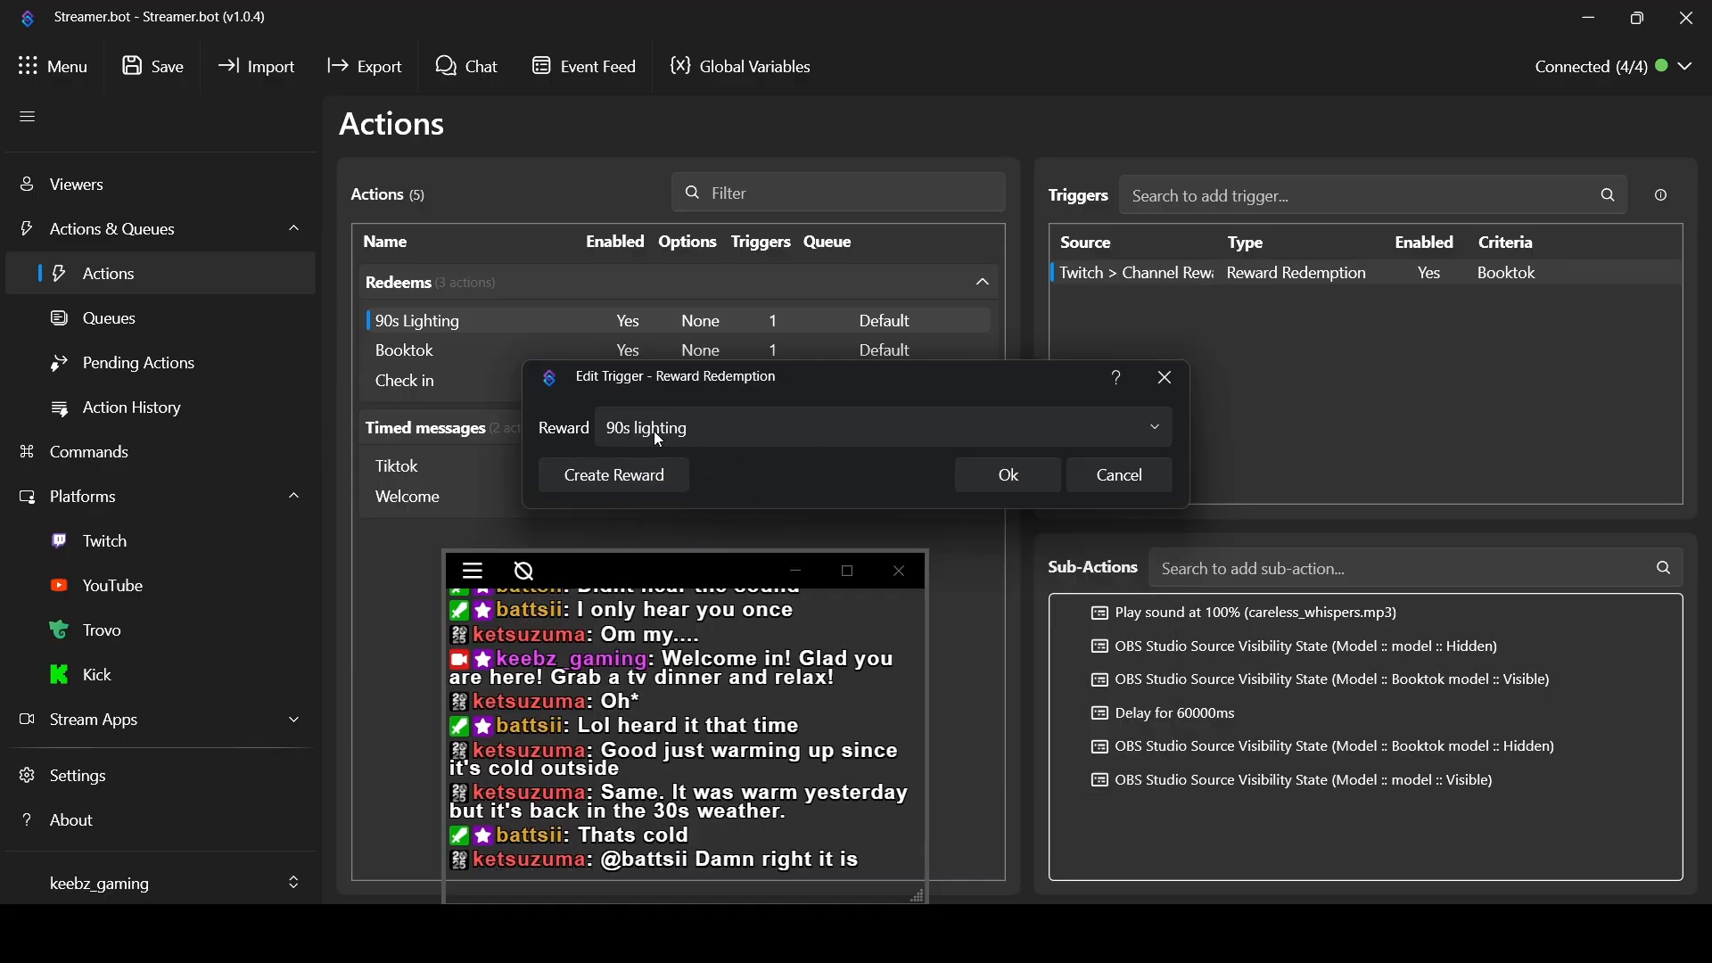
pyautogui.click(1014, 487)
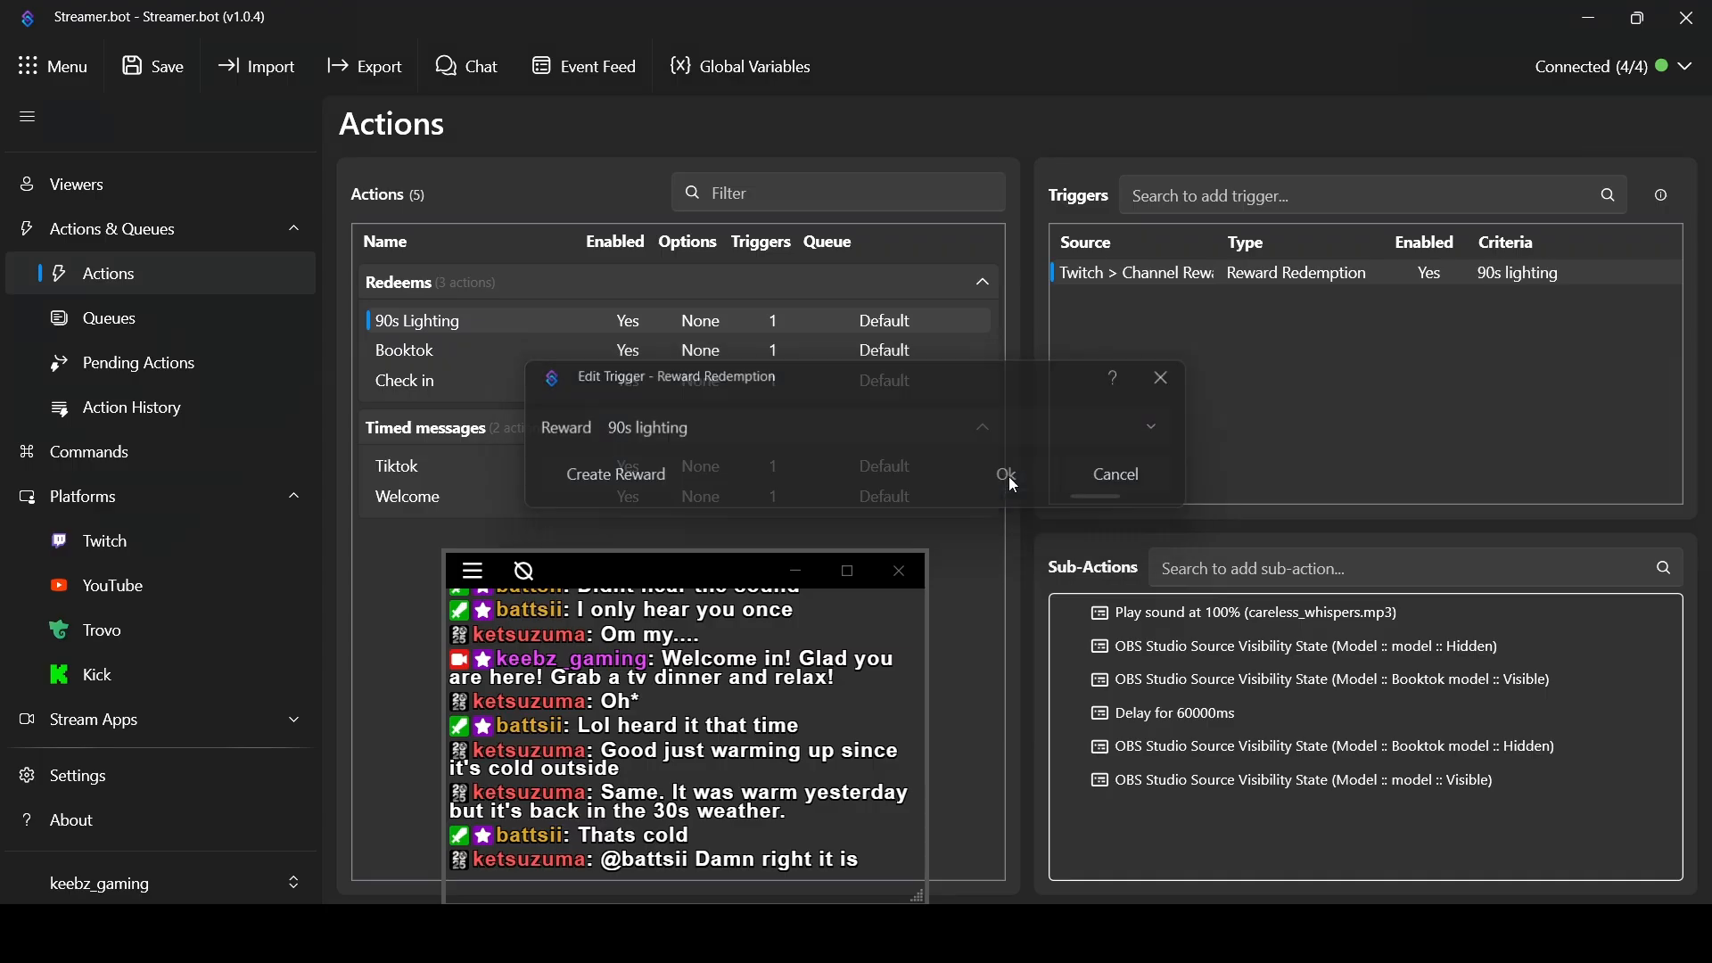
# Delete the careless_whispers.mp3 Play Sound sub-action from the 90s Lighting action
pyautogui.rightClick(1234, 624)
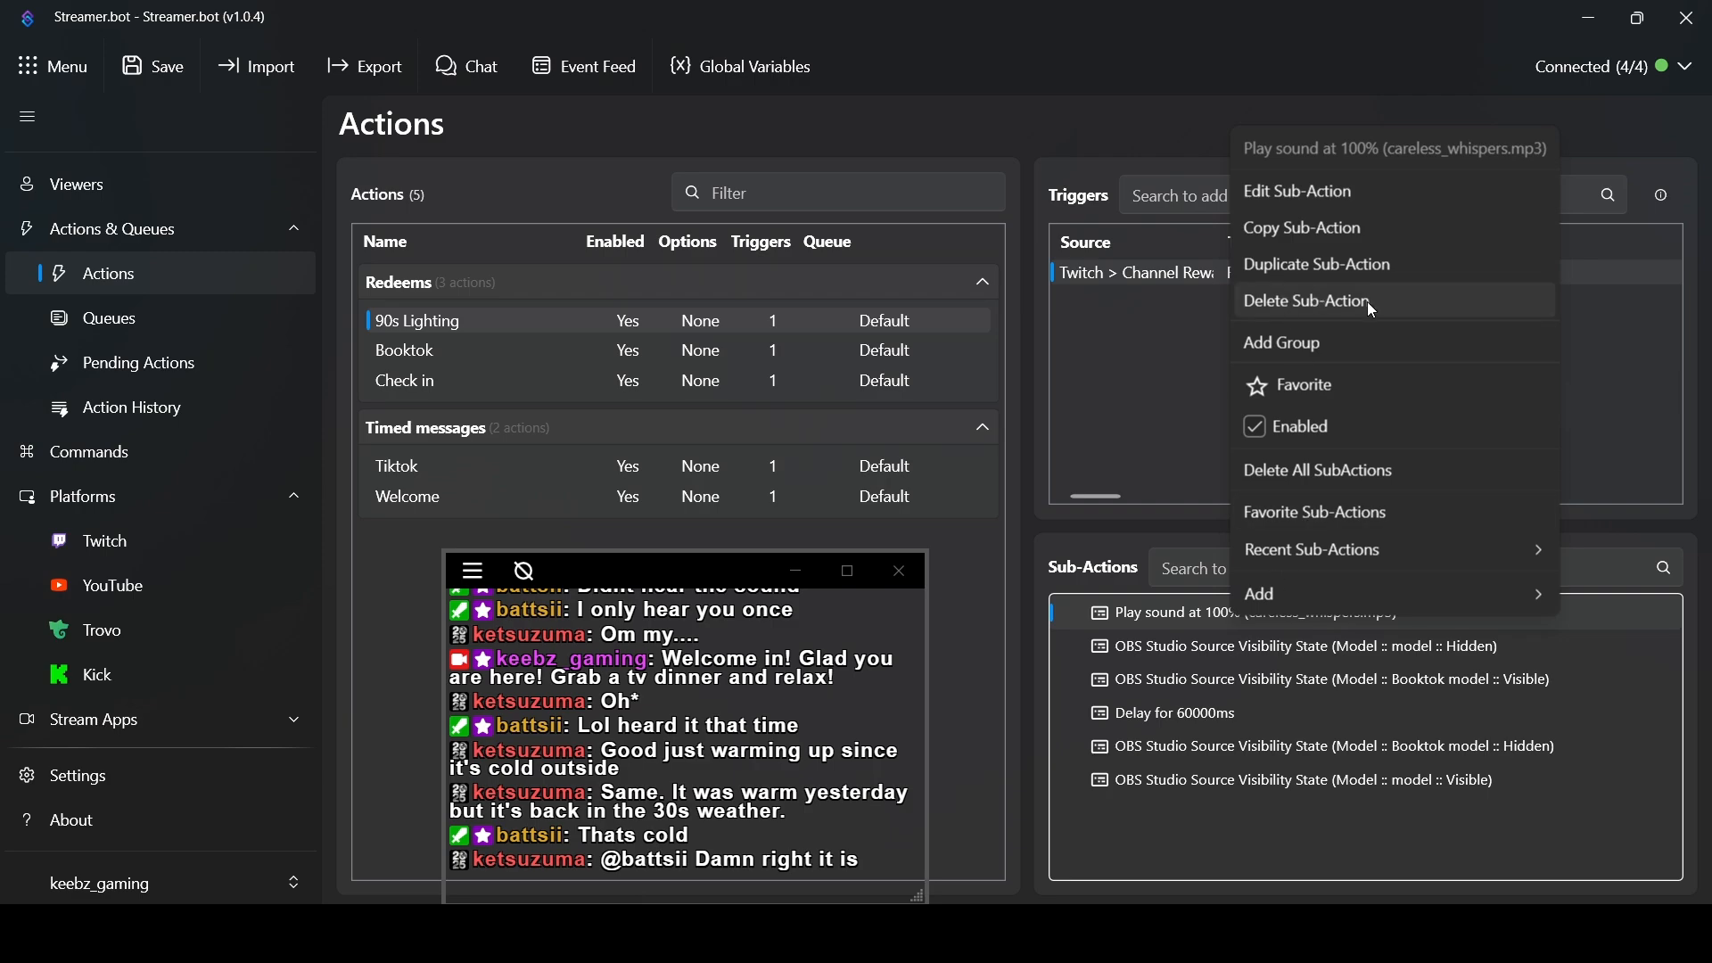
pyautogui.click(1338, 303)
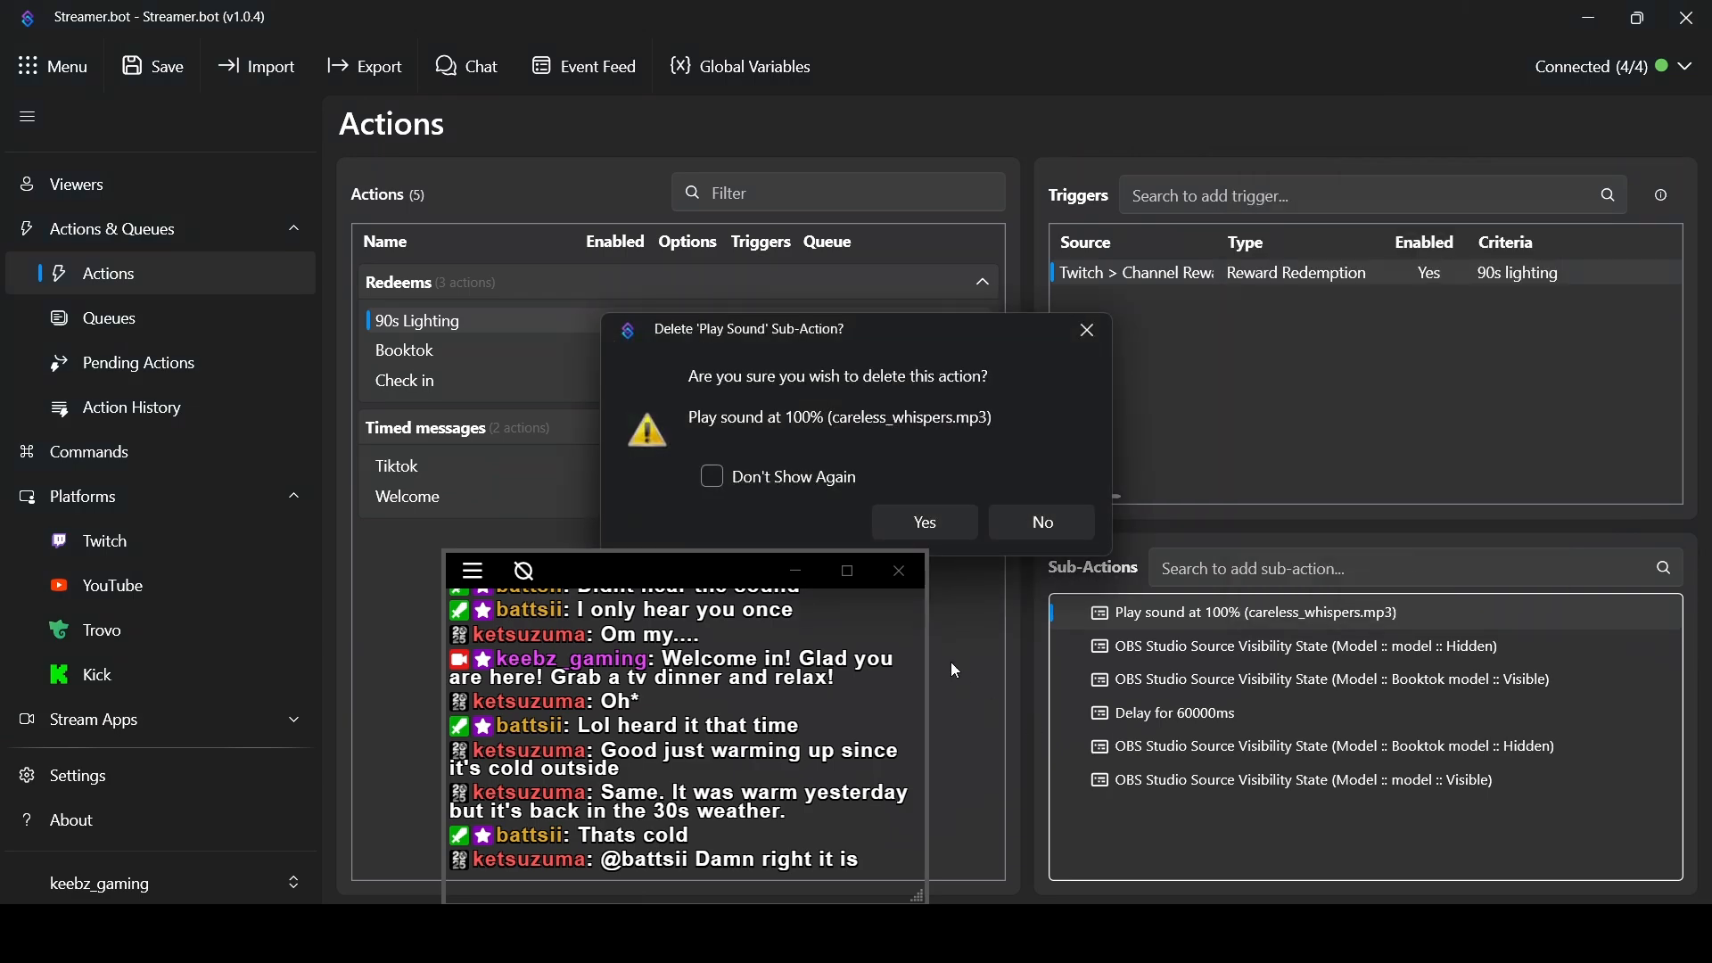
pyautogui.click(965, 535)
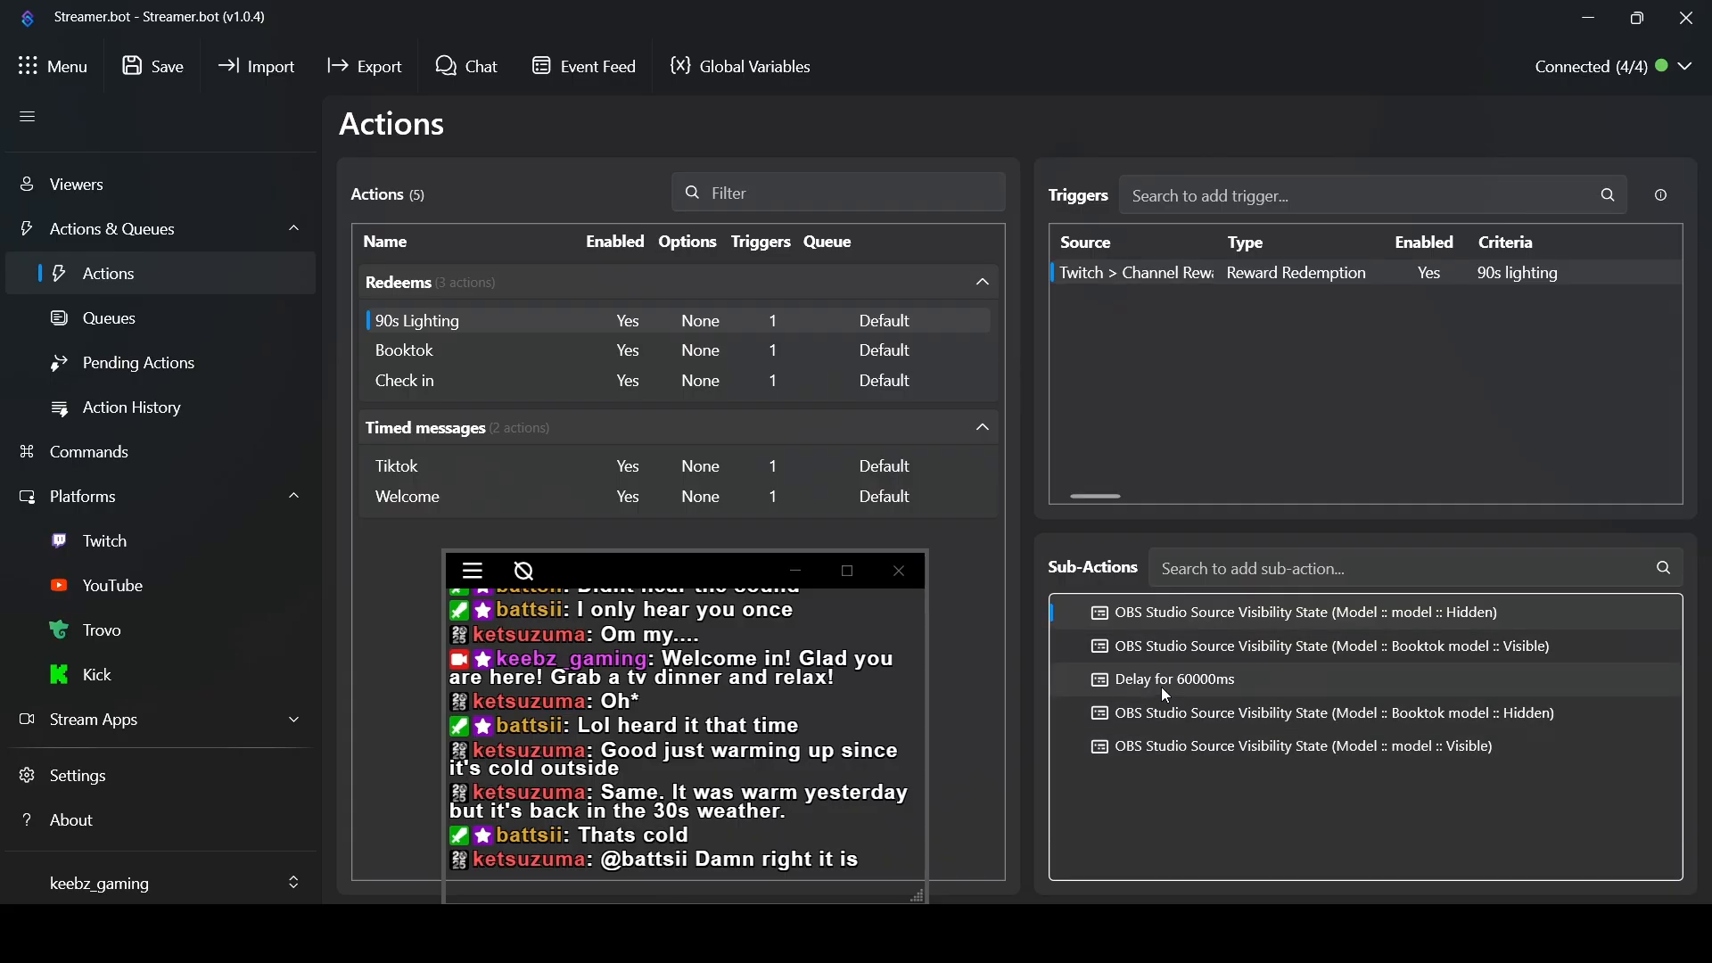
pyautogui.doubleClick(1219, 625)
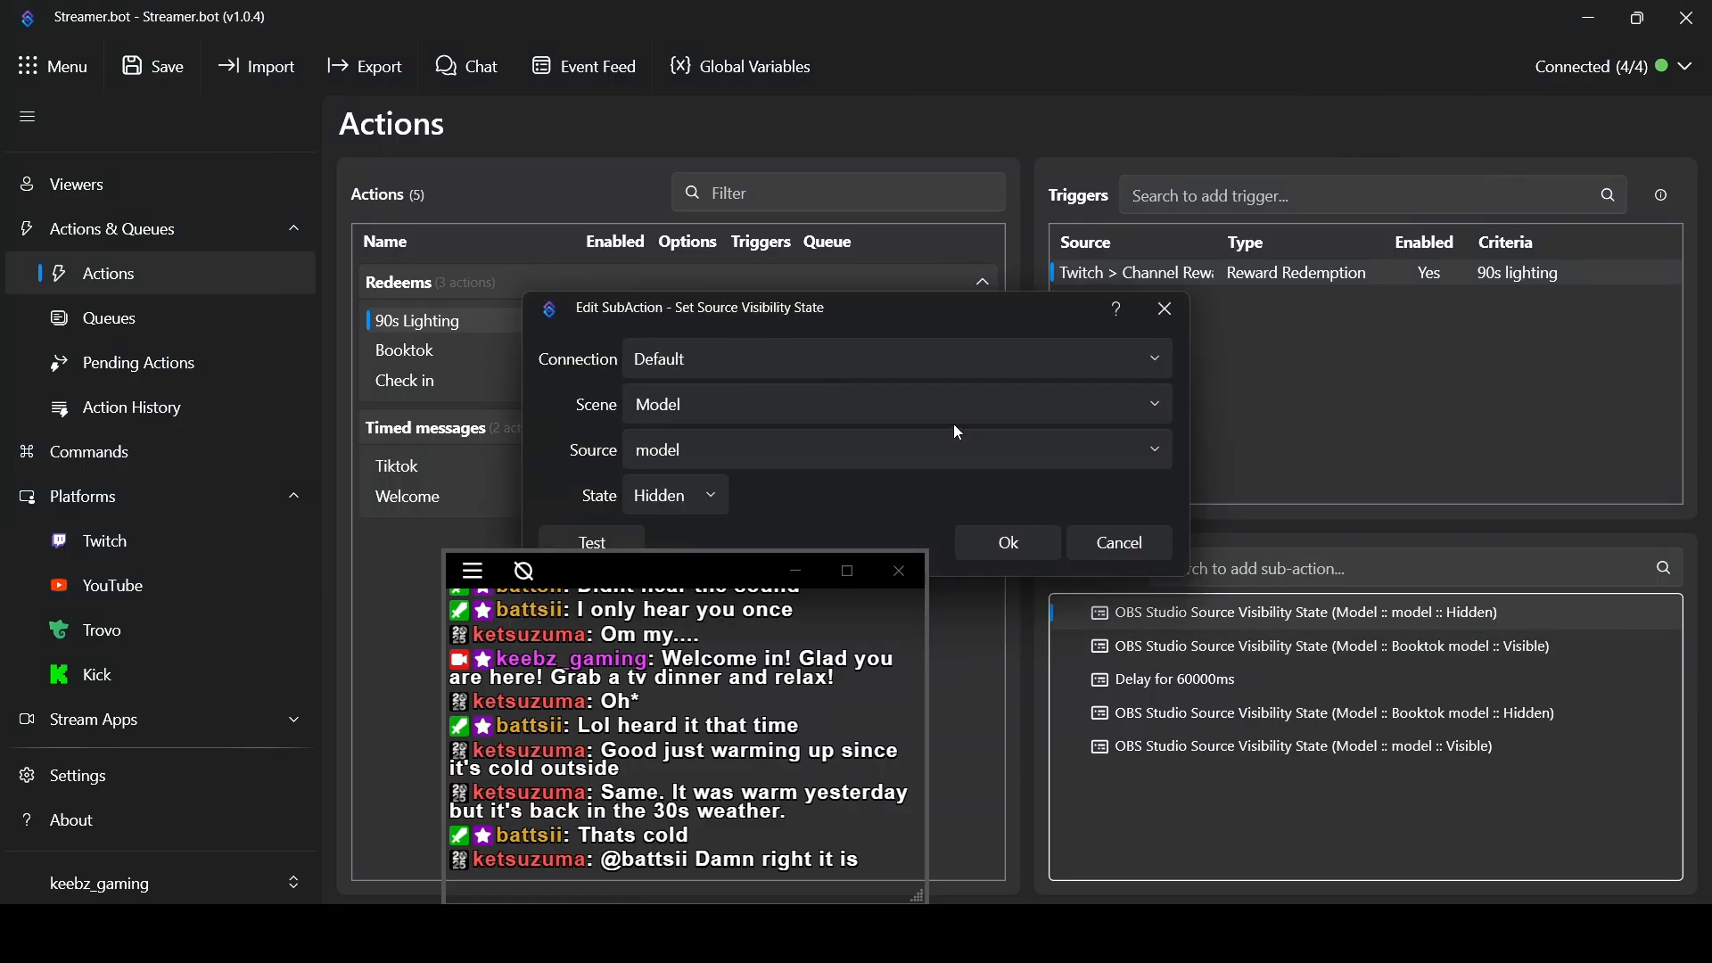
pyautogui.click(1006, 448)
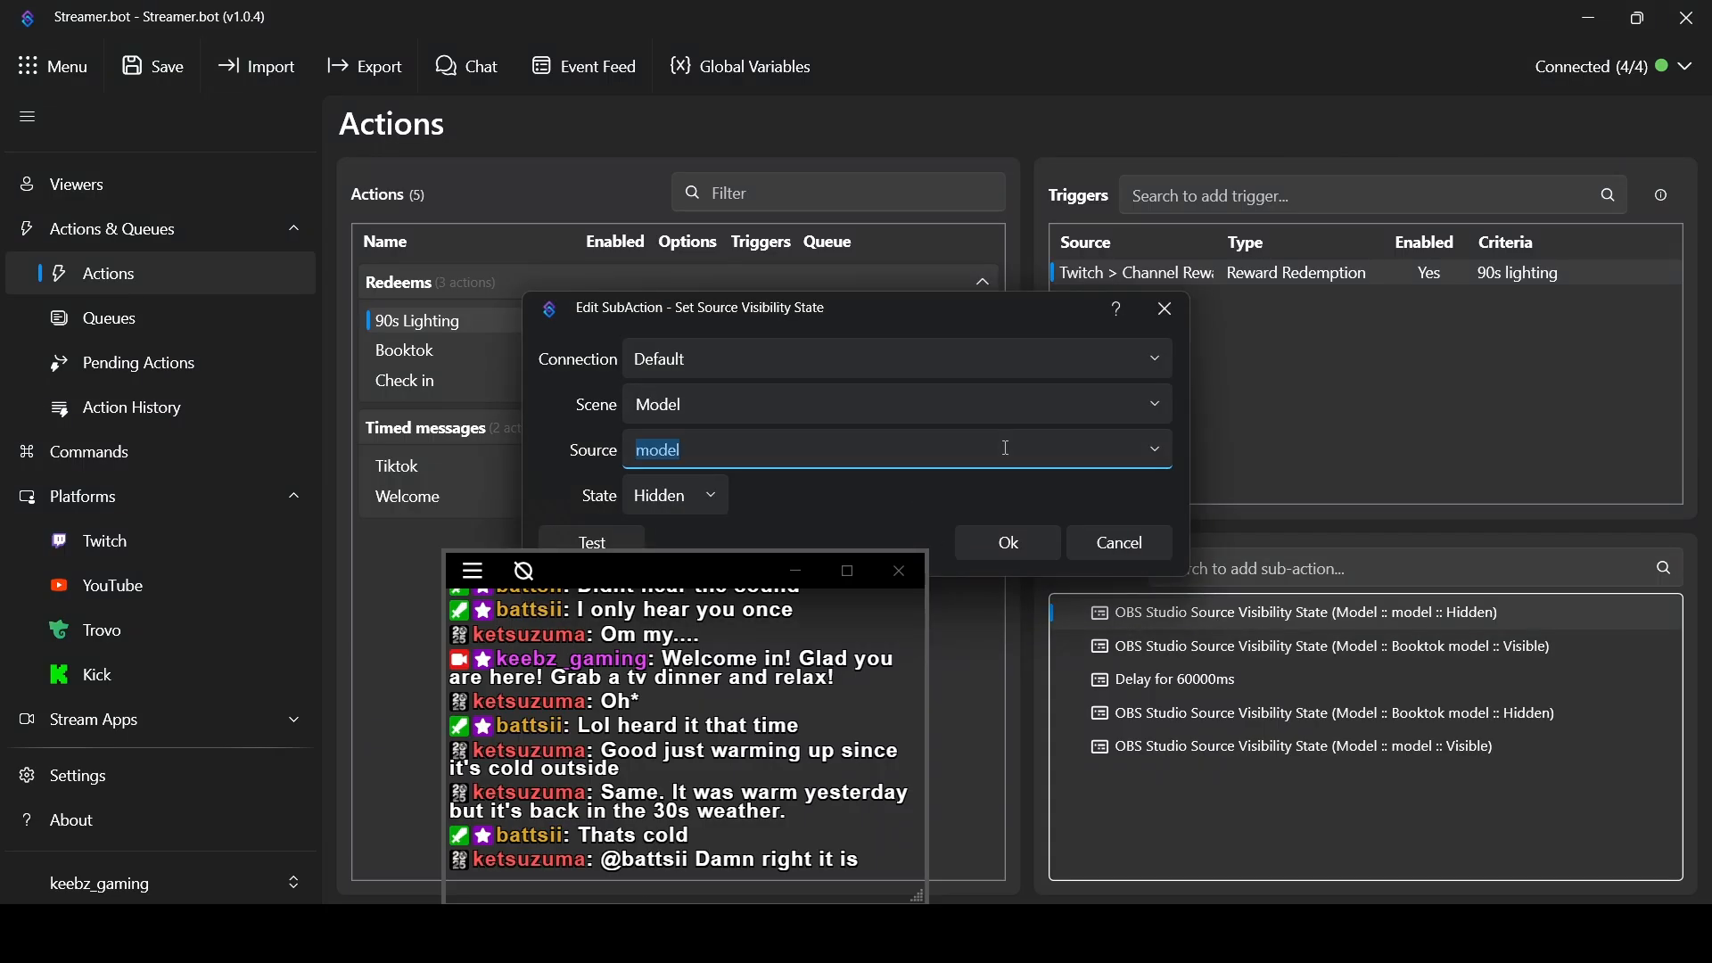
pyautogui.click(1161, 450)
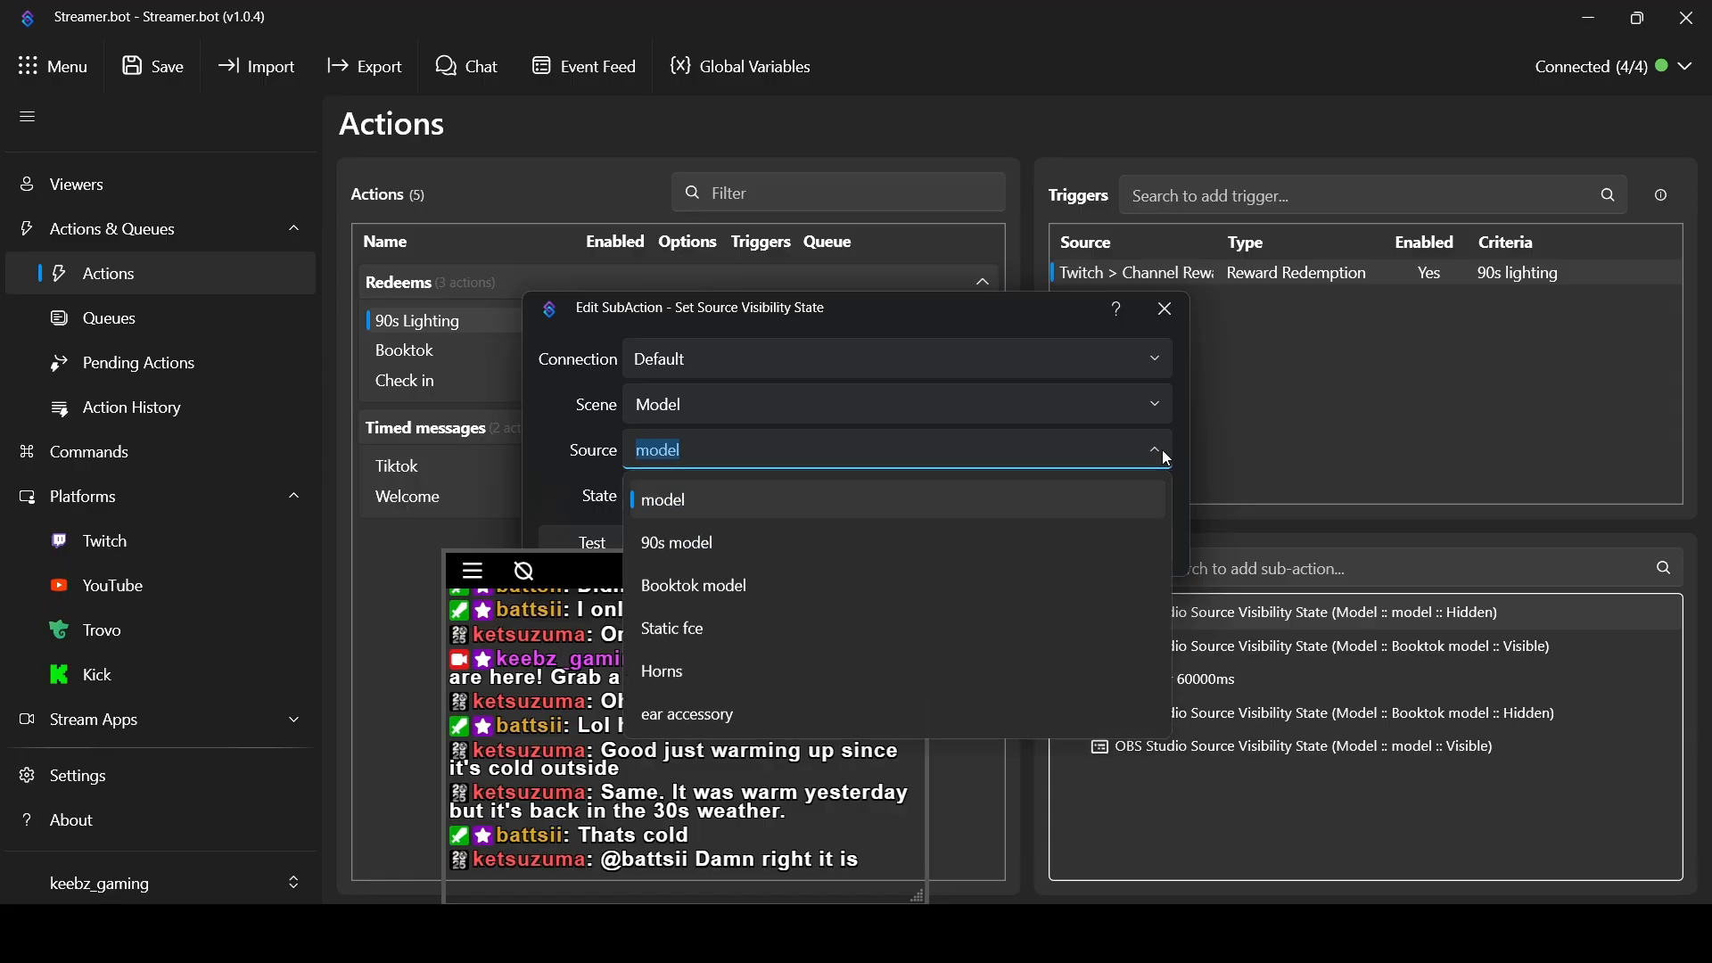
pyautogui.click(700, 545)
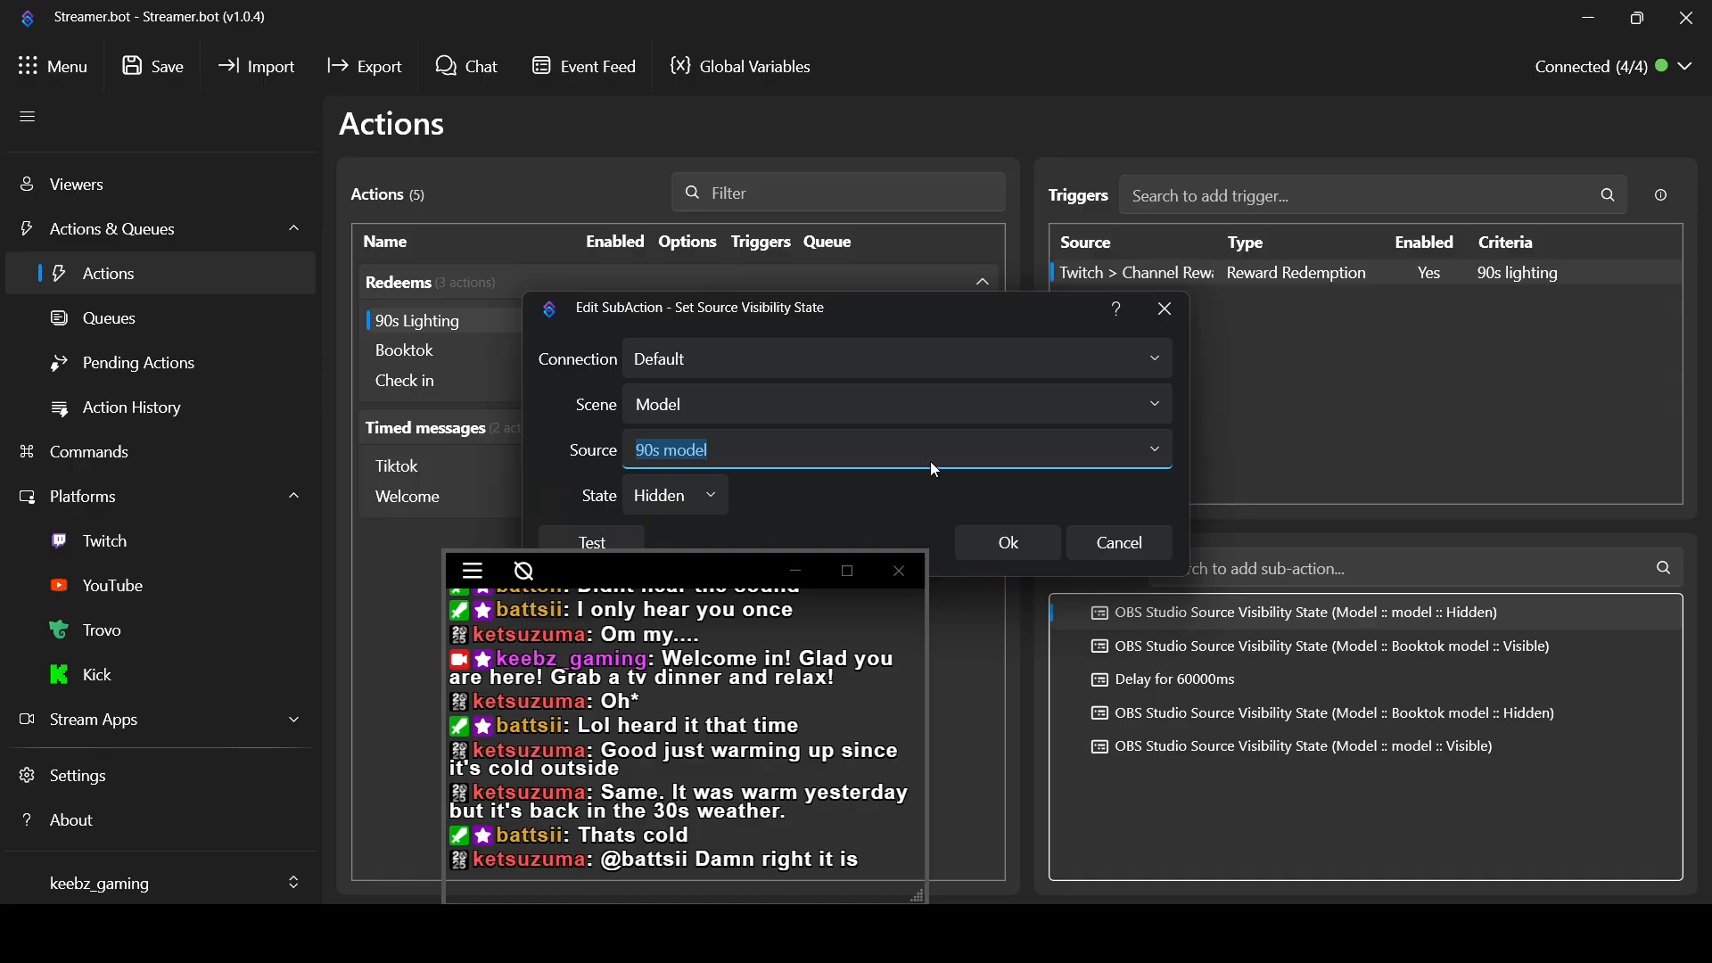
pyautogui.click(1133, 544)
# Set the source of the 90s Lighting sub-action that makes Booktok model visible to 90s model
pyautogui.doubleClick(1356, 657)
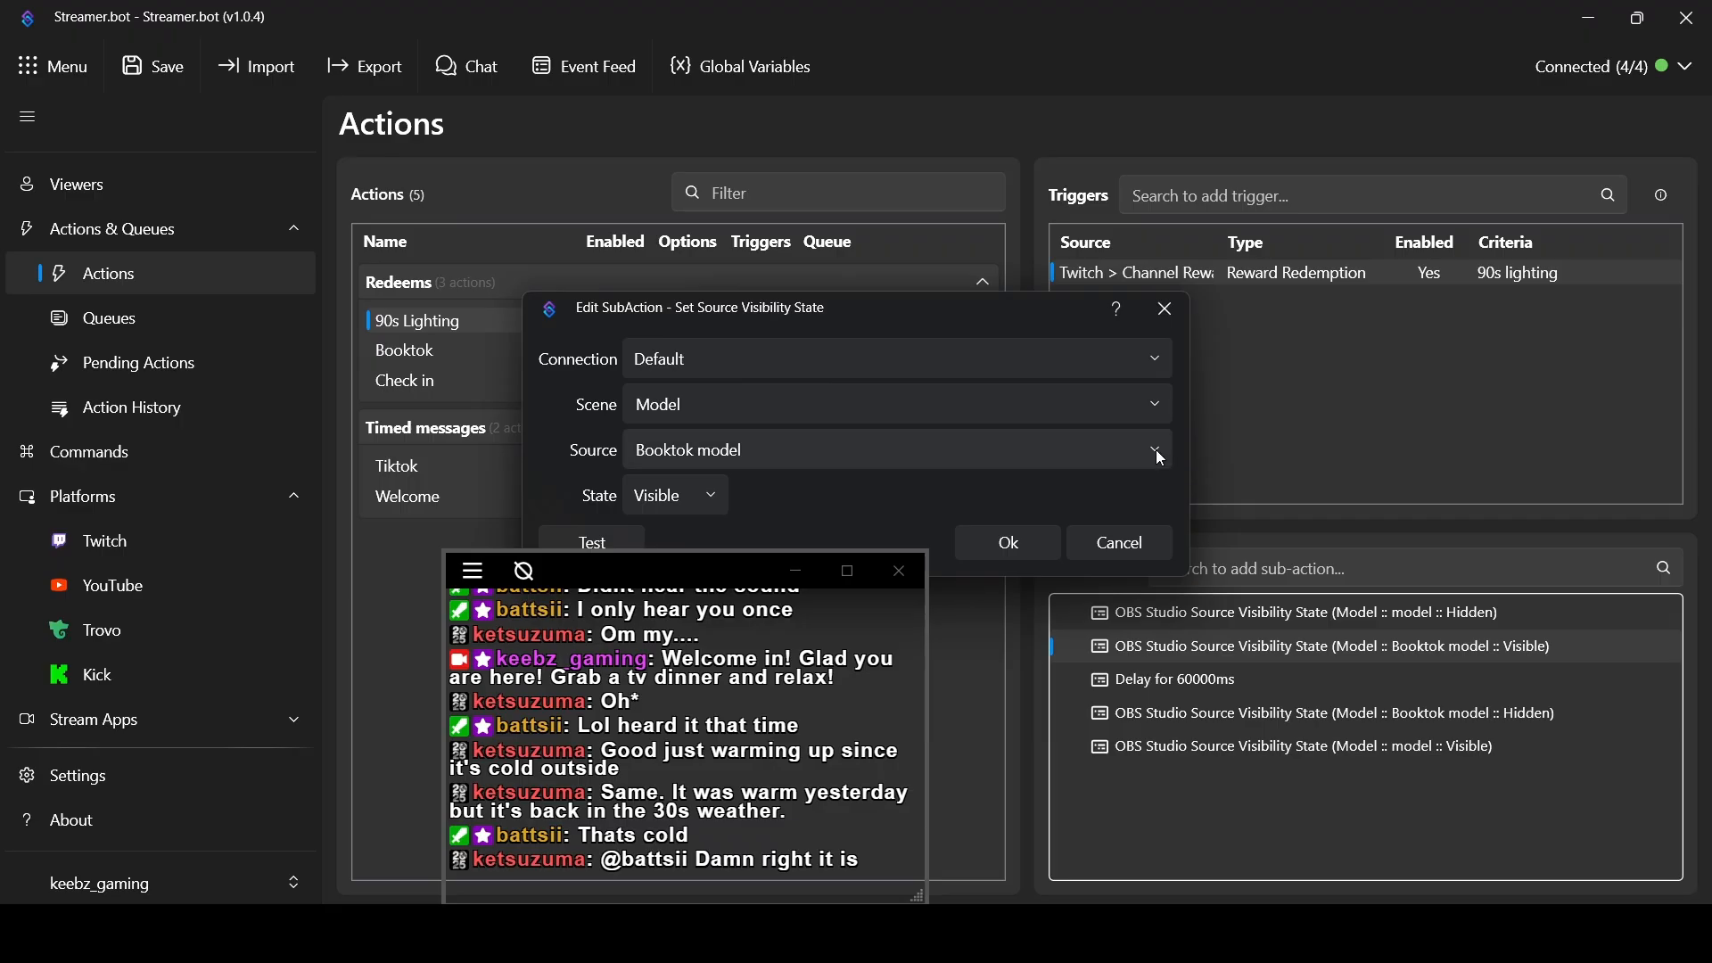
pyautogui.click(1156, 450)
pyautogui.click(726, 546)
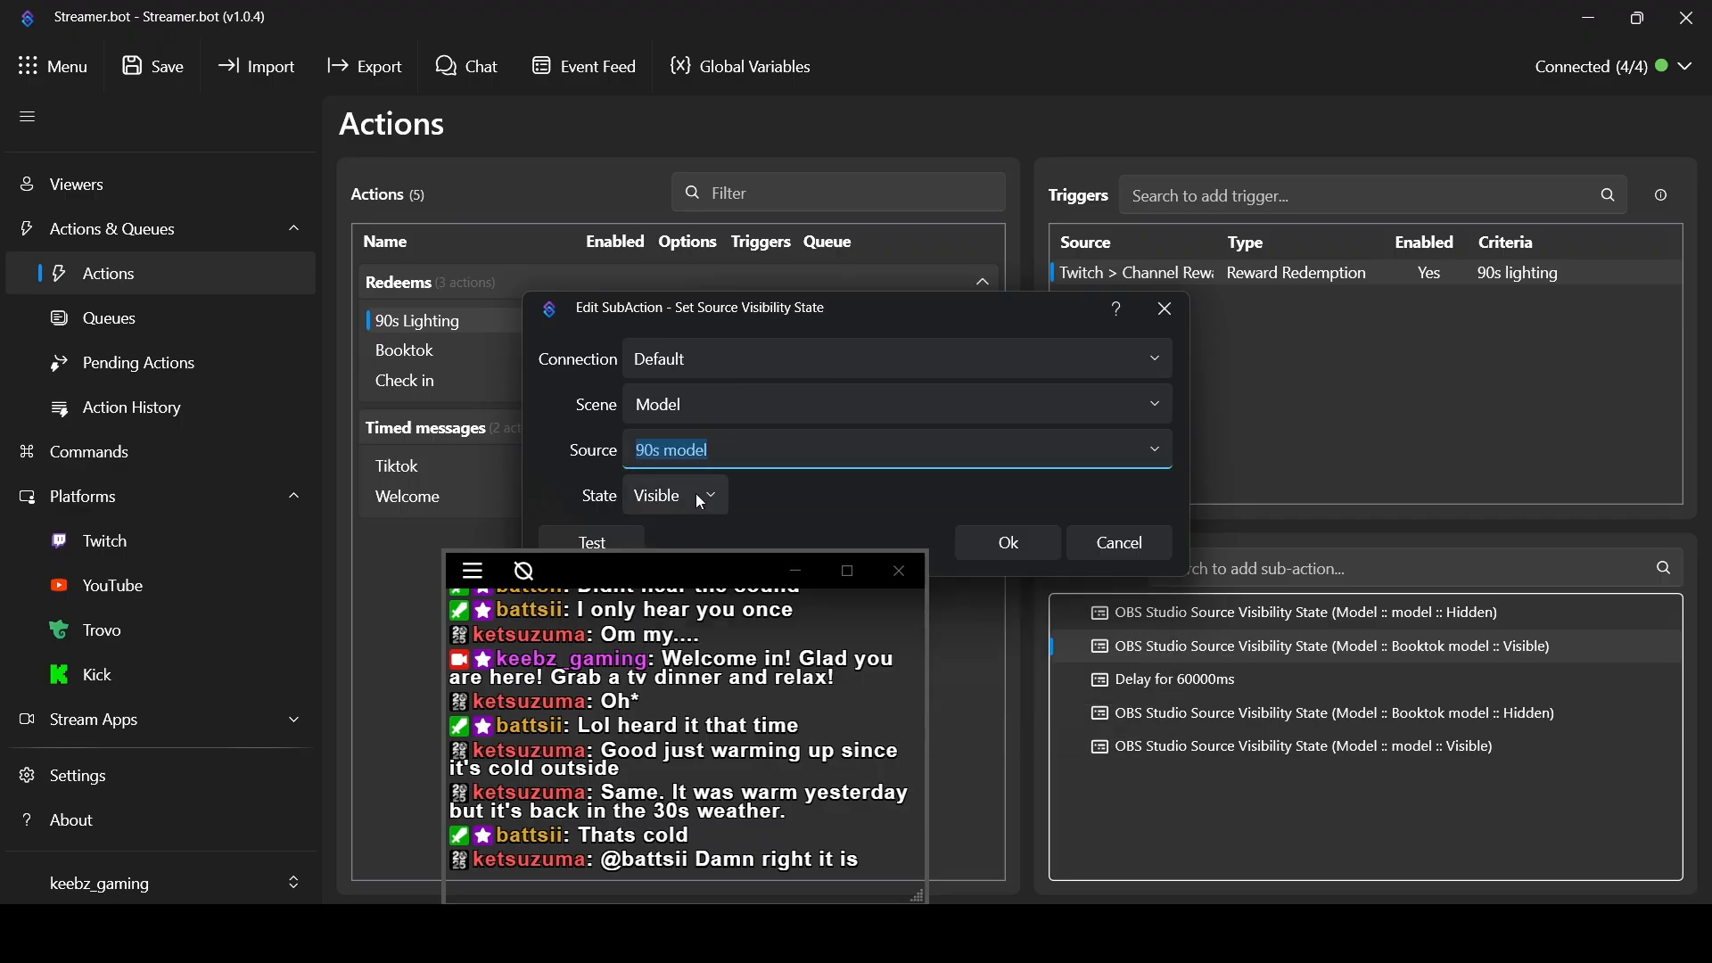
pyautogui.click(1011, 544)
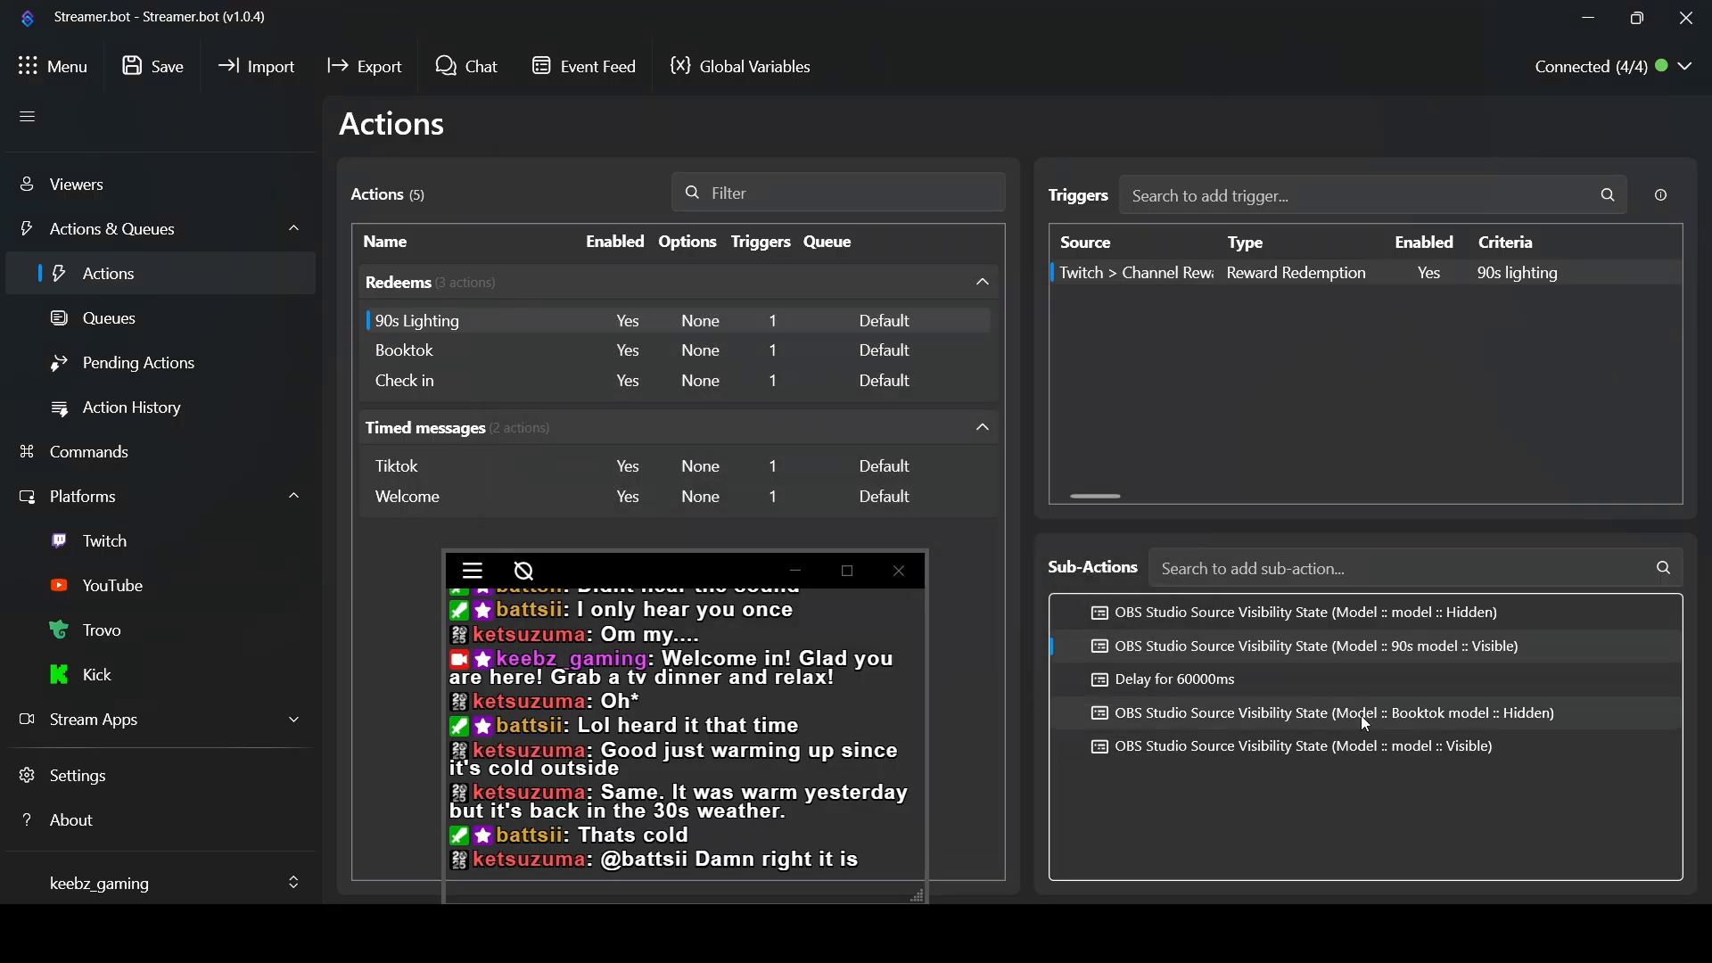
# Set the source of the 90s Lighting sub-action that hides Booktok model to 90s model
pyautogui.doubleClick(1362, 718)
pyautogui.click(1156, 452)
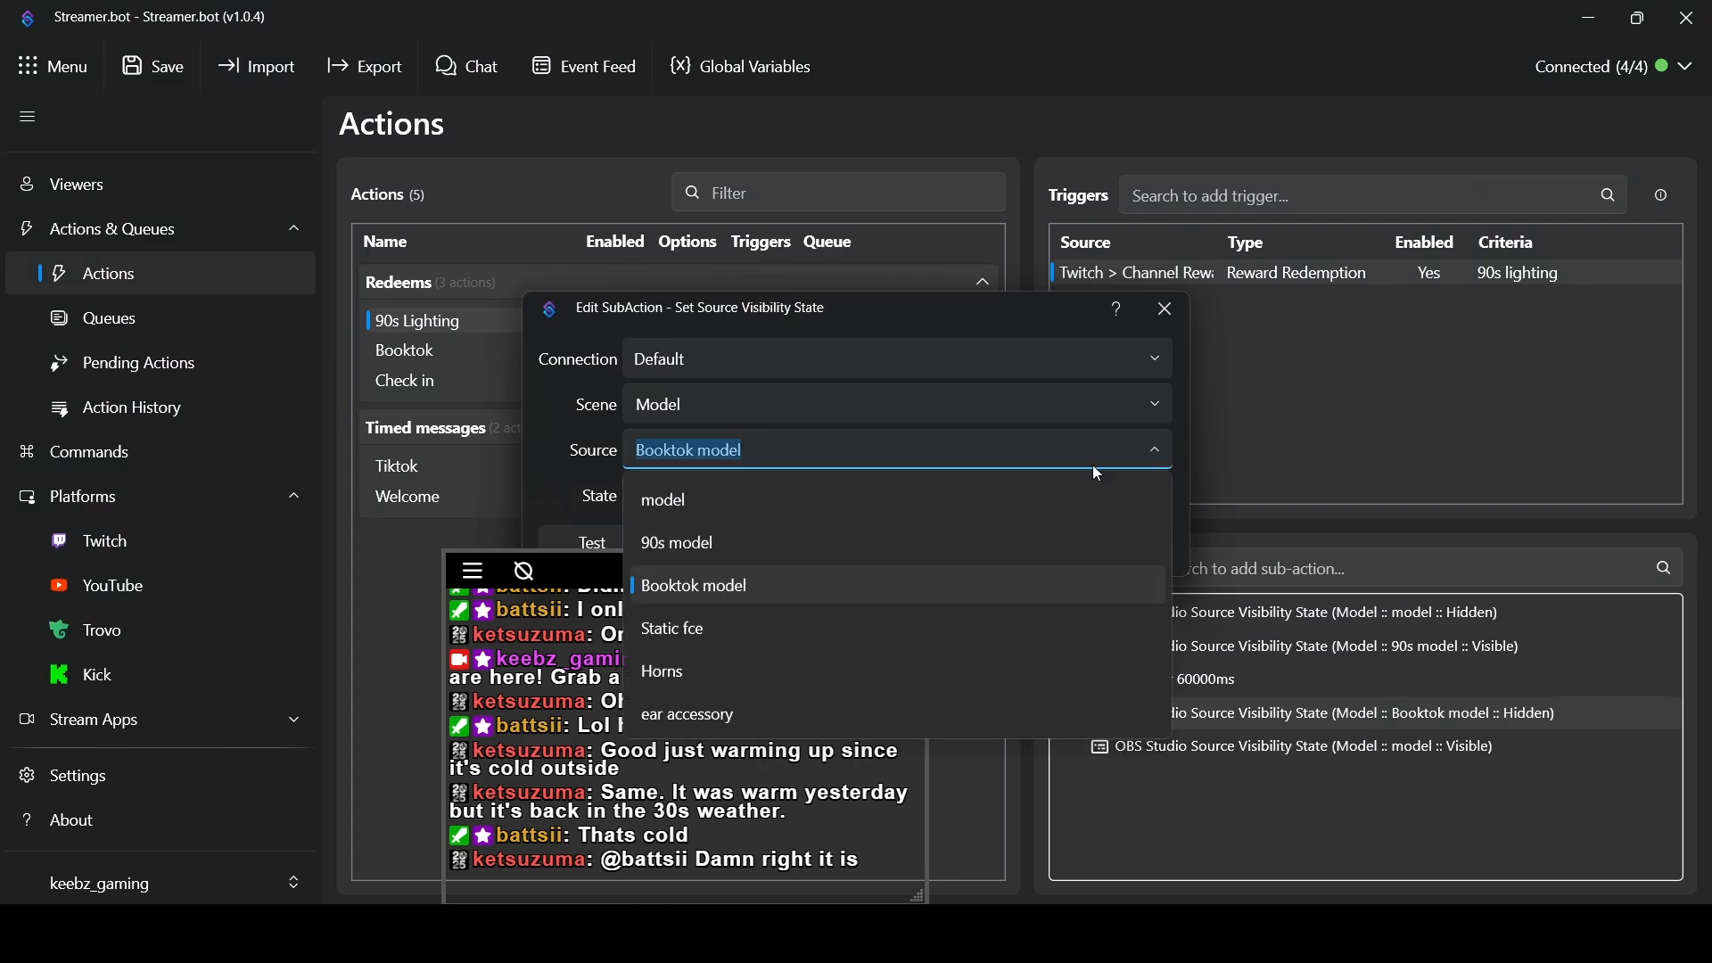
pyautogui.click(776, 540)
pyautogui.click(1002, 536)
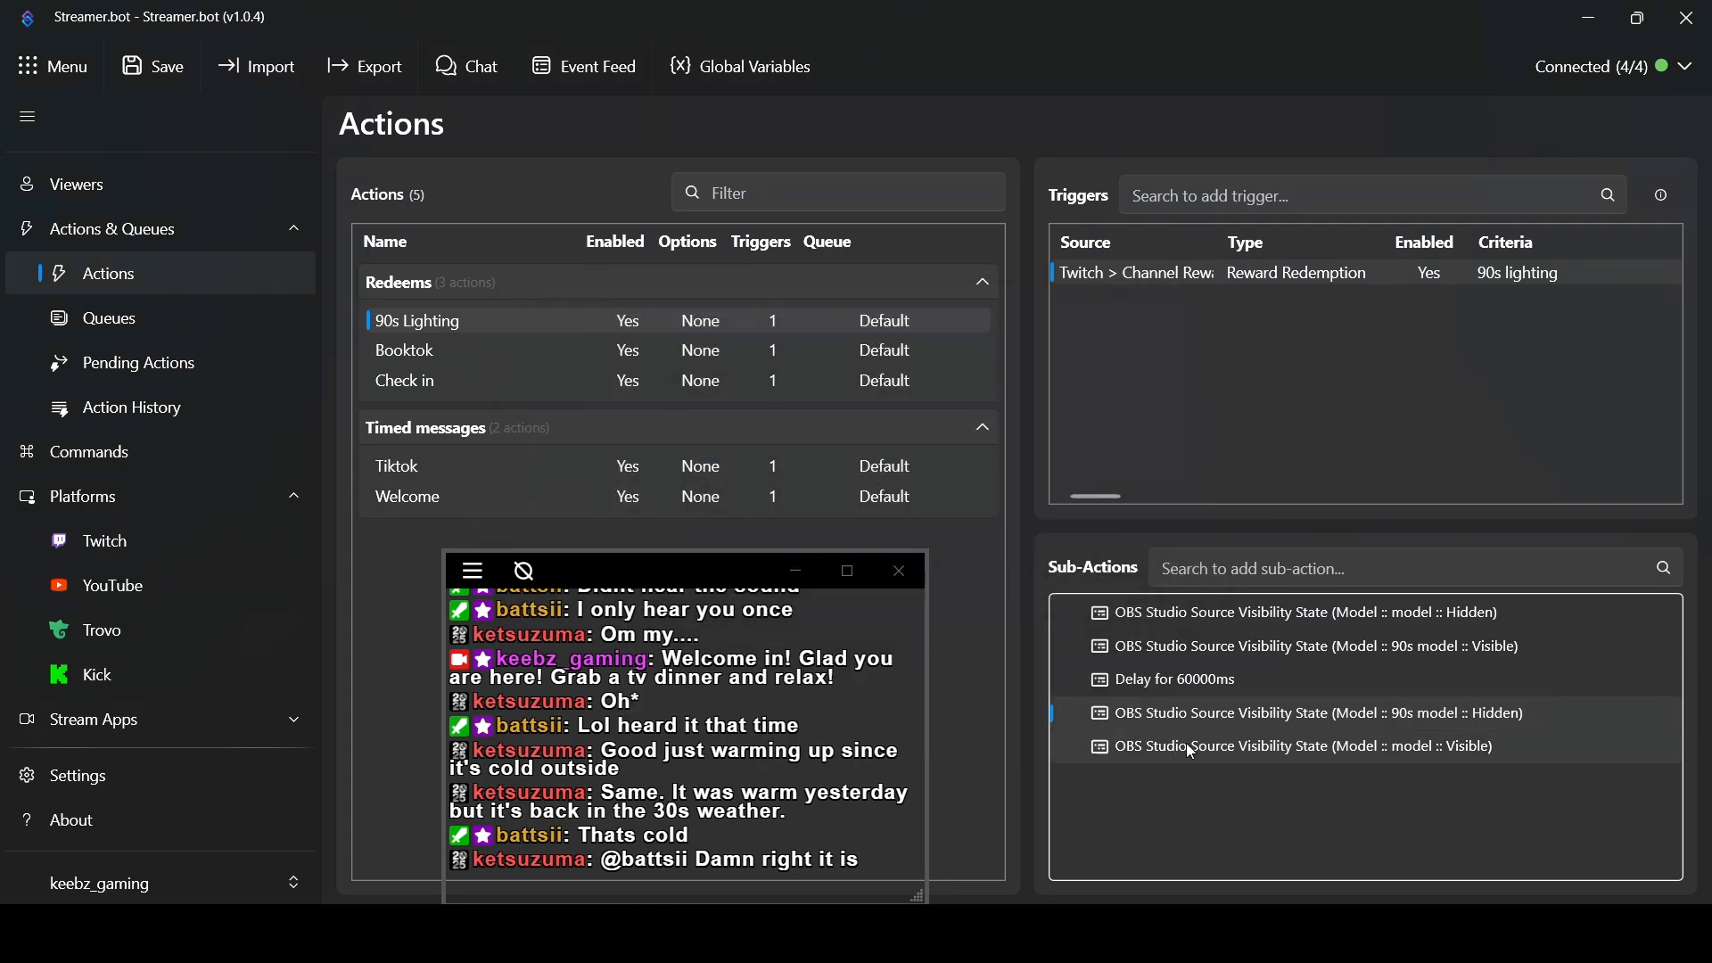
pyautogui.click(1211, 783)
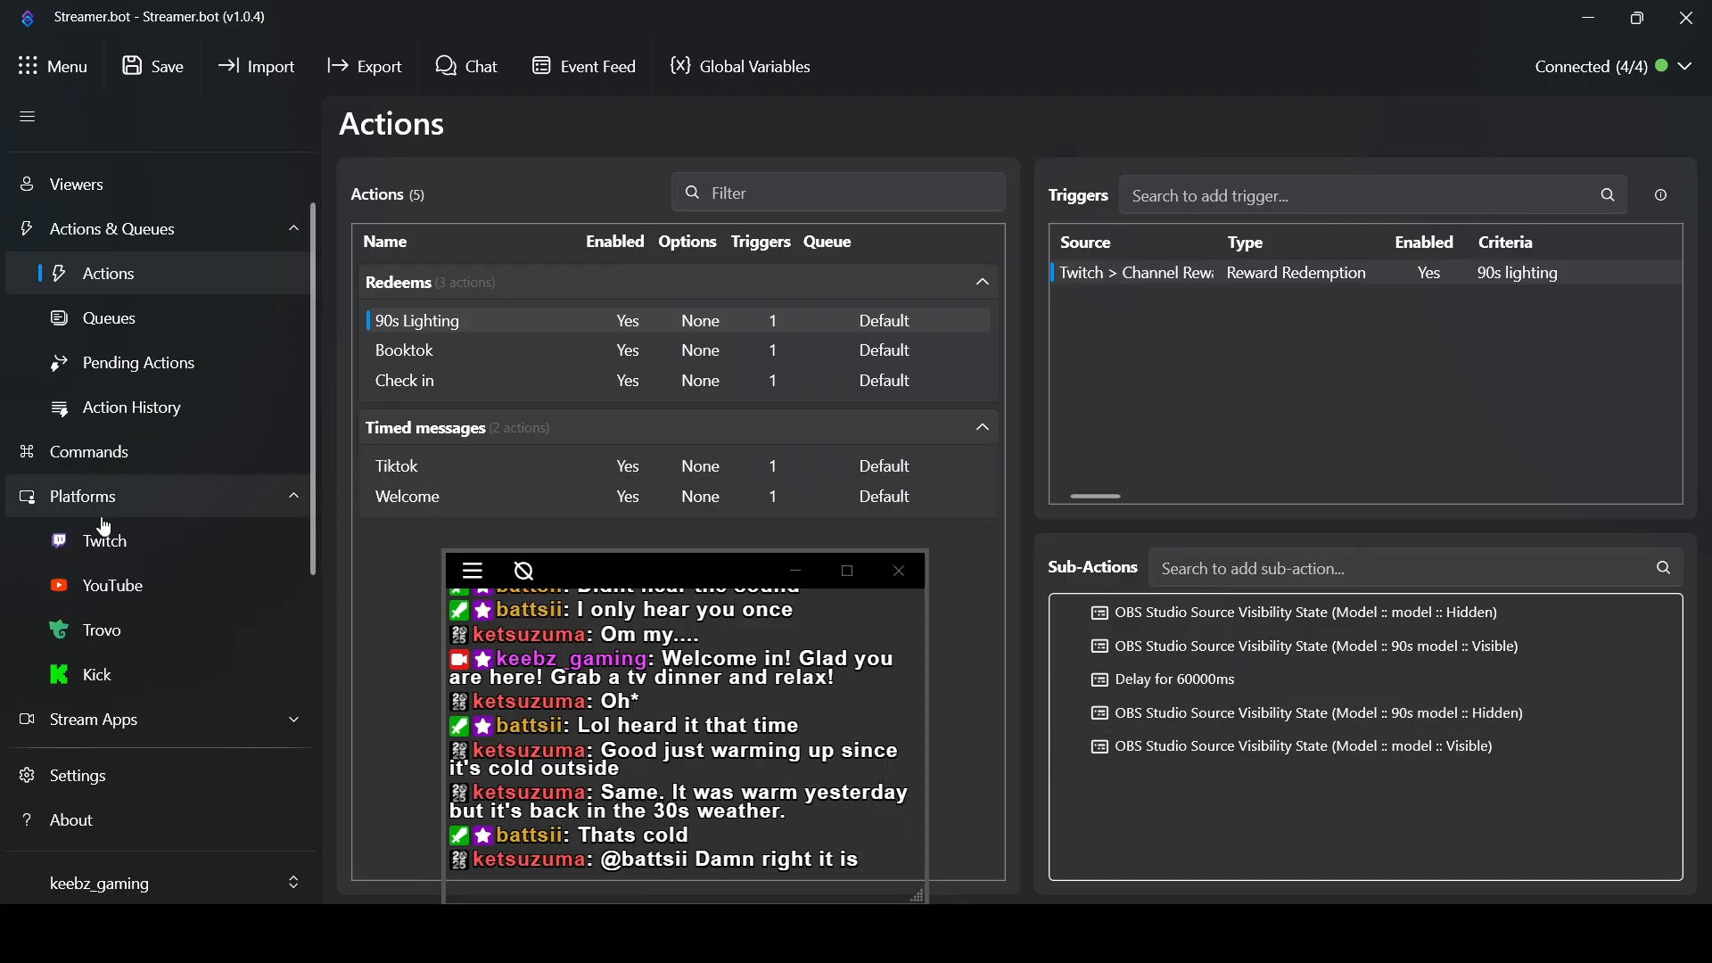
# Review the Twitch channel point rewards list and return to the actions list
pyautogui.click(118, 548)
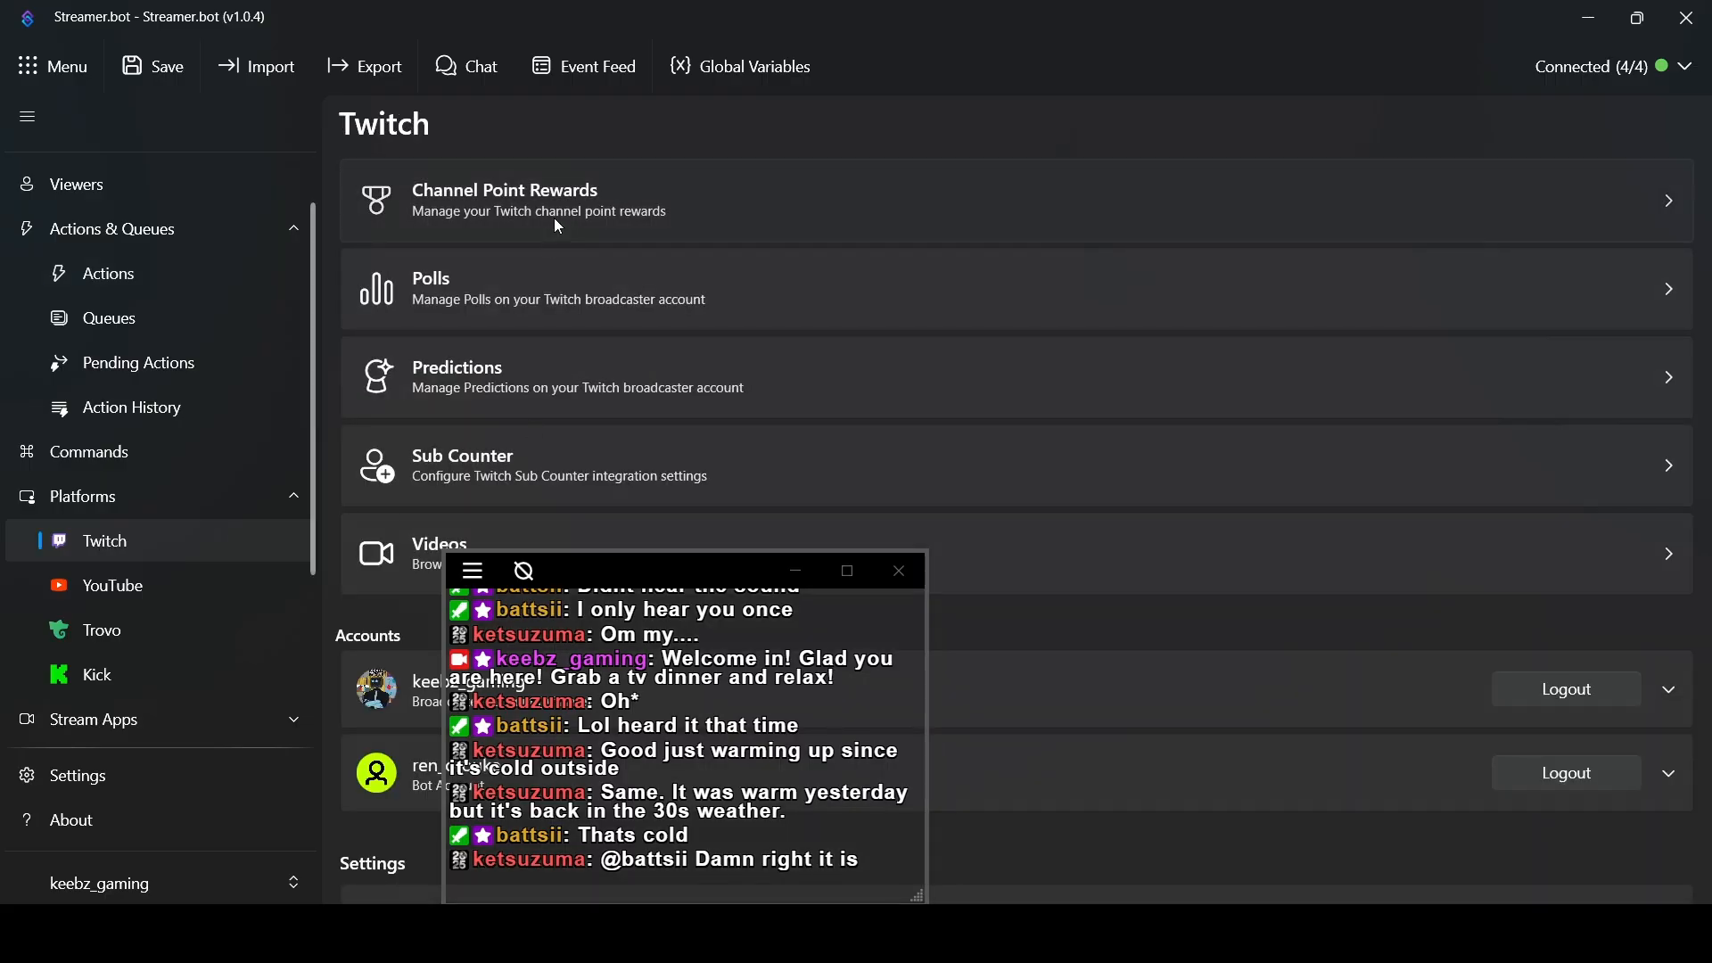
pyautogui.click(554, 217)
pyautogui.moveTo(649, 554); pyautogui.dragTo(1360, 518)
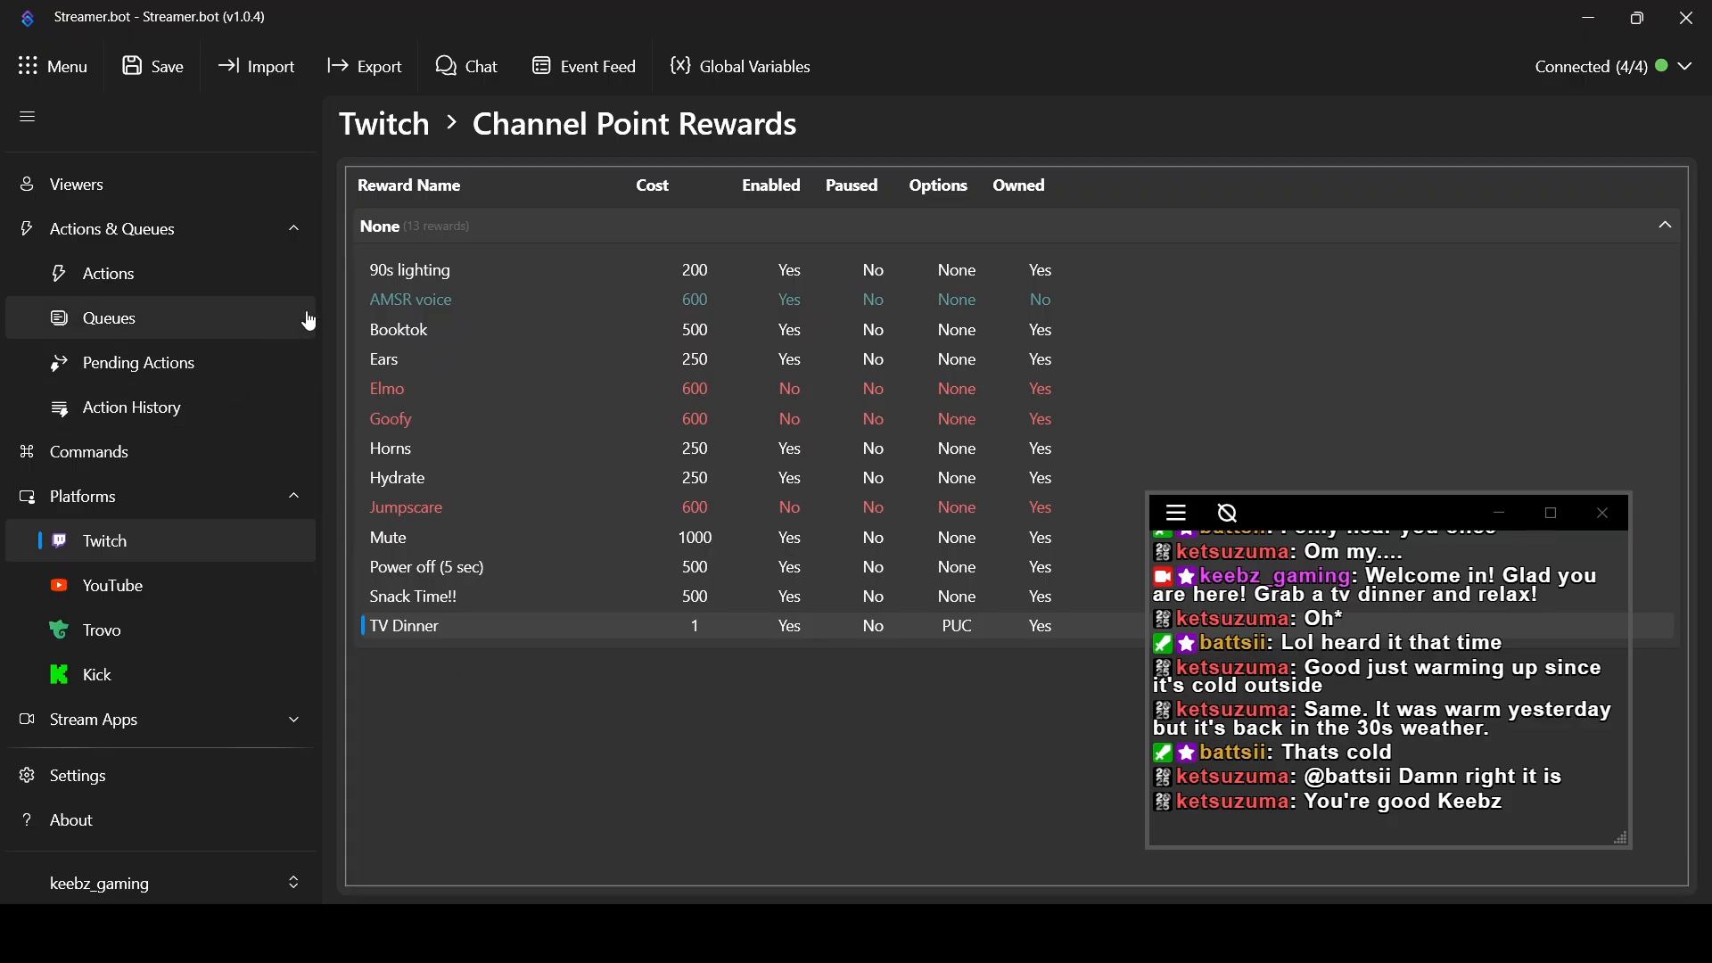
pyautogui.click(123, 277)
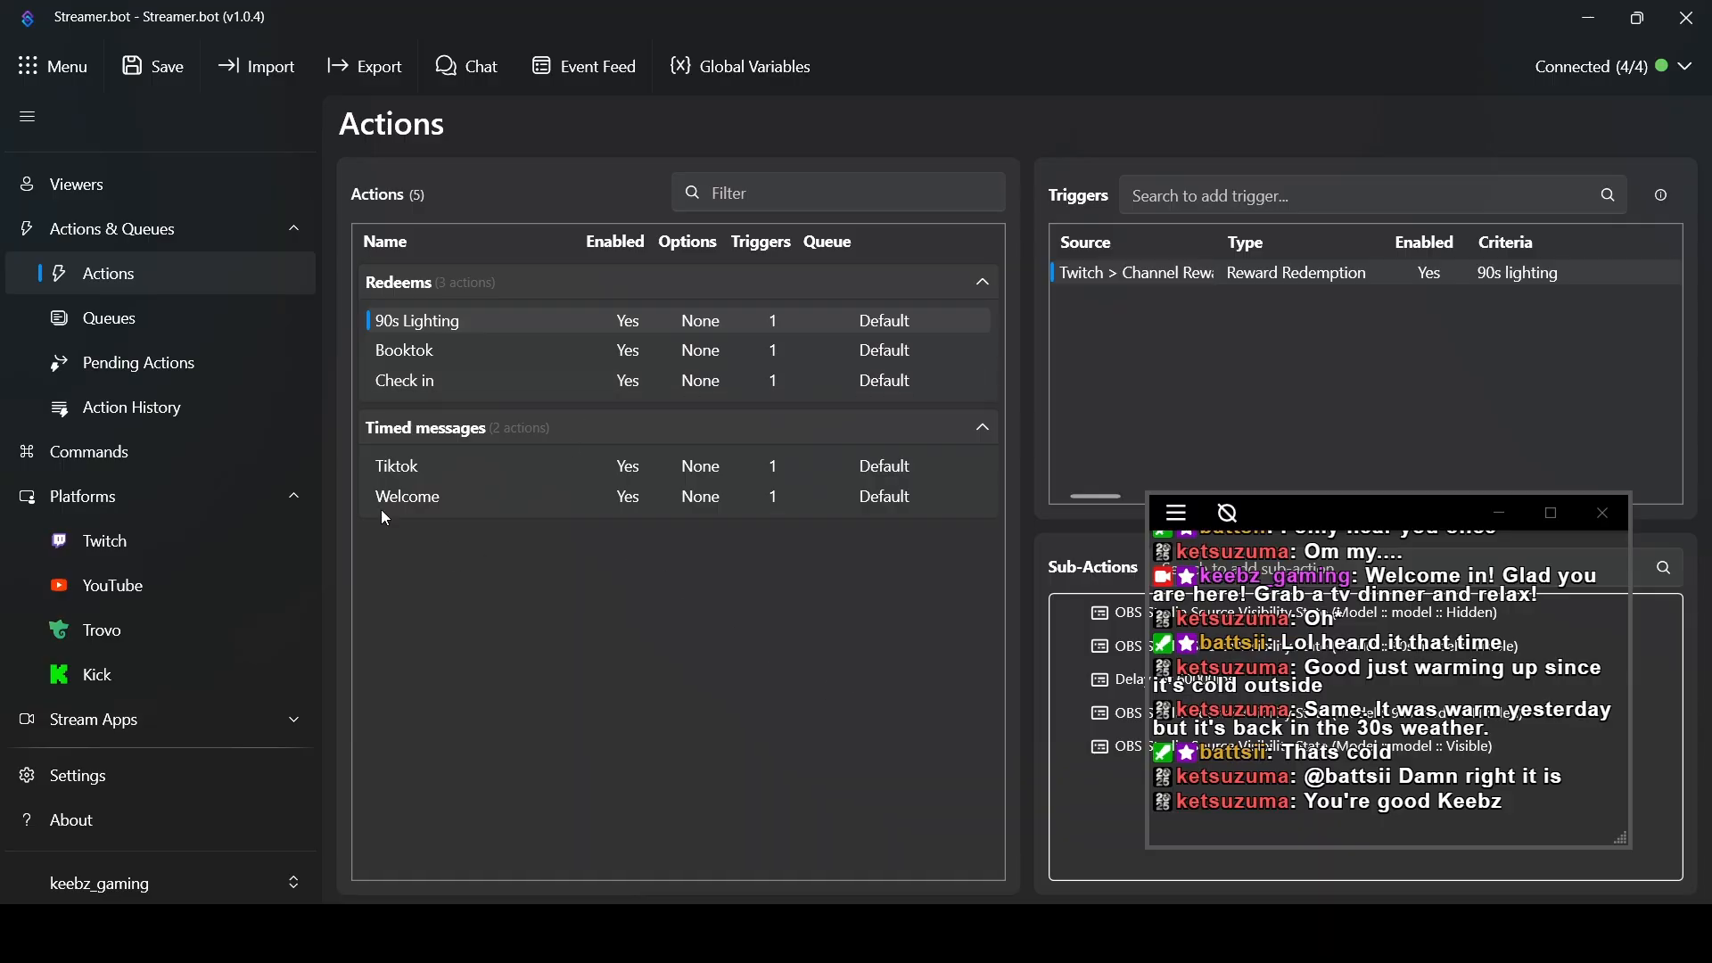
pyautogui.rightClick(508, 284)
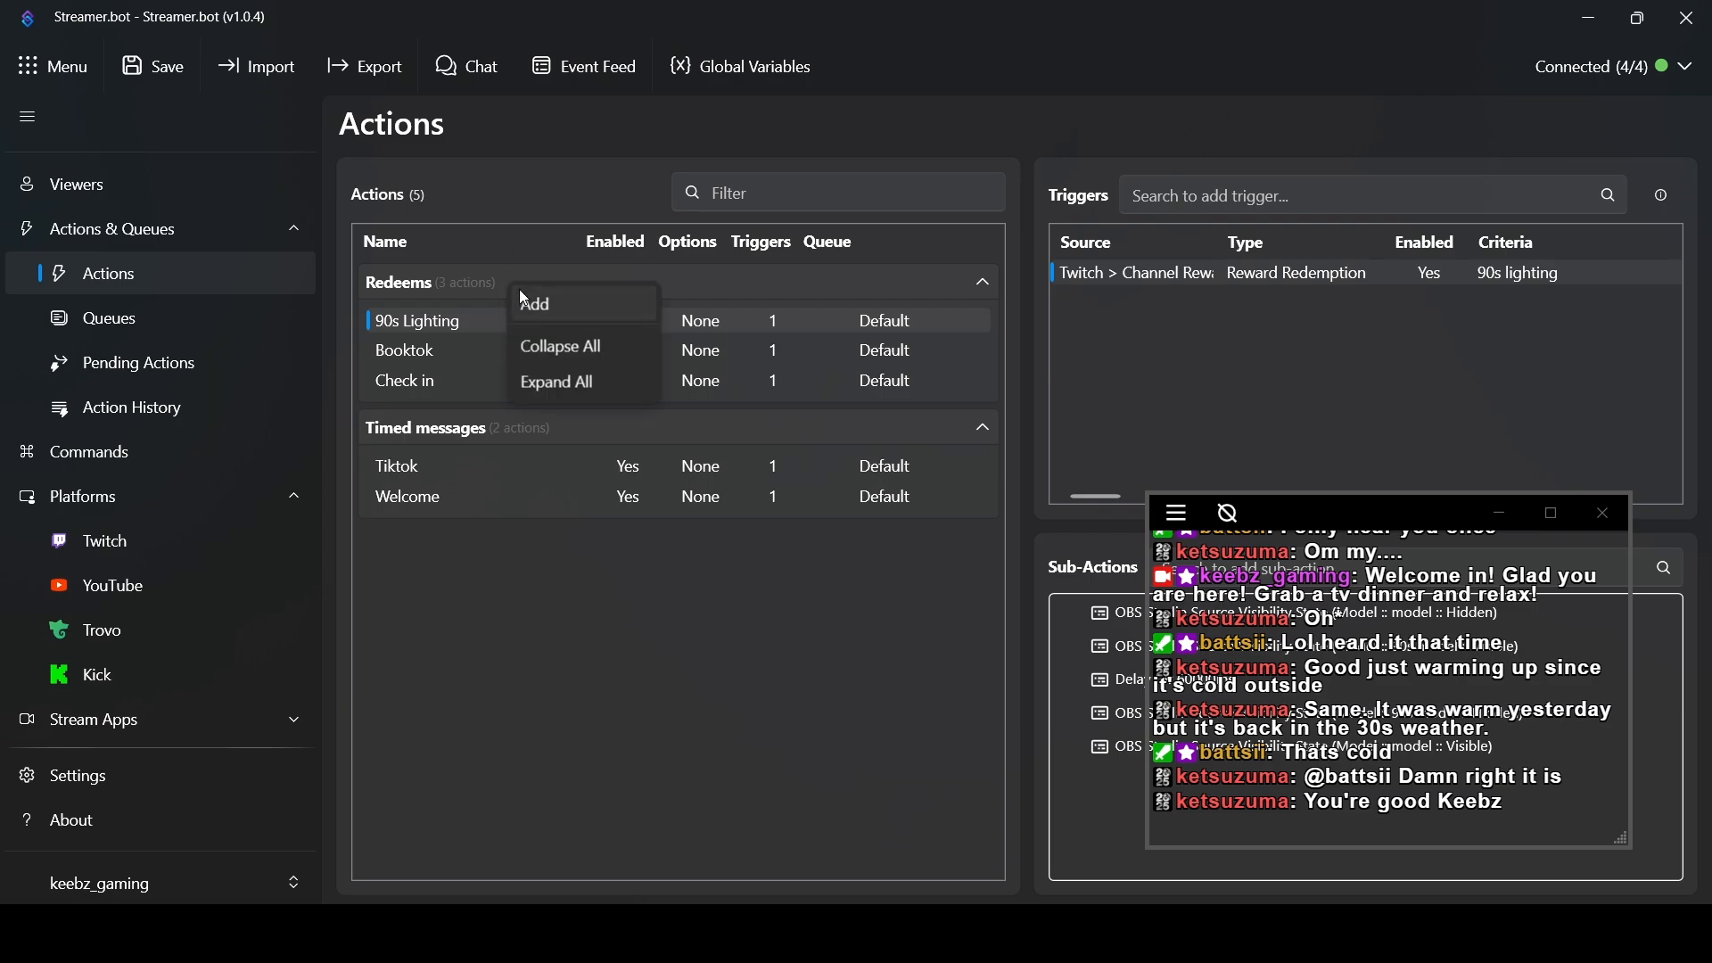
pyautogui.click(545, 308)
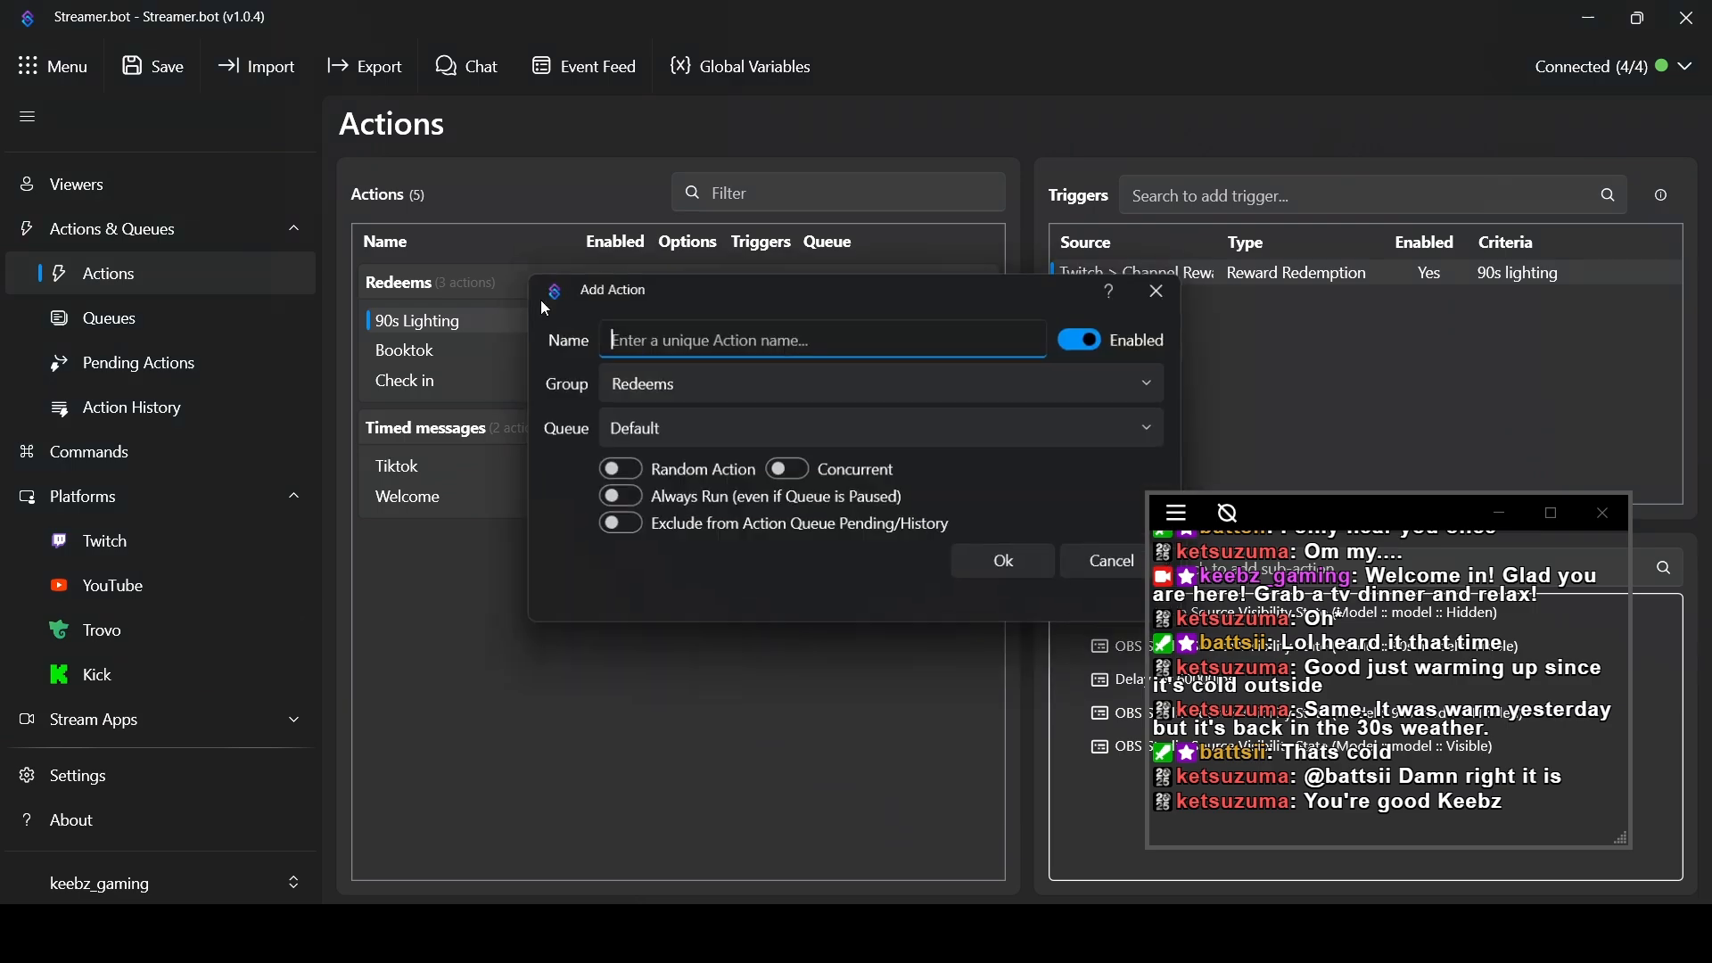
pyautogui.click(878, 342)
pyautogui.write('Ears')
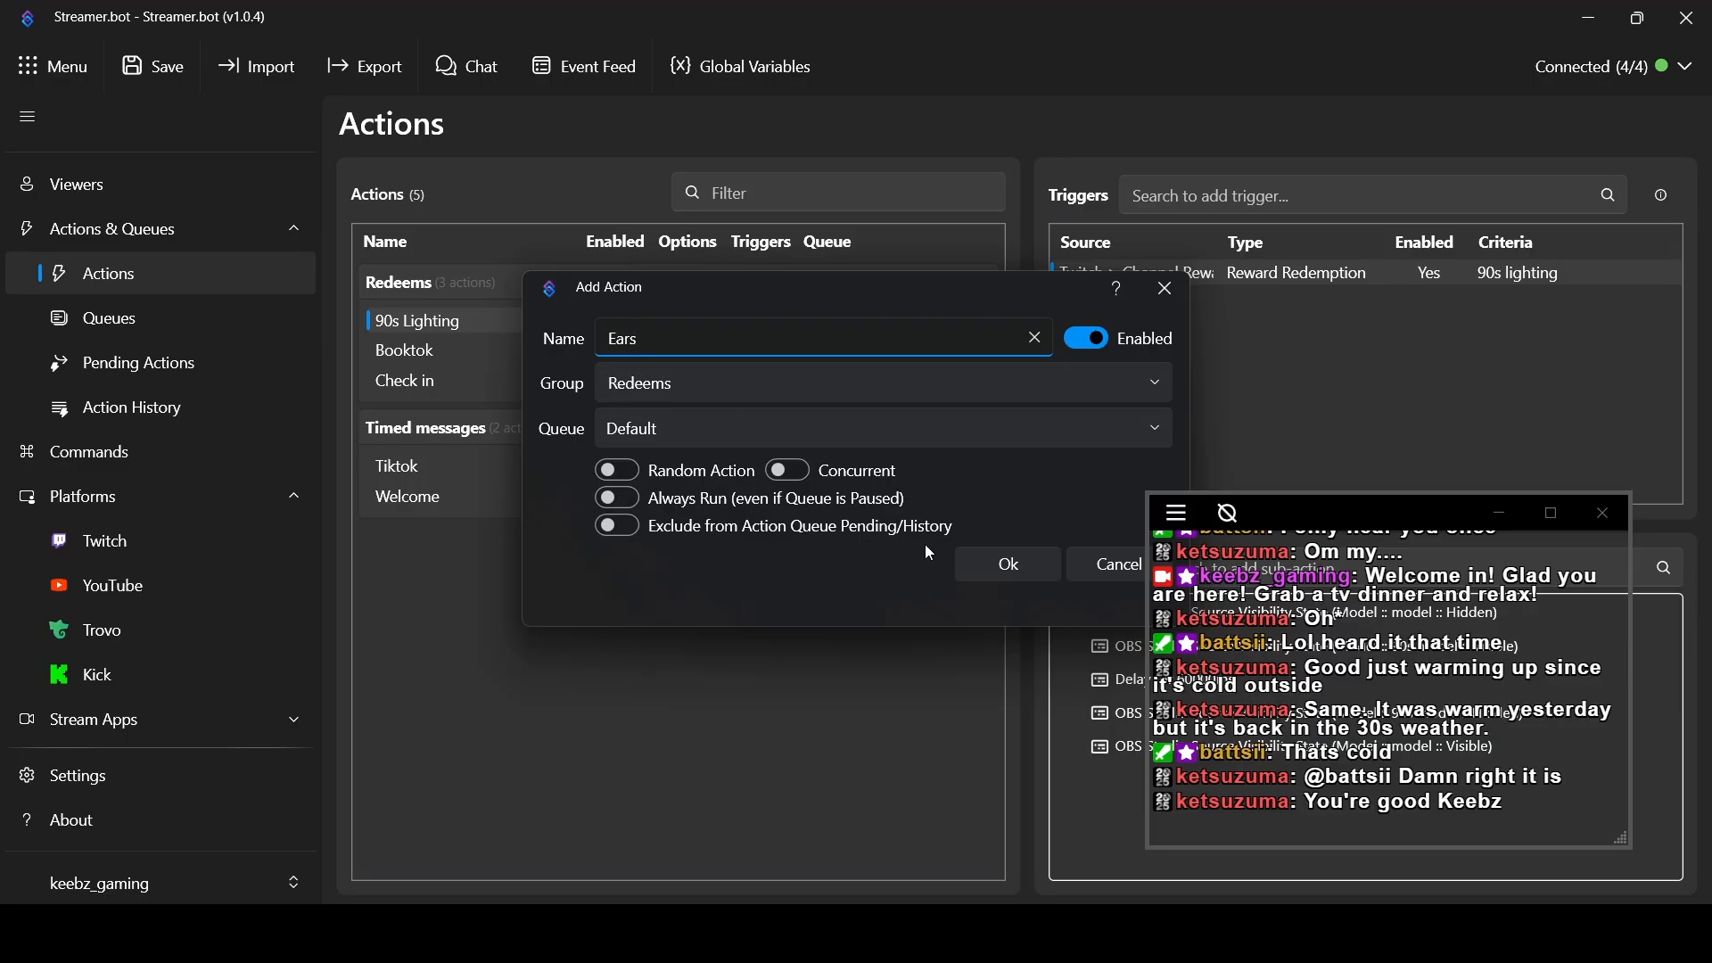
pyautogui.click(1035, 569)
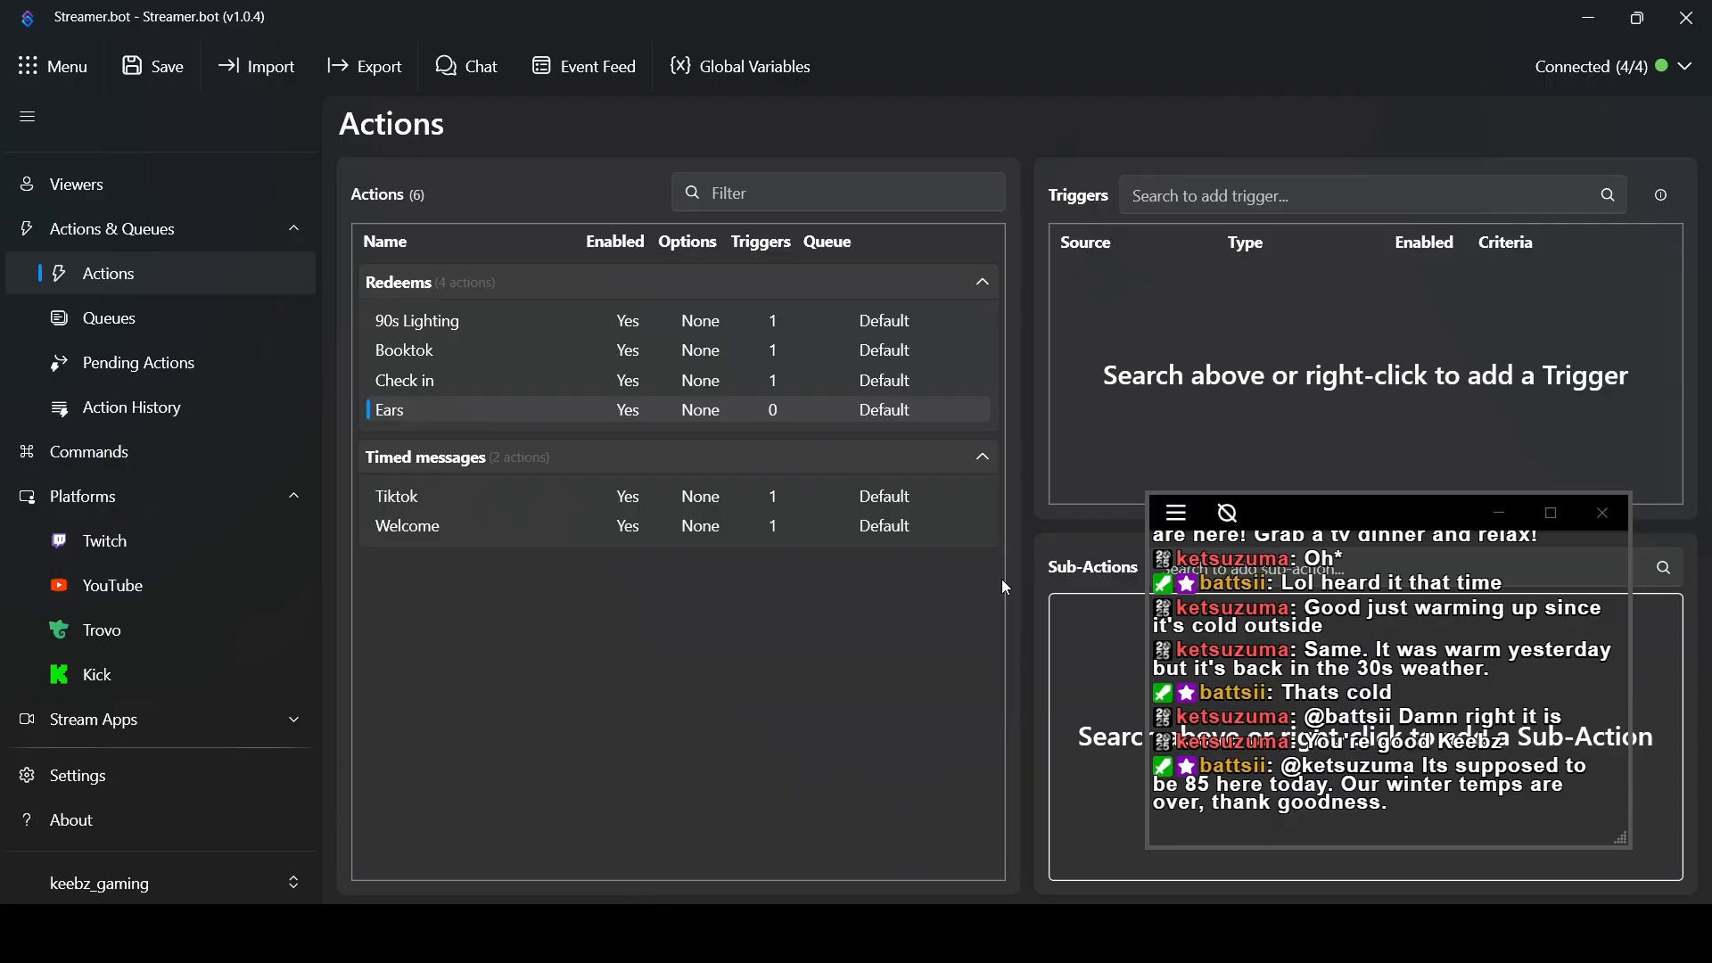
pyautogui.rightClick(443, 418)
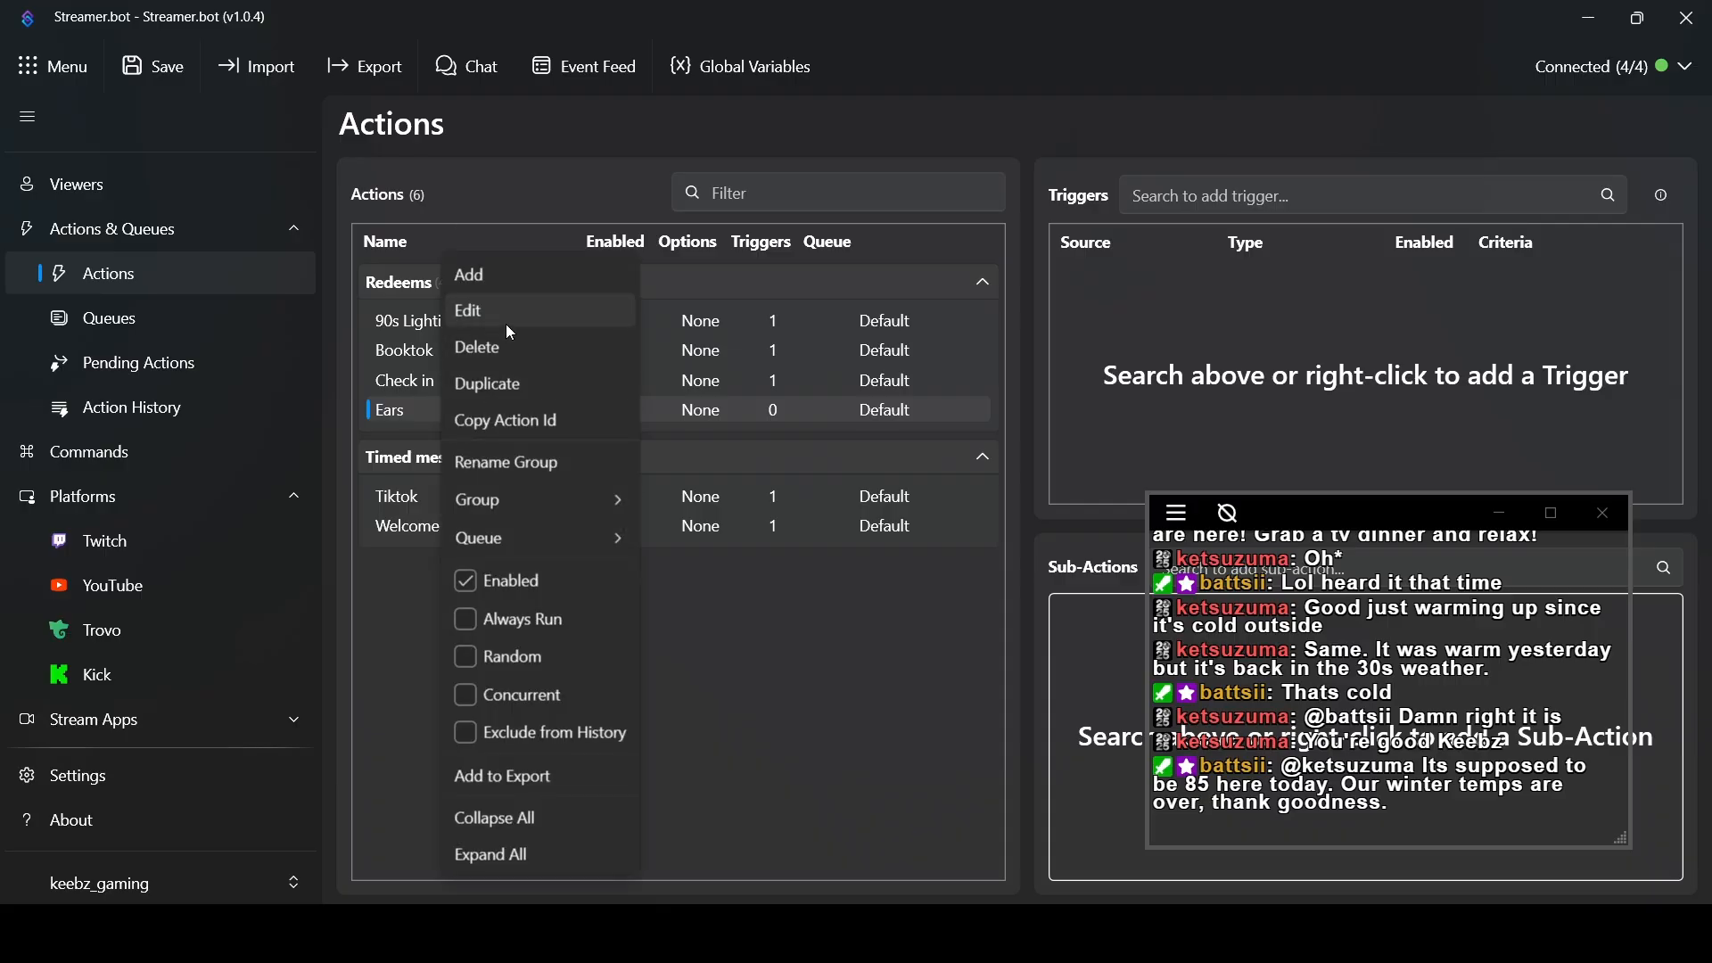
pyautogui.click(511, 357)
pyautogui.click(903, 490)
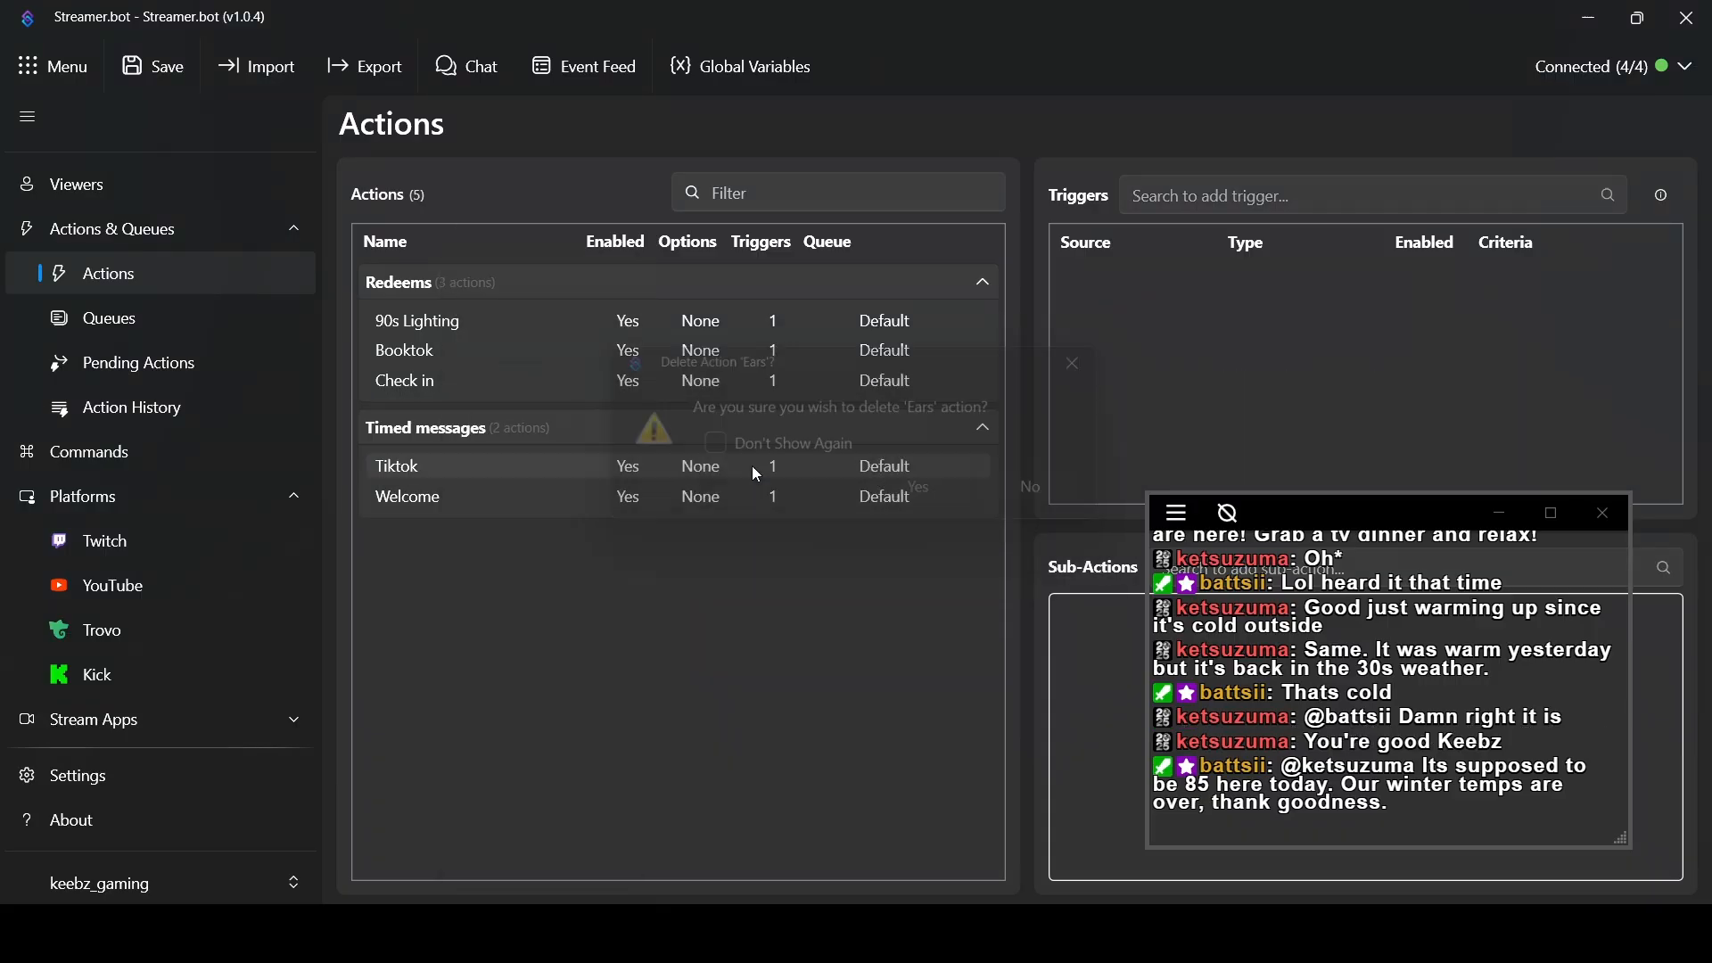
# Duplicate the 90s Lighting action in the Redeems group and rename the copy "Ears"
pyautogui.rightClick(439, 321)
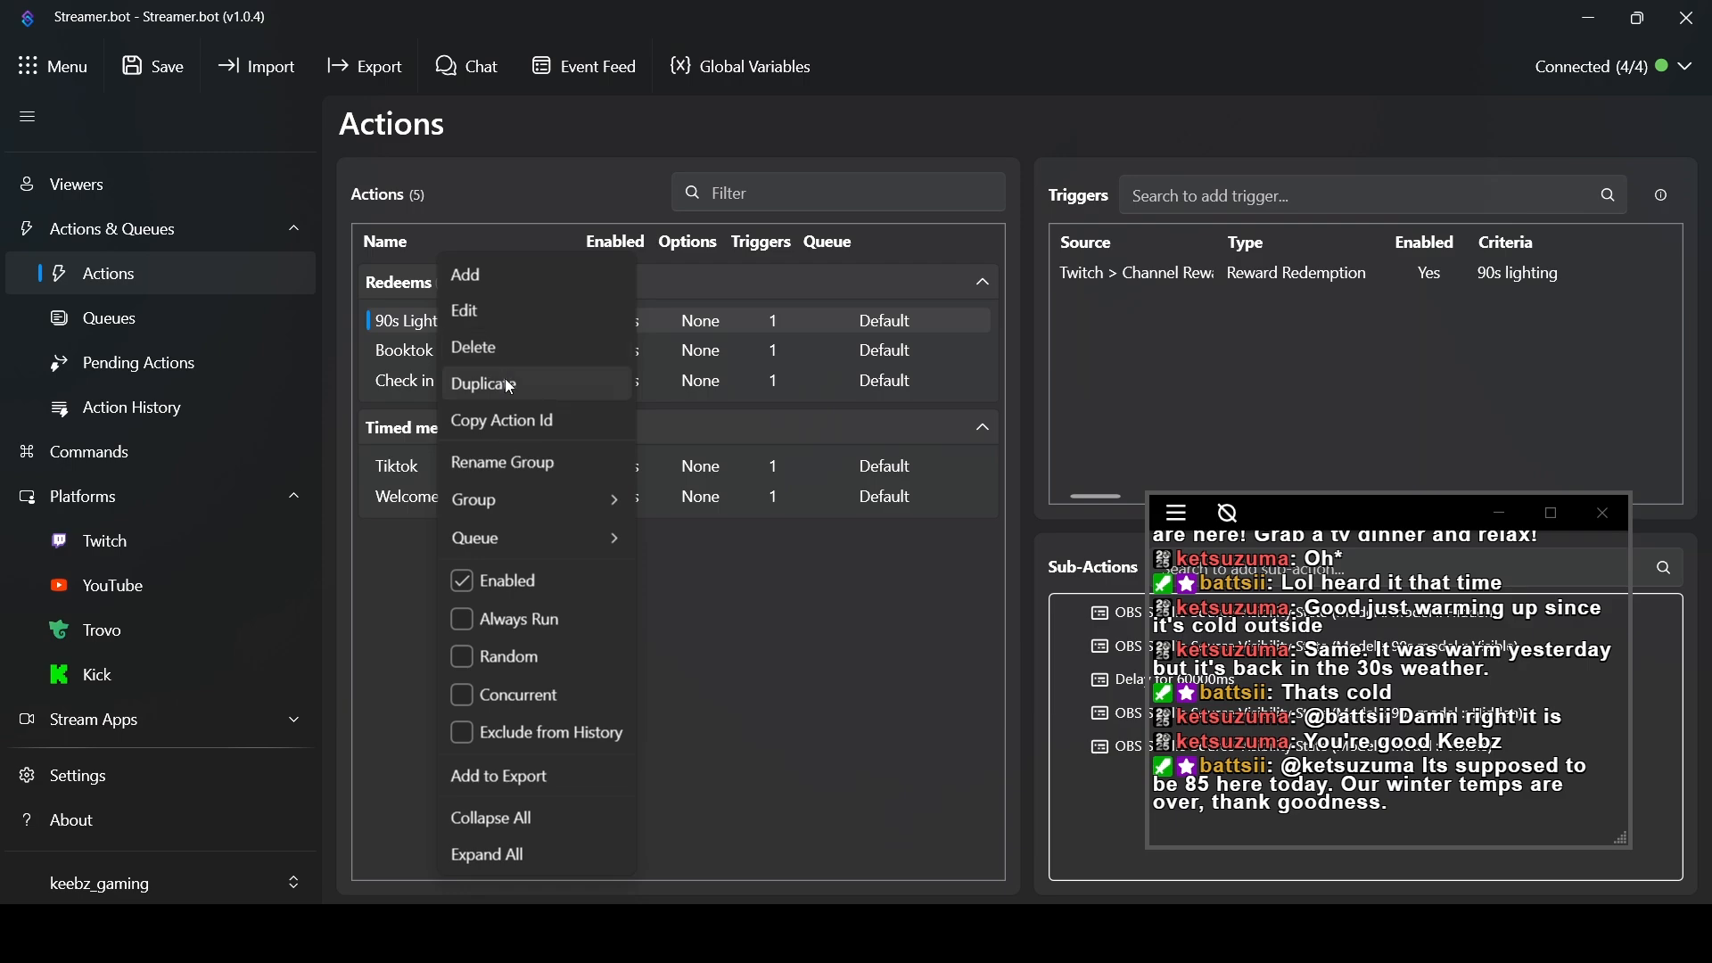
pyautogui.click(510, 387)
pyautogui.doubleClick(480, 355)
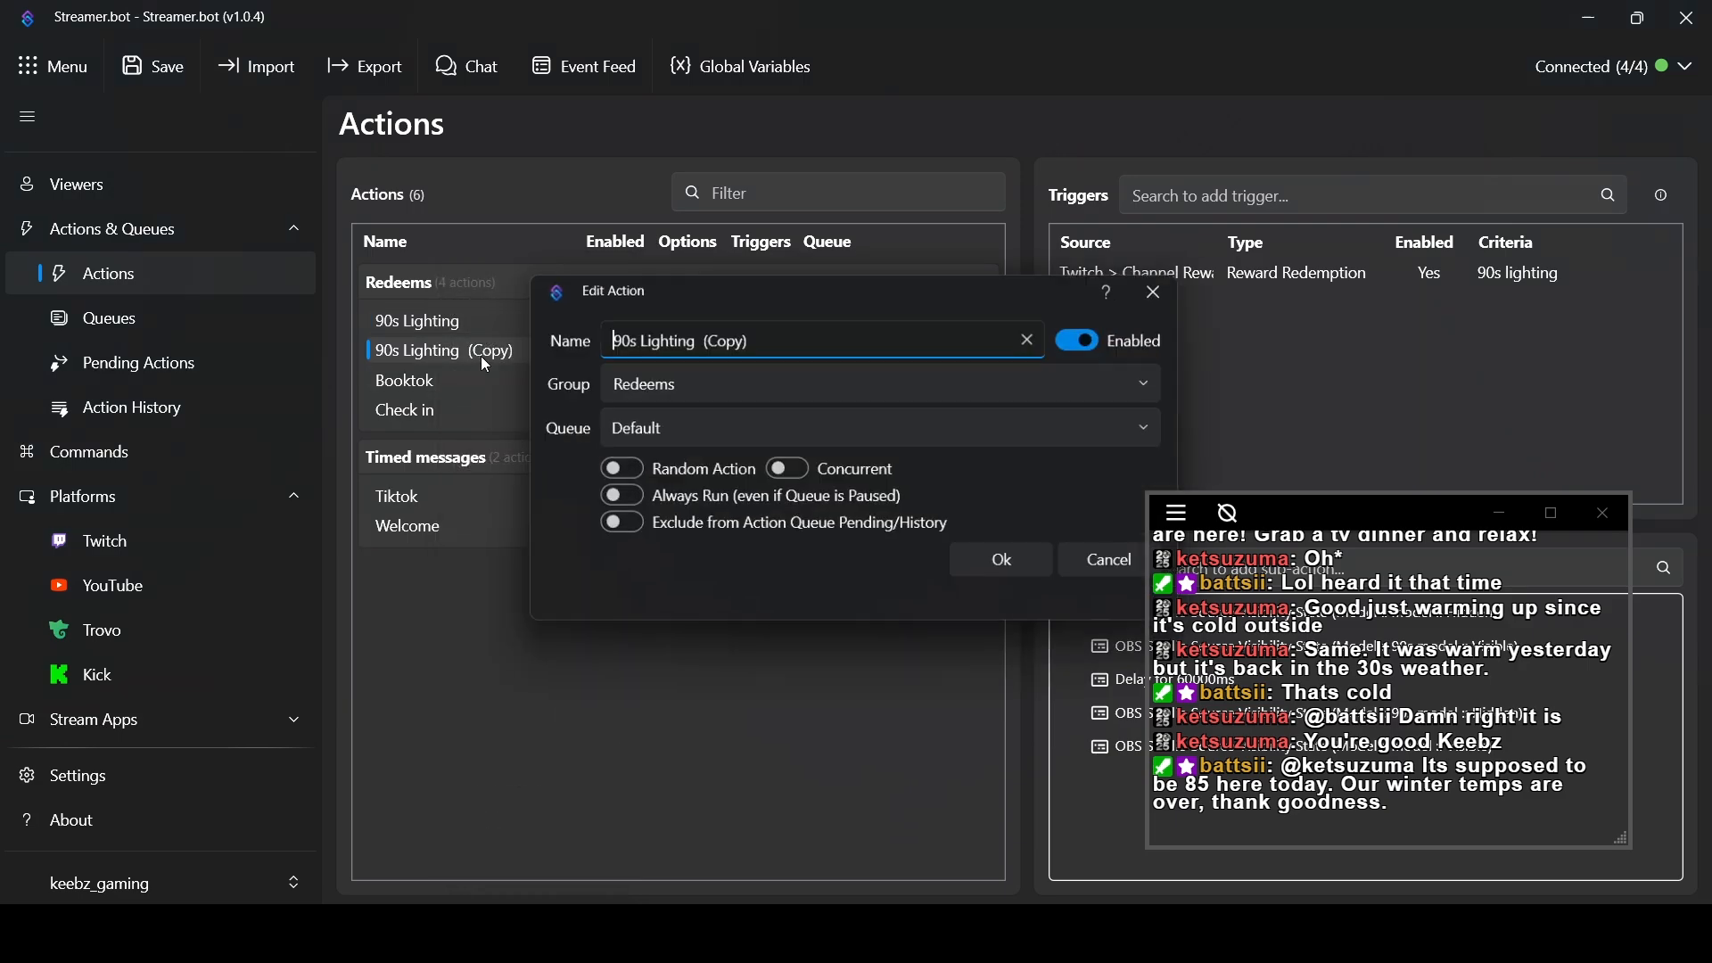
pyautogui.moveTo(798, 338); pyautogui.dragTo(558, 357)
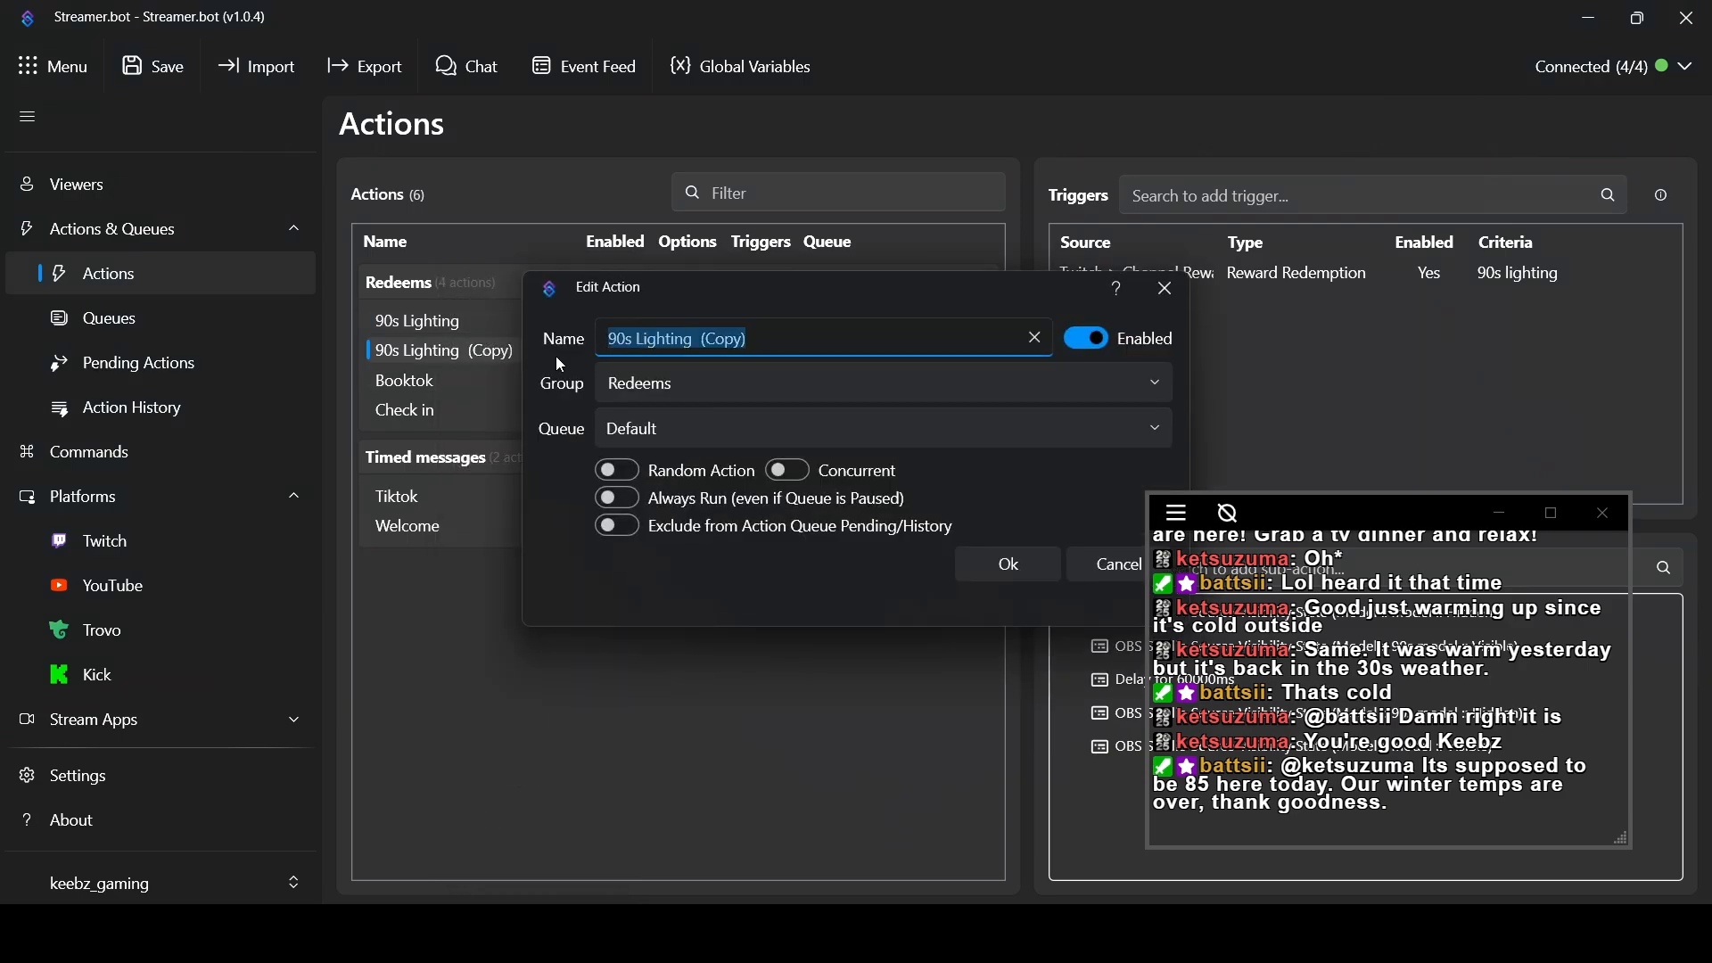
pyautogui.write('Ears')
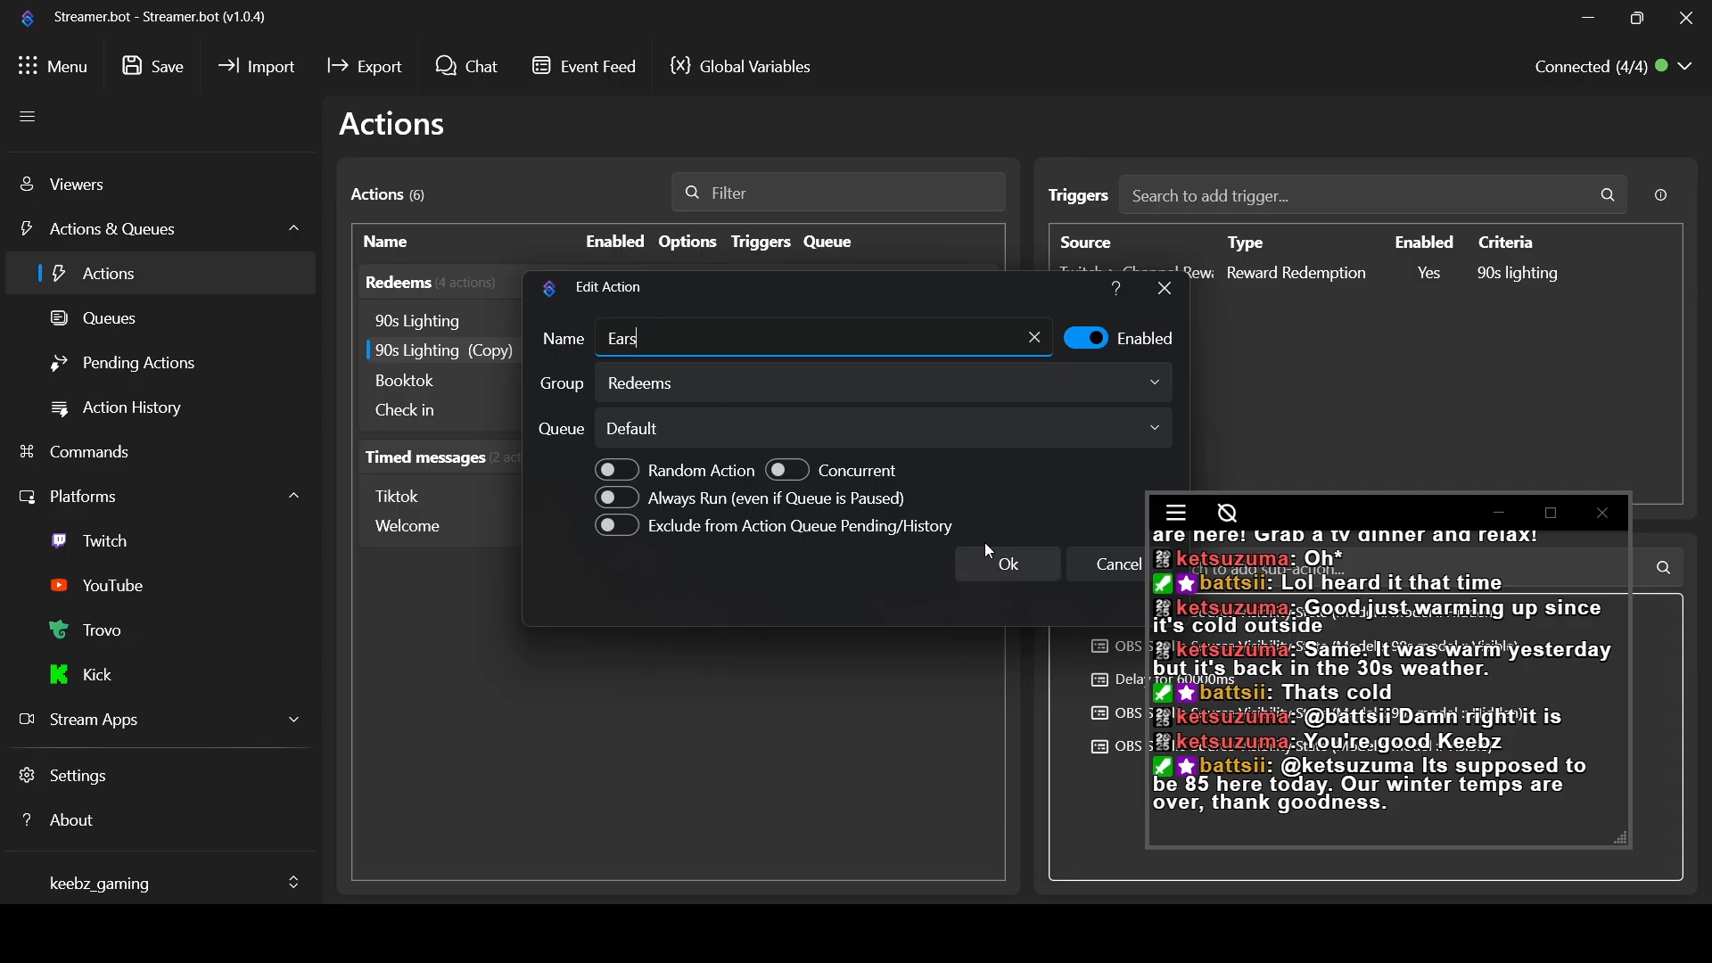
pyautogui.click(1009, 565)
# Delete the two 90s model visibility sub-actions, Visible and Hidden, from the Ears action
pyautogui.moveTo(1459, 507); pyautogui.dragTo(718, 604)
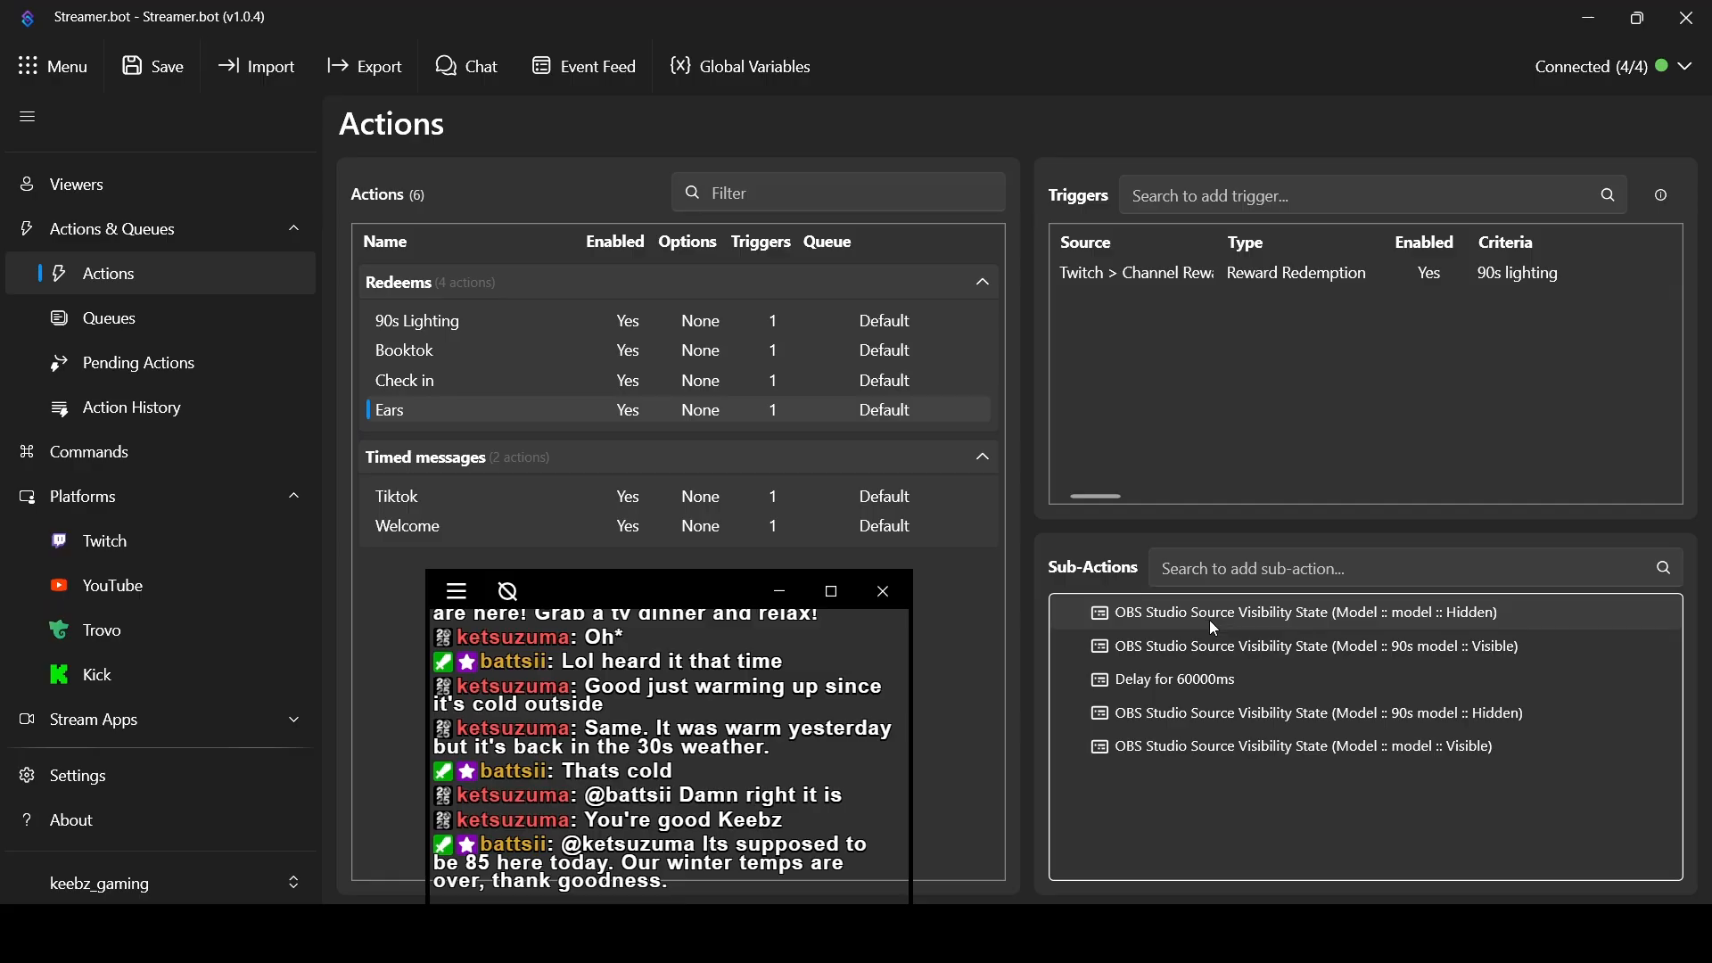
pyautogui.rightClick(1219, 651)
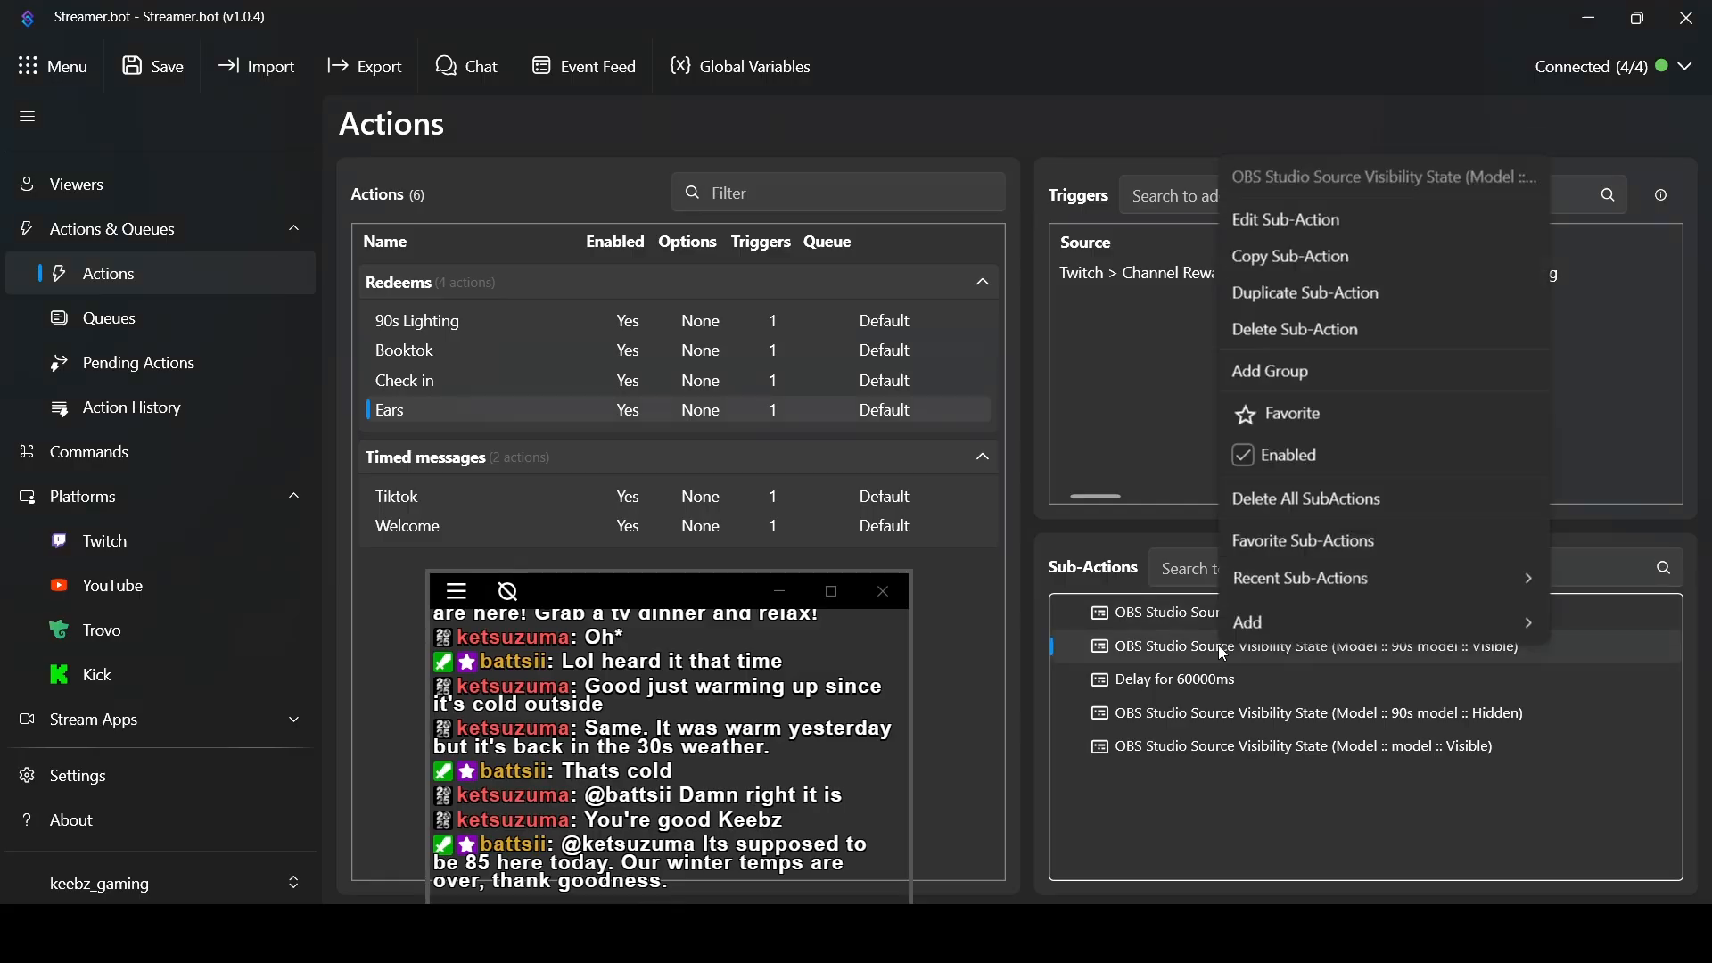
pyautogui.click(1312, 330)
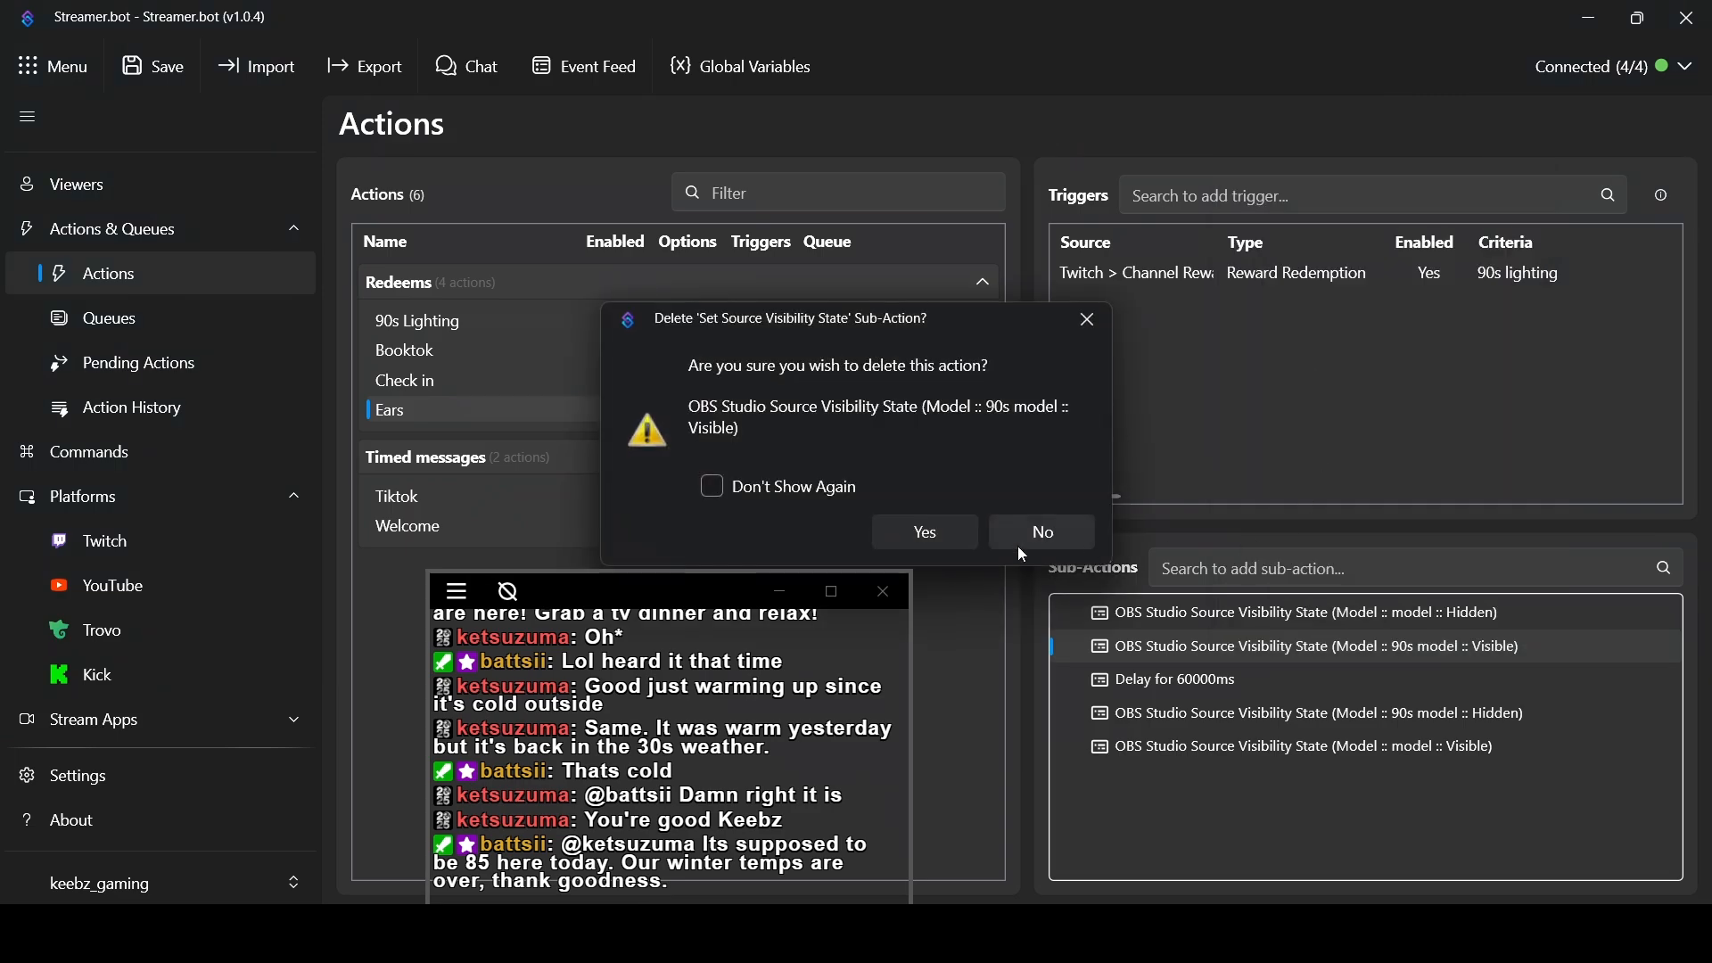
pyautogui.click(924, 534)
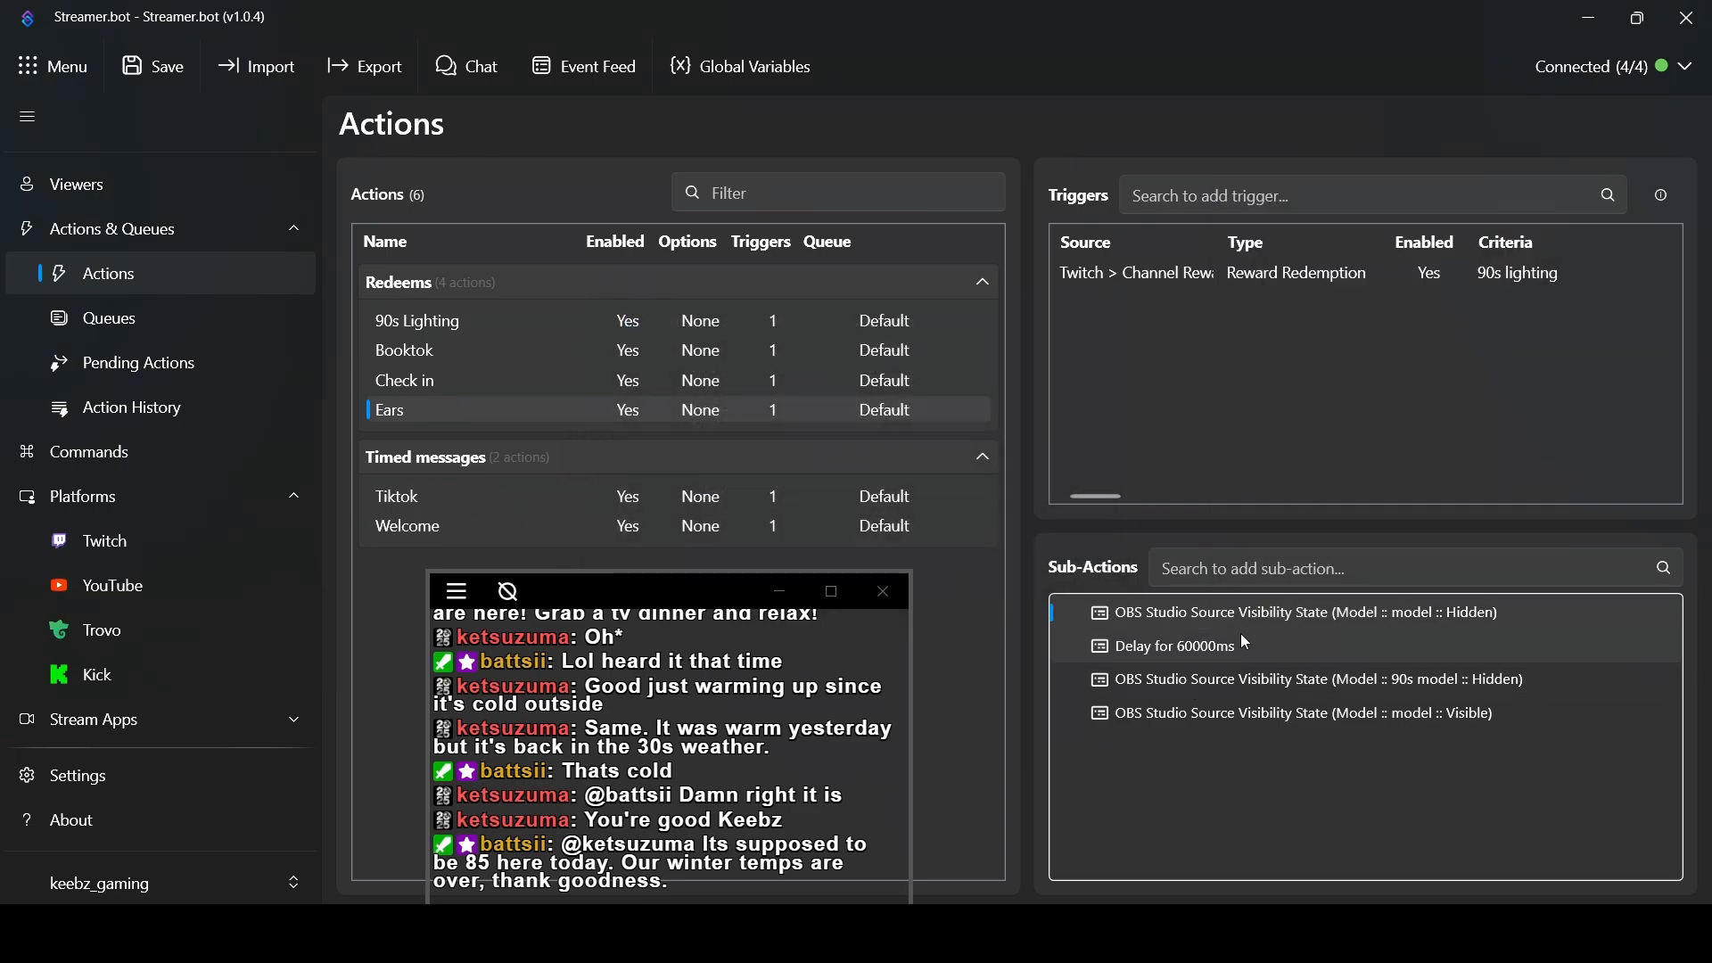
pyautogui.rightClick(1234, 687)
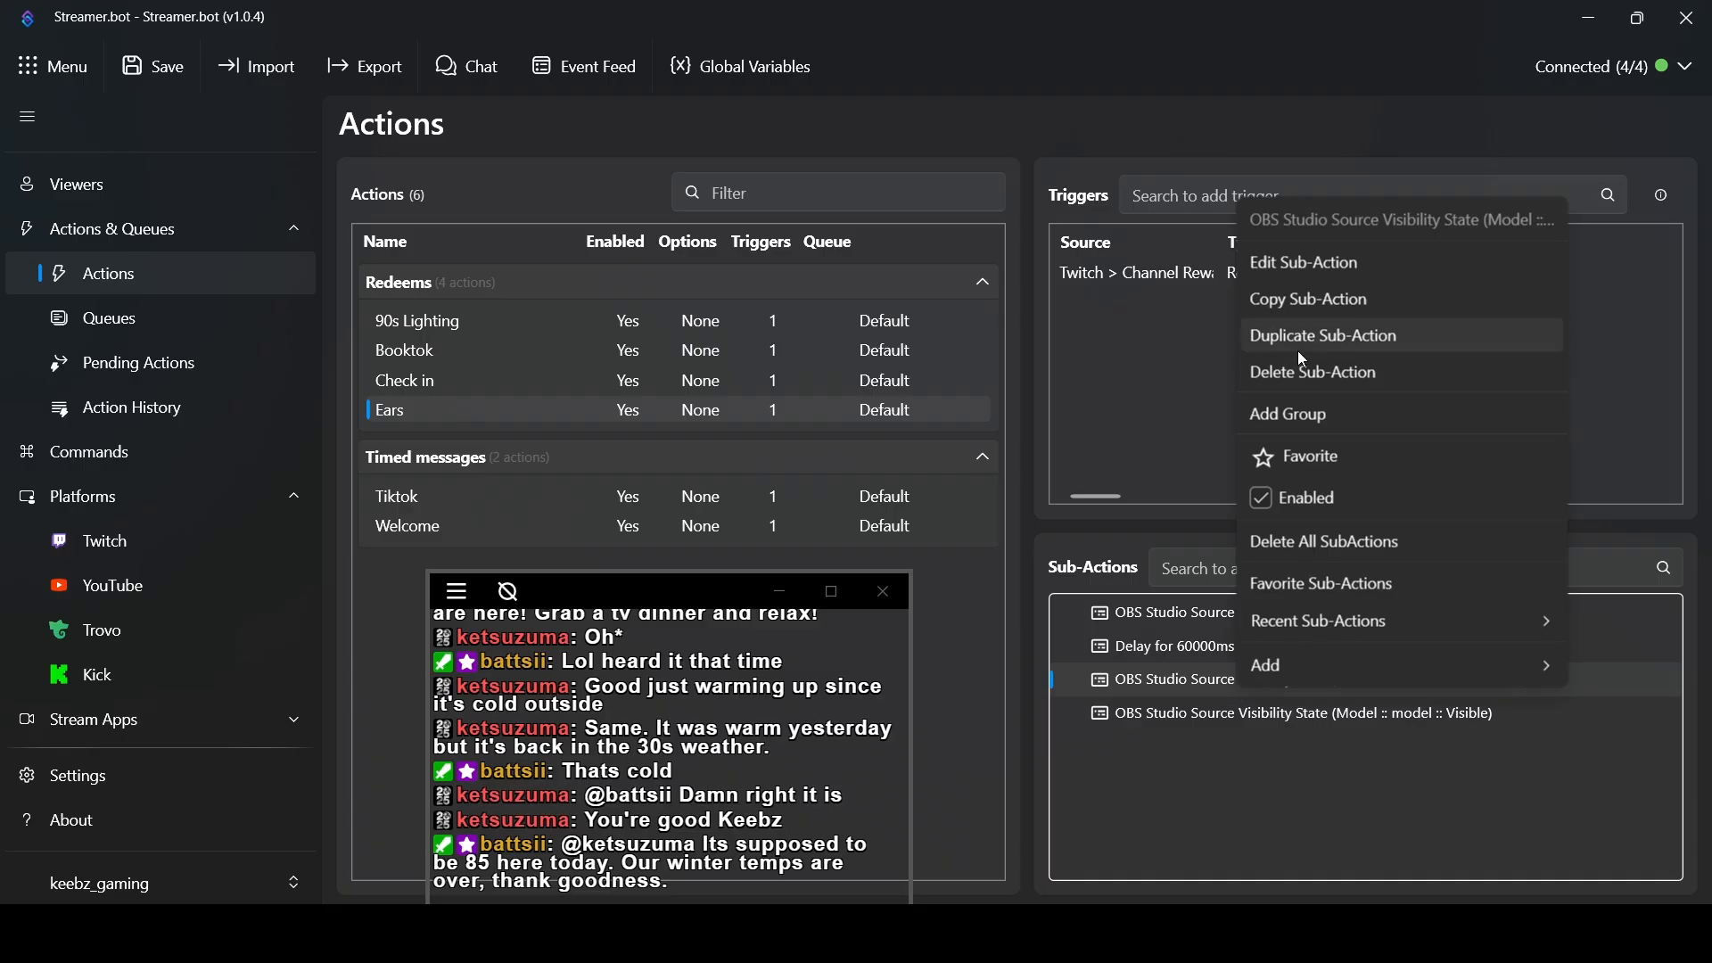
pyautogui.click(1291, 373)
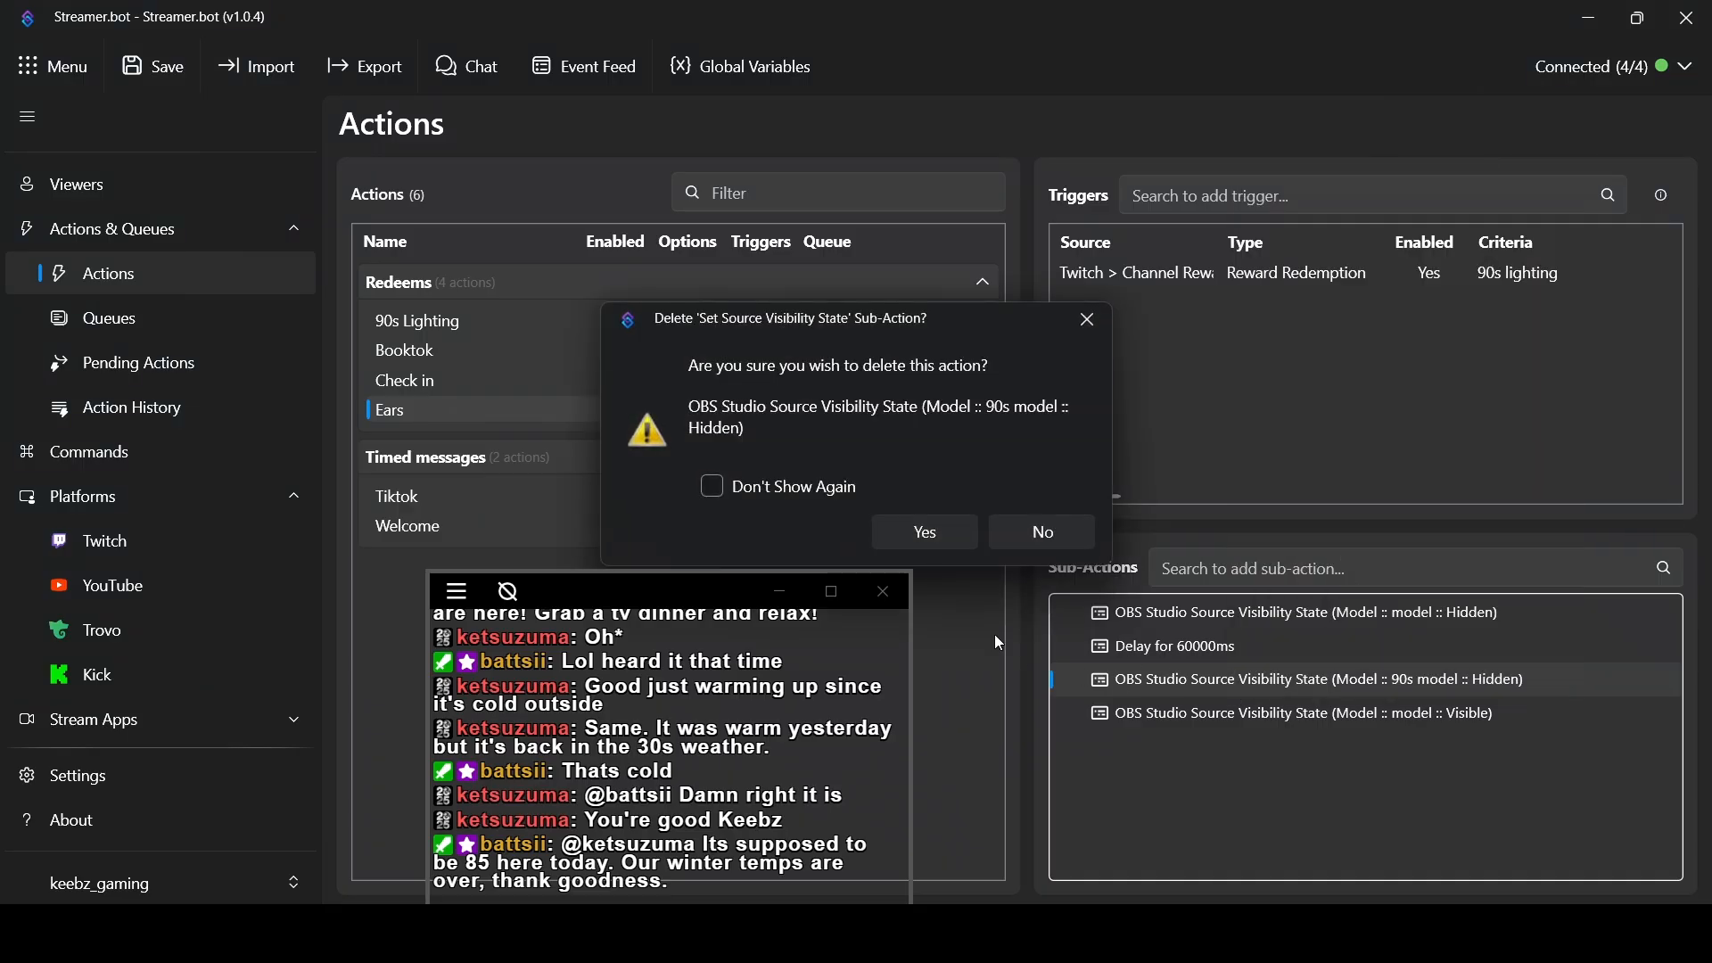
pyautogui.click(927, 533)
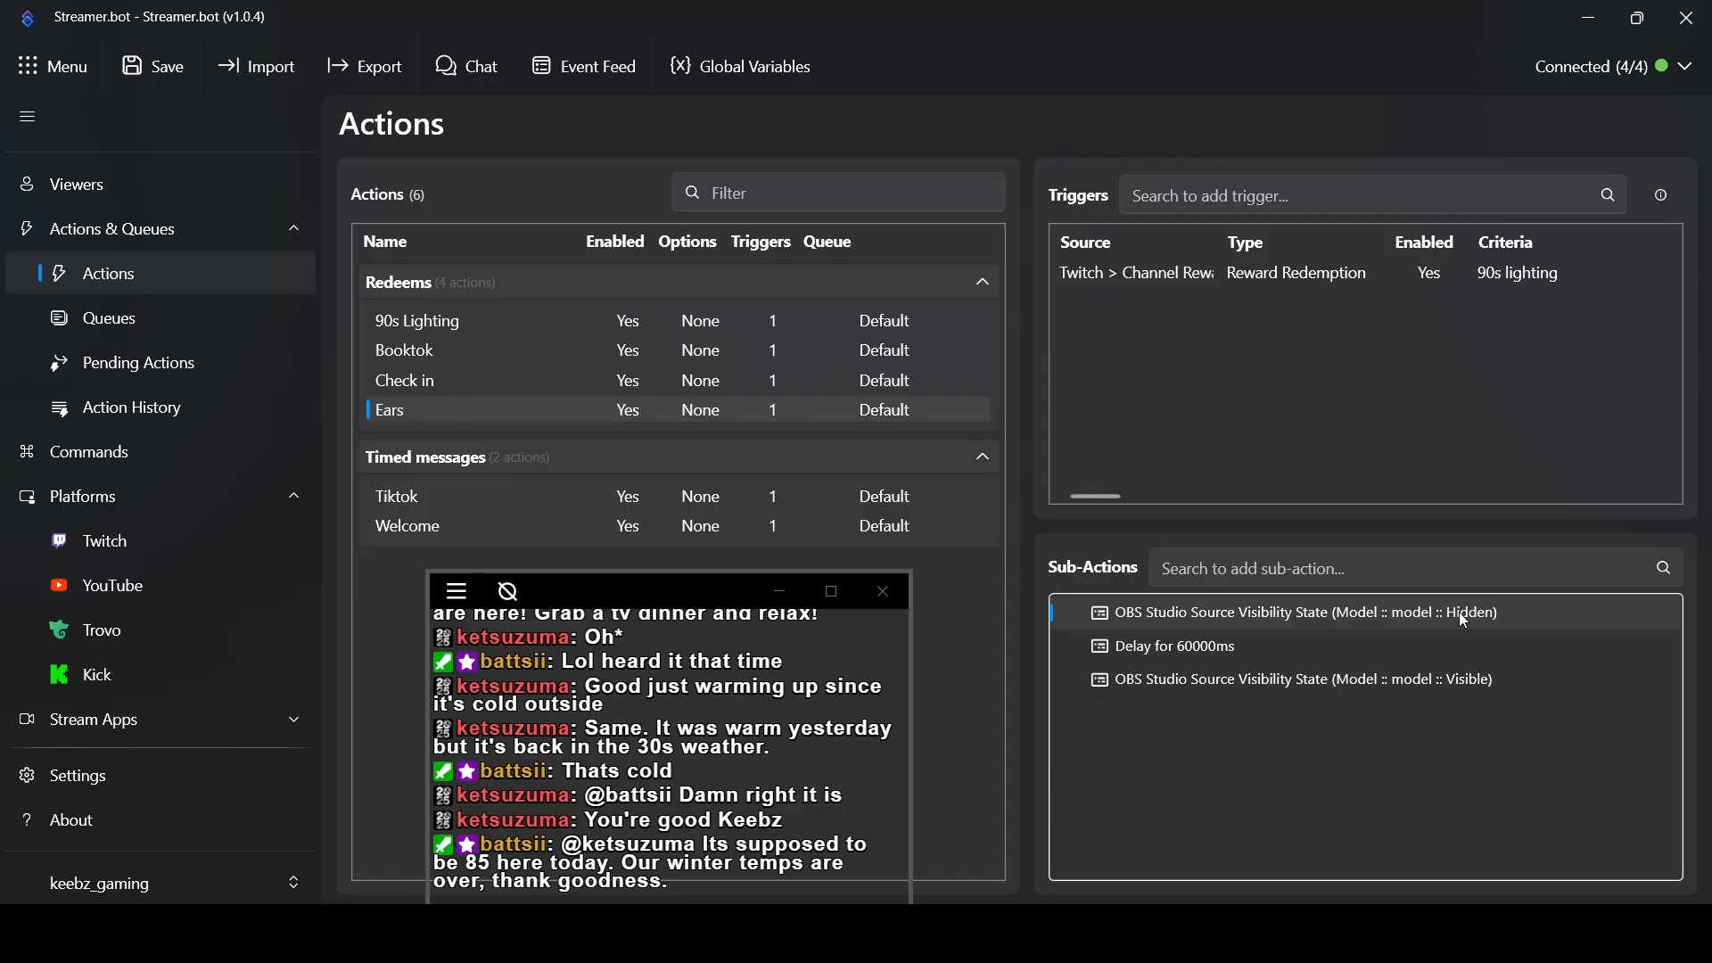
# Change the Ears sub-action that hides model so its source is ear accessory and its state is Visible
pyautogui.doubleClick(1307, 614)
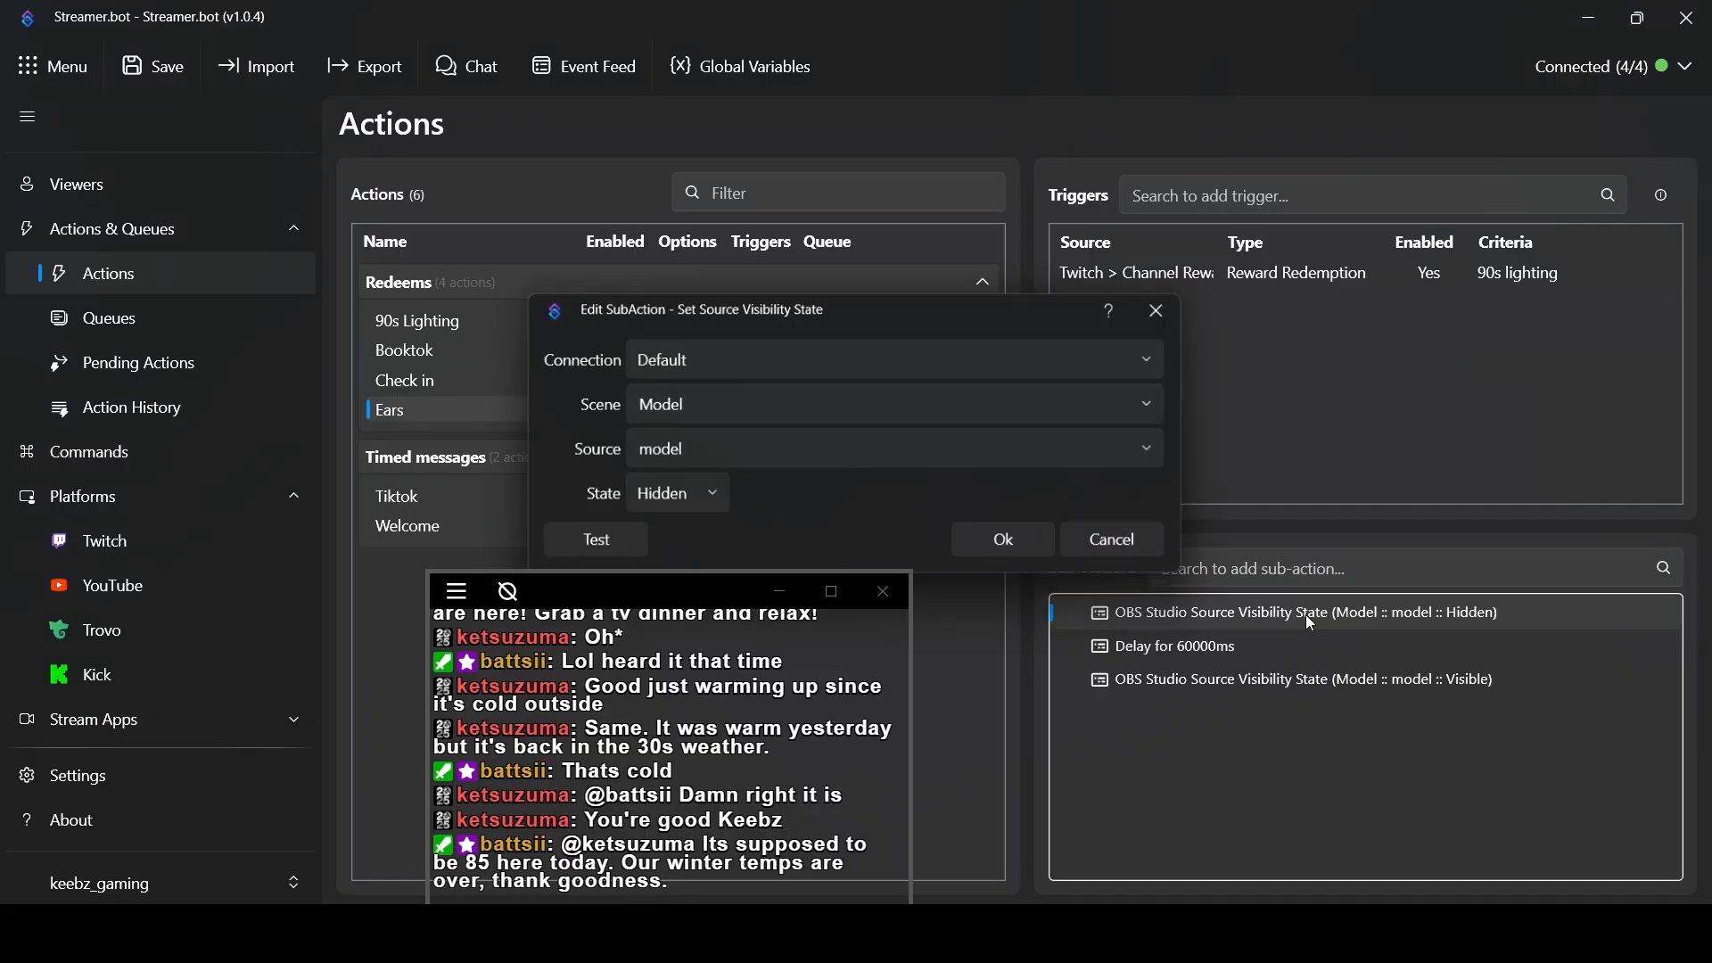
pyautogui.click(703, 501)
pyautogui.click(690, 549)
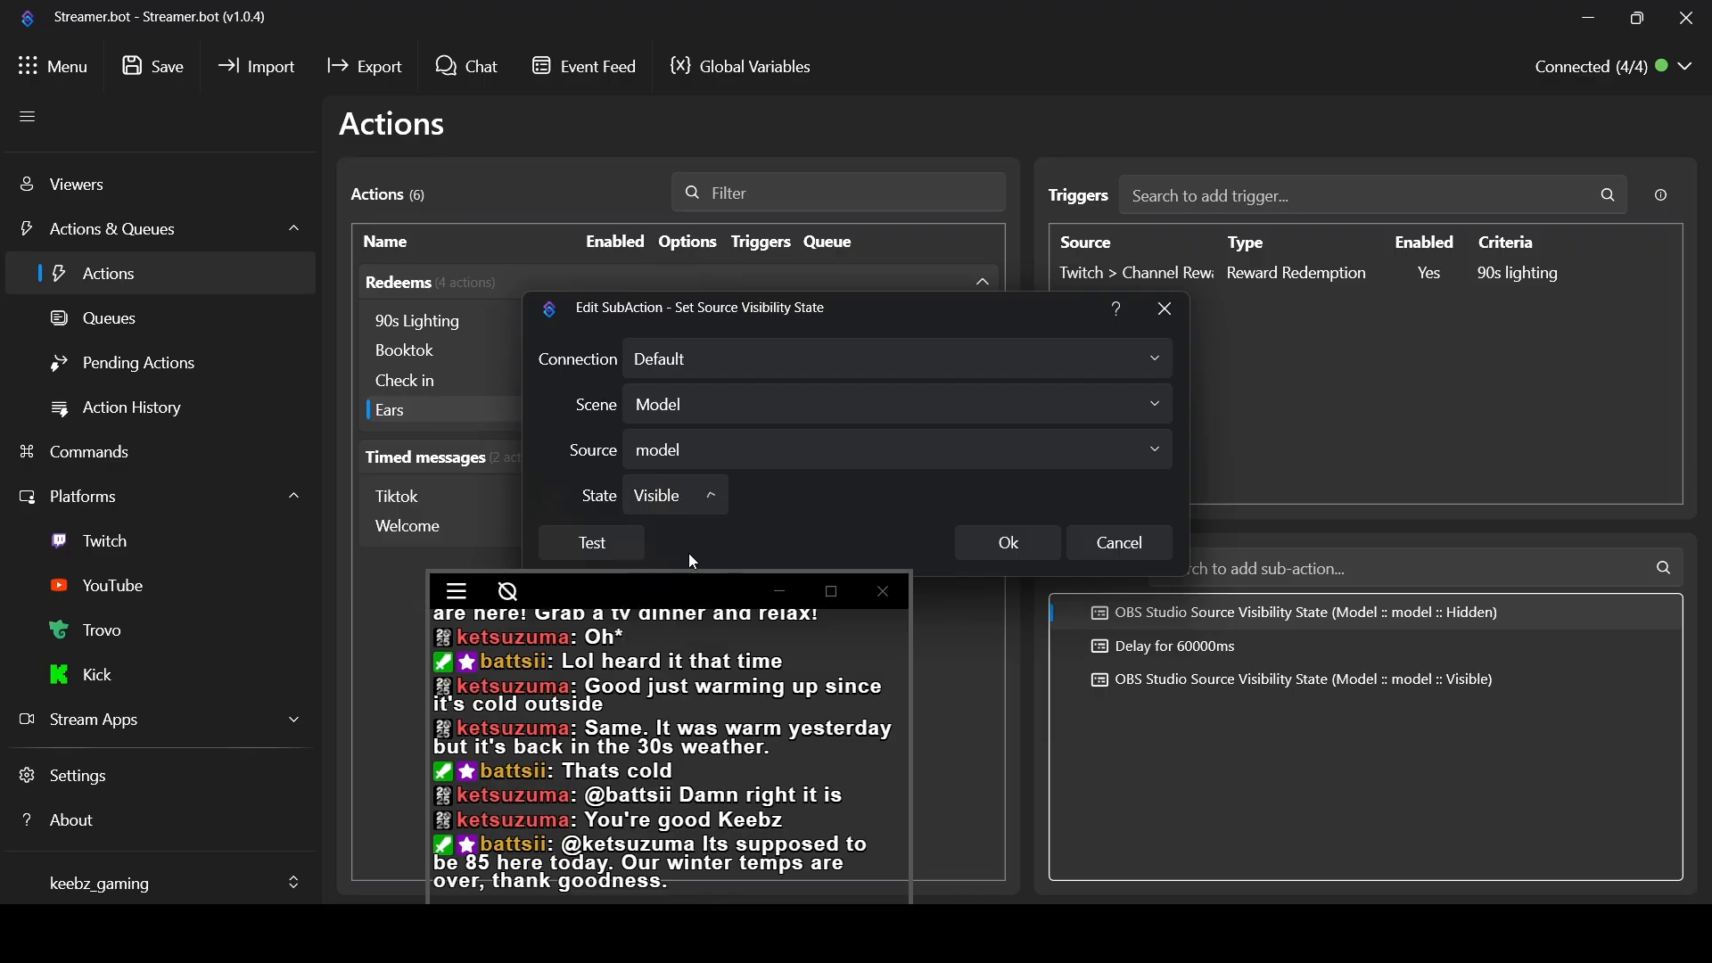
pyautogui.click(1154, 452)
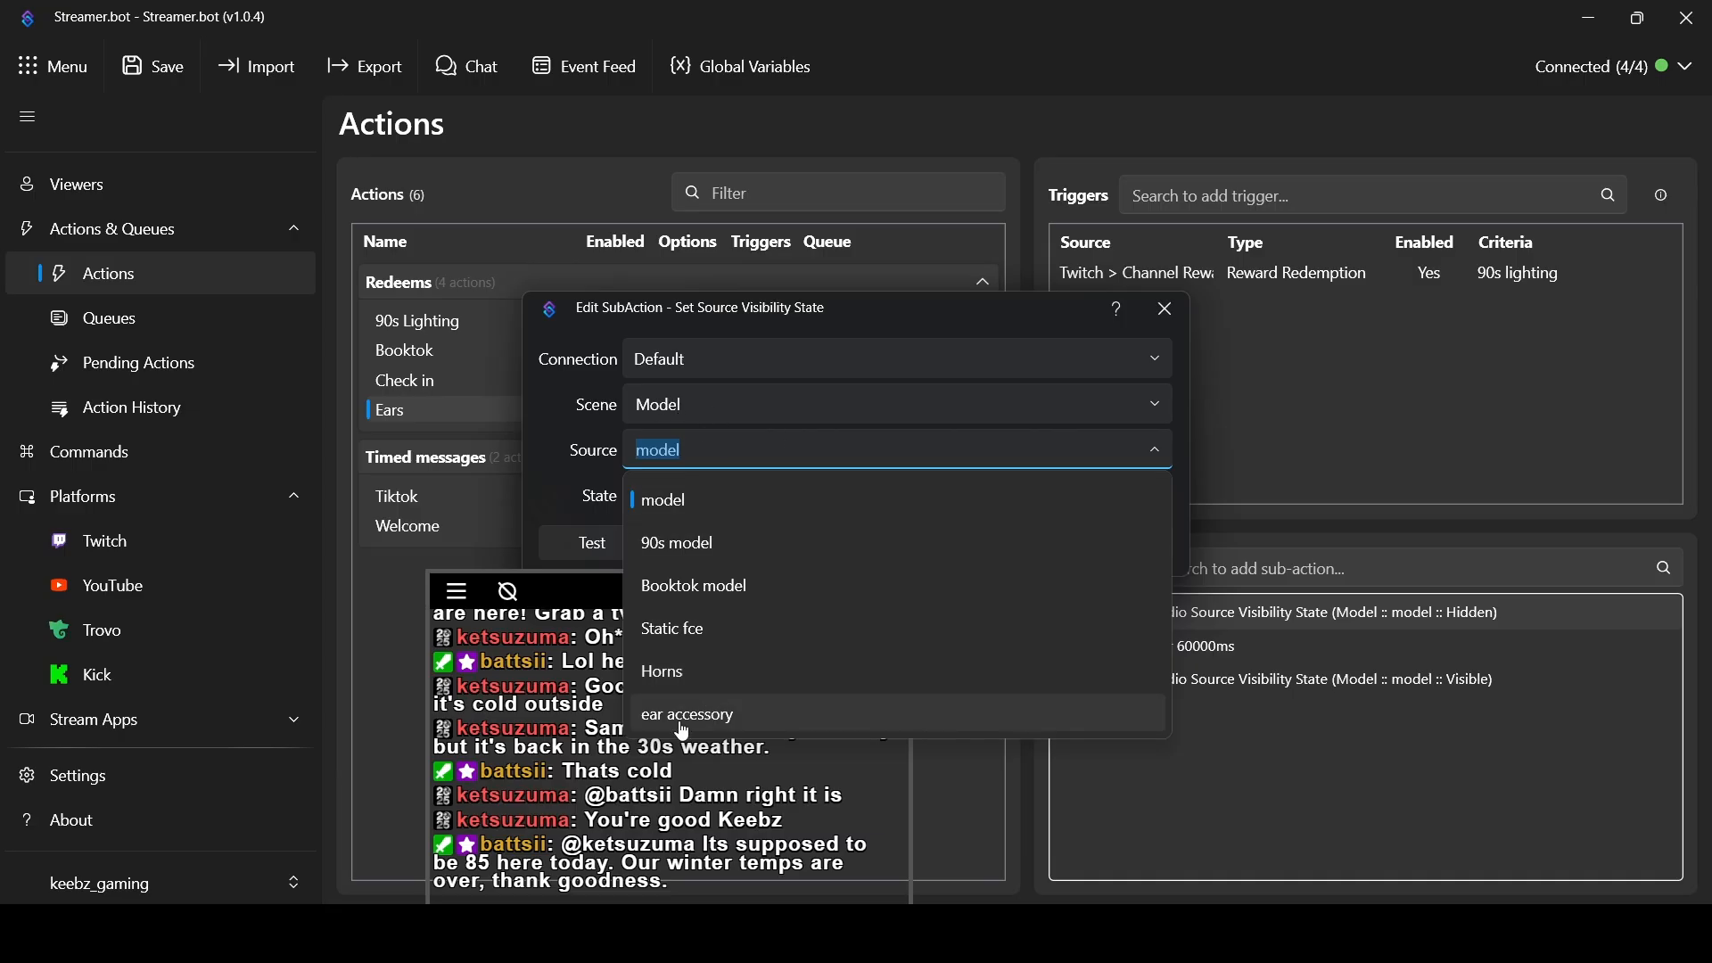
pyautogui.click(744, 716)
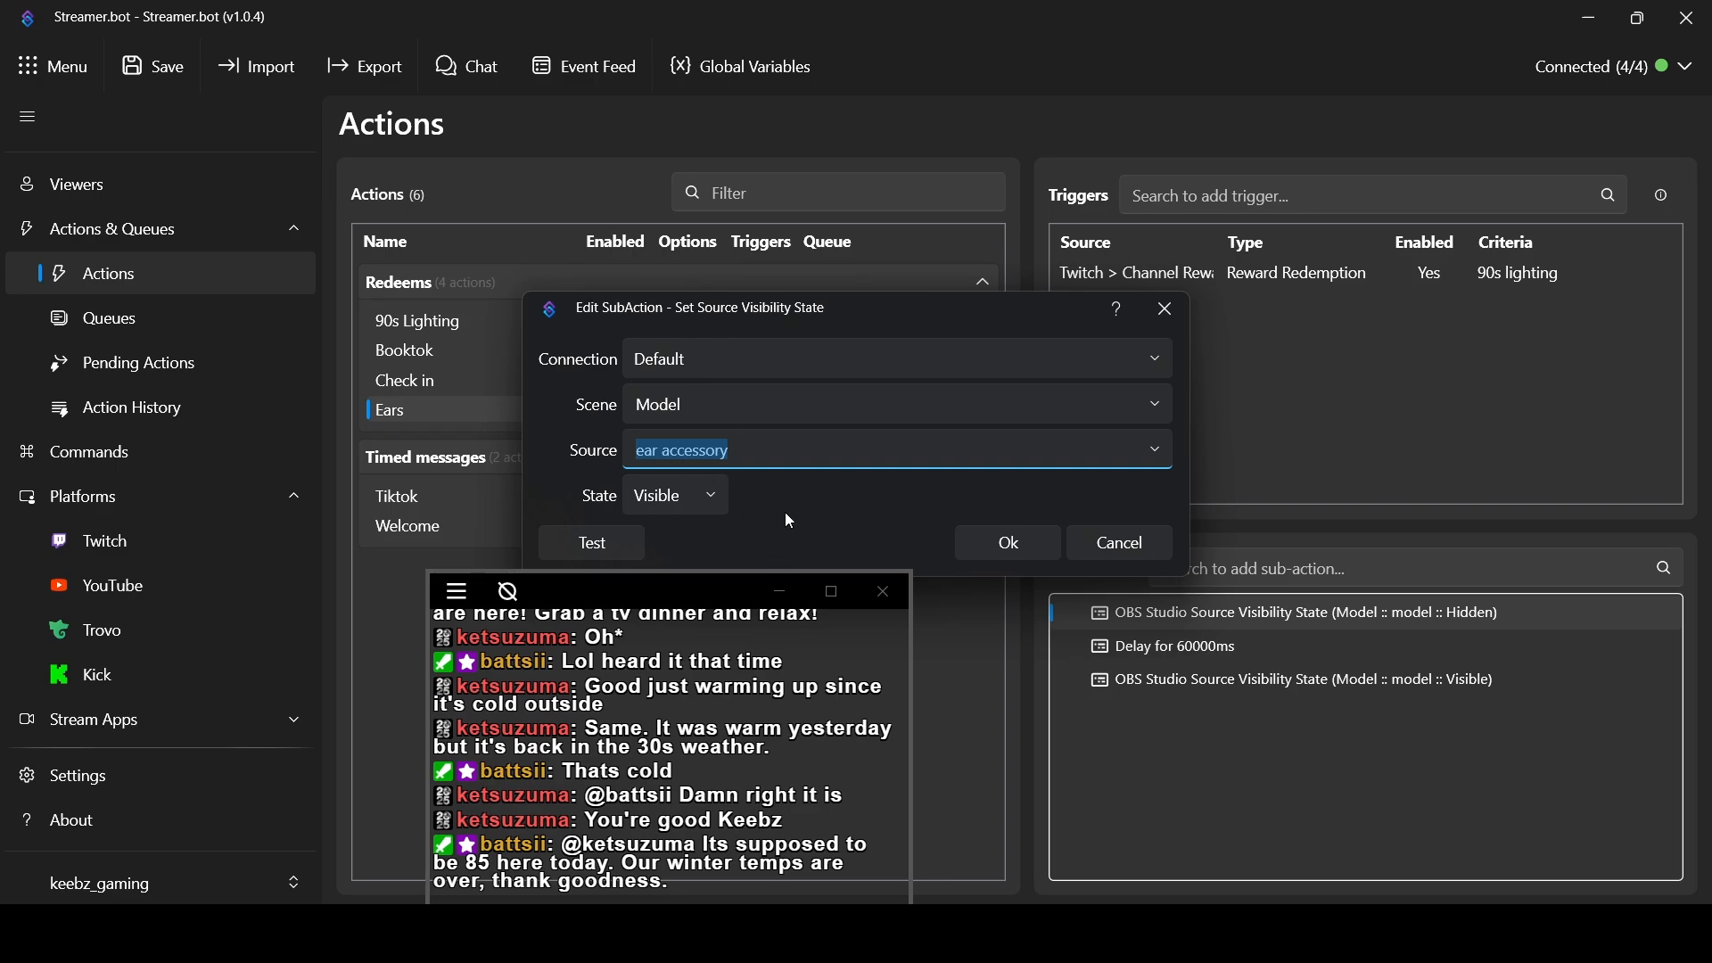
pyautogui.click(983, 545)
# Change the final Ears sub-action, after the delay, to state Hidden with ear accessory as its source
pyautogui.click(1319, 692)
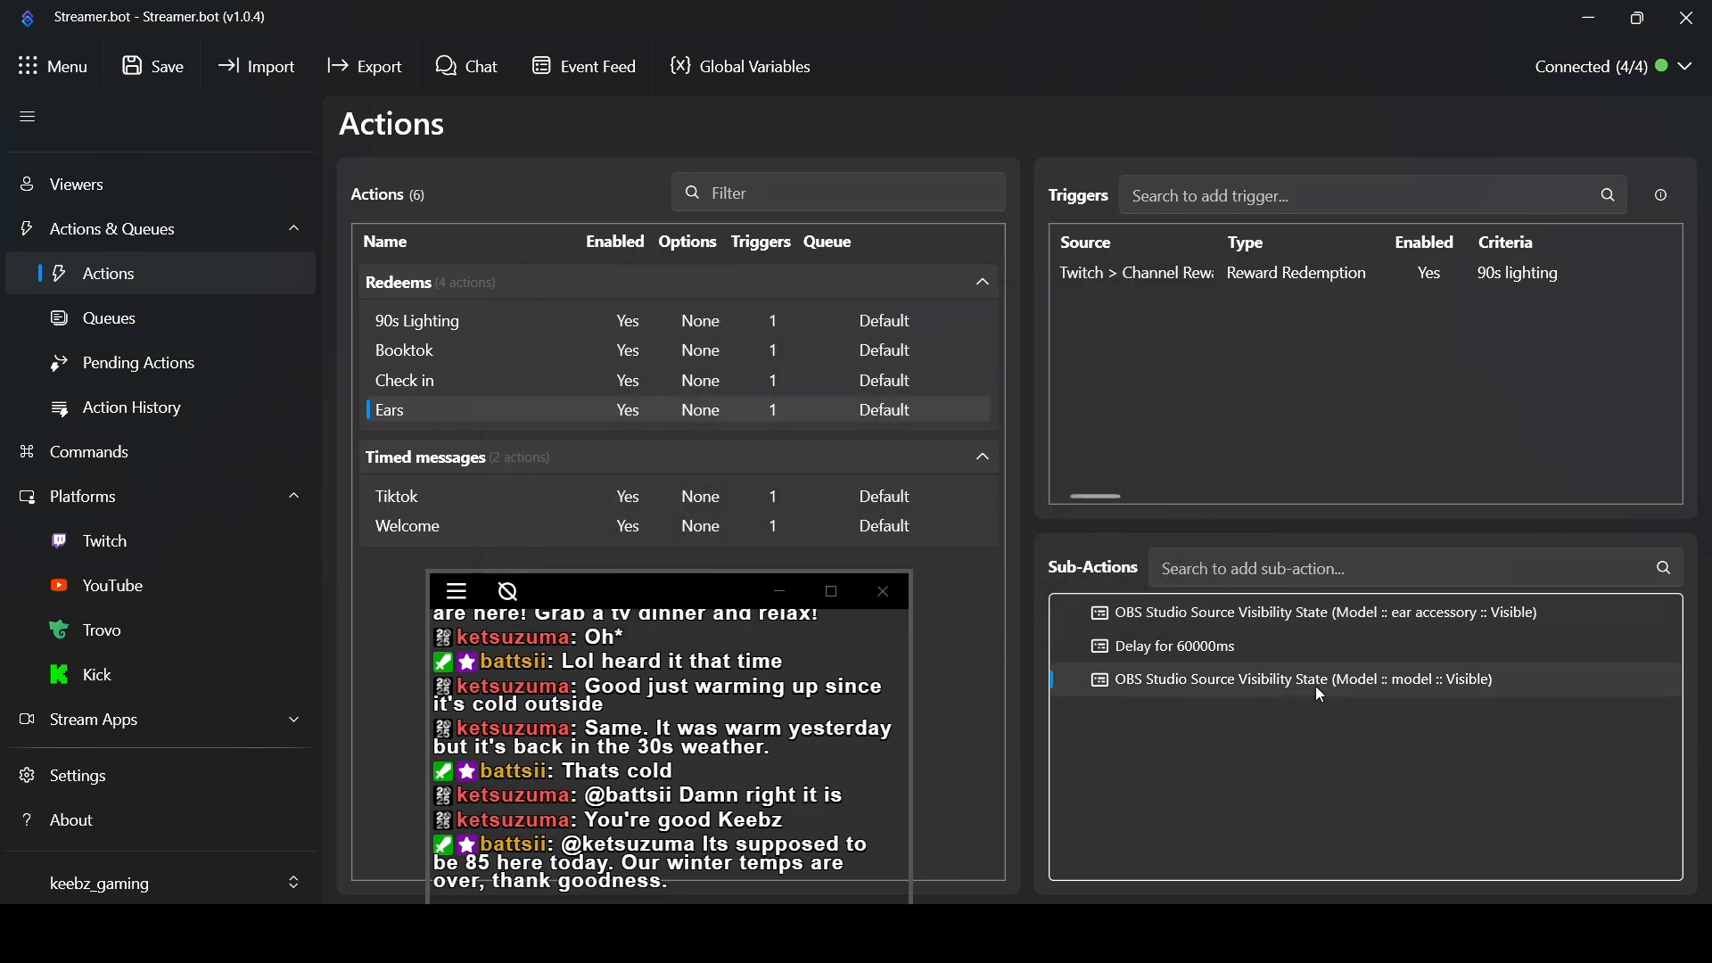
pyautogui.doubleClick(1322, 695)
pyautogui.click(708, 501)
pyautogui.click(693, 590)
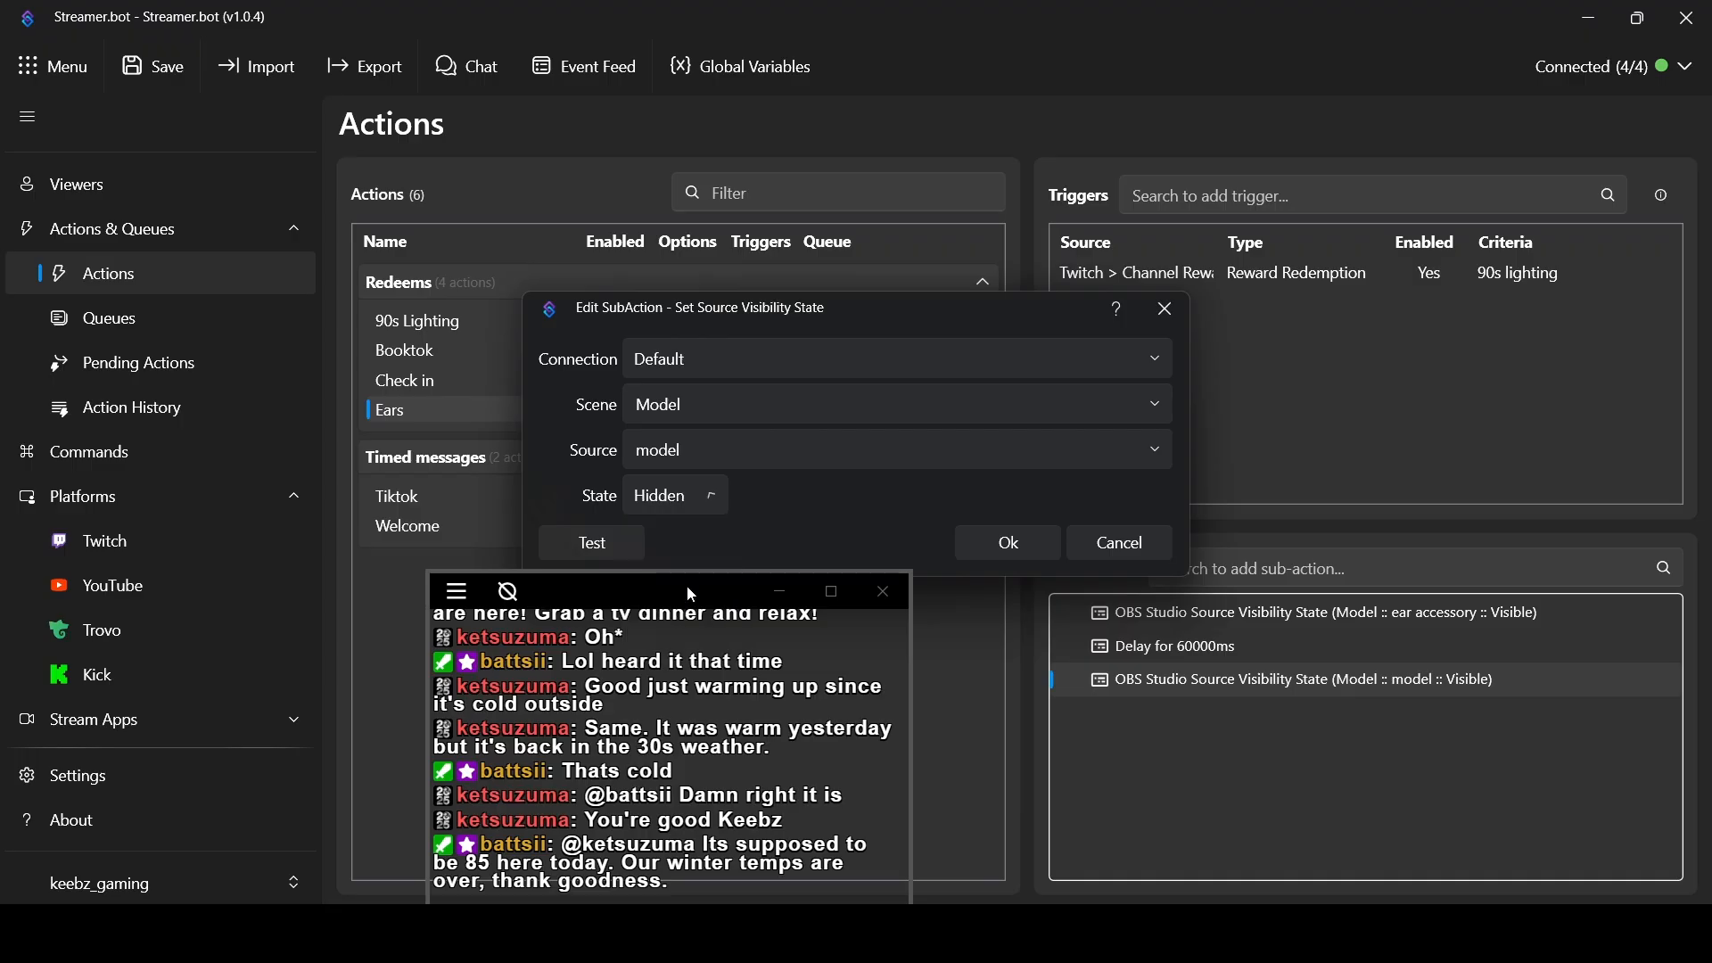
pyautogui.click(969, 446)
pyautogui.click(1157, 450)
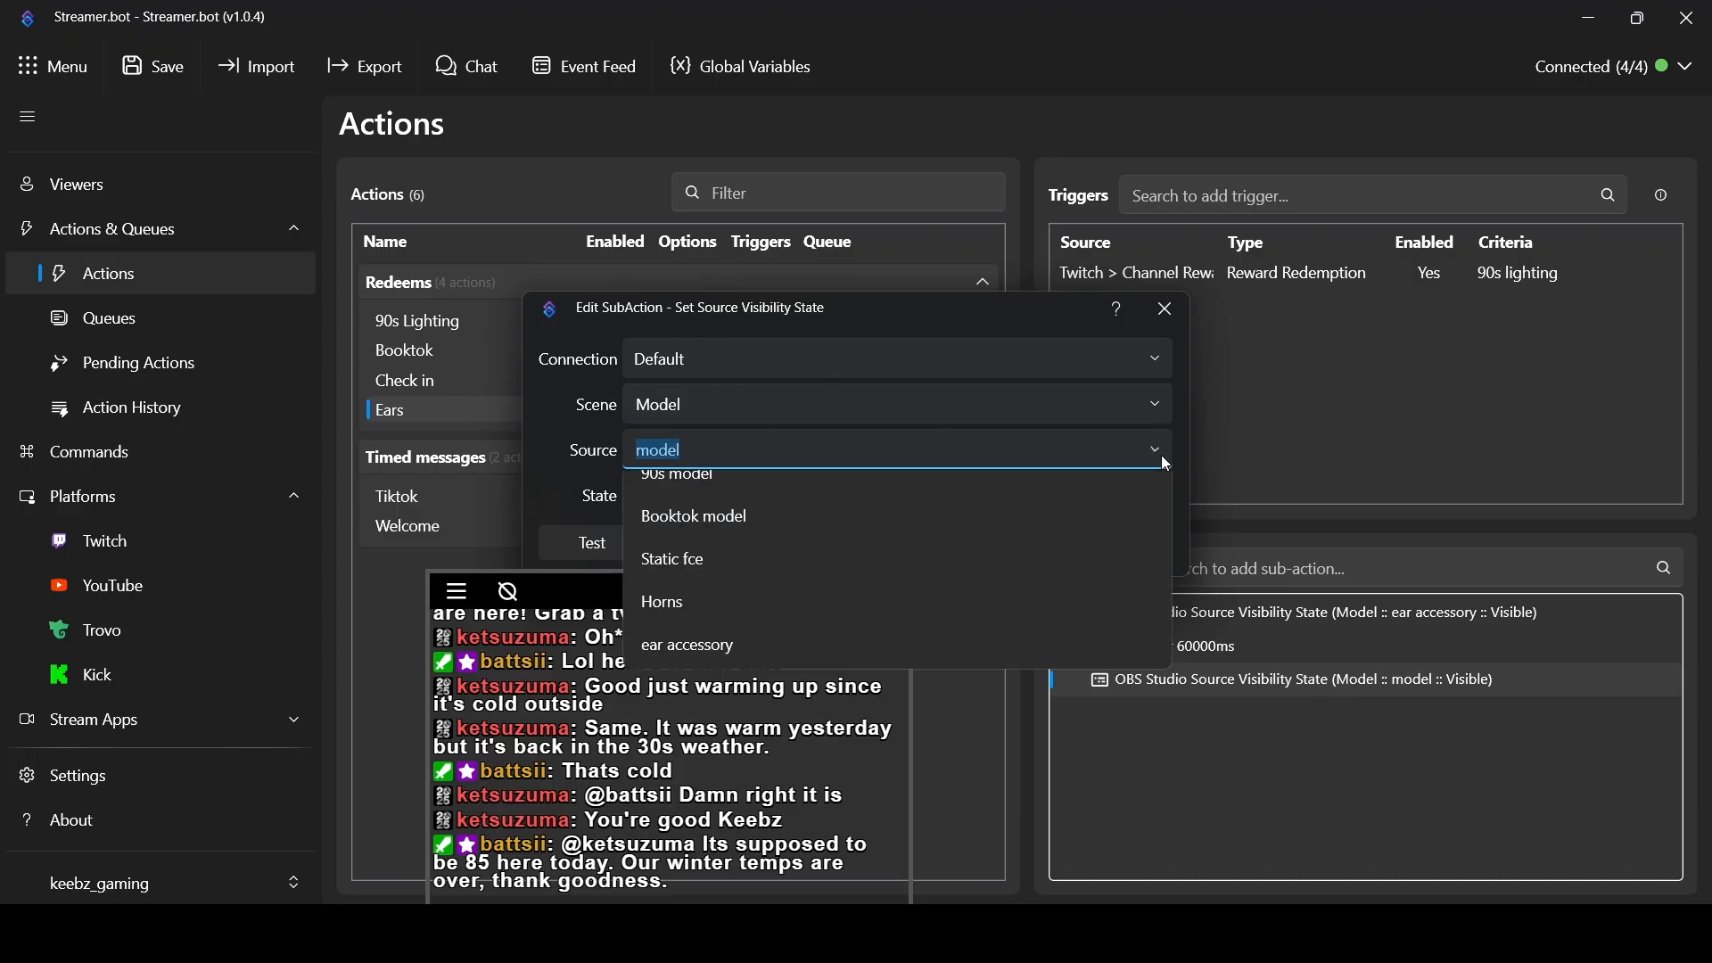
pyautogui.click(706, 709)
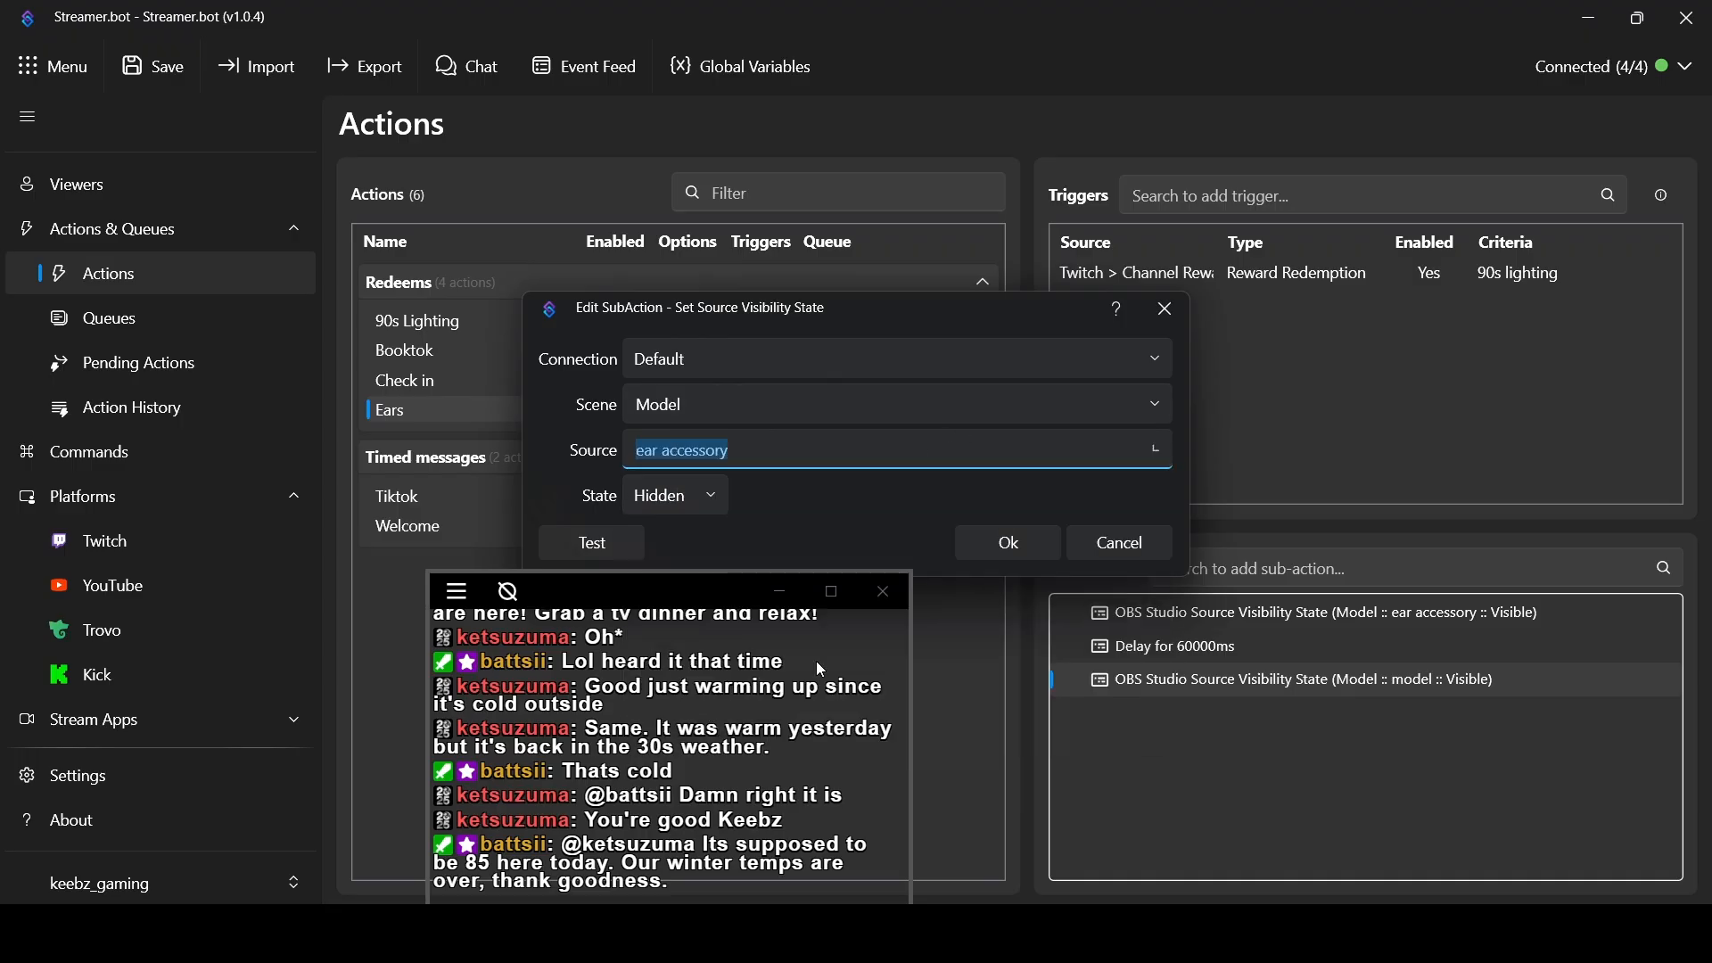
pyautogui.click(1009, 543)
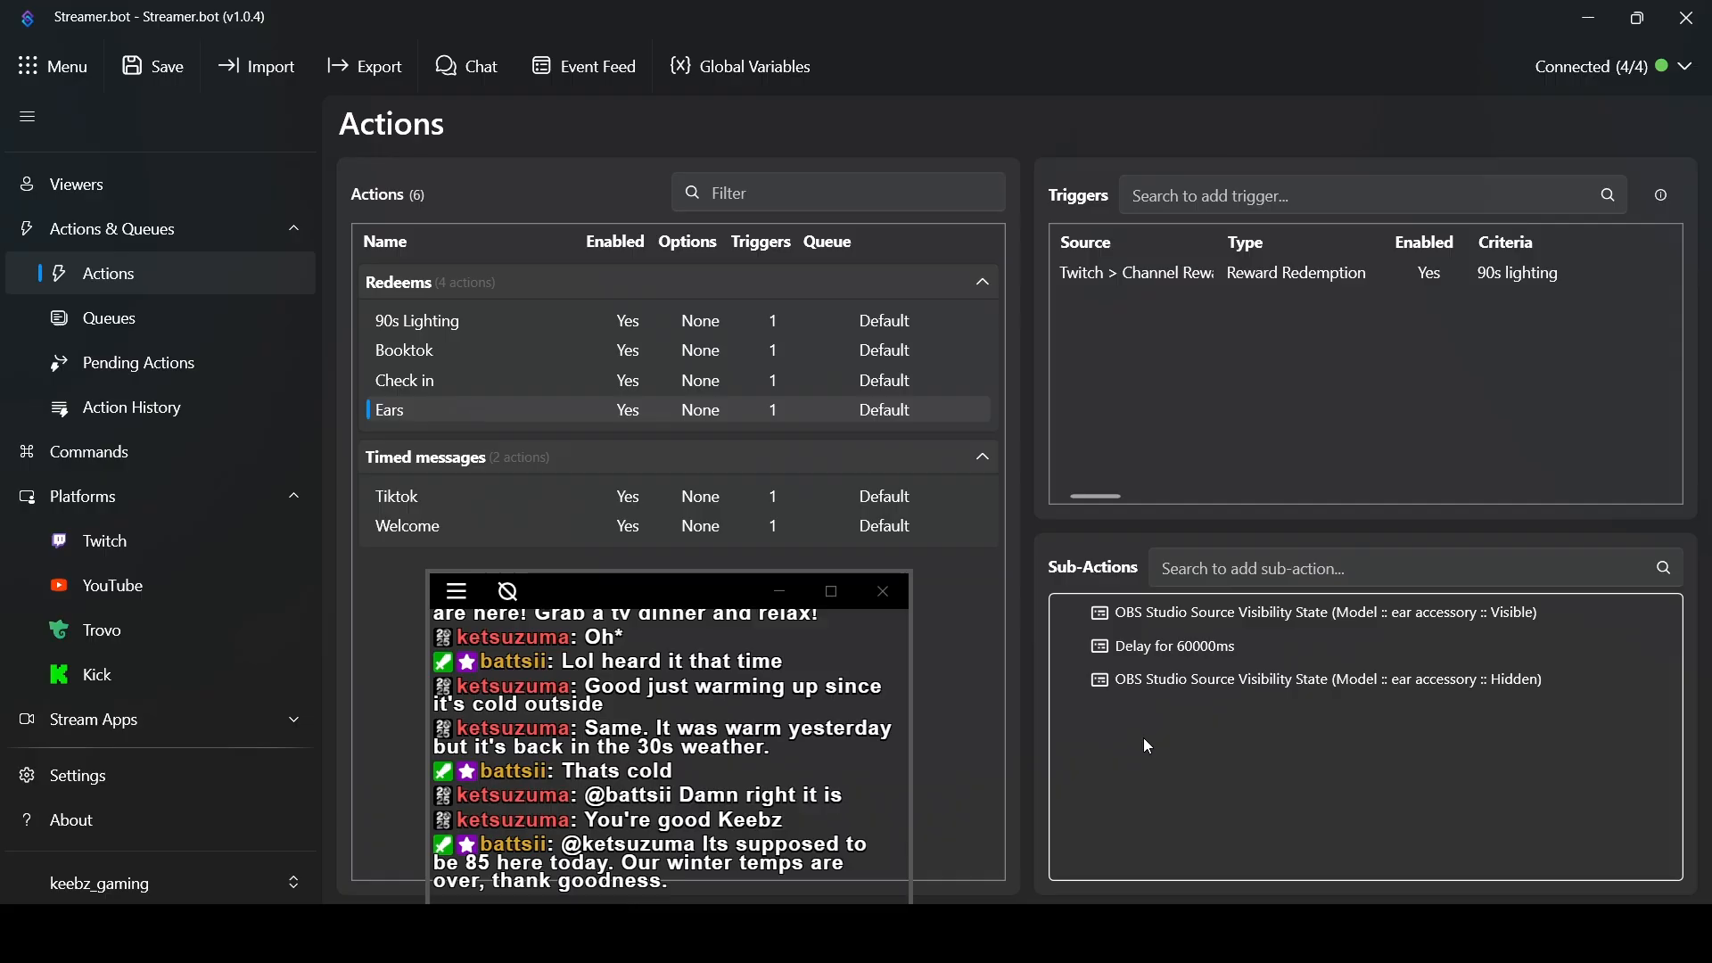
# Duplicate the Ears action in the Redeems group and rename the copy "Horns"
pyautogui.rightClick(430, 414)
pyautogui.click(508, 385)
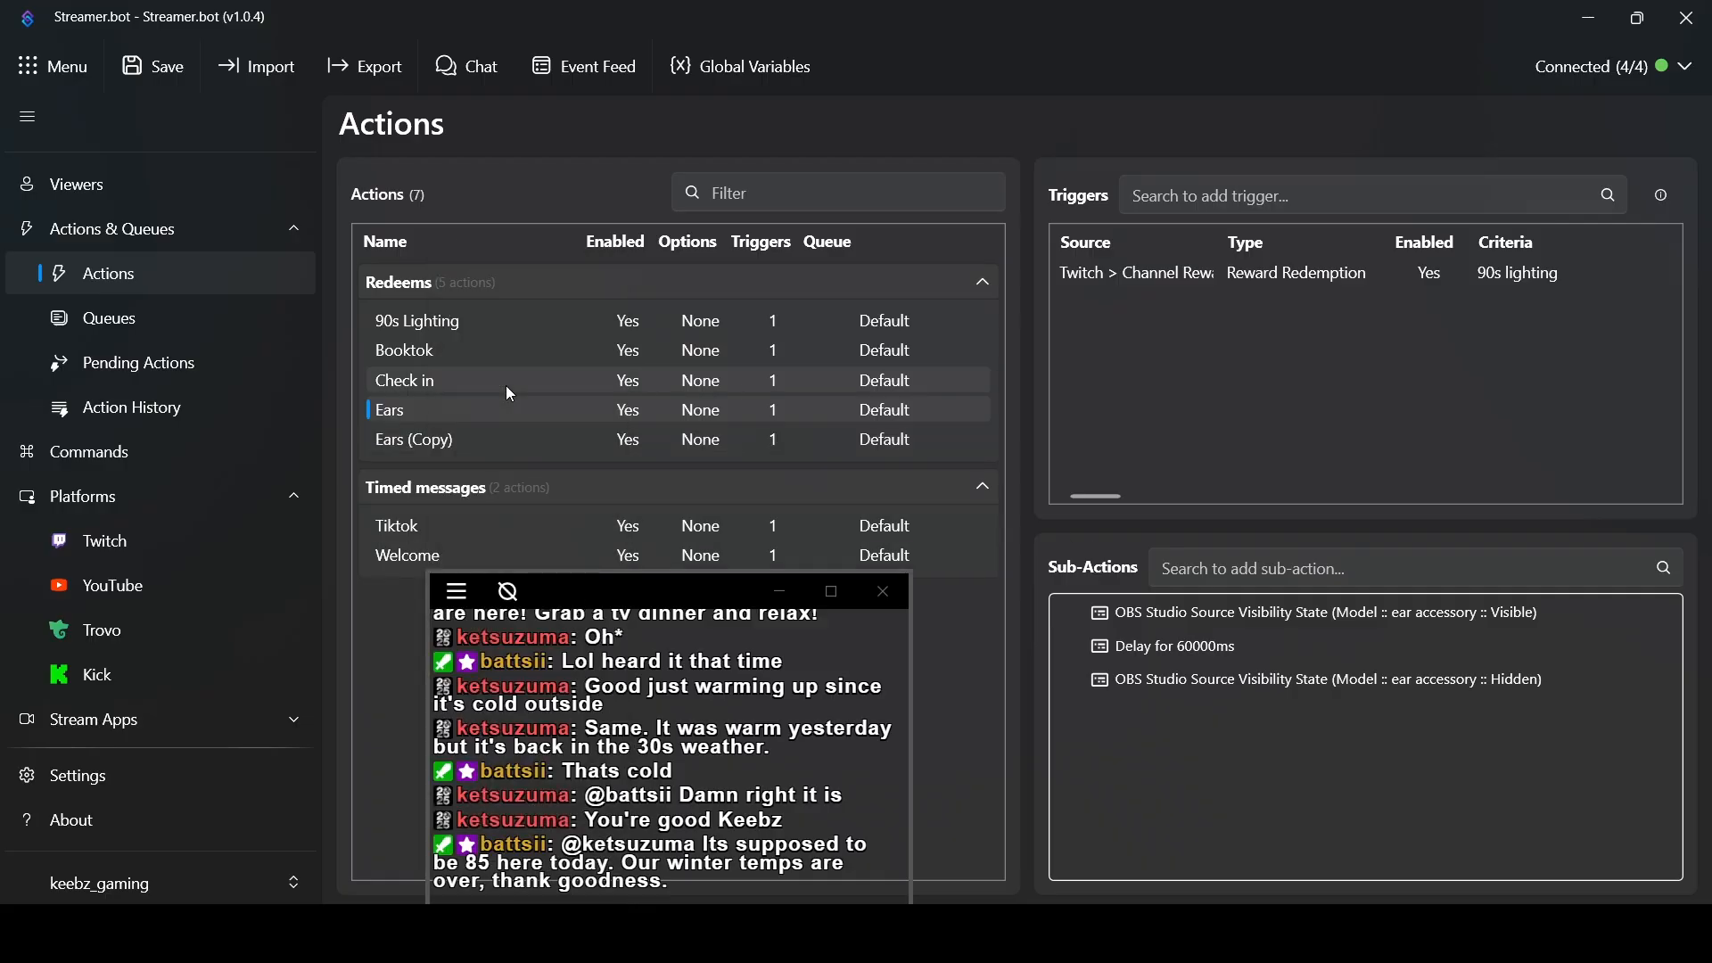
pyautogui.doubleClick(452, 439)
pyautogui.moveTo(780, 346); pyautogui.dragTo(582, 340)
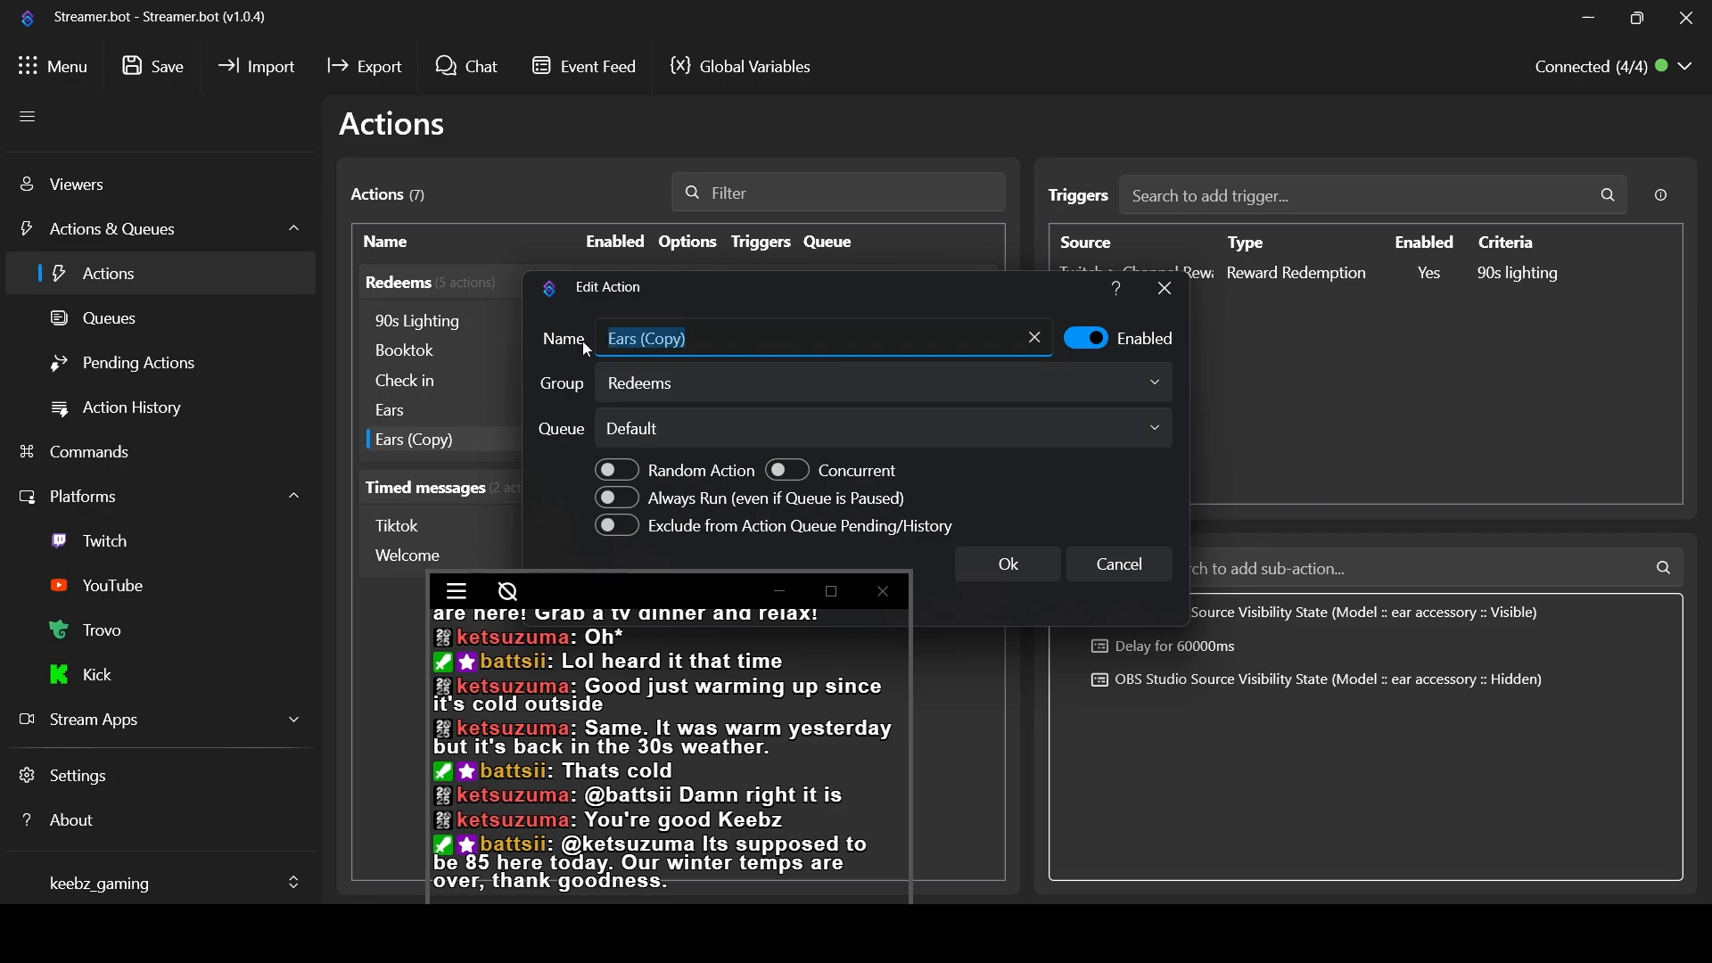
pyautogui.write('Horns')
pyautogui.click(1010, 571)
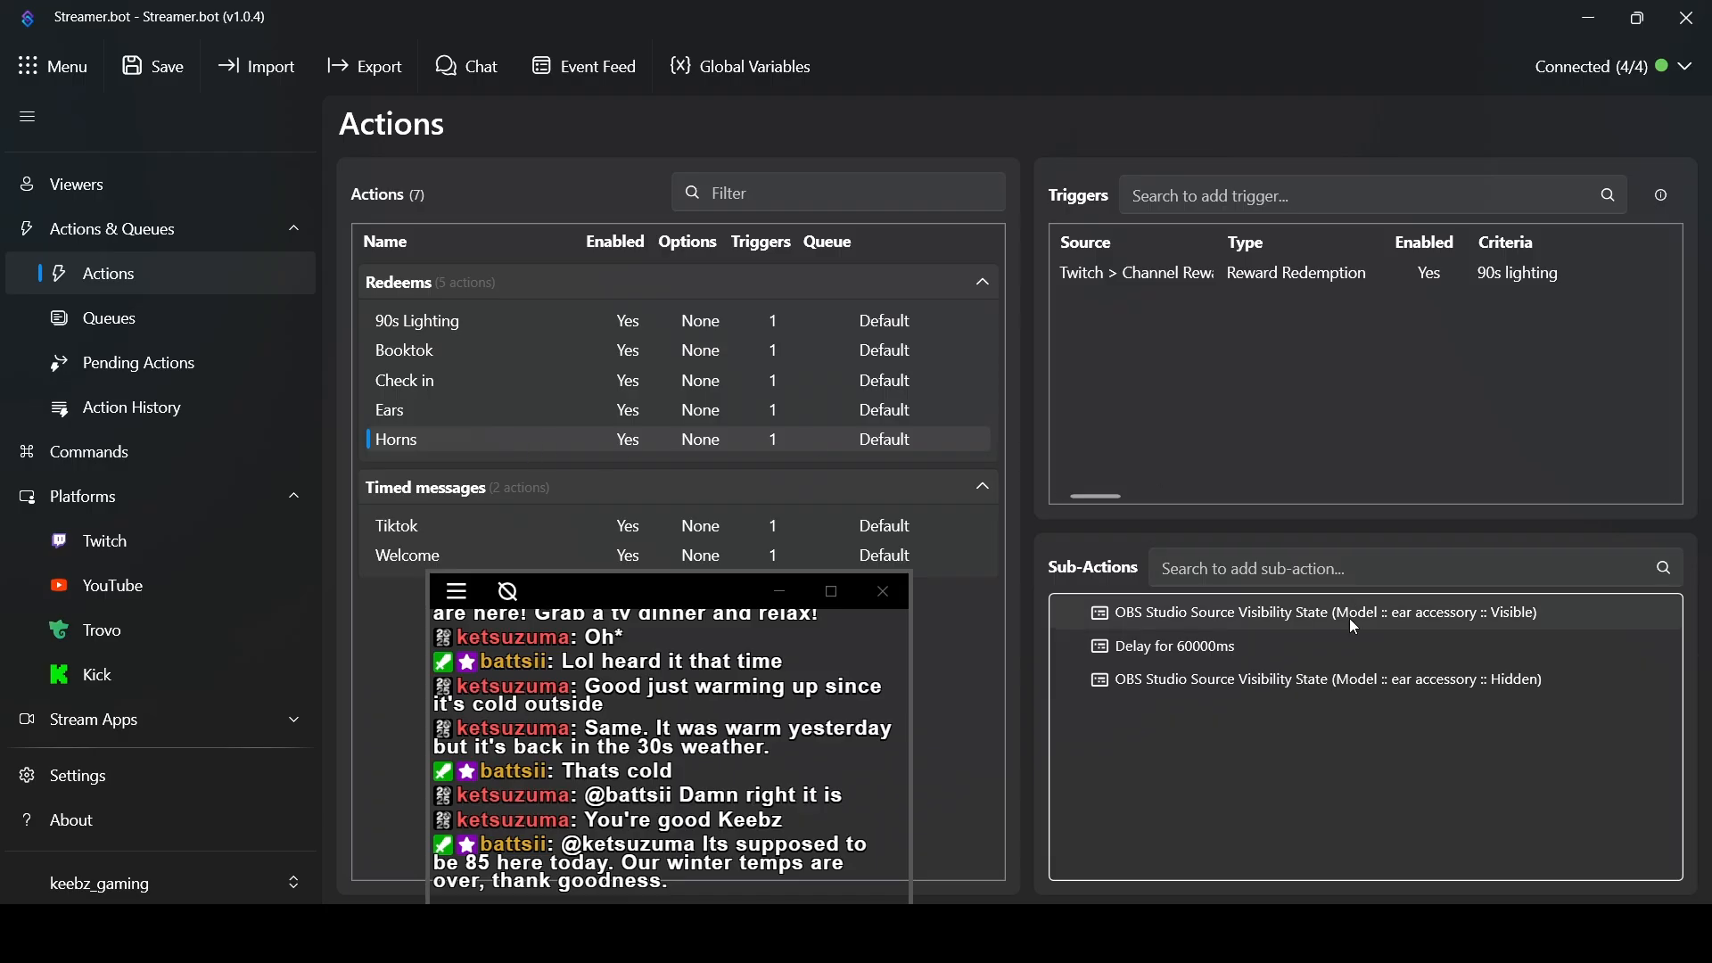
# Set the source of the Horns sub-action that makes ear accessory visible to Horns
pyautogui.doubleClick(1293, 617)
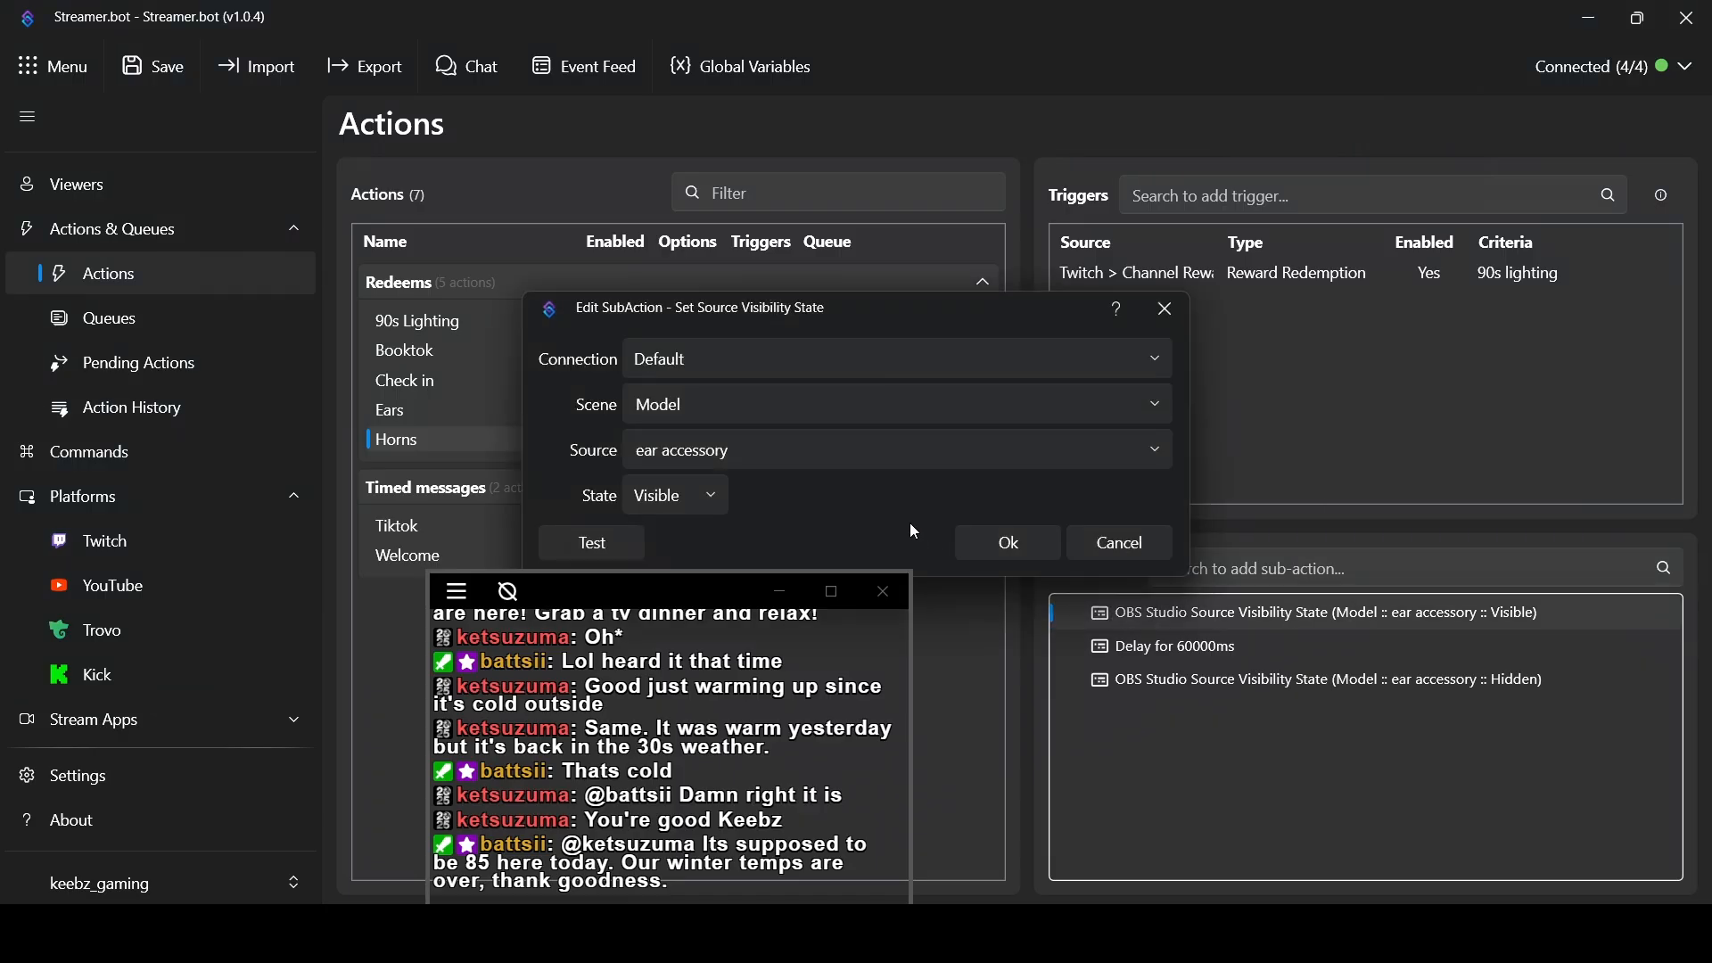
pyautogui.click(1155, 451)
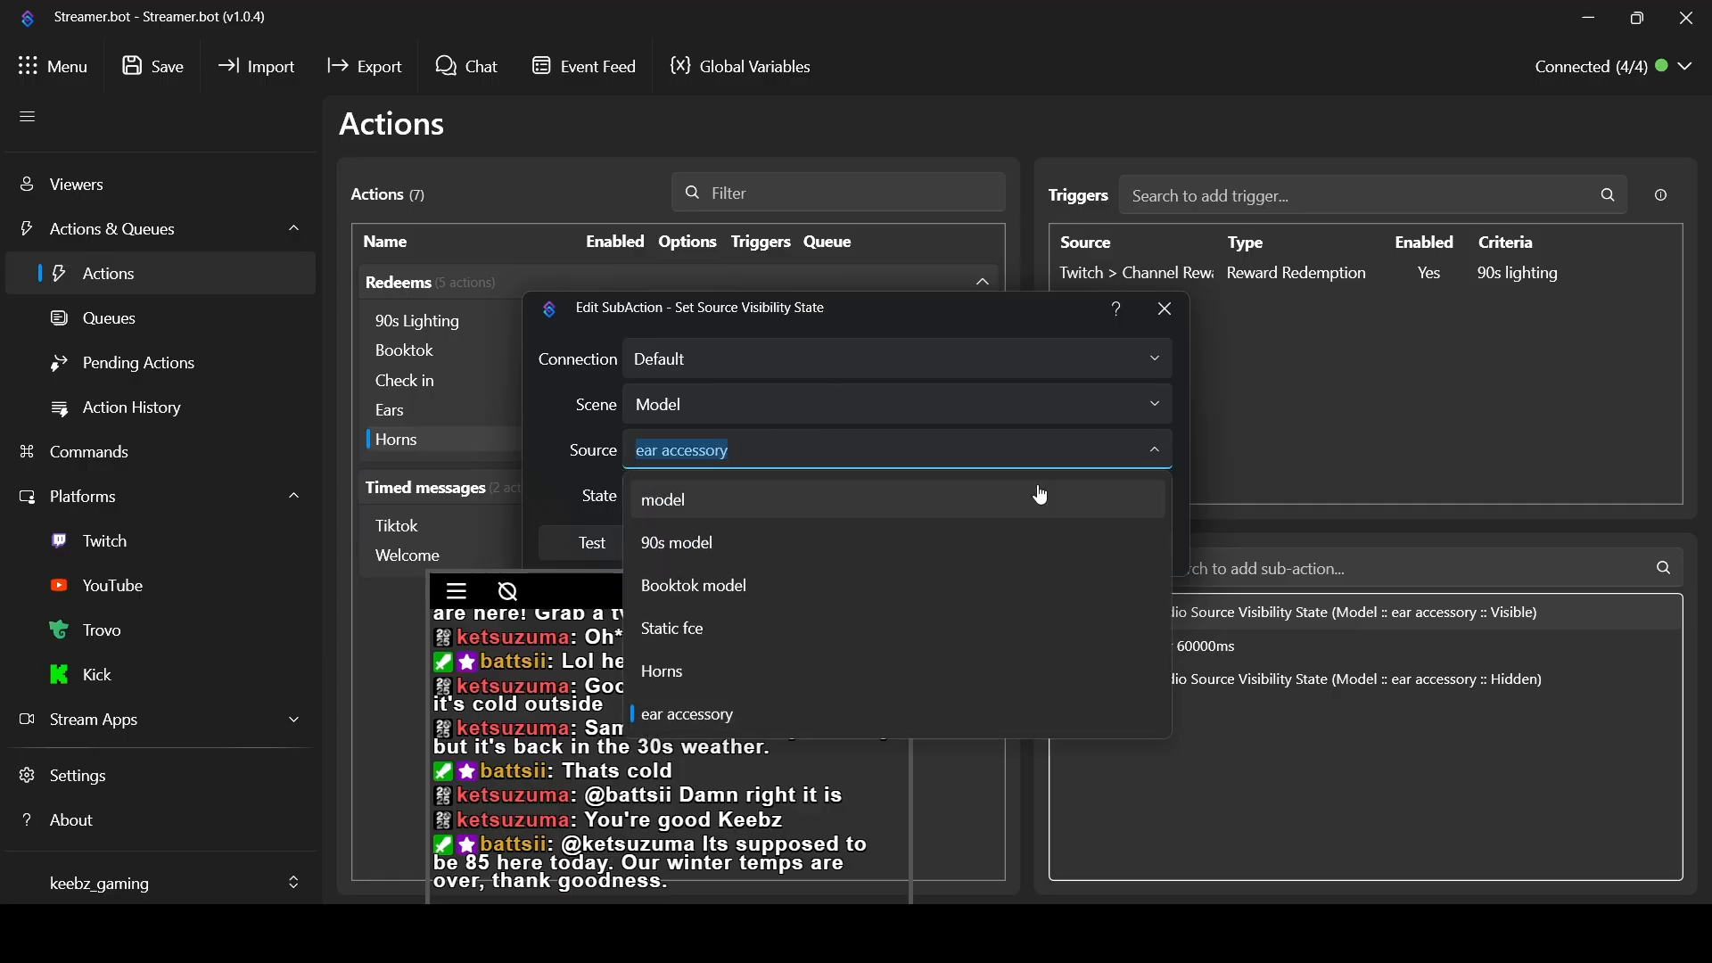
pyautogui.click(714, 678)
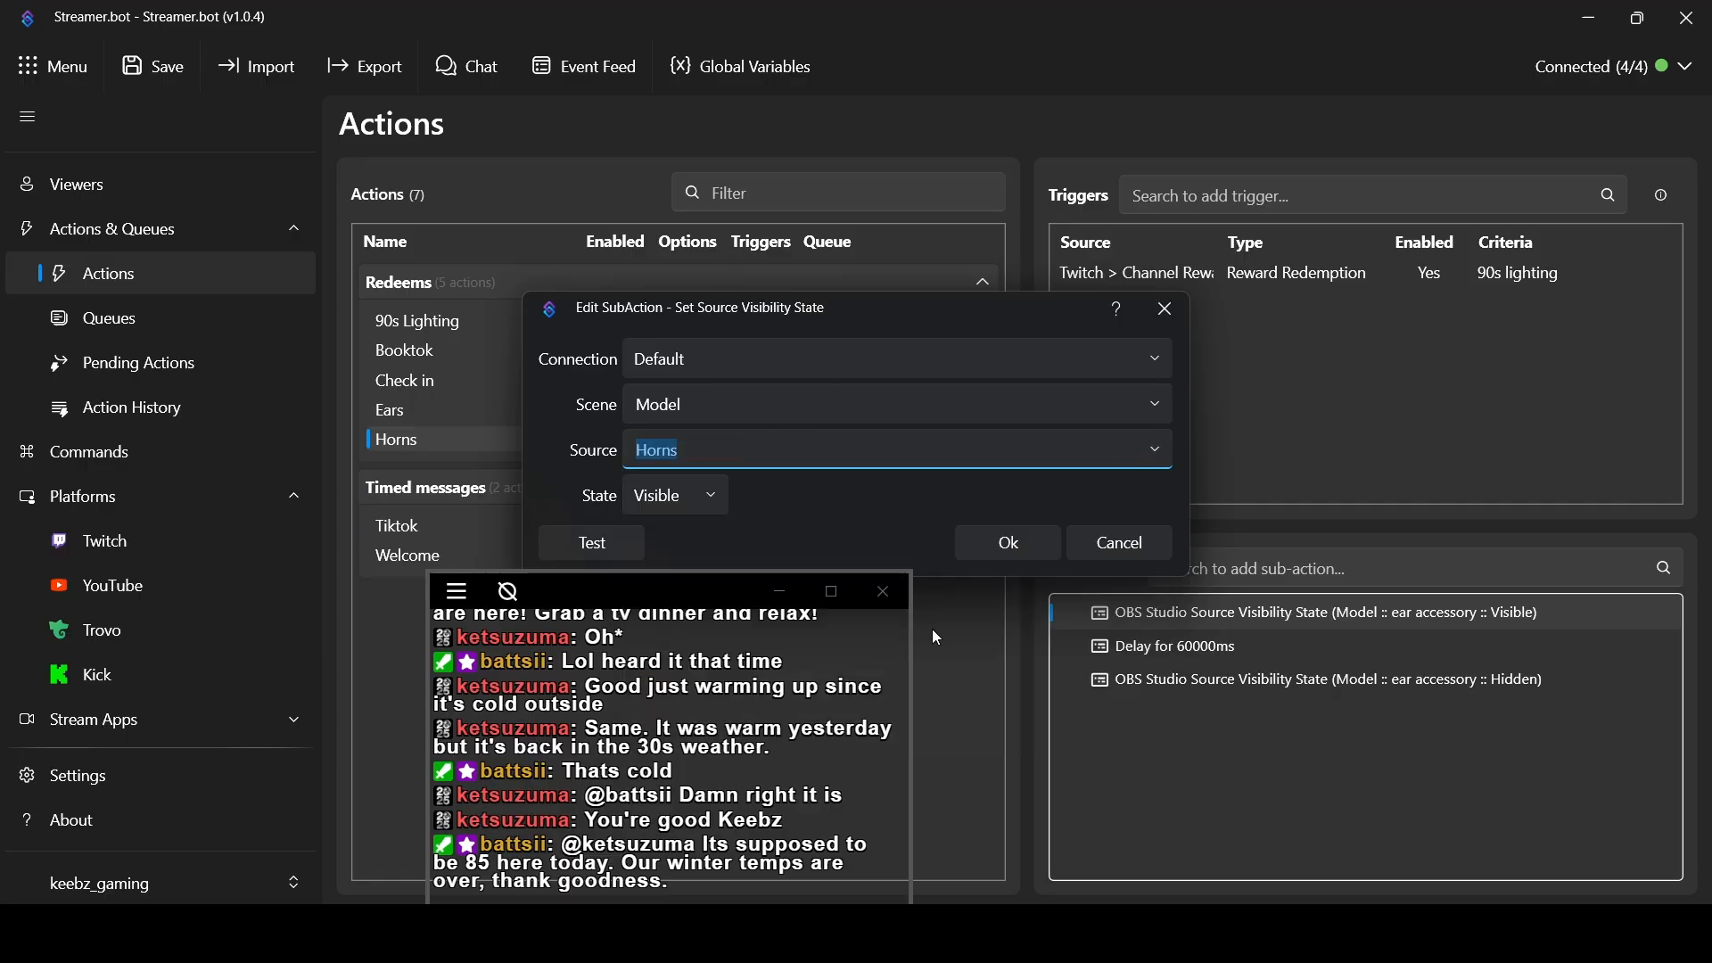
pyautogui.click(1029, 541)
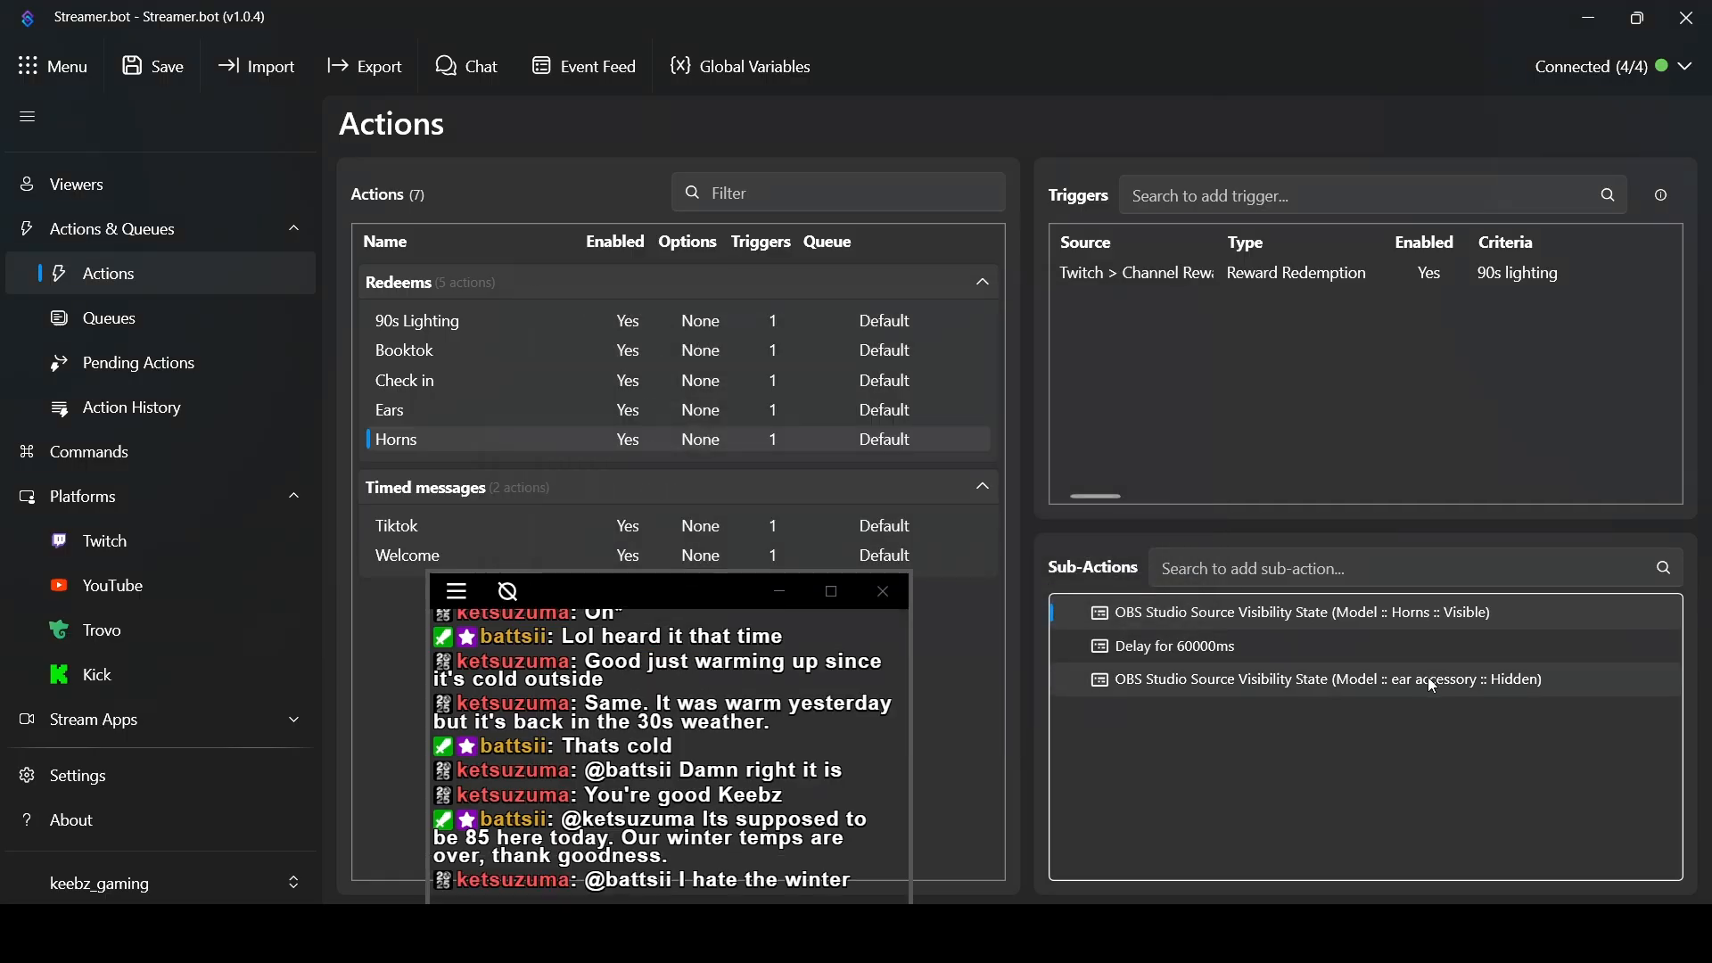
# Set the source of the Horns sub-action that hides ear accessory to Horns
pyautogui.doubleClick(1427, 677)
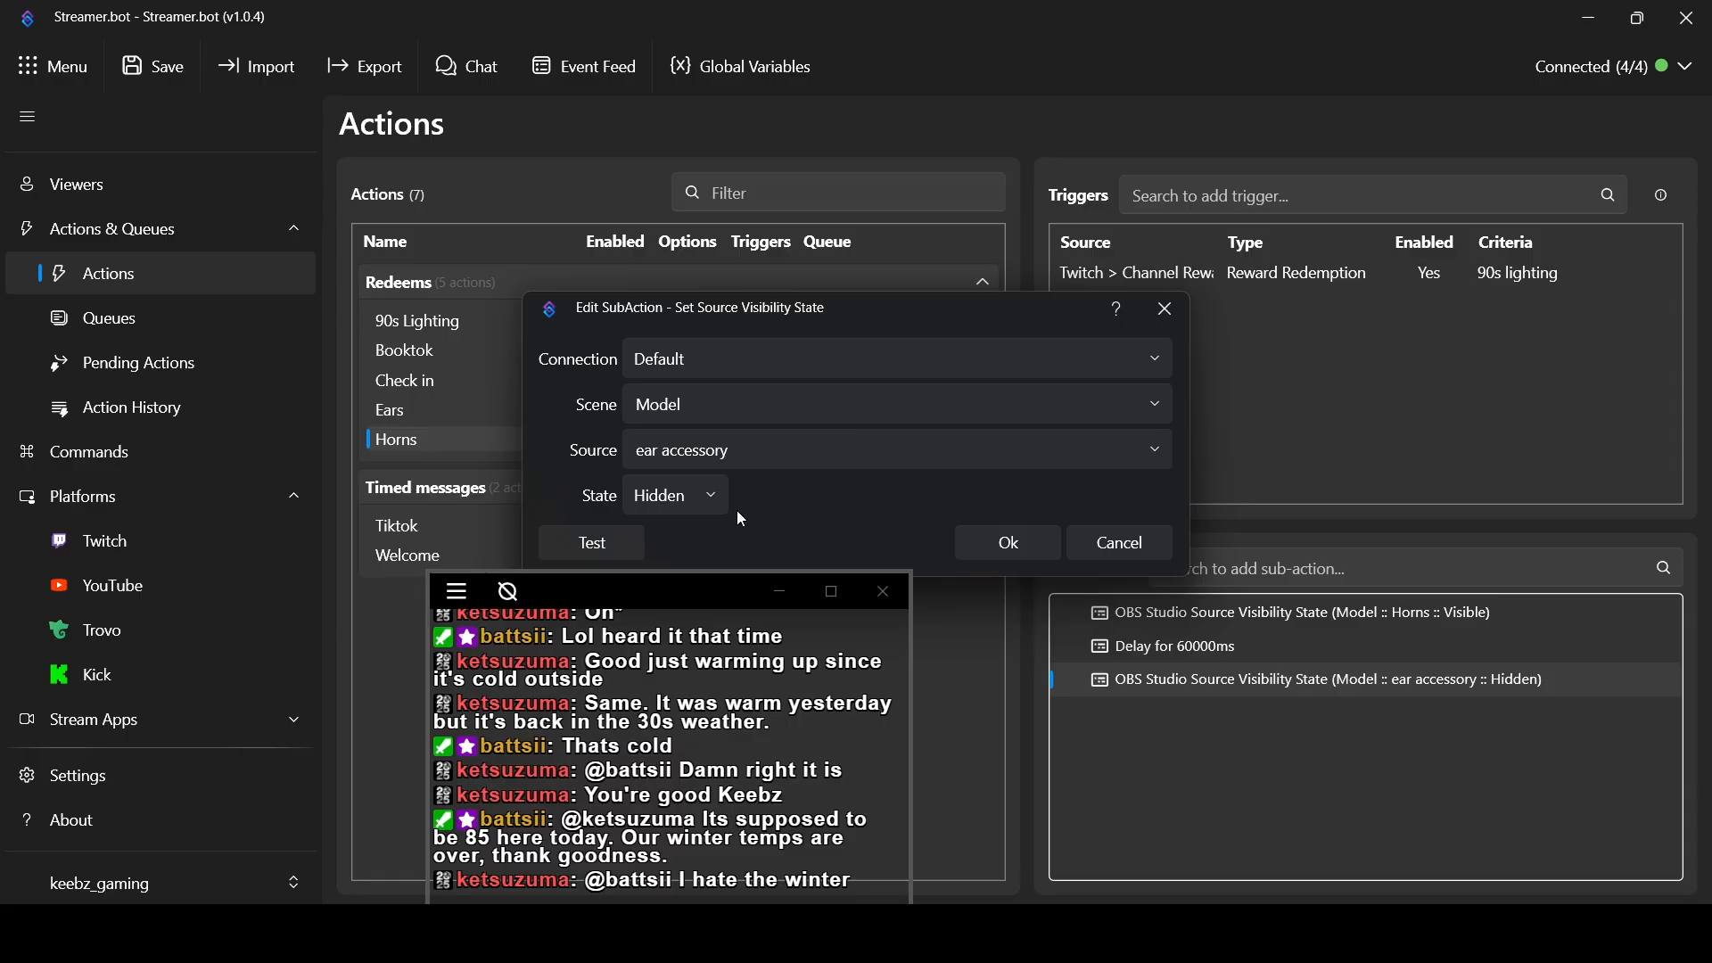
pyautogui.click(803, 459)
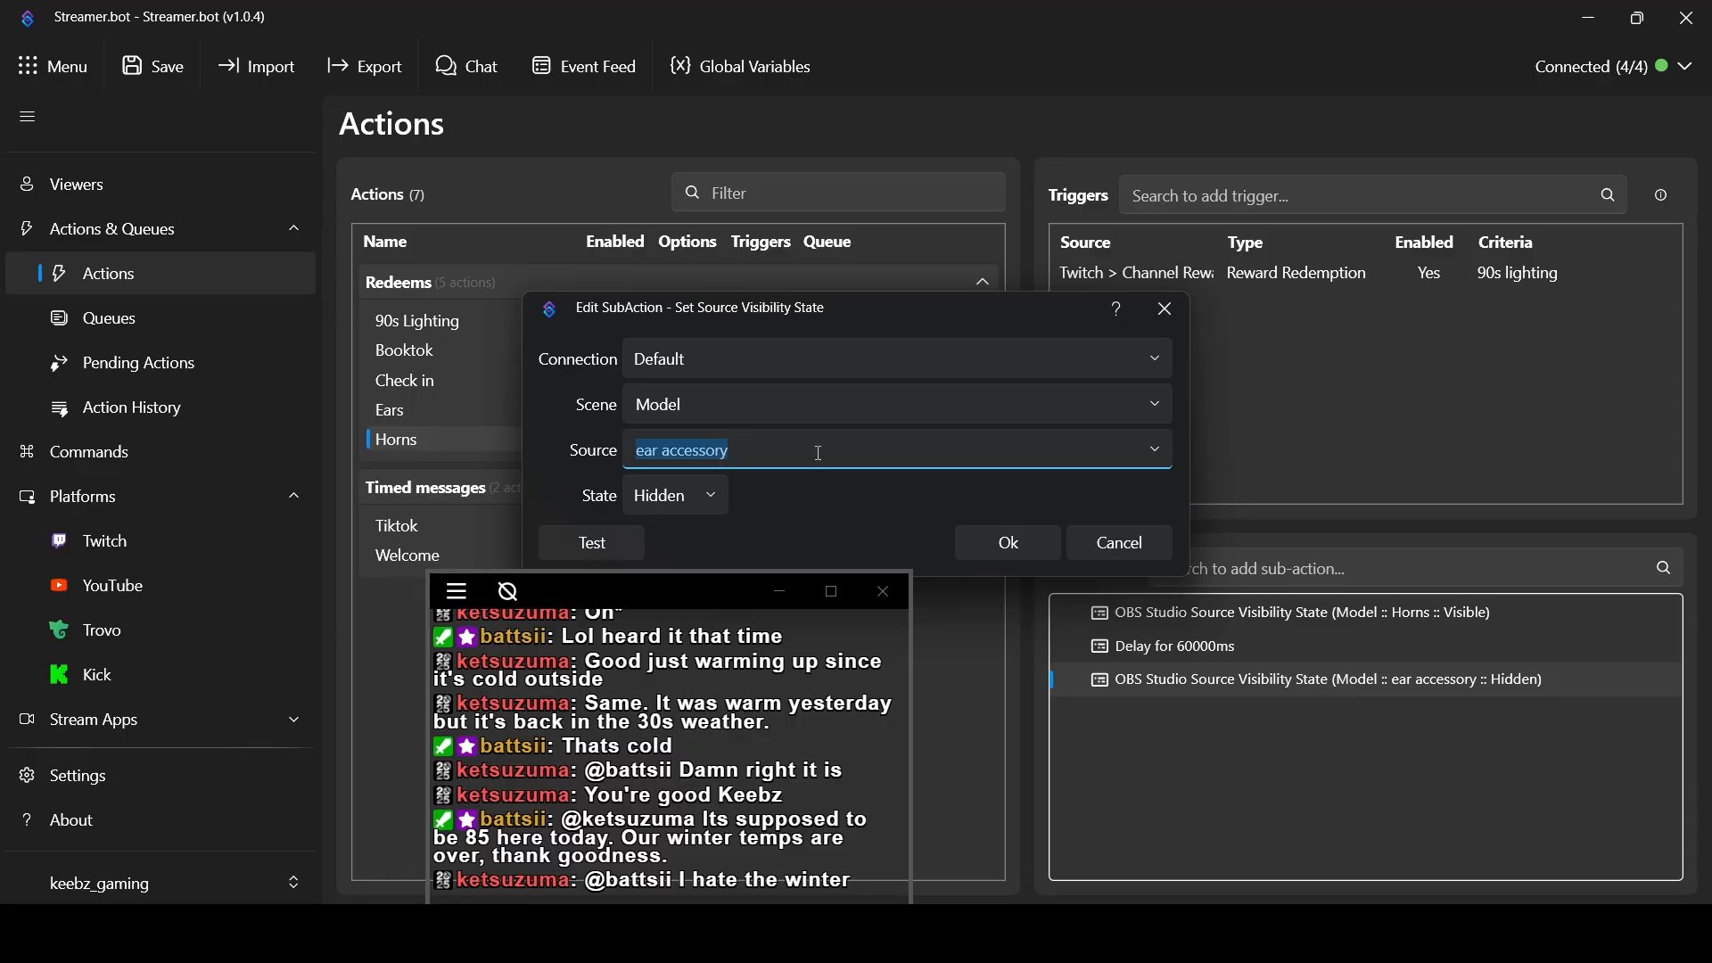
pyautogui.click(1157, 461)
pyautogui.click(1026, 672)
pyautogui.click(999, 541)
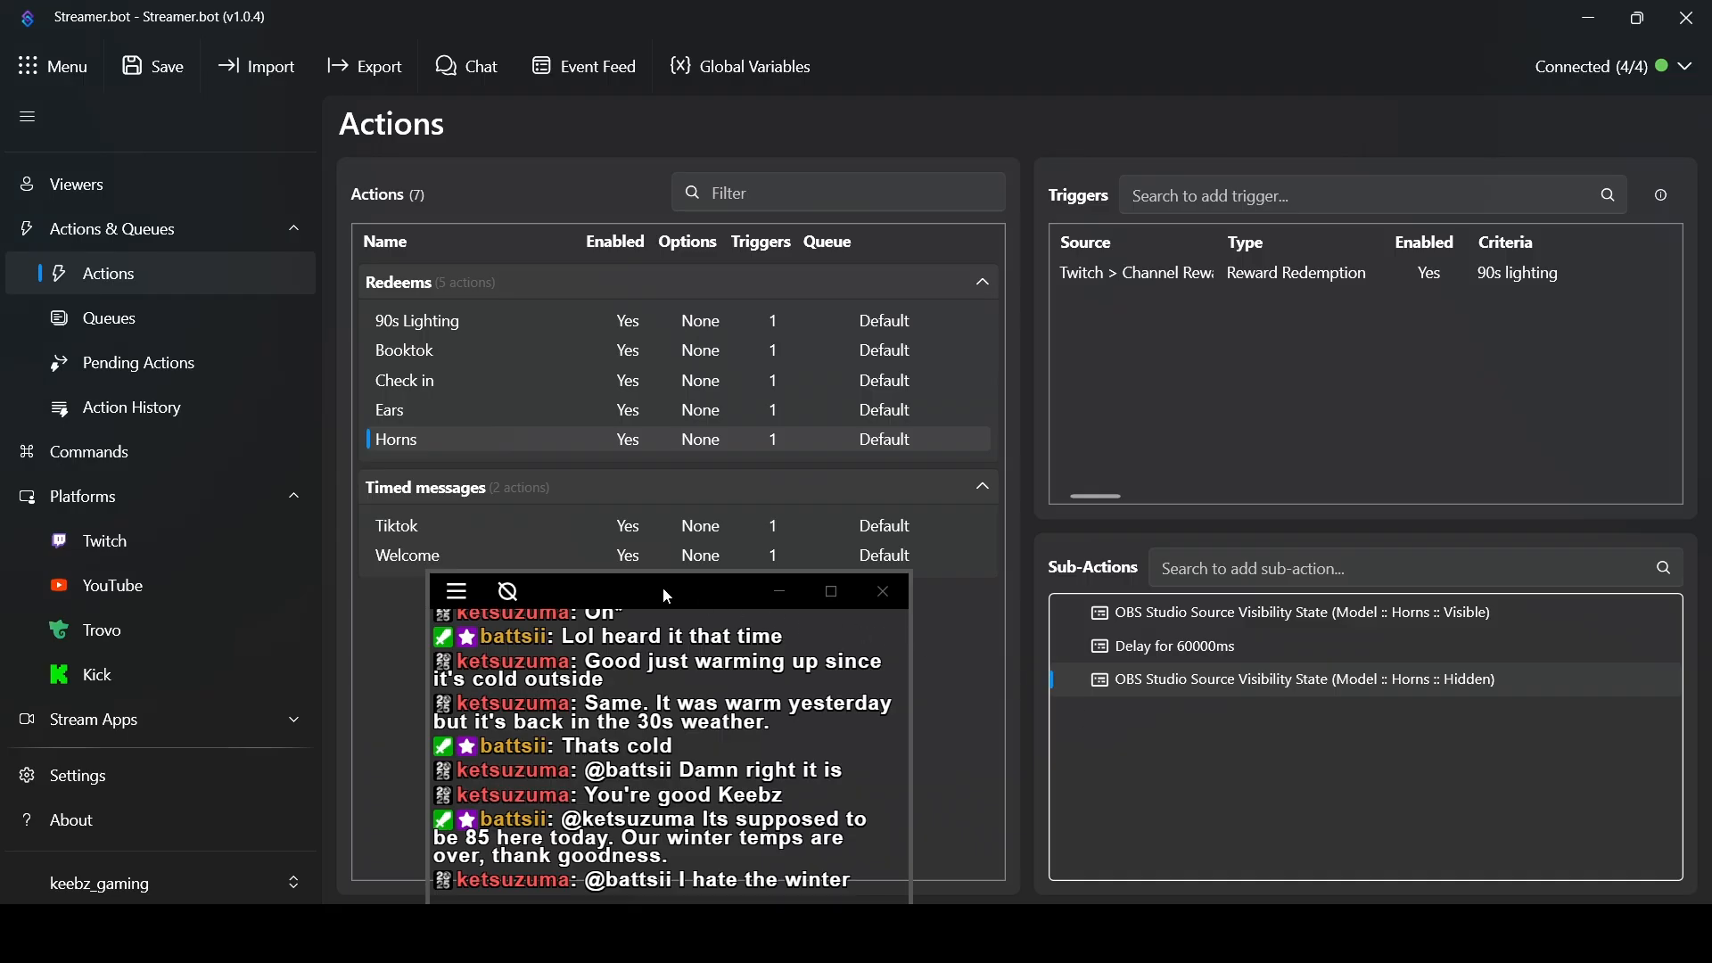
pyautogui.moveTo(662, 587); pyautogui.dragTo(602, 617)
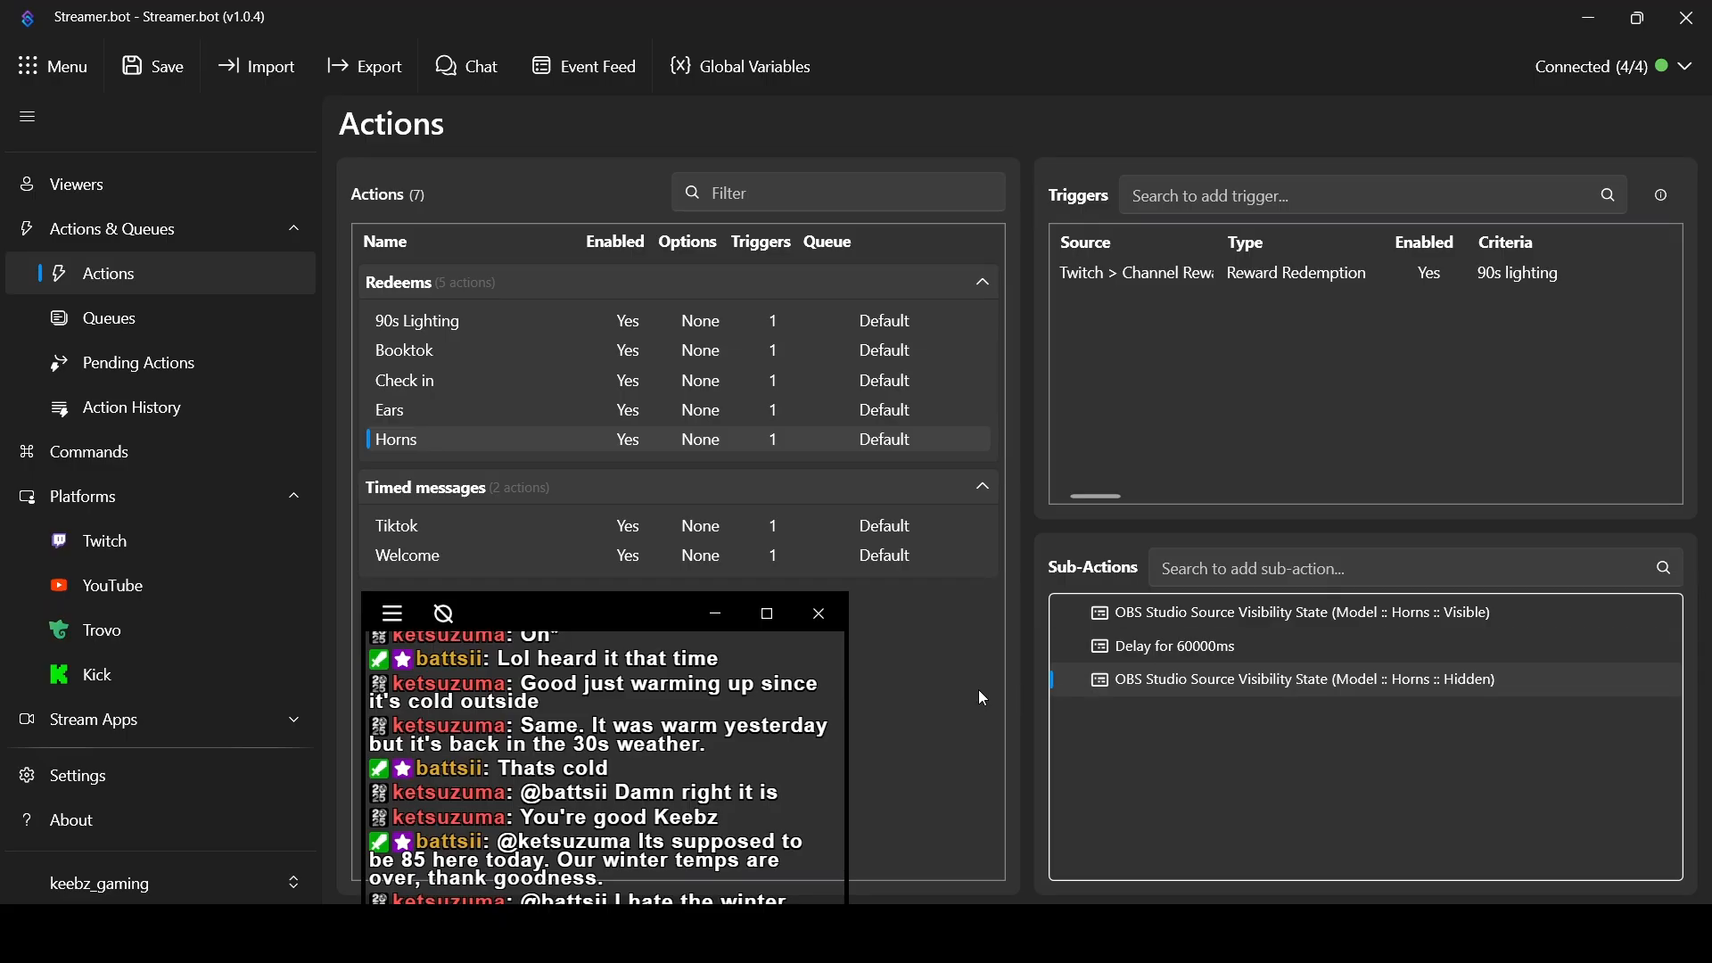
pyautogui.moveTo(610, 622); pyautogui.dragTo(665, 617)
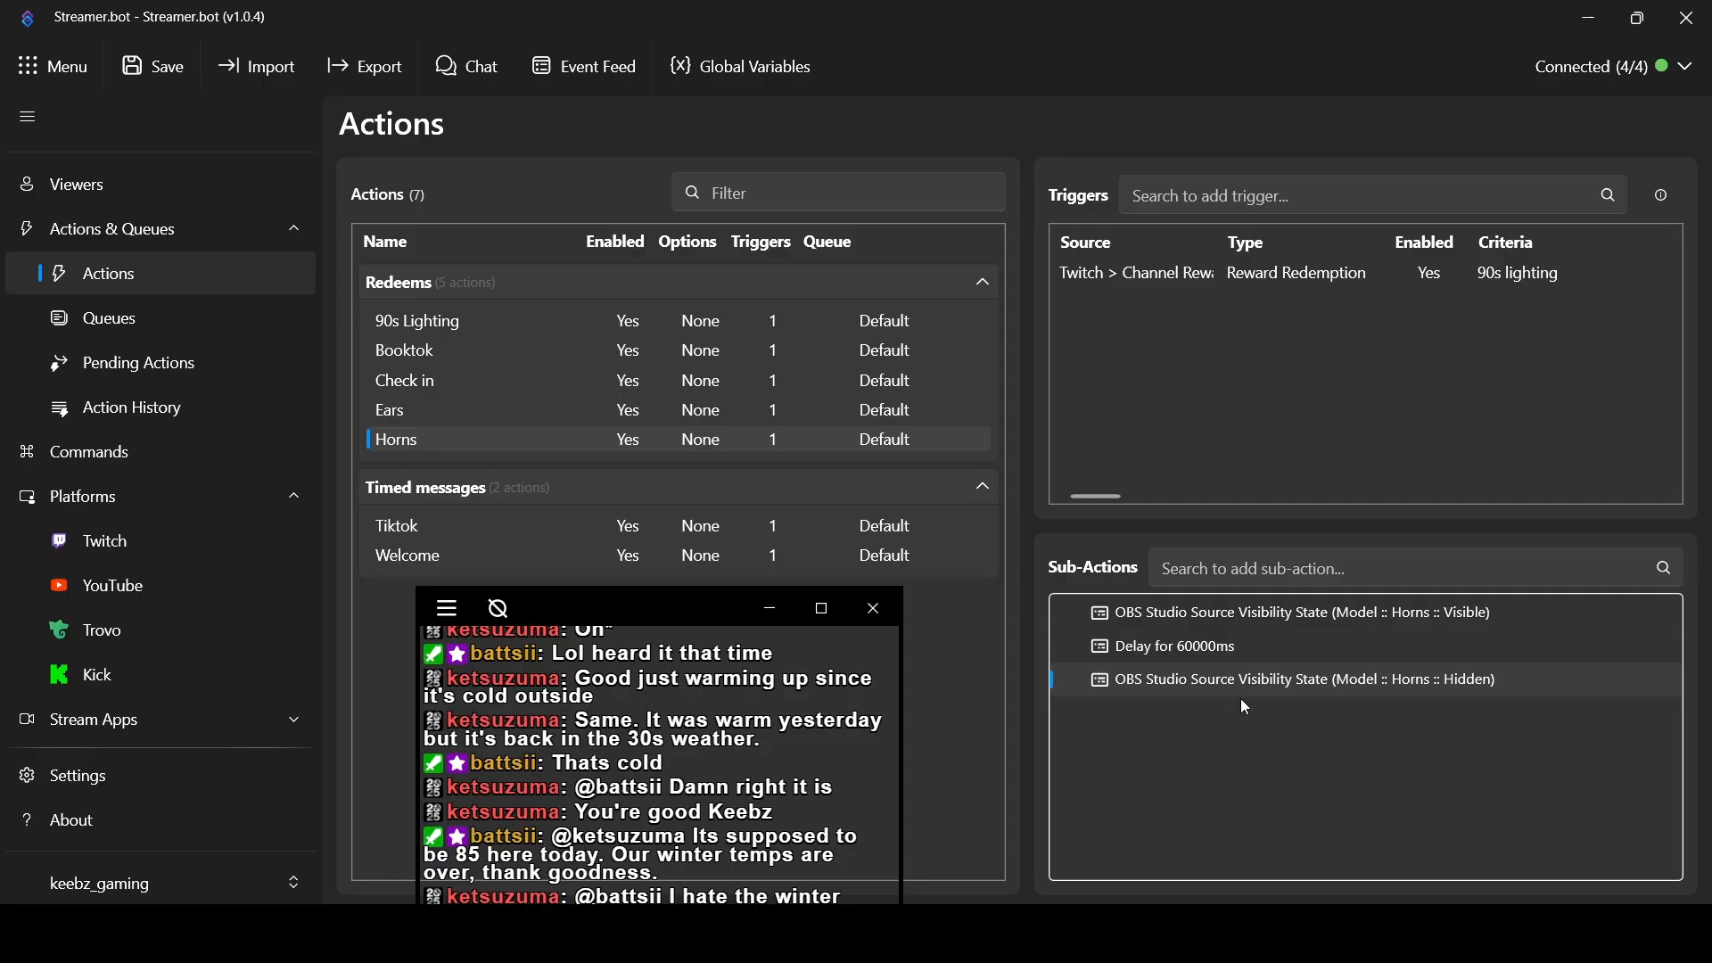
pyautogui.click(1210, 749)
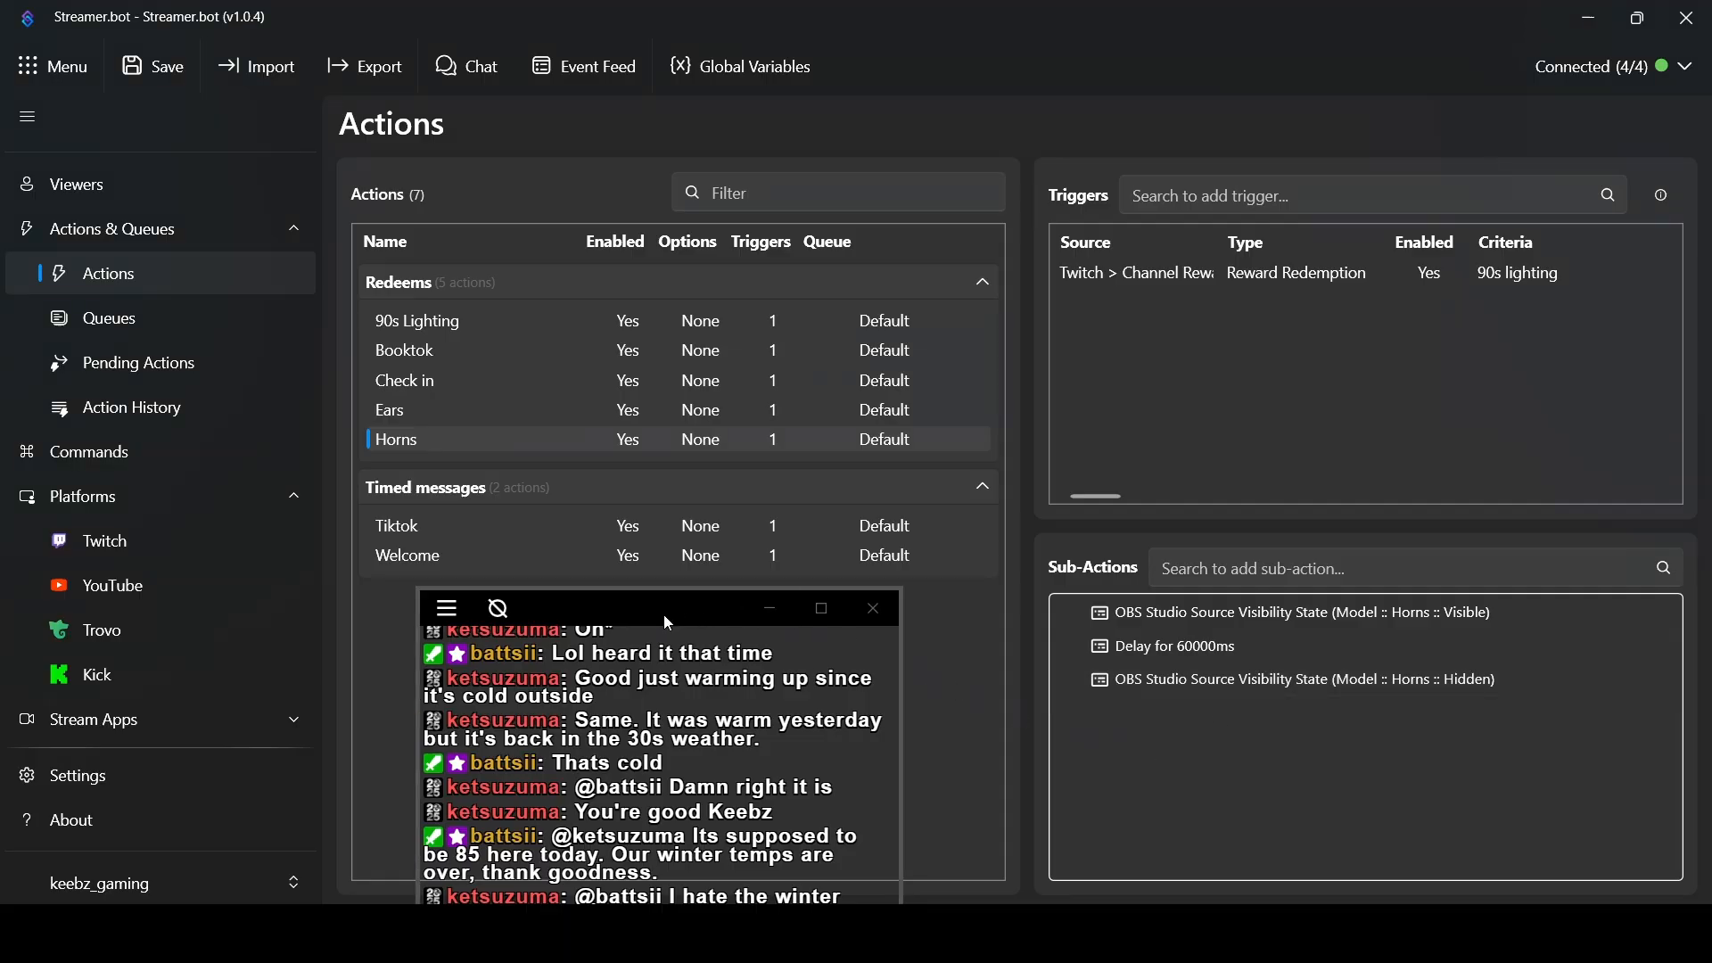
pyautogui.moveTo(669, 622)
pyautogui.mouseDown()
pyautogui.moveTo(640, 633)
pyautogui.moveTo(668, 621)
pyautogui.mouseUp()
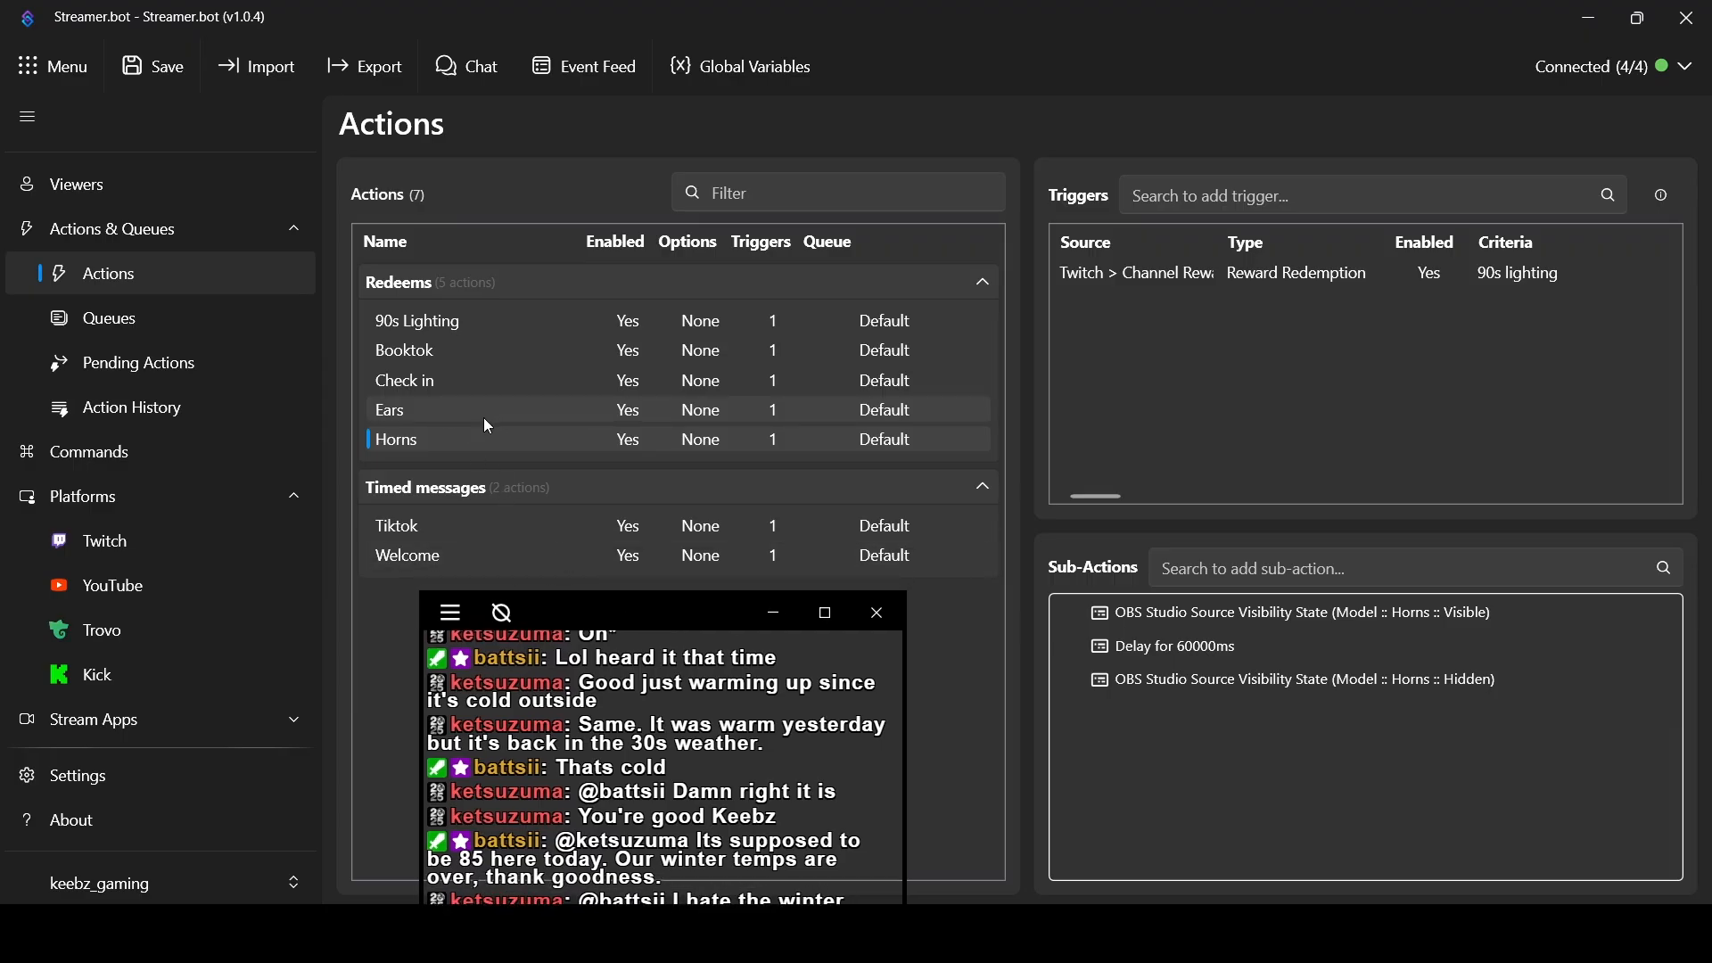
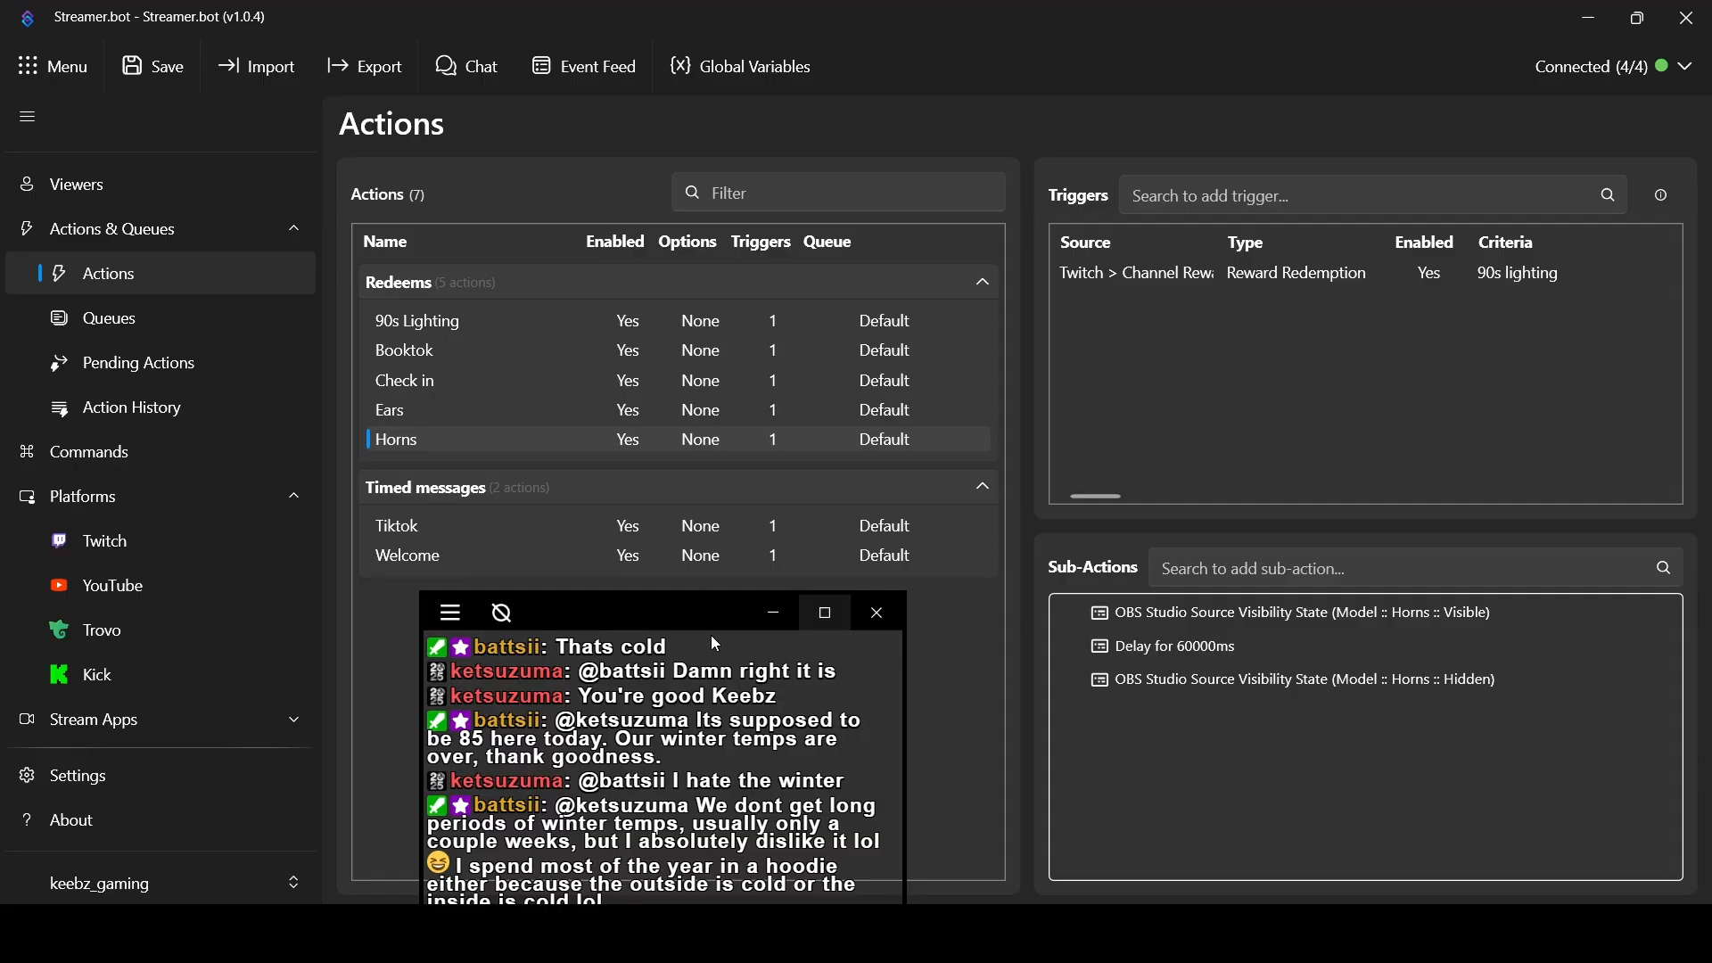
pyautogui.moveTo(671, 619)
pyautogui.mouseDown()
pyautogui.moveTo(650, 613)
pyautogui.moveTo(660, 623)
pyautogui.mouseUp()
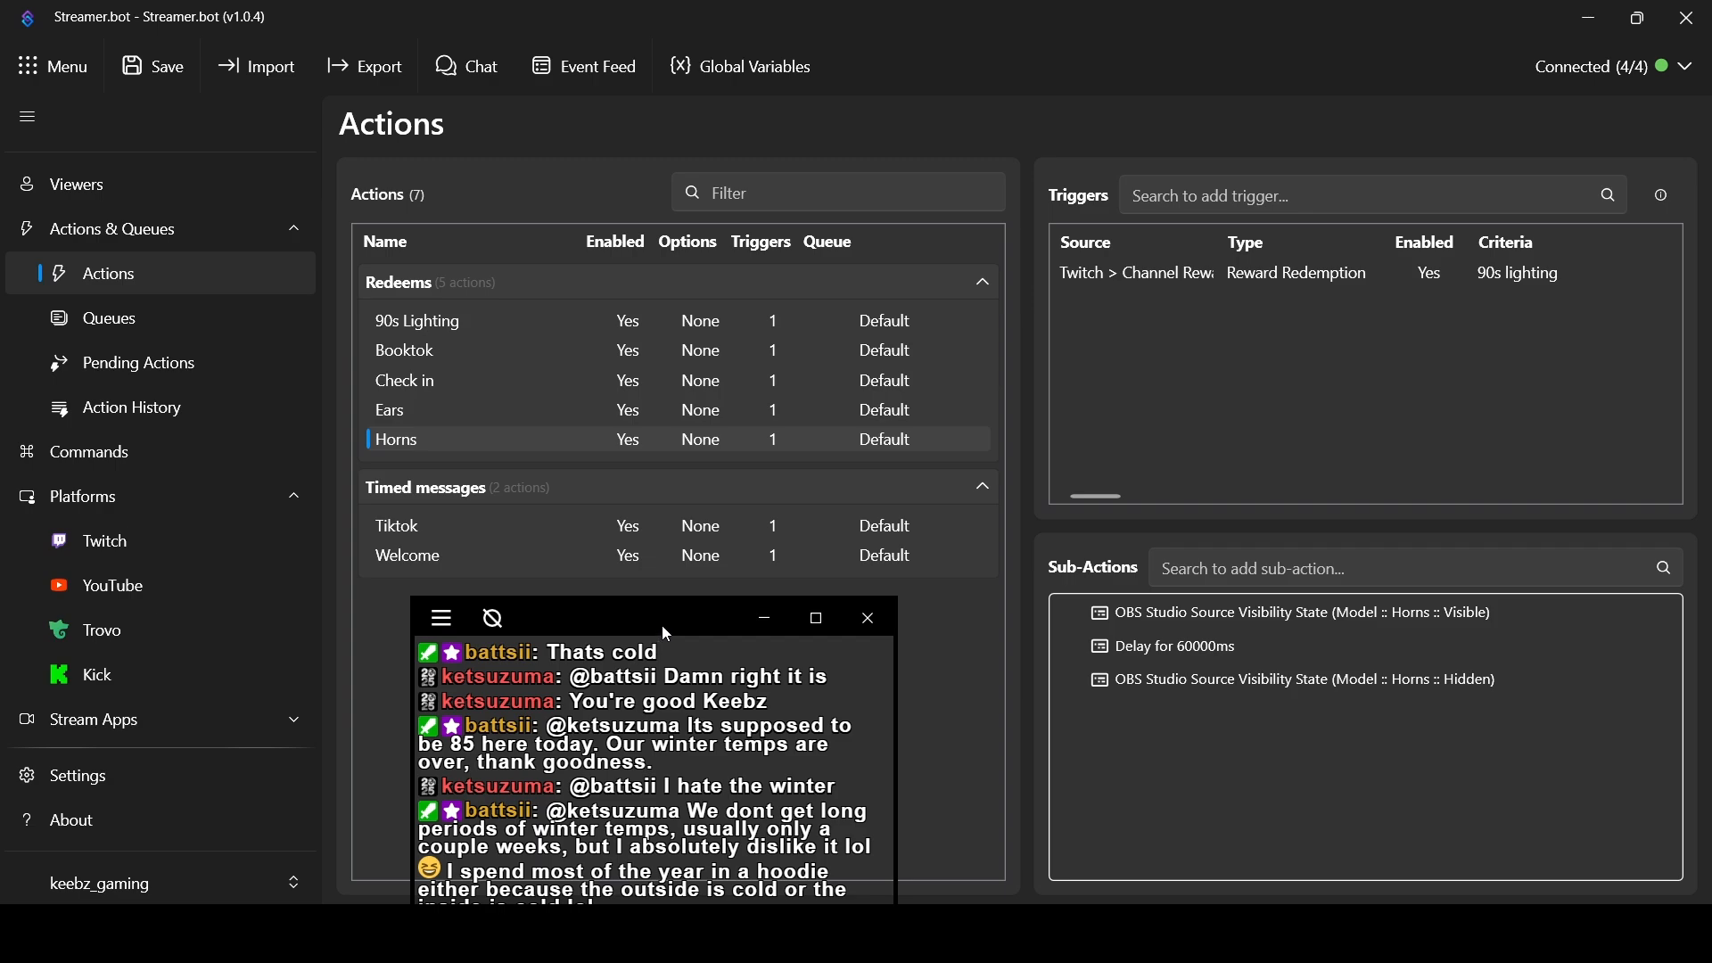
pyautogui.moveTo(662, 625); pyautogui.dragTo(675, 620)
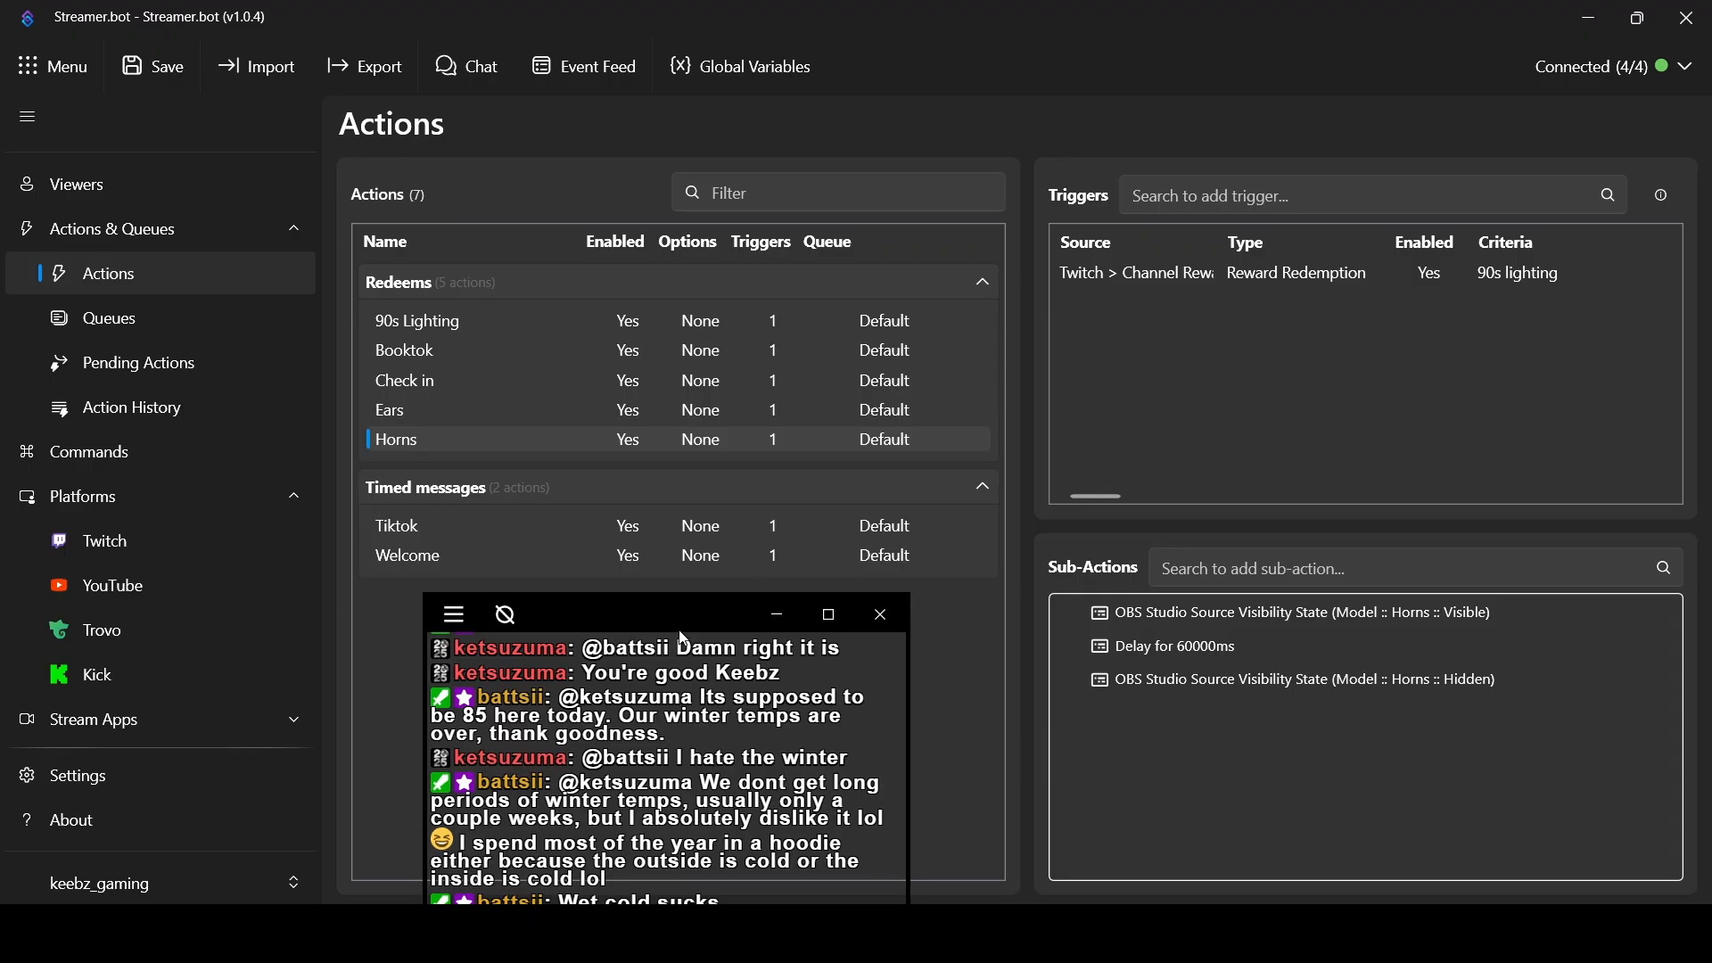
pyautogui.moveTo(664, 628); pyautogui.dragTo(659, 624)
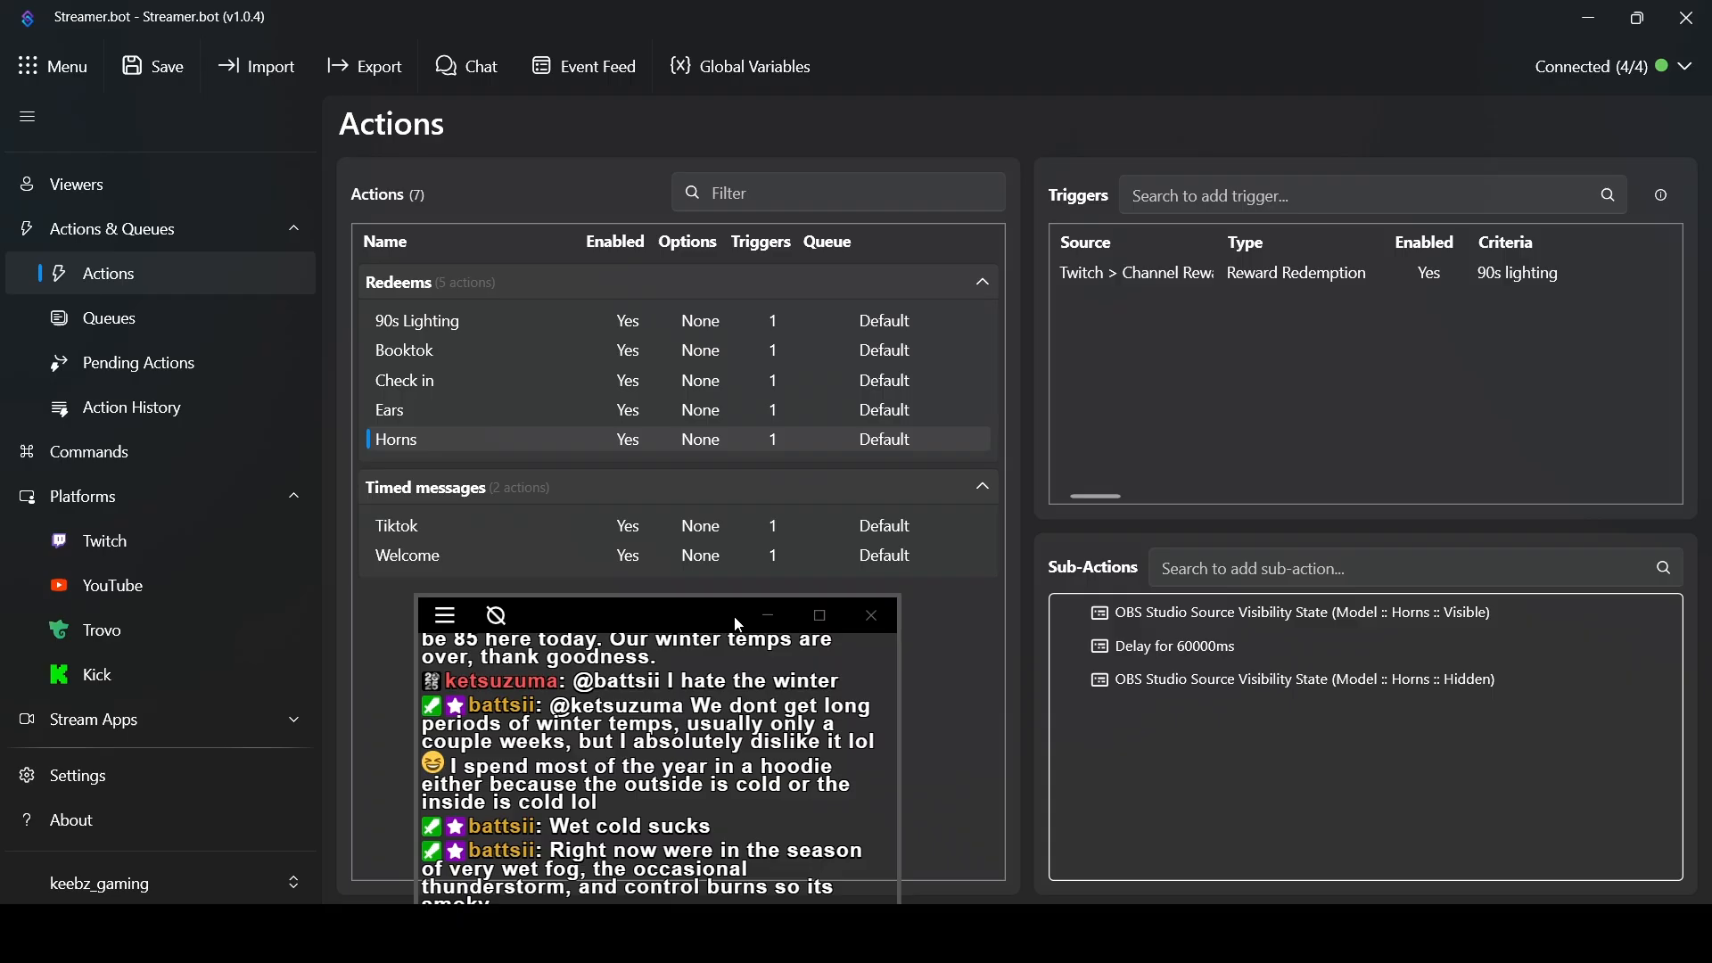
pyautogui.moveTo(676, 630); pyautogui.dragTo(697, 622)
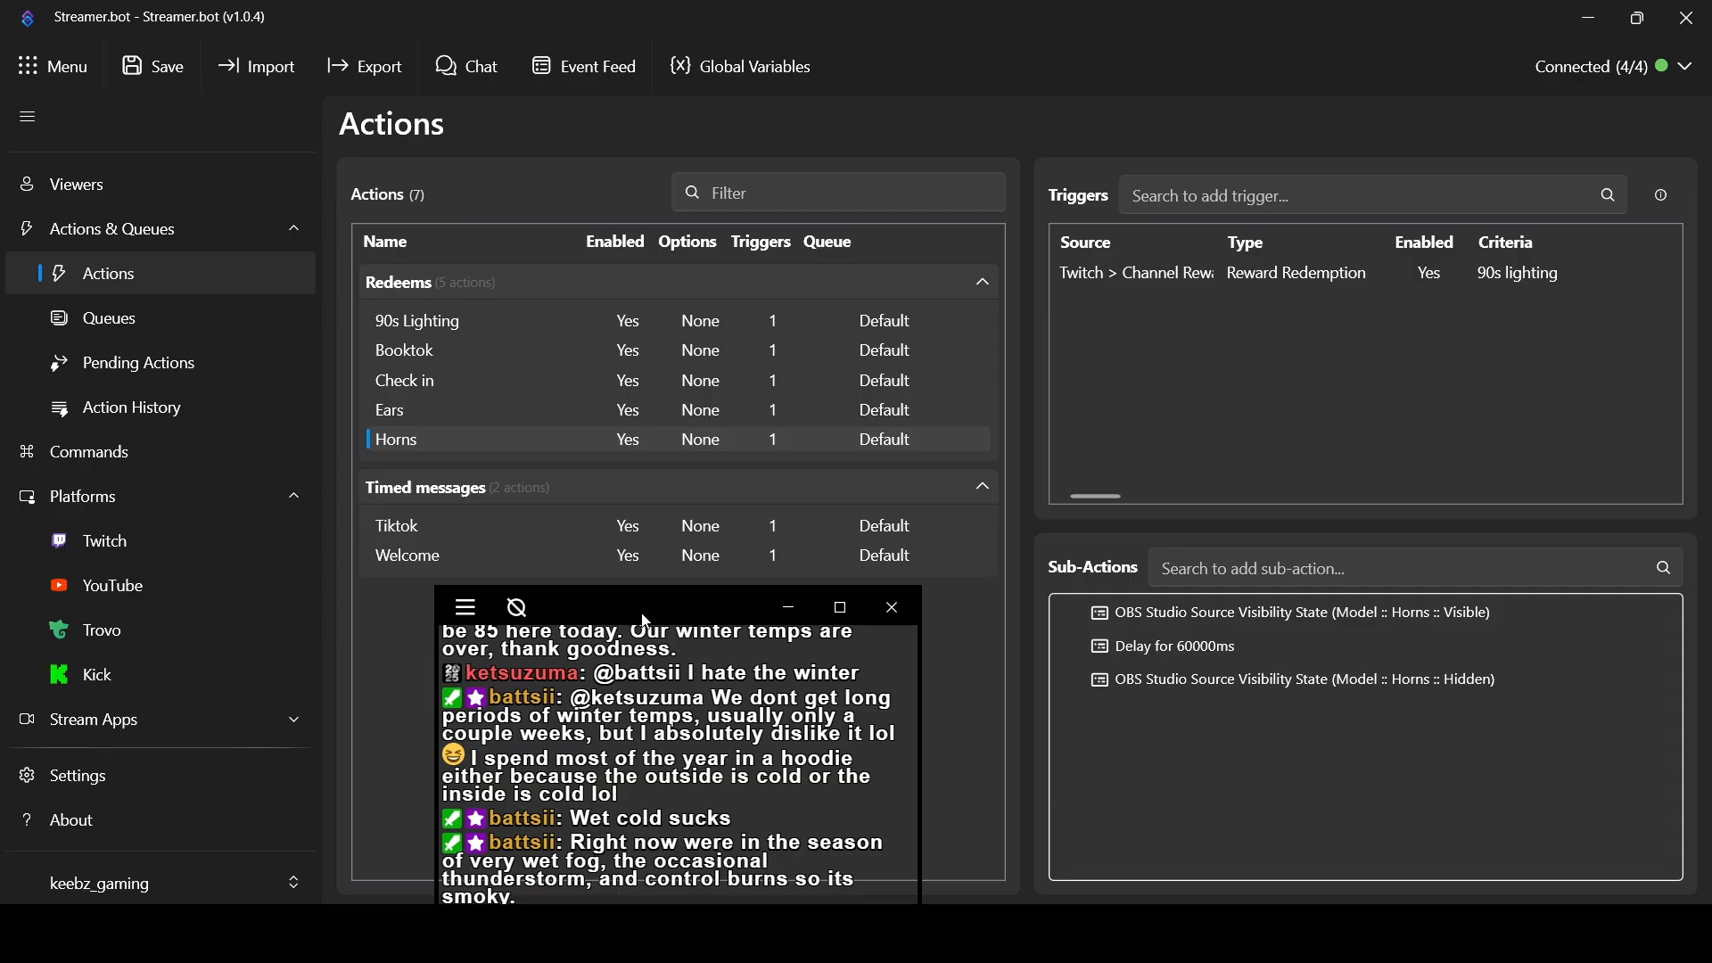
# Examine the list of Twitch channel point rewards to find the next redeem that needs an action
pyautogui.moveTo(638, 607); pyautogui.dragTo(679, 614)
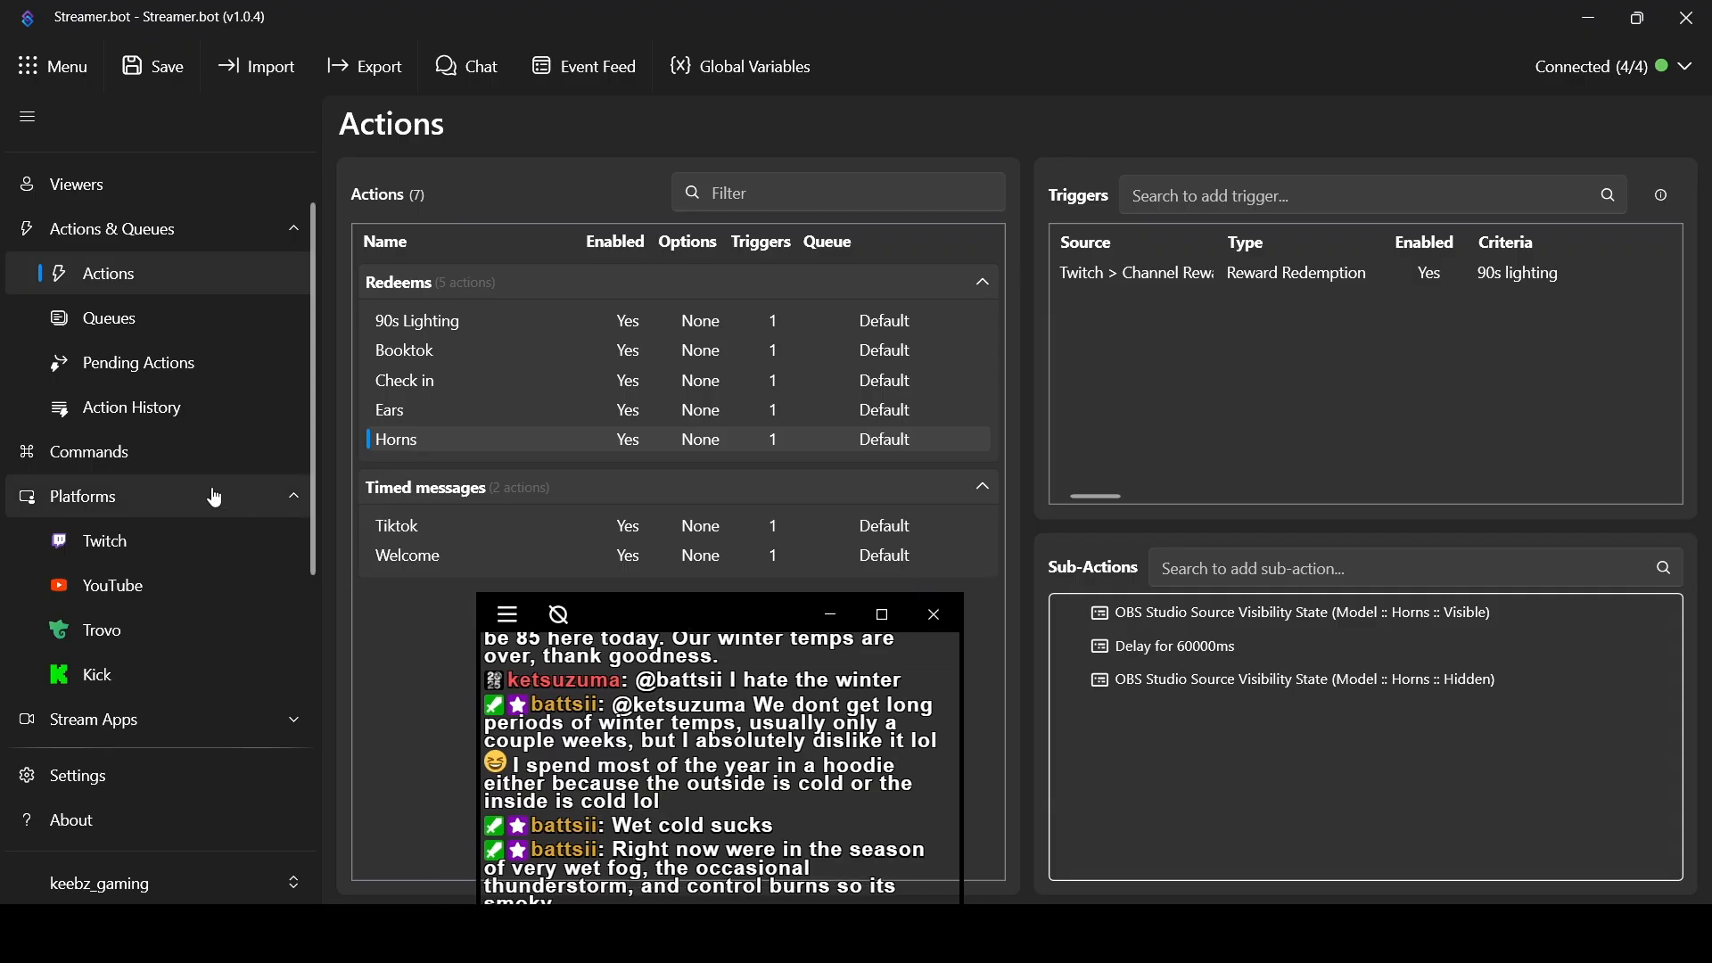
pyautogui.click(194, 543)
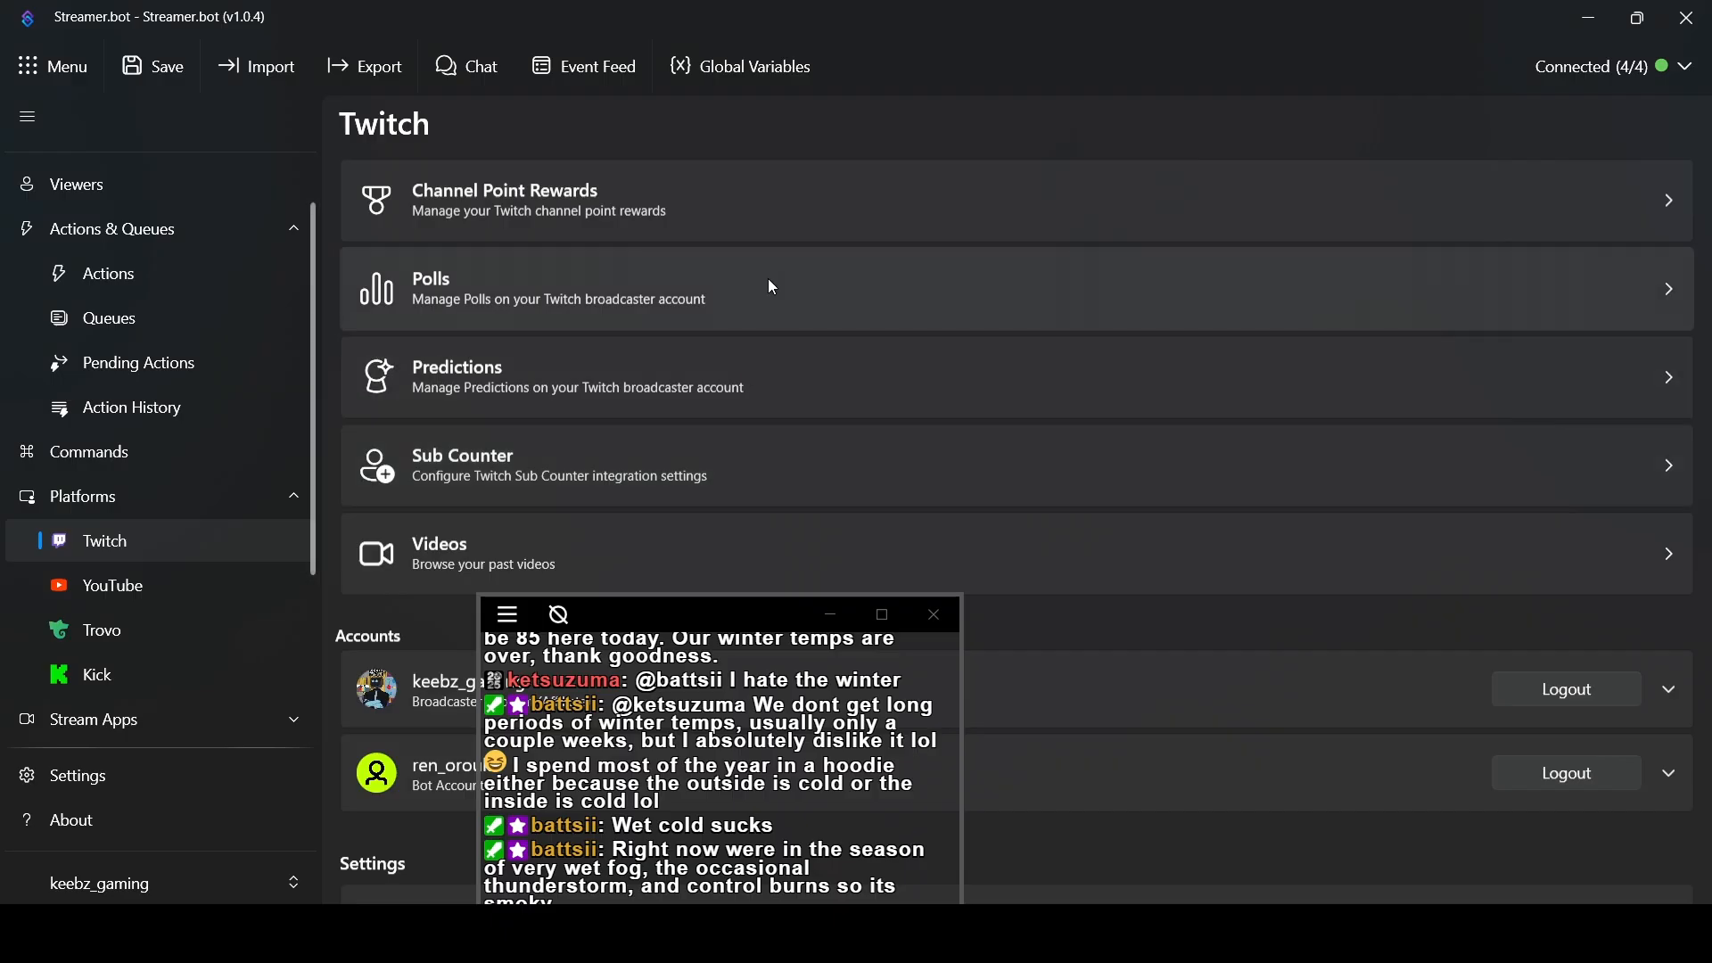
pyautogui.click(719, 212)
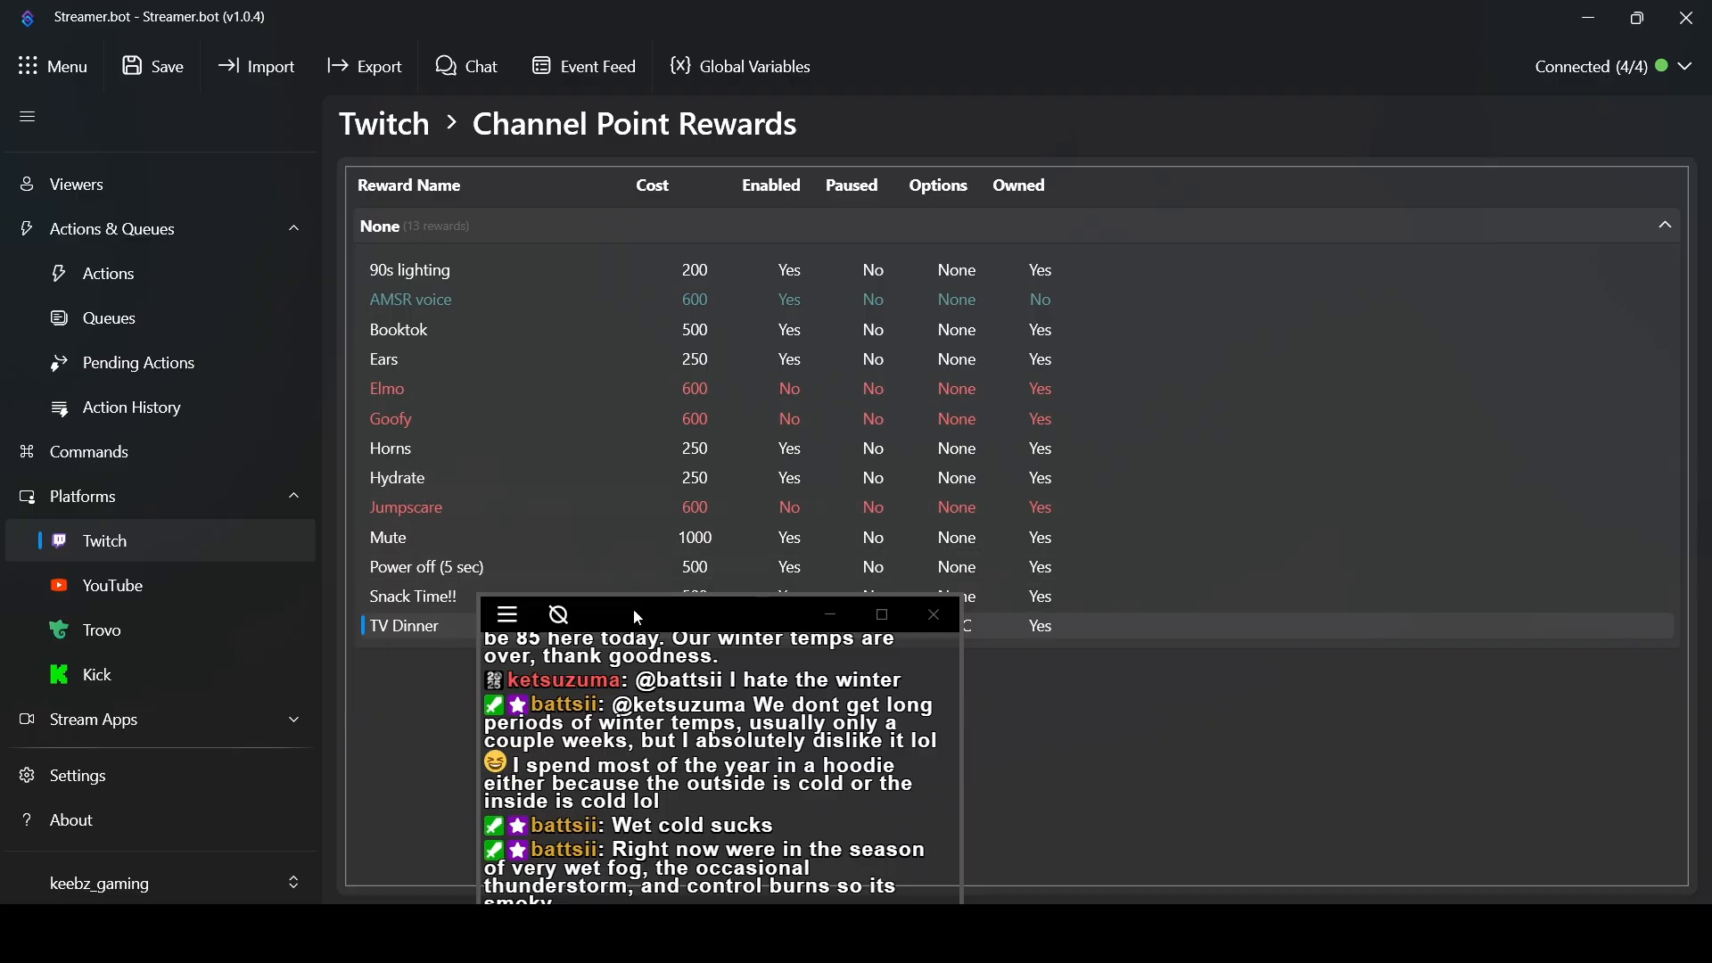
pyautogui.moveTo(664, 617); pyautogui.dragTo(1318, 608)
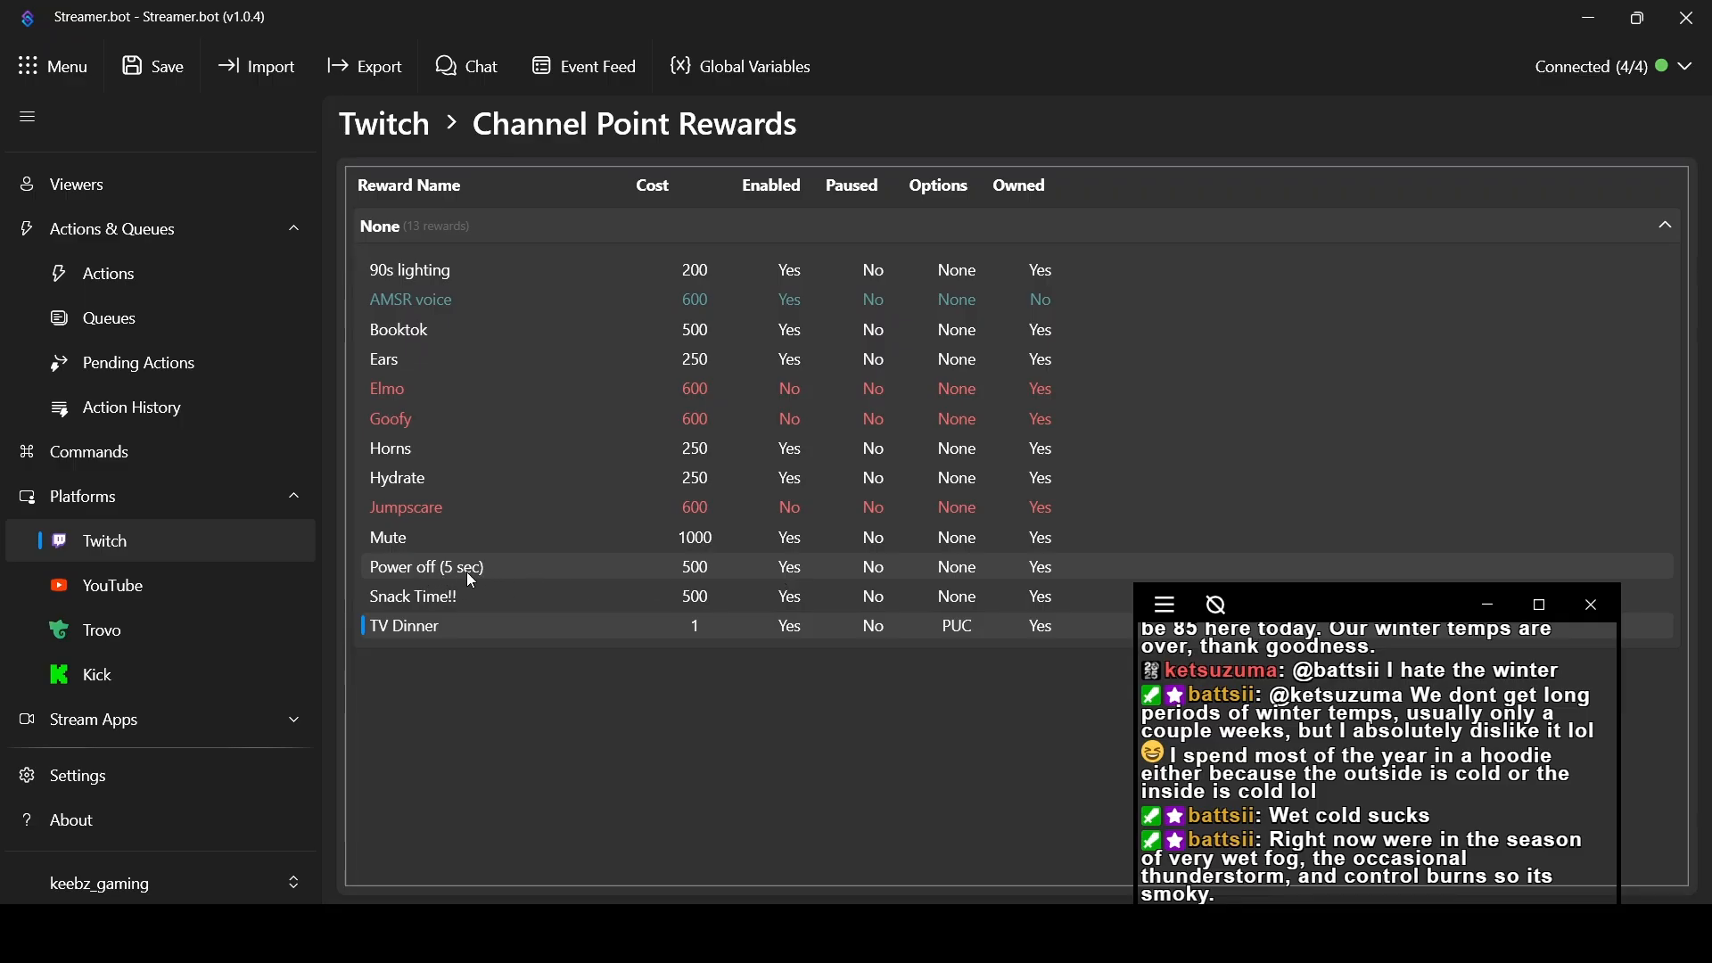
# Add a new action named "5 sec stop" to the Redeems group on the Default queue
pyautogui.click(117, 288)
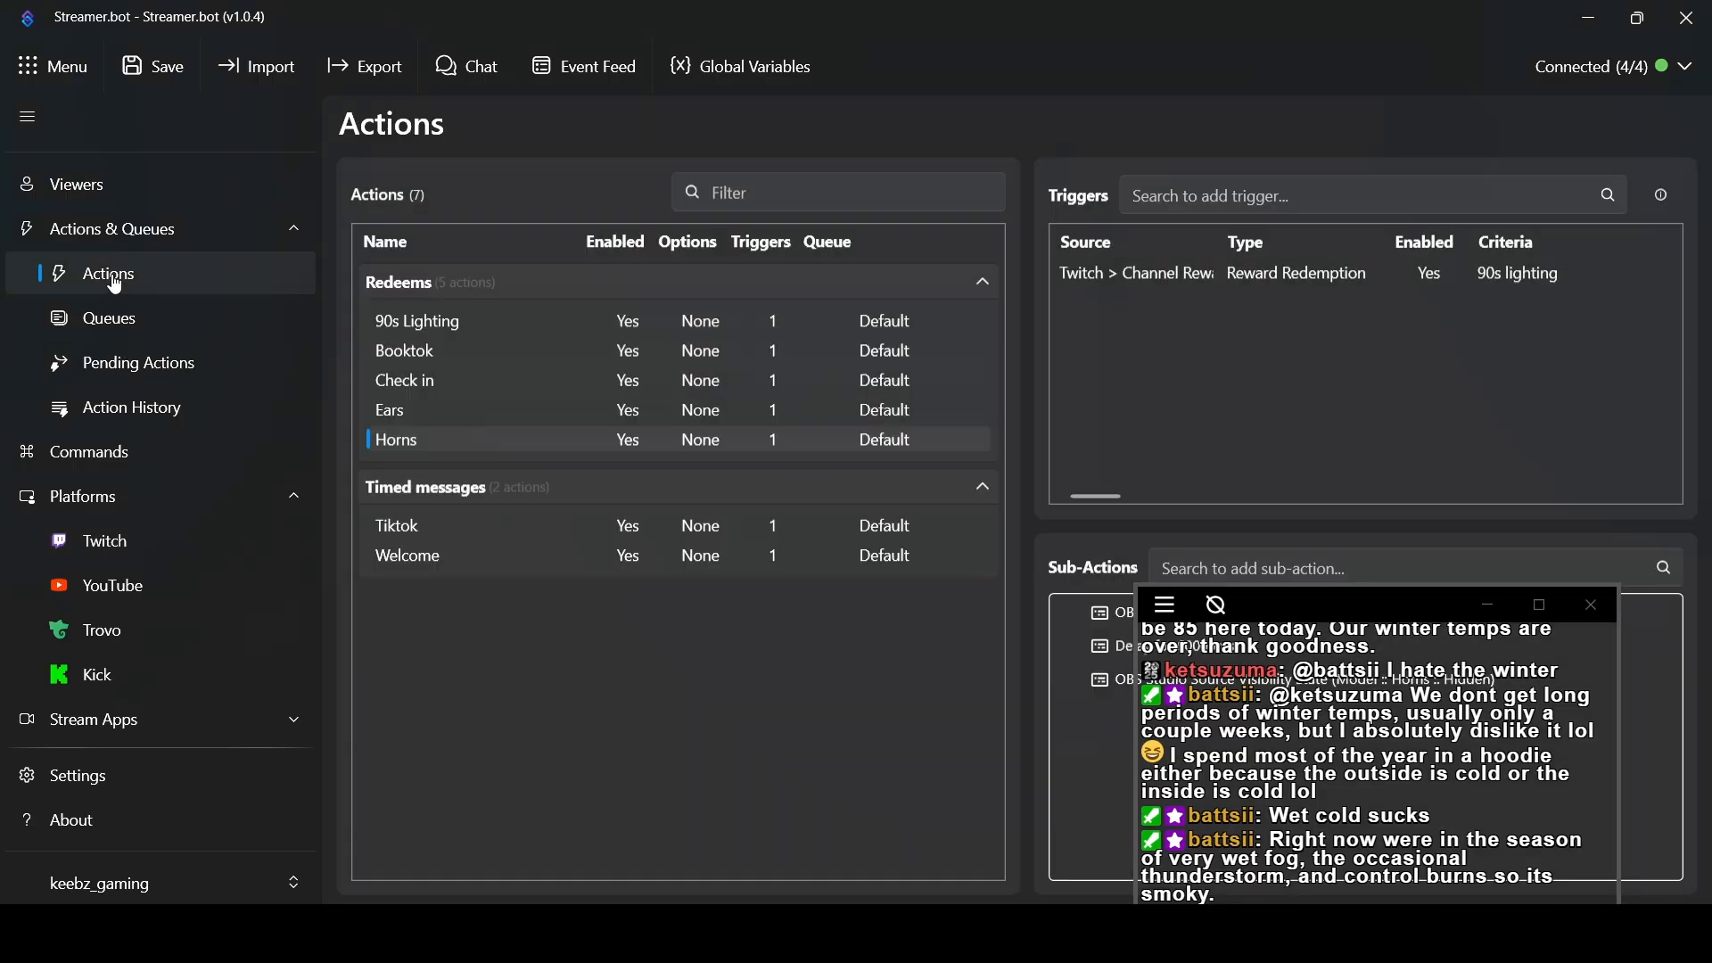
pyautogui.rightClick(525, 289)
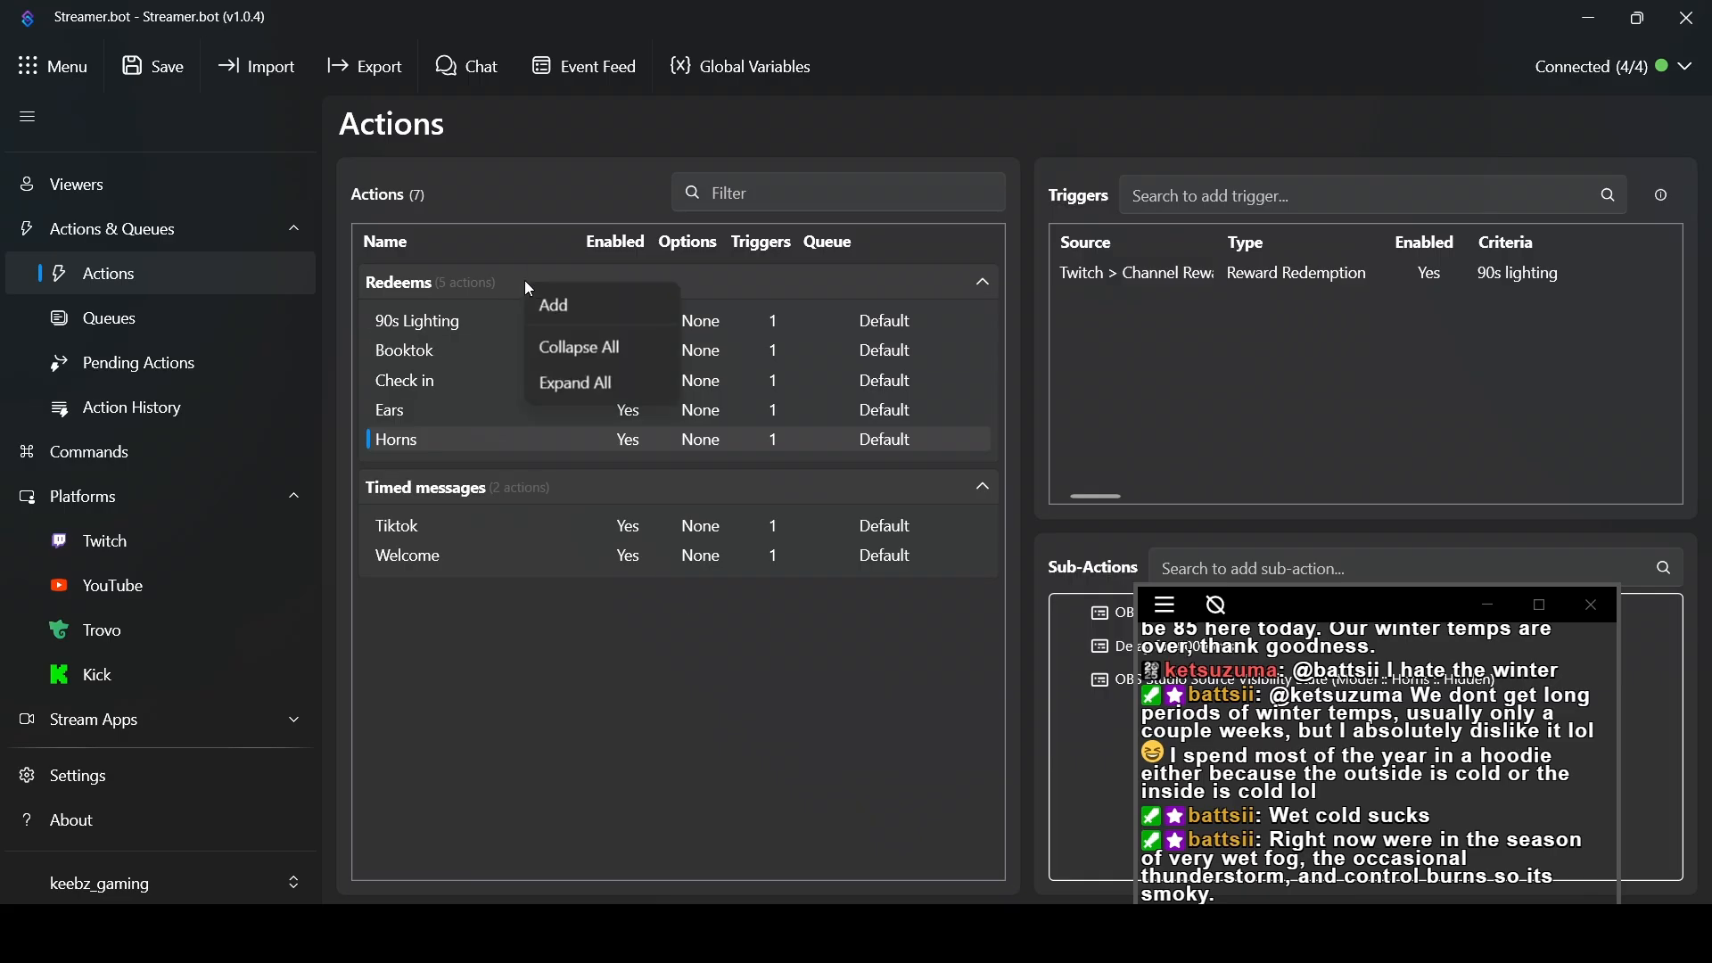
pyautogui.click(556, 300)
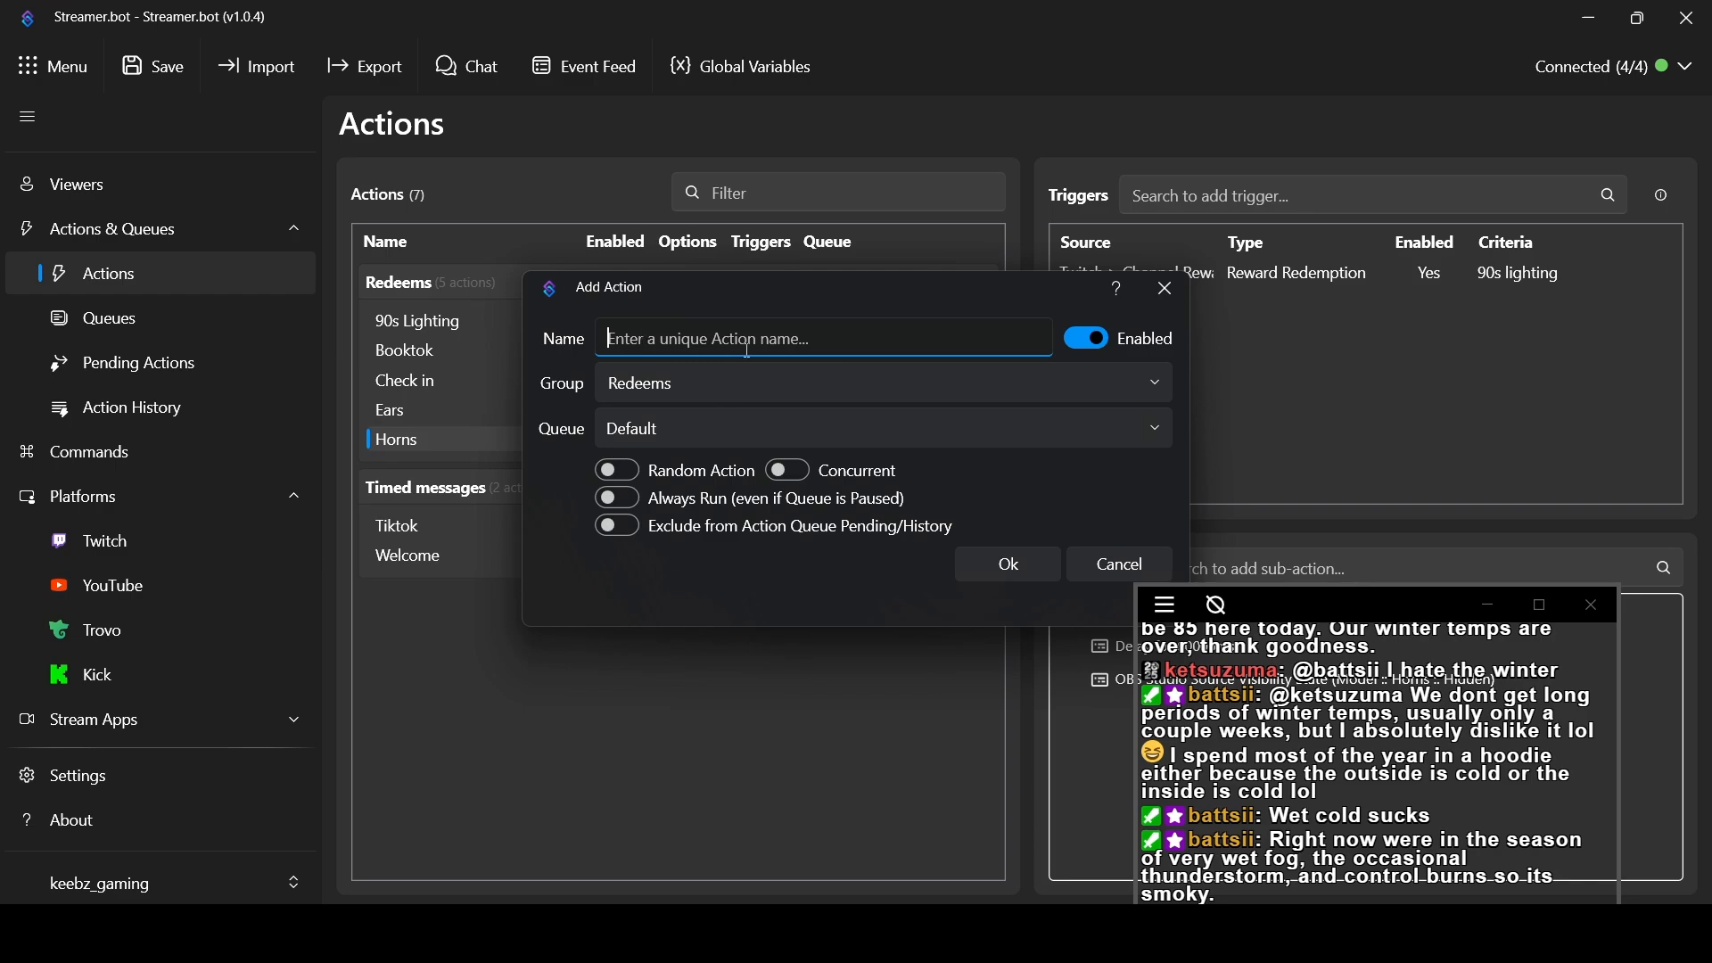
pyautogui.write('S')
pyautogui.press('BackSpace')
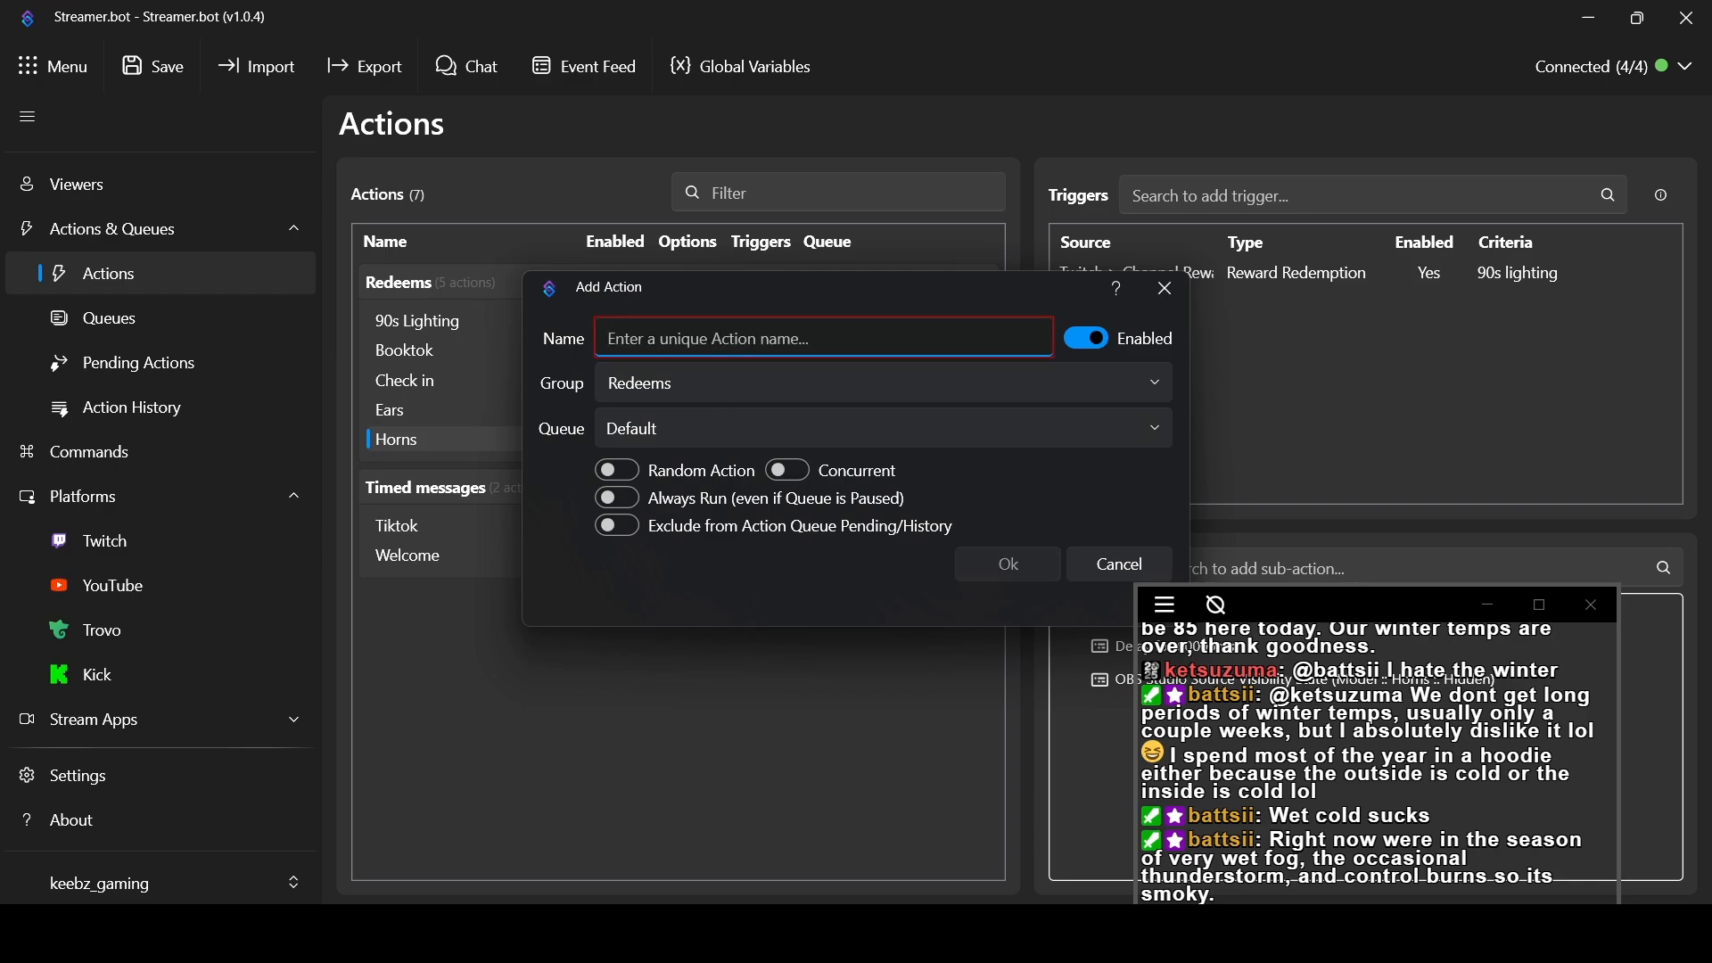
pyautogui.write('5 sec')
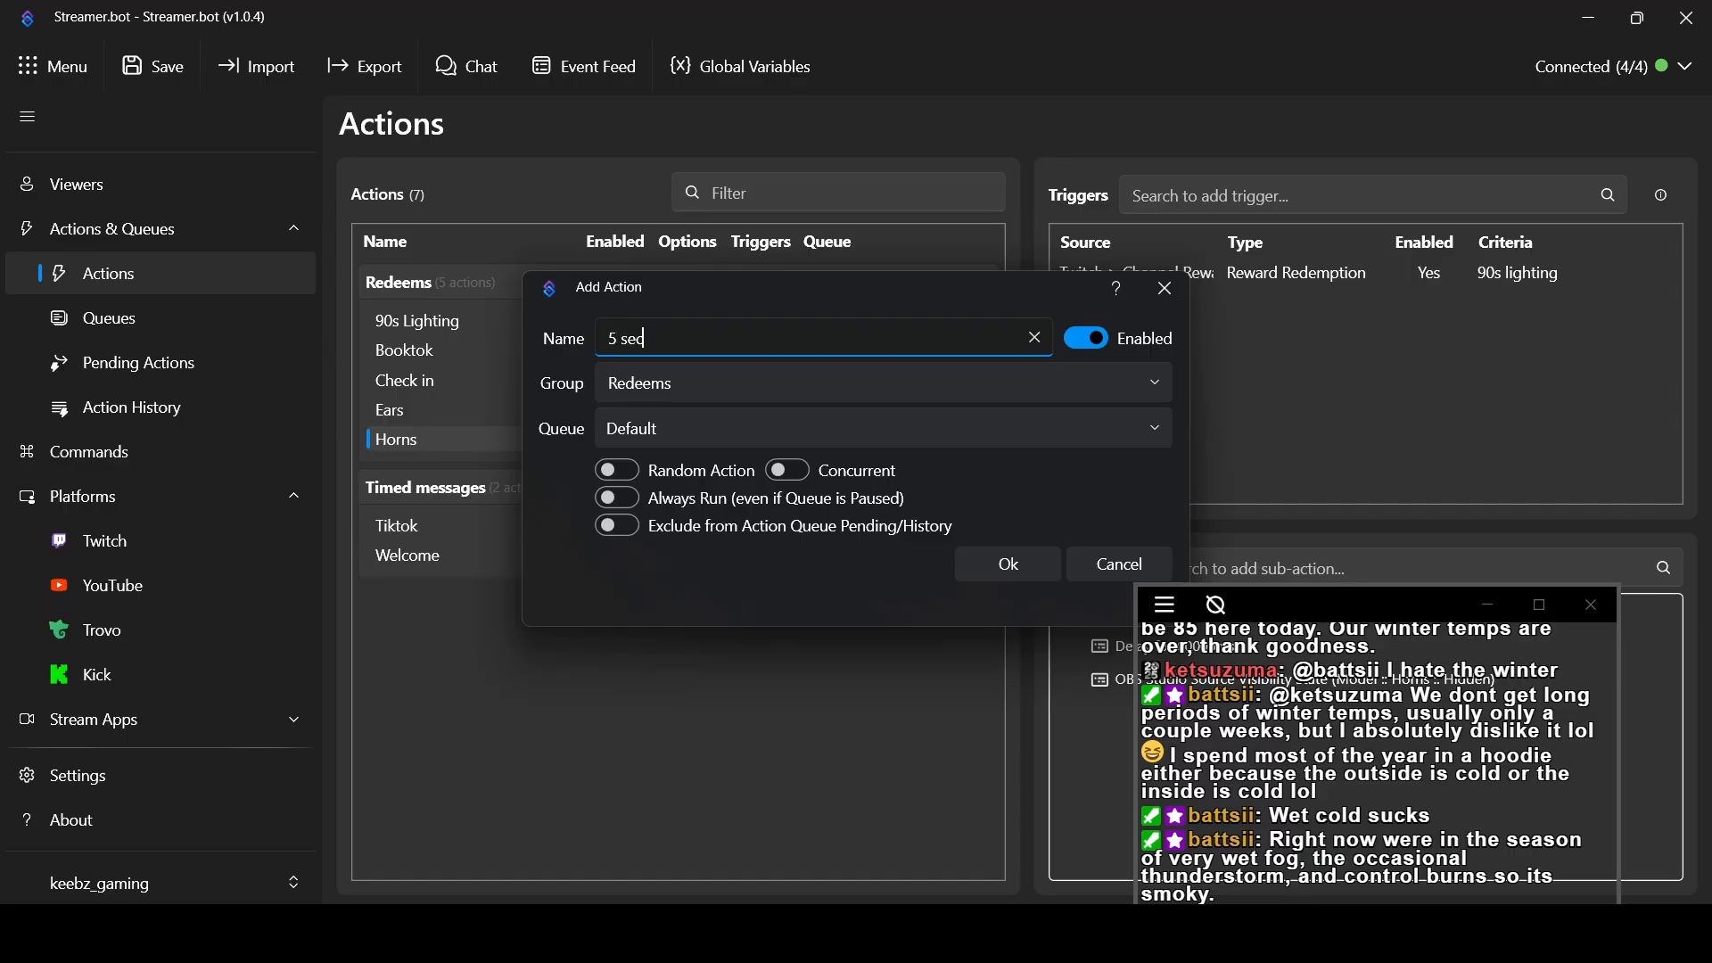
pyautogui.write(' stop')
pyautogui.moveTo(753, 313)
pyautogui.mouseDown()
pyautogui.moveTo(760, 341)
pyautogui.moveTo(778, 324)
pyautogui.mouseUp()
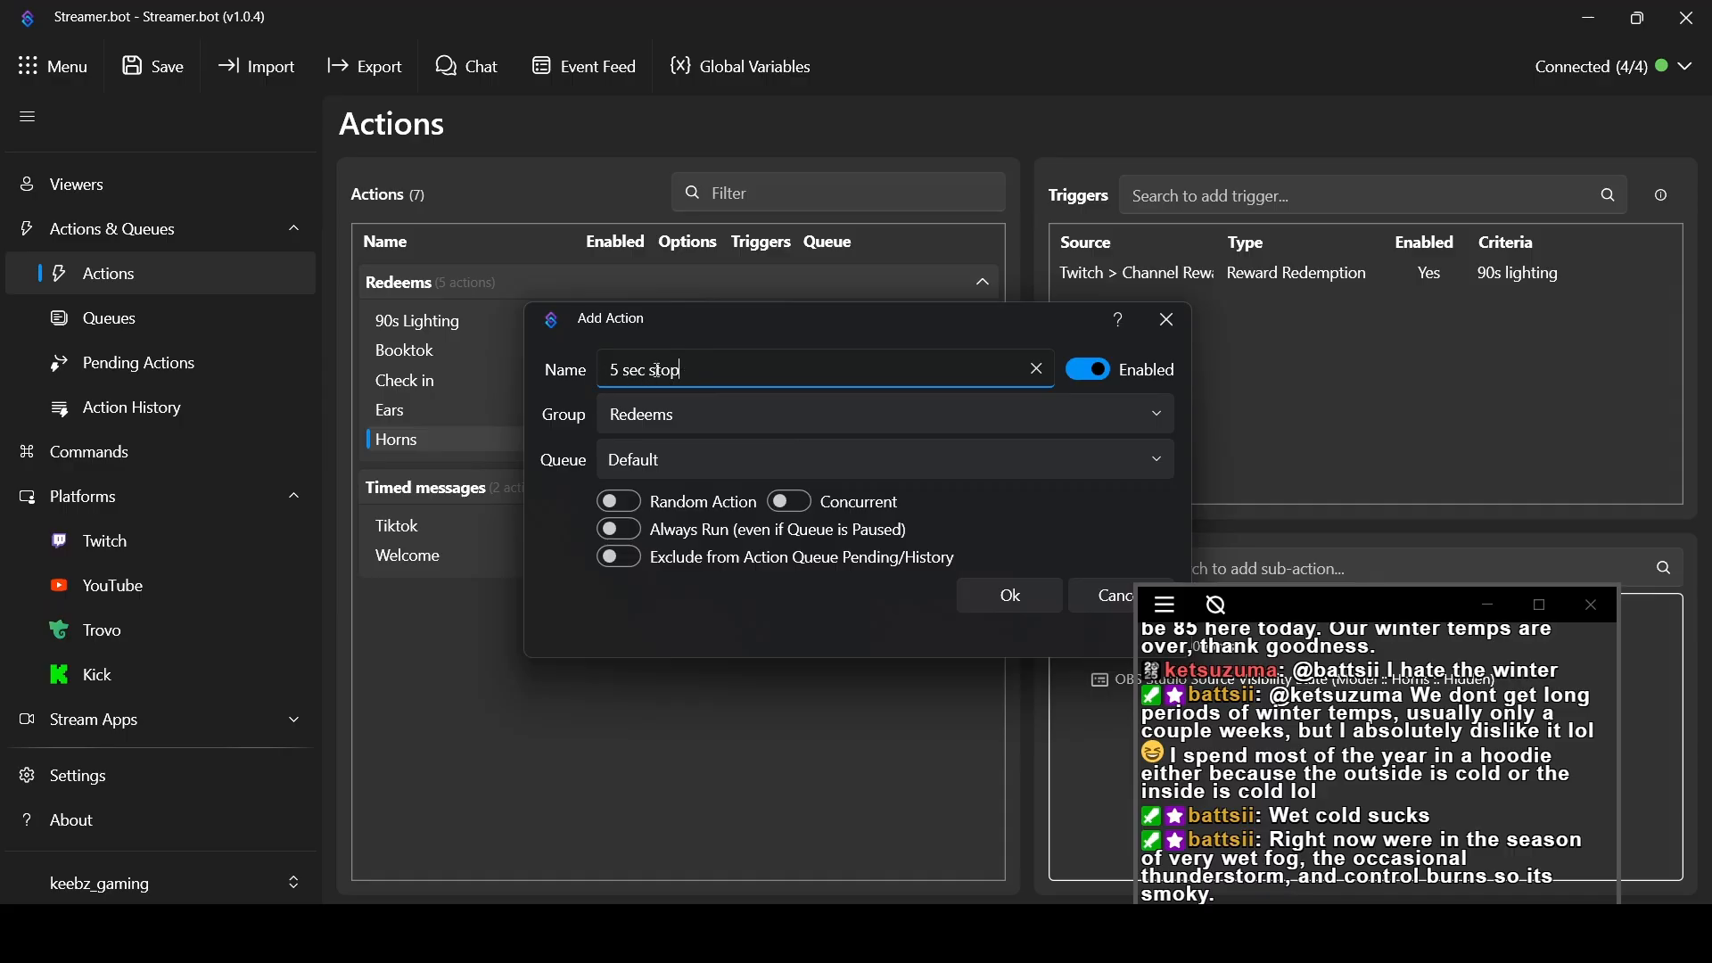
pyautogui.click(988, 595)
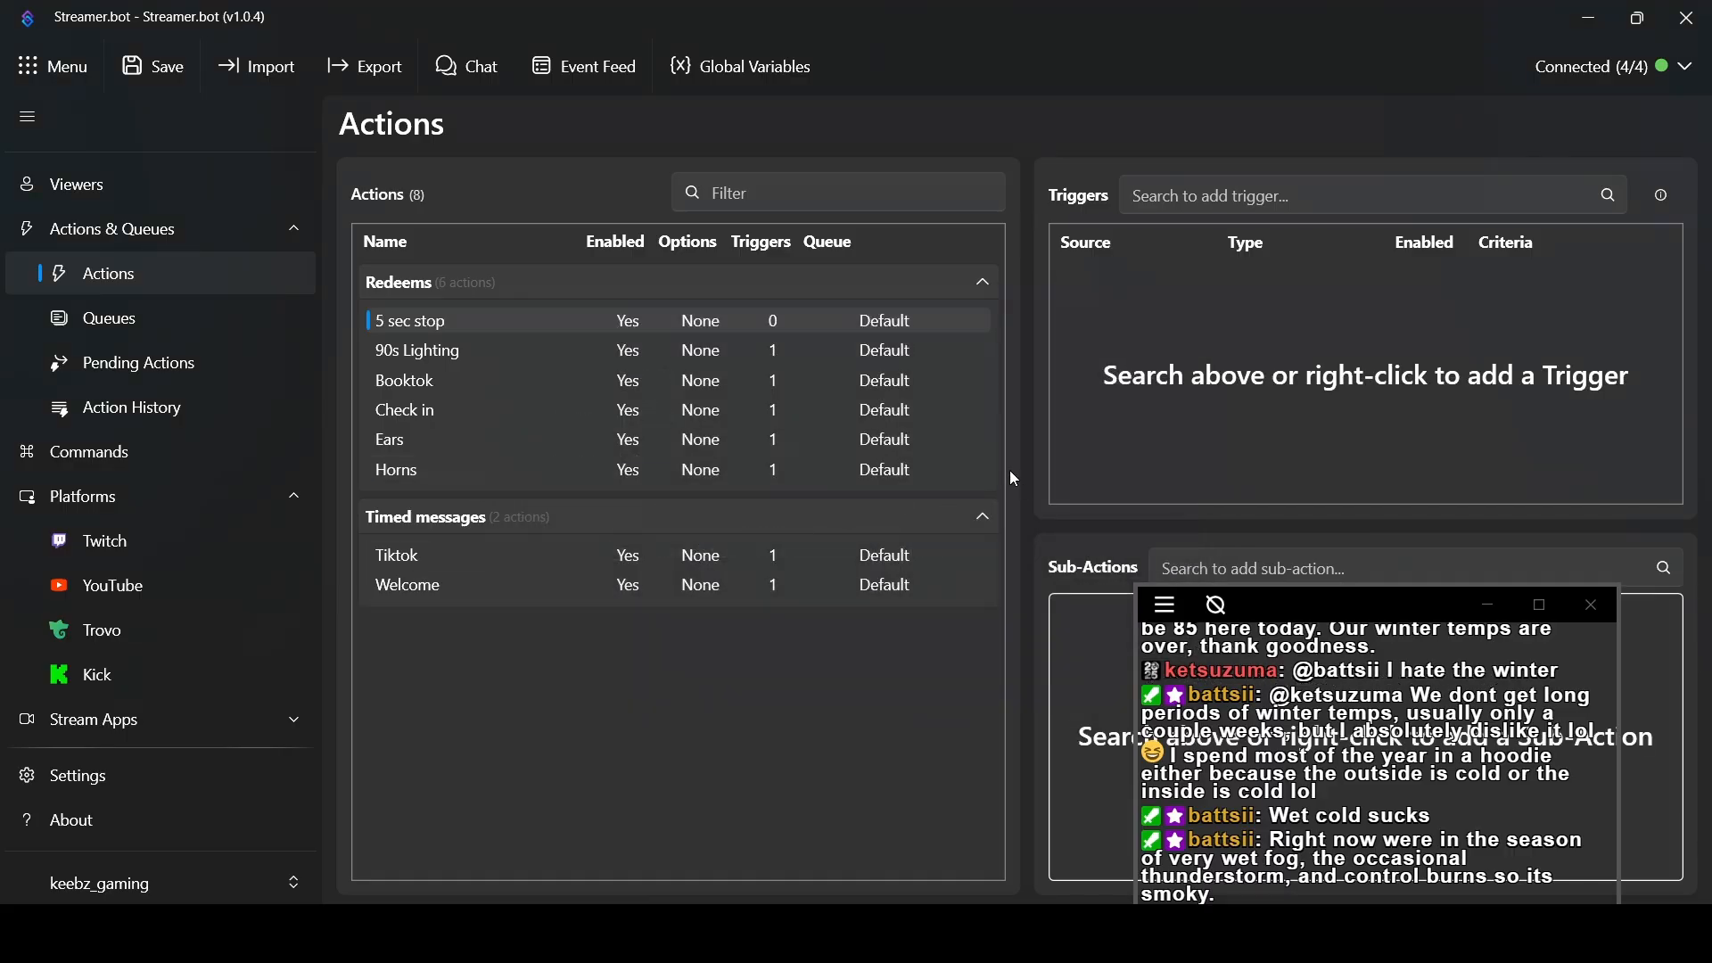
# Add a Twitch Reward Redemption trigger for the "Power off (5 sec)" reward to the 5 sec stop action
pyautogui.rightClick(1176, 329)
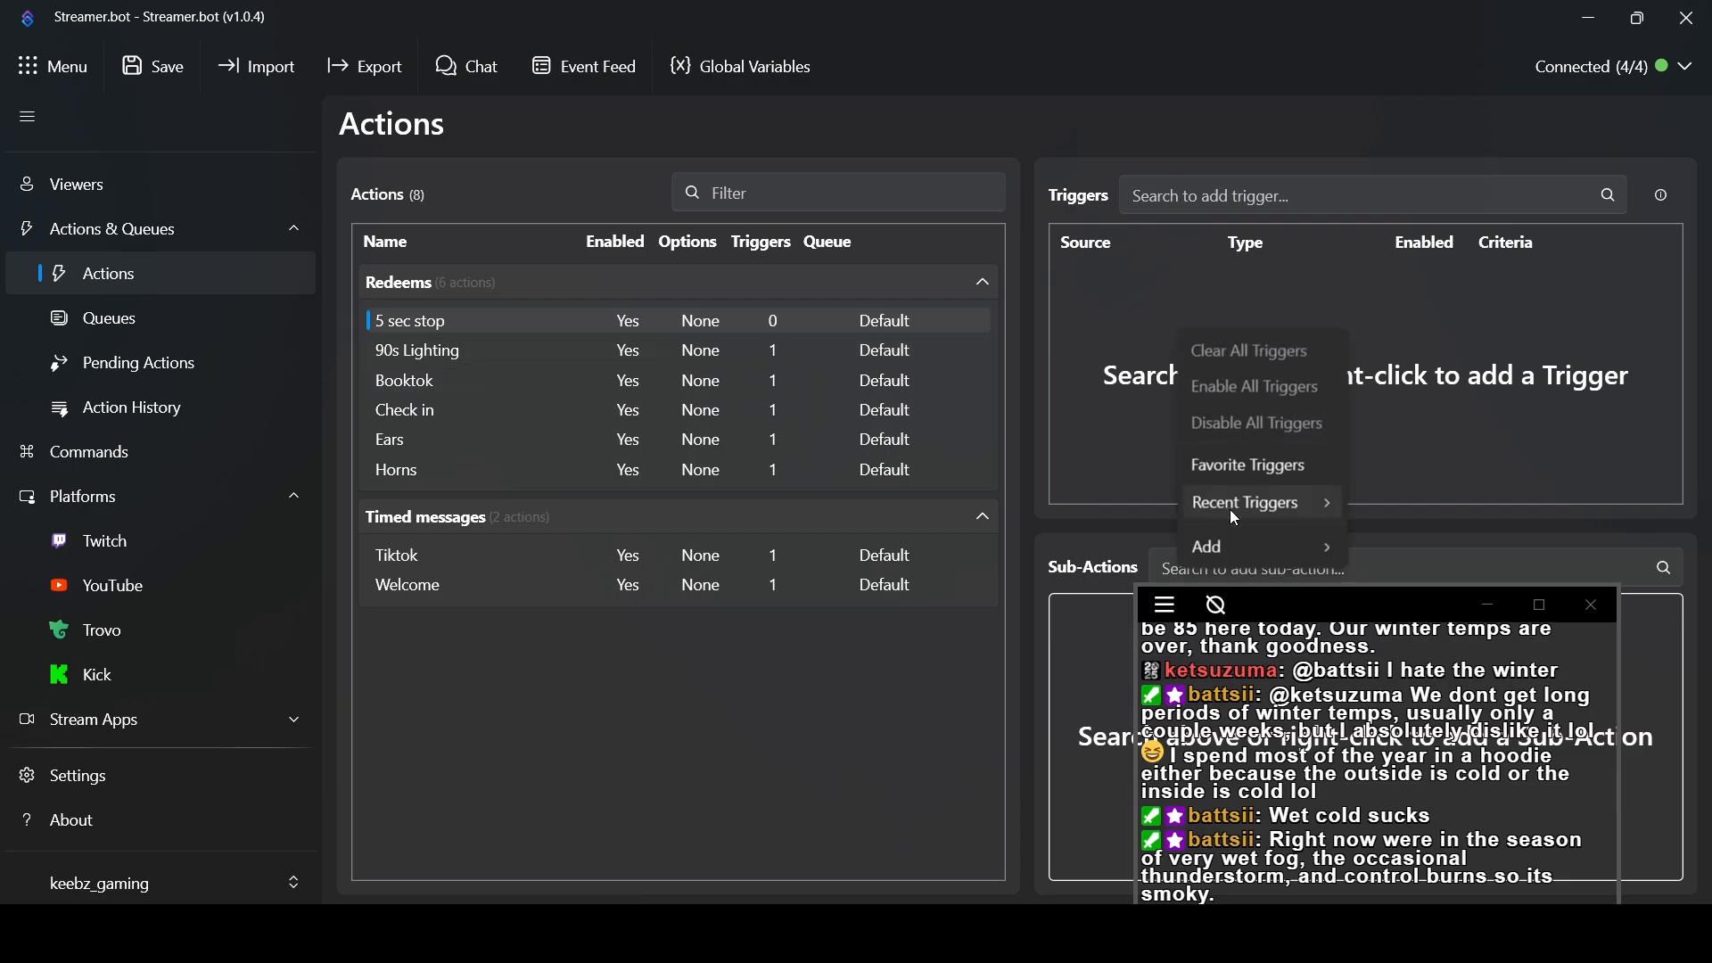
pyautogui.moveTo(1231, 549)
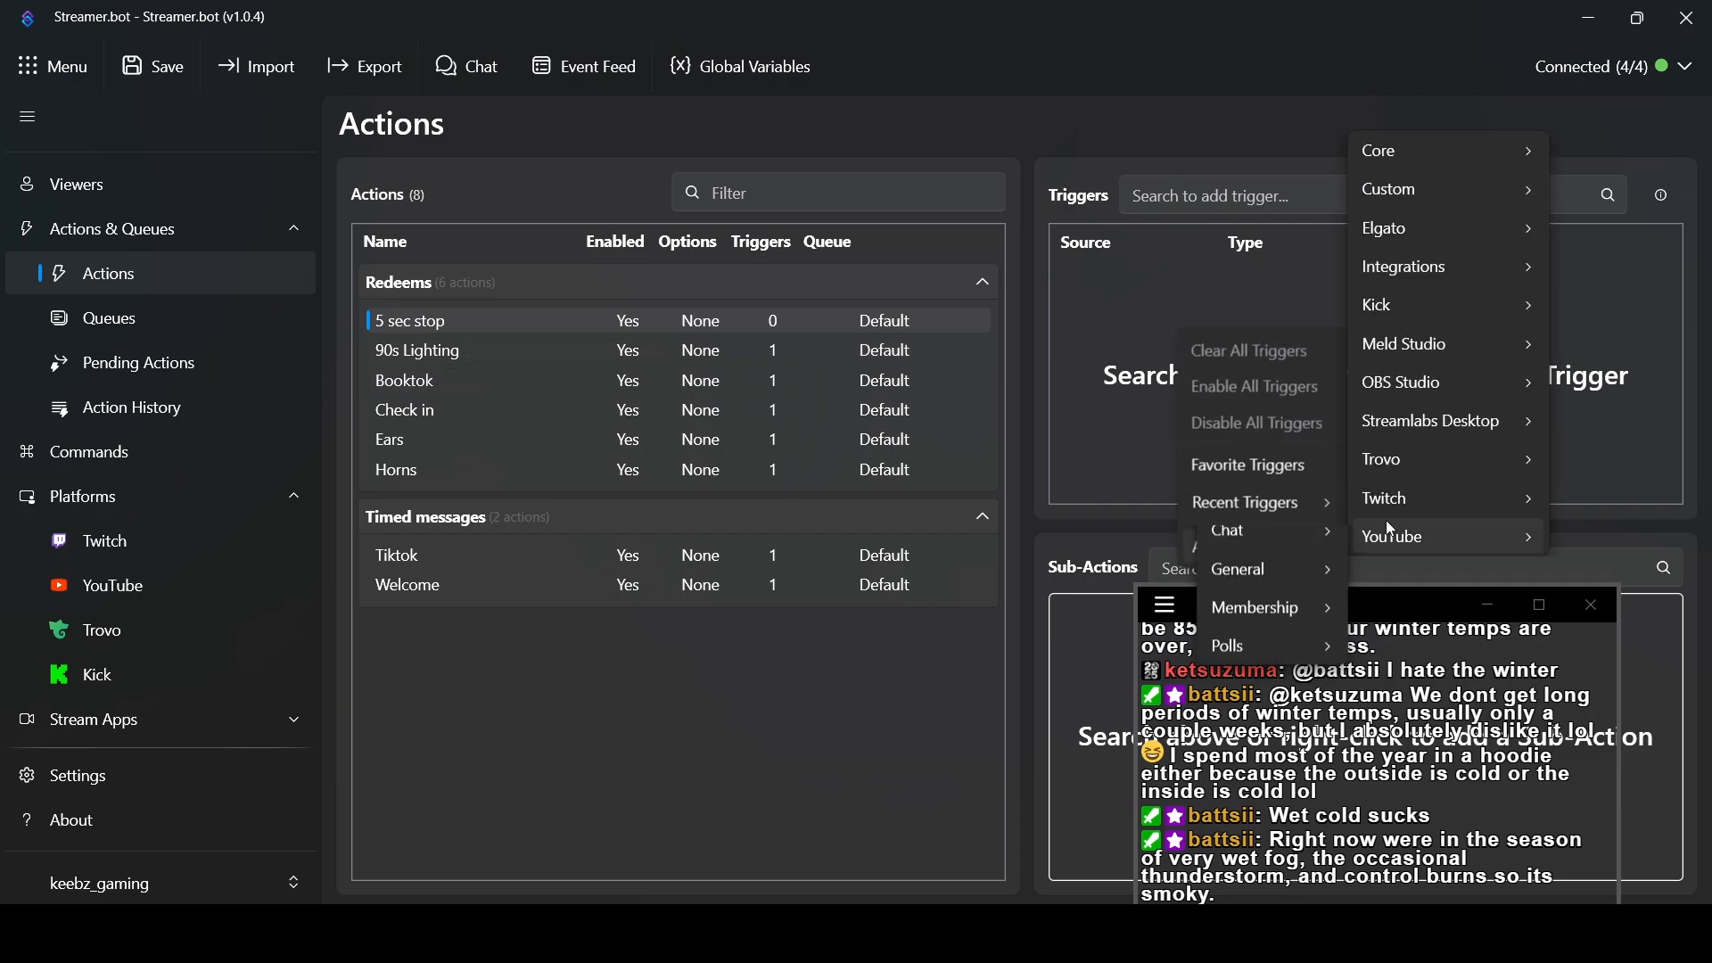
pyautogui.moveTo(1418, 502)
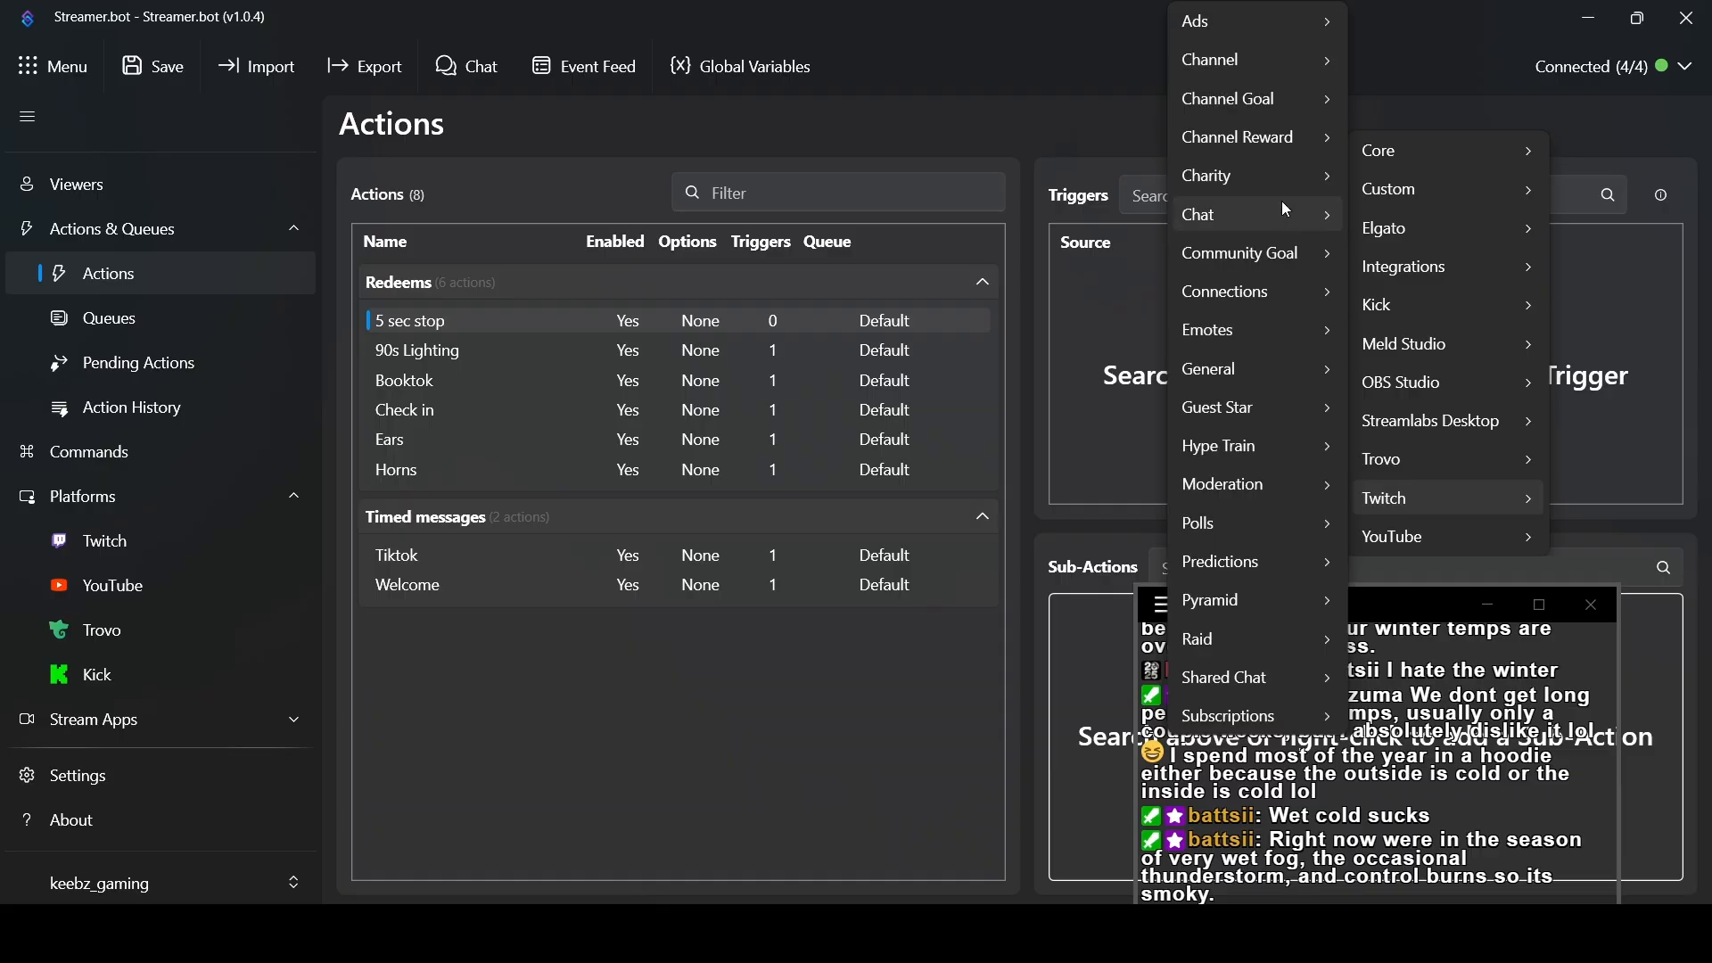
pyautogui.moveTo(1270, 144)
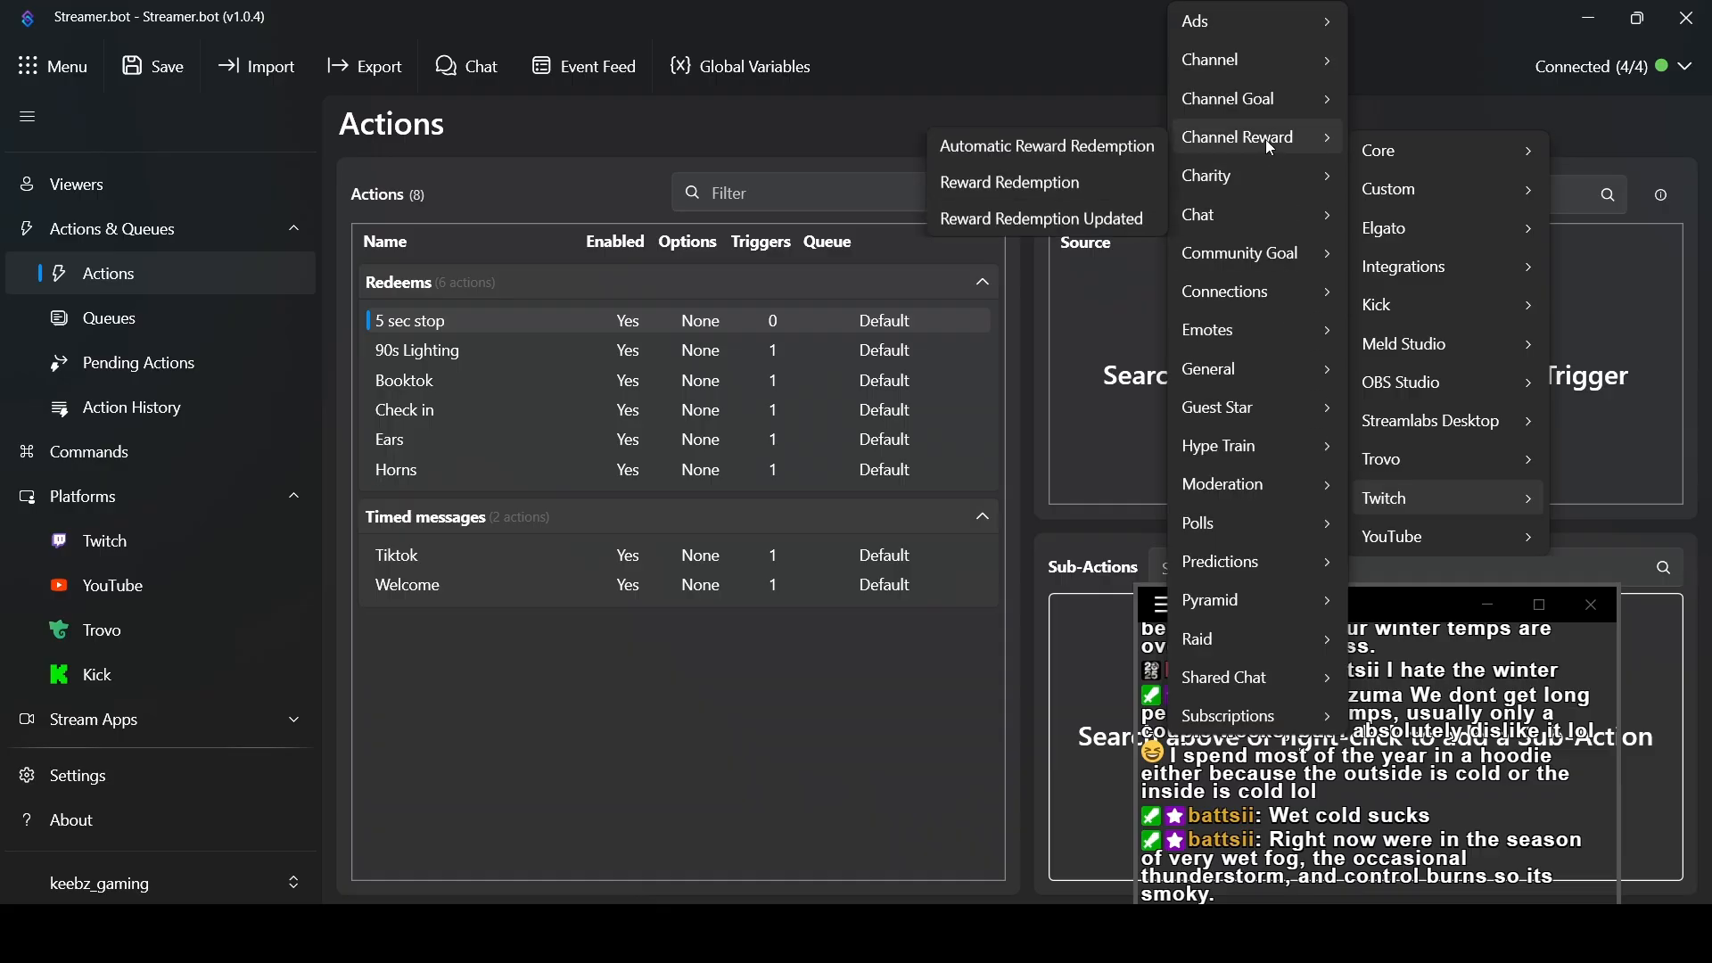
pyautogui.click(1044, 185)
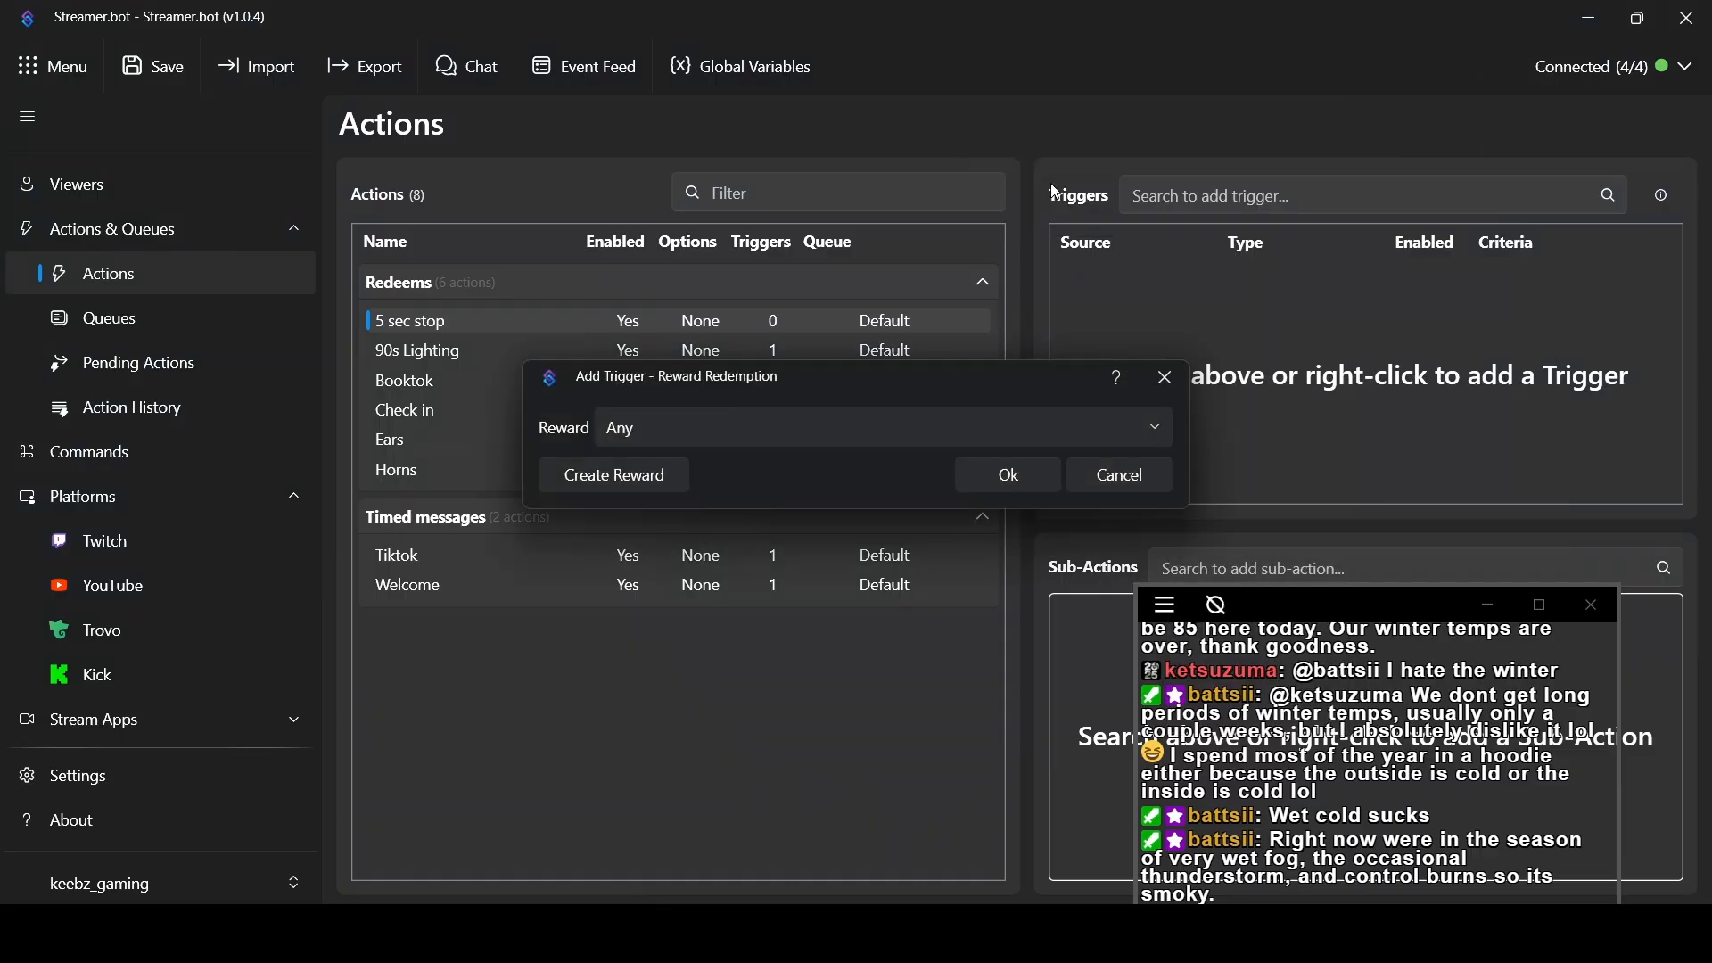
pyautogui.click(785, 441)
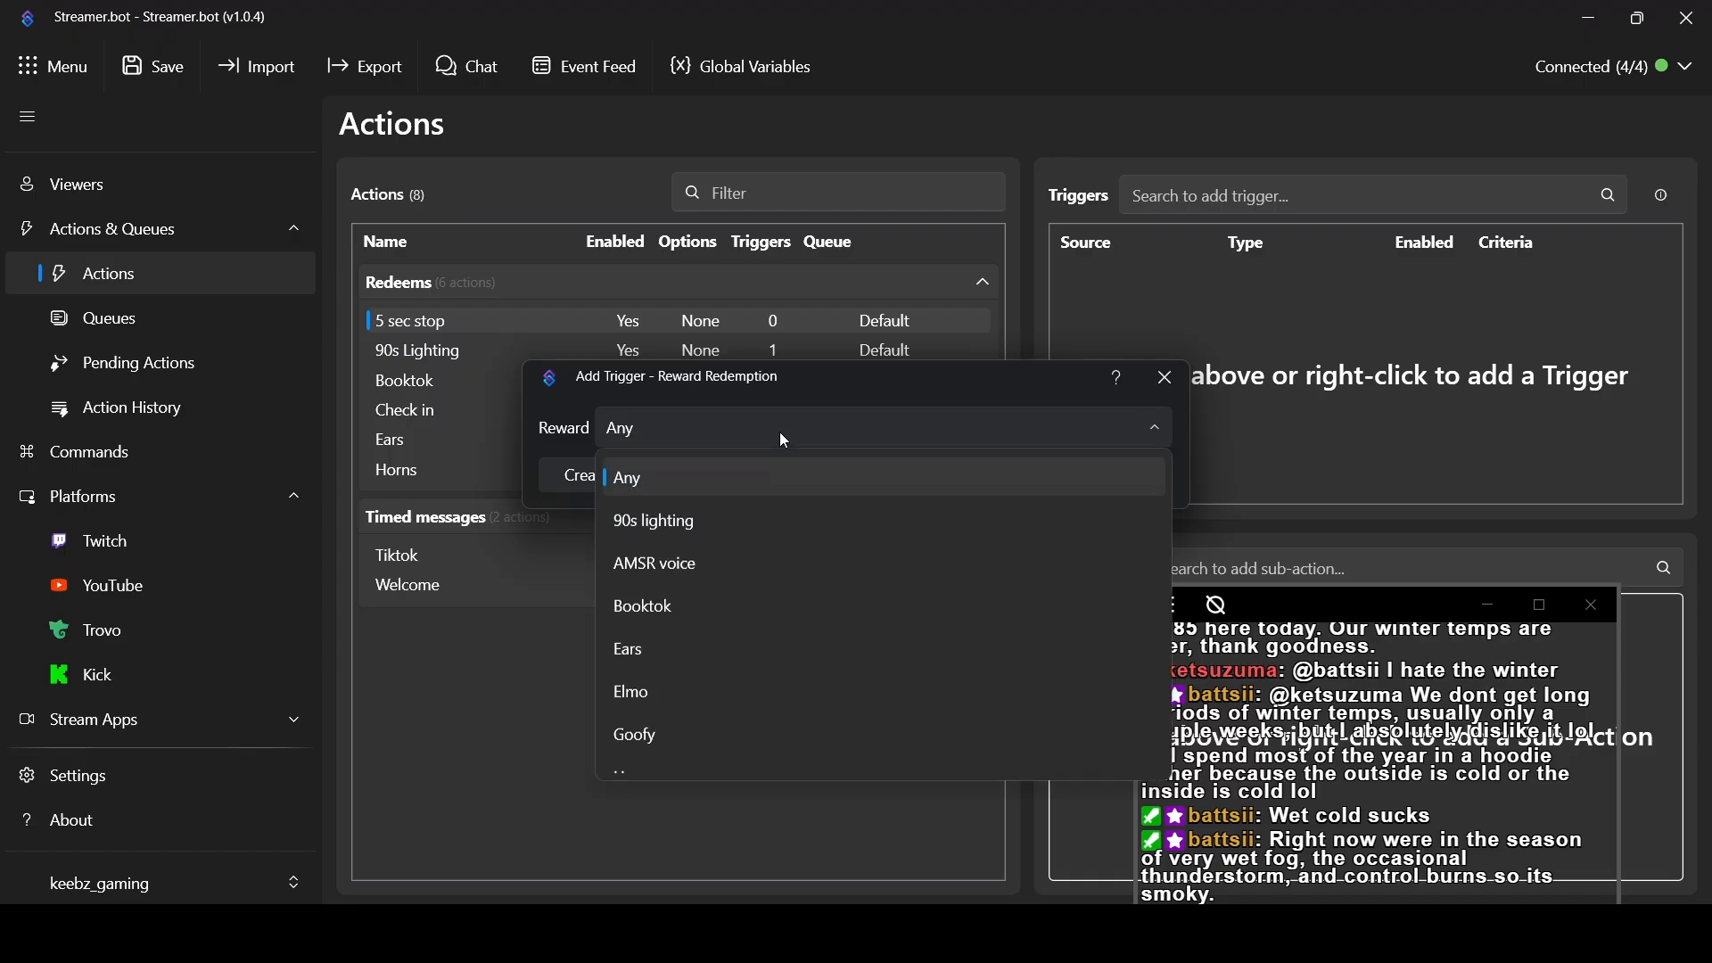
pyautogui.scroll(-3, 719, 650)
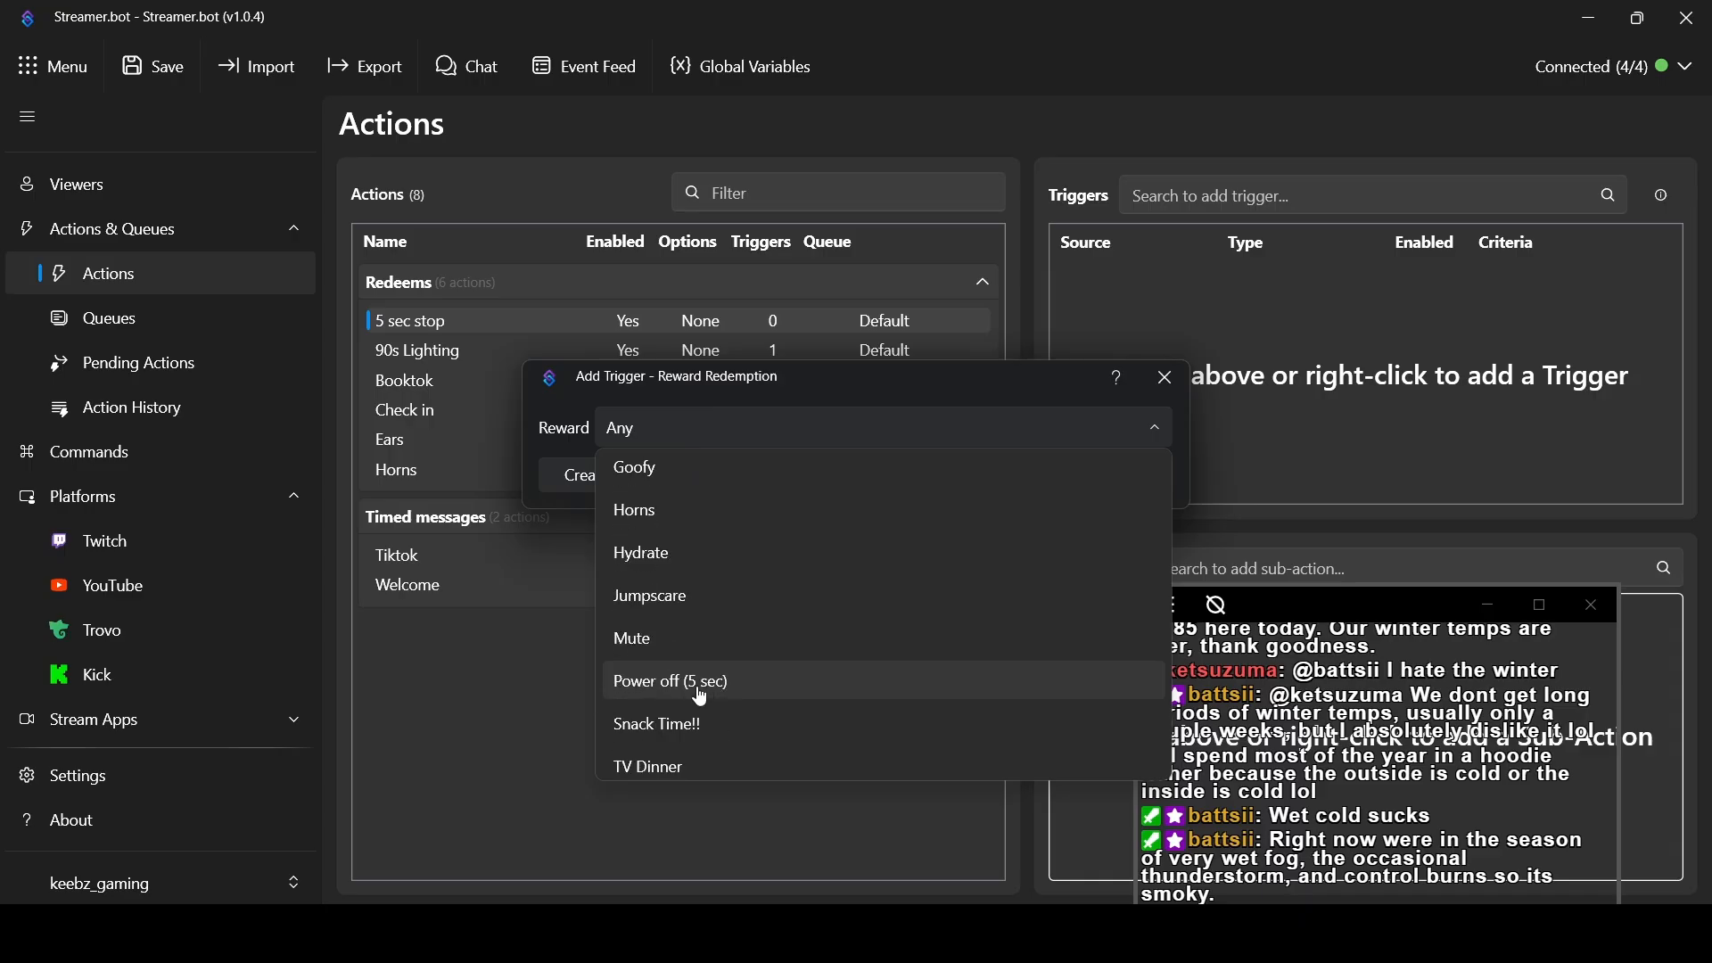
pyautogui.click(707, 694)
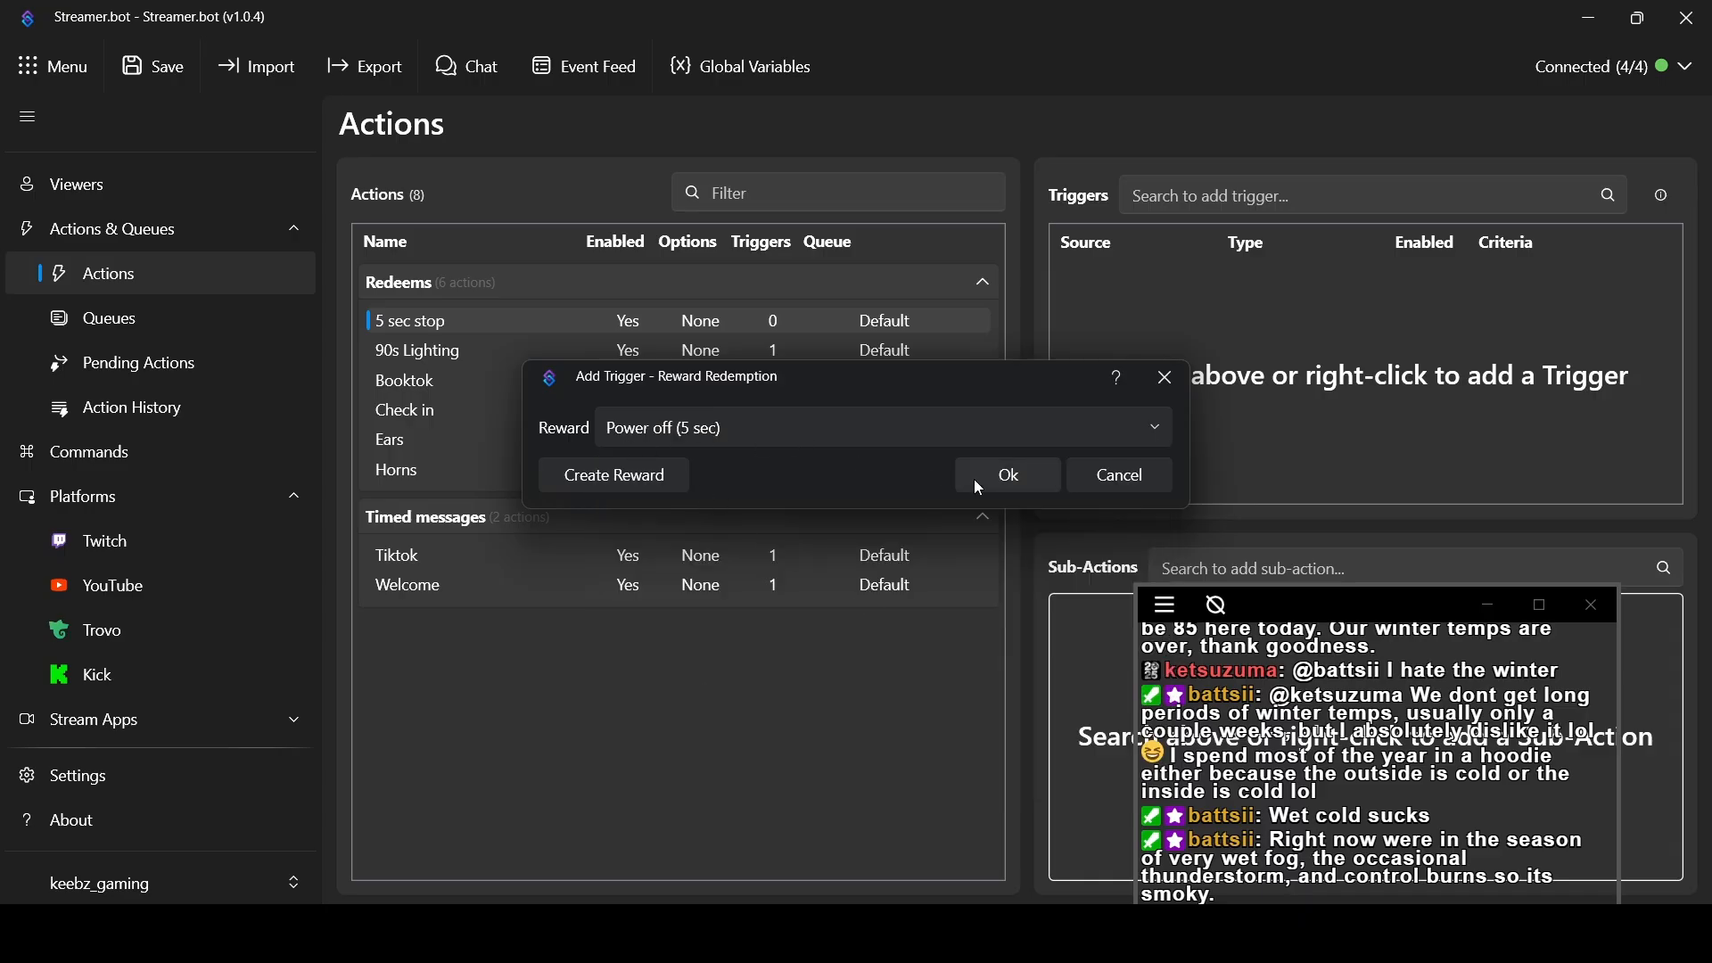
pyautogui.click(1010, 477)
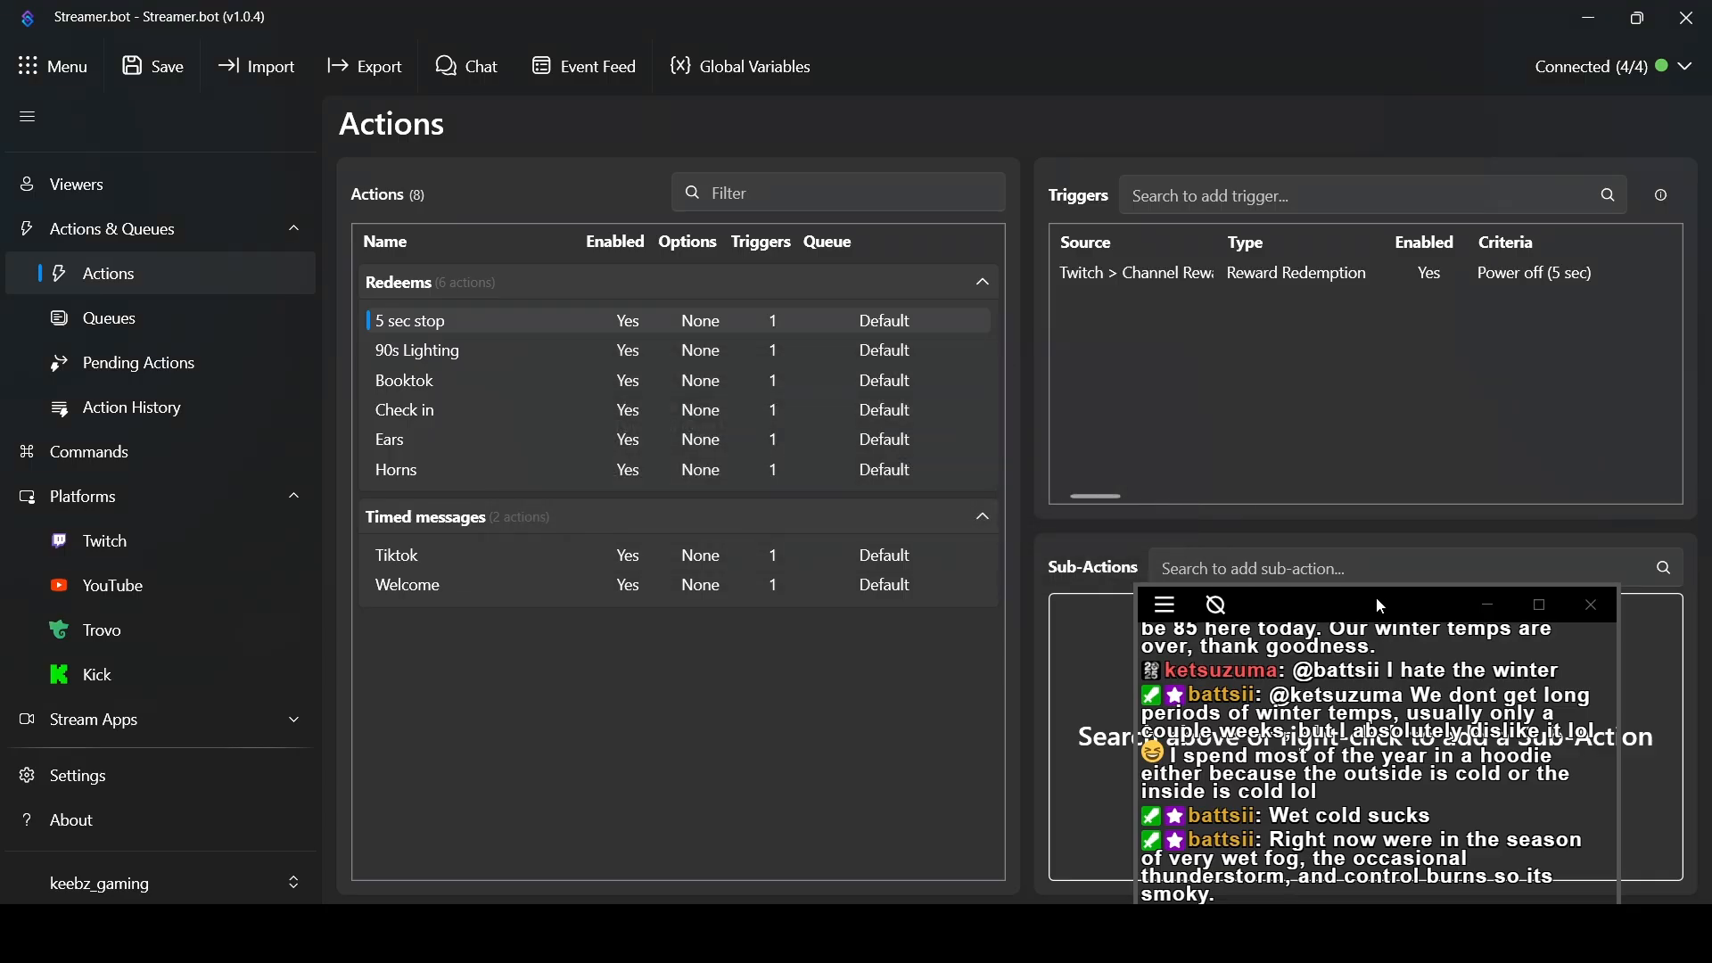
# Start a Play Sound sub-action for the 5 sec stop action and have it use the filename as its name
pyautogui.moveTo(1371, 597); pyautogui.dragTo(657, 650)
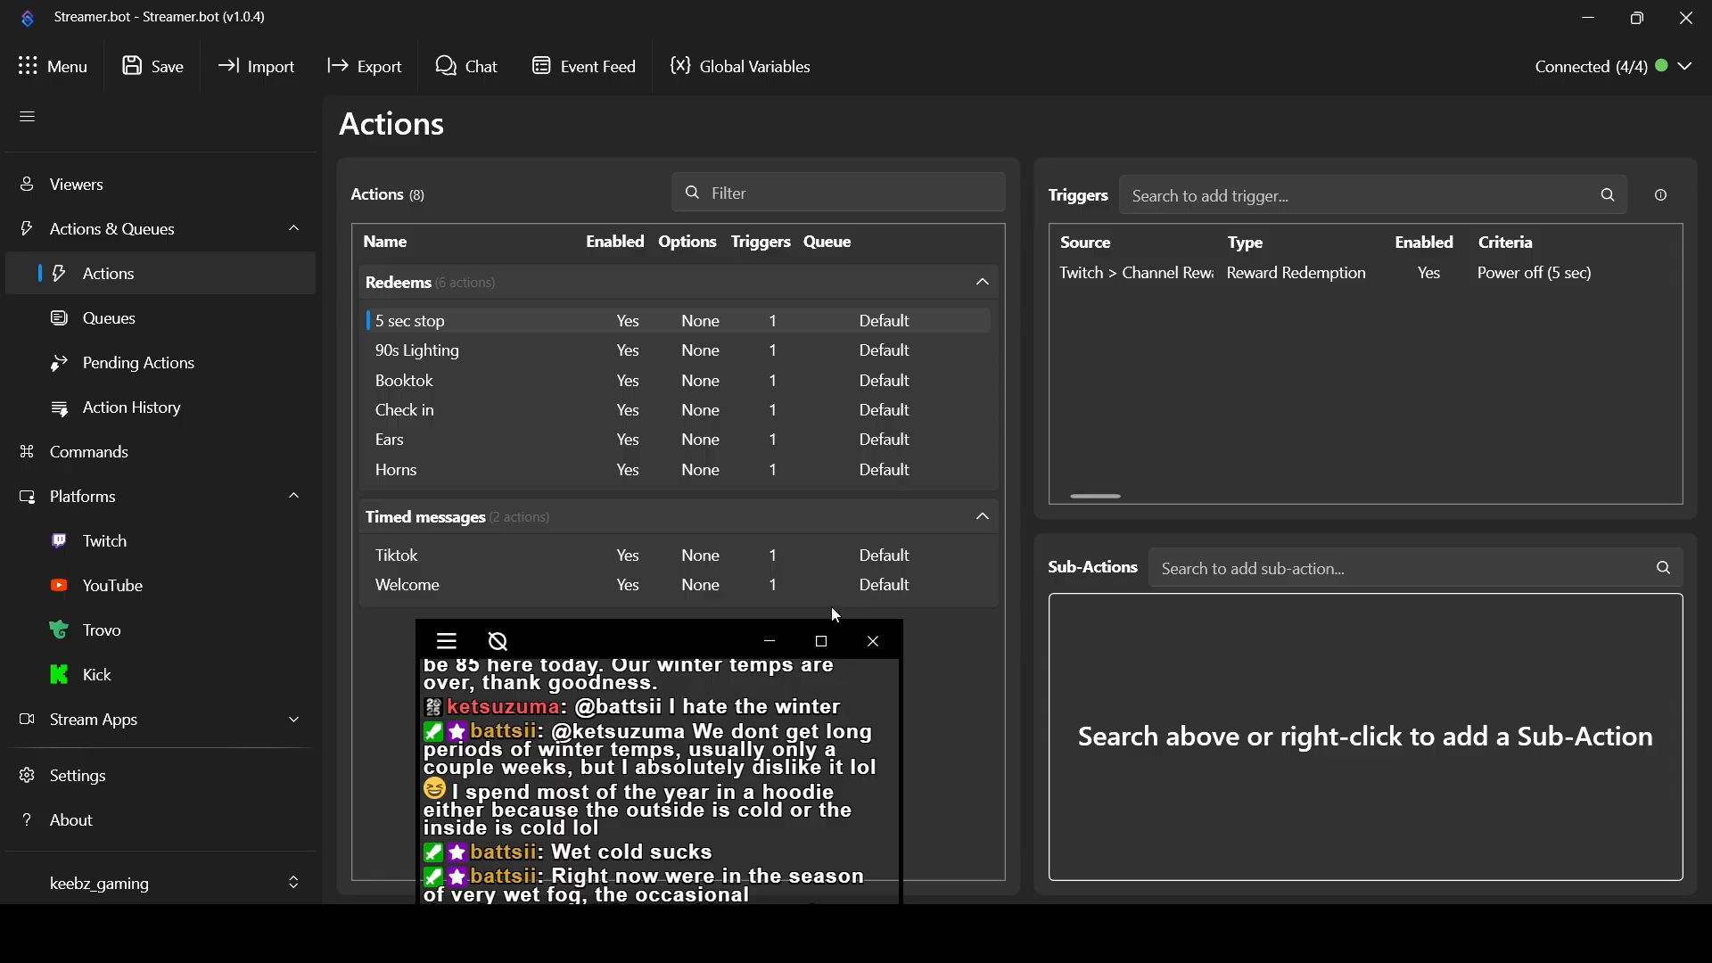
pyautogui.rightClick(1151, 624)
pyautogui.moveTo(1193, 819)
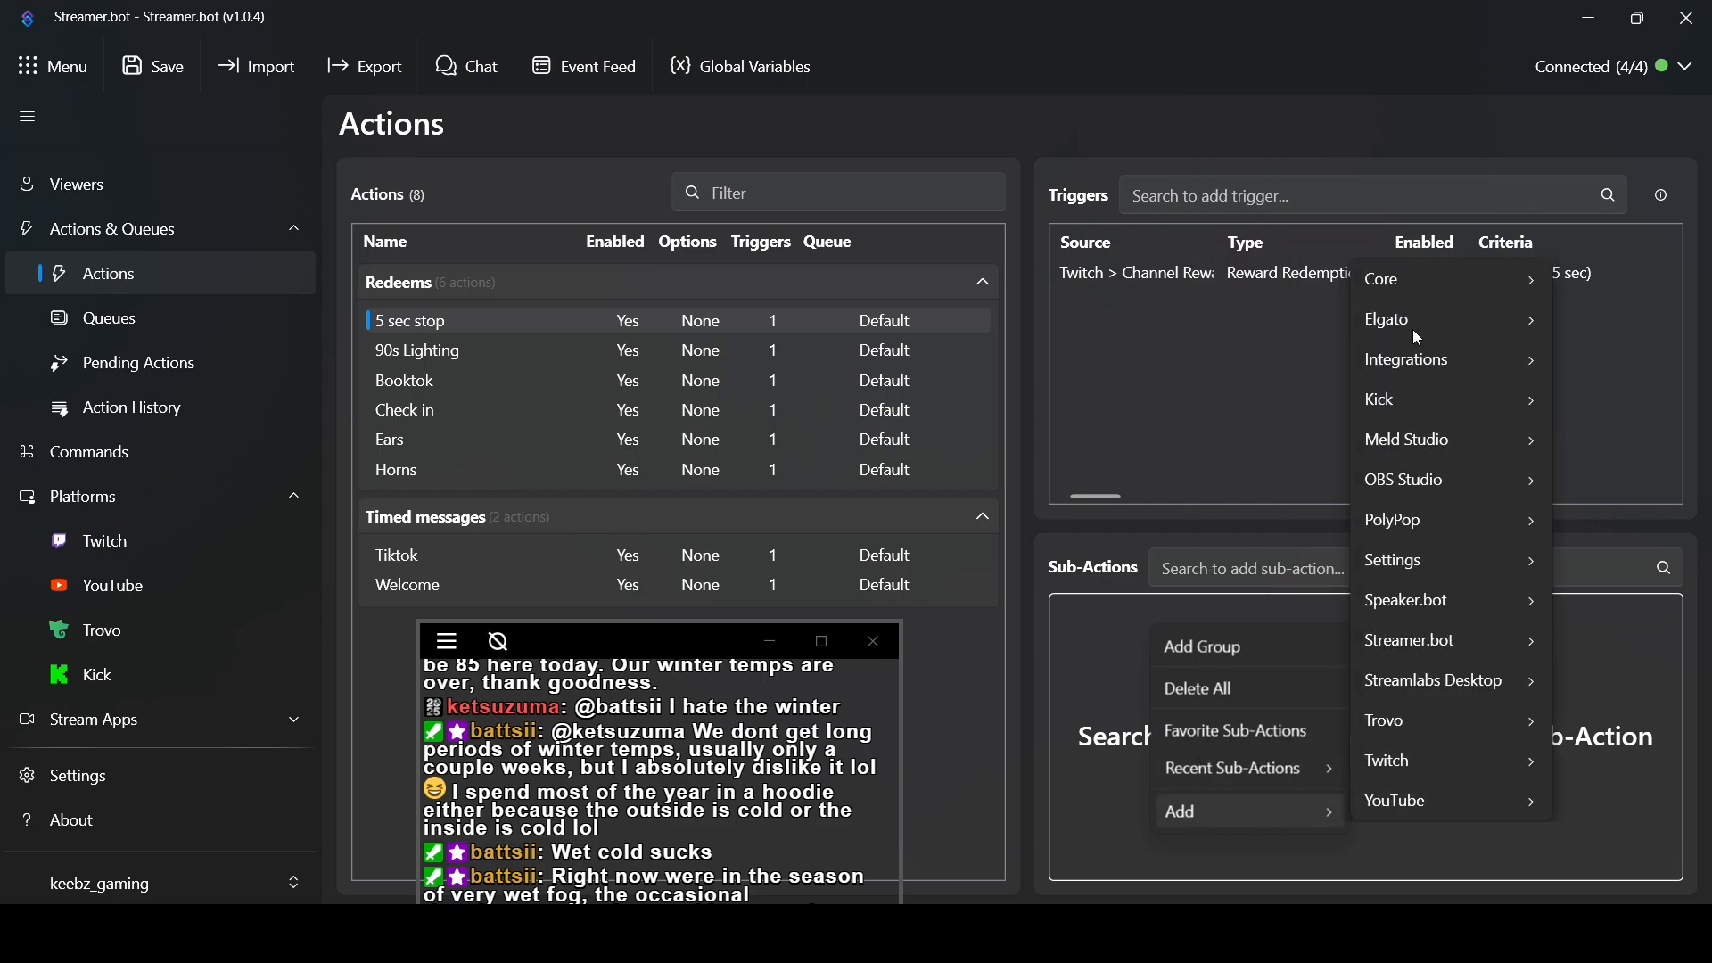
pyautogui.moveTo(1418, 286)
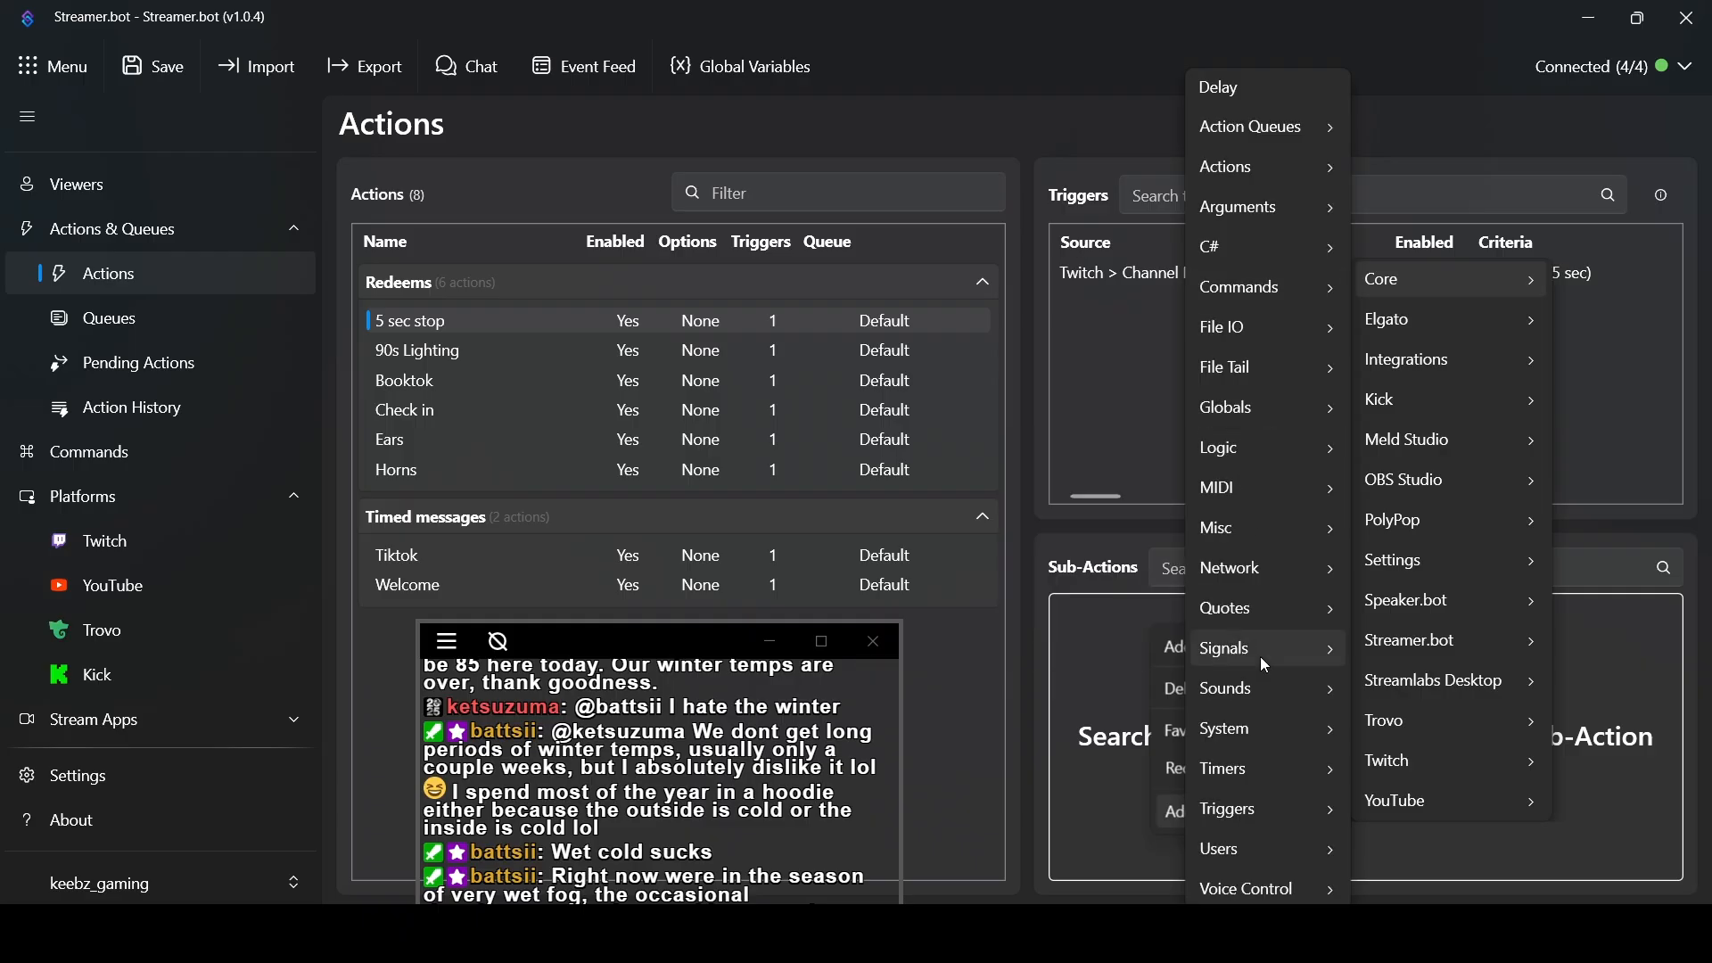
pyautogui.moveTo(1256, 694)
pyautogui.click(1044, 701)
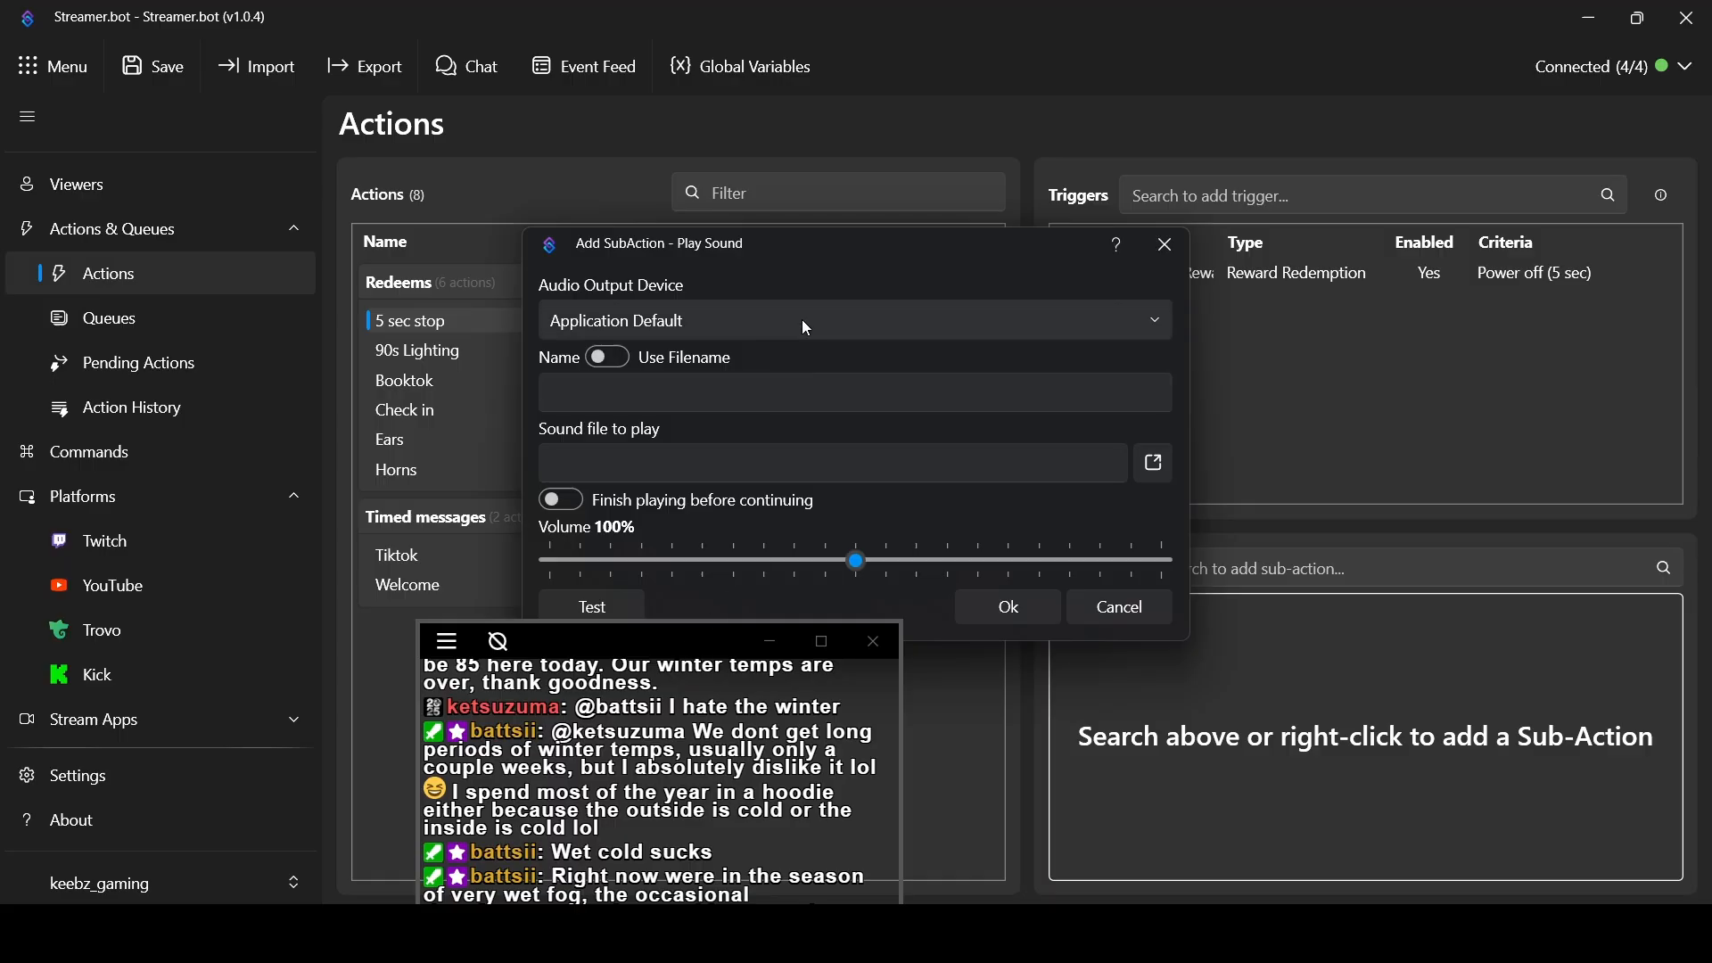
pyautogui.click(608, 357)
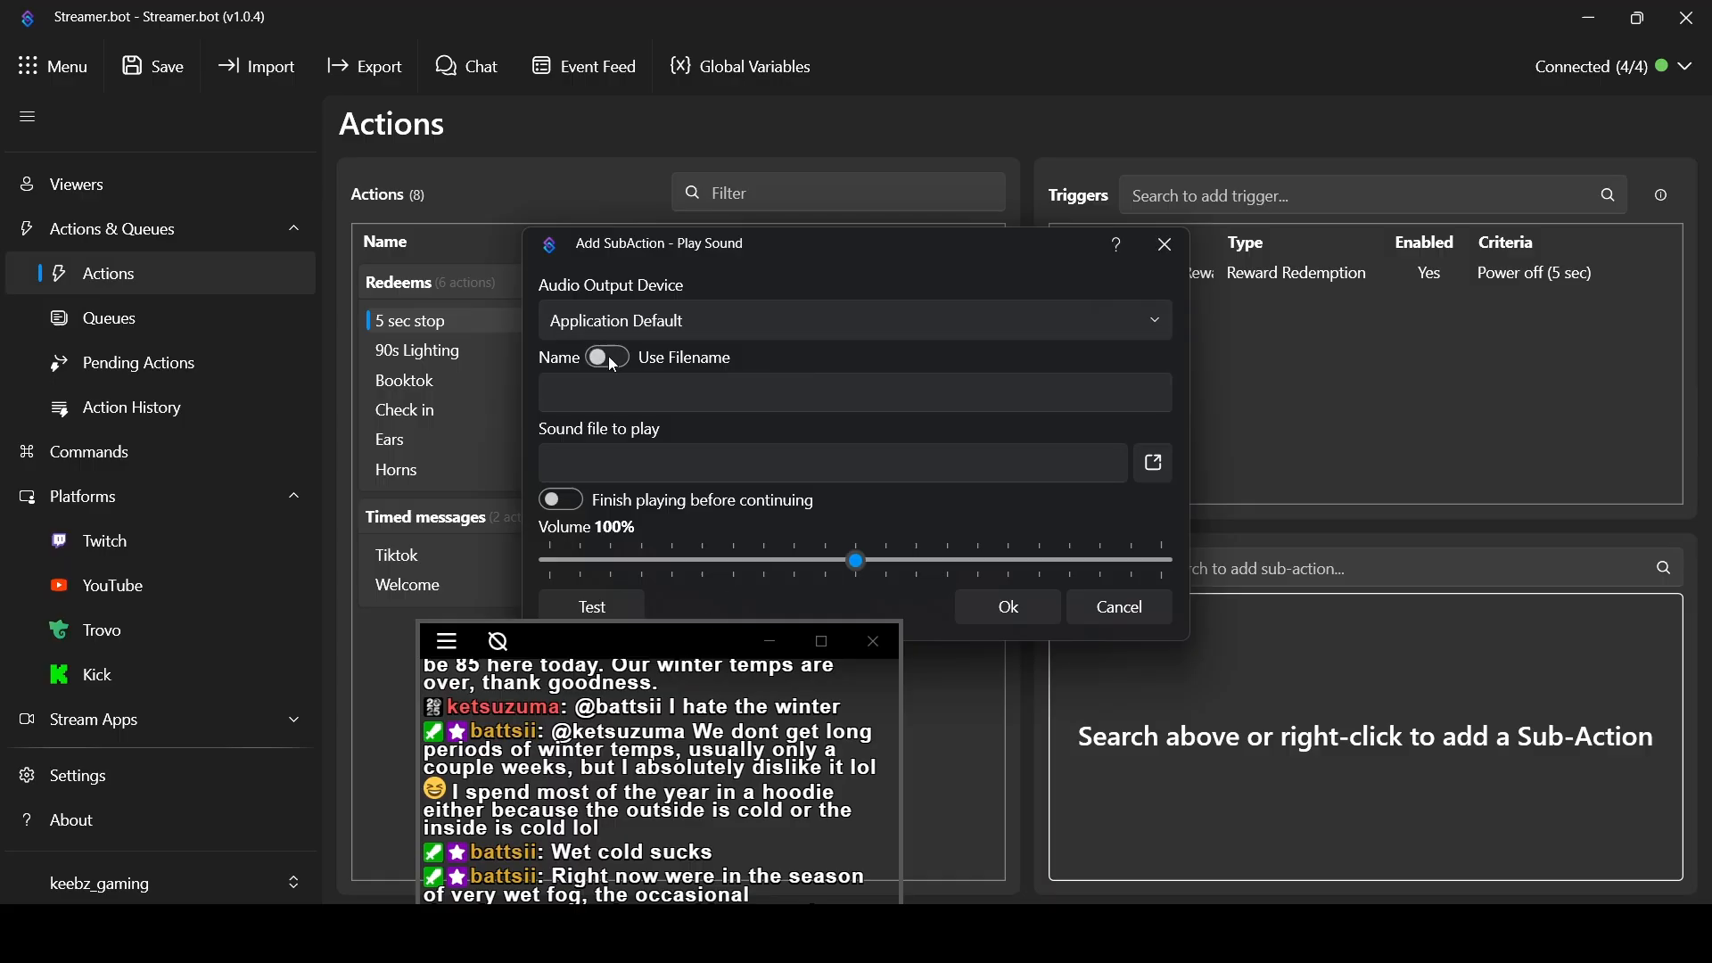
# Choose aye-stop-the-violence from the Sound effects folder as the sound file to play
pyautogui.click(1158, 466)
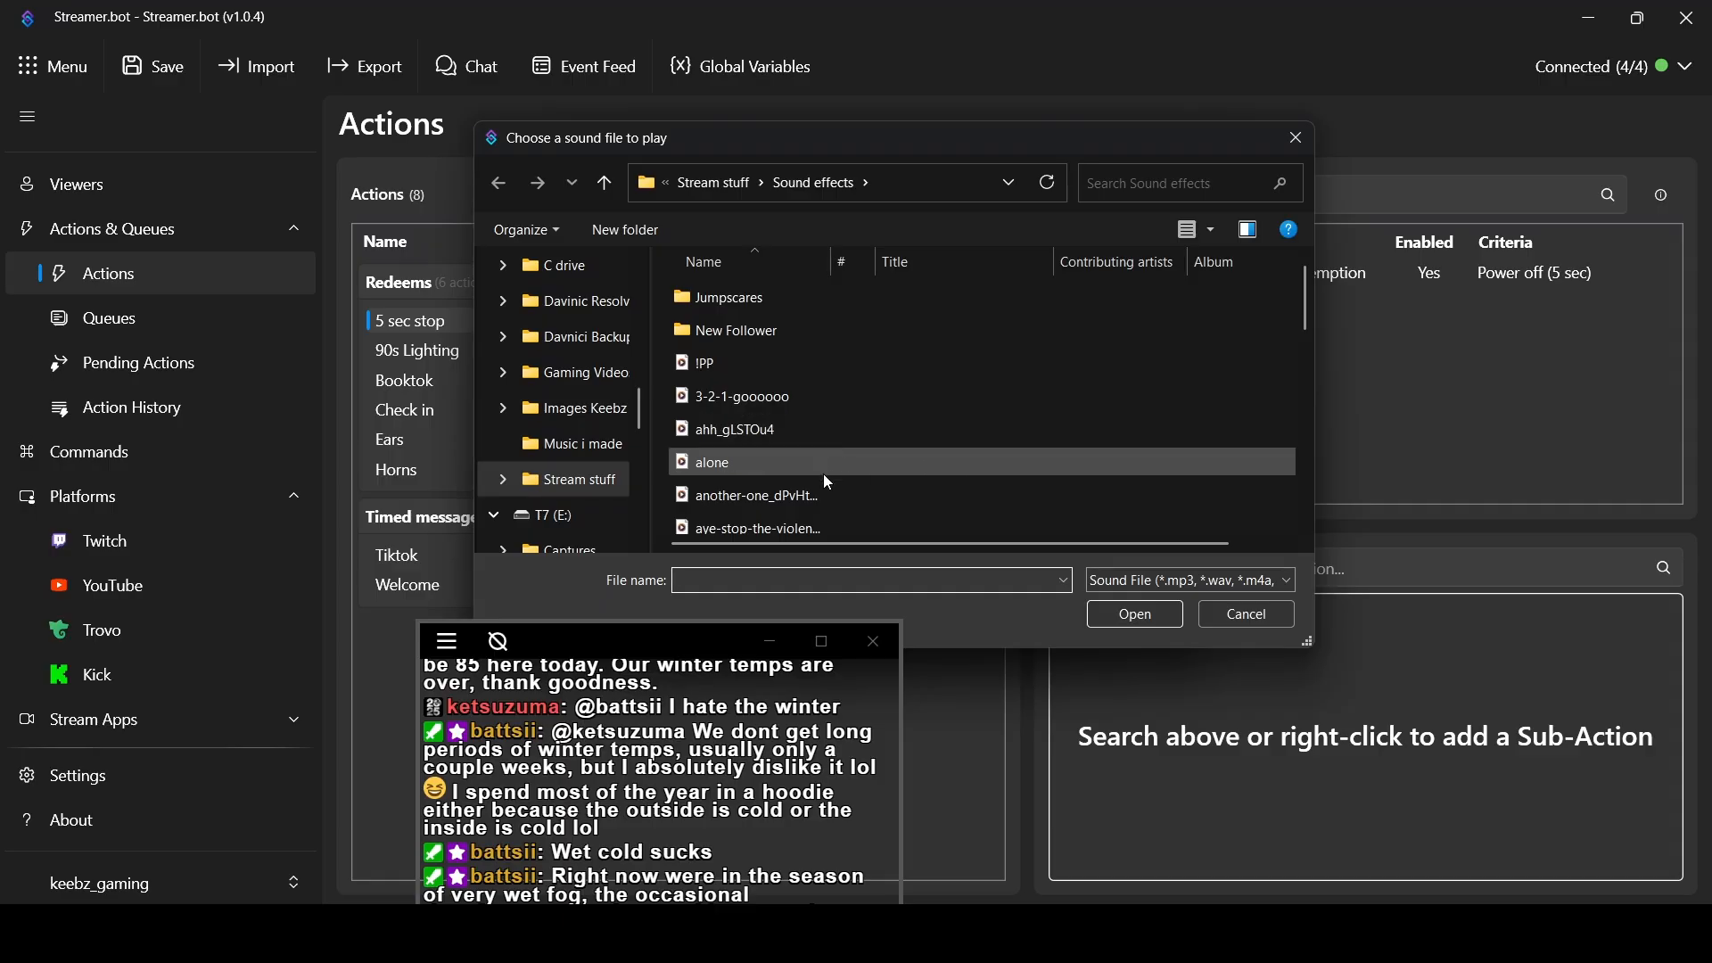
pyautogui.scroll(-1, 826, 487)
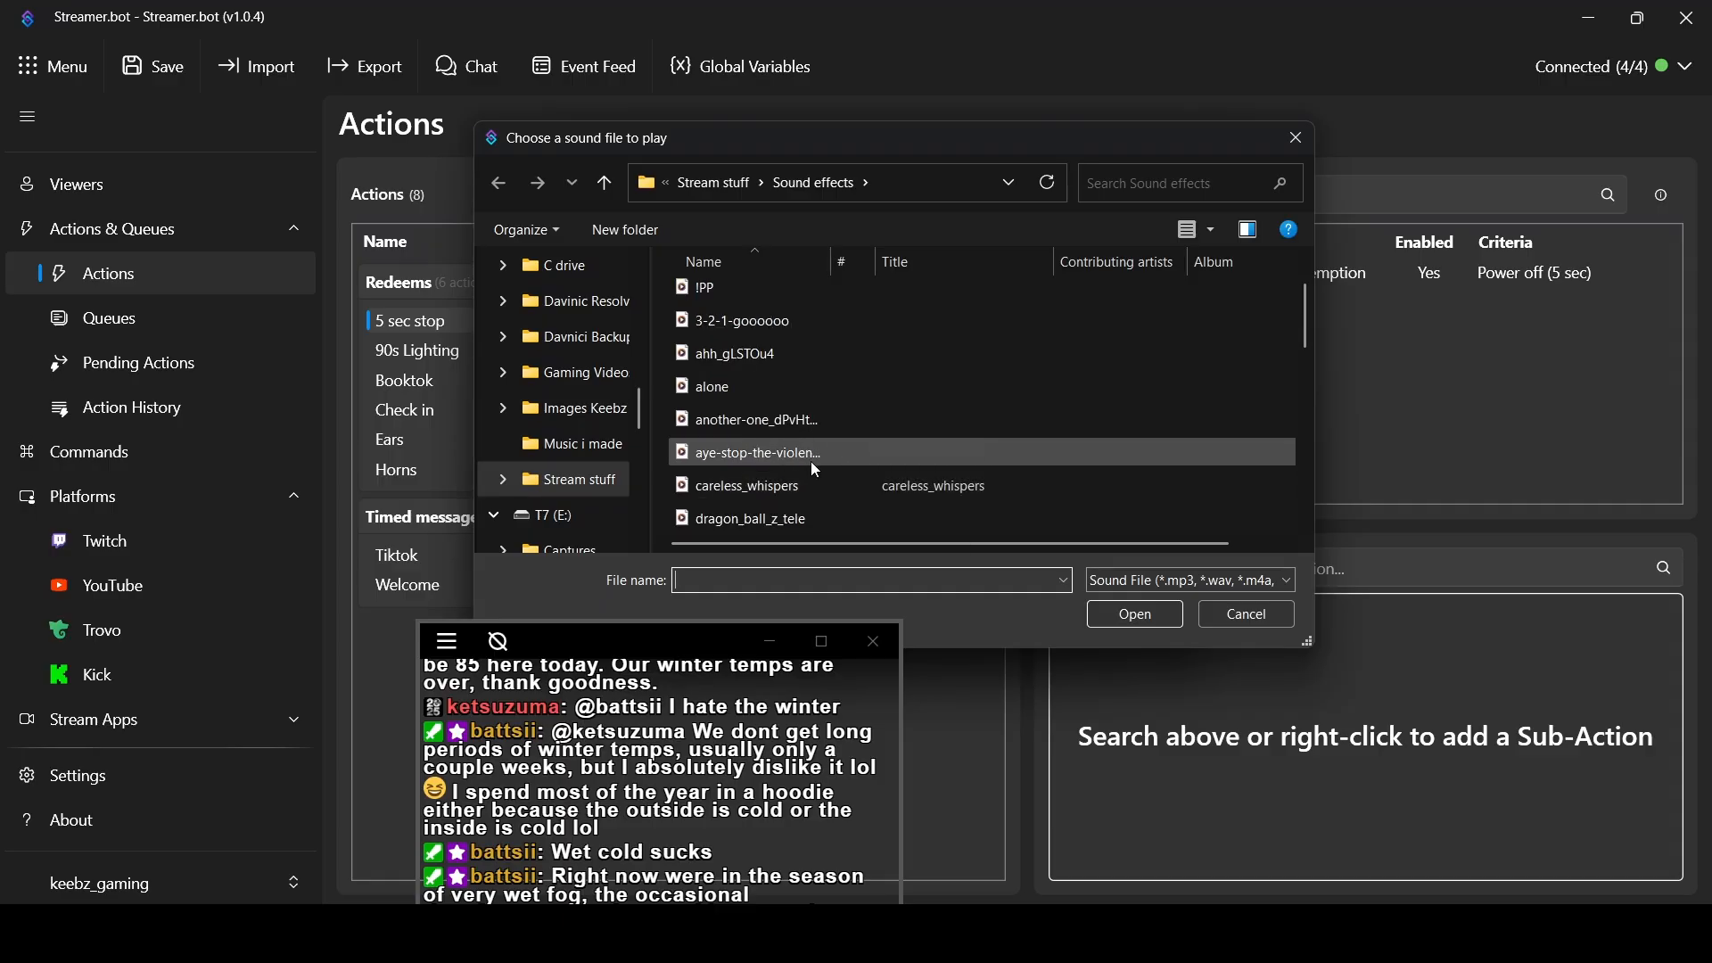
pyautogui.click(804, 453)
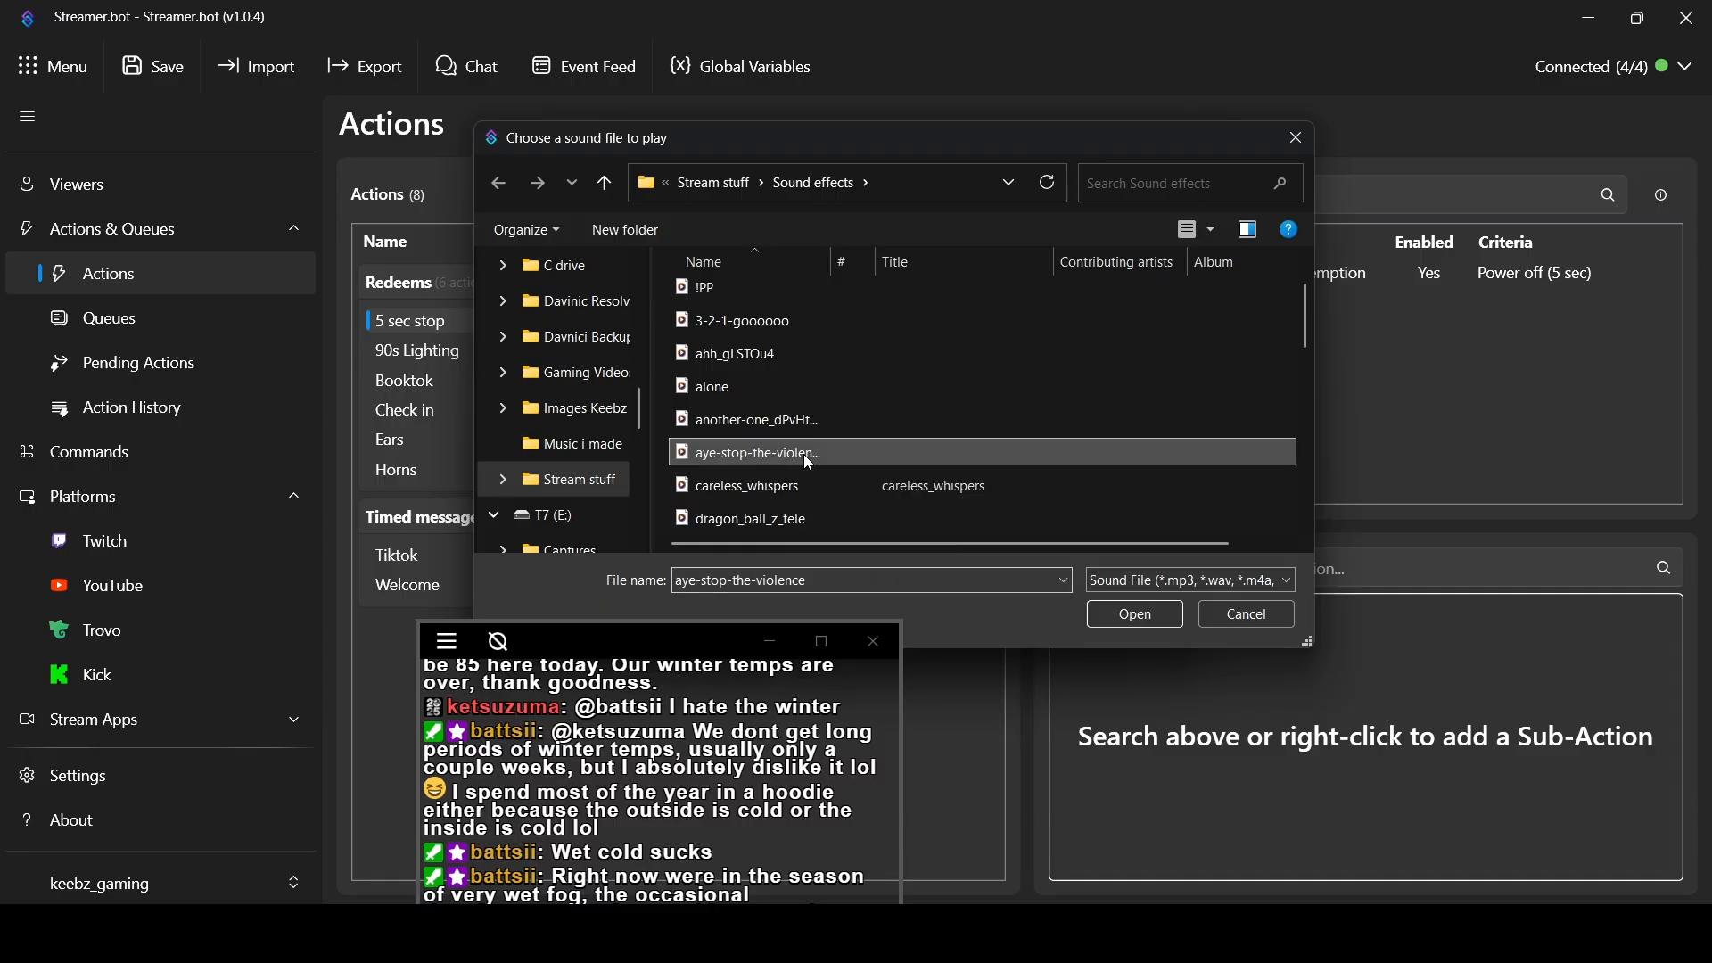
pyautogui.click(1121, 622)
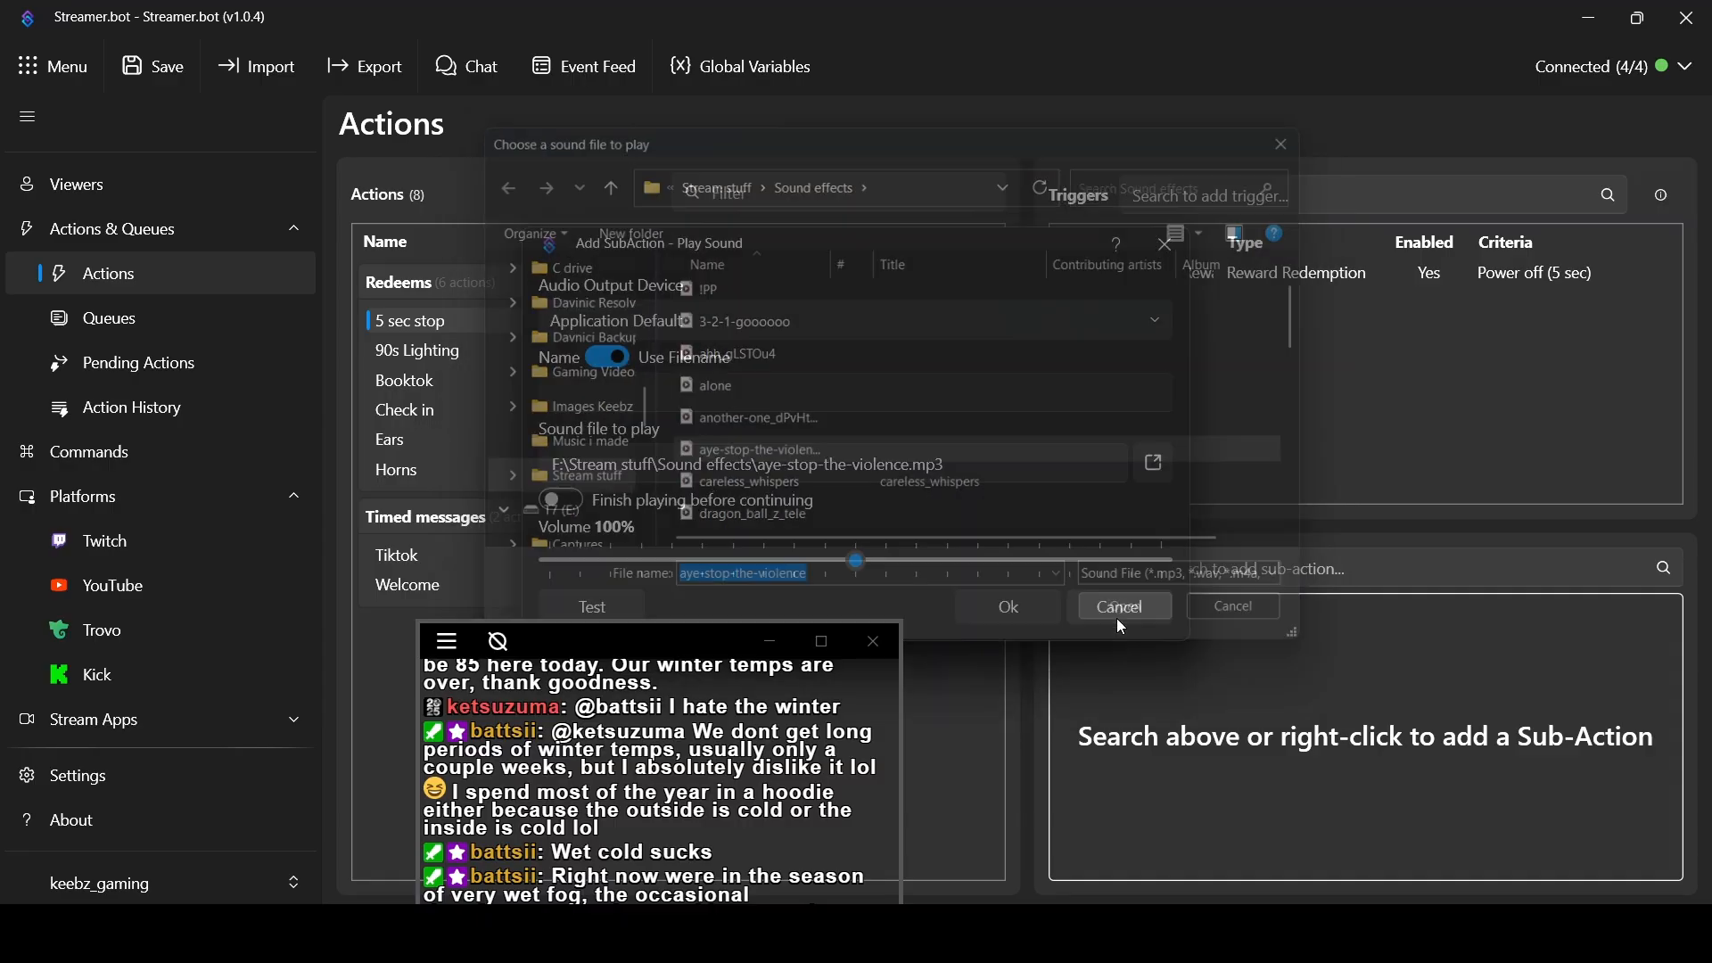
# Test the aye-stop-the-violence sound at 50% and 57% volume
pyautogui.moveTo(857, 249); pyautogui.dragTo(972, 178)
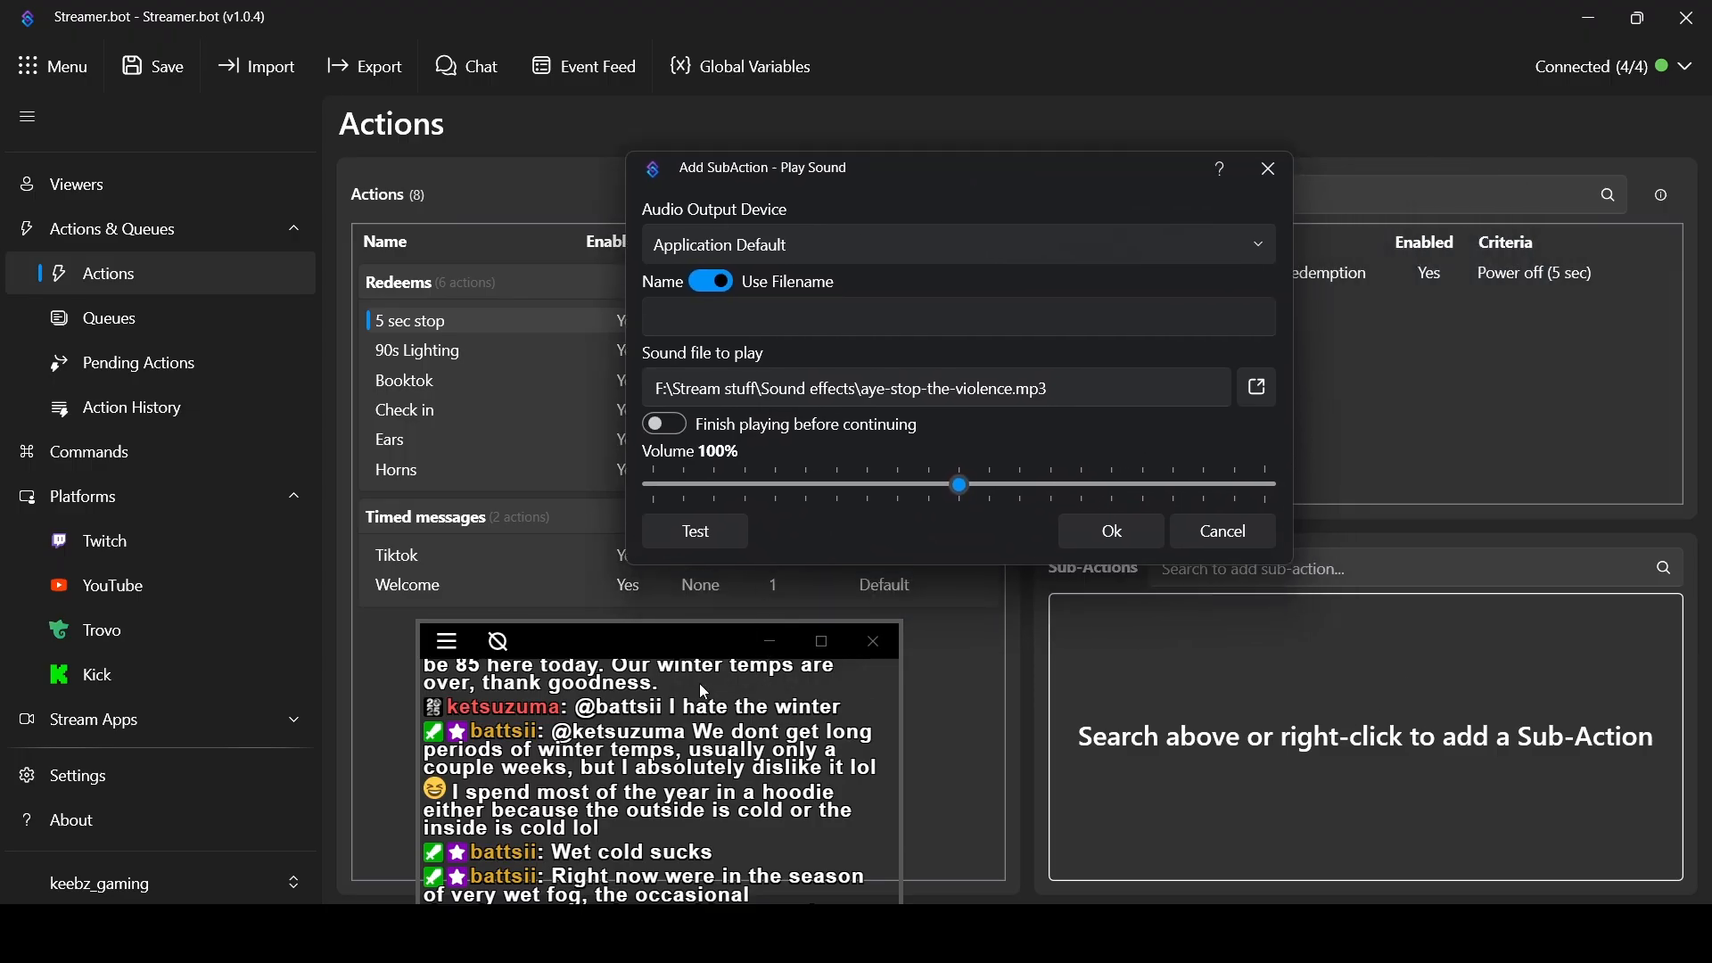
pyautogui.moveTo(667, 652); pyautogui.dragTo(665, 612)
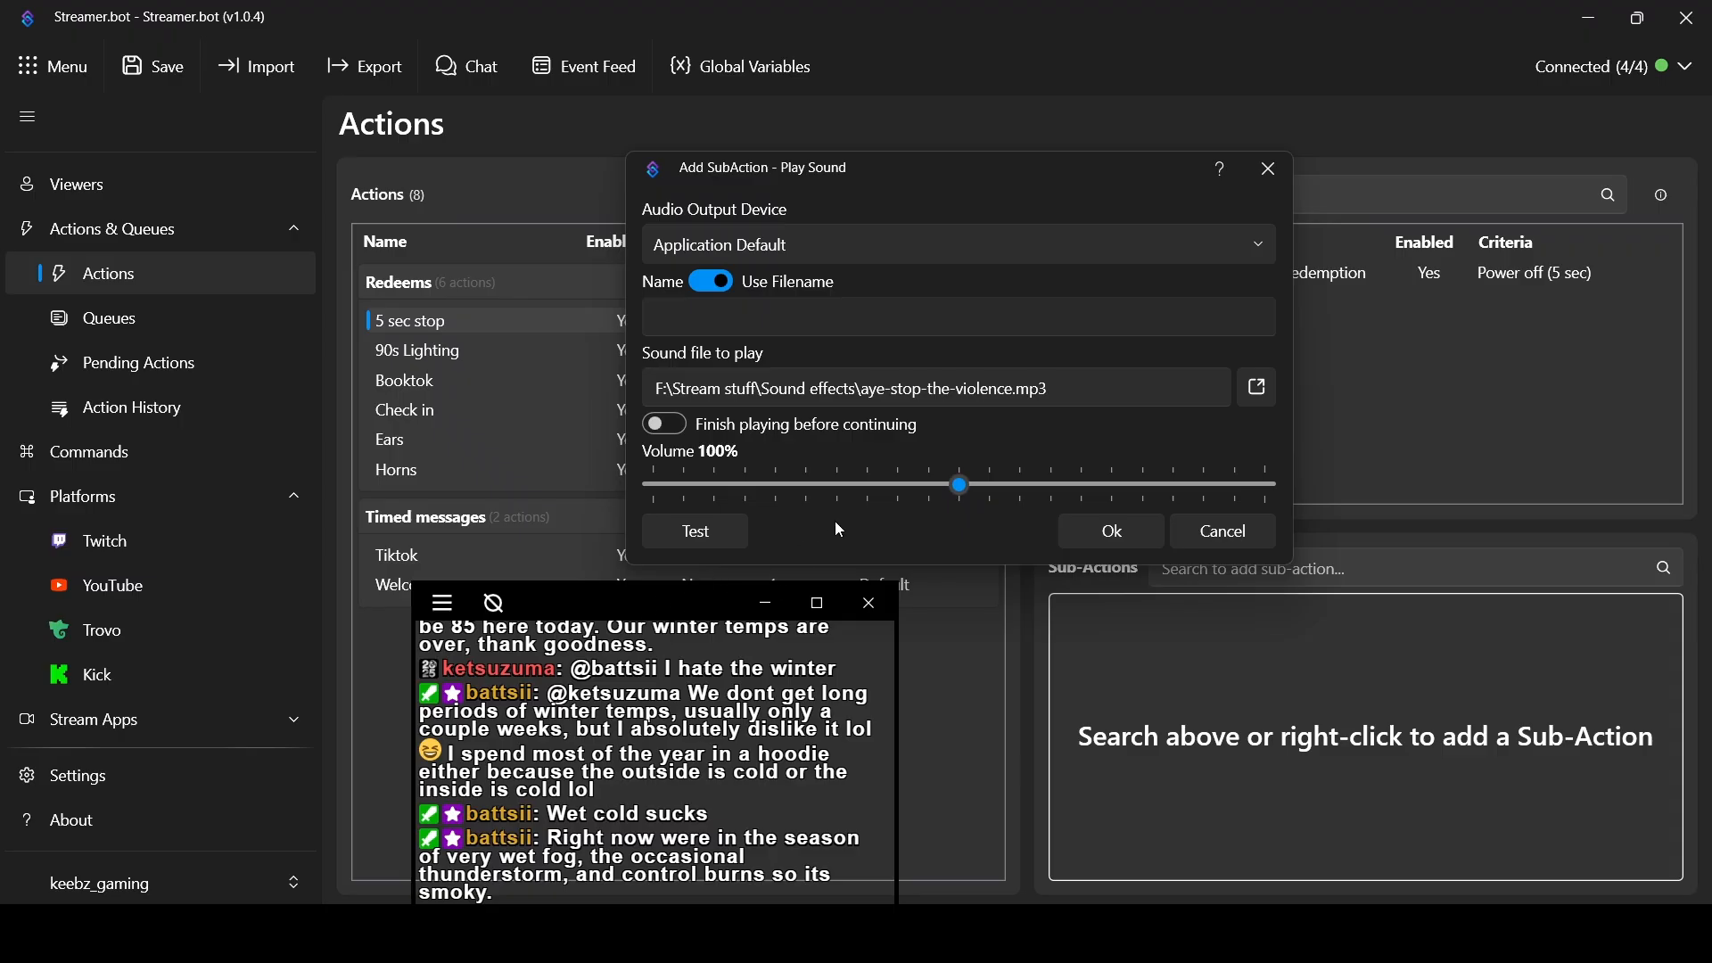
pyautogui.moveTo(965, 497); pyautogui.dragTo(810, 488)
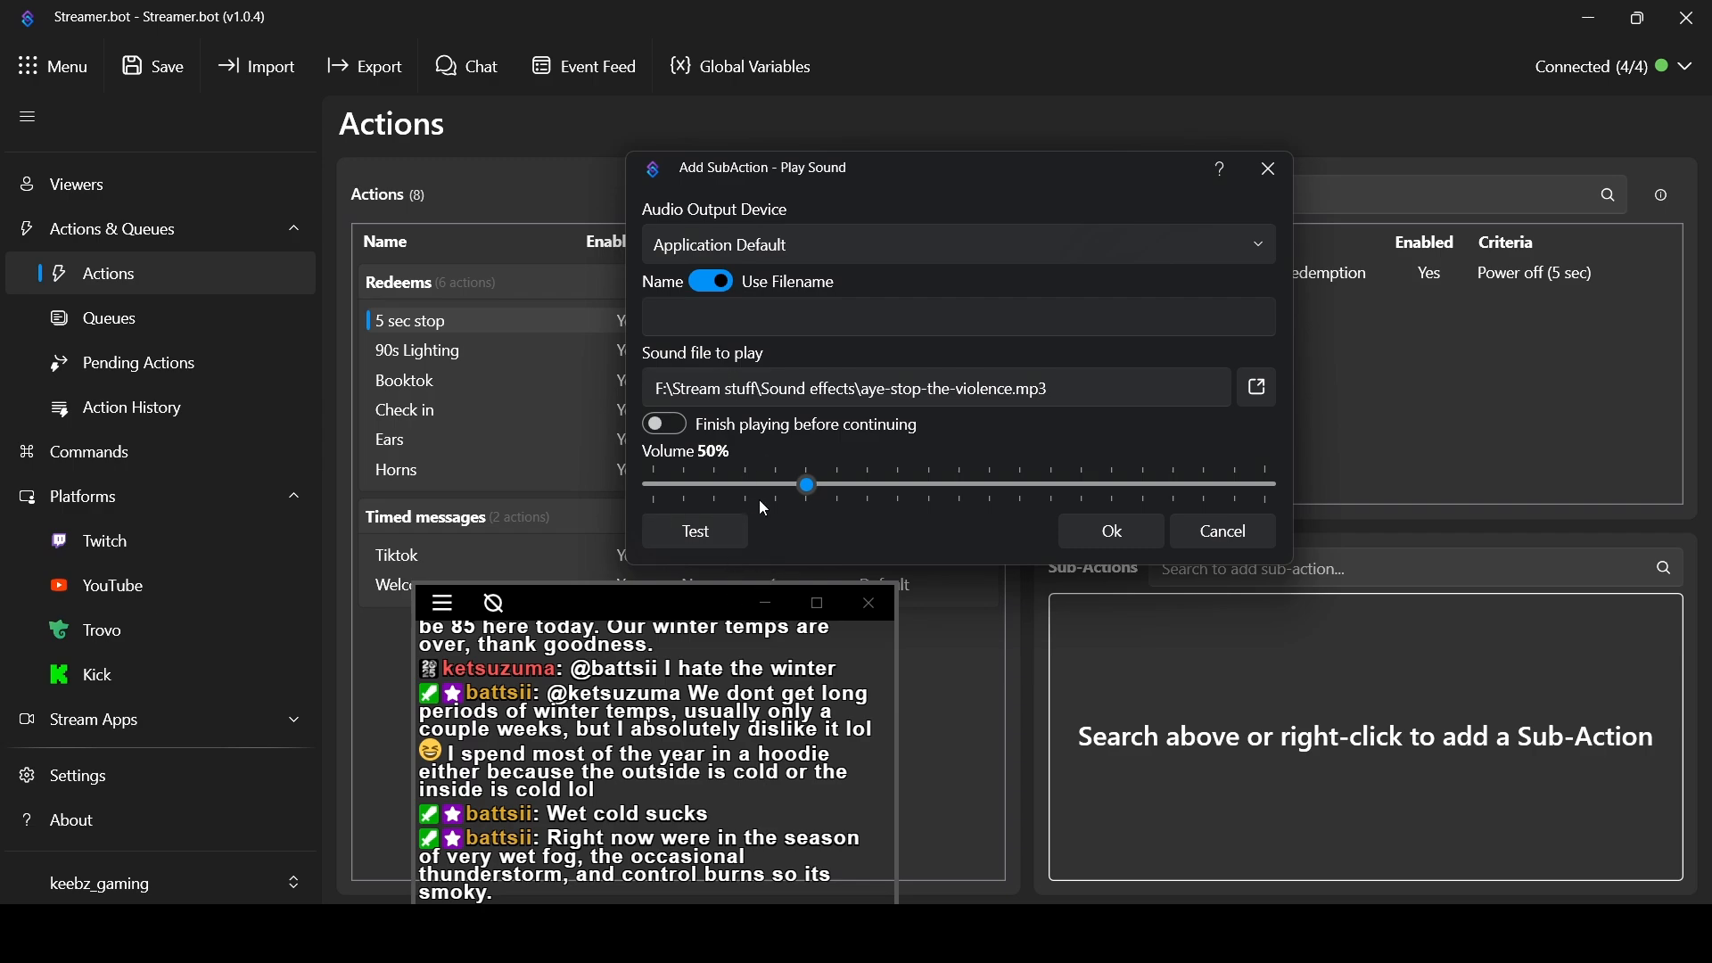
pyautogui.click(729, 535)
pyautogui.moveTo(814, 491); pyautogui.dragTo(837, 494)
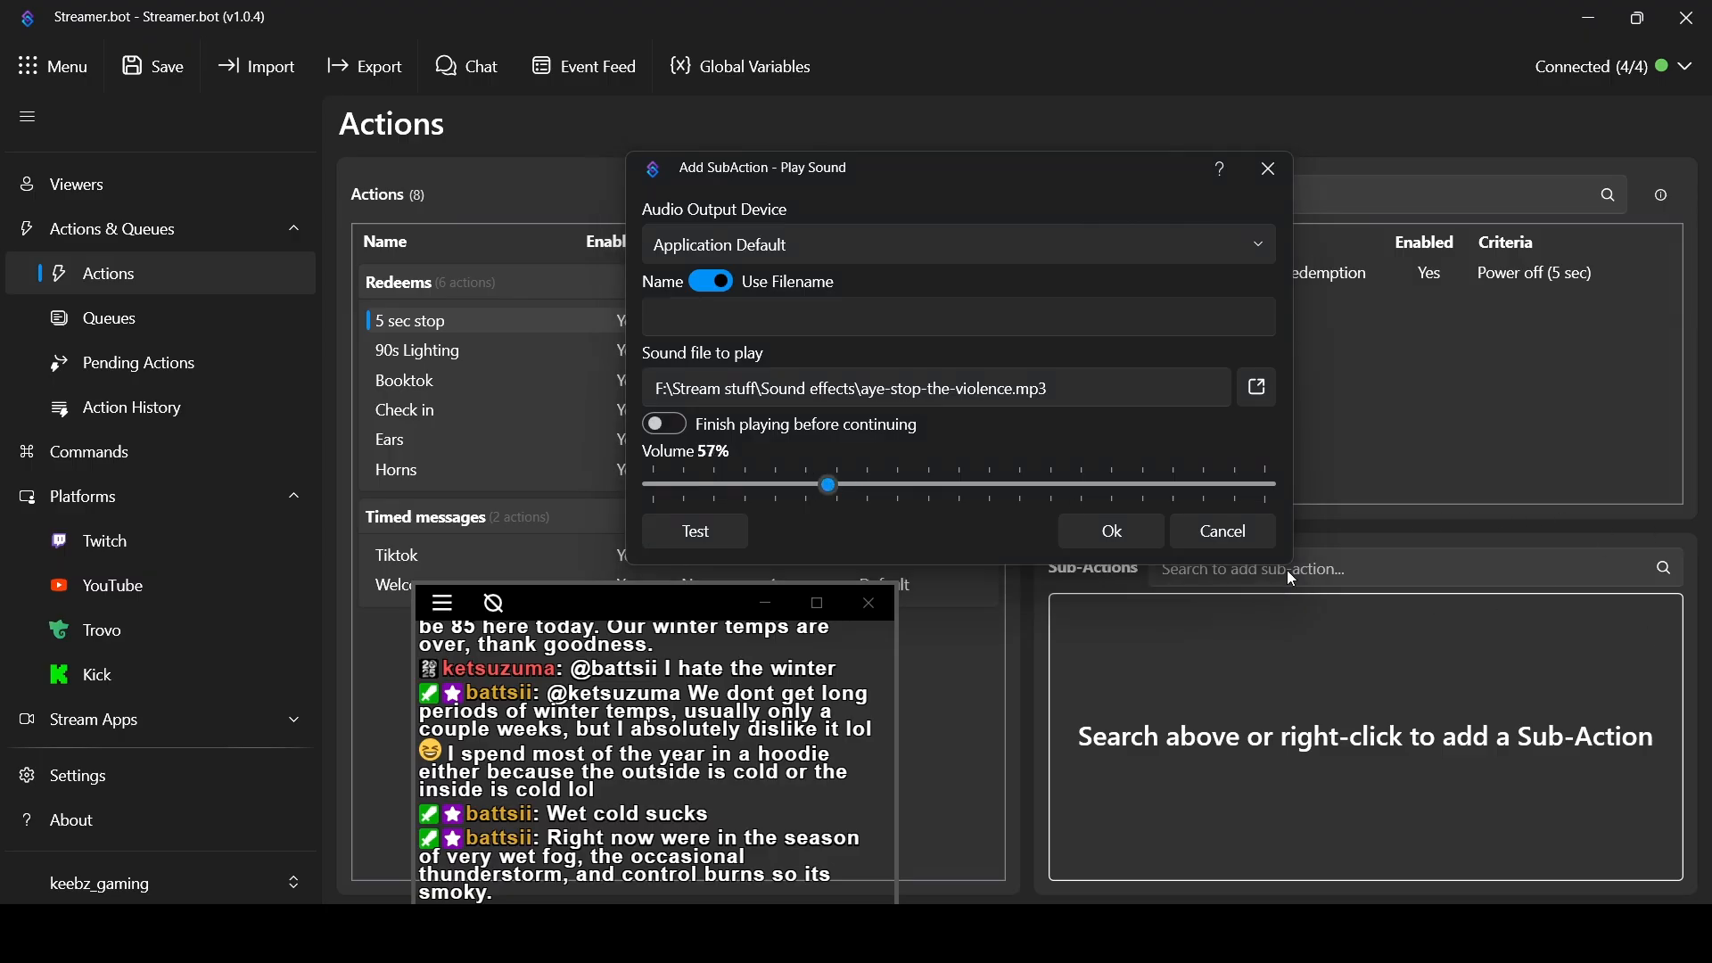
pyautogui.click(736, 536)
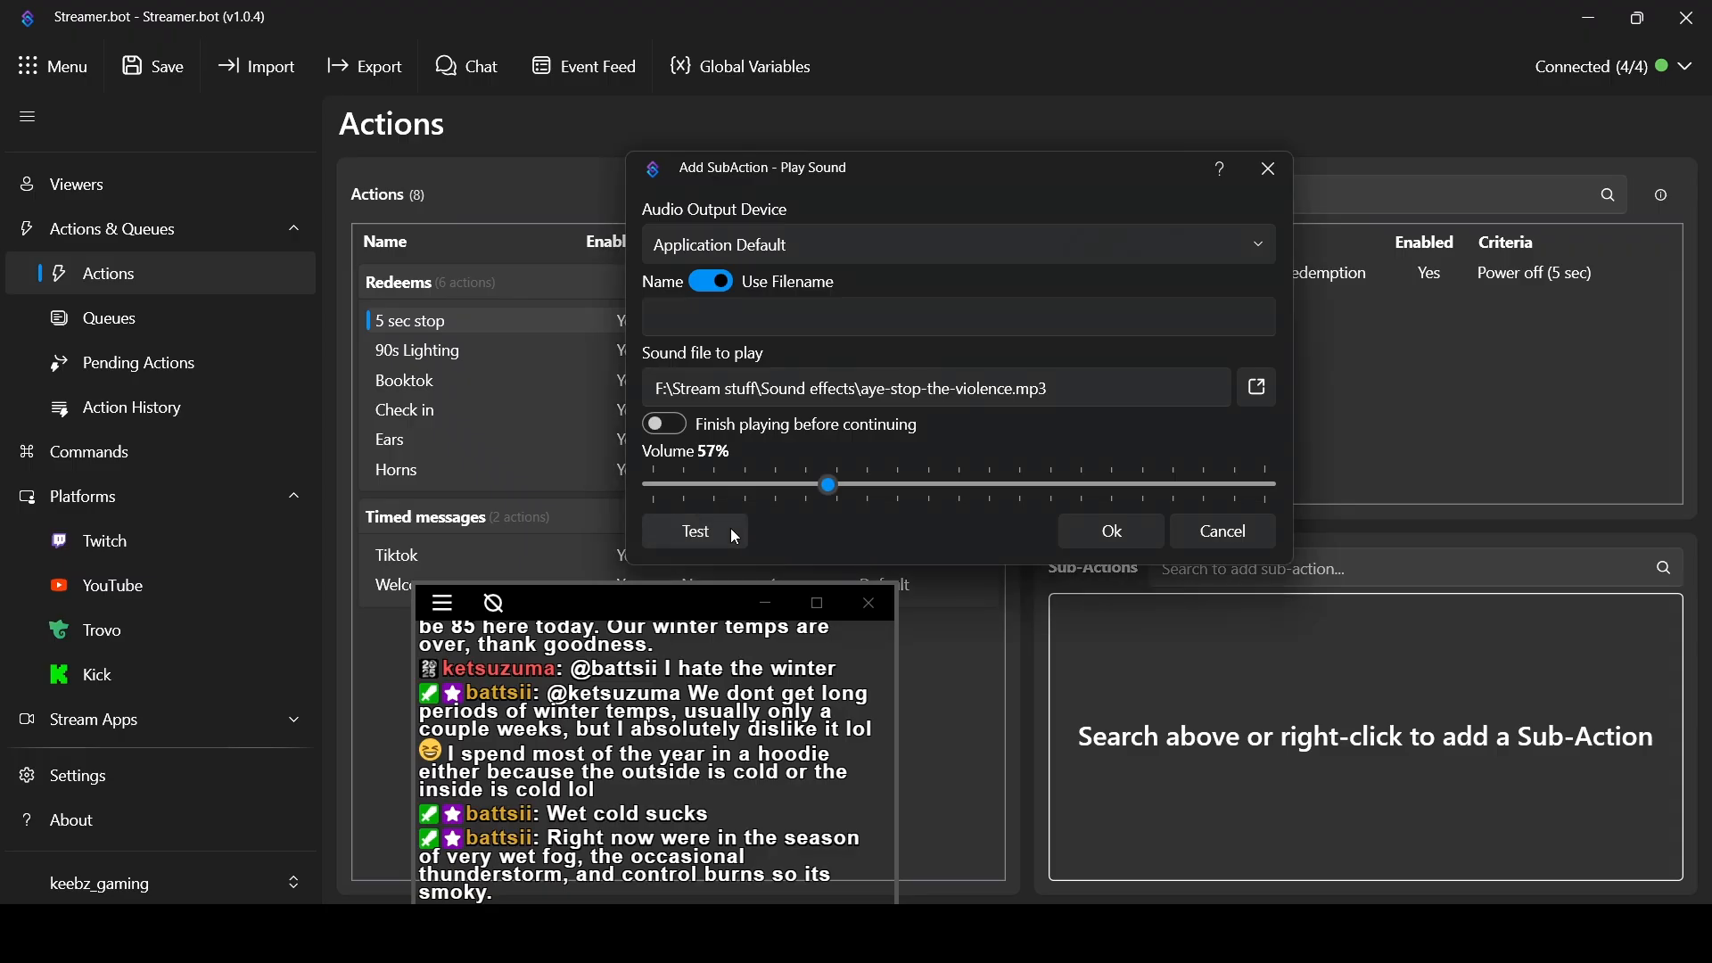
# Set the sound's volume to 100% and save the Play Sound sub-action
pyautogui.moveTo(829, 486); pyautogui.dragTo(963, 494)
pyautogui.click(1108, 534)
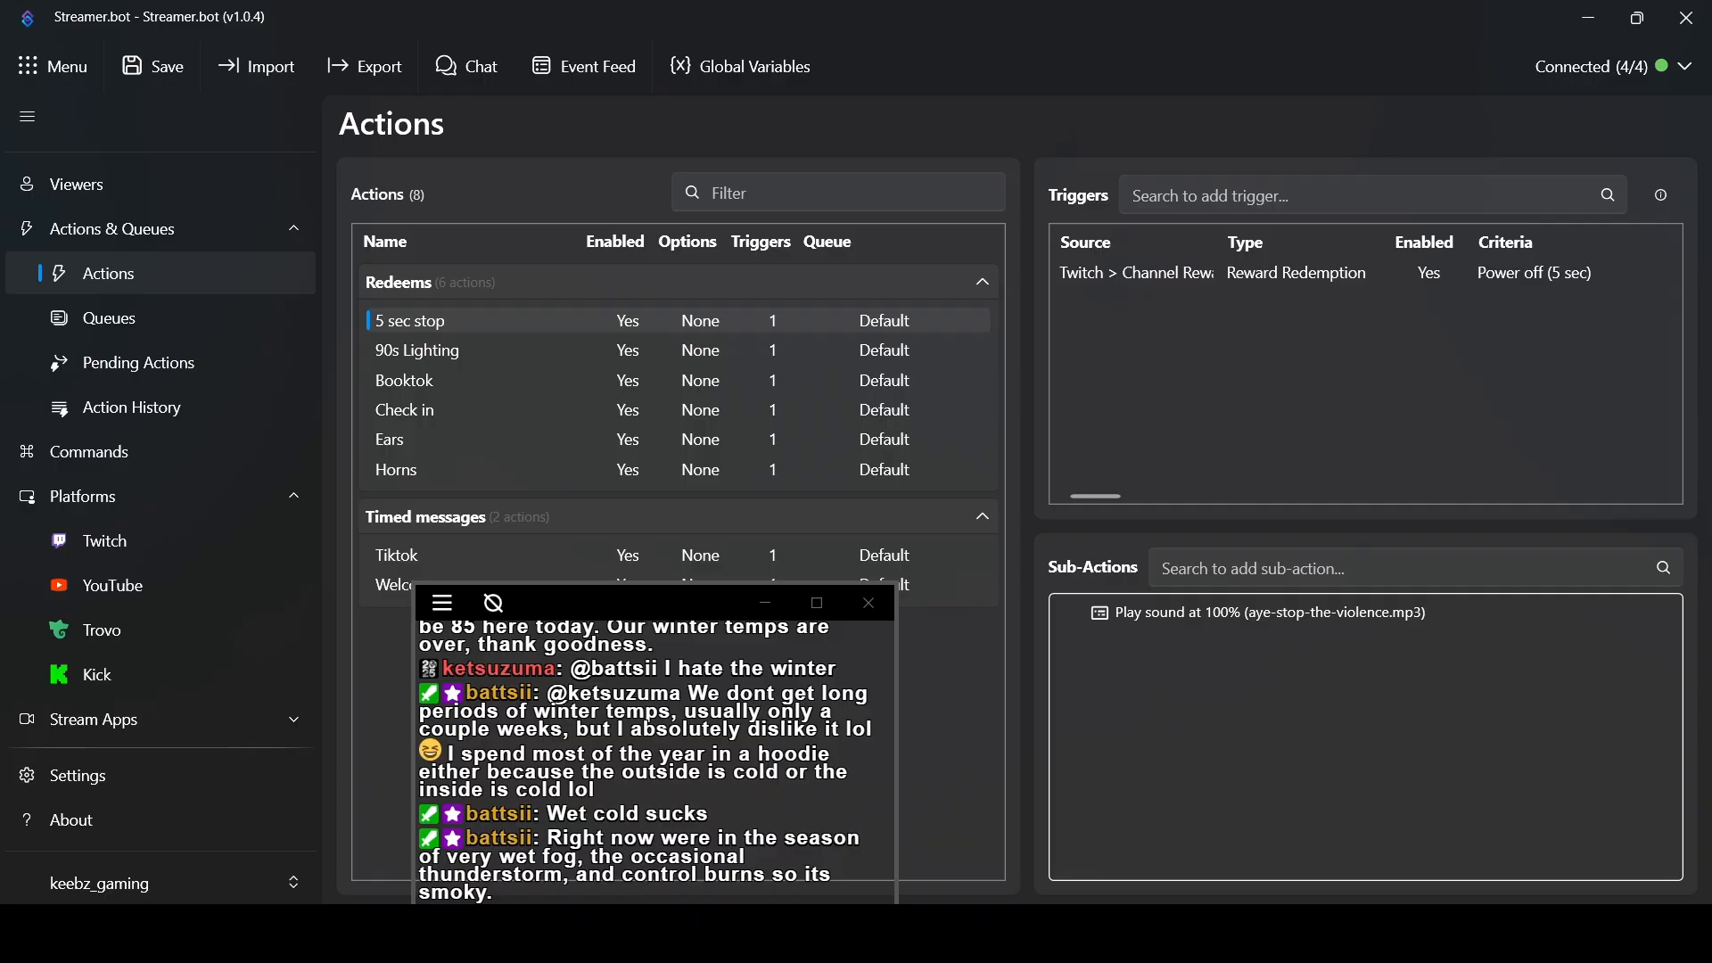
# Switch to Amazon Music, move its window clear of the chat overlay and lower the playback volume to 50
pyautogui.moveTo(1202, 933)
pyautogui.click(1204, 879)
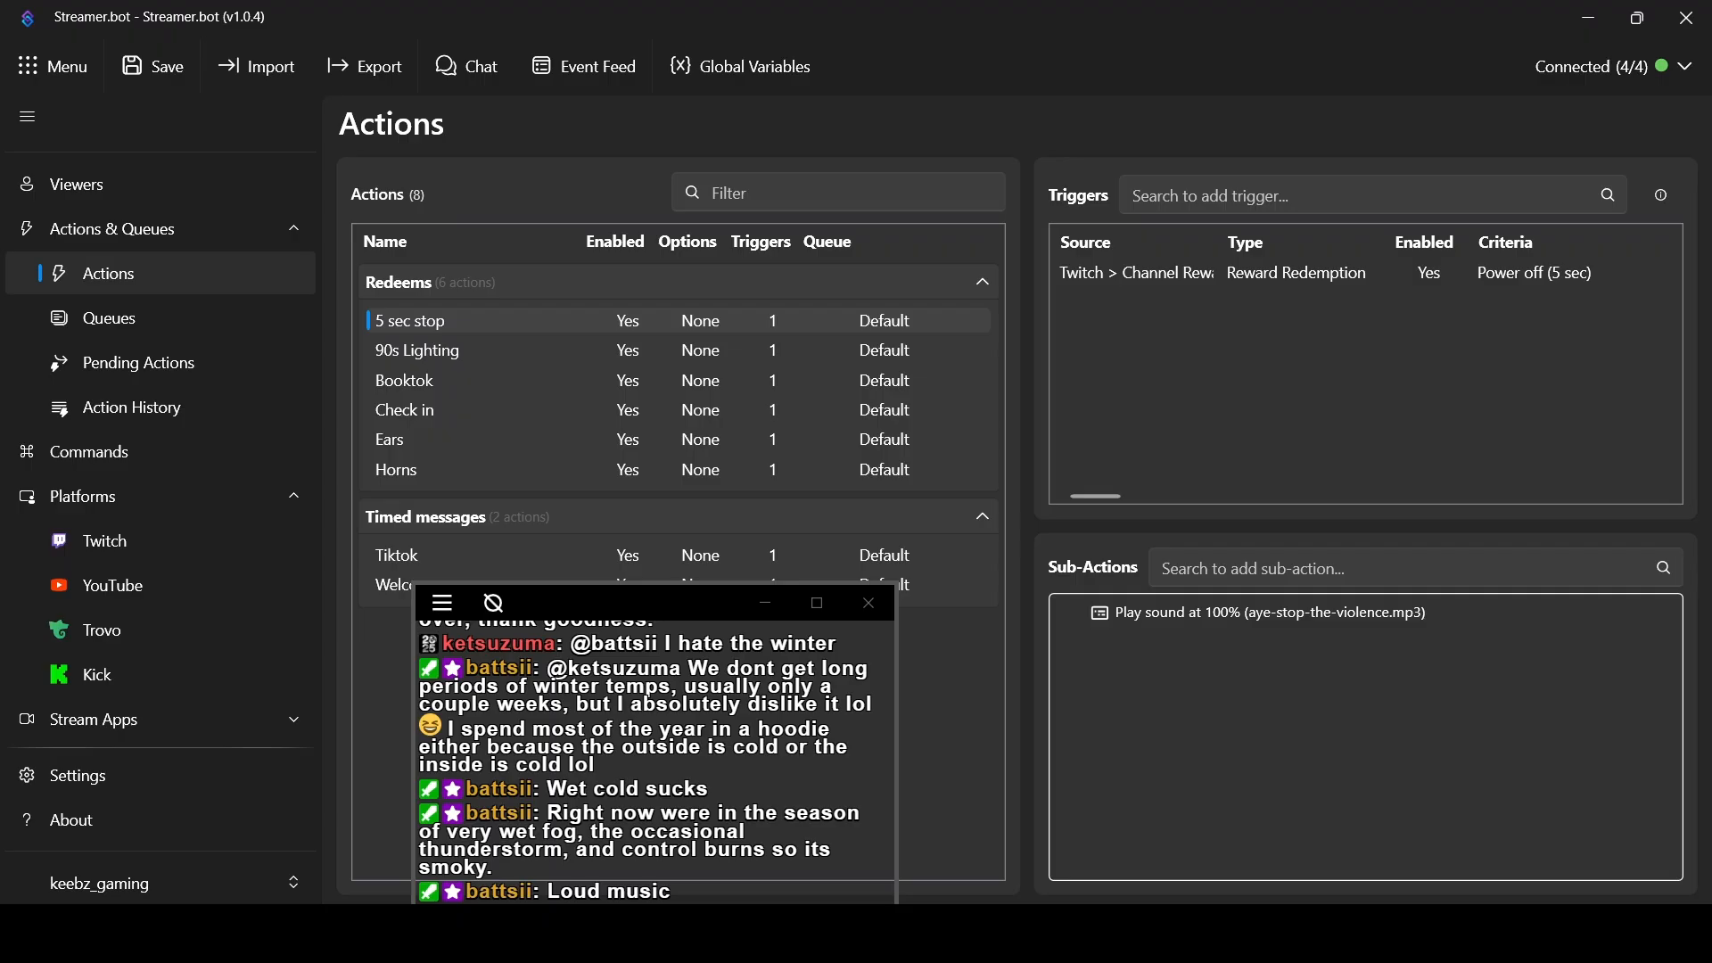
pyautogui.moveTo(1154, 934)
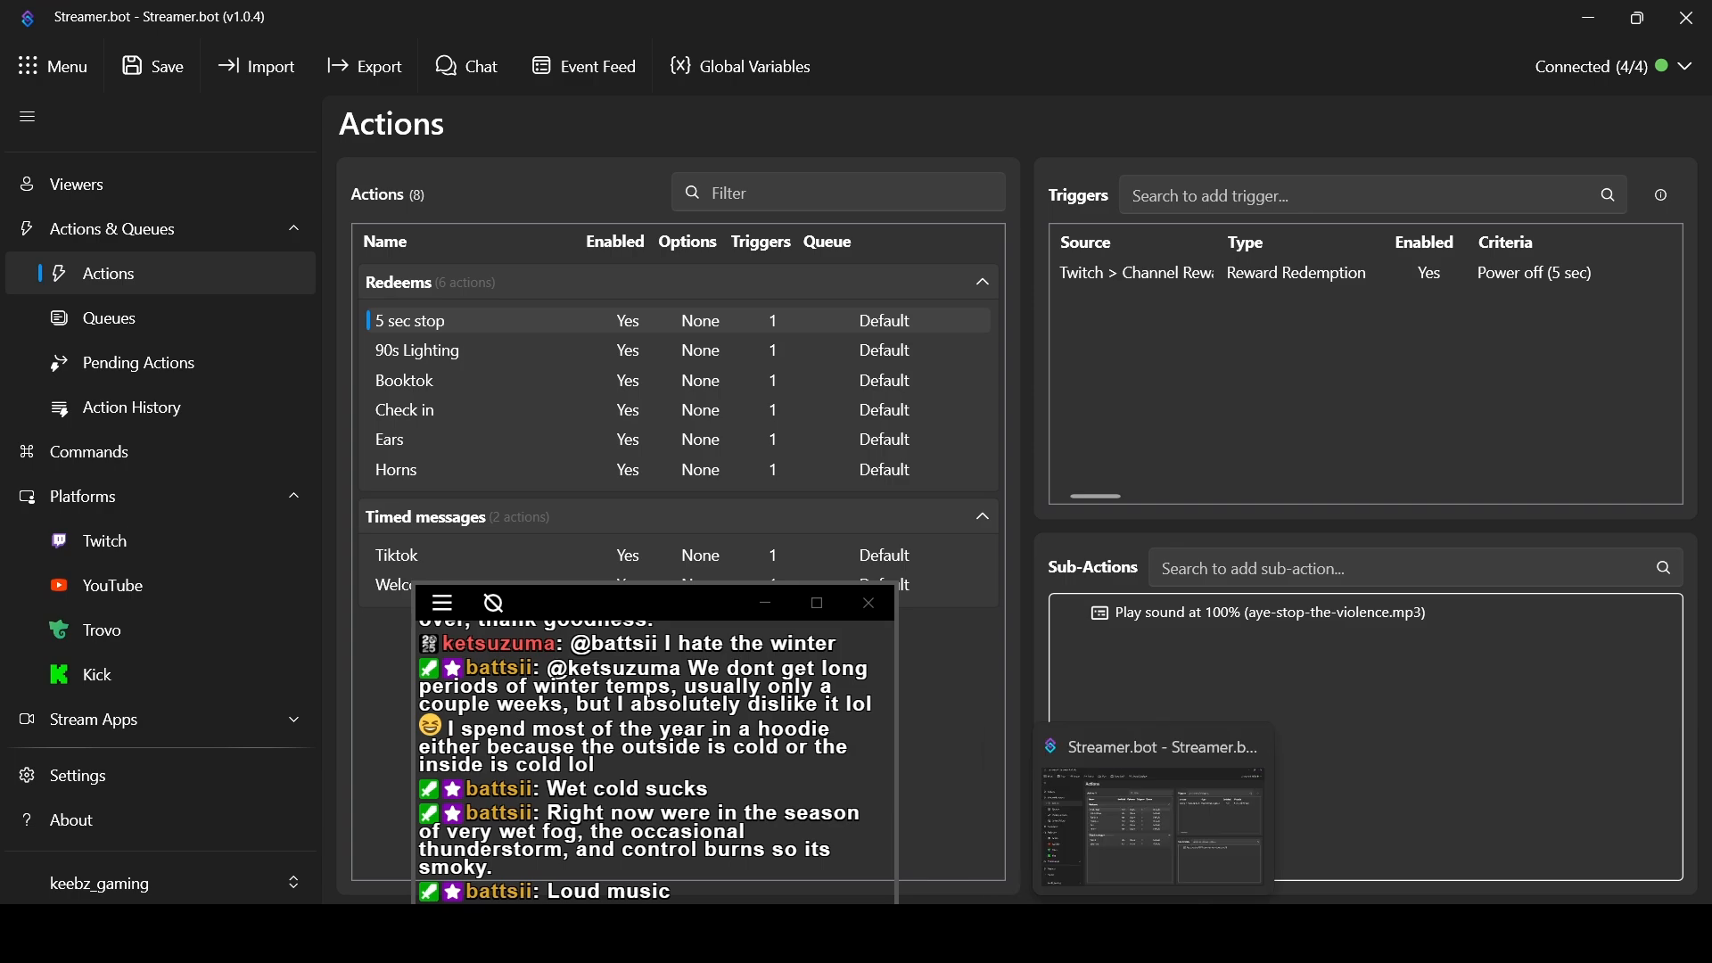
pyautogui.click(1207, 933)
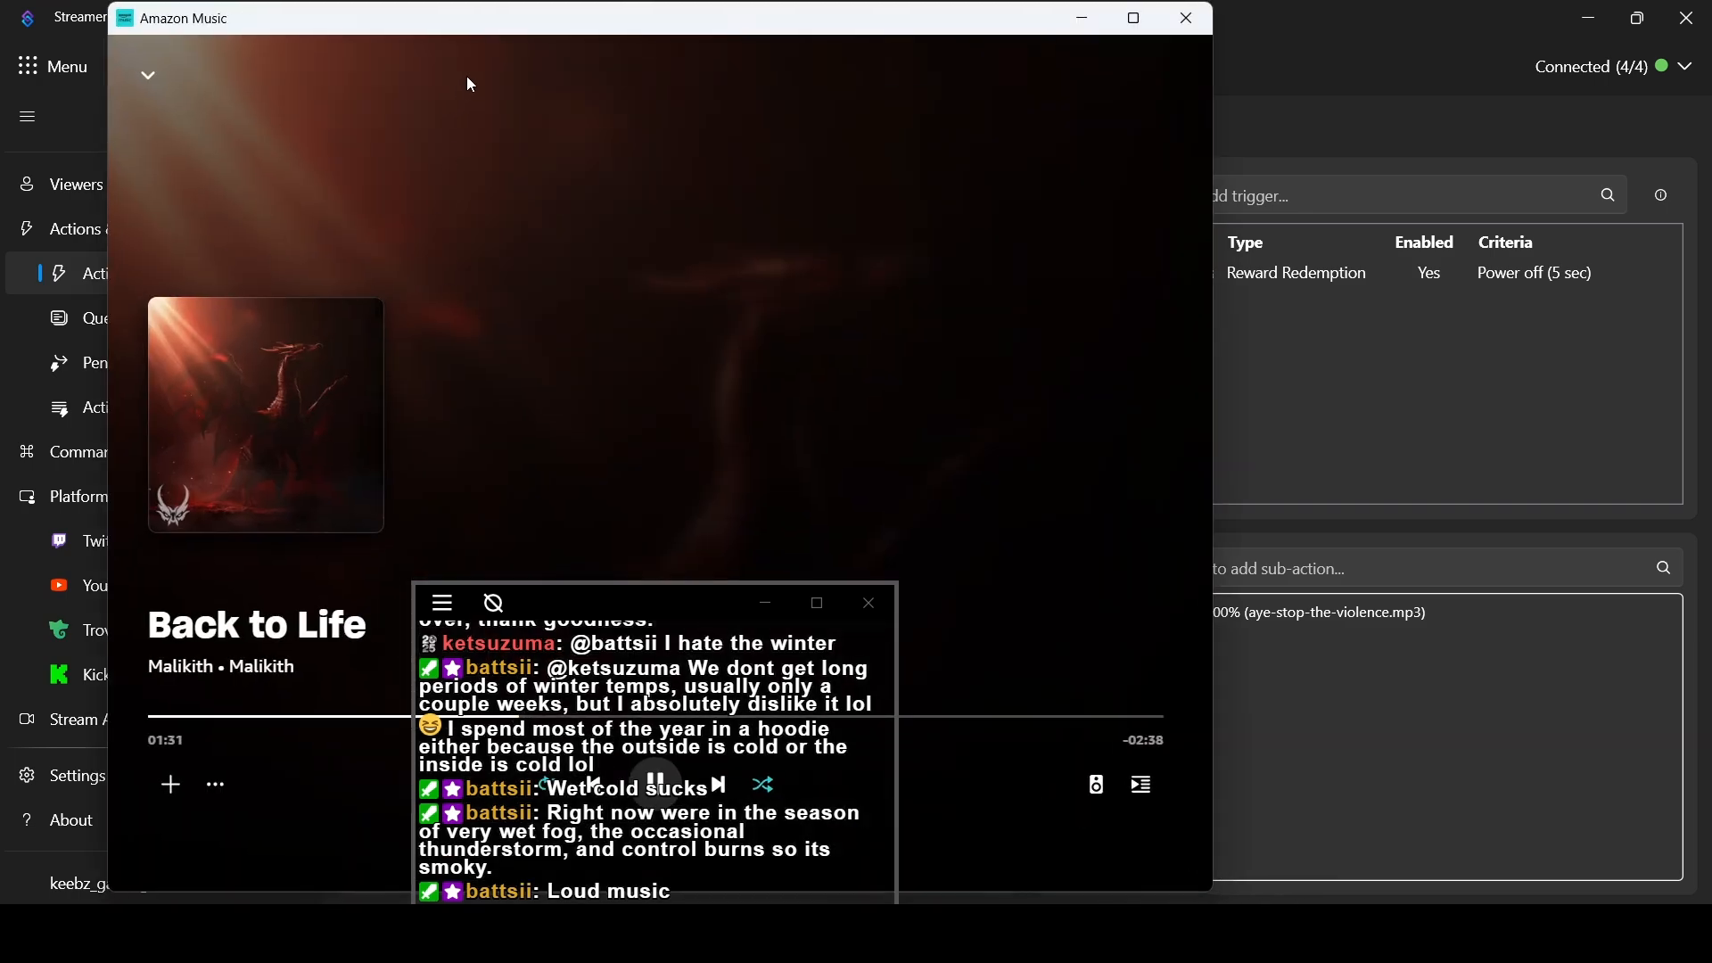
pyautogui.moveTo(555, 20); pyautogui.dragTo(917, 19)
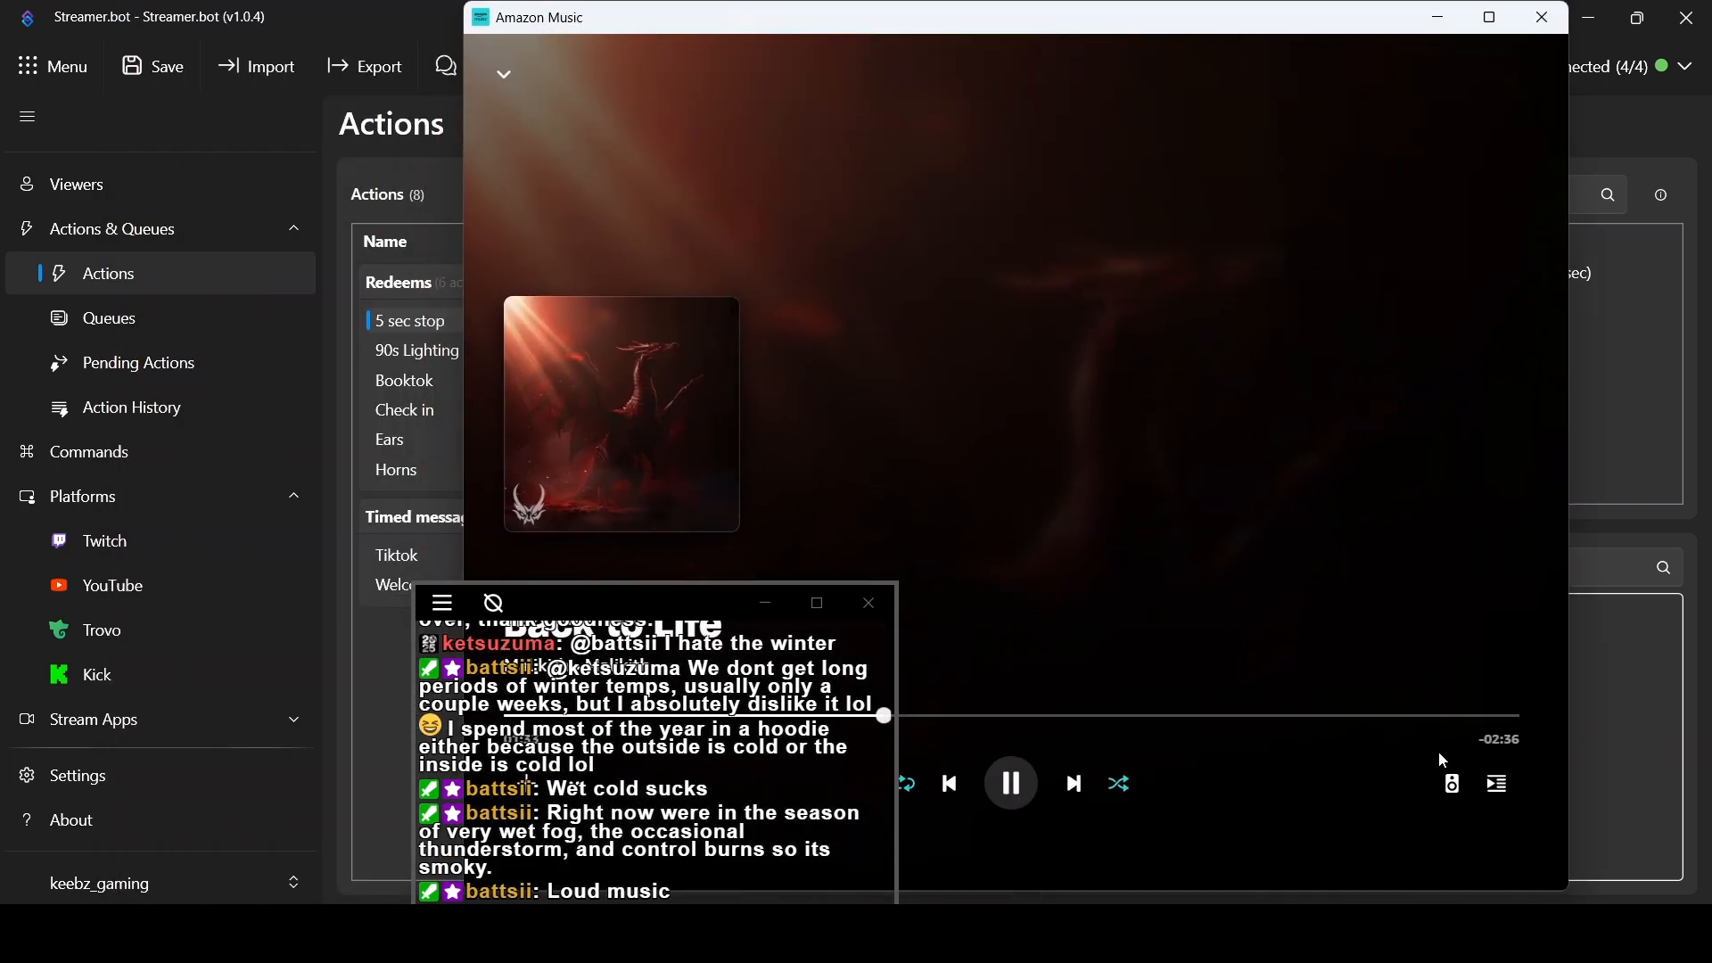
pyautogui.click(1451, 783)
pyautogui.moveTo(1440, 700)
pyautogui.moveTo(1442, 703); pyautogui.dragTo(1273, 706)
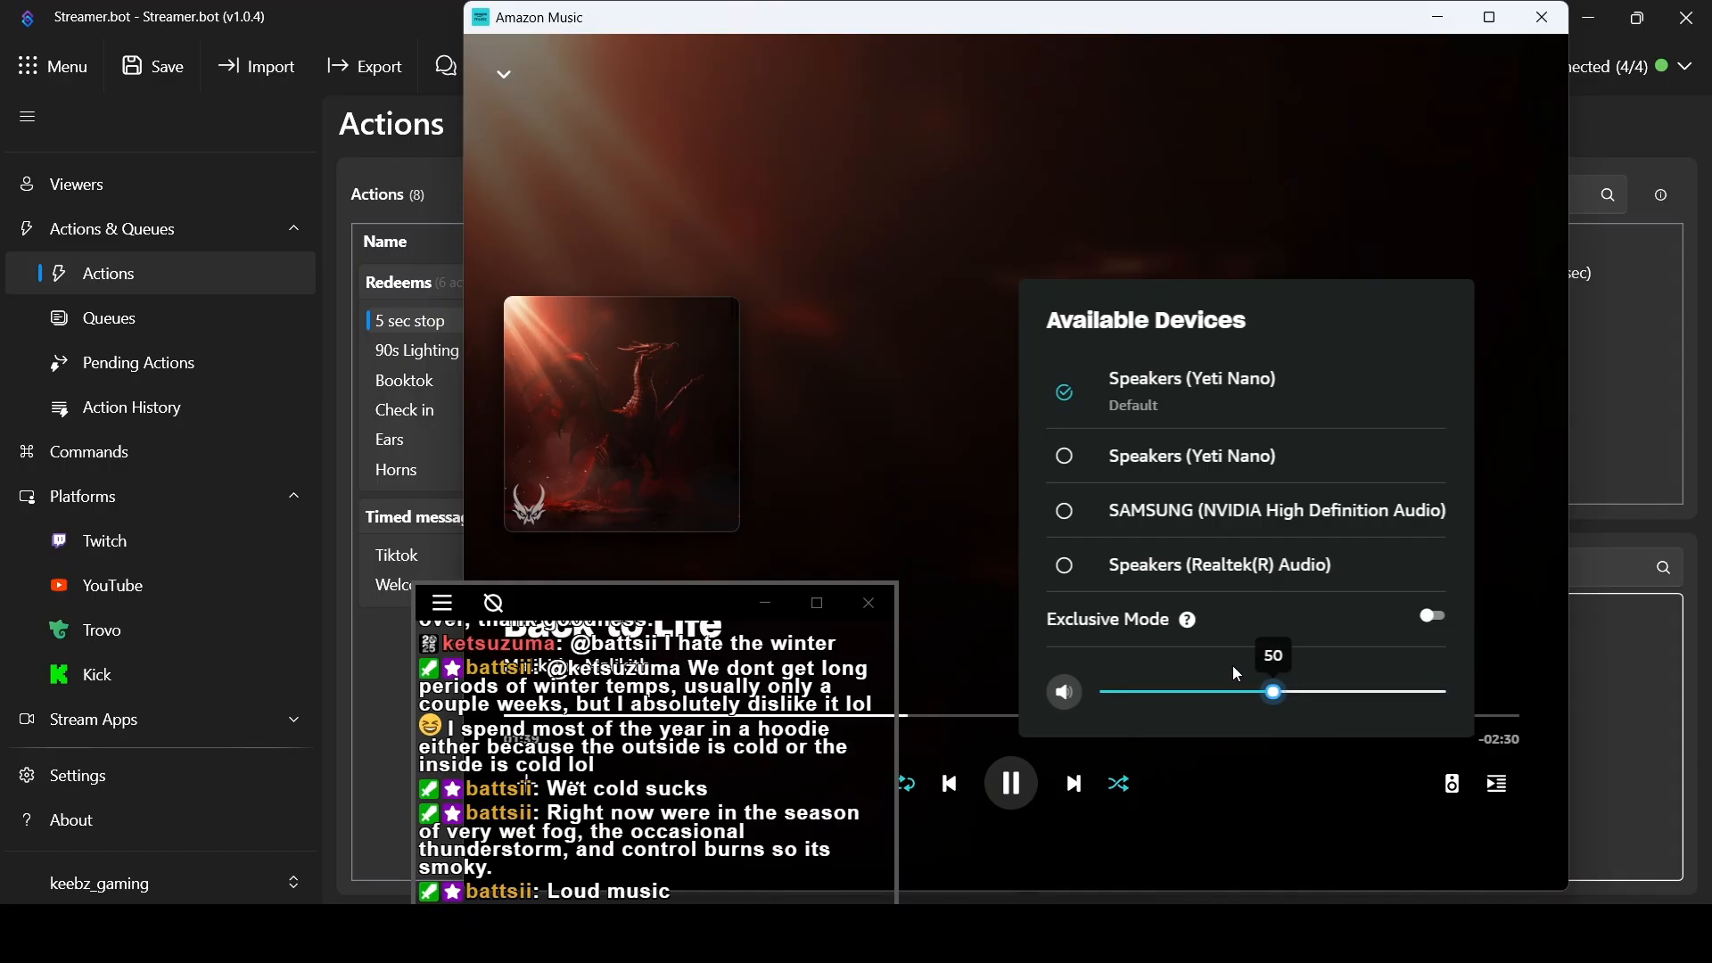
pyautogui.click(1623, 817)
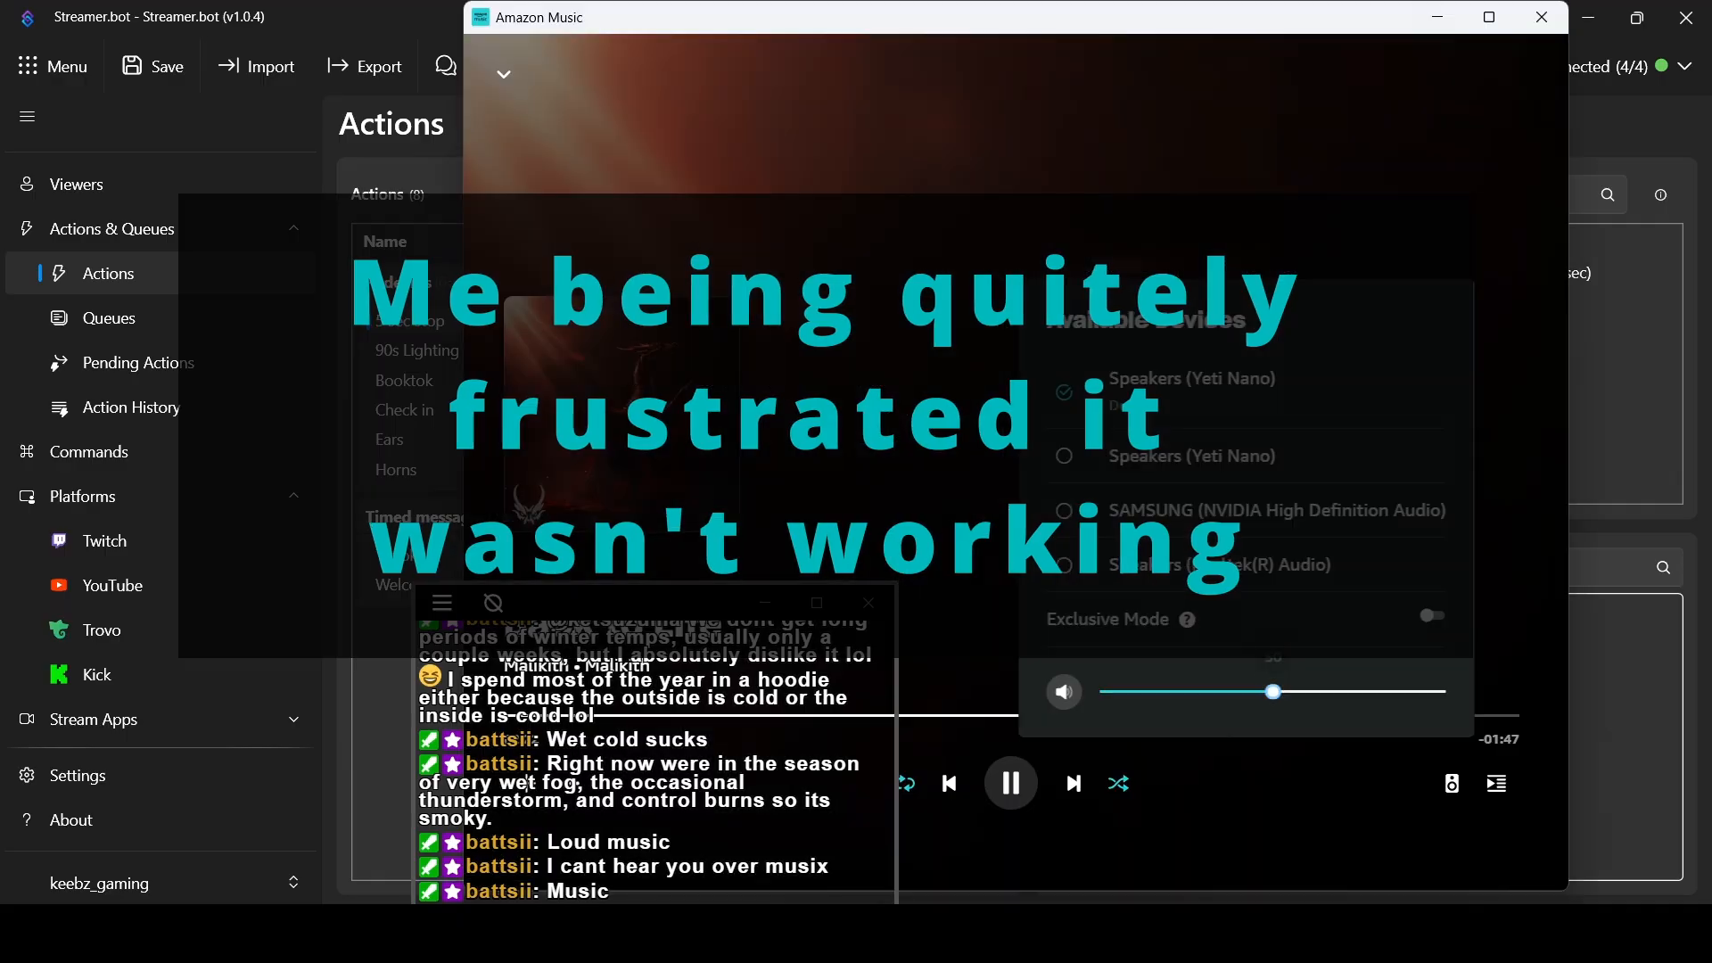
# Lower the music volume slightly further, then pause the song and minimize the music player
pyautogui.moveTo(1272, 694); pyautogui.dragTo(1256, 695)
pyautogui.click(1232, 840)
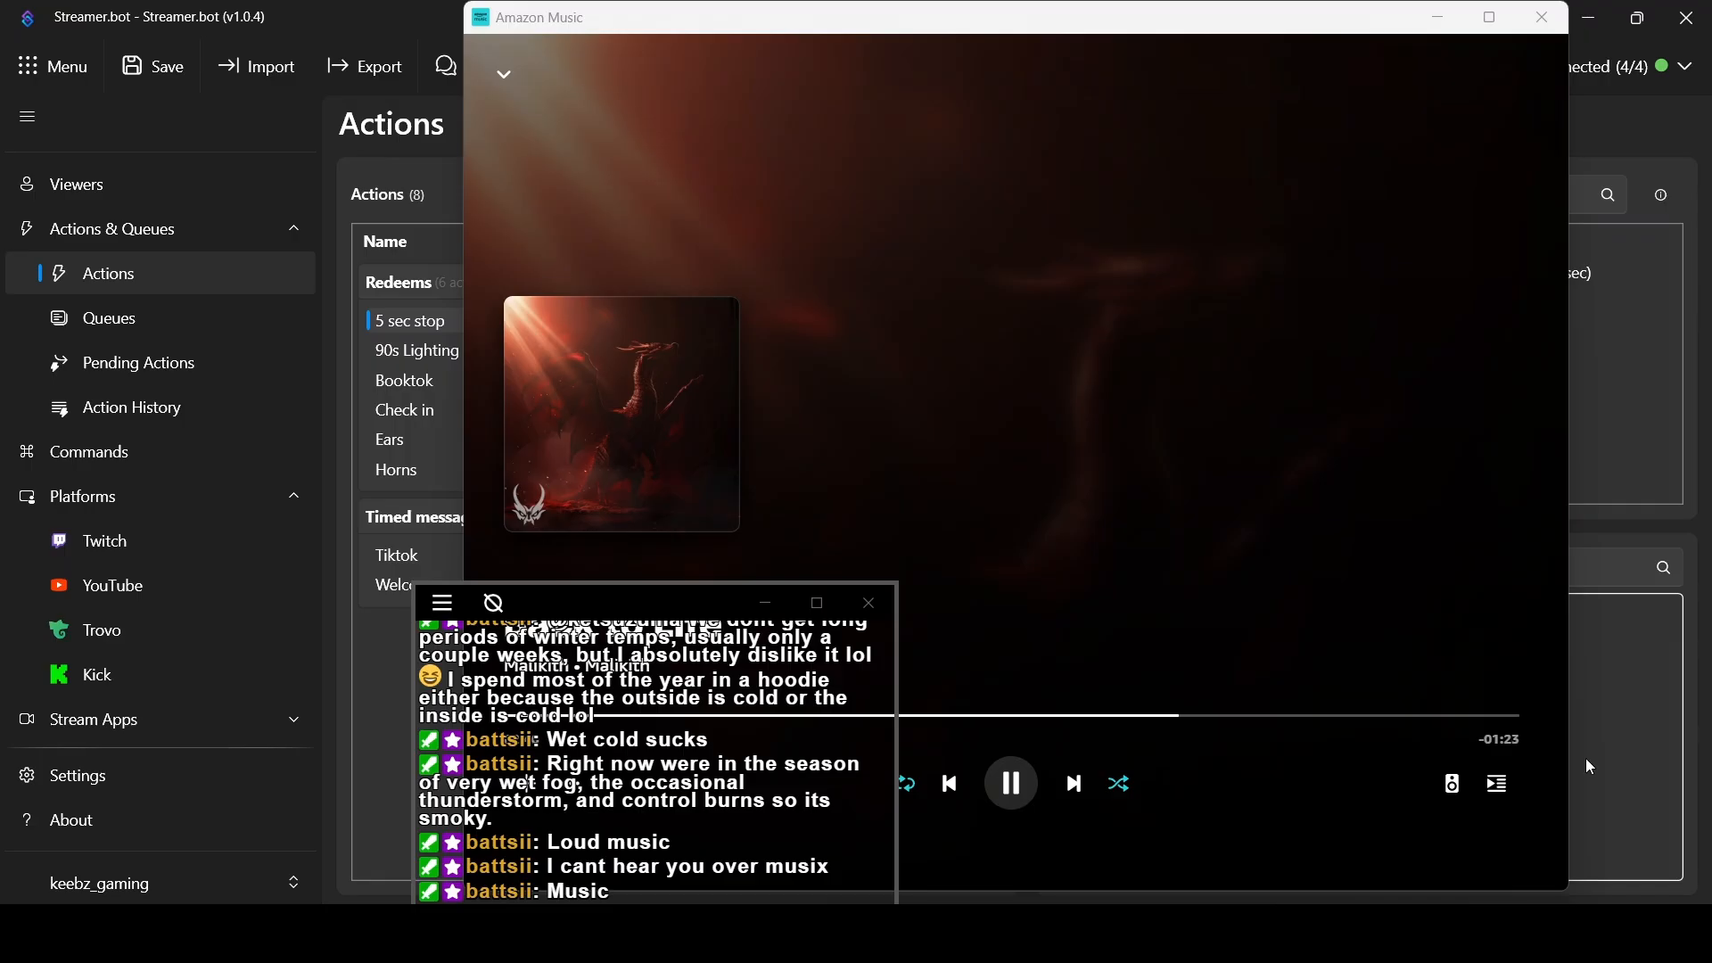
pyautogui.click(1010, 783)
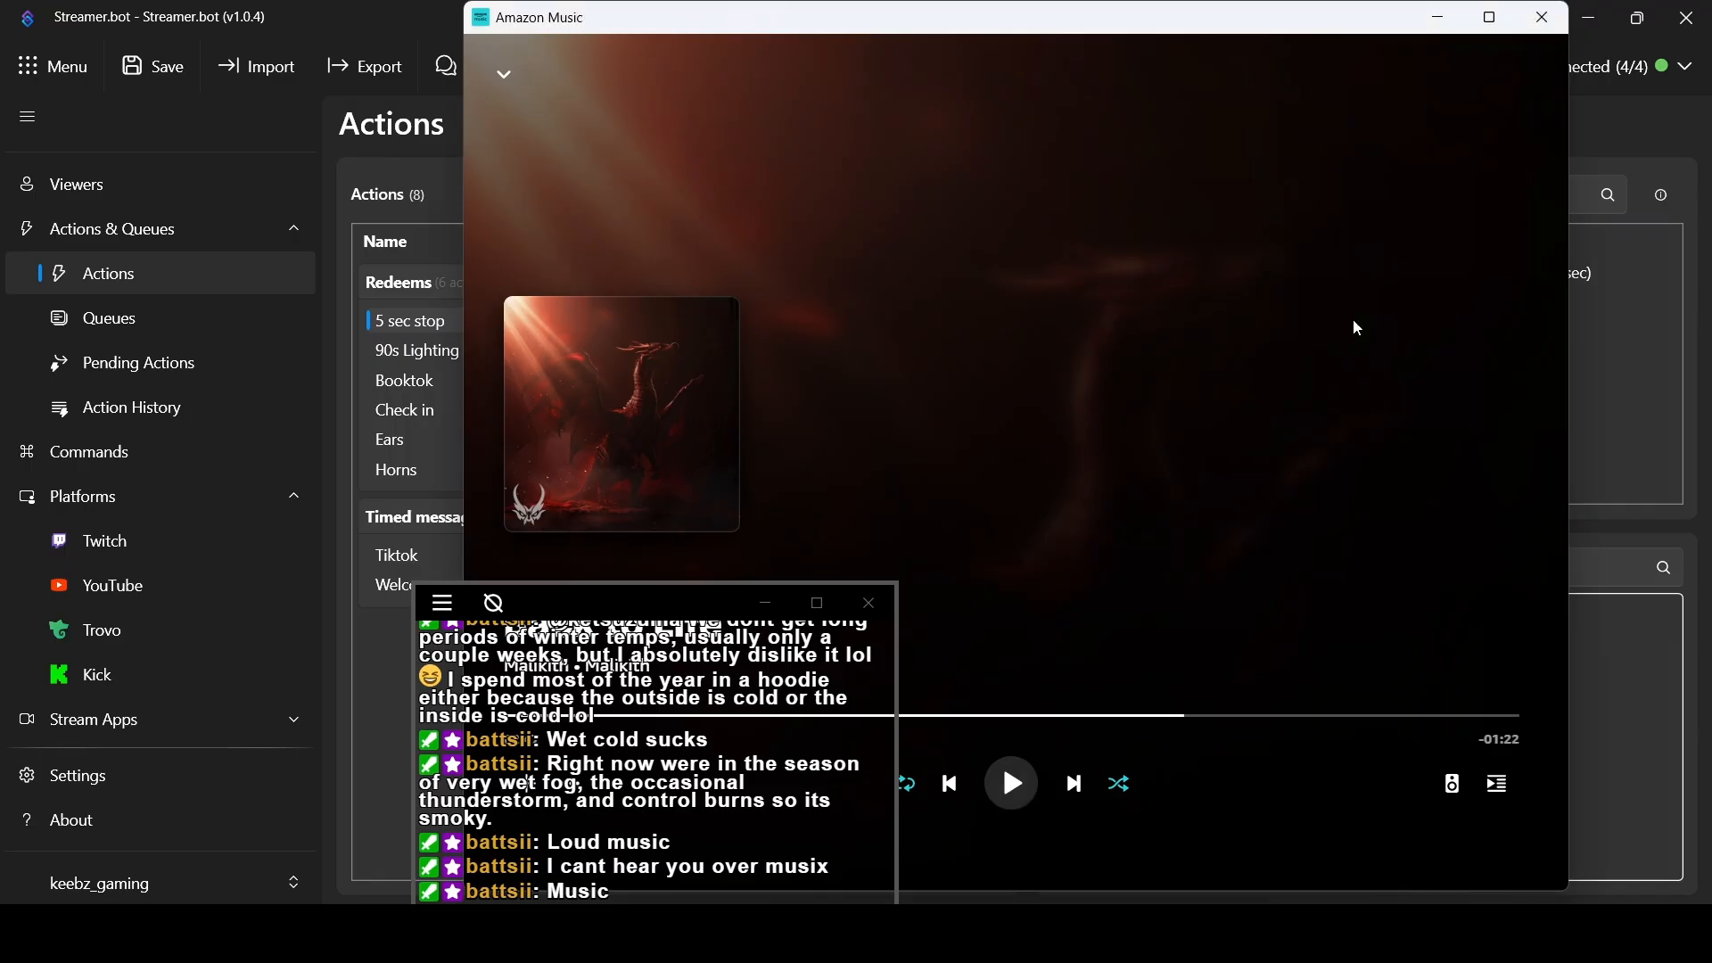
pyautogui.click(1450, 29)
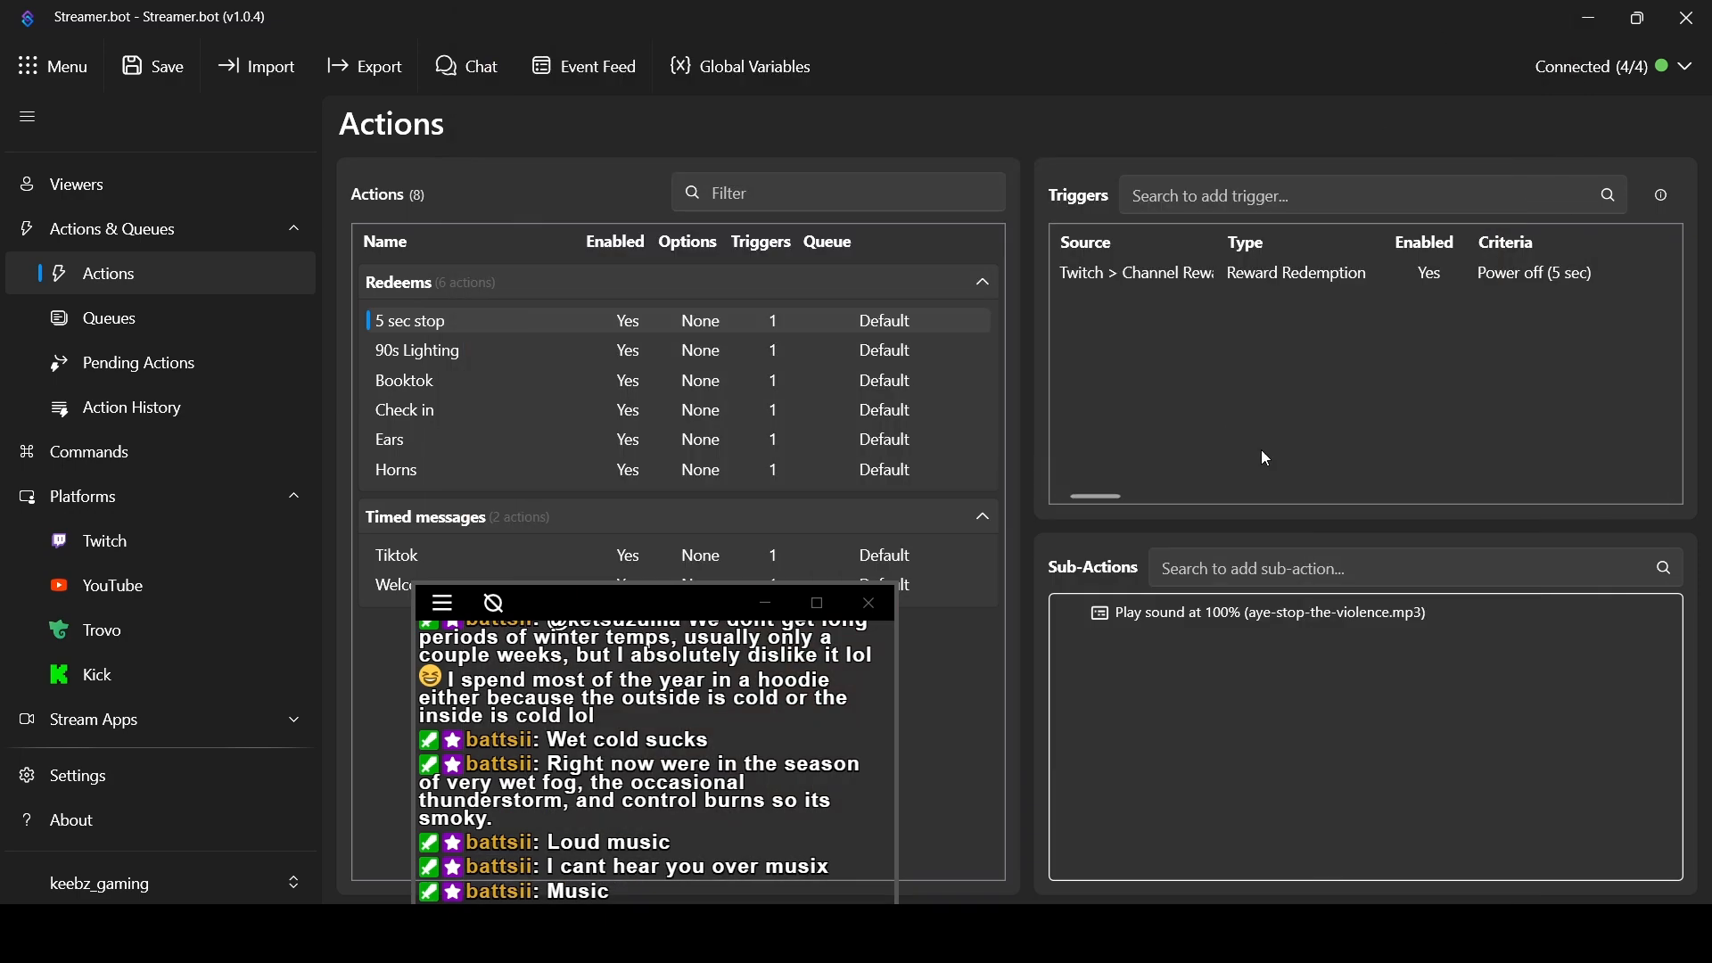
# Move the chat overlay fully into view and start an OBS Studio Set Source Visibility State sub-action for the 5 sec stop action
pyautogui.moveTo(698, 603); pyautogui.dragTo(698, 585)
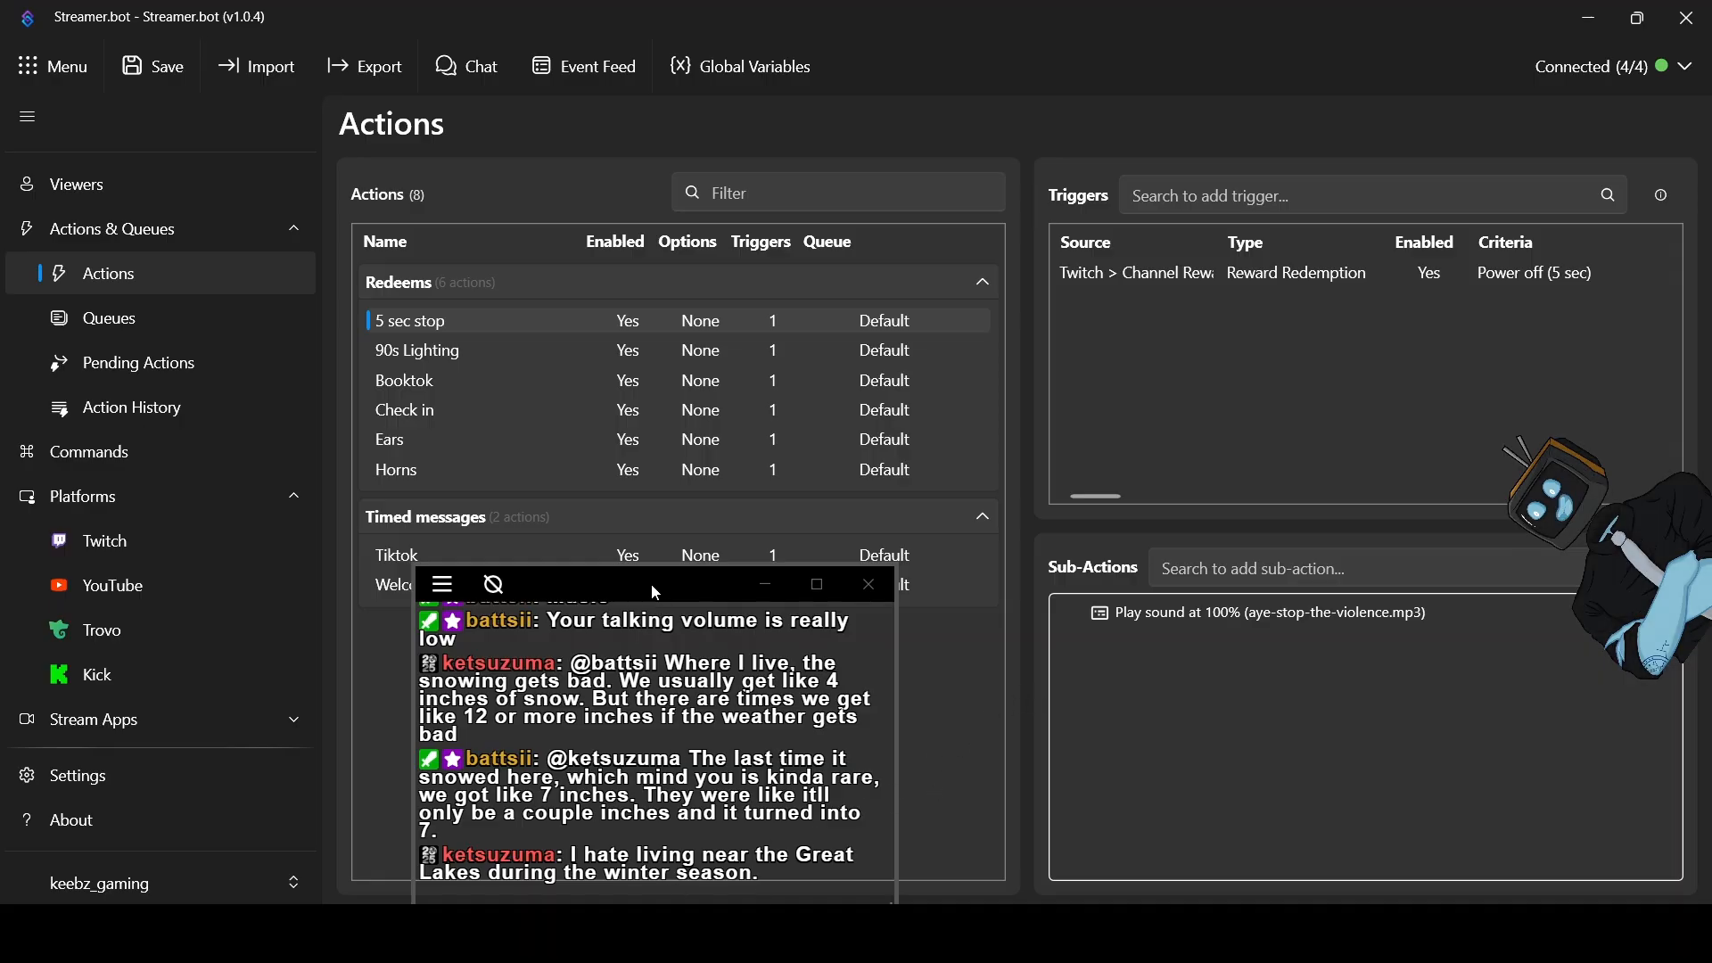
pyautogui.moveTo(651, 585); pyautogui.dragTo(621, 560)
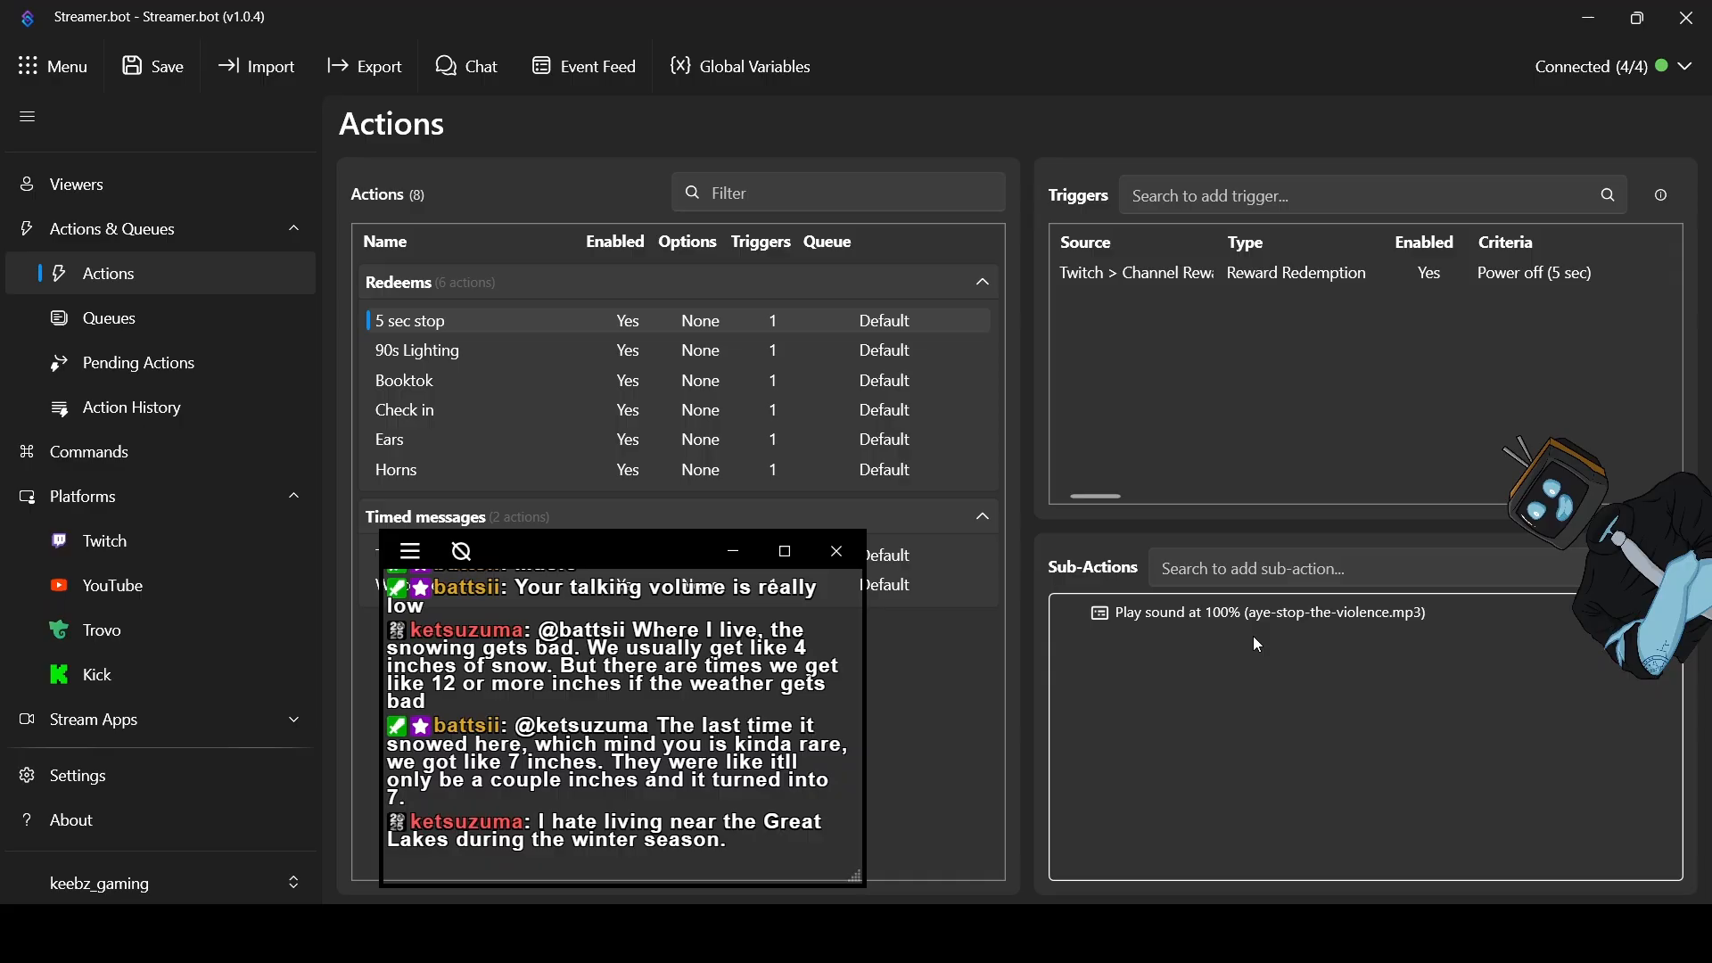
pyautogui.rightClick(1202, 709)
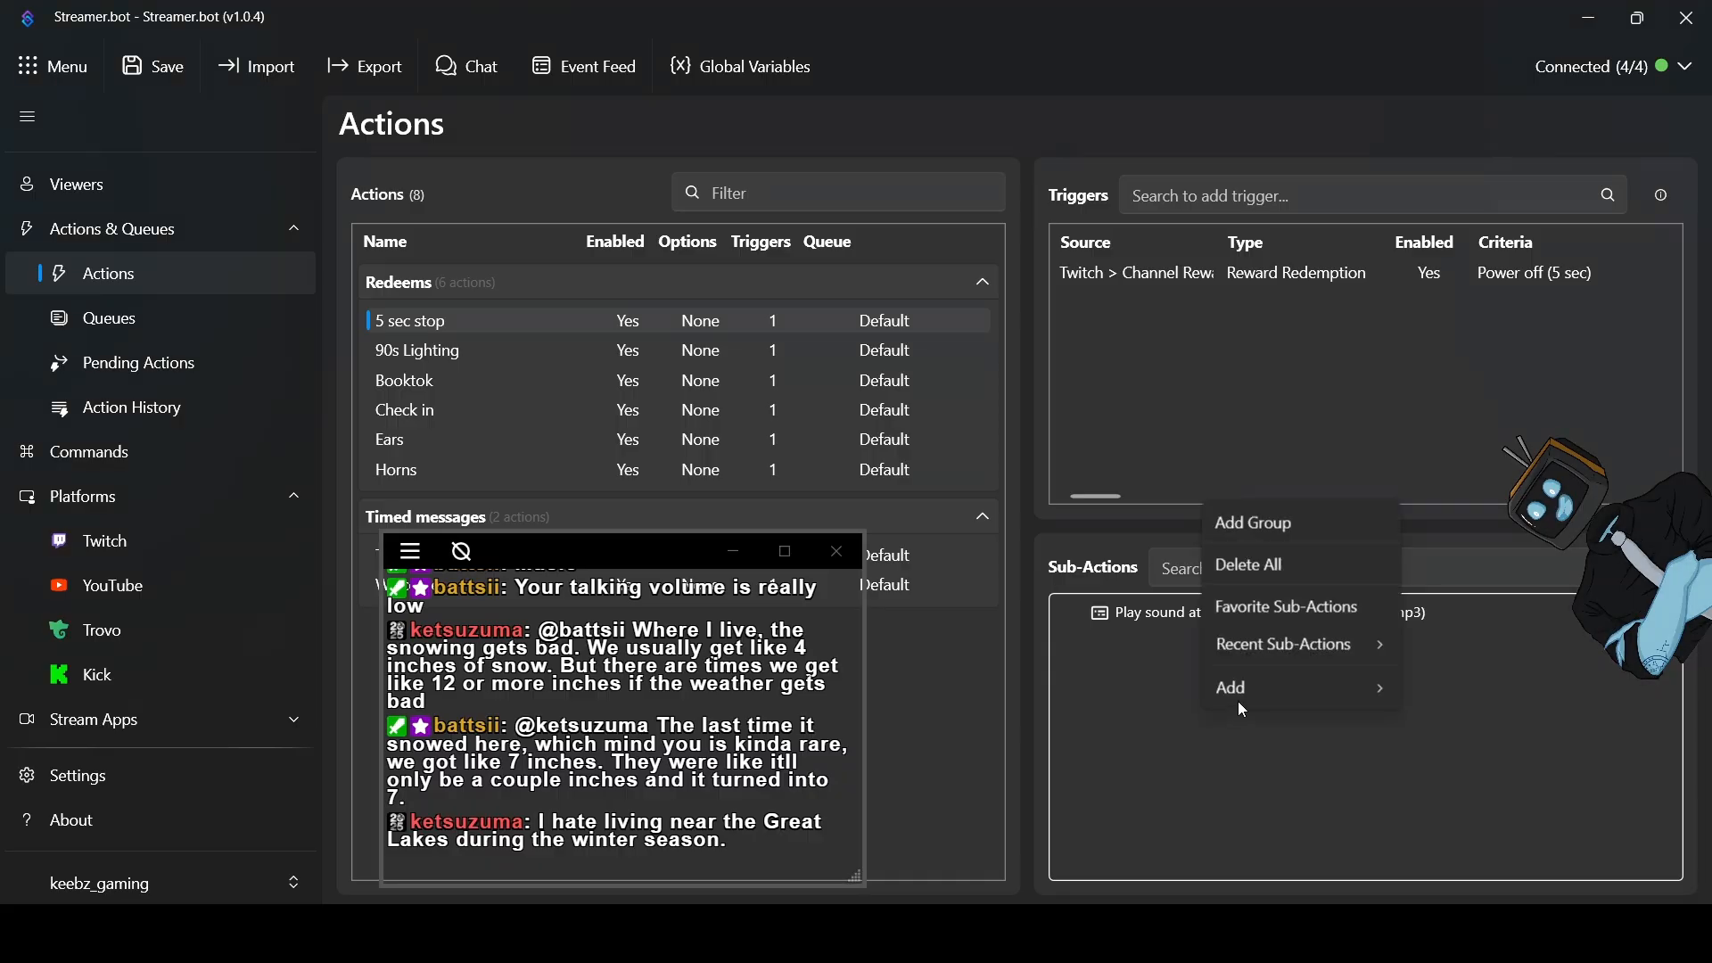
pyautogui.moveTo(1250, 693)
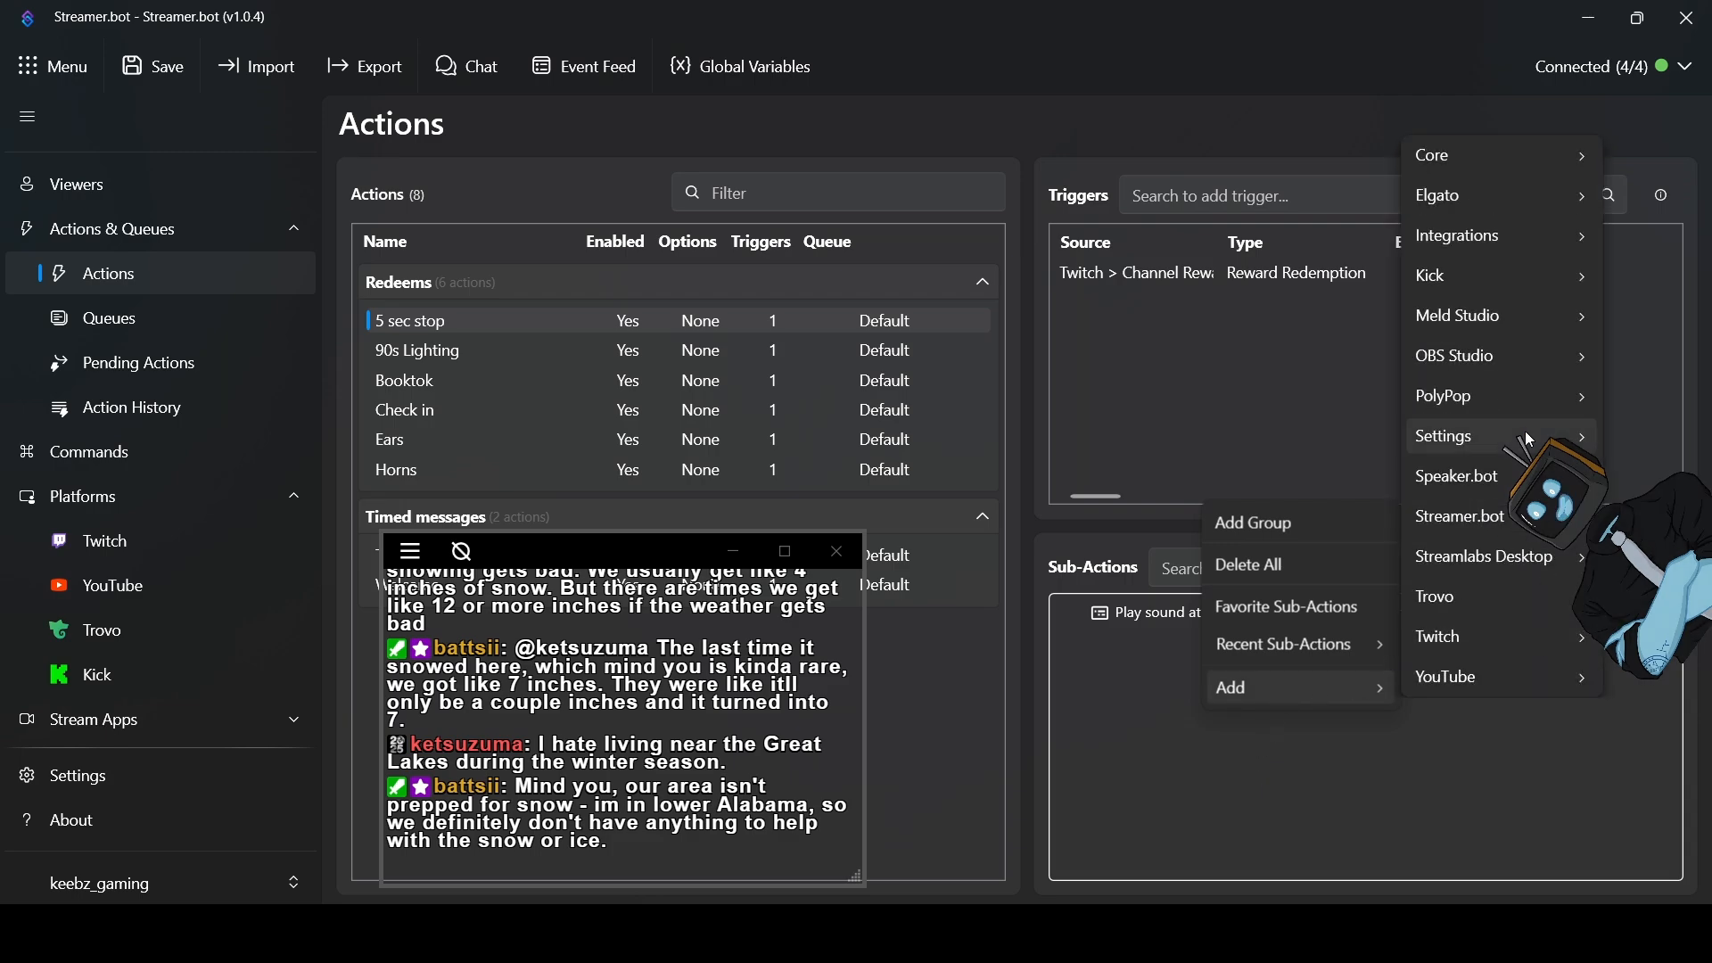
pyautogui.moveTo(1501, 369)
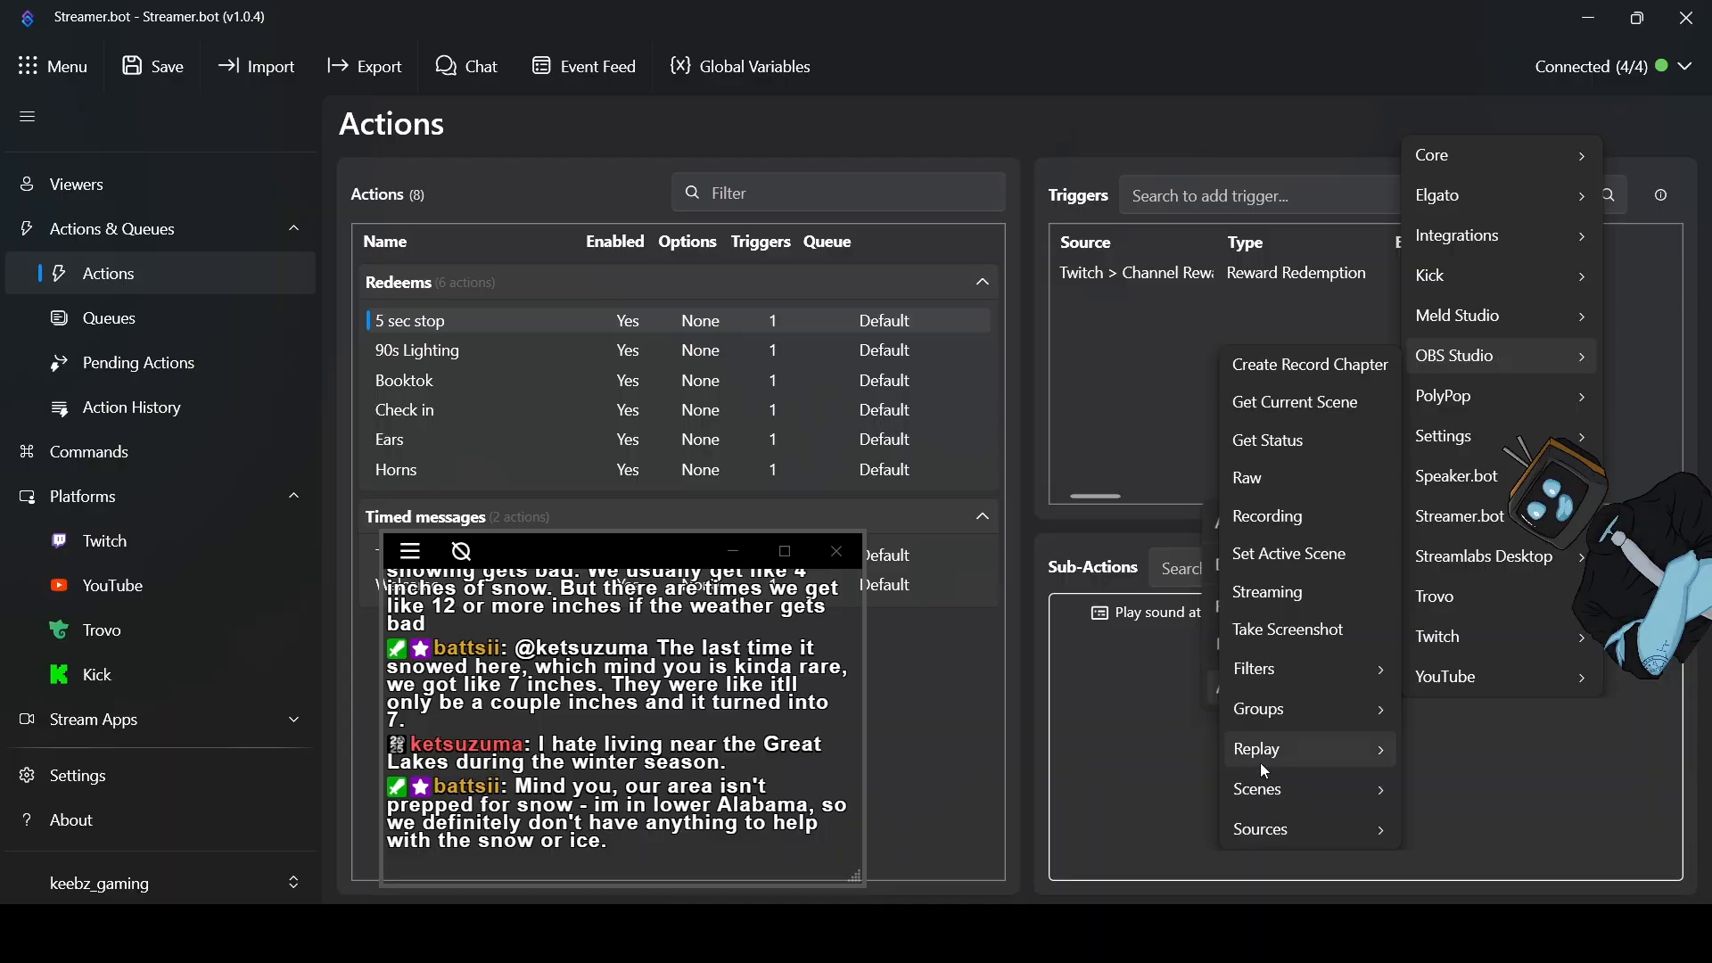
pyautogui.moveTo(1287, 833)
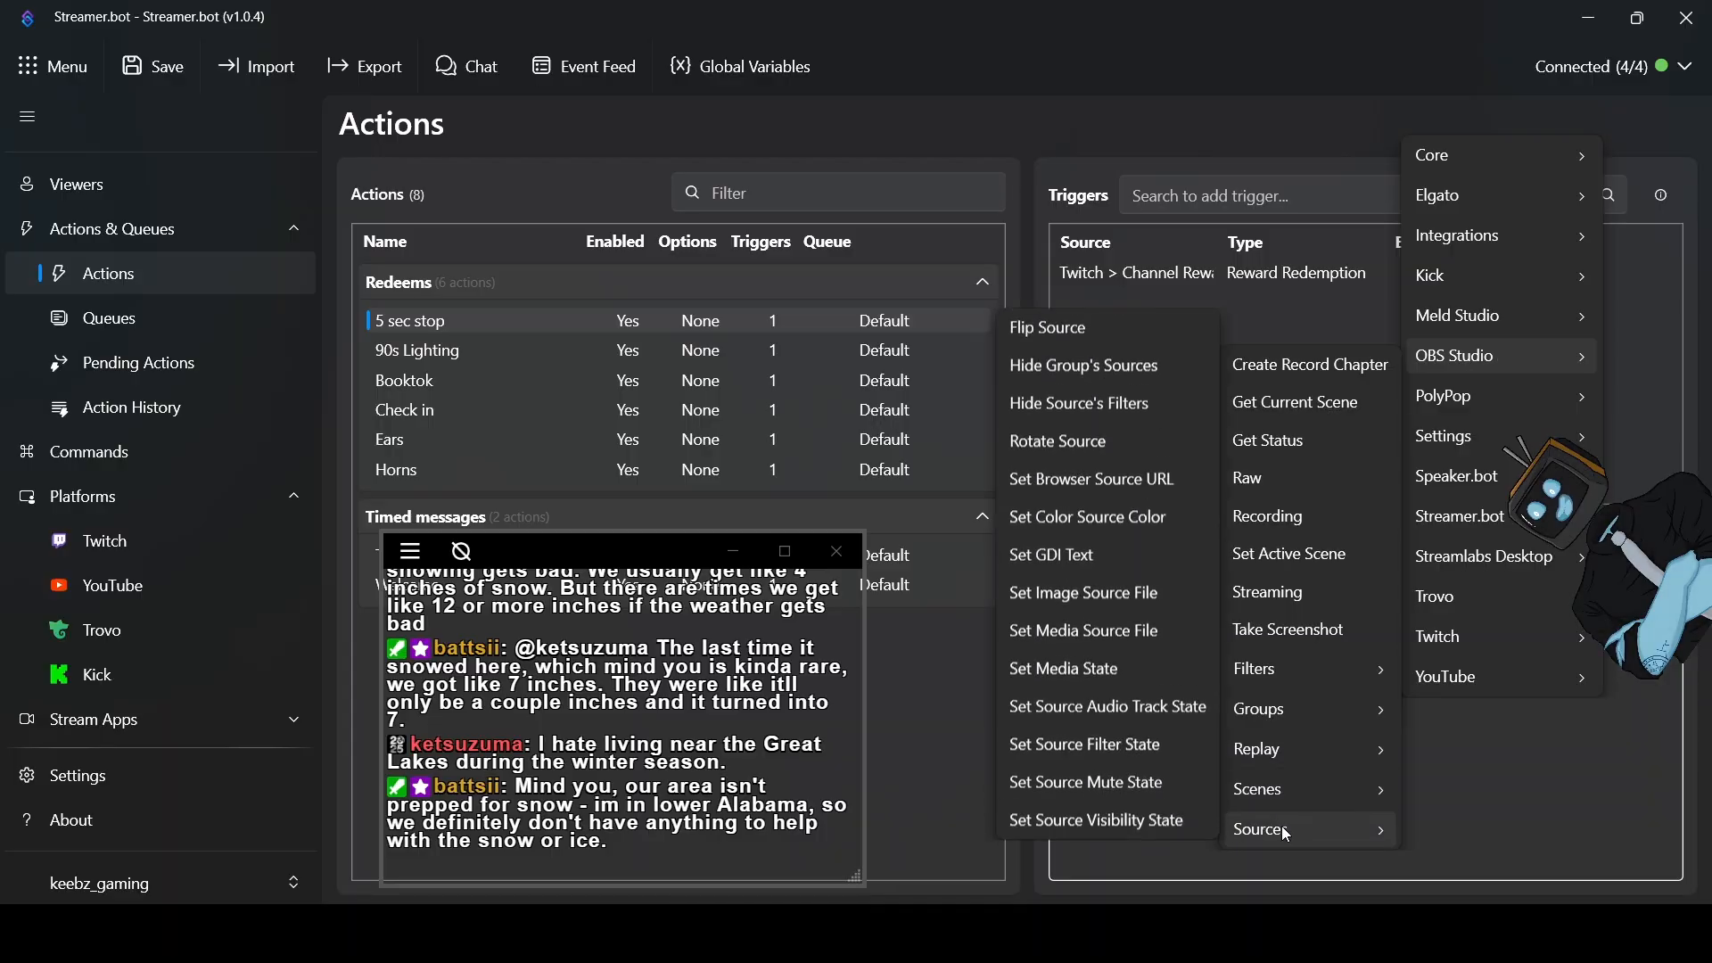
pyautogui.click(1138, 818)
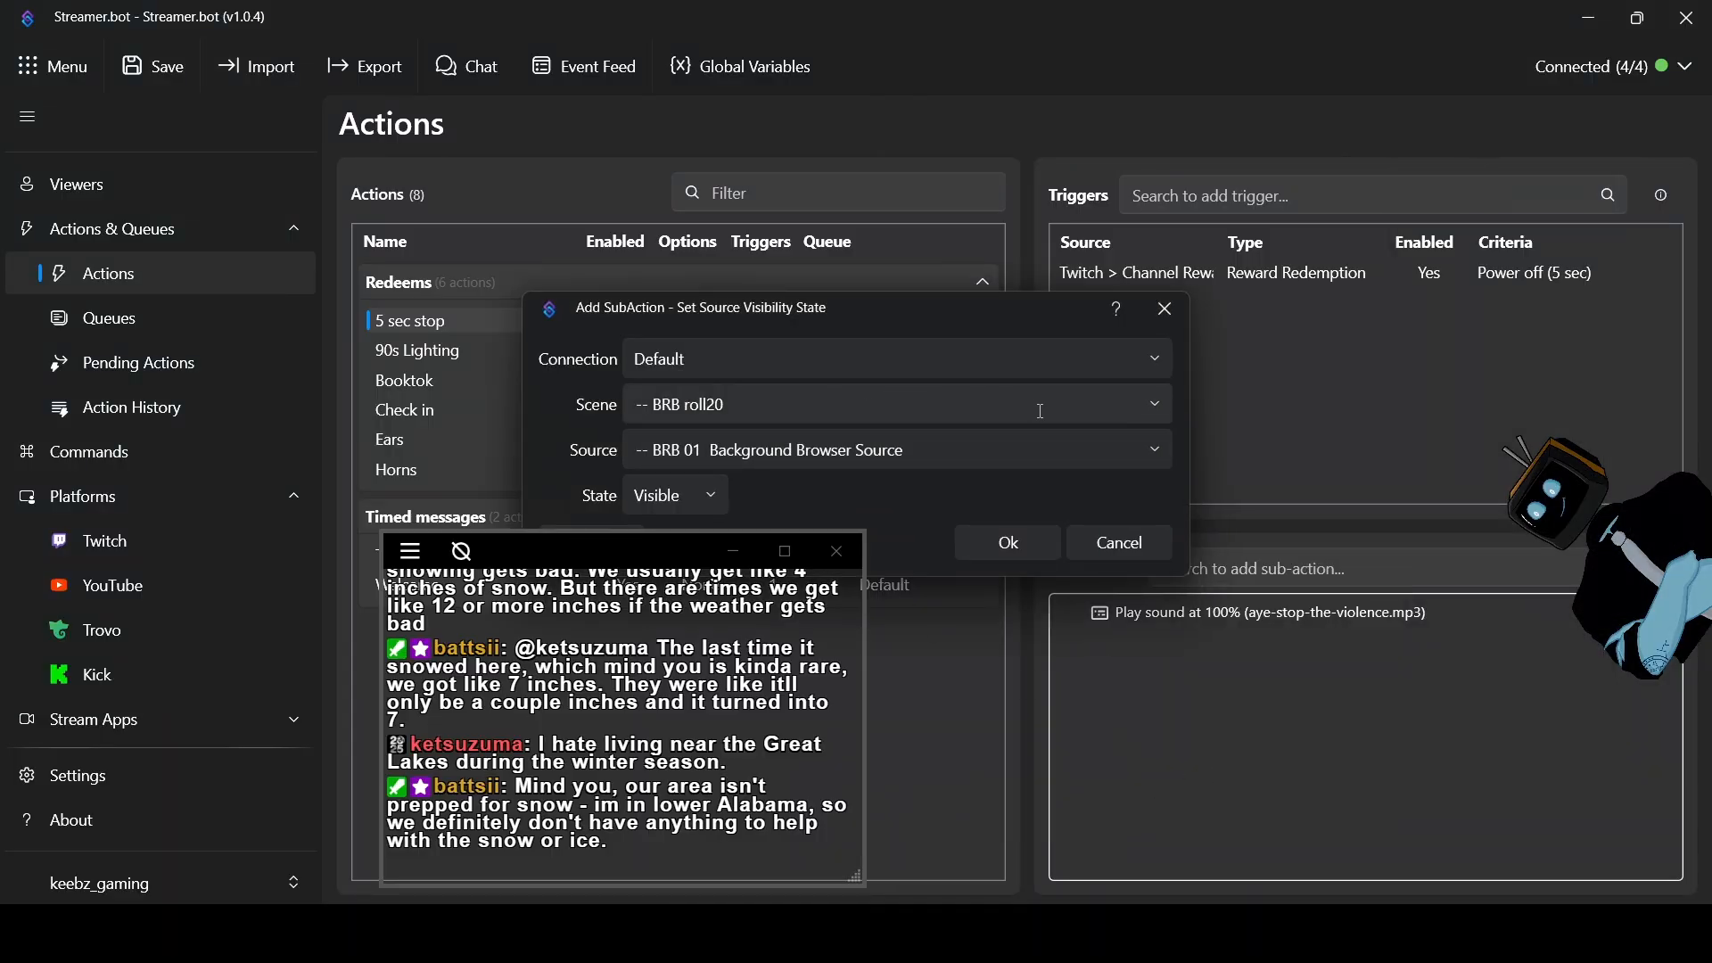
# Target the redeem count 5 source in the Redeems scene with state Visible and save the sub-action
pyautogui.click(1154, 413)
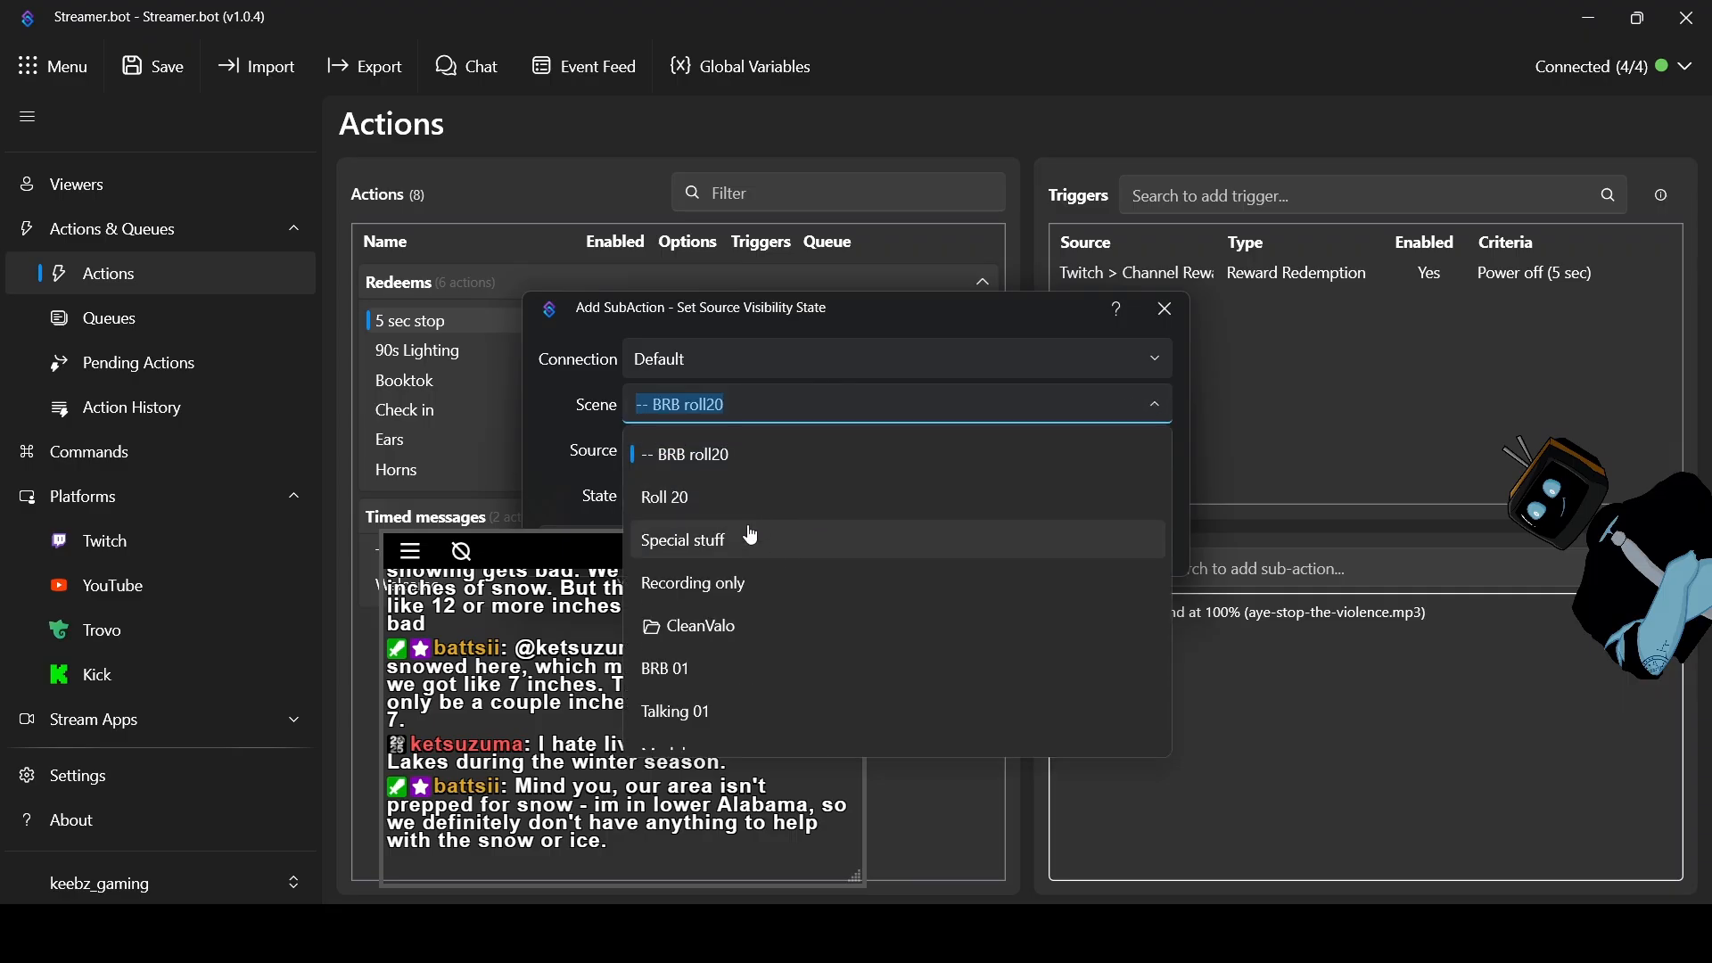
pyautogui.scroll(-3, 785, 566)
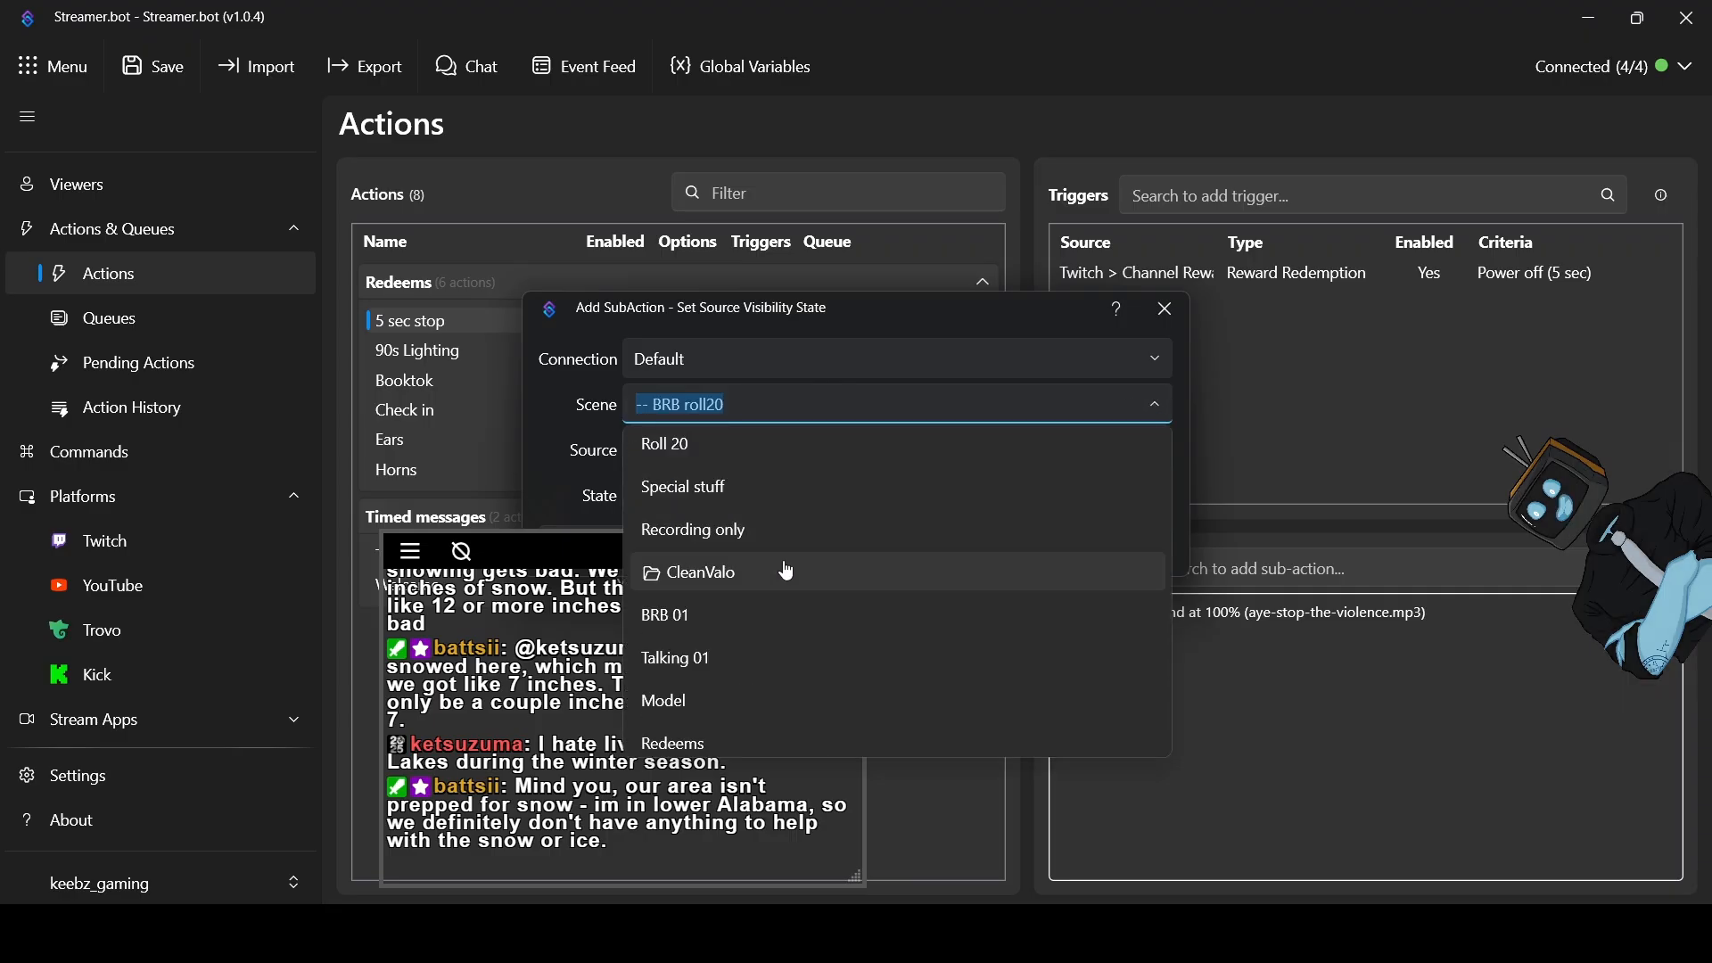
pyautogui.scroll(-1, 795, 645)
pyautogui.click(791, 638)
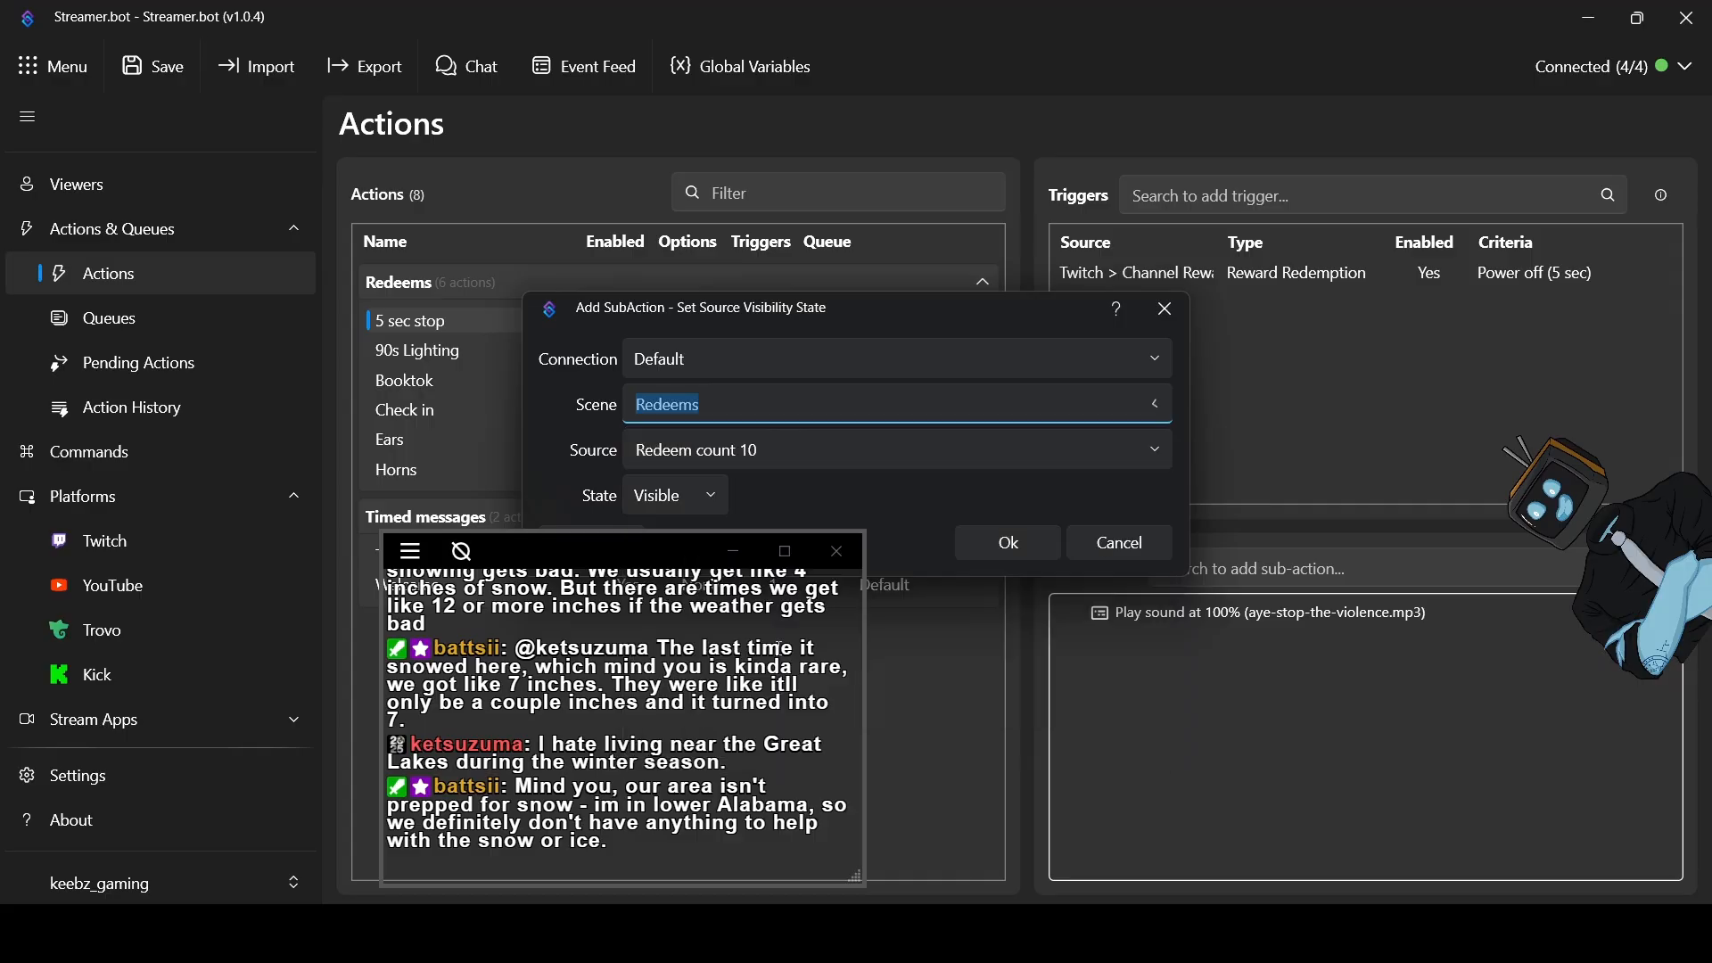
pyautogui.click(1152, 452)
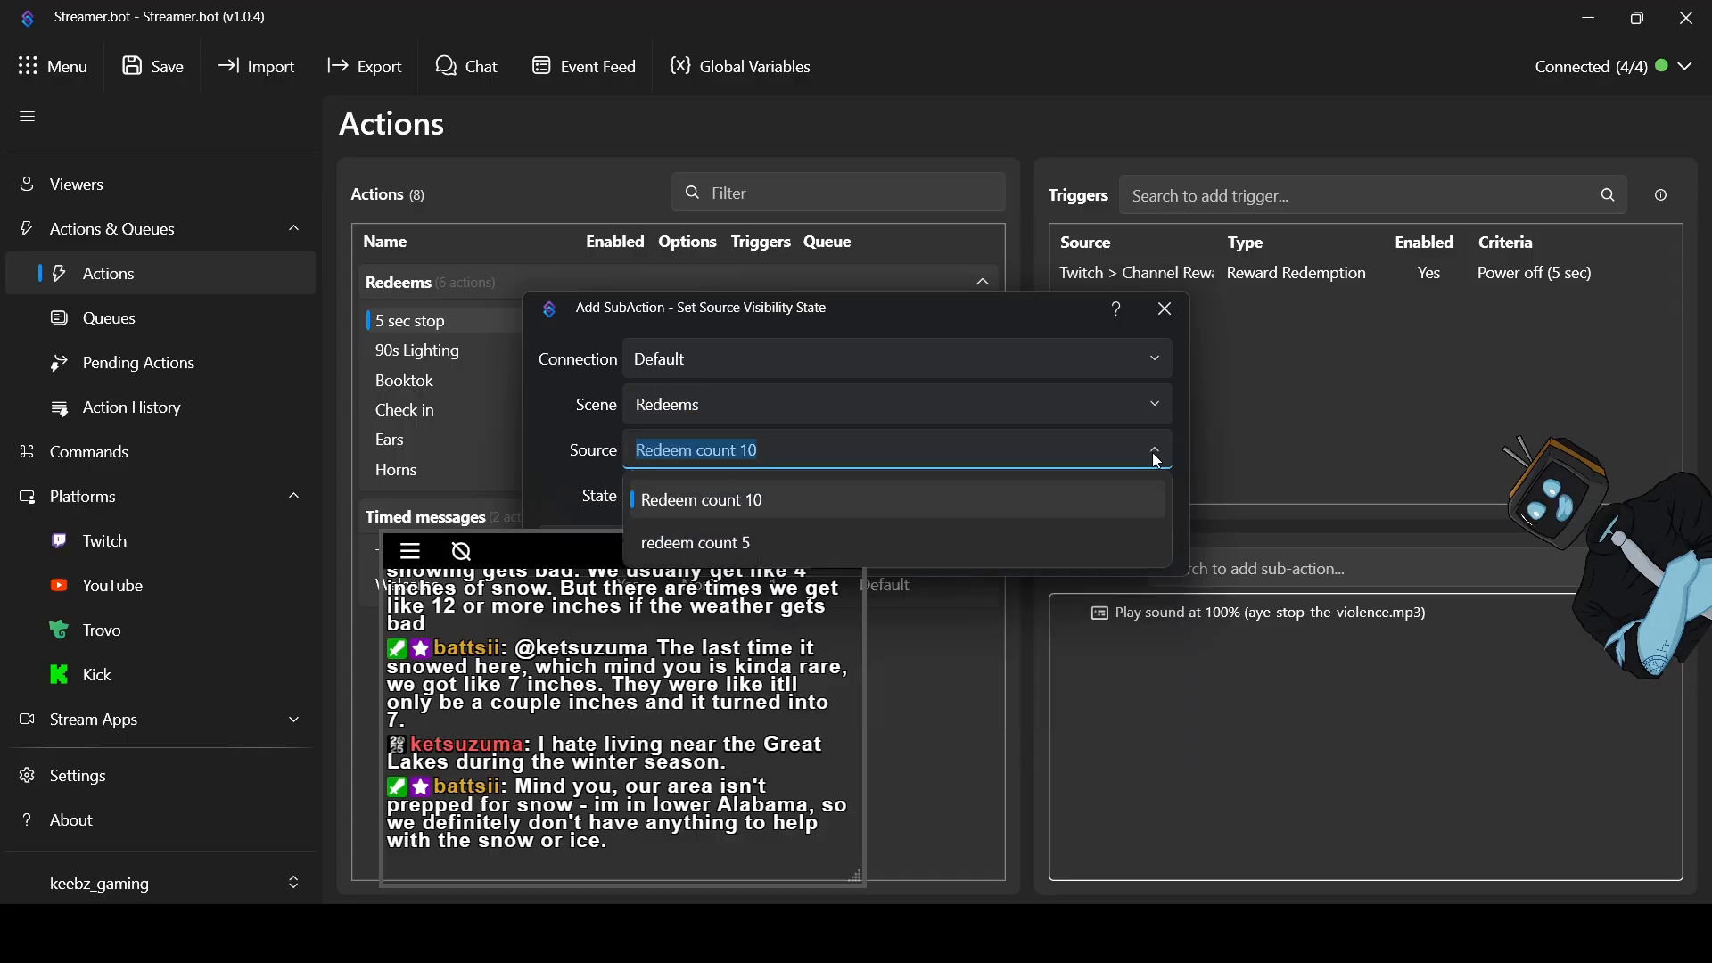
pyautogui.click(714, 544)
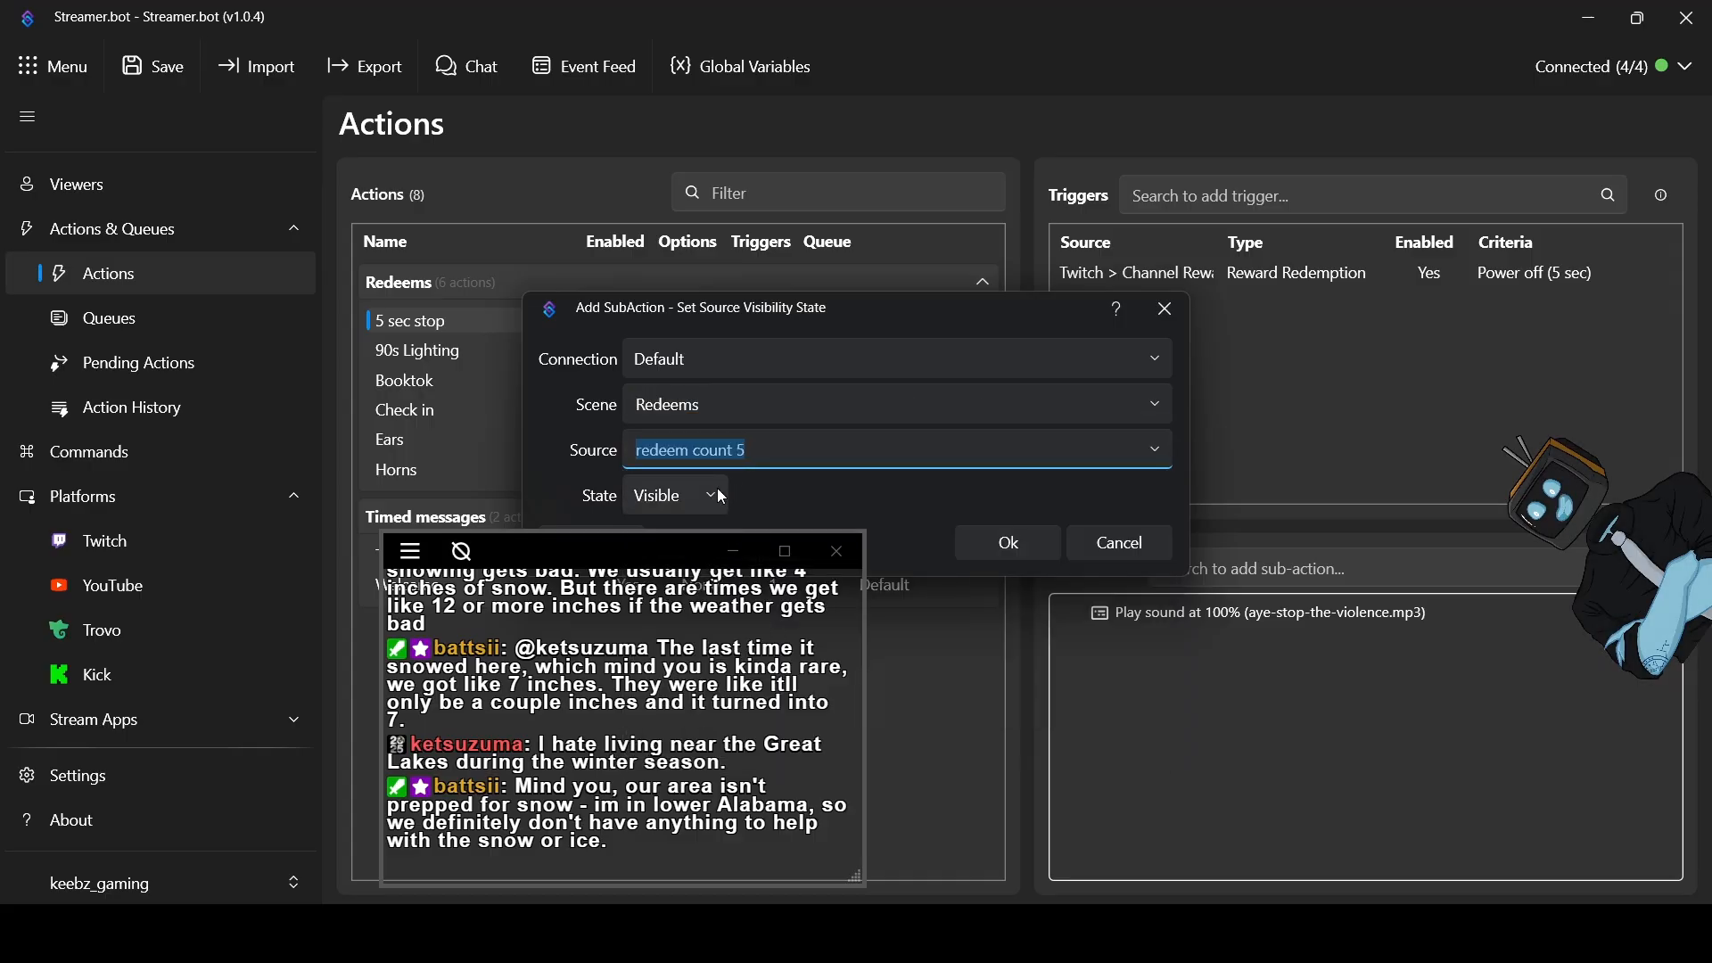
pyautogui.click(984, 540)
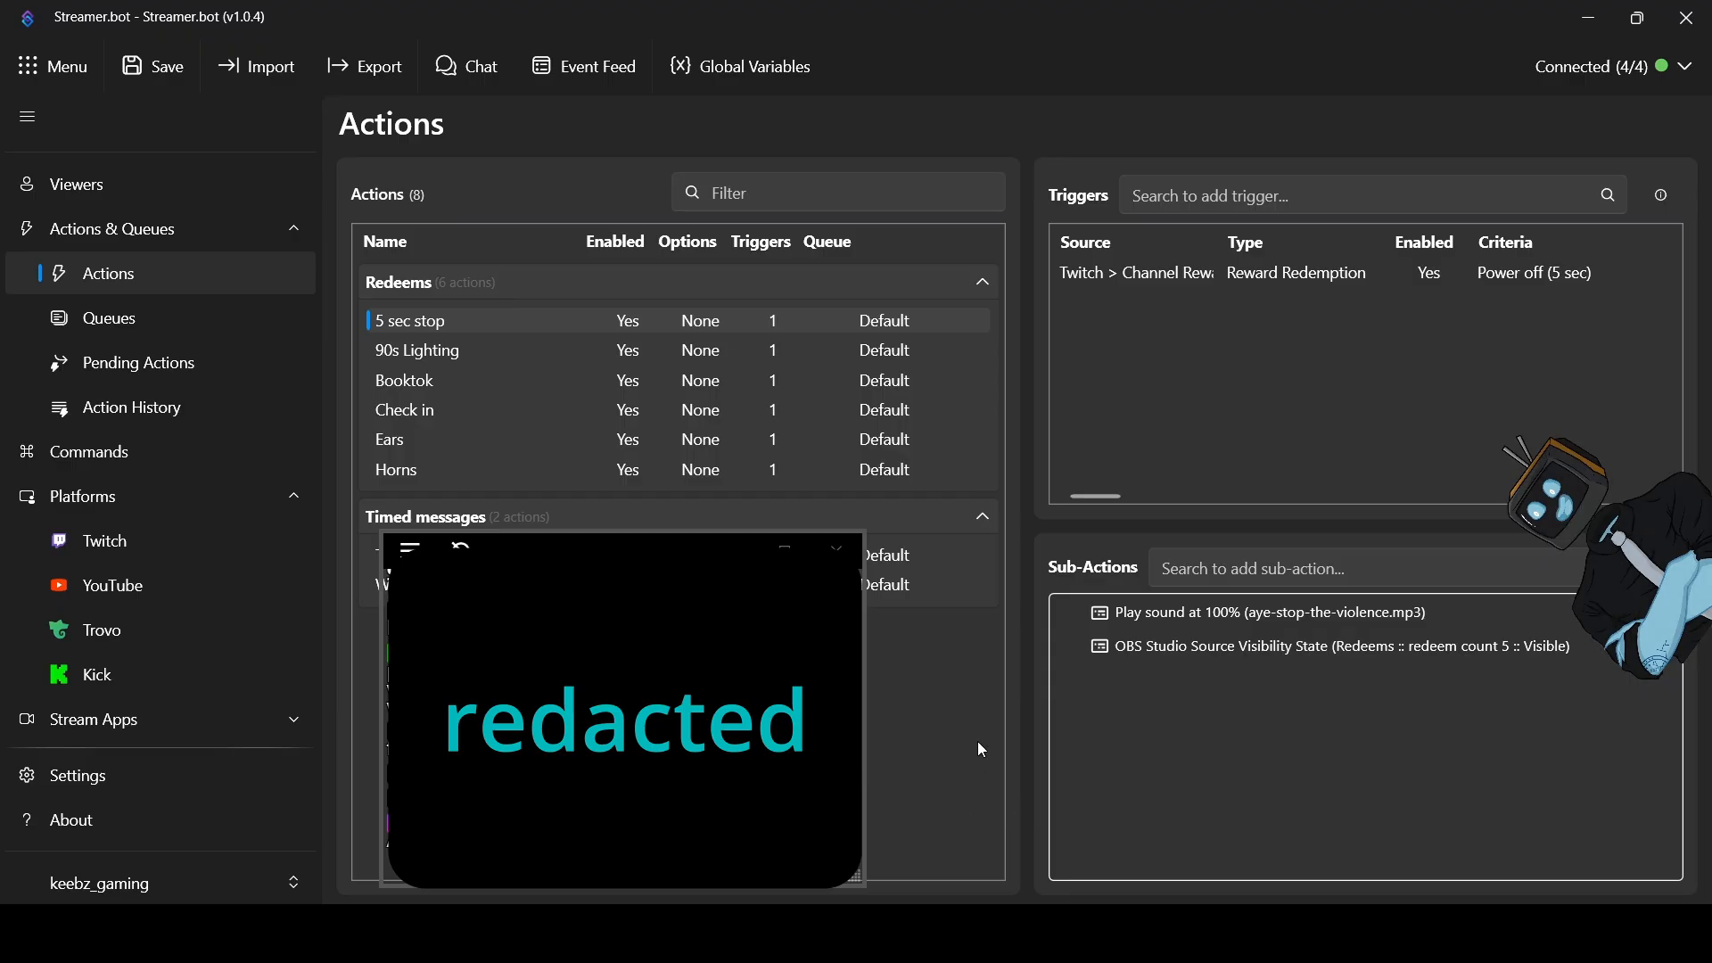
# Reposition the chat overlay and start a second OBS Studio Set Source Visibility State sub-action for the 5 sec stop action
pyautogui.moveTo(647, 546); pyautogui.dragTo(679, 547)
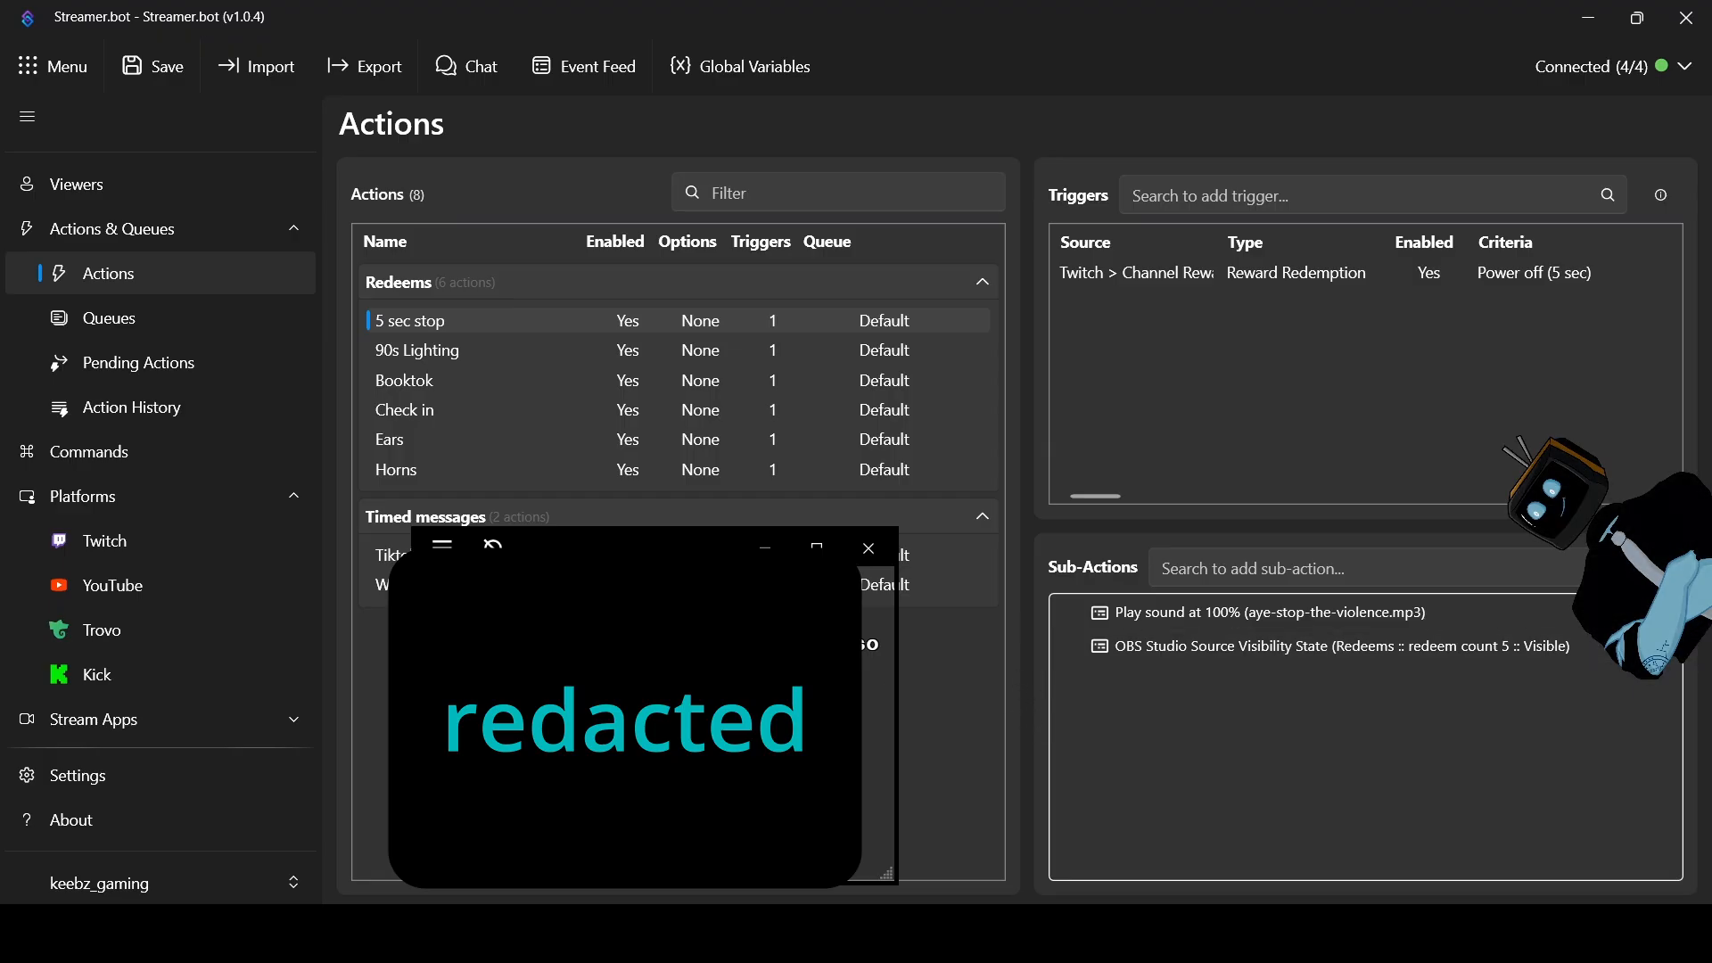
pyautogui.moveTo(633, 546); pyautogui.dragTo(622, 561)
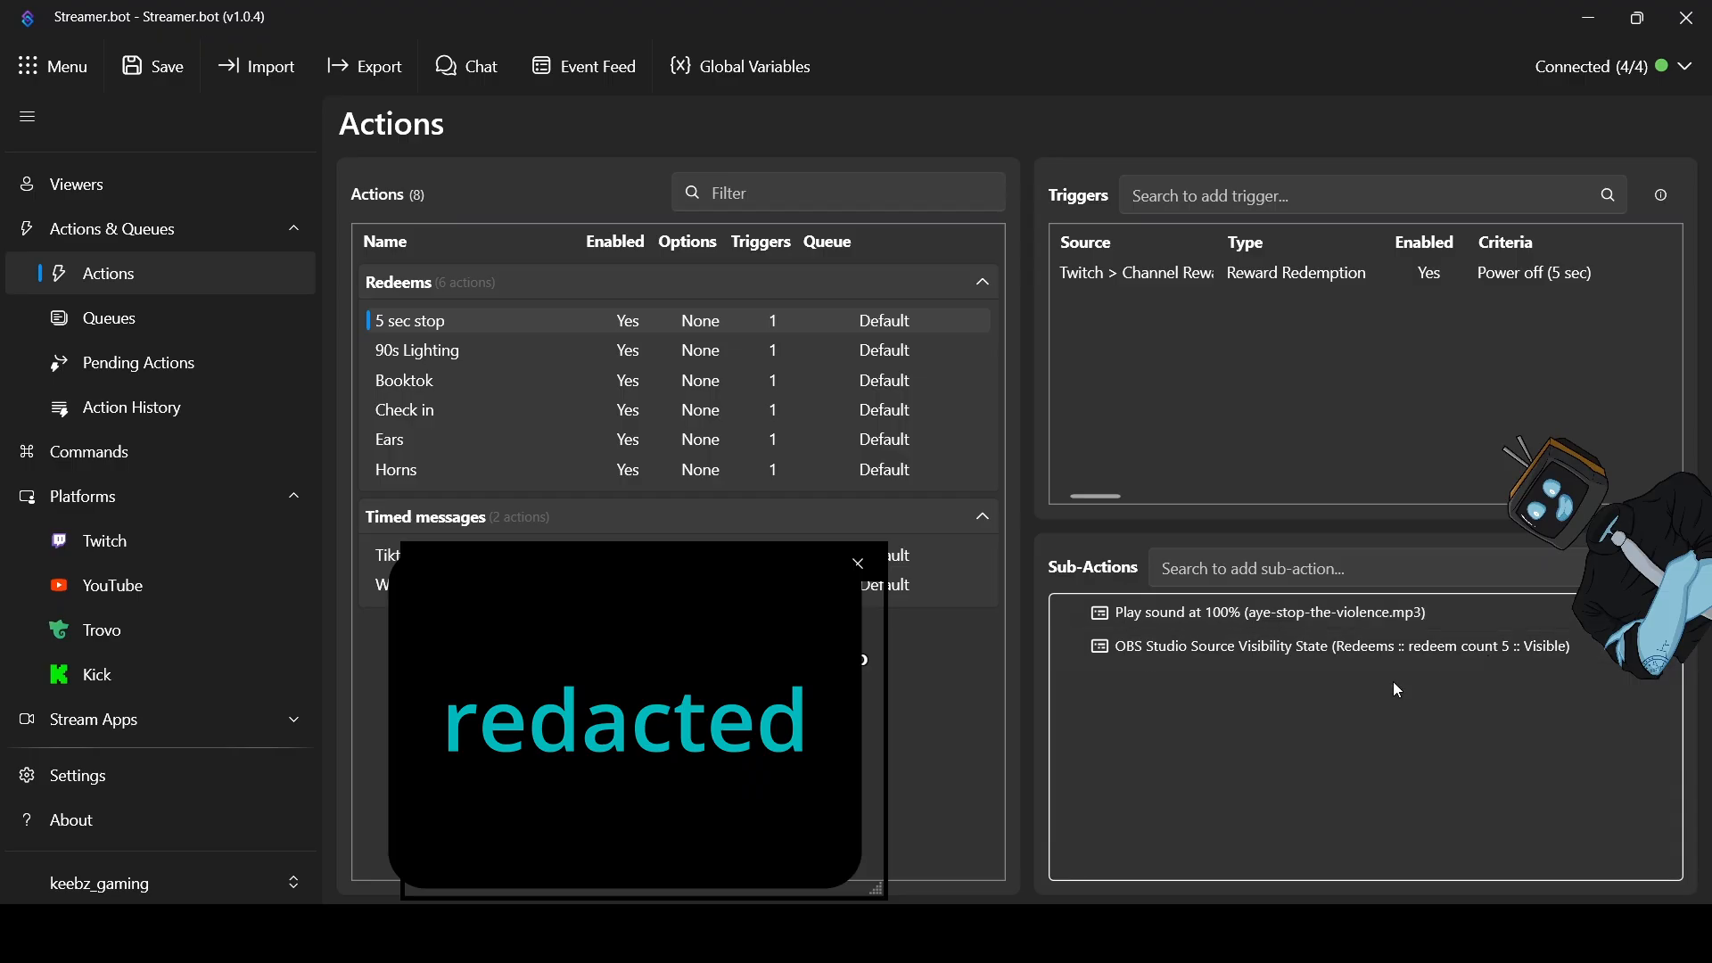
pyautogui.rightClick(1159, 697)
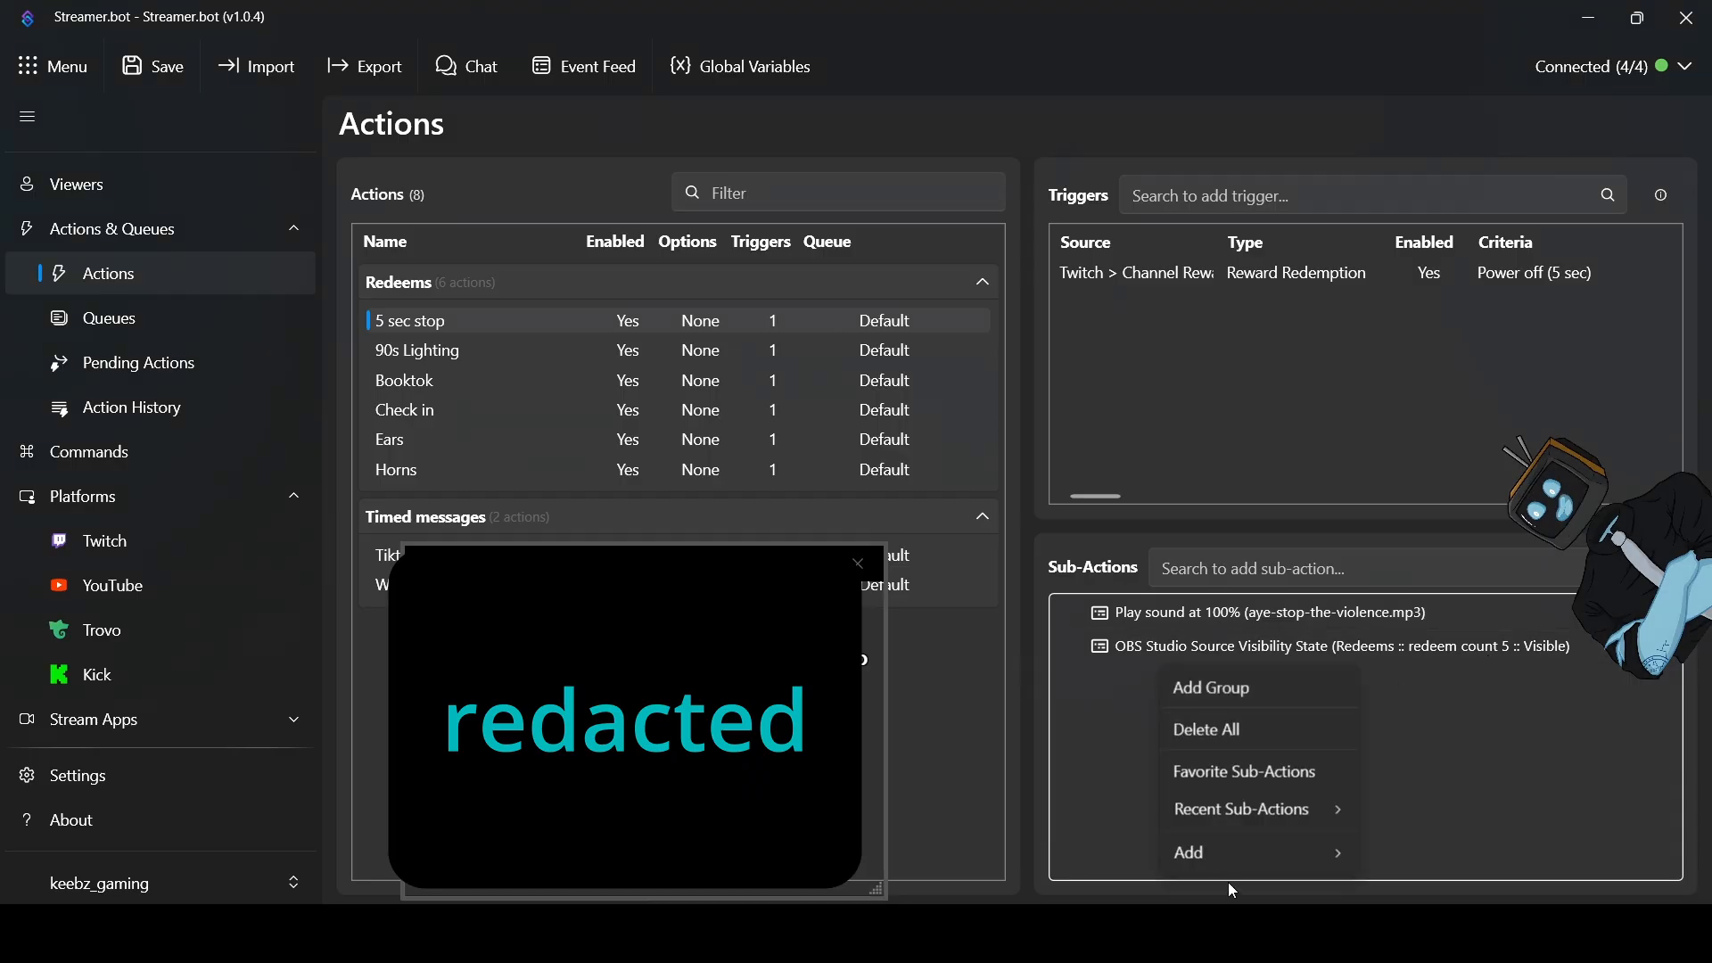
pyautogui.moveTo(1226, 858)
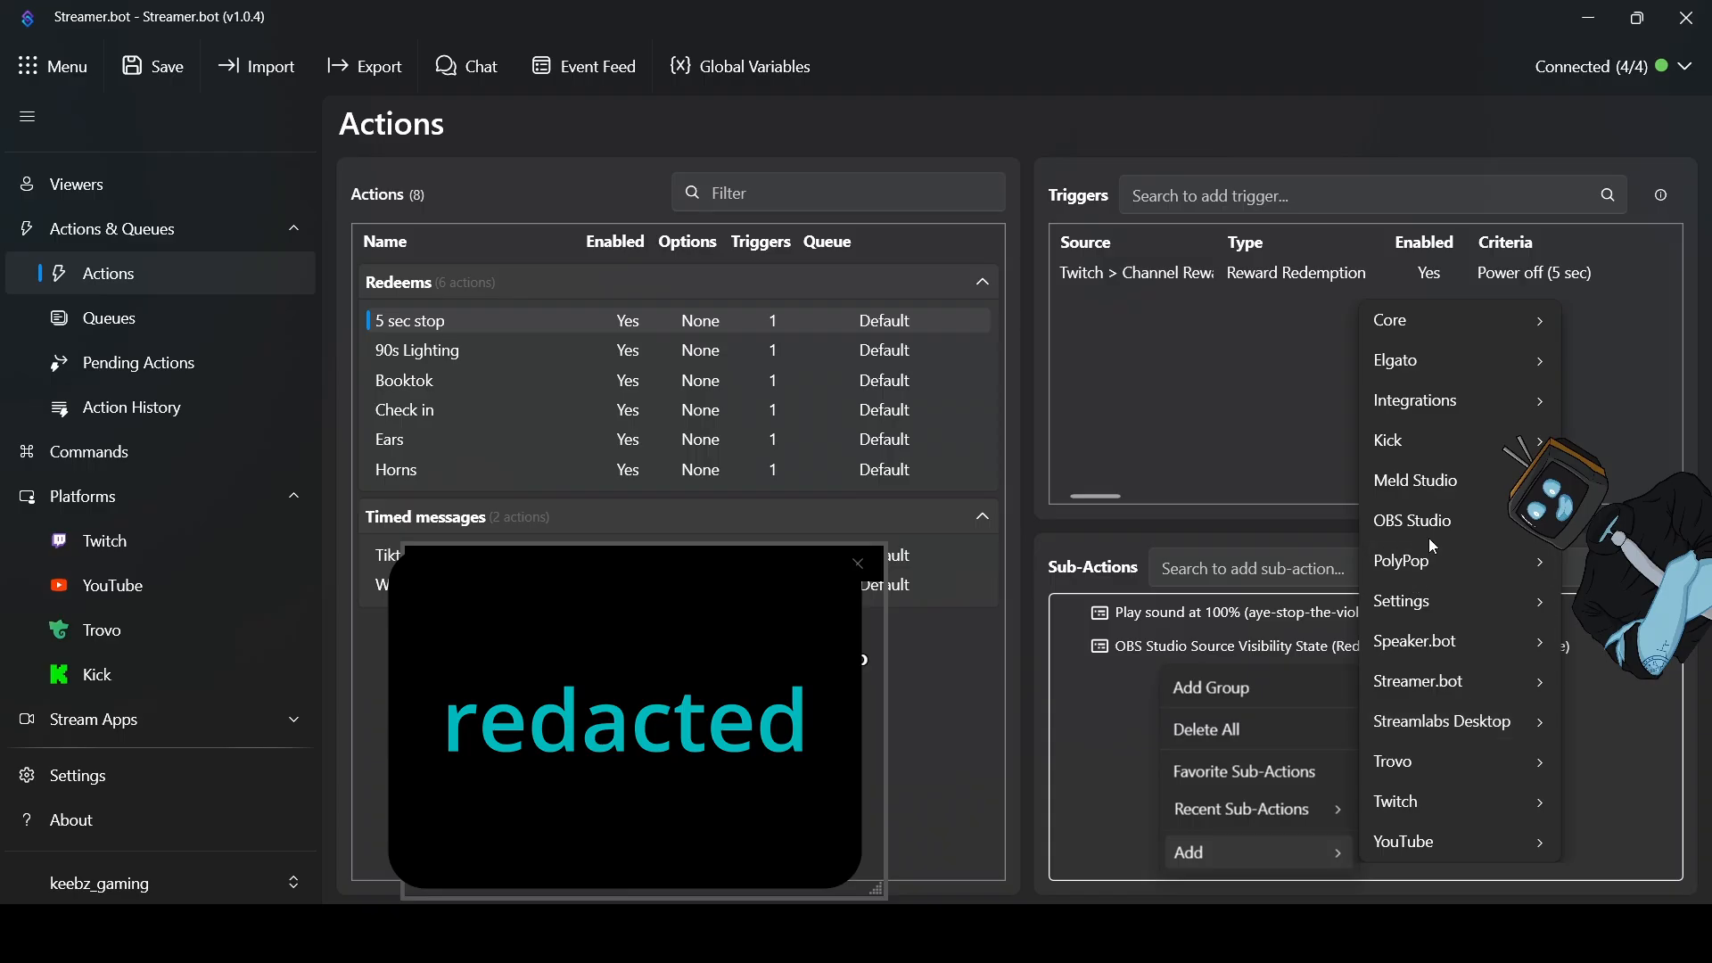
pyautogui.moveTo(1430, 527)
pyautogui.moveTo(1289, 511)
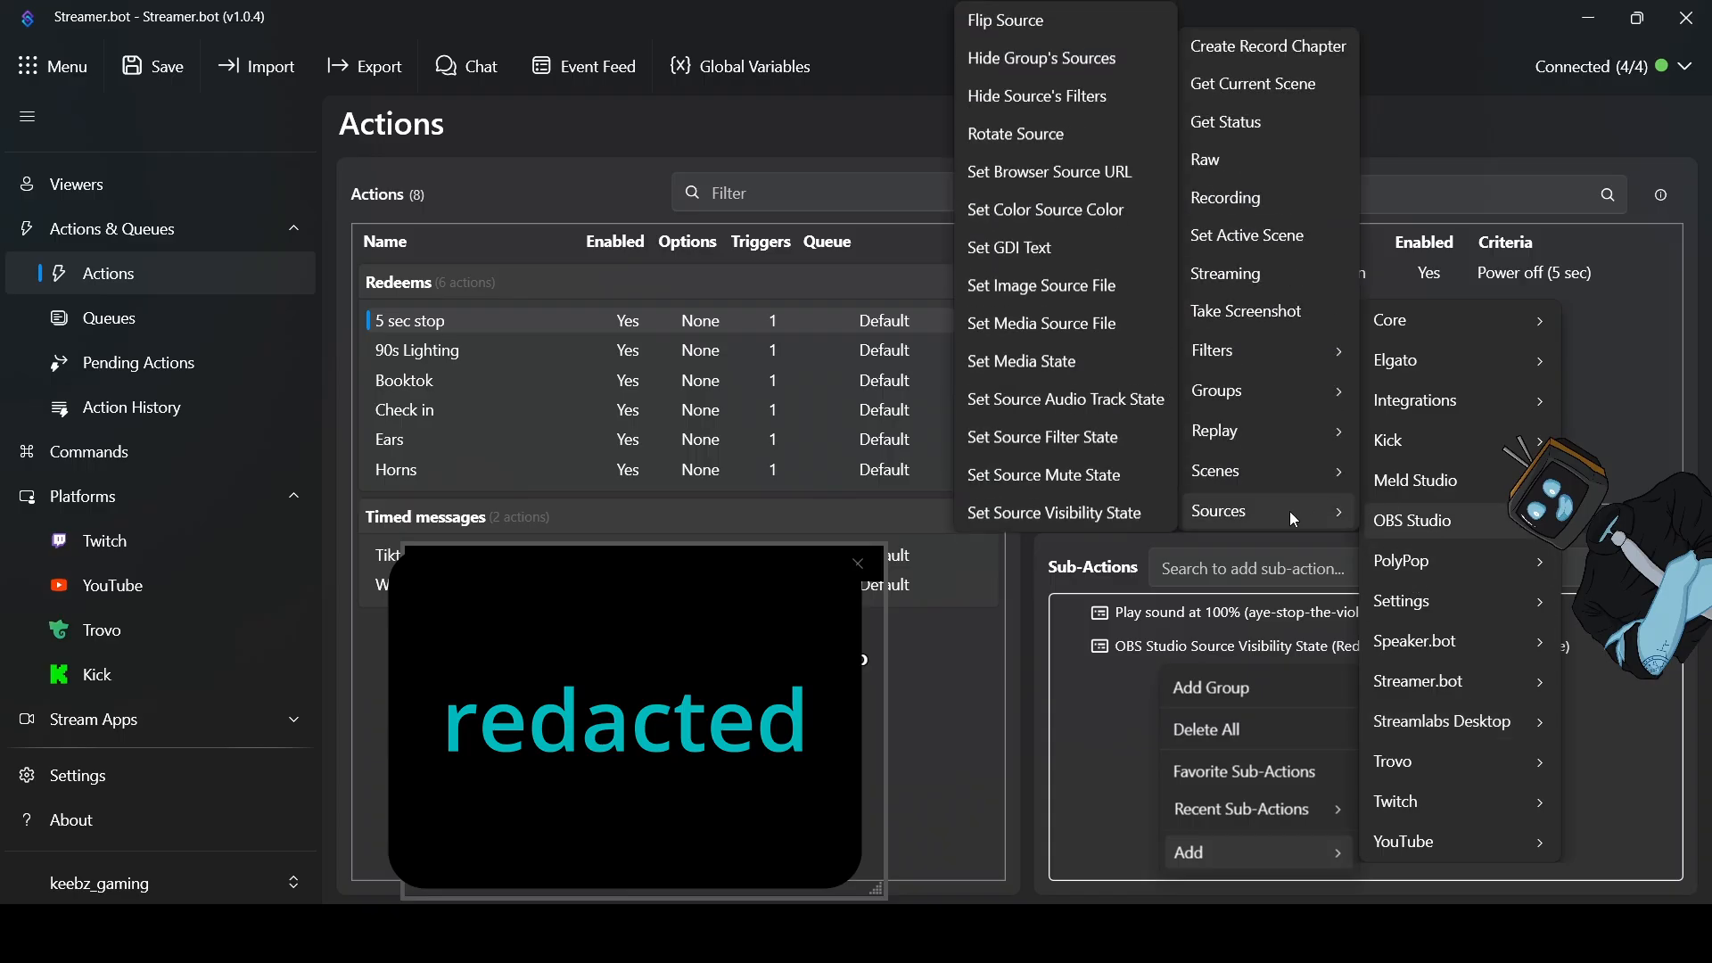
pyautogui.click(1085, 511)
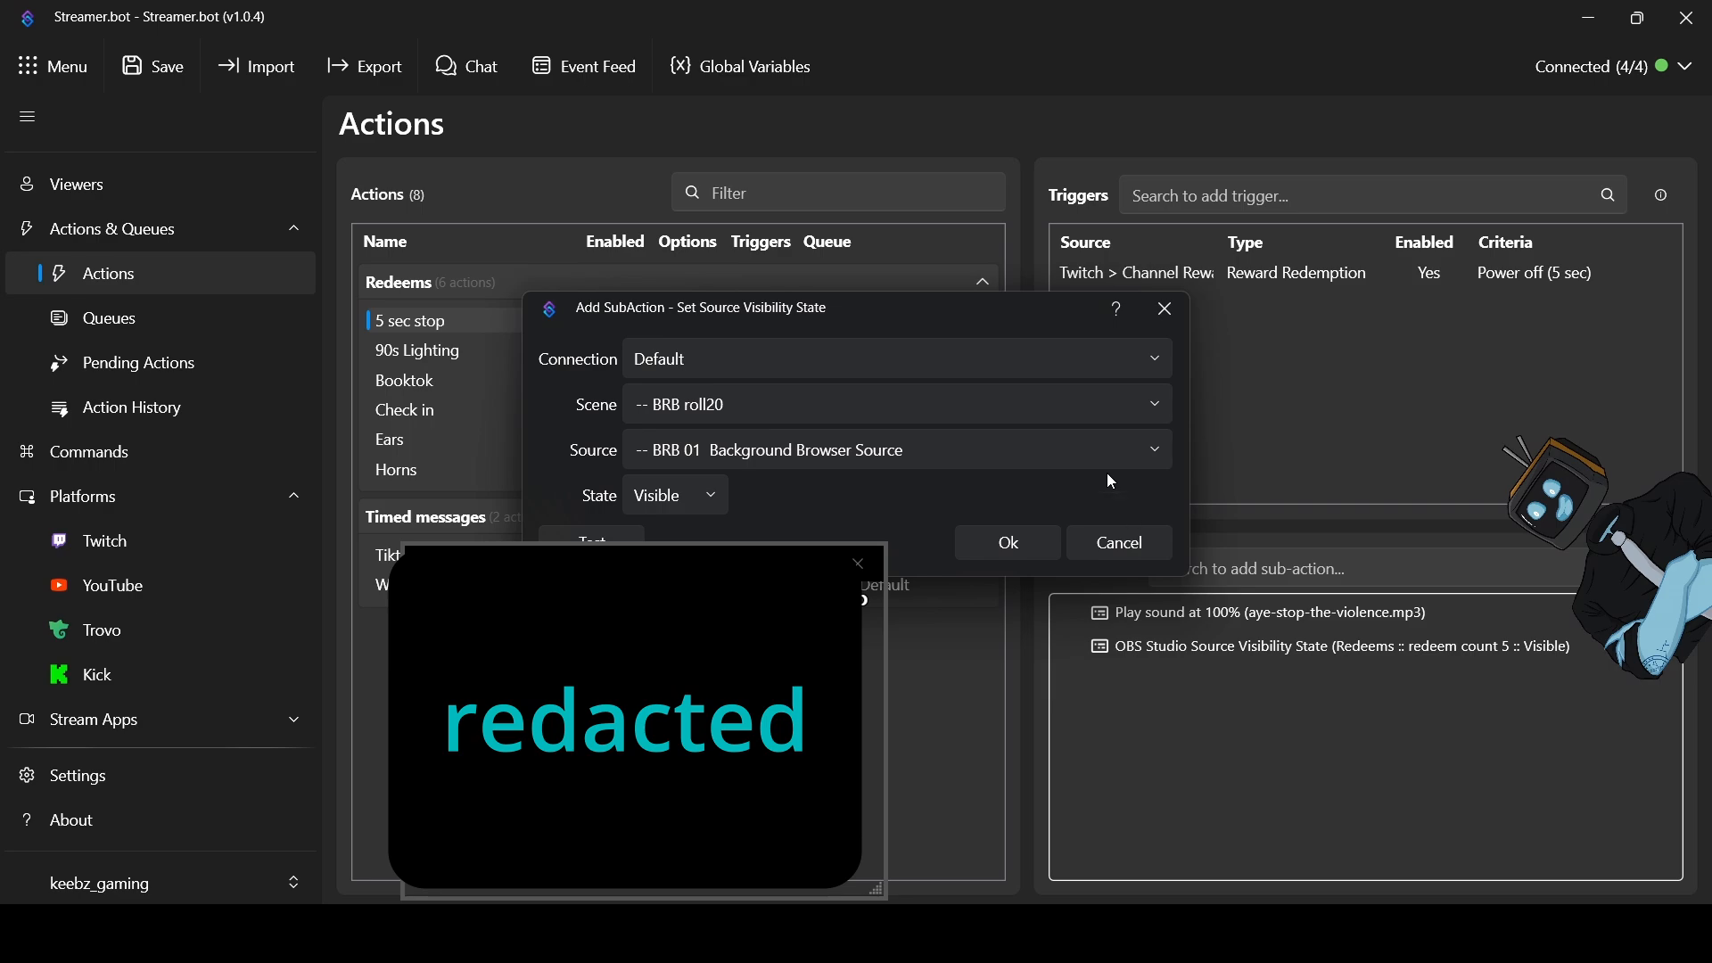
# Target the Static fce source in the Model scene with state Visible and save the sub-action
pyautogui.click(1139, 405)
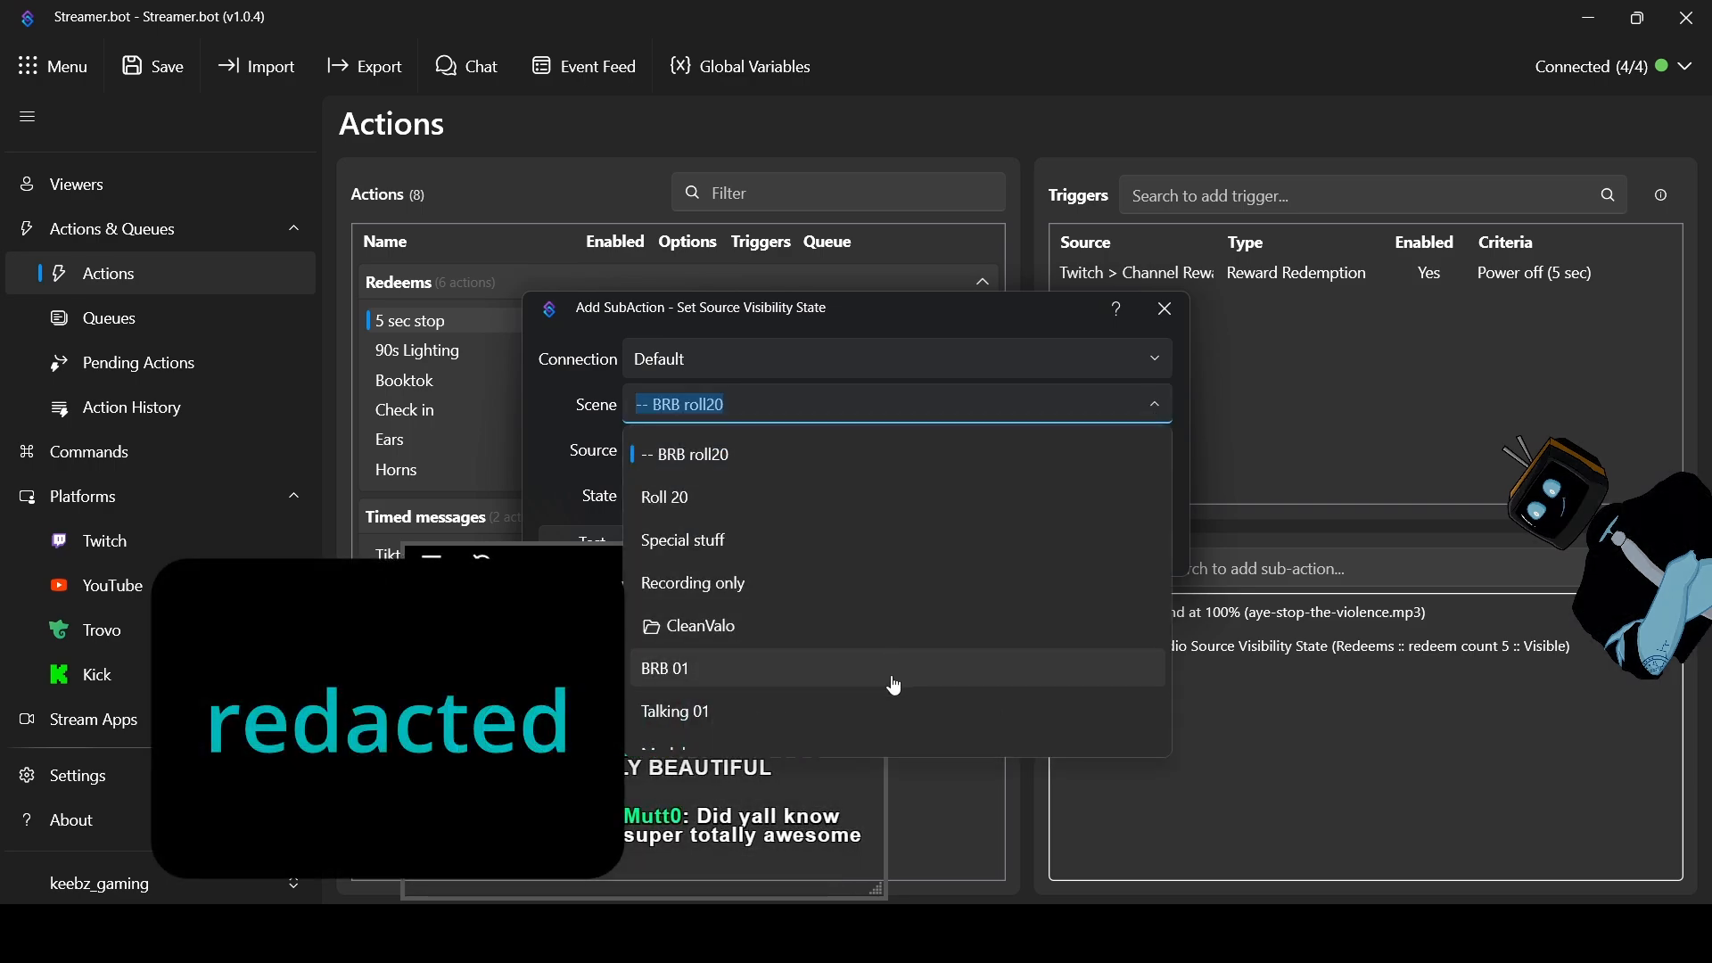
pyautogui.scroll(-2, 878, 629)
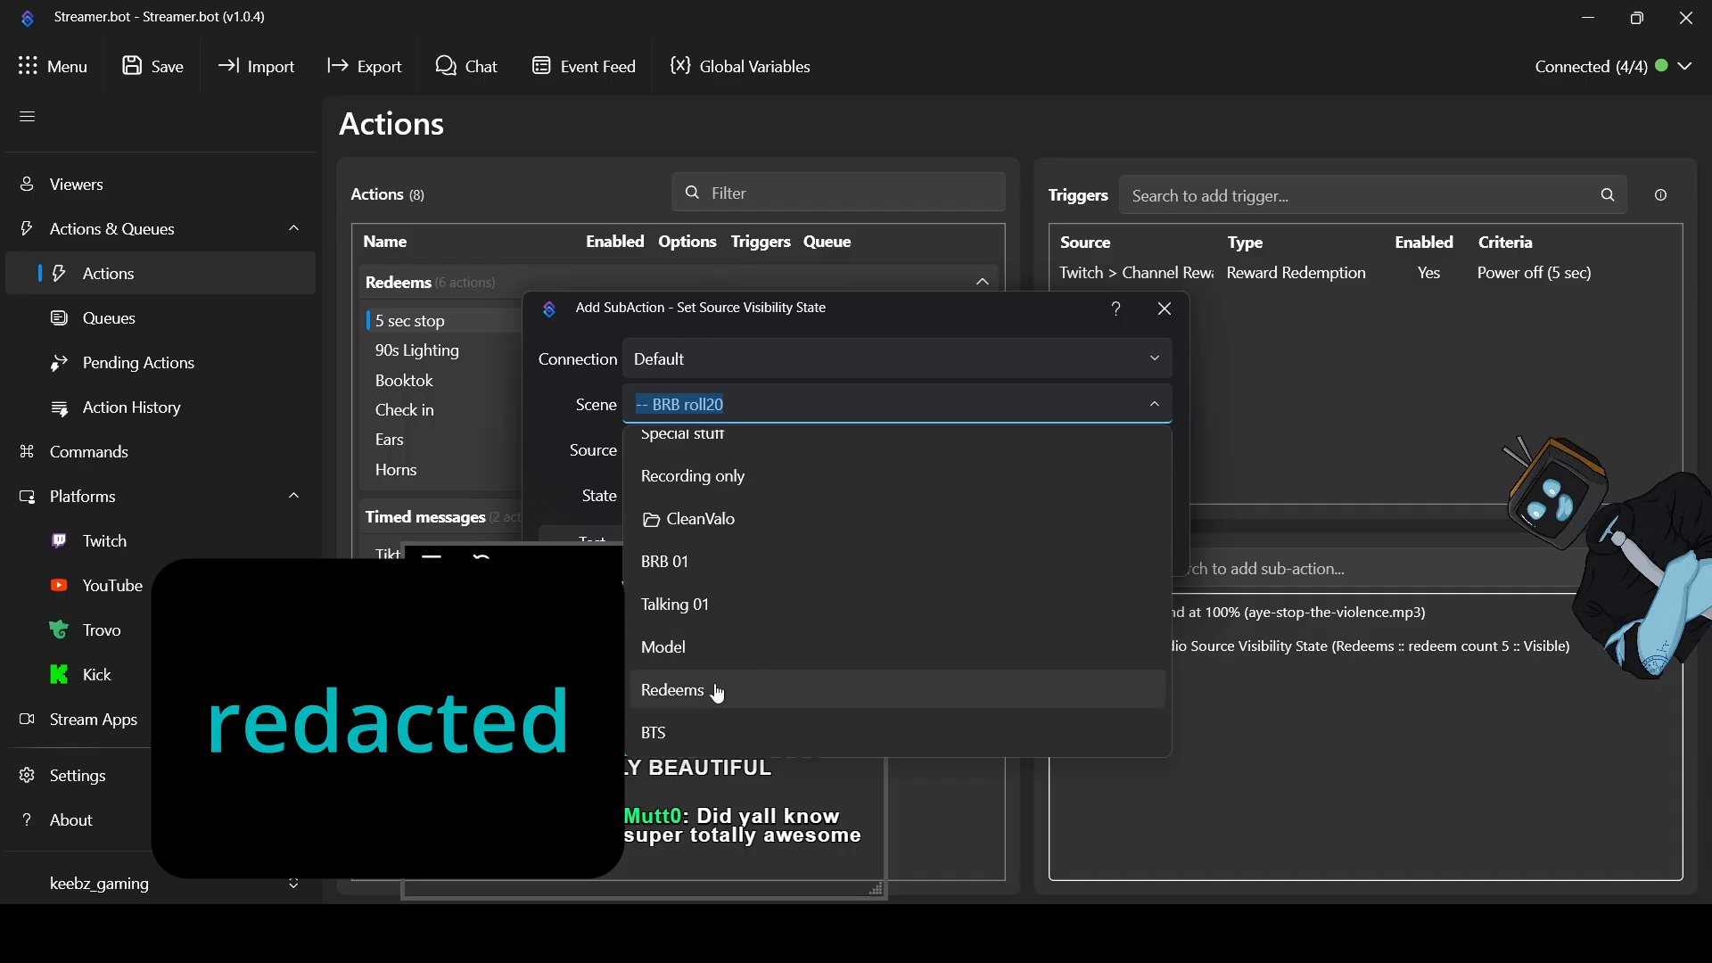
pyautogui.click(737, 648)
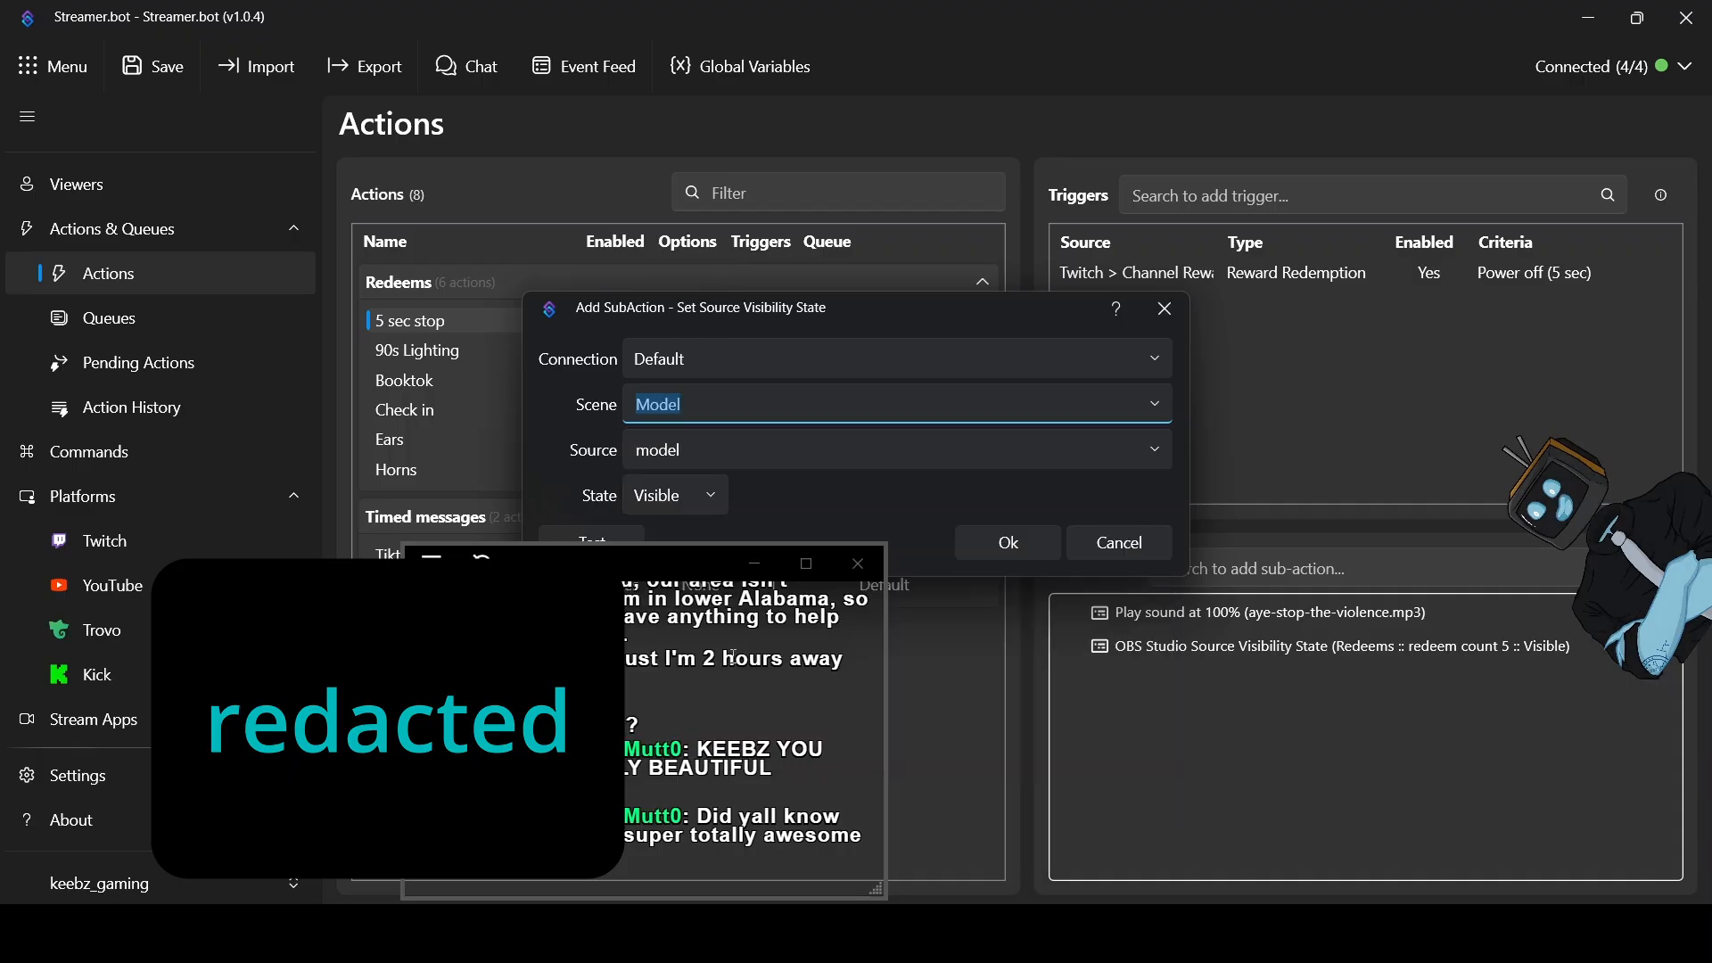
pyautogui.click(1164, 451)
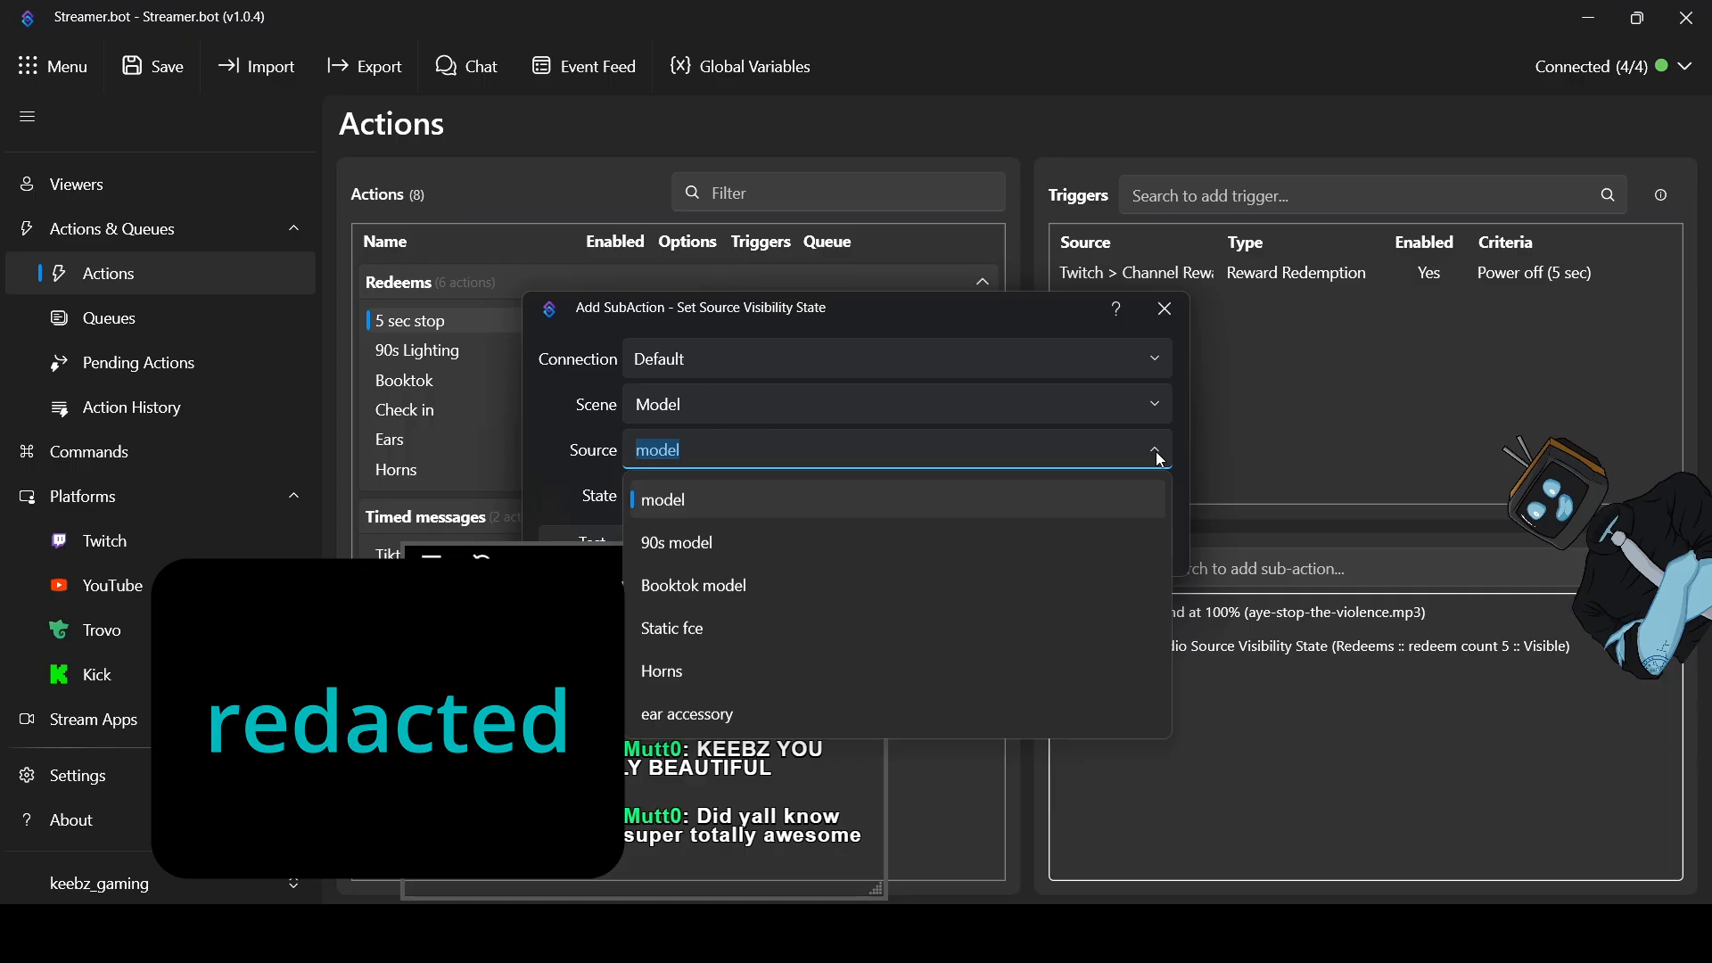
pyautogui.click(718, 639)
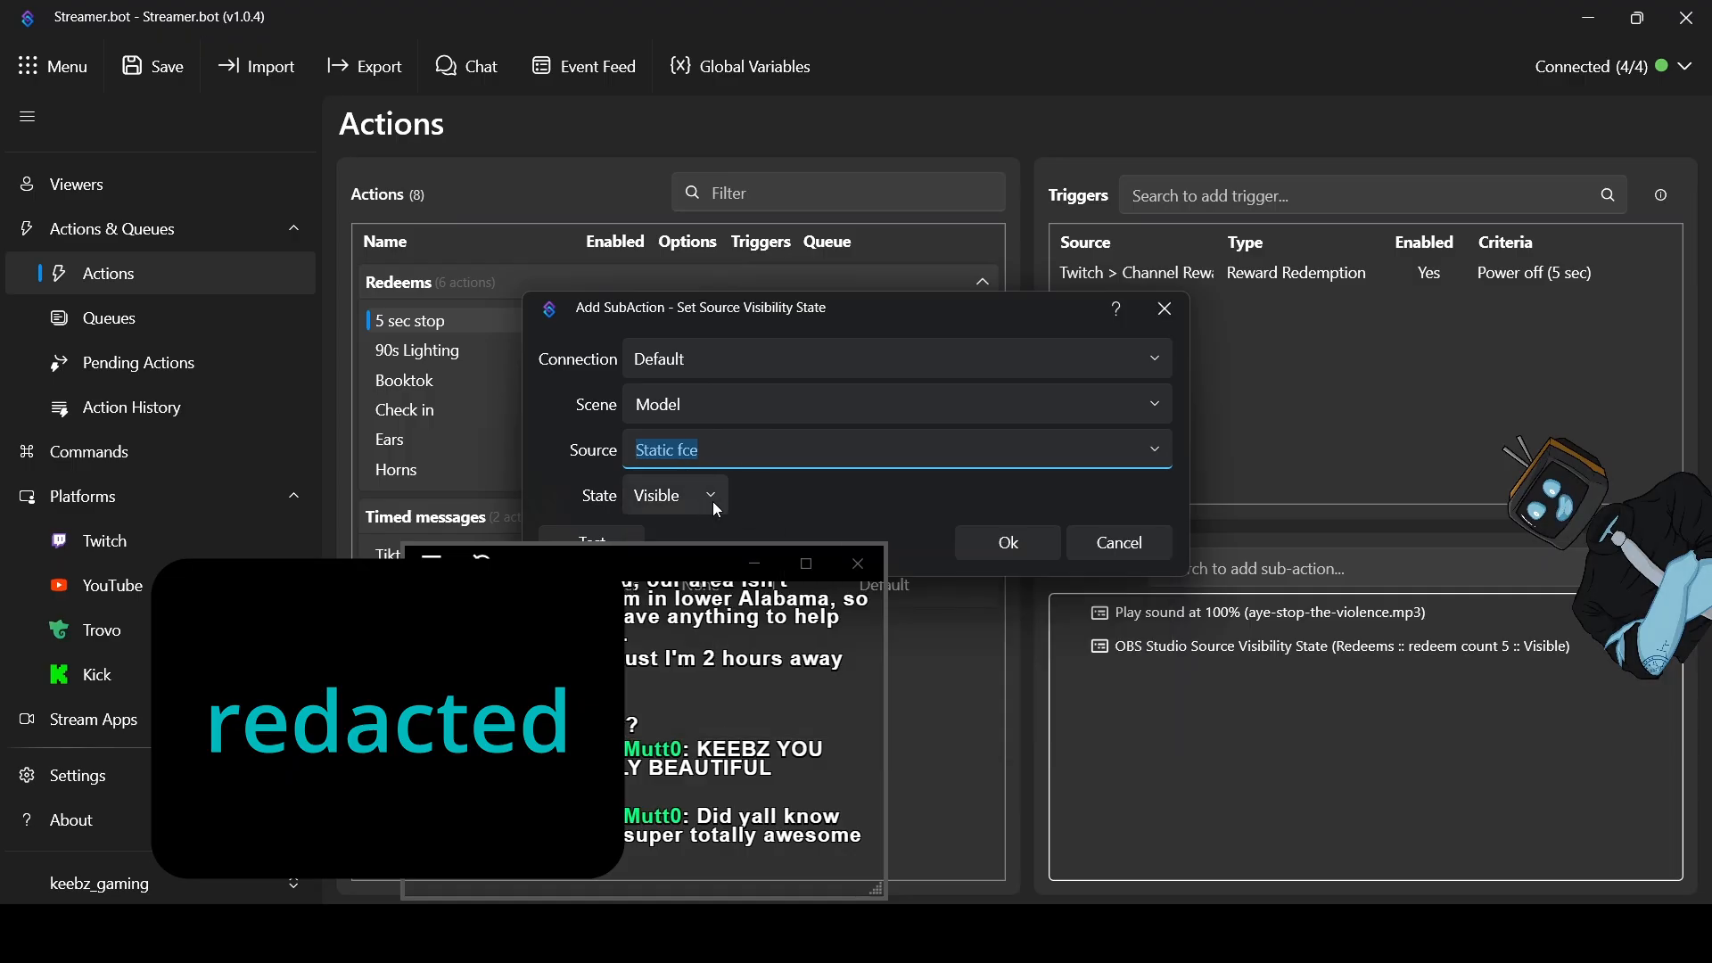
pyautogui.moveTo(910, 319); pyautogui.dragTo(914, 258)
pyautogui.click(997, 480)
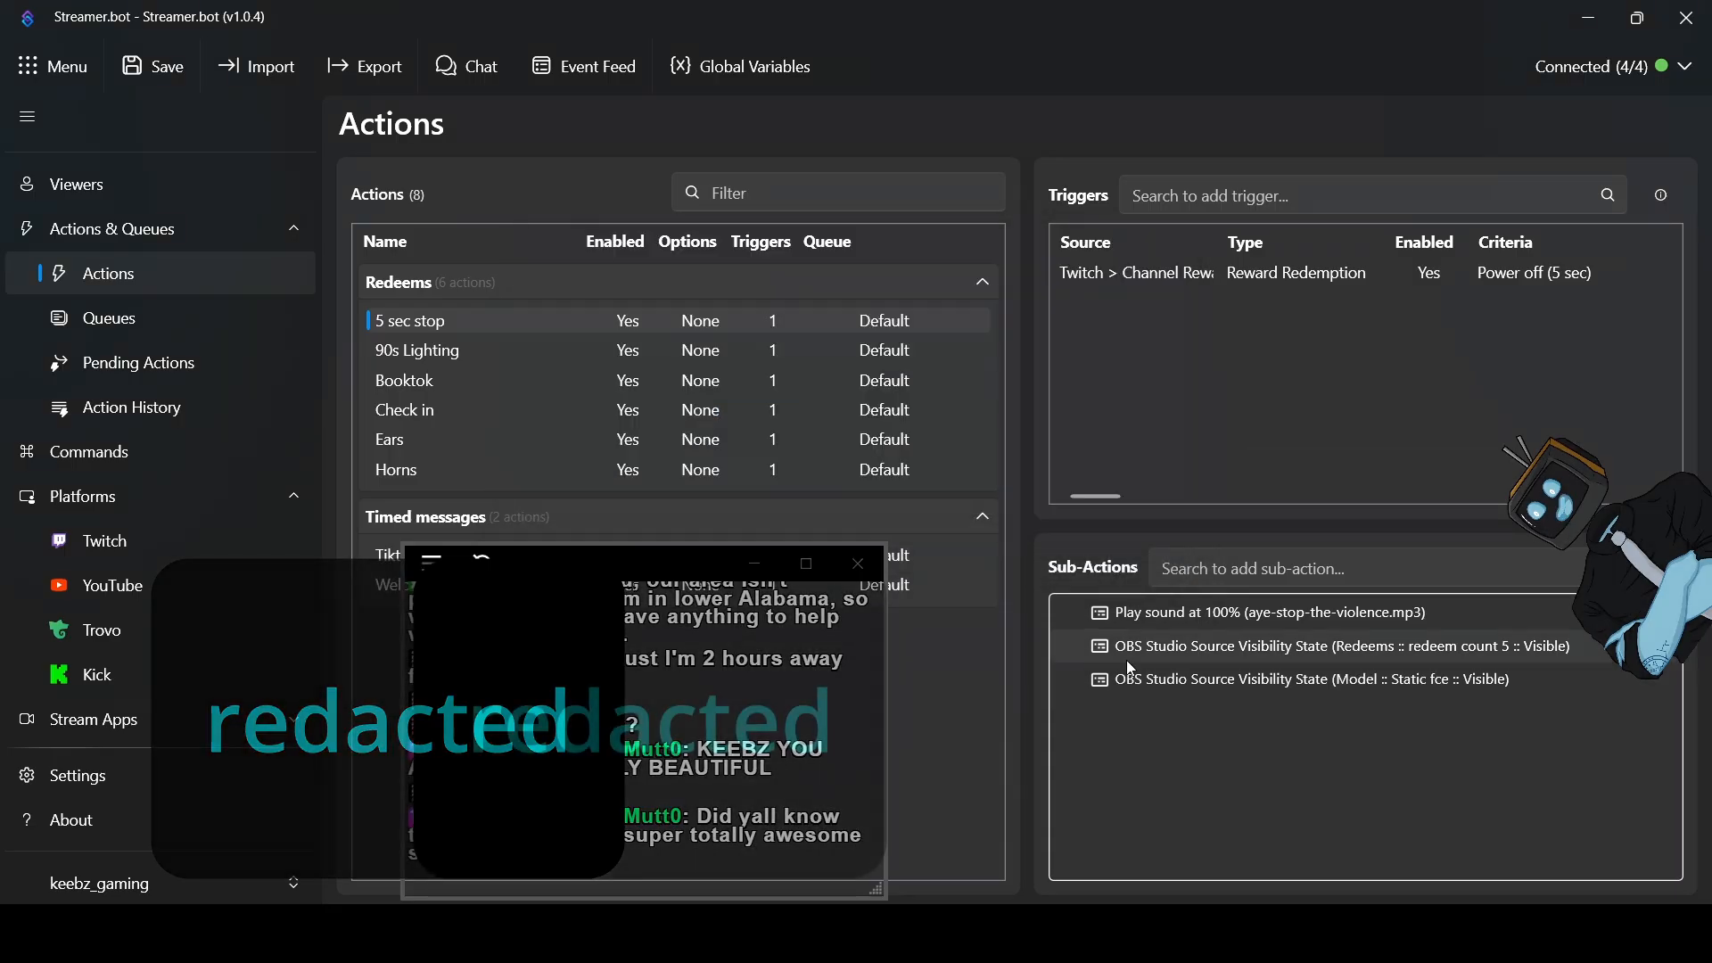
# Add a Core Delay sub-action of 5000 ms to the end of the 5 sec stop action
pyautogui.rightClick(1184, 738)
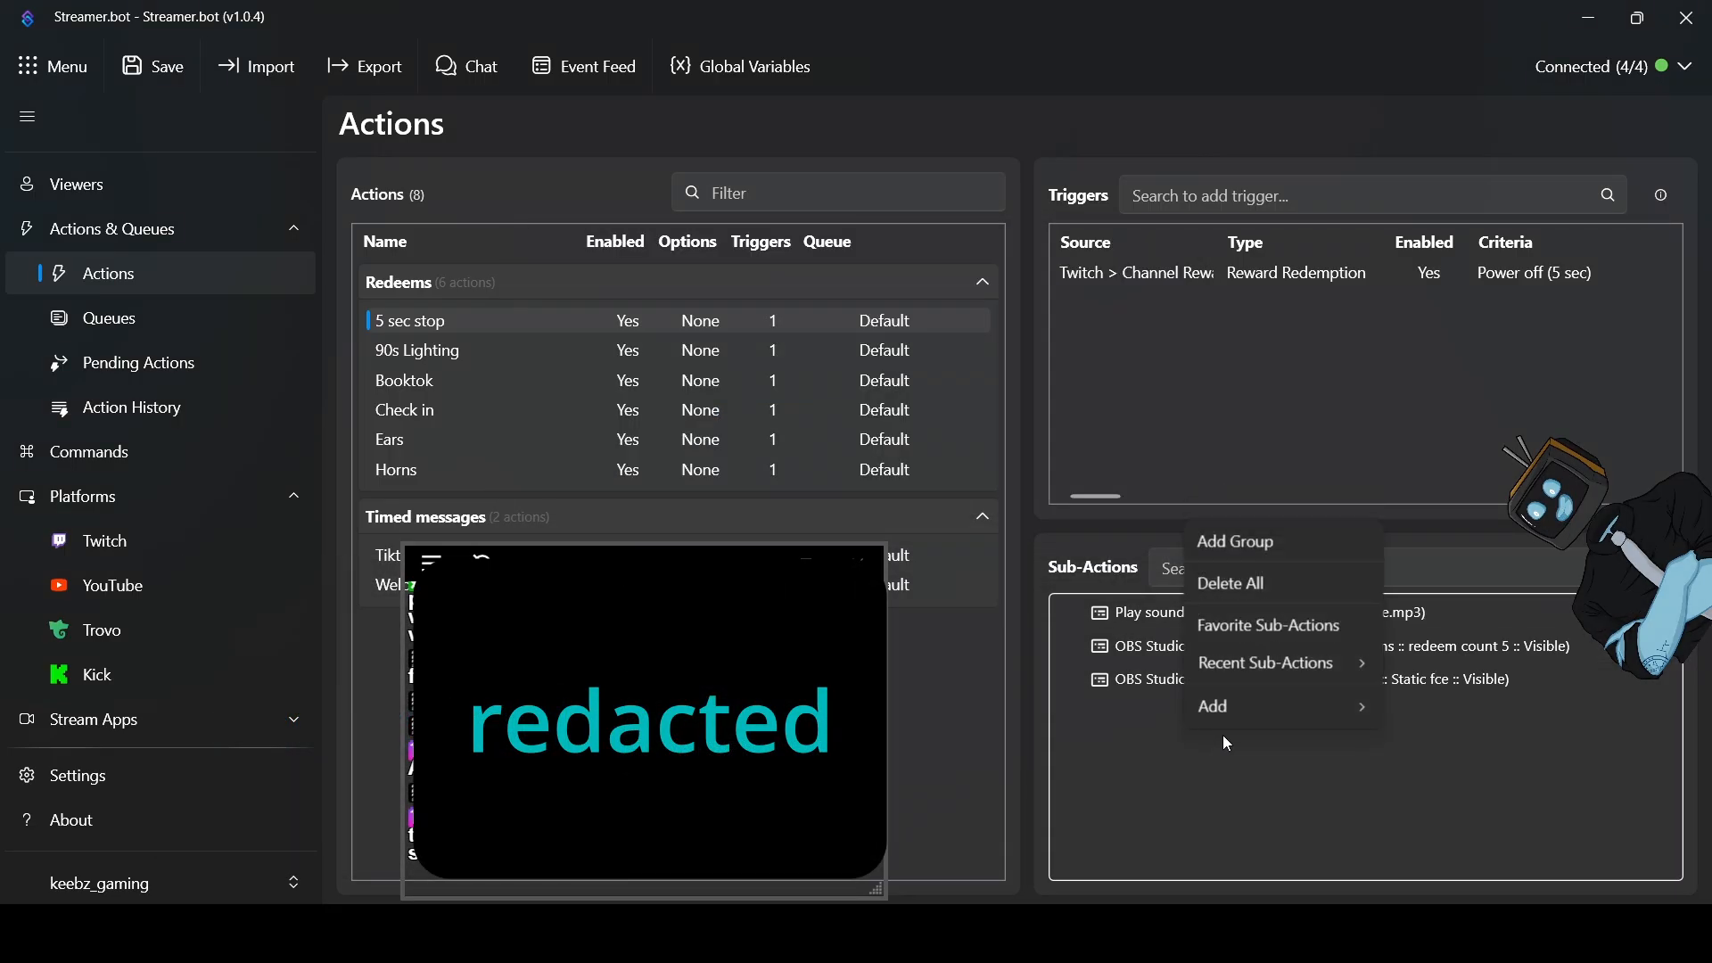
pyautogui.moveTo(1235, 718)
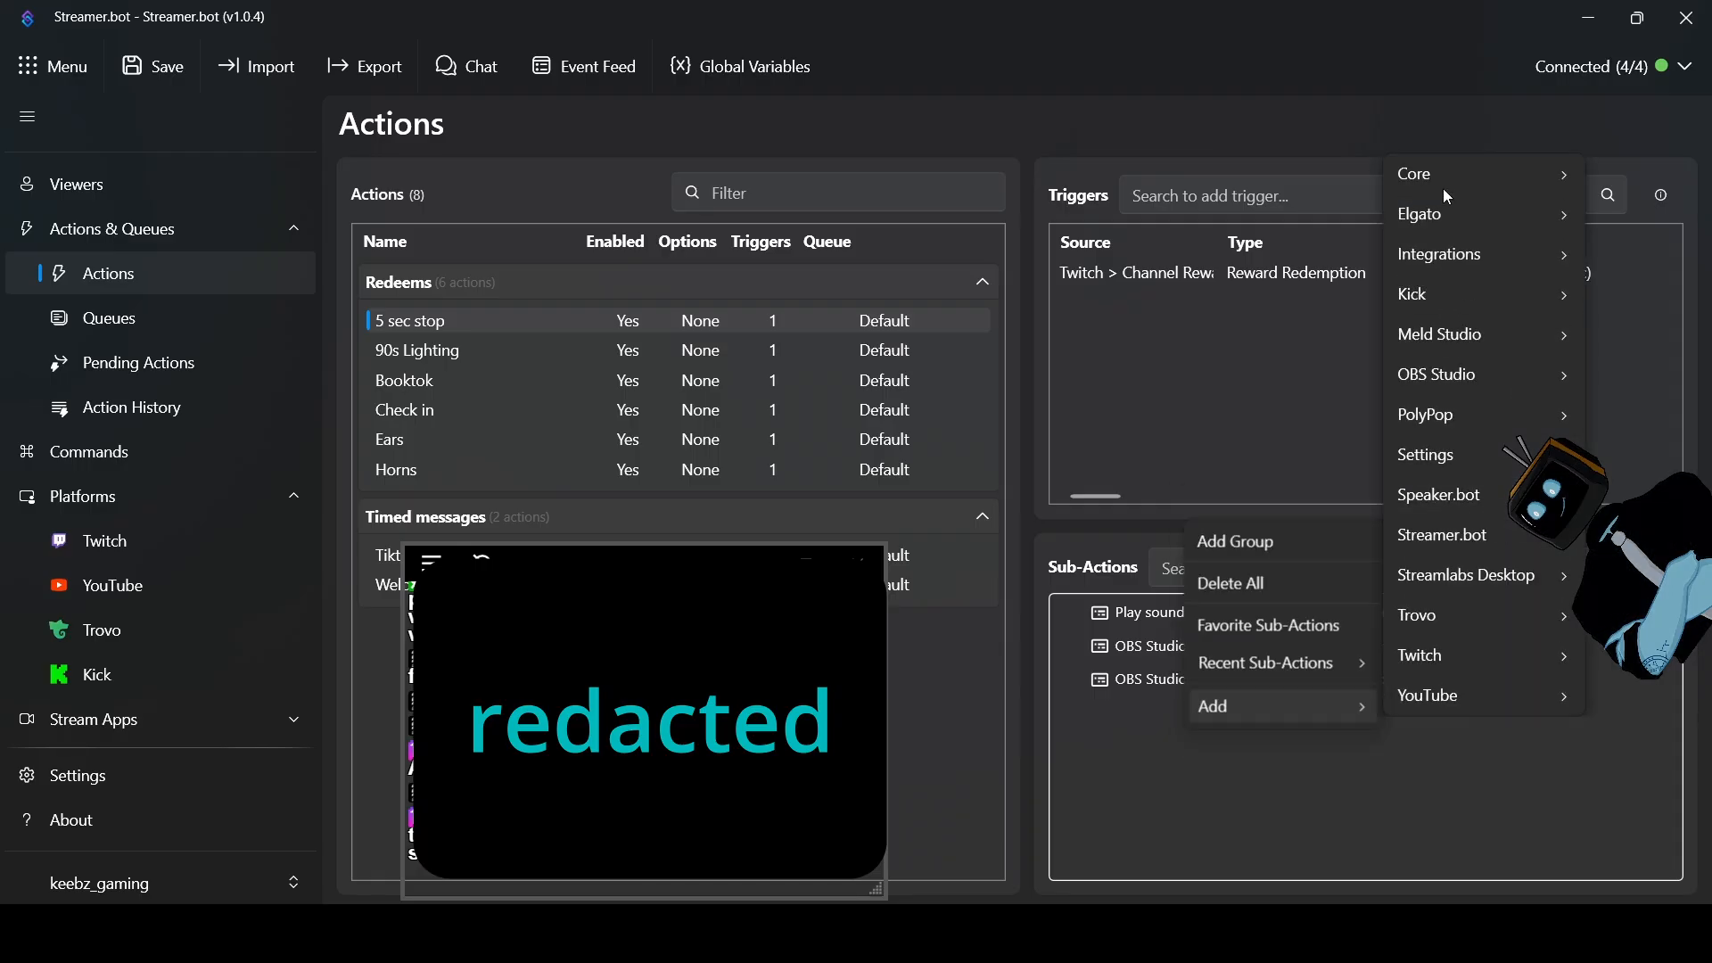
pyautogui.moveTo(1443, 179)
pyautogui.click(1280, 88)
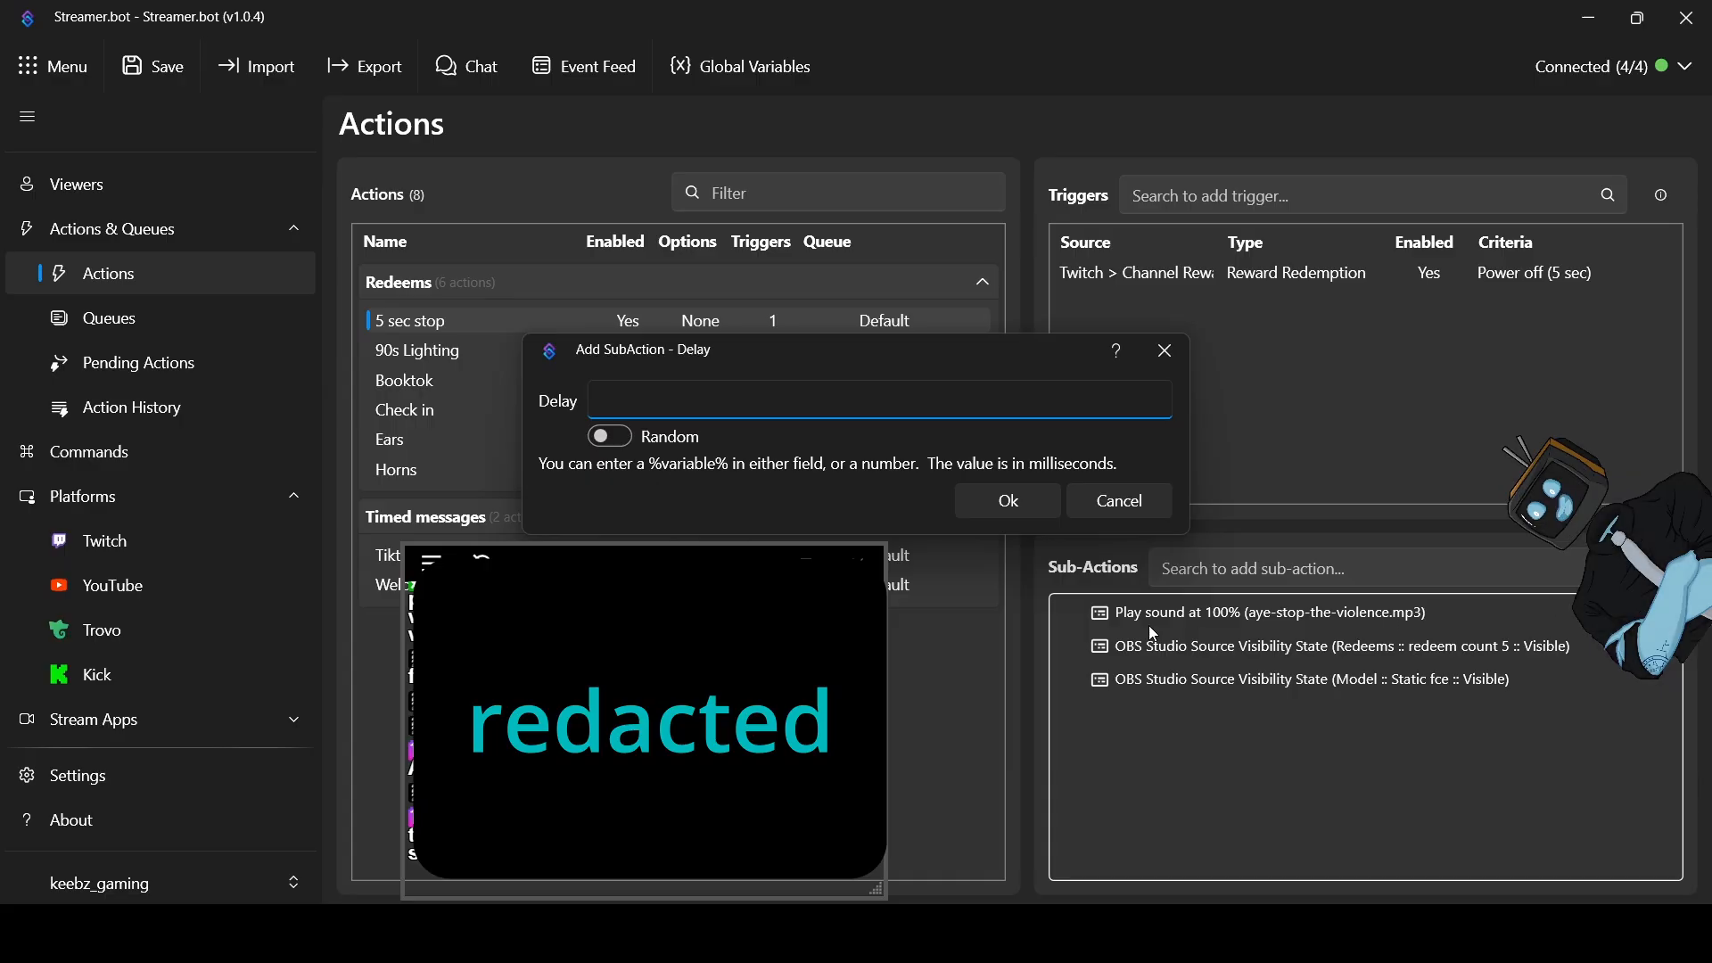
pyautogui.write('50000')
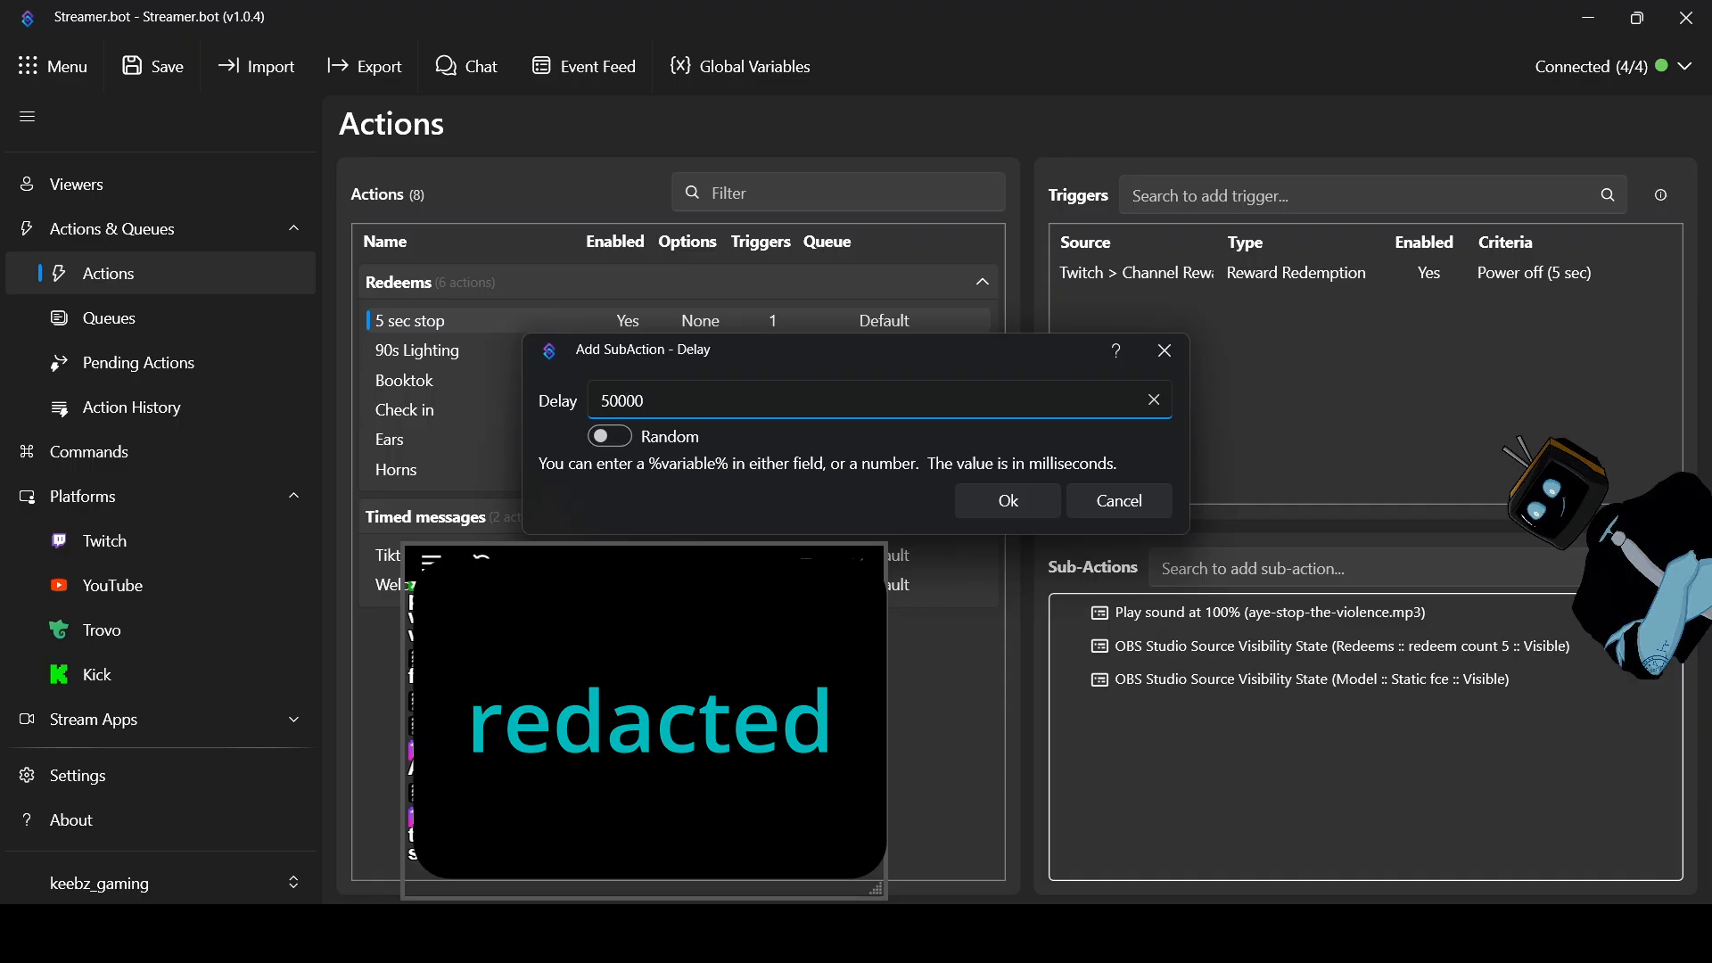
pyautogui.press('BackSpace')
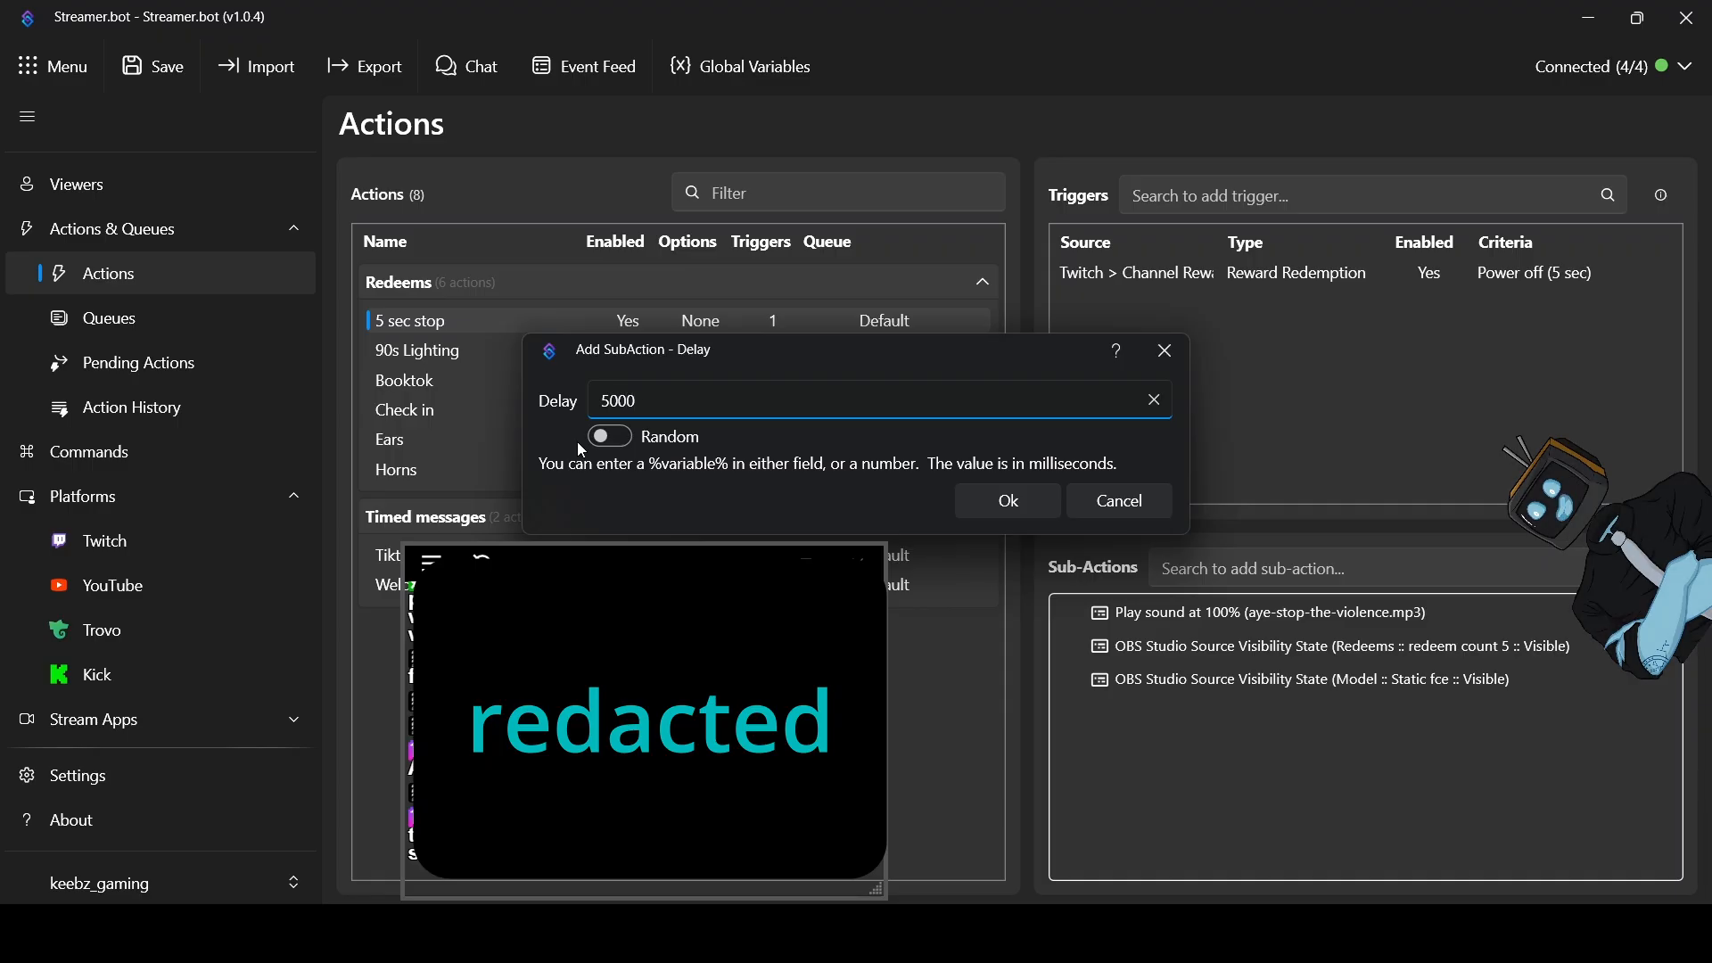
pyautogui.click(1008, 504)
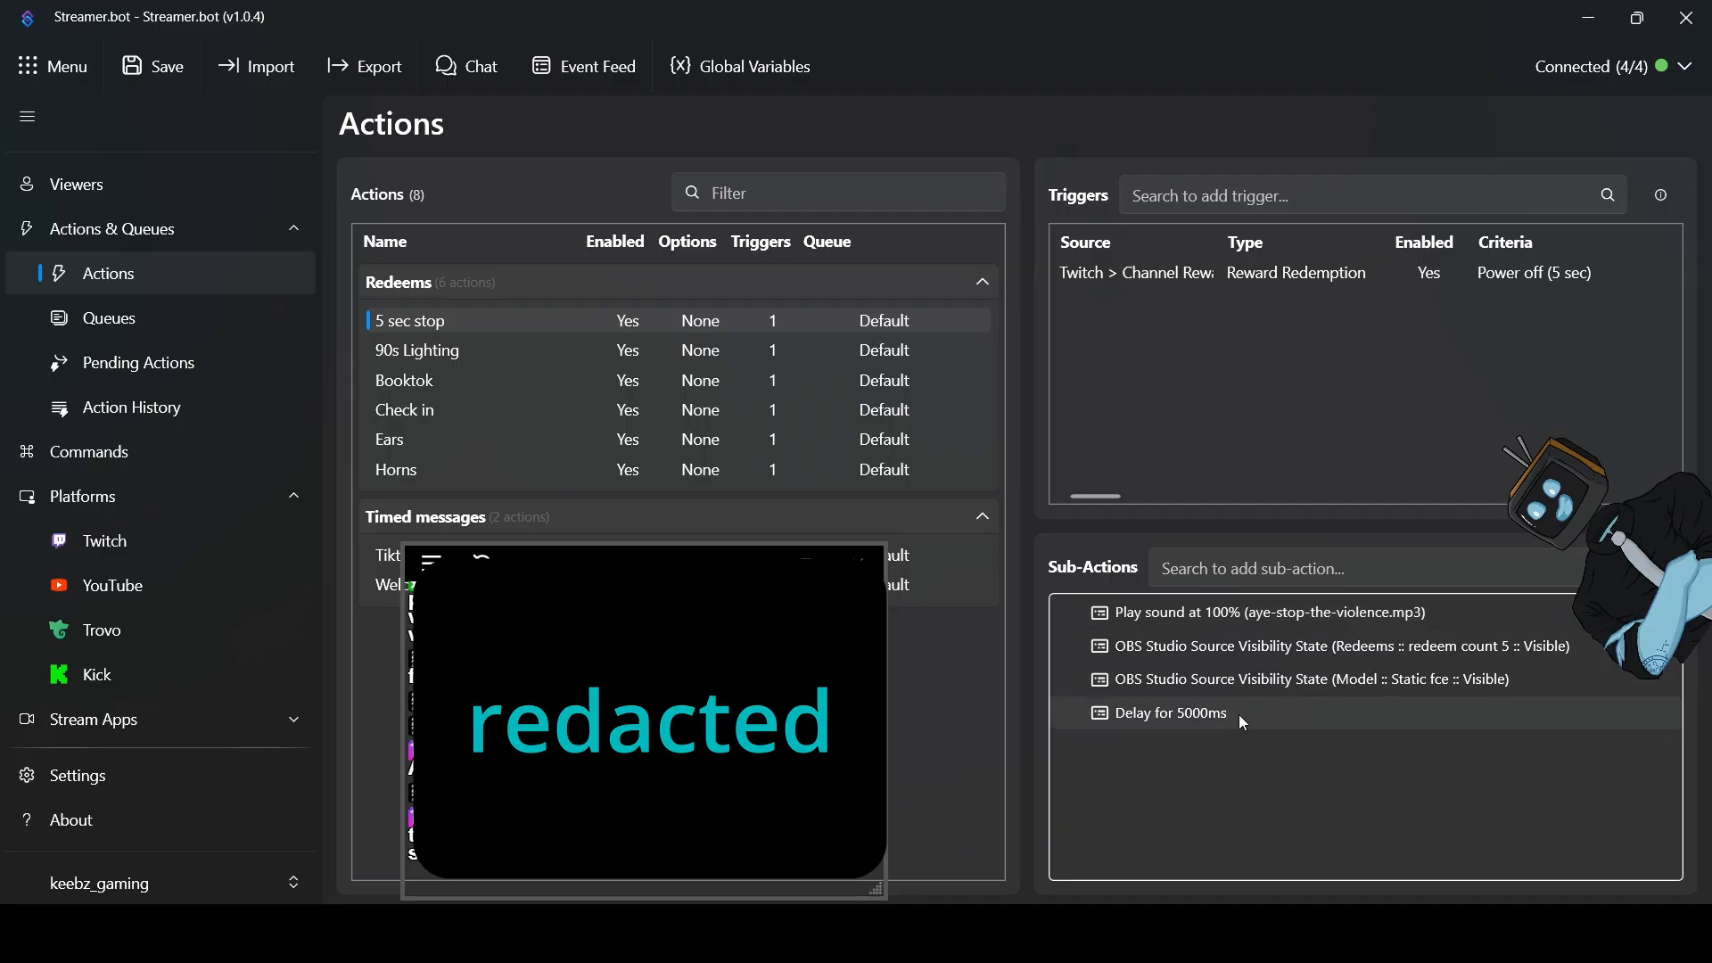
# Duplicate the Static fce visibility sub-action after the delay and set the copy's state to Hidden
pyautogui.click(1255, 683)
pyautogui.rightClick(1254, 683)
pyautogui.click(1418, 325)
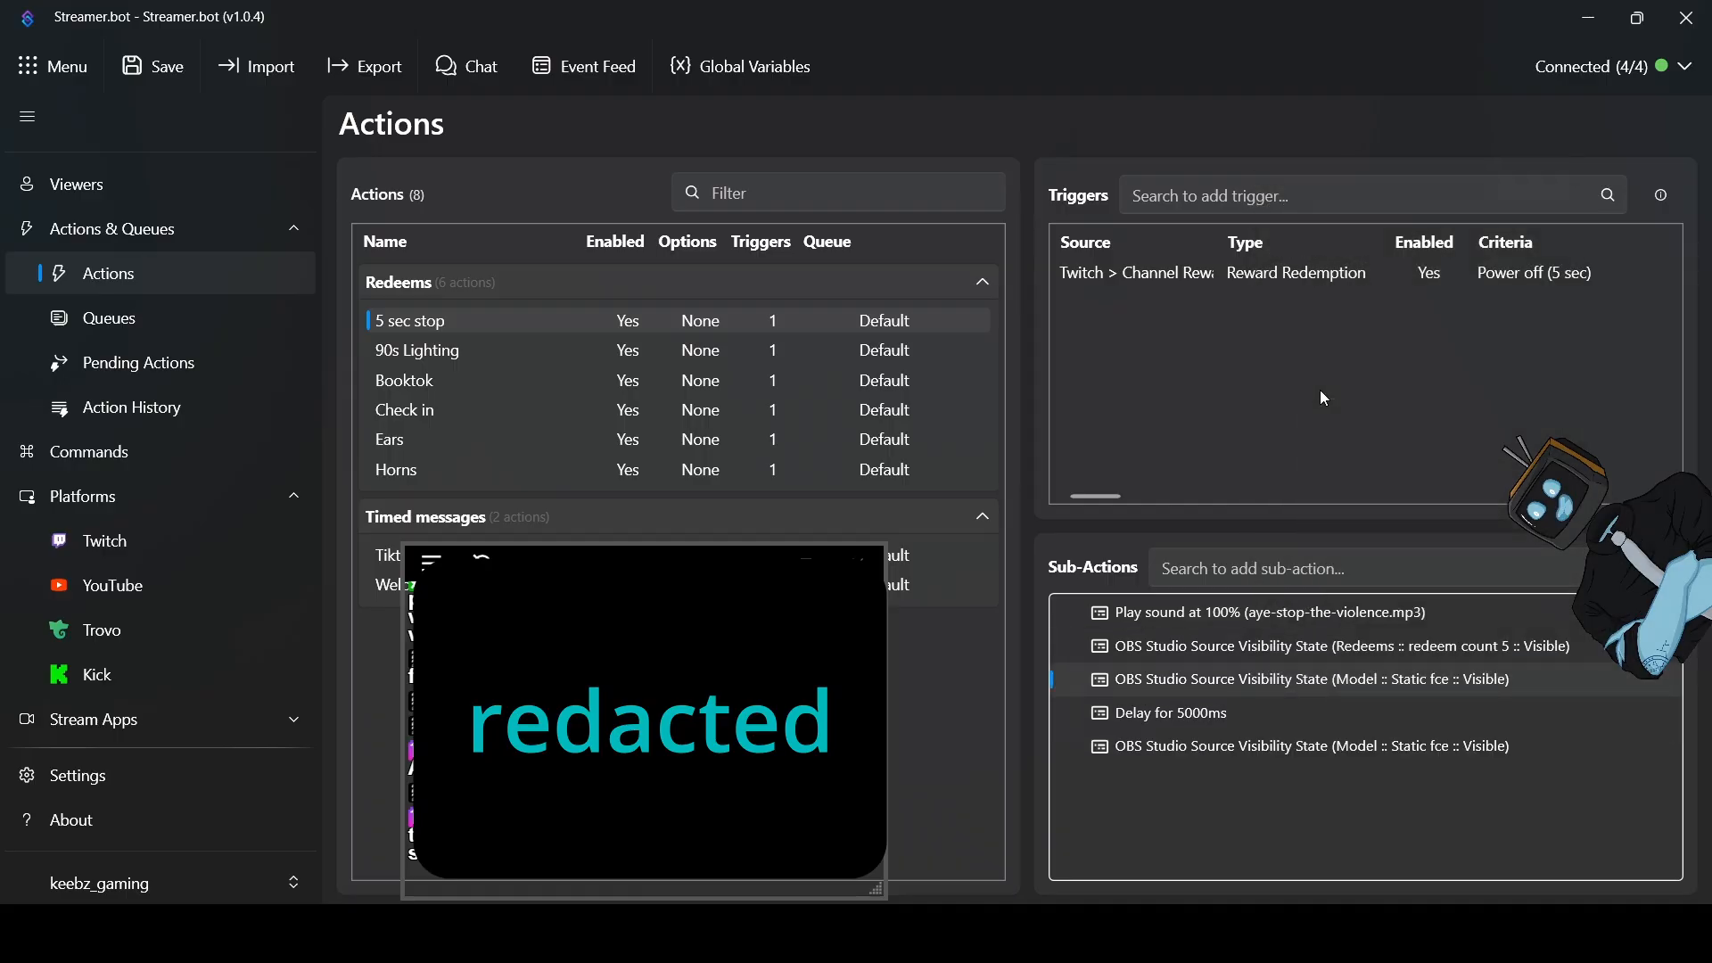
pyautogui.doubleClick(1180, 753)
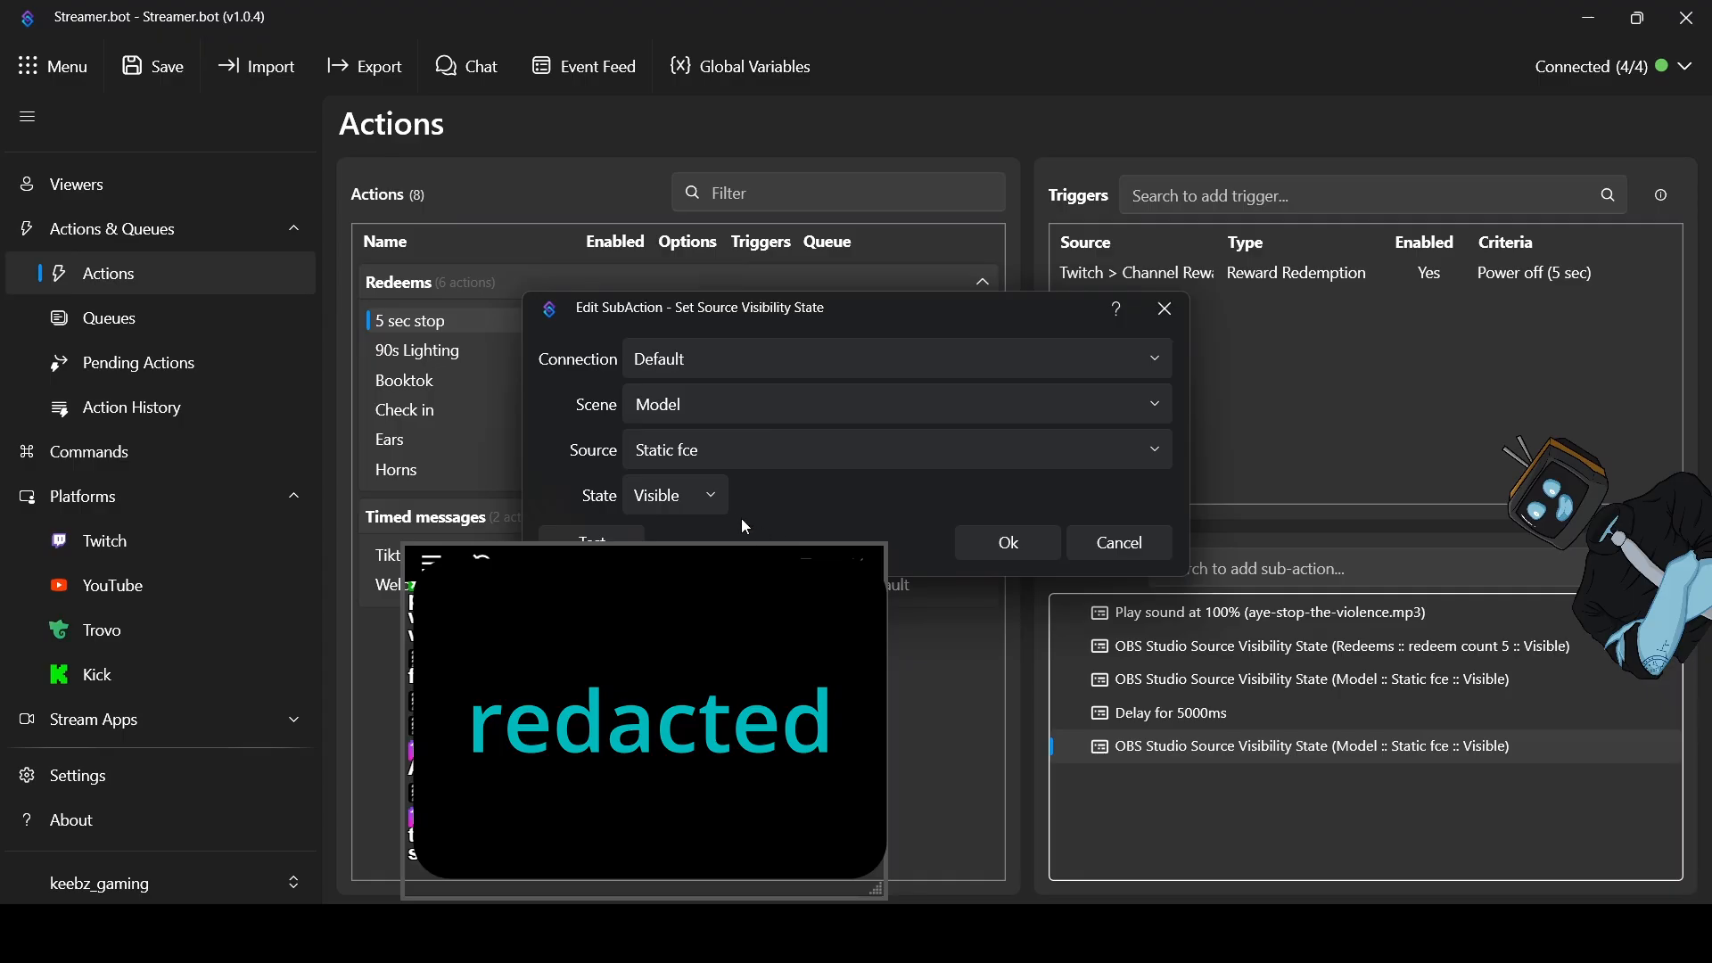
pyautogui.click(716, 497)
pyautogui.click(680, 577)
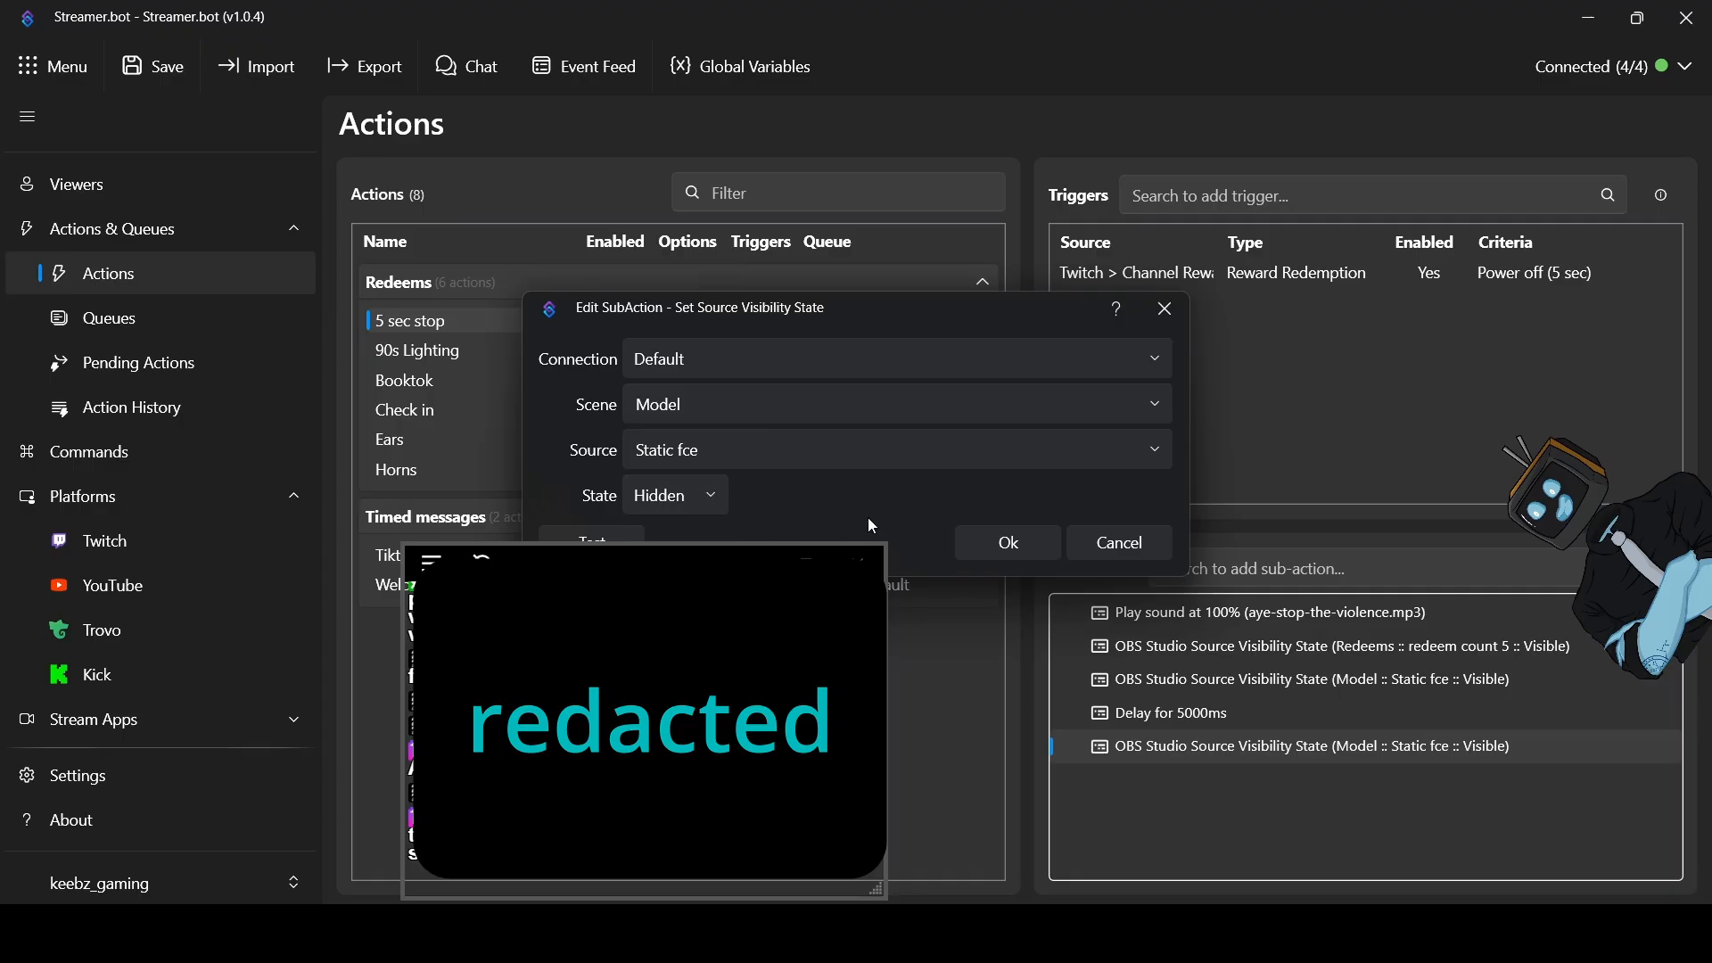
pyautogui.click(994, 546)
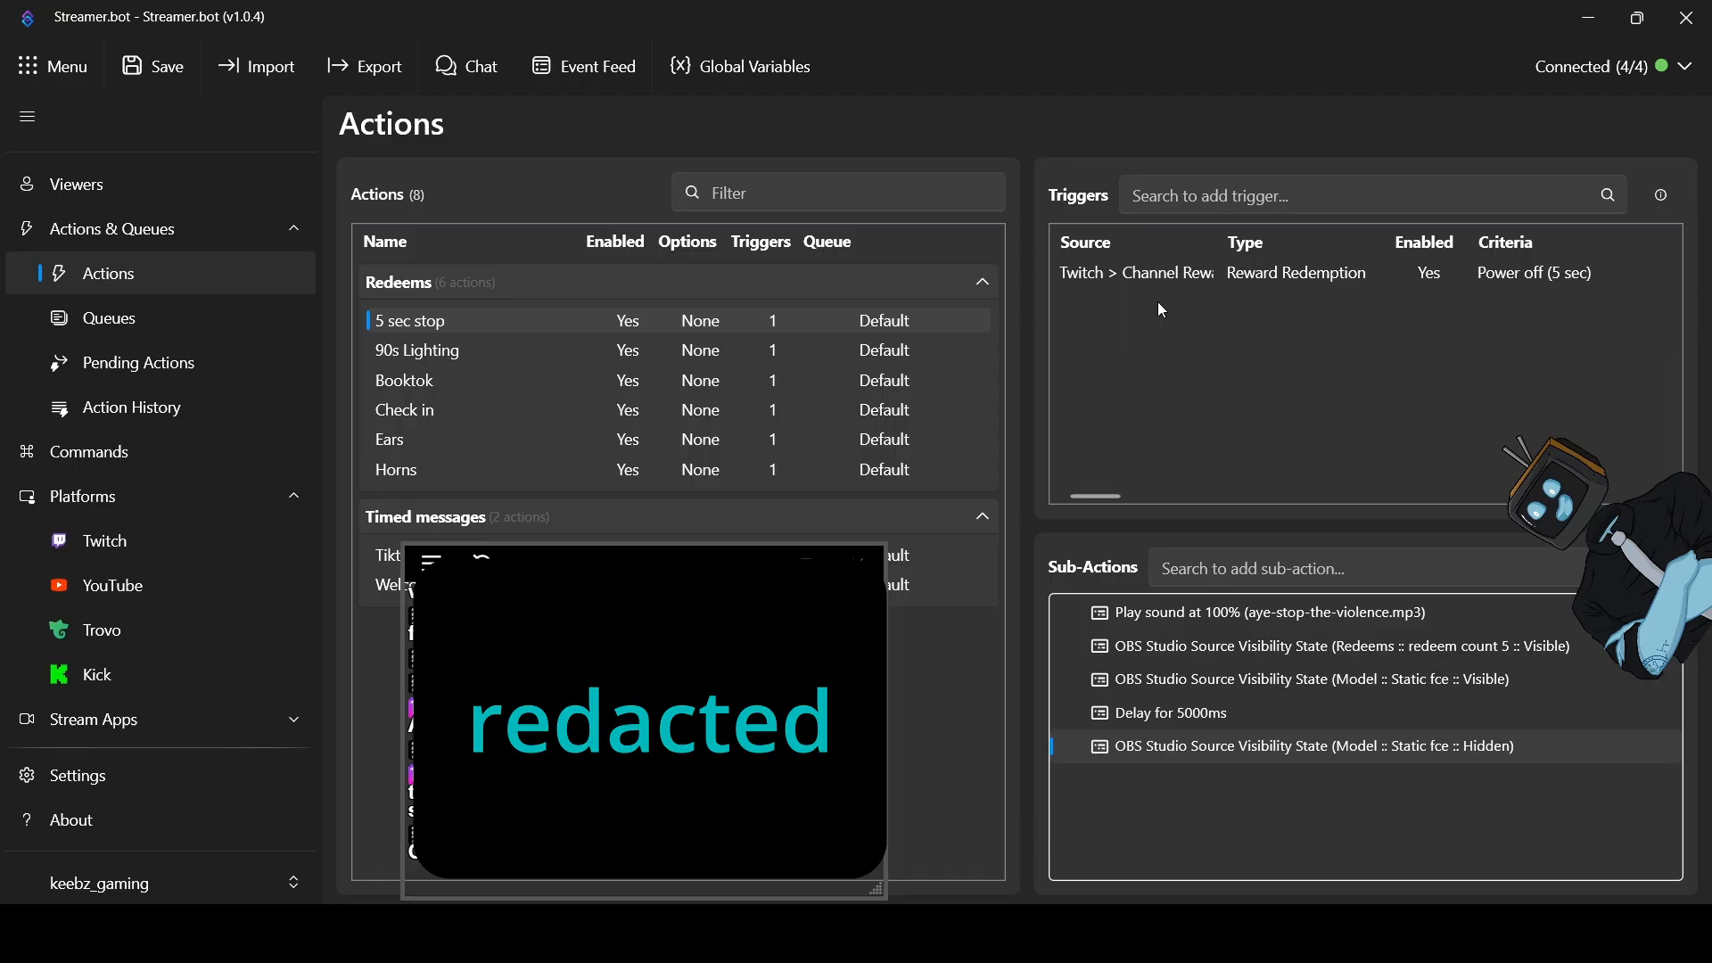
# Test the Power off (5 sec) reward redemption trigger of the 5 sec stop action four times
pyautogui.rightClick(1148, 278)
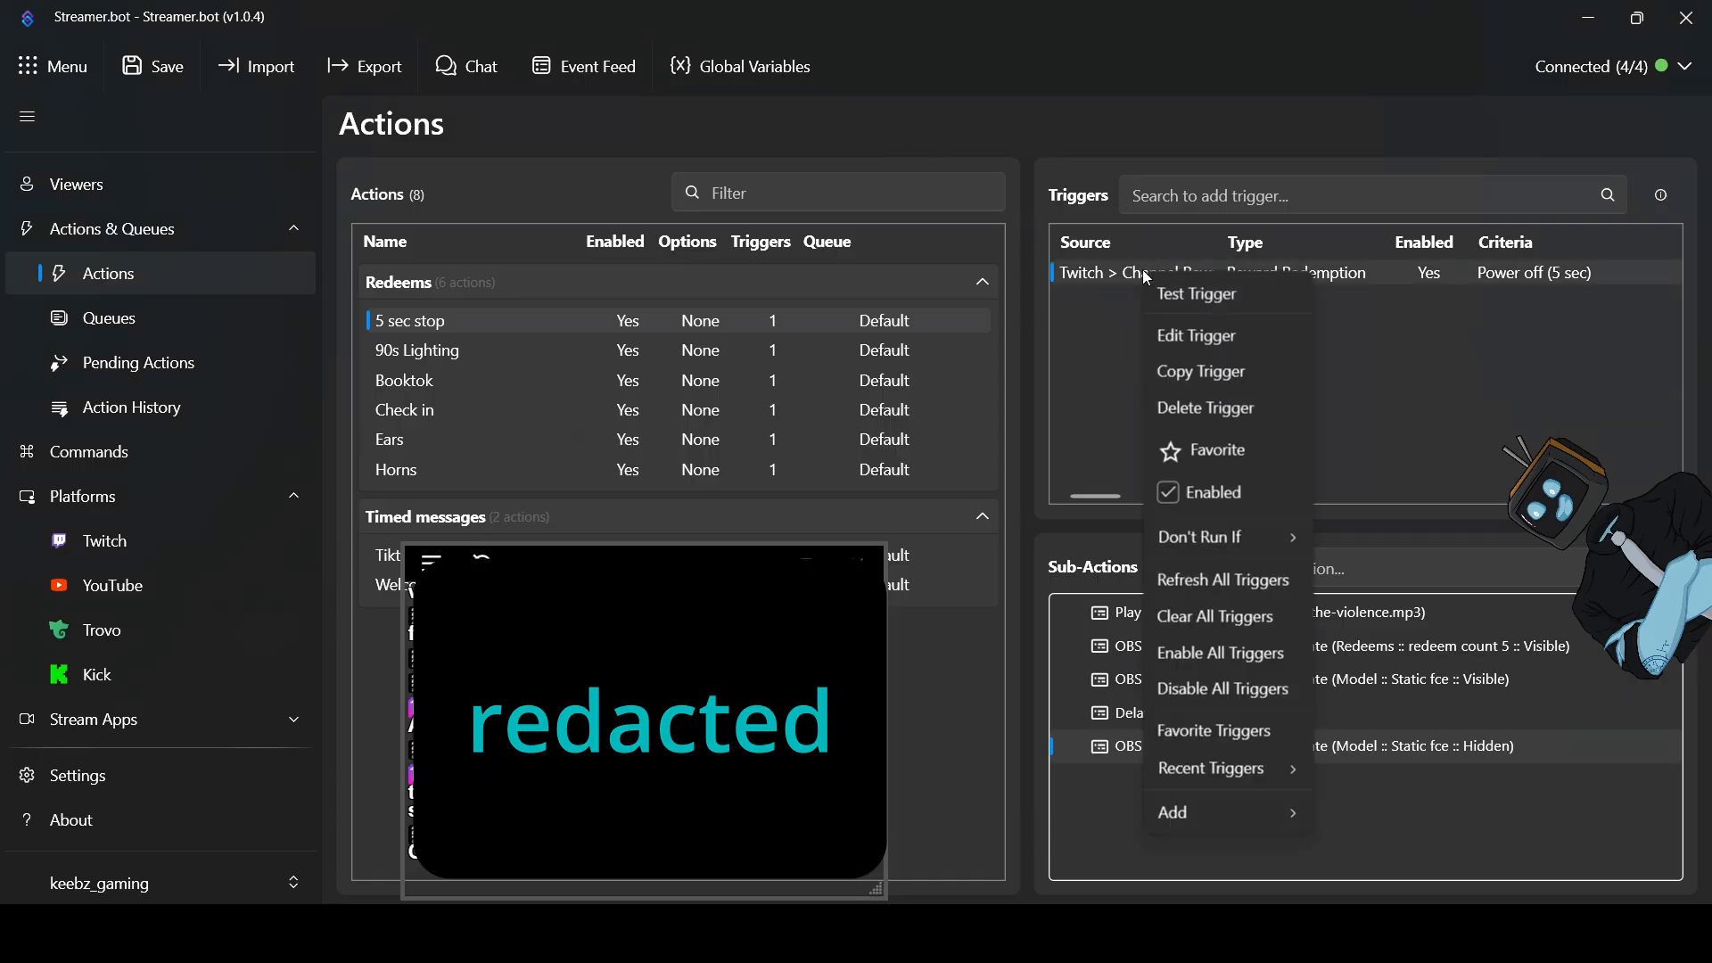
pyautogui.click(1207, 297)
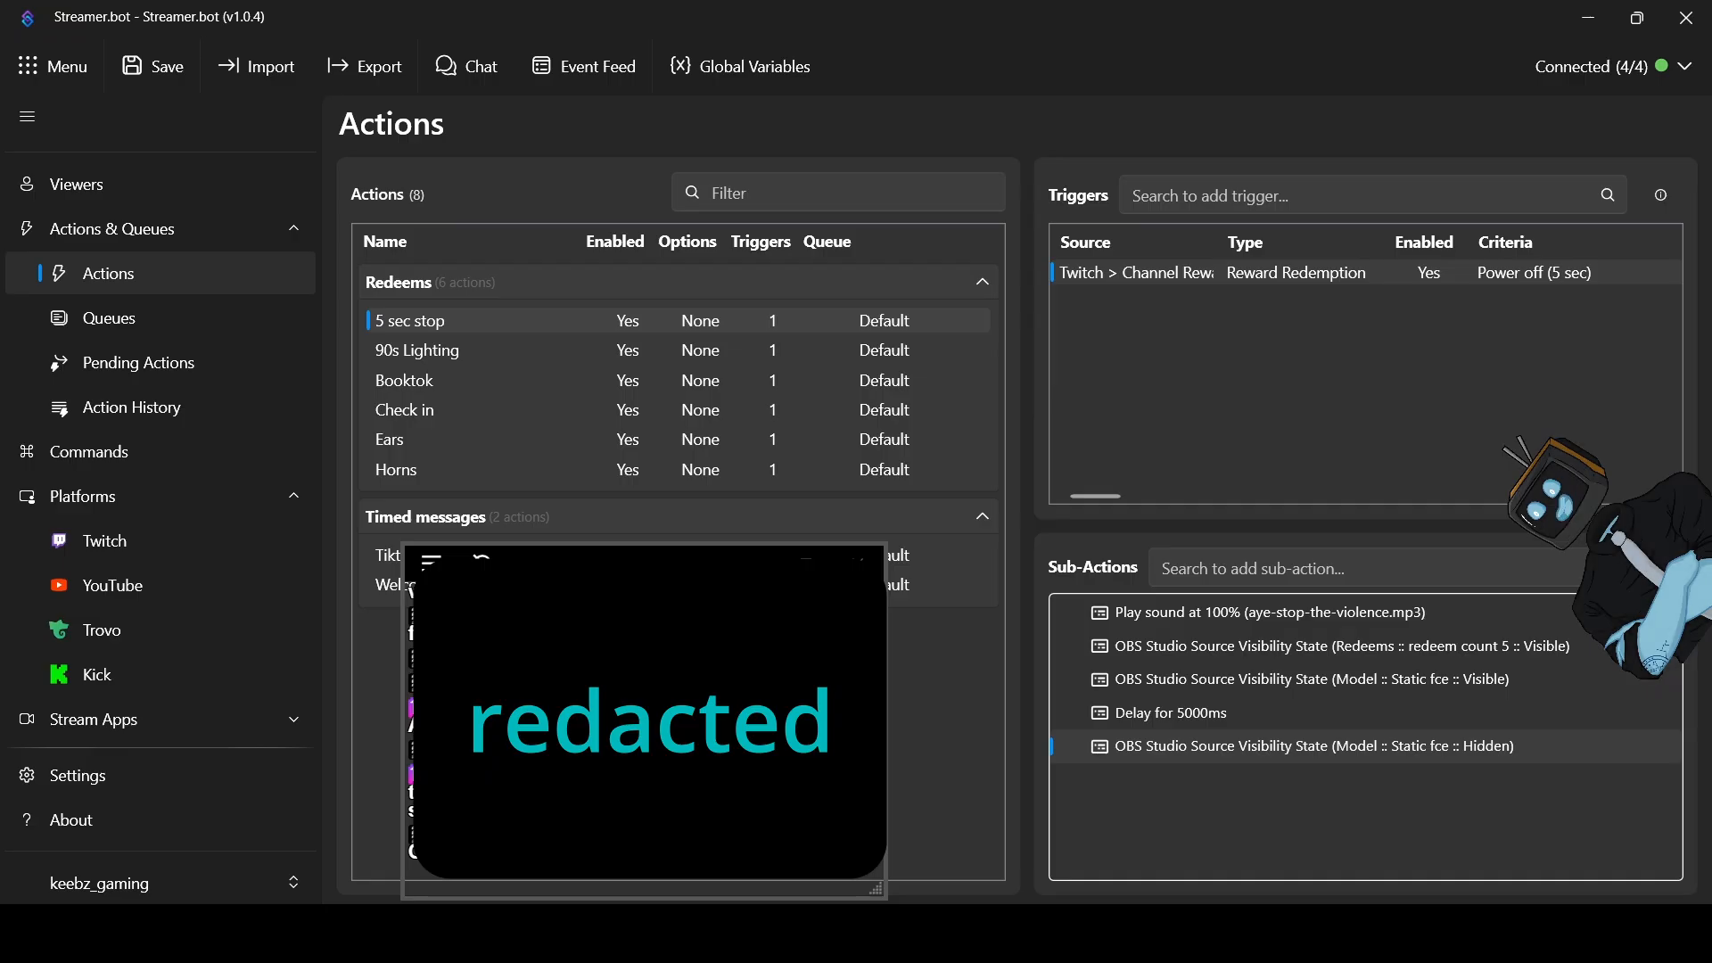
pyautogui.rightClick(1210, 275)
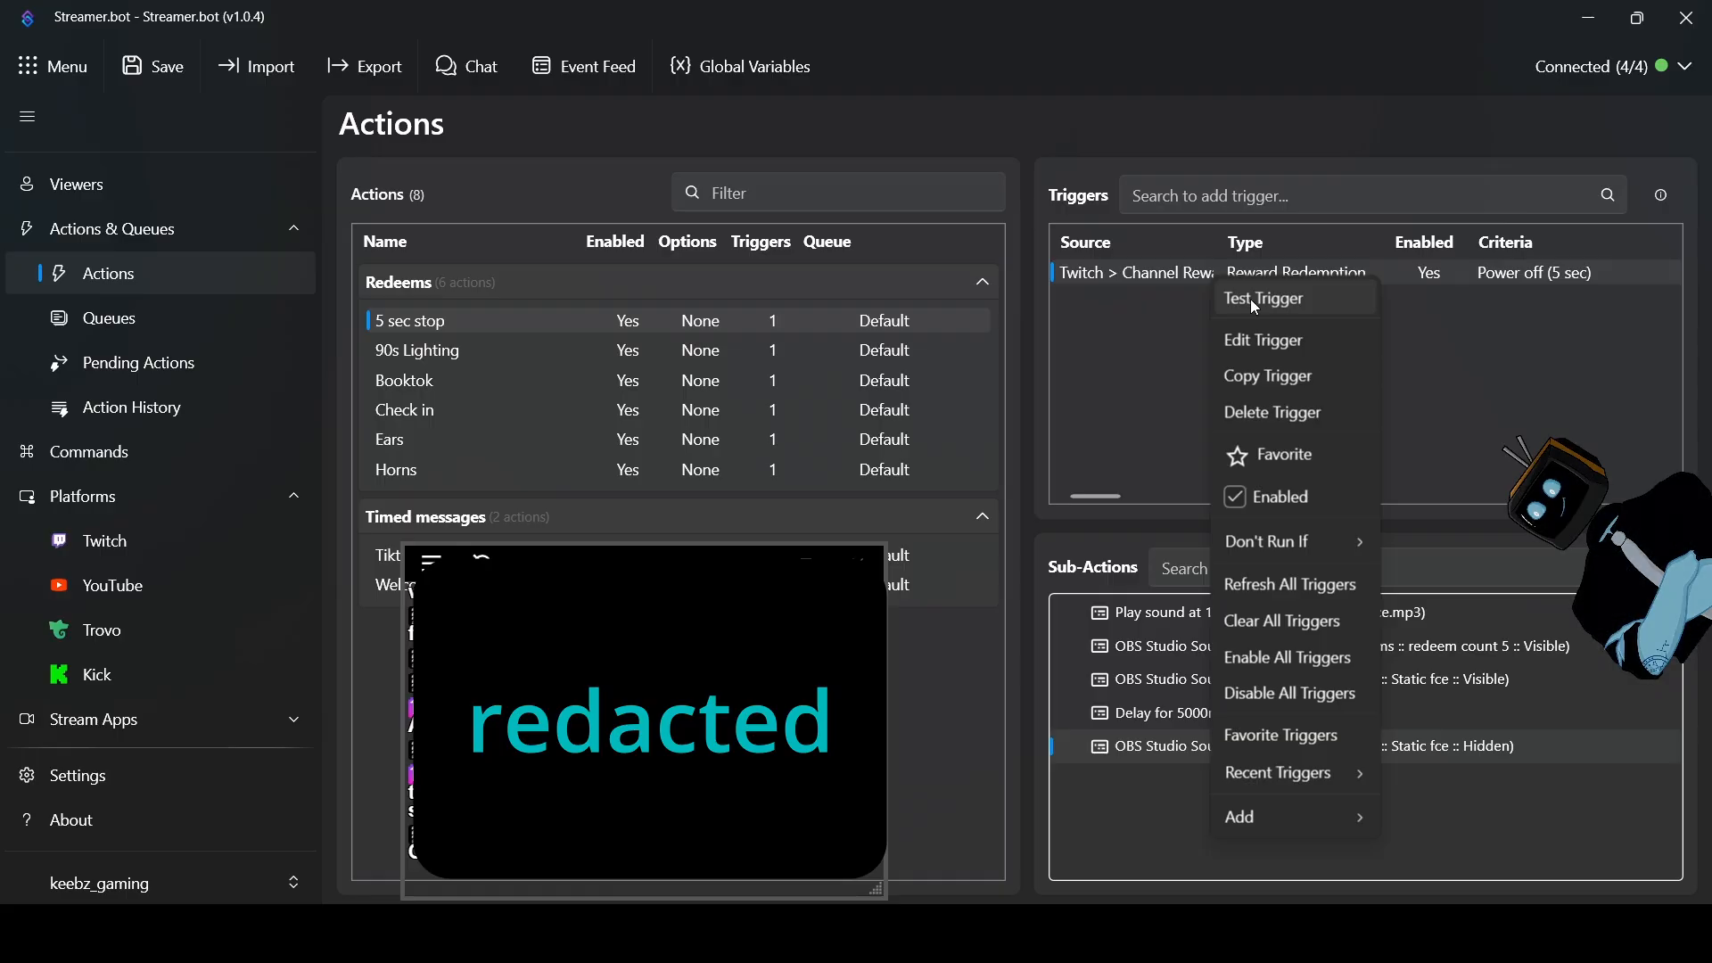
pyautogui.click(1254, 305)
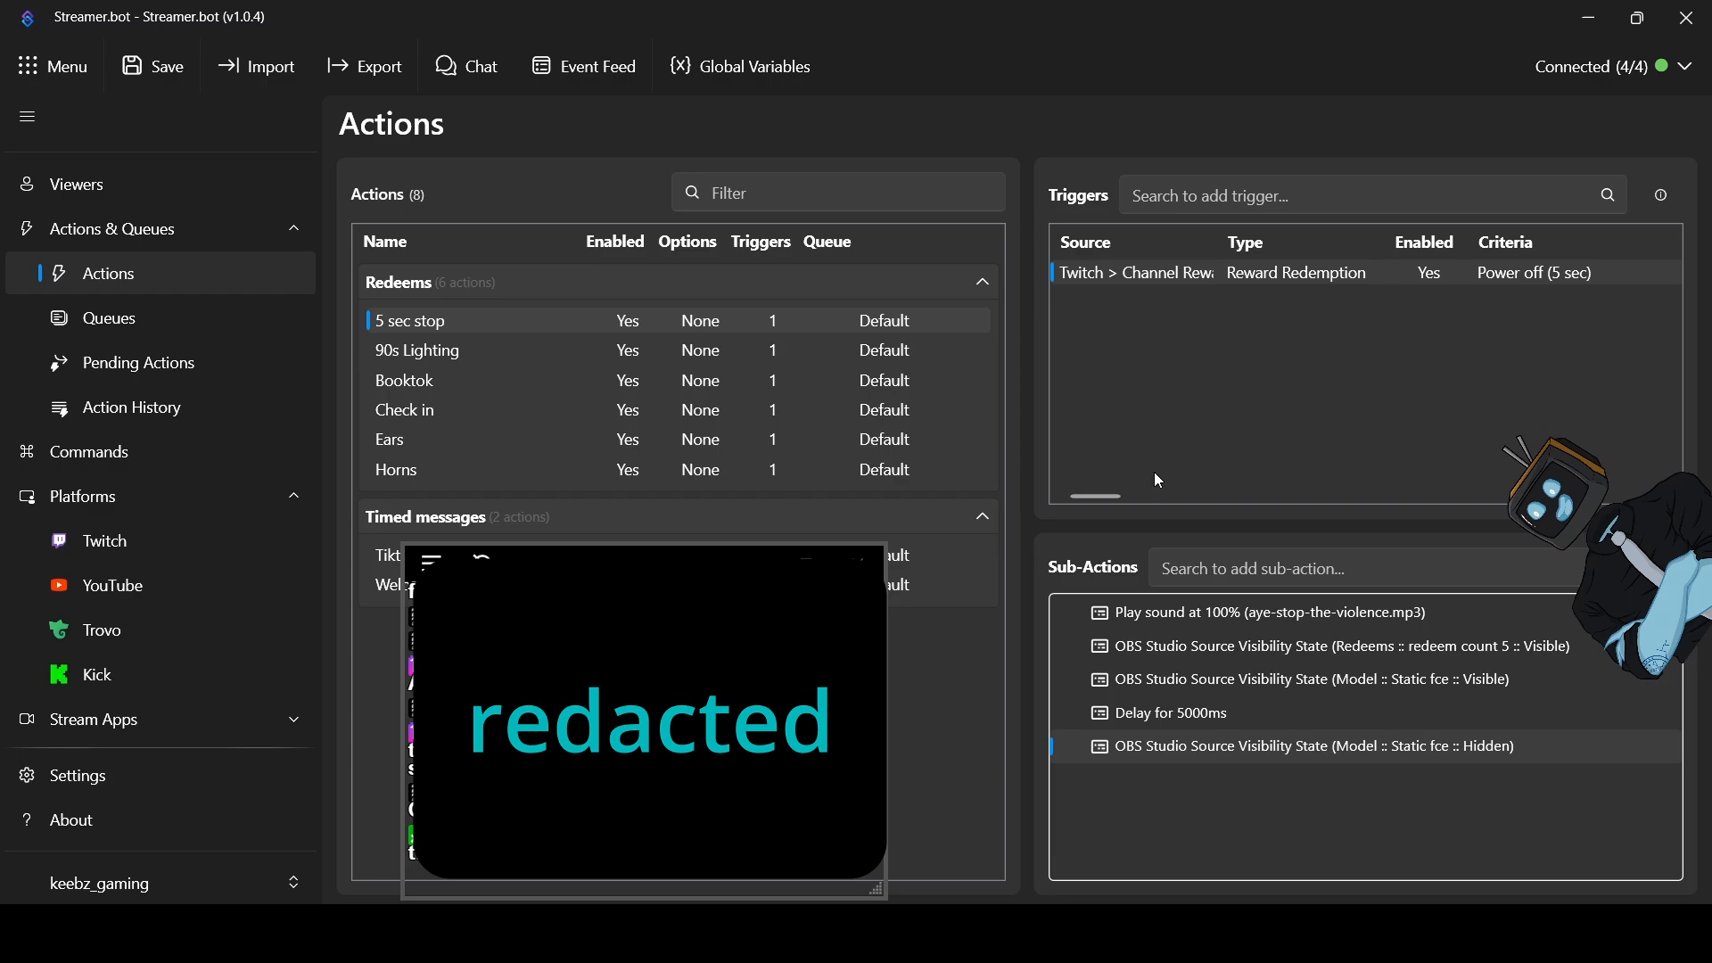
pyautogui.rightClick(1203, 273)
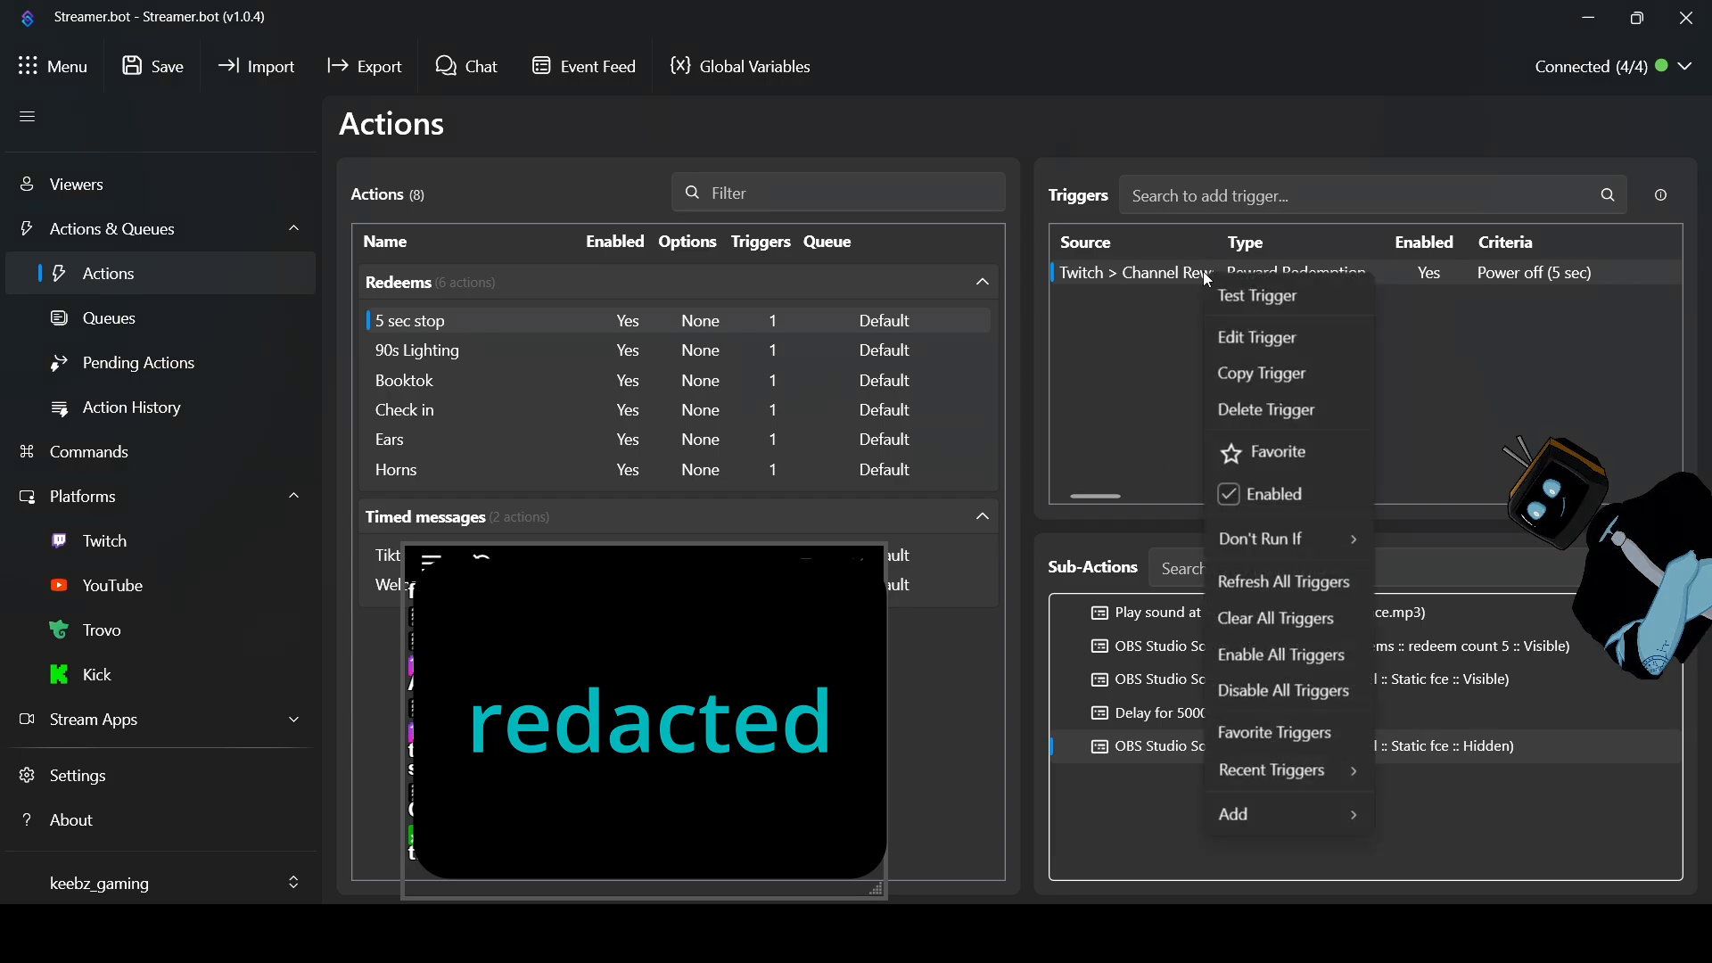
pyautogui.click(1244, 298)
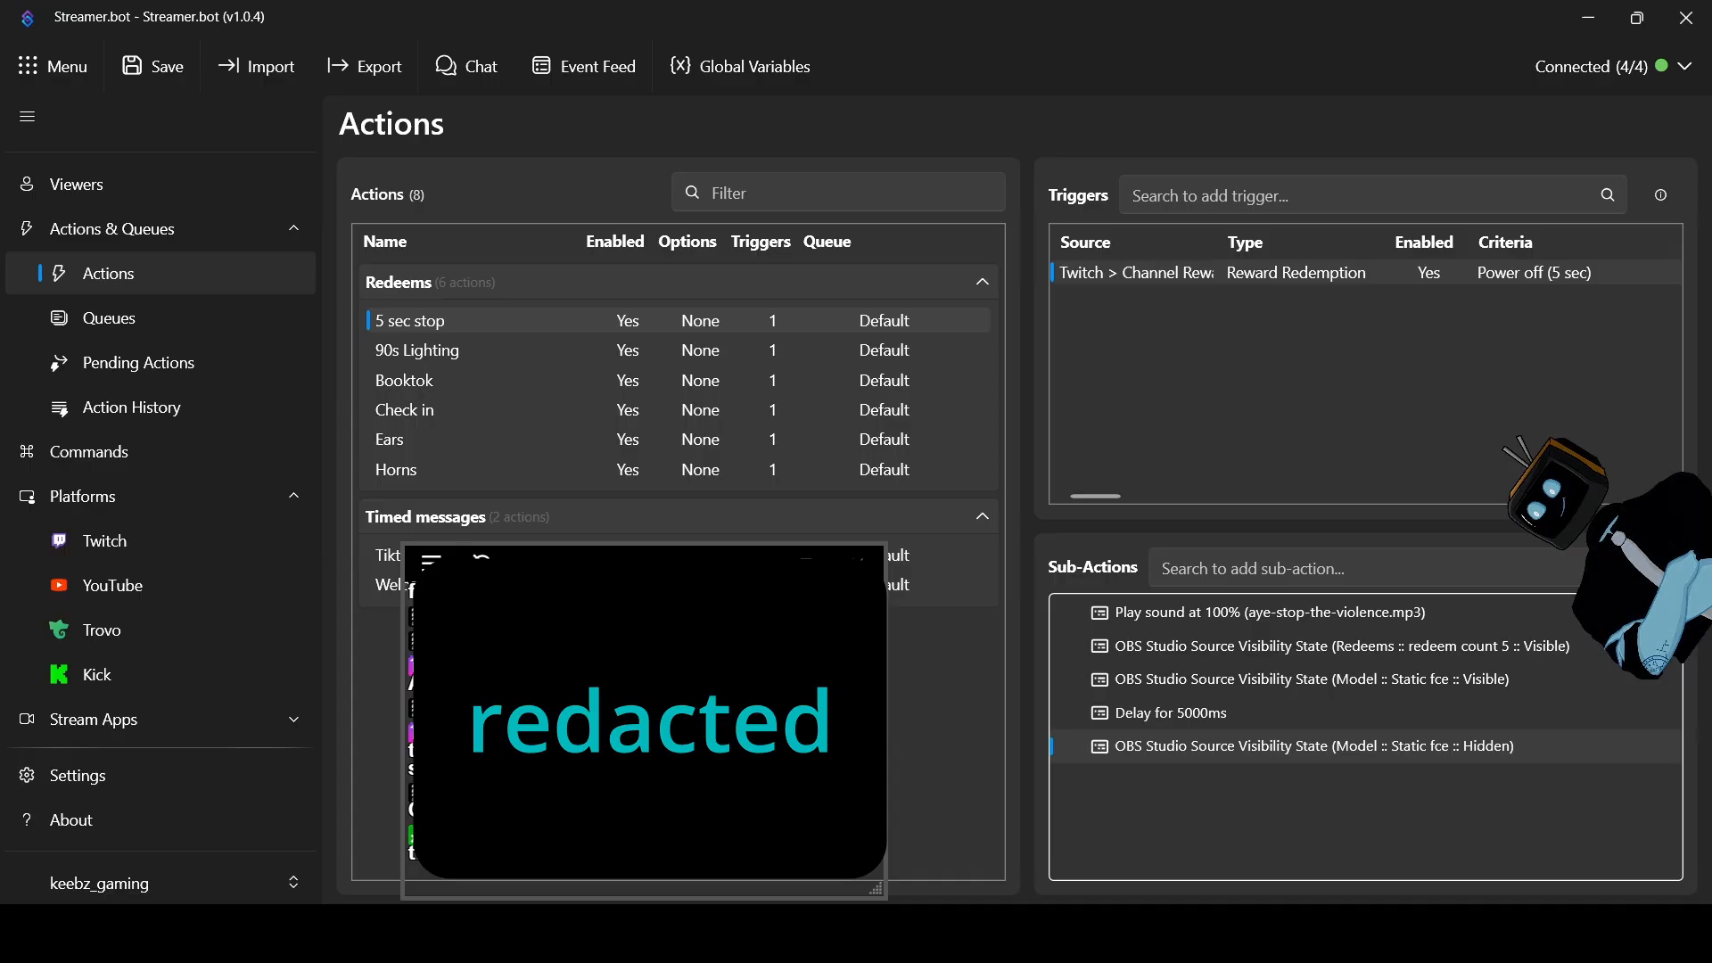
pyautogui.rightClick(1149, 276)
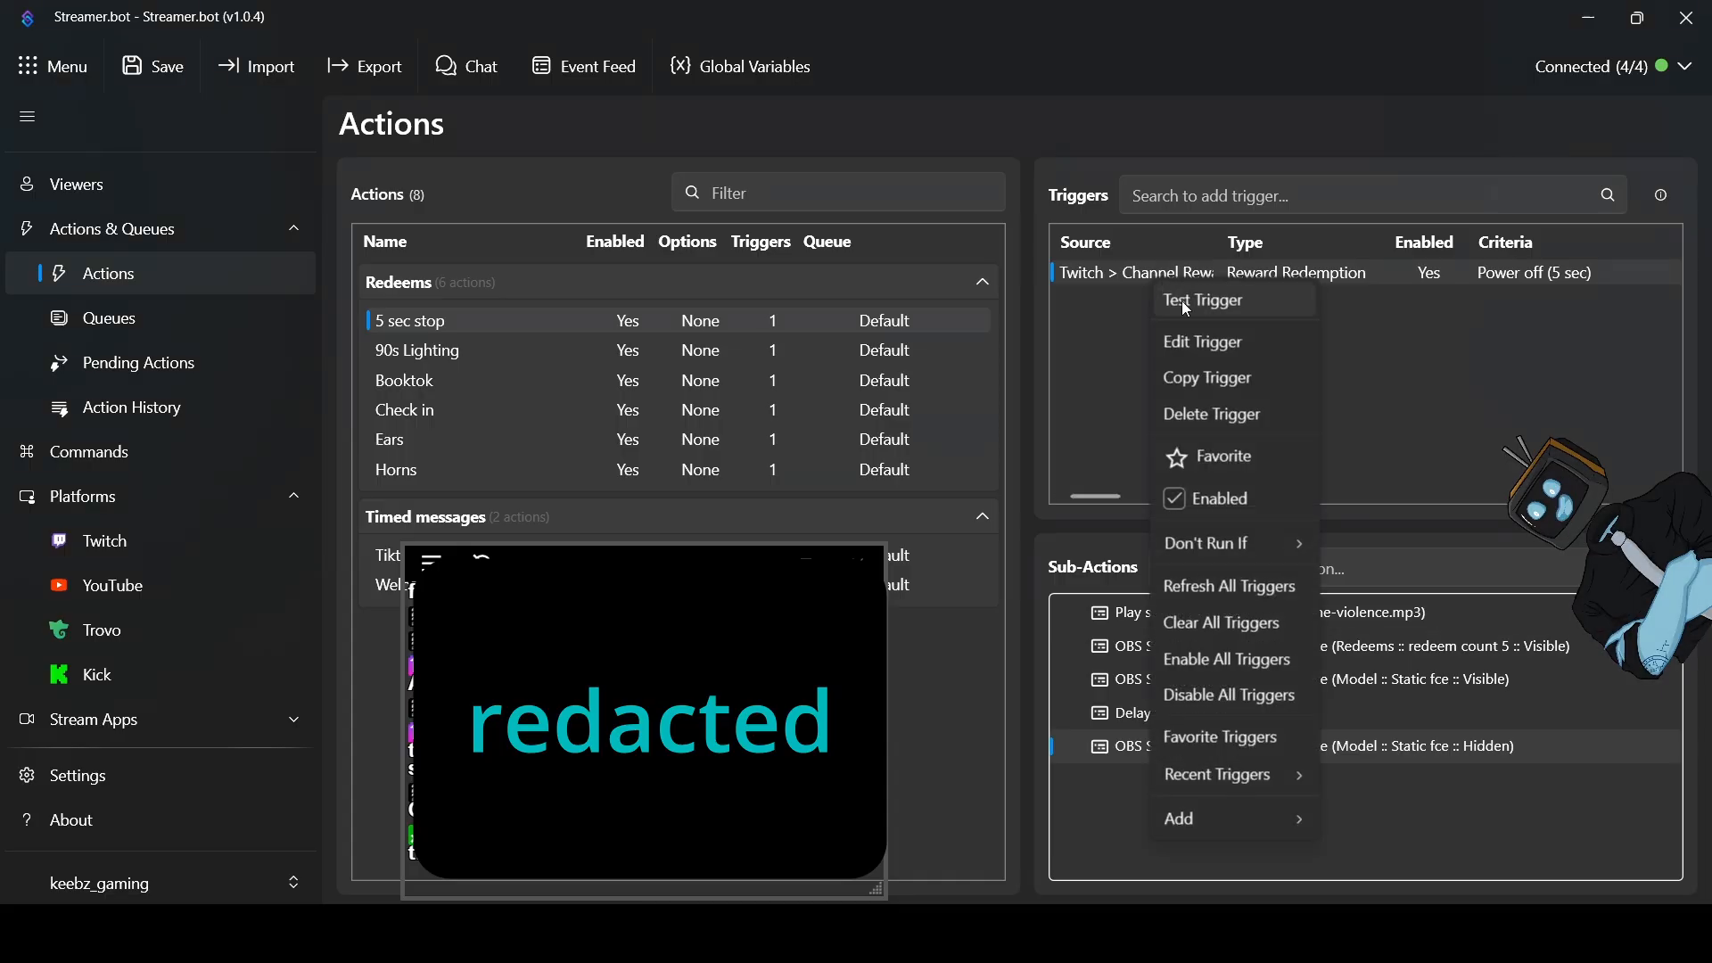
pyautogui.click(1180, 301)
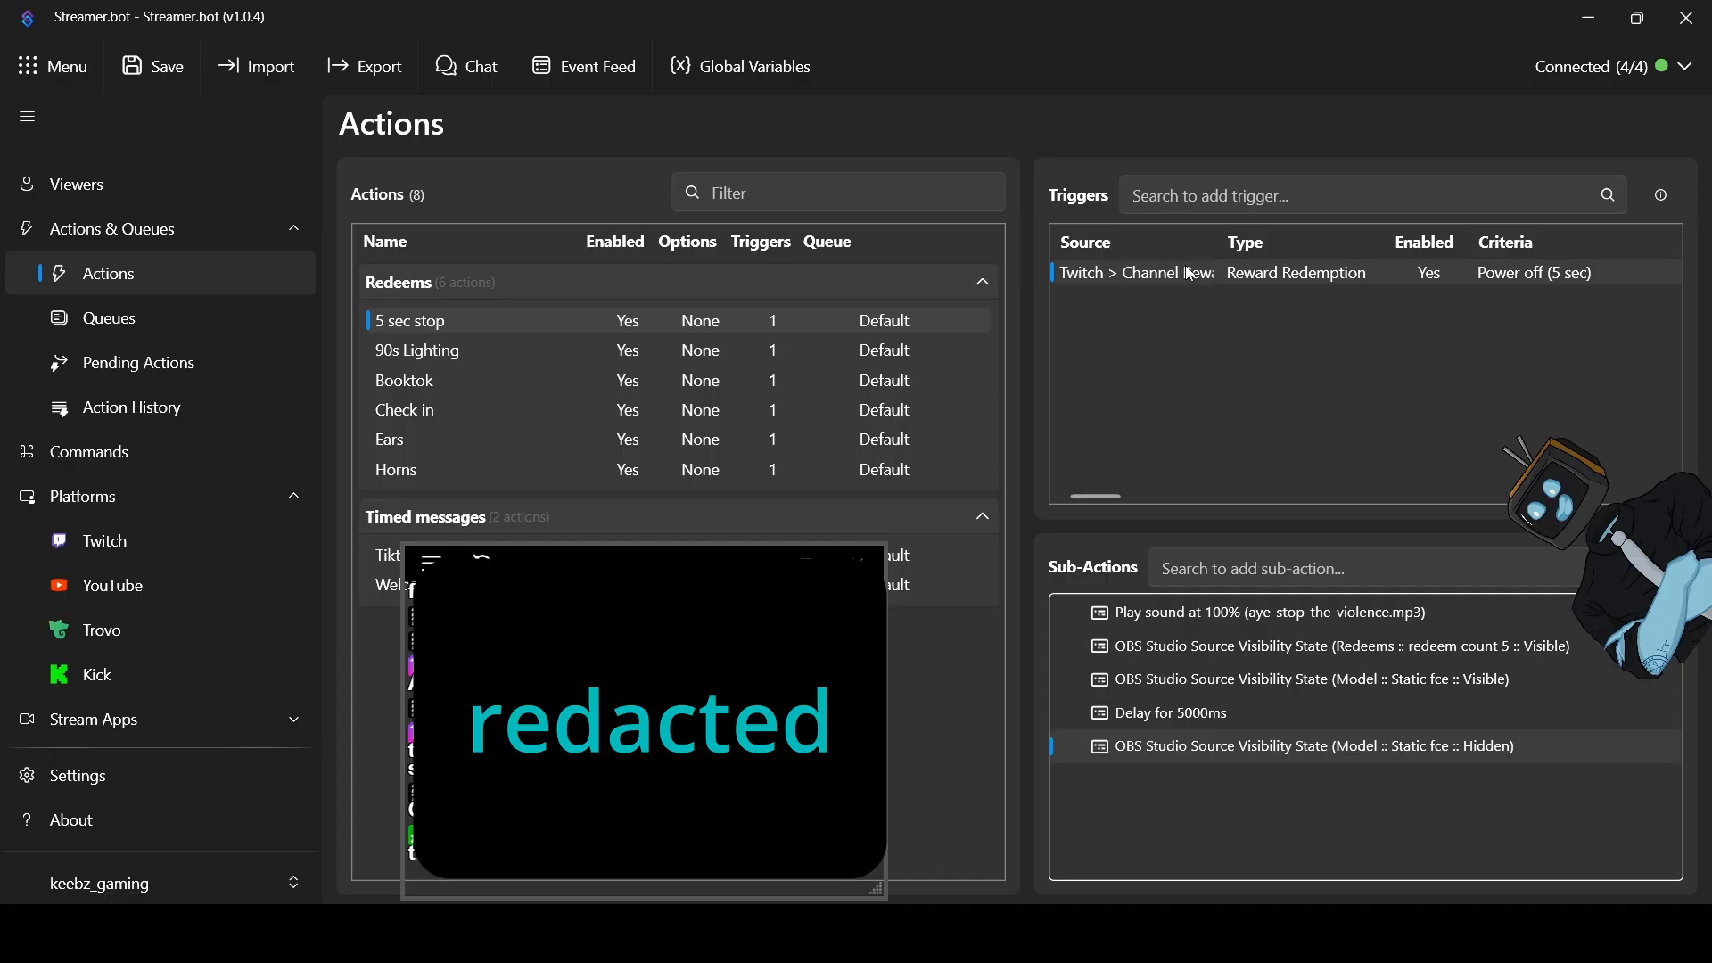
# Disable the aye-stop-the-violence.mp3 sound sub-action and test the Power off (5 sec) trigger again
pyautogui.rightClick(1201, 614)
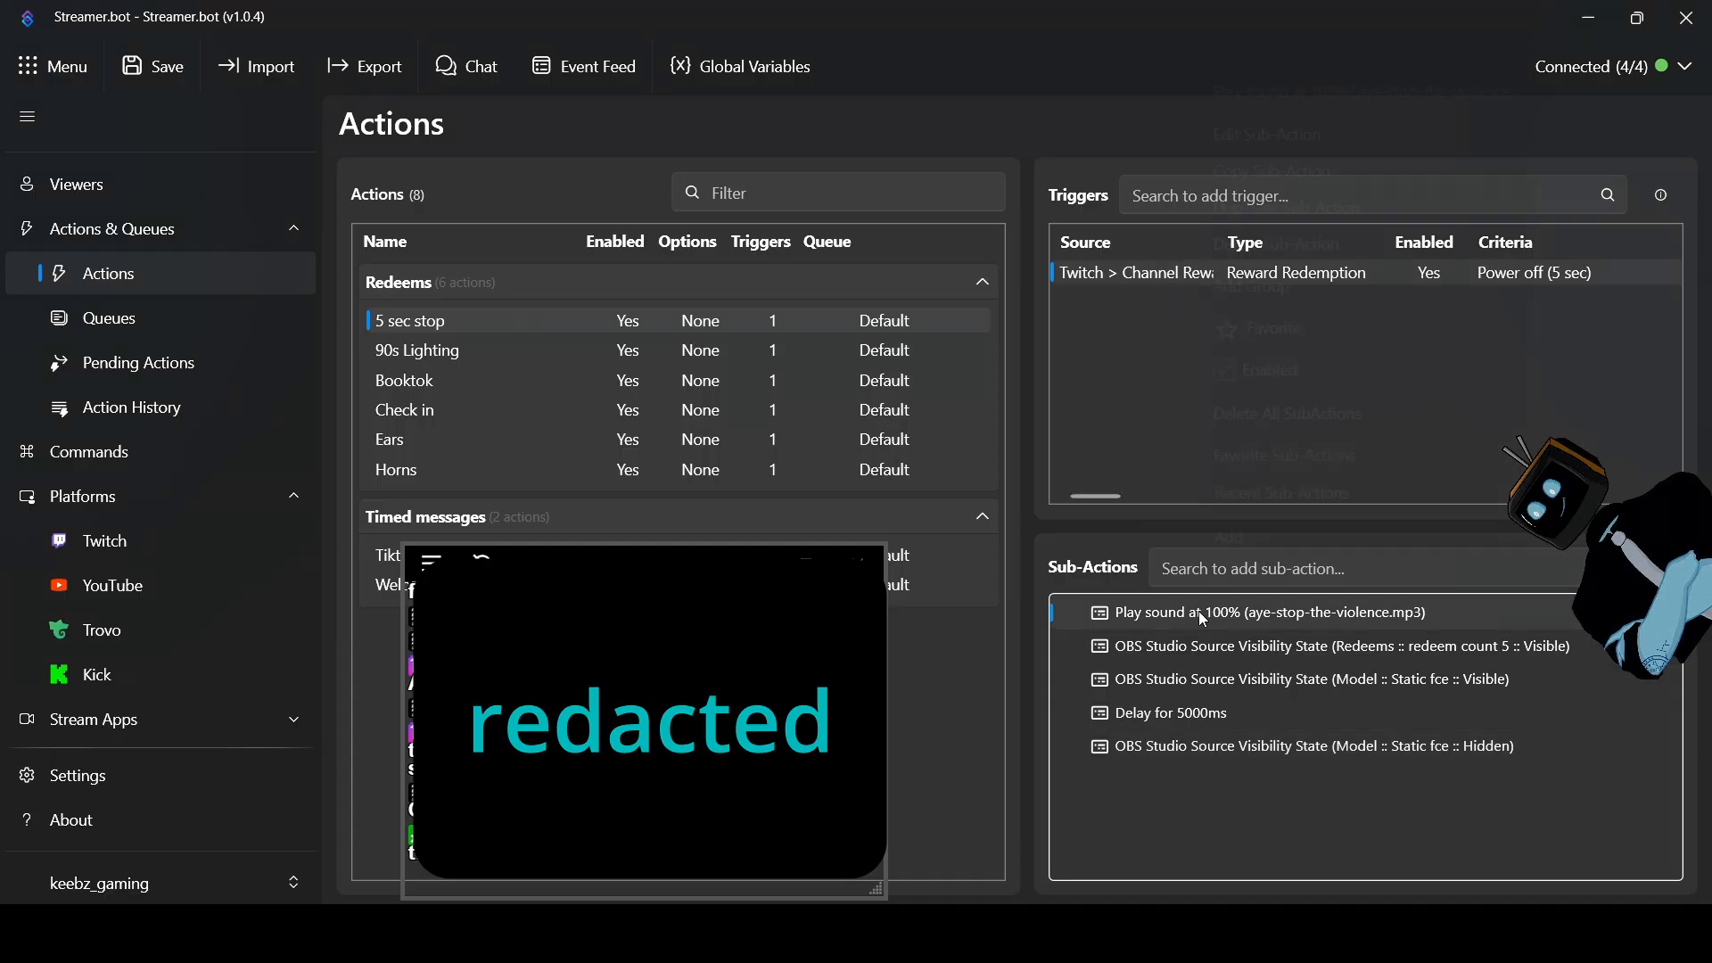
pyautogui.click(1224, 427)
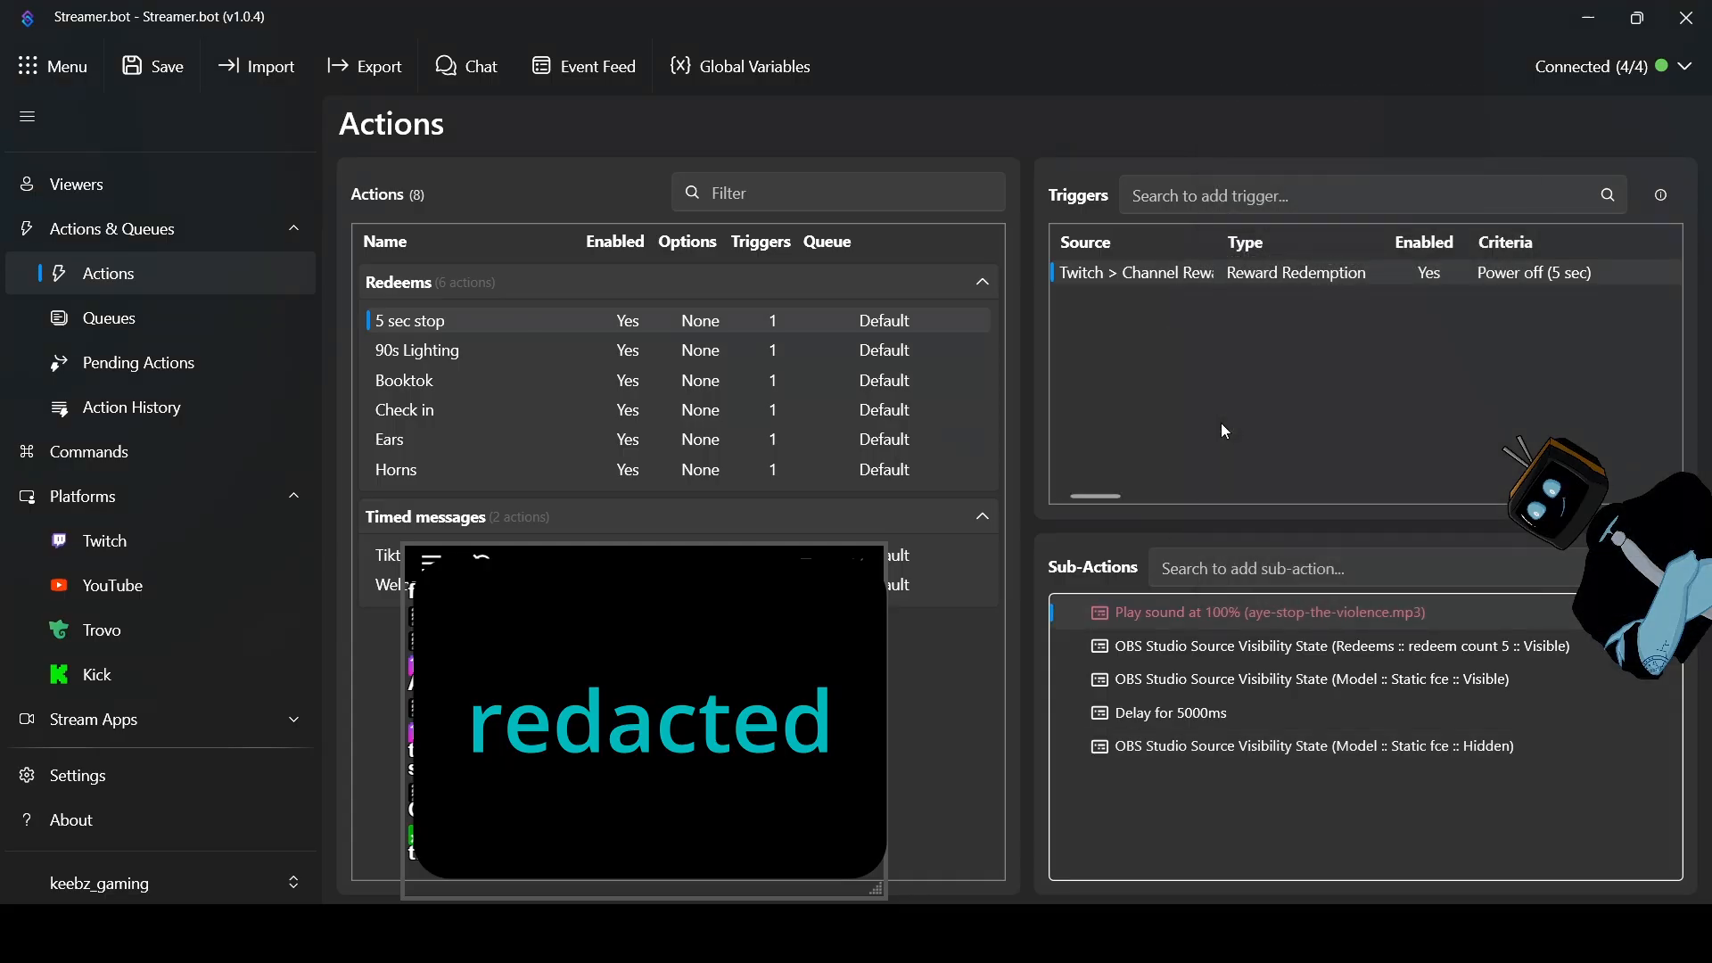
pyautogui.rightClick(1211, 270)
pyautogui.click(1254, 291)
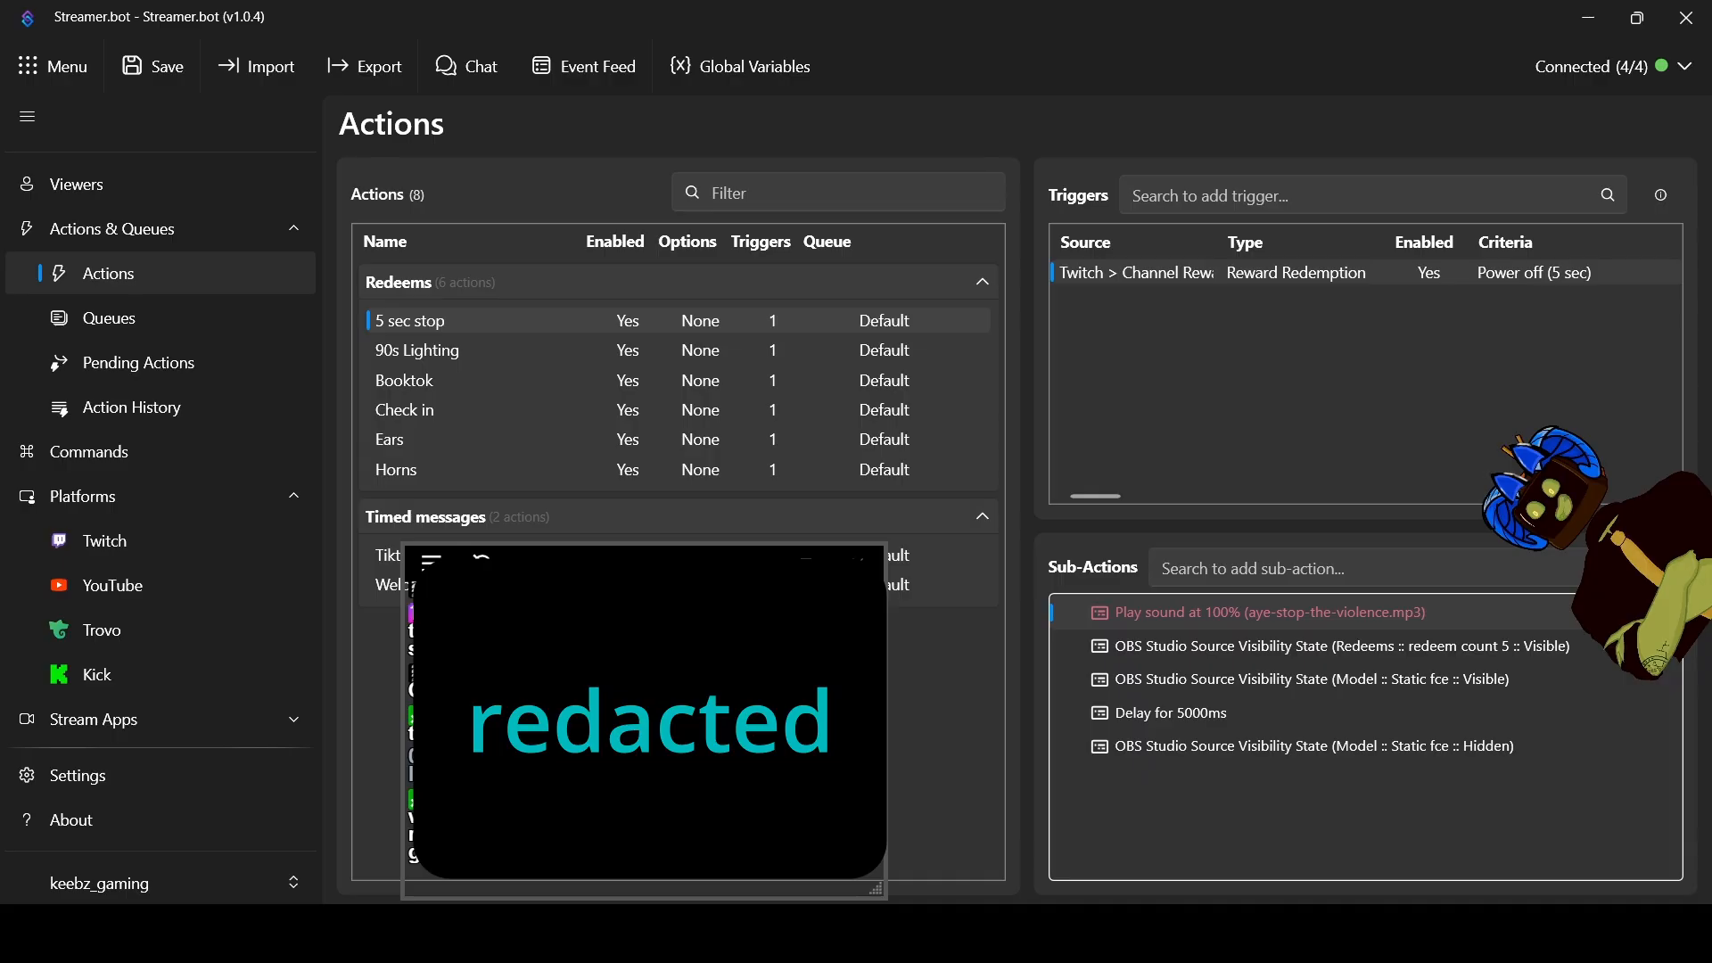
# Change the reward in the Ears action's Reward Redemption trigger to Ears
pyautogui.click(448, 355)
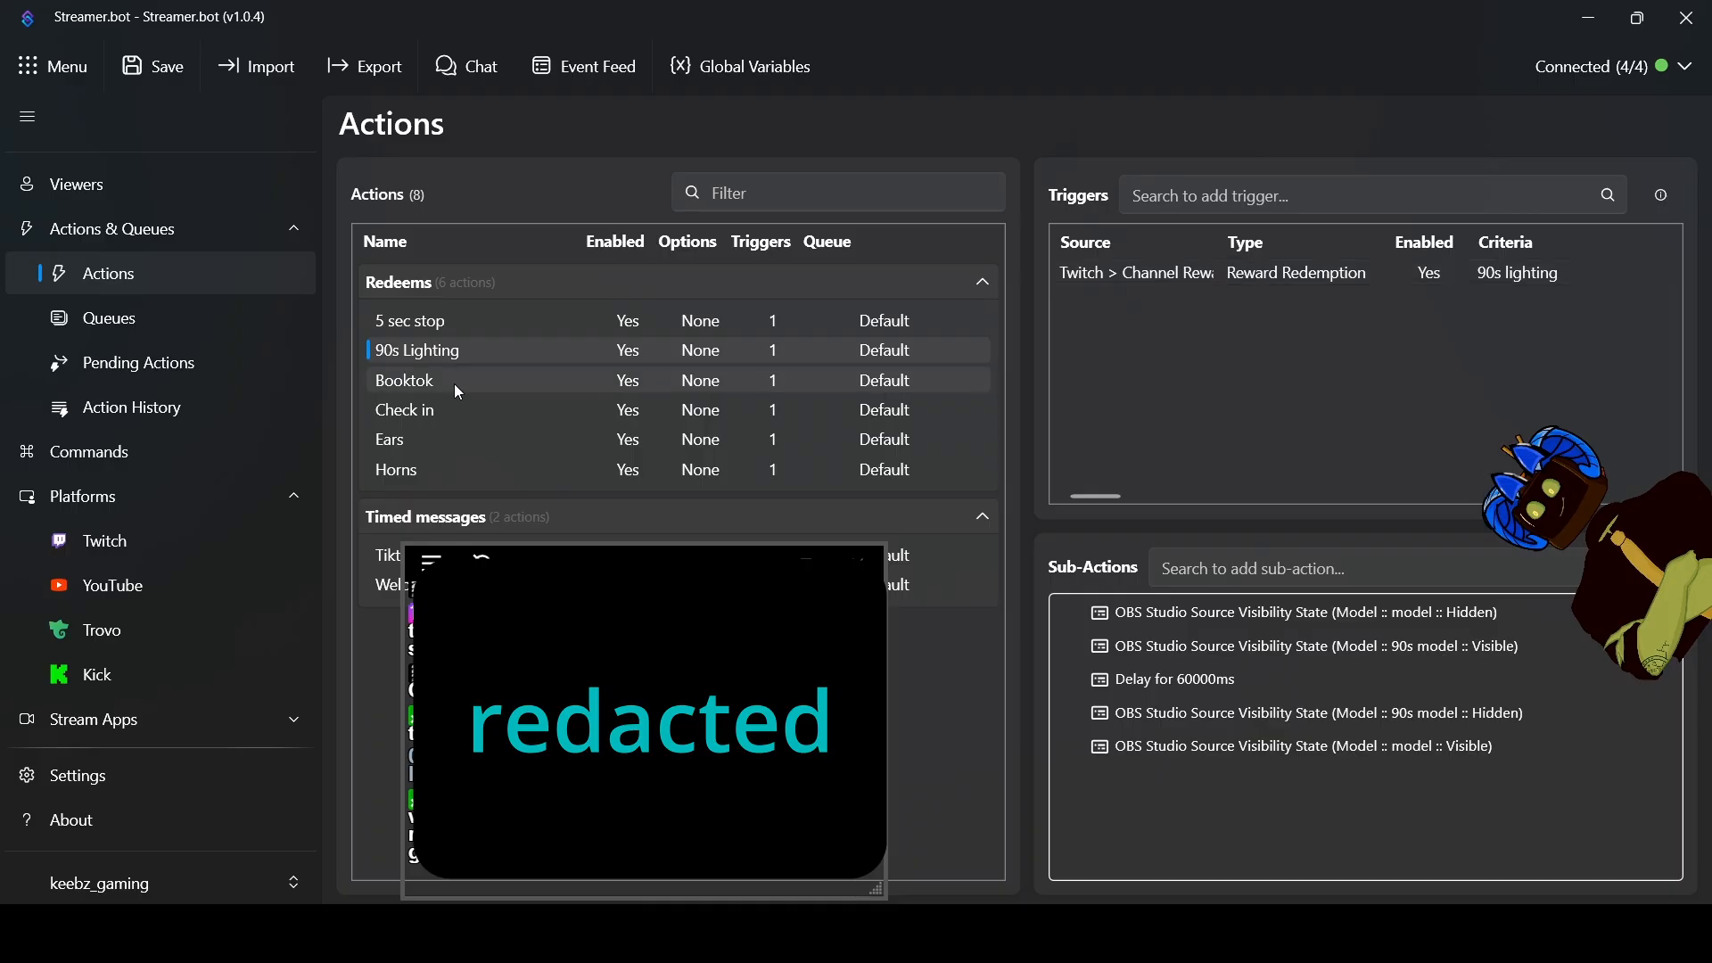
pyautogui.click(425, 441)
pyautogui.doubleClick(1141, 278)
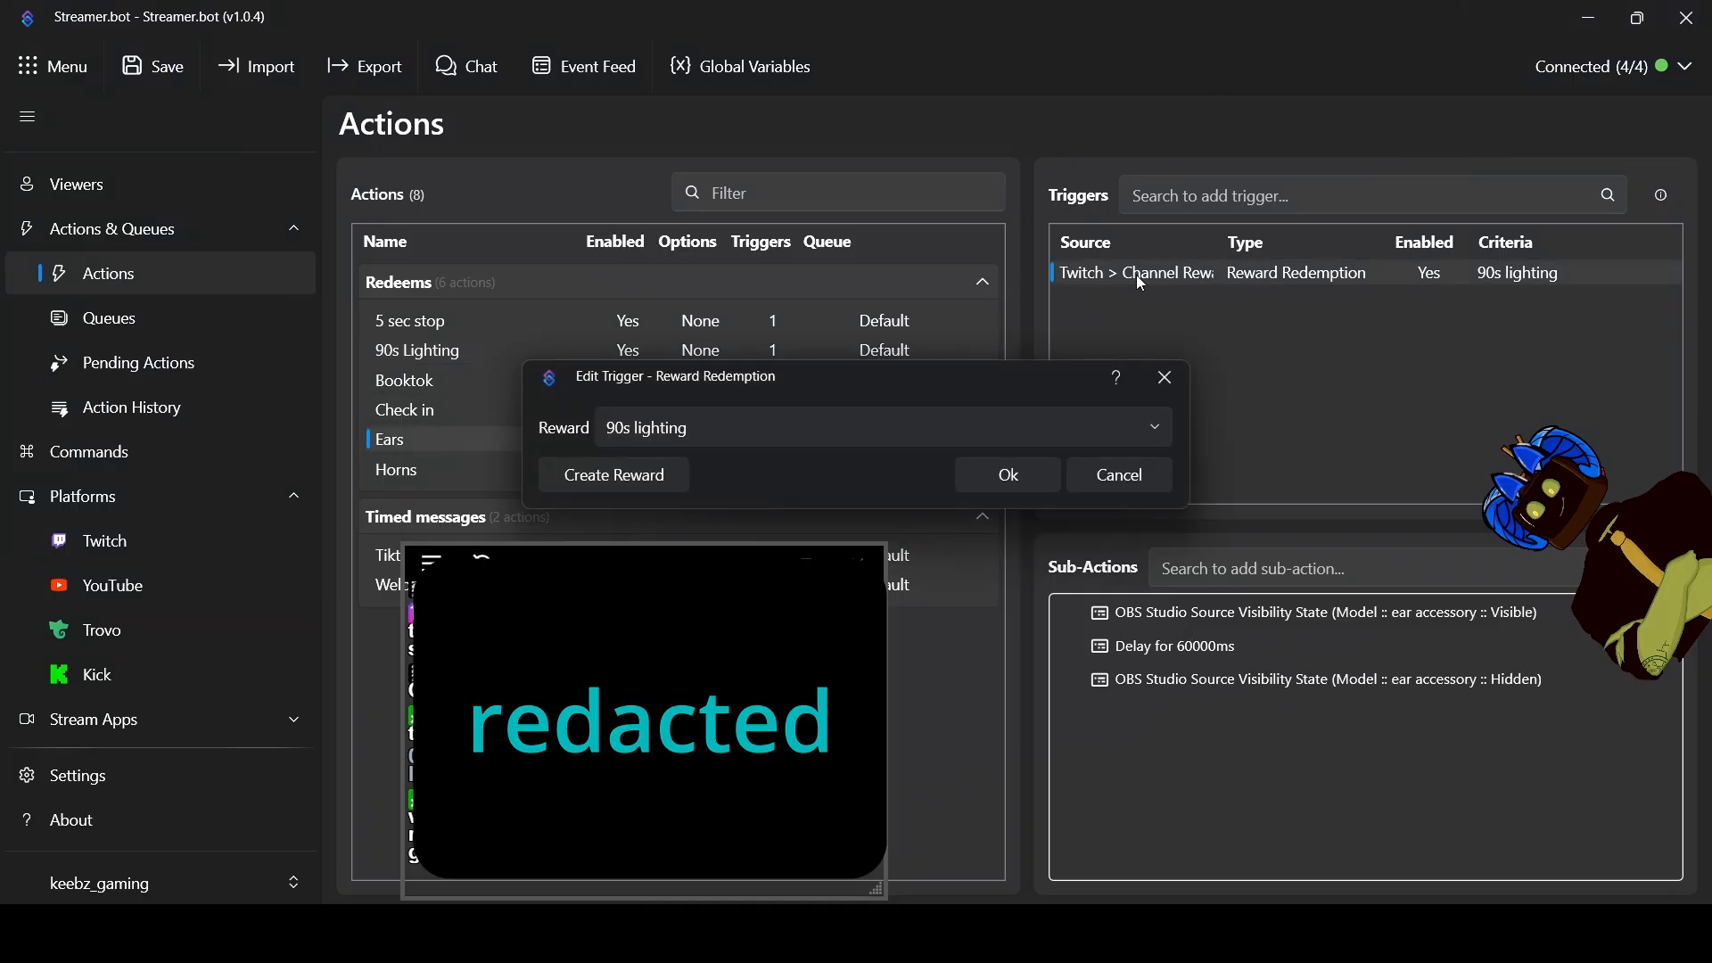
pyautogui.click(1154, 429)
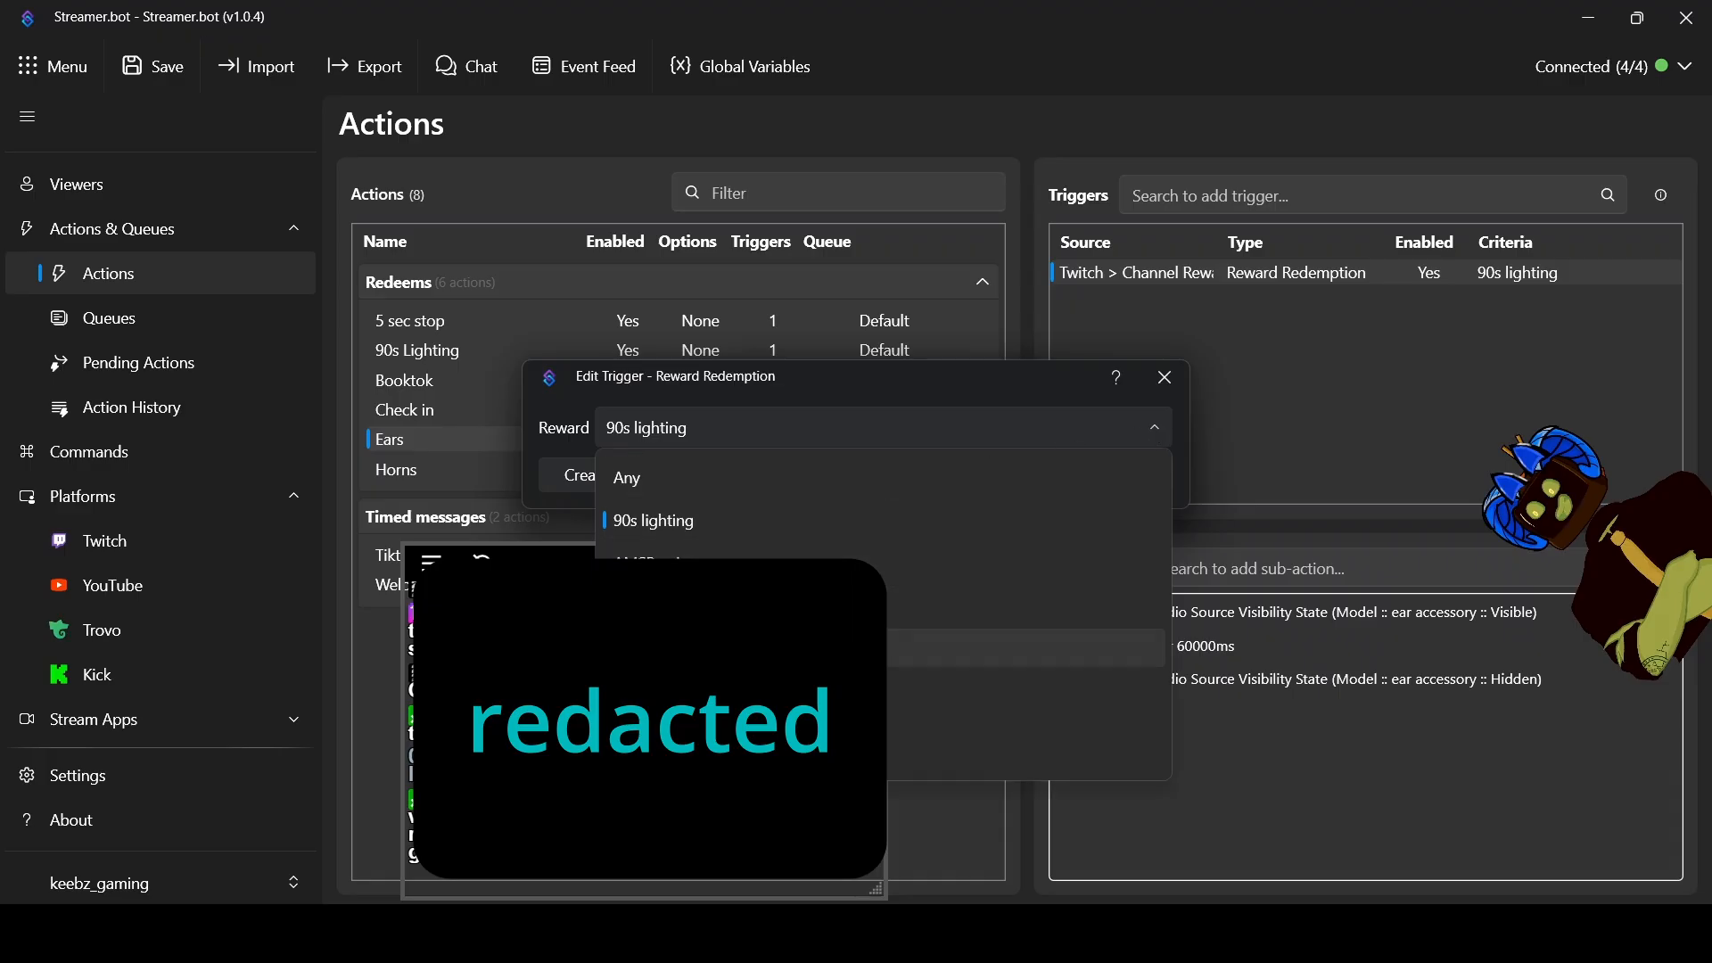
pyautogui.click(680, 647)
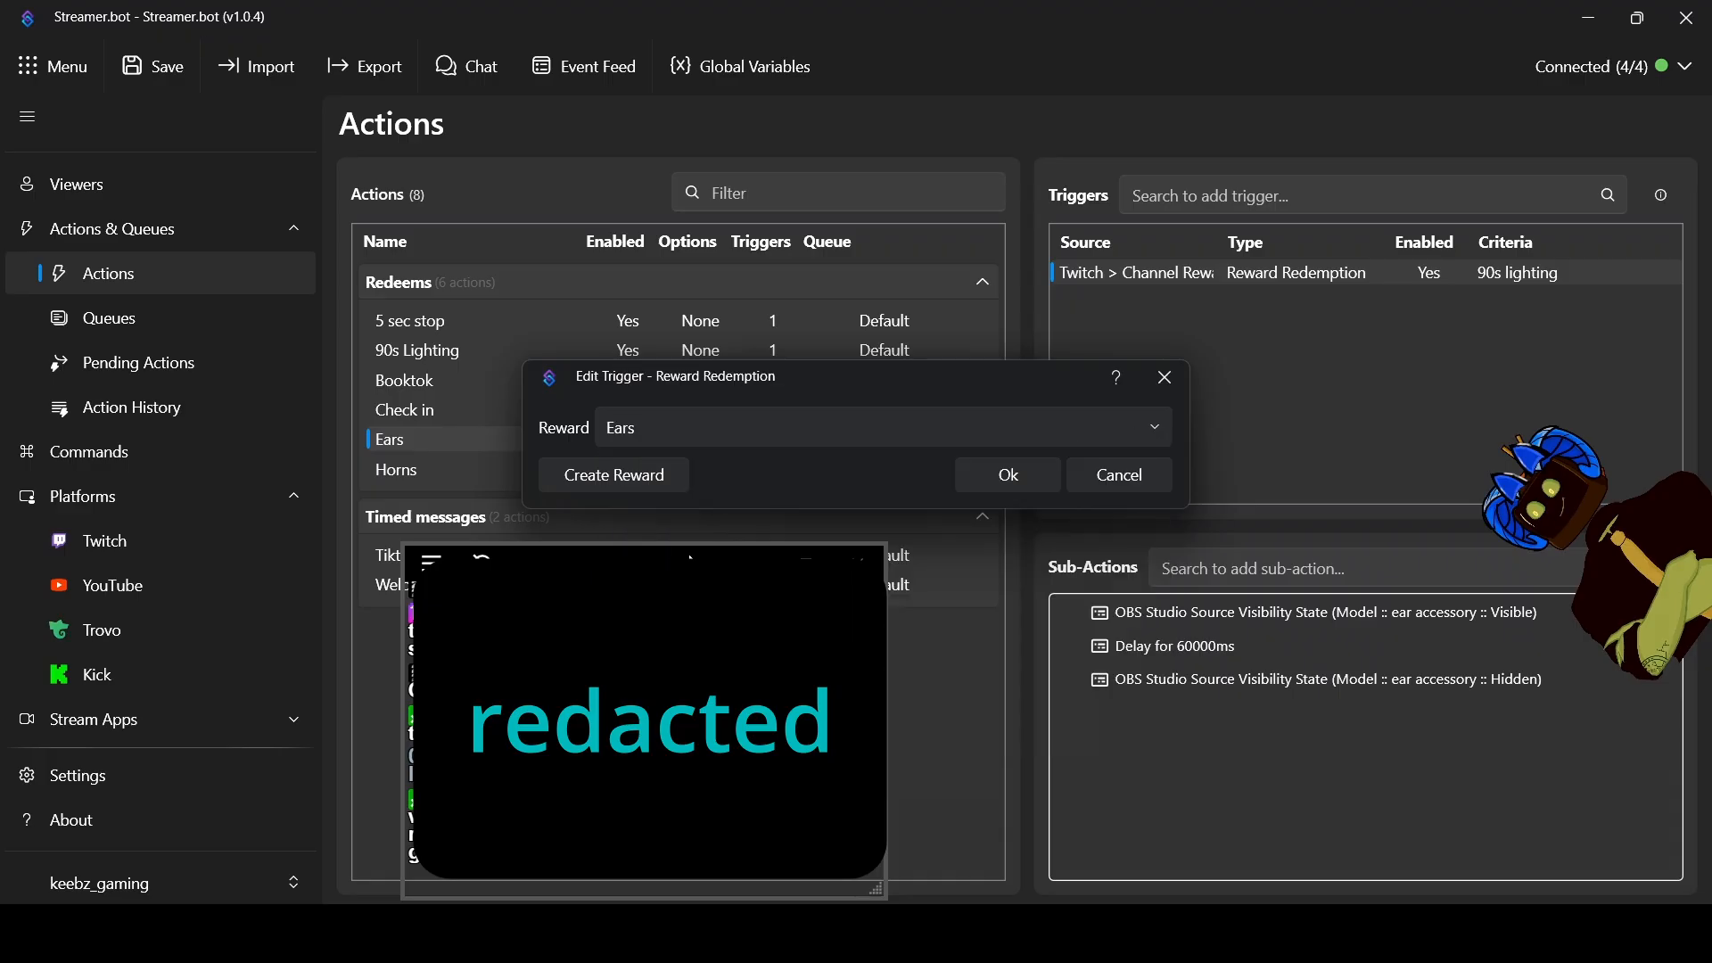
pyautogui.click(1005, 475)
# Change the reward in the Horns action's Reward Redemption trigger to Horns, and return to the Ears action to check its trigger
pyautogui.doubleClick(453, 471)
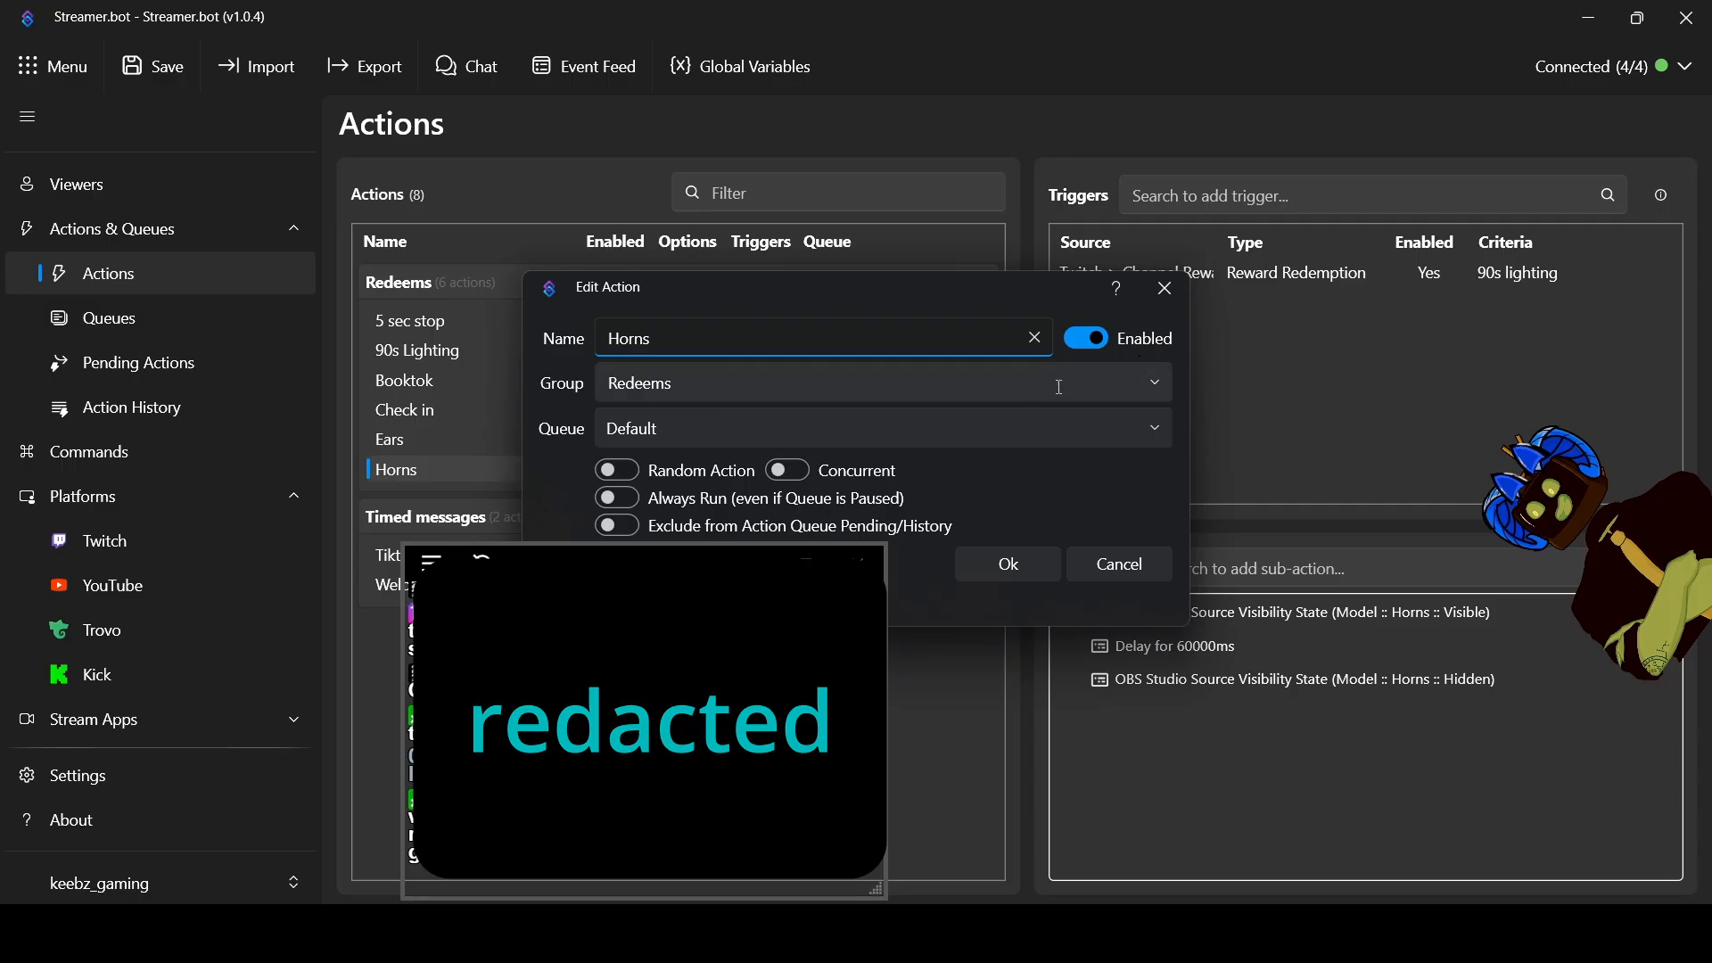
pyautogui.click(1121, 565)
pyautogui.click(1382, 283)
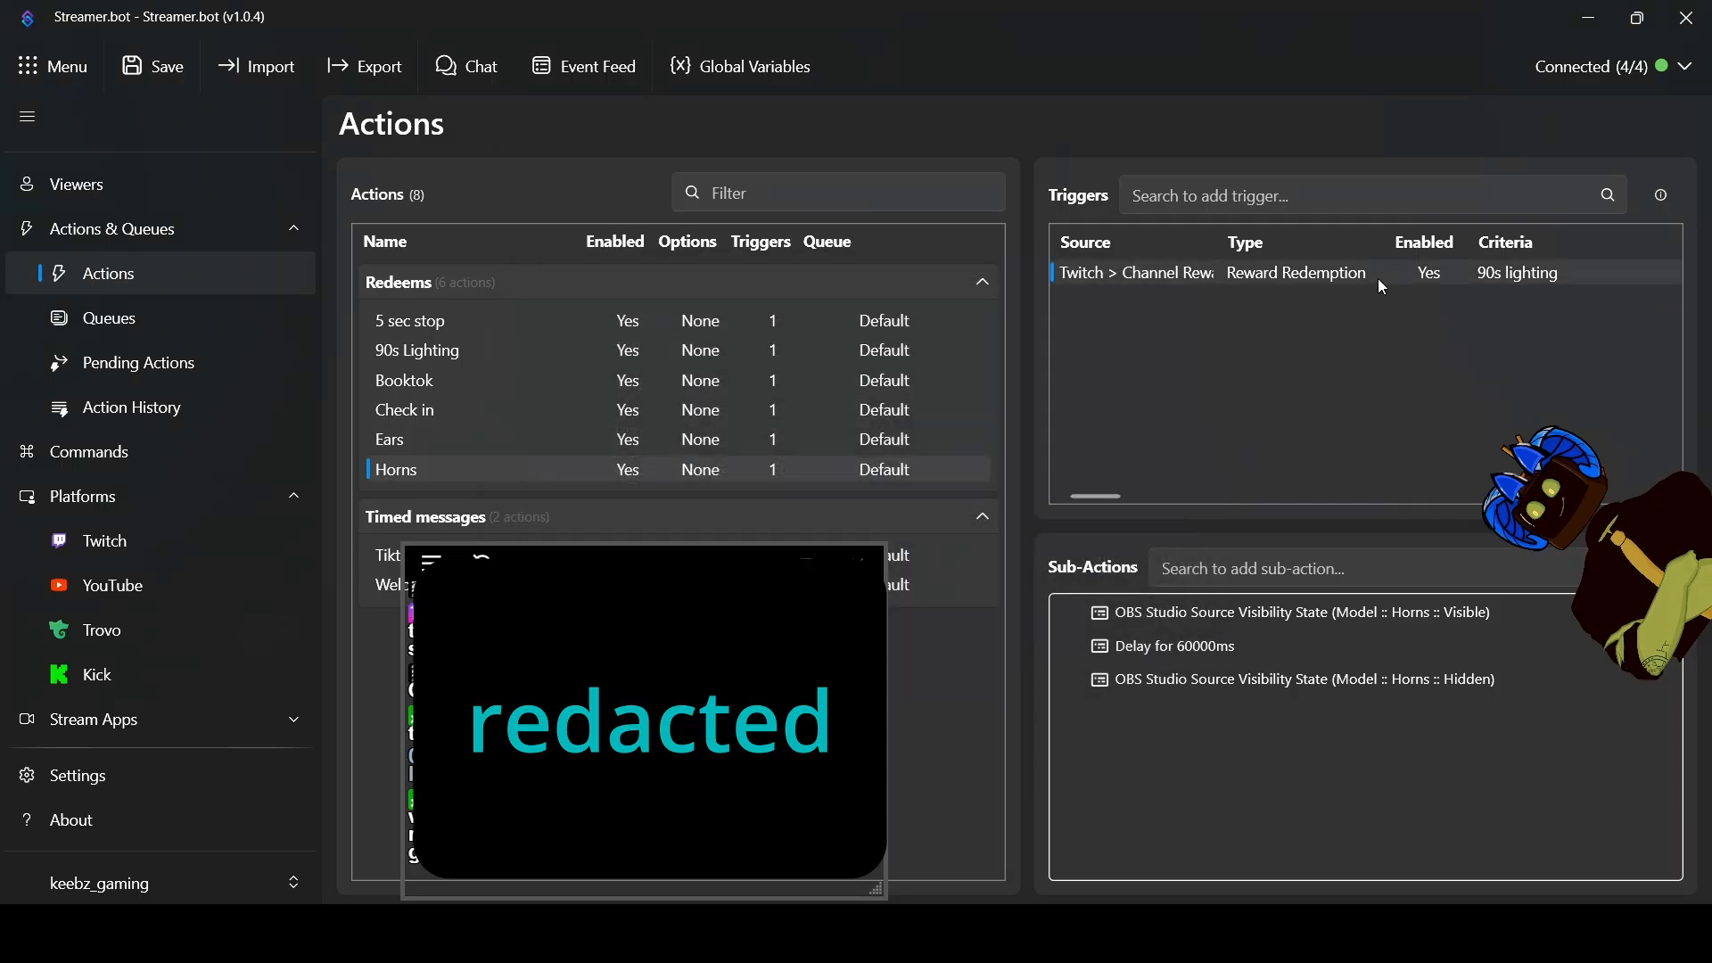
pyautogui.doubleClick(1279, 279)
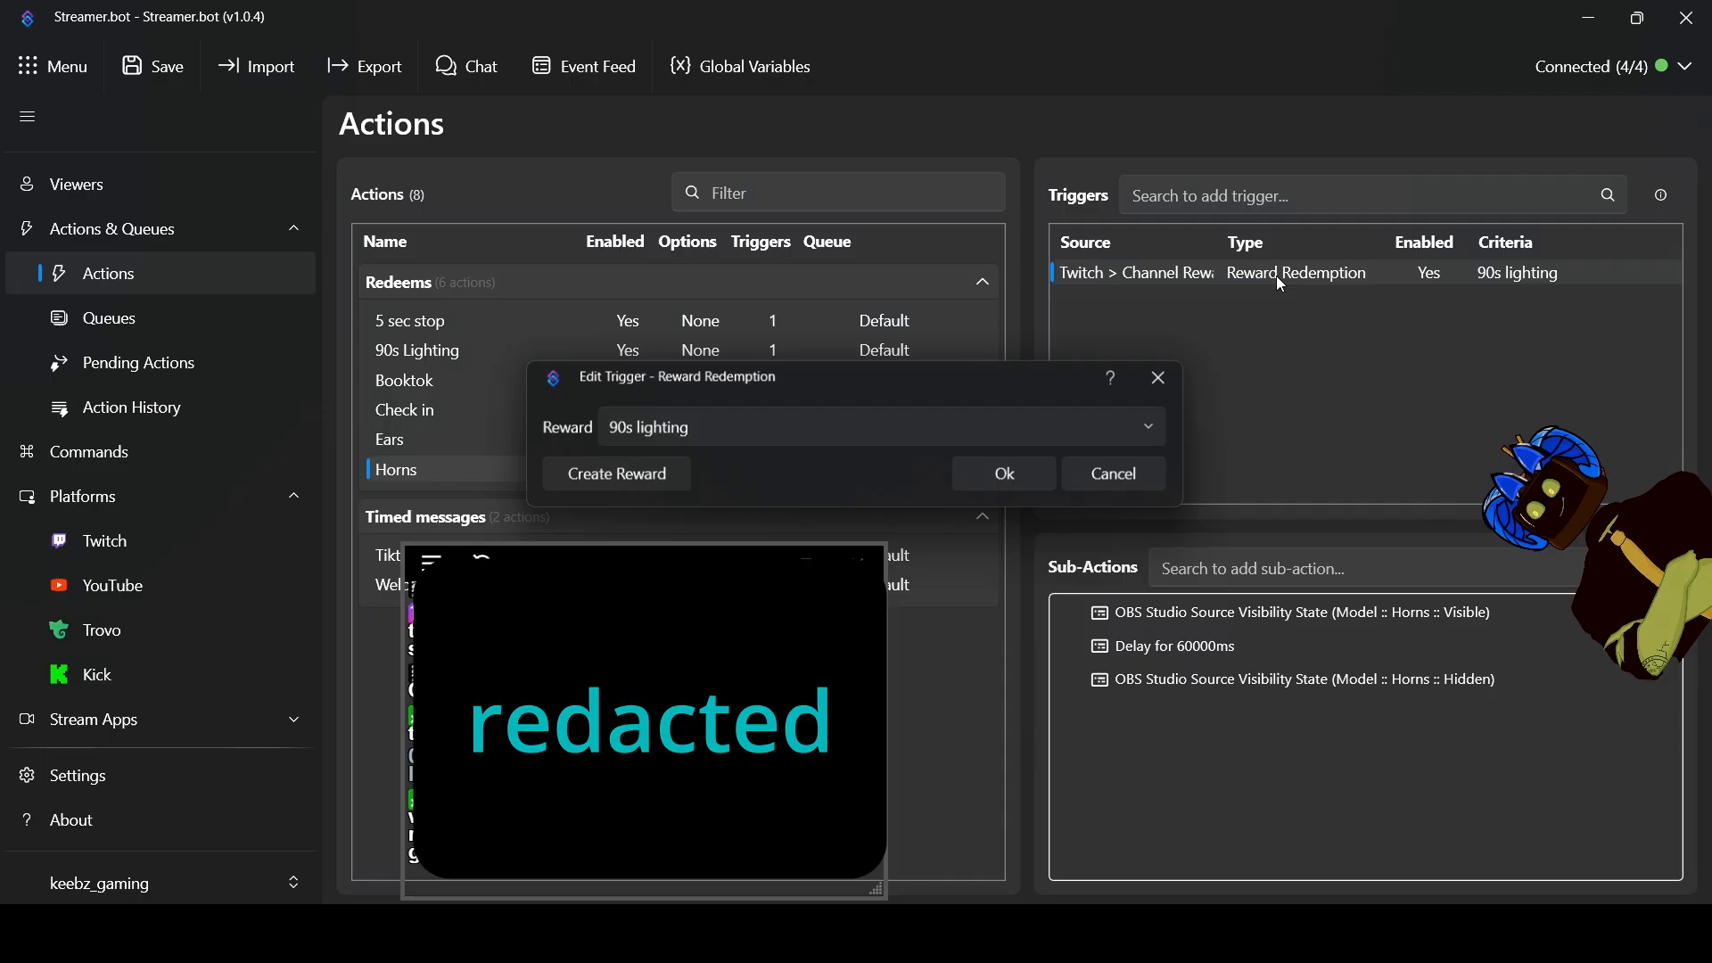
pyautogui.click(1155, 428)
pyautogui.scroll(-1, 1026, 723)
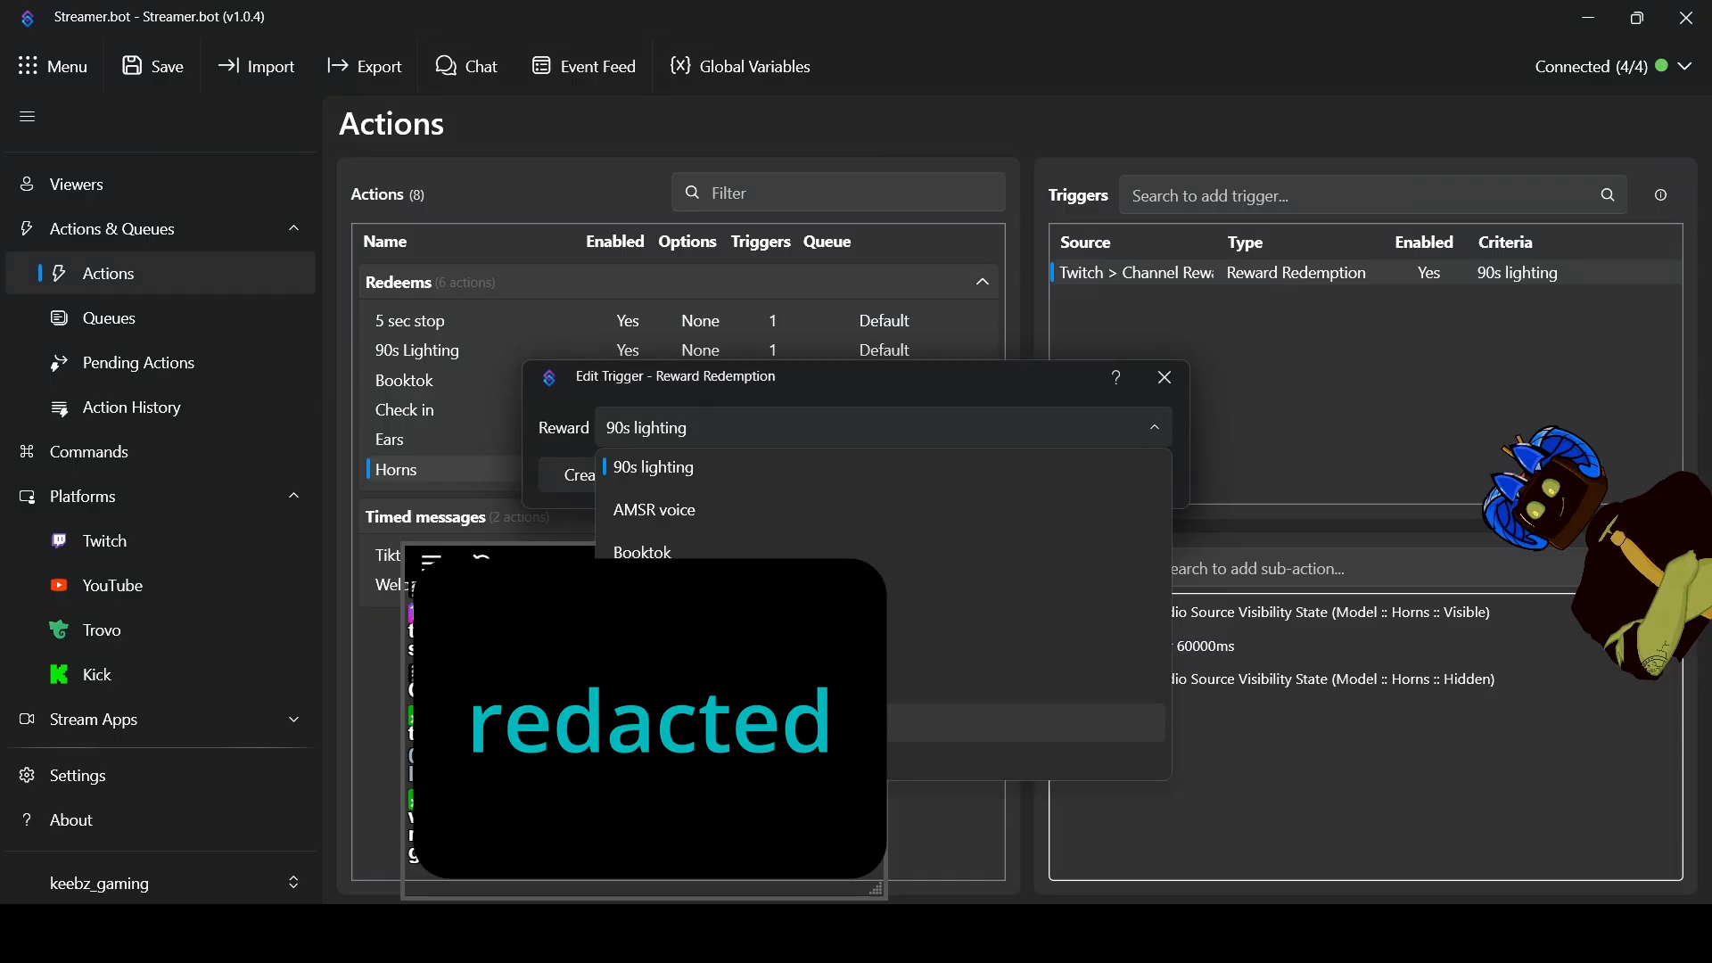
pyautogui.click(1025, 723)
pyautogui.click(1025, 480)
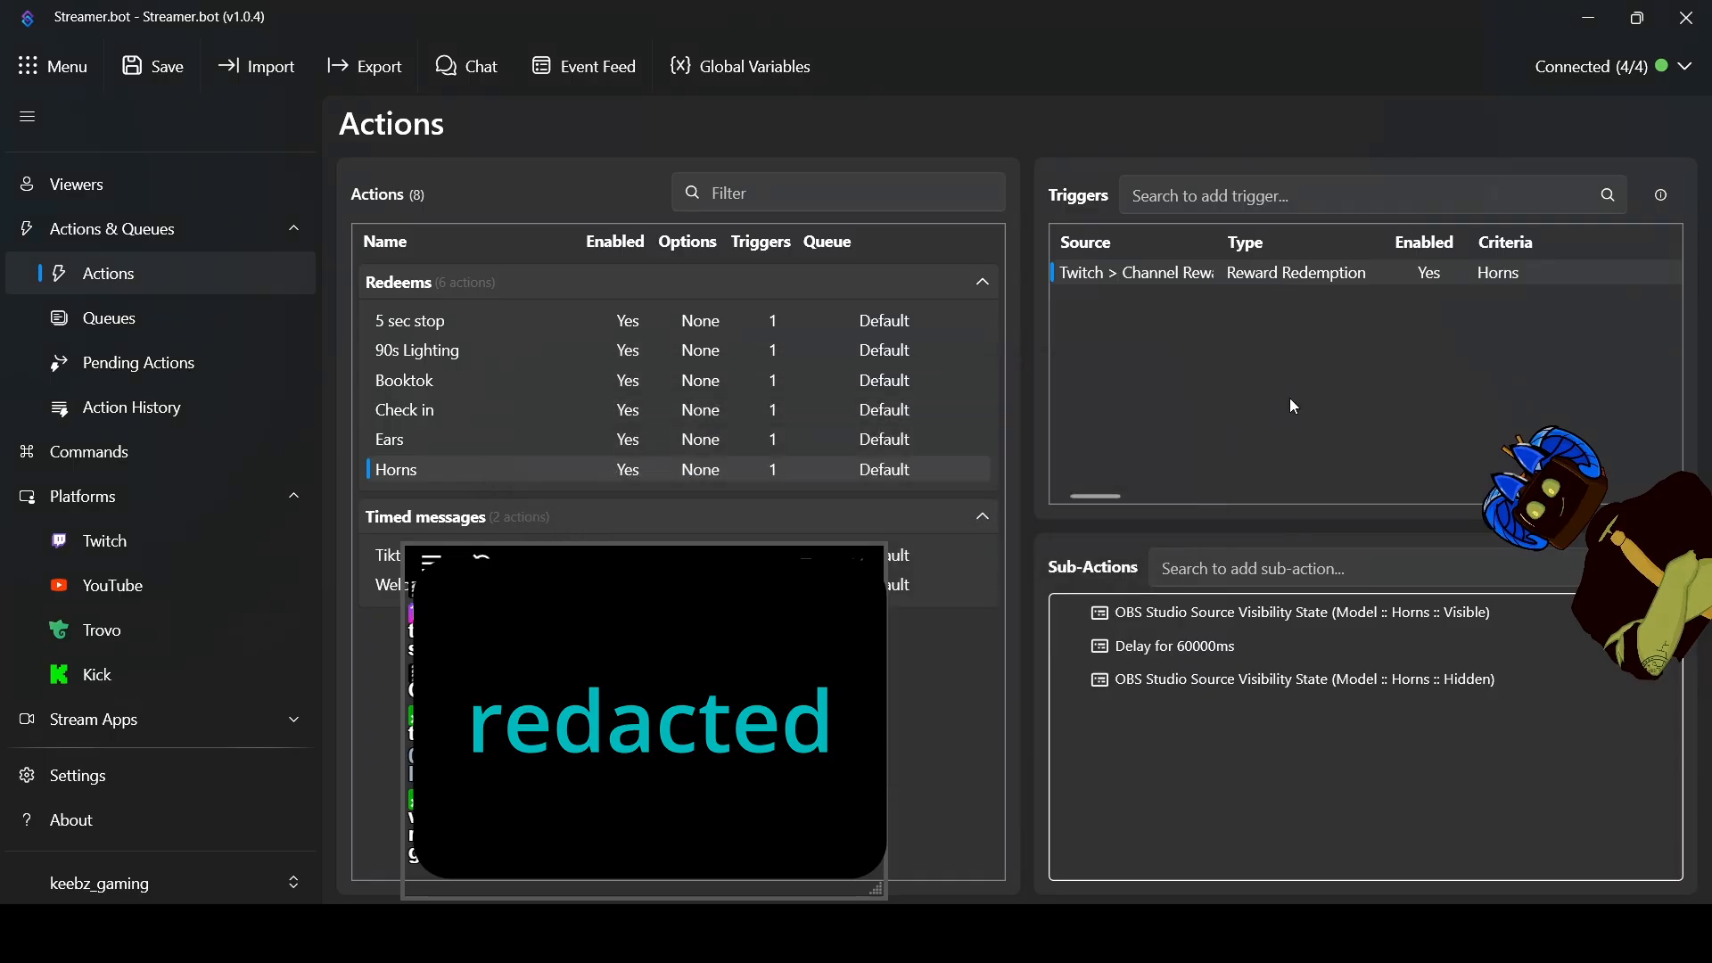
pyautogui.click(475, 442)
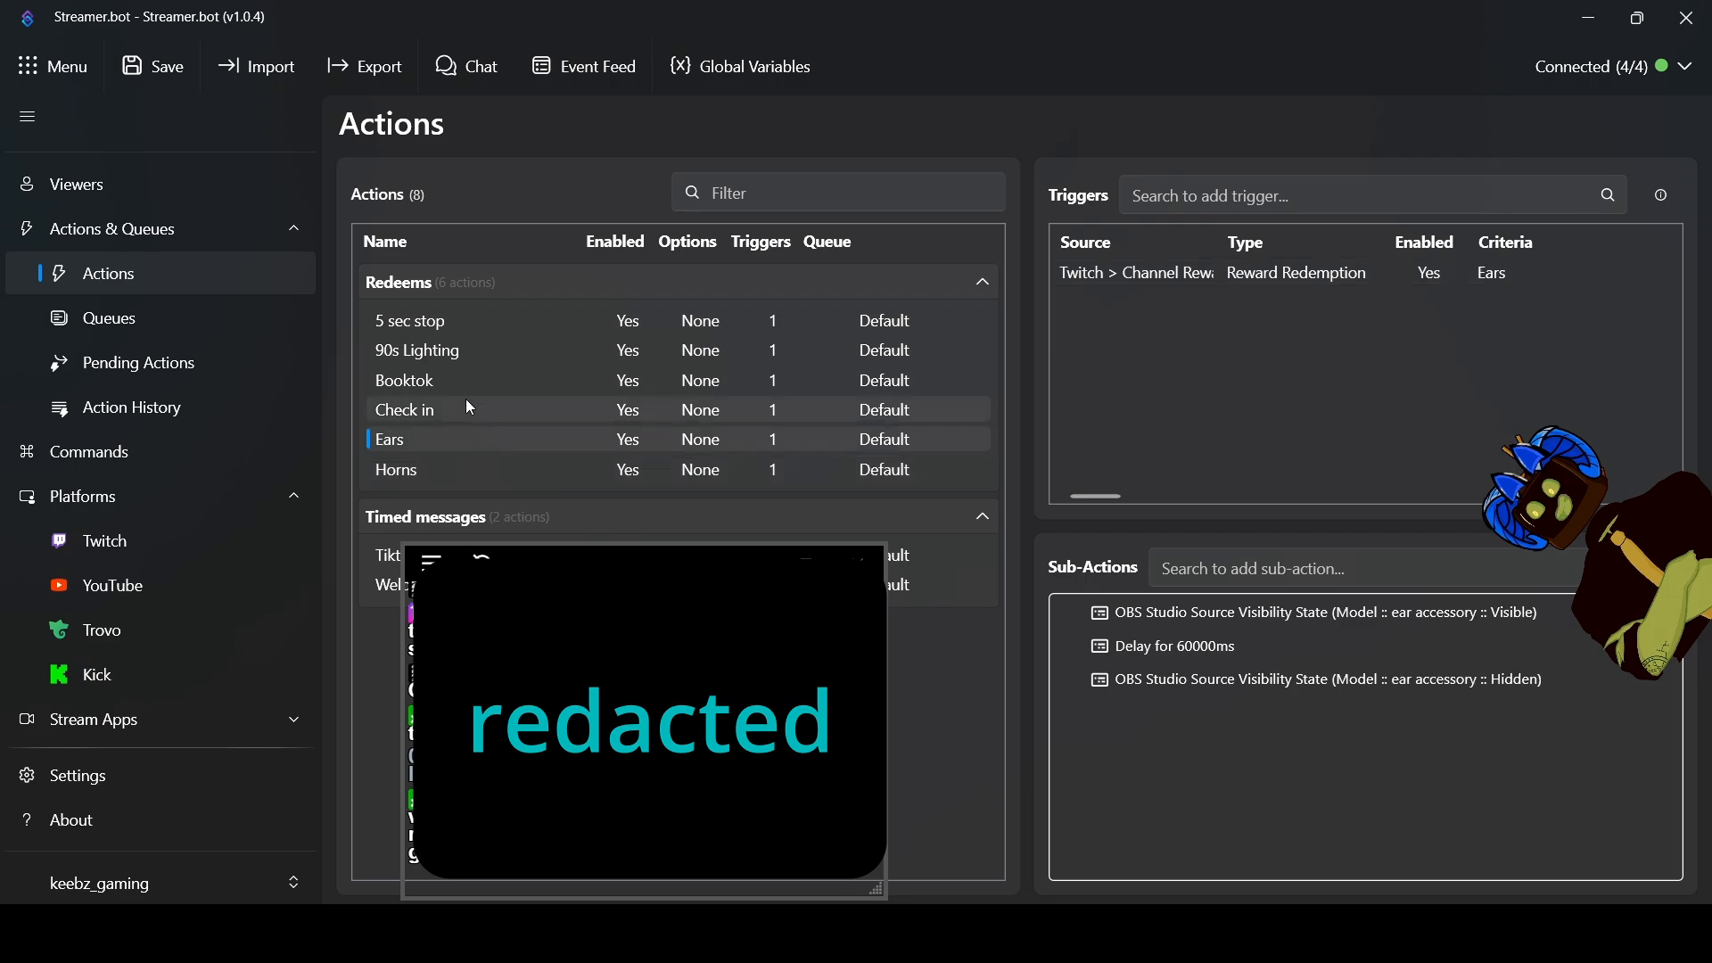
# Review the 90s Lighting redeem, select the 5 sec stop action and test its Power off (5 sec) reward trigger
pyautogui.click(463, 468)
pyautogui.click(471, 353)
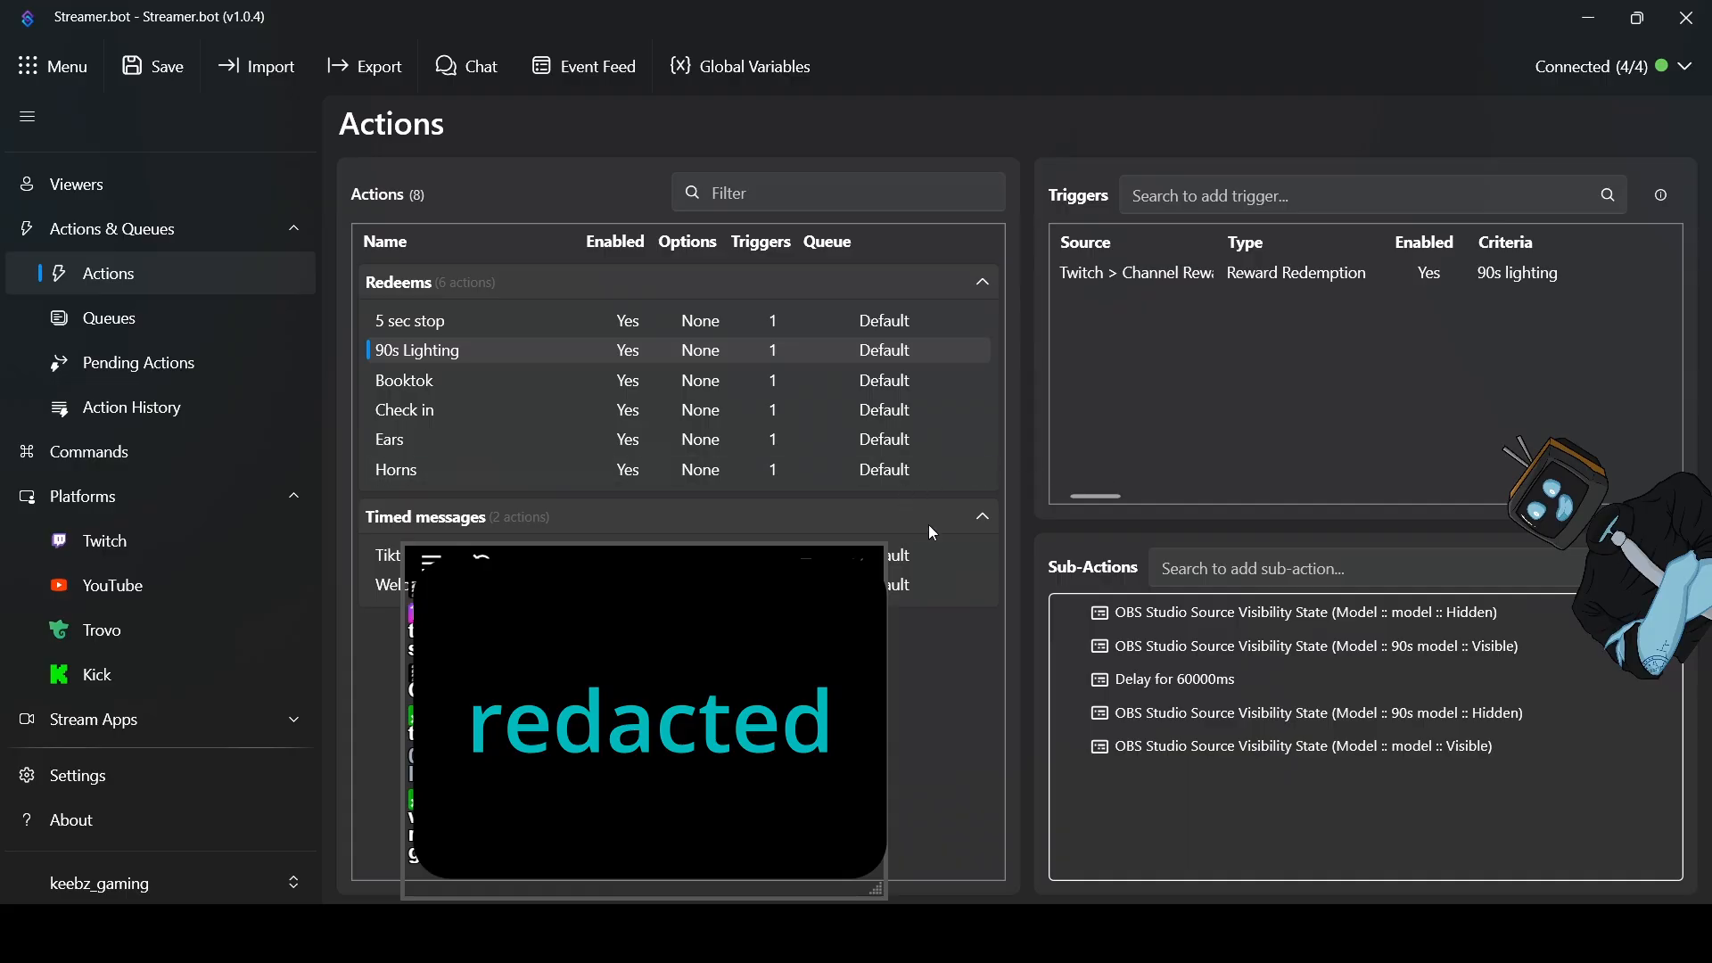
pyautogui.click(471, 328)
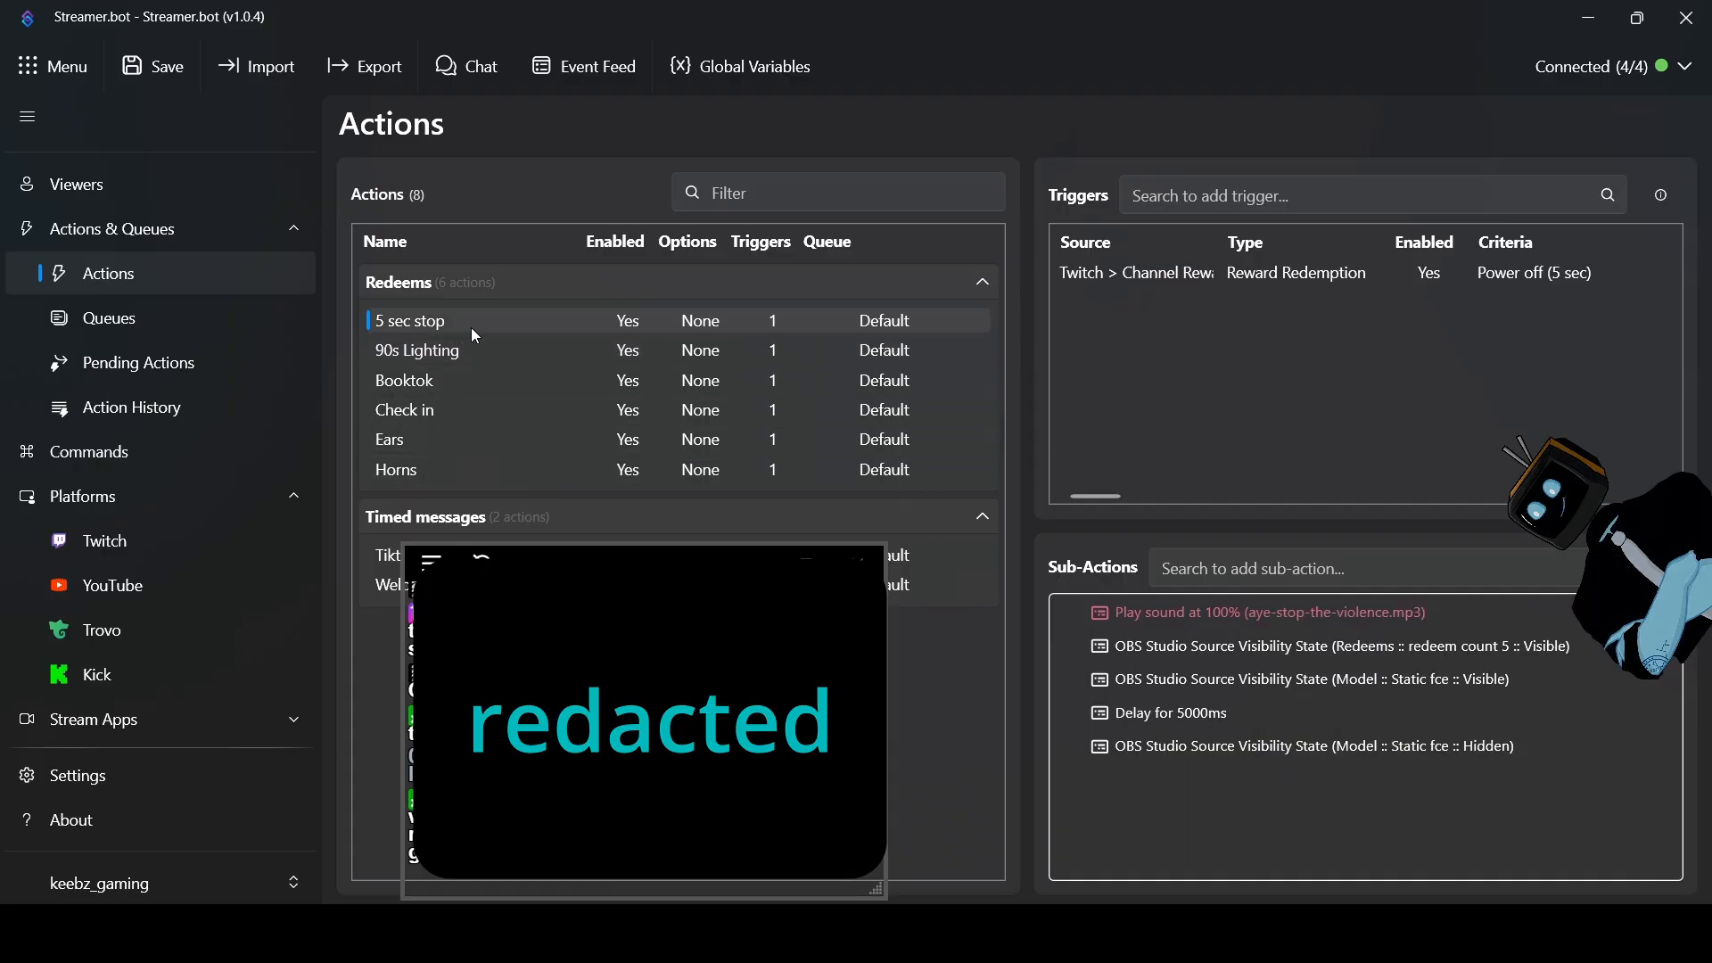
pyautogui.rightClick(1218, 271)
pyautogui.click(1261, 291)
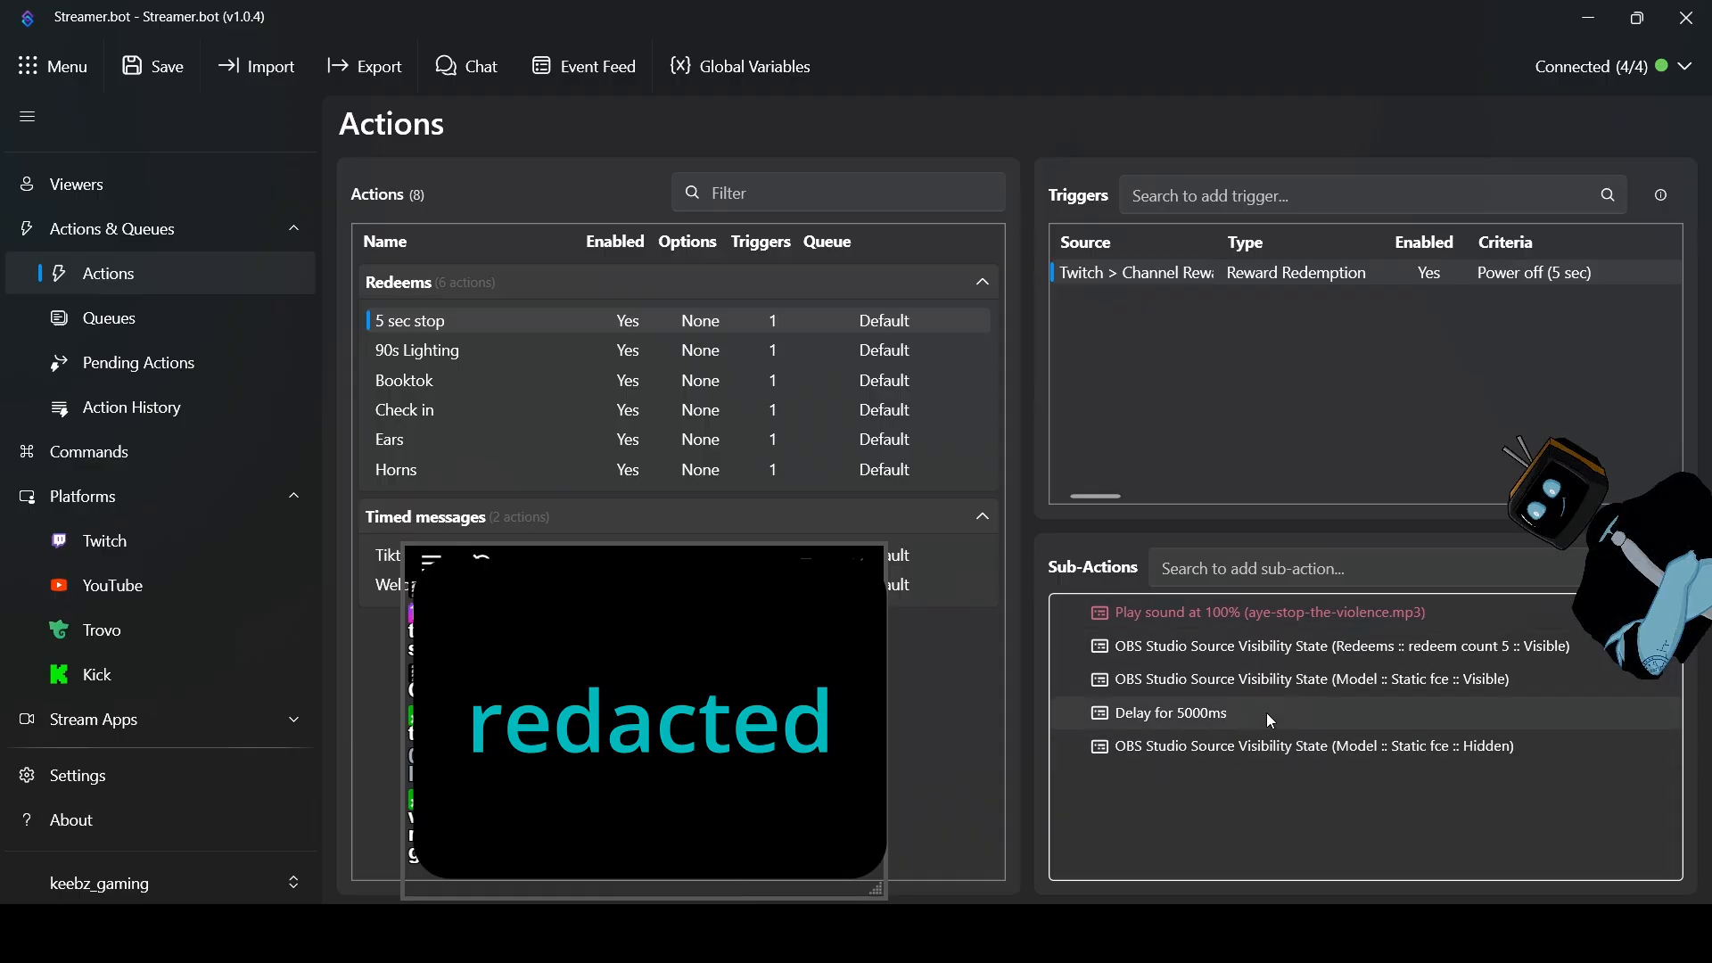
# Duplicate the redeem count 5 visibility sub-action and place the copy directly after the 5000 ms delay
pyautogui.rightClick(1266, 644)
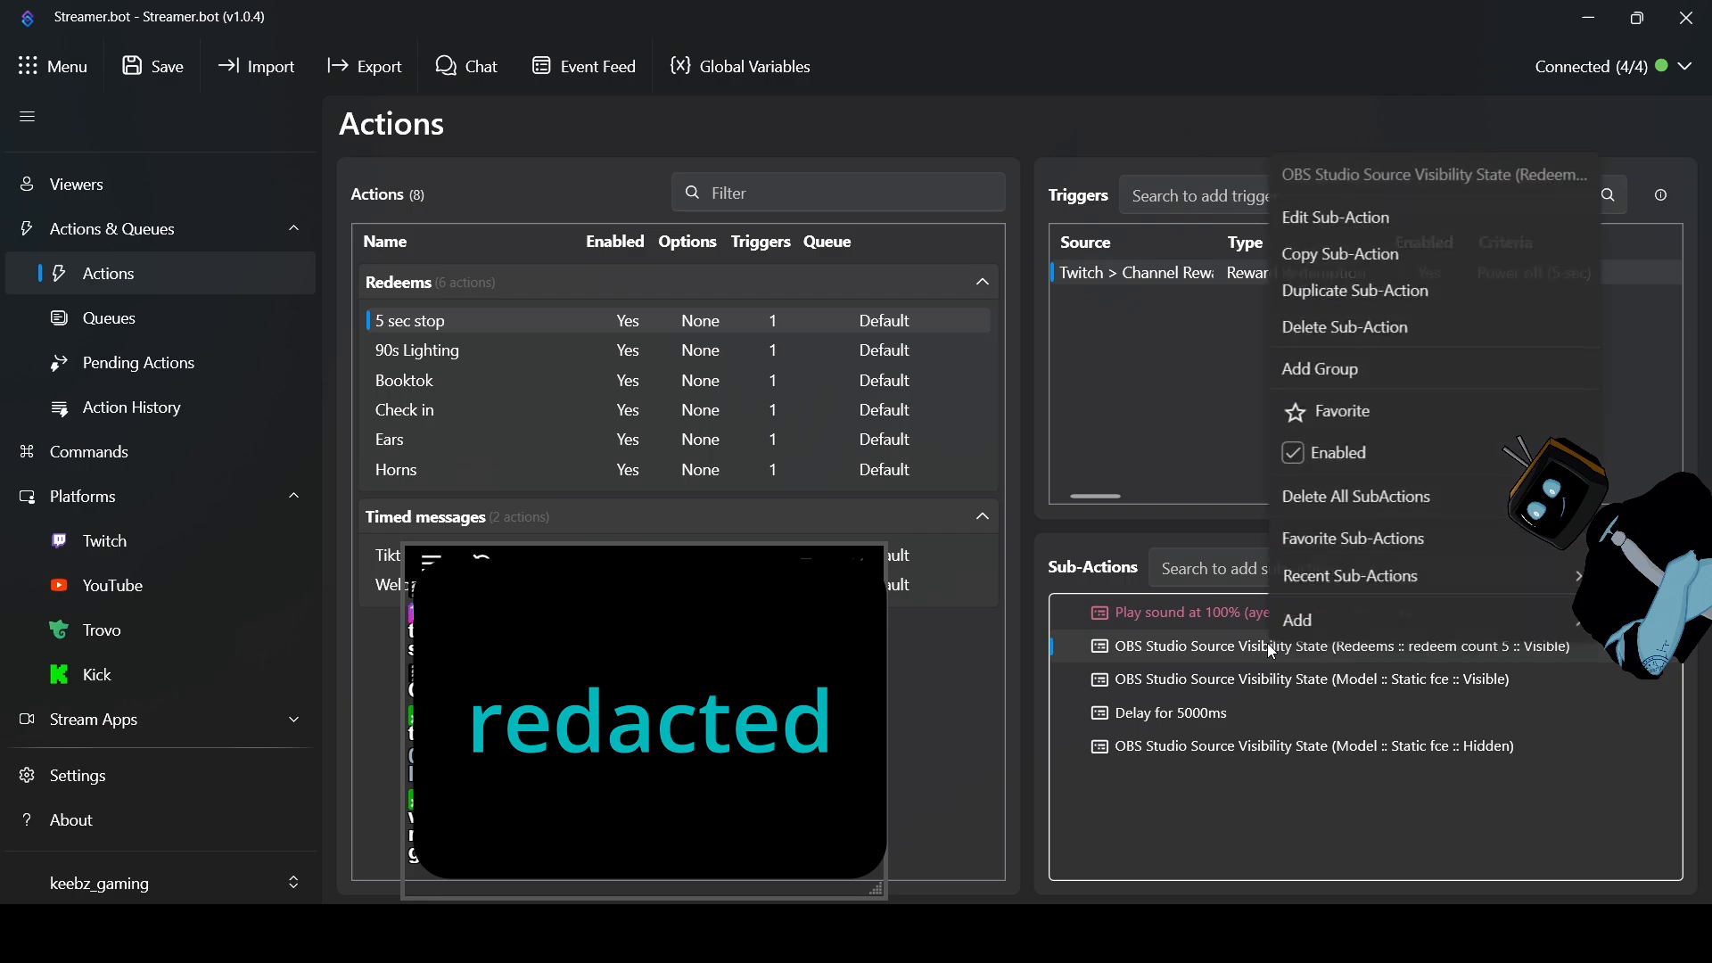
pyautogui.click(1315, 294)
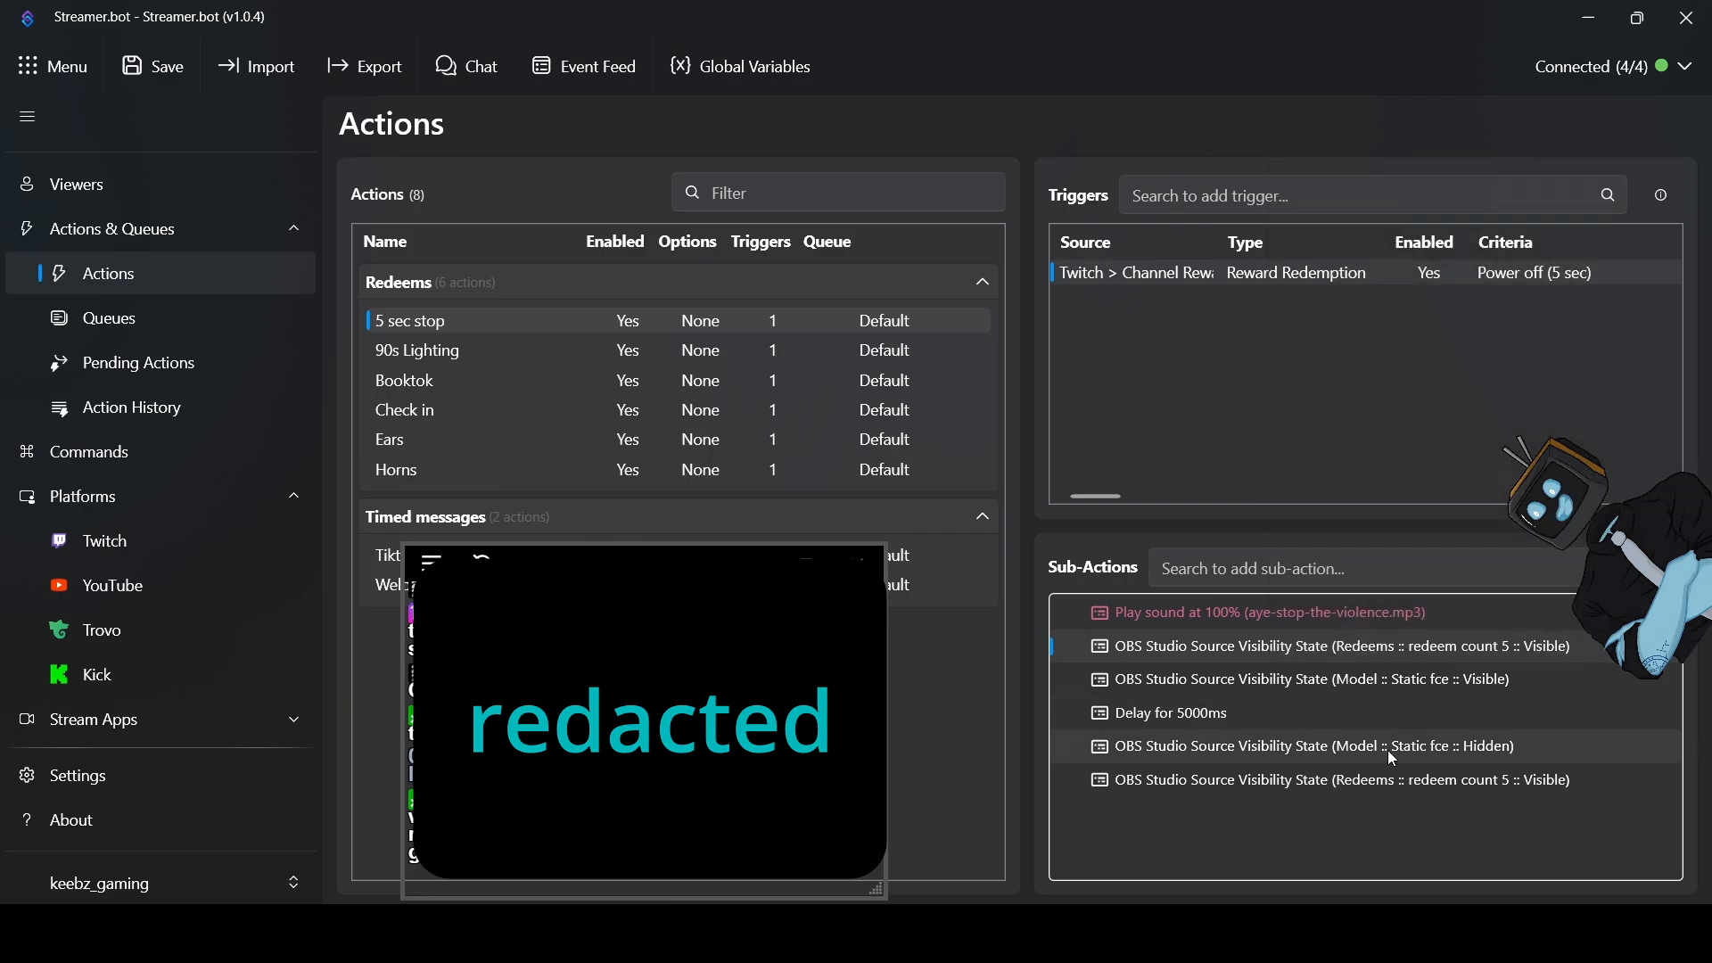
pyautogui.moveTo(1358, 781); pyautogui.dragTo(1343, 749)
# Set the state of the redeem count 5 visibility sub-action after the delay to Hidden
pyautogui.doubleClick(1284, 754)
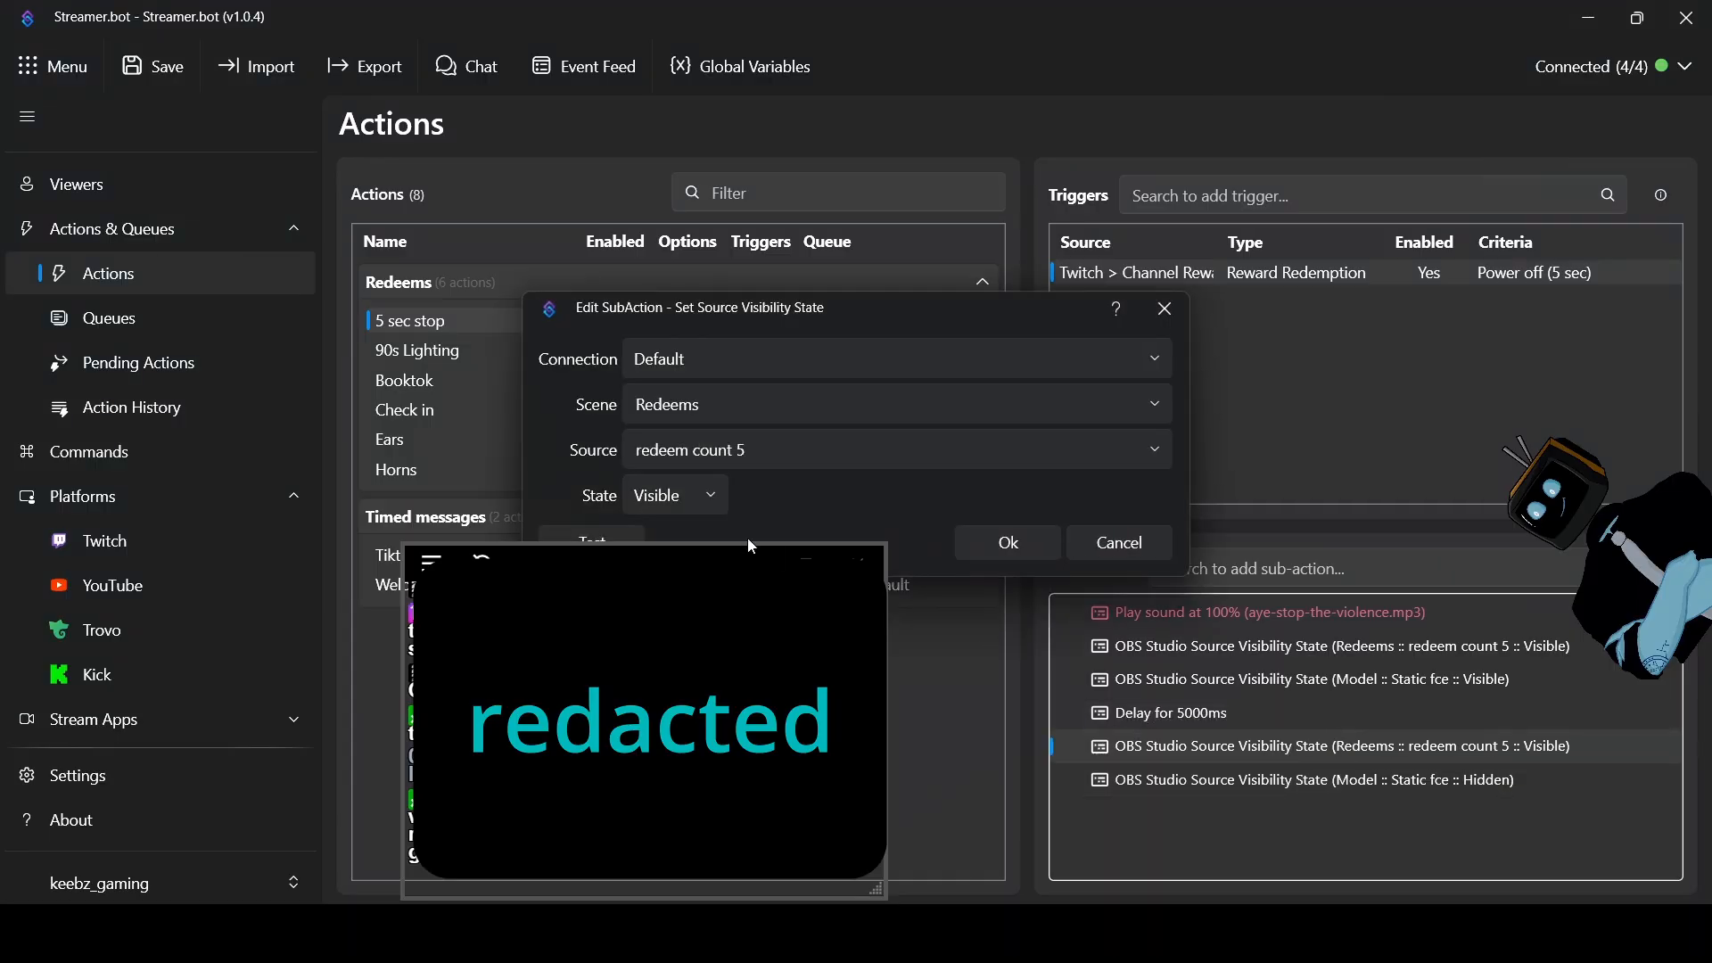
pyautogui.click(706, 497)
pyautogui.click(665, 541)
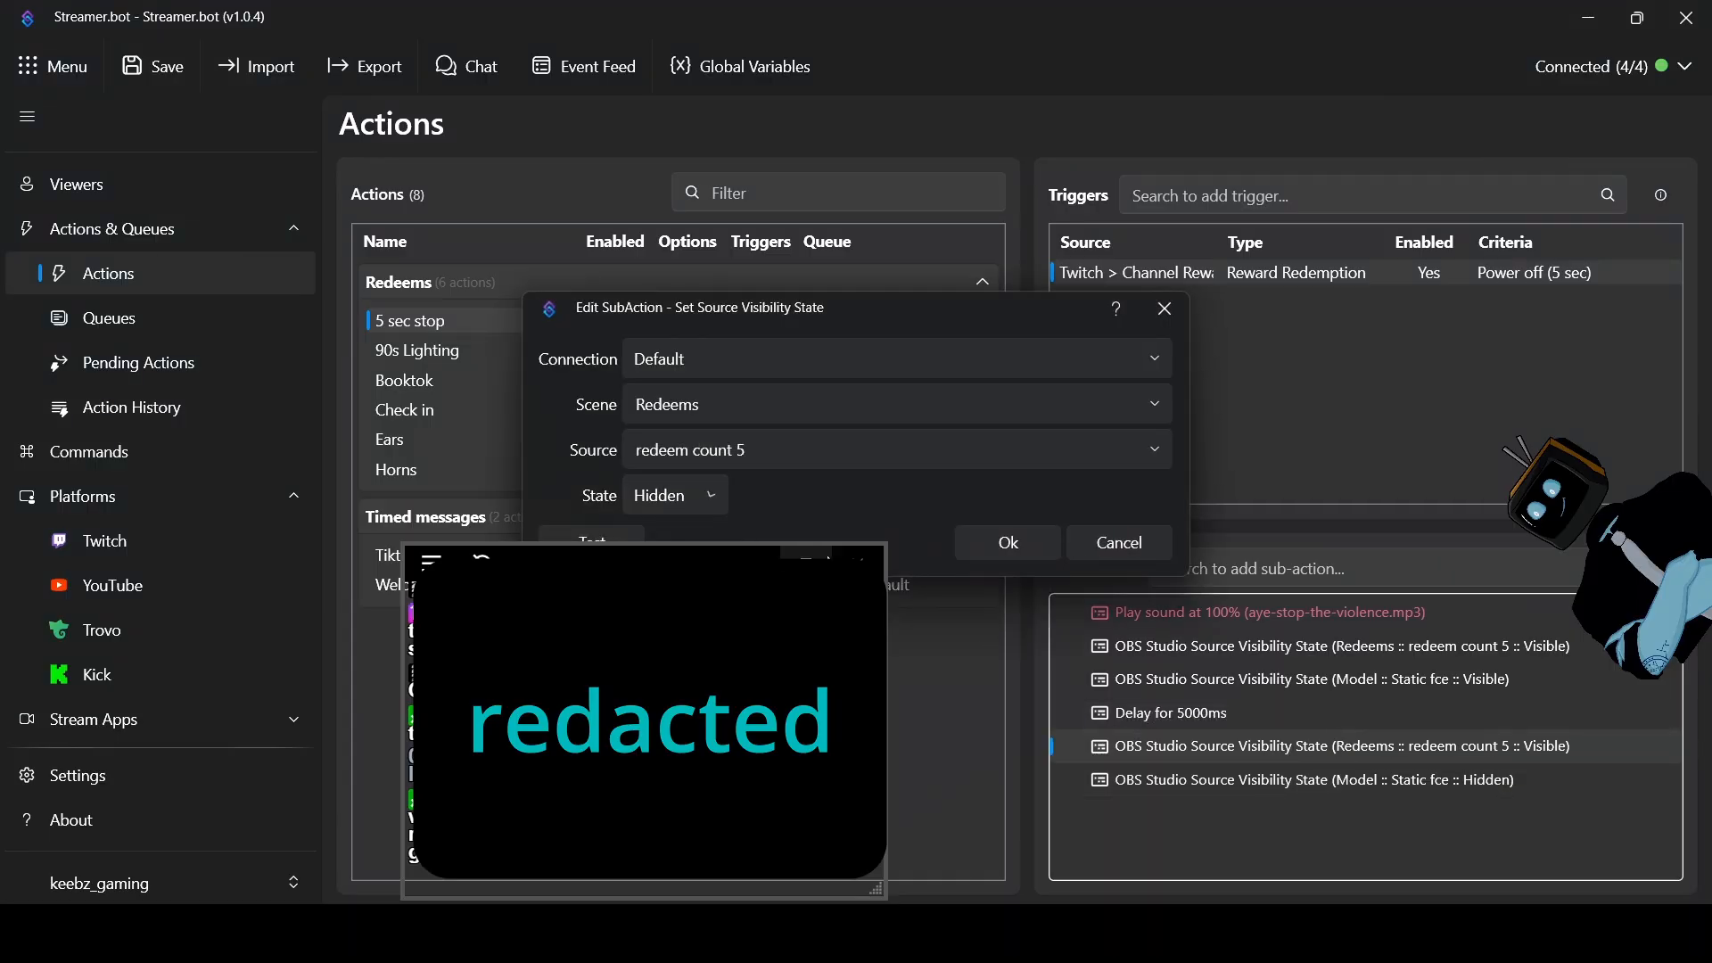
pyautogui.click(986, 538)
# Test the Power off (5 sec) trigger twice to check the edited 5 sec stop action
pyautogui.rightClick(1149, 276)
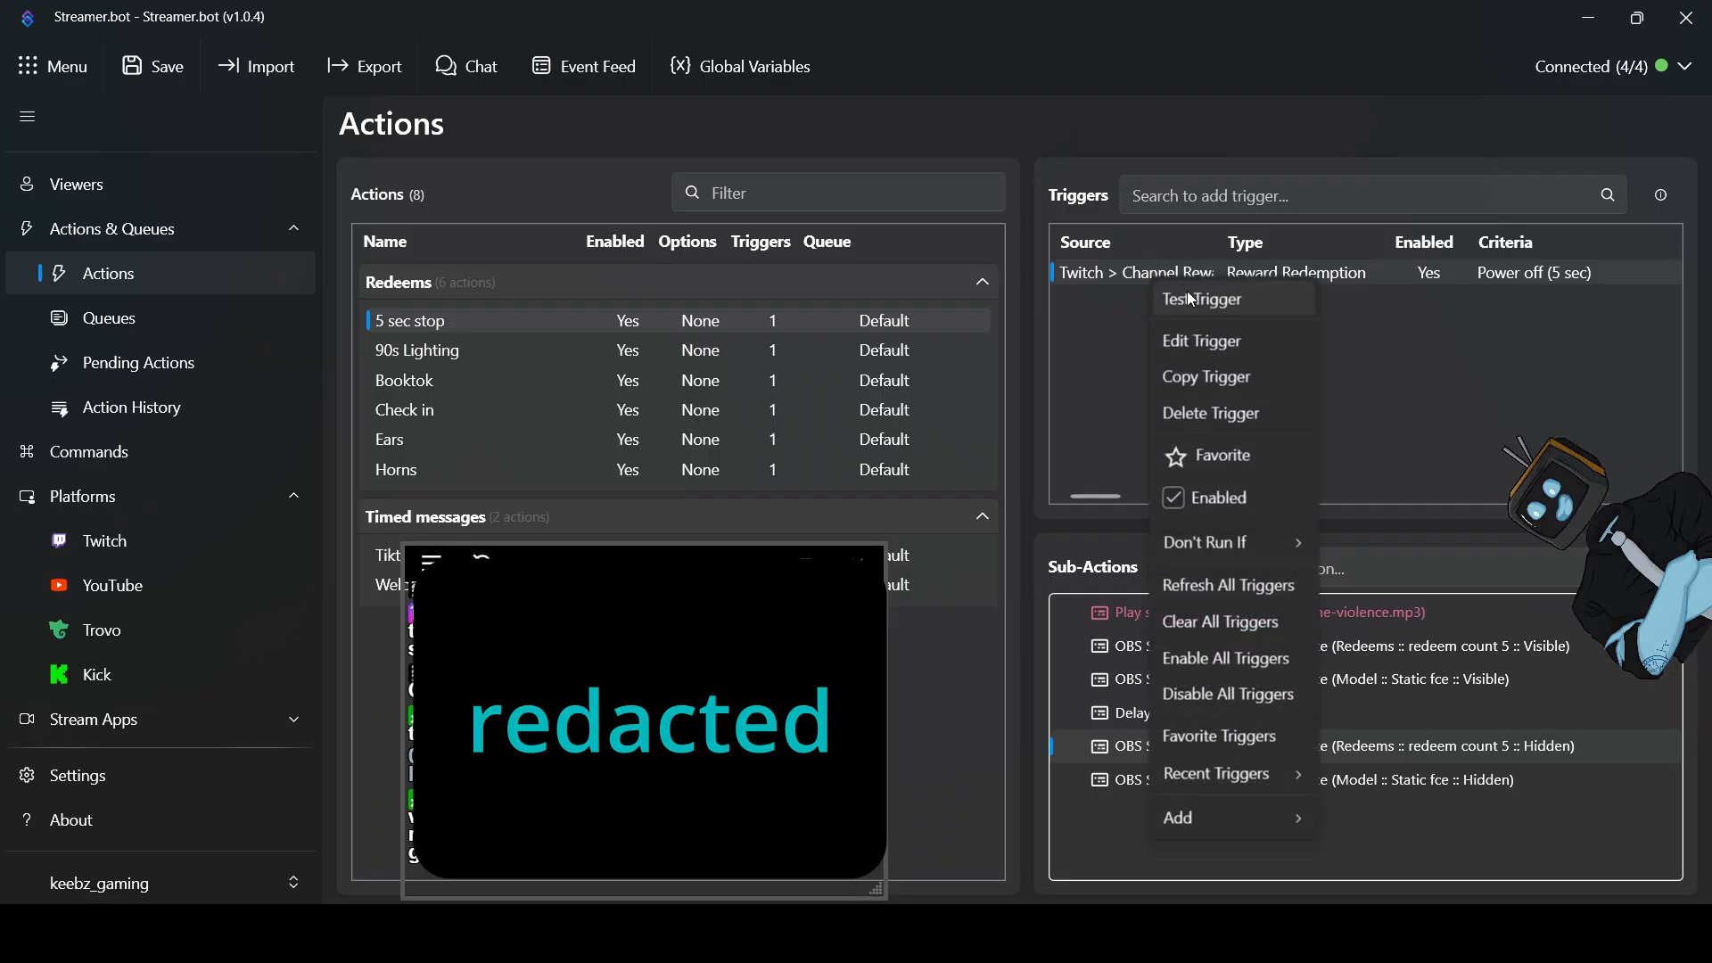
pyautogui.press('Escape')
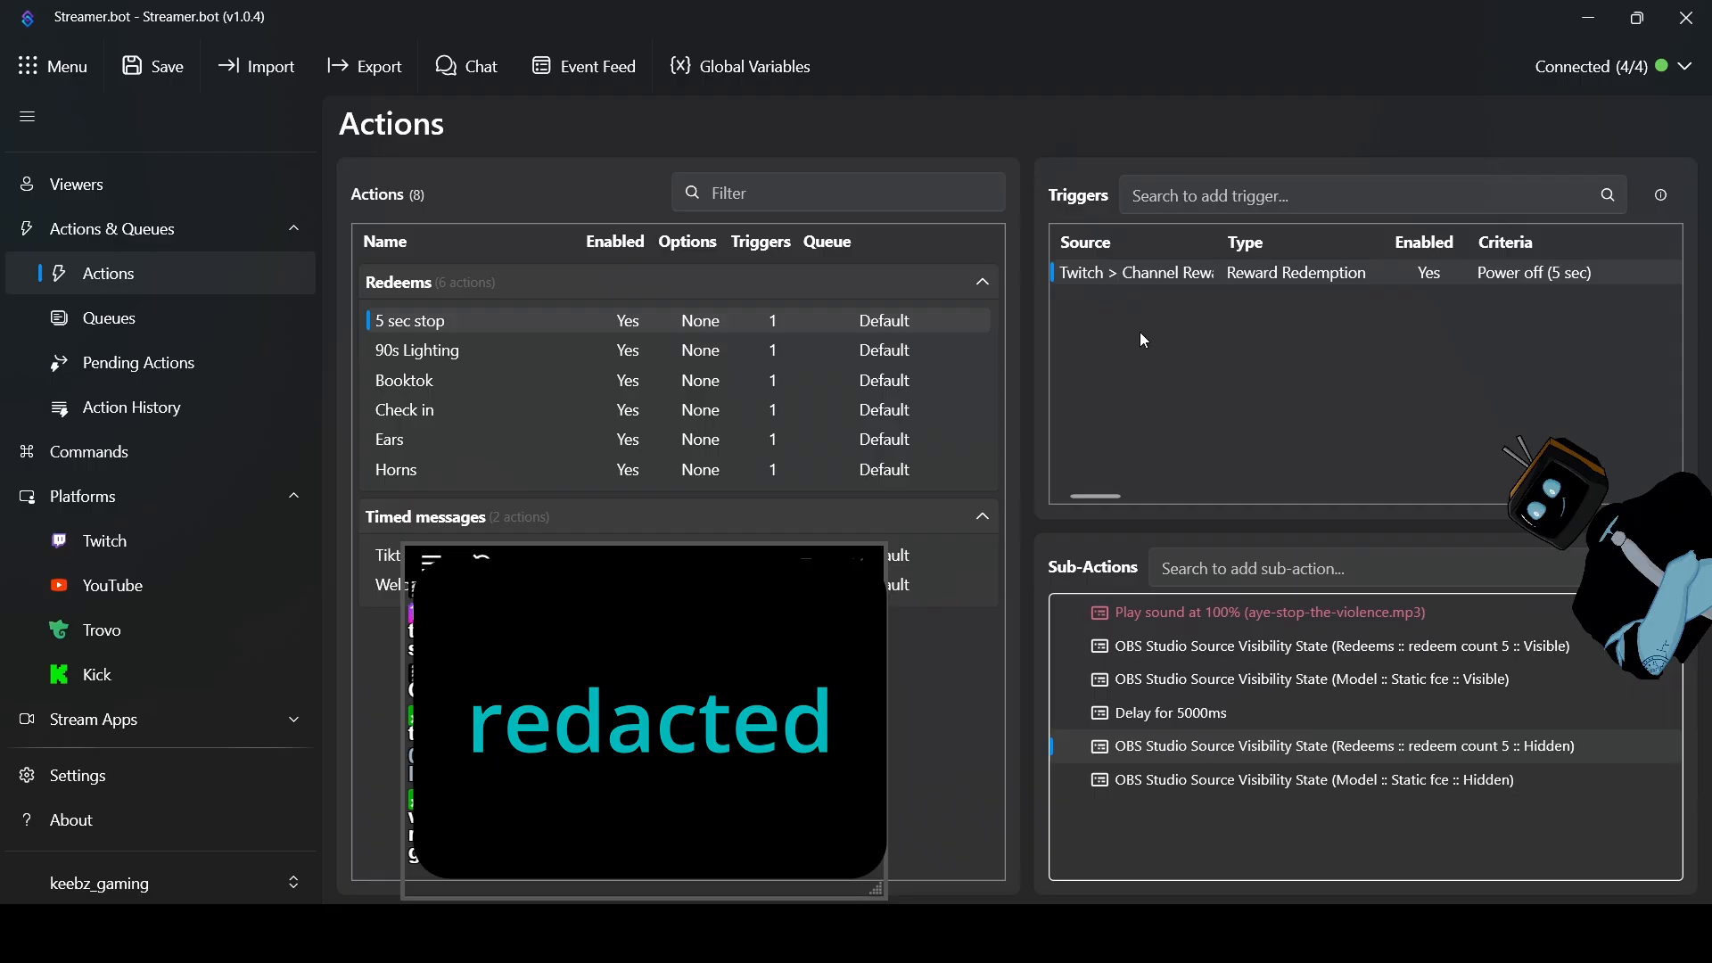
pyautogui.rightClick(1170, 275)
pyautogui.click(1210, 300)
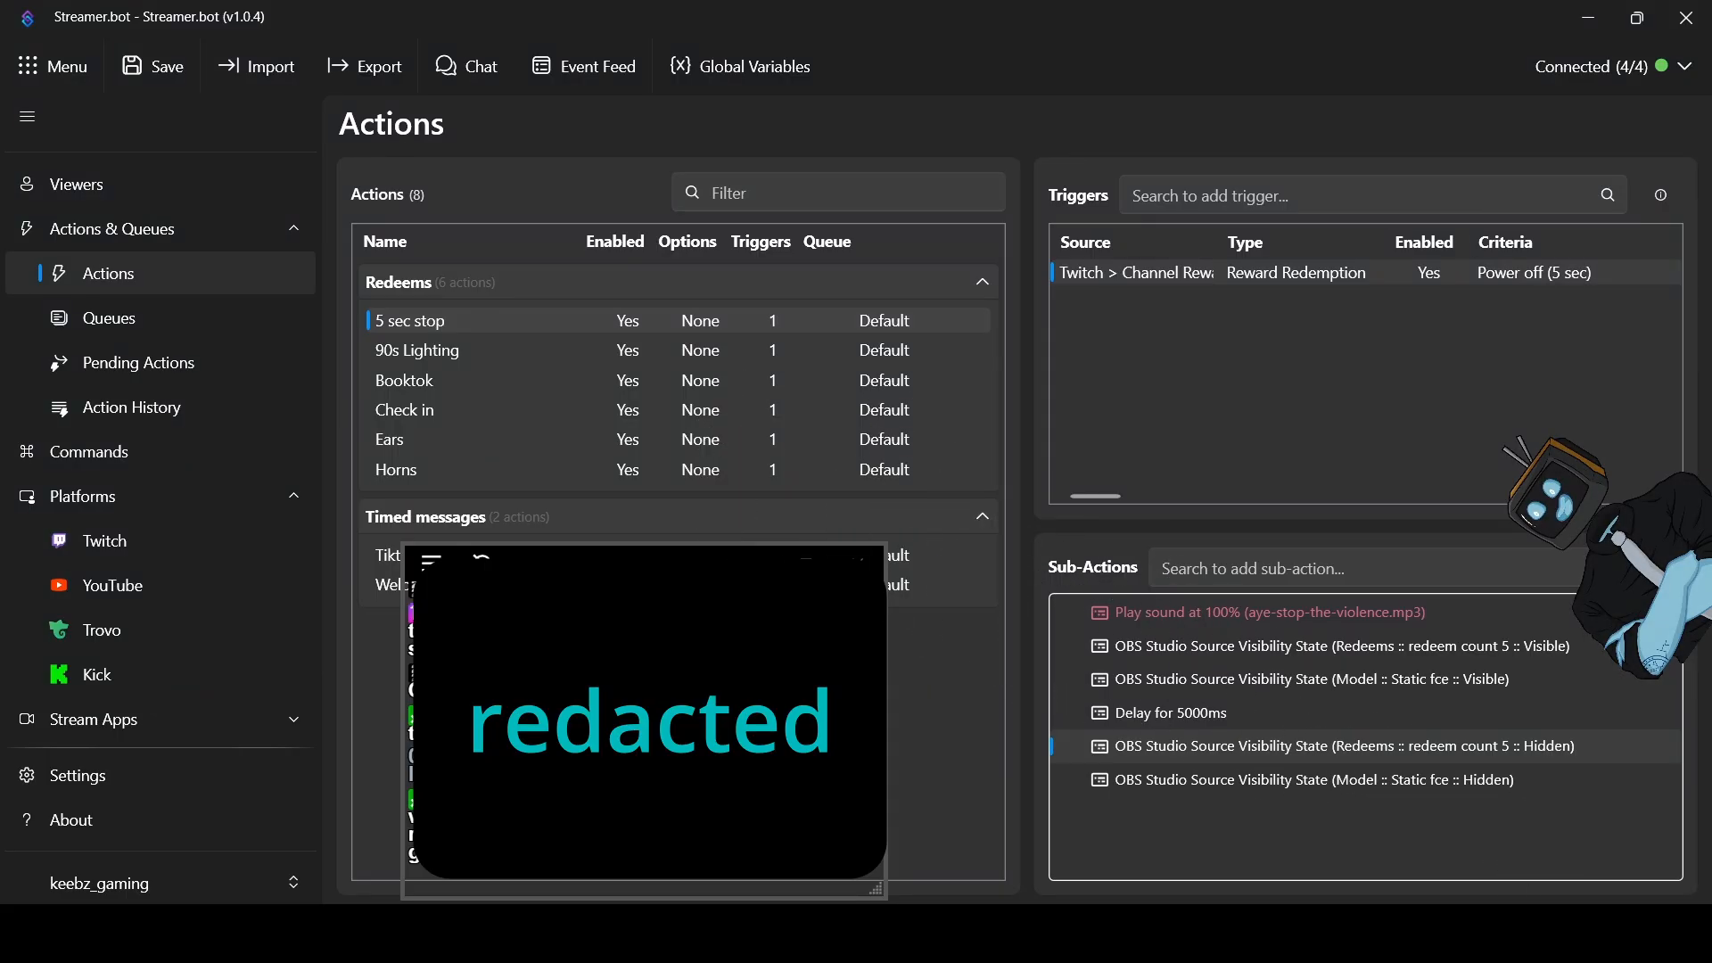
pyautogui.rightClick(1183, 283)
pyautogui.click(1251, 308)
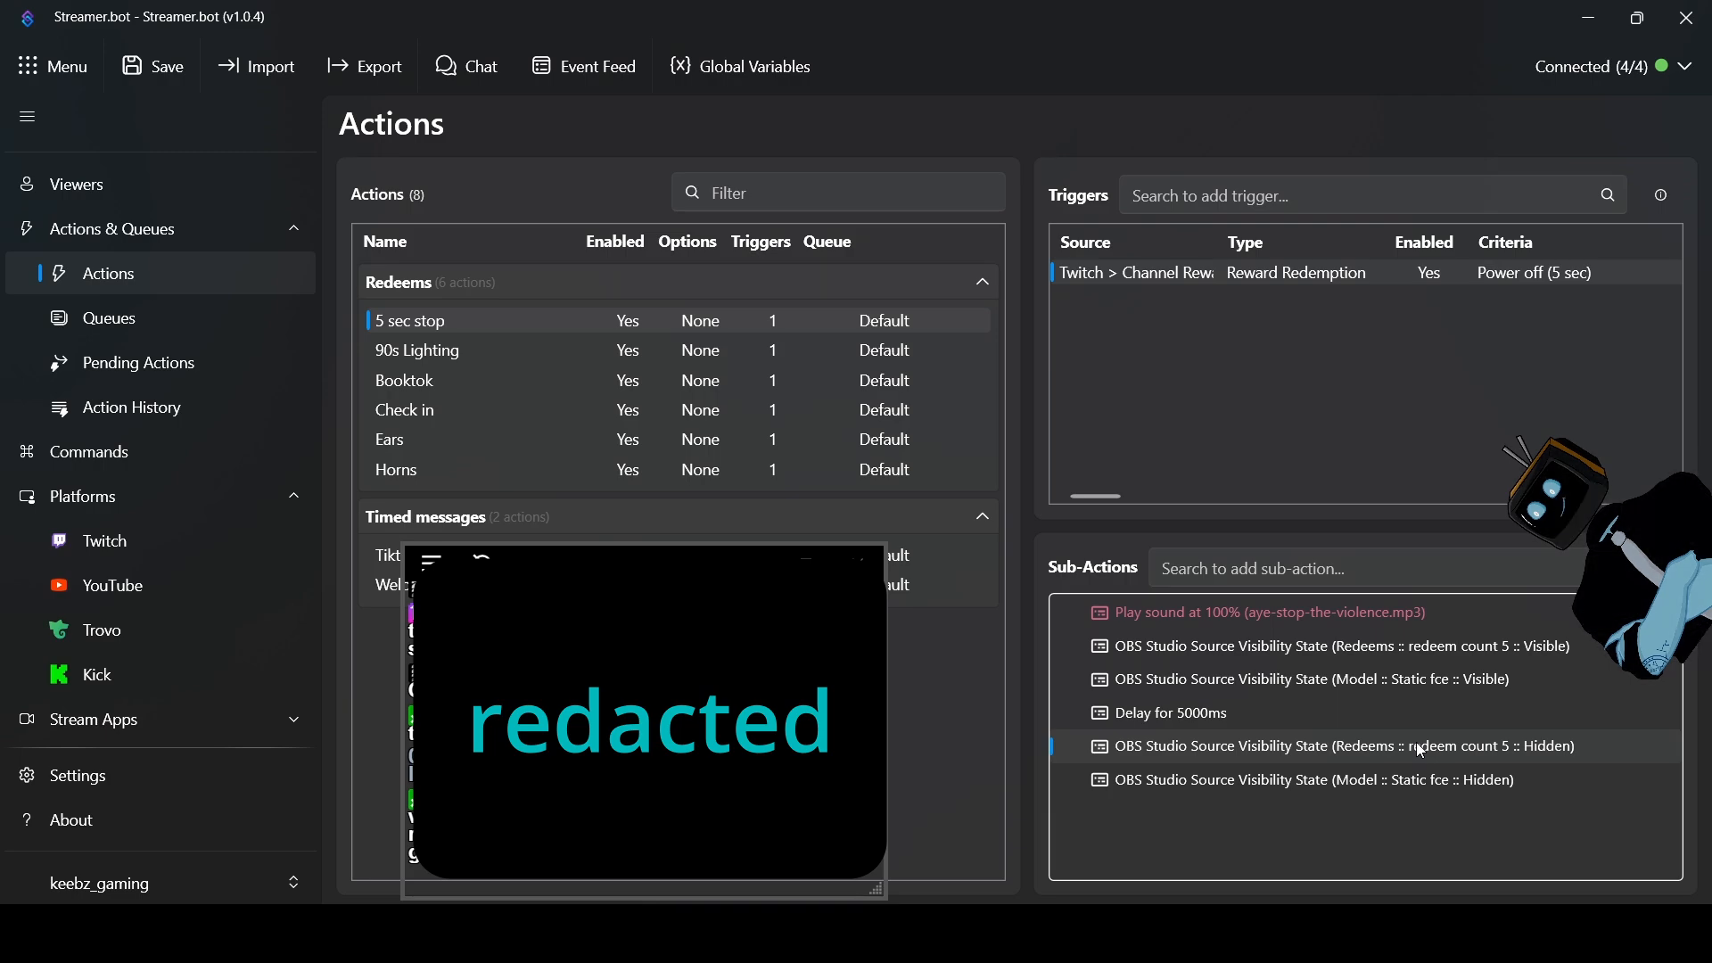
# Enable the aye-stop-the-violence.mp3 sound sub-action of the 5 sec stop action
pyautogui.rightClick(1280, 612)
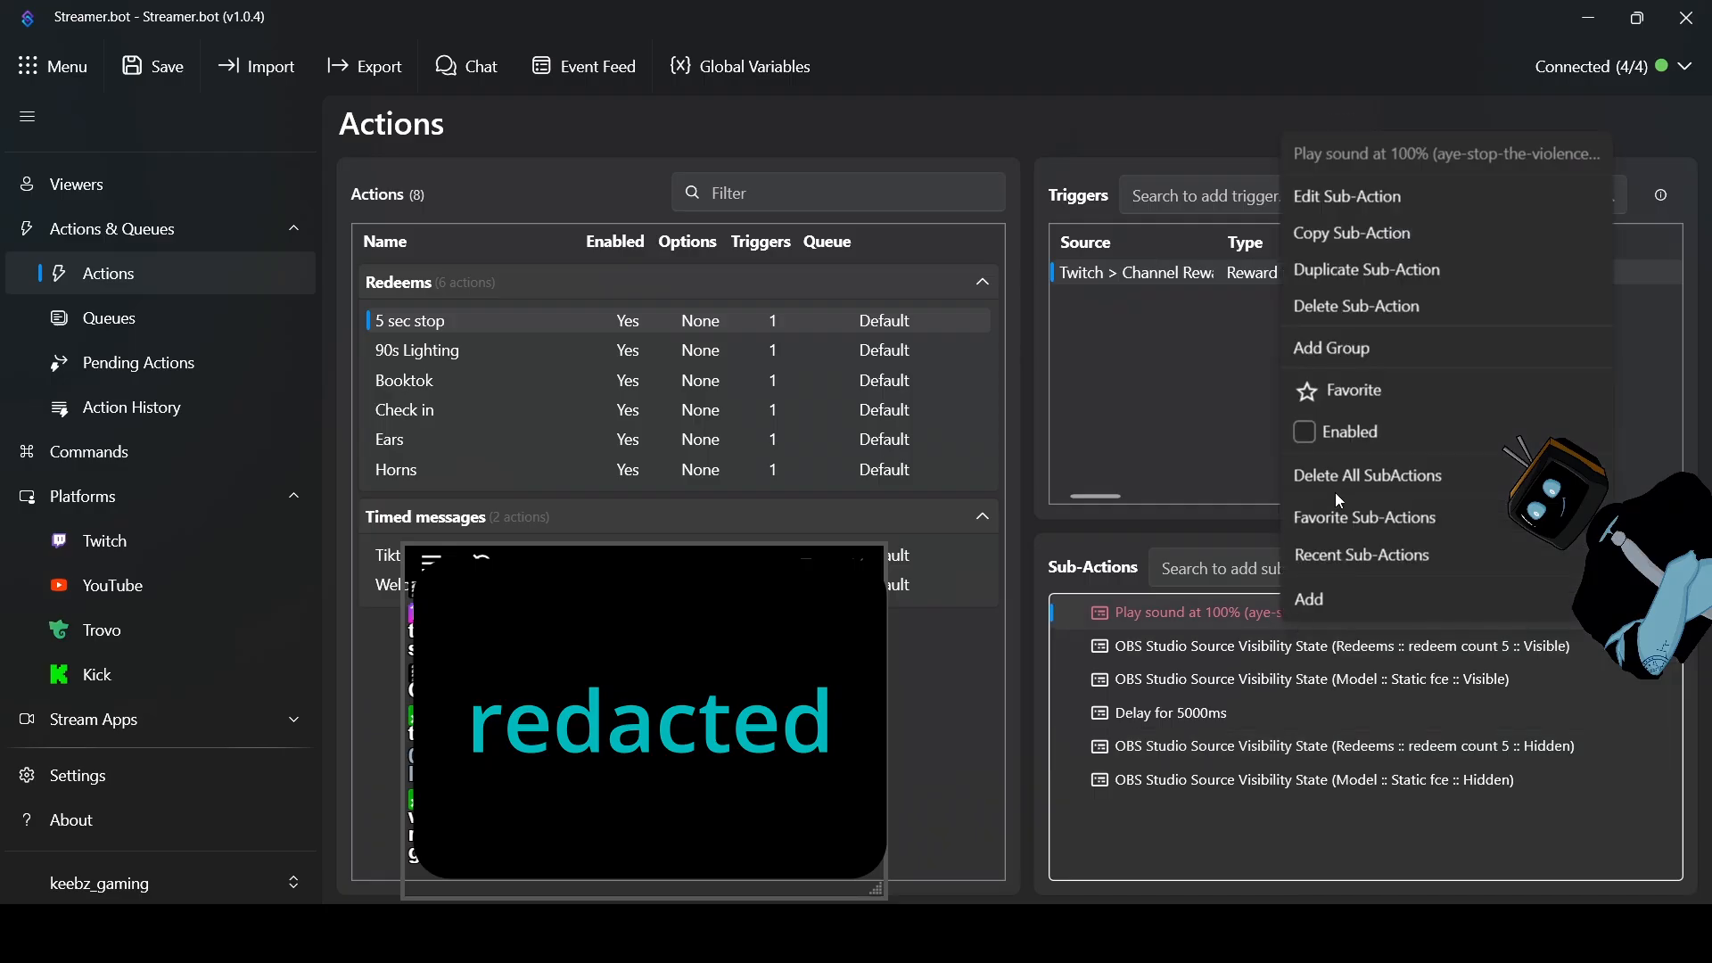
pyautogui.click(1304, 435)
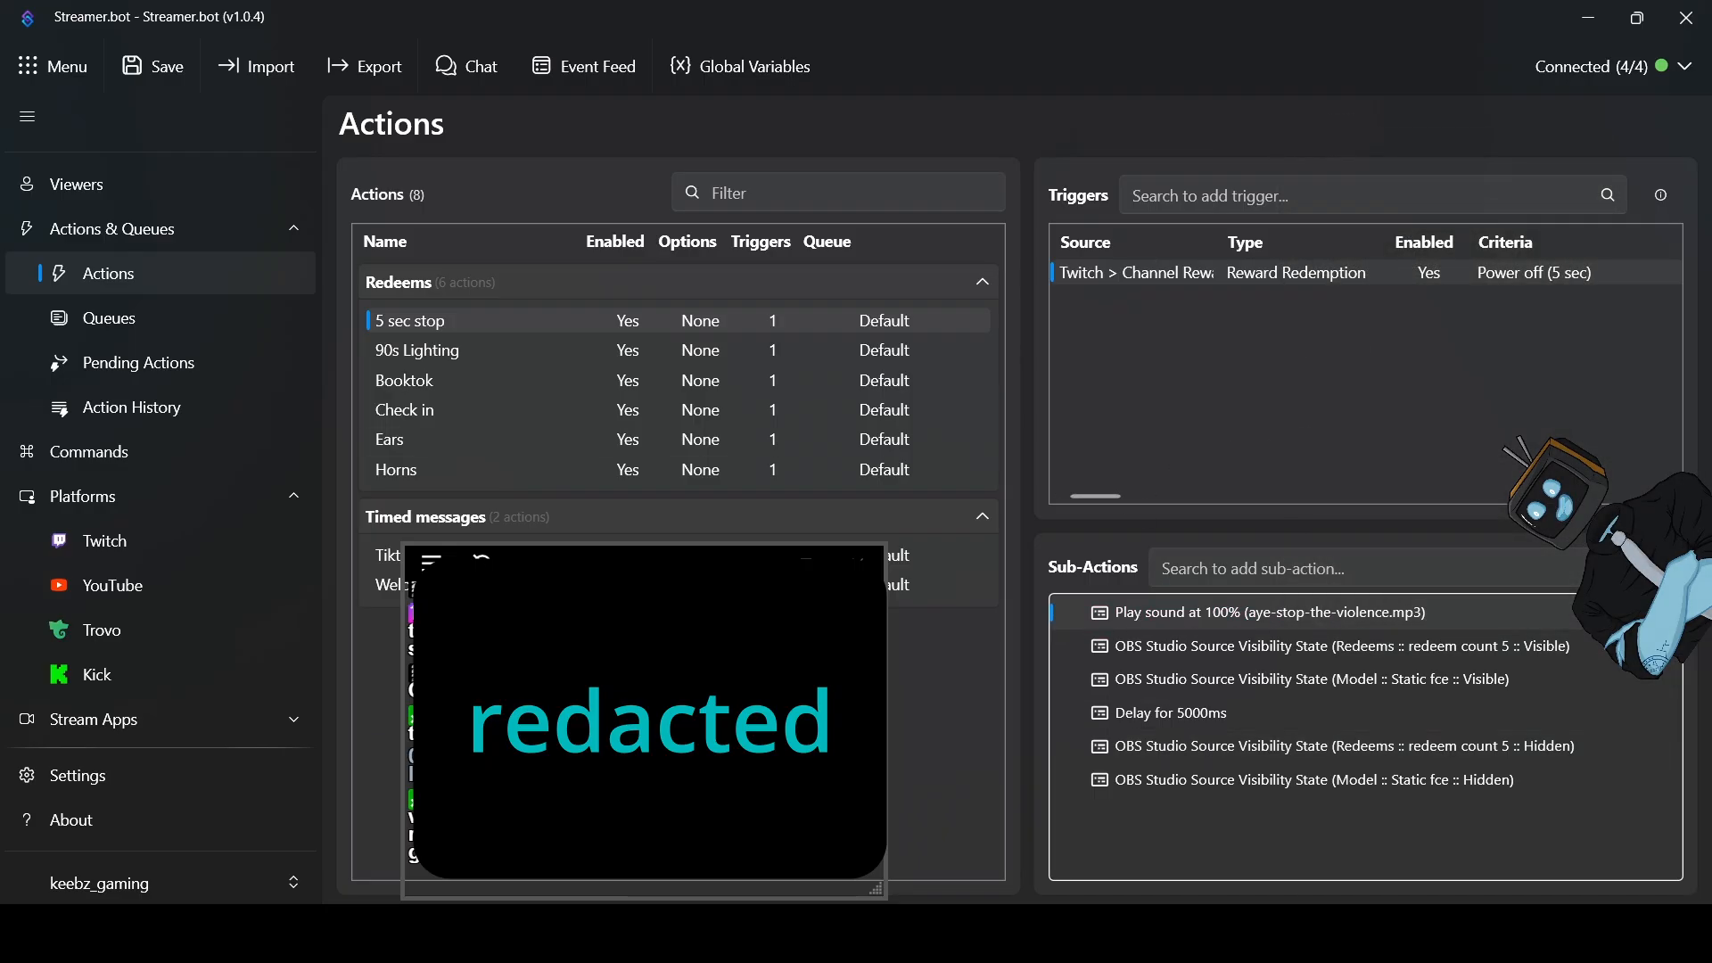
pyautogui.moveTo(642, 566); pyautogui.dragTo(698, 574)
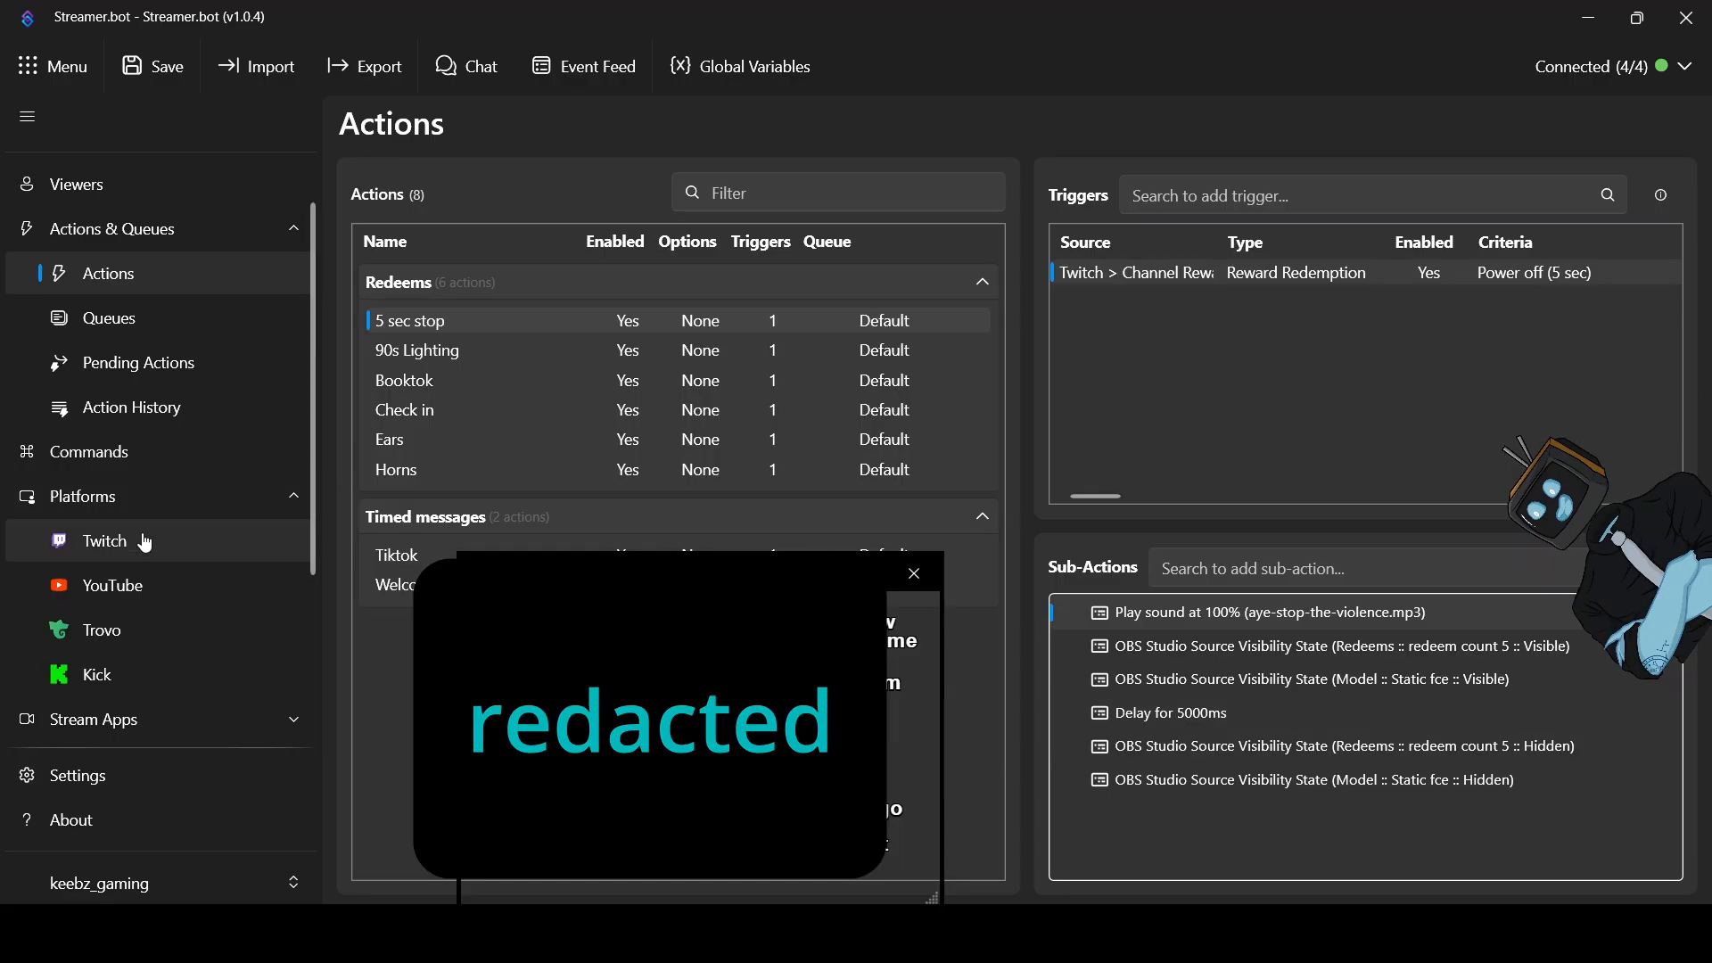
# Review the settings of the Mute reward in the Twitch channel point rewards and close it without changes
pyautogui.click(105, 540)
pyautogui.click(683, 196)
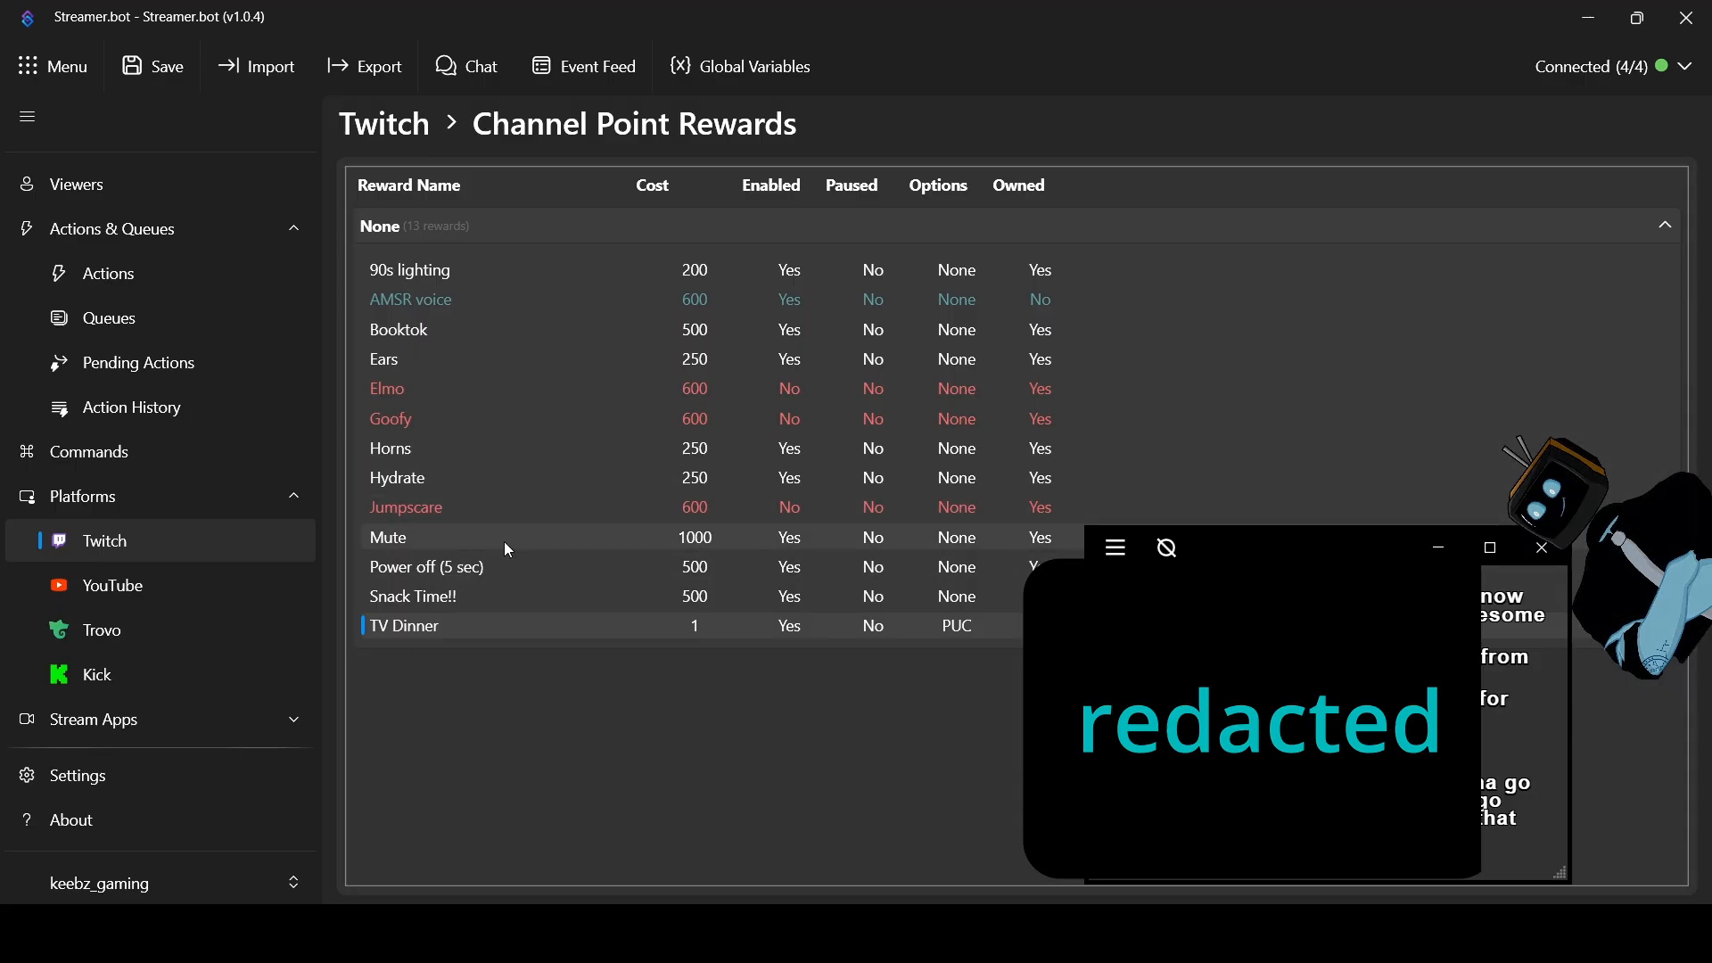
pyautogui.click(430, 546)
pyautogui.doubleClick(431, 547)
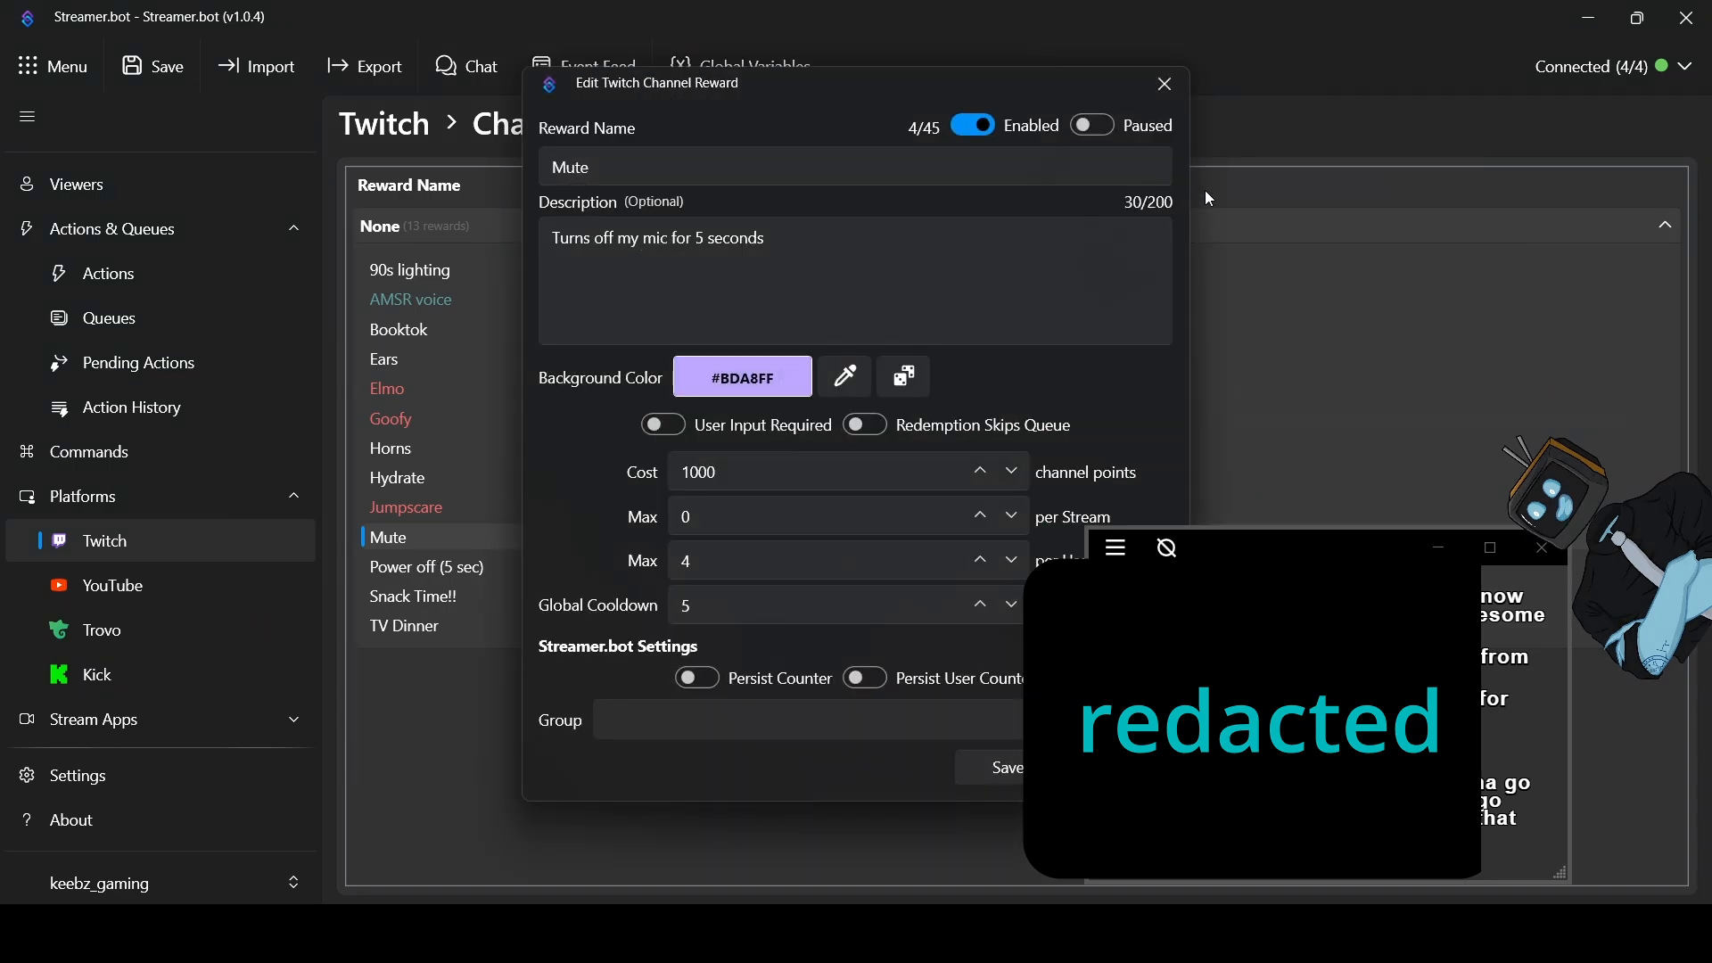
pyautogui.click(1165, 83)
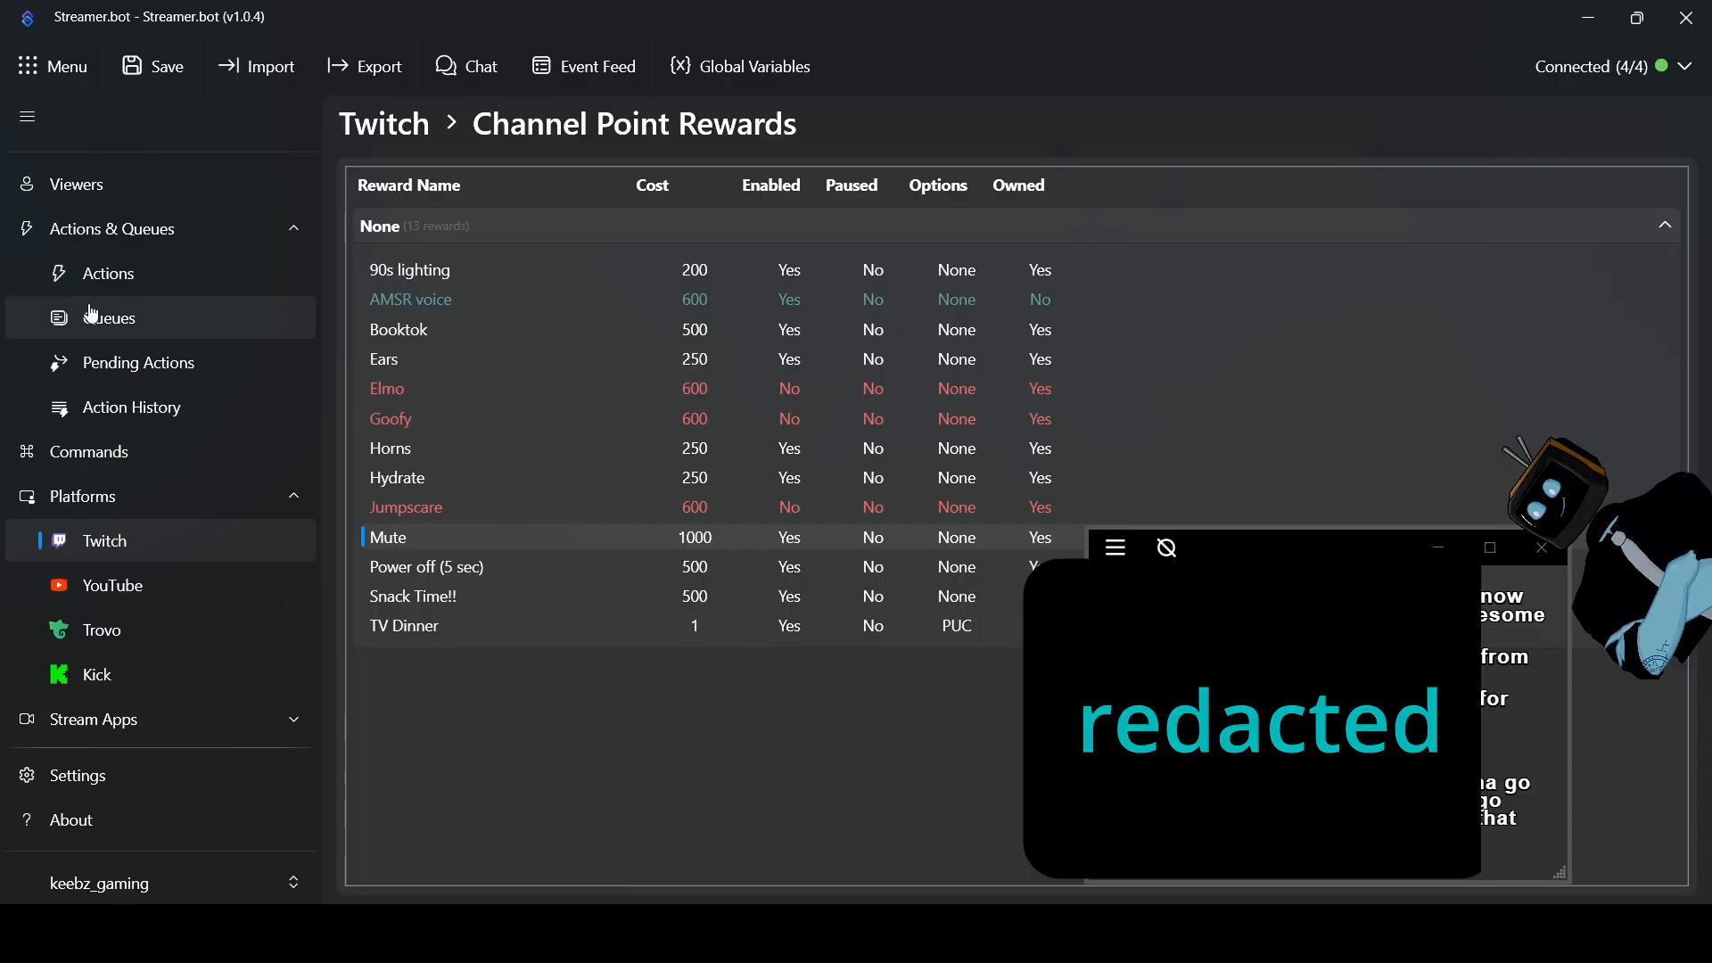
# Create a new action named Mute in the Redeems group of the actions list, using the Default queue
pyautogui.click(102, 275)
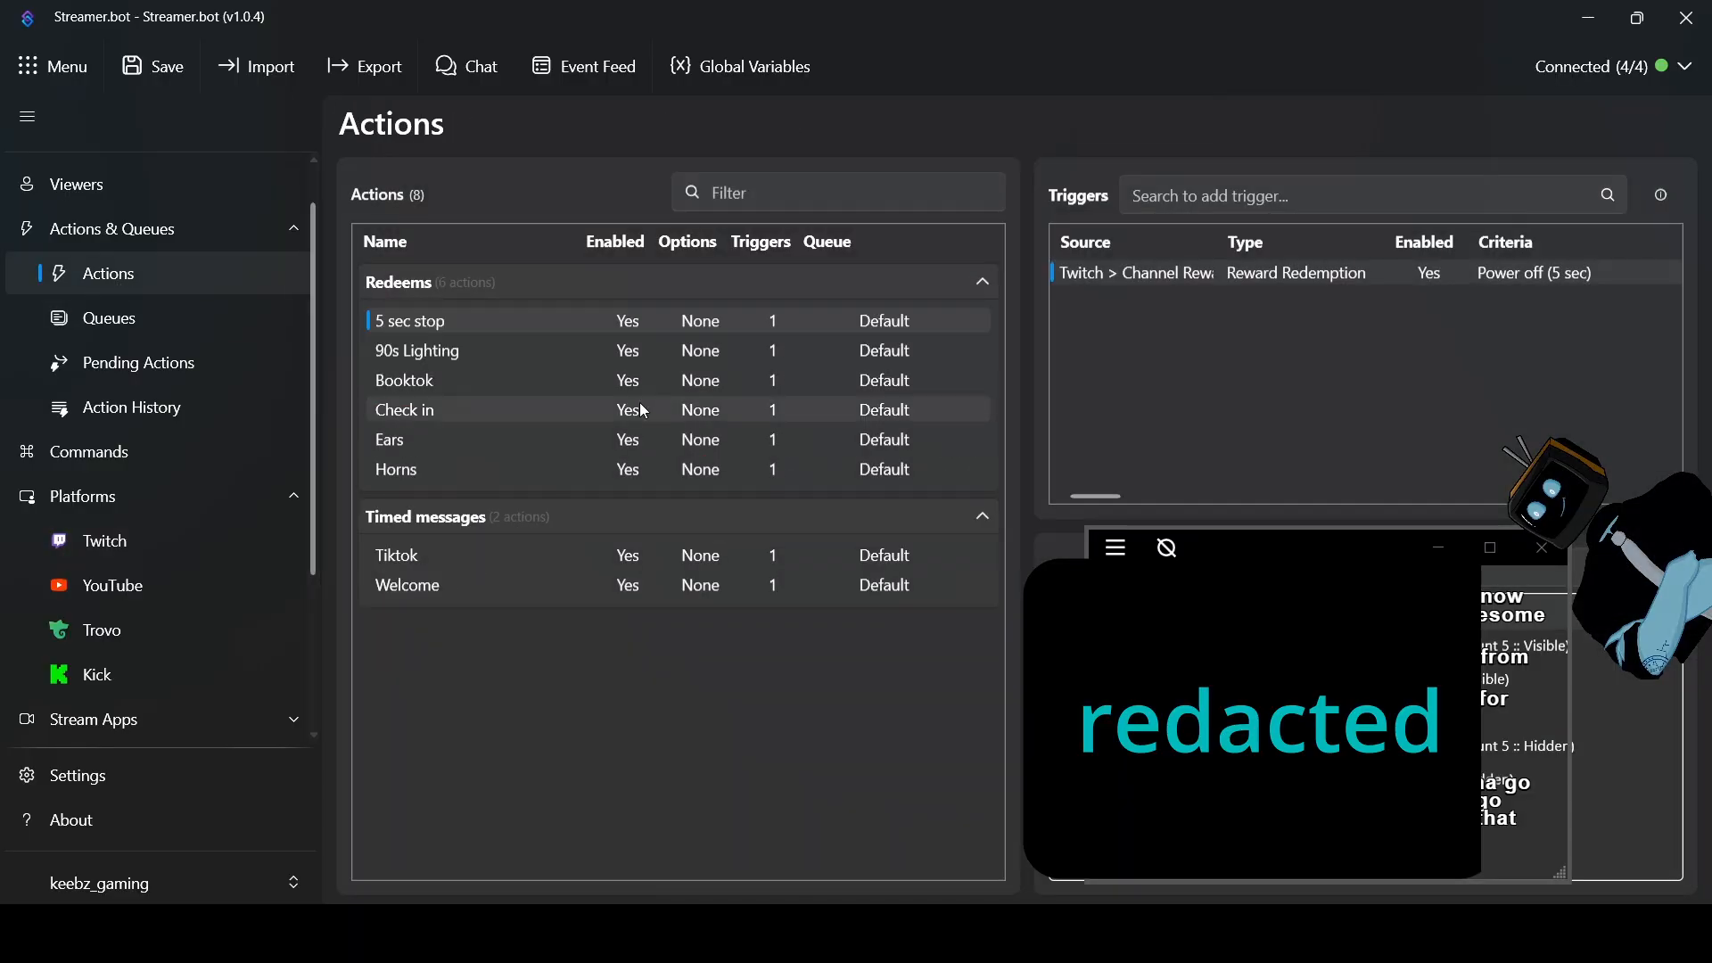
pyautogui.rightClick(543, 280)
pyautogui.click(585, 304)
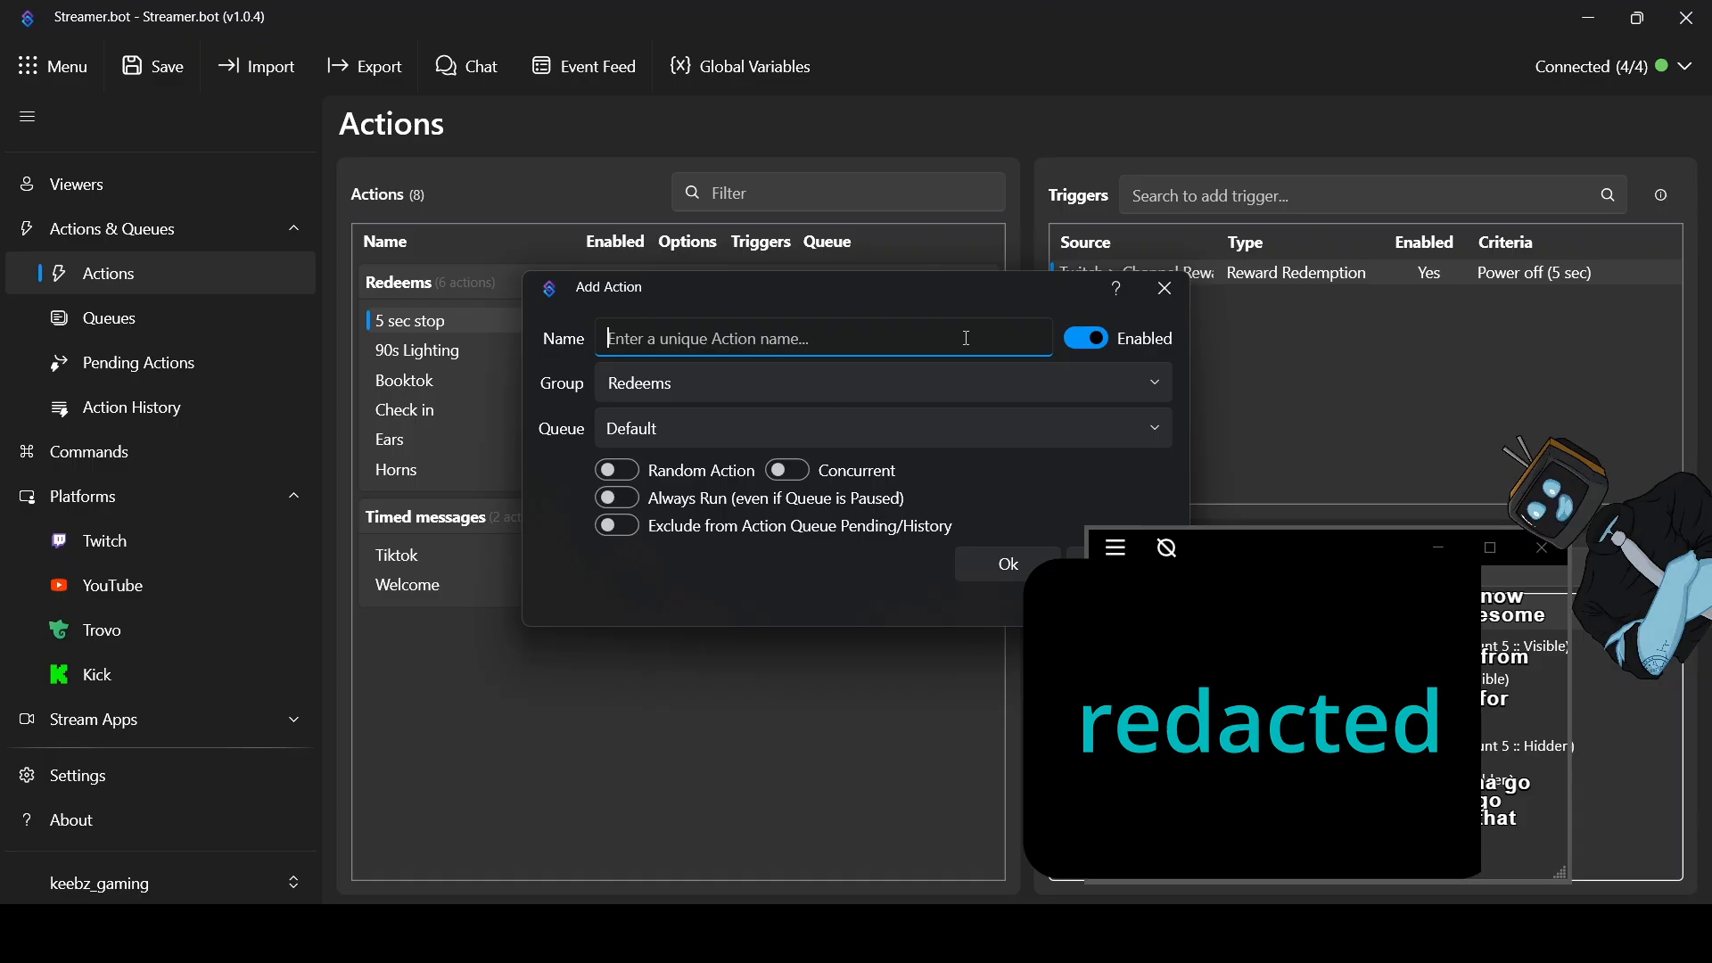
pyautogui.write('Mute')
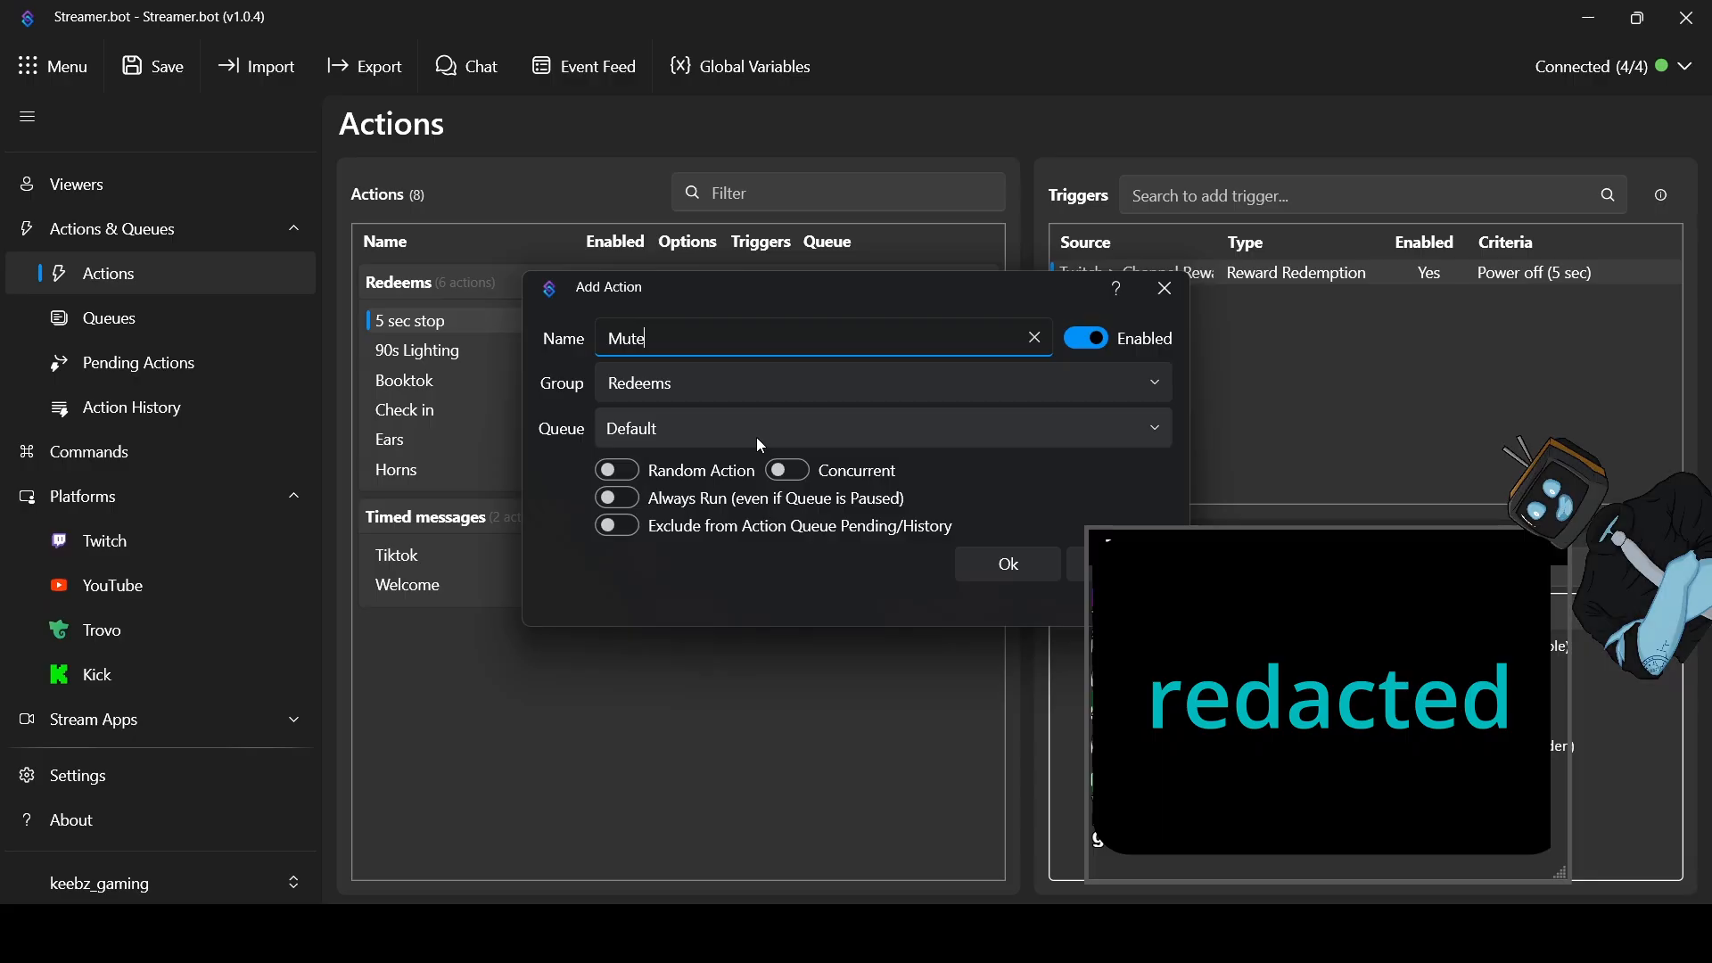
pyautogui.click(967, 562)
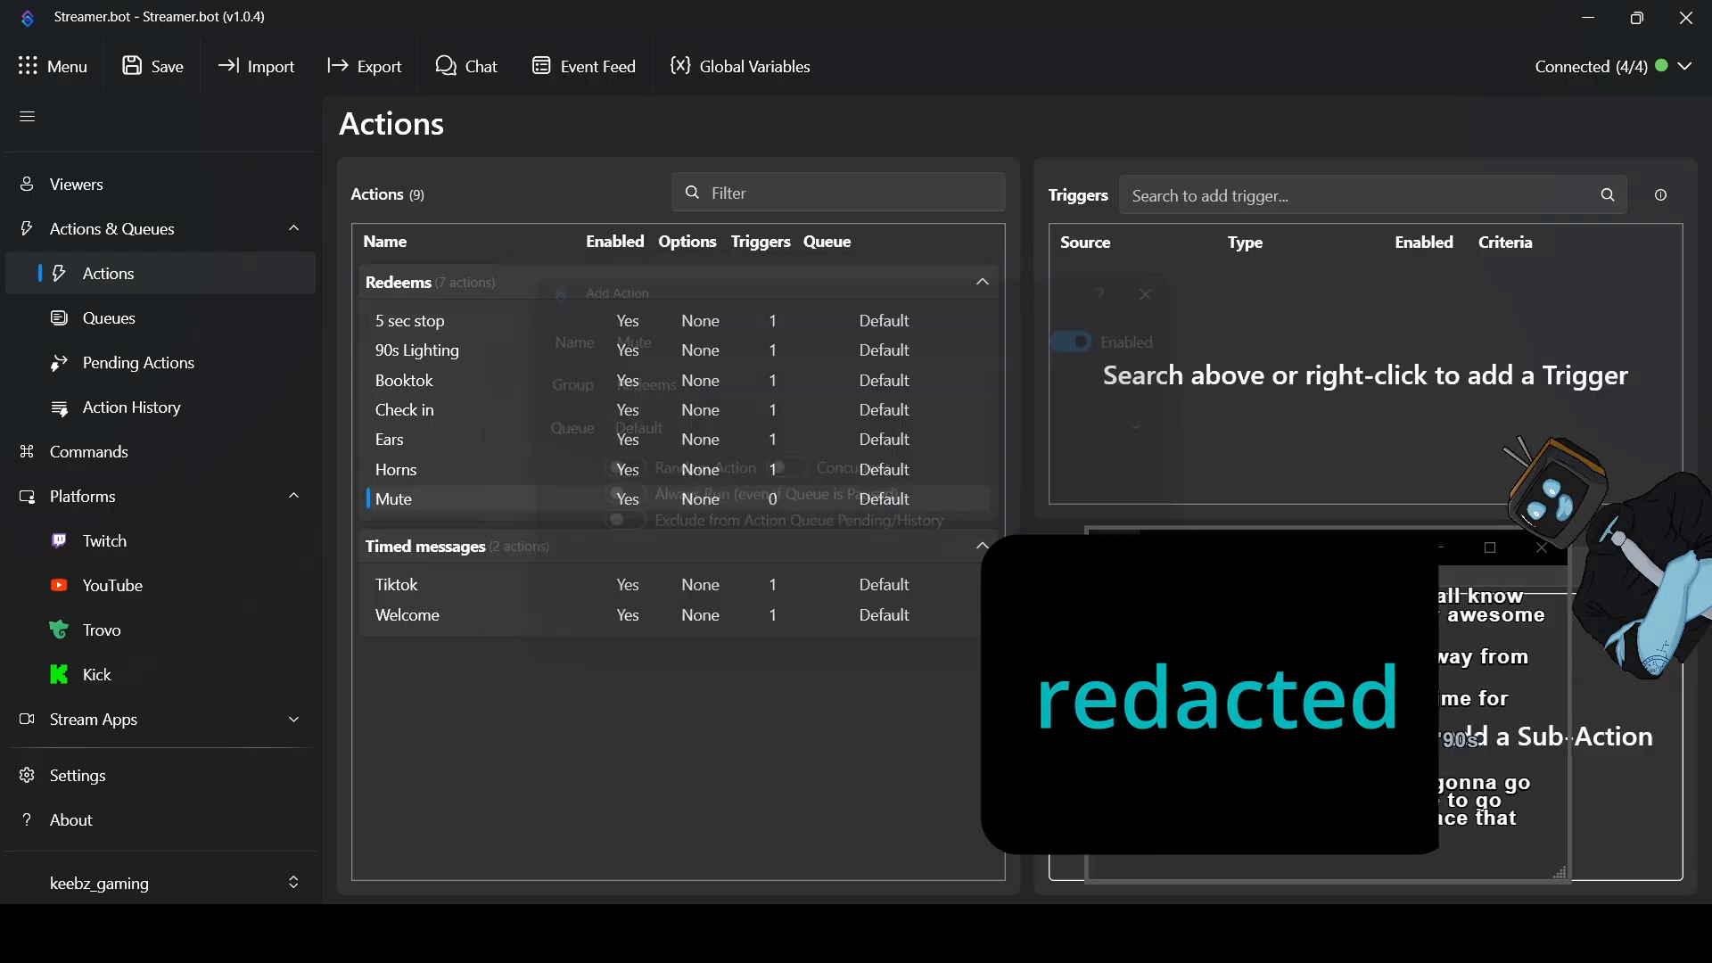
# Add a Twitch channel Reward Redemption trigger for the Mute reward to the Mute action
pyautogui.moveTo(1287, 535); pyautogui.dragTo(670, 530)
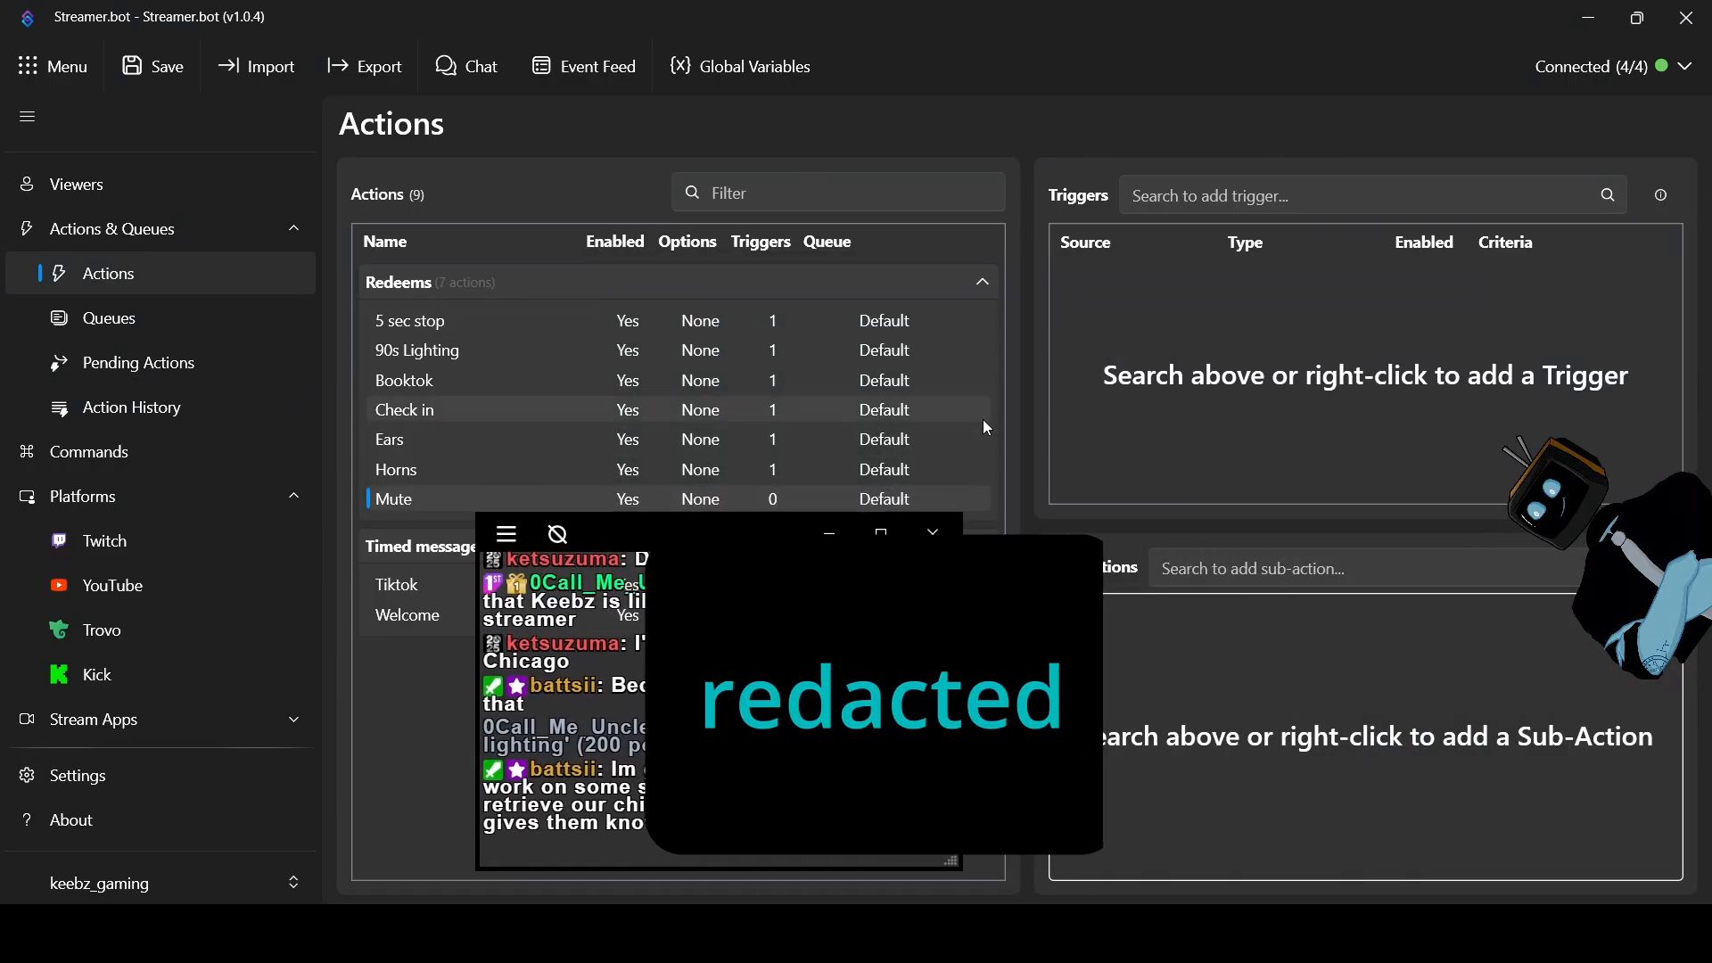
pyautogui.rightClick(1311, 390)
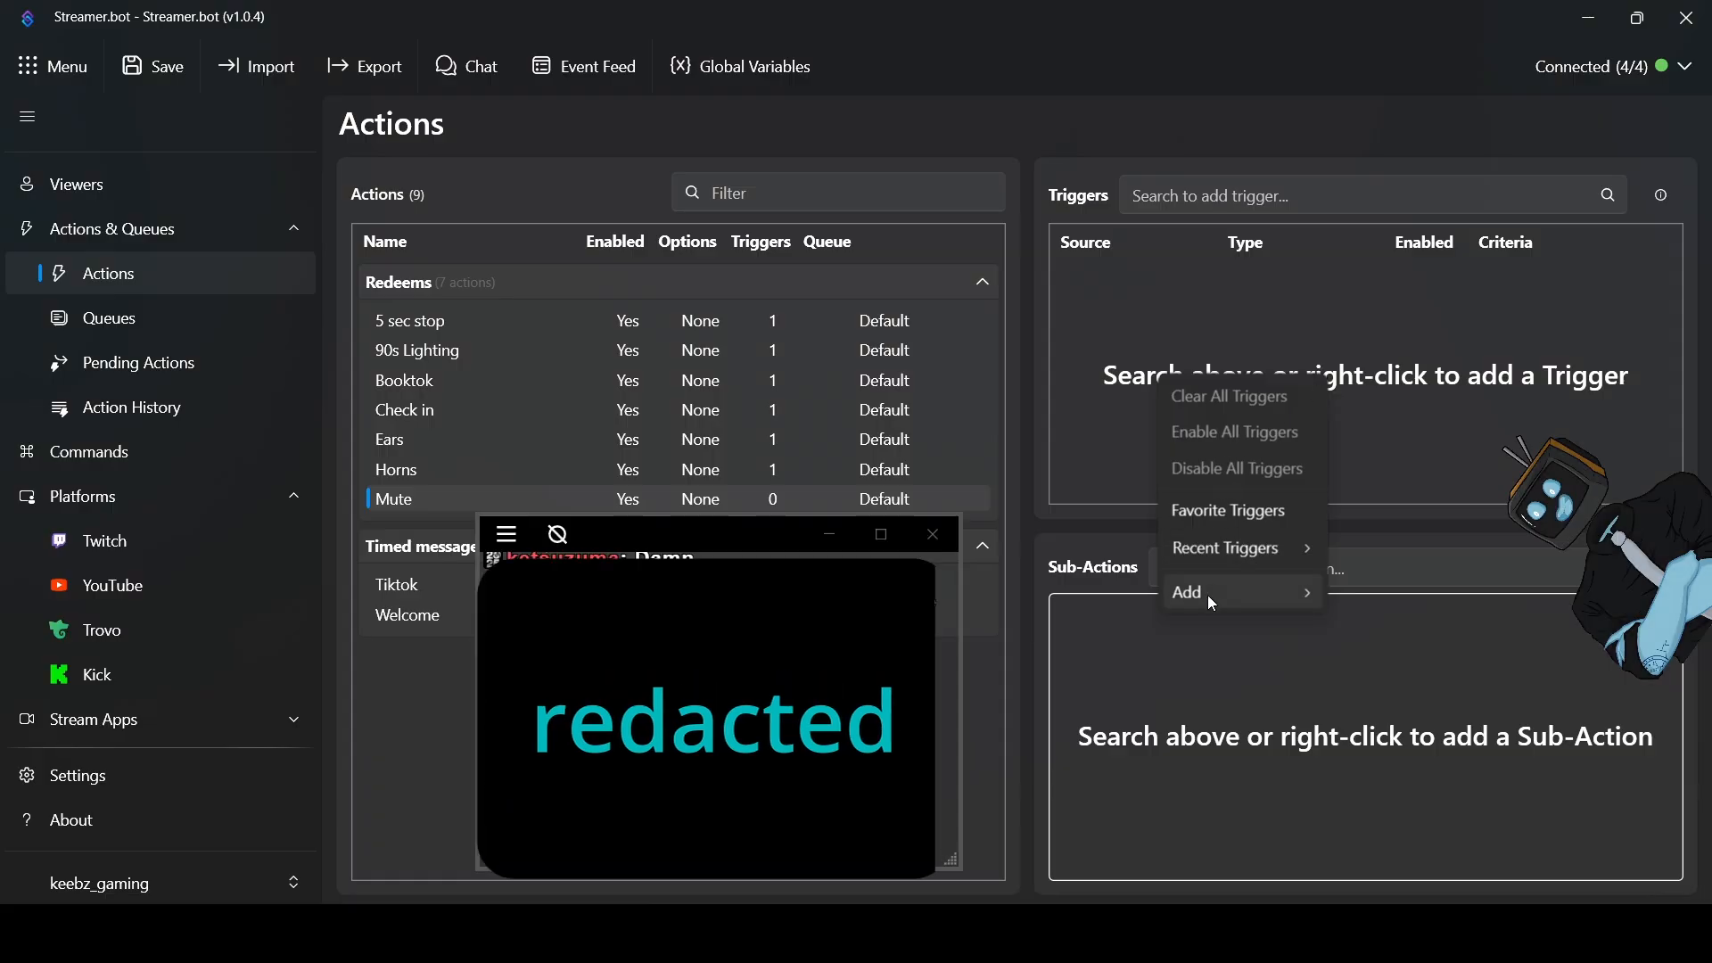
pyautogui.moveTo(1208, 594)
pyautogui.moveTo(1422, 204)
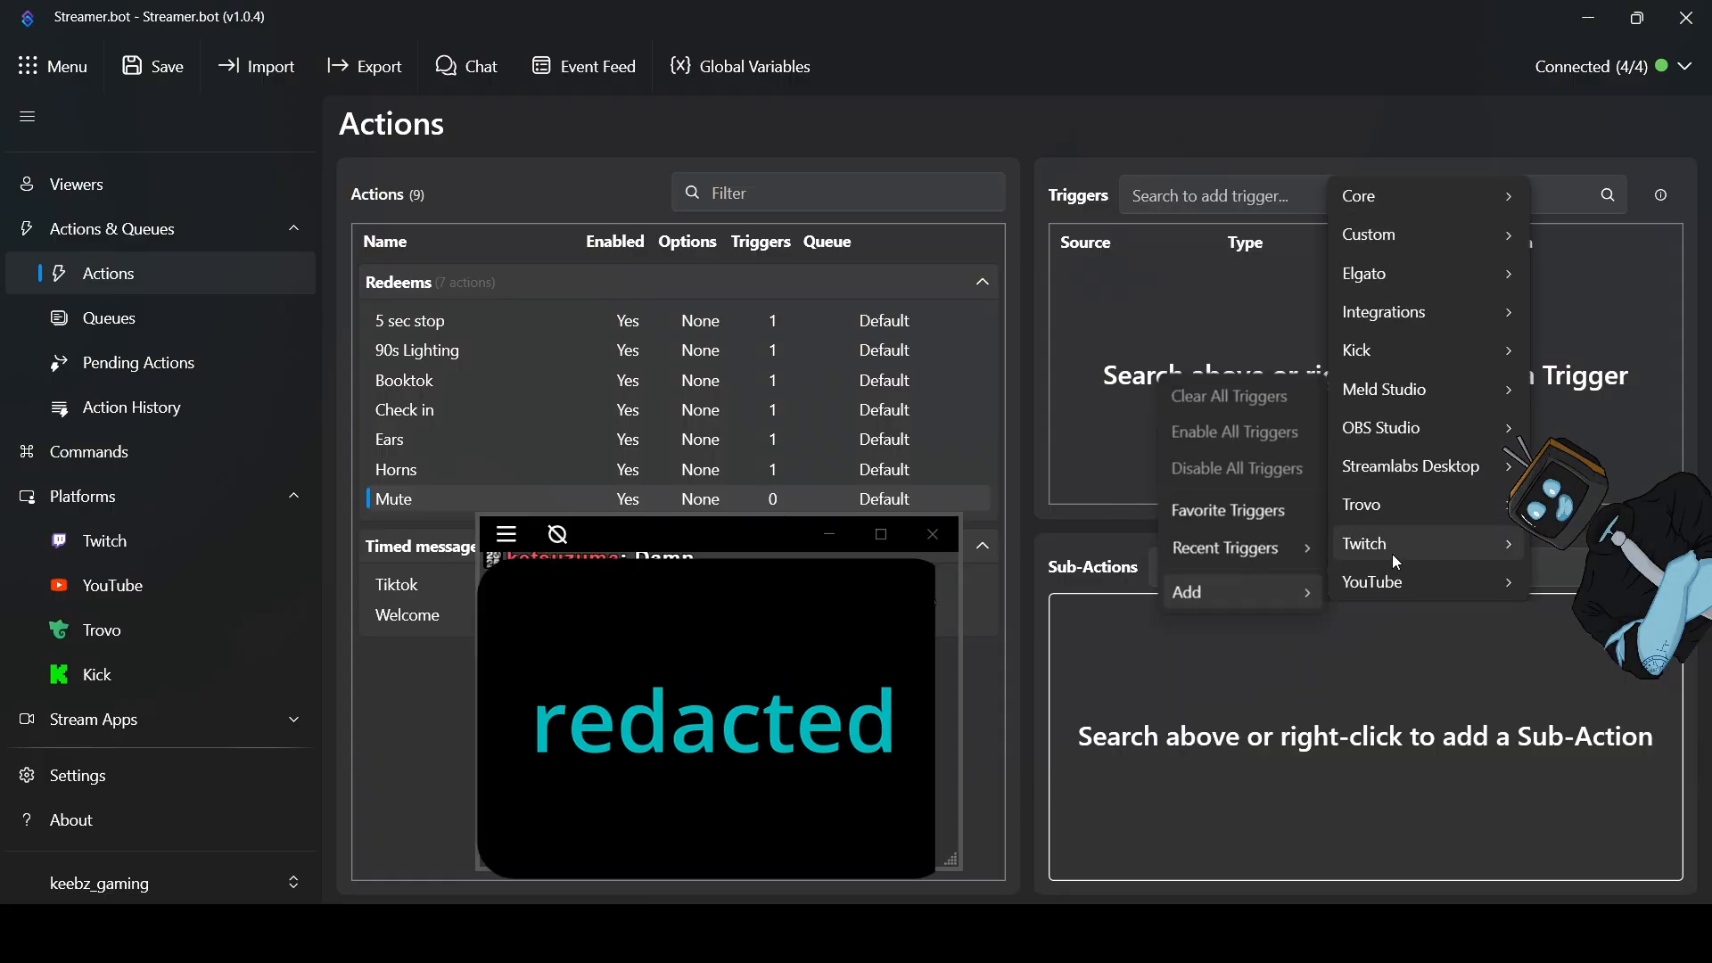
pyautogui.moveTo(1391, 554)
pyautogui.moveTo(1258, 137)
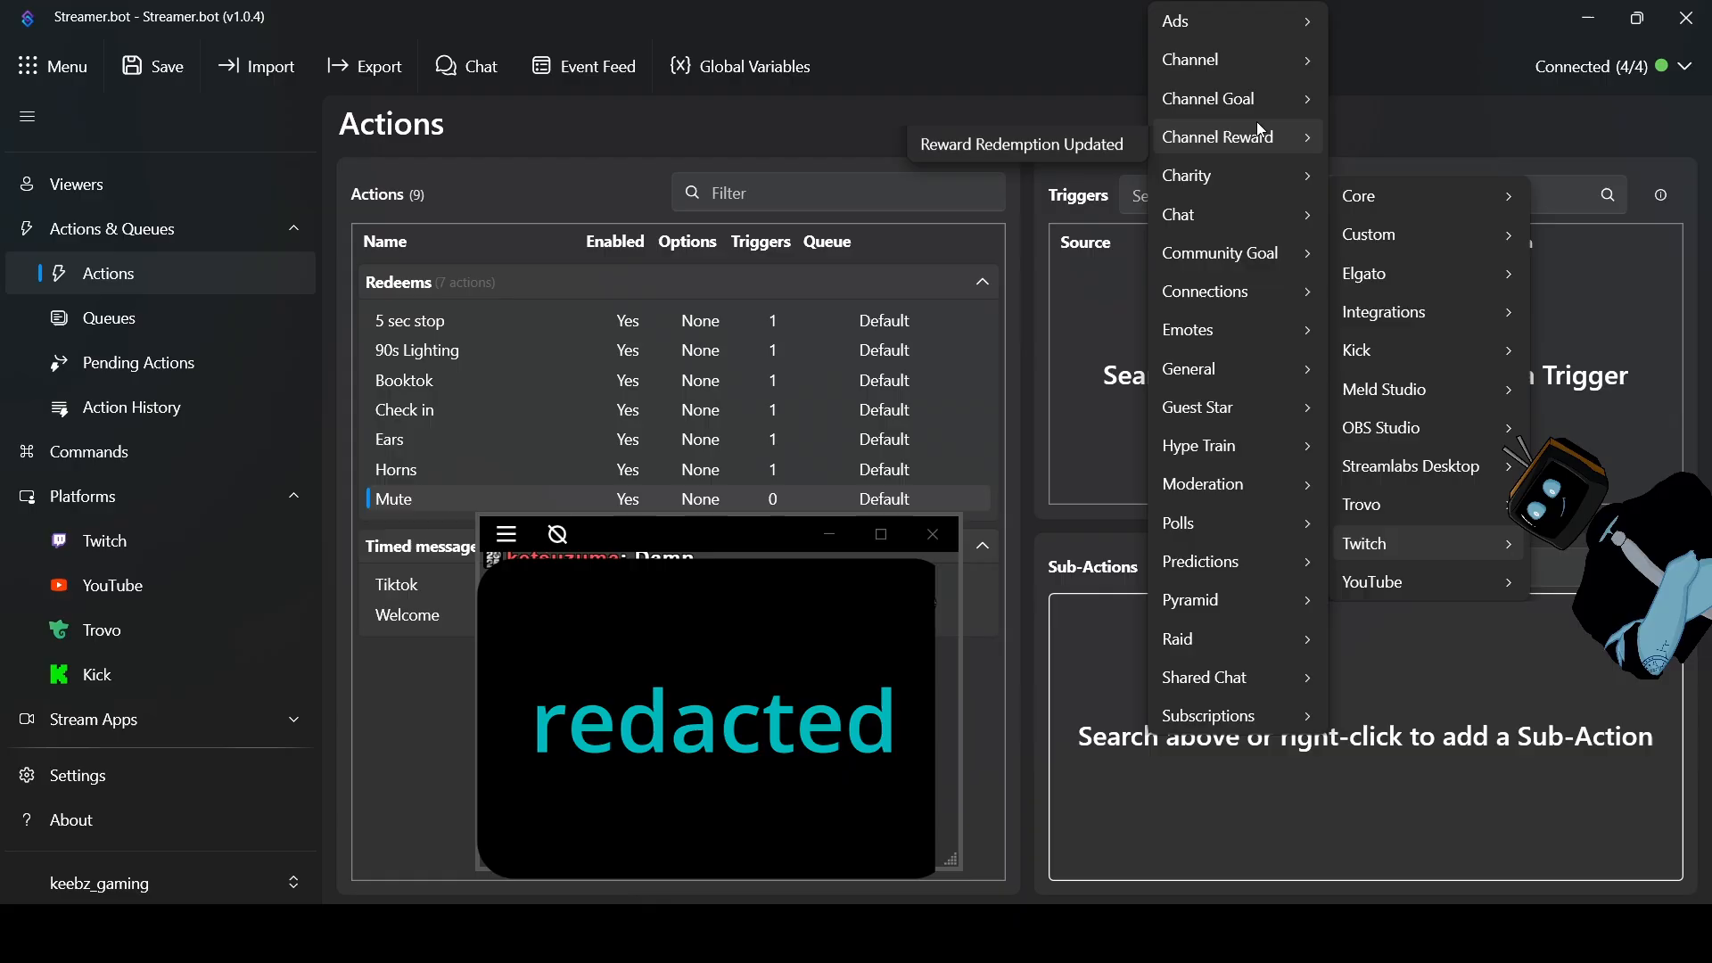
pyautogui.click(1004, 182)
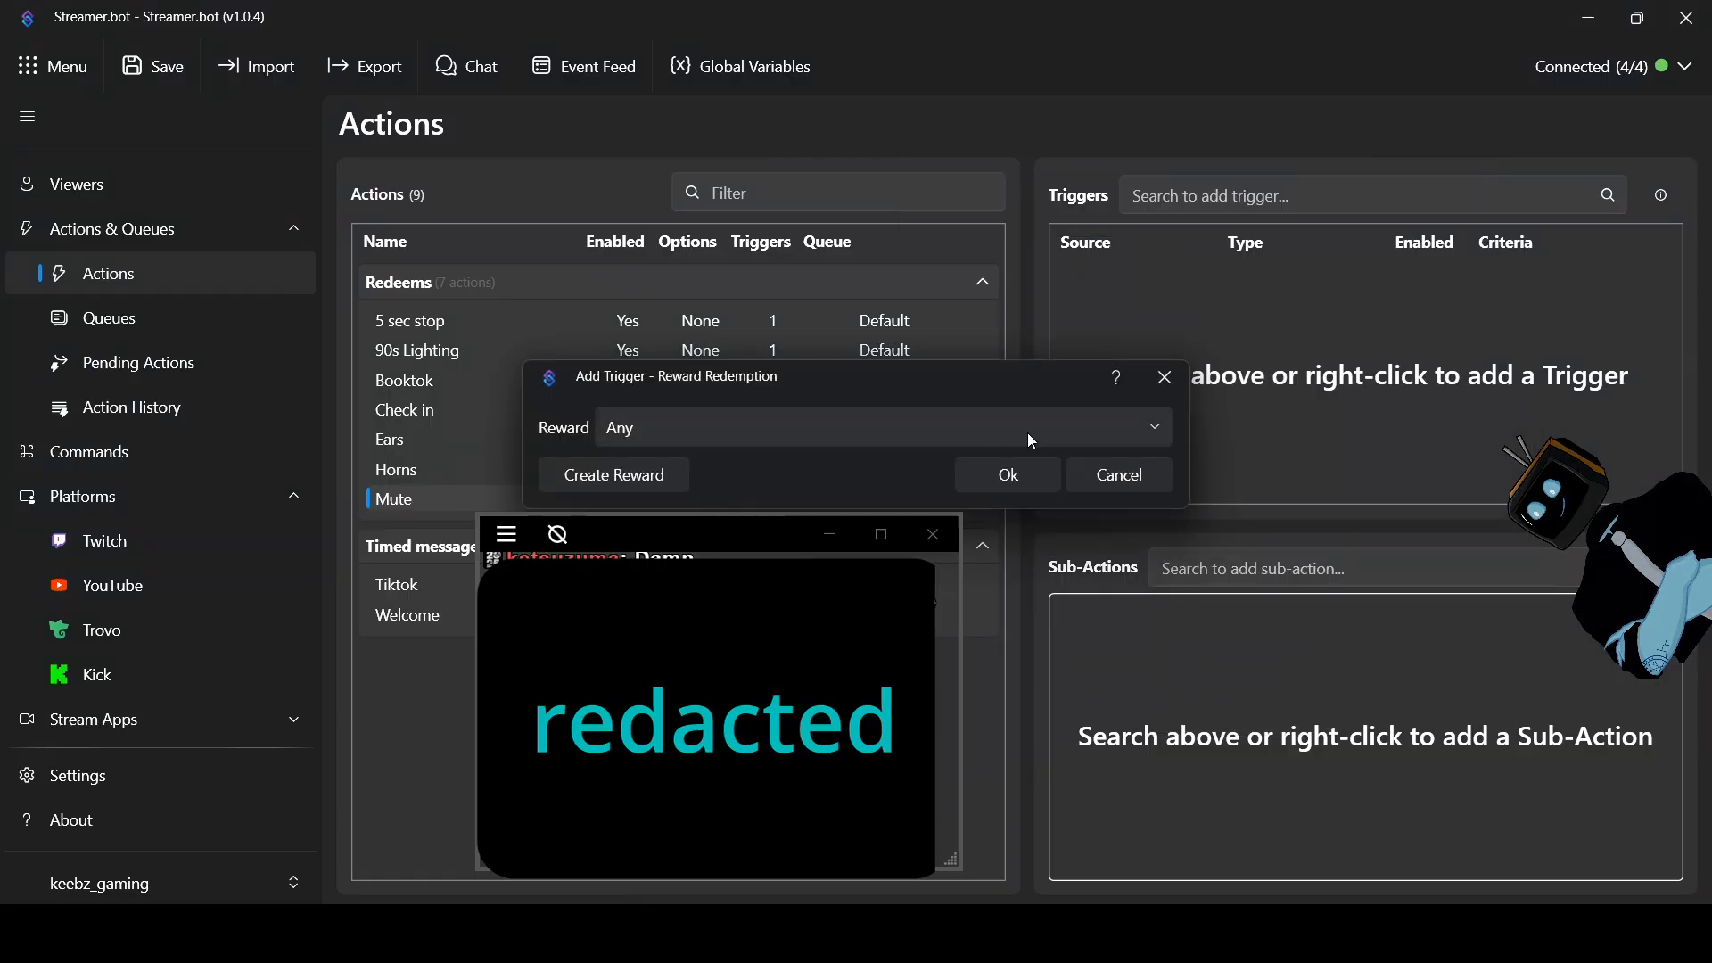
pyautogui.click(1027, 431)
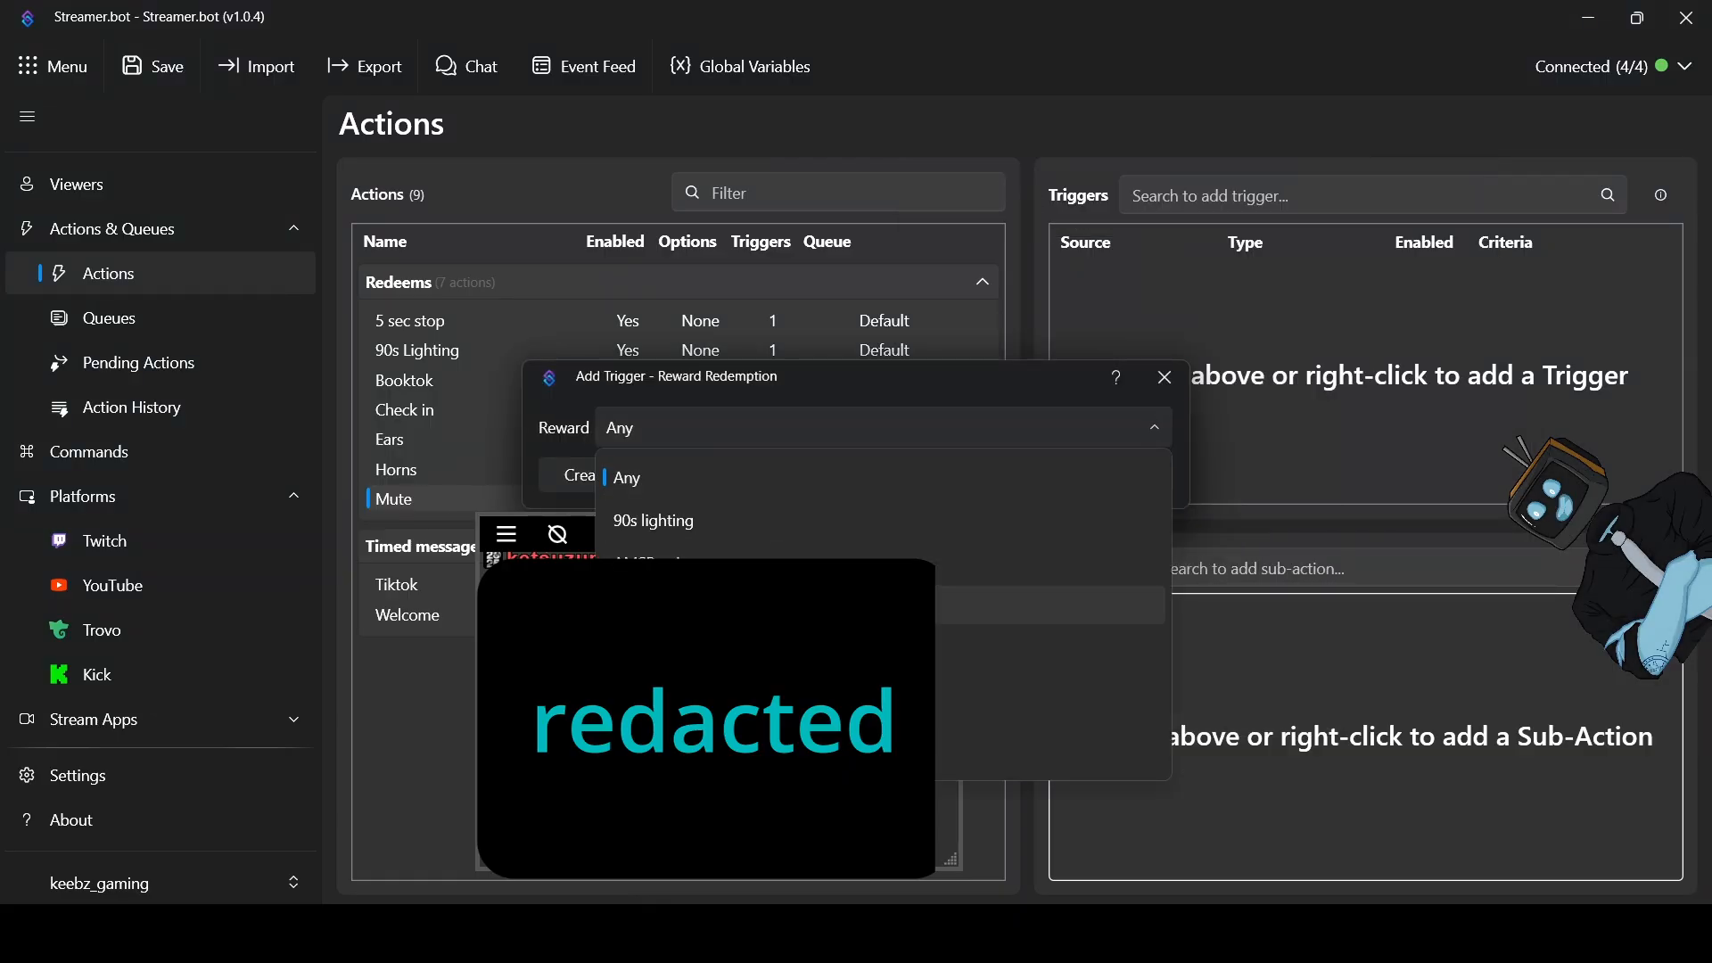
pyautogui.scroll(-5, 883, 615)
pyautogui.click(1025, 562)
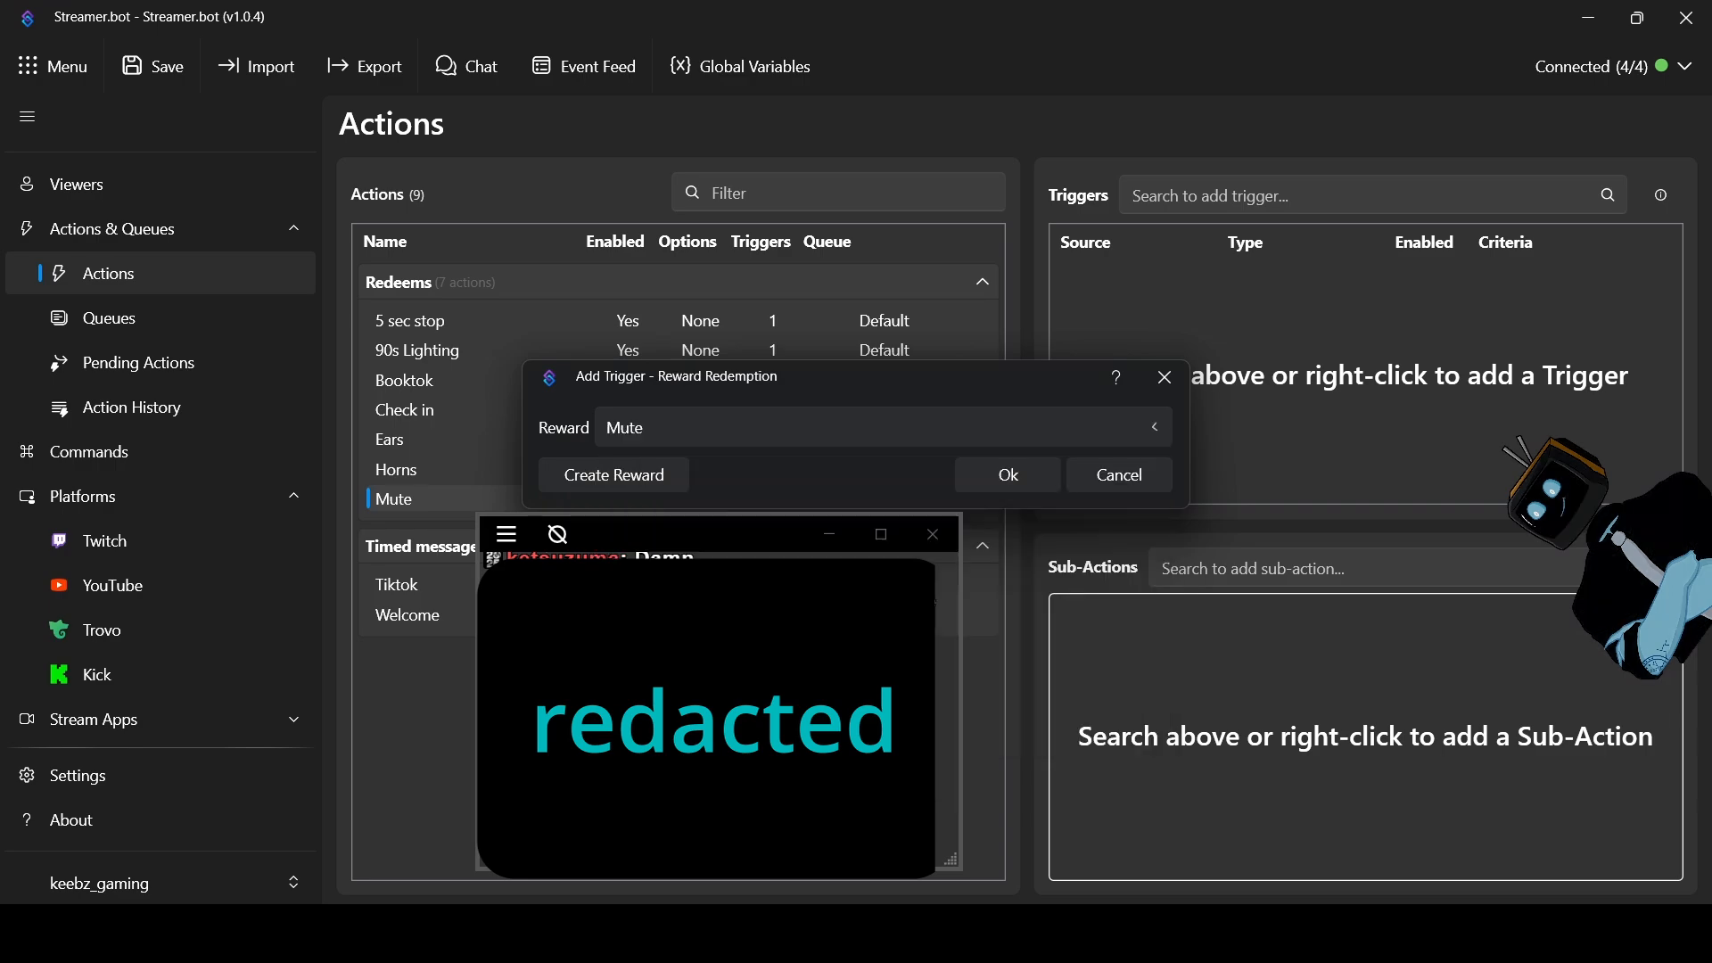
pyautogui.click(981, 476)
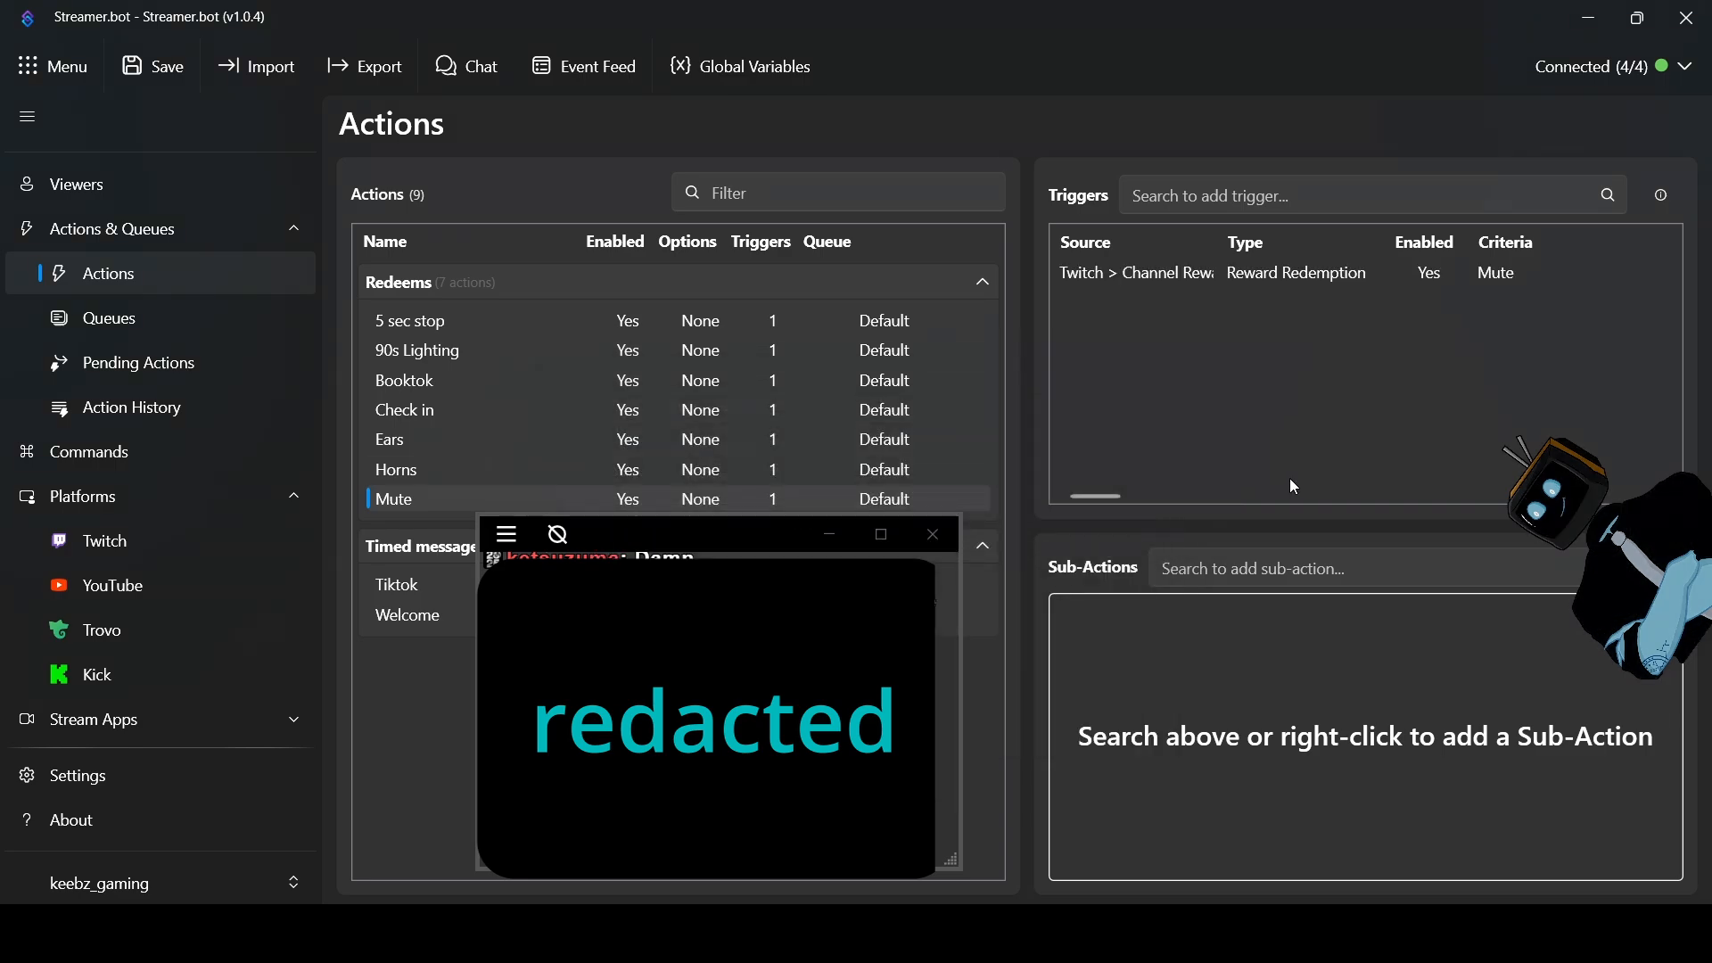
pyautogui.rightClick(1184, 666)
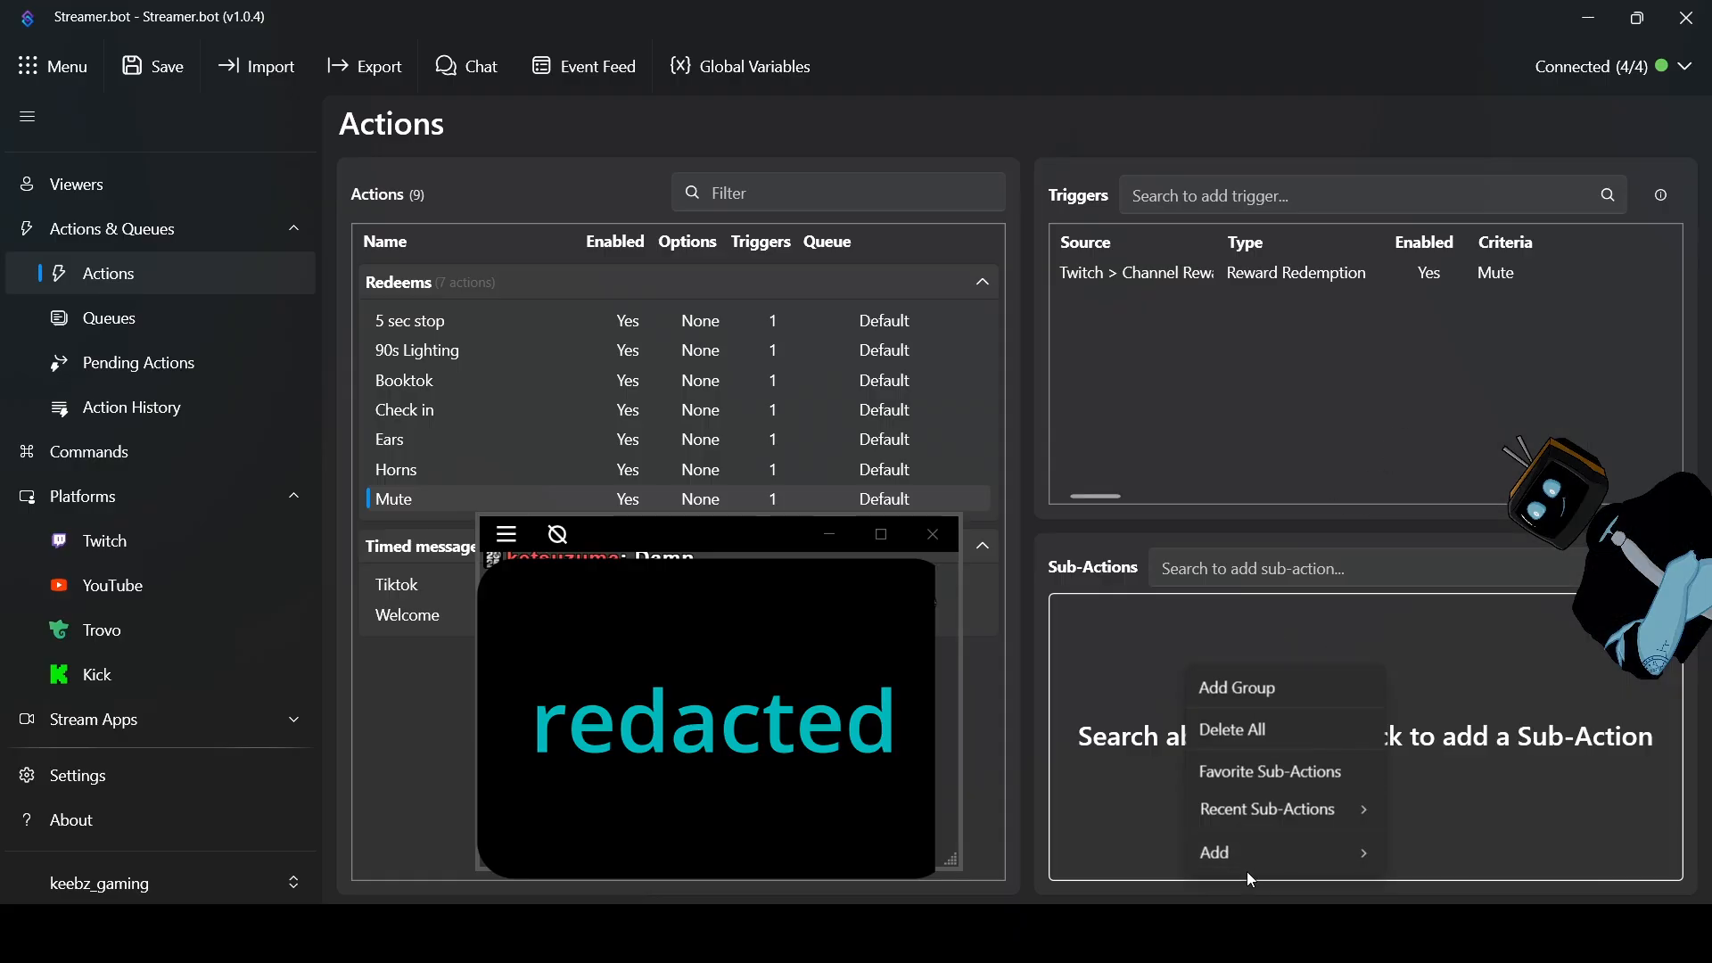
pyautogui.moveTo(1245, 857)
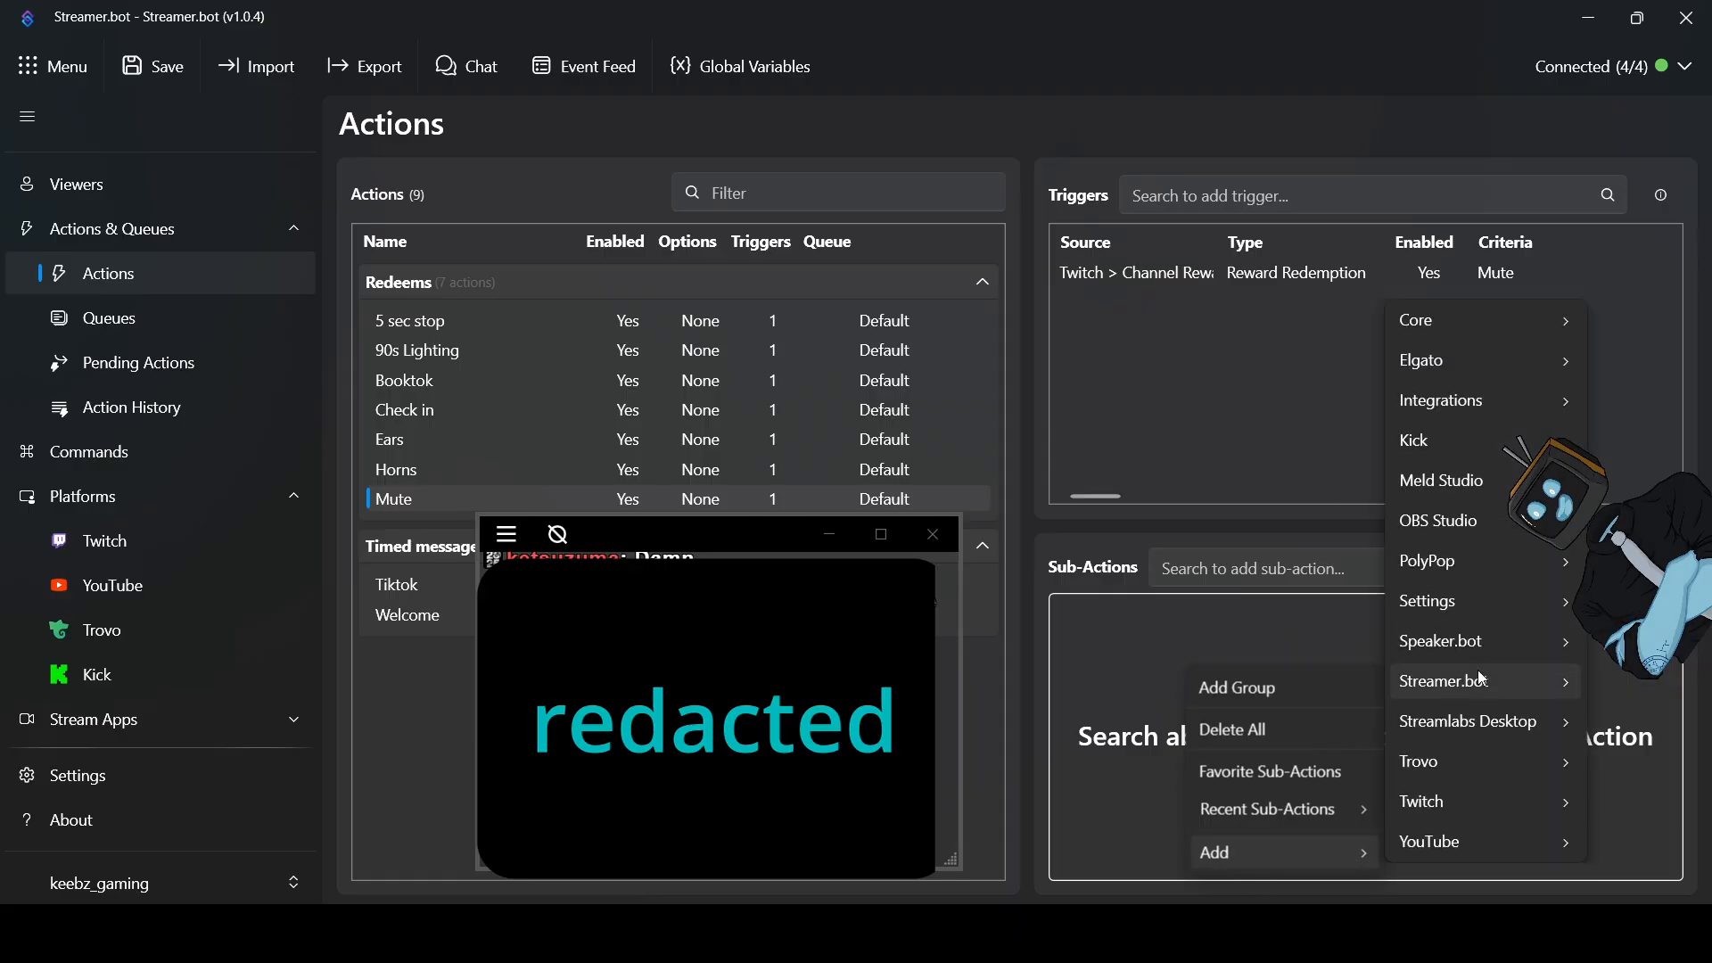
pyautogui.moveTo(1466, 530)
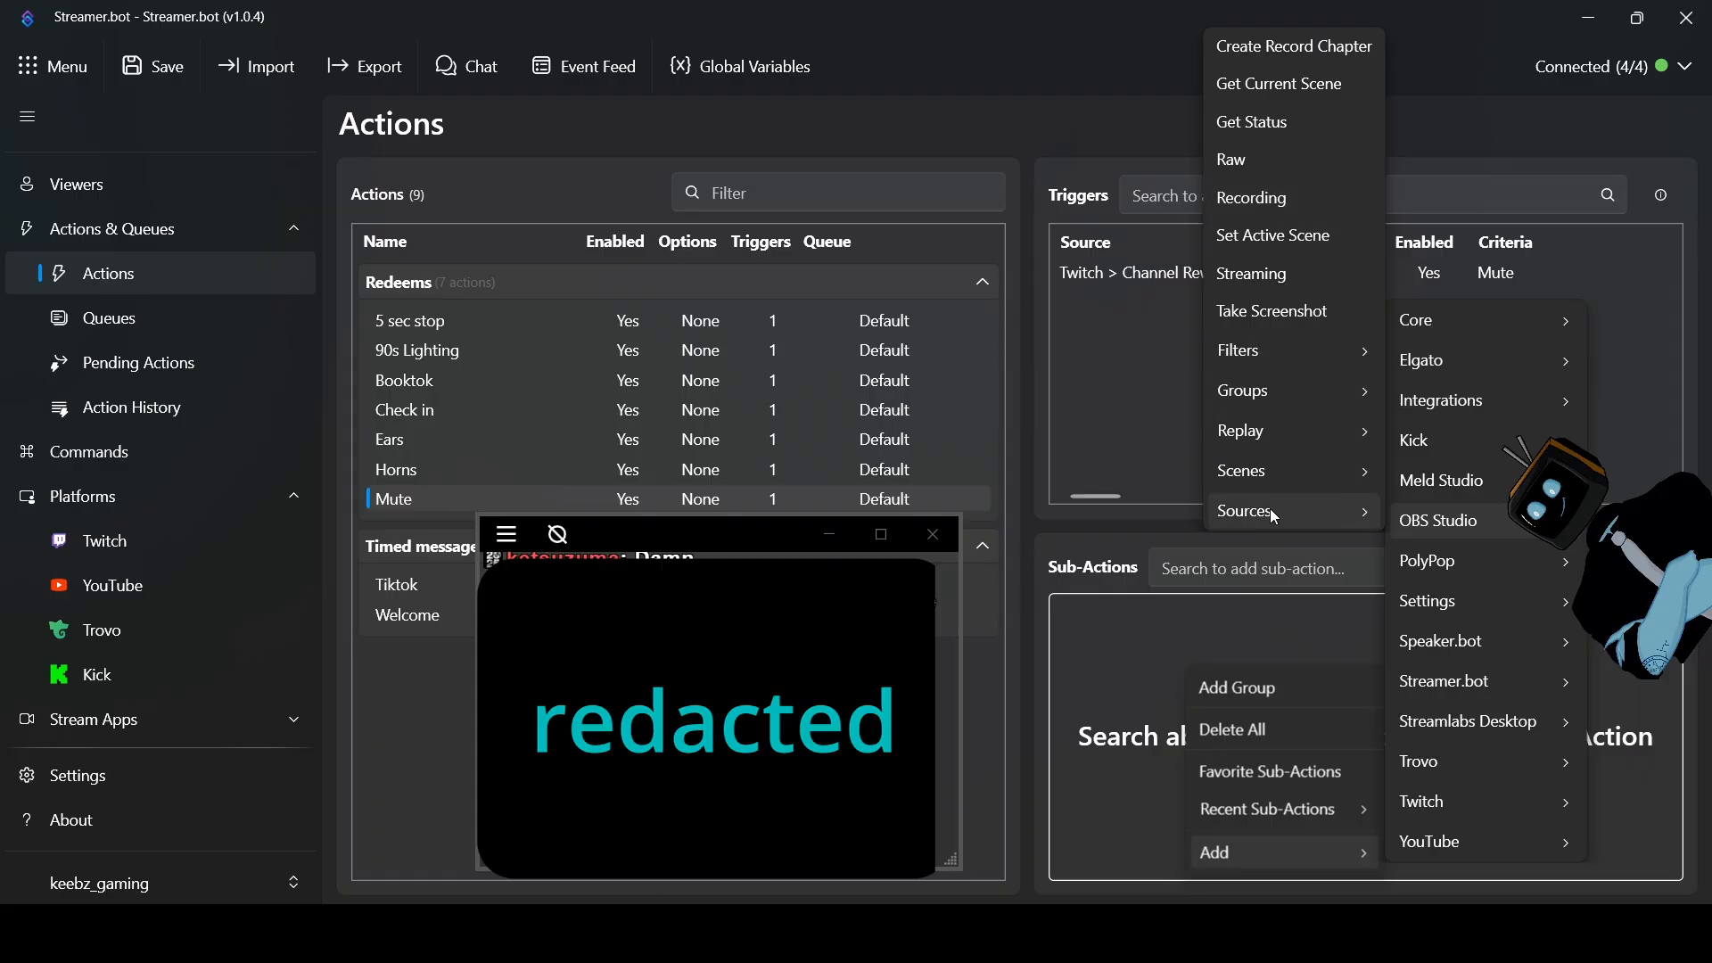
pyautogui.moveTo(1272, 512)
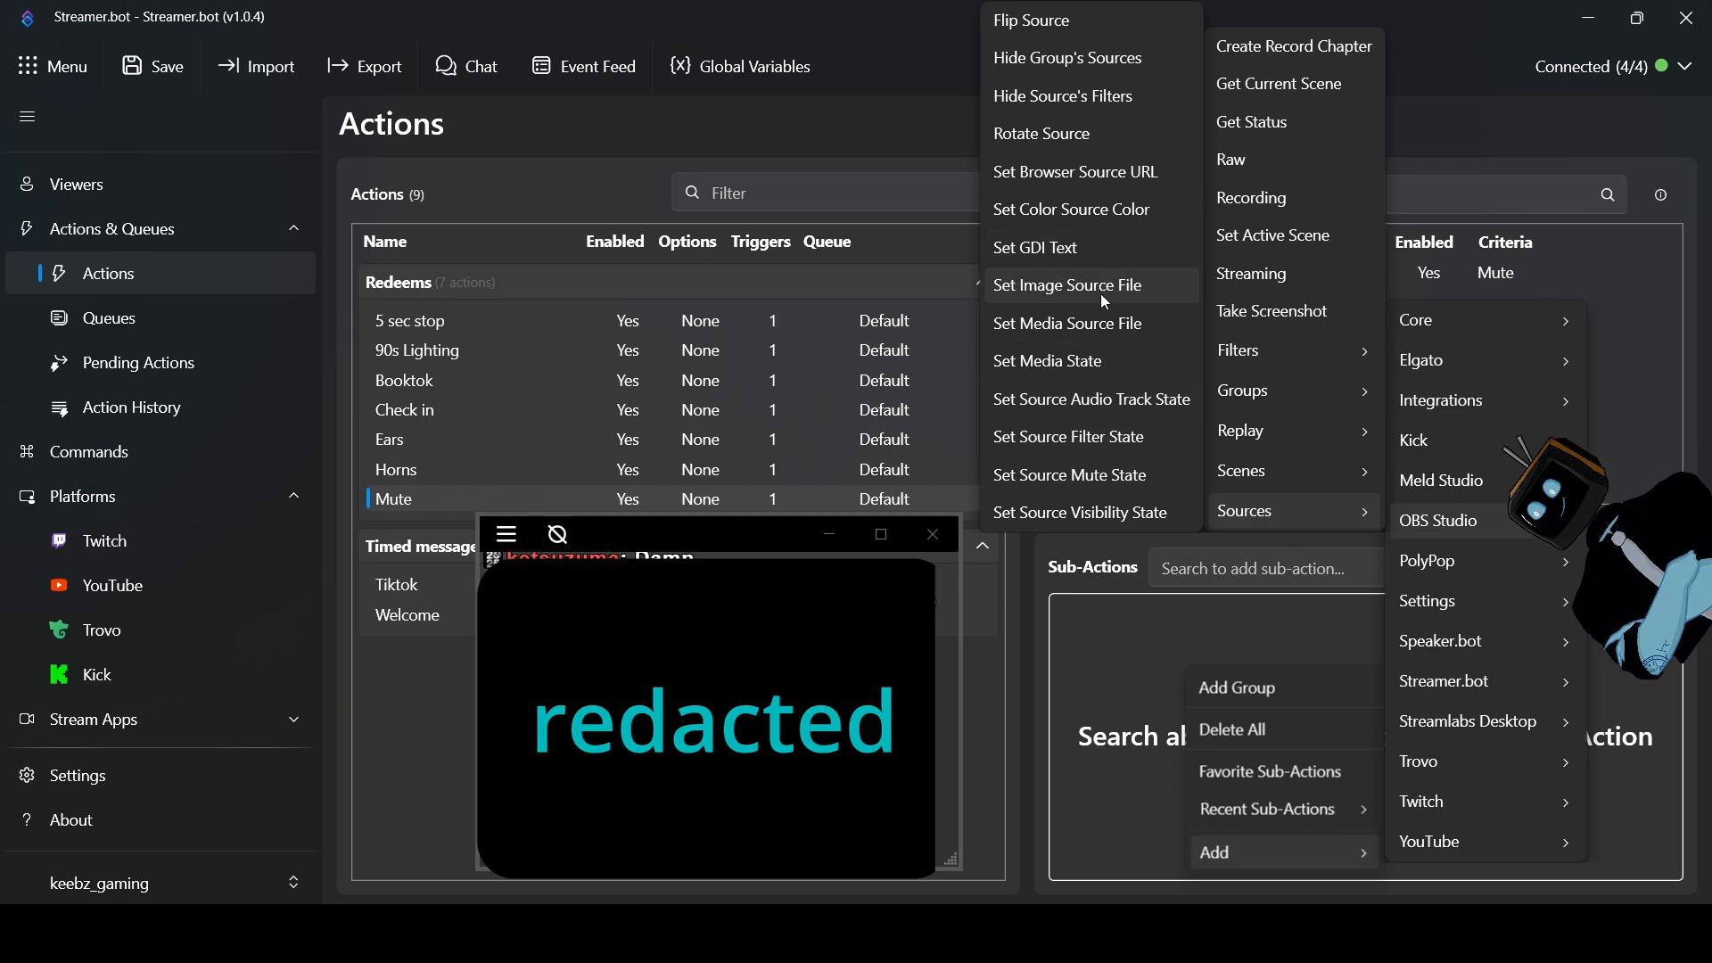
pyautogui.moveTo(1245, 469)
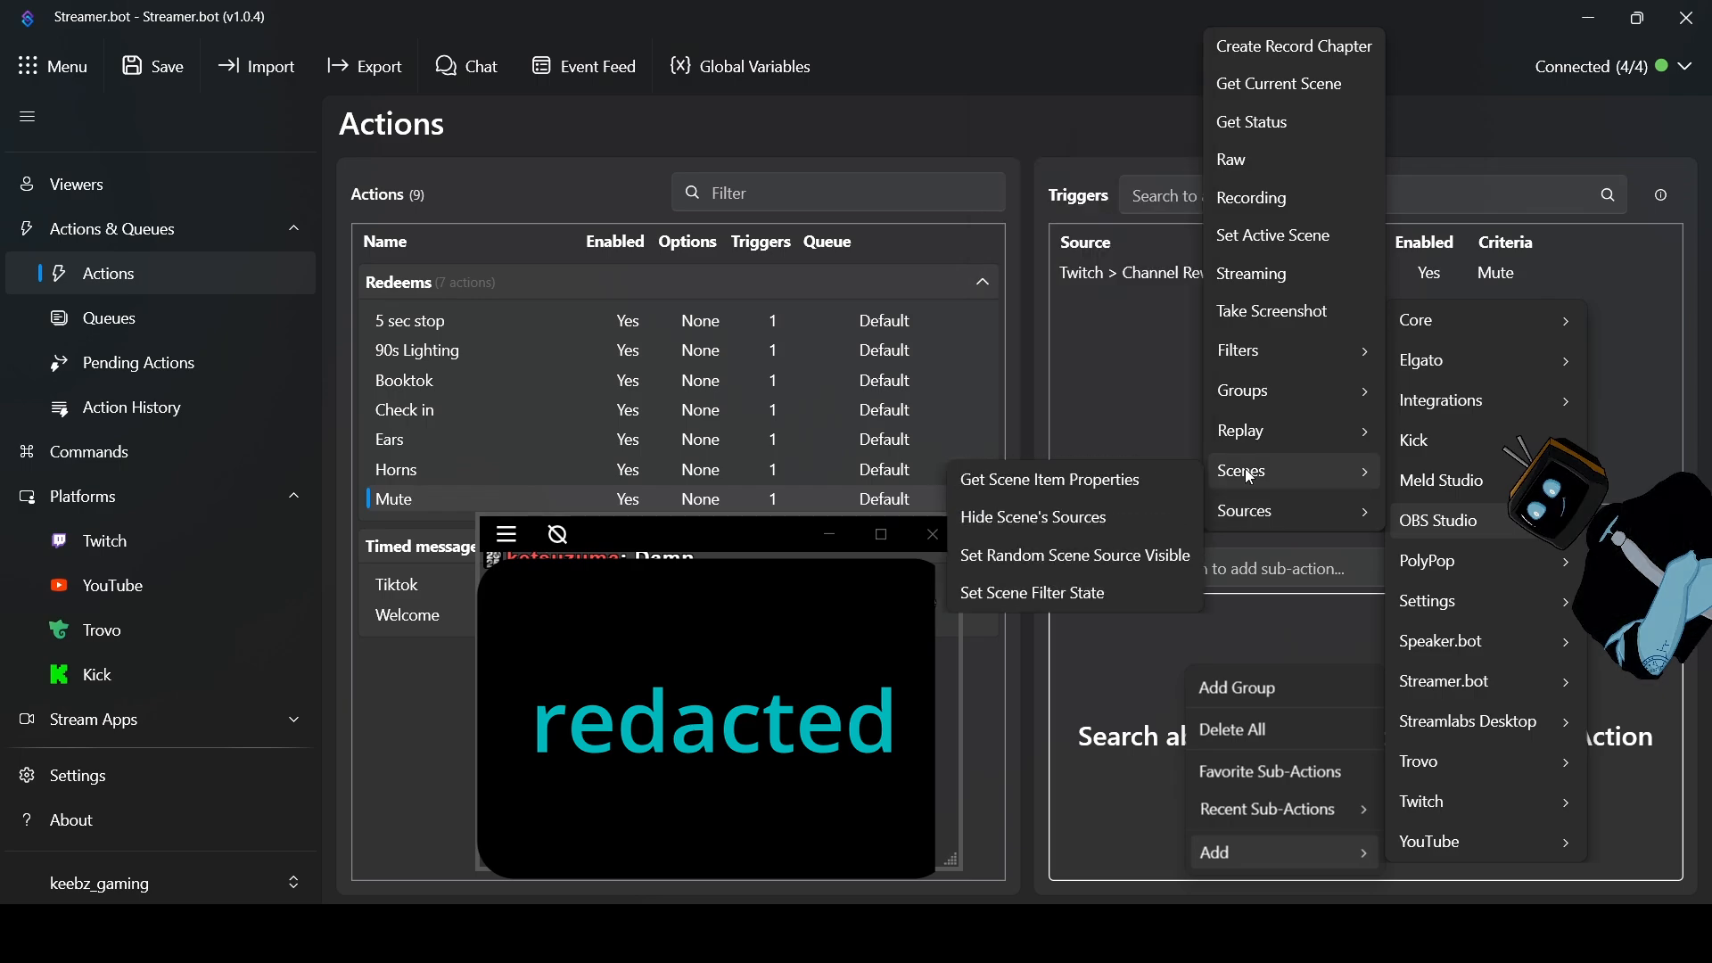
pyautogui.moveTo(1260, 433)
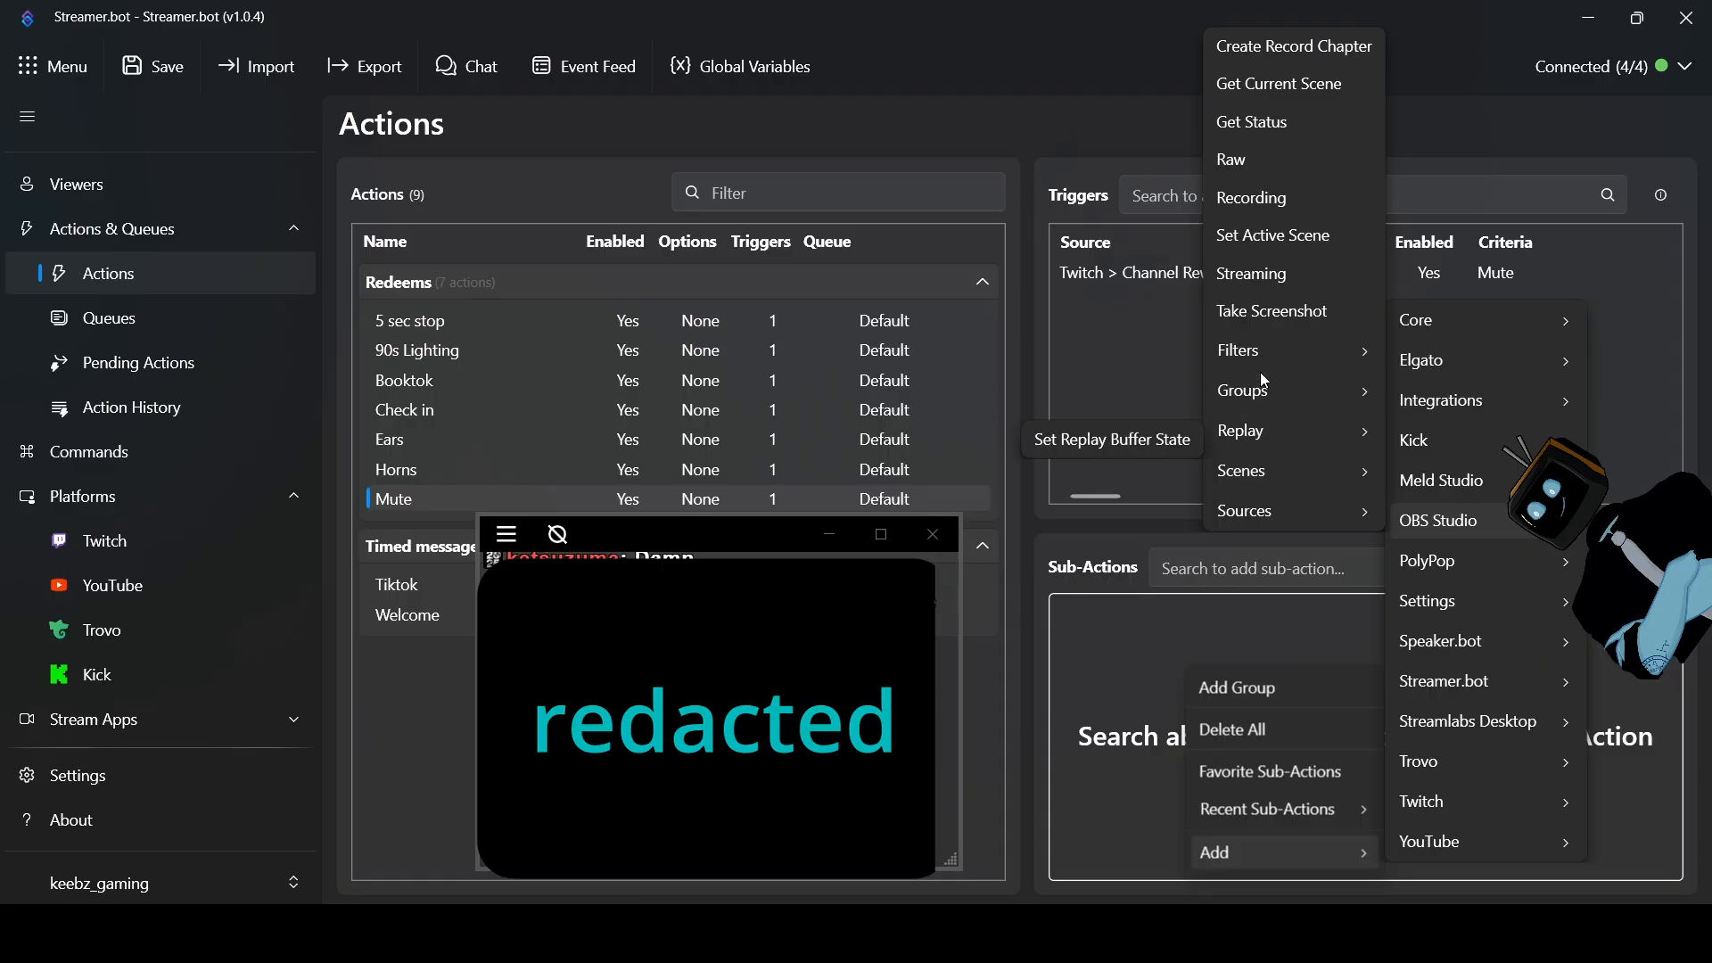
pyautogui.moveTo(1254, 354)
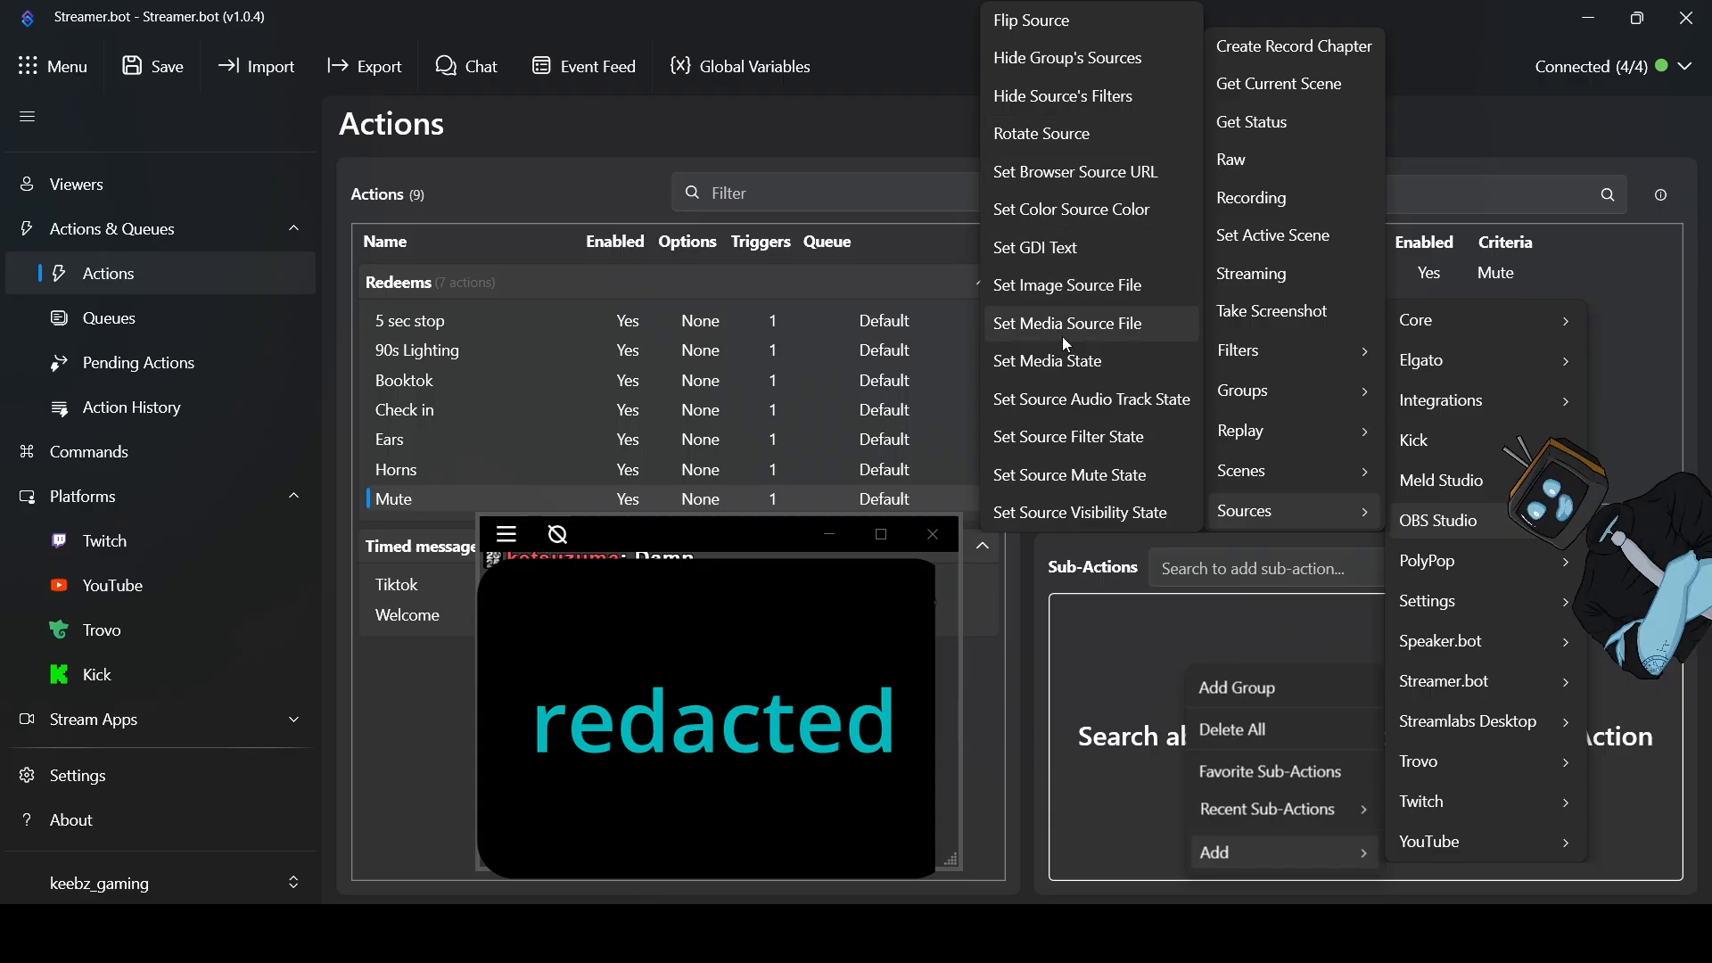
pyautogui.click(1080, 408)
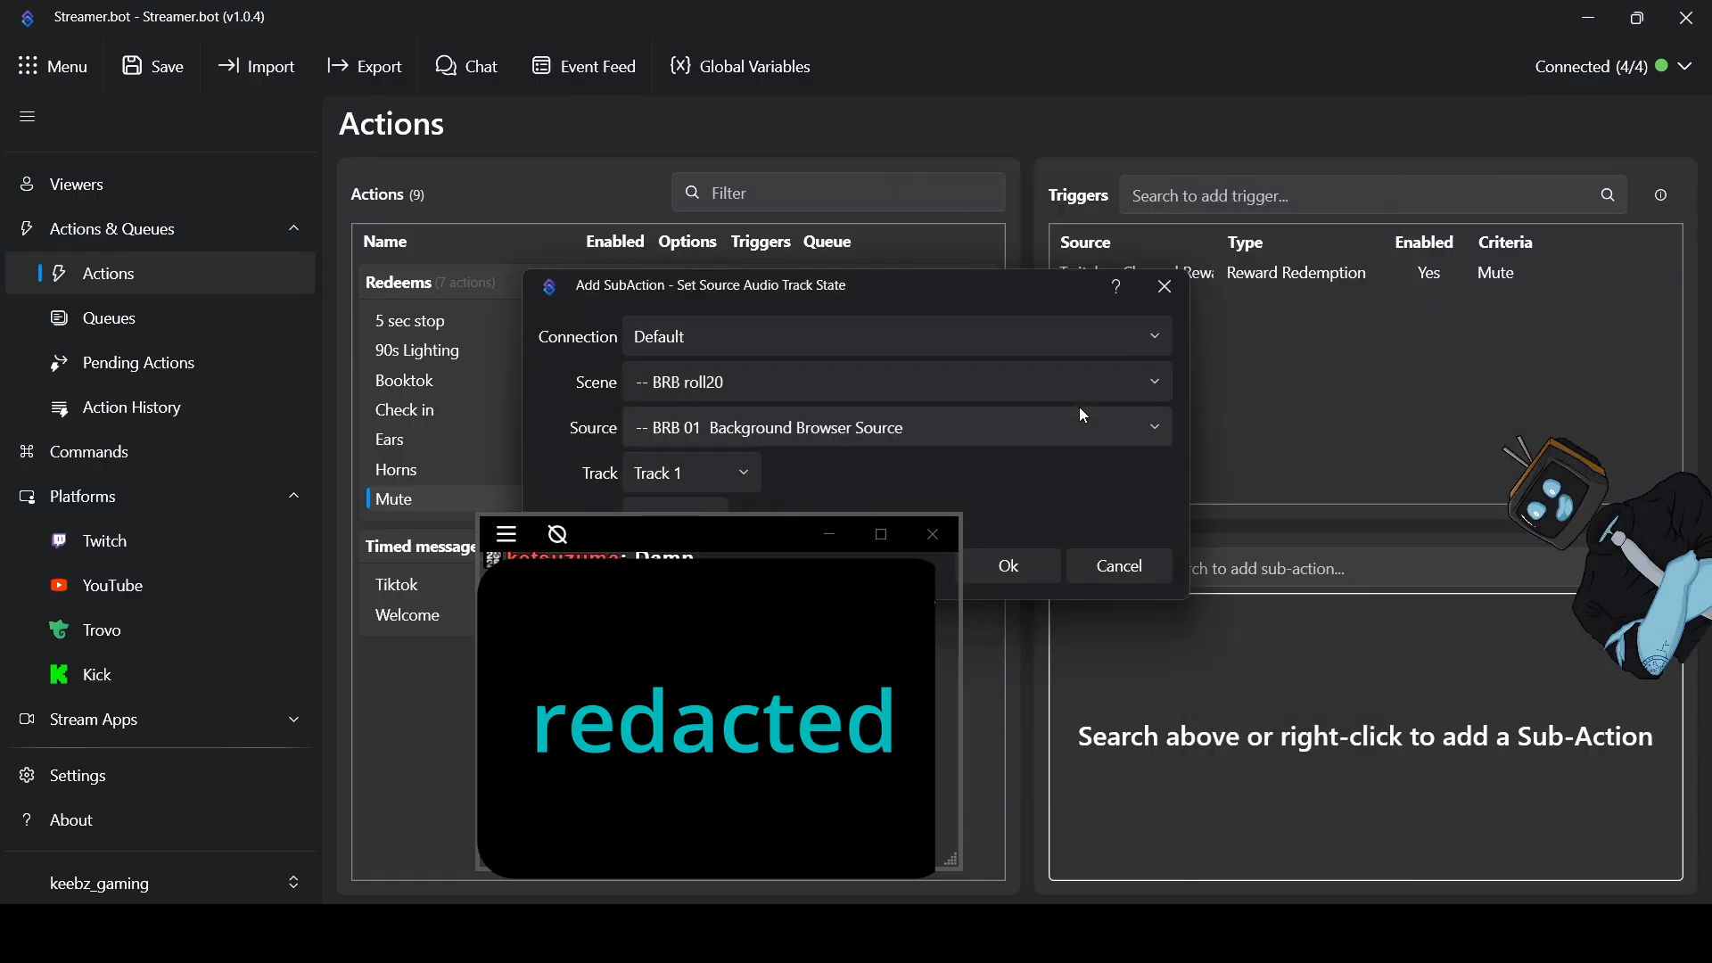
pyautogui.moveTo(902, 282); pyautogui.dragTo(1208, 249)
pyautogui.click(1065, 437)
pyautogui.click(1057, 435)
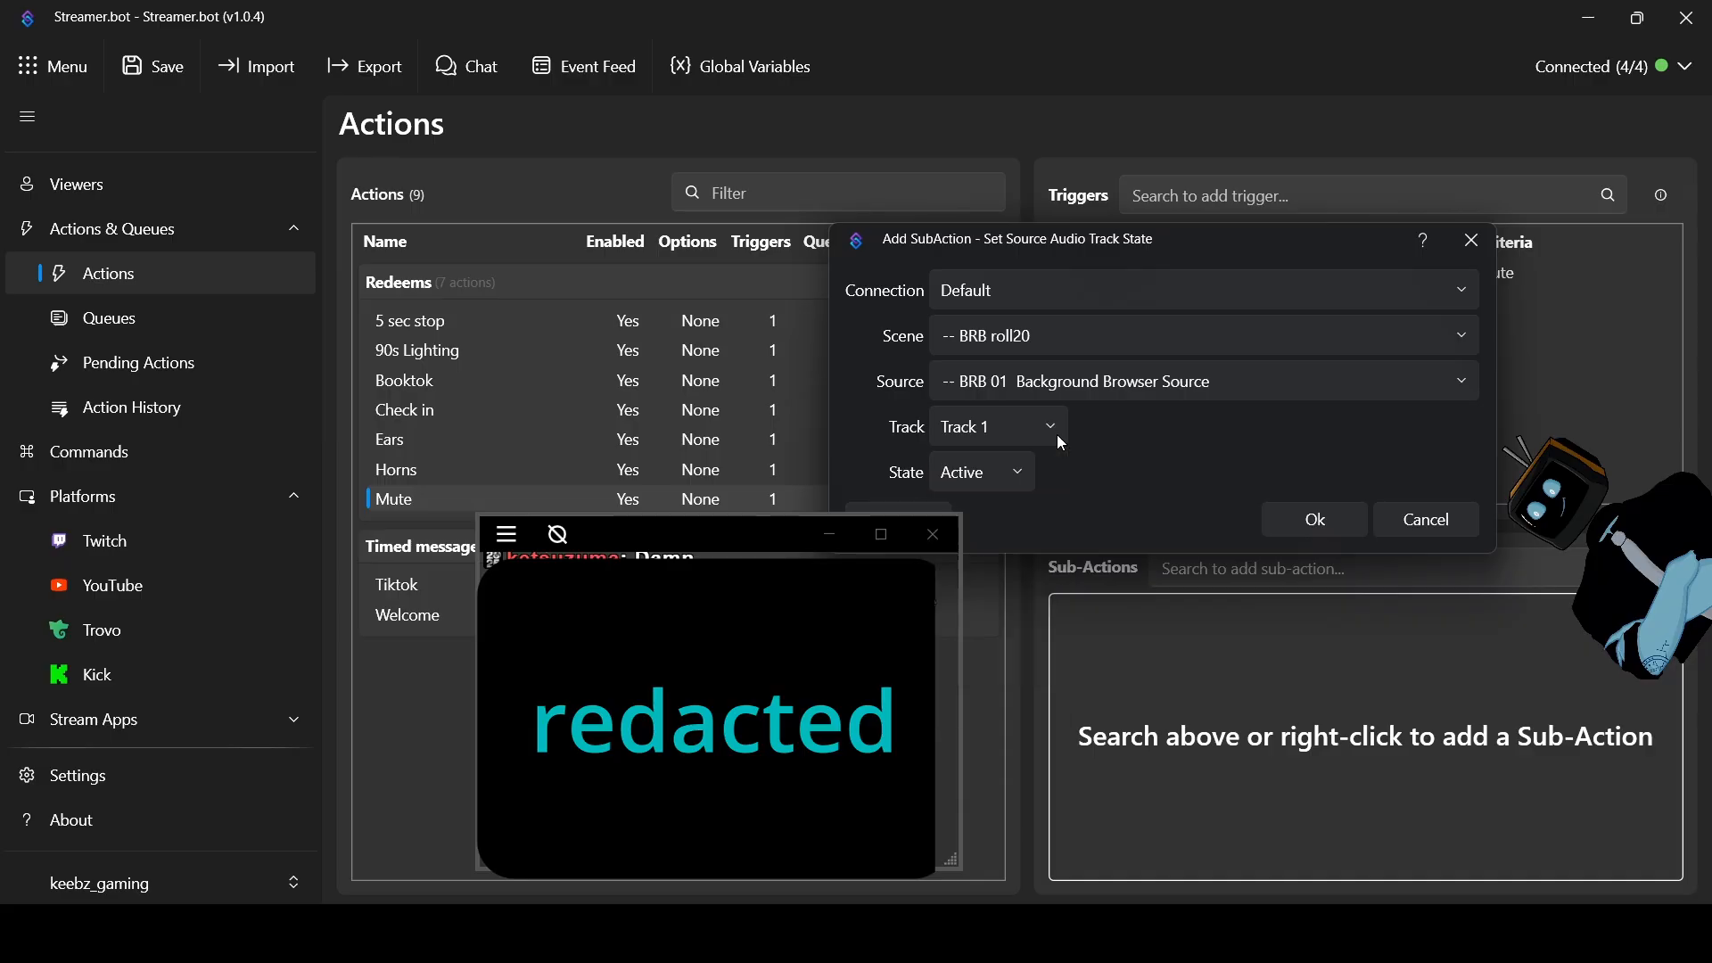
pyautogui.click(1406, 522)
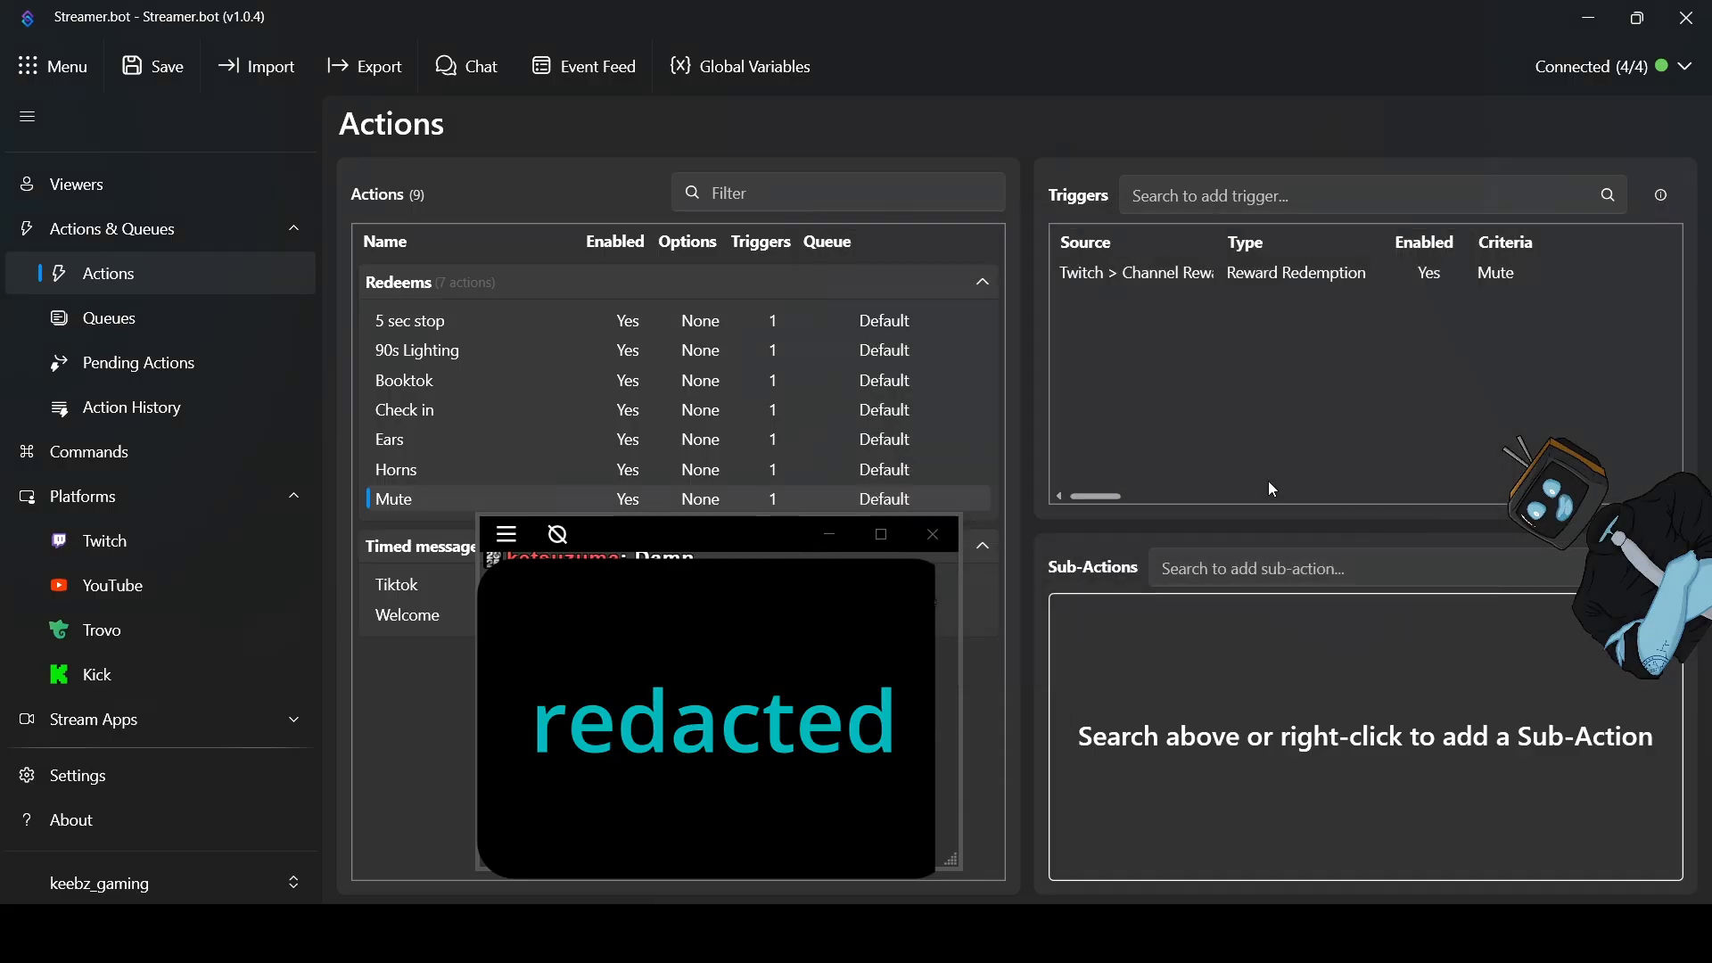
# Add an OBS Studio Set Source Mute State sub-action to the Mute action, with scene Overlay 01, source Mic and state Muted
pyautogui.rightClick(1223, 675)
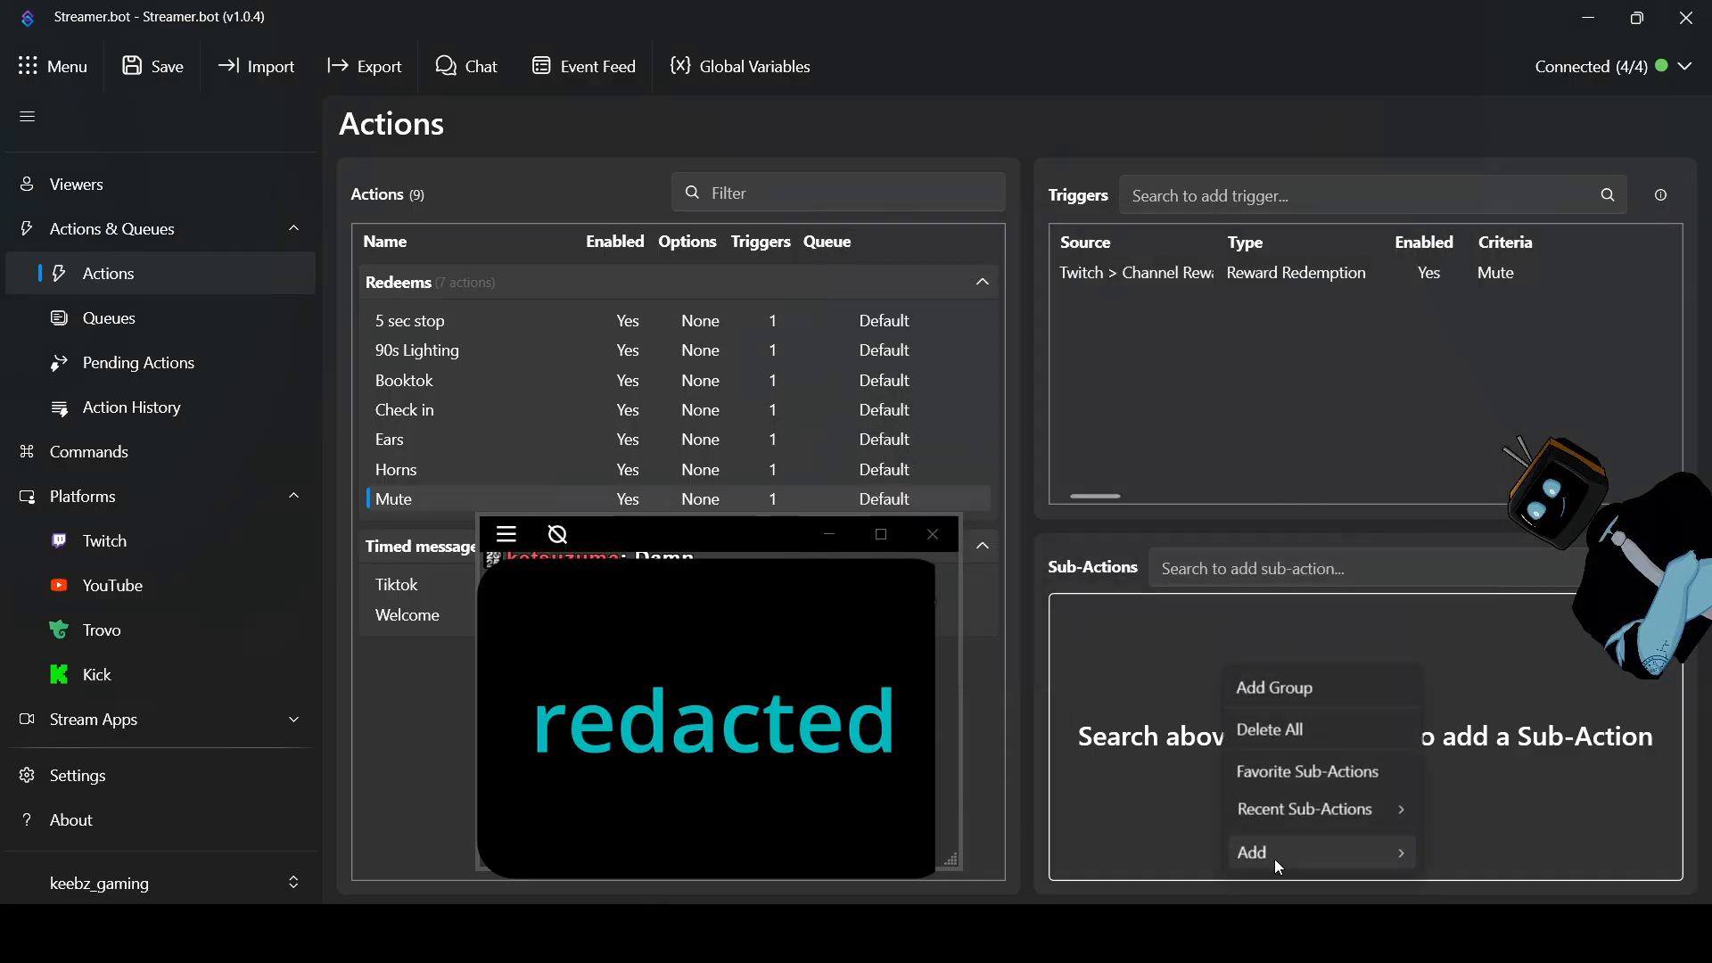
pyautogui.moveTo(1276, 859)
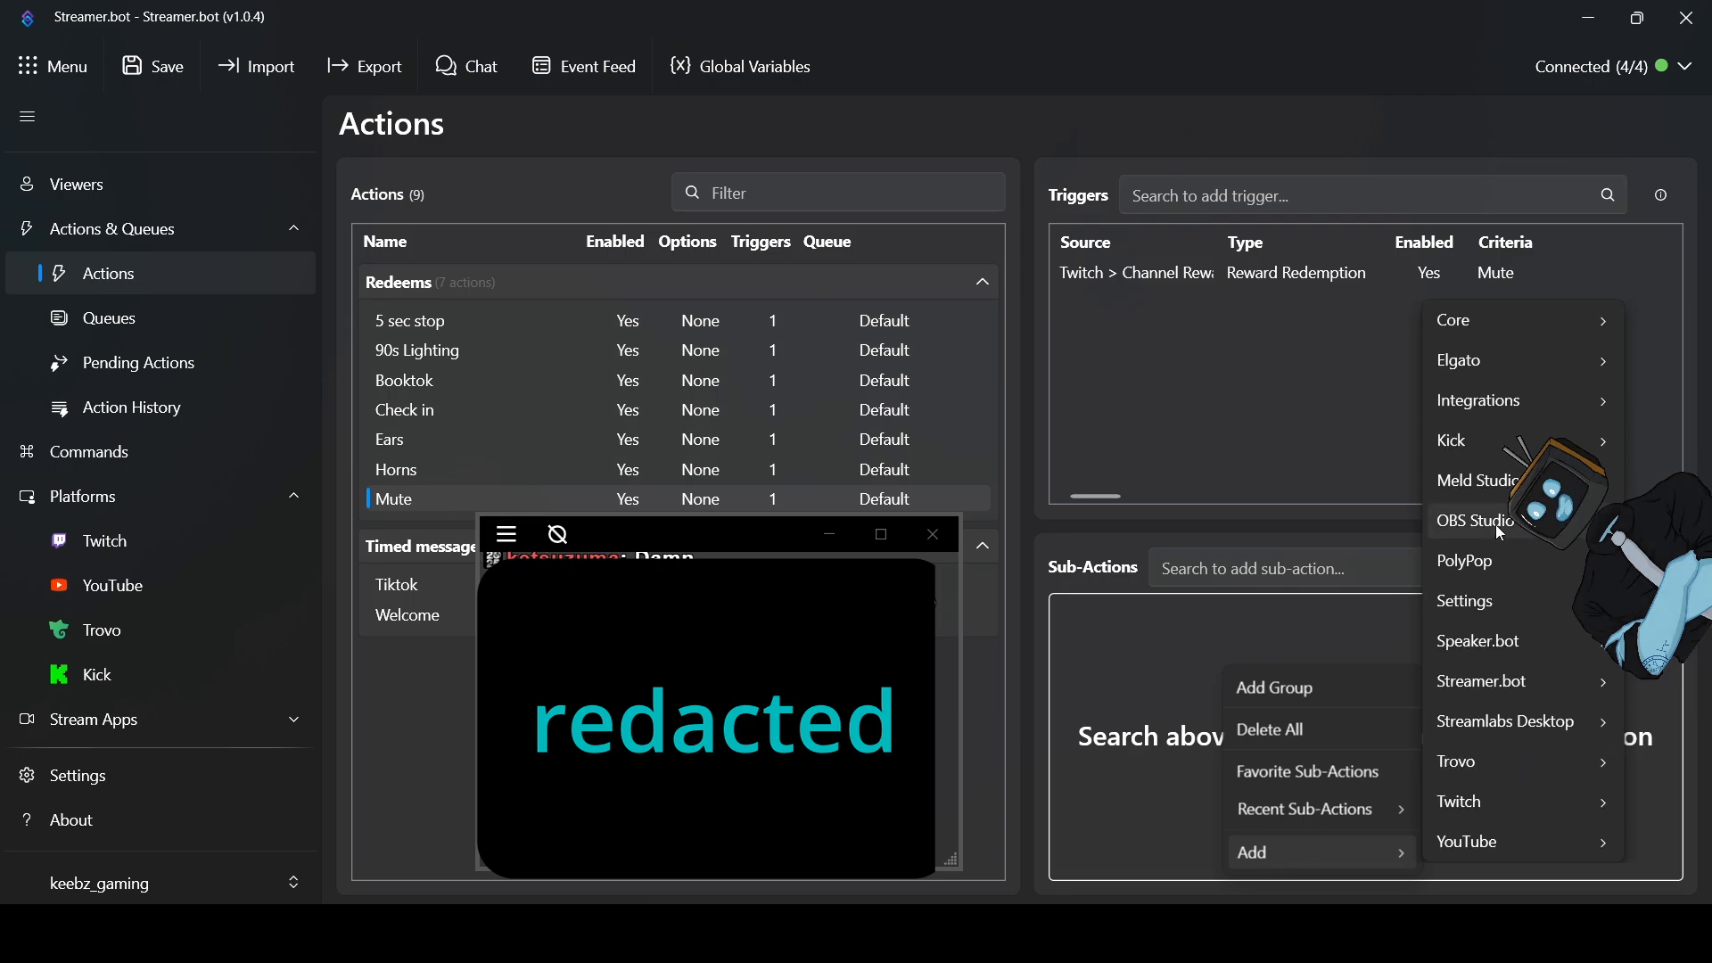
pyautogui.moveTo(1496, 521)
pyautogui.moveTo(1349, 507)
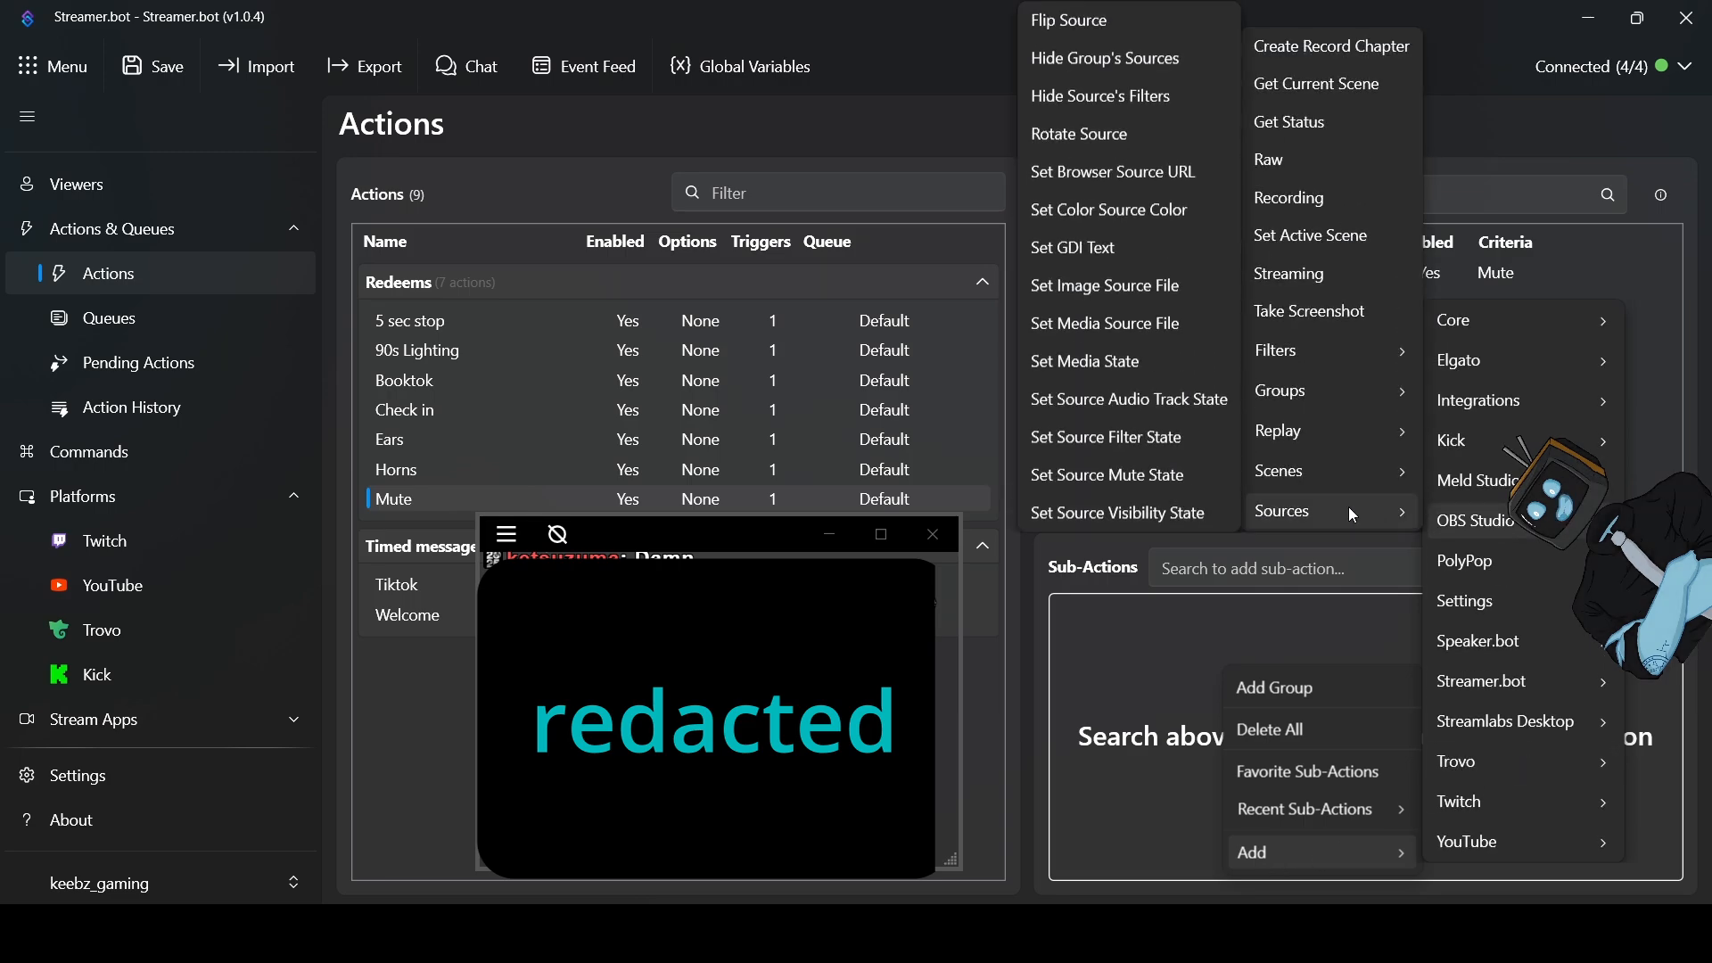
pyautogui.click(1099, 480)
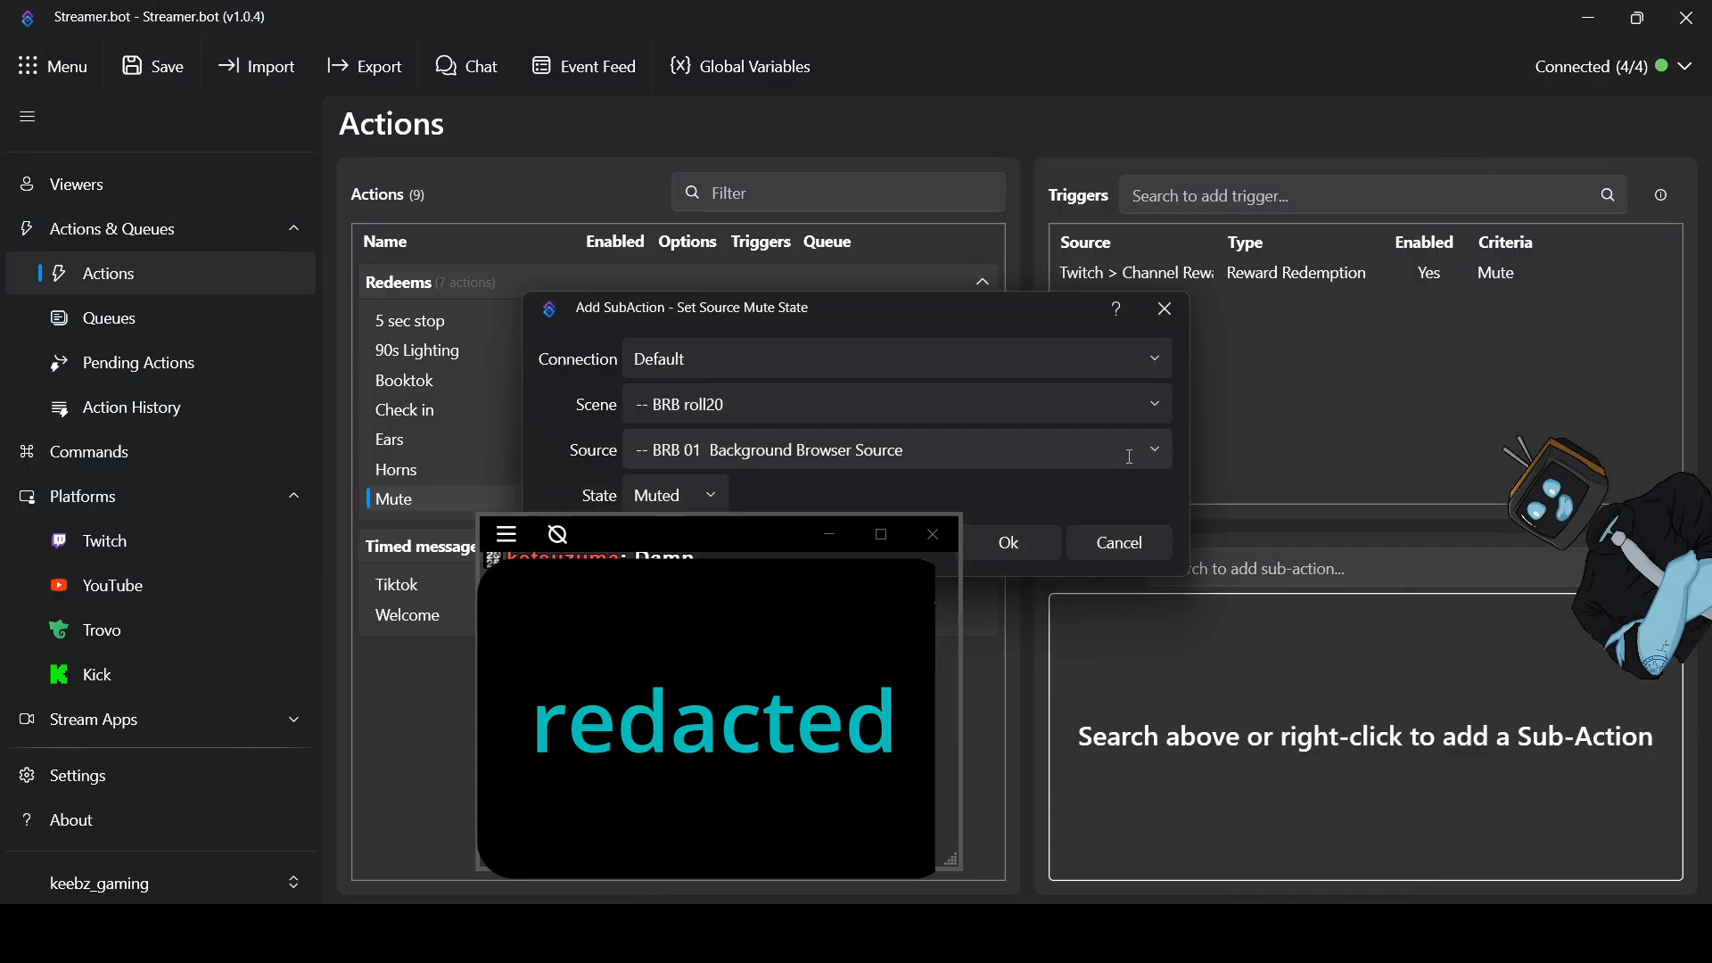
pyautogui.moveTo(867, 318); pyautogui.dragTo(1025, 247)
pyautogui.click(1326, 330)
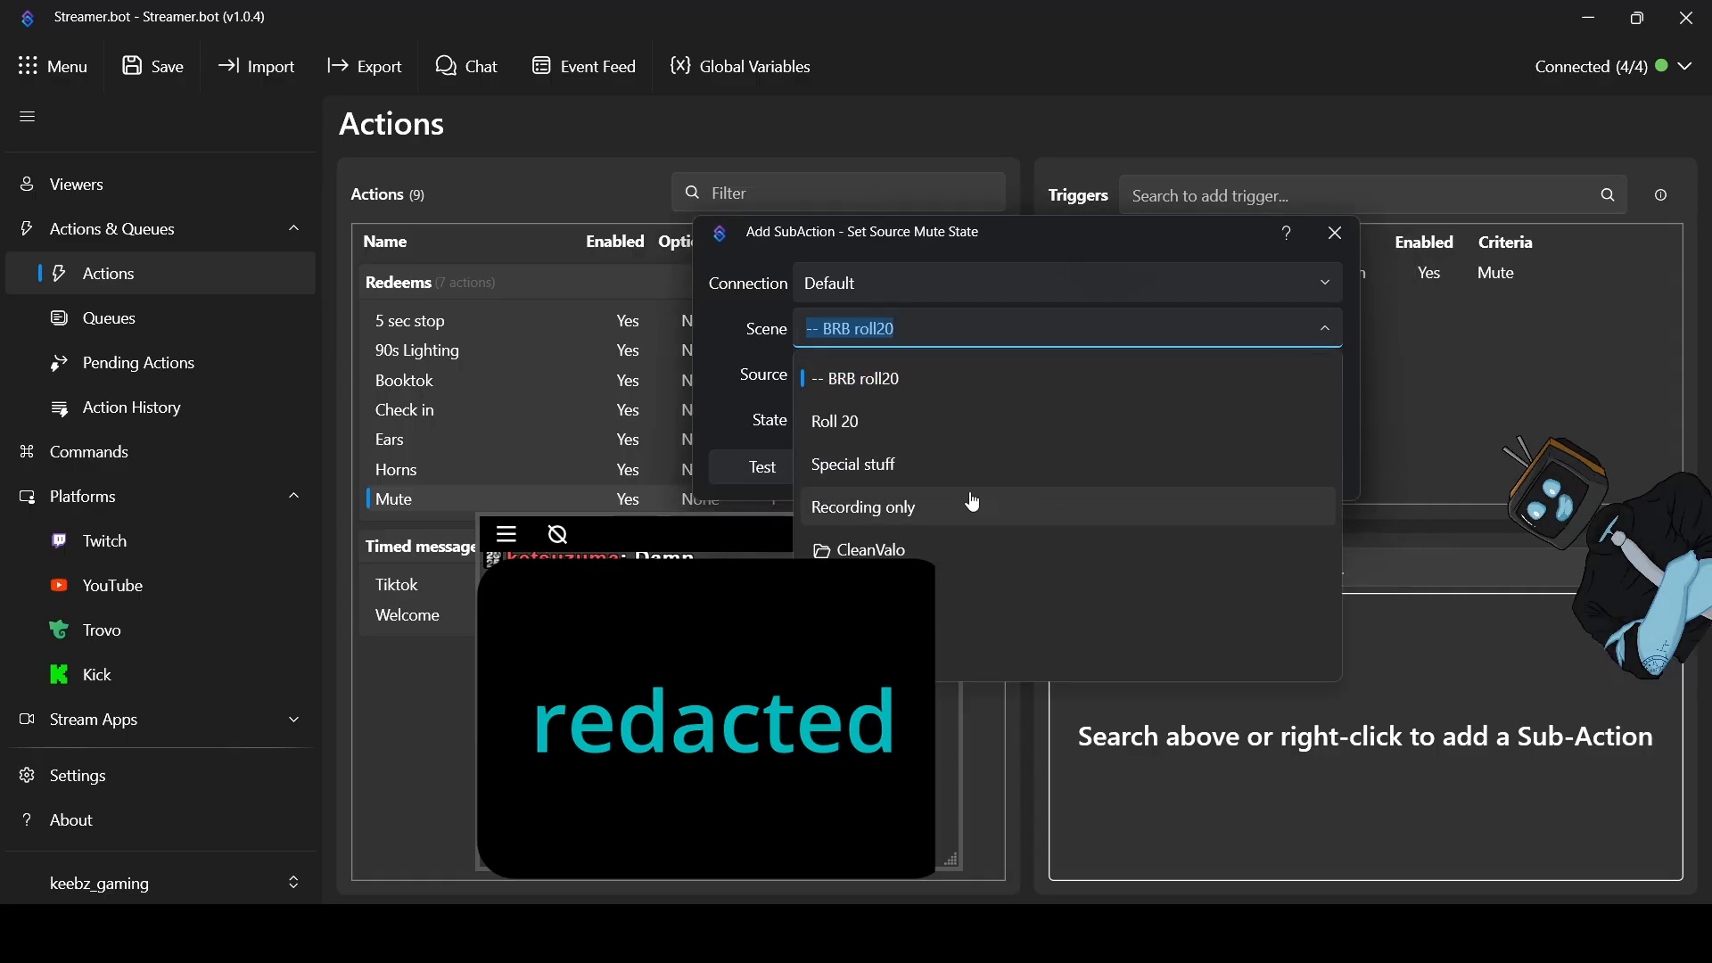
pyautogui.scroll(-1, 967, 504)
pyautogui.scroll(-5, 958, 532)
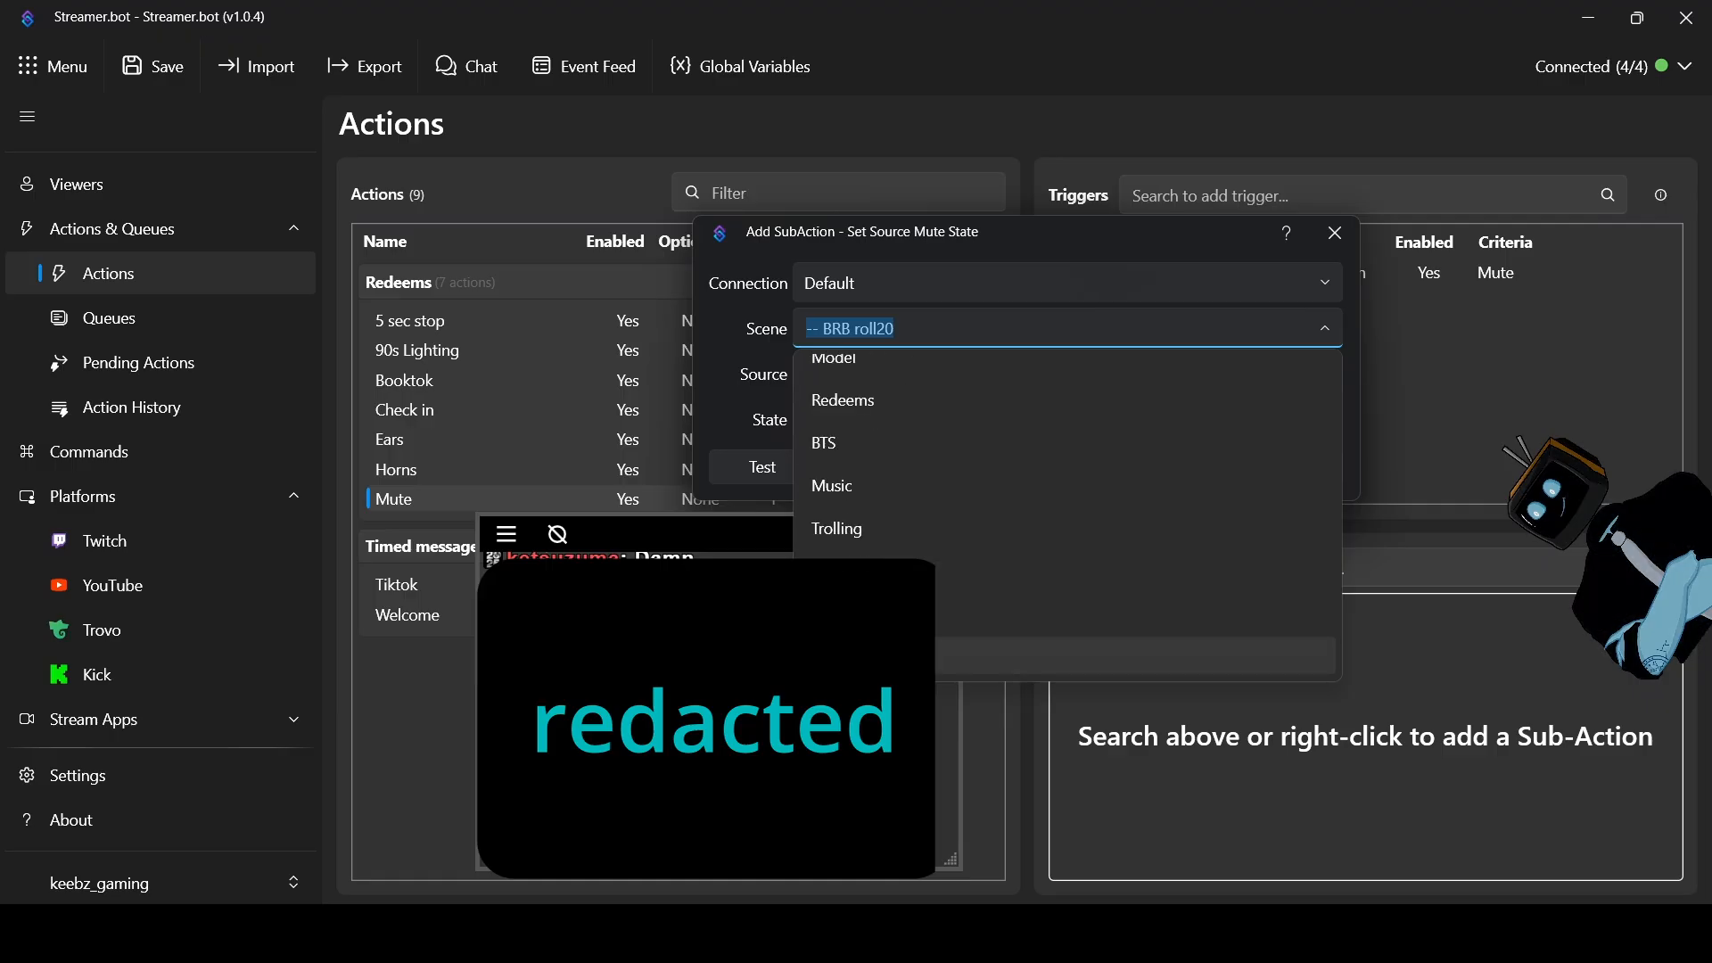
pyautogui.click(1106, 655)
pyautogui.click(1325, 374)
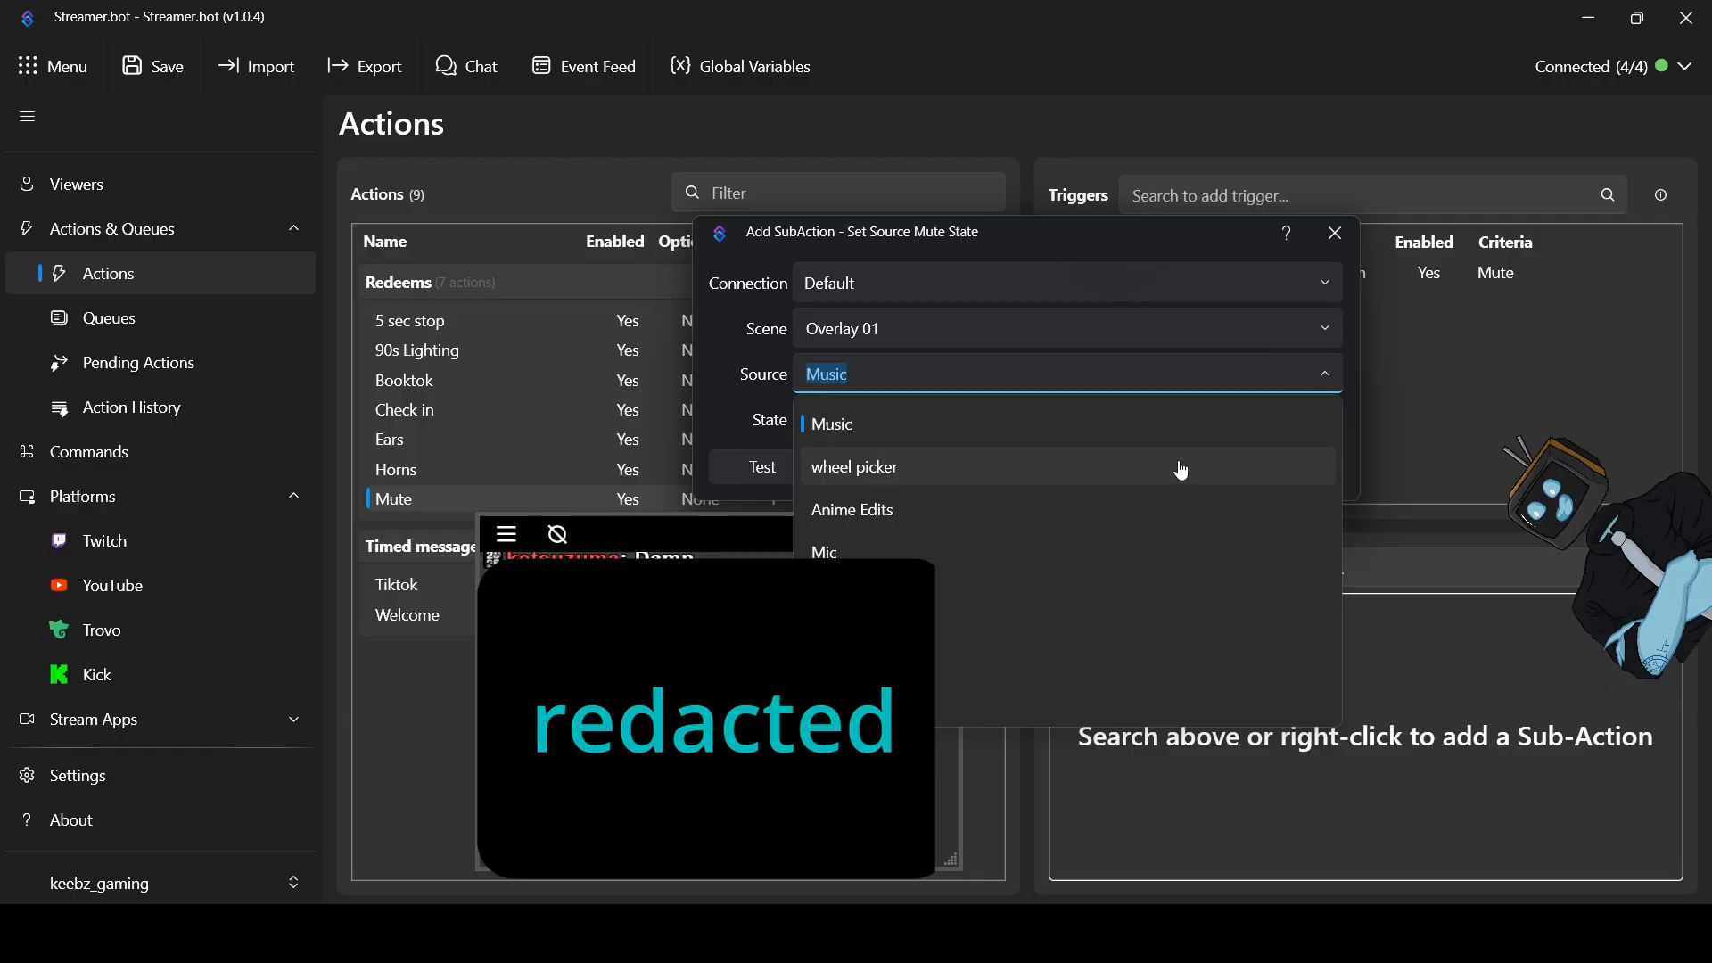
pyautogui.click(839, 554)
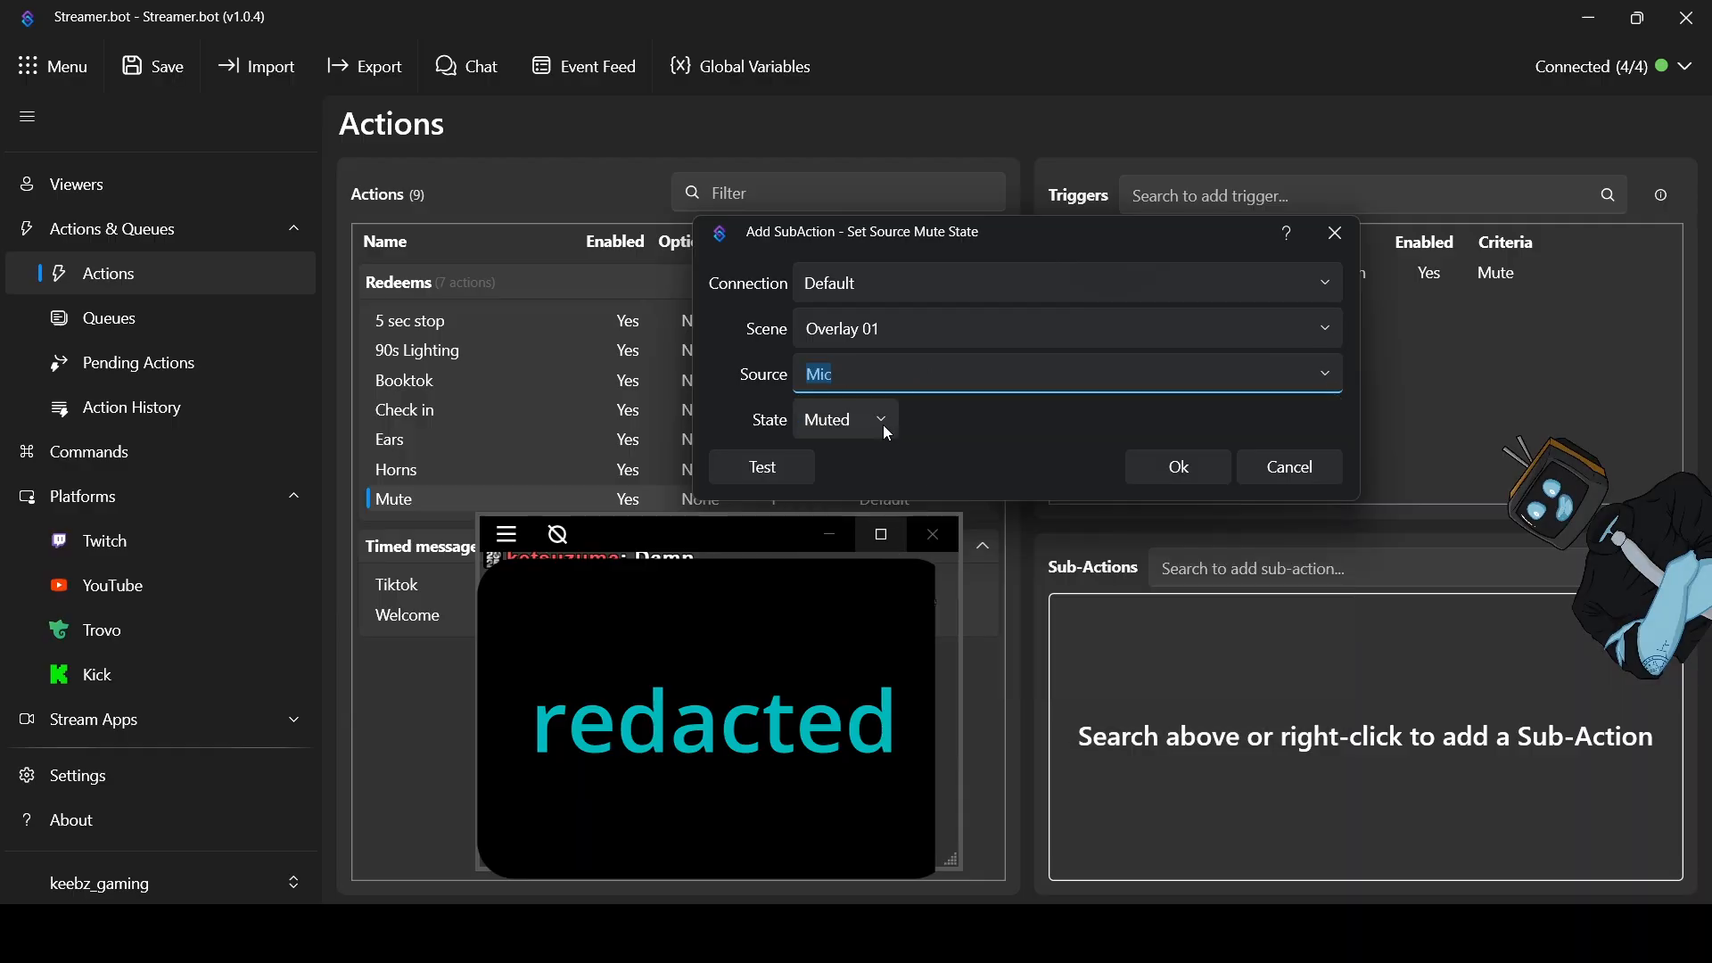
pyautogui.click(1176, 468)
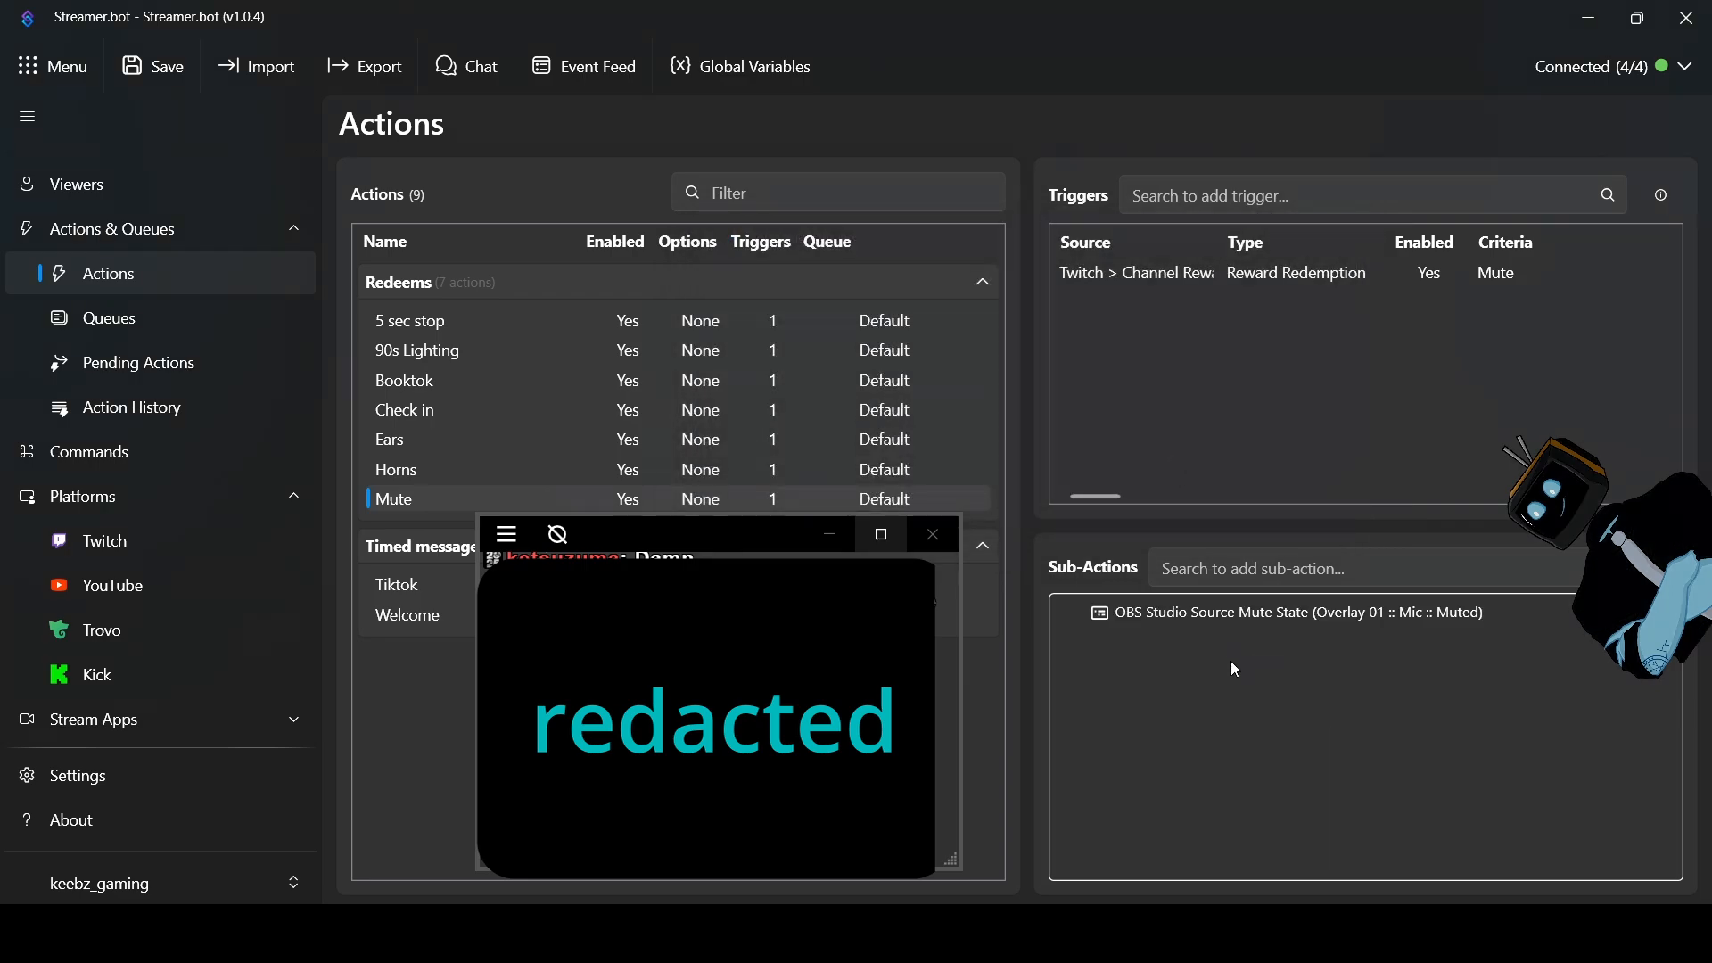
pyautogui.rightClick(1177, 665)
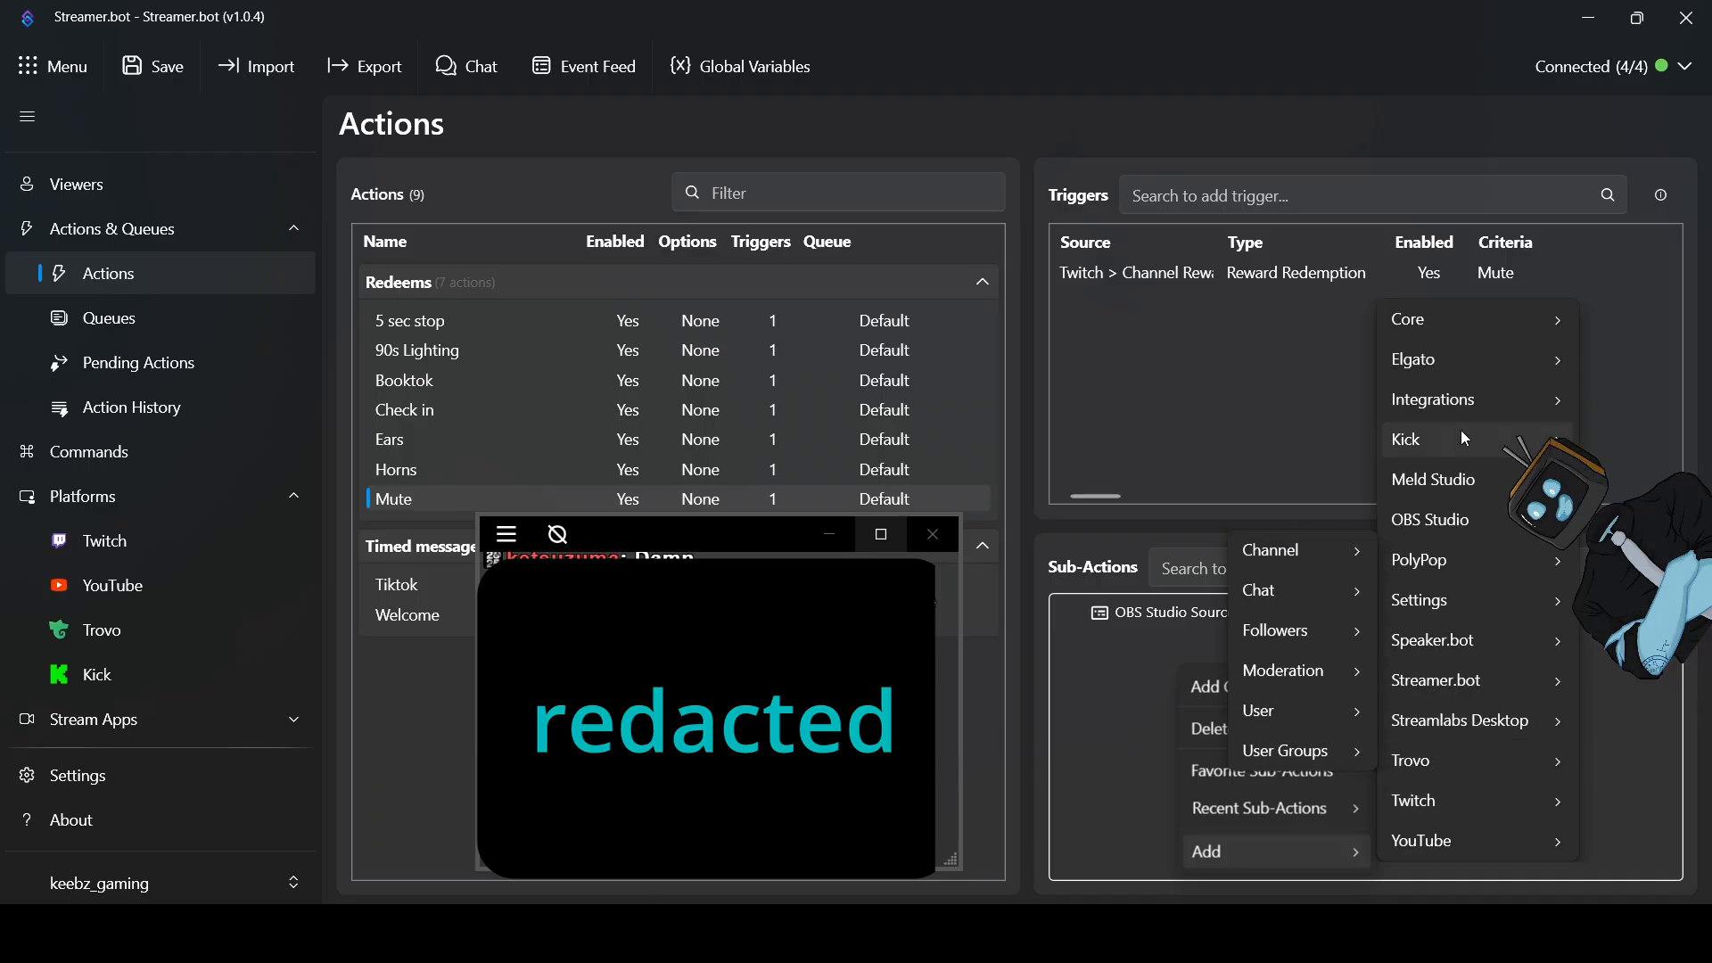
pyautogui.moveTo(1447, 323)
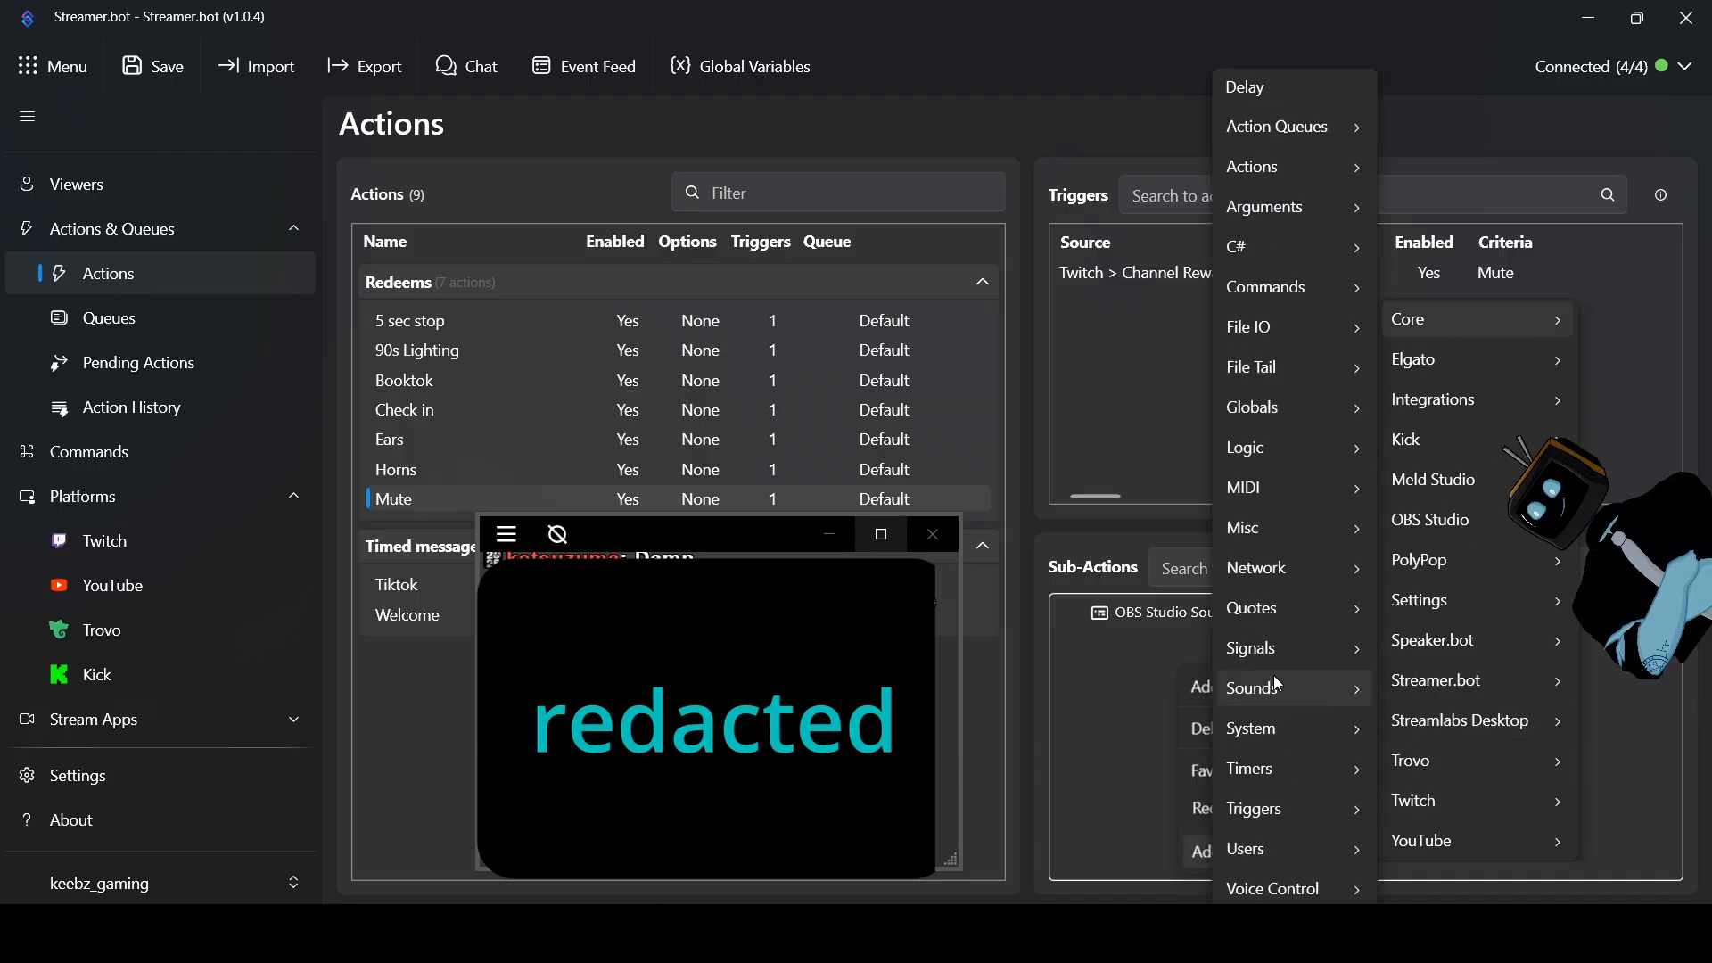
pyautogui.moveTo(1276, 686)
pyautogui.click(1083, 699)
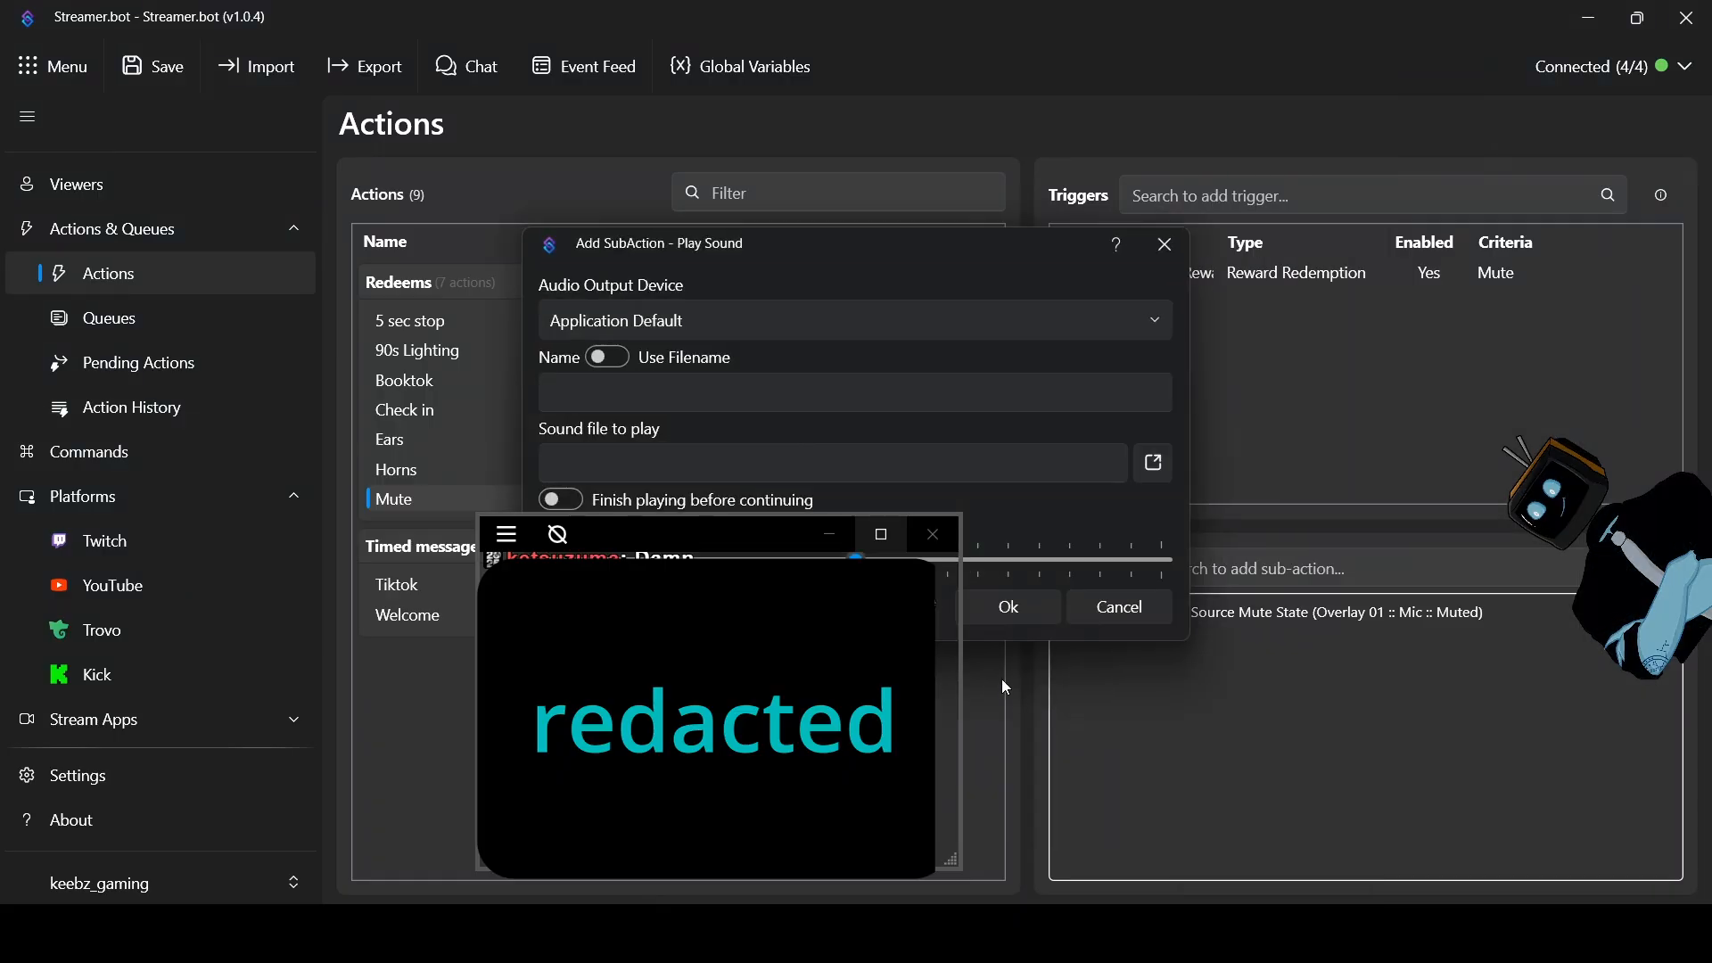
pyautogui.click(608, 356)
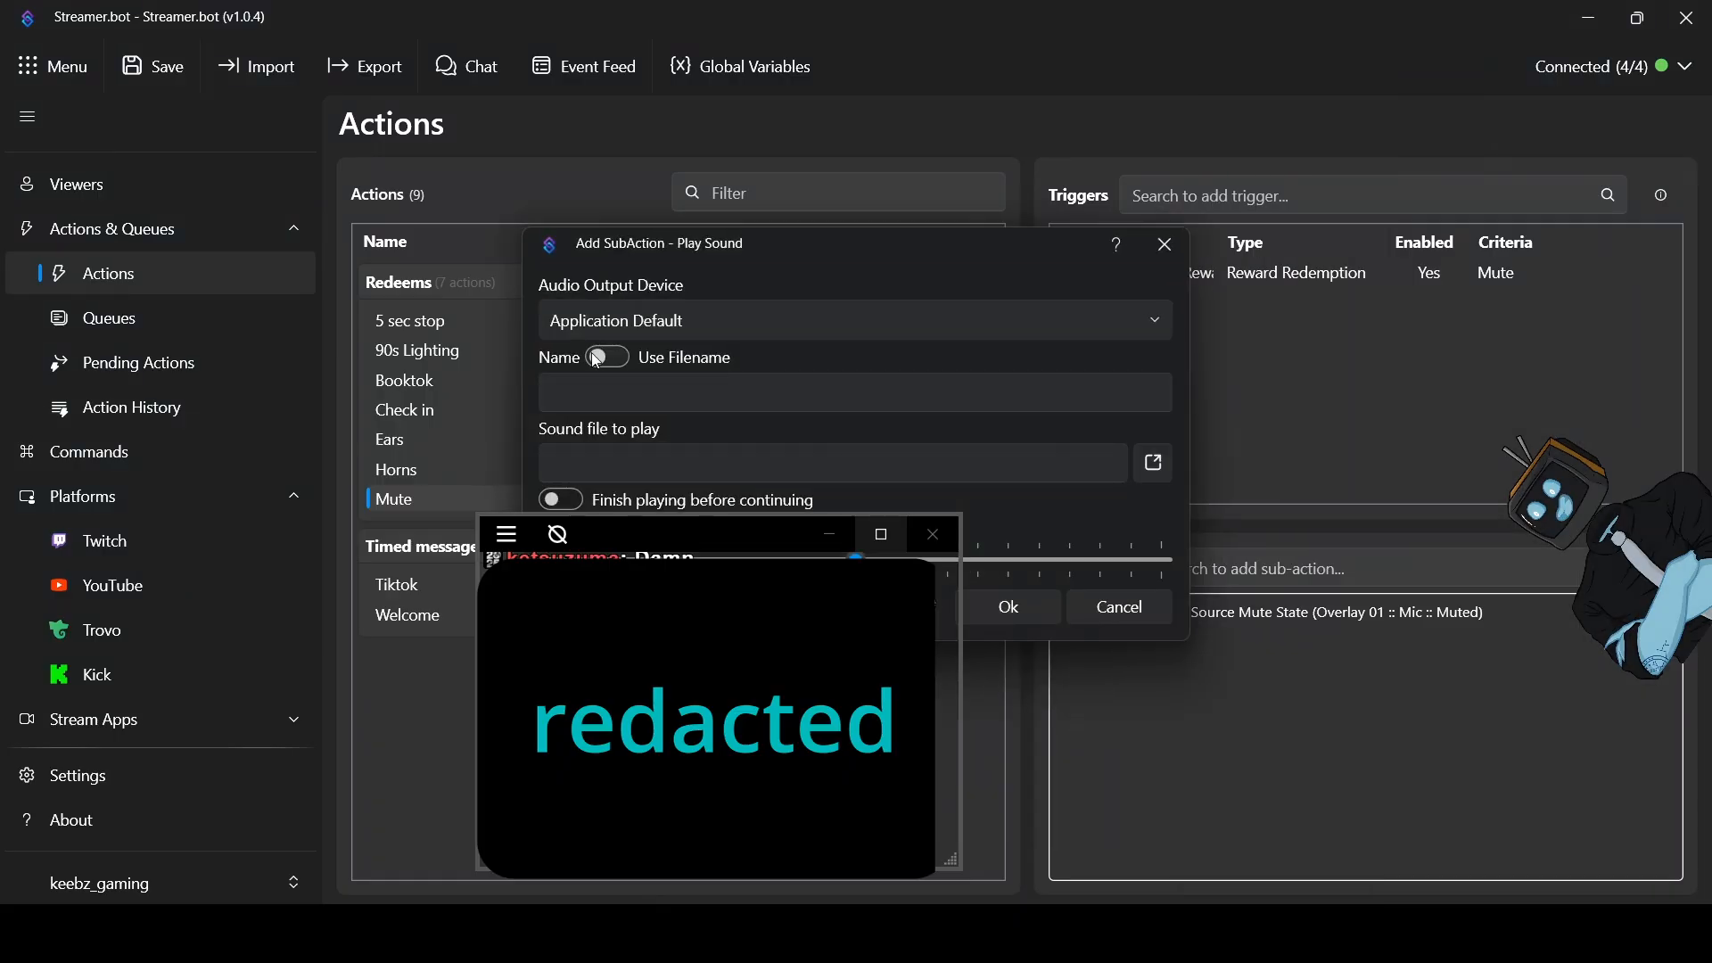
pyautogui.click(1152, 464)
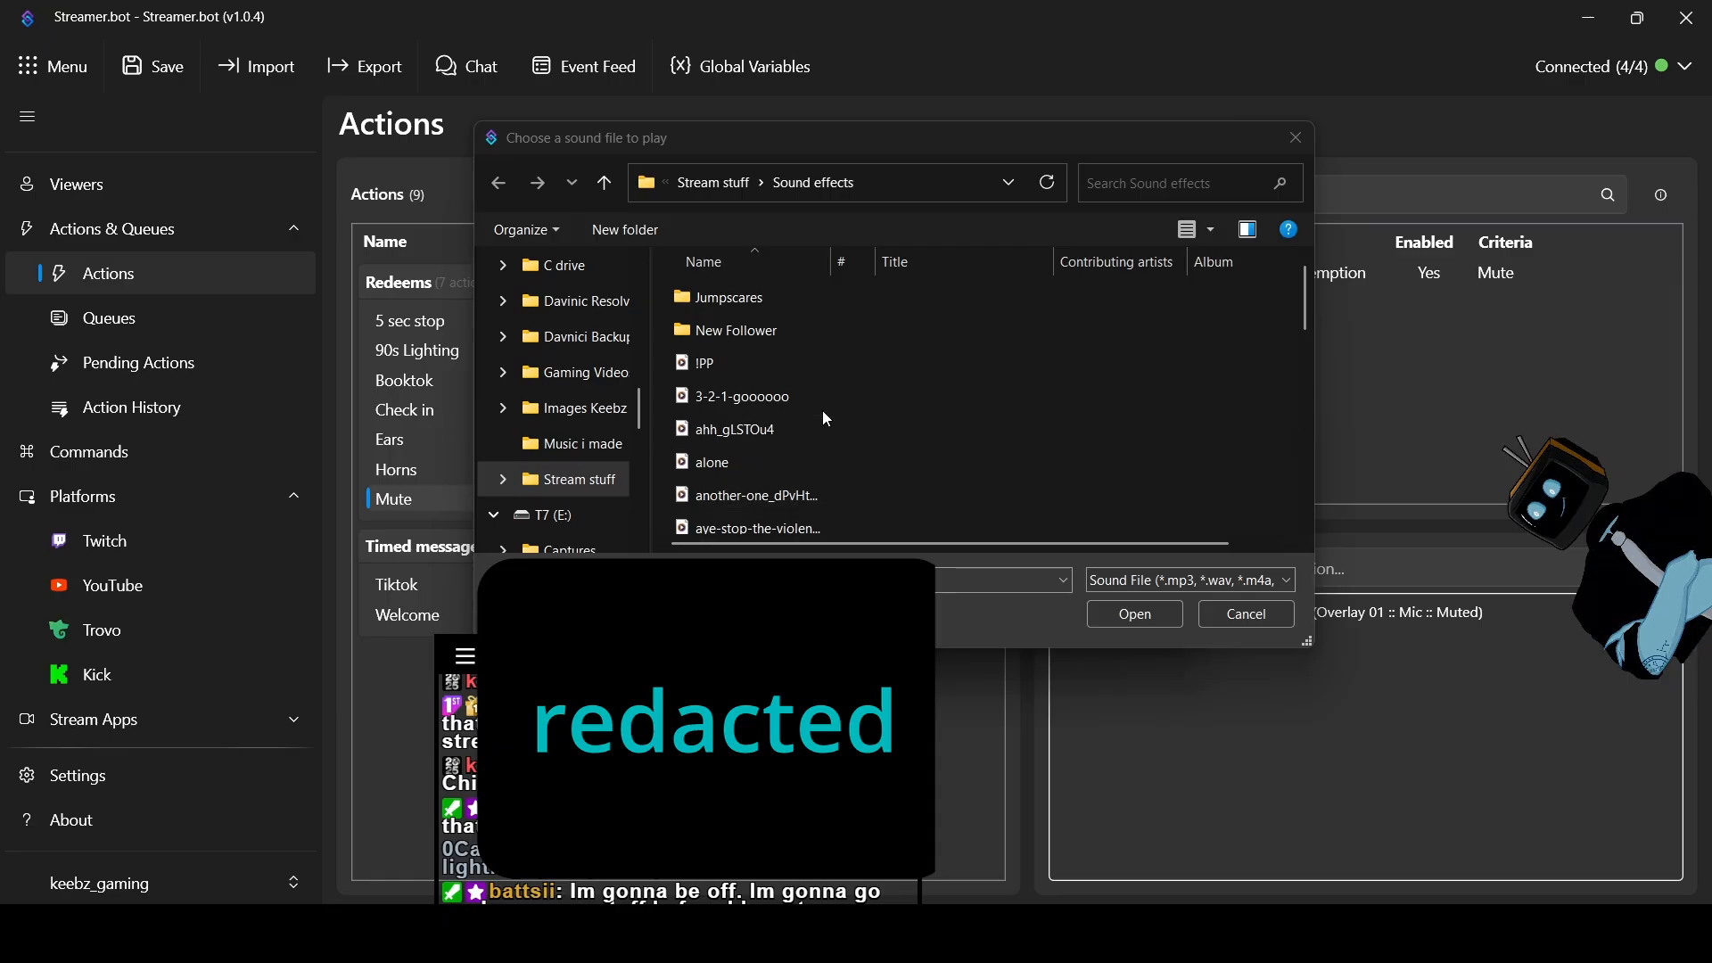
pyautogui.scroll(-1, 816, 451)
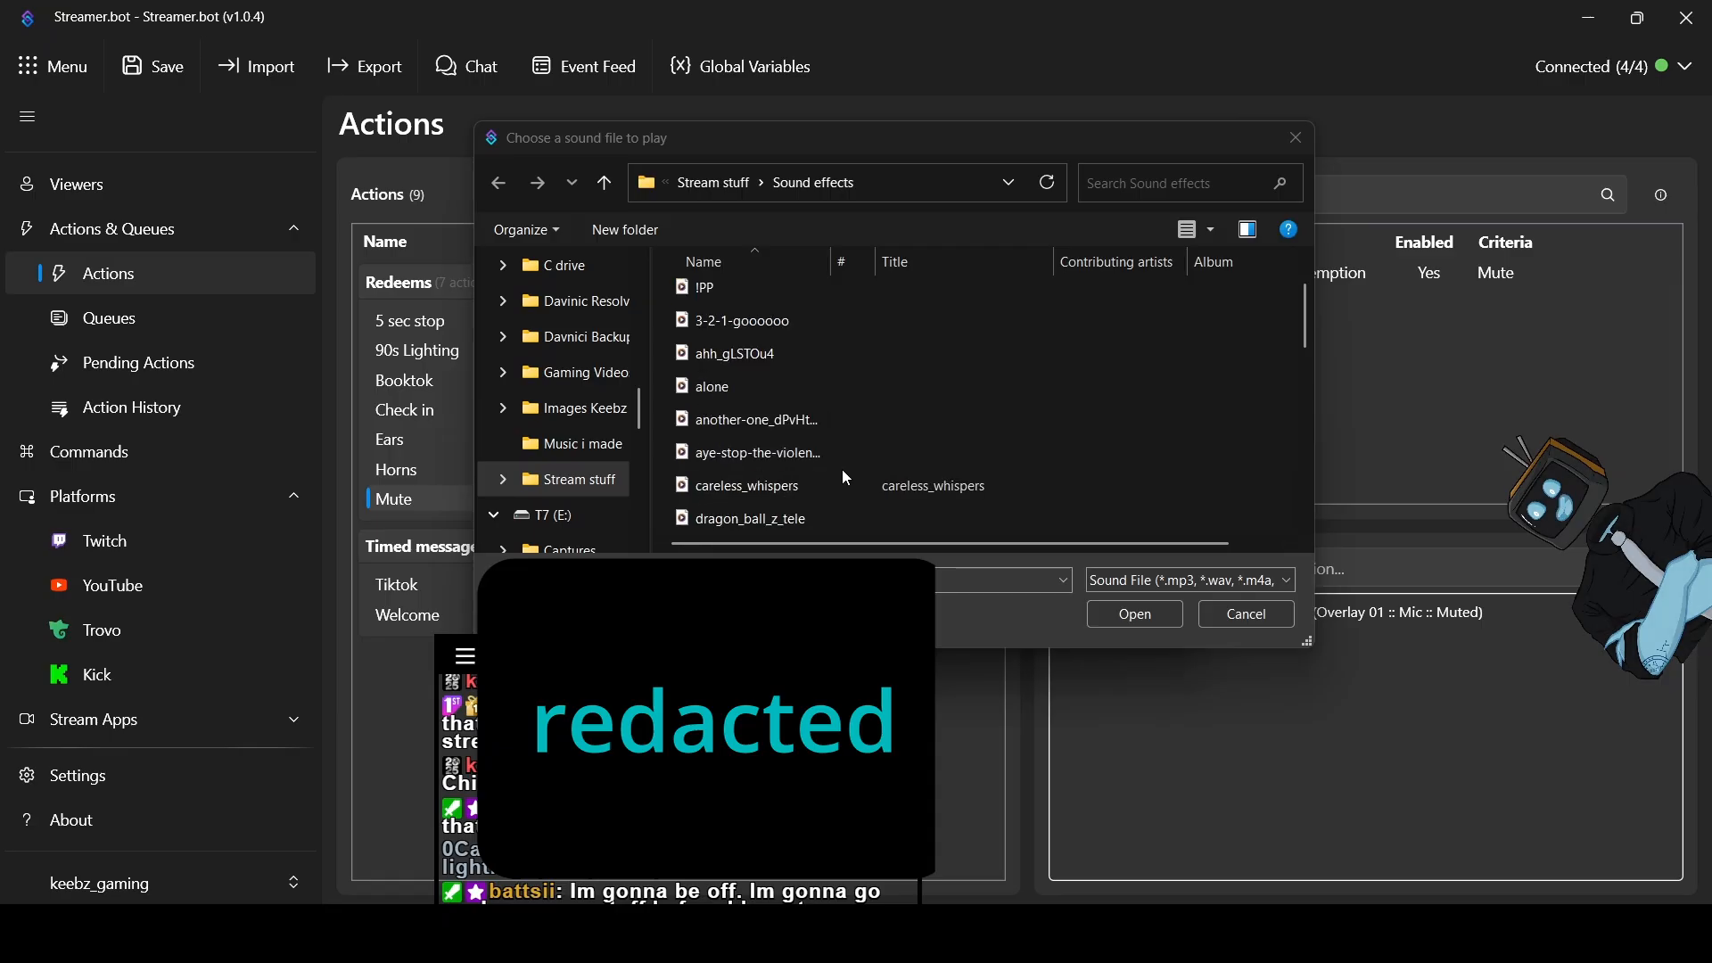
pyautogui.scroll(-1, 829, 462)
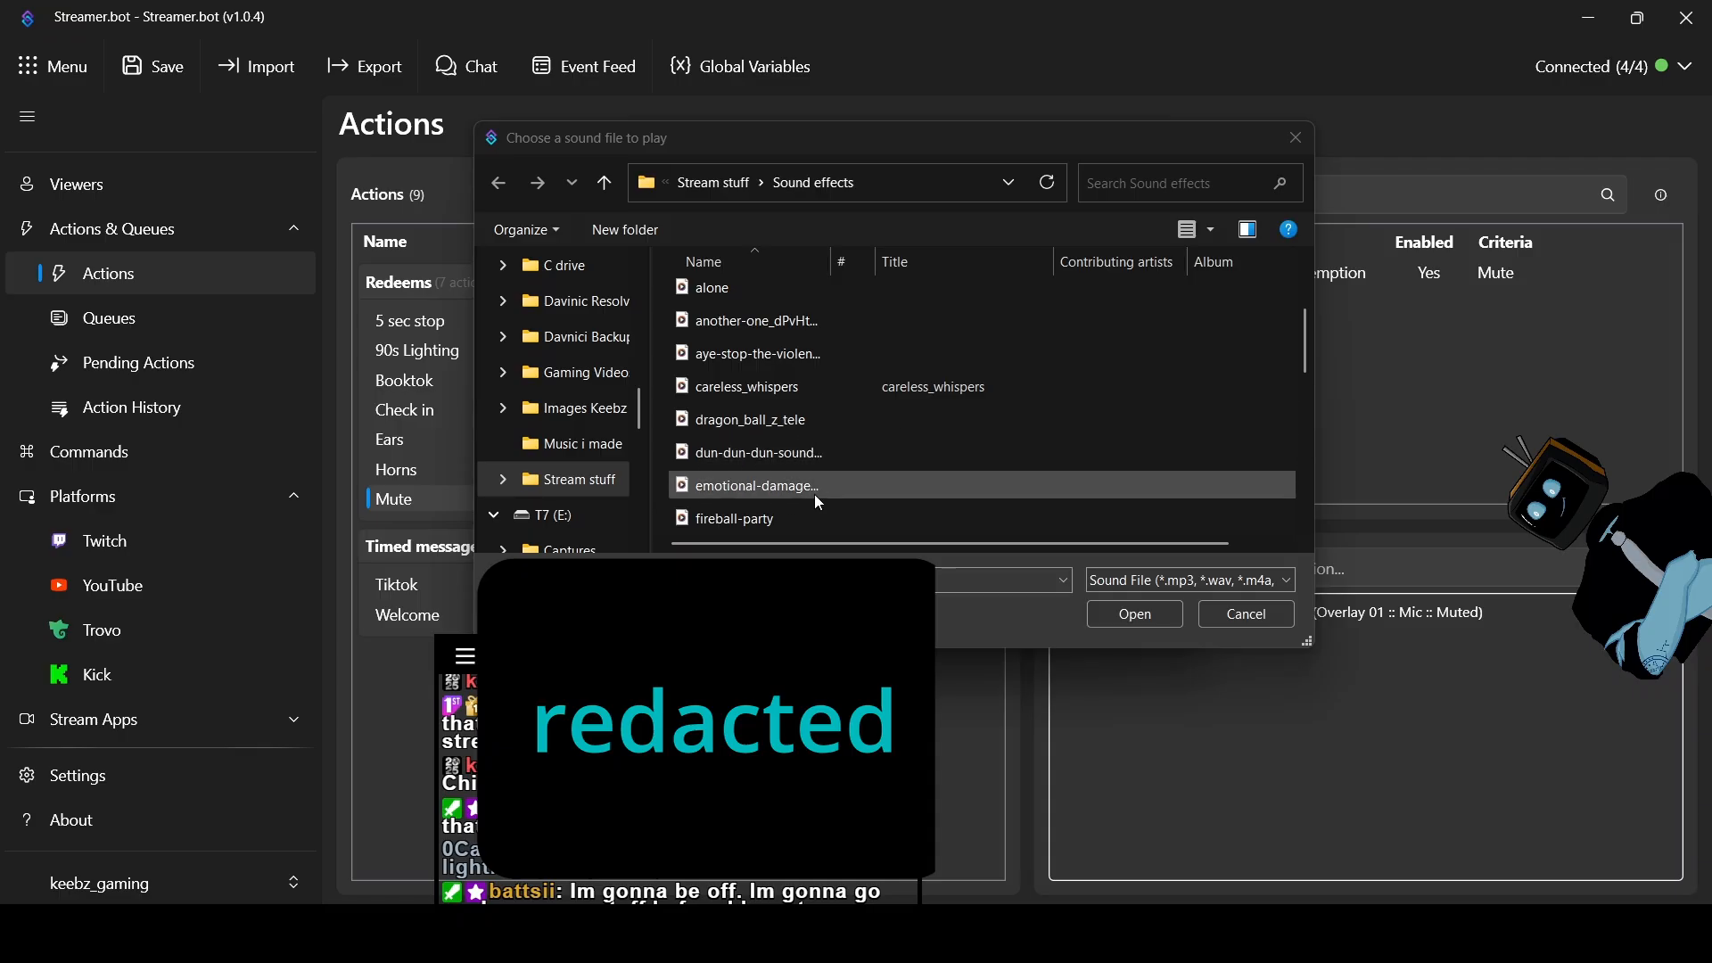
pyautogui.scroll(-1, 815, 495)
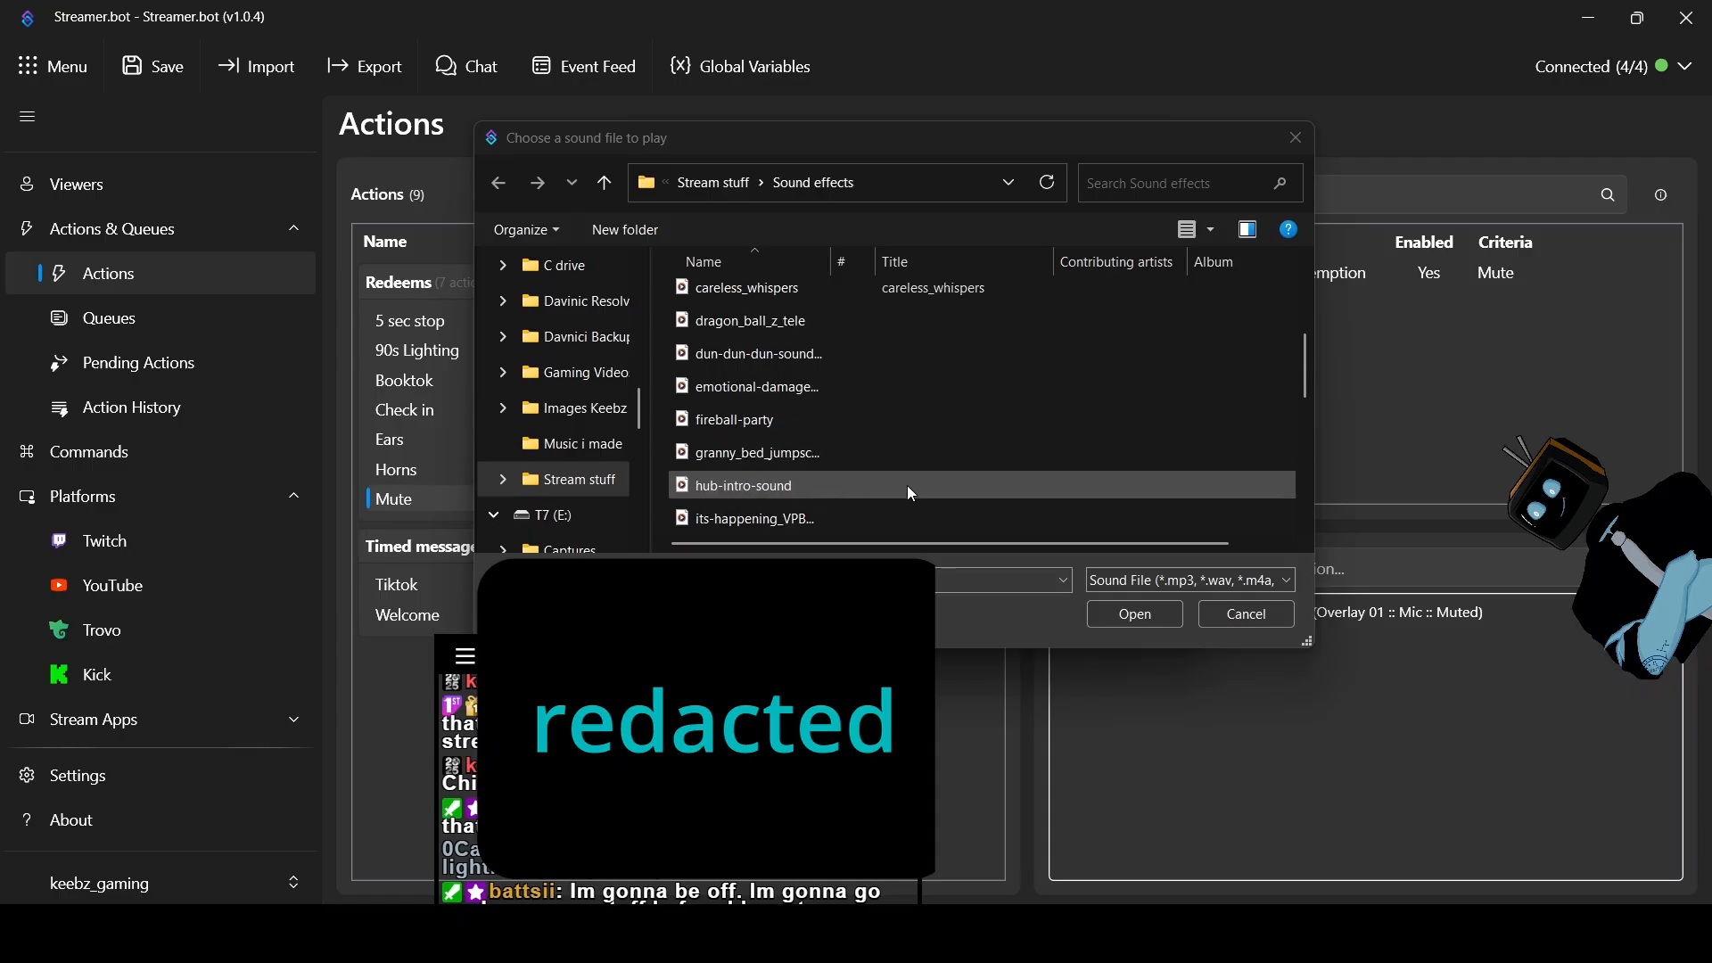
pyautogui.scroll(-1, 910, 493)
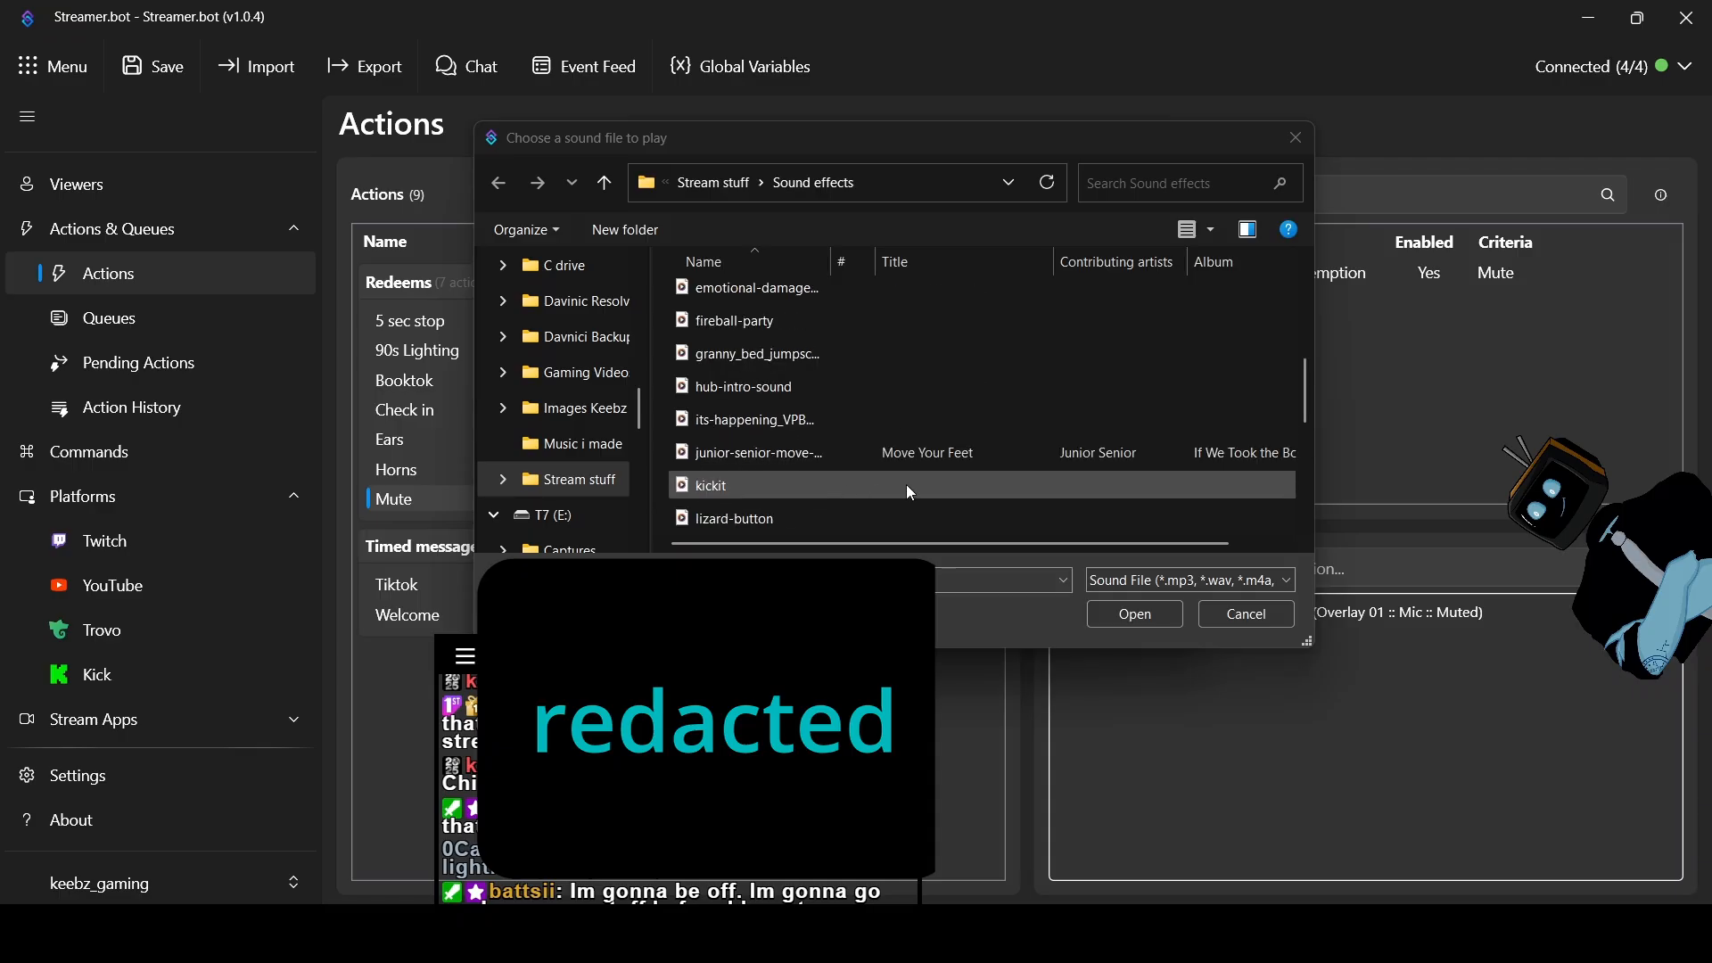
pyautogui.scroll(-1, 853, 488)
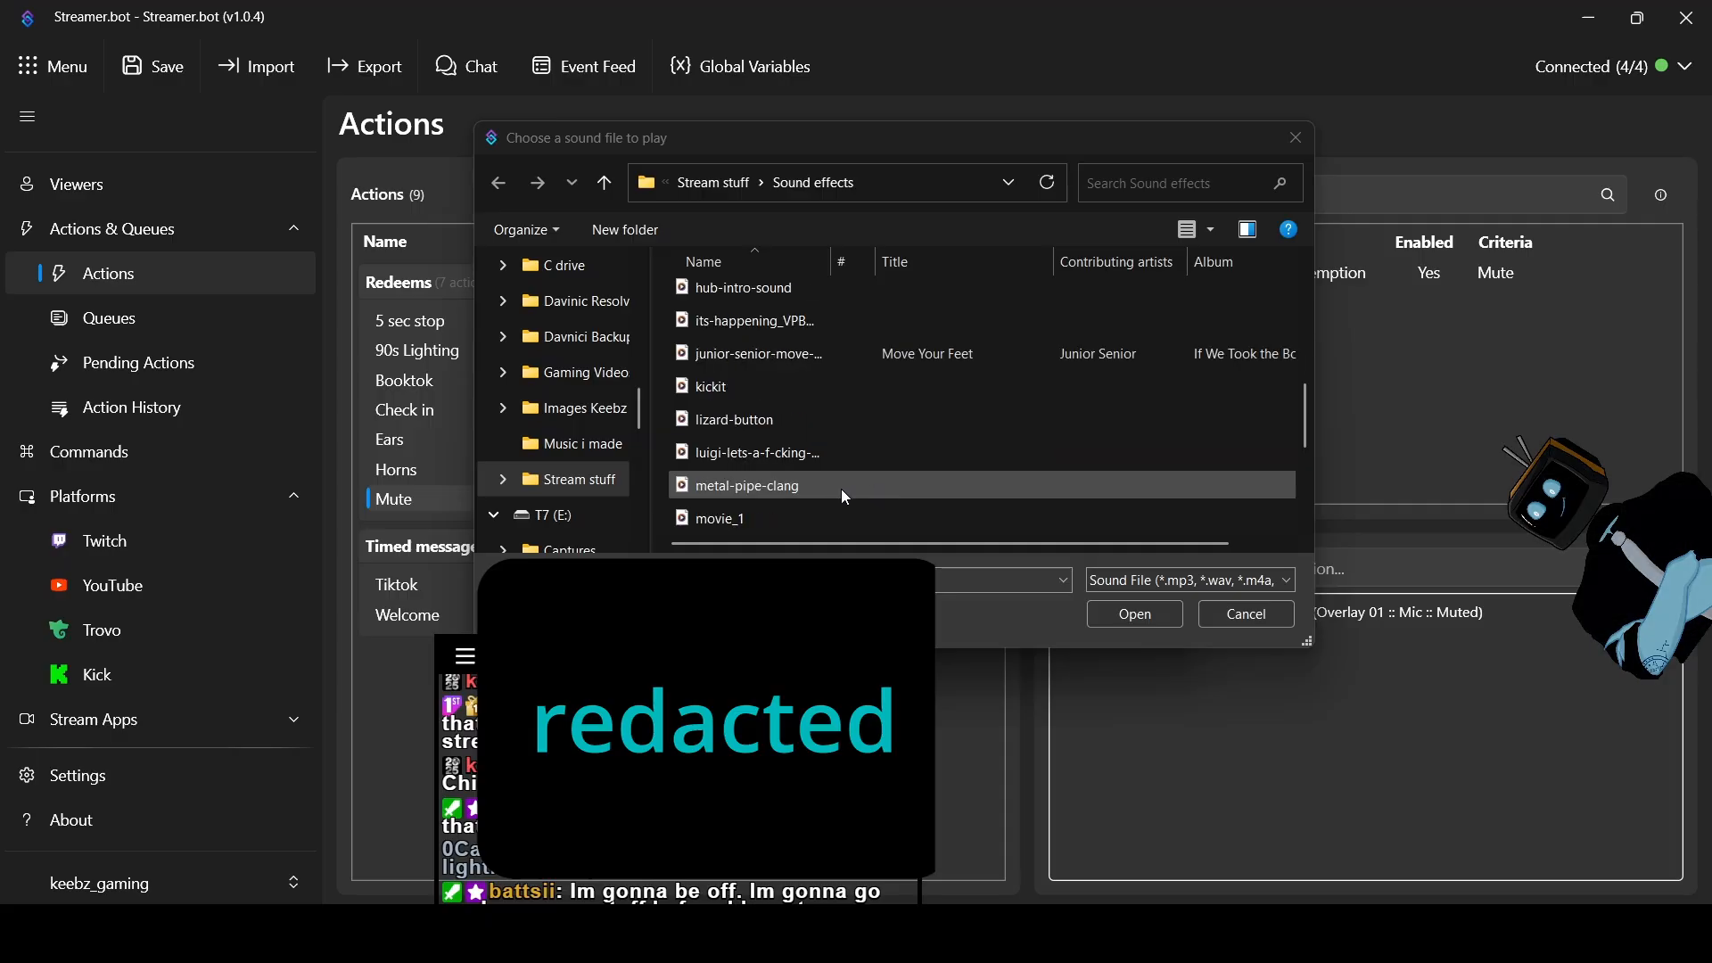
pyautogui.scroll(-1, 843, 491)
pyautogui.scroll(-1, 843, 491)
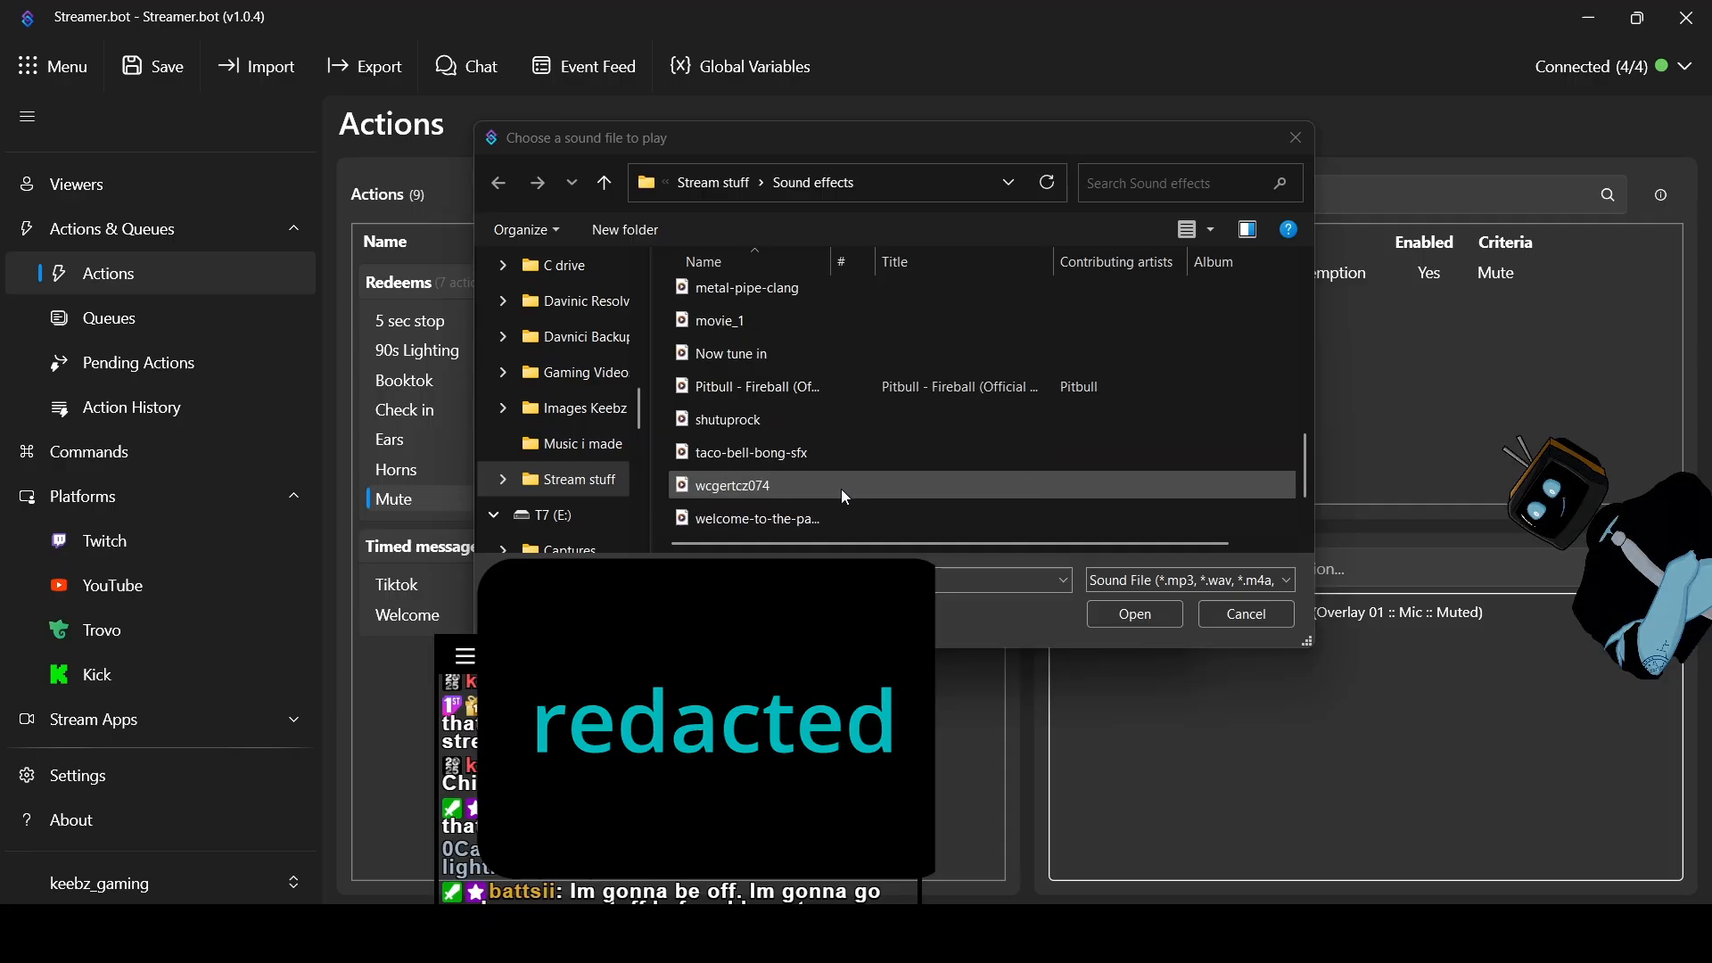
pyautogui.scroll(-1, 843, 496)
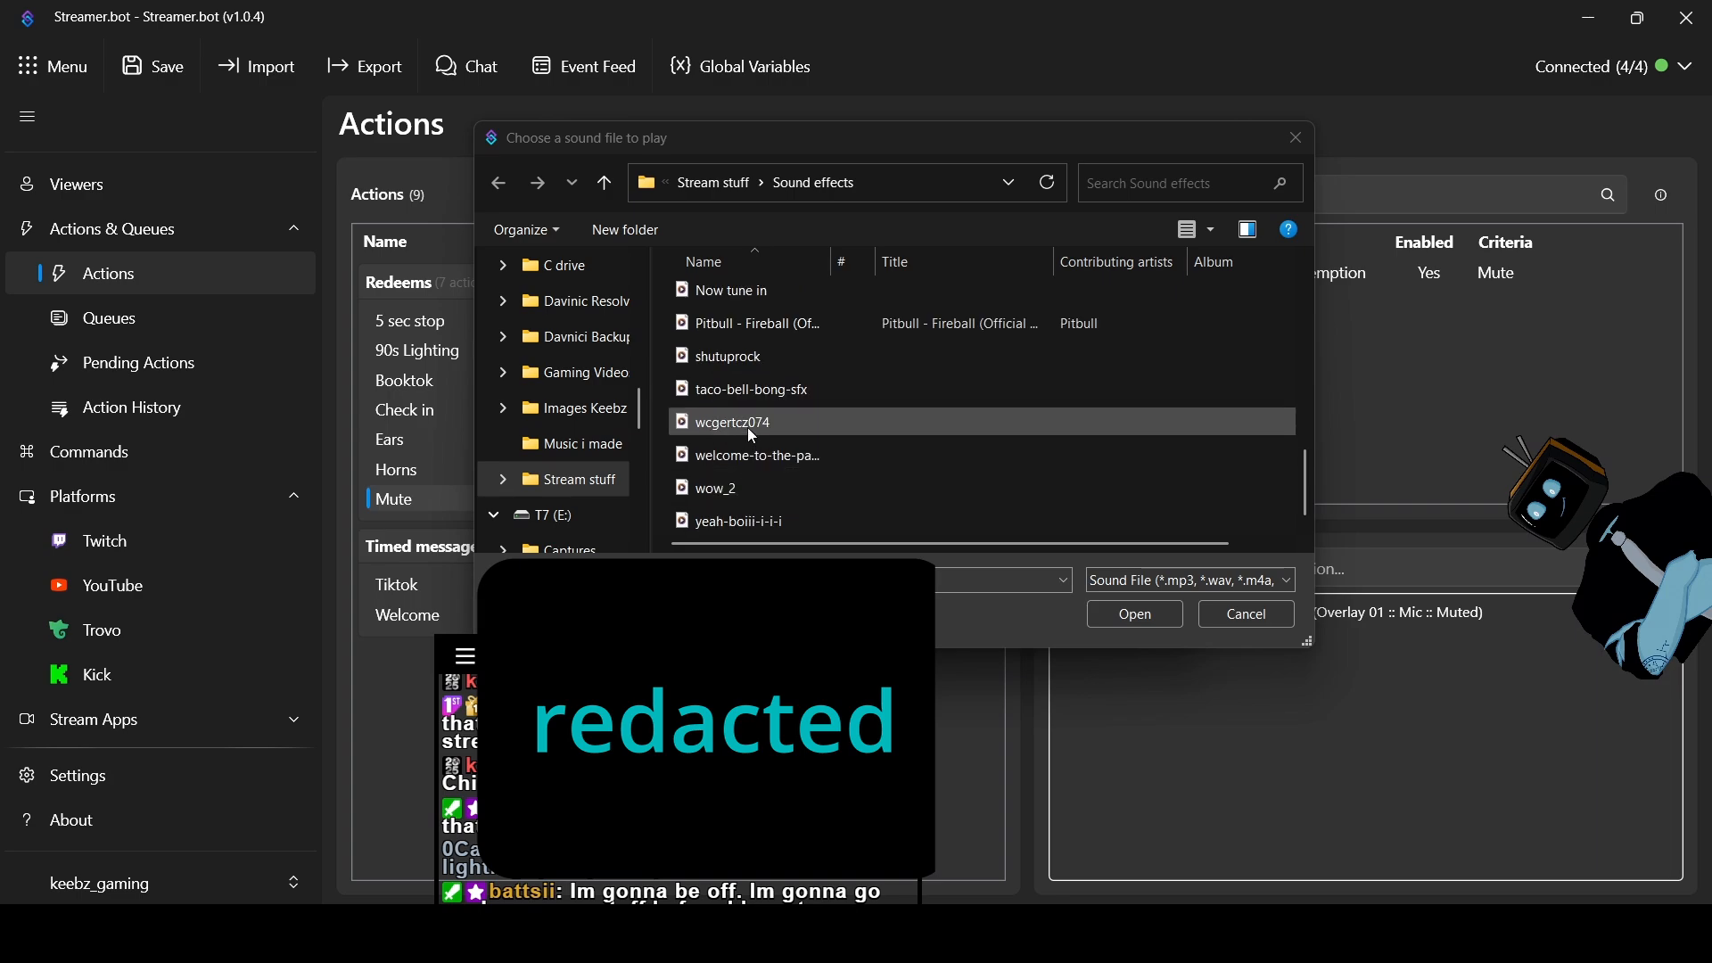
pyautogui.click(1229, 612)
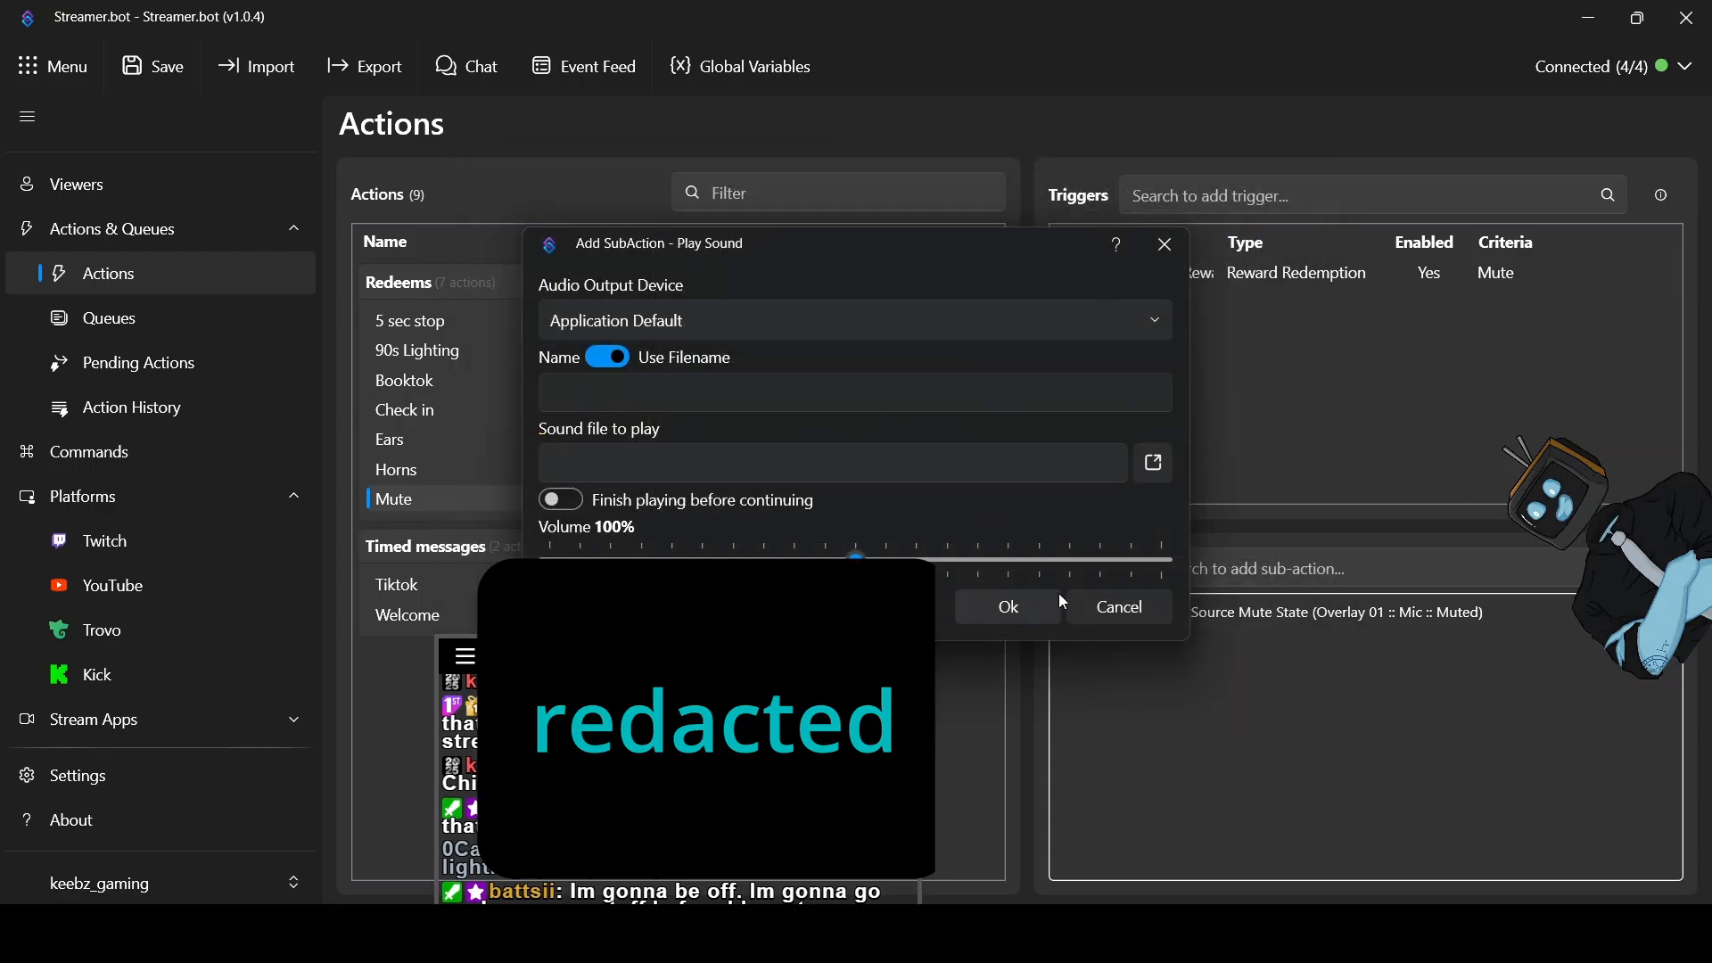
pyautogui.click(1136, 610)
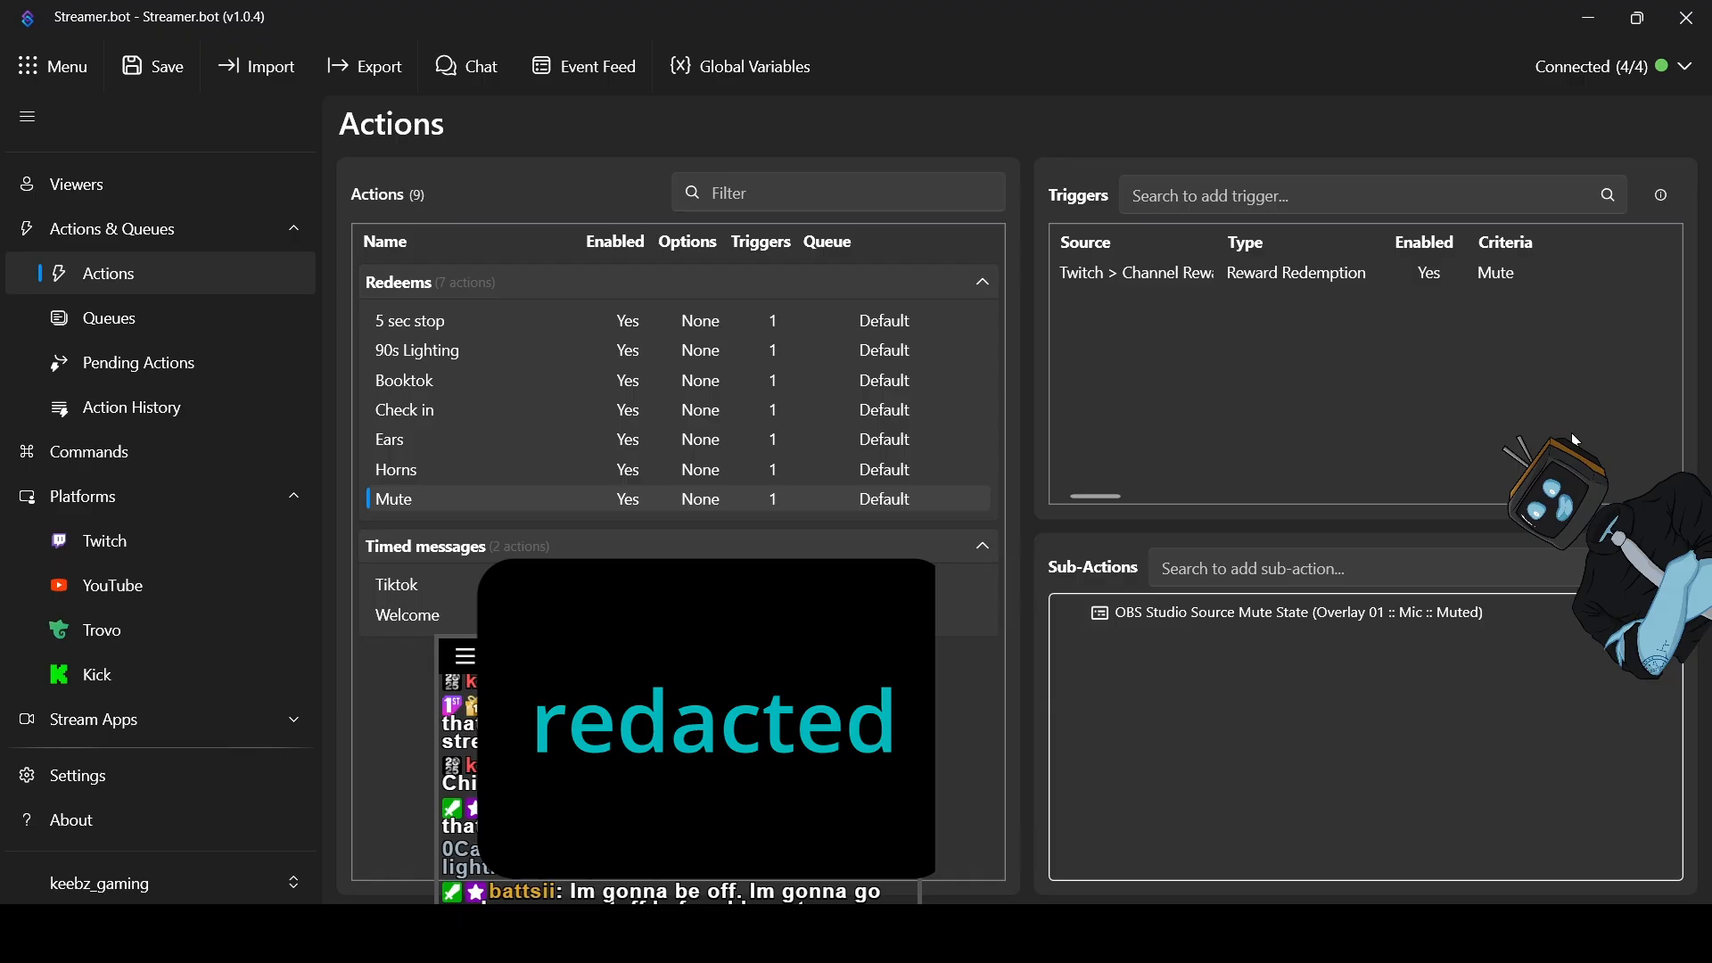
# Add a Core Delay sub-action of 5000 milliseconds to the Mute action, without randomisation
pyautogui.rightClick(1200, 716)
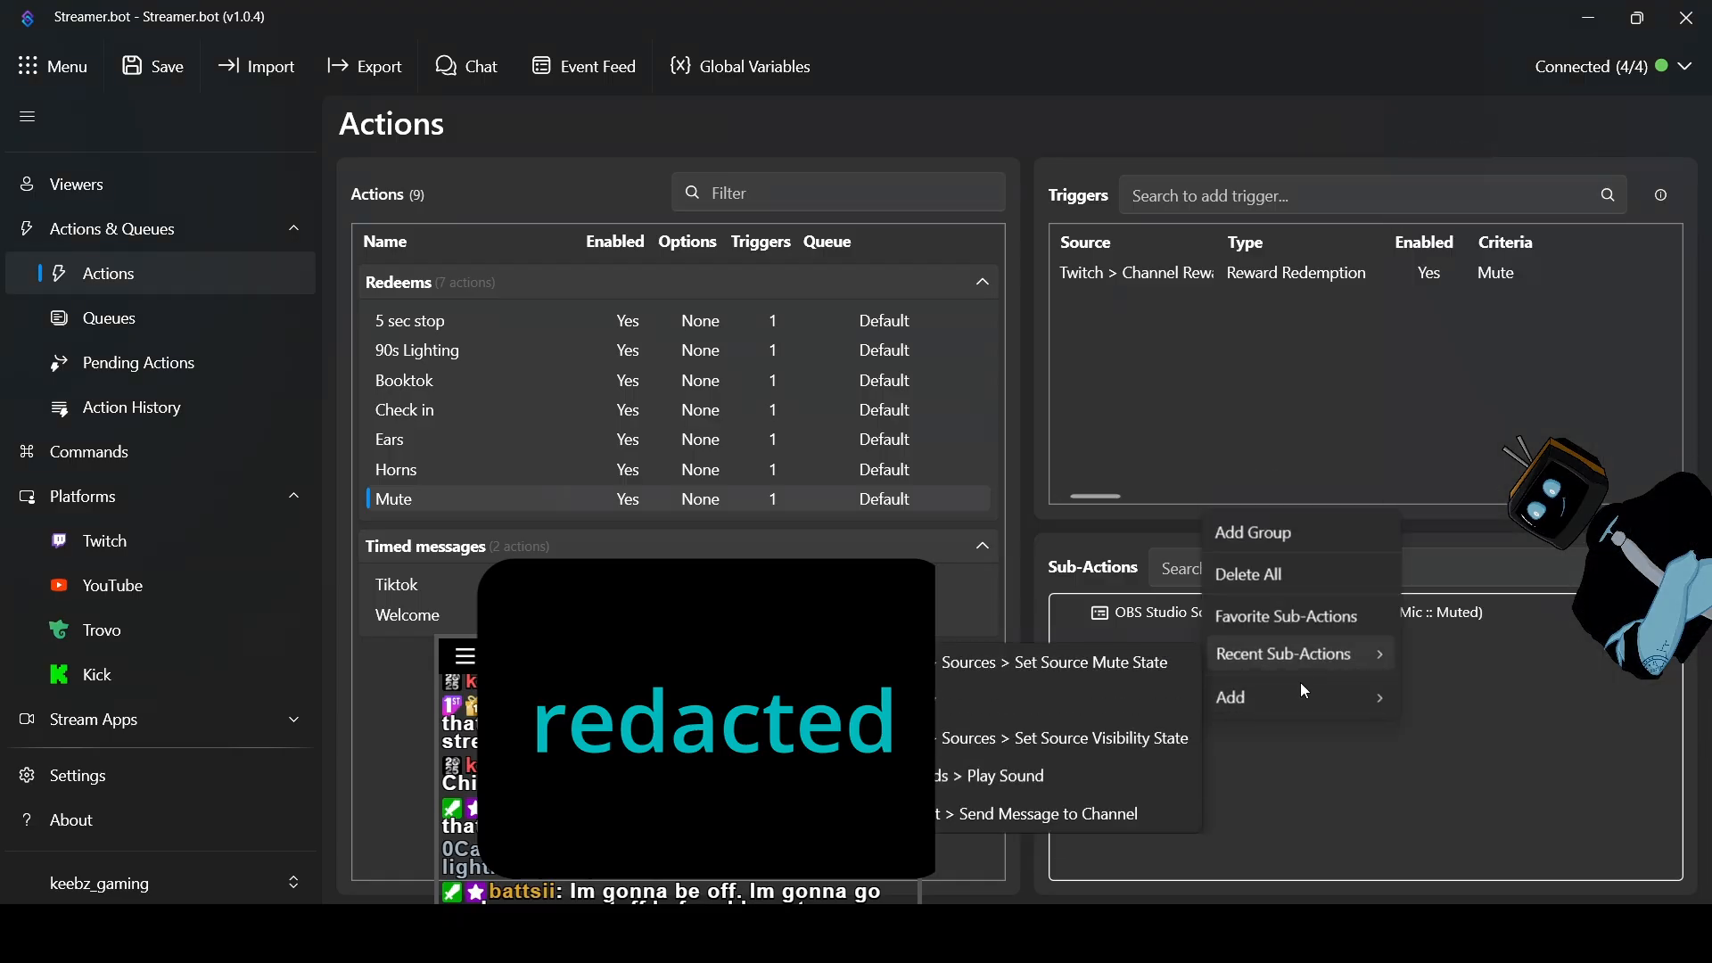
pyautogui.moveTo(1294, 694)
pyautogui.moveTo(1448, 169)
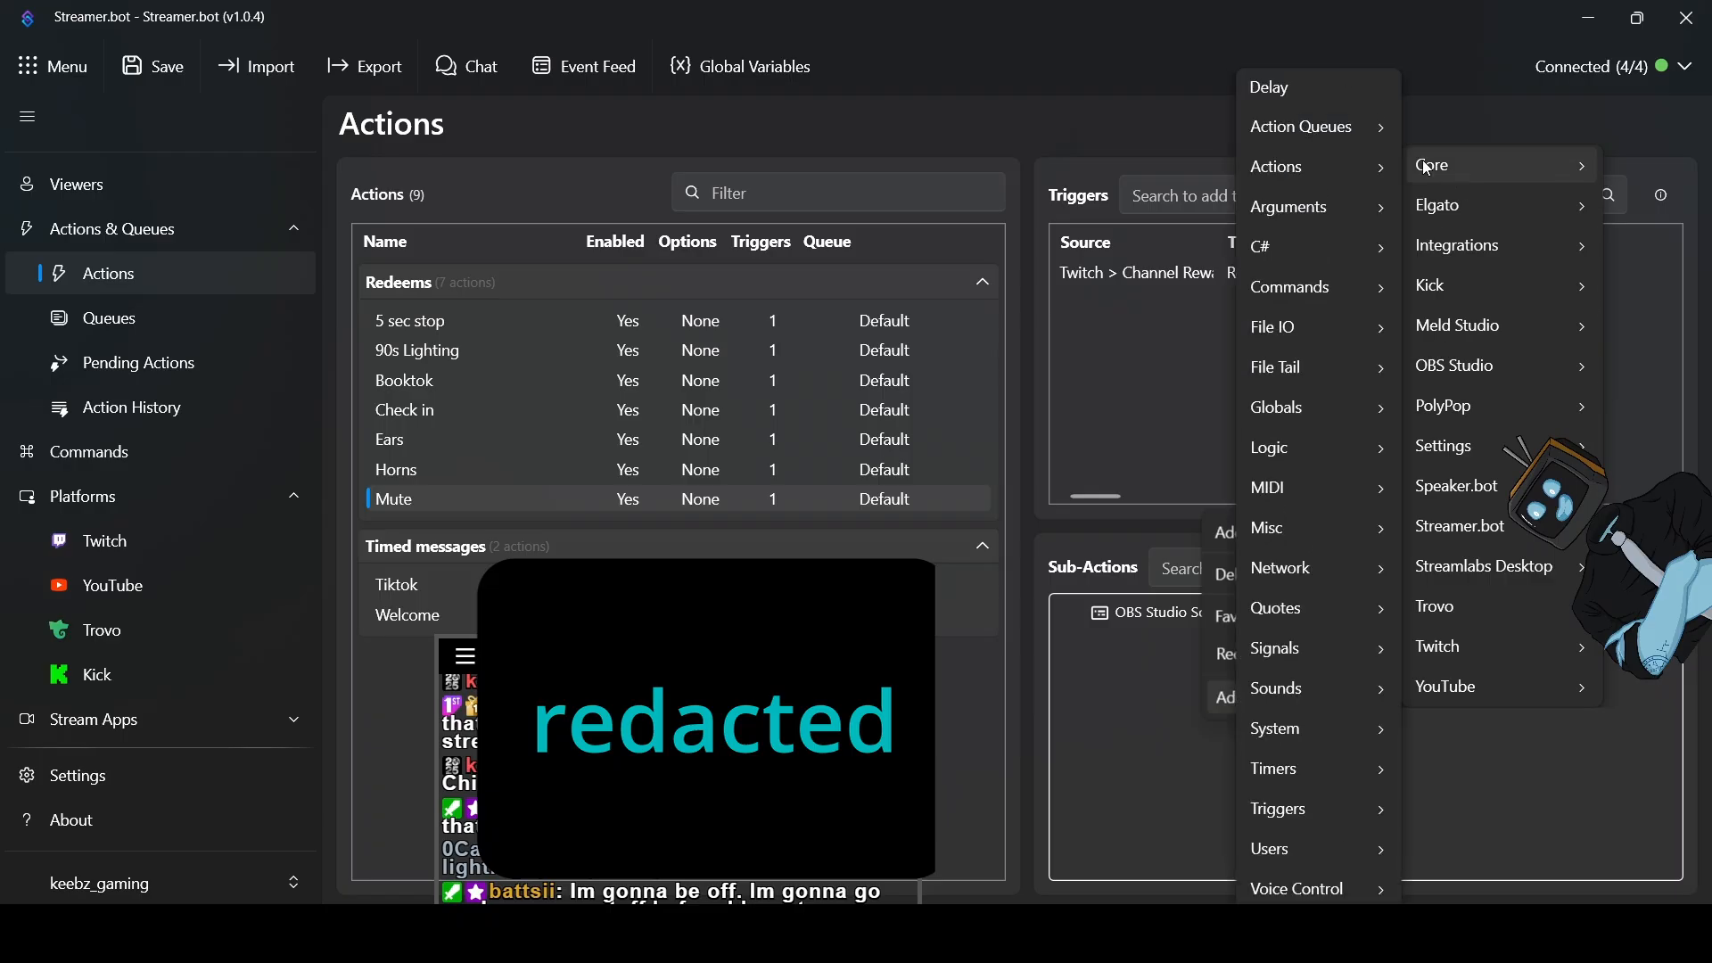
pyautogui.click(1313, 89)
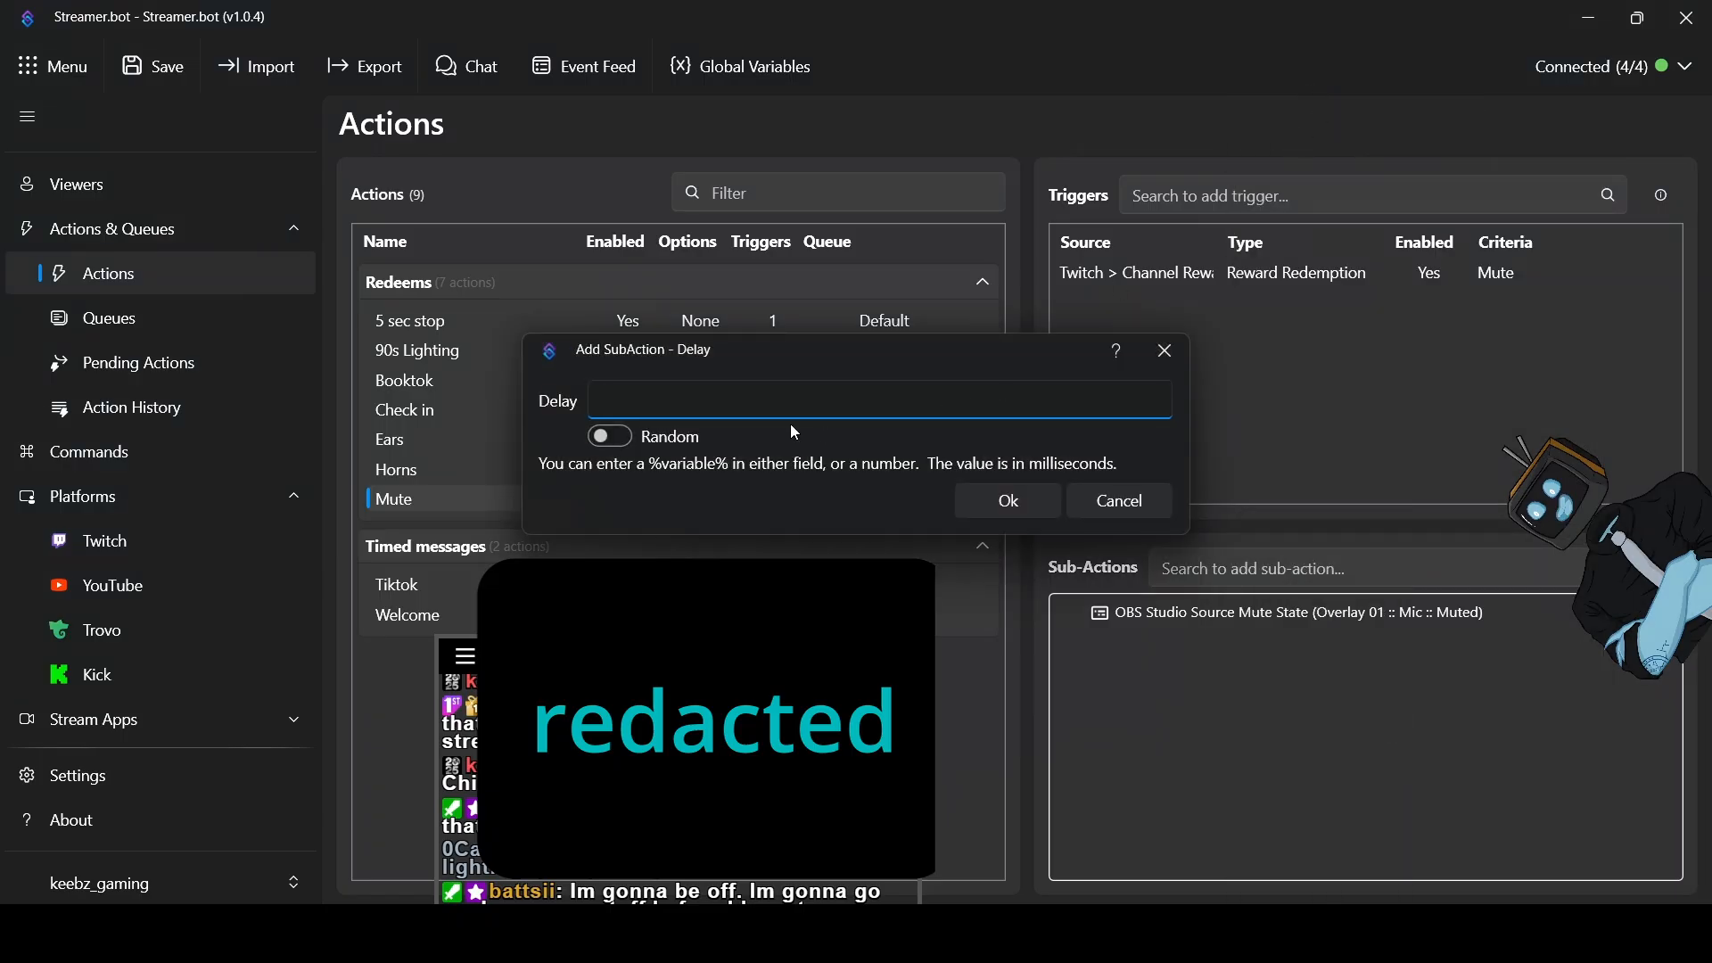
pyautogui.write('5000')
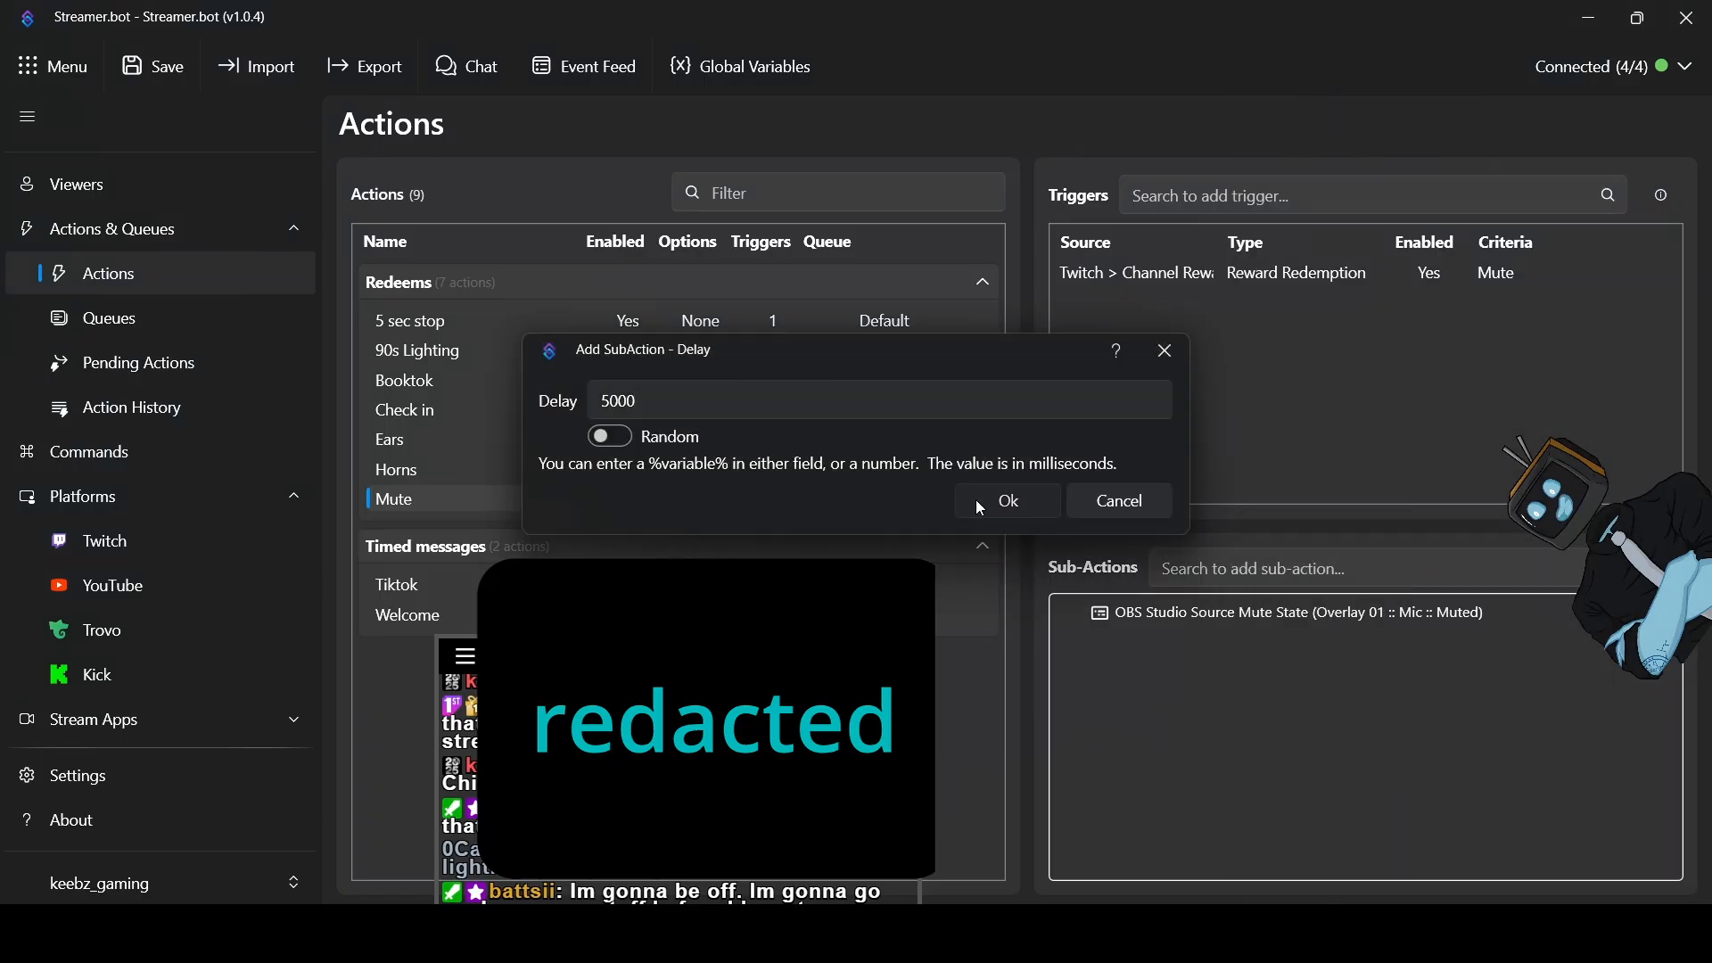
pyautogui.click(981, 501)
# Duplicate the OBS Studio Source Mute State sub-action for the Mic source in the Mute action
pyautogui.rightClick(1169, 716)
pyautogui.click(1140, 646)
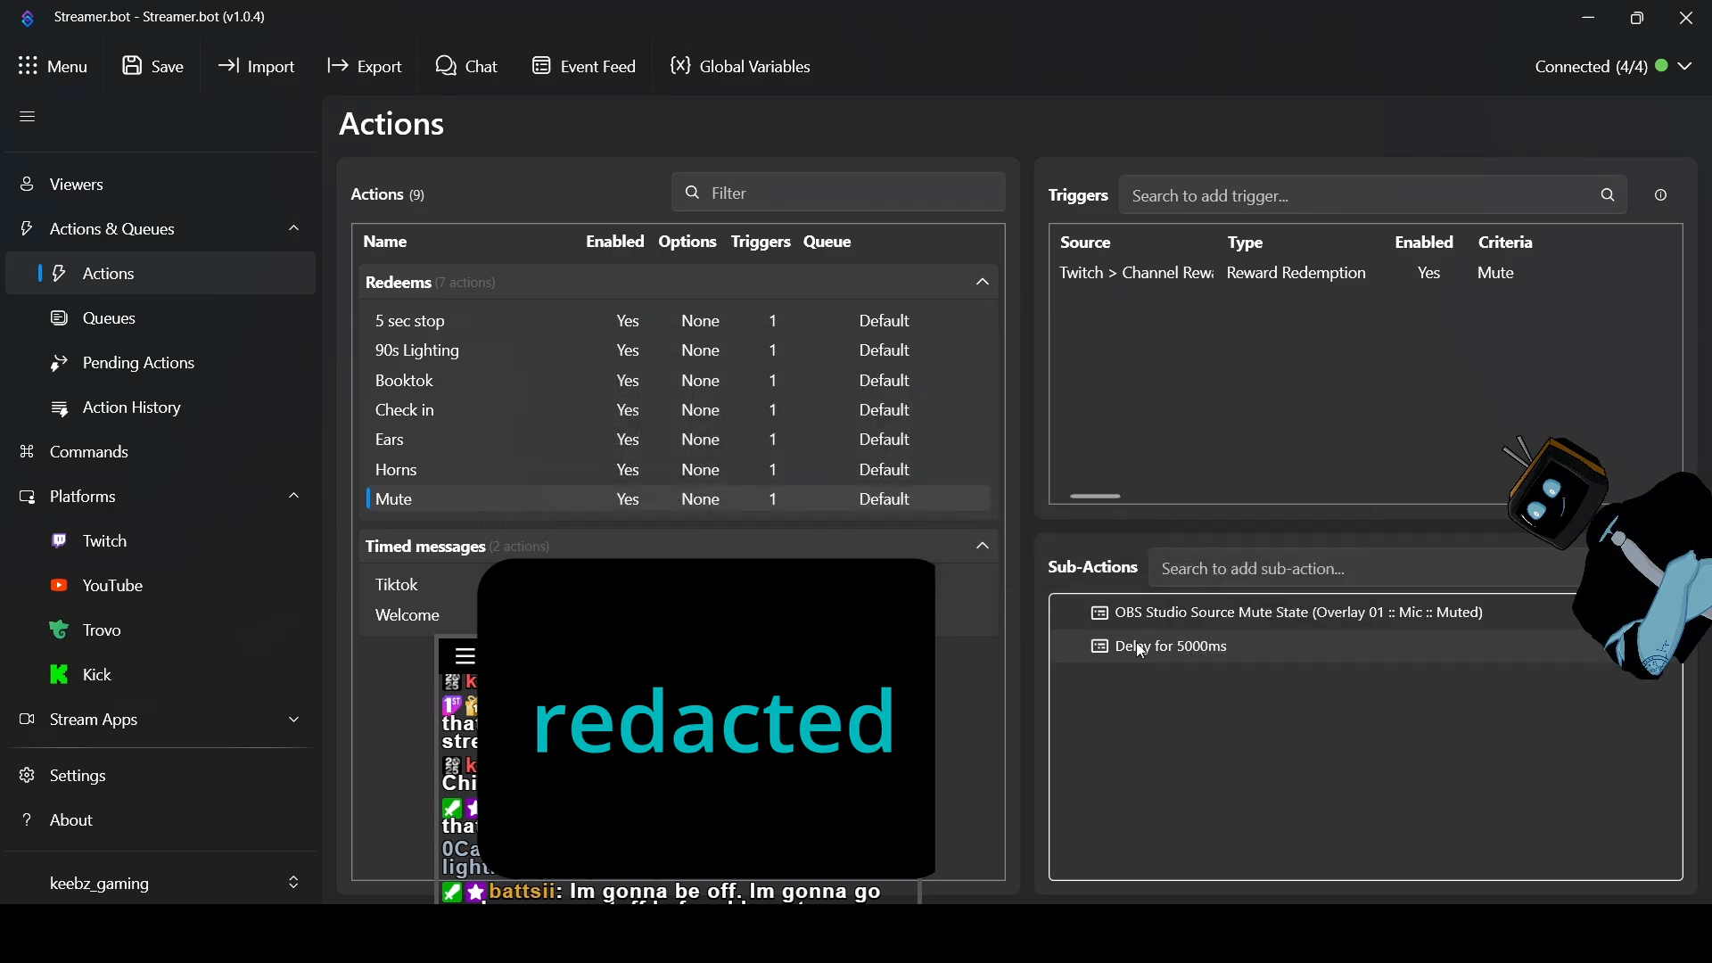
pyautogui.rightClick(1139, 613)
pyautogui.rightClick(1131, 620)
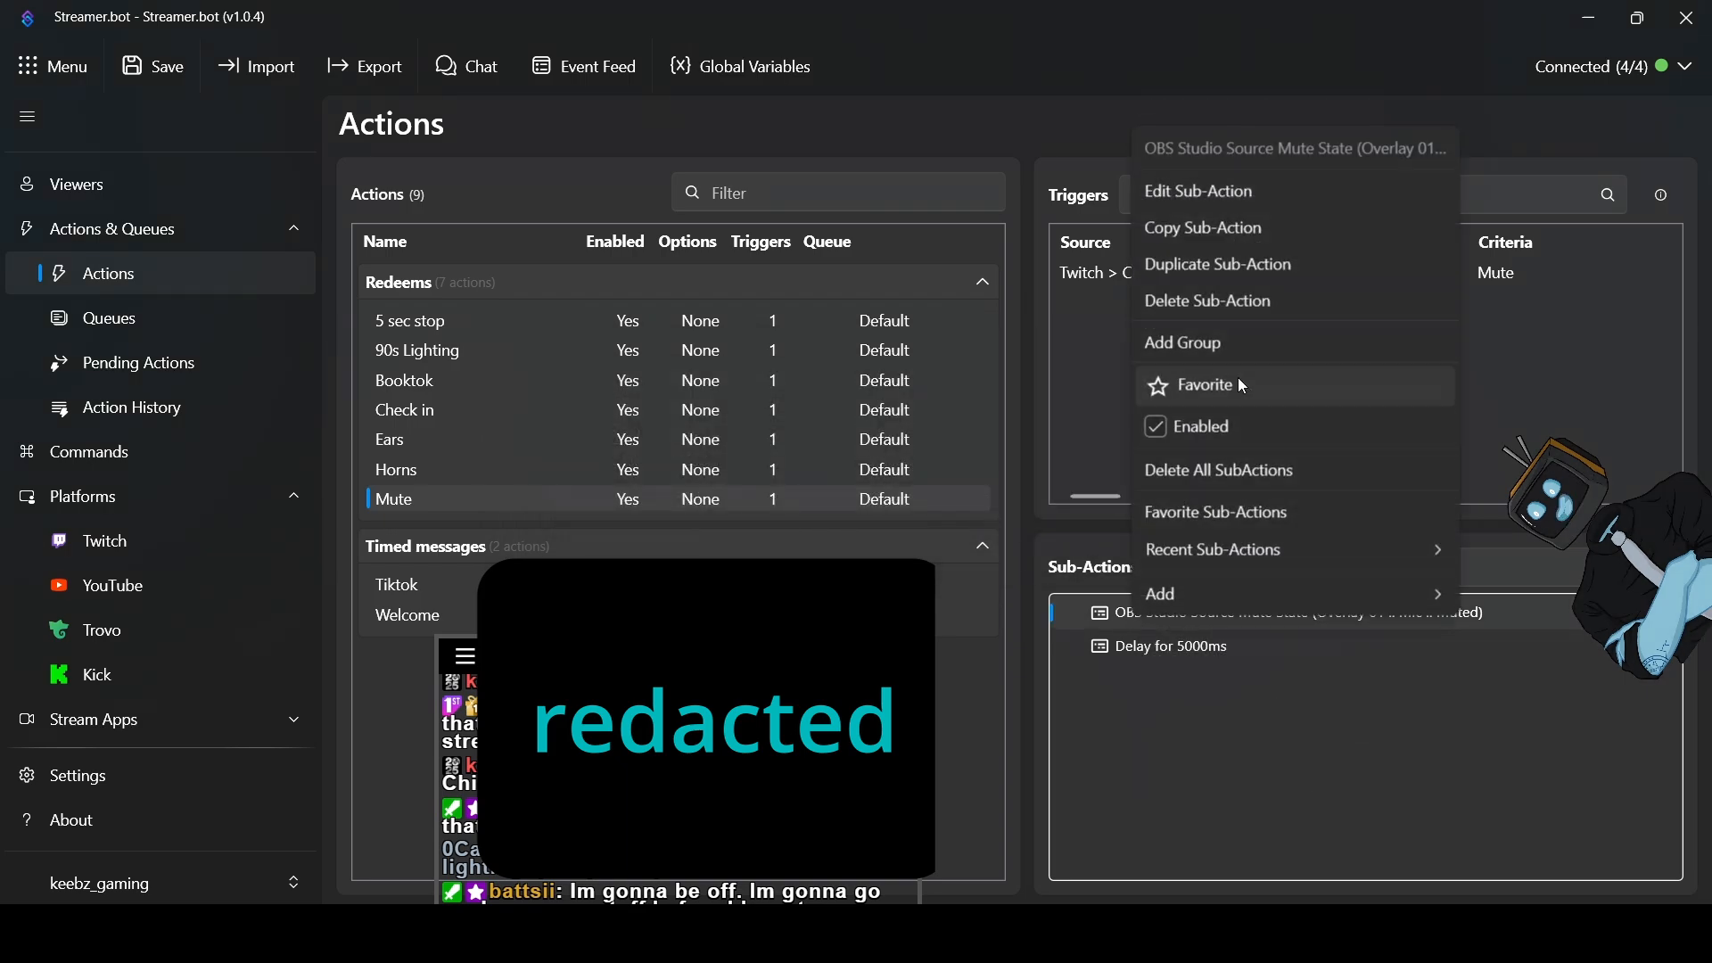
pyautogui.click(1211, 265)
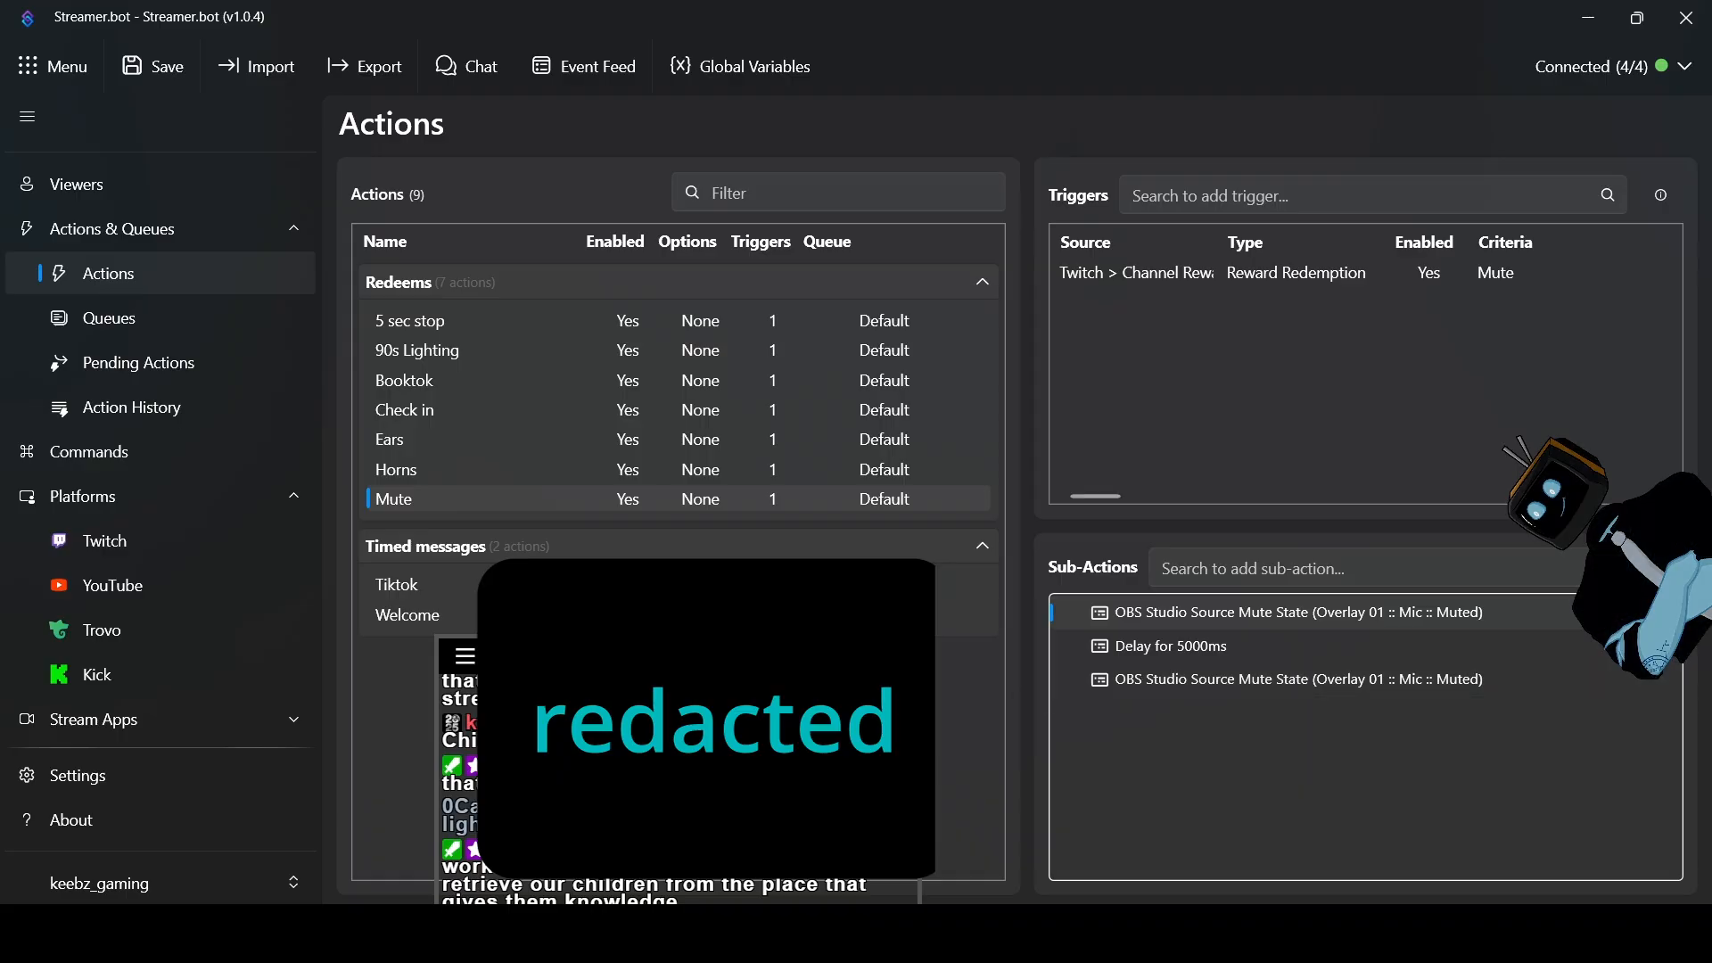
# Set the state of the duplicated Source Mute State sub-action, below the delay, to Not-Muted
pyautogui.moveTo(692, 661); pyautogui.dragTo(661, 514)
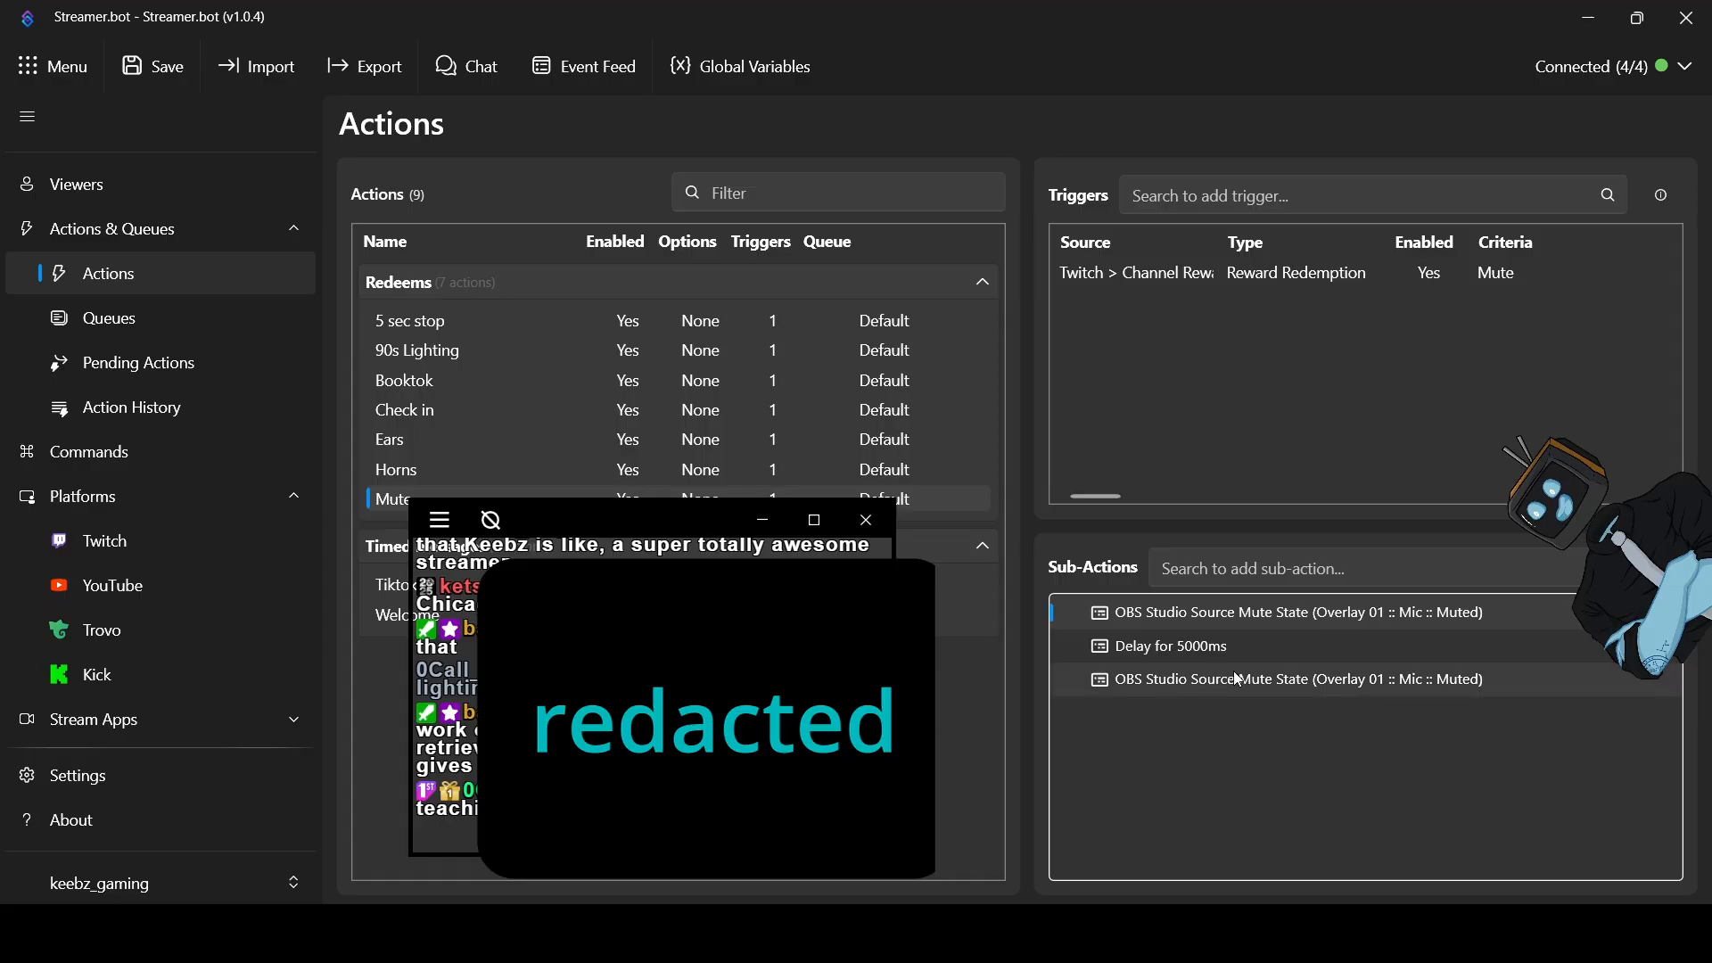
pyautogui.rightClick(1314, 678)
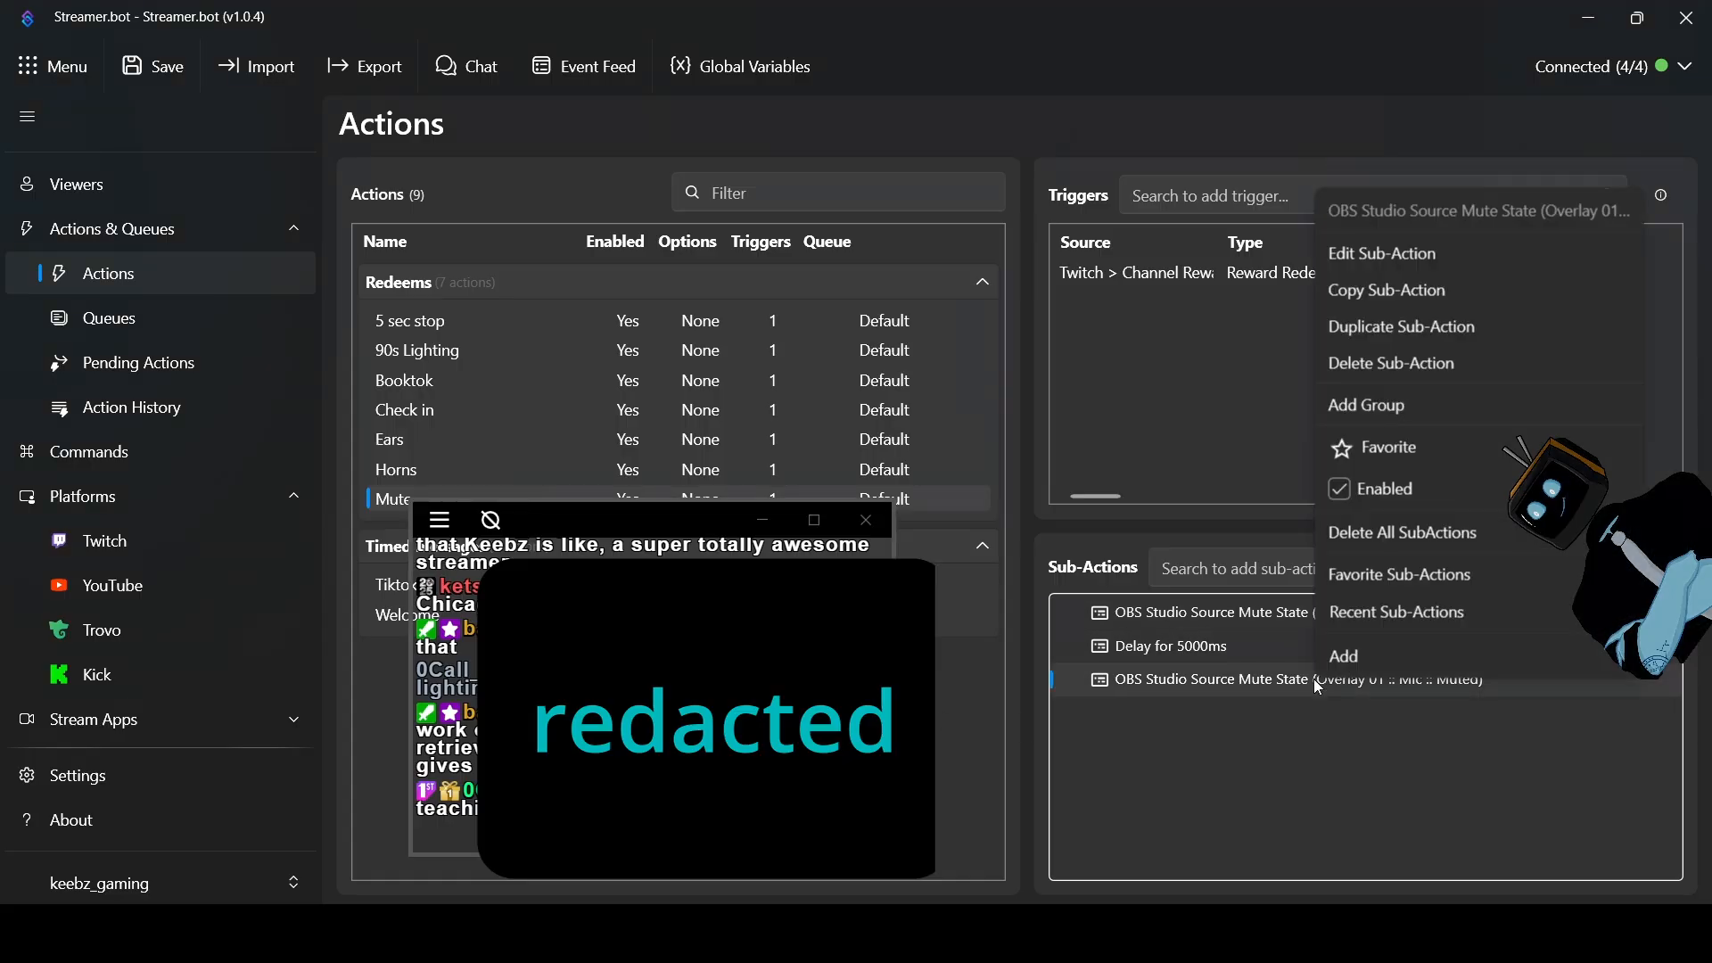
pyautogui.click(1246, 682)
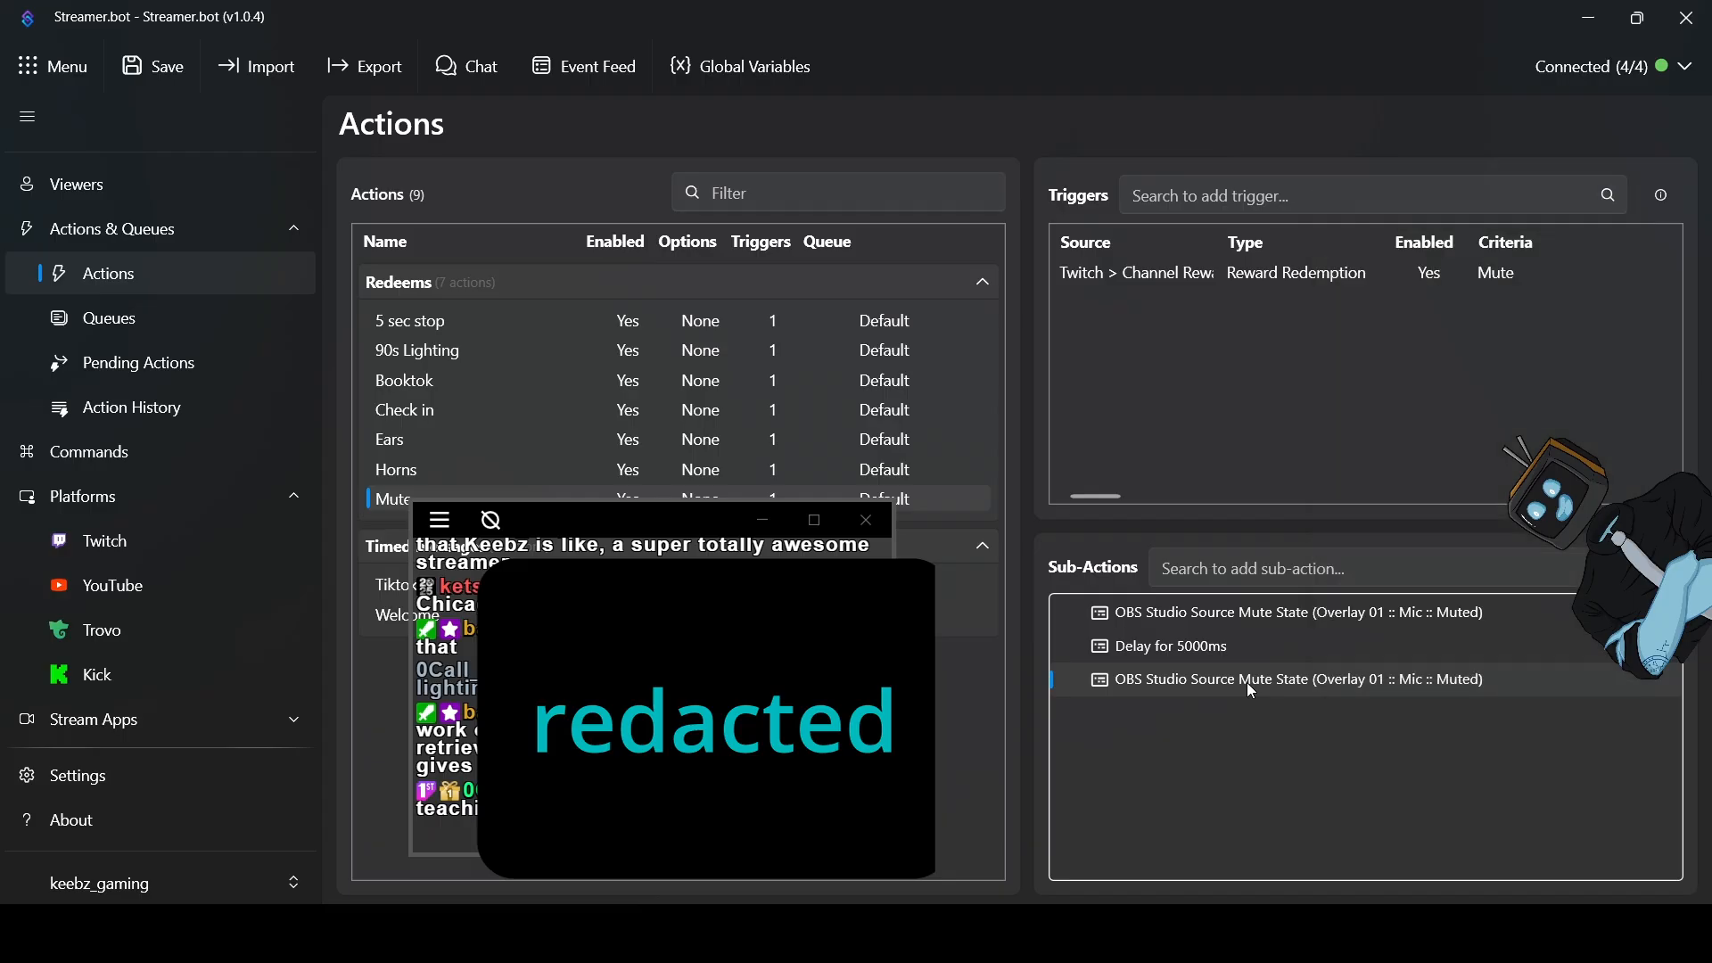
pyautogui.doubleClick(1207, 684)
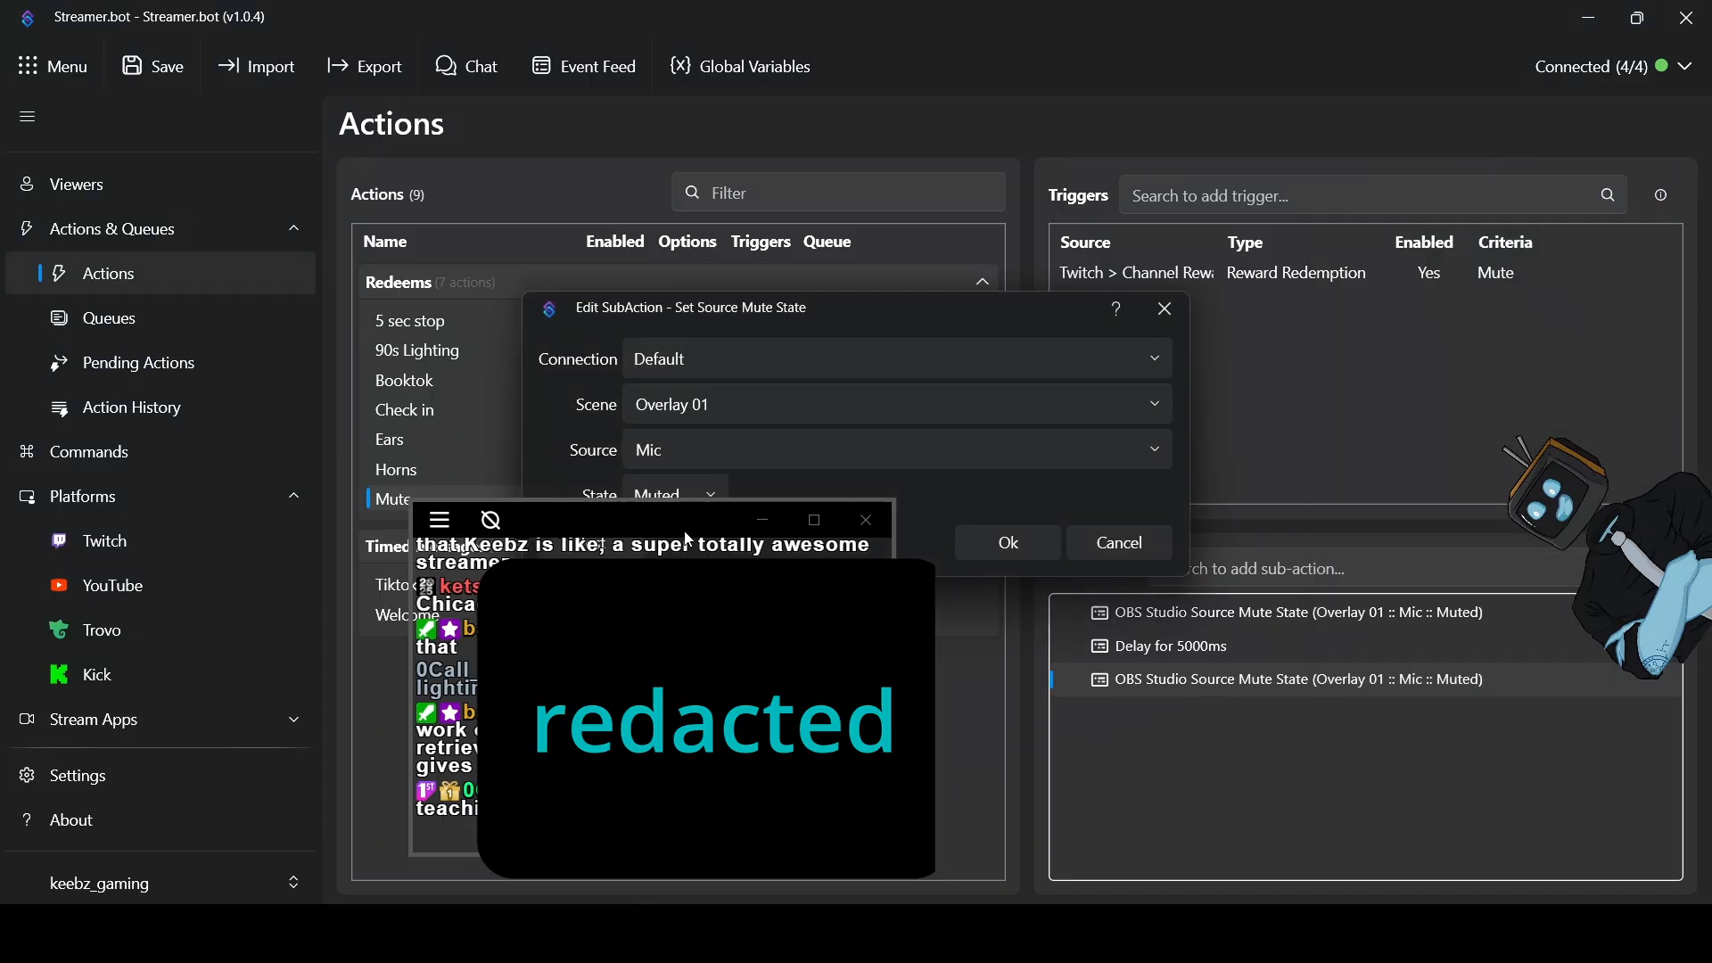
pyautogui.moveTo(683, 531); pyautogui.dragTo(684, 585)
pyautogui.click(710, 501)
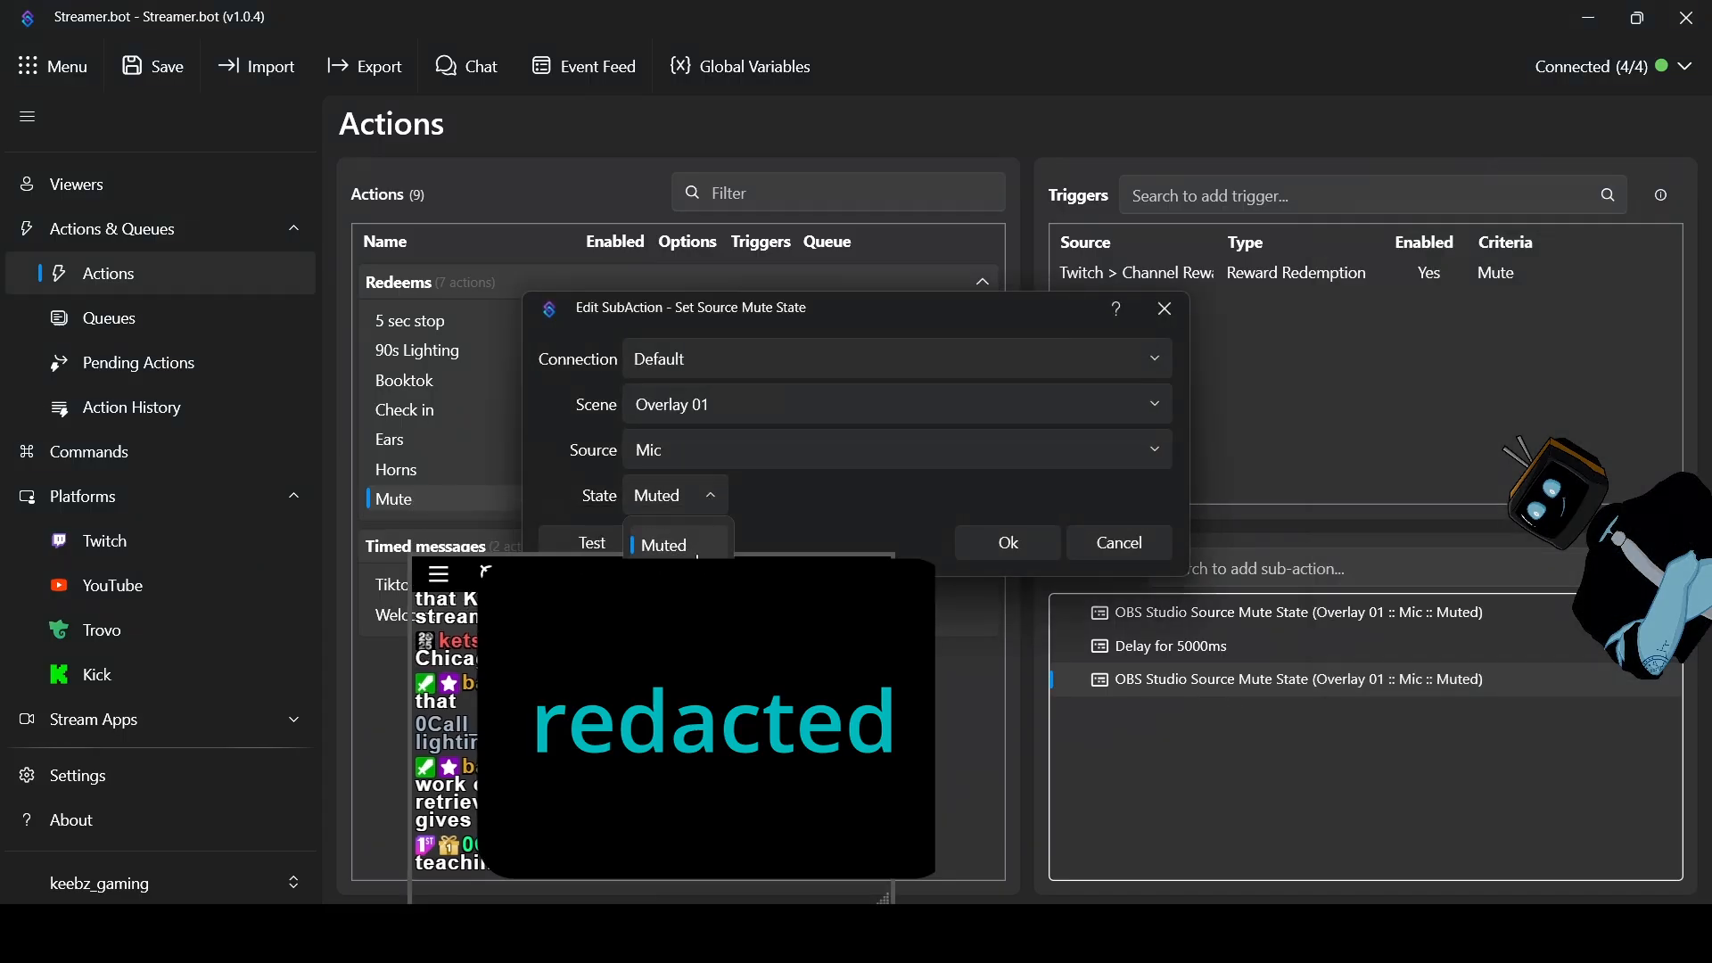
pyautogui.click(679, 580)
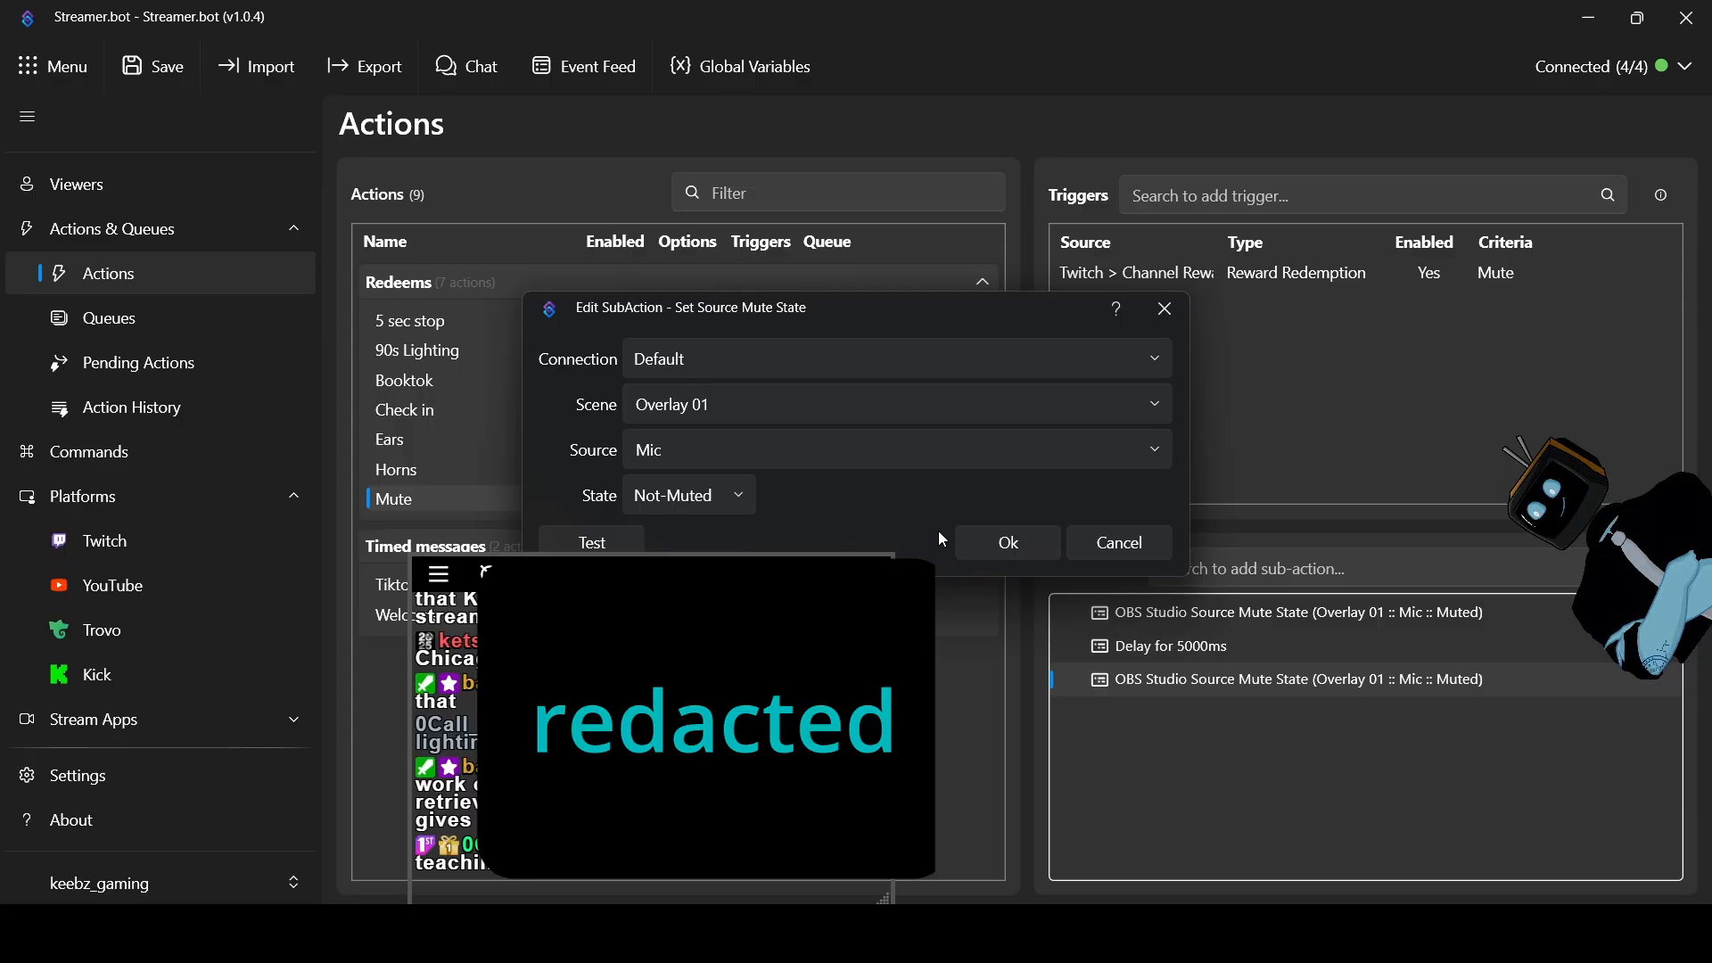
pyautogui.click(991, 540)
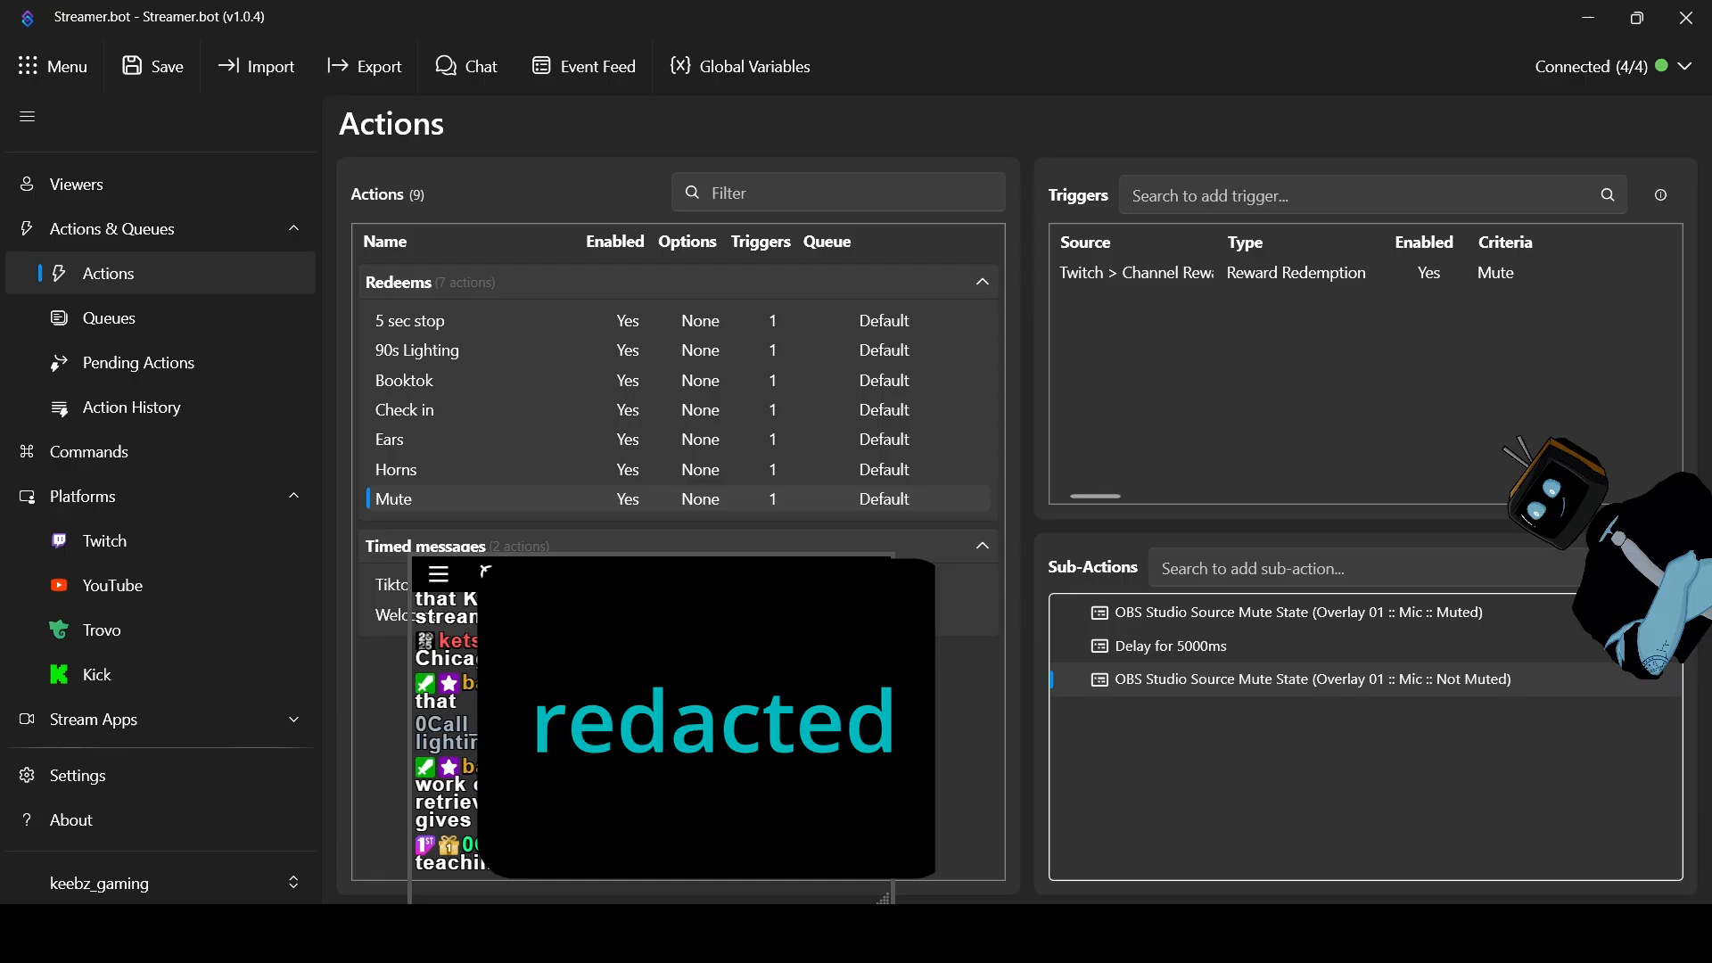
# Test the Mute action's Reward Redemption trigger to check the timed microphone mute
pyautogui.click(1146, 277)
pyautogui.rightClick(1144, 271)
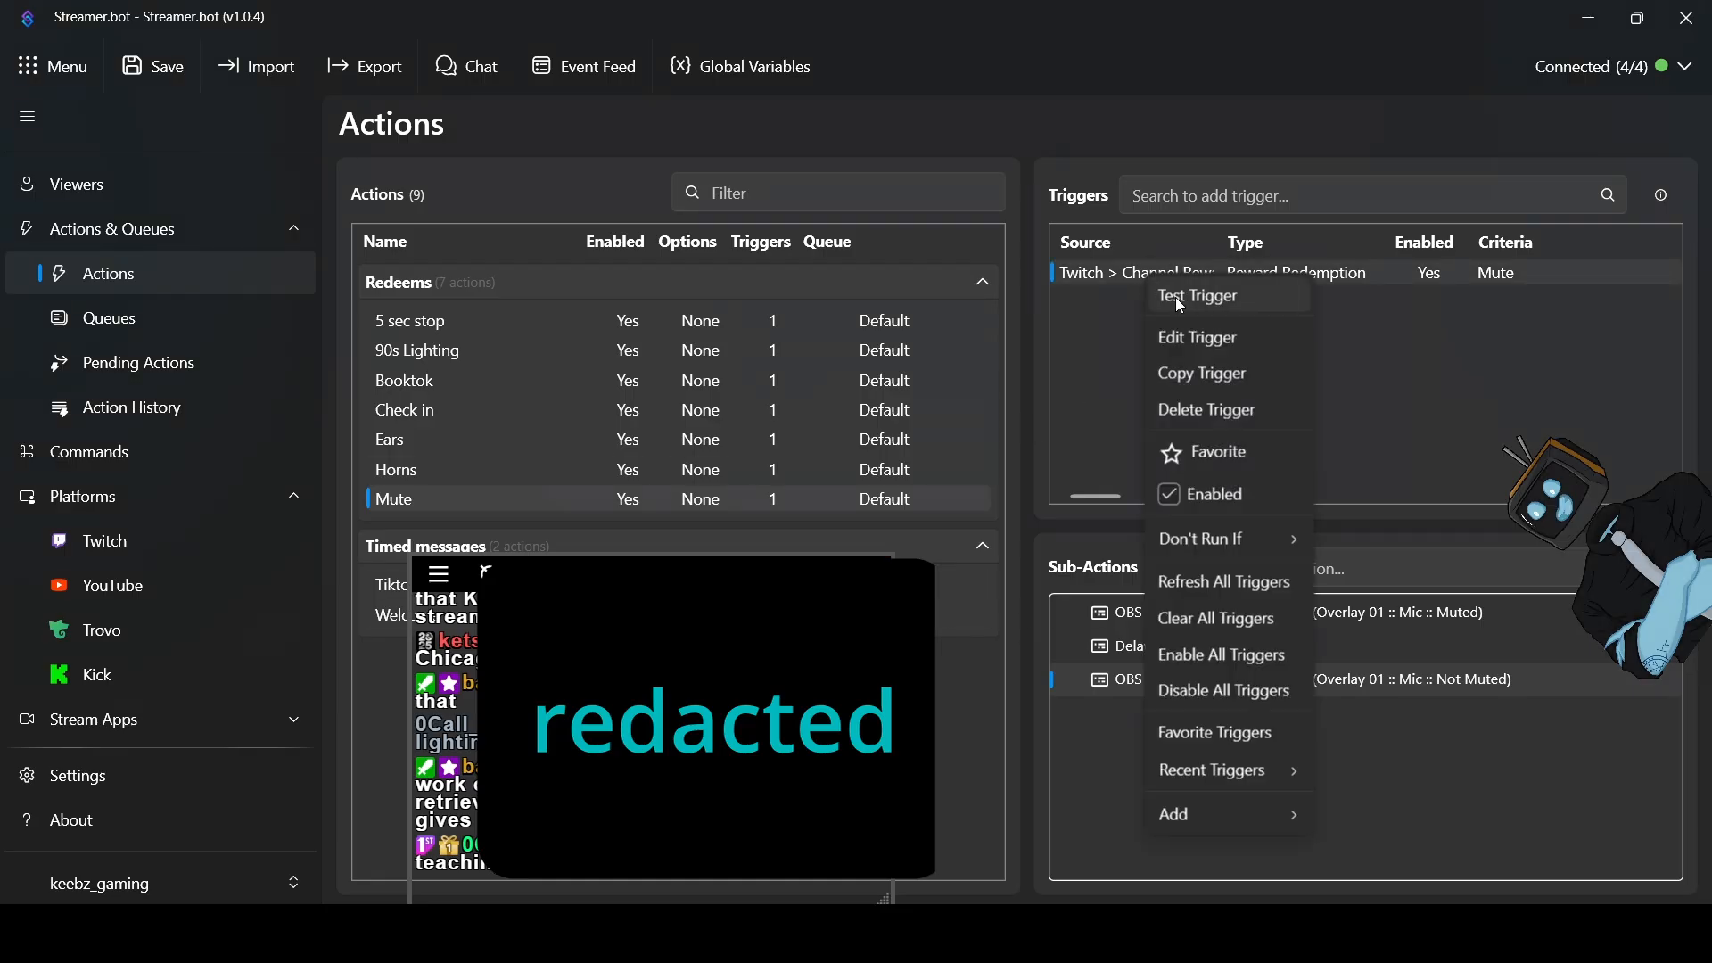
pyautogui.click(1186, 296)
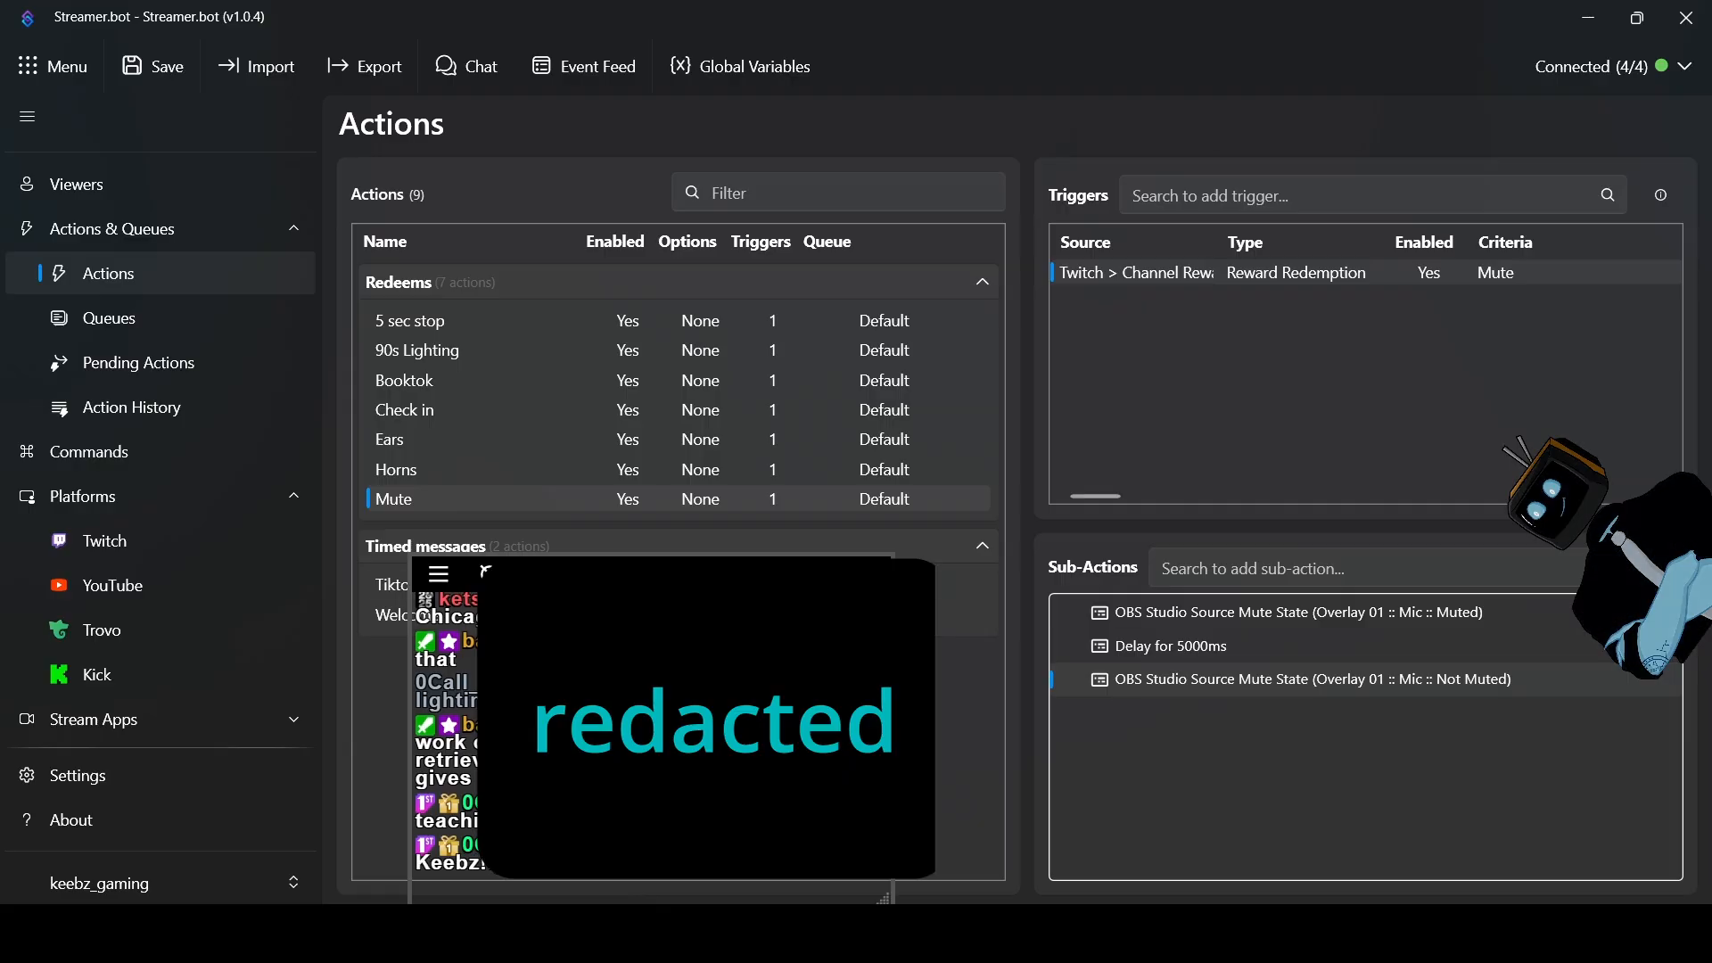
pyautogui.moveTo(628, 573)
pyautogui.mouseDown()
pyautogui.moveTo(606, 526)
pyautogui.moveTo(619, 503)
pyautogui.moveTo(619, 573)
pyautogui.mouseUp()
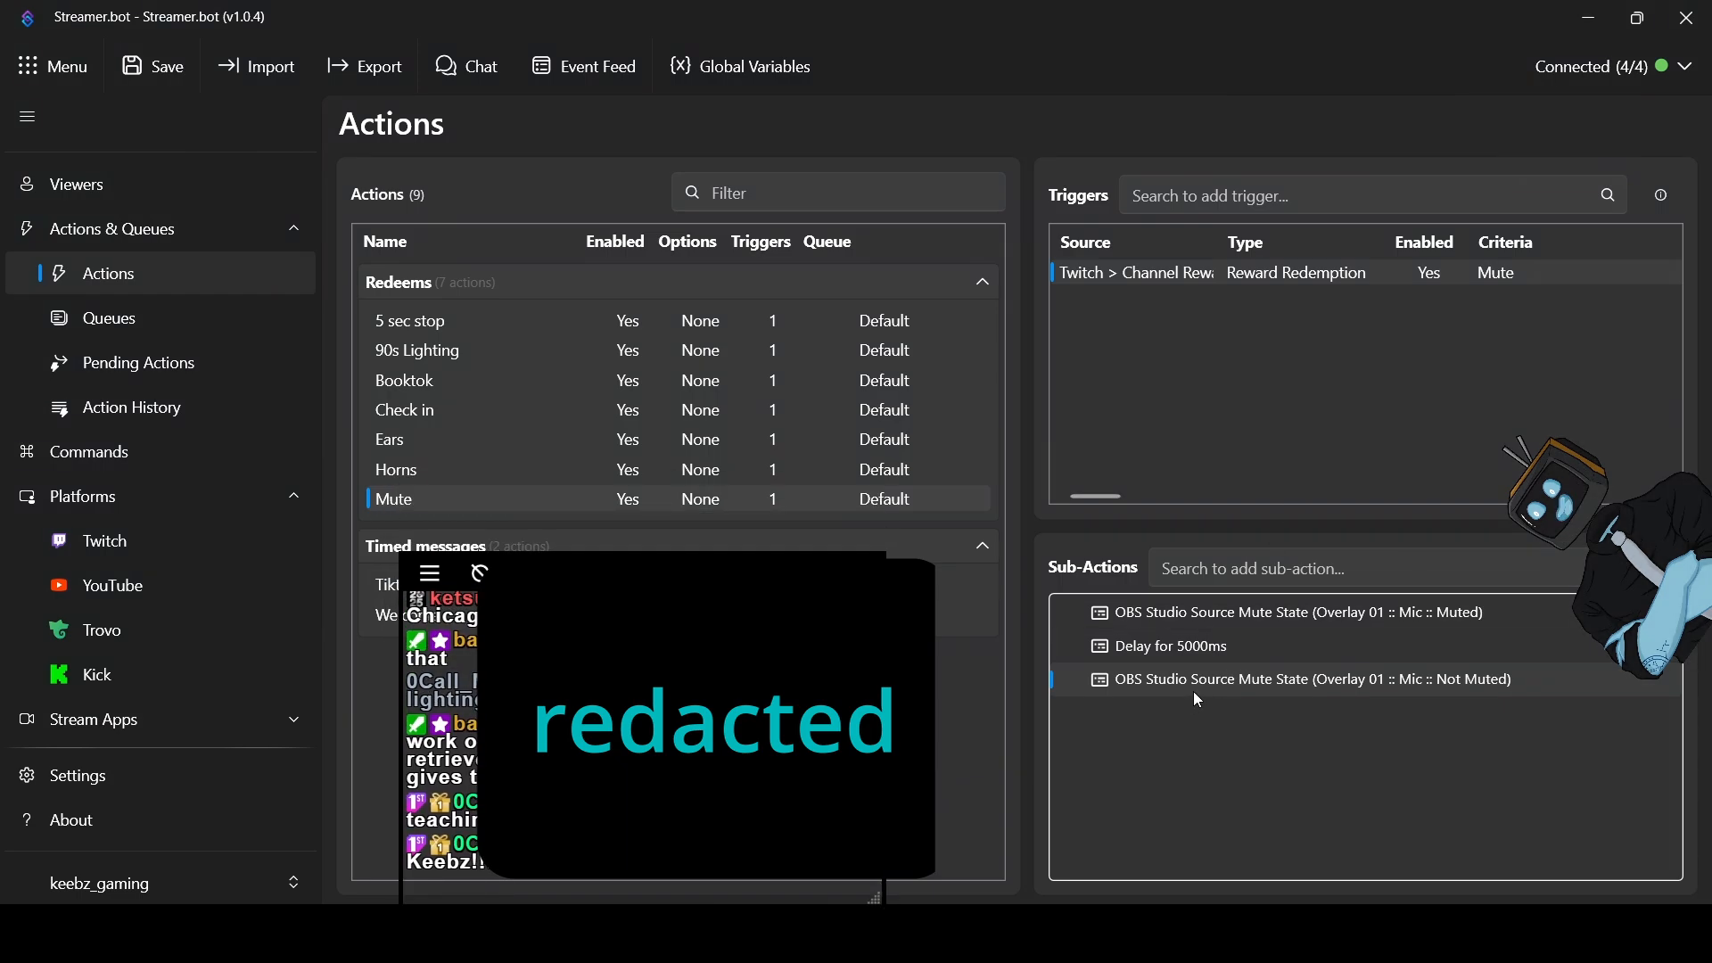
# Add a Twitch Send Message to Channel sub-action reading "%username% hit the mute button!!!" and place it first in the Mute action's sub-actions
pyautogui.rightClick(1153, 742)
pyautogui.moveTo(1189, 725)
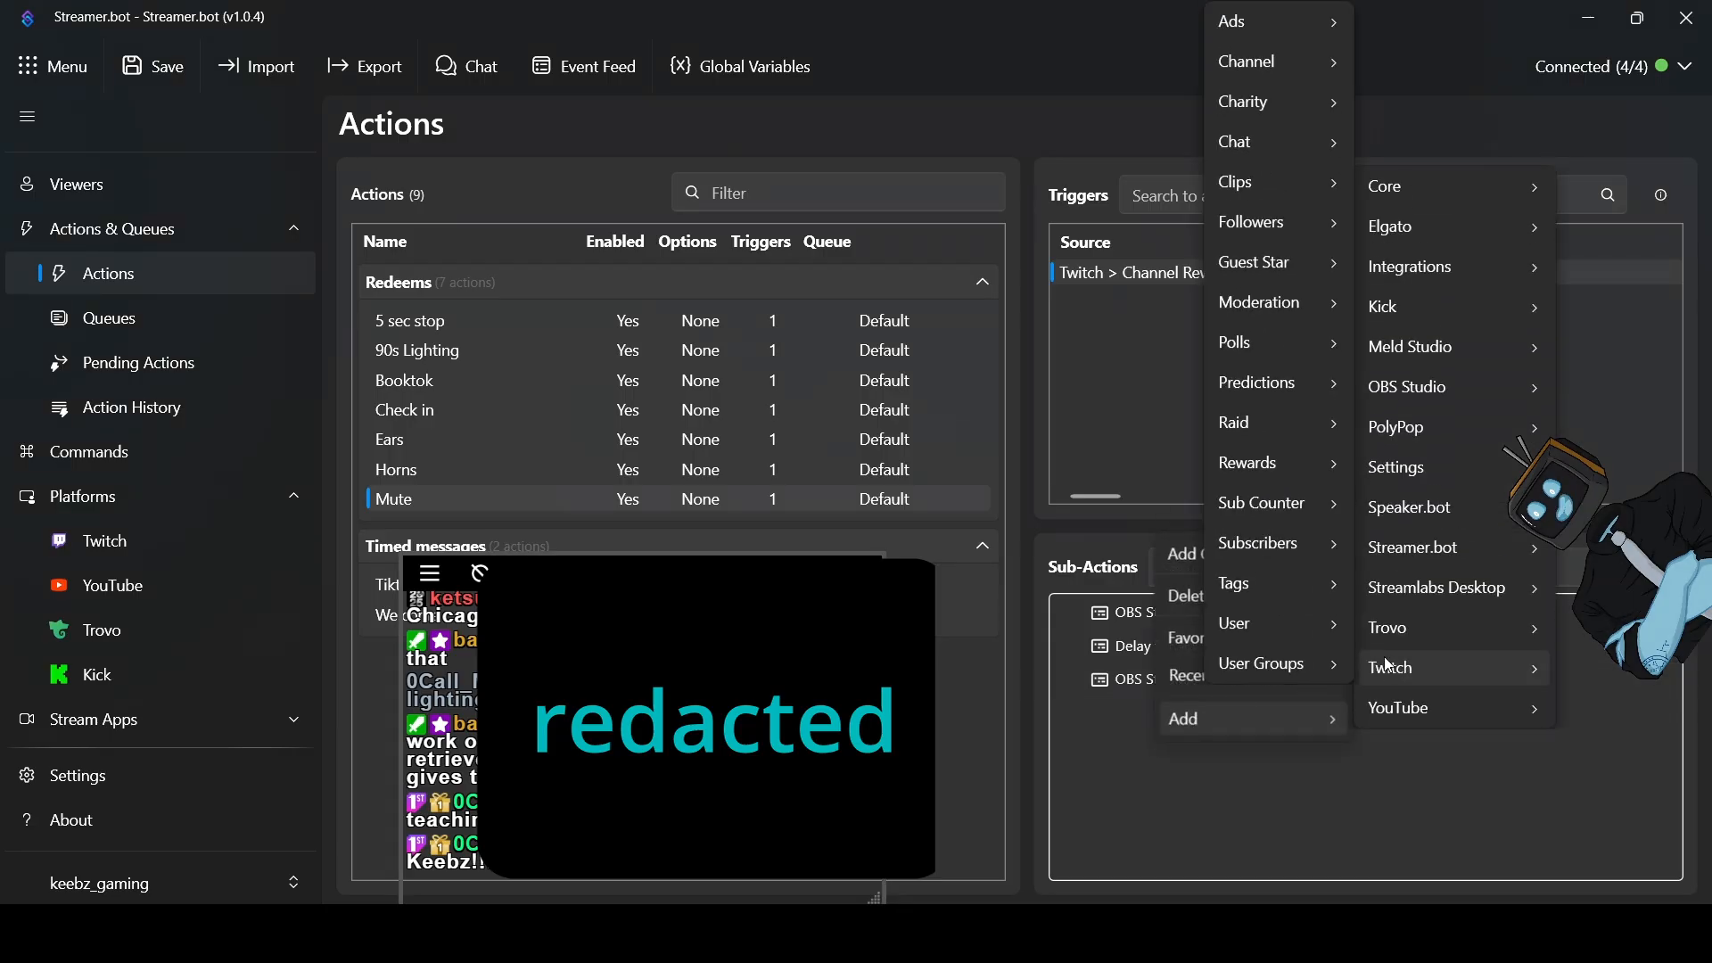
pyautogui.moveTo(1277, 624)
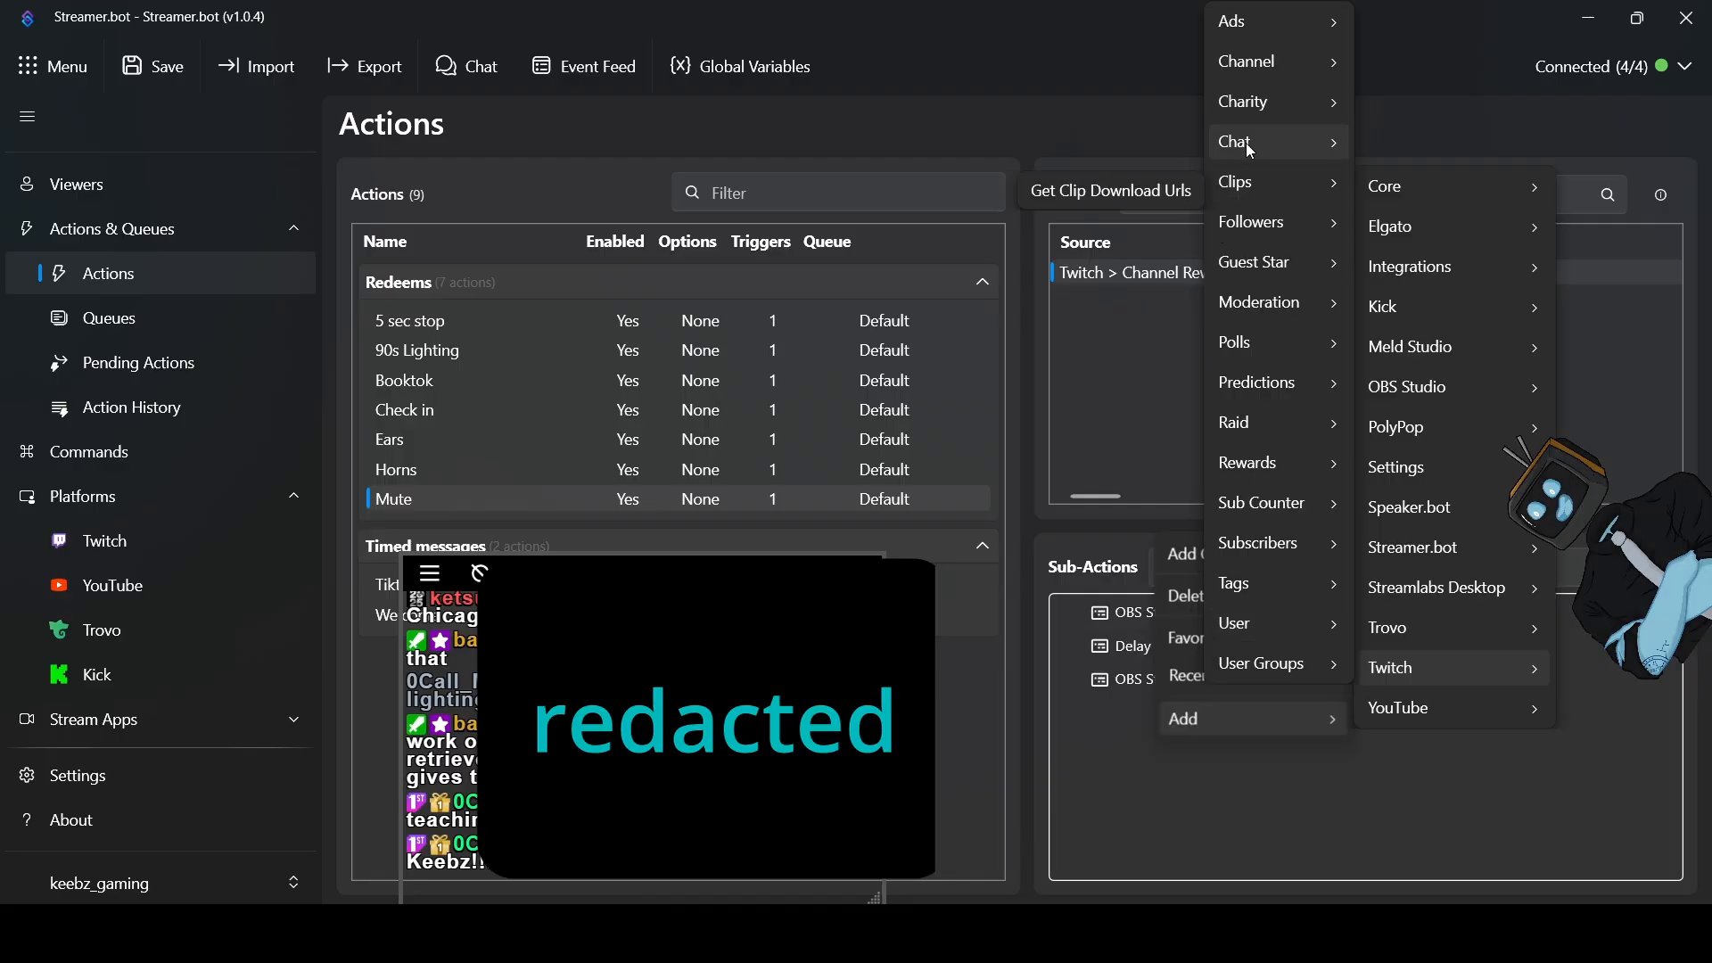
pyautogui.moveTo(1245, 142)
pyautogui.click(1050, 265)
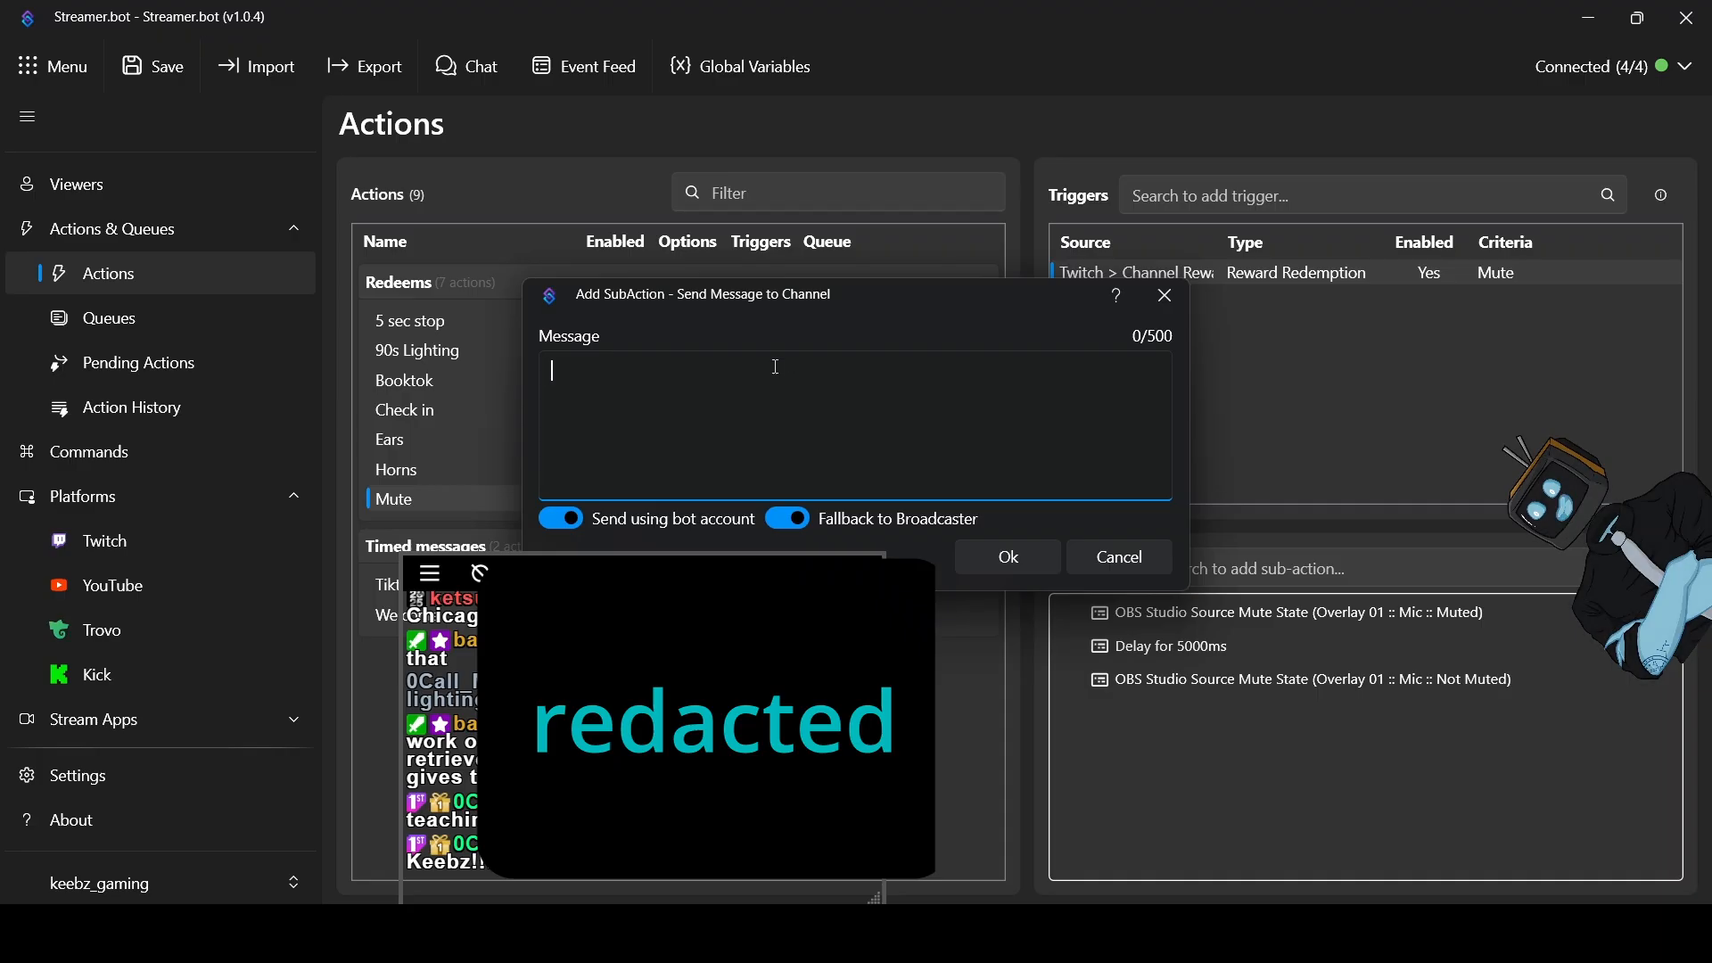
pyautogui.write('%username% hit the mute butt')
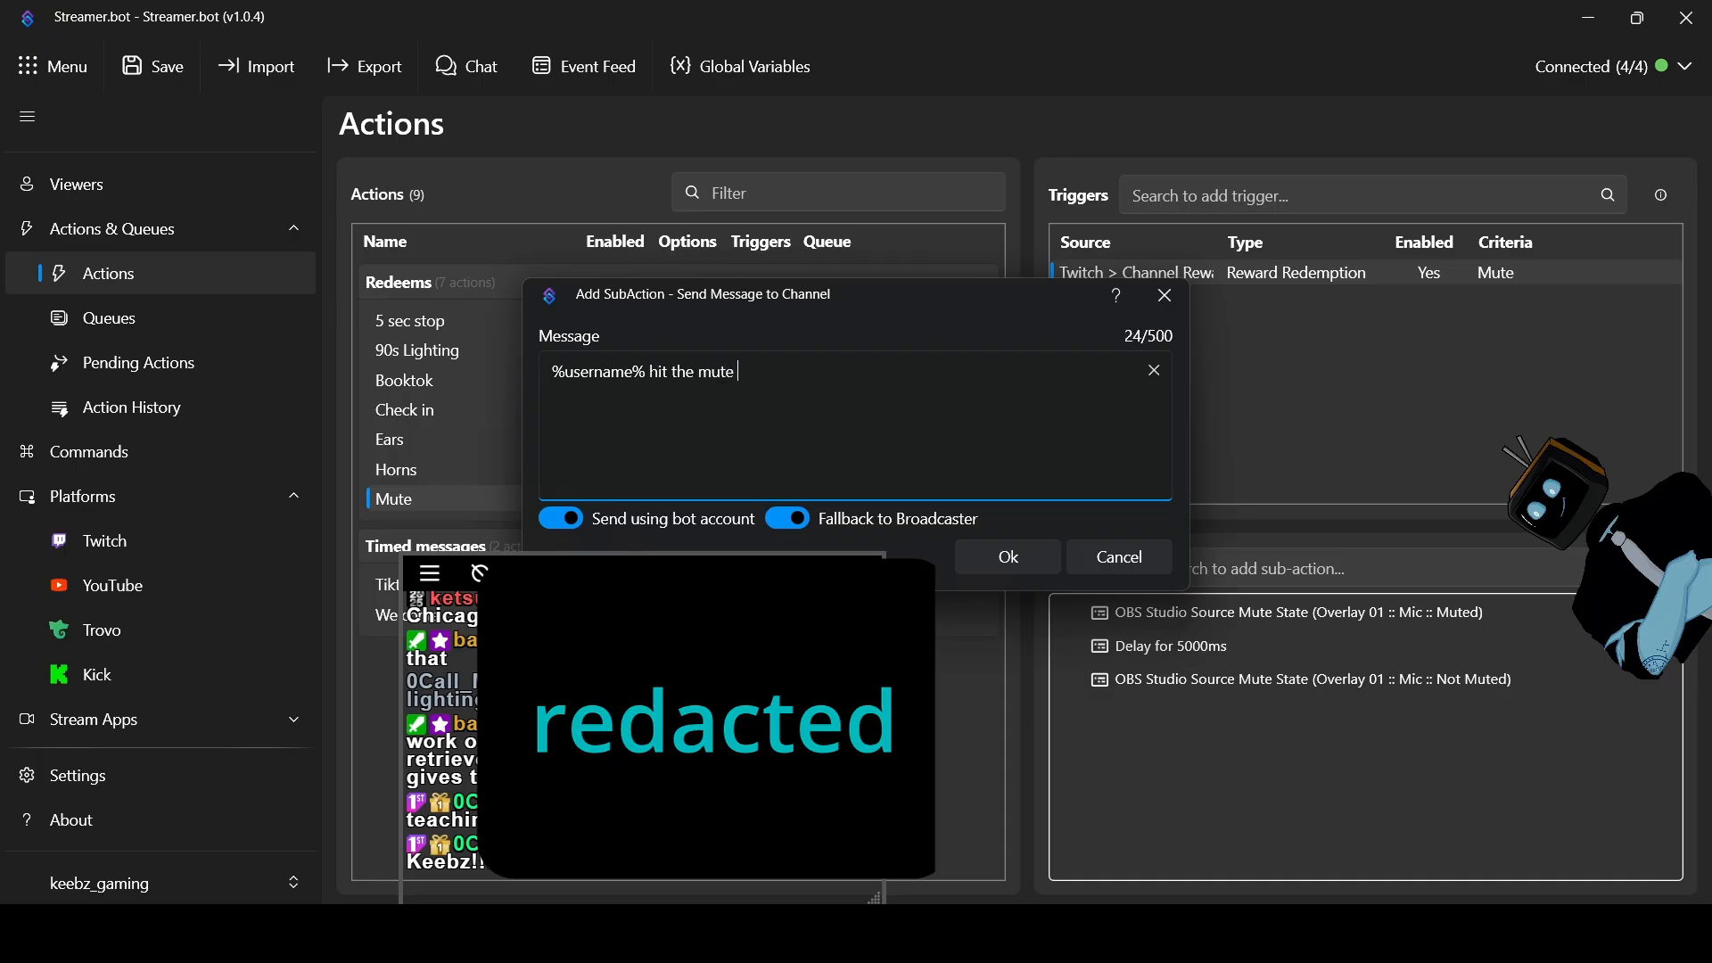
pyautogui.write('on!!!')
pyautogui.click(1006, 557)
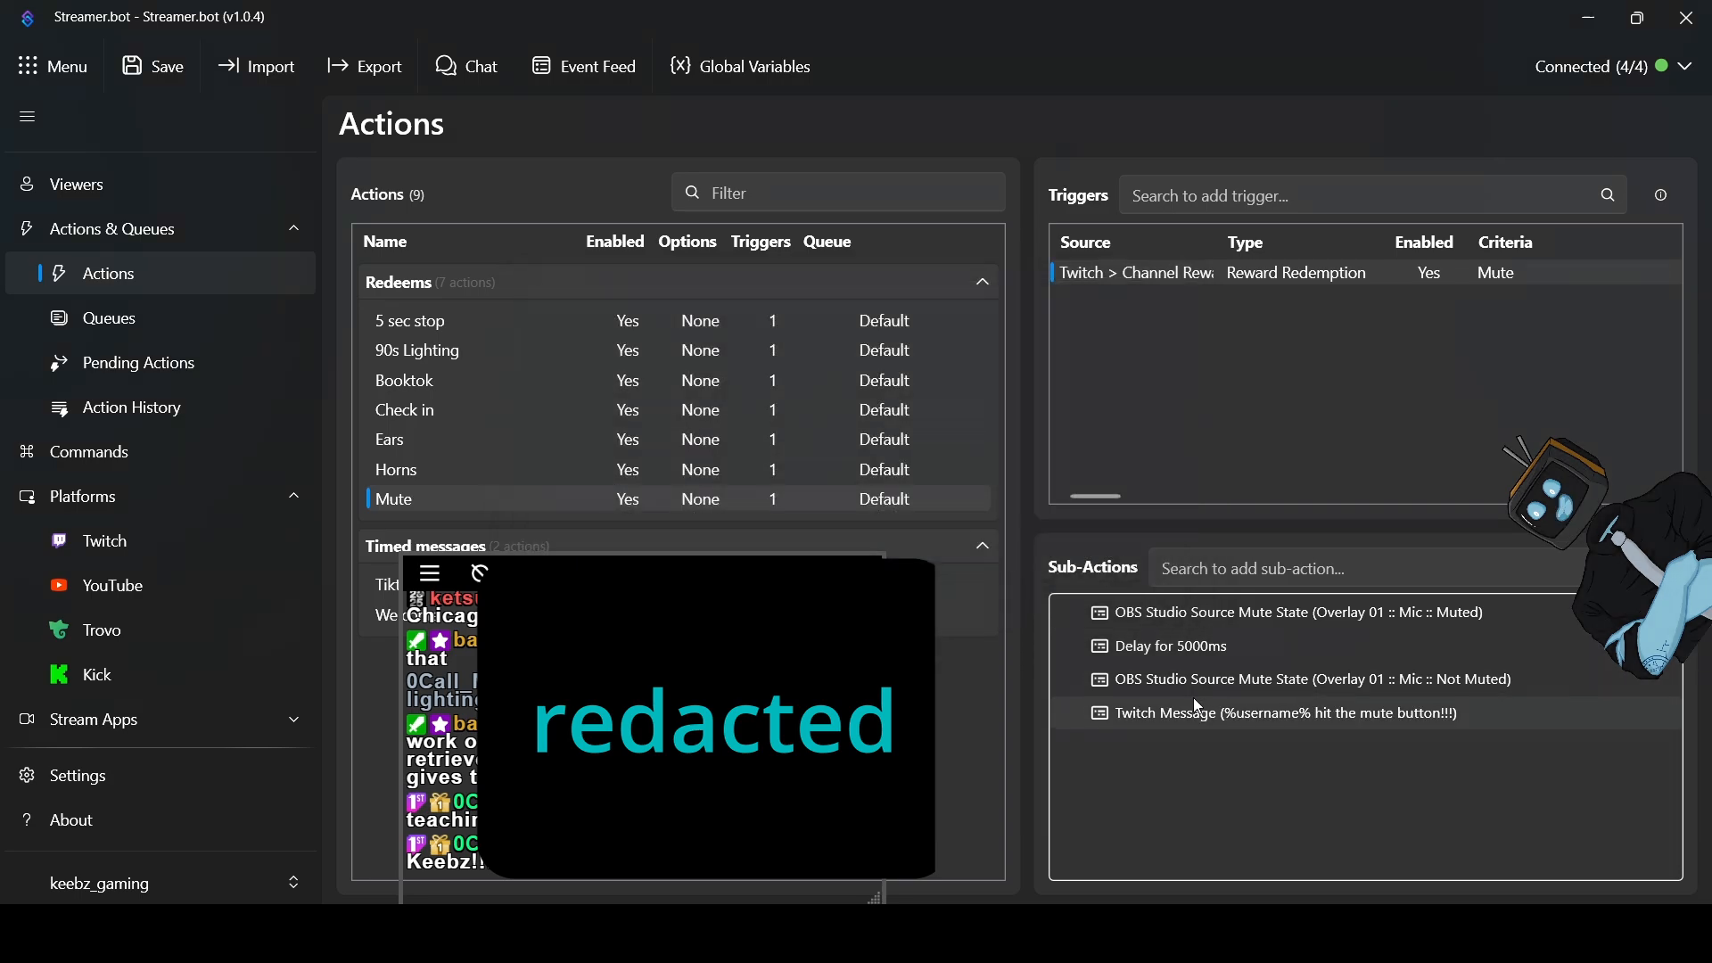
pyautogui.moveTo(1190, 696); pyautogui.dragTo(1190, 610)
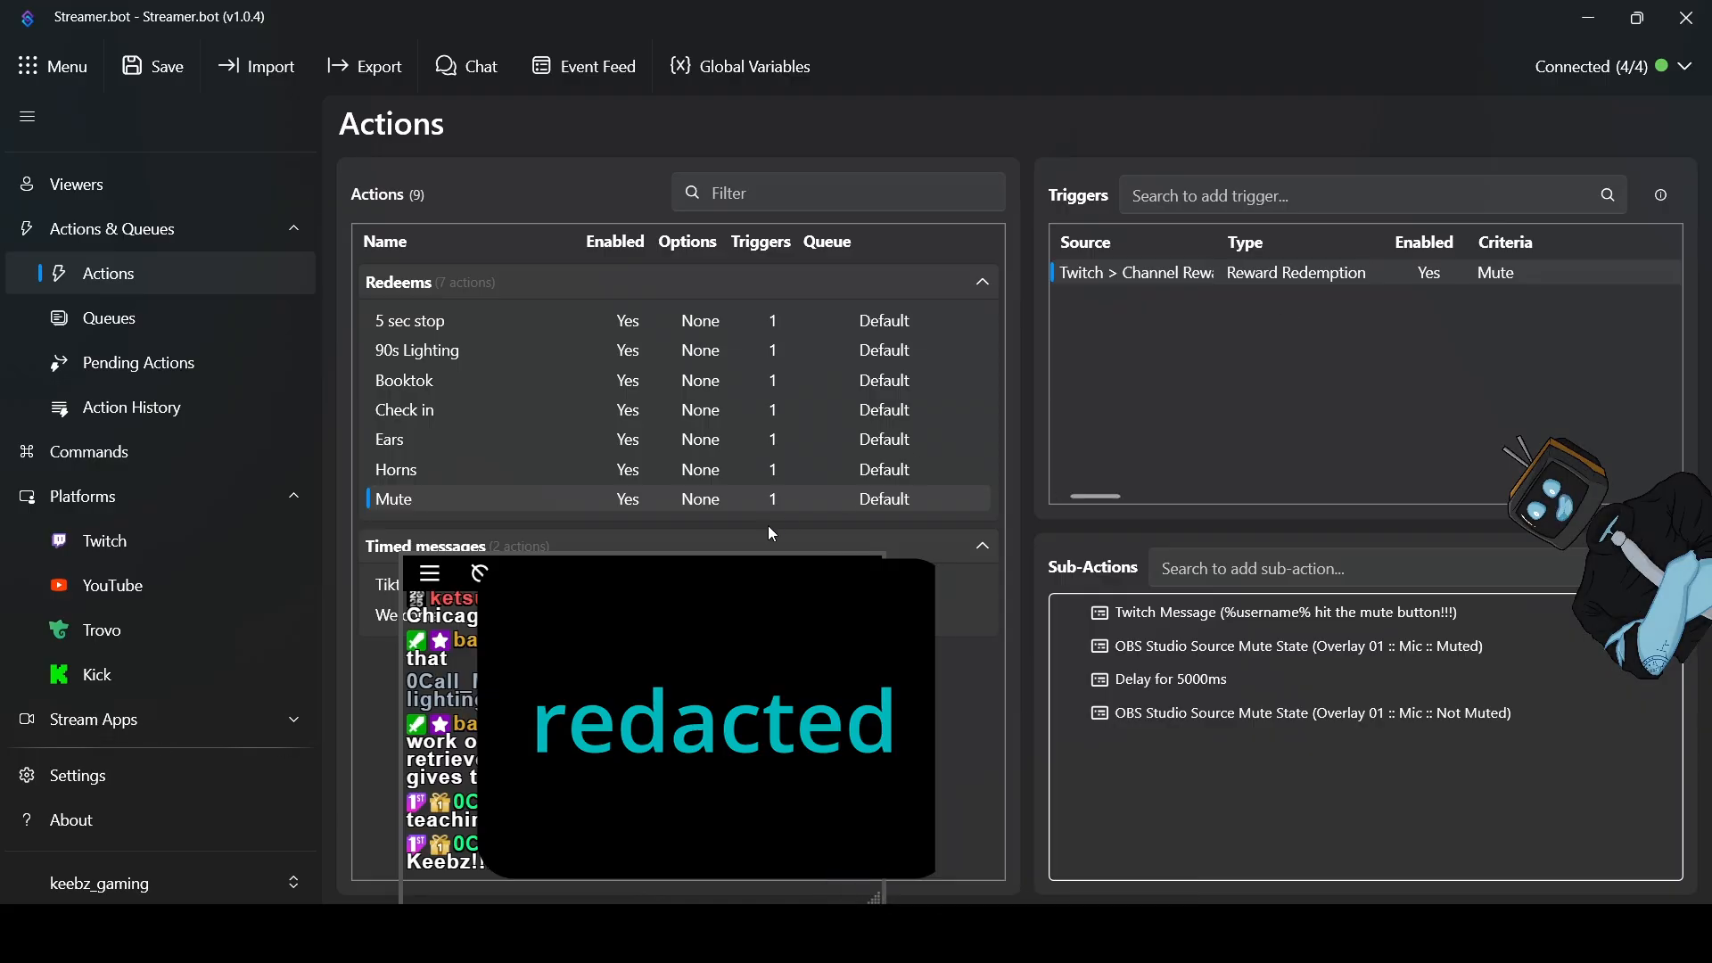
# Uncover the chat overlay and test the Mute reward trigger to check the chat message
pyautogui.moveTo(704, 573); pyautogui.dragTo(723, 472)
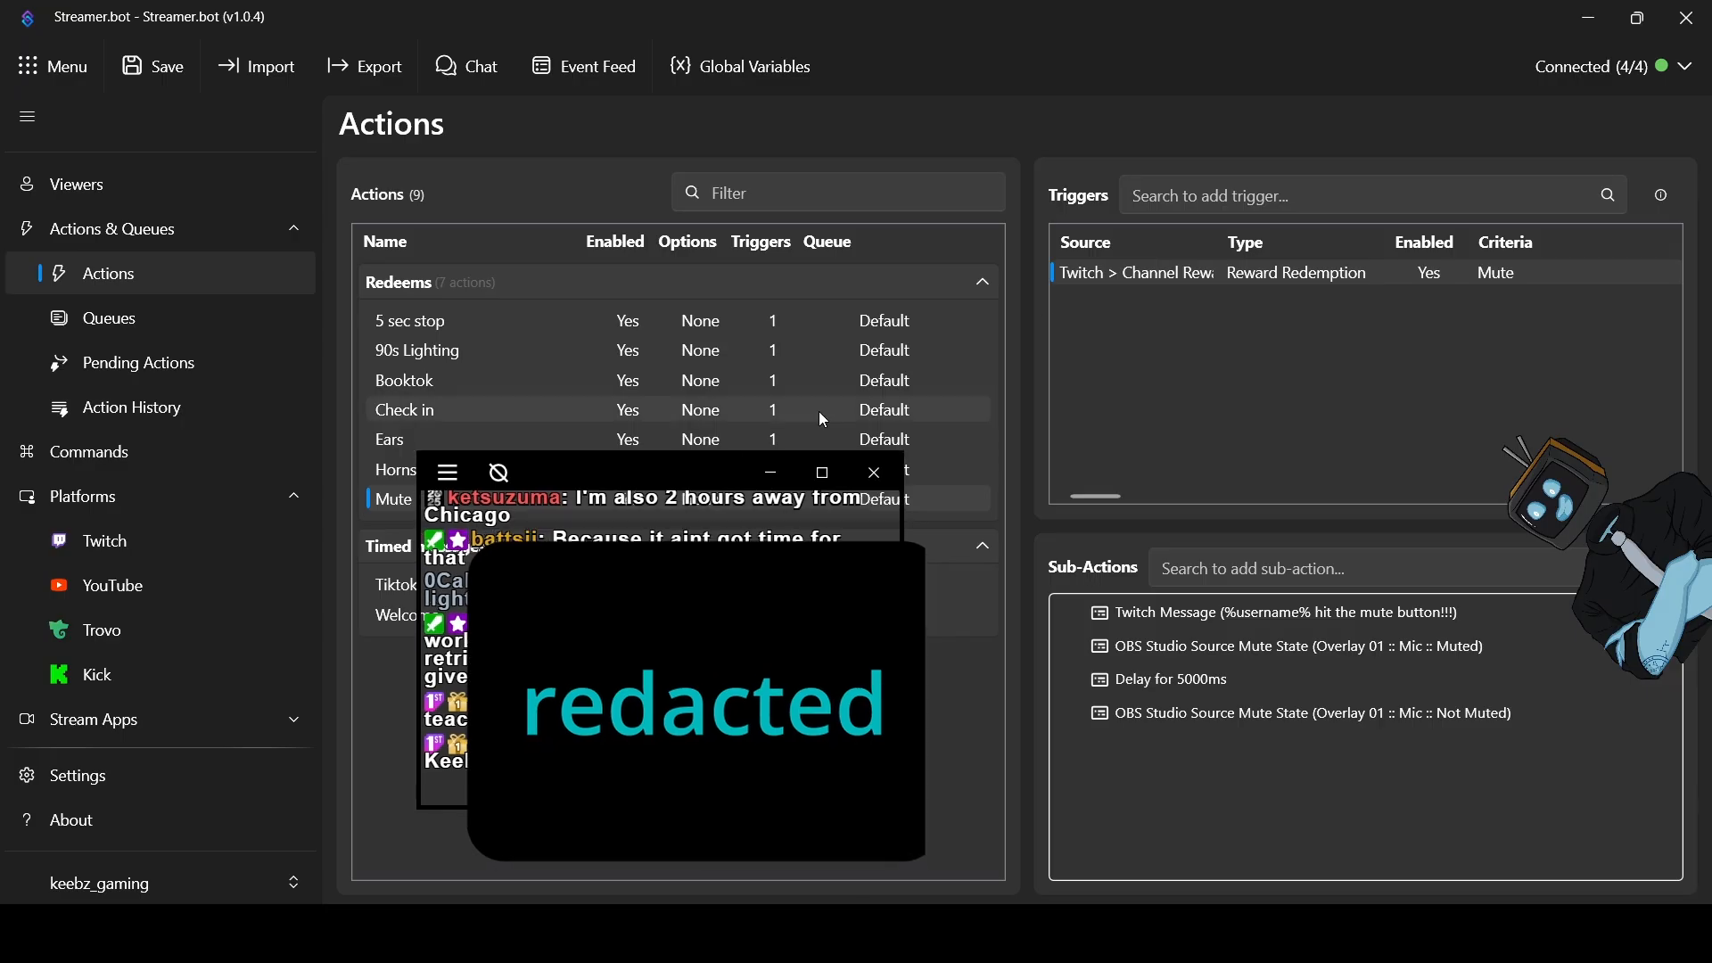
pyautogui.rightClick(1149, 279)
pyautogui.click(1202, 296)
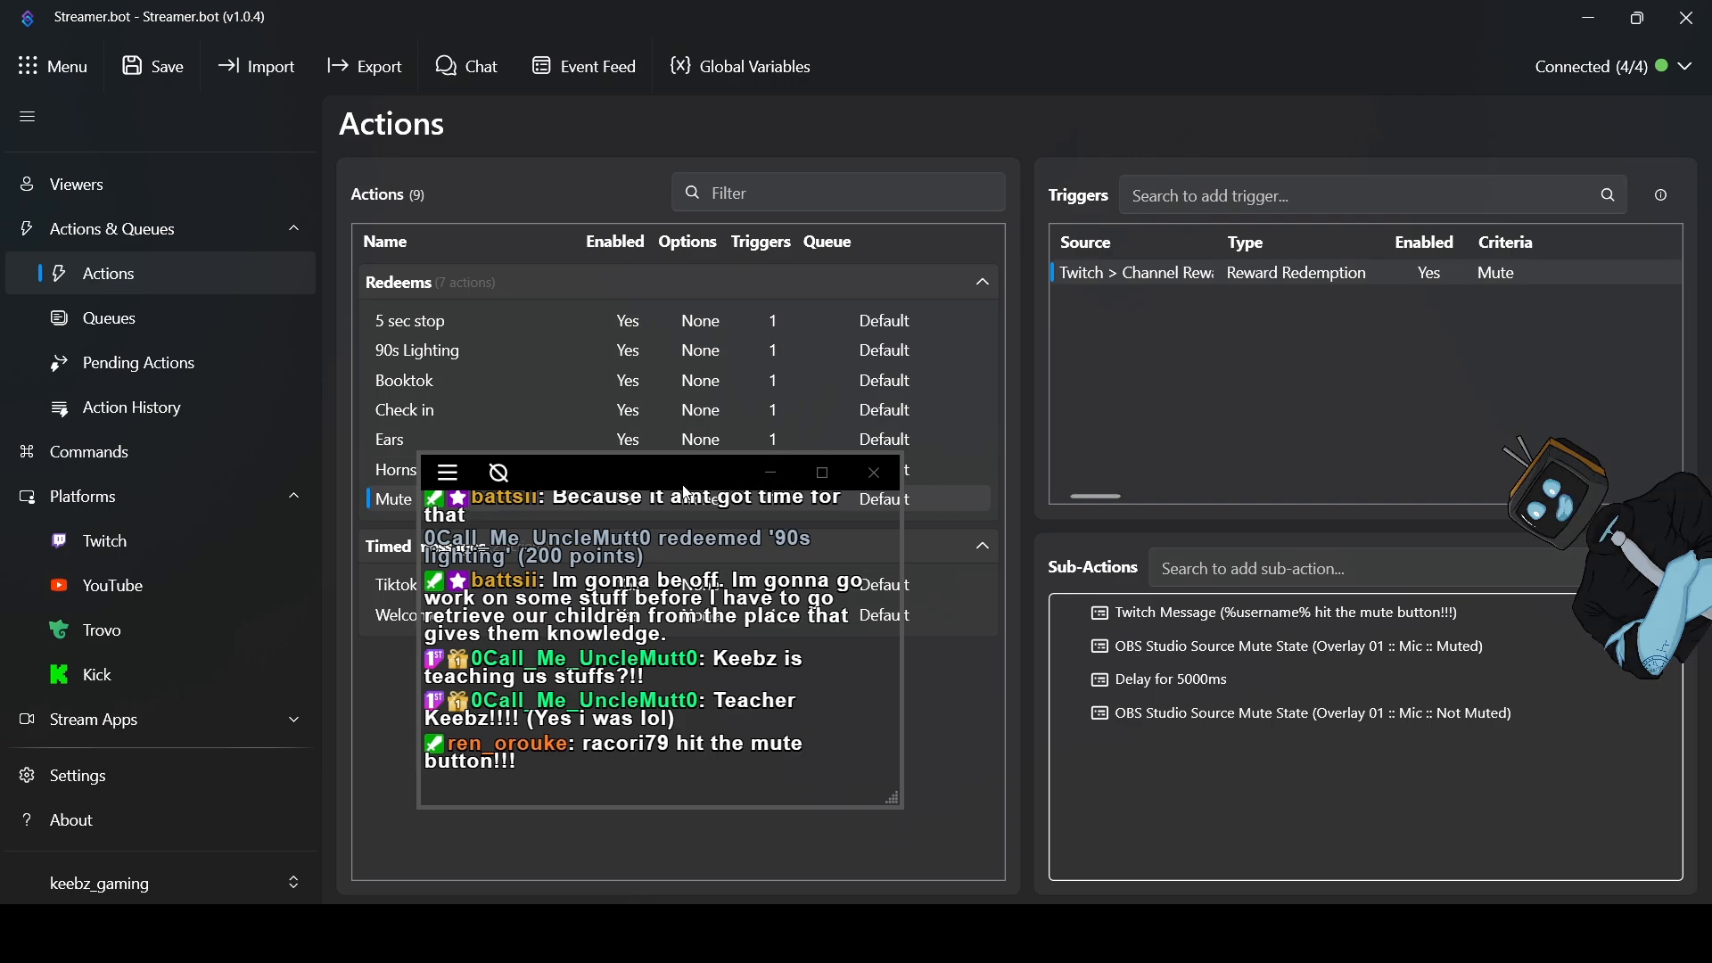
pyautogui.moveTo(635, 481); pyautogui.dragTo(829, 529)
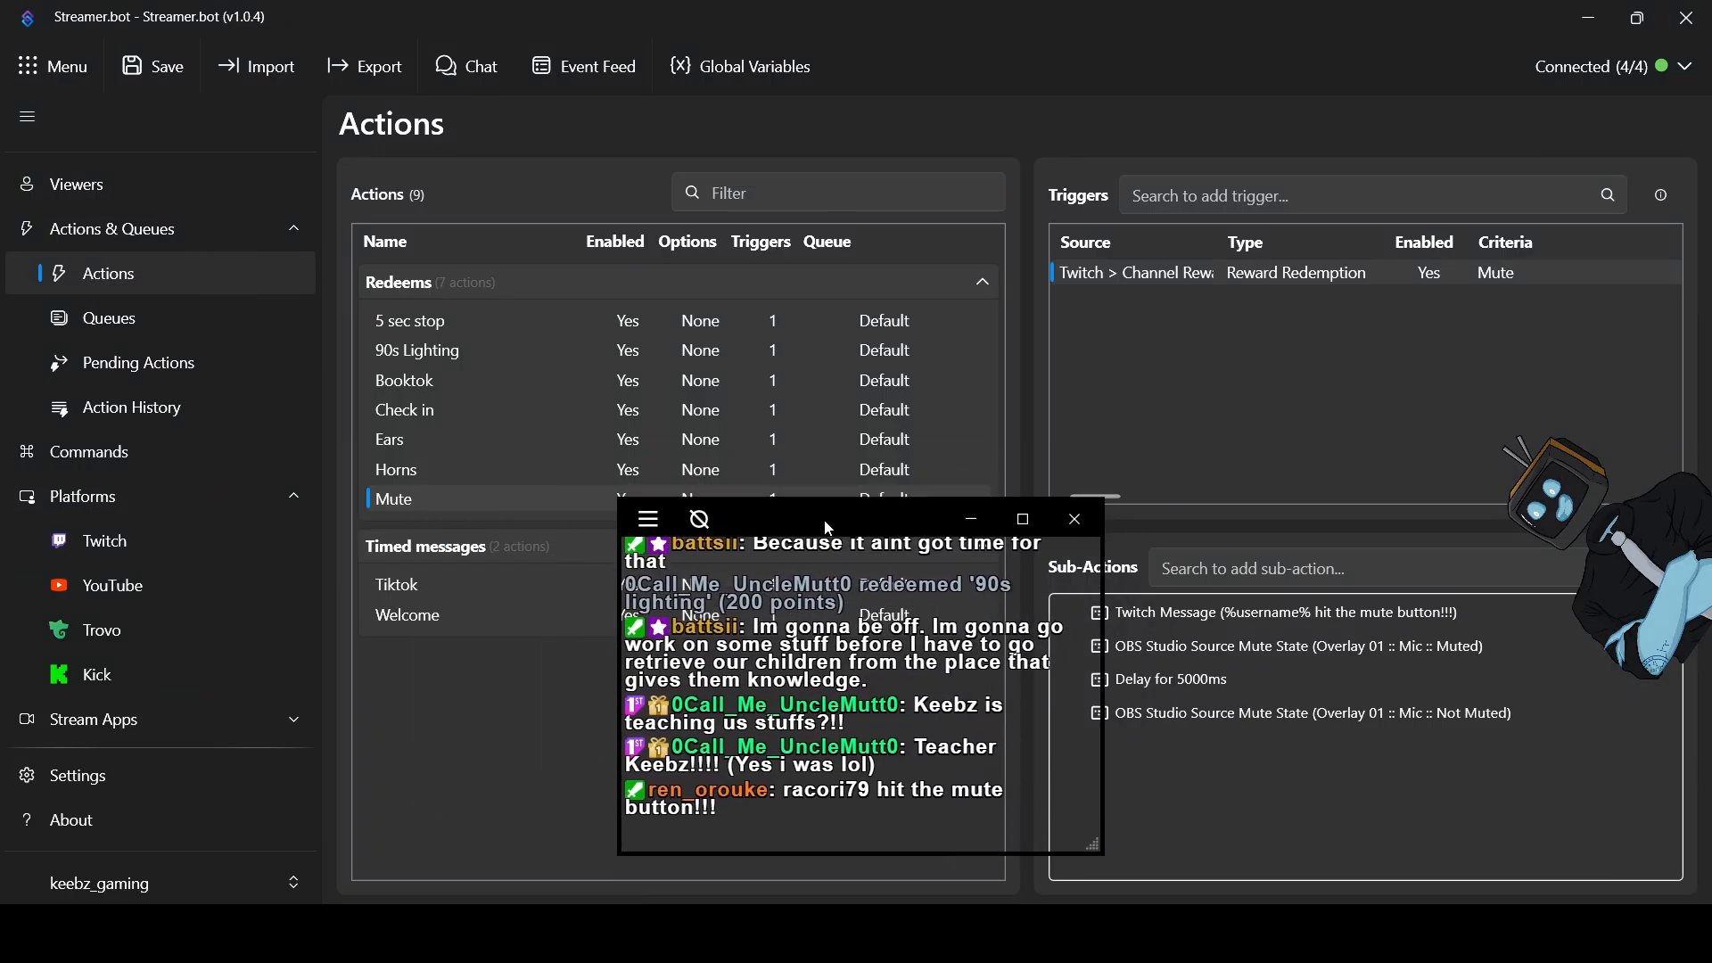
# Create an action named Remote in a new group called Chat games with the Default queue, and expand that group
pyautogui.click(421, 732)
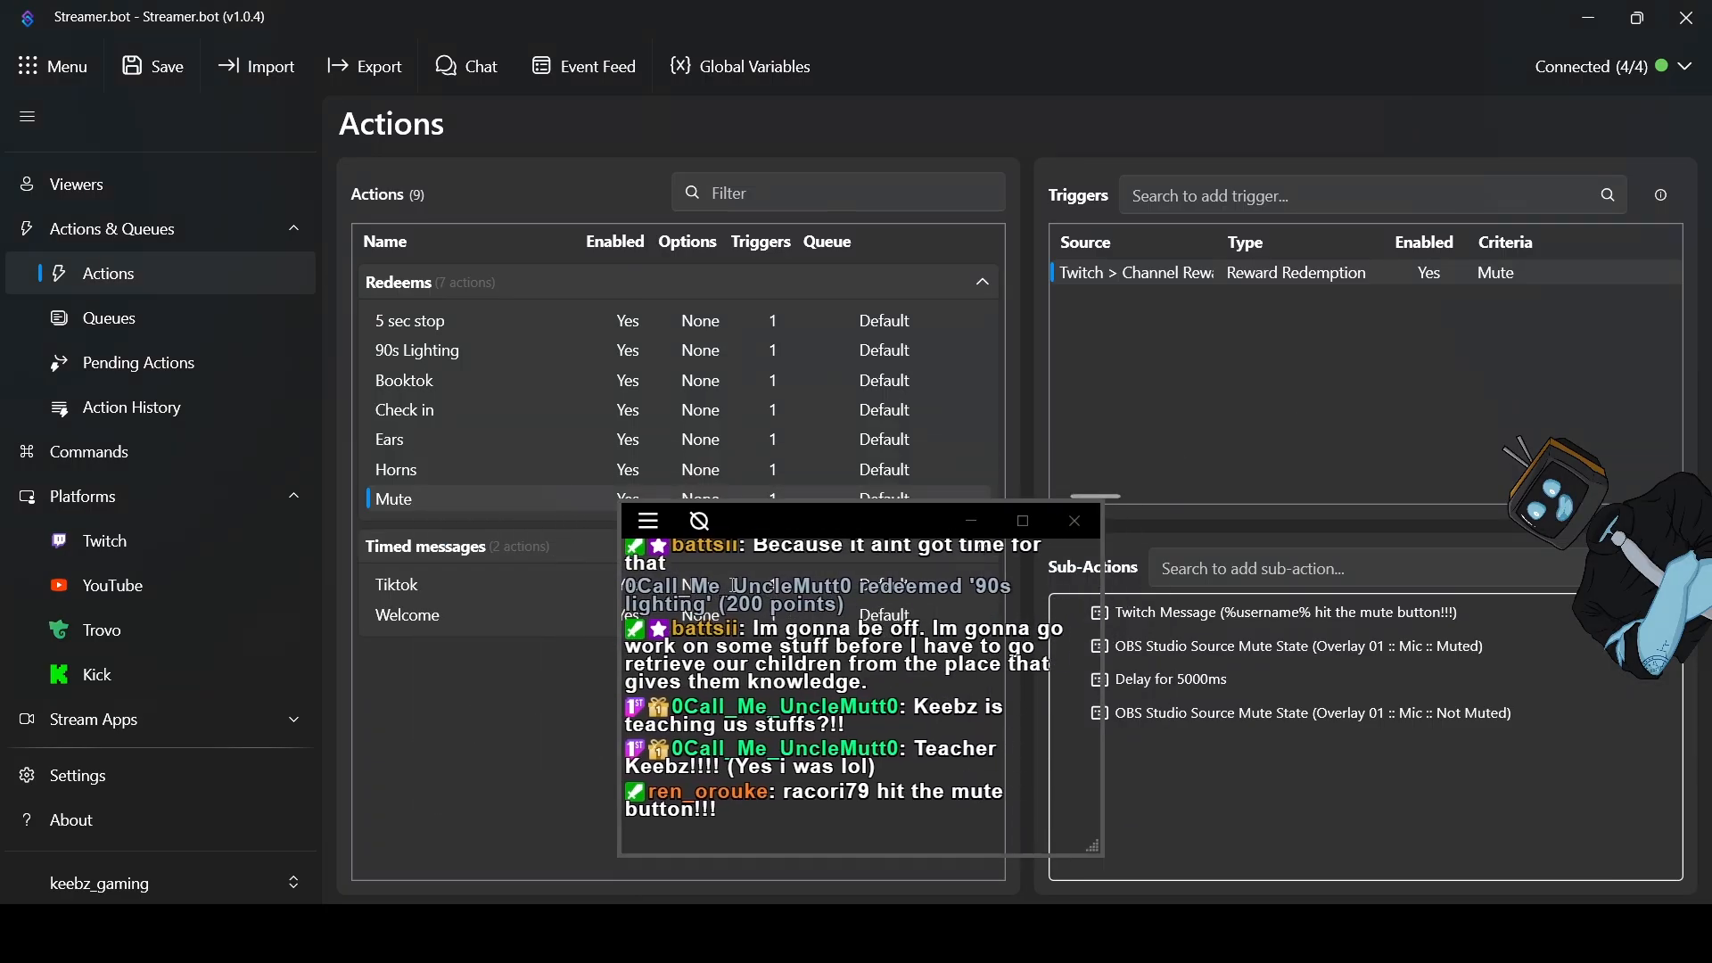
pyautogui.moveTo(813, 529); pyautogui.dragTo(1257, 518)
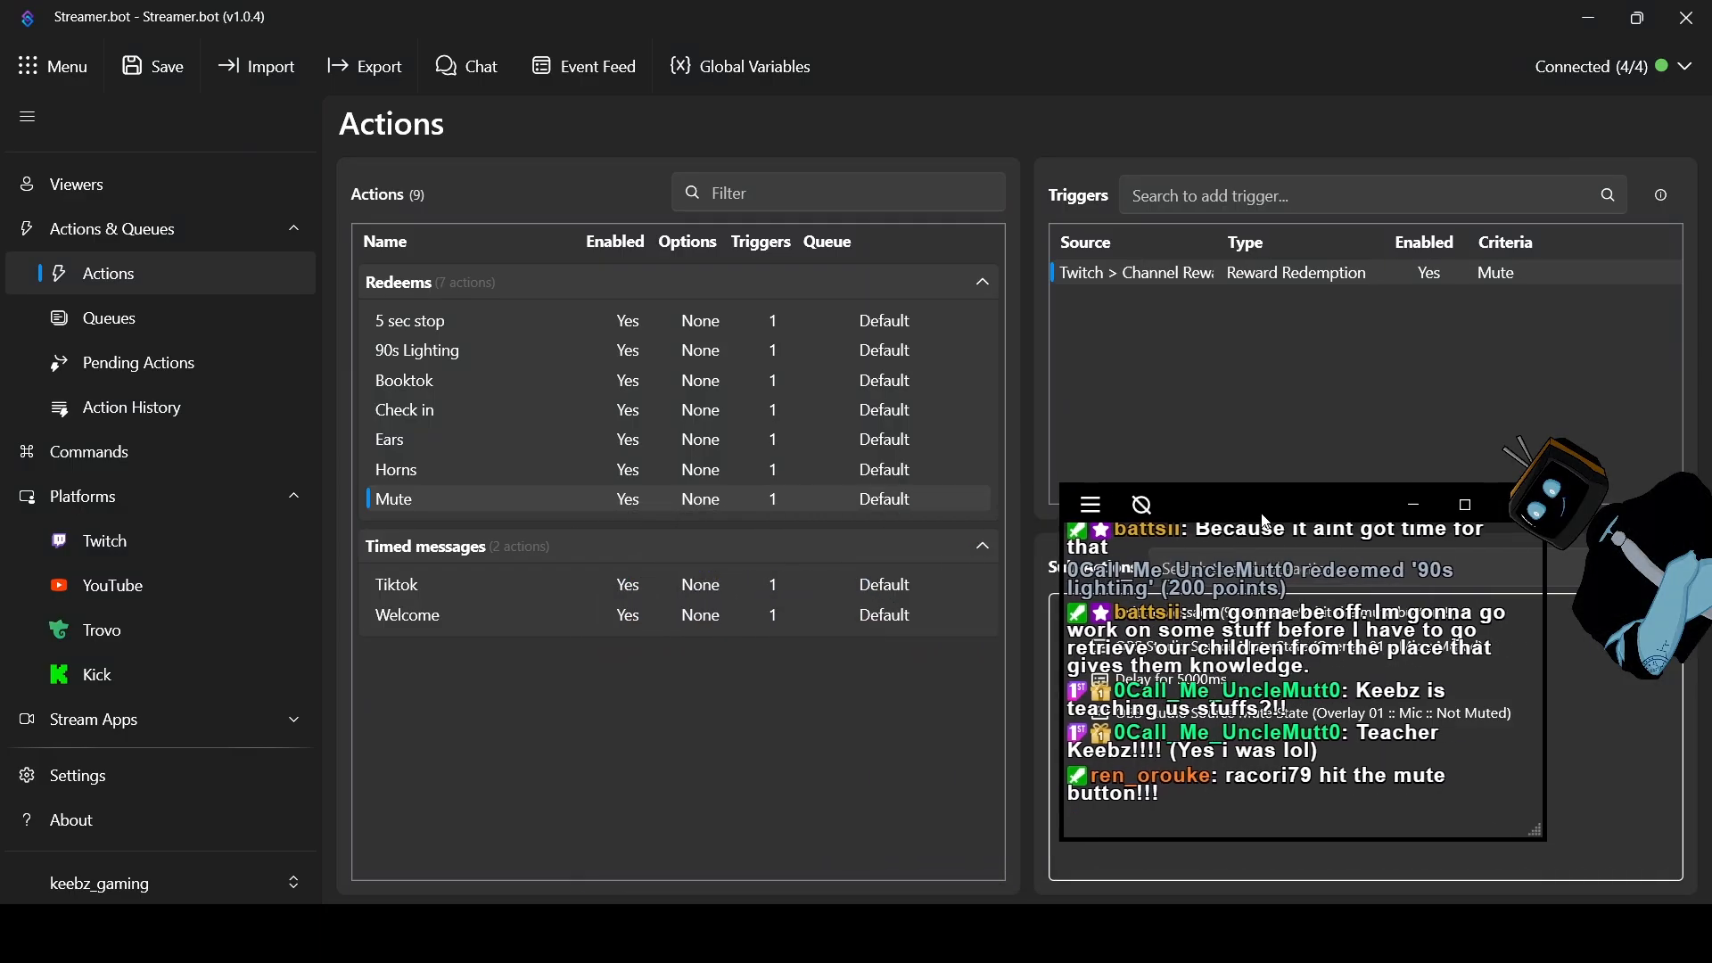
pyautogui.rightClick(660, 736)
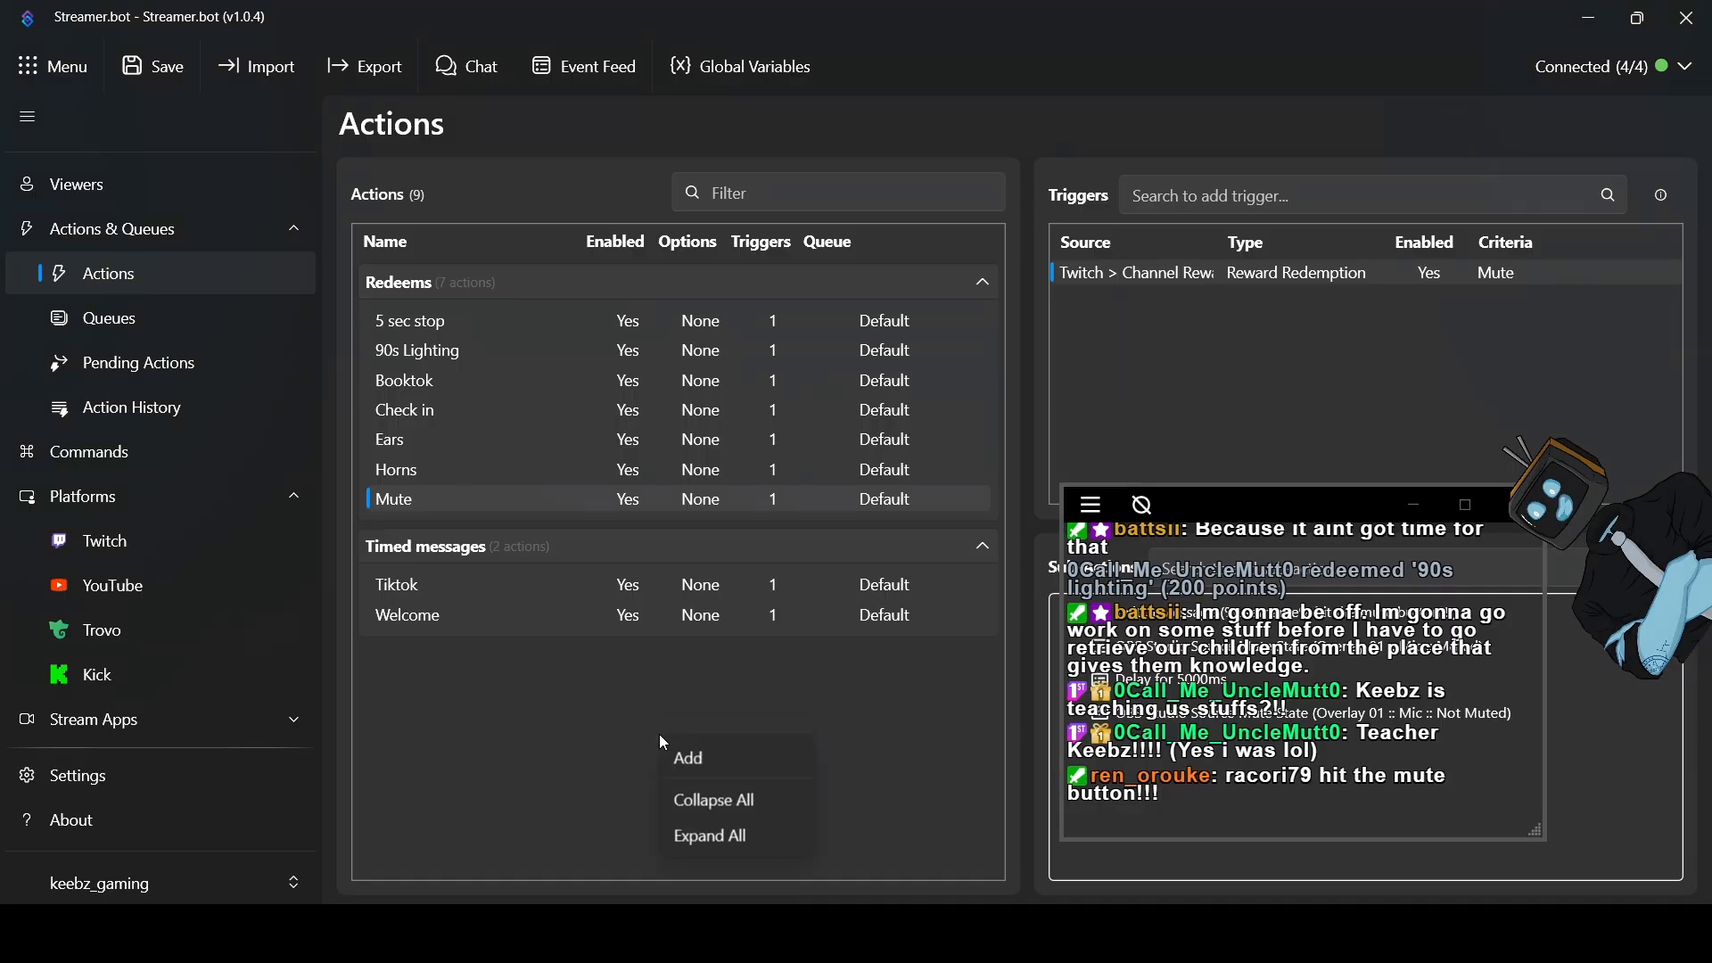
pyautogui.click(701, 759)
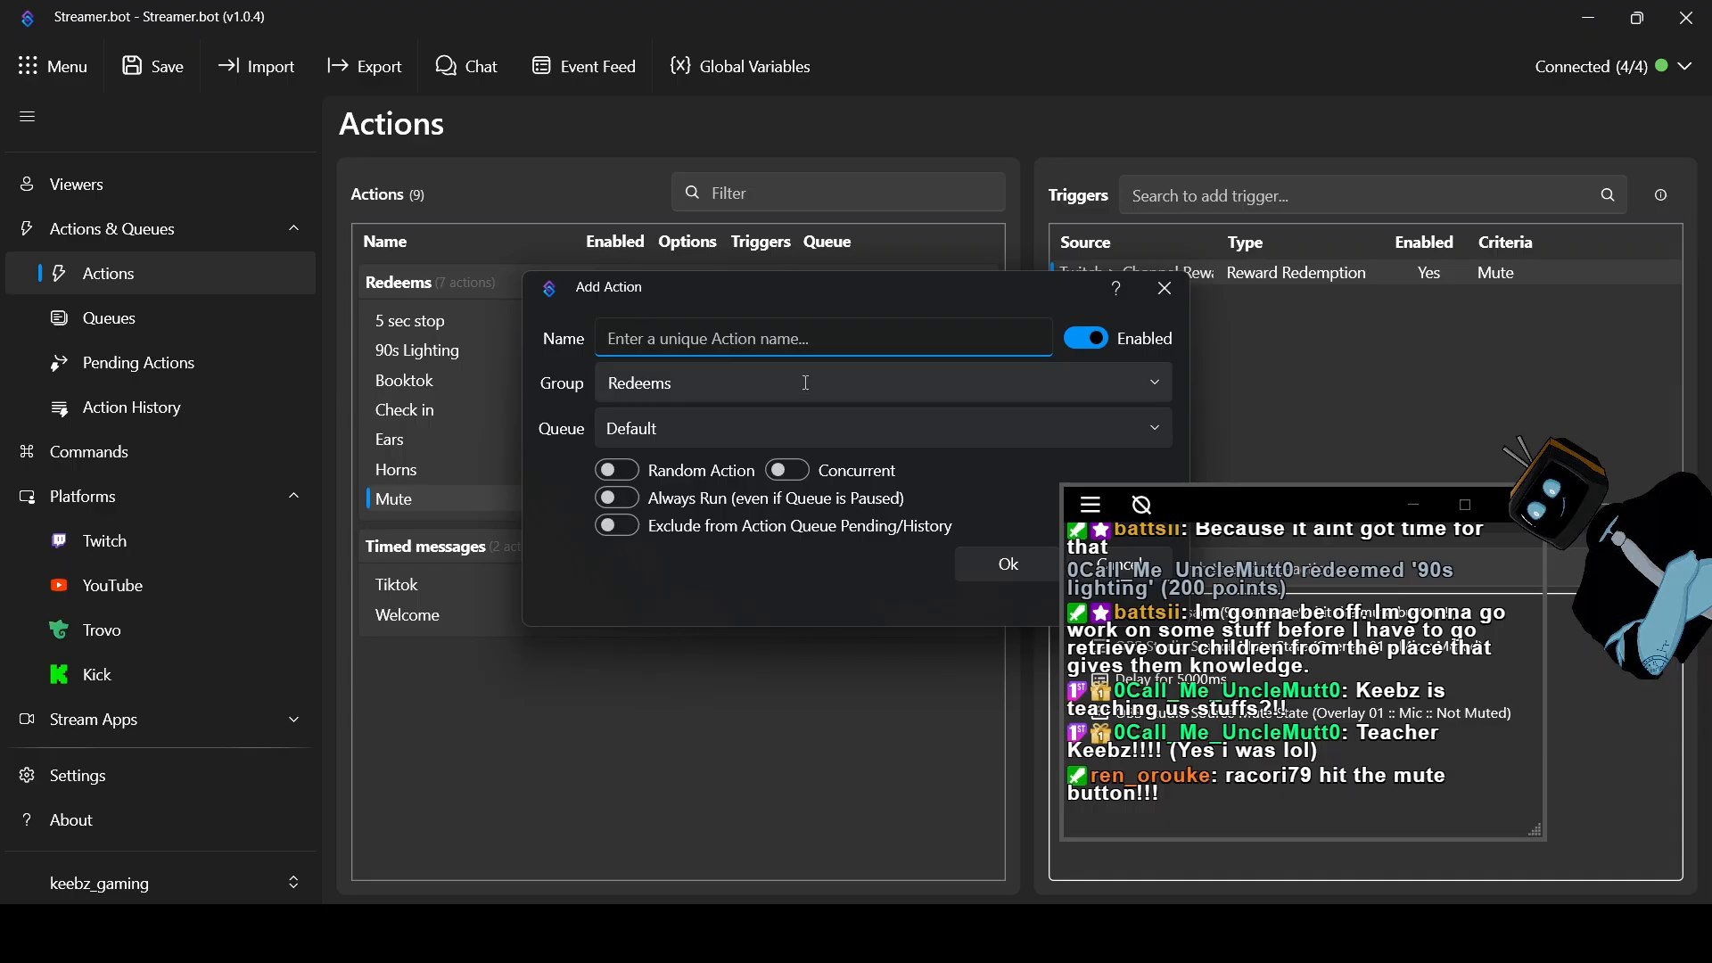
pyautogui.write('Re')
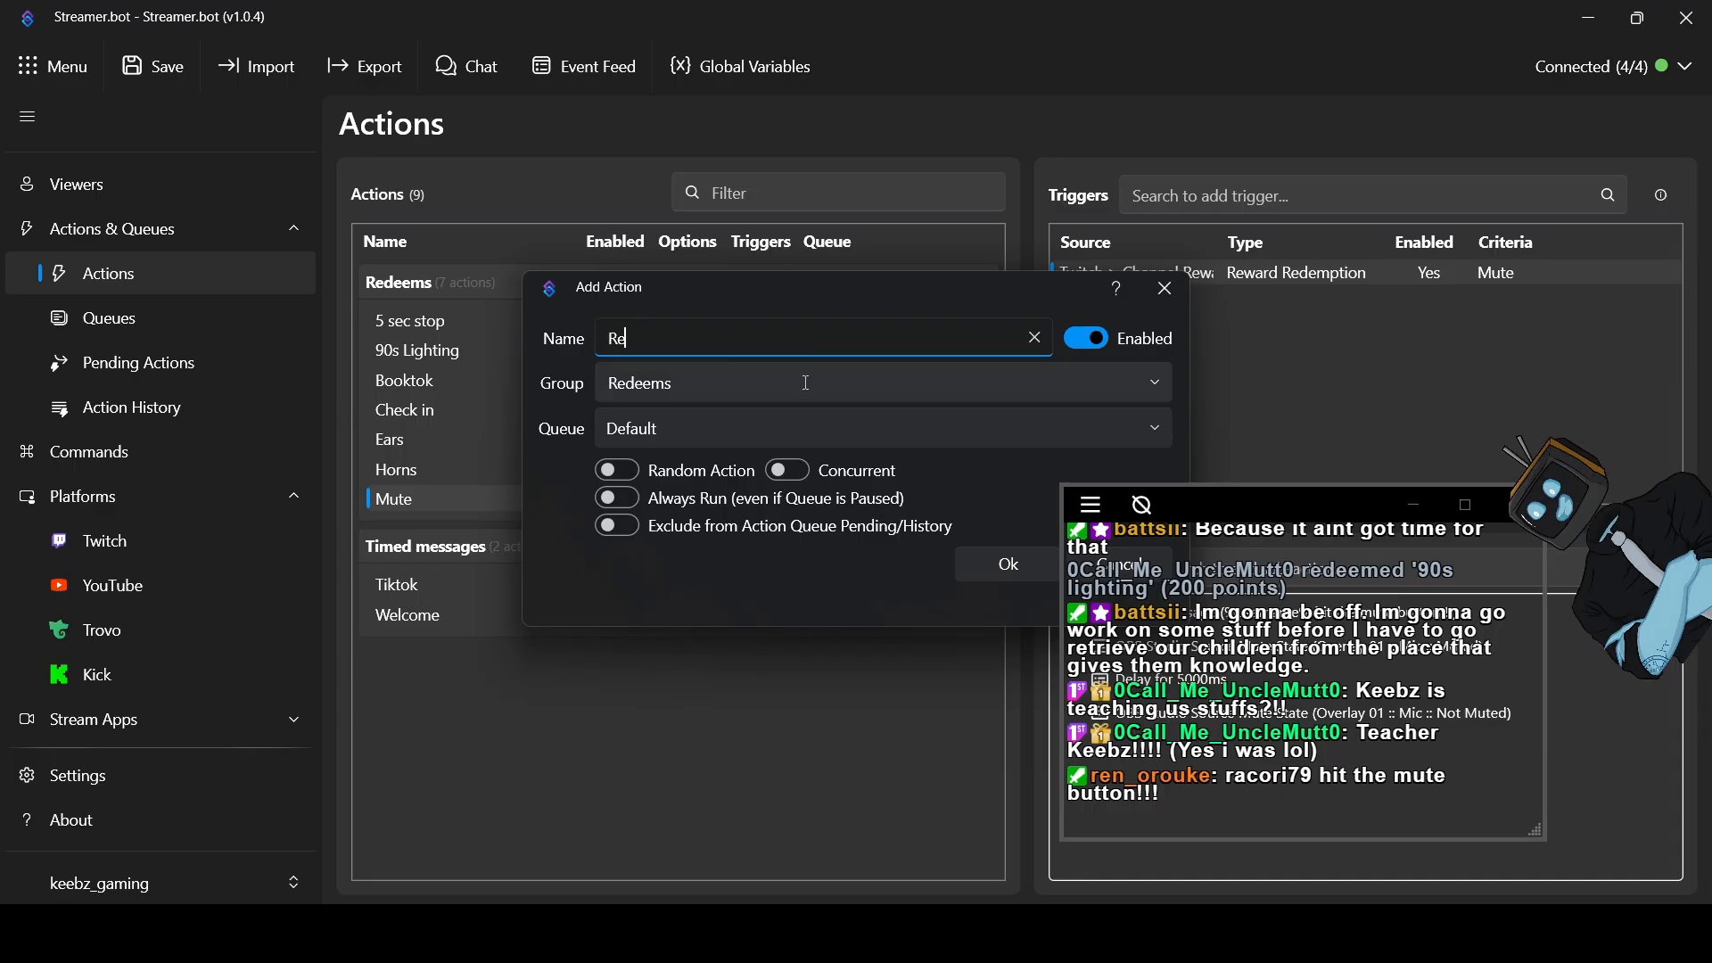
pyautogui.write('mote')
pyautogui.press('Tab')
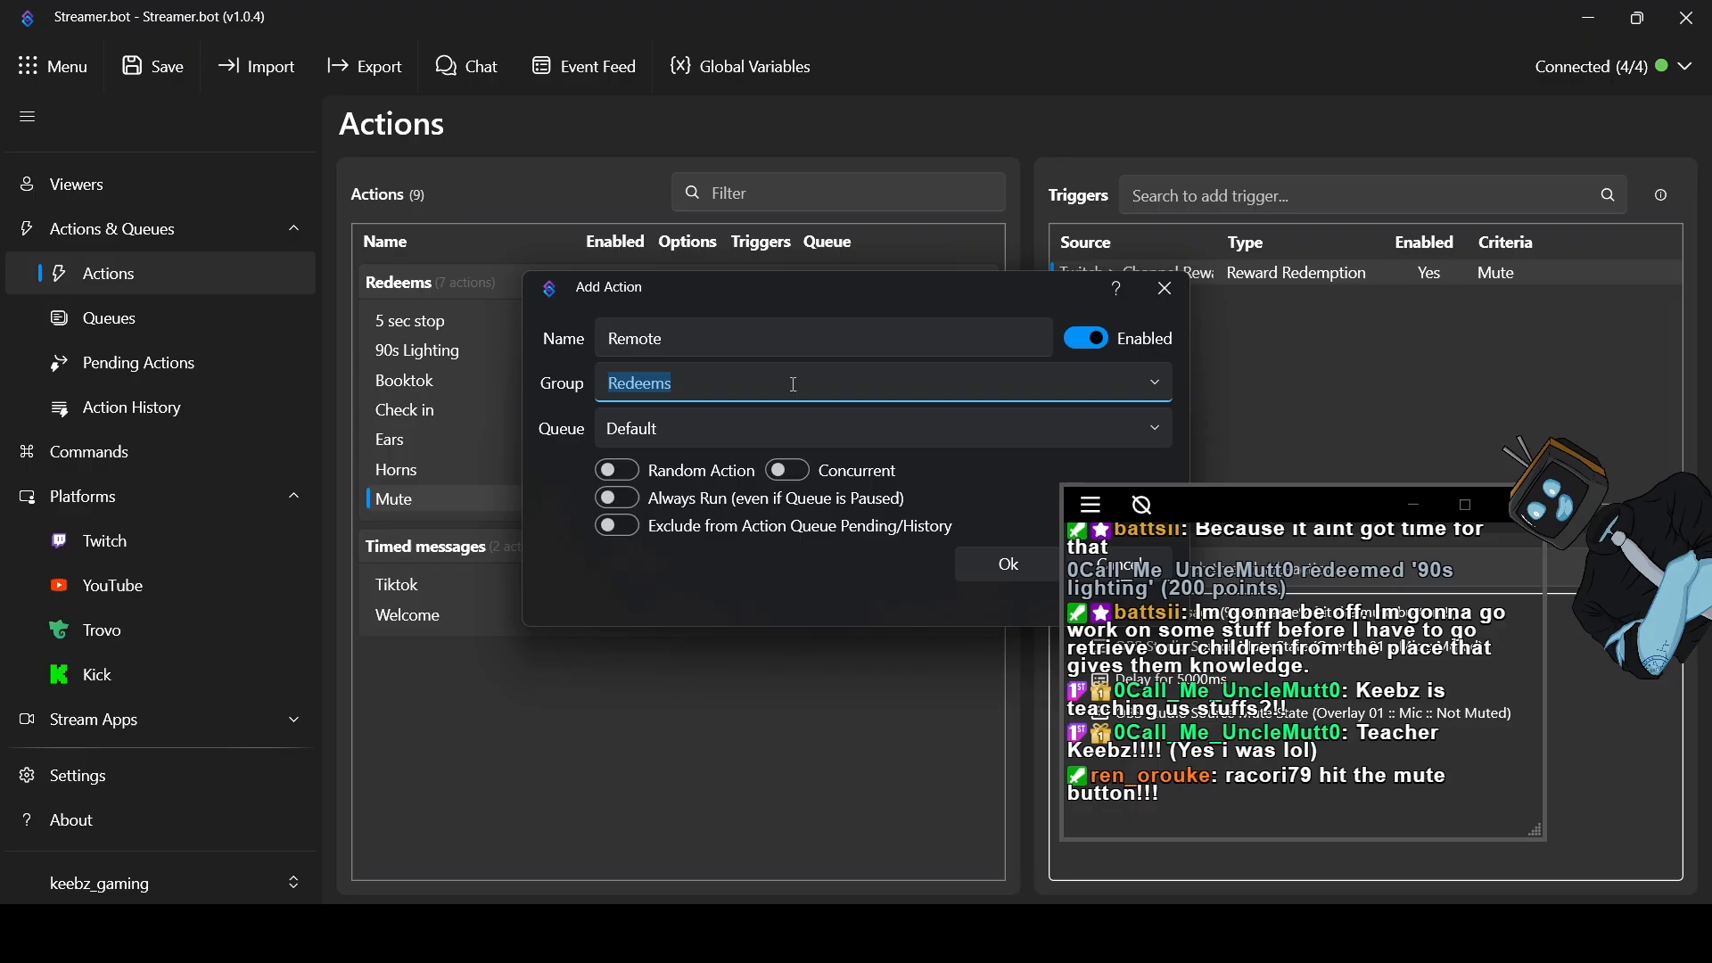
pyautogui.write('Chat games')
pyautogui.click(1009, 570)
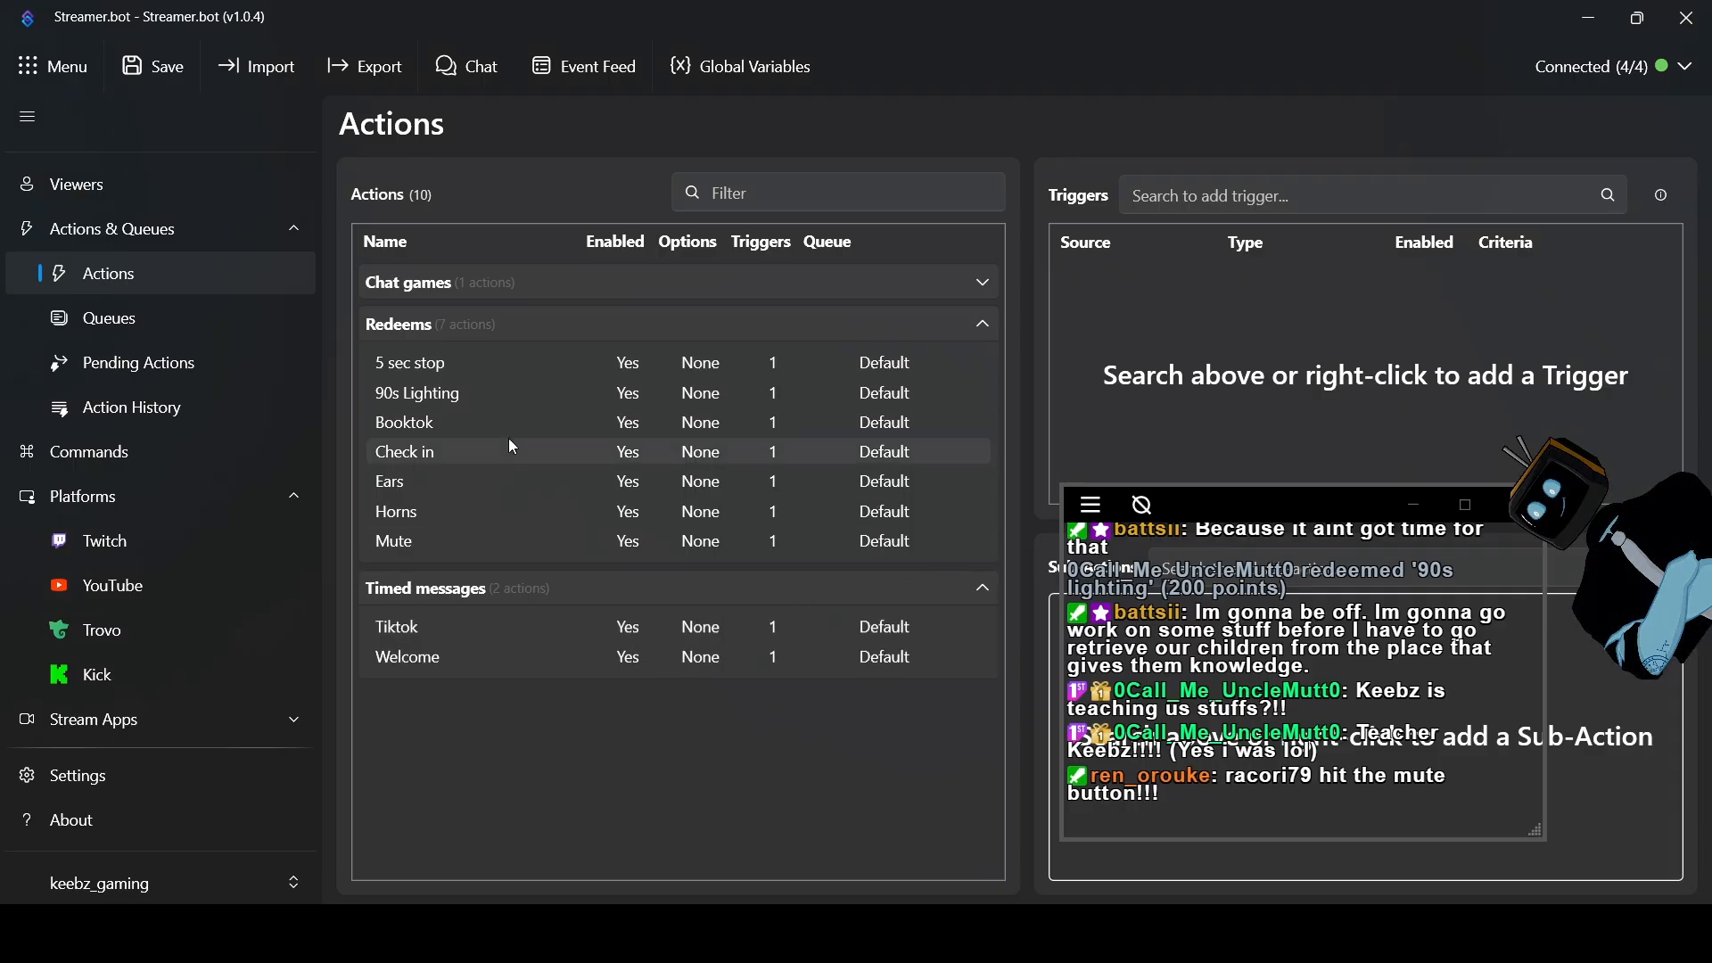
pyautogui.click(511, 288)
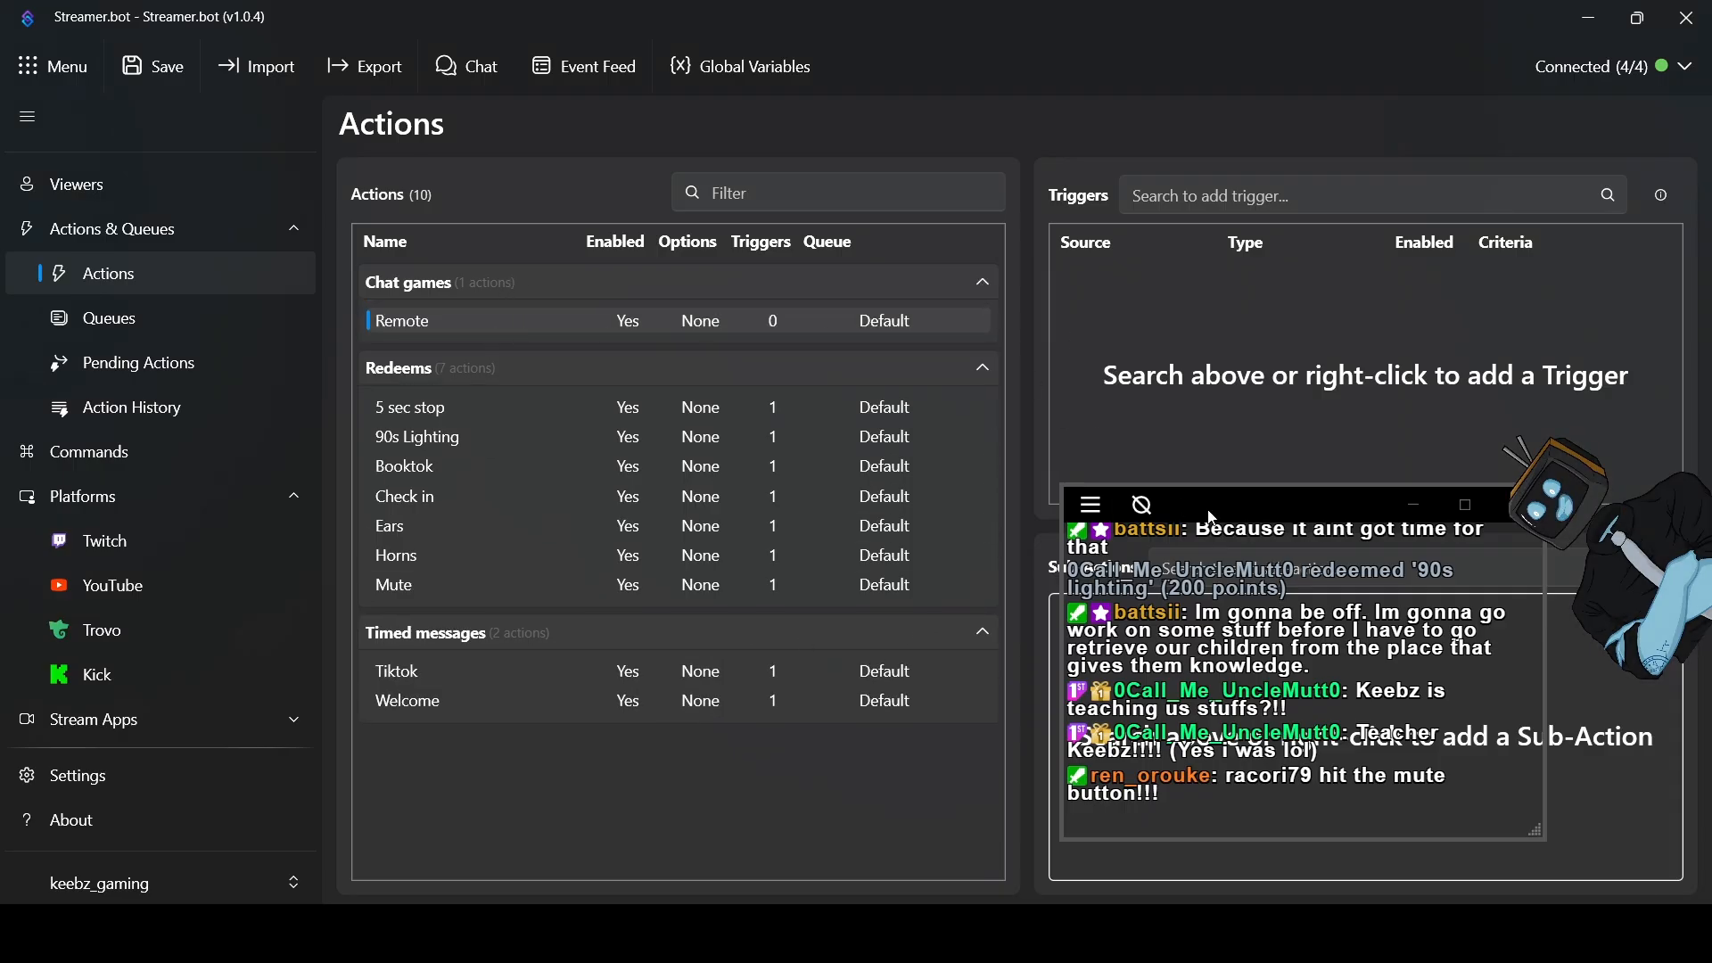
pyautogui.moveTo(1262, 520); pyautogui.dragTo(777, 527)
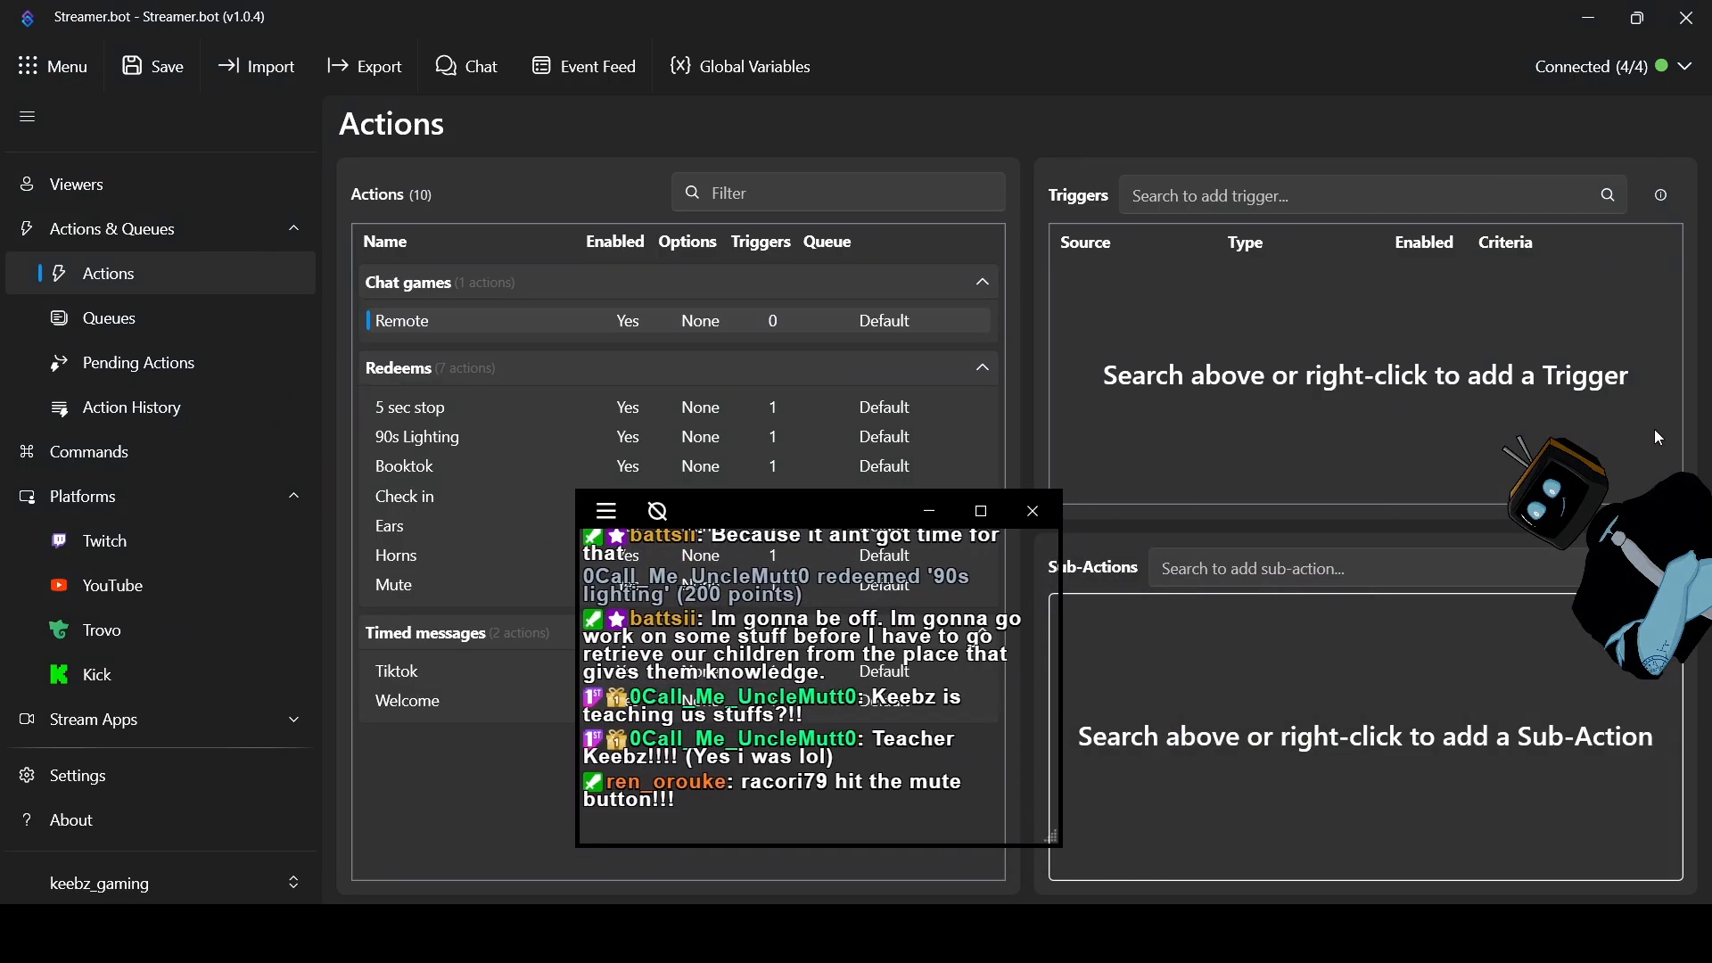
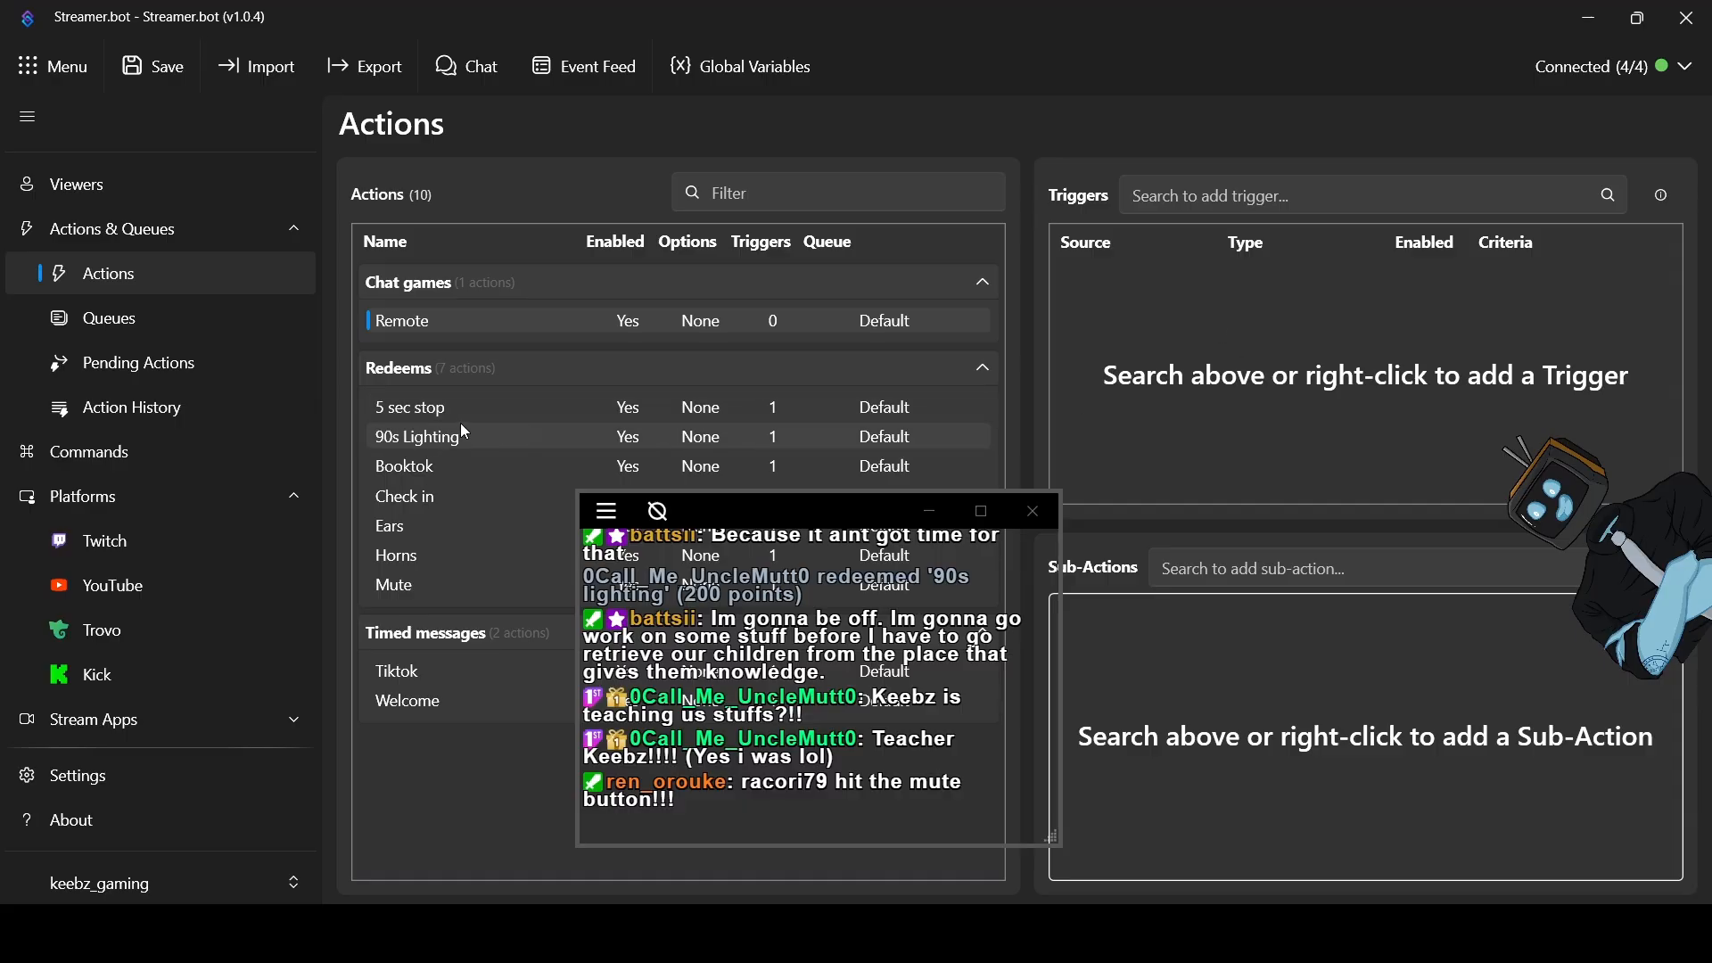
# Start a Command Triggered trigger for the Remote action and open the form for creating a new command
pyautogui.click(141, 459)
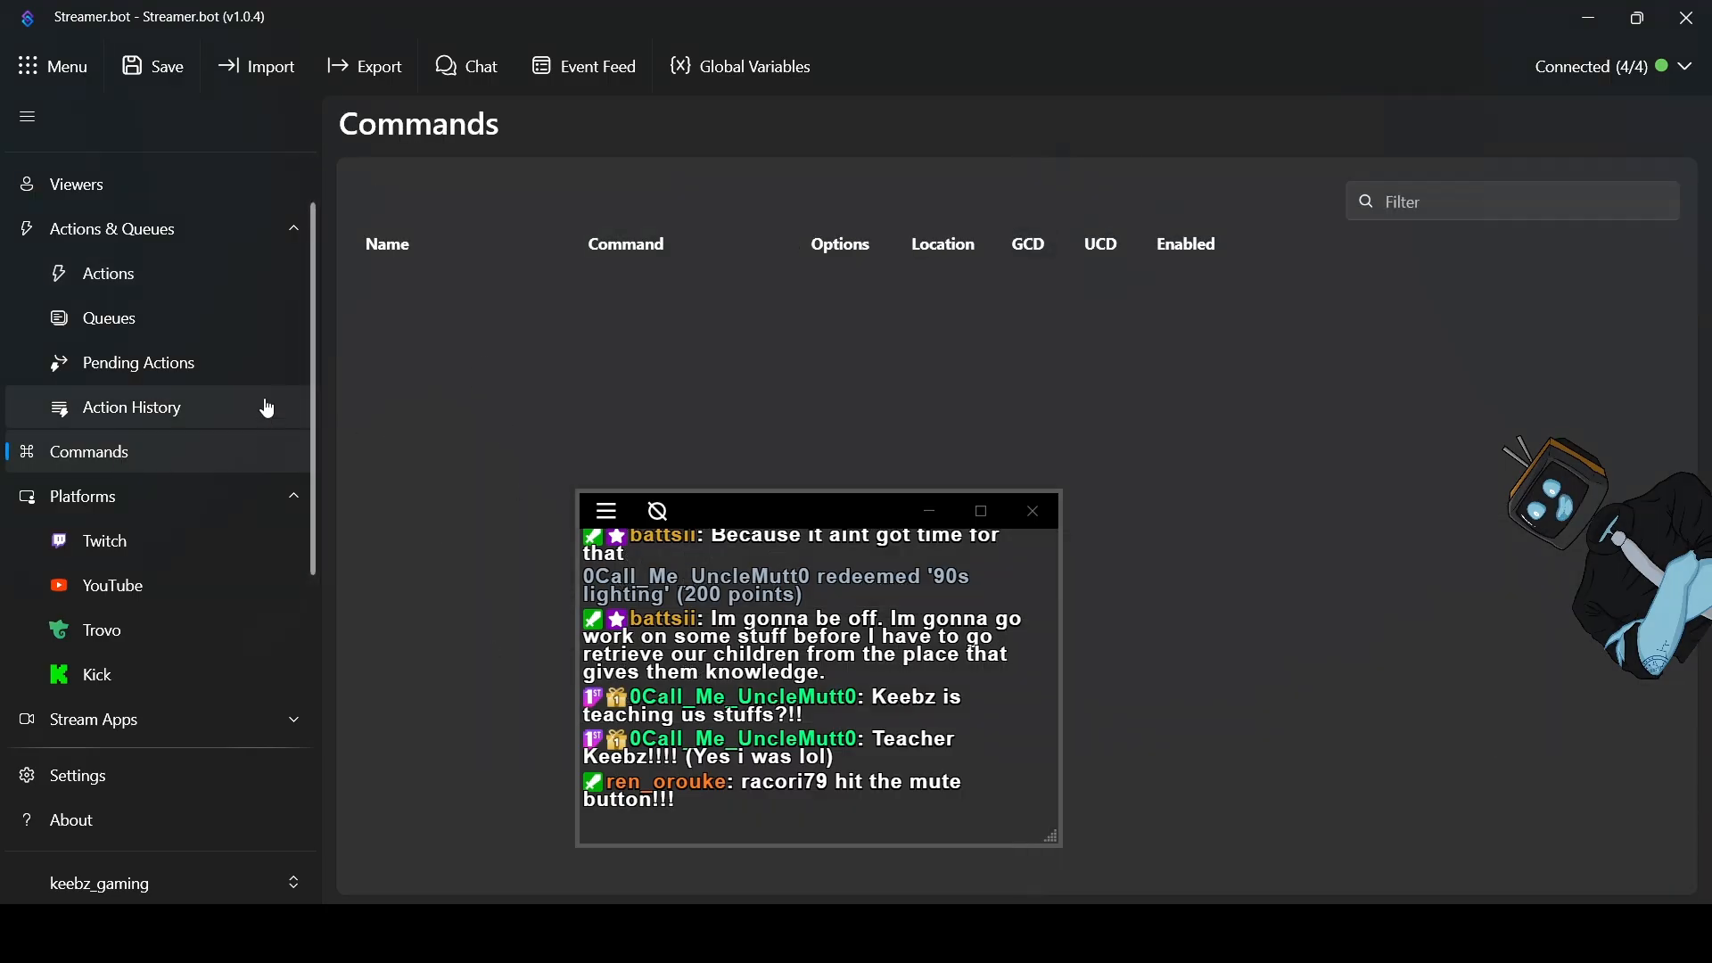
pyautogui.click(164, 282)
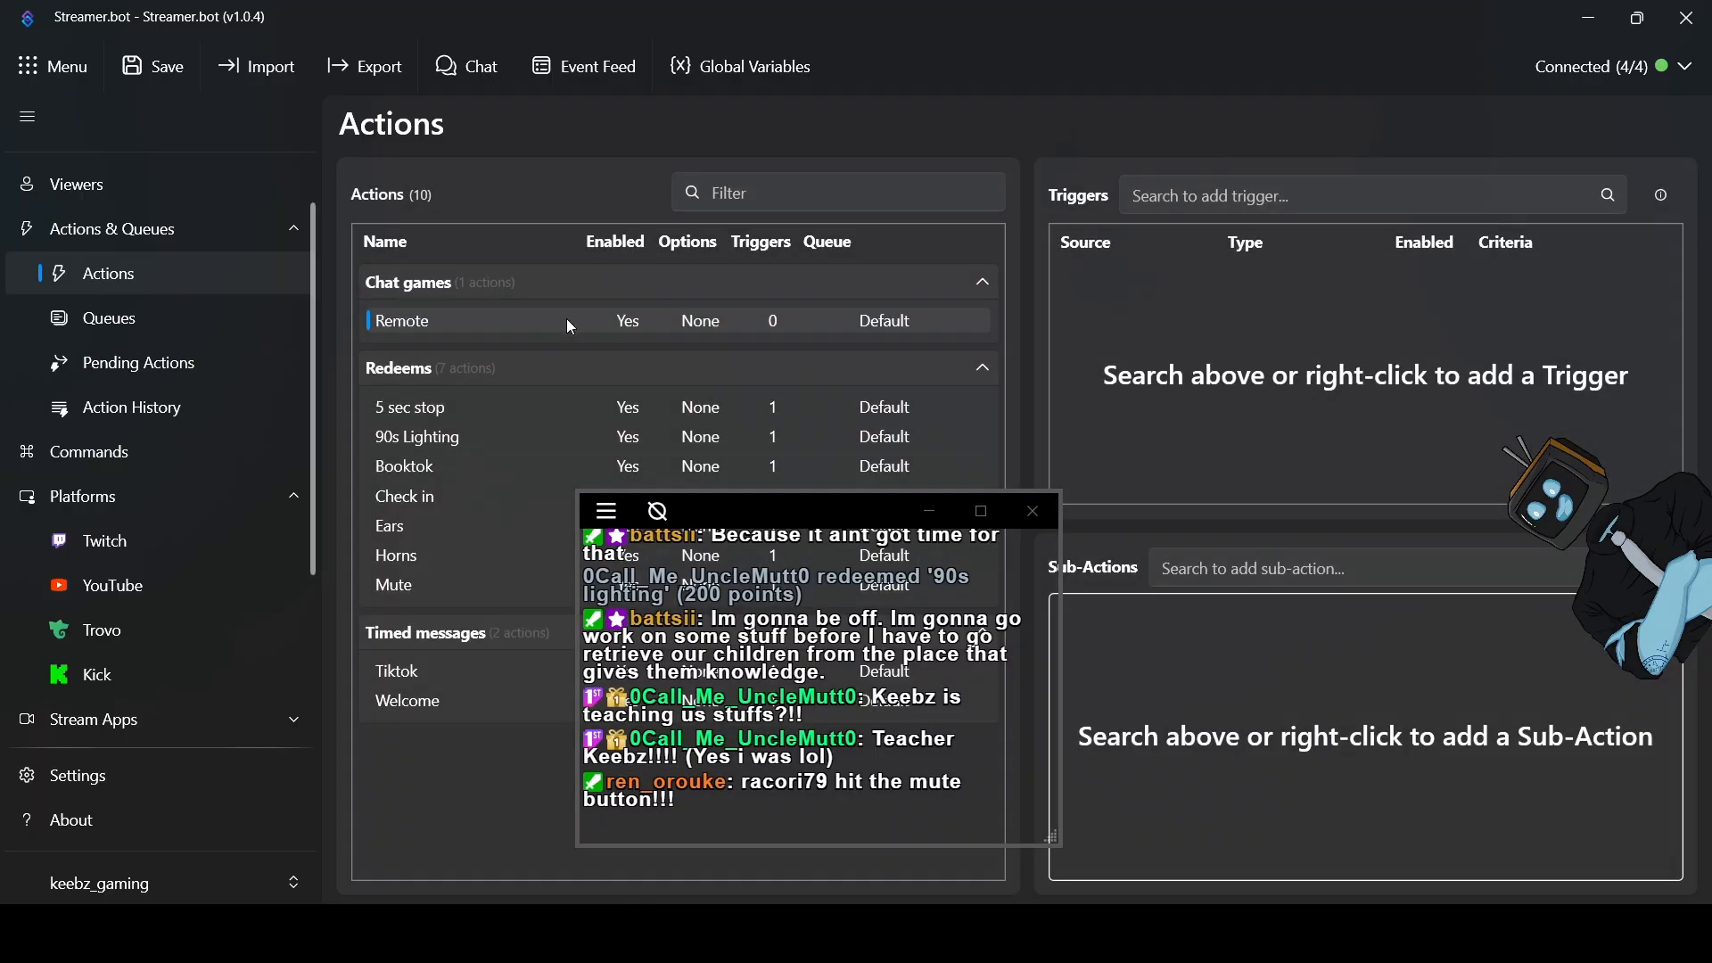
pyautogui.rightClick(1246, 350)
pyautogui.moveTo(1310, 560)
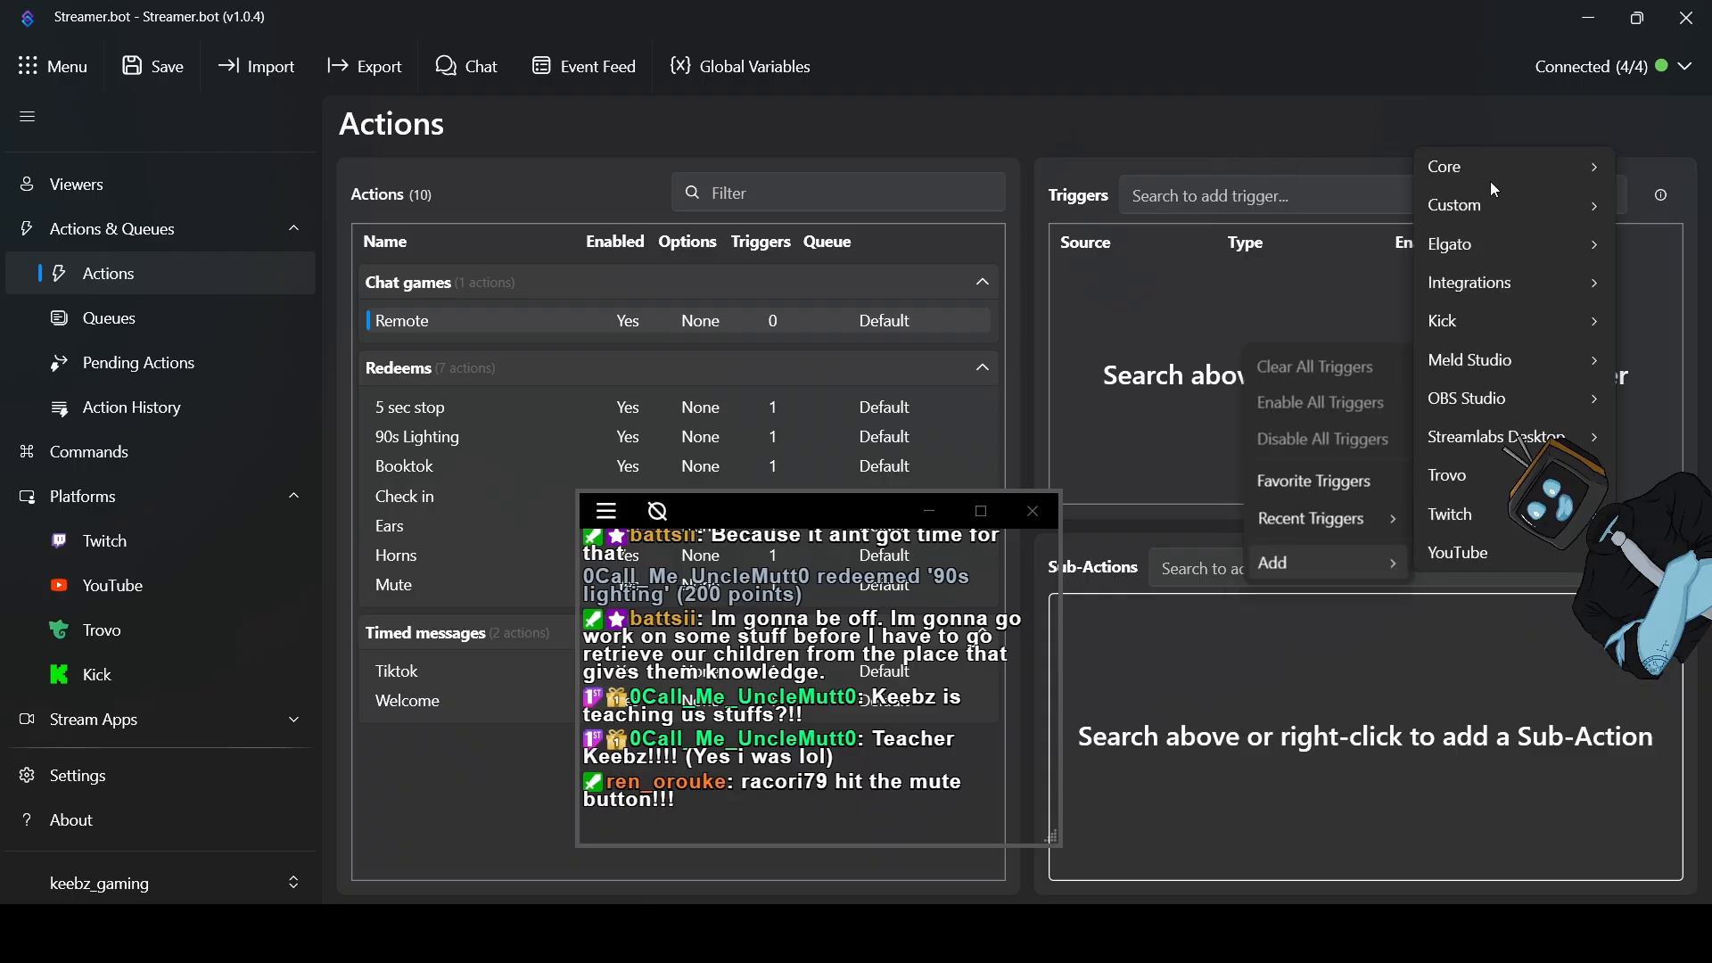
pyautogui.moveTo(1465, 175)
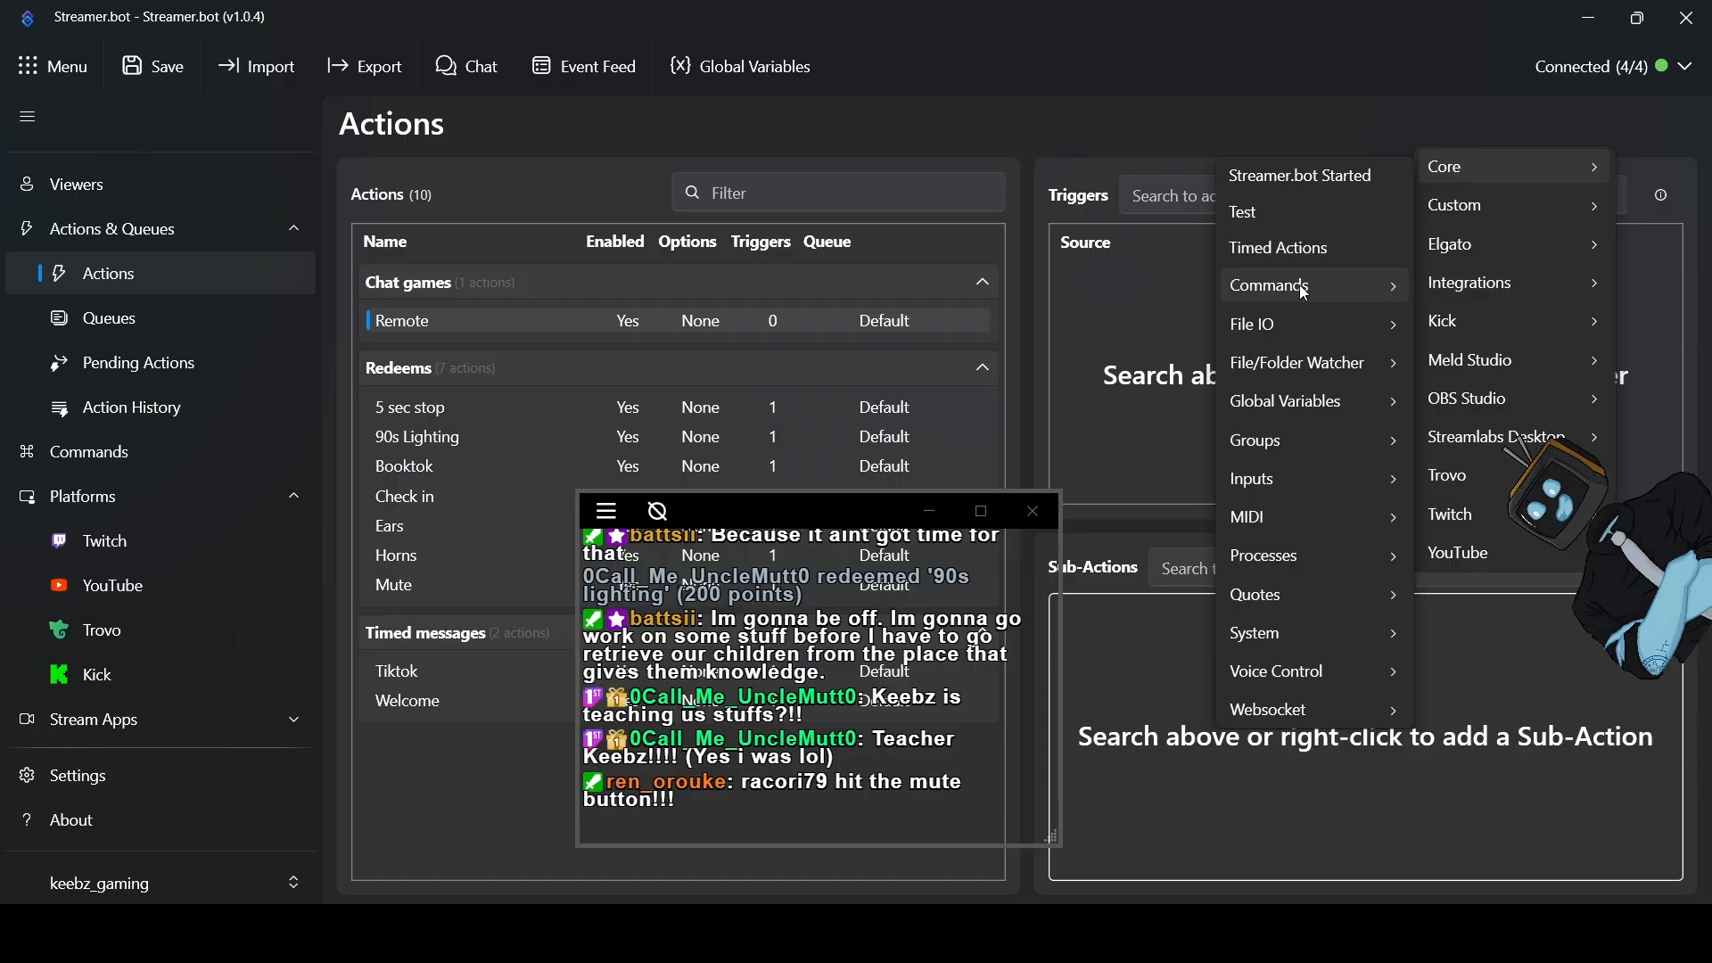
pyautogui.moveTo(1298, 291)
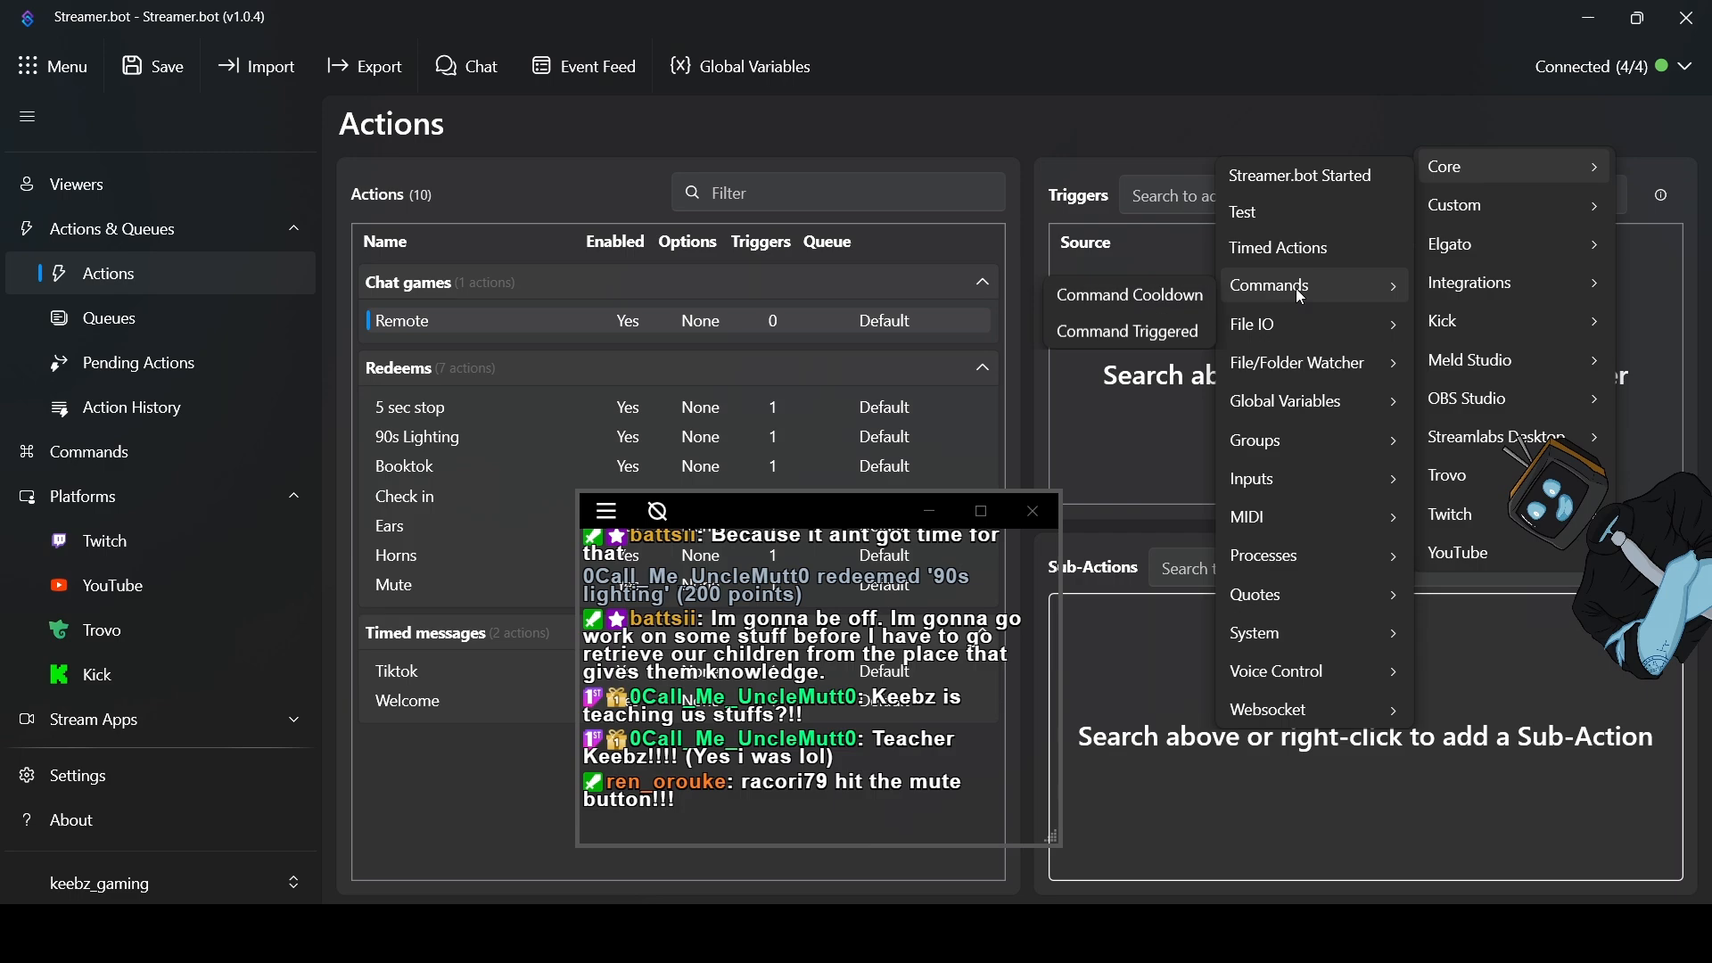
pyautogui.click(1143, 336)
pyautogui.click(976, 431)
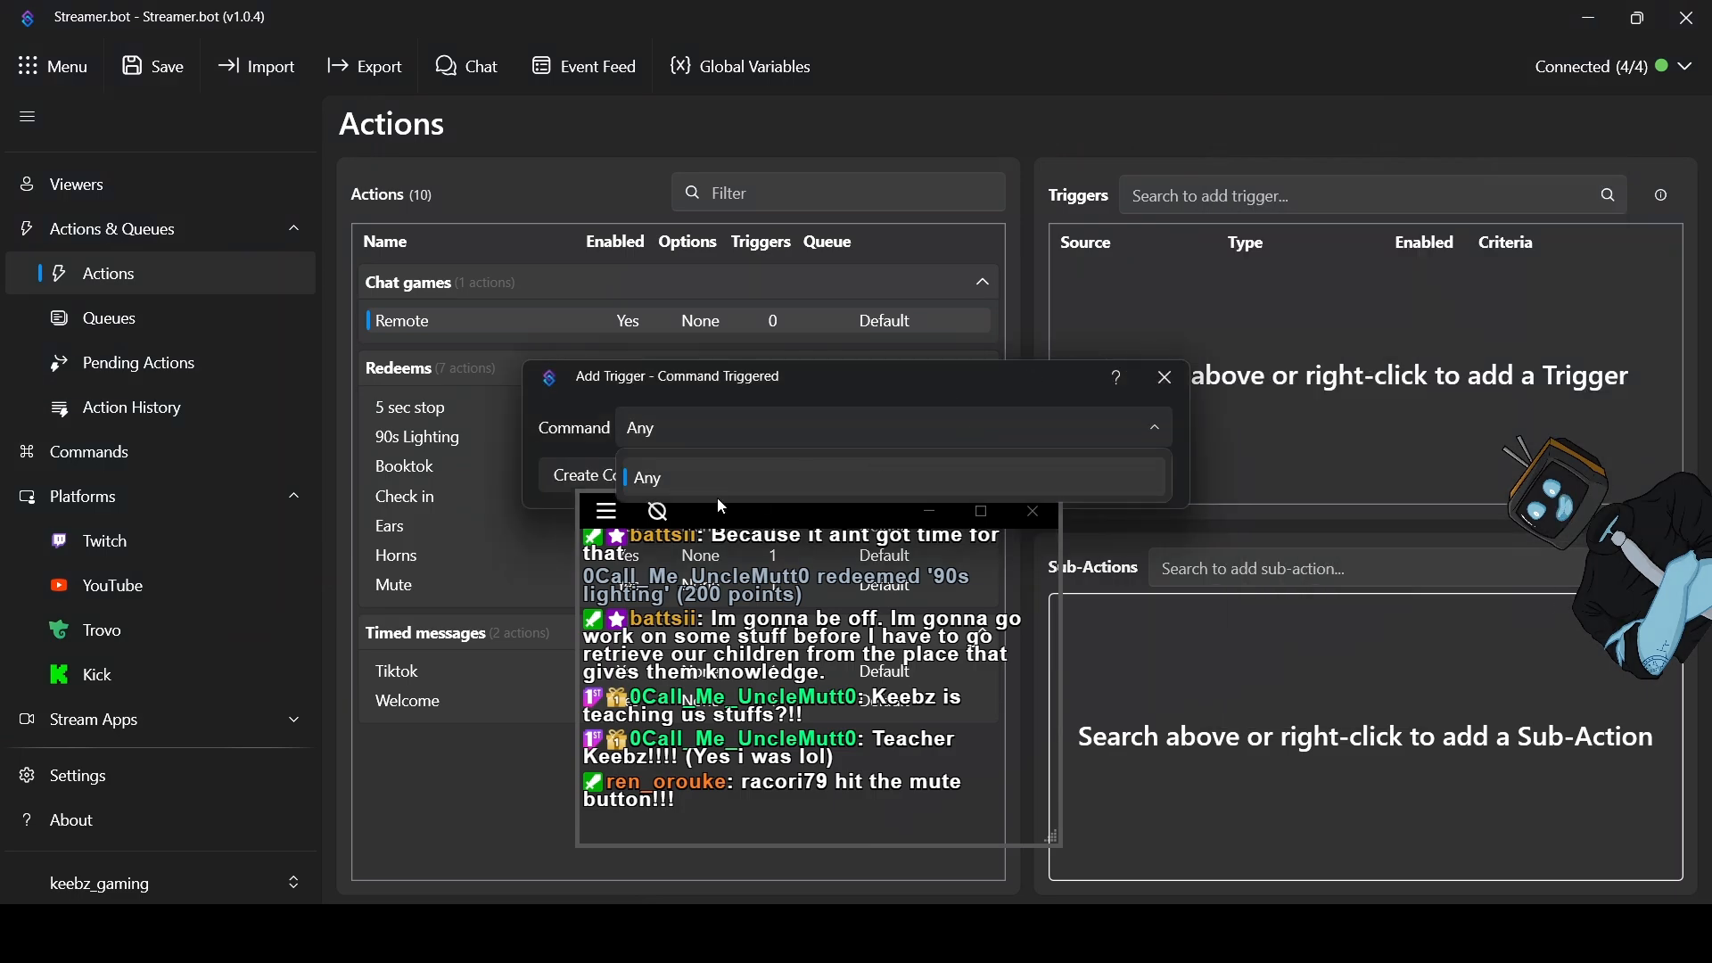
pyautogui.click(563, 482)
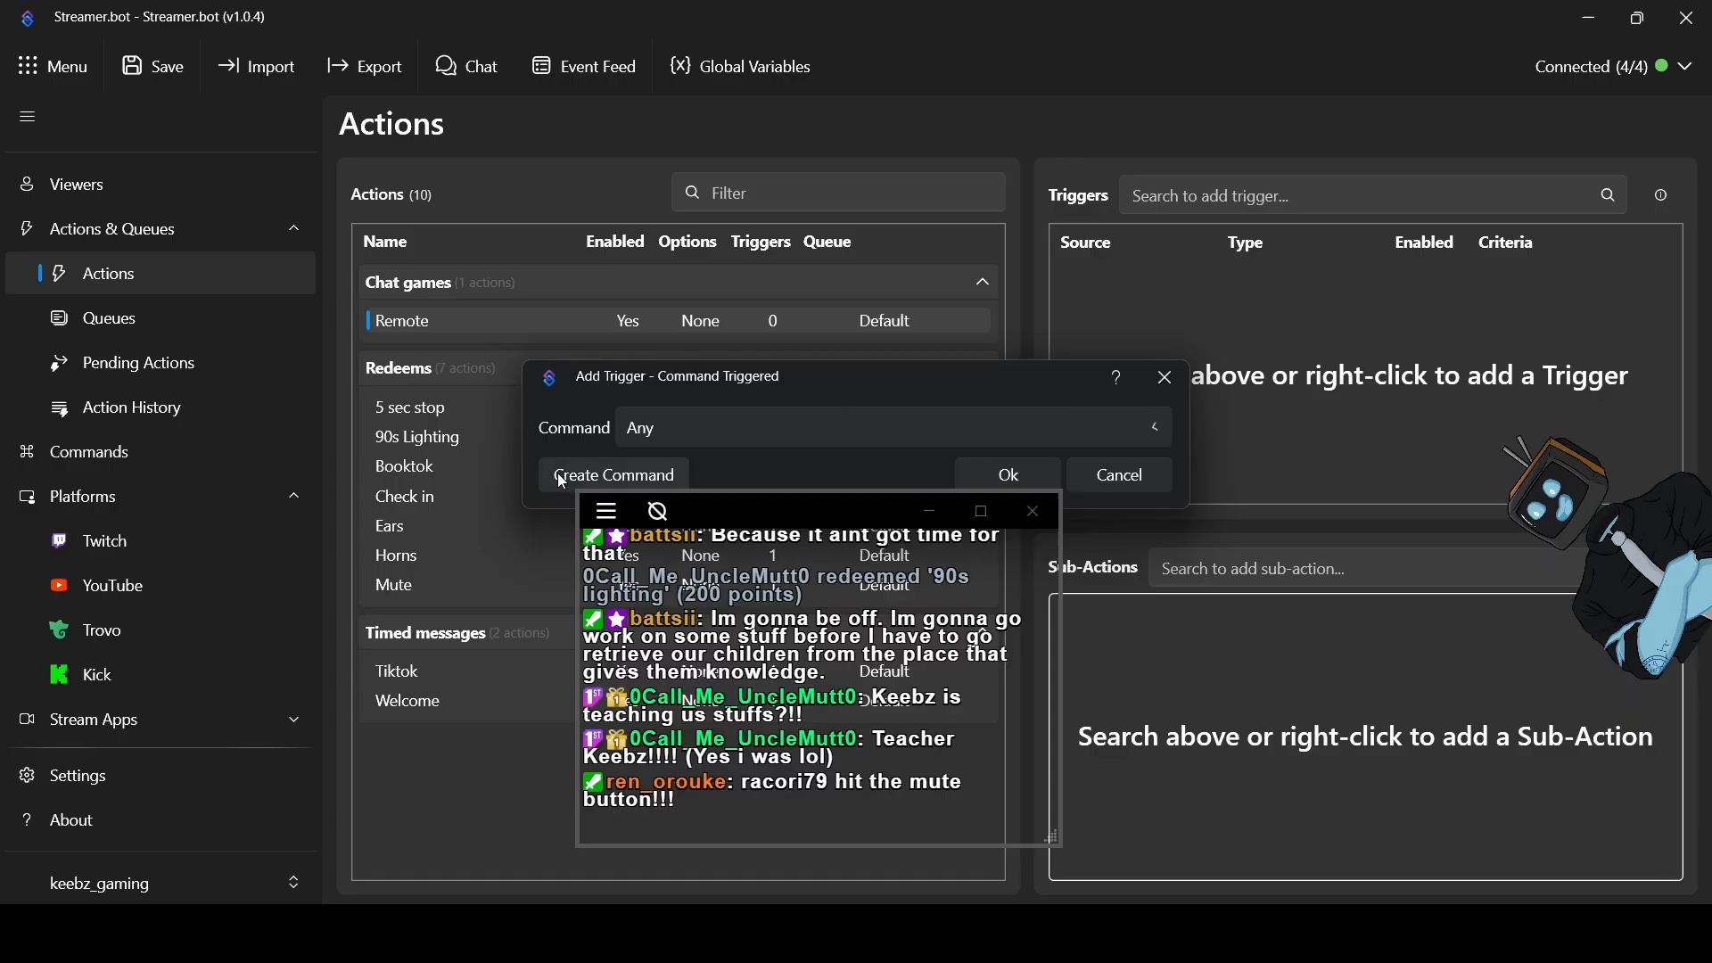
pyautogui.click(567, 471)
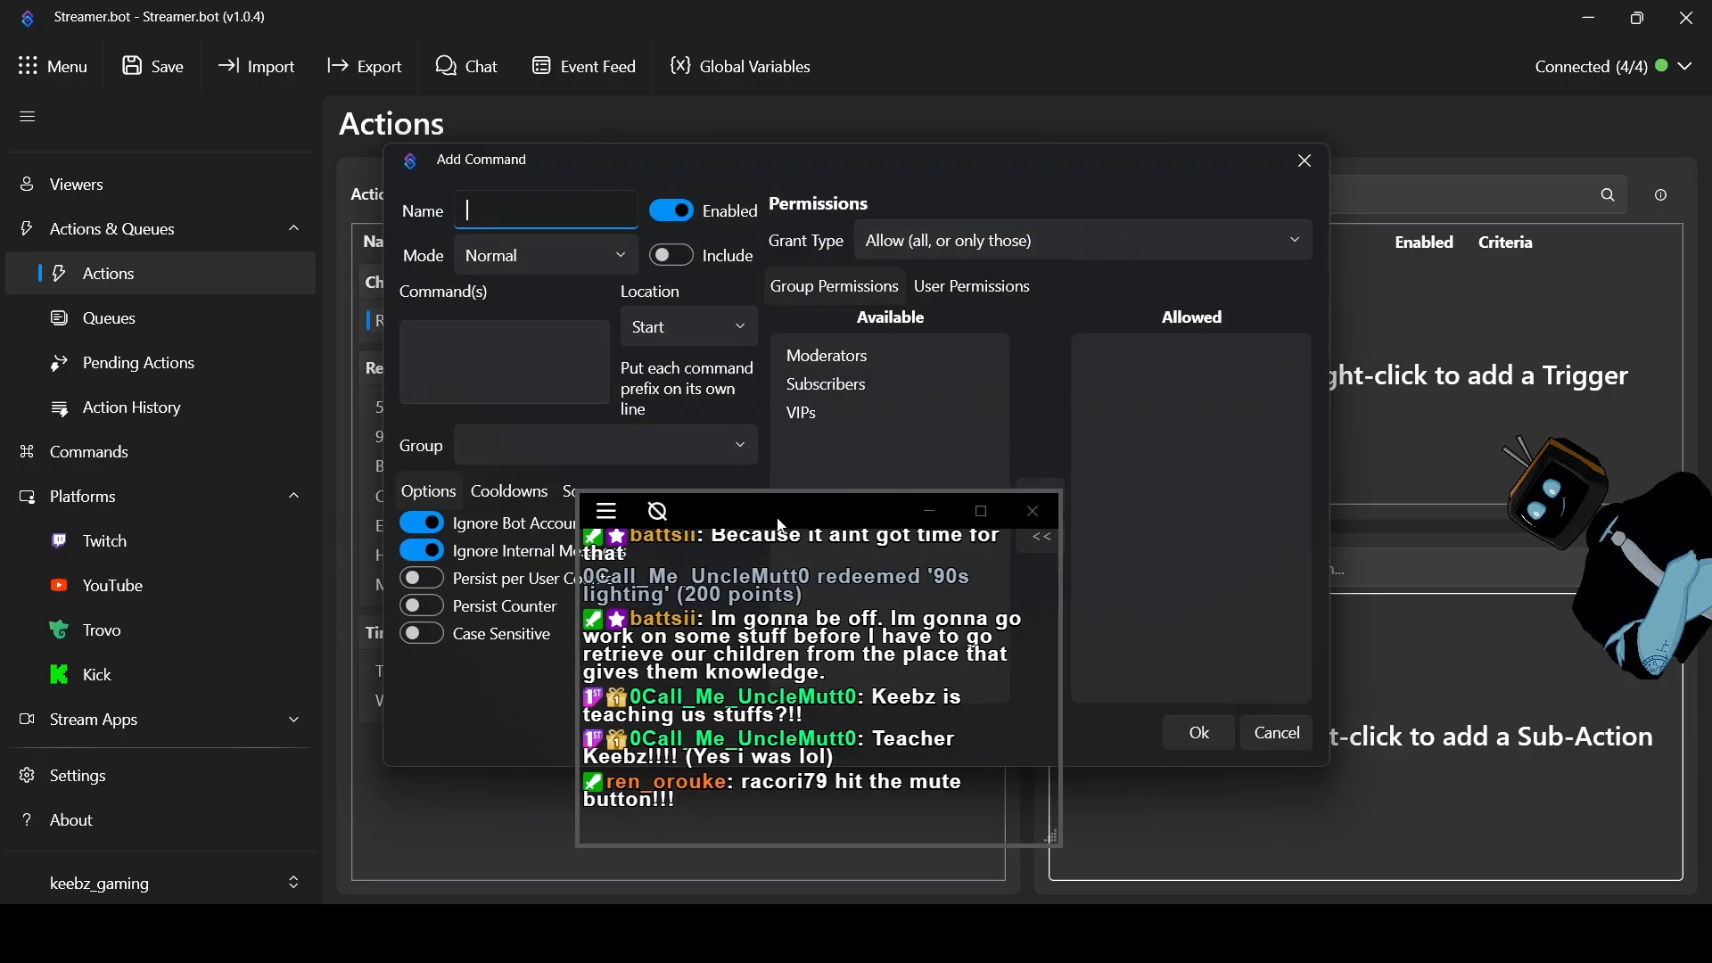
# Move the chat overlay clear of the command form, name the new command Remote and enable Include
pyautogui.moveTo(783, 524); pyautogui.dragTo(1471, 419)
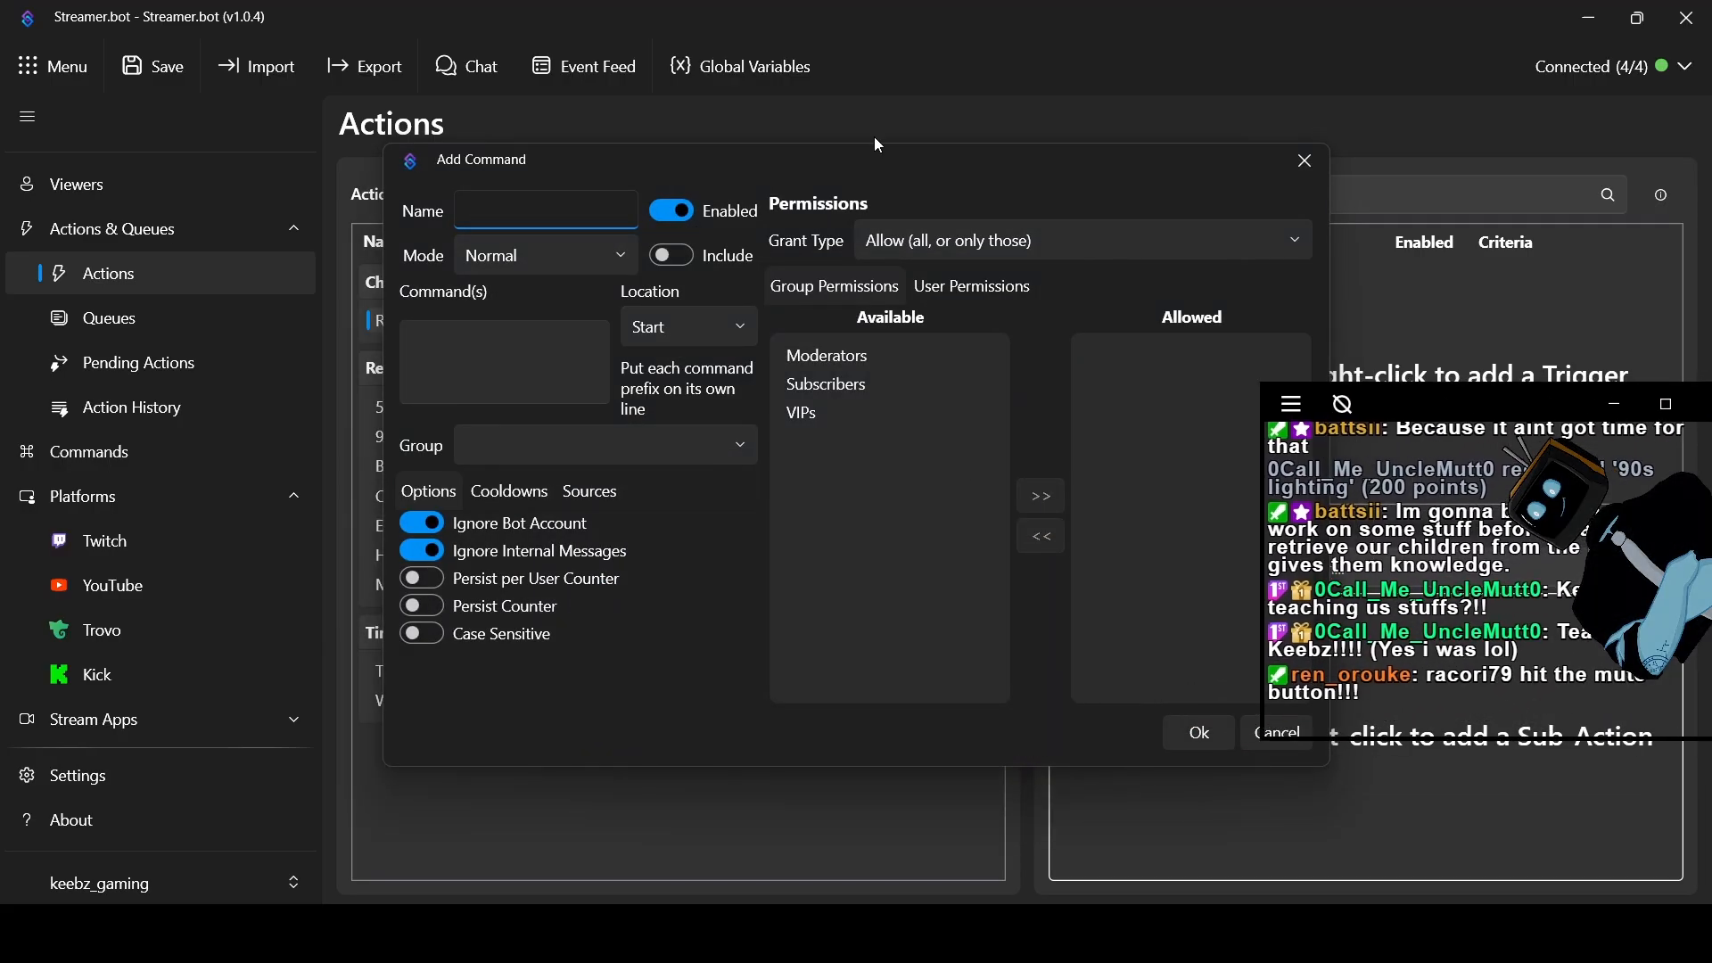
pyautogui.moveTo(930, 177); pyautogui.dragTo(806, 180)
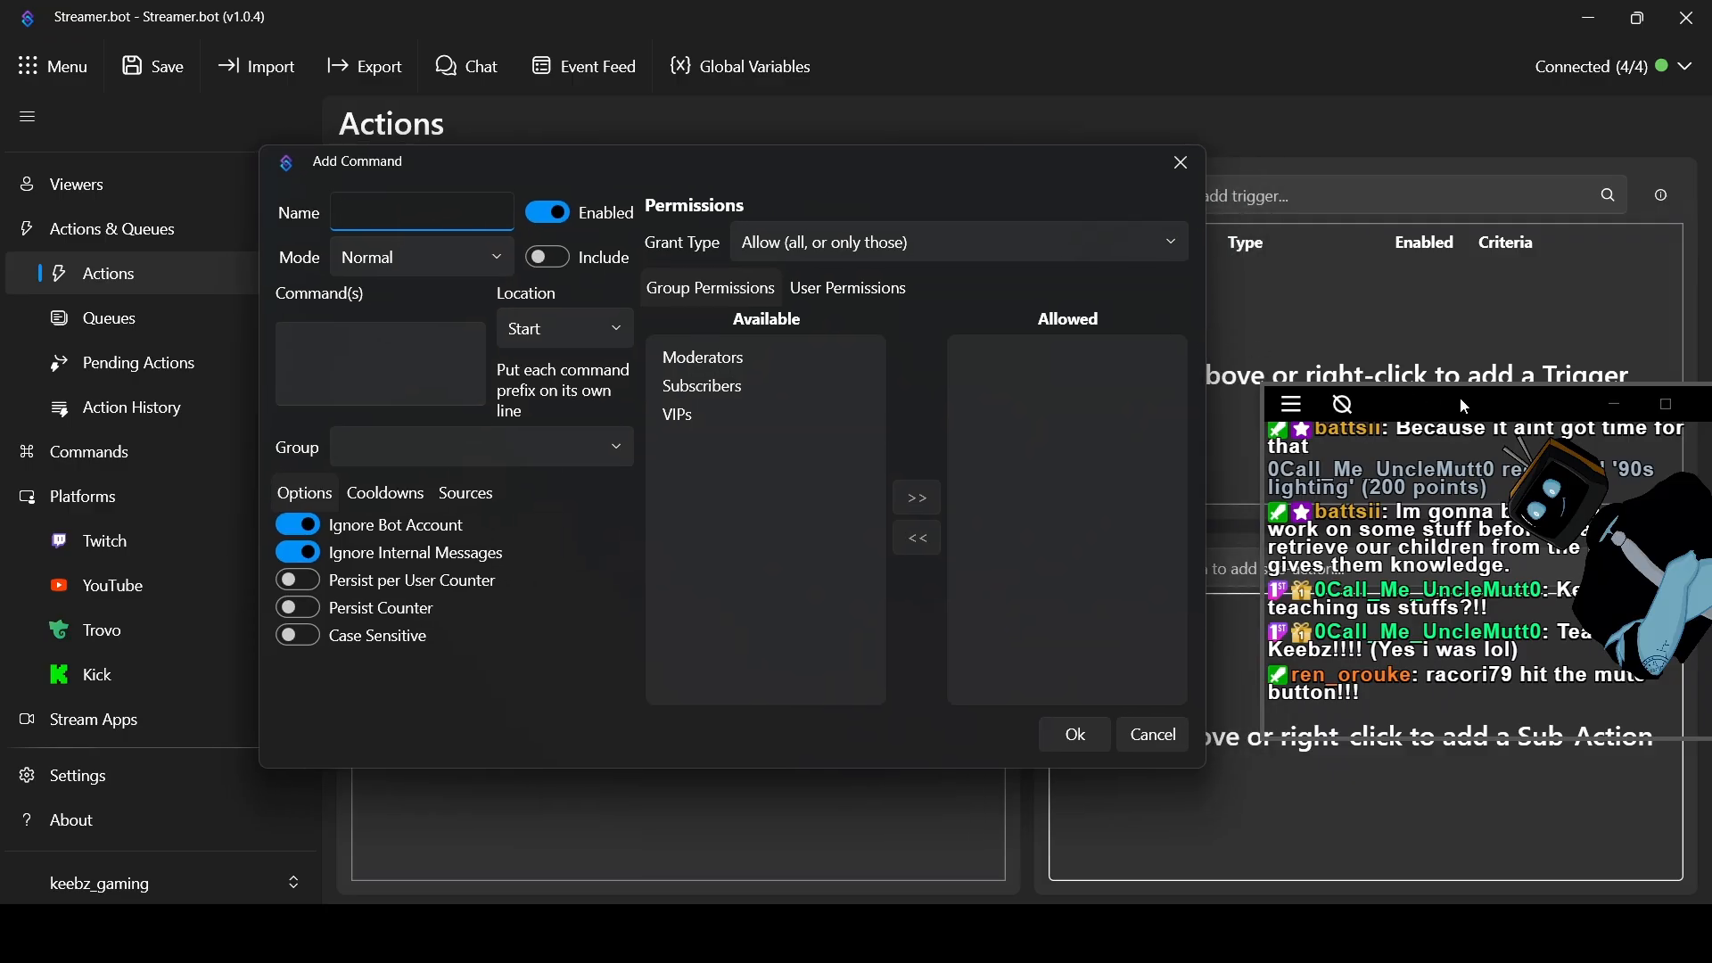
pyautogui.moveTo(1465, 406); pyautogui.dragTo(1409, 327)
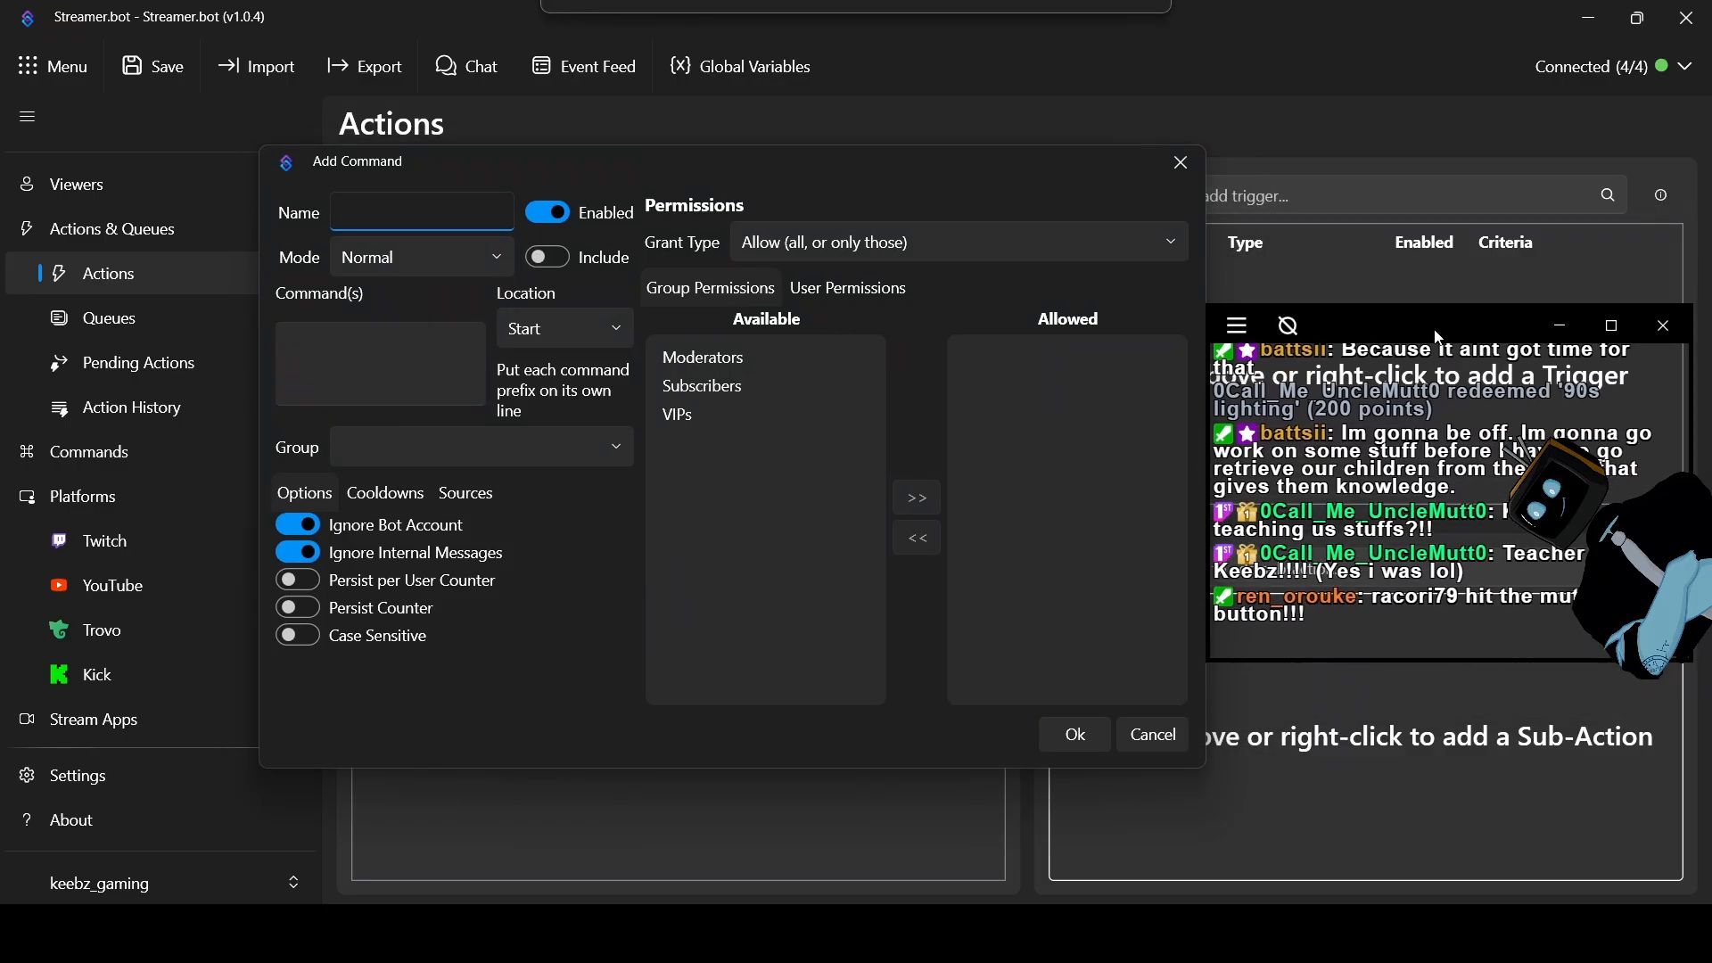
pyautogui.click(393, 207)
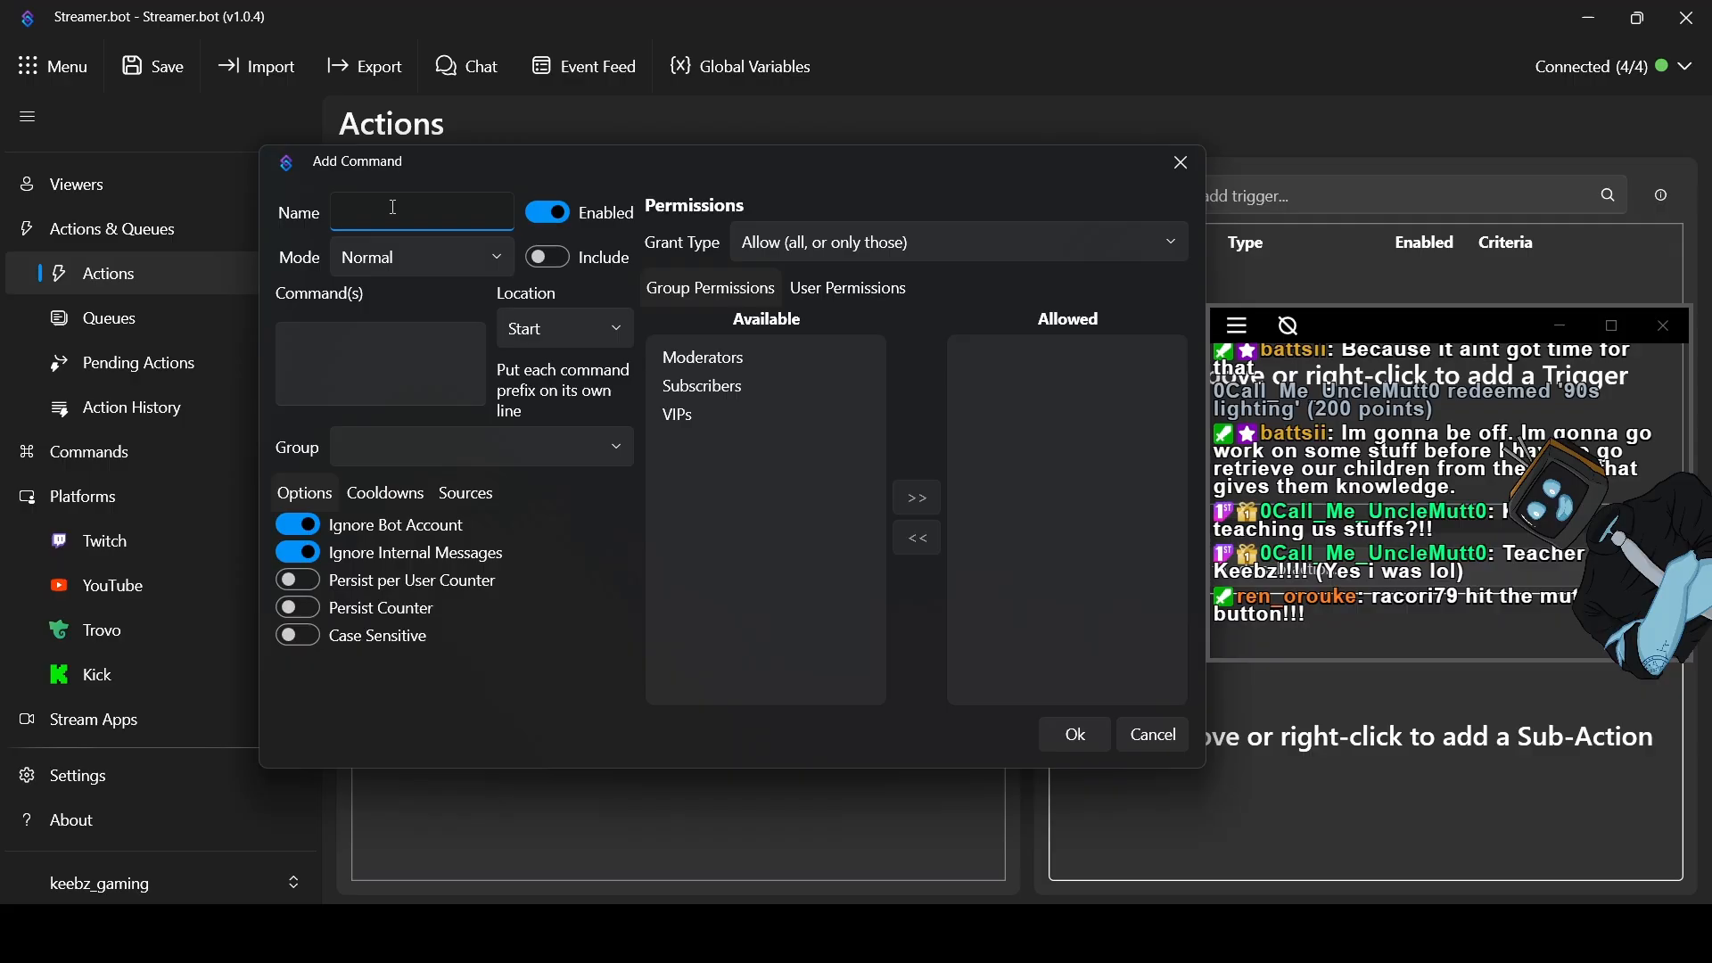
pyautogui.write('Re')
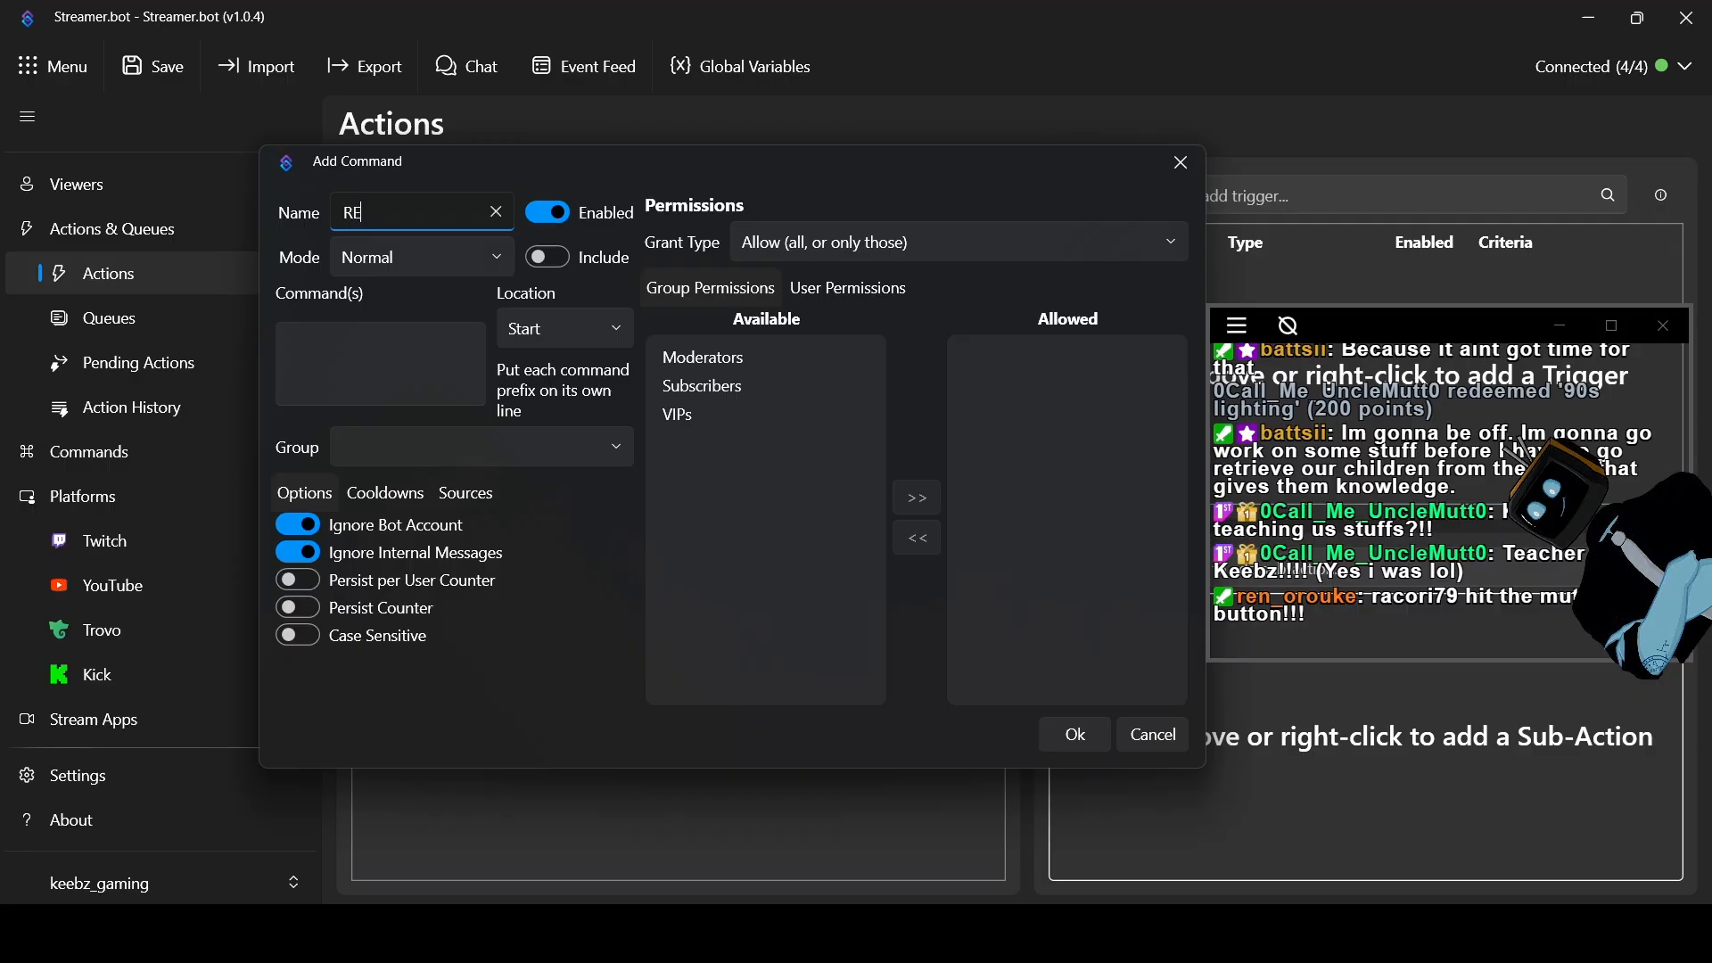
pyautogui.write('mote')
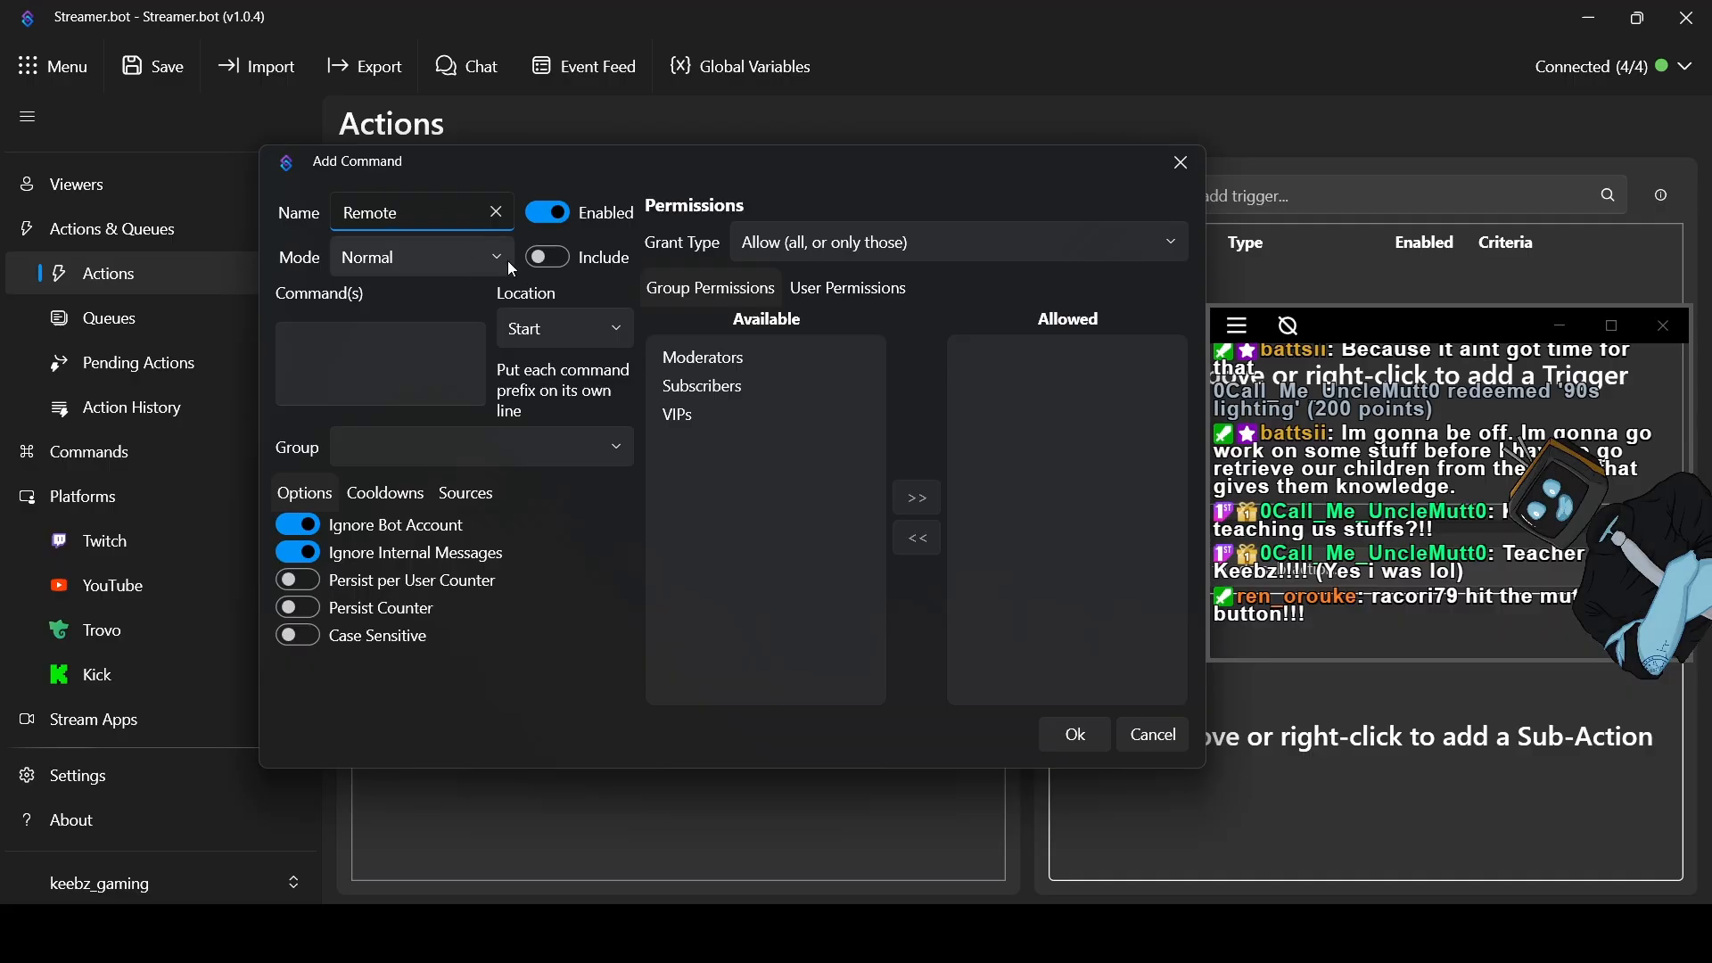
pyautogui.click(547, 257)
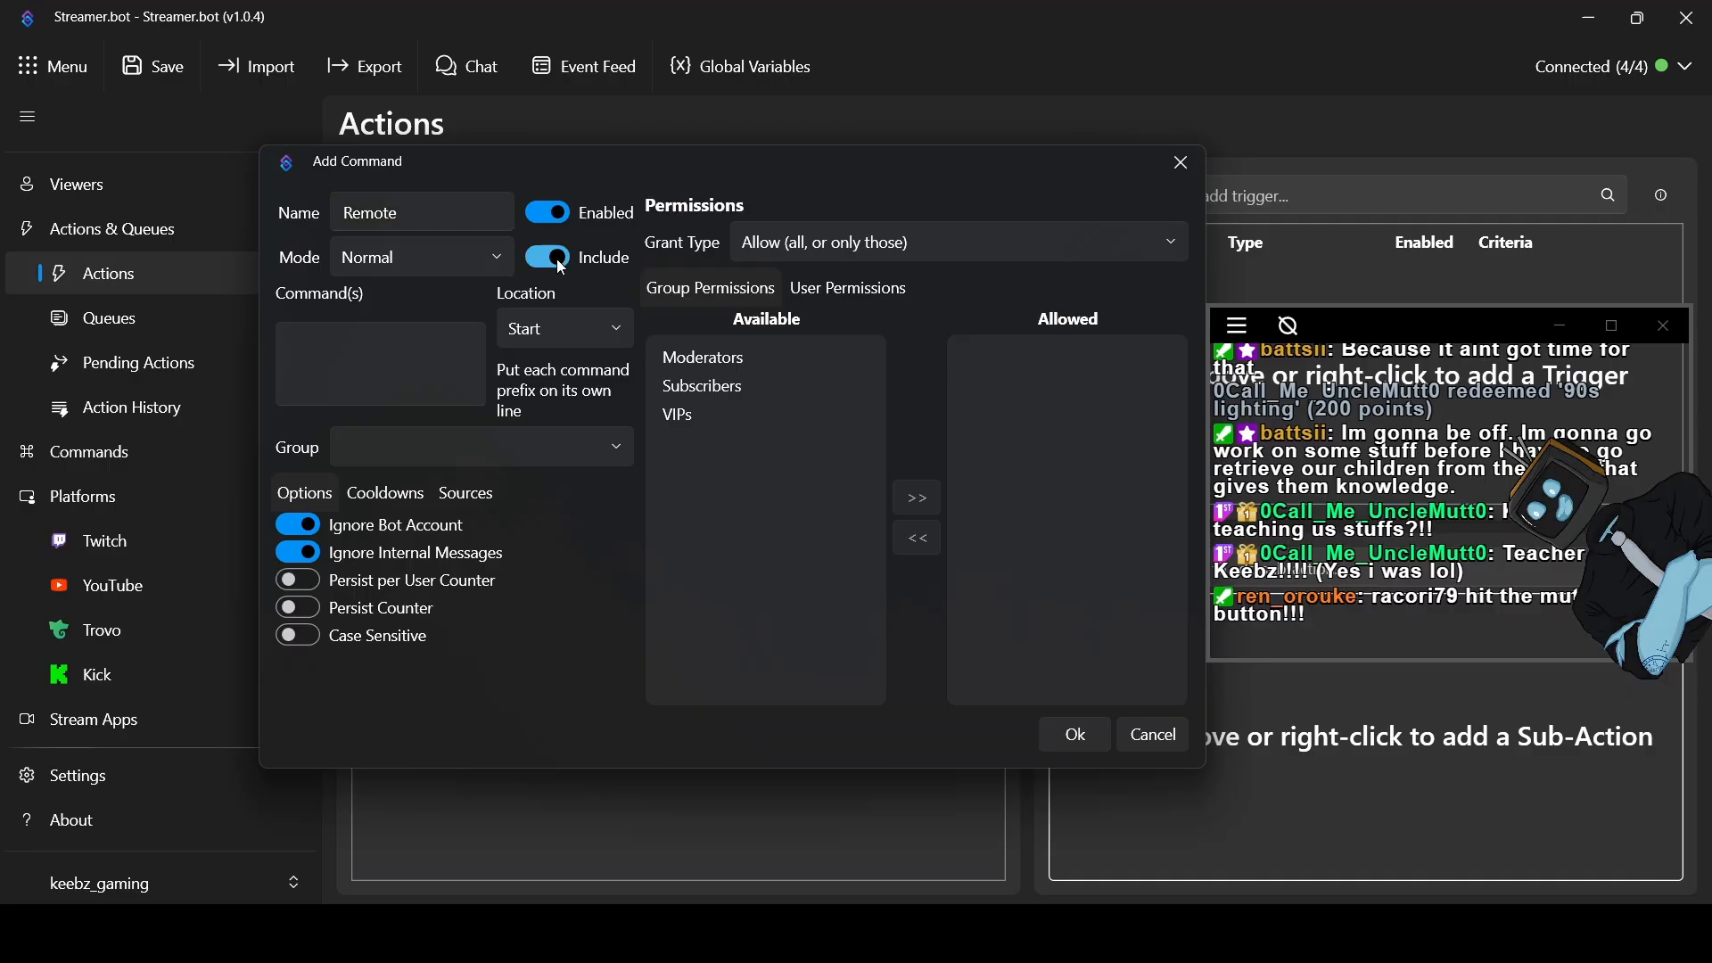
# Enter !remote as the command text and keep its location set to Start
pyautogui.click(326, 340)
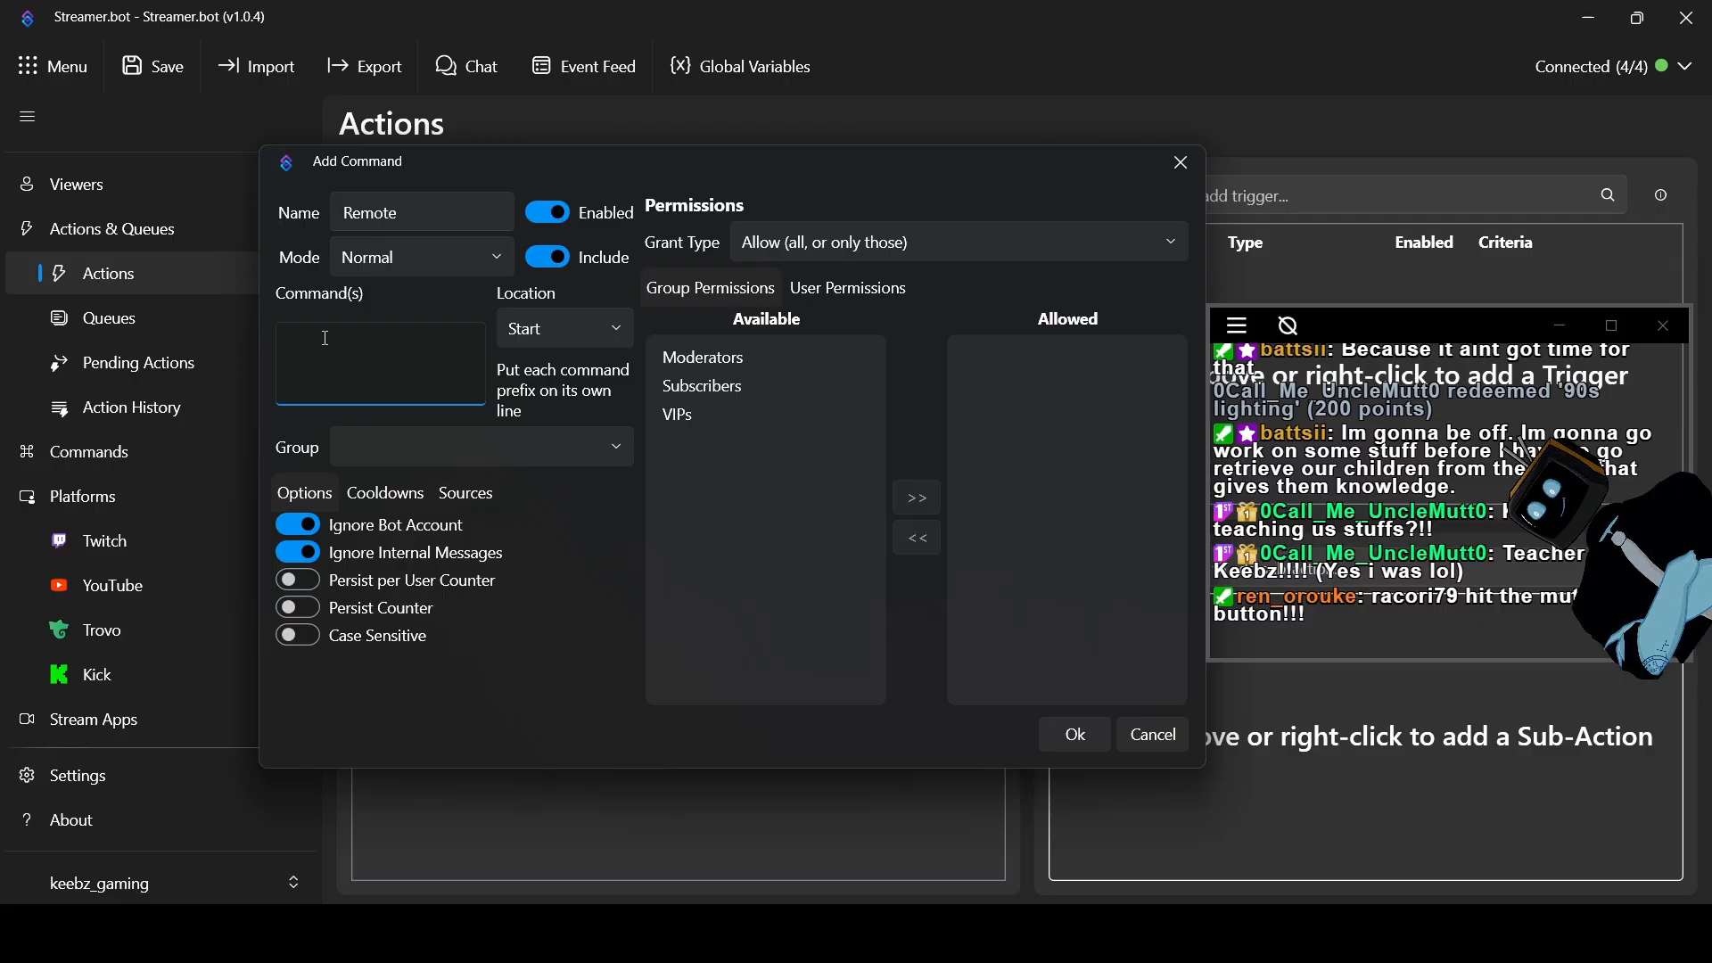
pyautogui.write('!re')
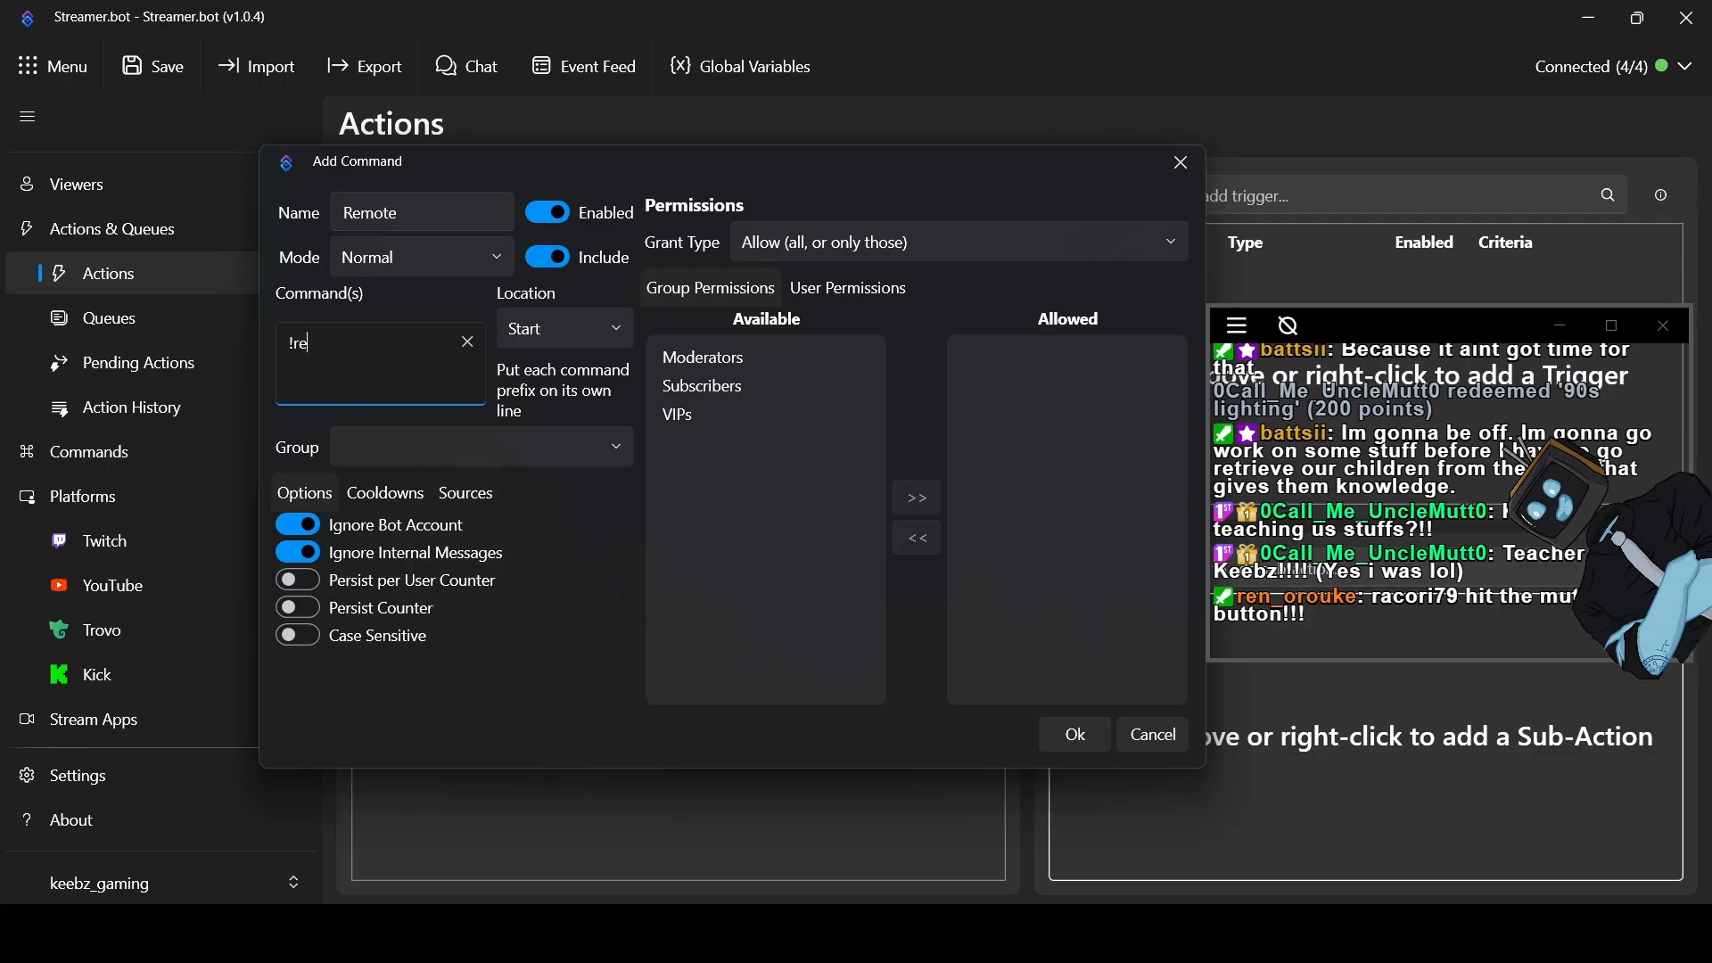
pyautogui.write('mote')
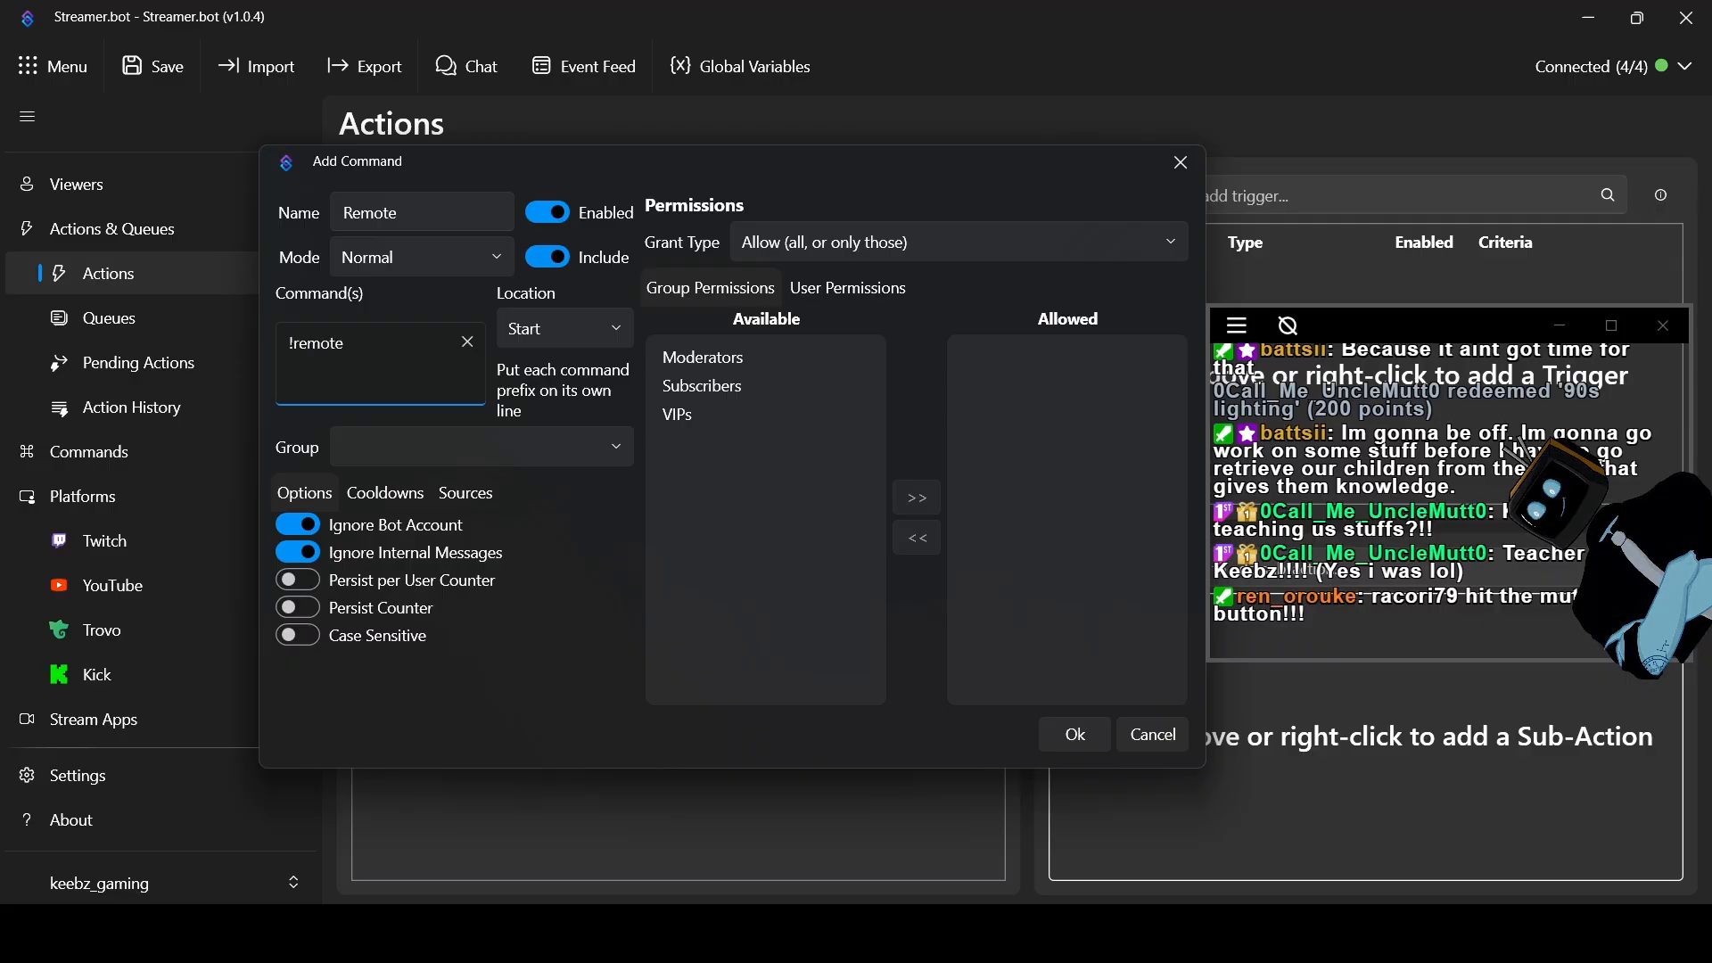
pyautogui.click(539, 339)
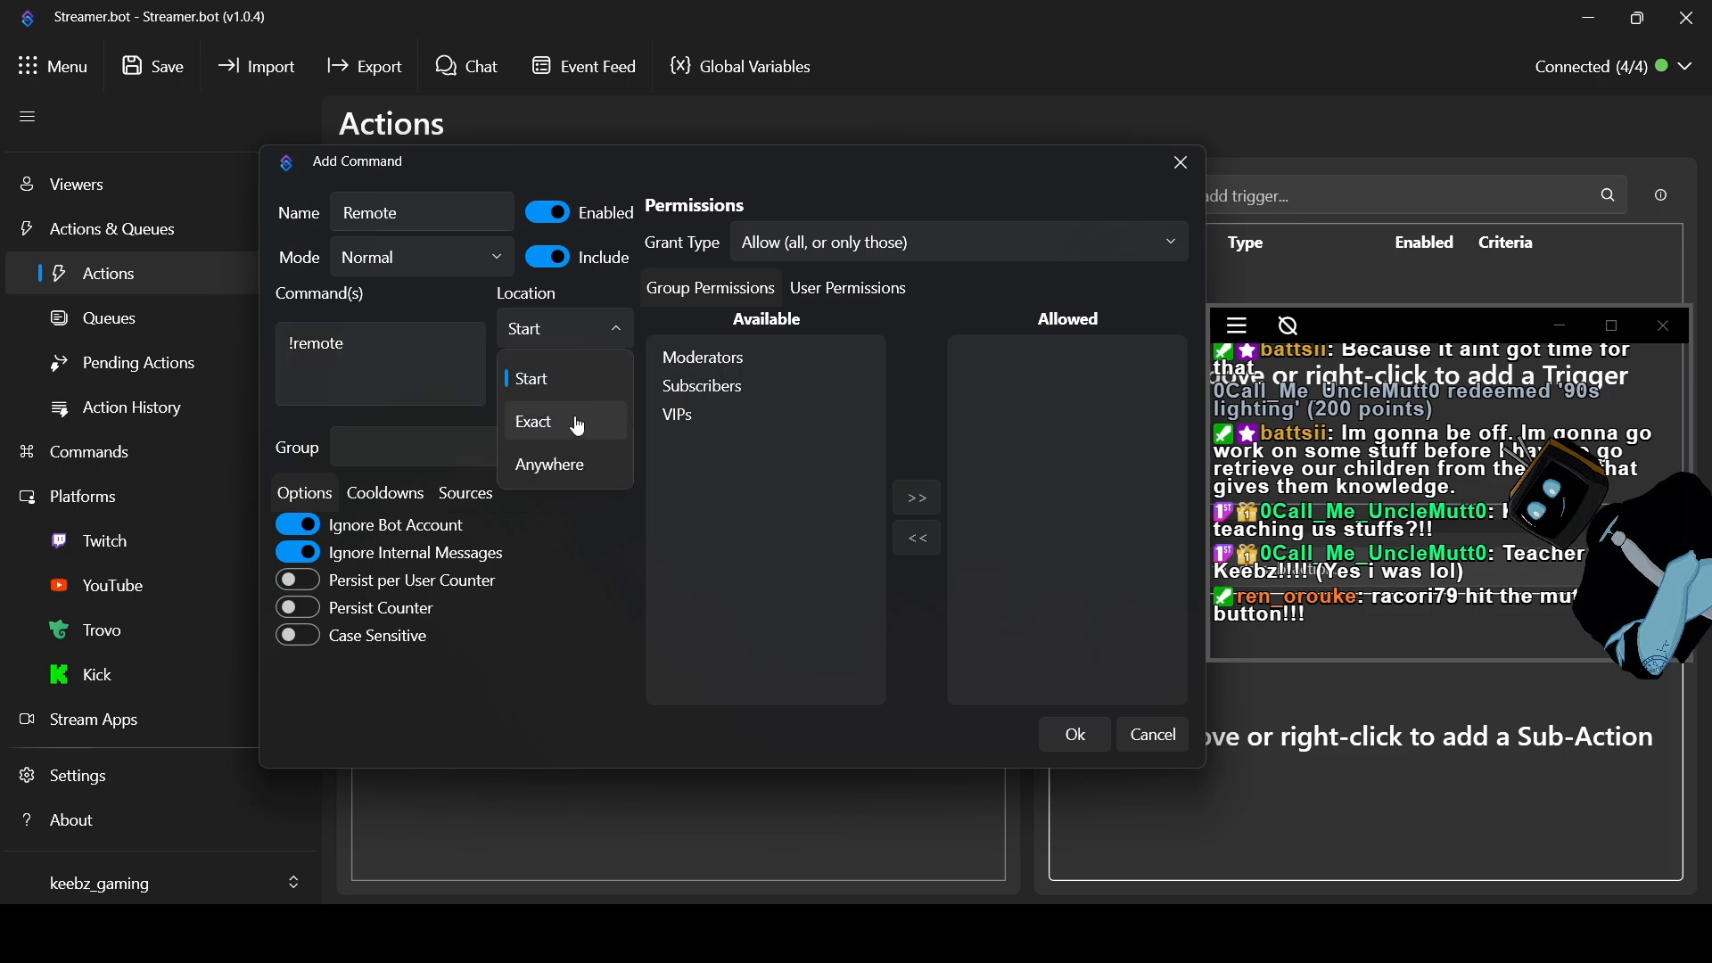
pyautogui.click(556, 333)
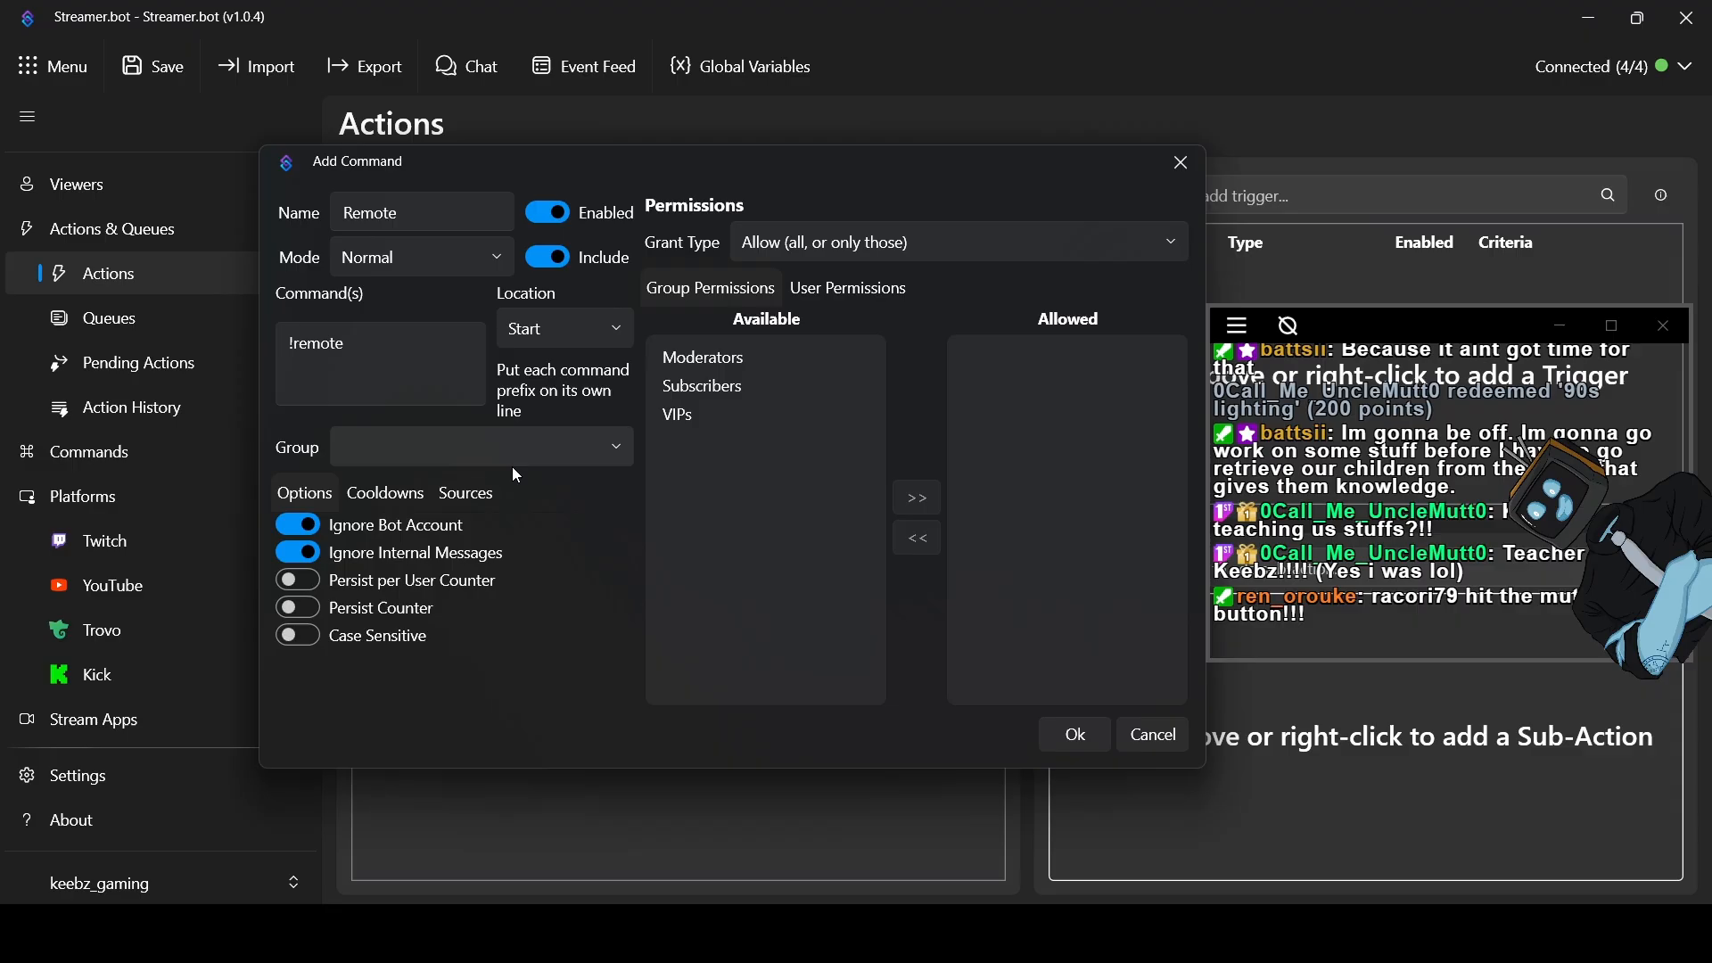
# Examine the Remote command's group, options and available message sources
pyautogui.click(570, 463)
pyautogui.click(311, 532)
pyautogui.click(384, 493)
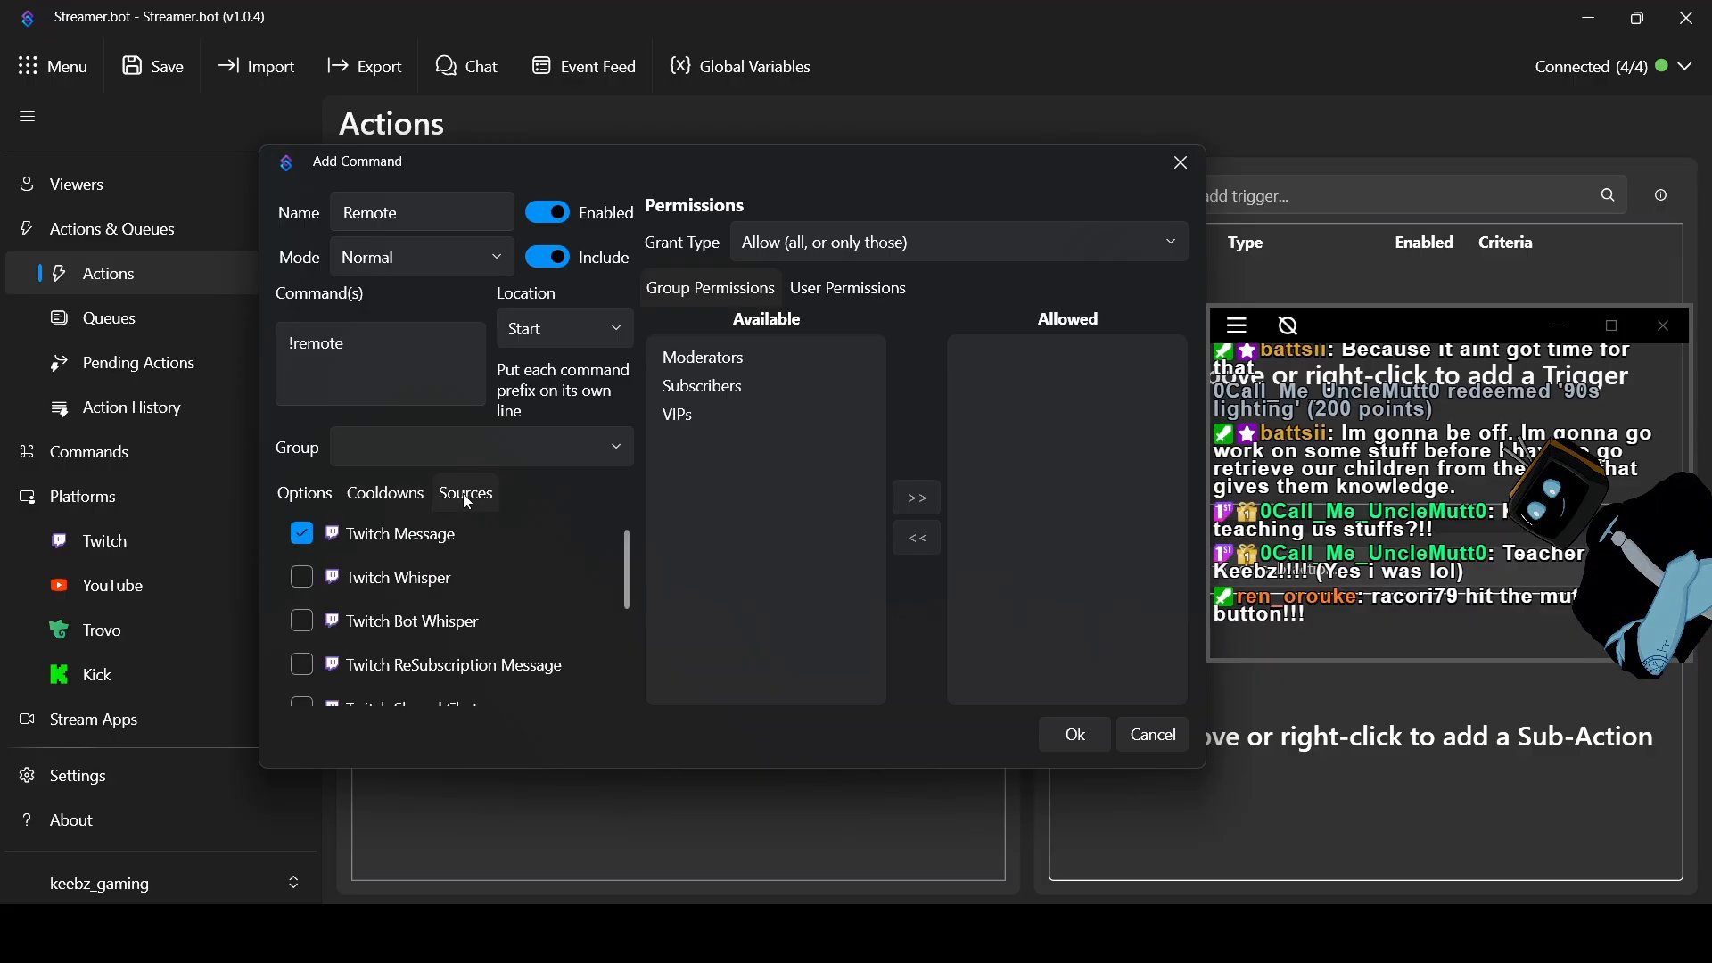
pyautogui.scroll(-2, 485, 585)
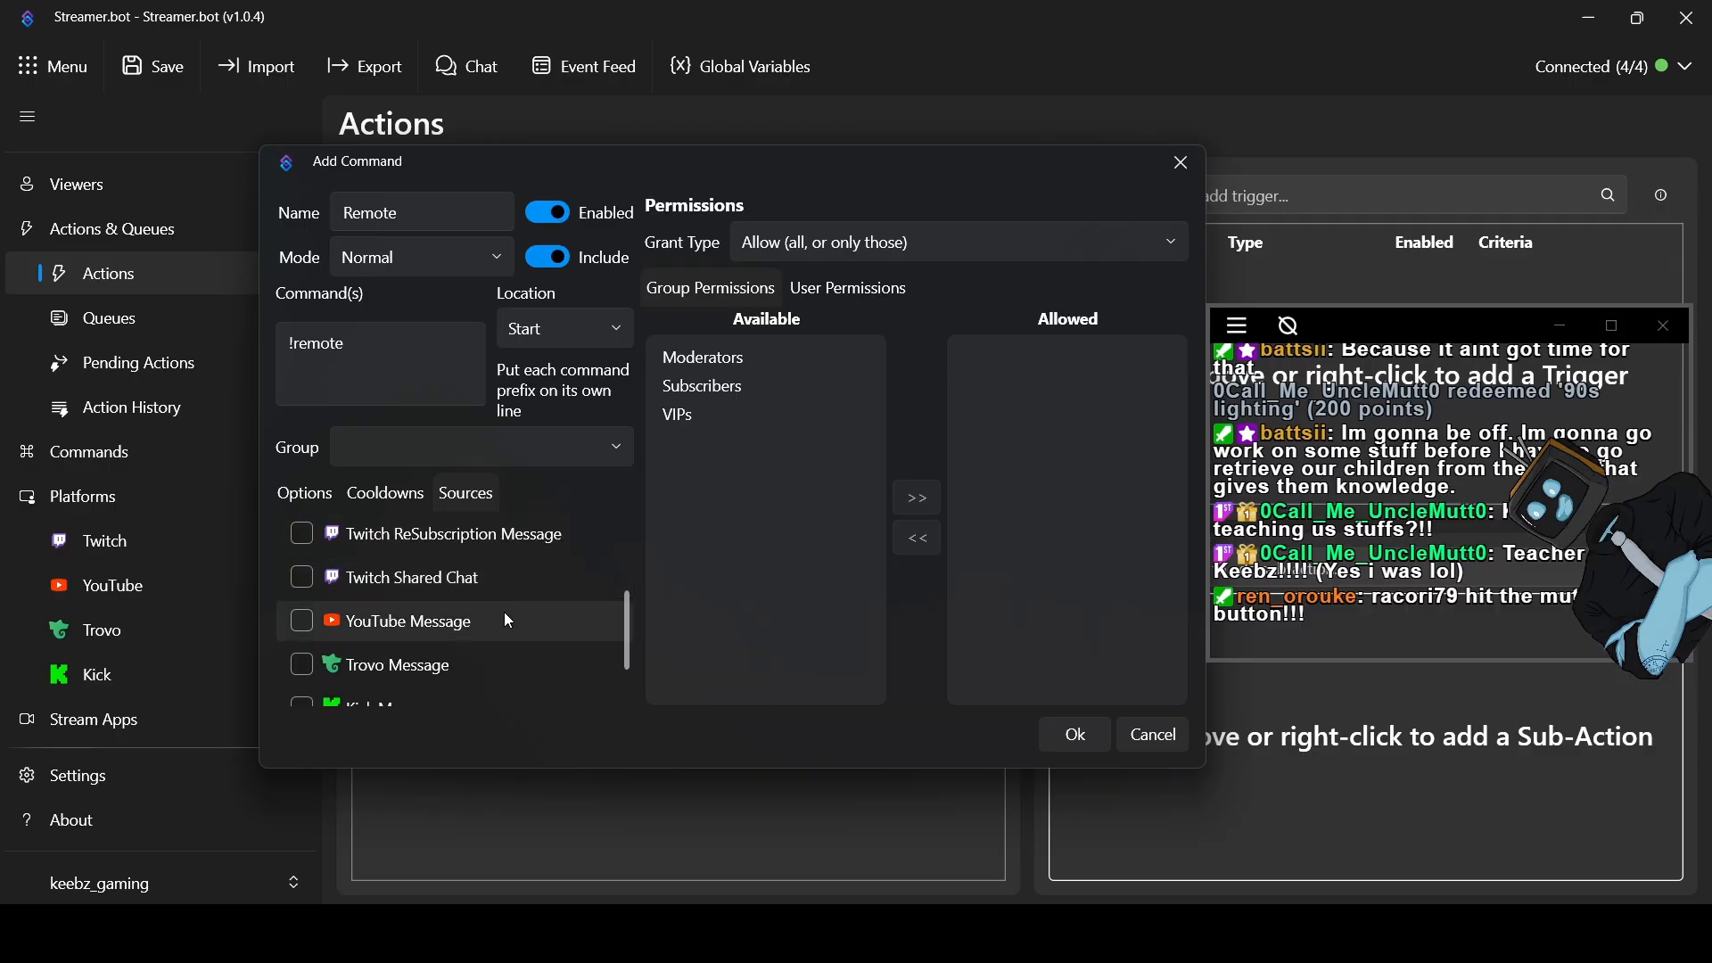
pyautogui.scroll(-1, 468, 650)
pyautogui.scroll(3, 468, 648)
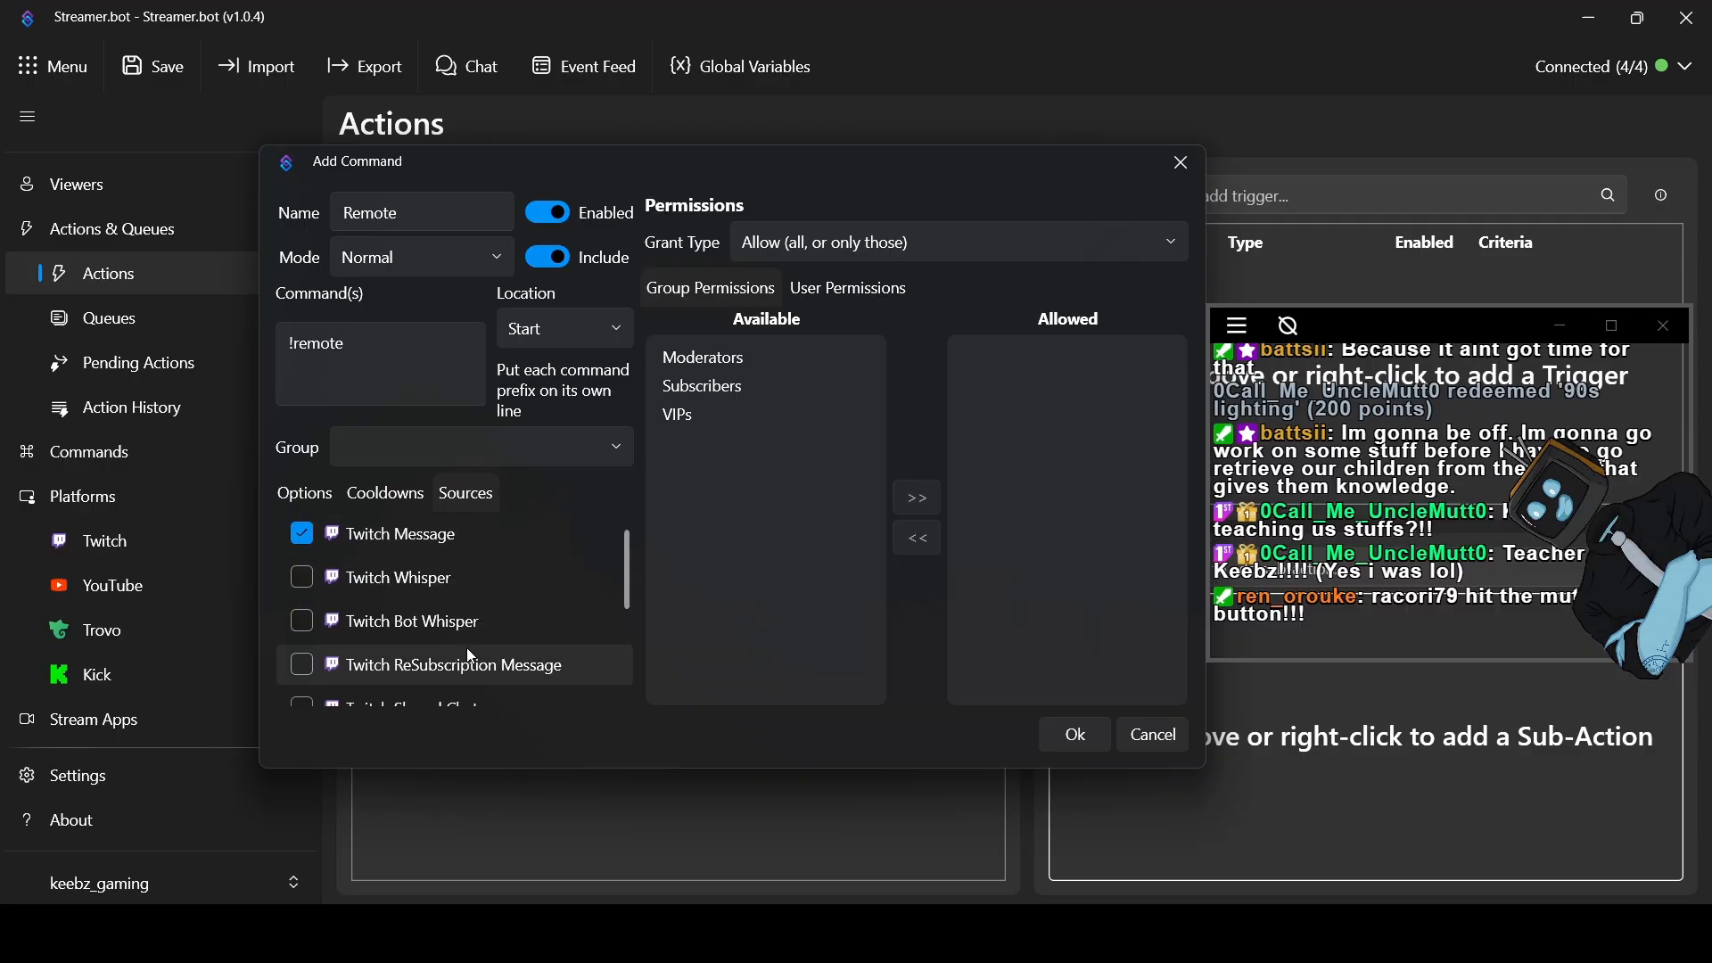
# Set the Remote command's user cooldown to 30 seconds
pyautogui.click(394, 496)
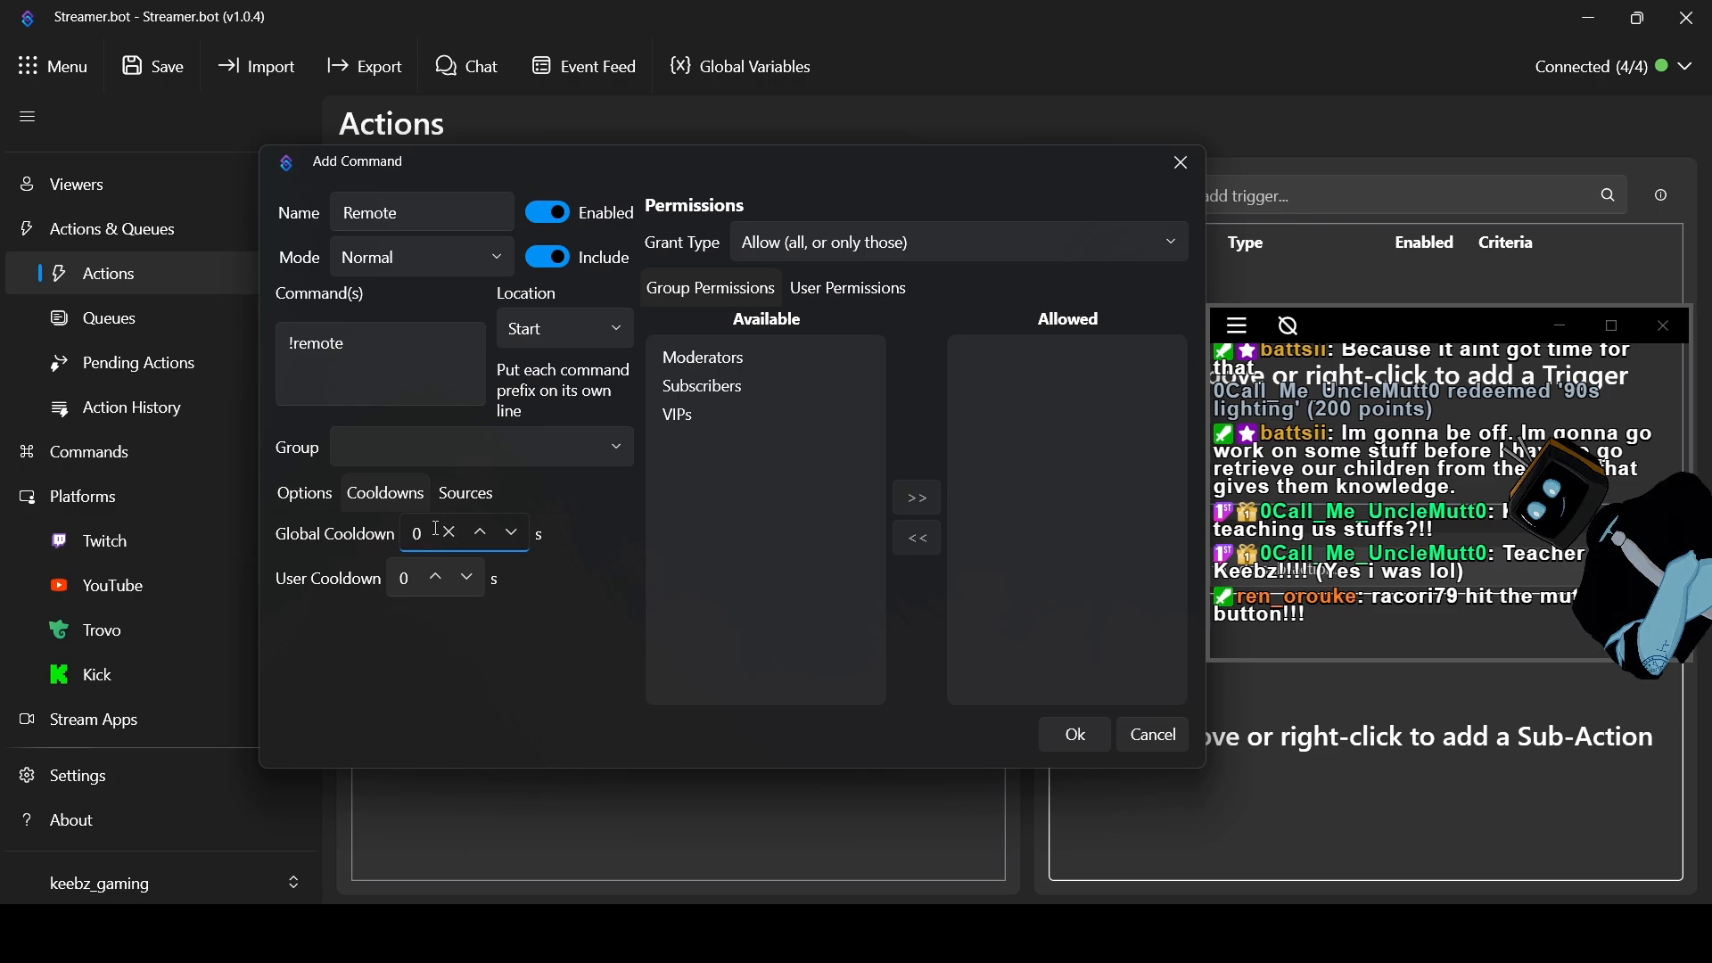
pyautogui.click(419, 584)
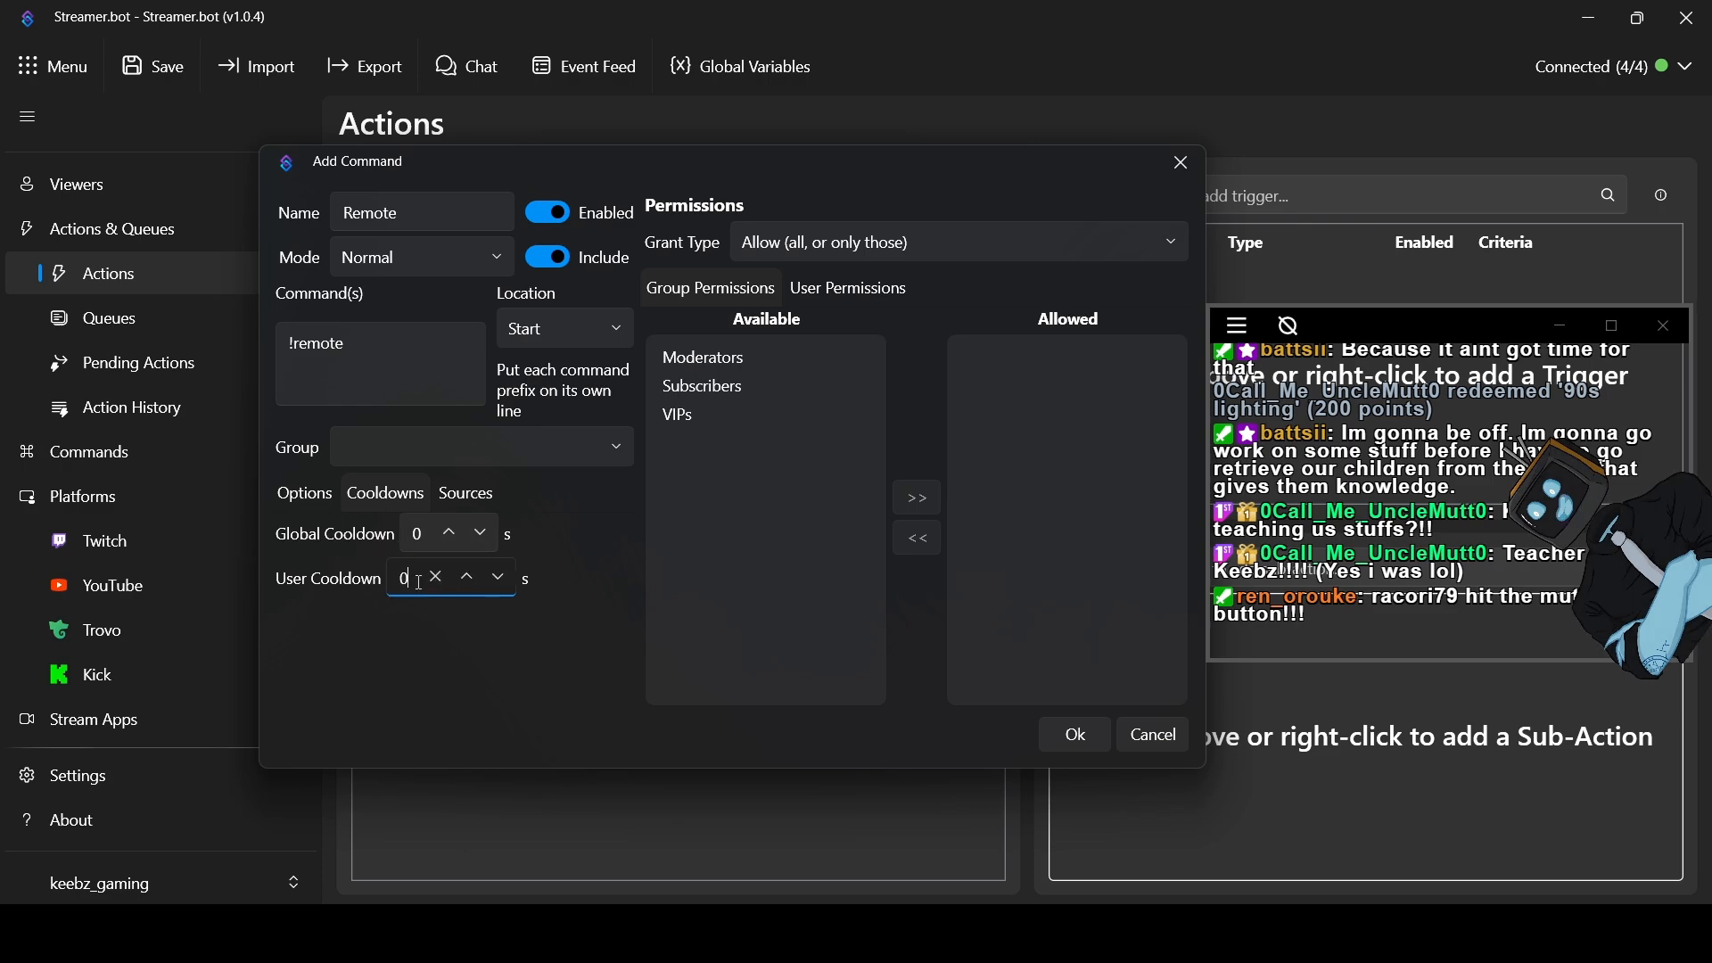
pyautogui.press('BackSpace')
pyautogui.write('15')
pyautogui.press('BackSpace')
pyautogui.press('BackSpace')
pyautogui.write('30')
pyautogui.press('Tab')
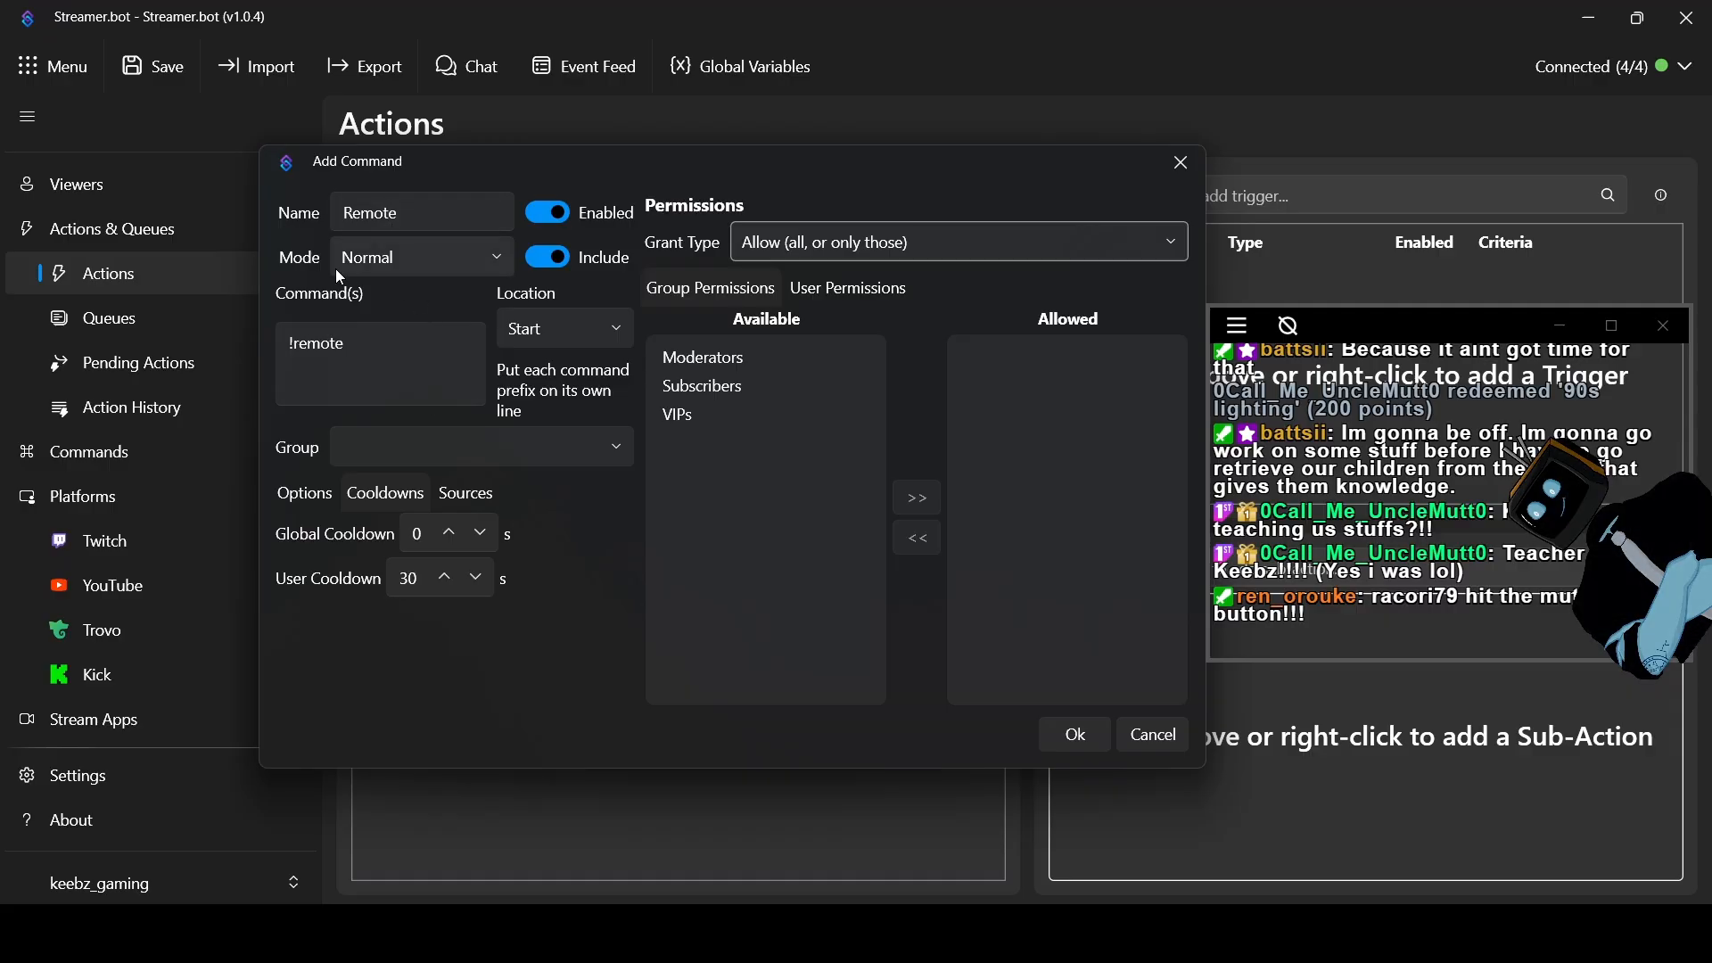
# Save the command in Normal mode and add the Command Triggered trigger with Remote as its command
pyautogui.click(457, 271)
pyautogui.click(458, 274)
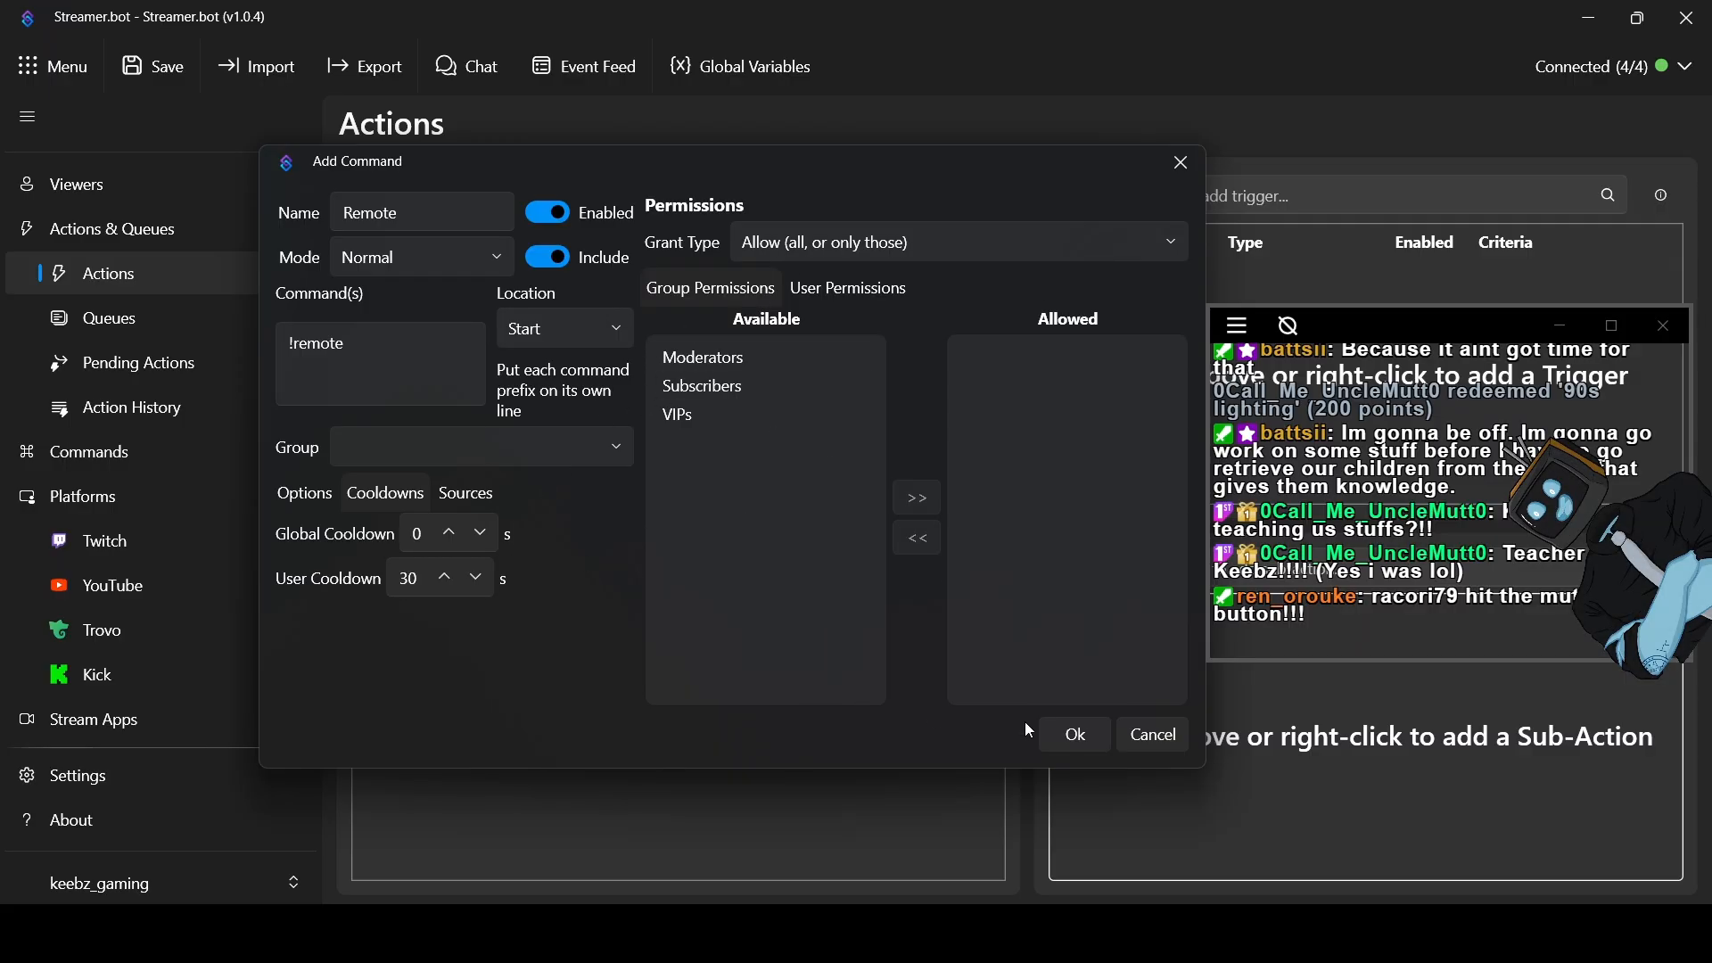
pyautogui.click(1075, 736)
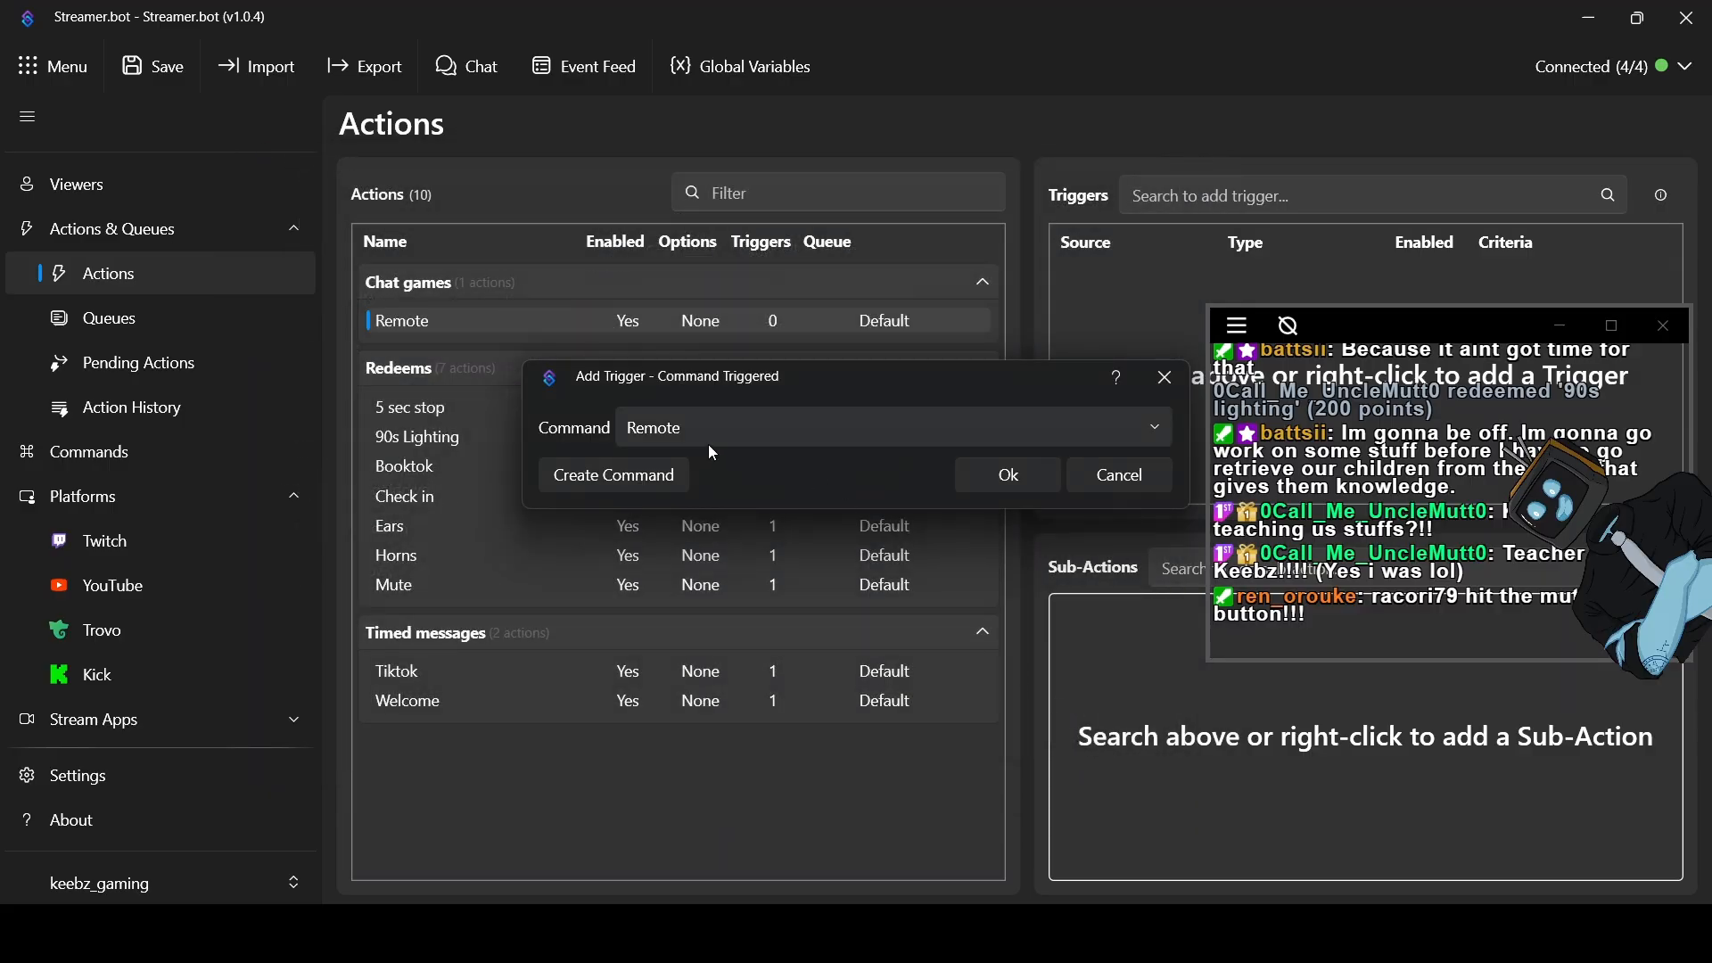
pyautogui.click(1009, 476)
# Move the chat overlay clear of the trigger and sub-action areas and enable the Random option on the Remote action
pyautogui.moveTo(1427, 317); pyautogui.dragTo(611, 540)
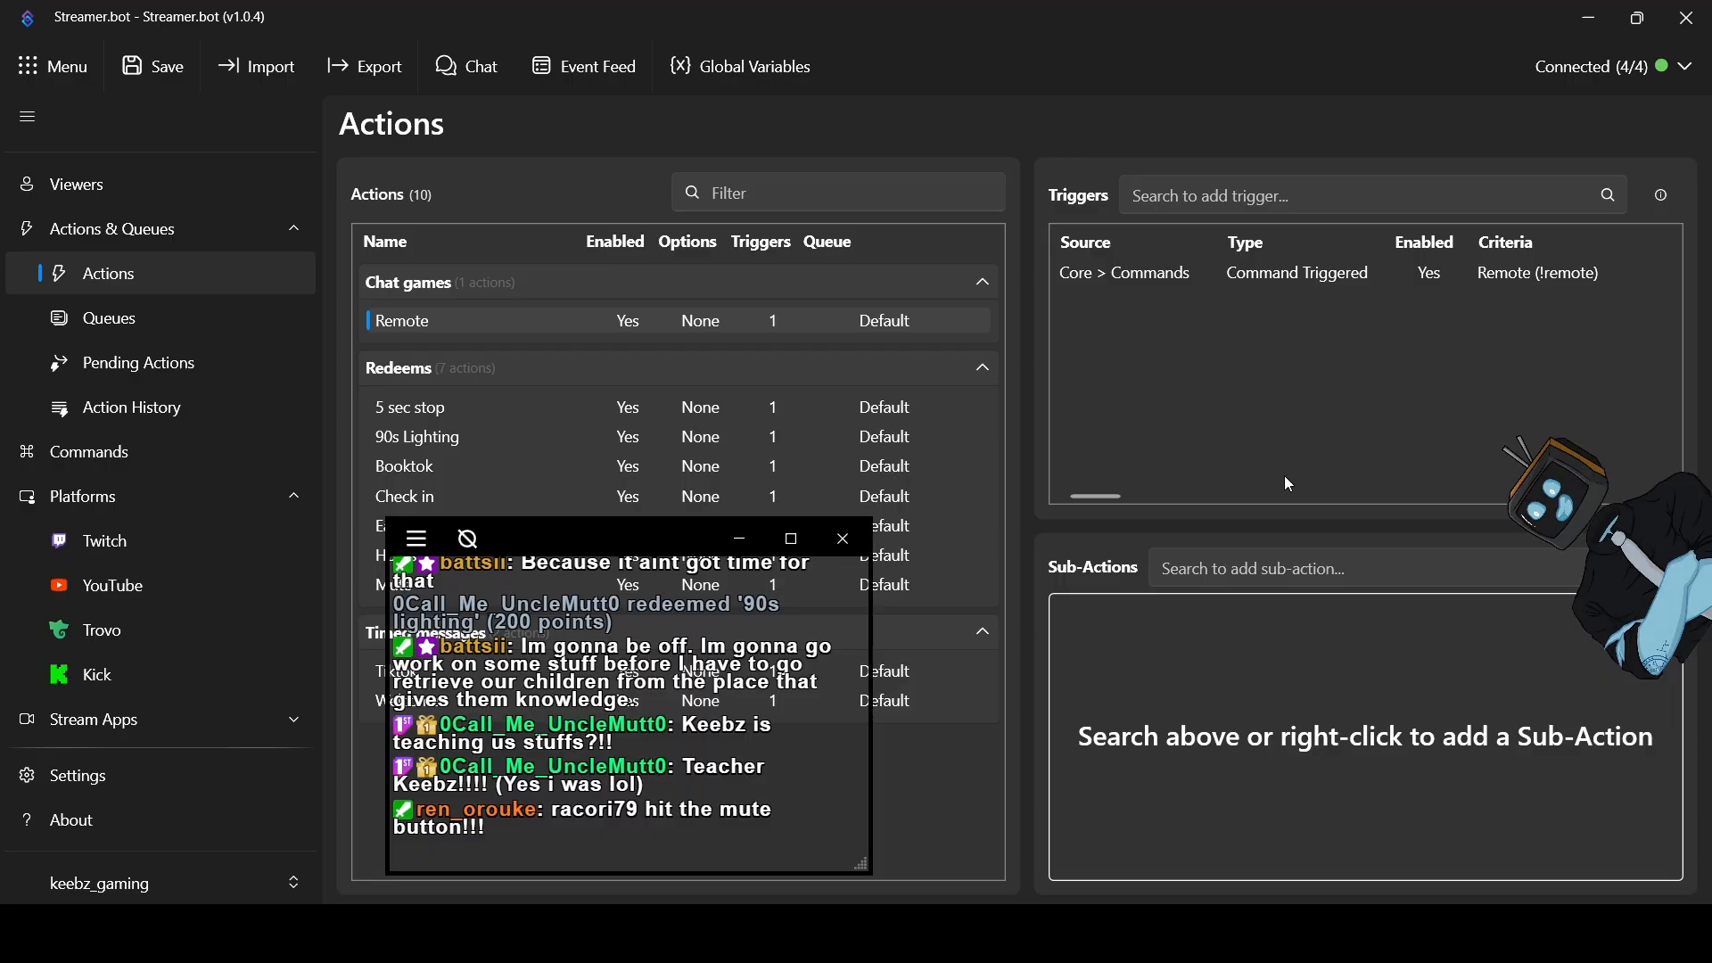
pyautogui.rightClick(1142, 644)
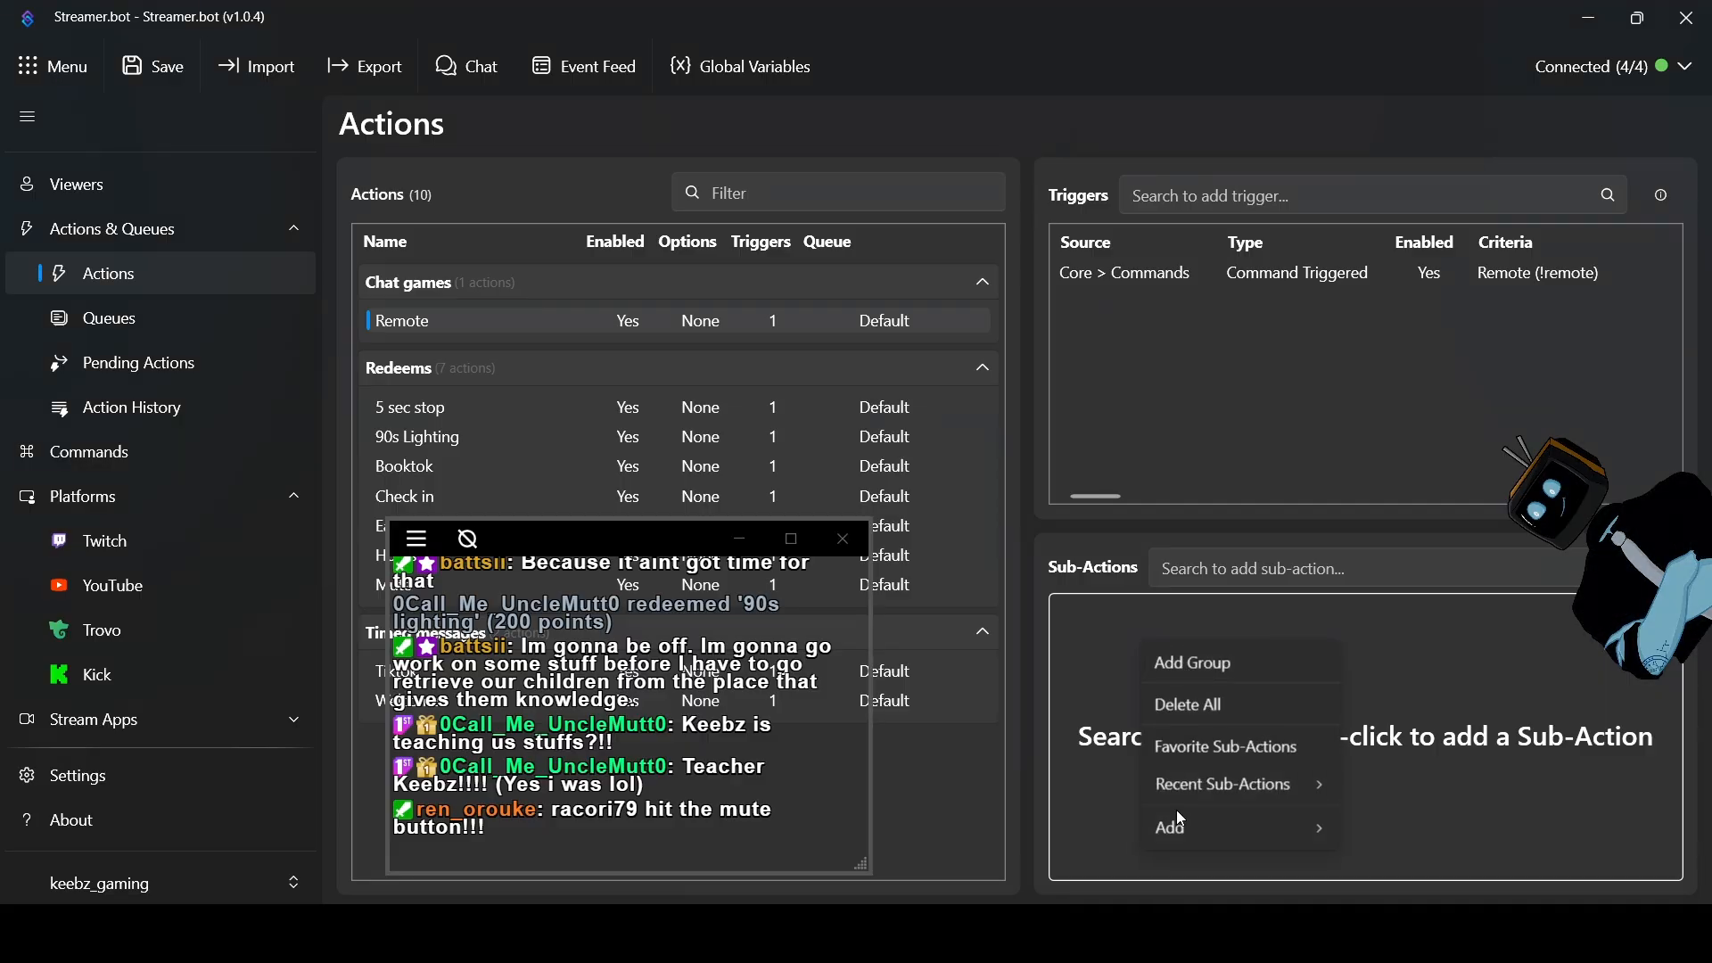
pyautogui.moveTo(1185, 825)
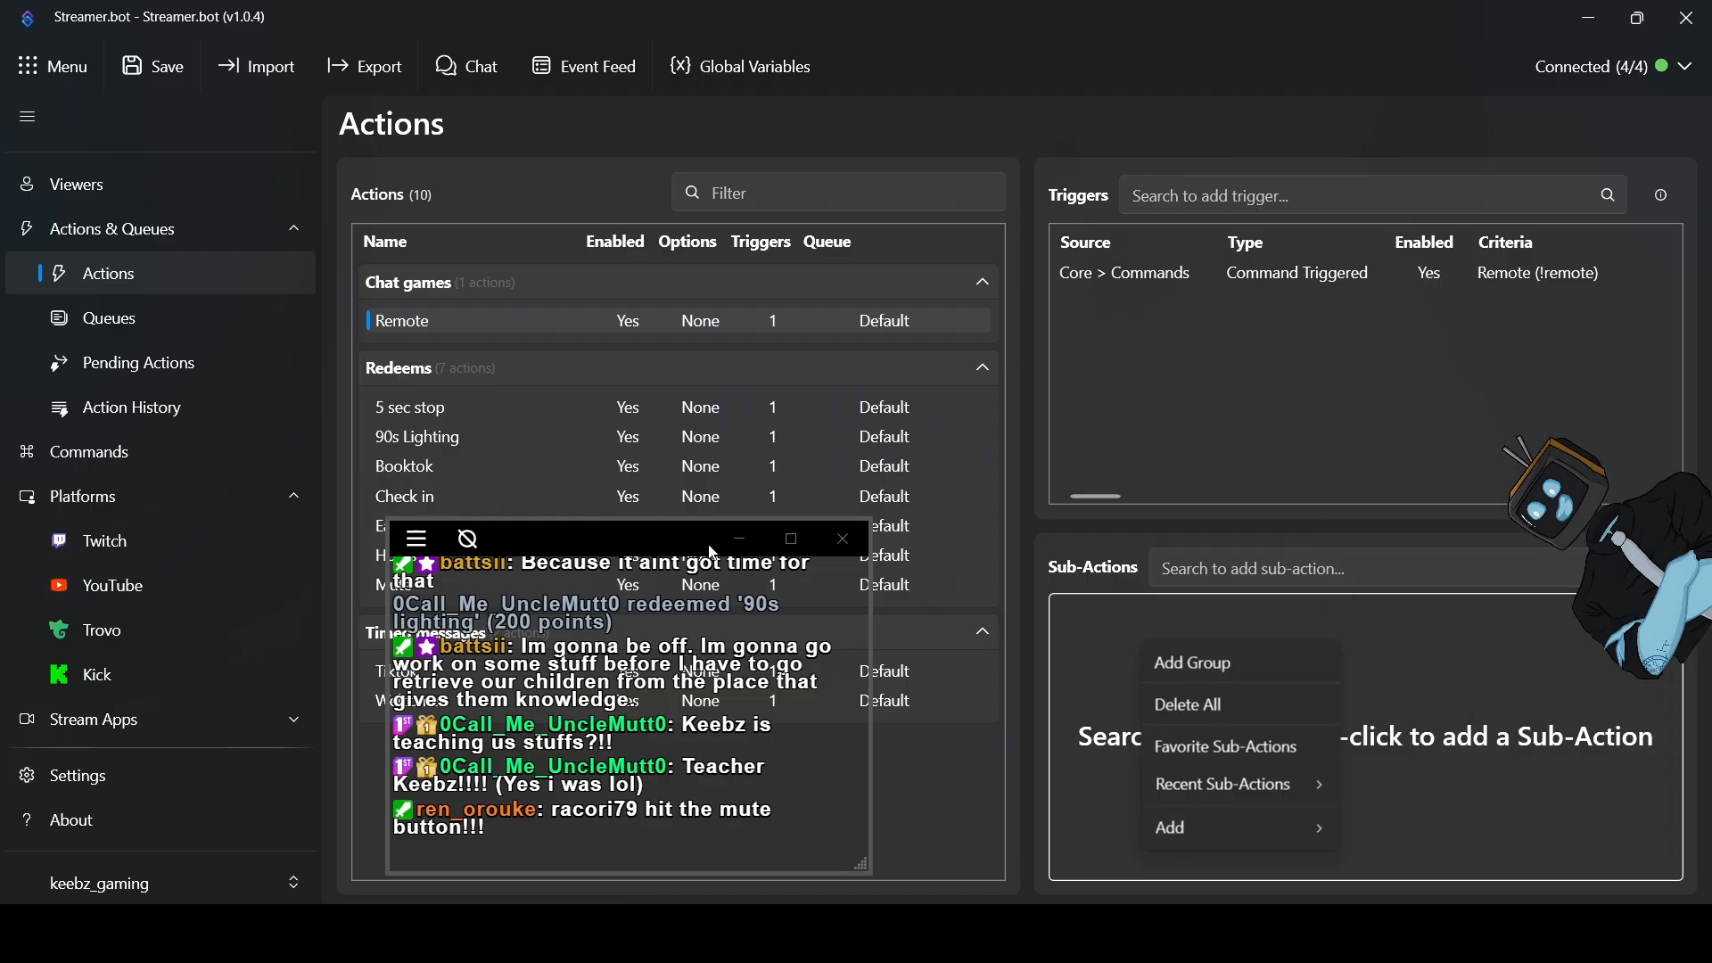
pyautogui.moveTo(624, 542); pyautogui.dragTo(727, 595)
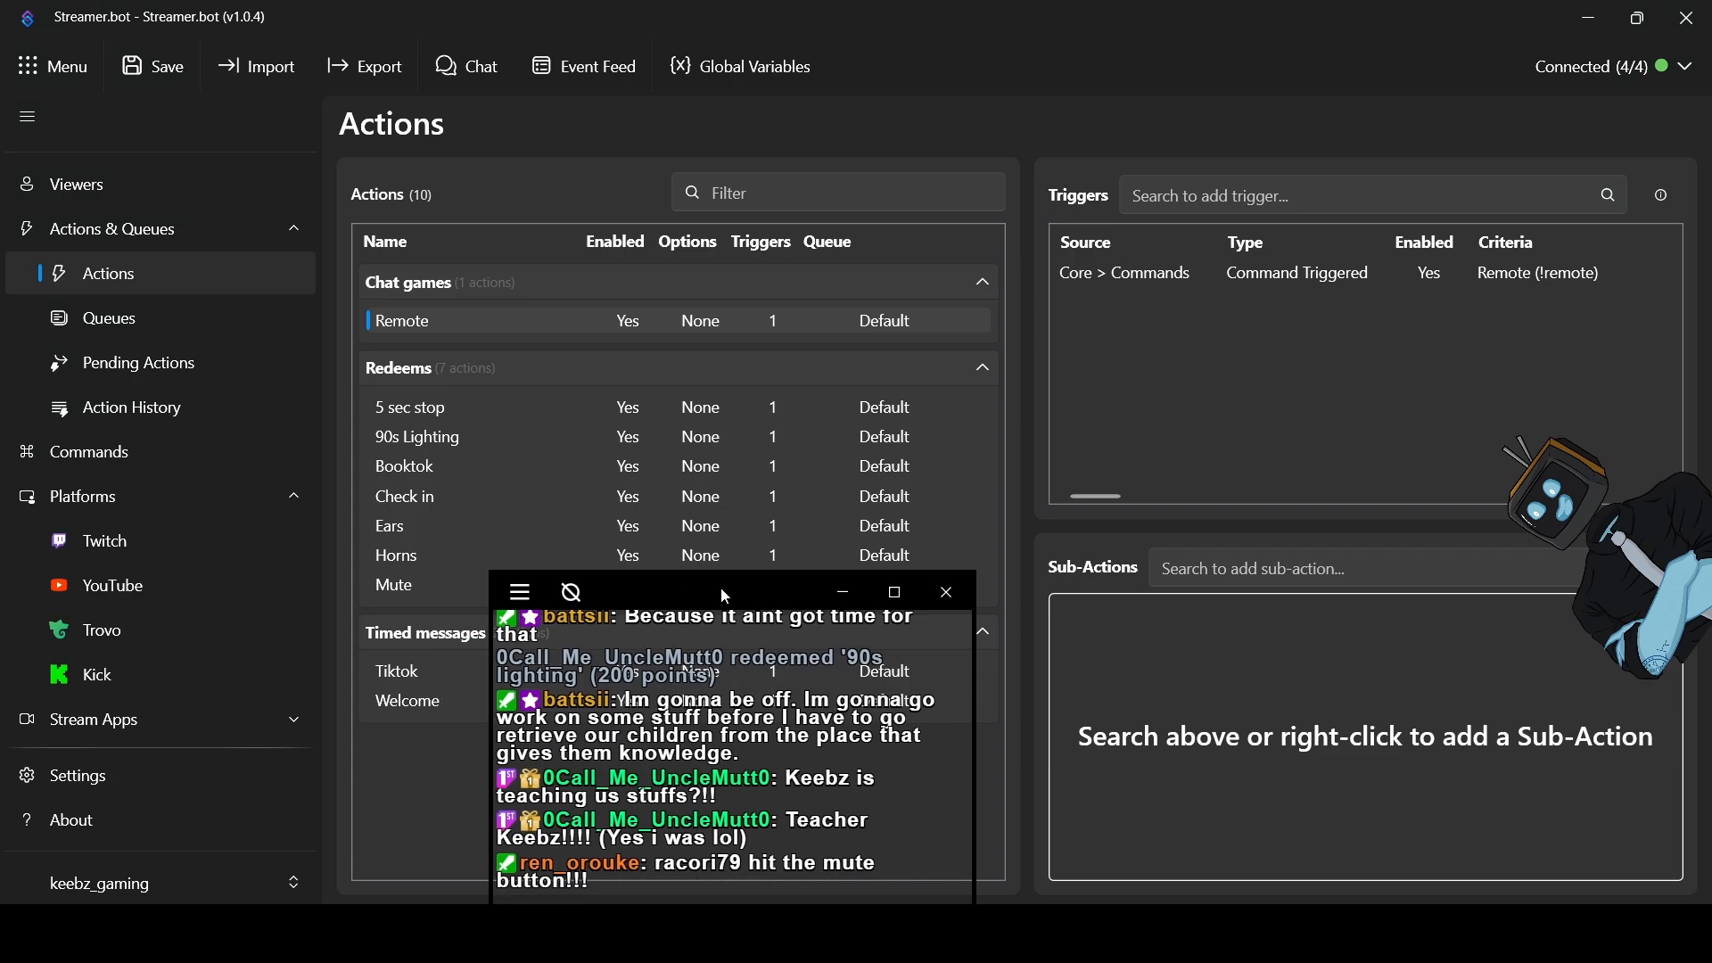
pyautogui.rightClick(480, 314)
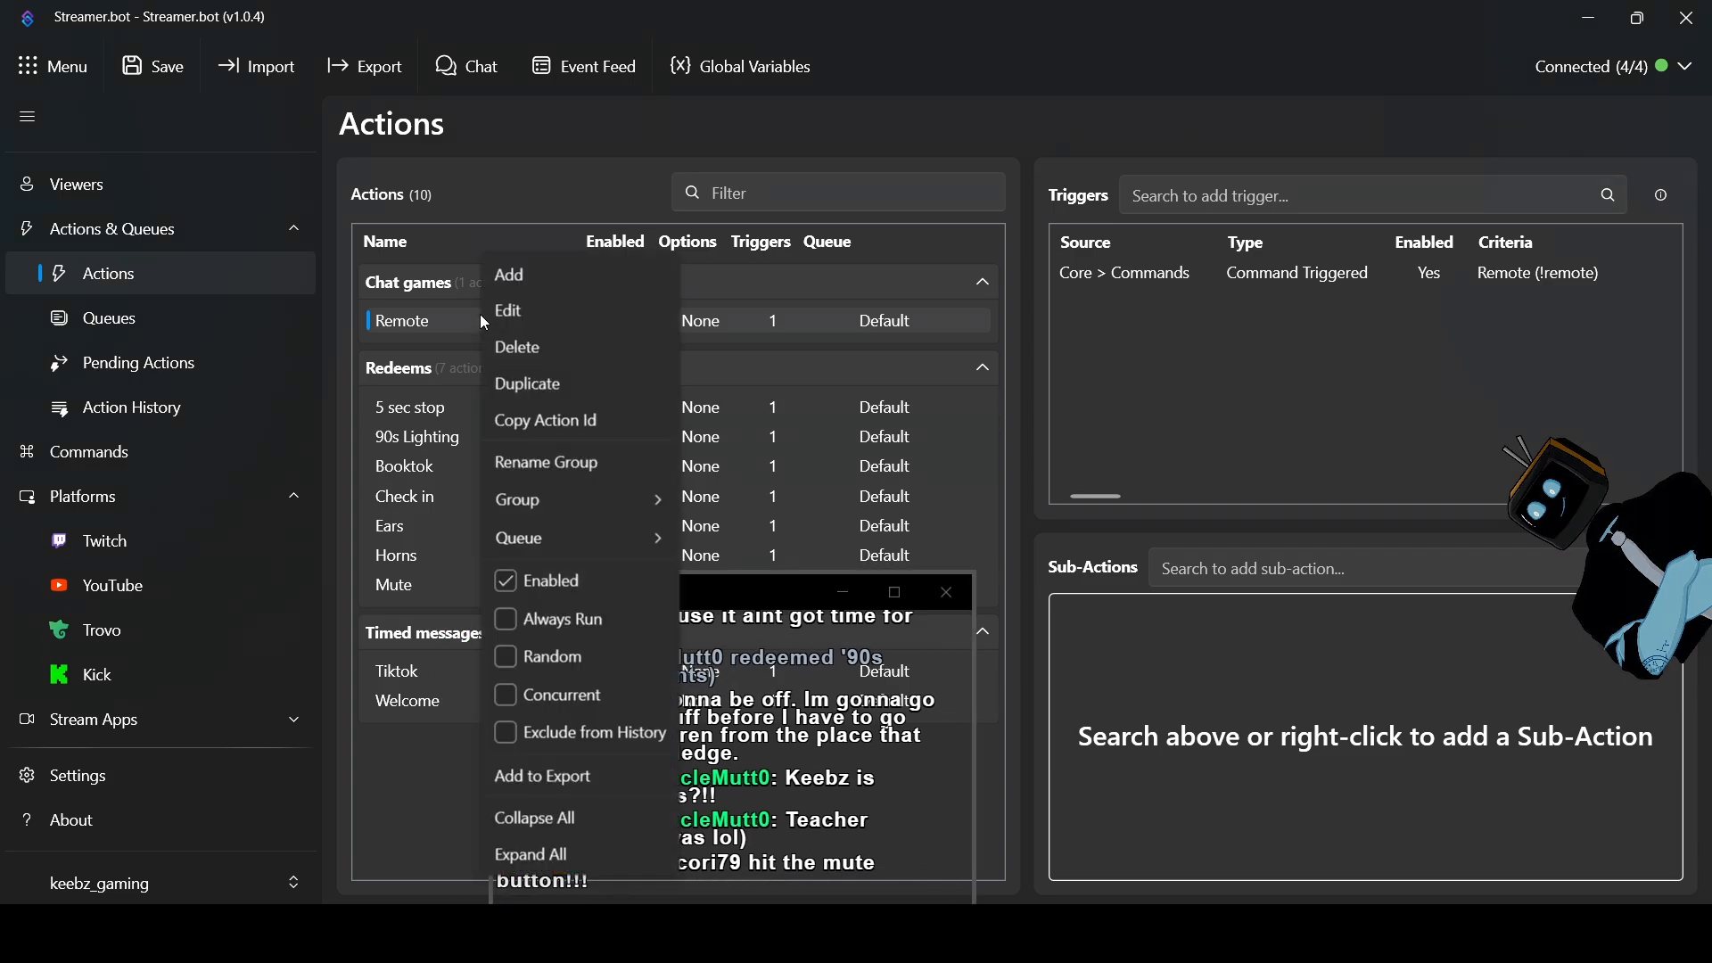
pyautogui.click(505, 662)
pyautogui.moveTo(730, 612); pyautogui.dragTo(620, 597)
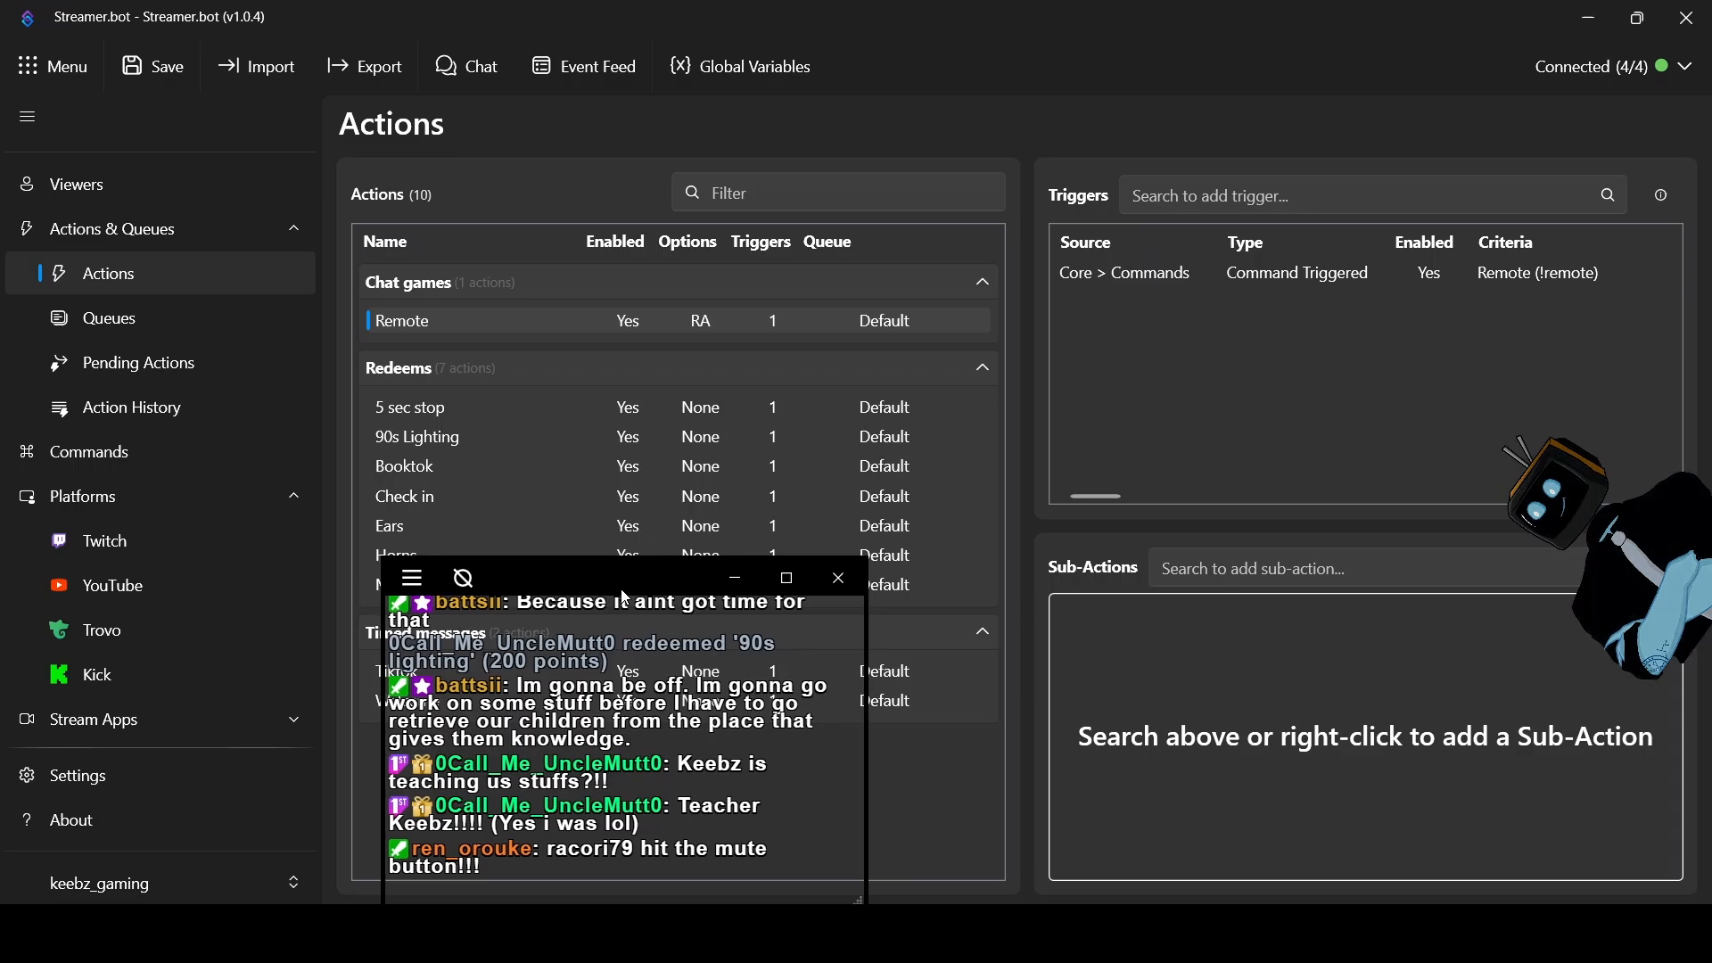
pyautogui.rightClick(537, 317)
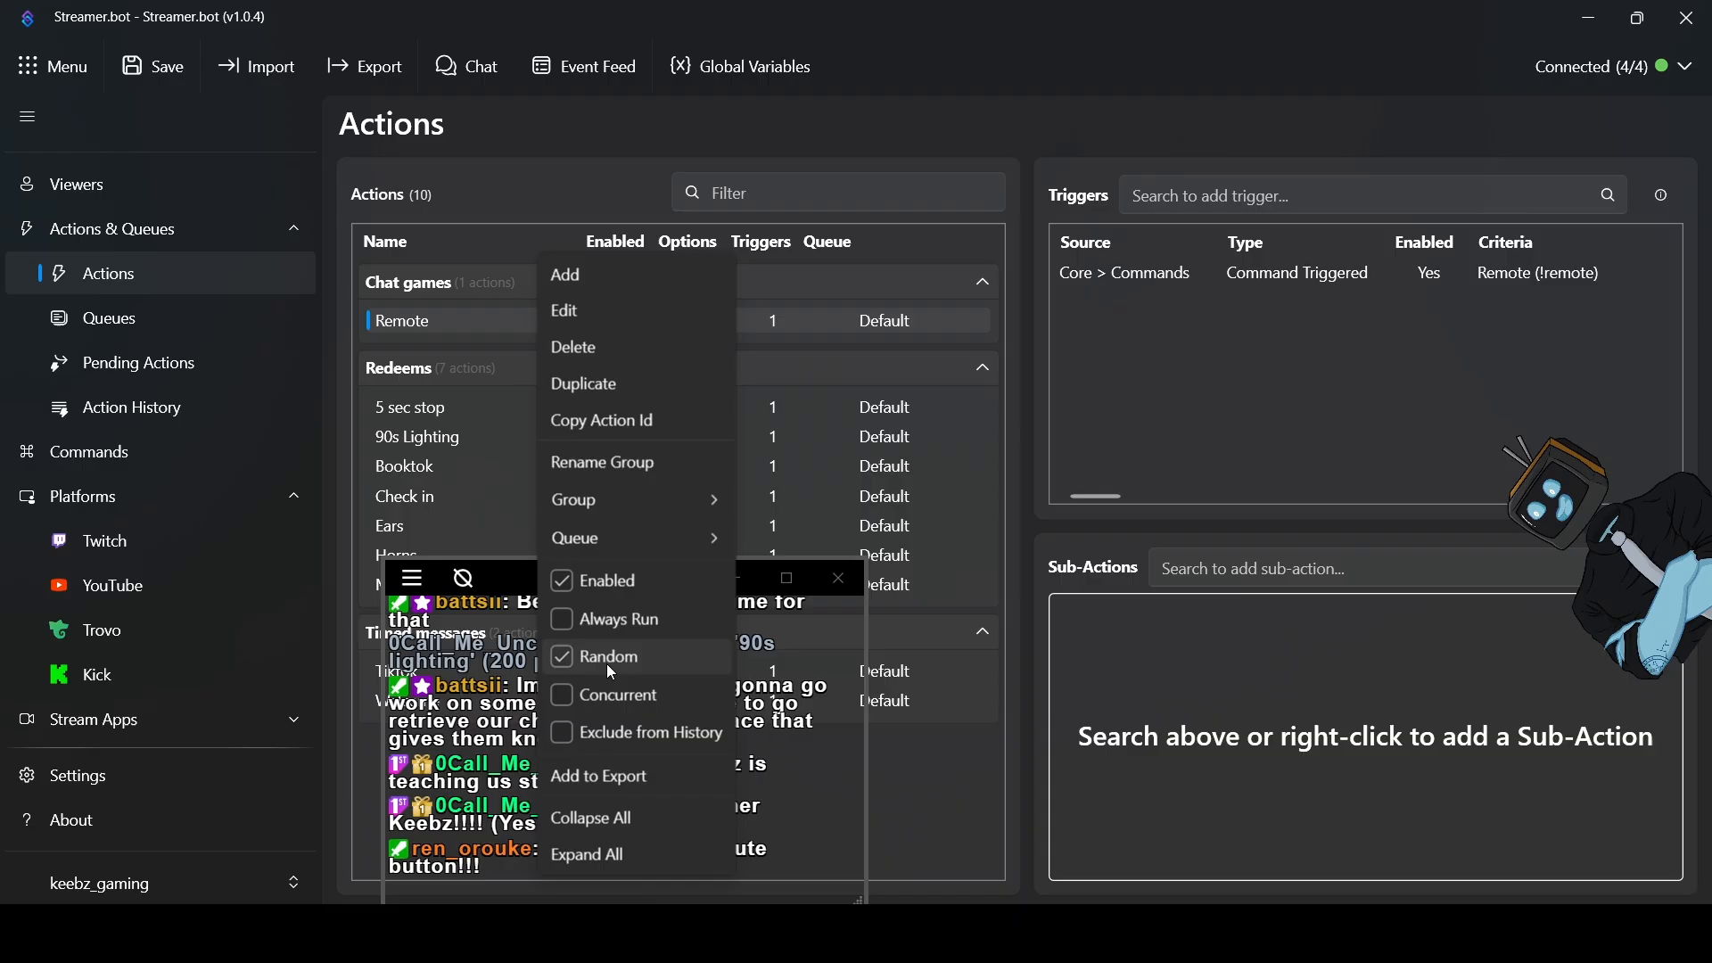
pyautogui.click(1270, 663)
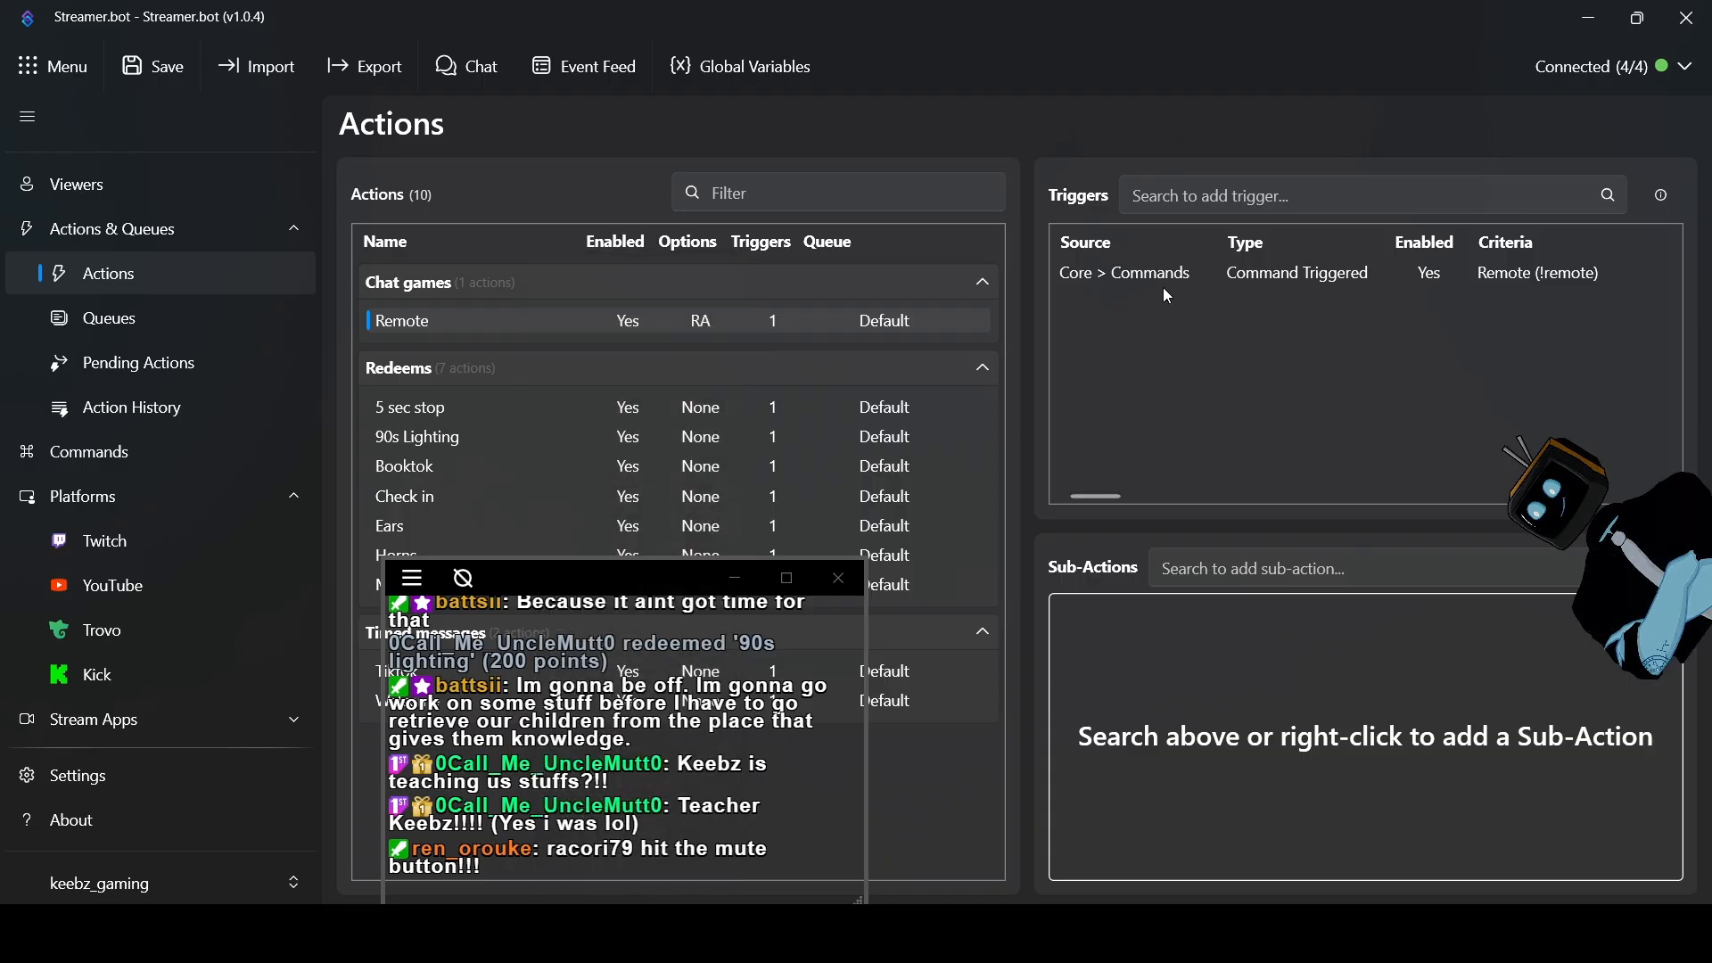
# Start a Twitch Send Message to Channel sub-action for the Remote action
pyautogui.rightClick(1148, 657)
pyautogui.moveTo(1186, 842)
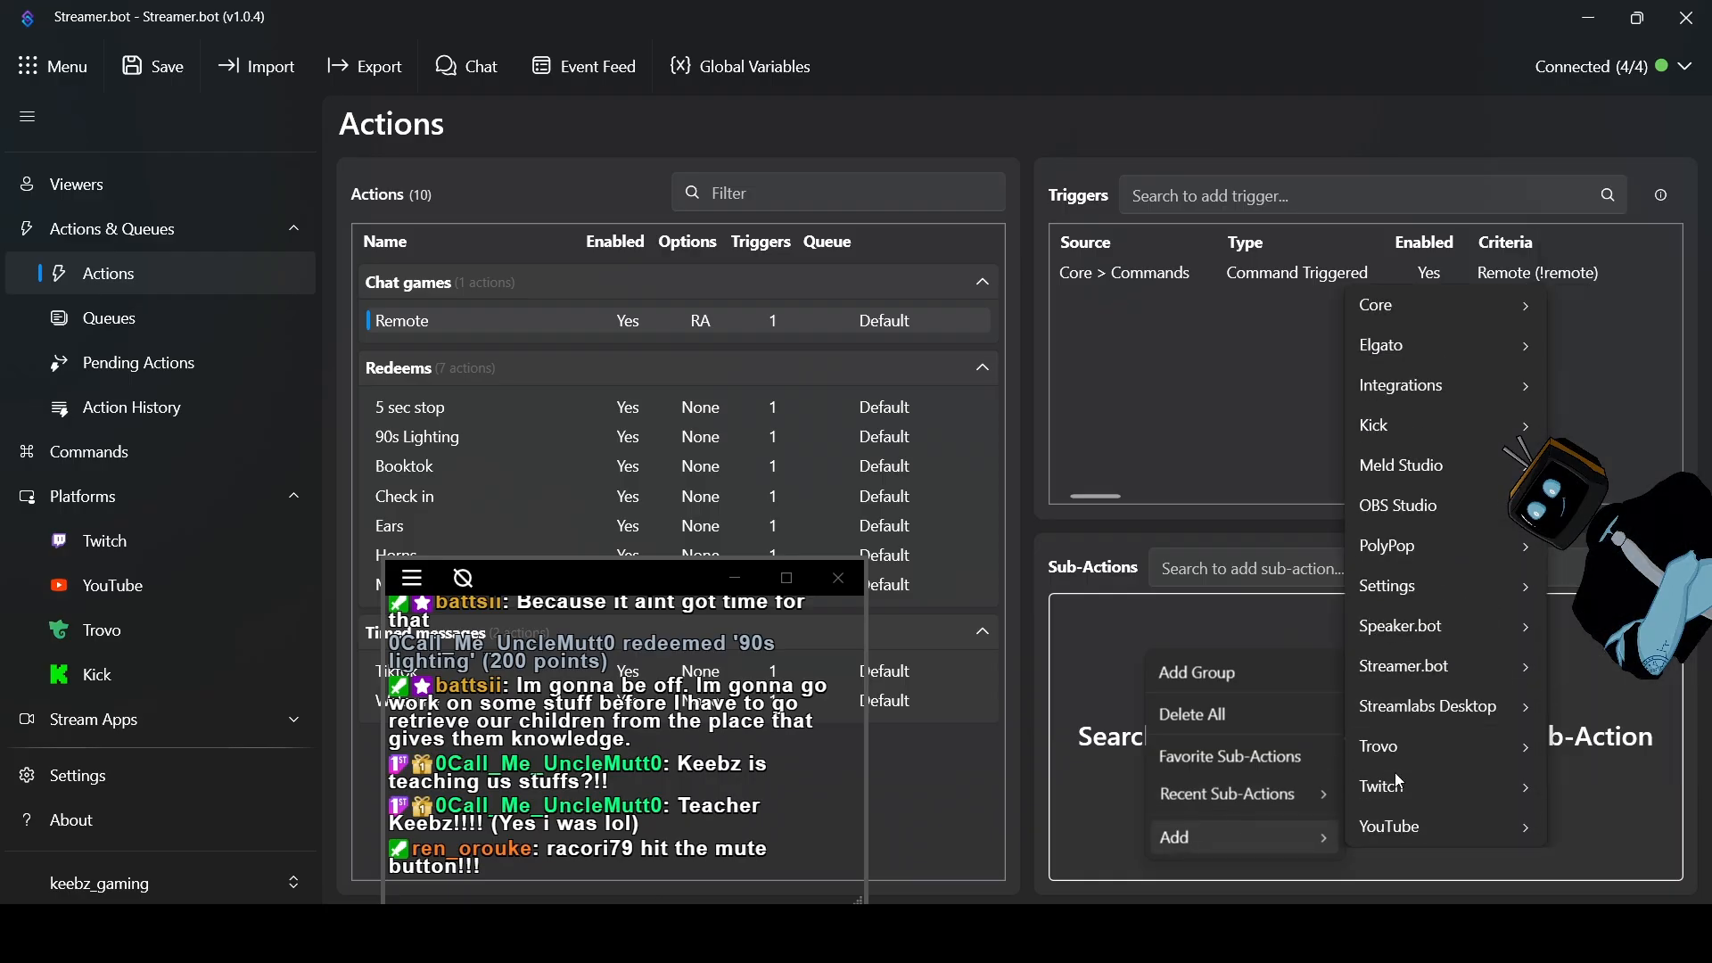
pyautogui.moveTo(1396, 783)
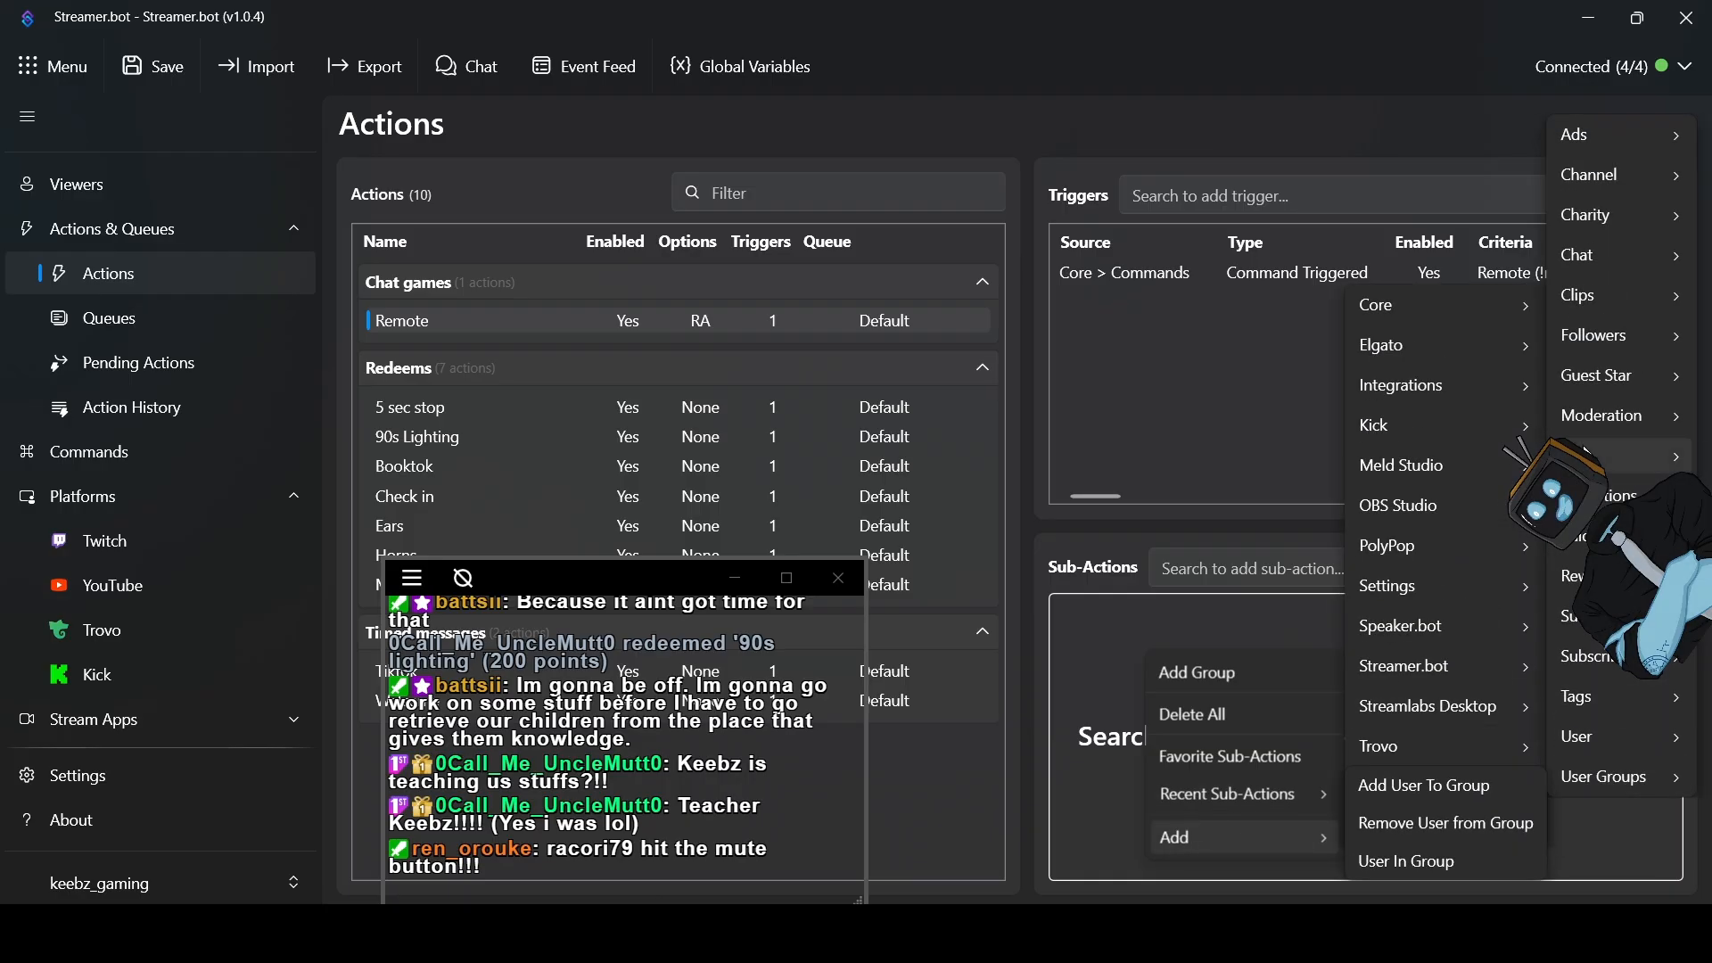
pyautogui.moveTo(1575, 256)
pyautogui.click(1421, 379)
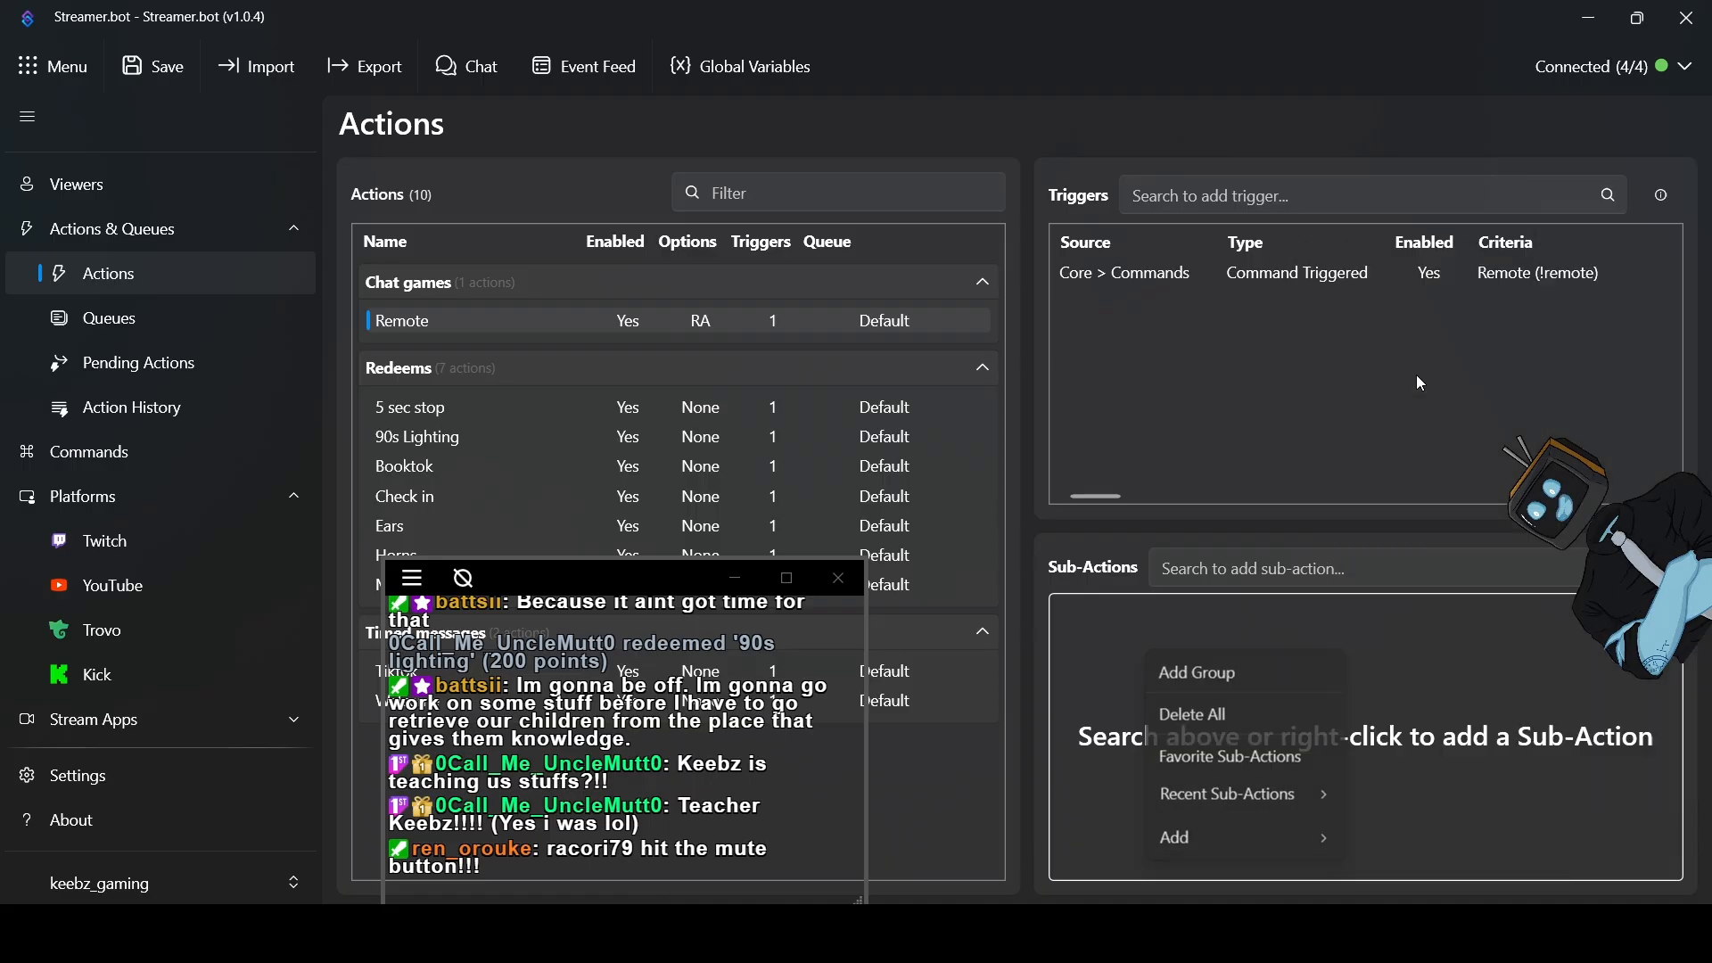
pyautogui.click(729, 382)
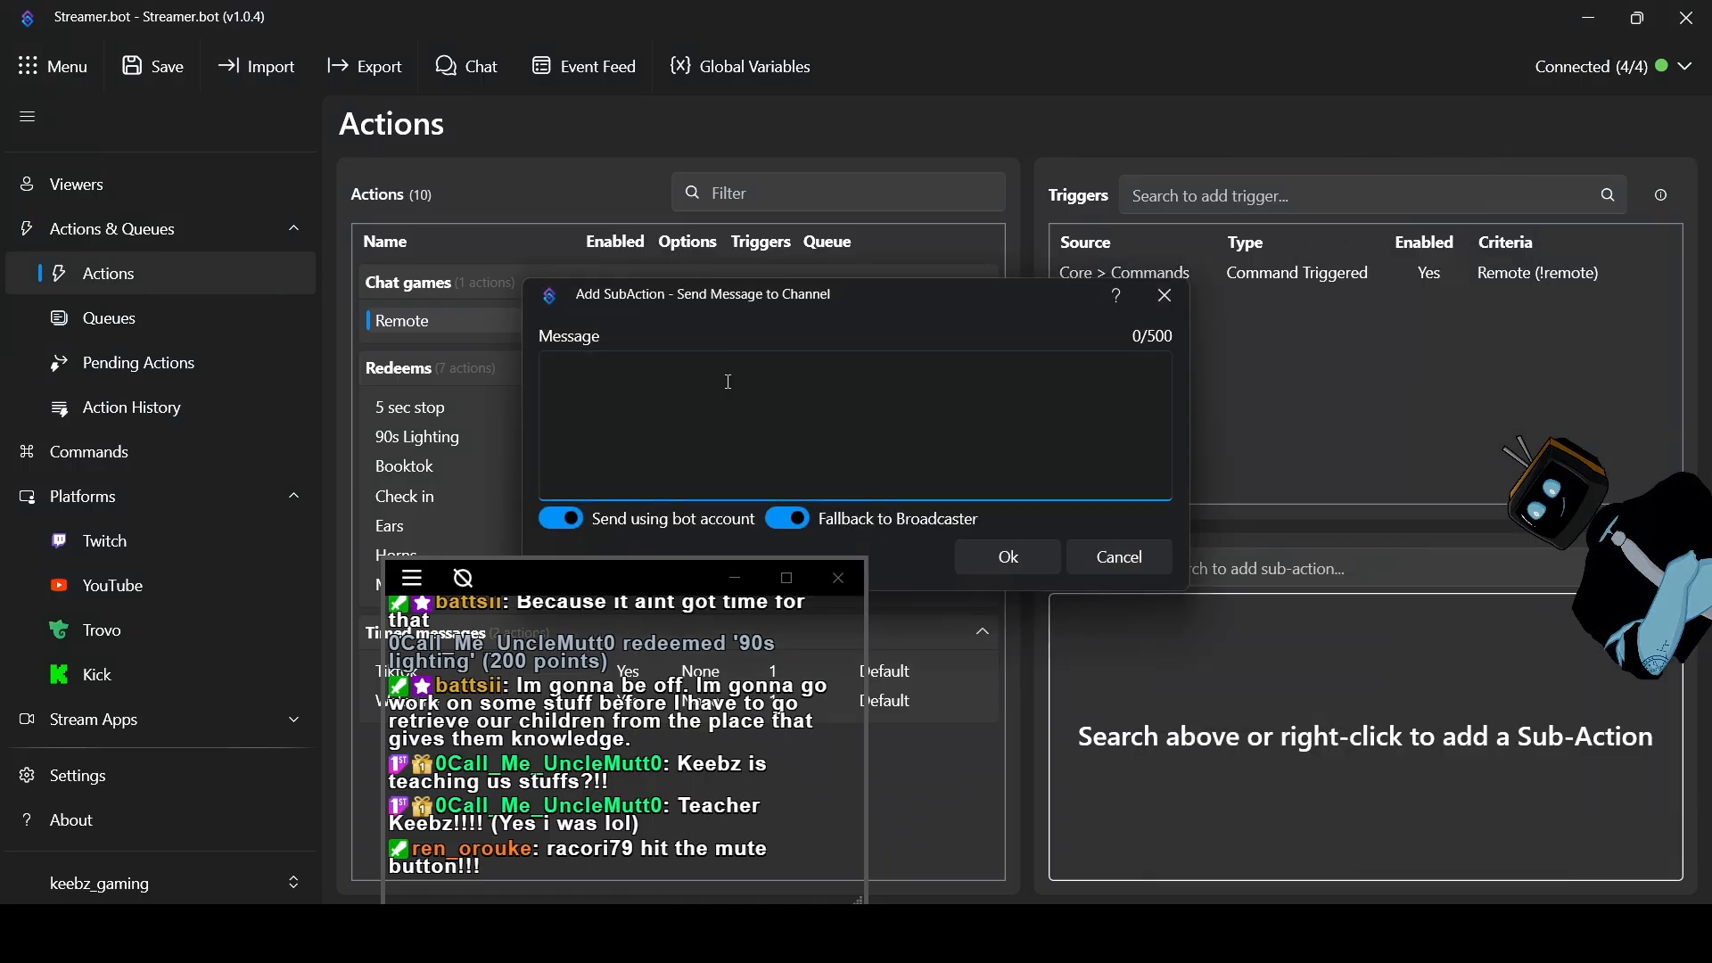
# Enter the message "%username% did not find find the remote! Gotta keep looking!!" and save the sub-action
pyautogui.write('%usernam')
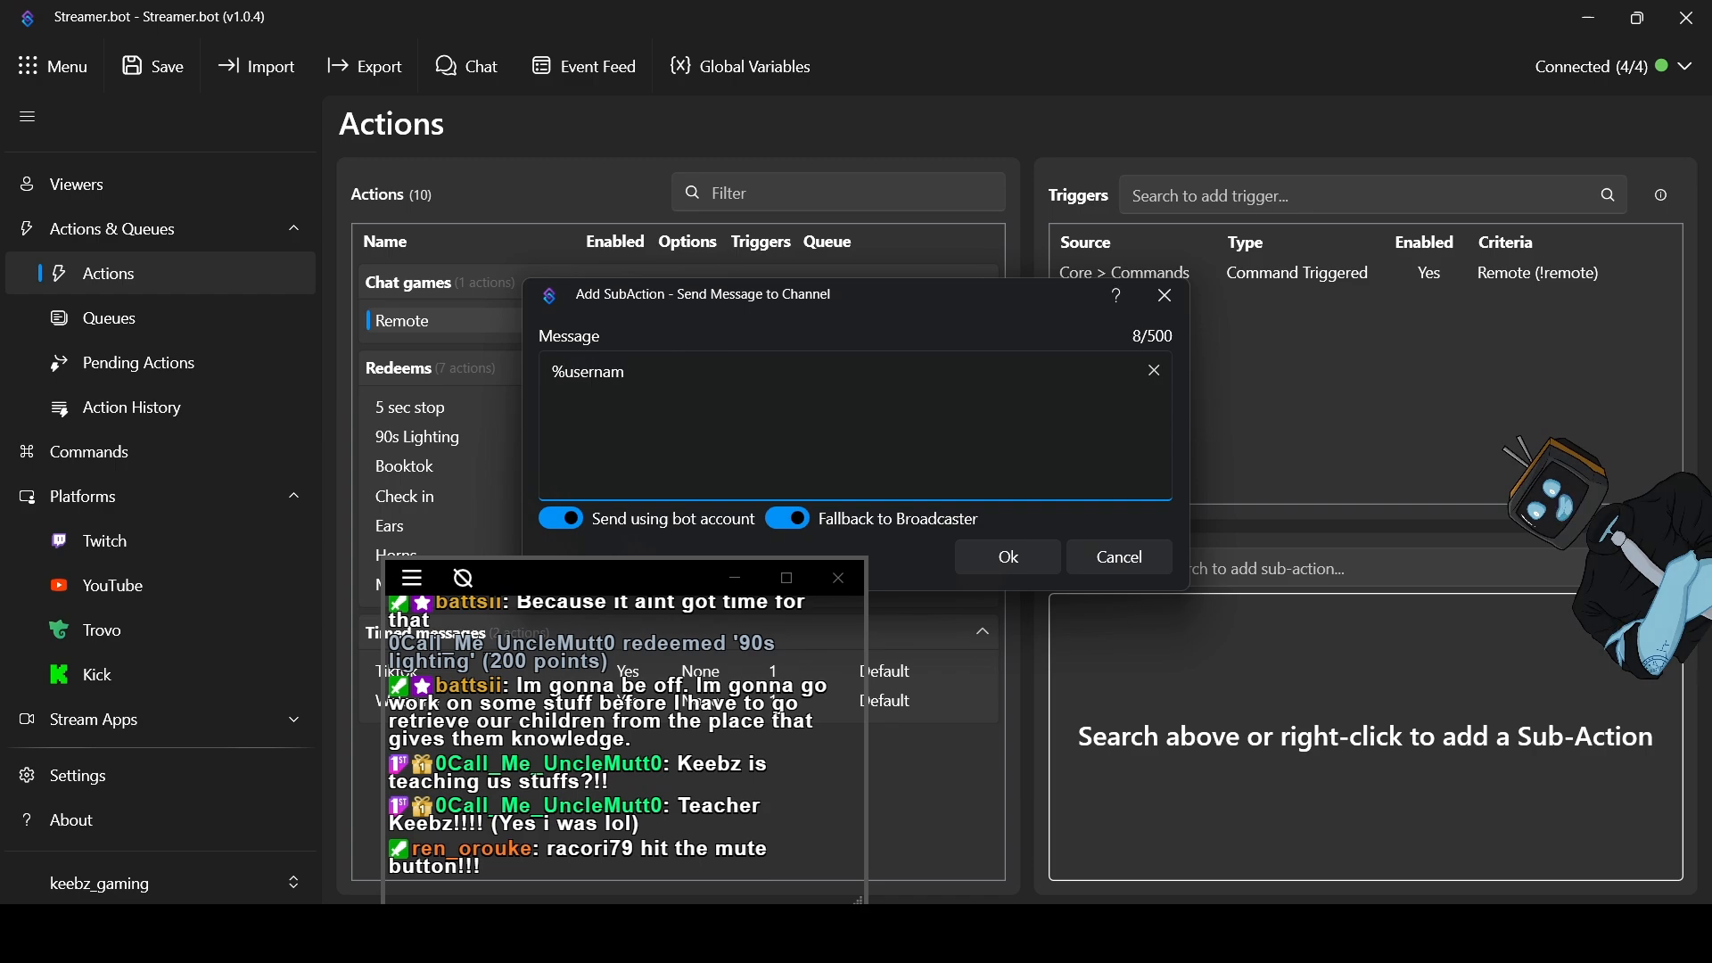
pyautogui.write('%')
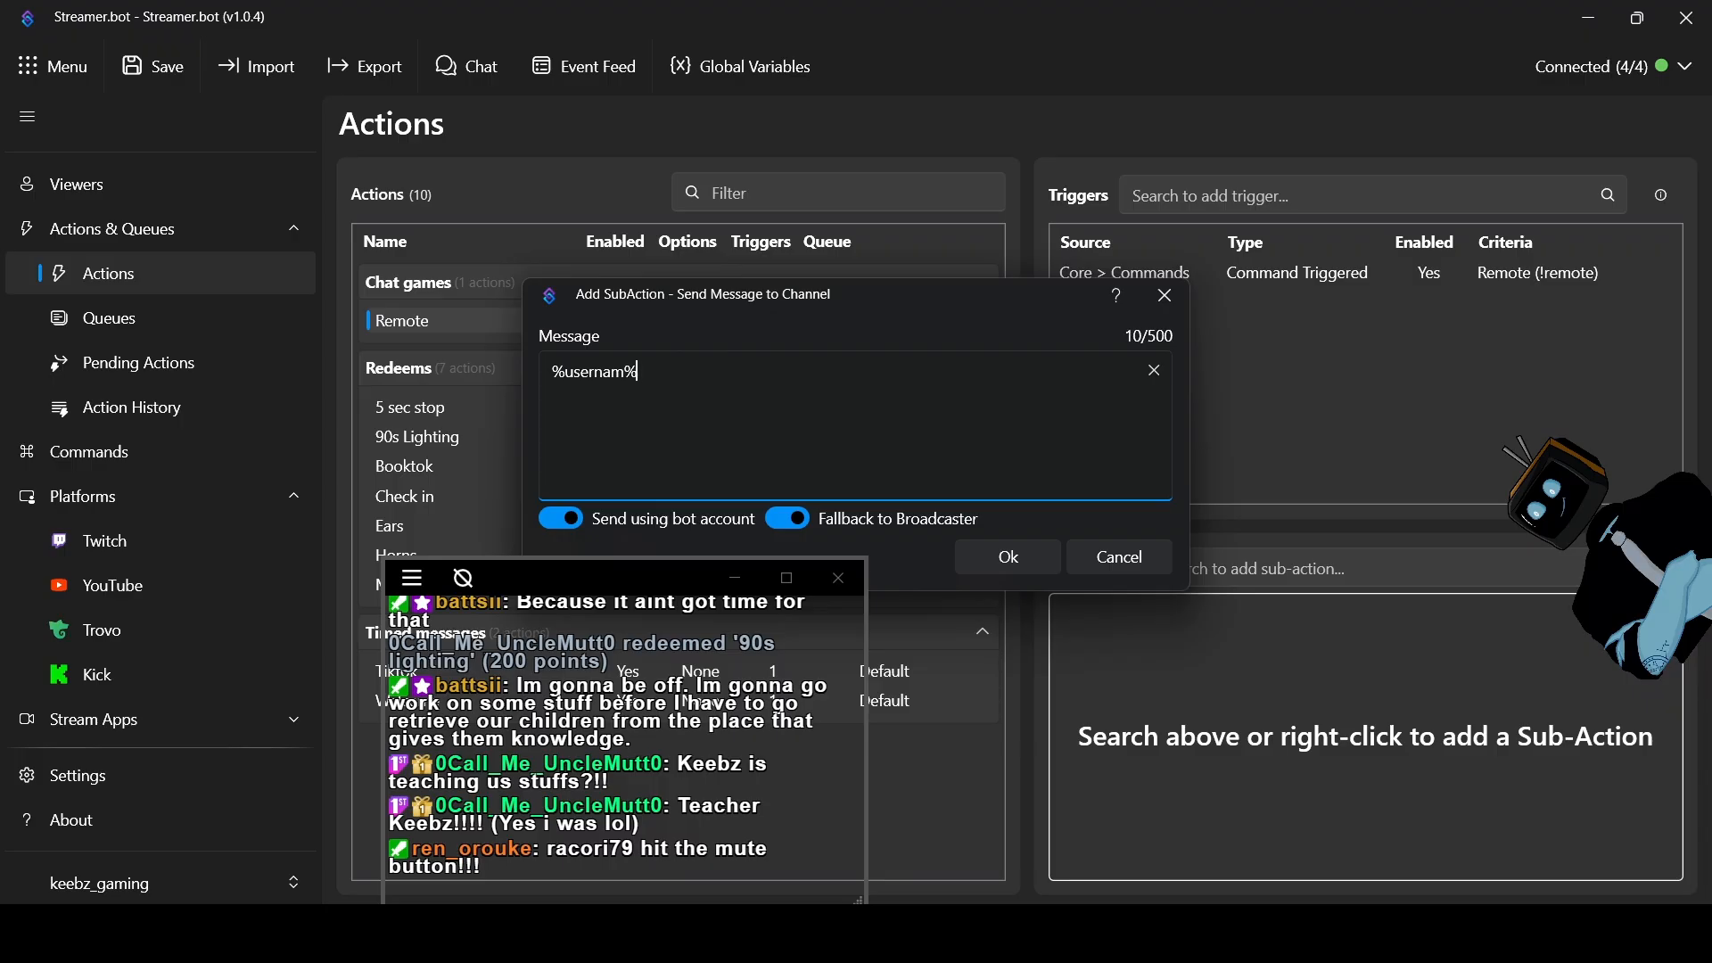
pyautogui.write('e')
pyautogui.click(650, 371)
pyautogui.write('did not find')
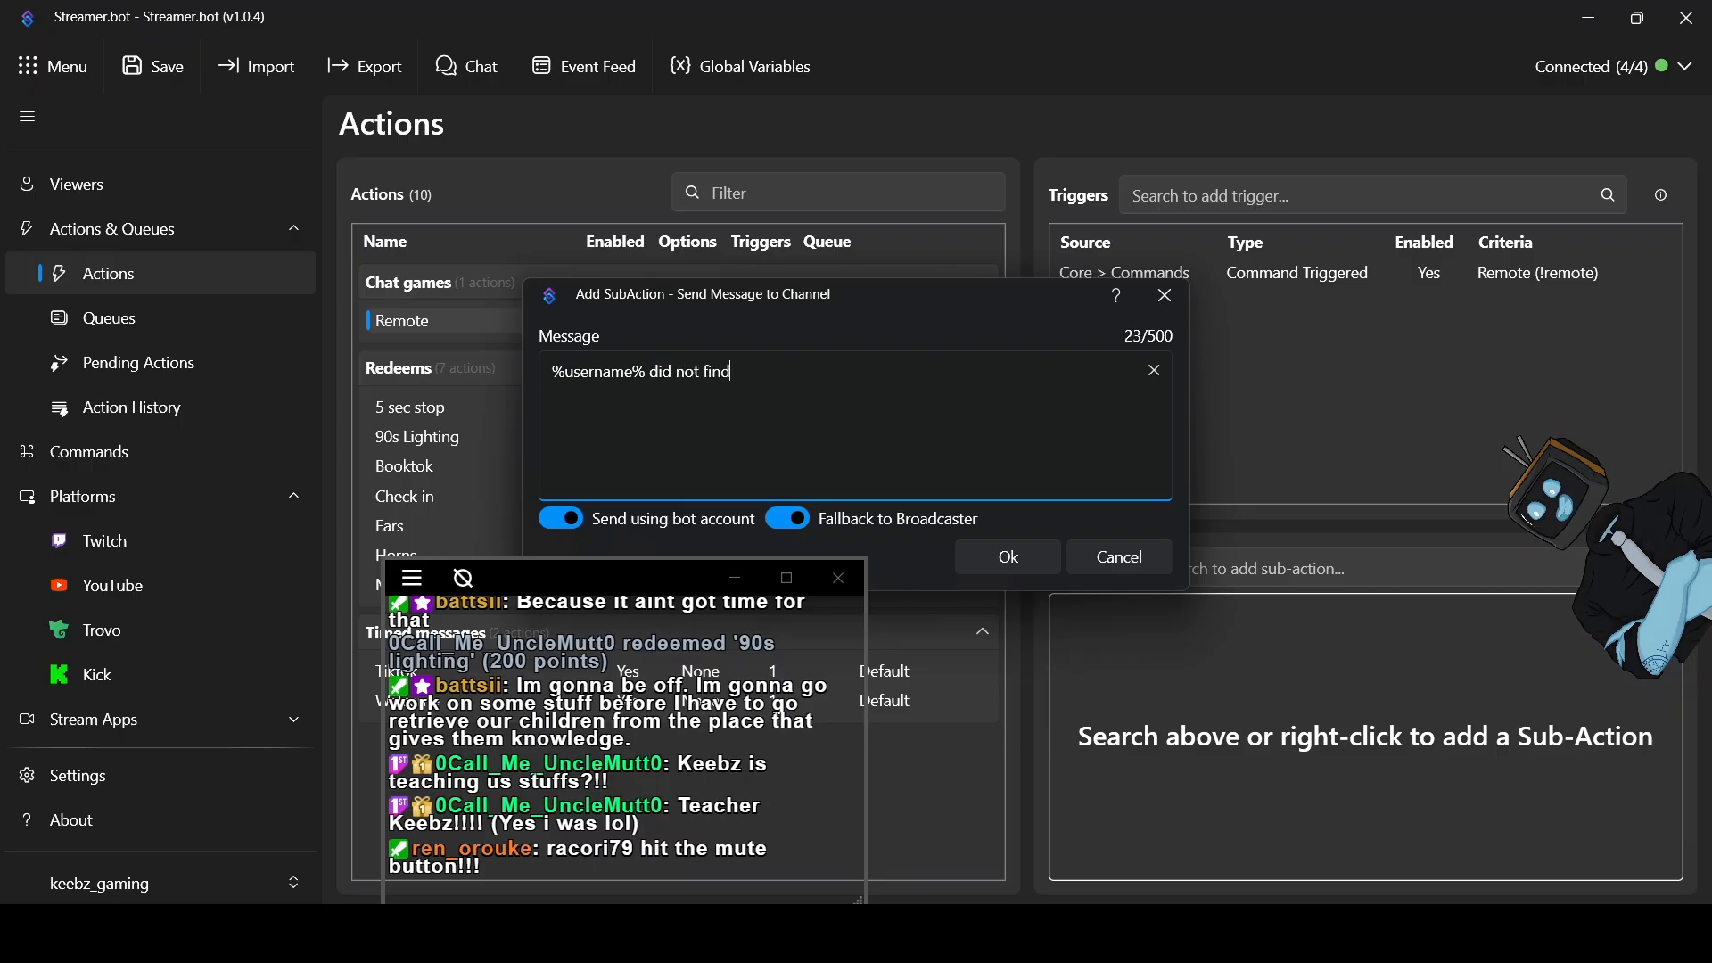
pyautogui.write(' find the re')
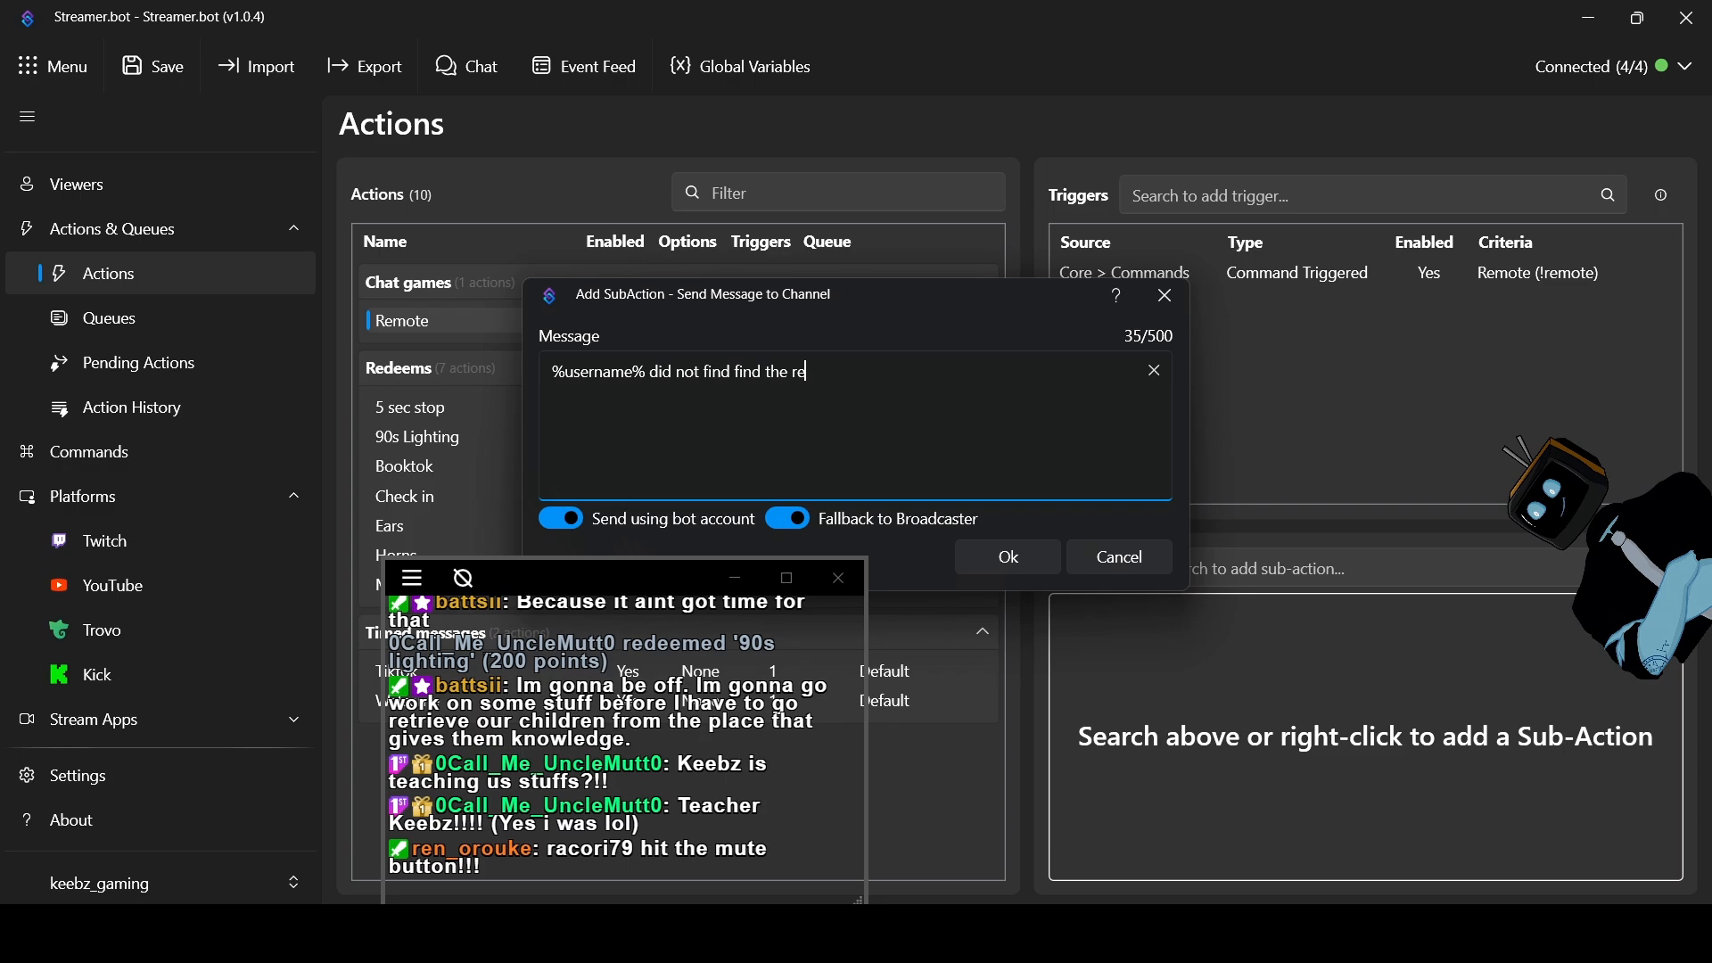
pyautogui.write('mote! Gotta ke')
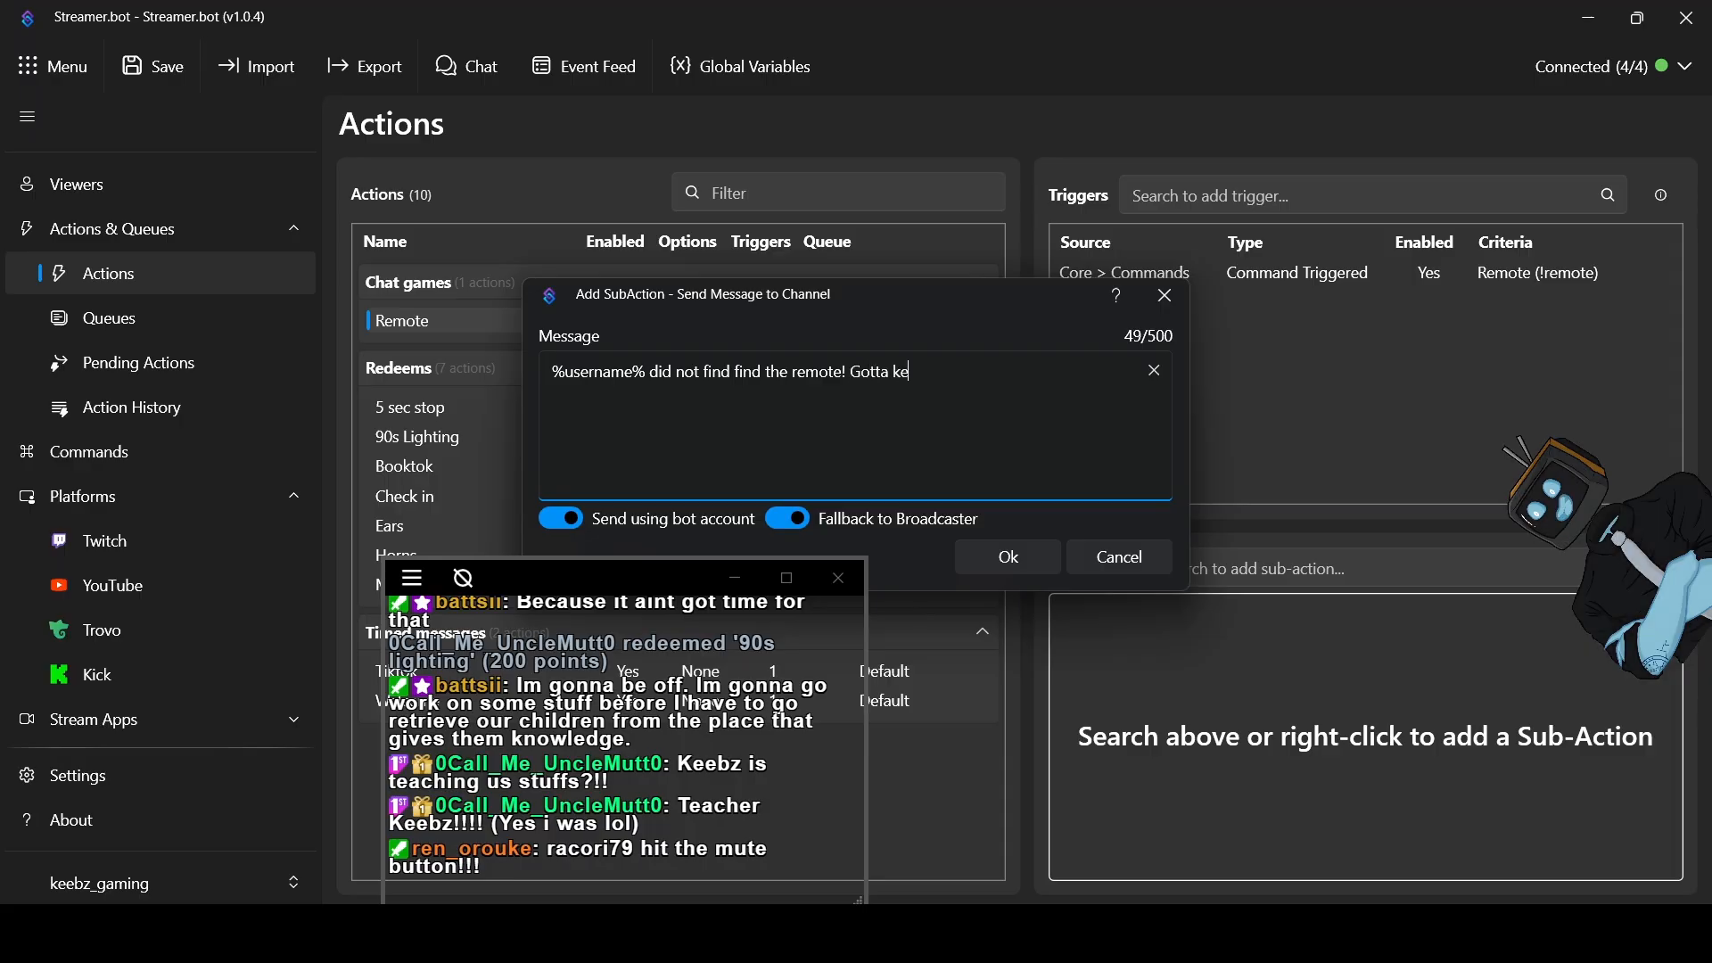
pyautogui.write('eplooking')
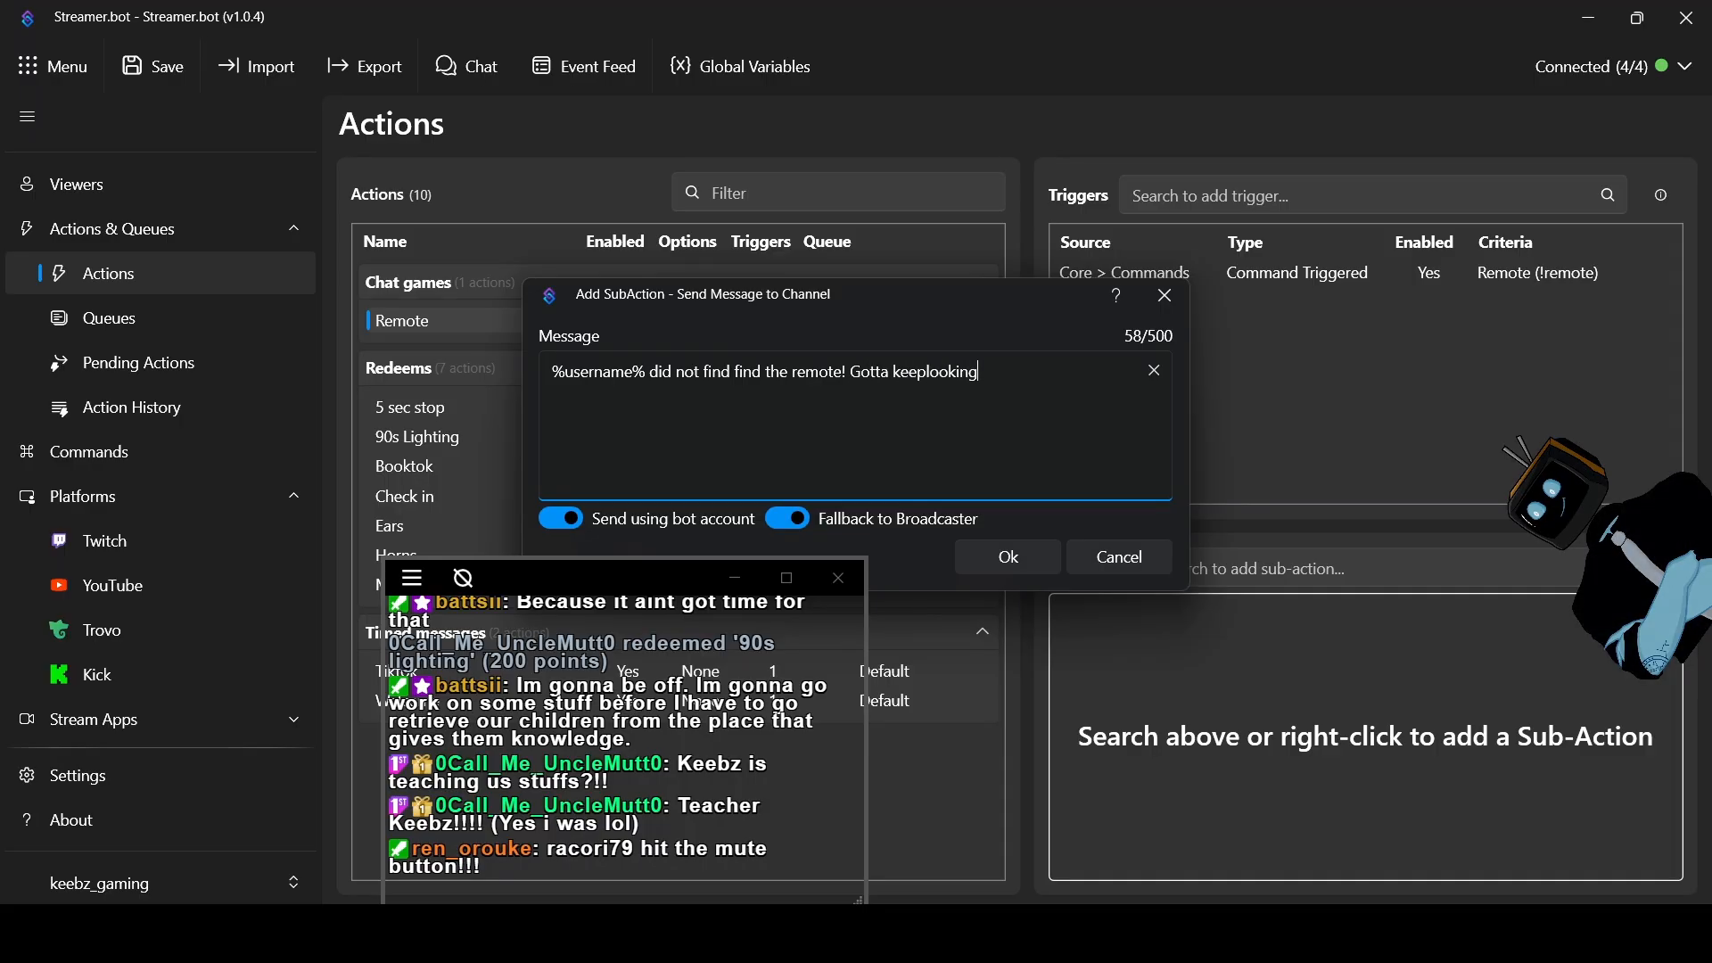
pyautogui.write('!!')
pyautogui.press('Left')
pyautogui.press('Left')
pyautogui.press('Left')
pyautogui.press('Left')
pyautogui.press('Left')
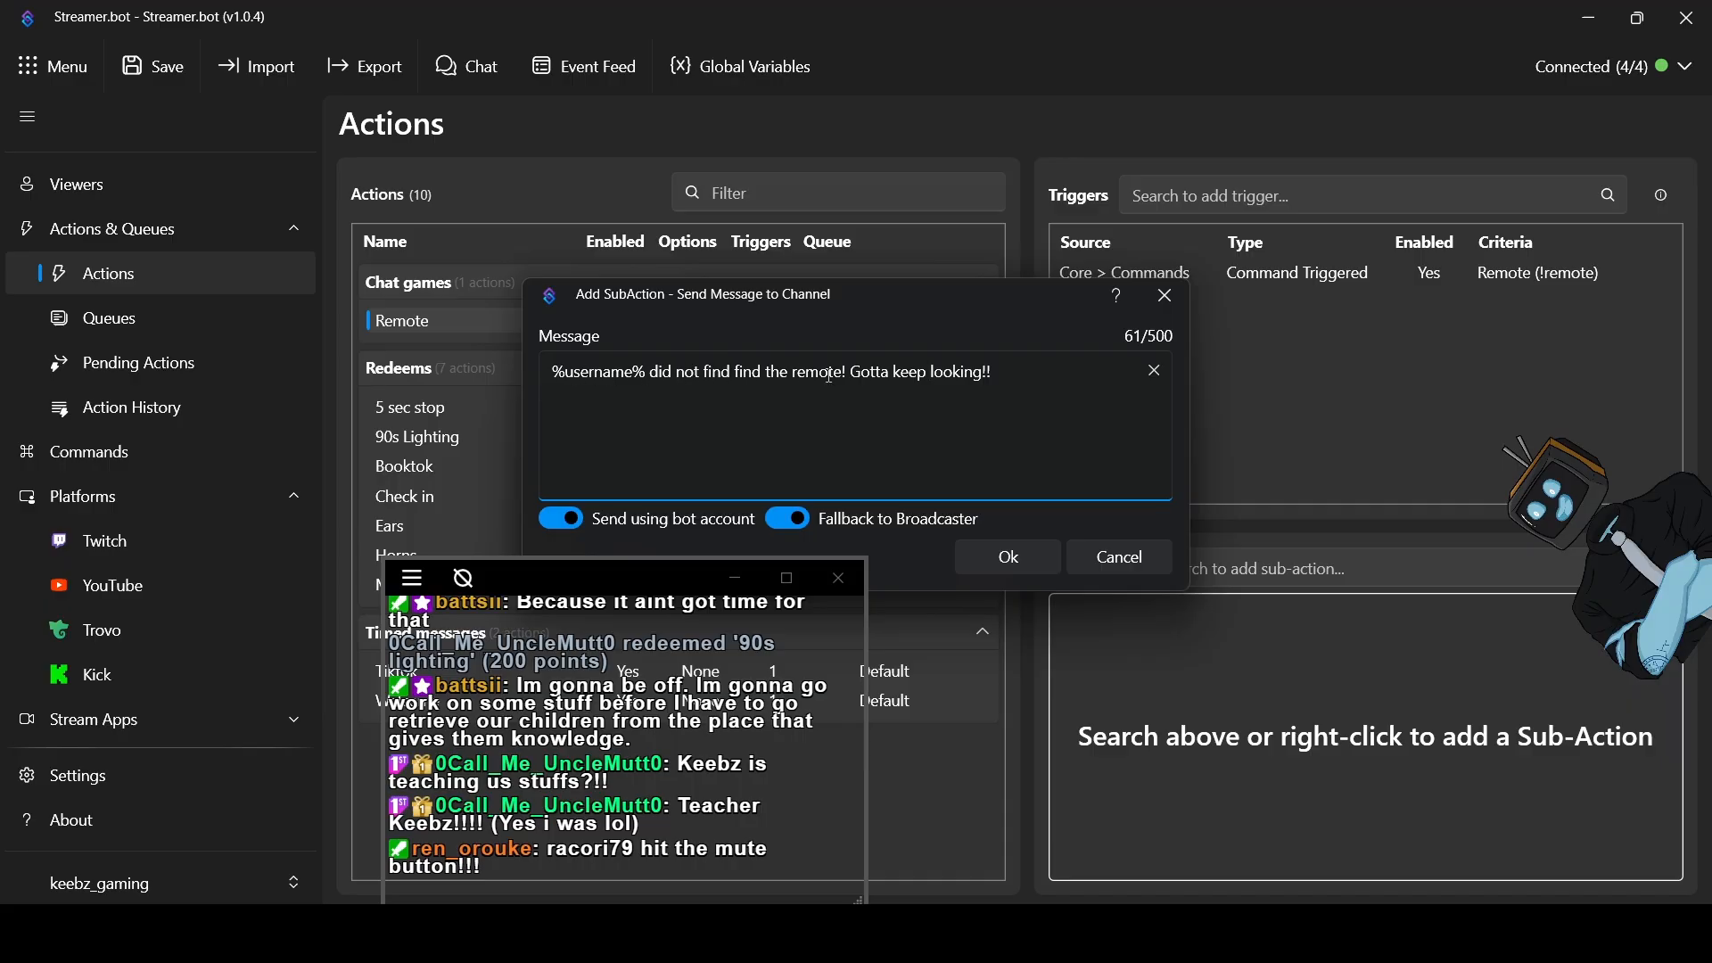
pyautogui.click(1005, 375)
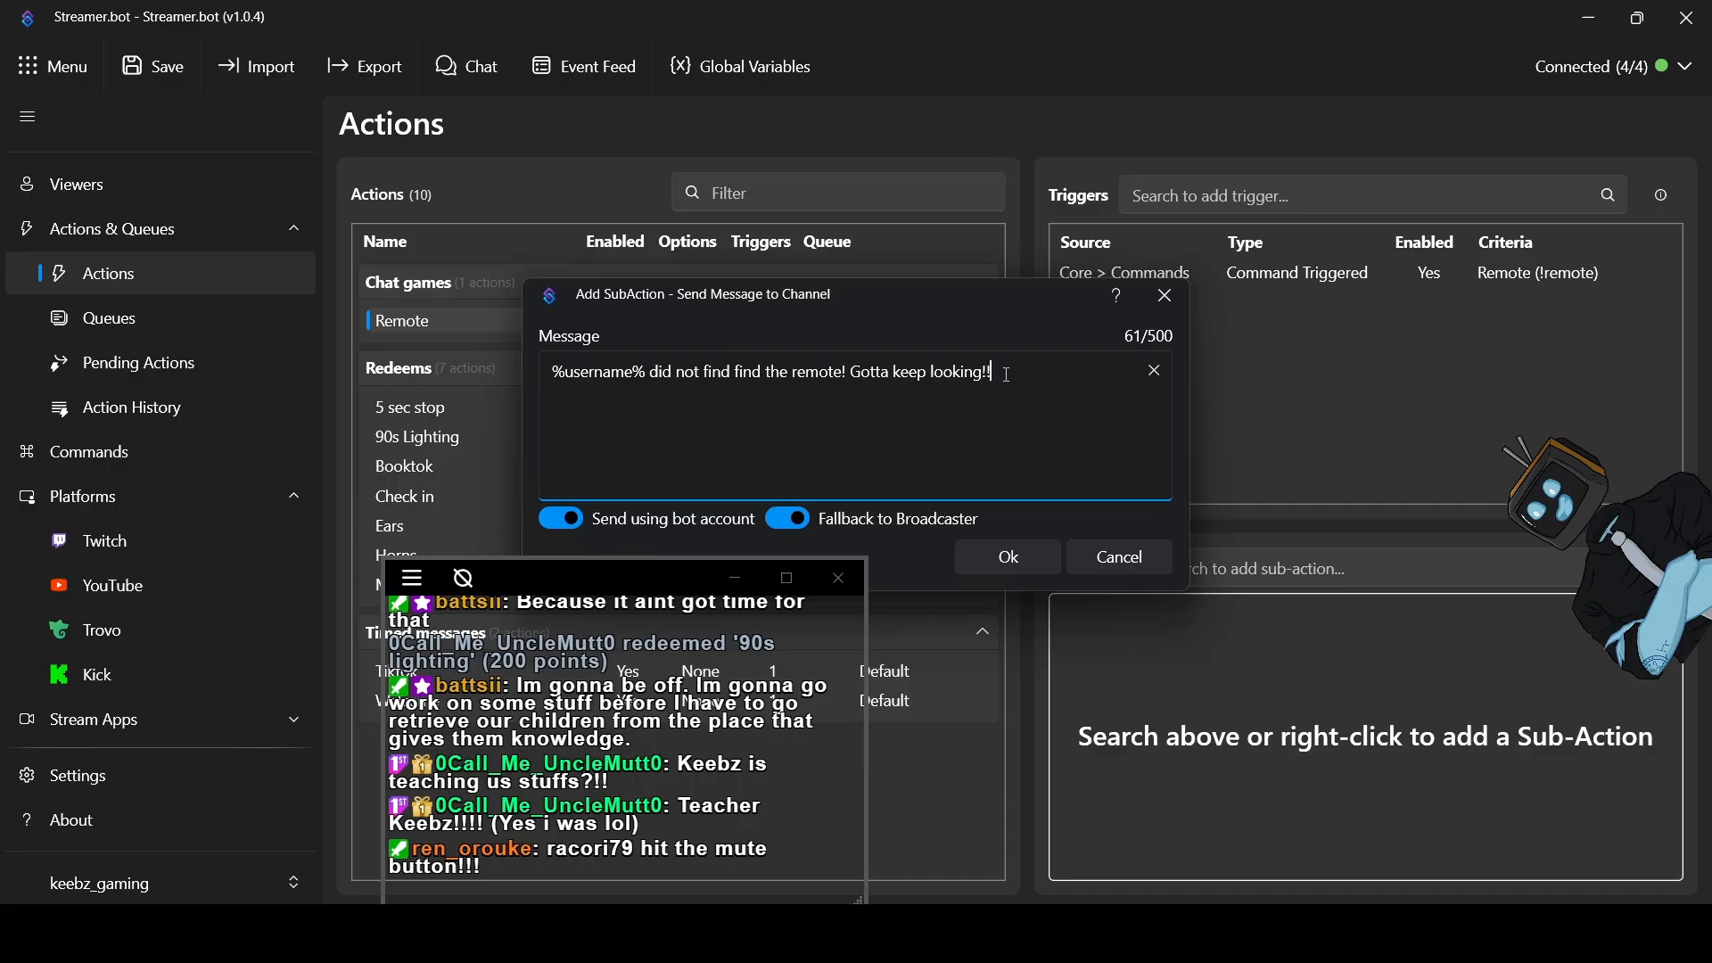
pyautogui.click(1012, 559)
# Set the weight of the "did not find" message to 1, moving the chat overlay clear of the weight dialog
pyautogui.rightClick(1156, 614)
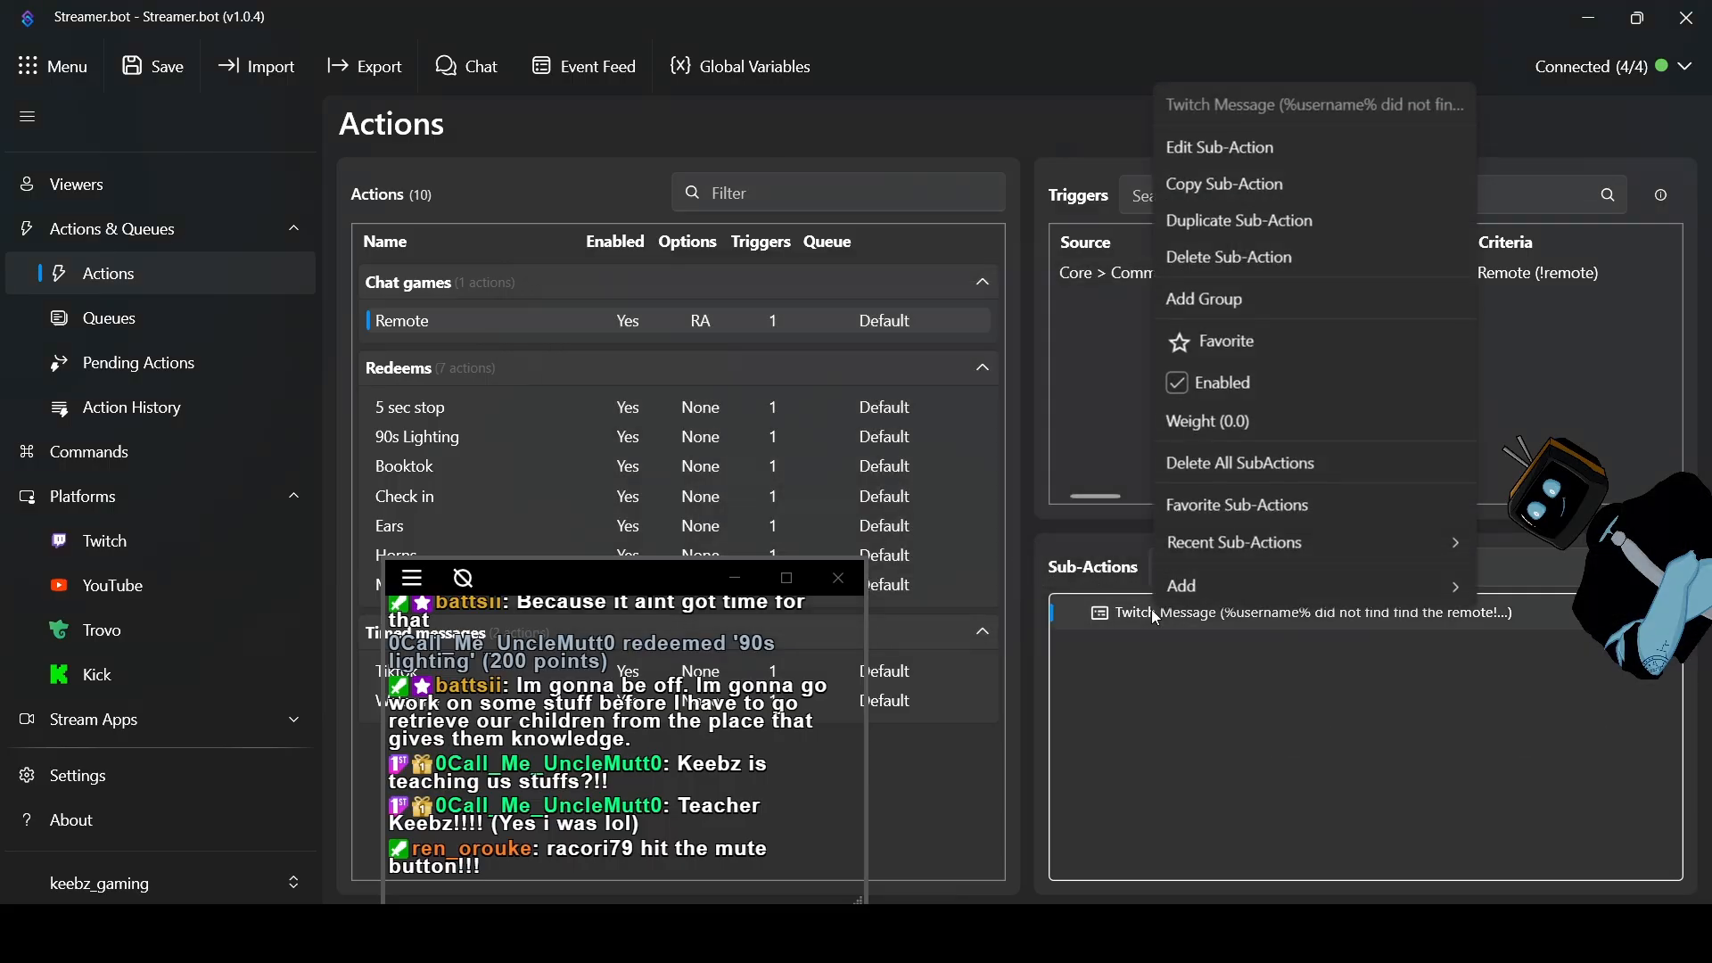
pyautogui.click(1211, 421)
pyautogui.moveTo(654, 594); pyautogui.dragTo(697, 660)
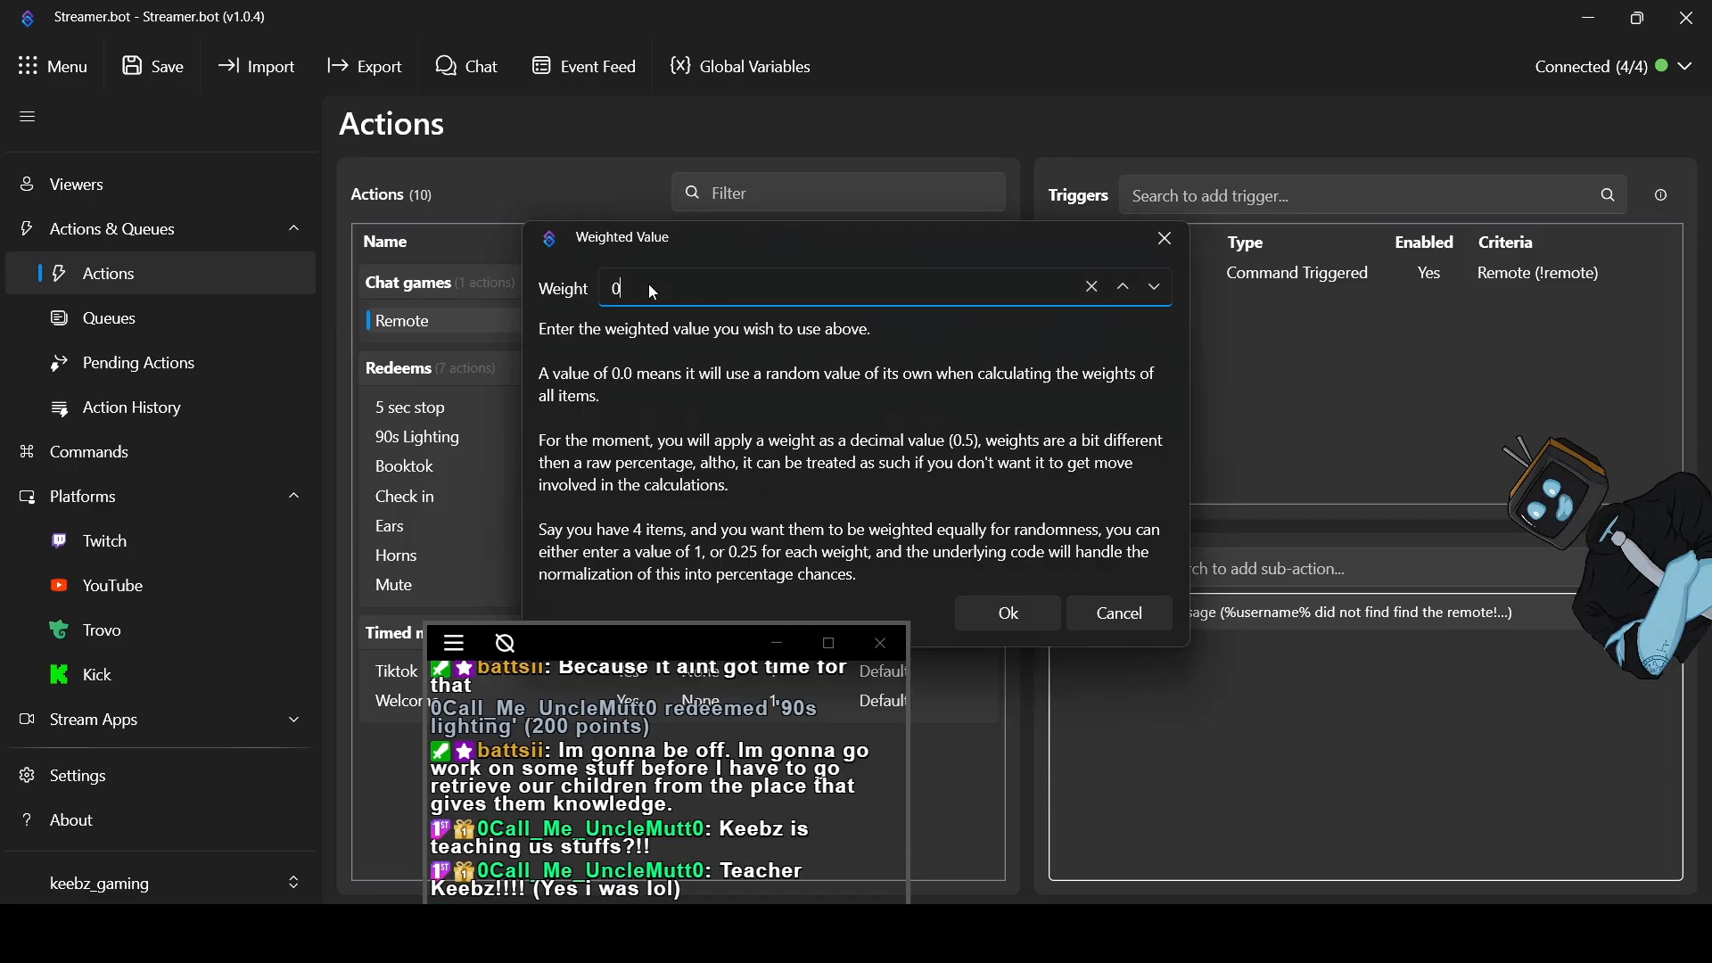
pyautogui.moveTo(650, 288); pyautogui.dragTo(578, 294)
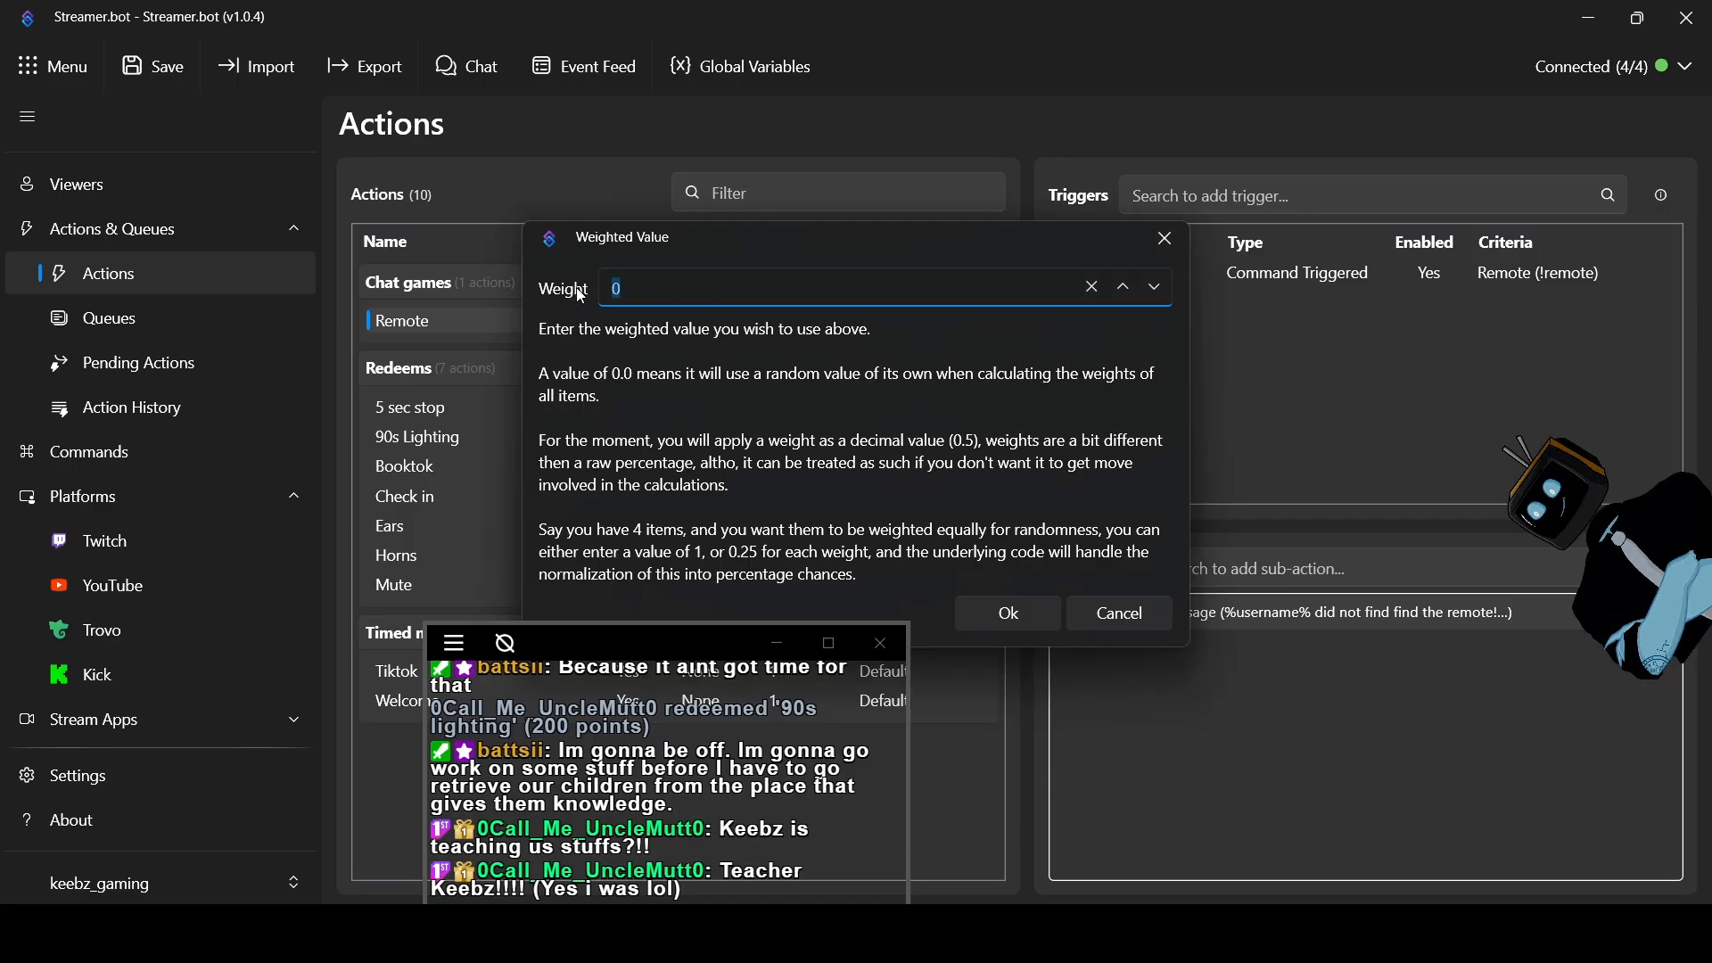
pyautogui.write('1')
pyautogui.click(1004, 623)
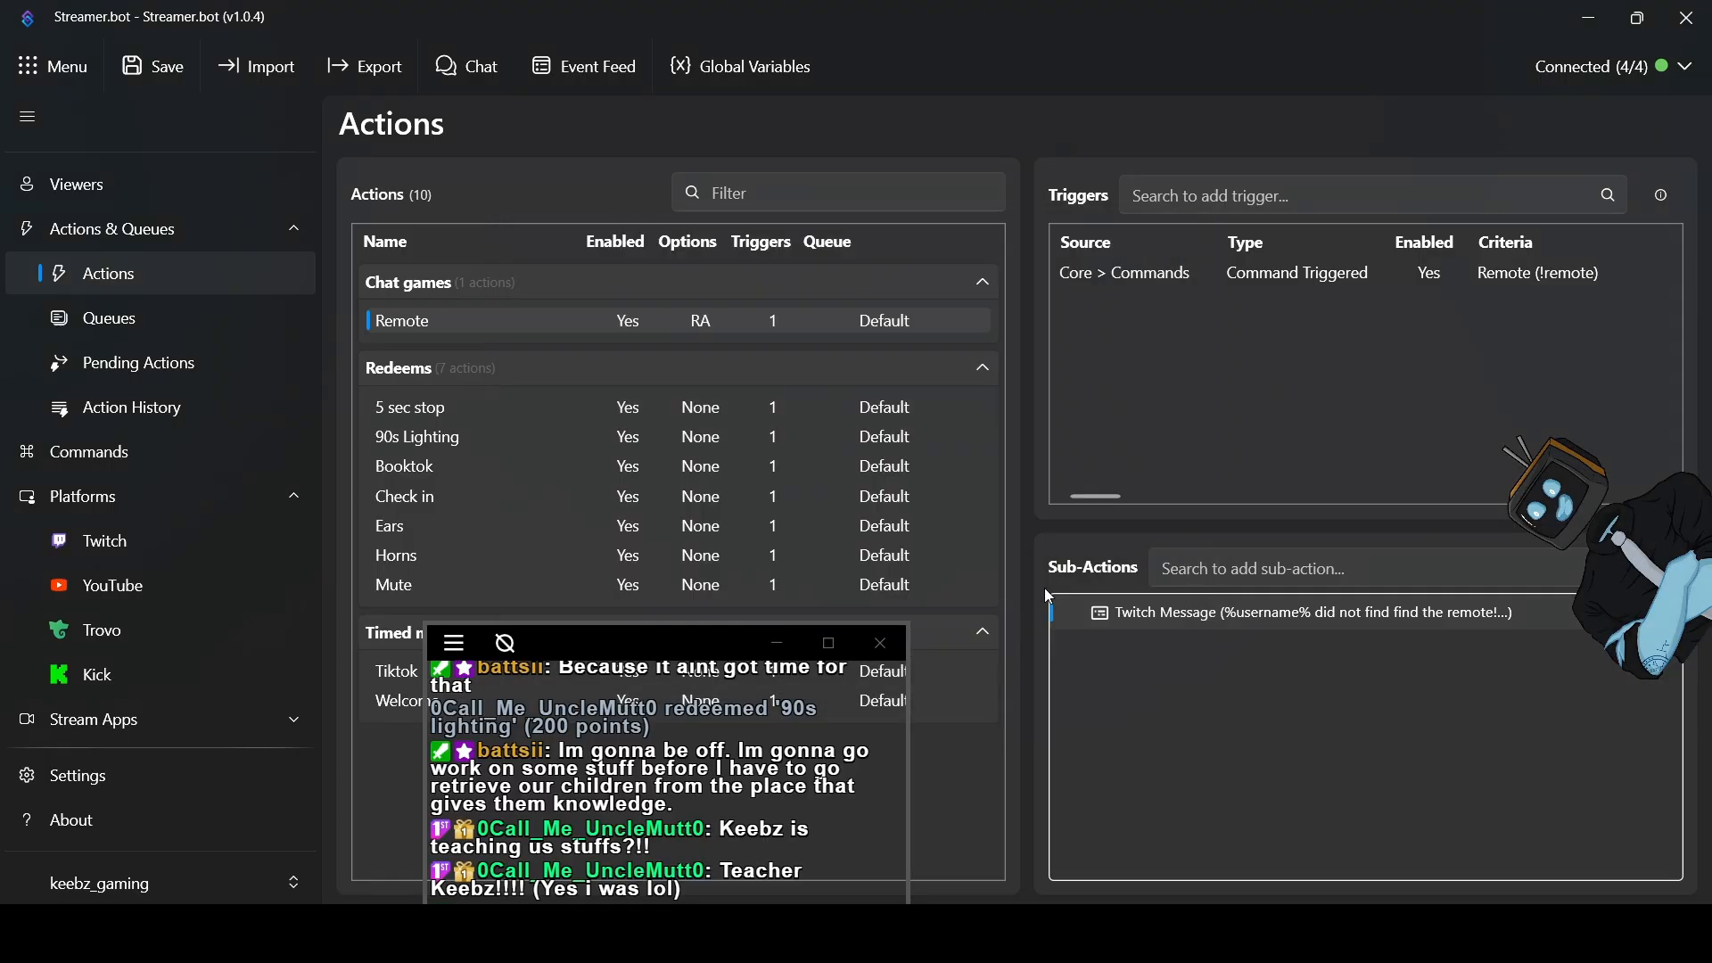
# Duplicate the "did not find" message and change the copy's text to "%username% Found the remote! Good job!"
pyautogui.rightClick(1175, 610)
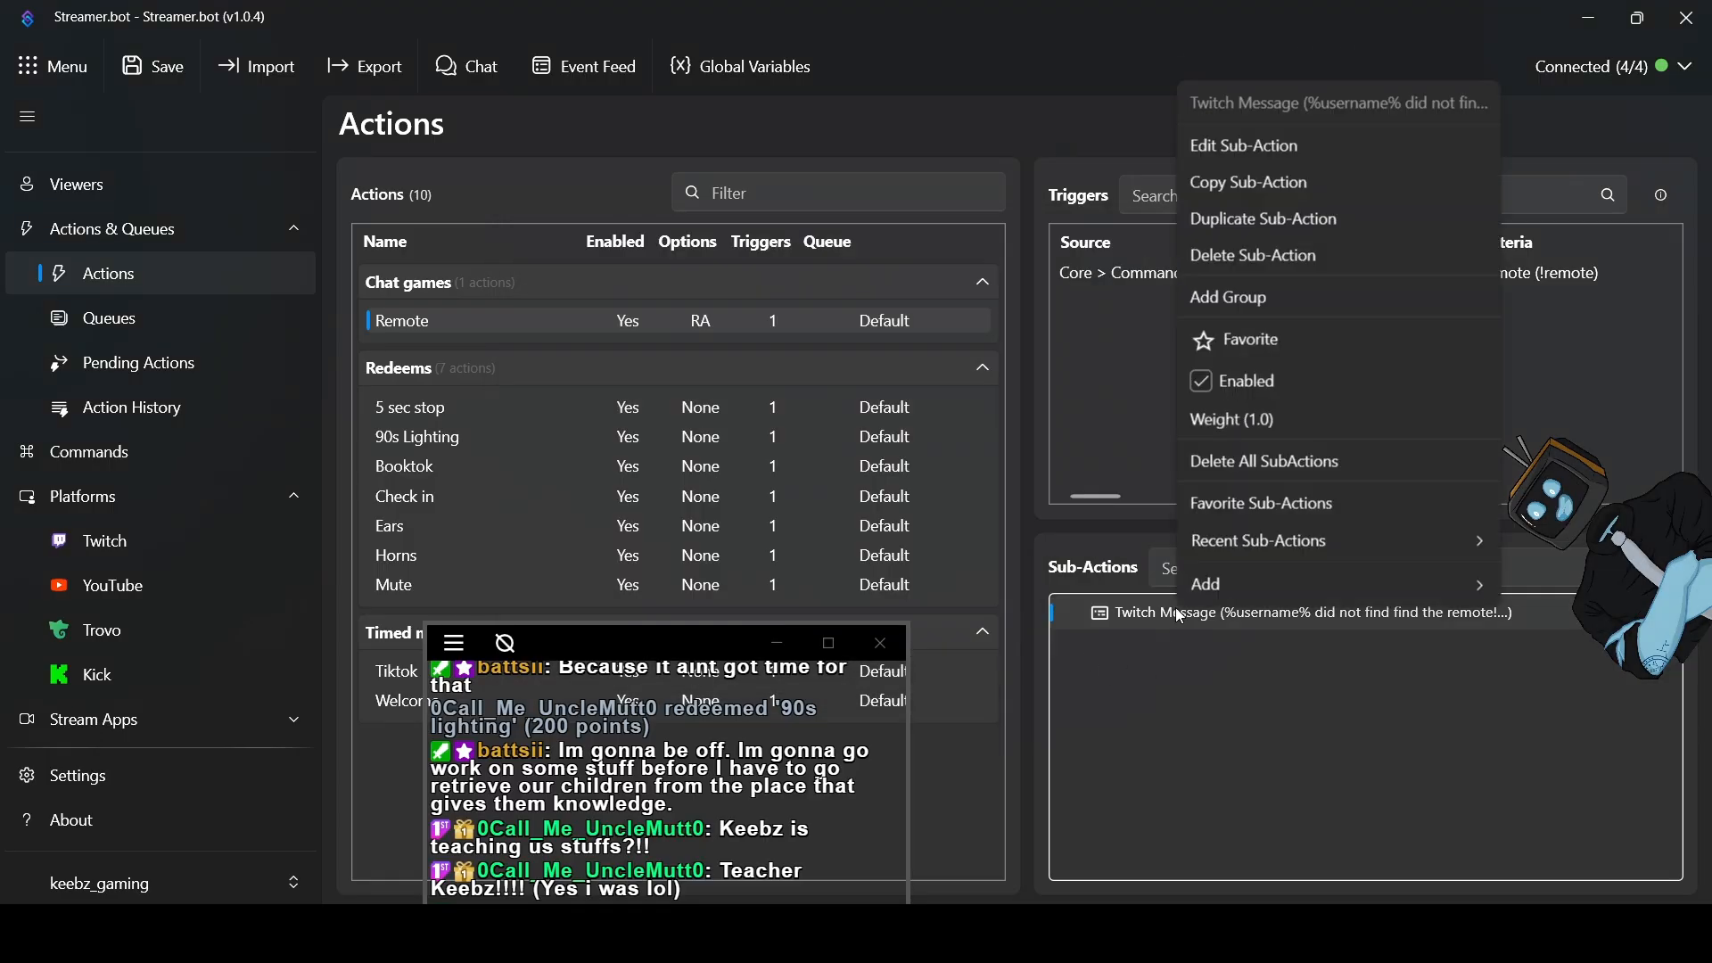
pyautogui.click(1259, 219)
pyautogui.click(1215, 652)
pyautogui.doubleClick(1216, 652)
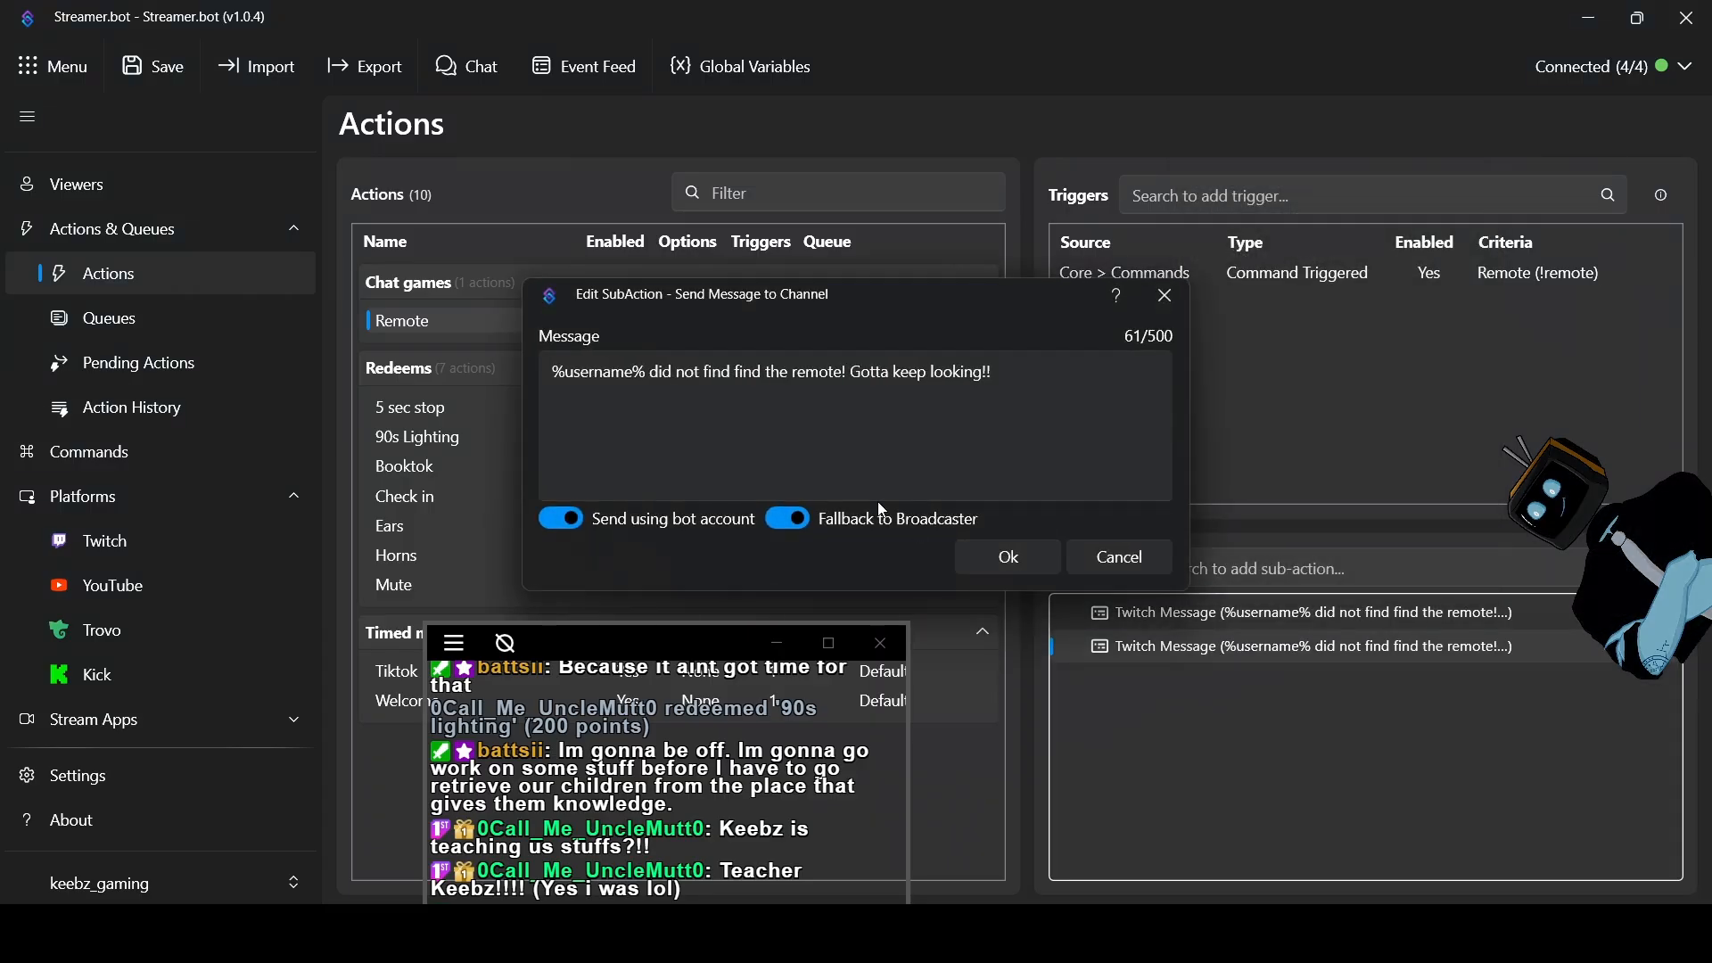
pyautogui.moveTo(1003, 372); pyautogui.dragTo(653, 387)
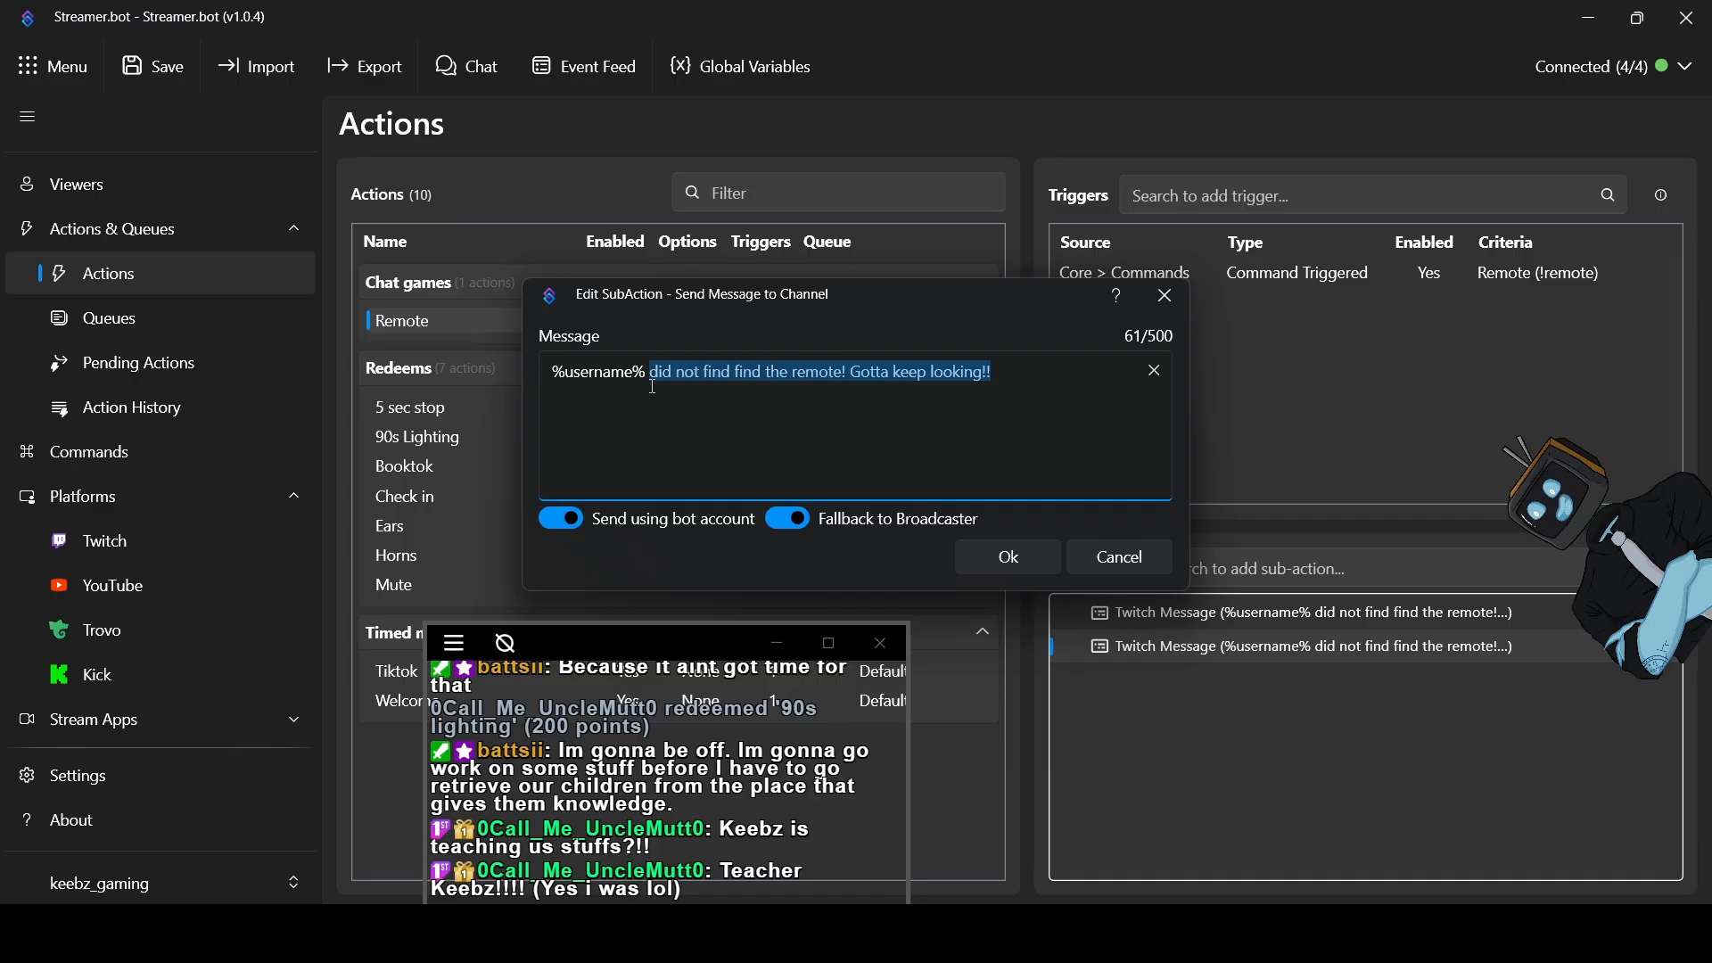
pyautogui.write('Fo')
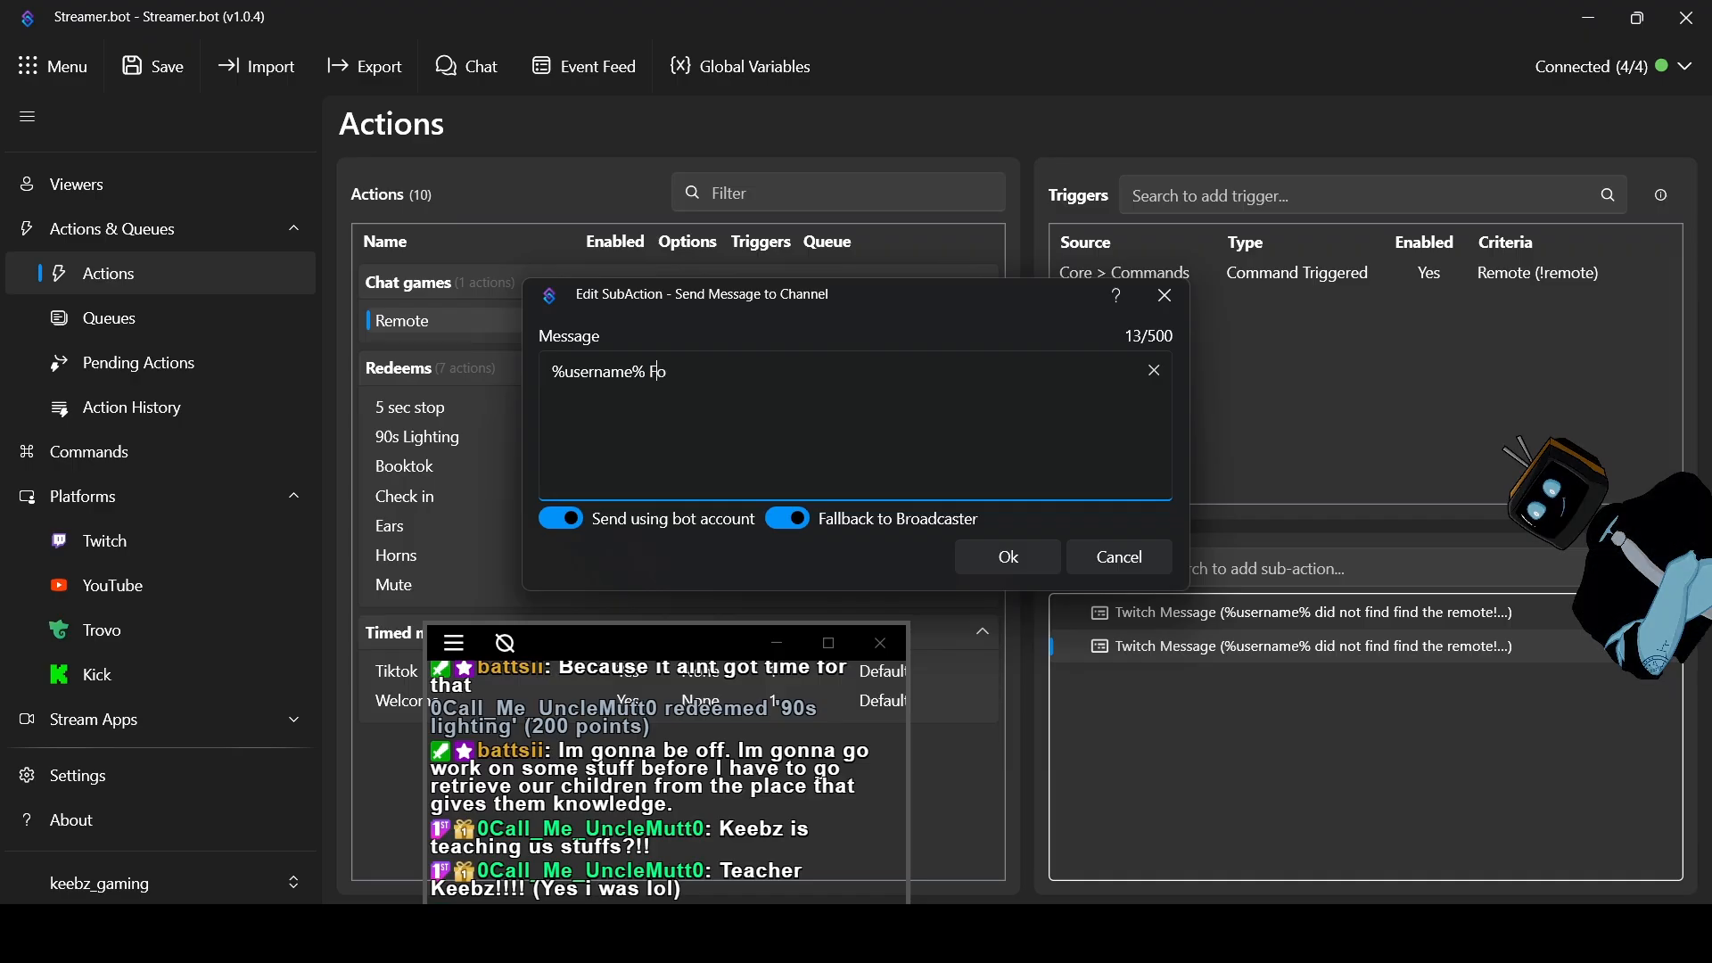
pyautogui.write('und the remote! Good job!')
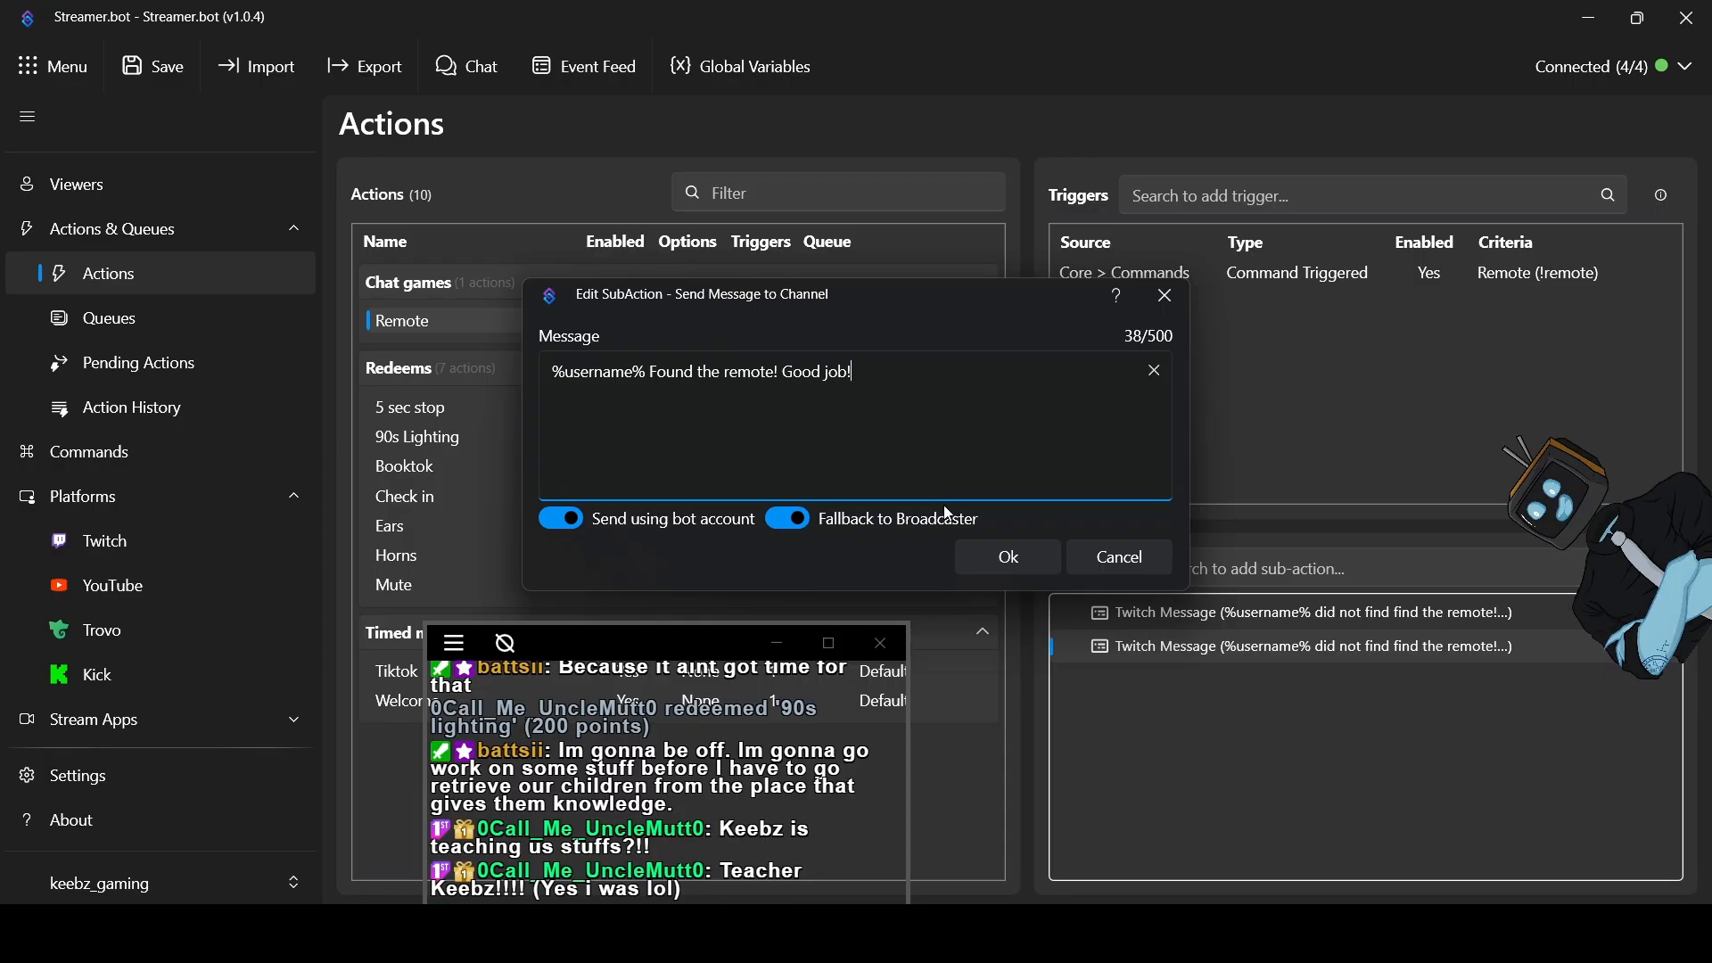
pyautogui.click(1009, 559)
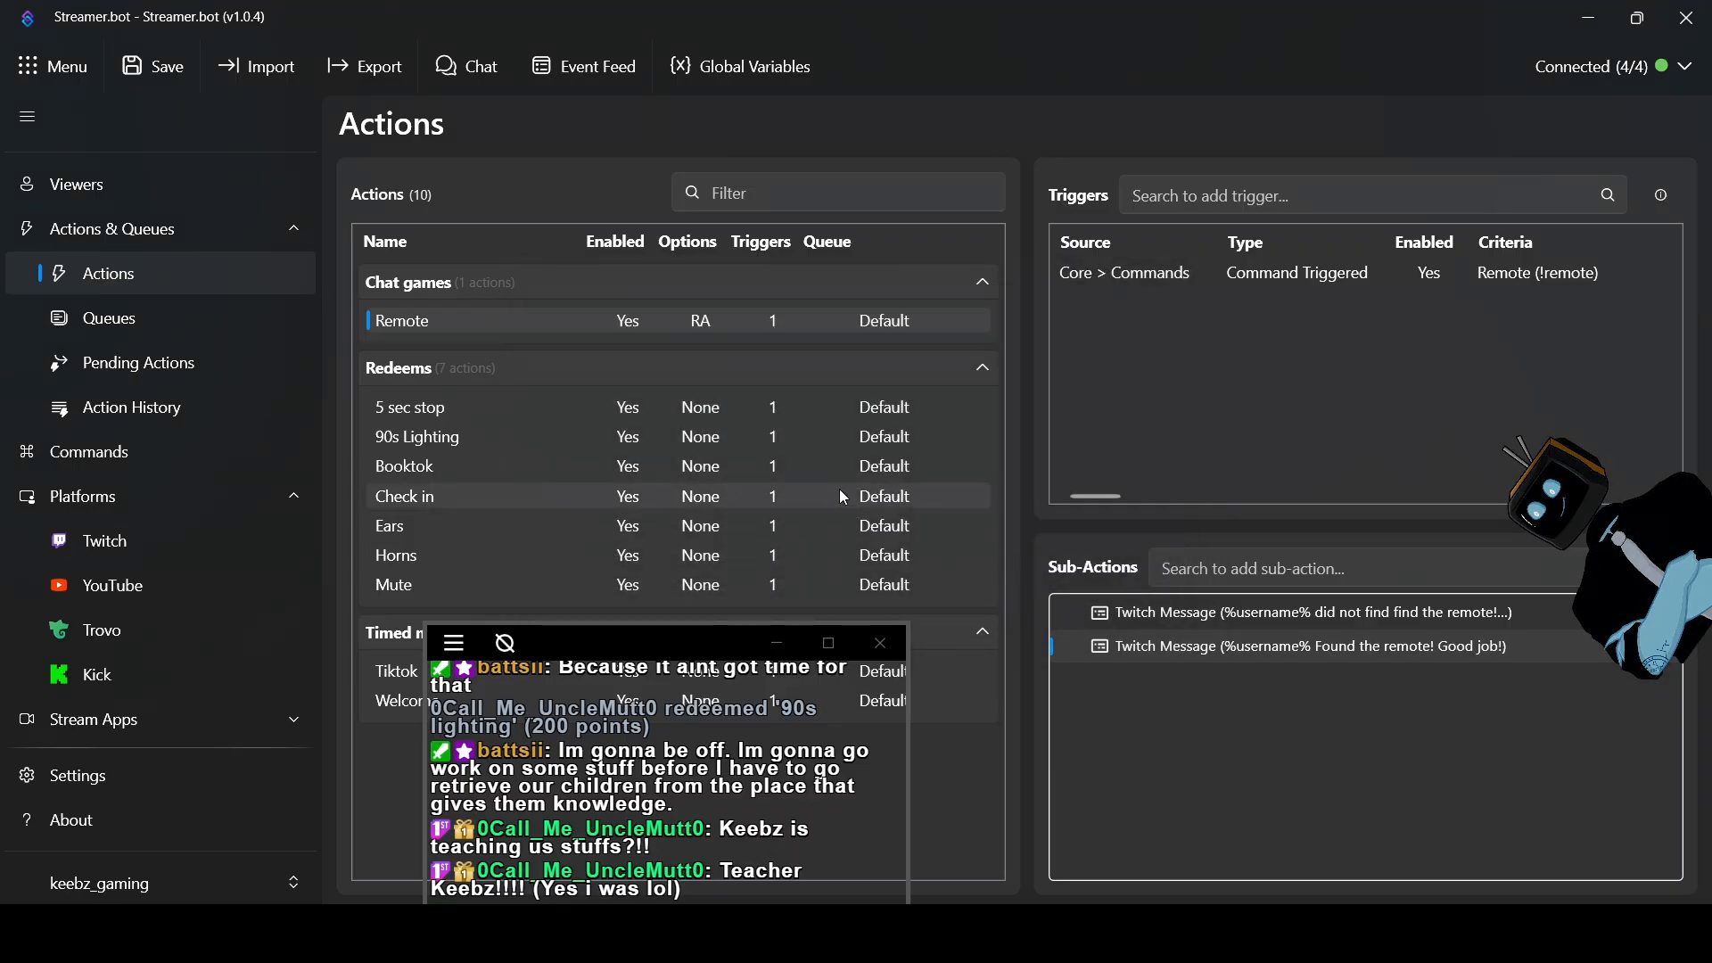
# Set the weight of the "Found the remote" message to 9
pyautogui.rightClick(1254, 645)
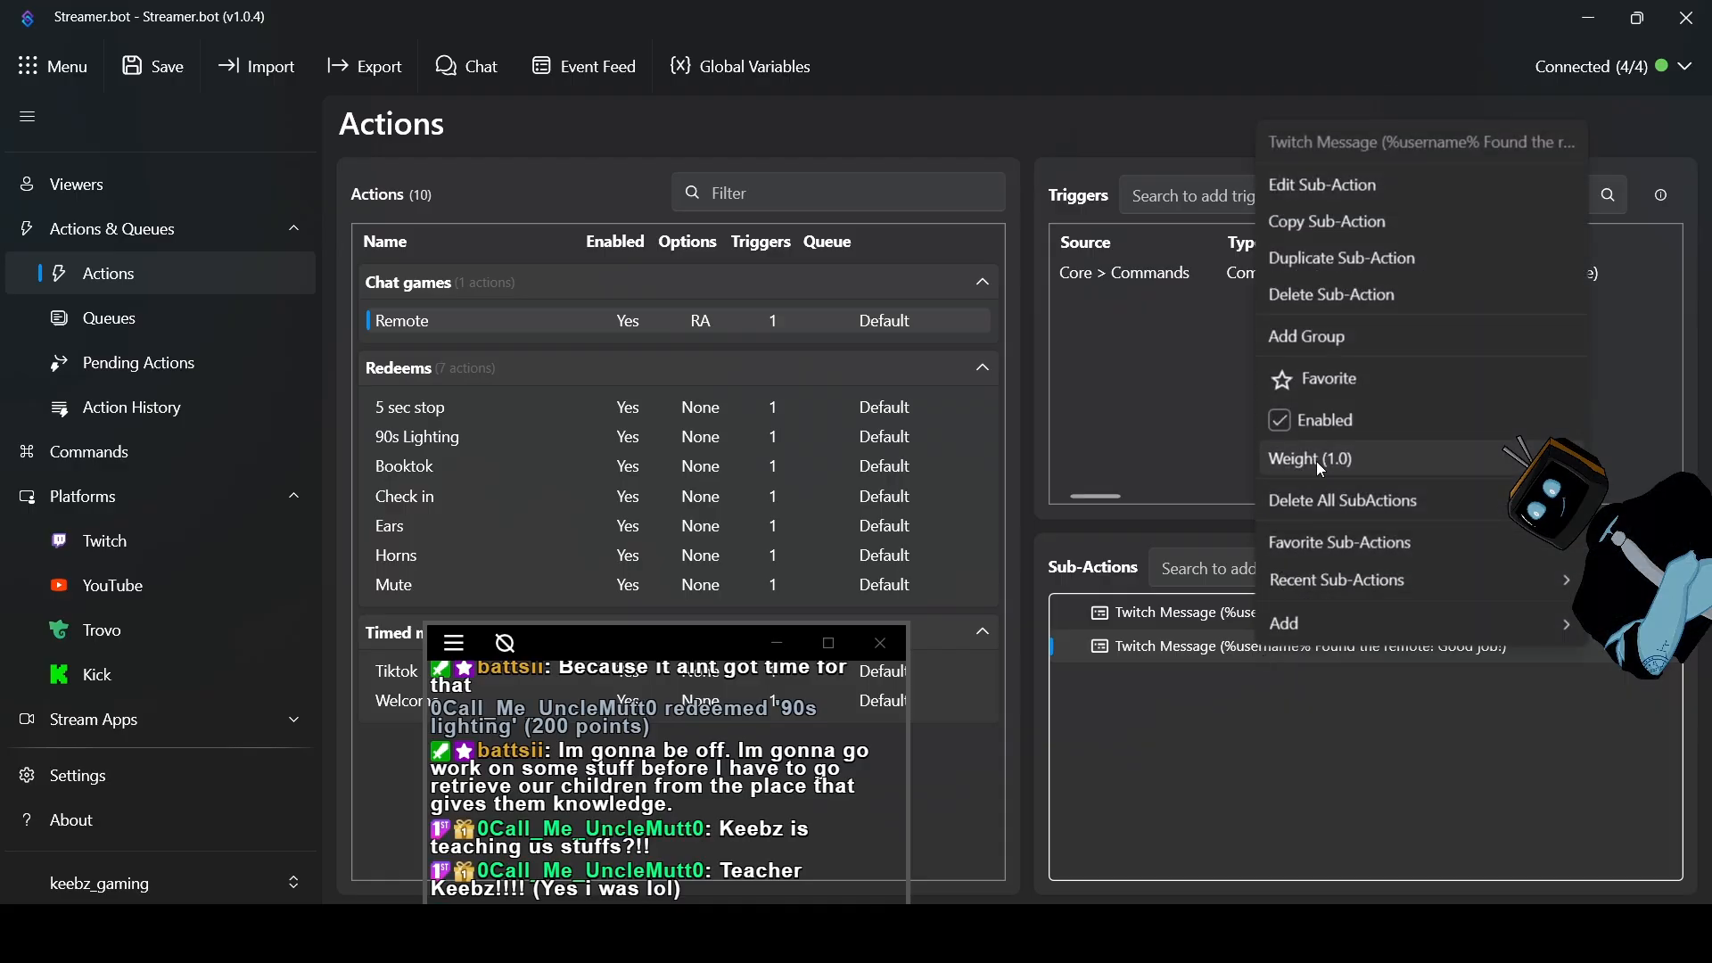
pyautogui.click(1320, 460)
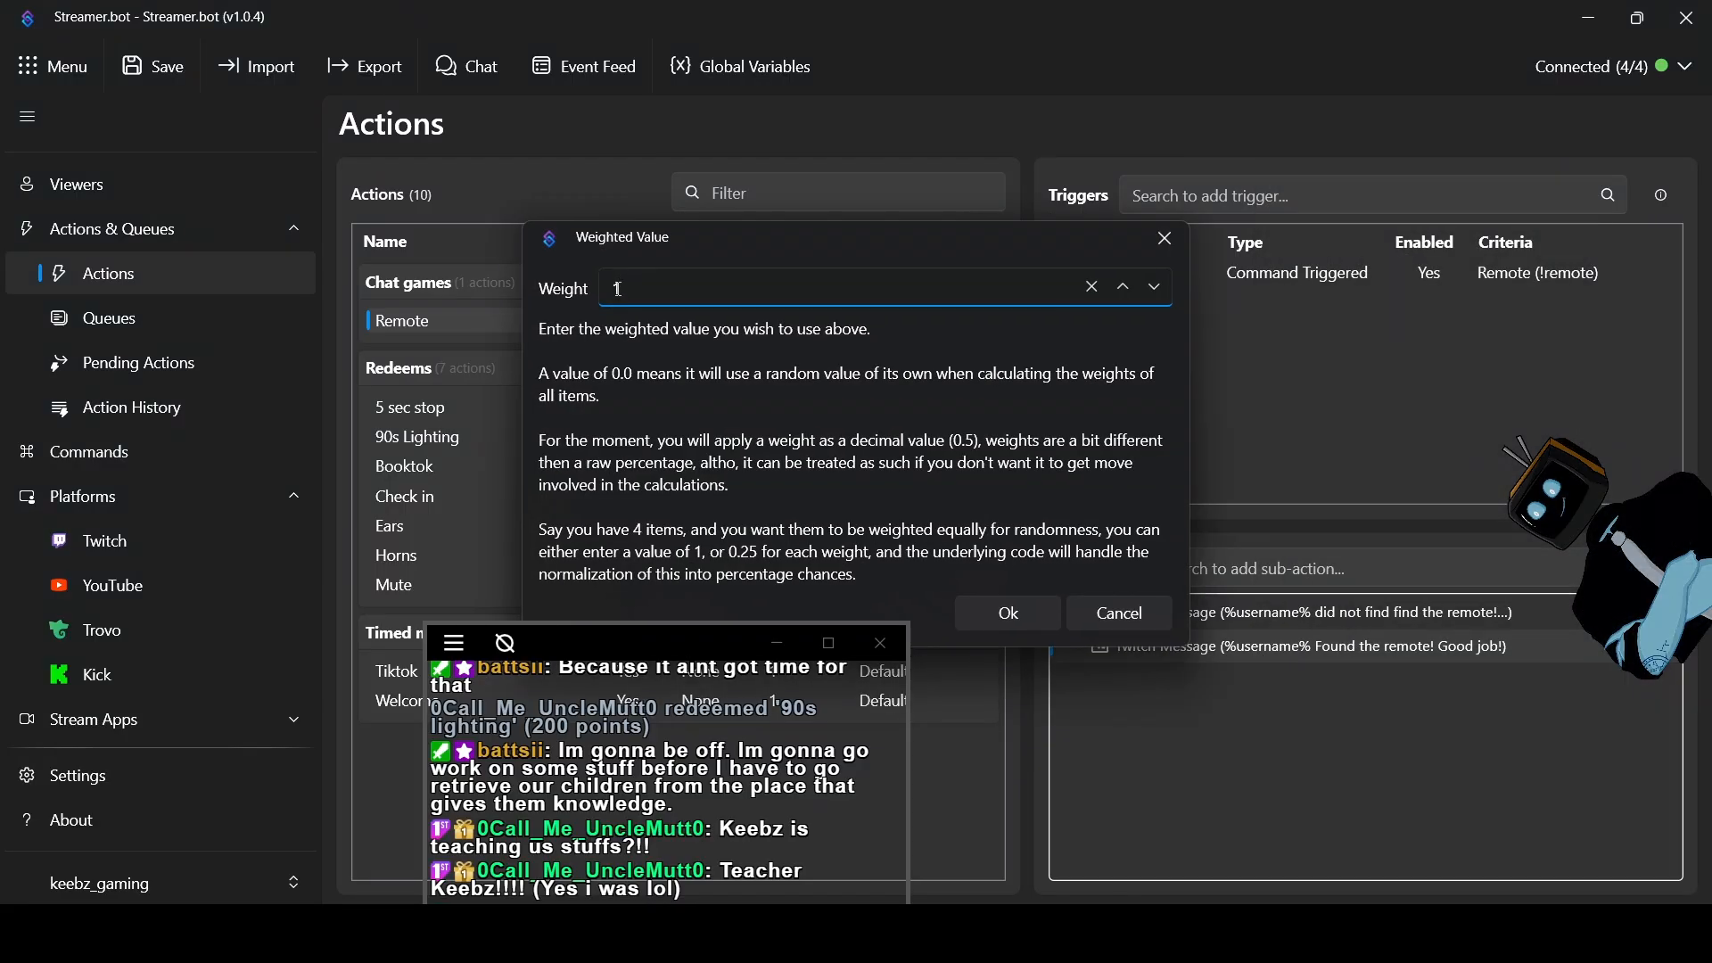
pyautogui.write('0')
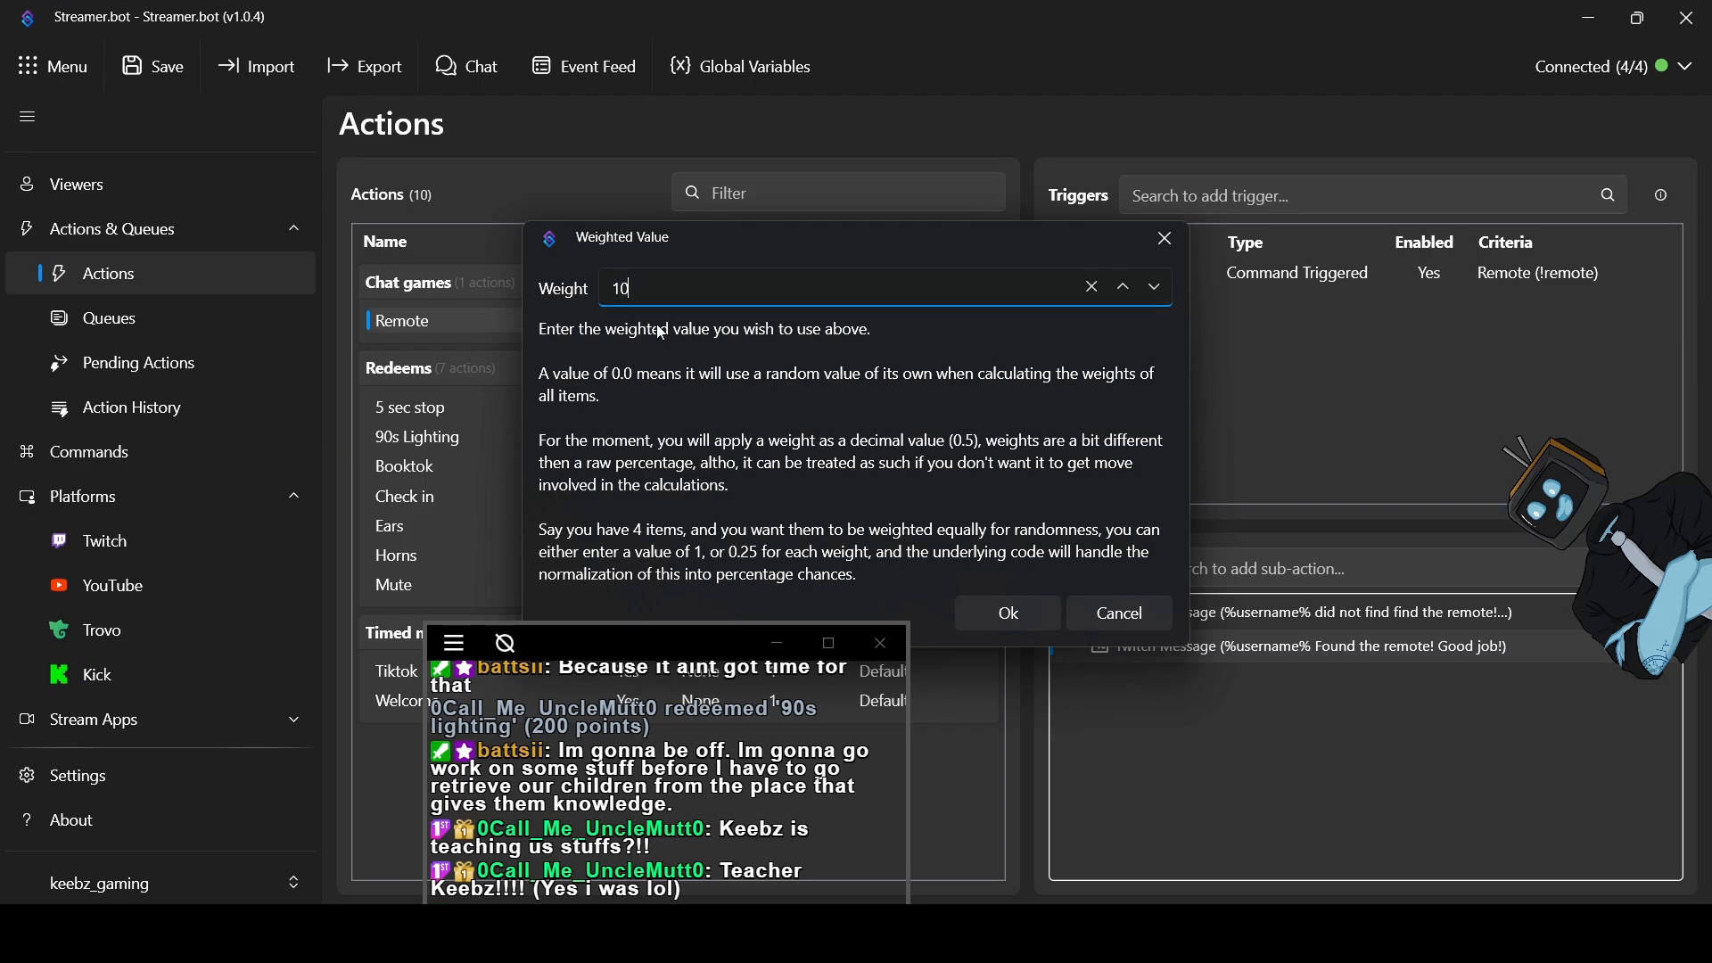
pyautogui.press('BackSpace')
pyautogui.press('BackSpace')
pyautogui.write('9')
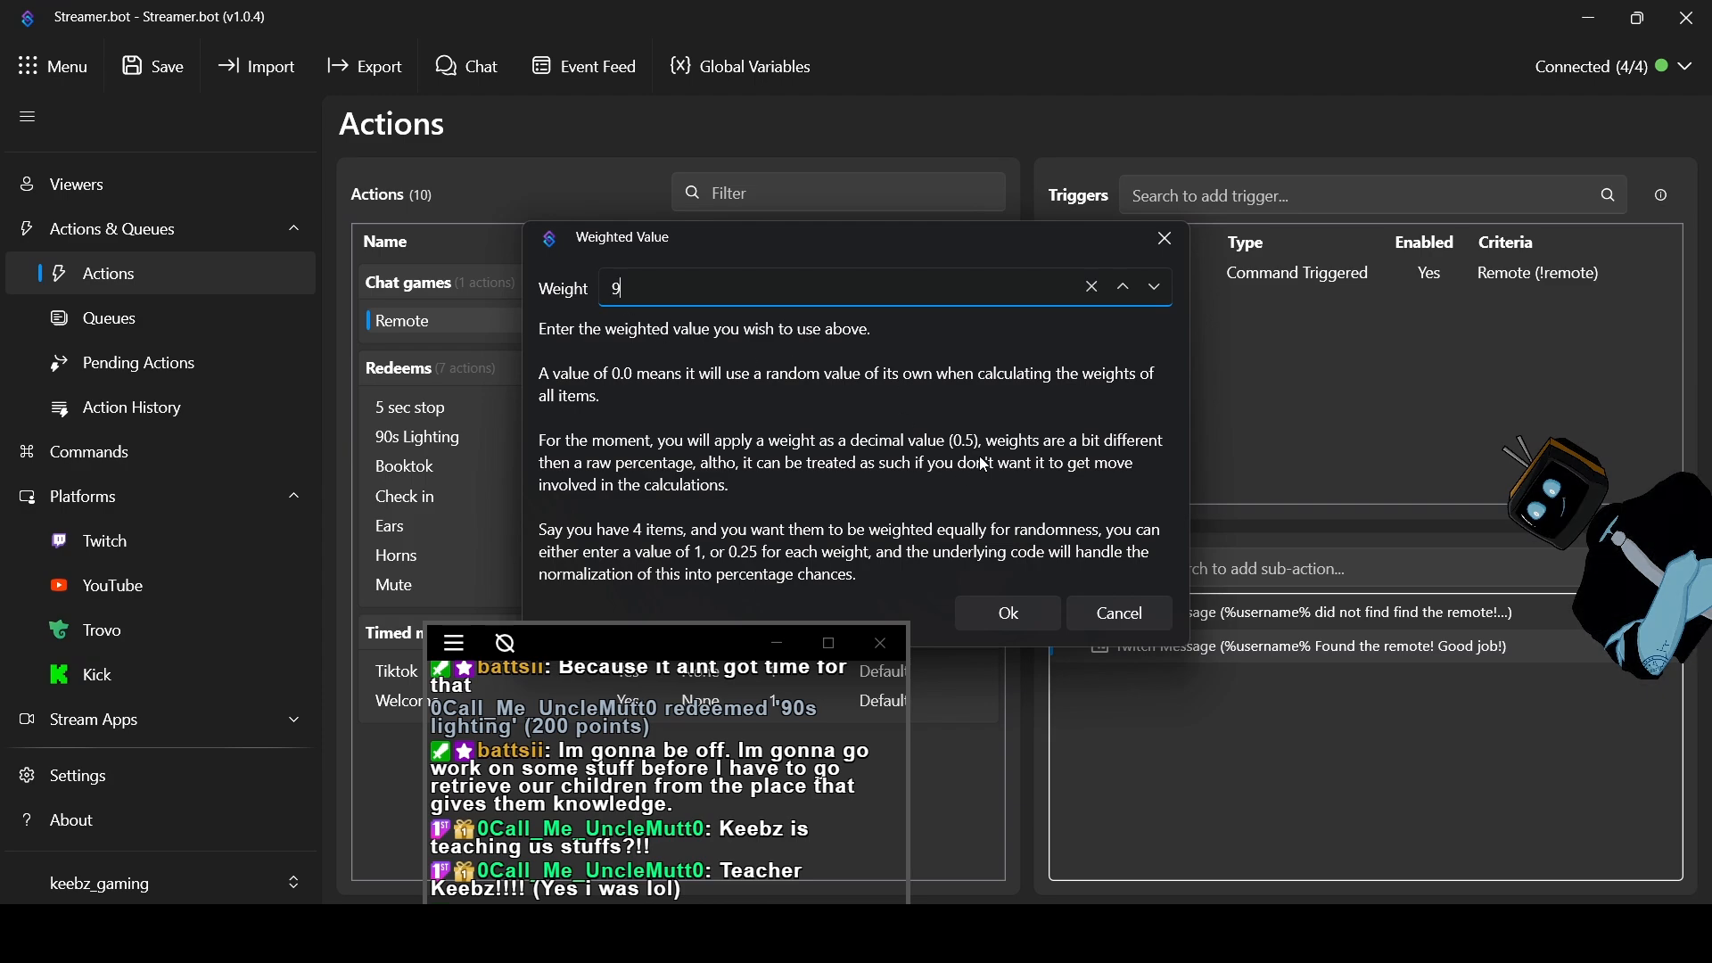
pyautogui.click(1010, 617)
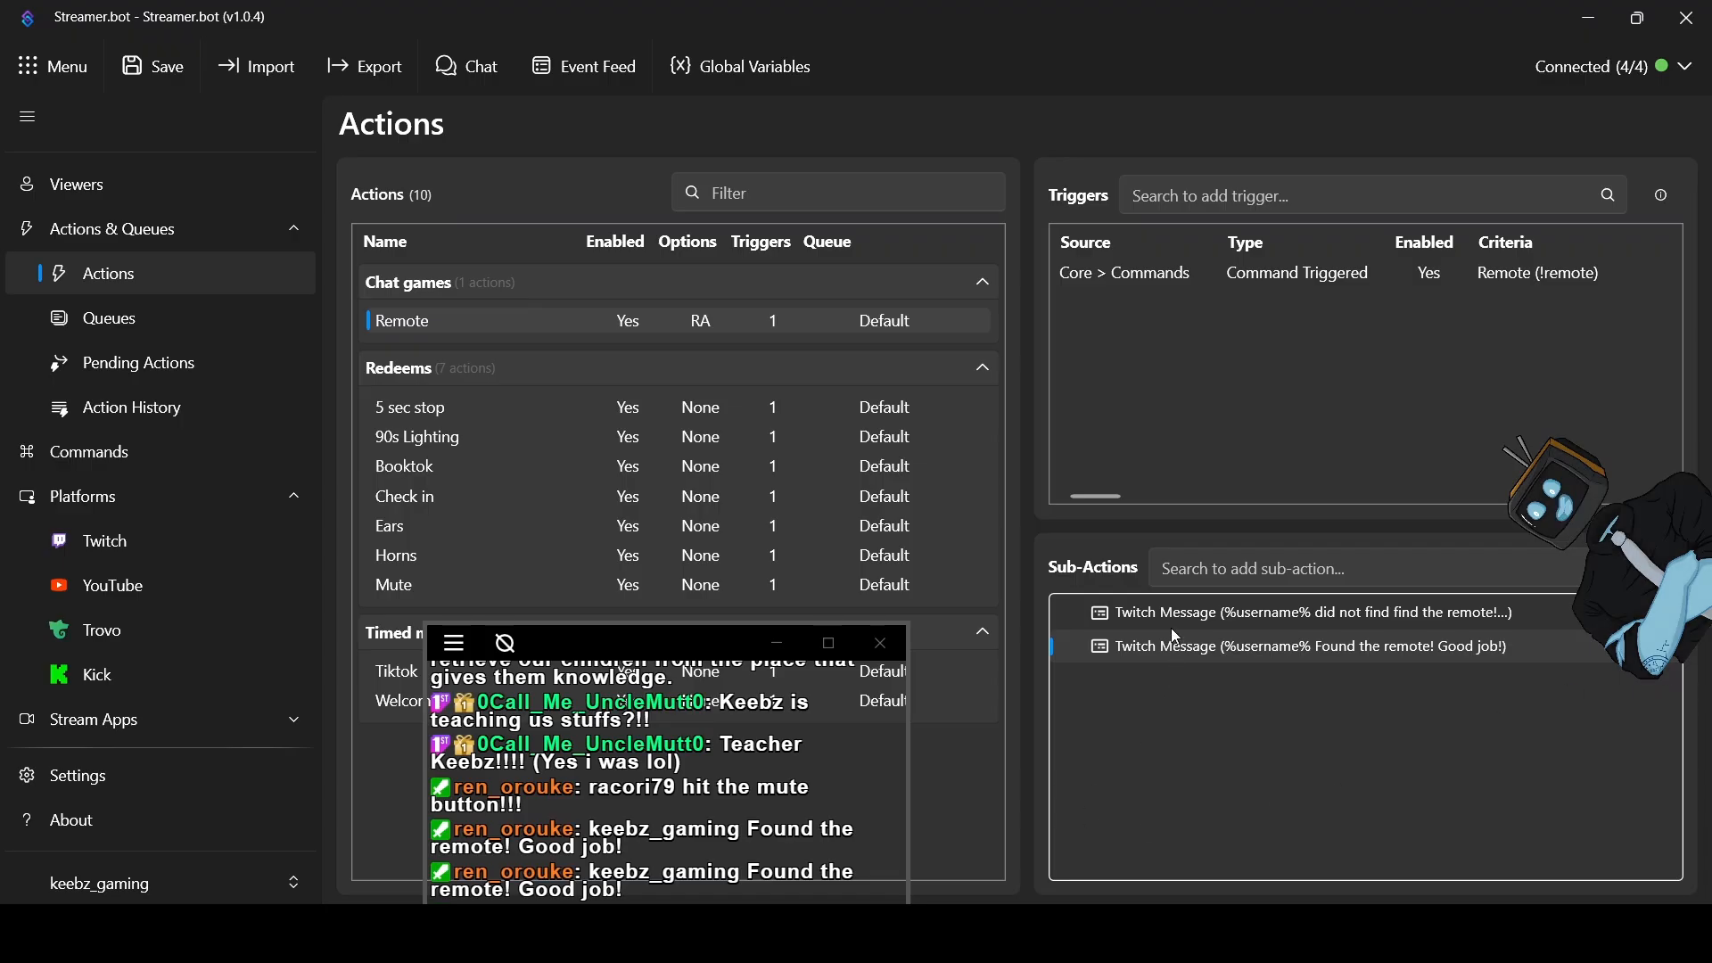
# Set the weight of the "did not find" message to 0.1
pyautogui.rightClick(1138, 619)
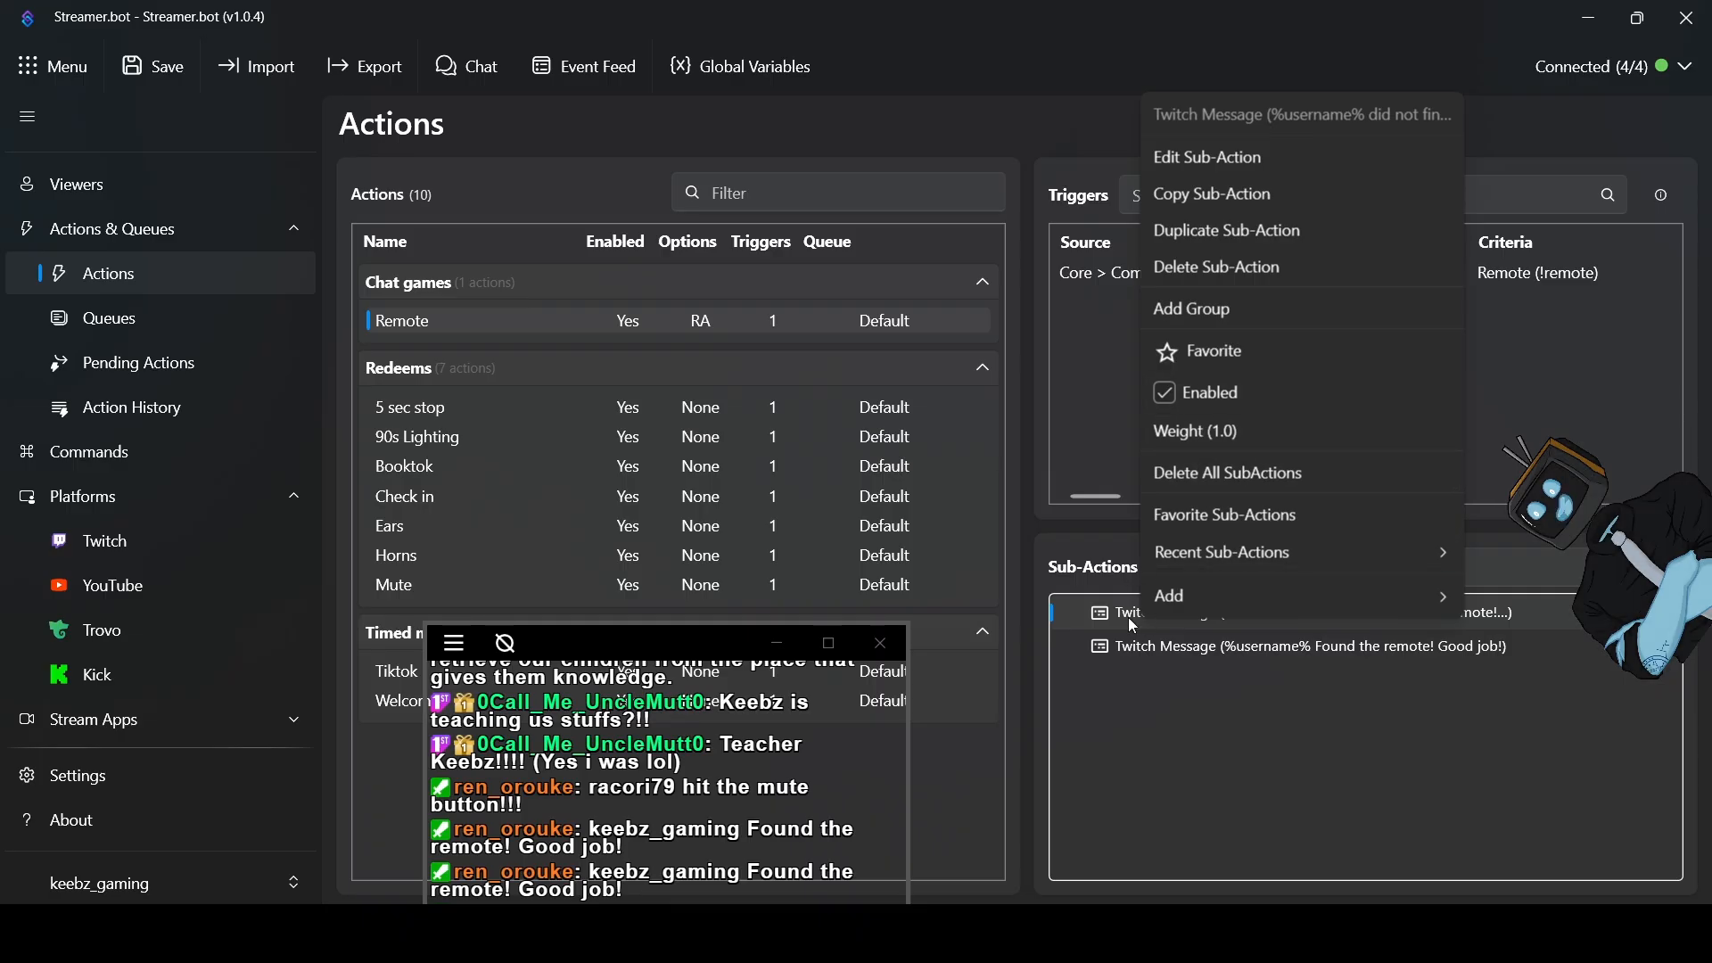
pyautogui.click(1199, 431)
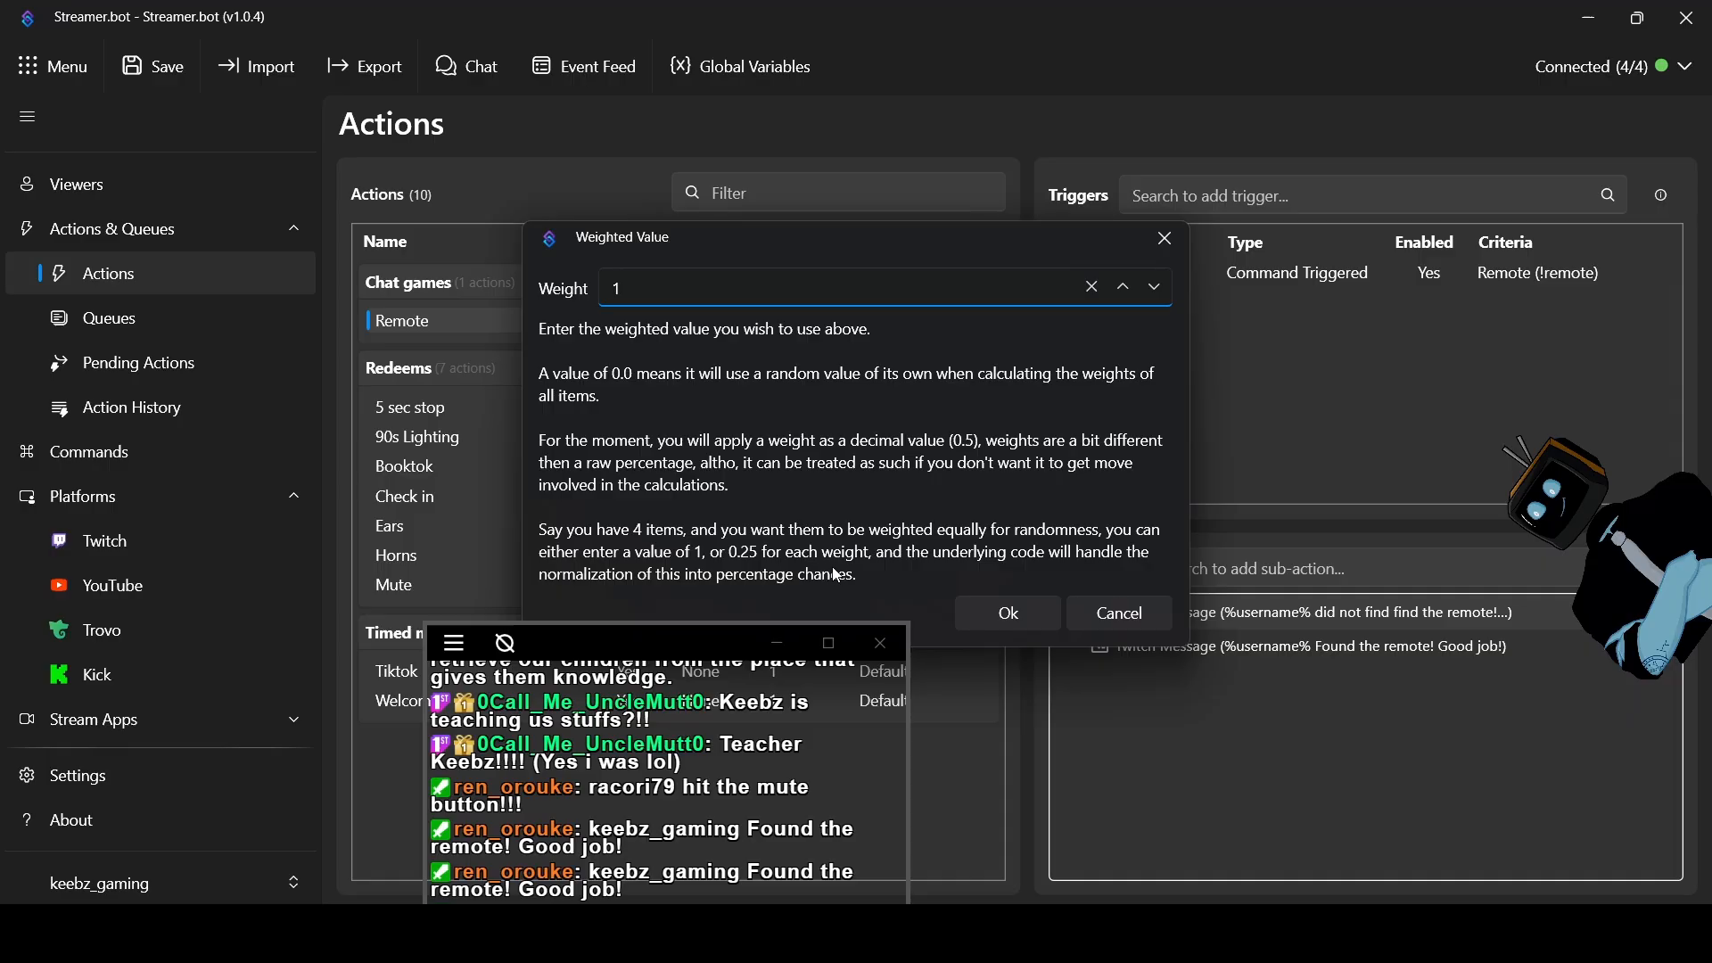
pyautogui.moveTo(711, 286); pyautogui.dragTo(561, 277)
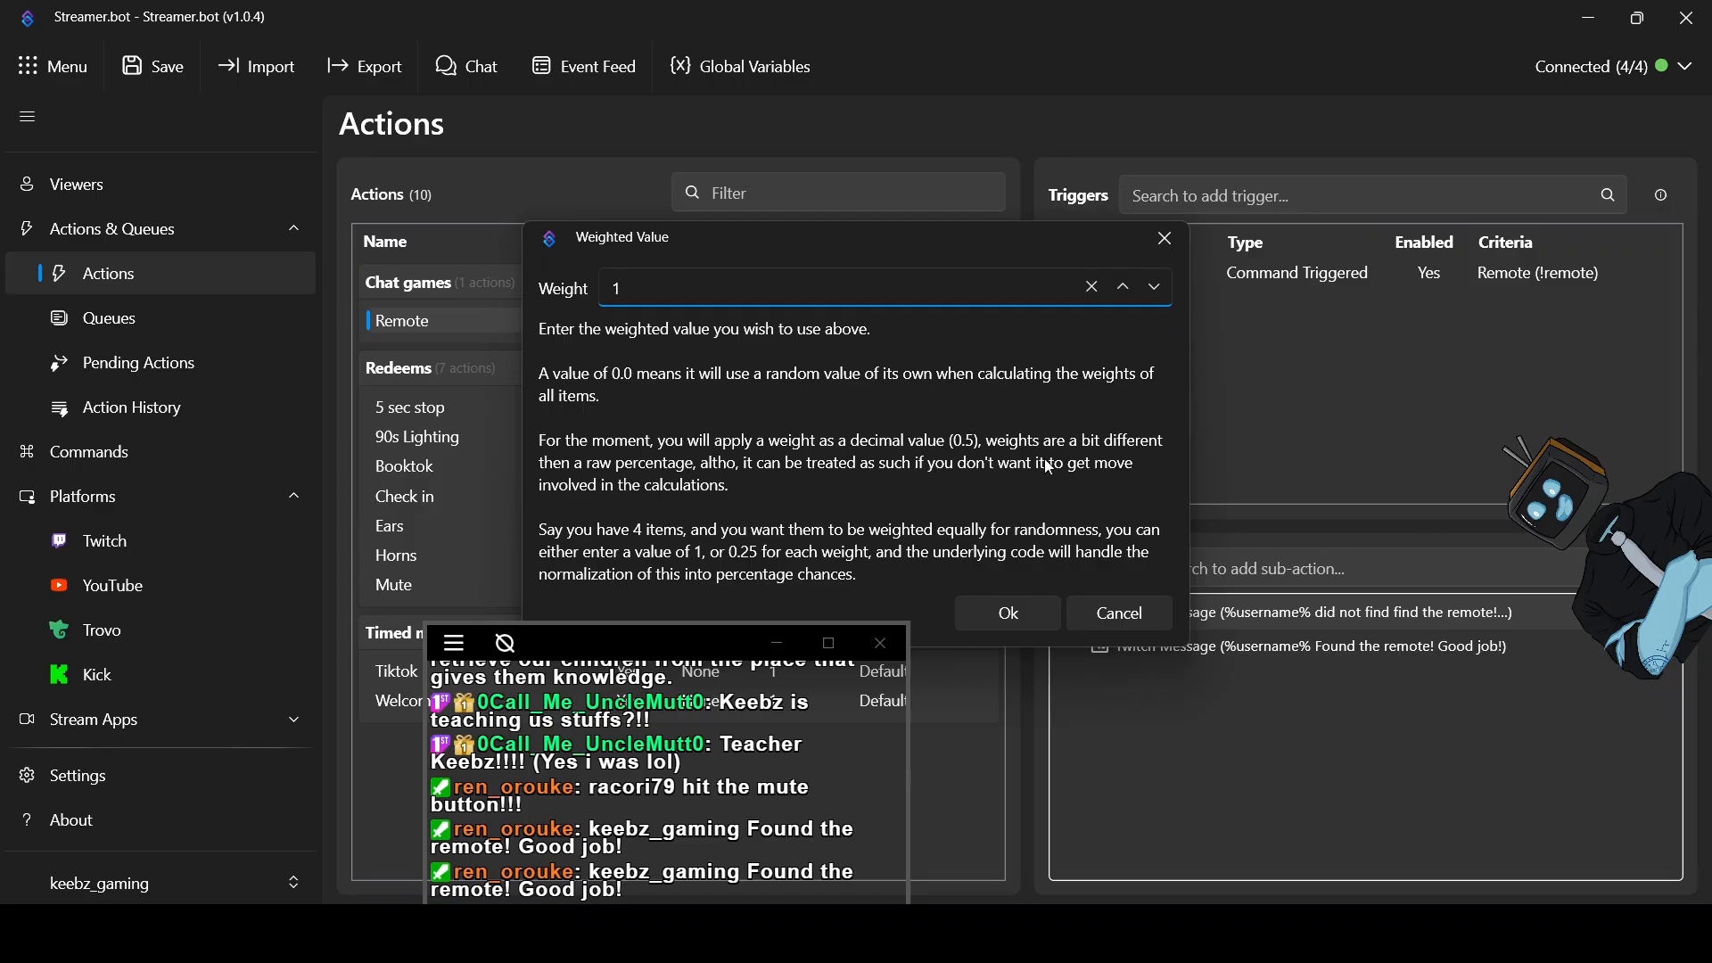
pyautogui.press('BackSpace')
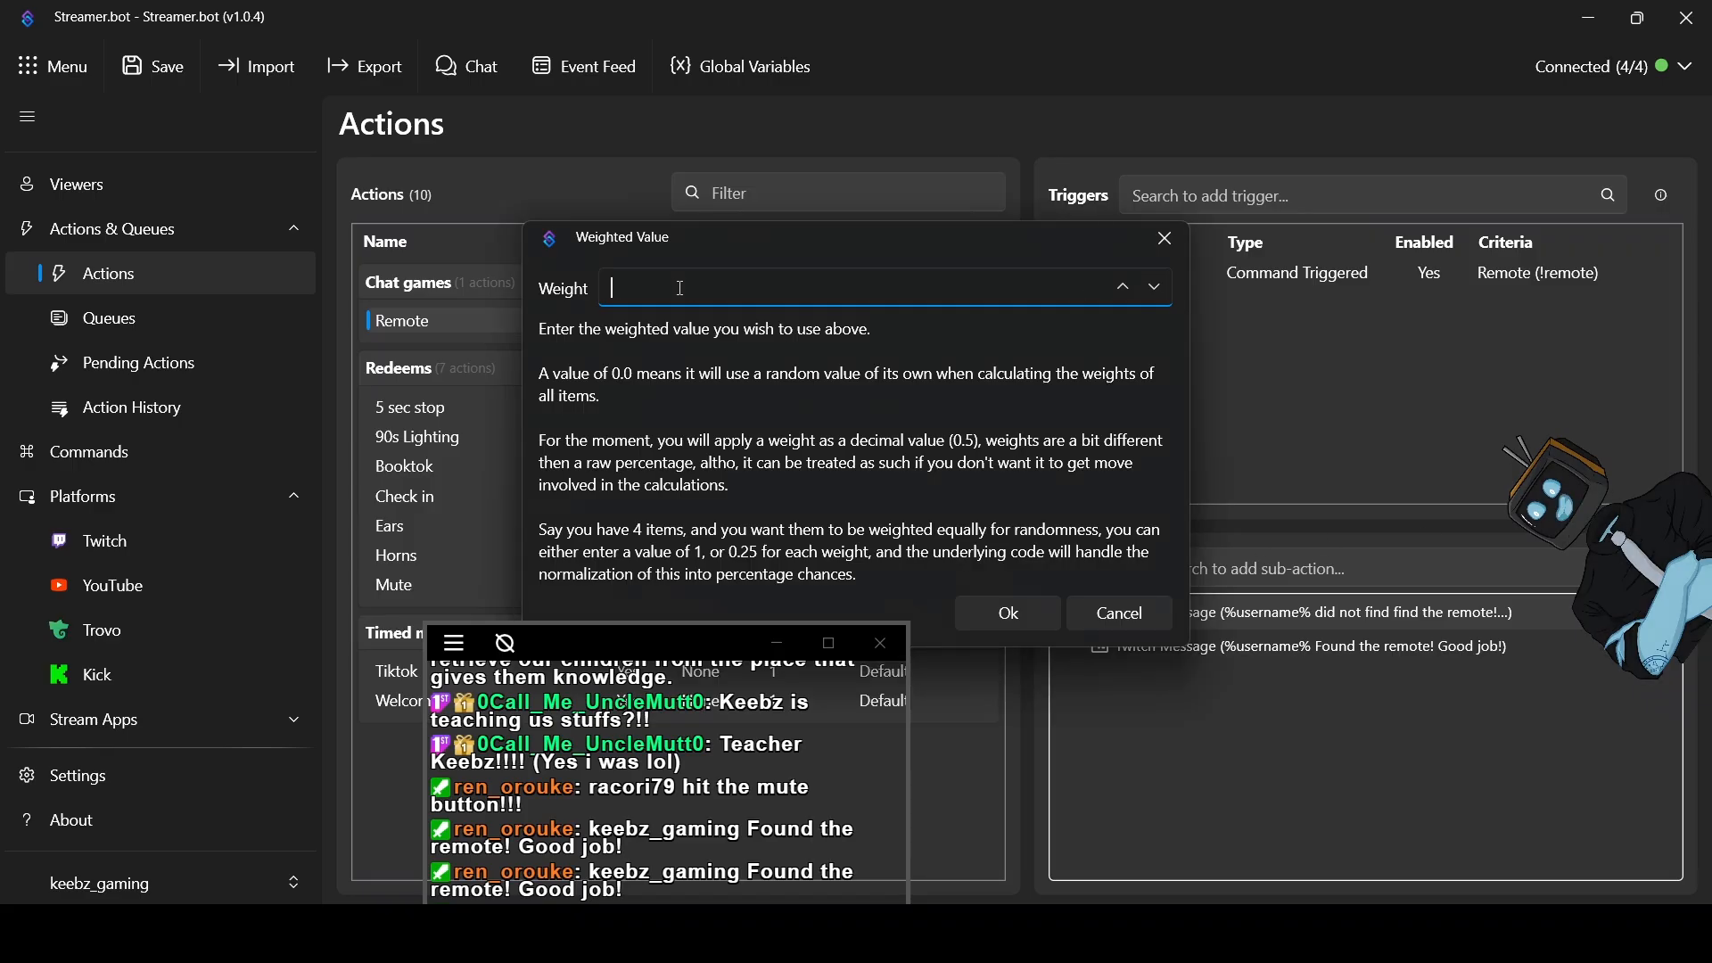
pyautogui.write('0.1')
pyautogui.click(1026, 618)
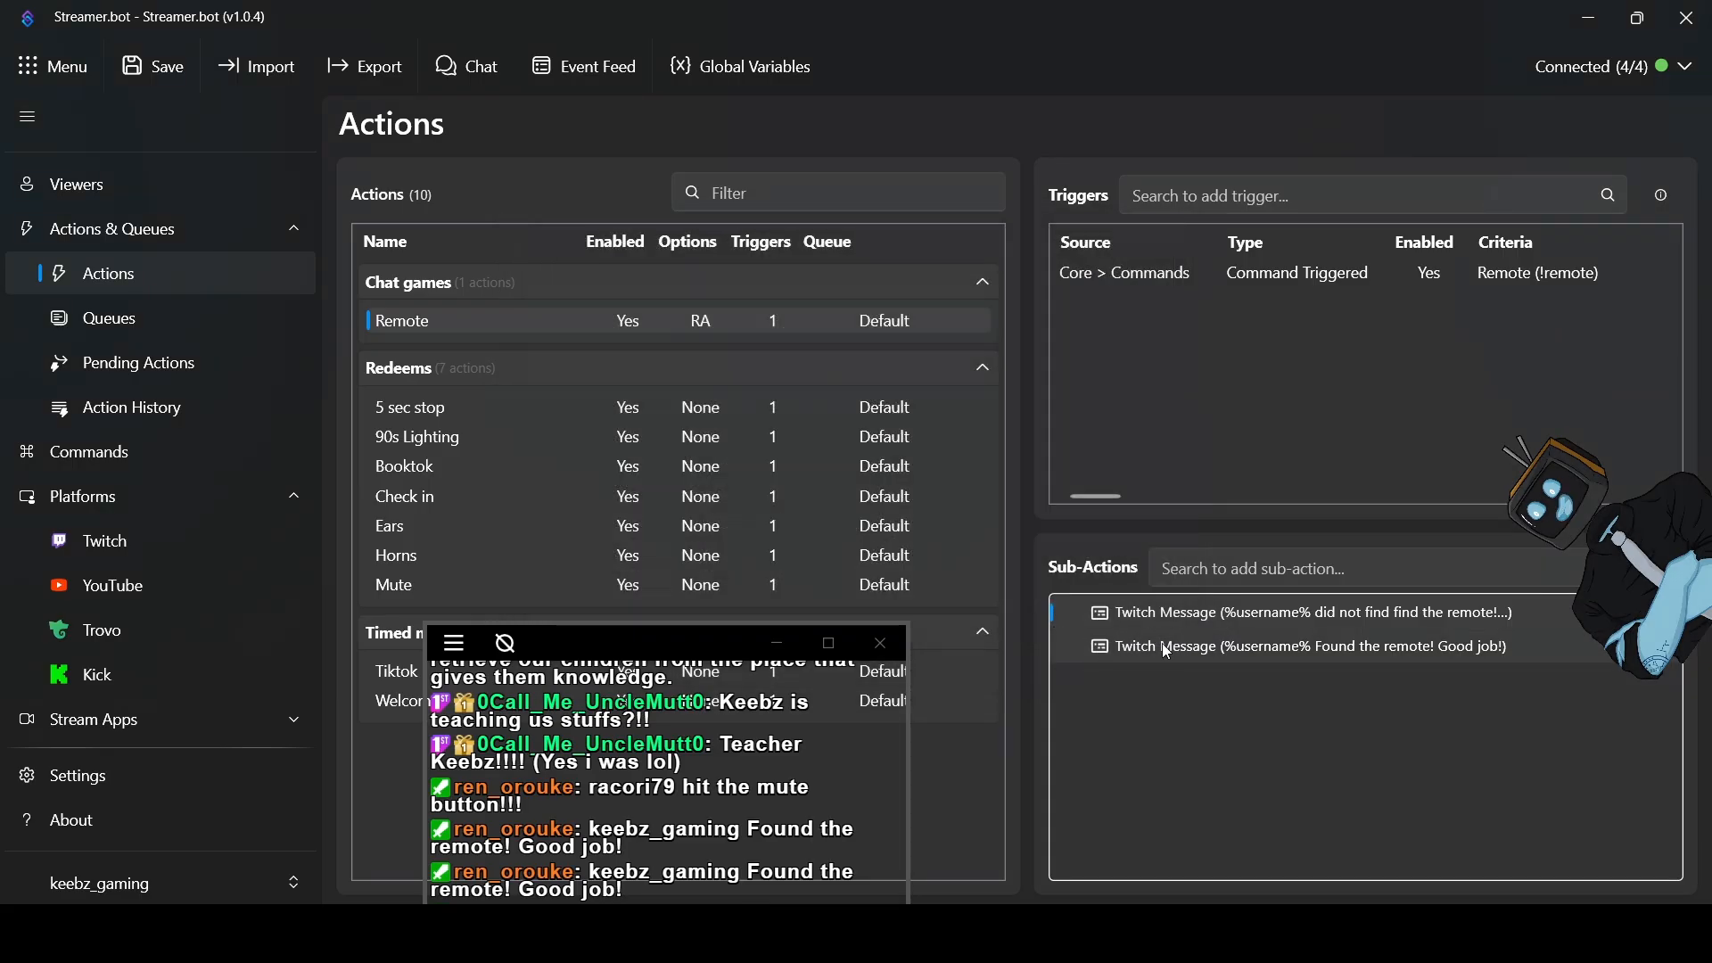
# Set the weight of the "Found the remote" message to 0.9
pyautogui.doubleClick(1159, 649)
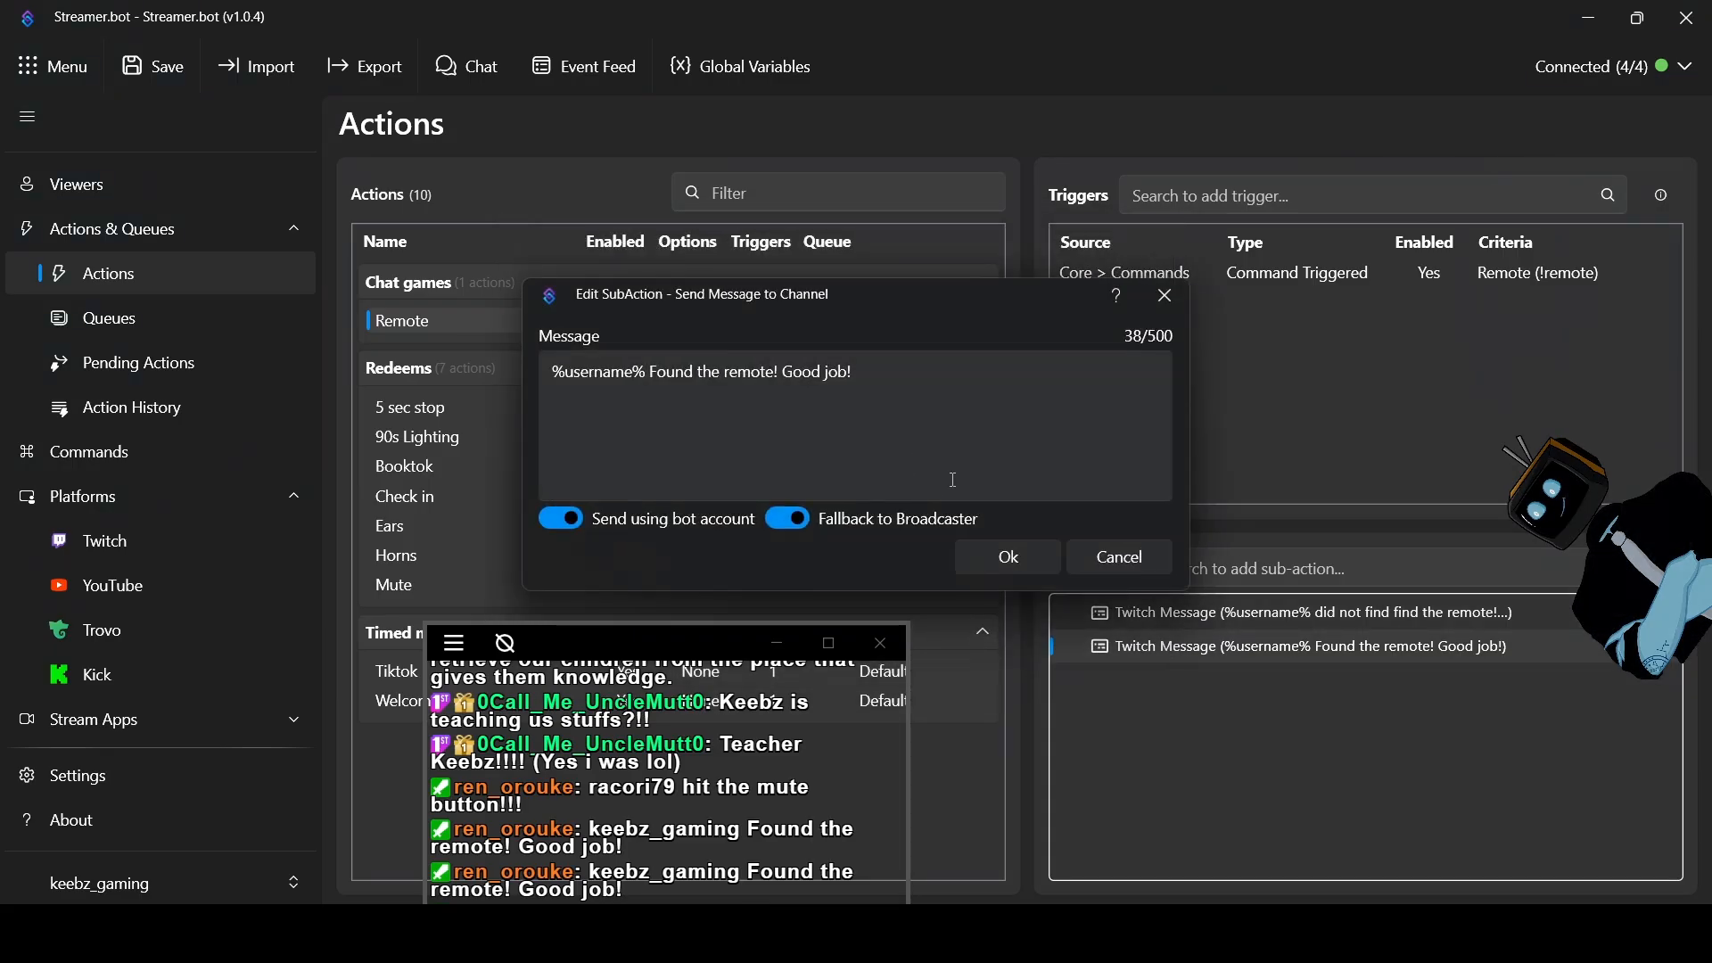
pyautogui.click(1097, 564)
pyautogui.rightClick(1197, 648)
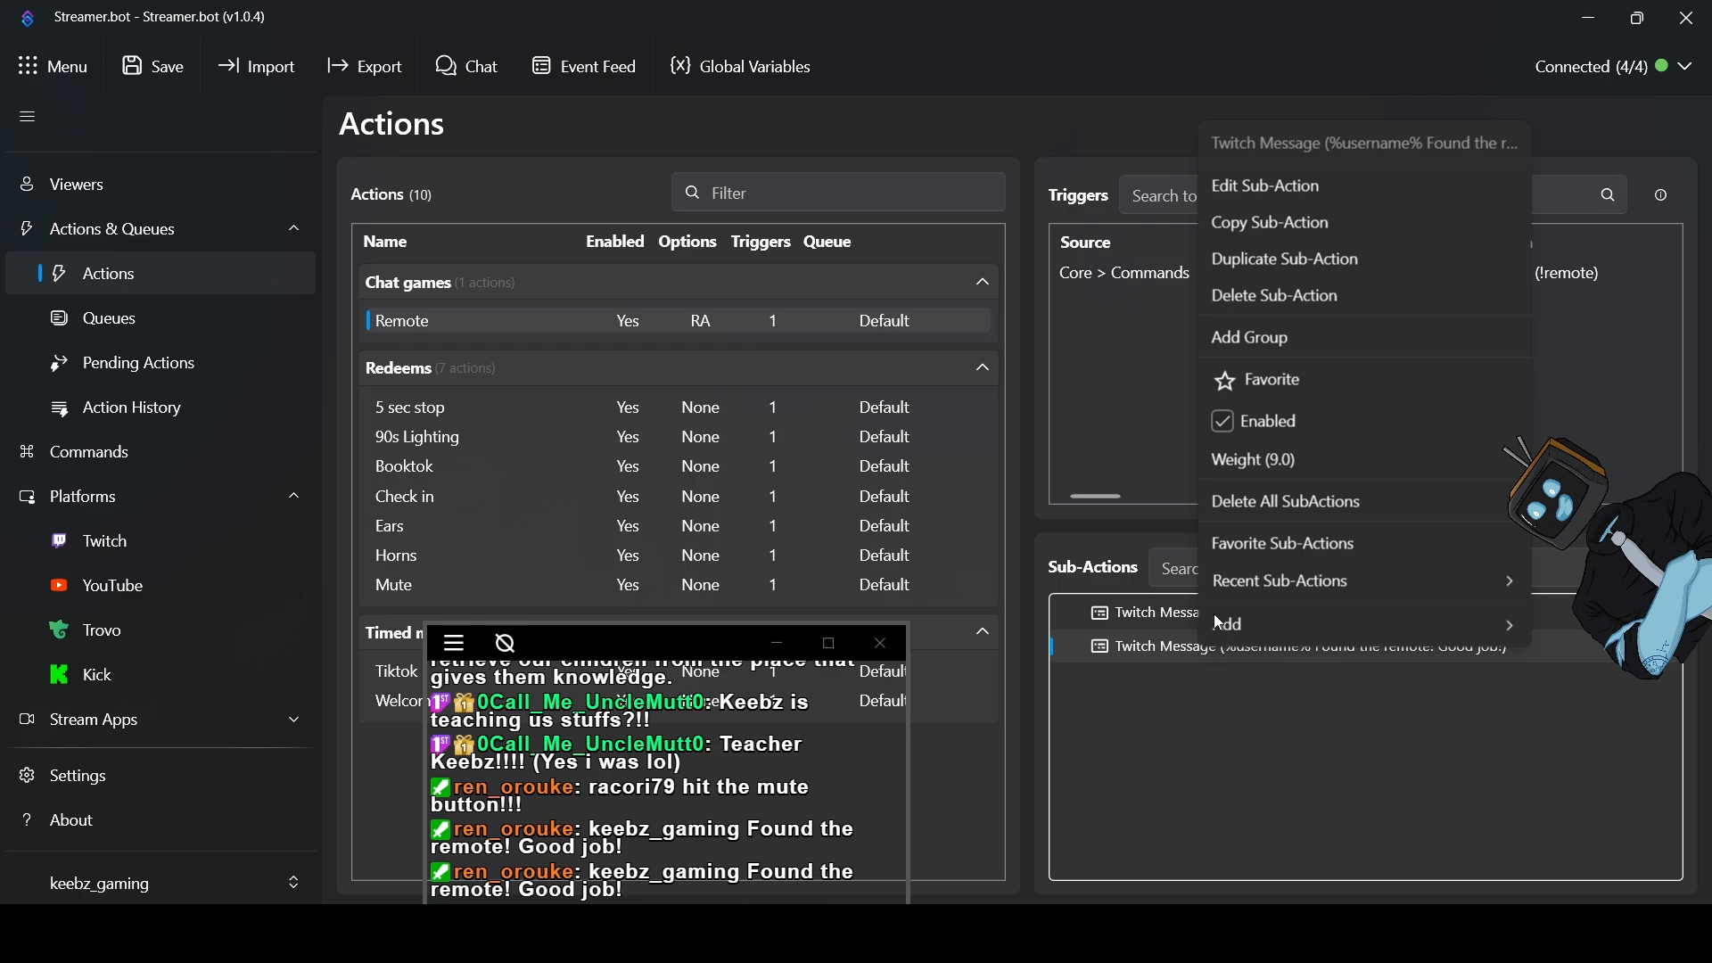
pyautogui.click(1247, 459)
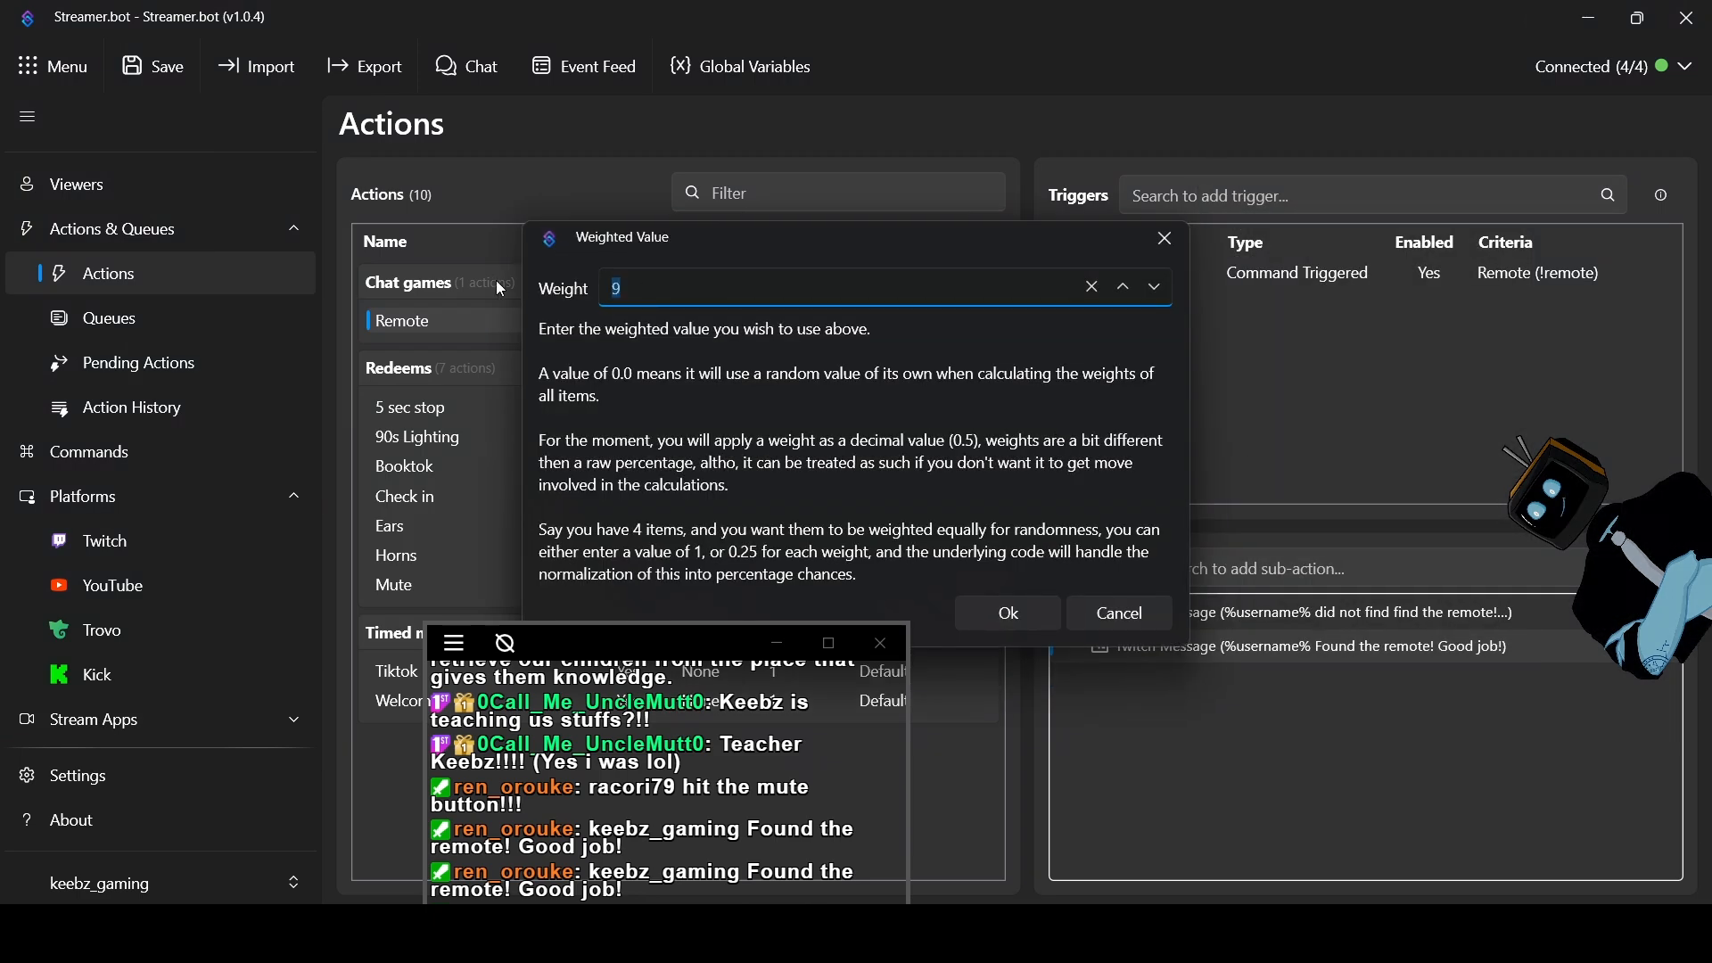
pyautogui.write('.9')
pyautogui.click(1010, 615)
pyautogui.click(1169, 712)
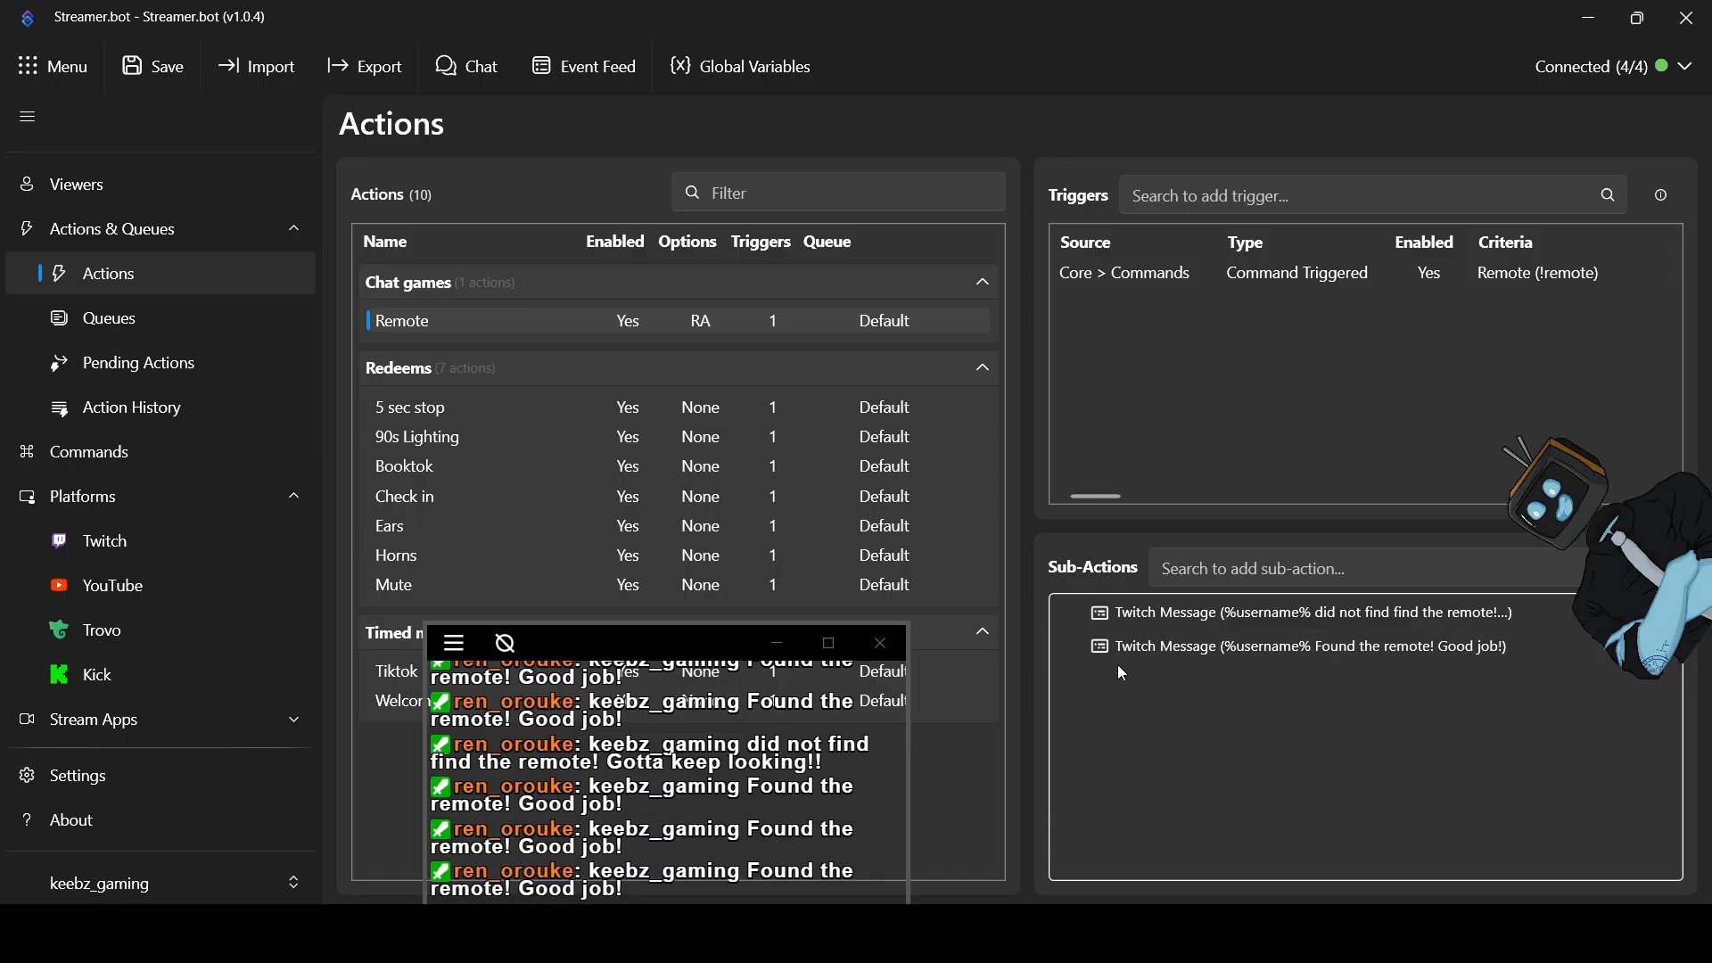
# Set the weight of the "did not find" message to 0.01
pyautogui.rightClick(1225, 622)
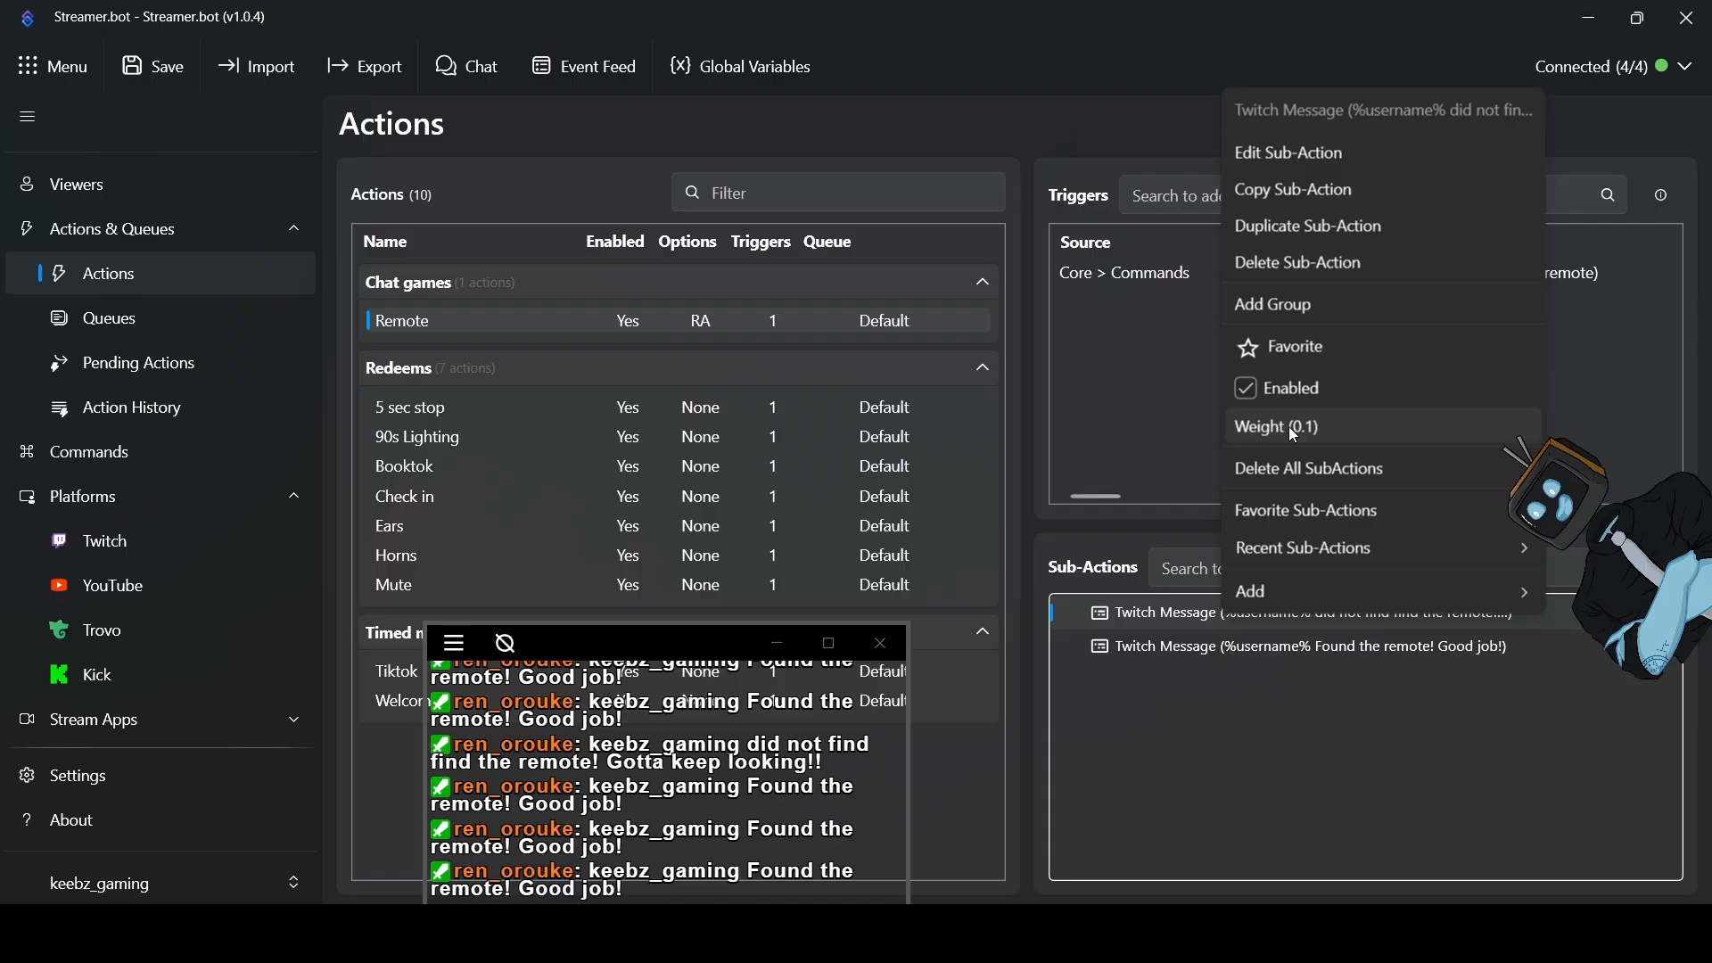
pyautogui.click(1295, 428)
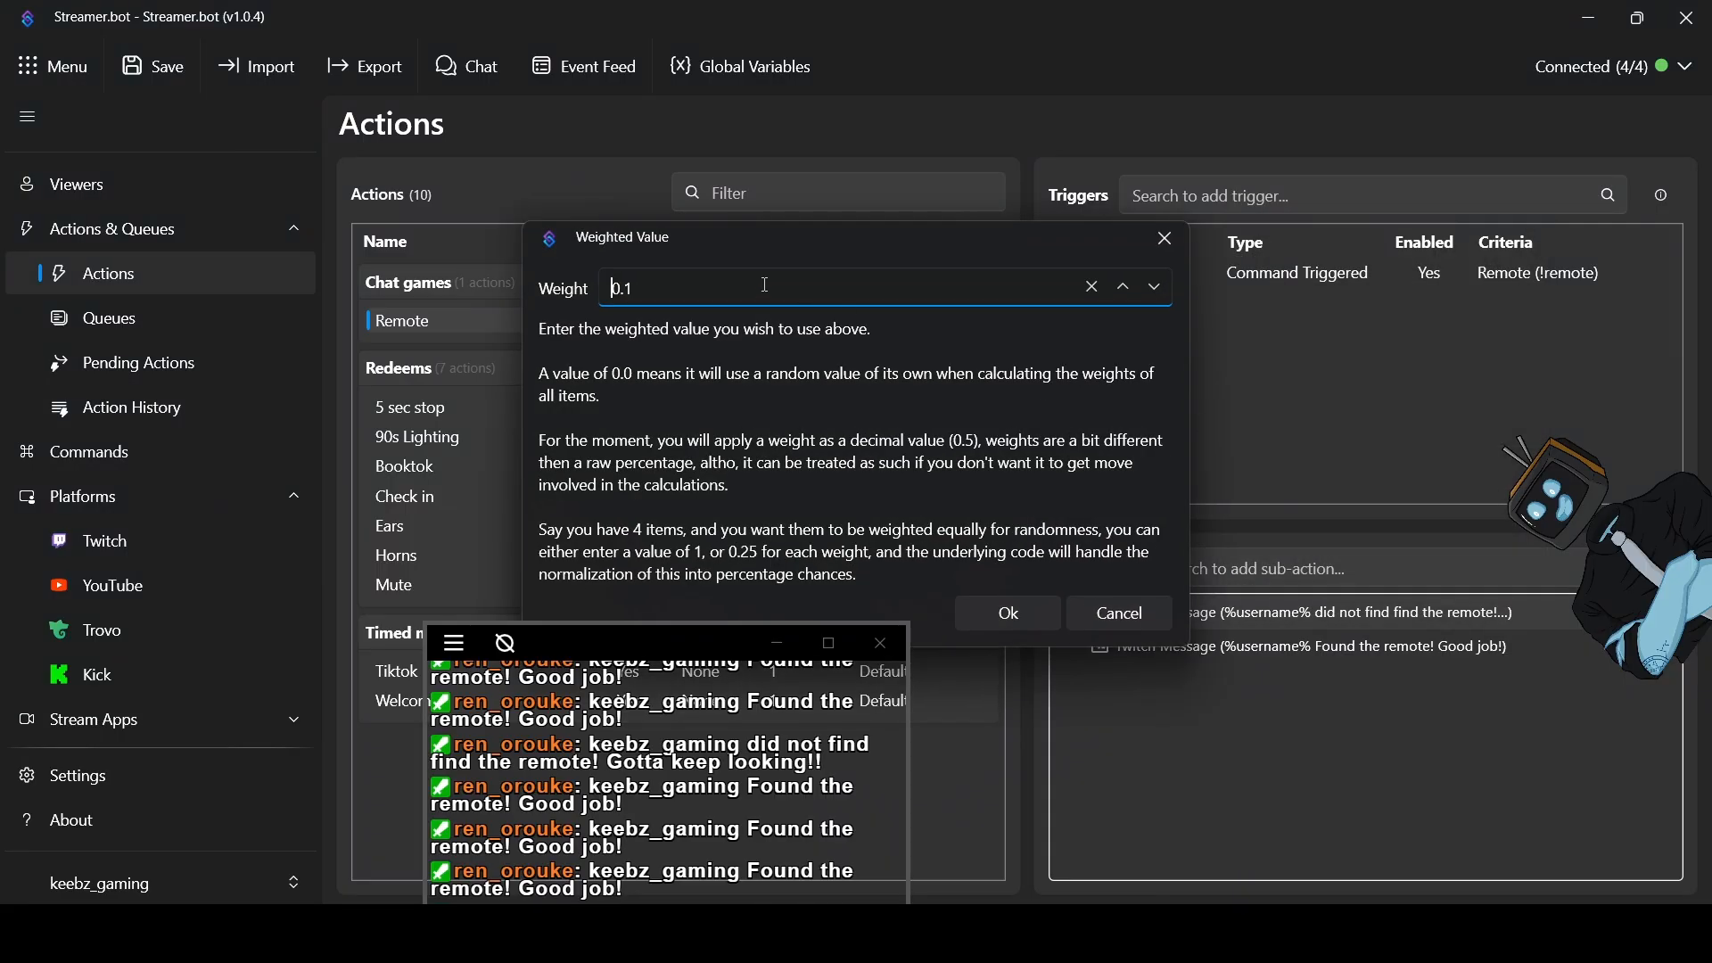
pyautogui.press('BackSpace')
pyautogui.write('01')
pyautogui.click(1013, 618)
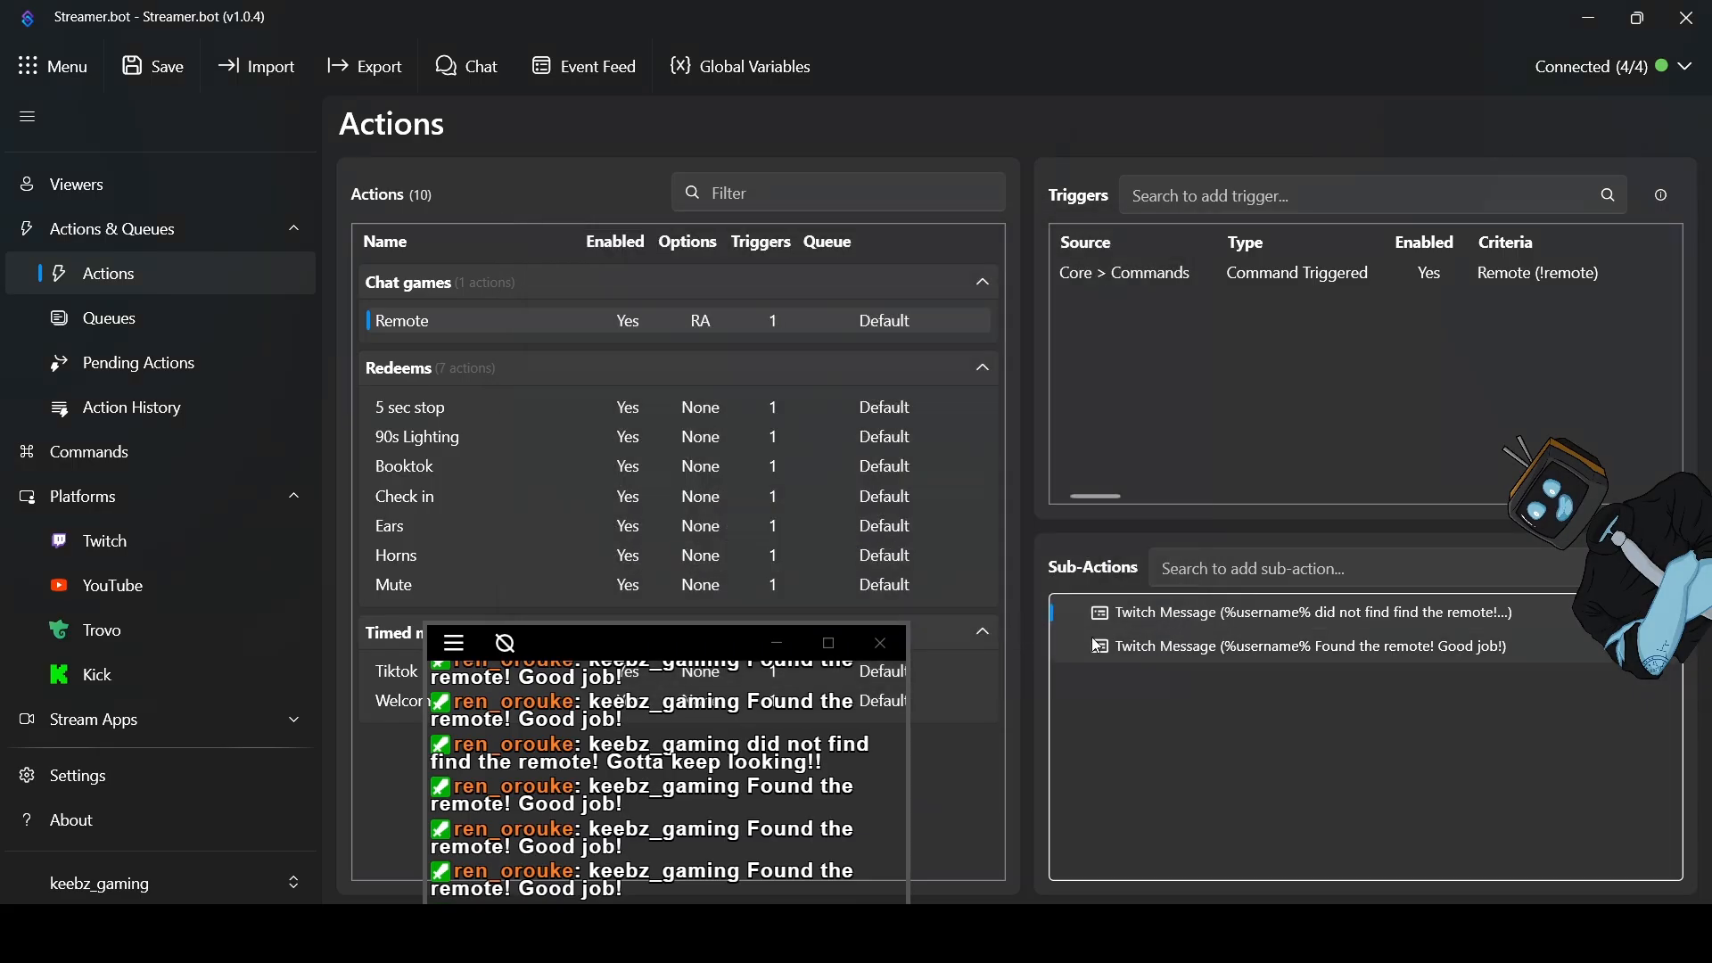
# Calculate 1 - 0.01 in Calculator and set the weight of the "Found the remote" message to 0.99
pyautogui.rightClick(1226, 651)
pyautogui.click(1295, 471)
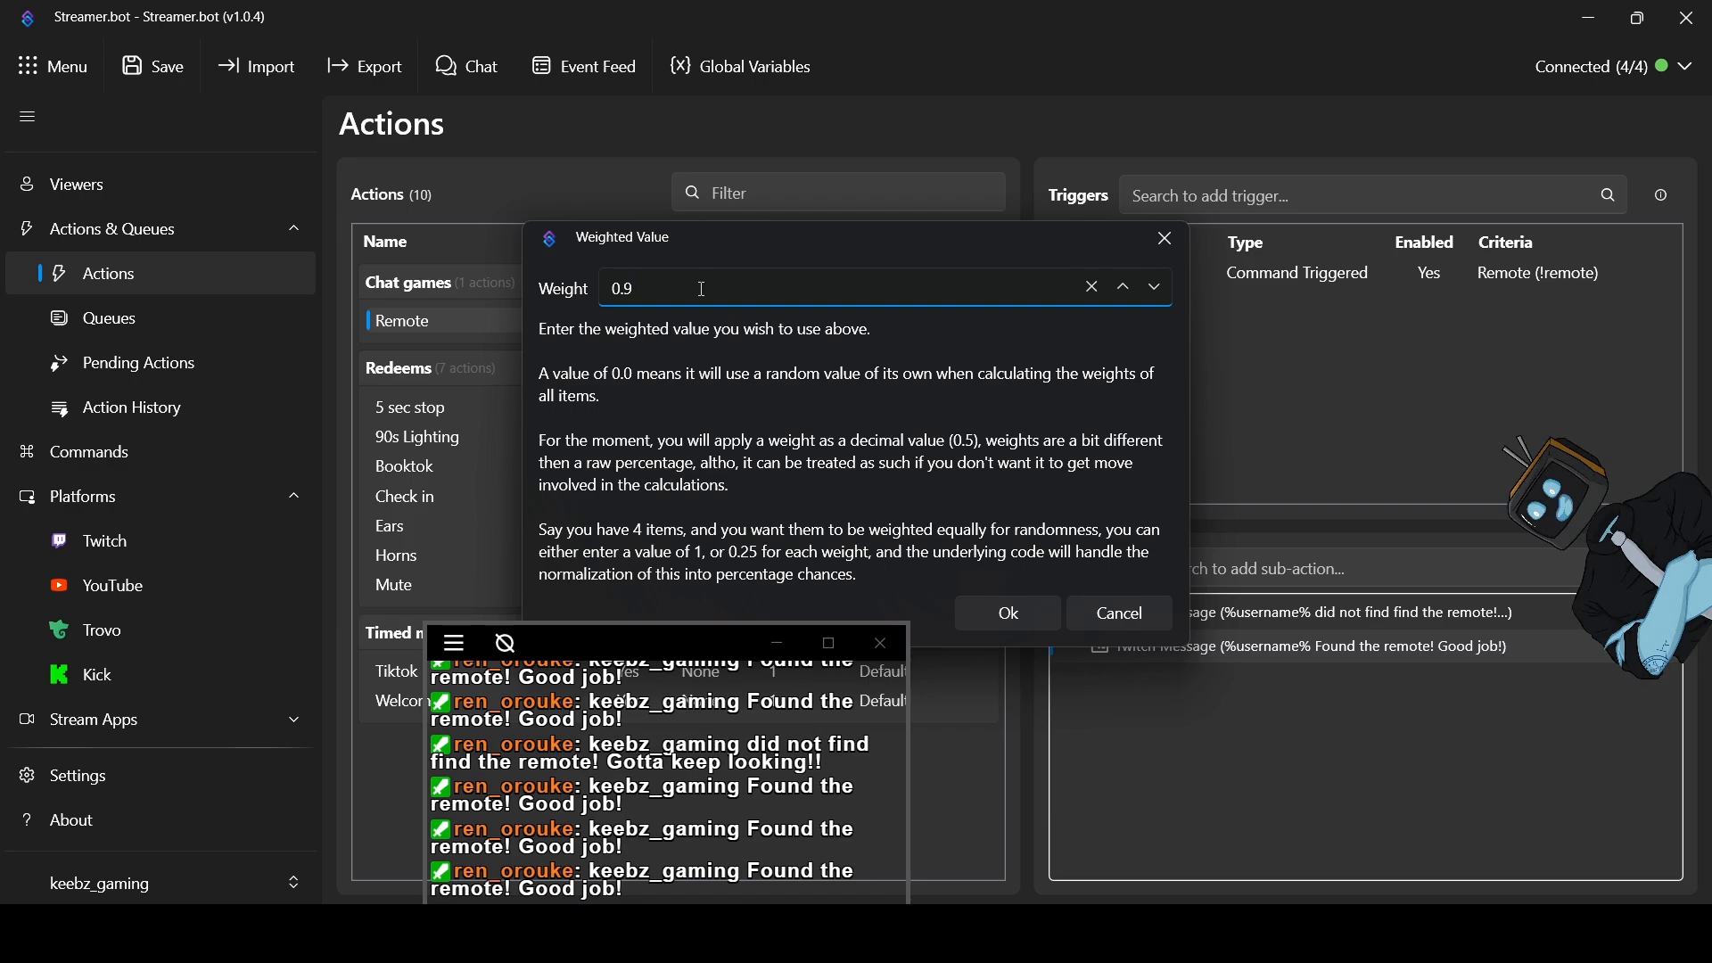
pyautogui.press('XF86Calculator')
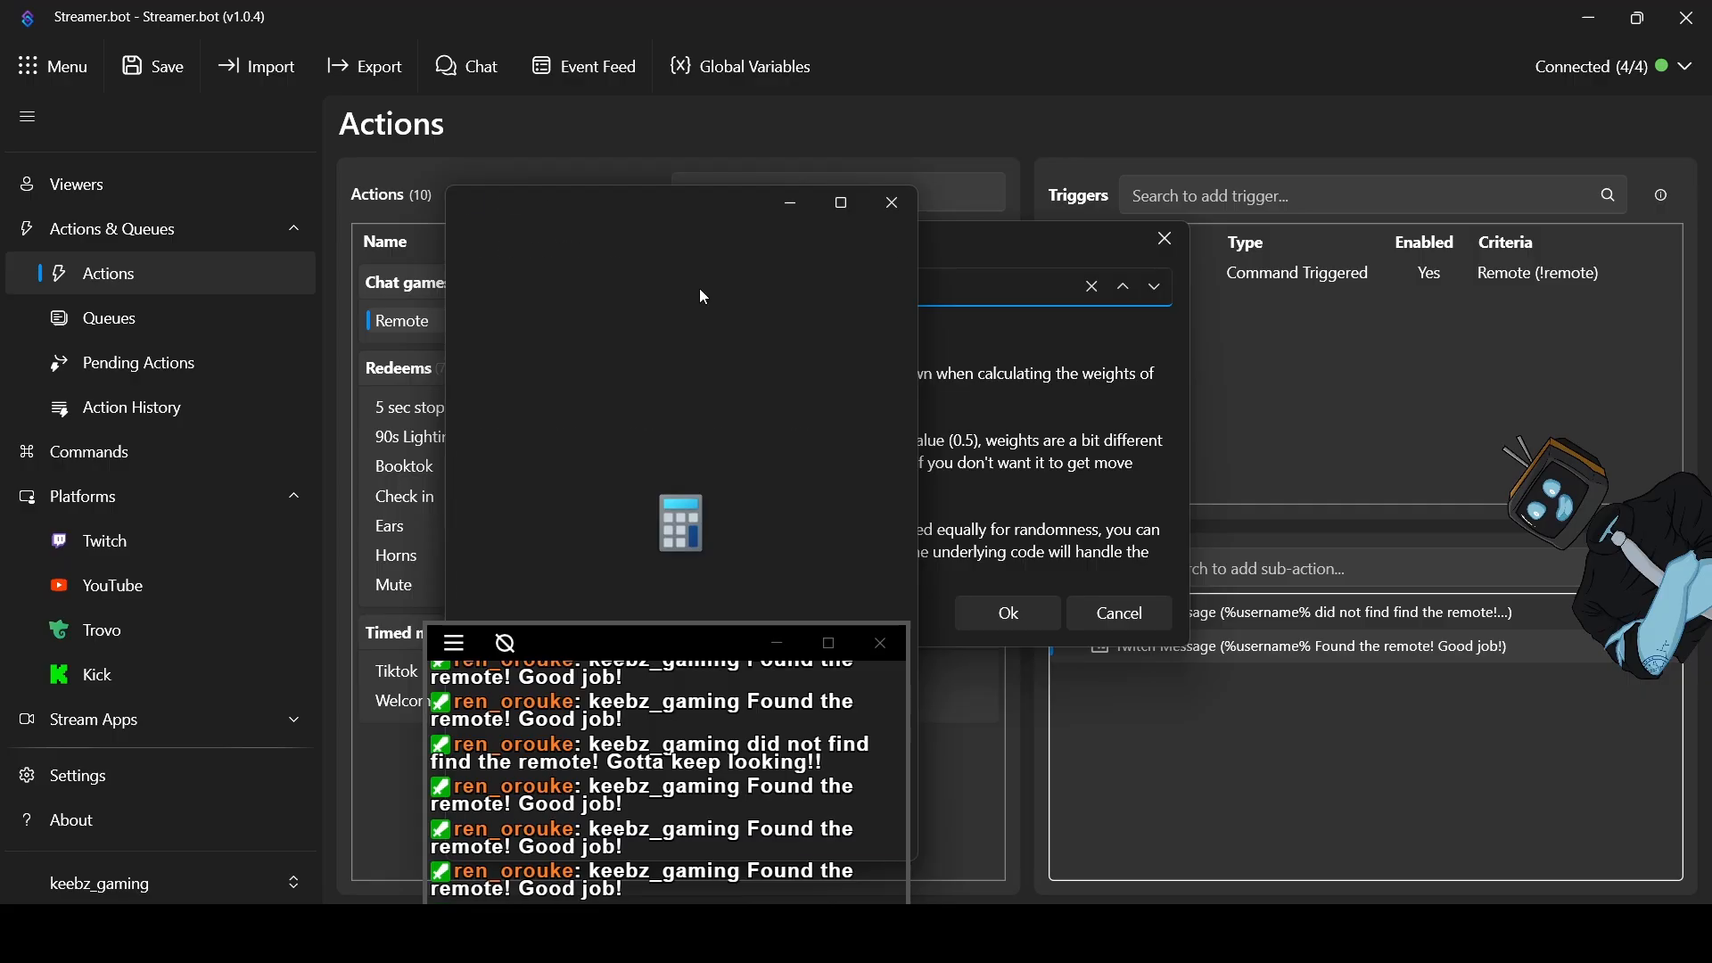
pyautogui.write('1 - 0.01')
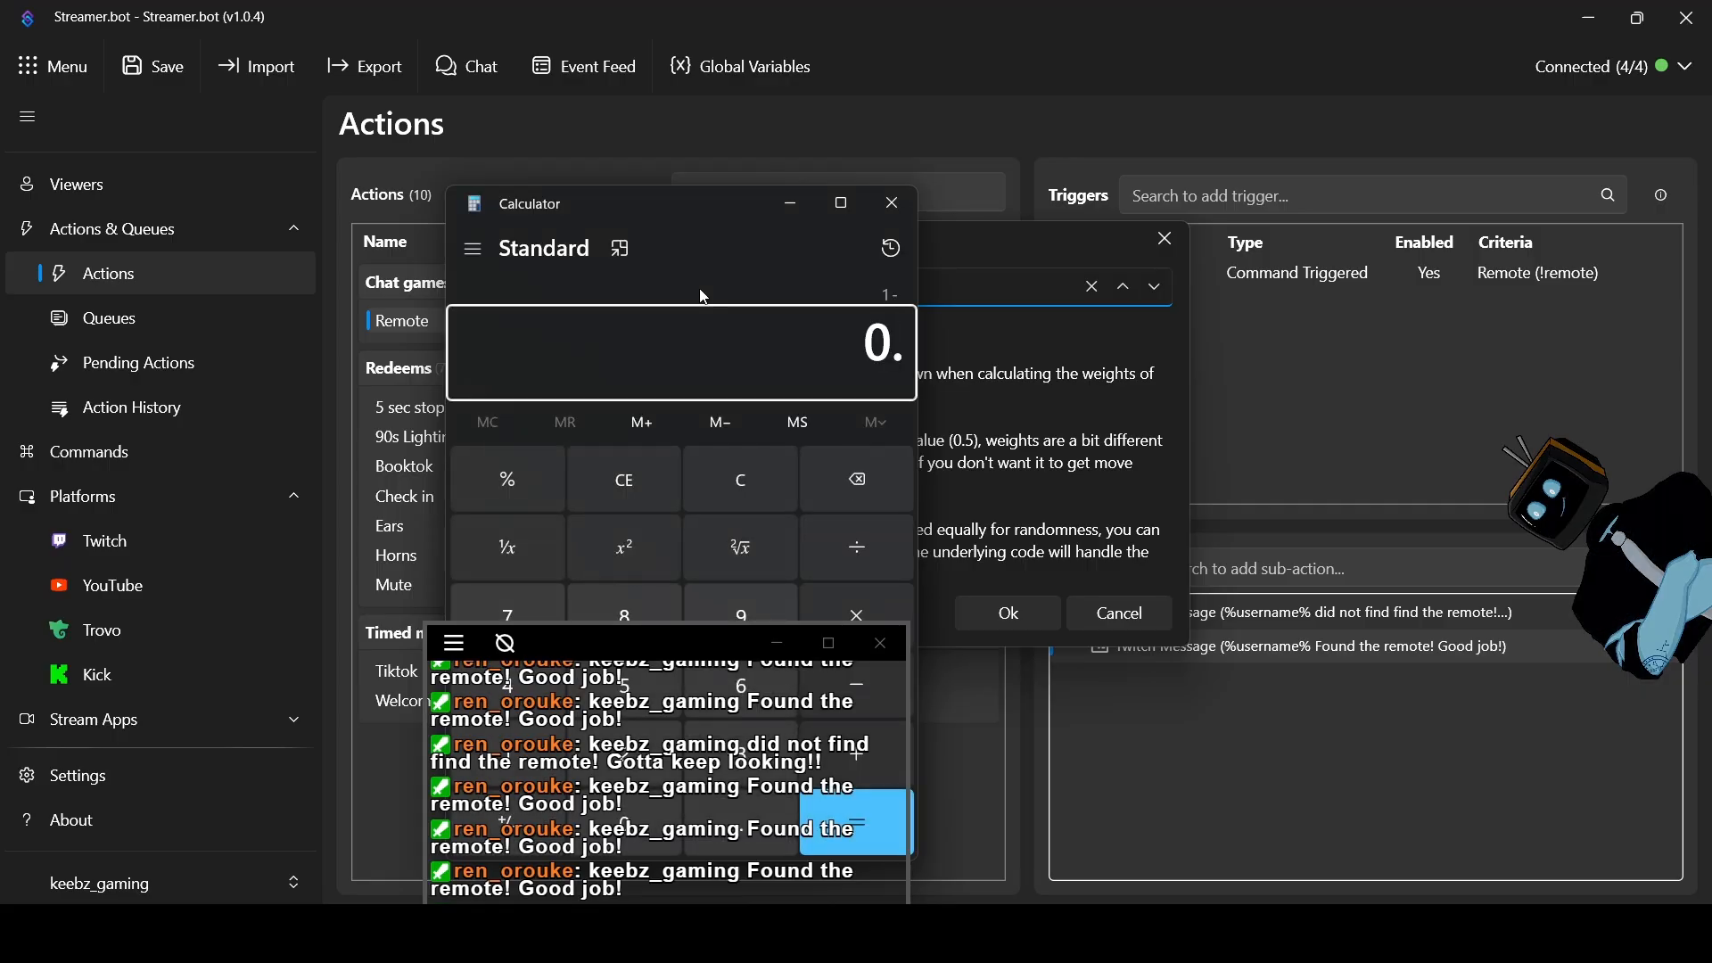
pyautogui.press('Return')
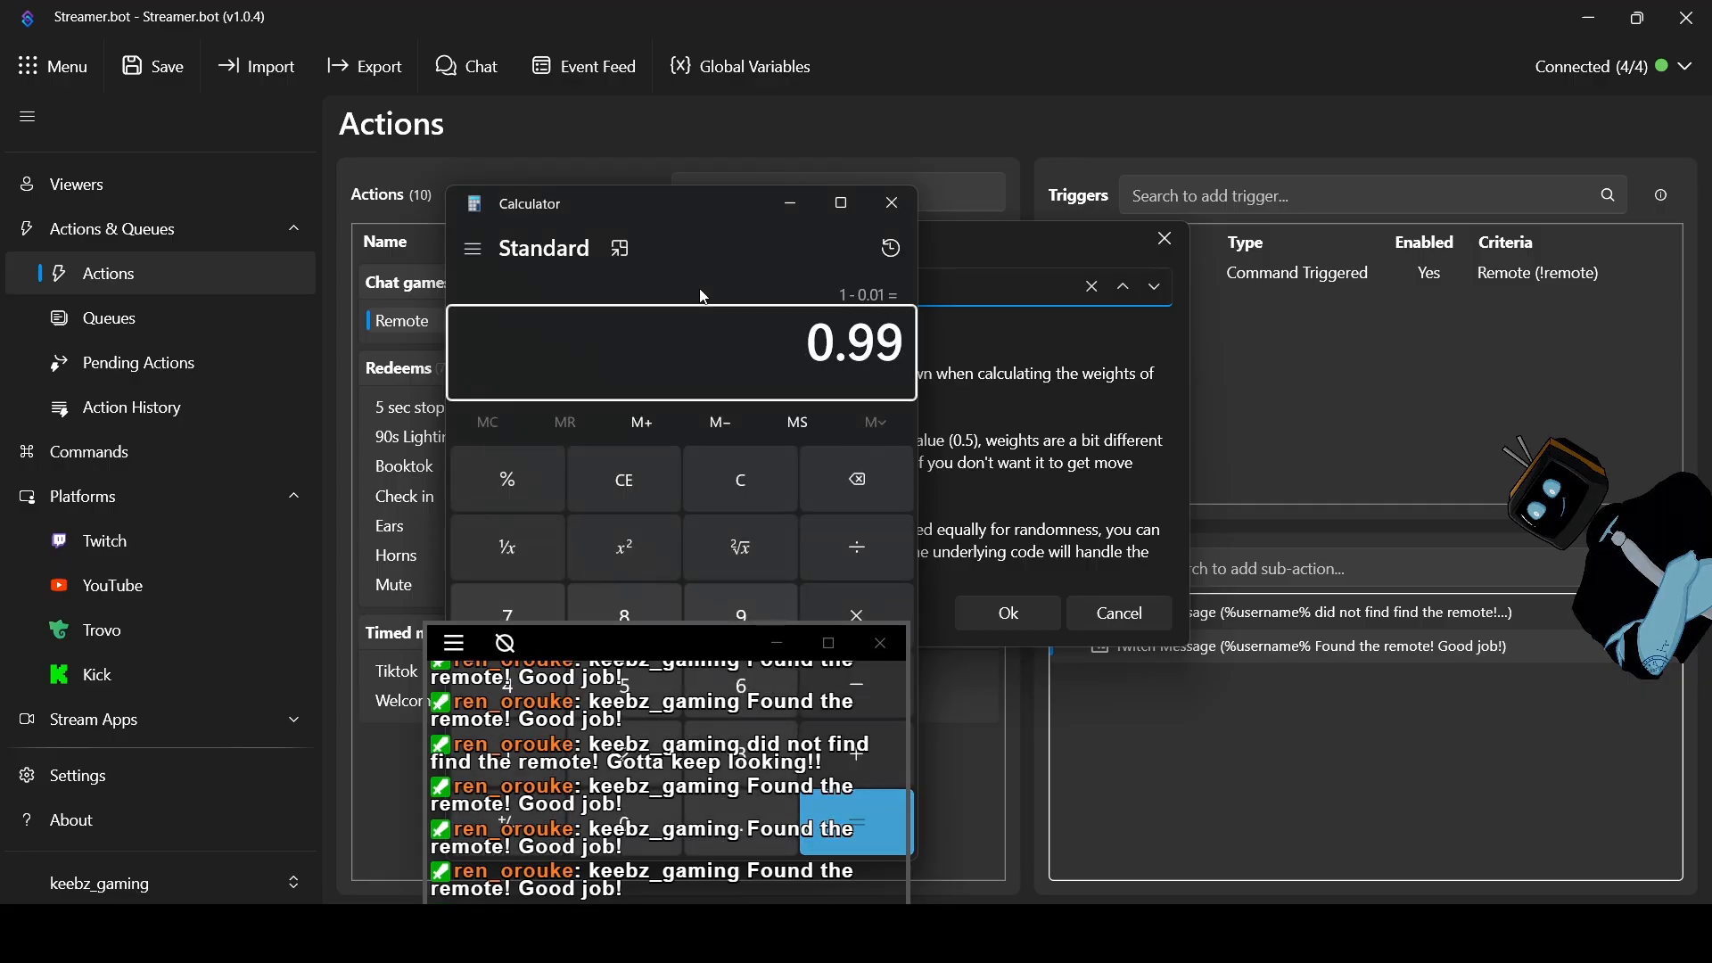
pyautogui.click(892, 207)
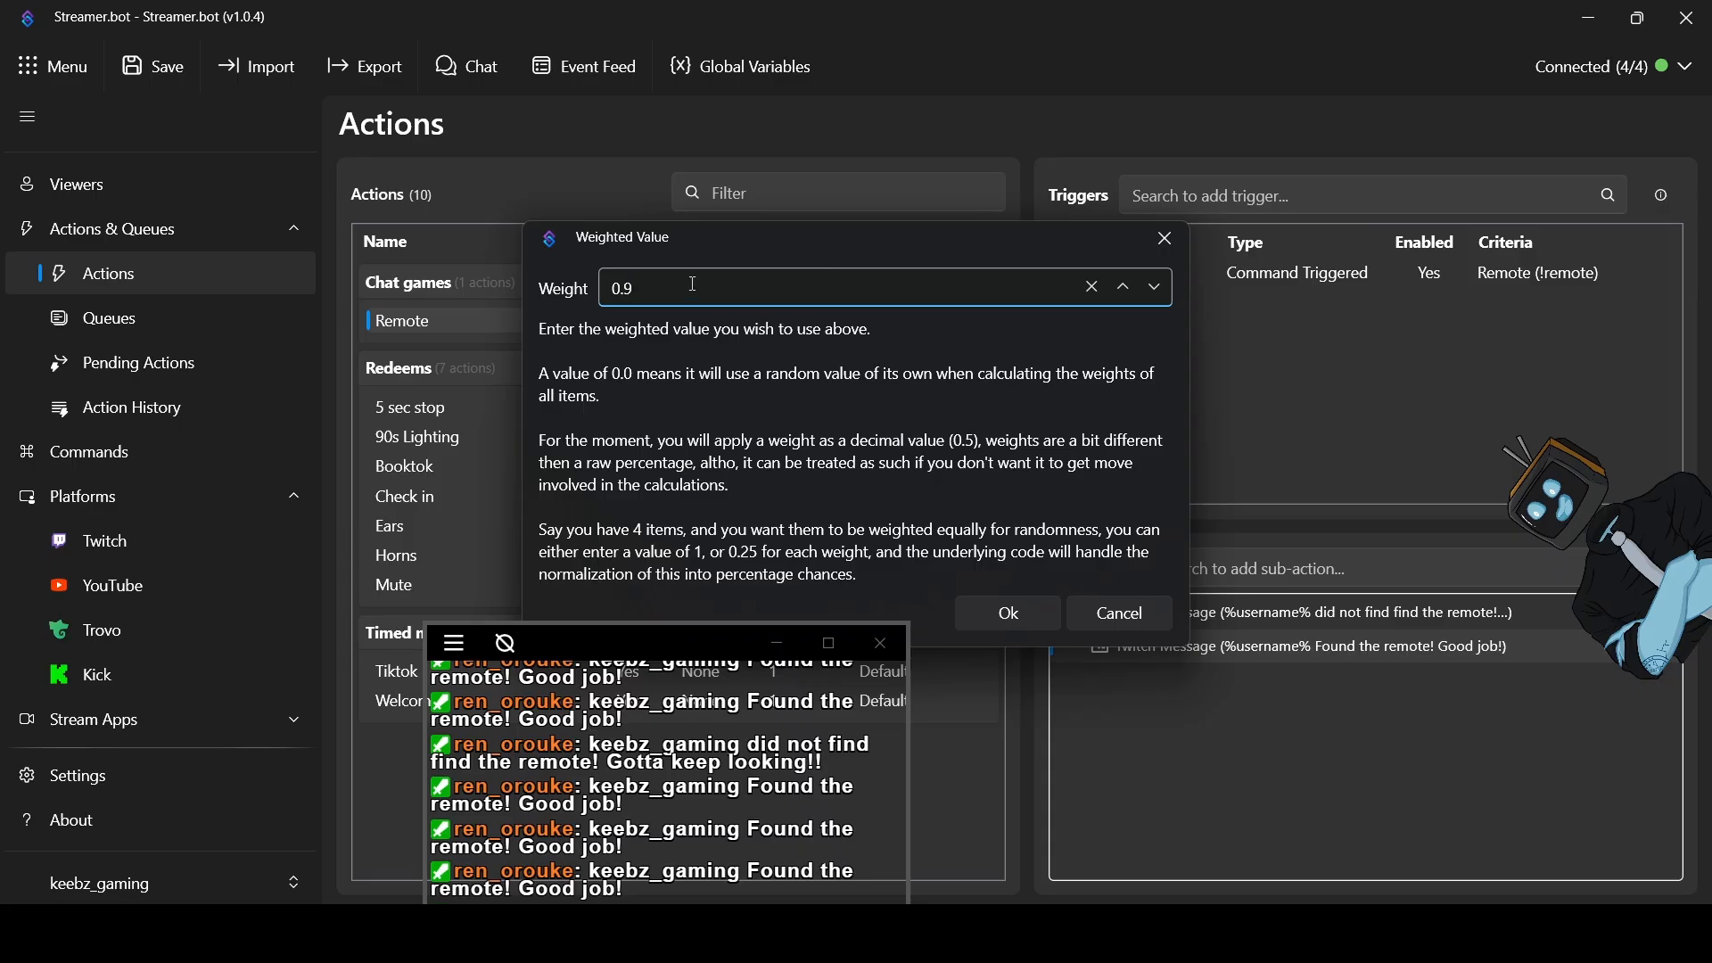
pyautogui.write('9')
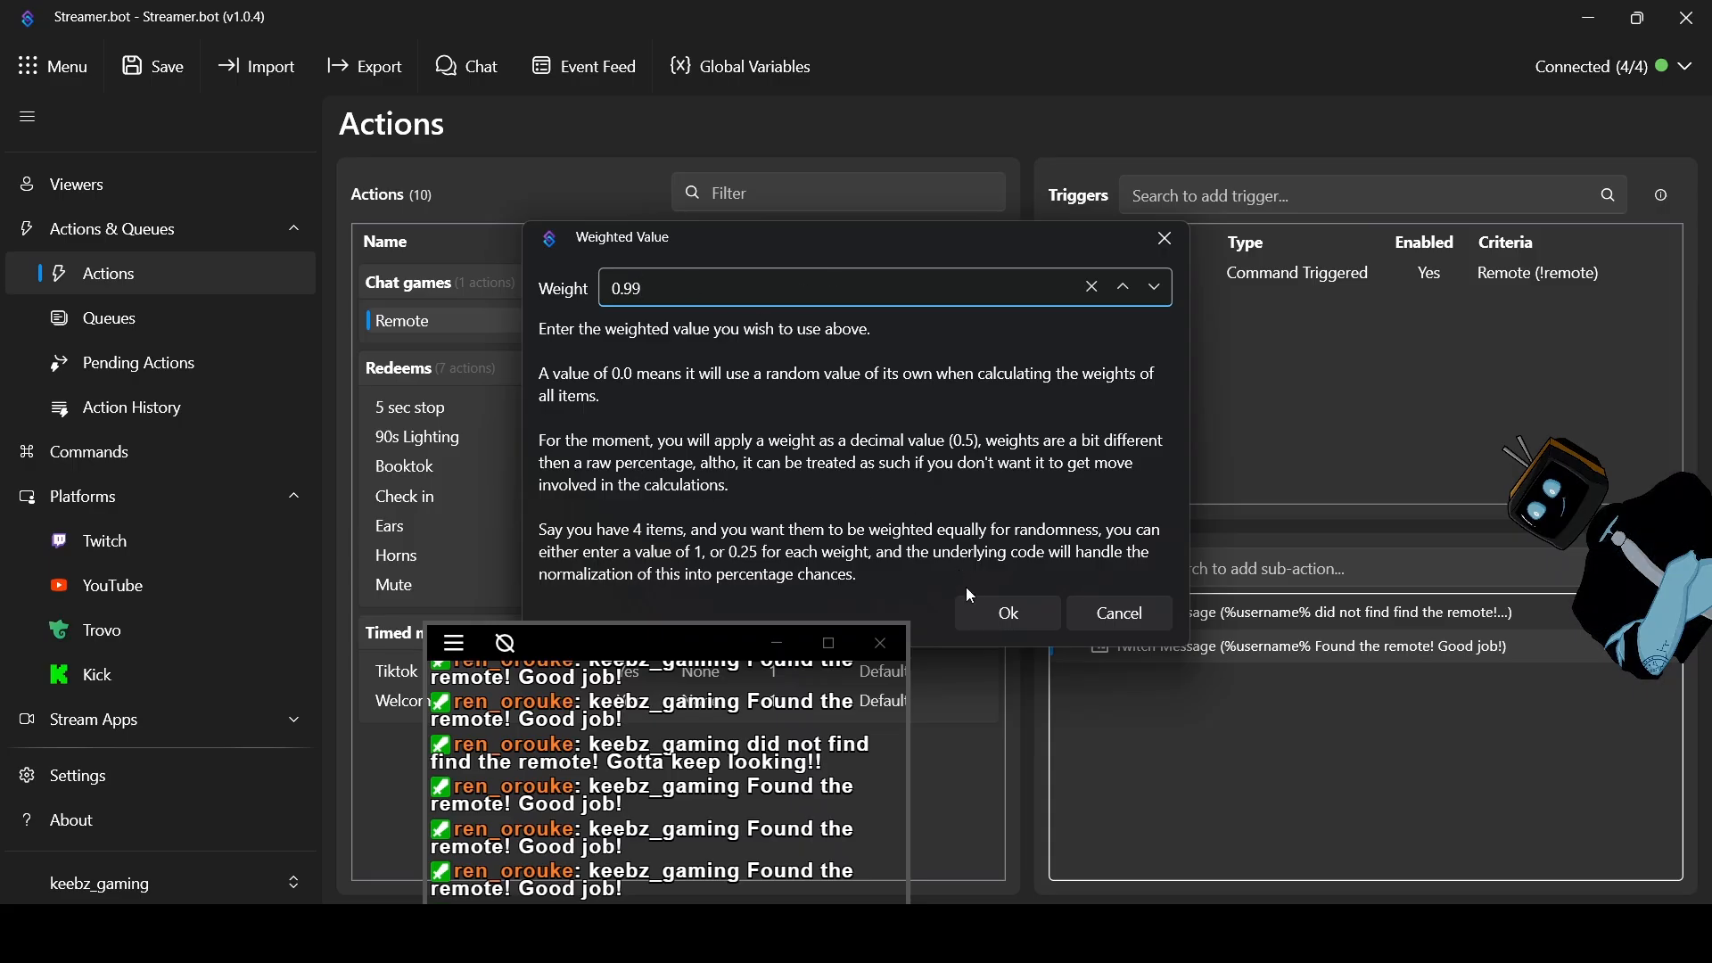
pyautogui.click(1009, 617)
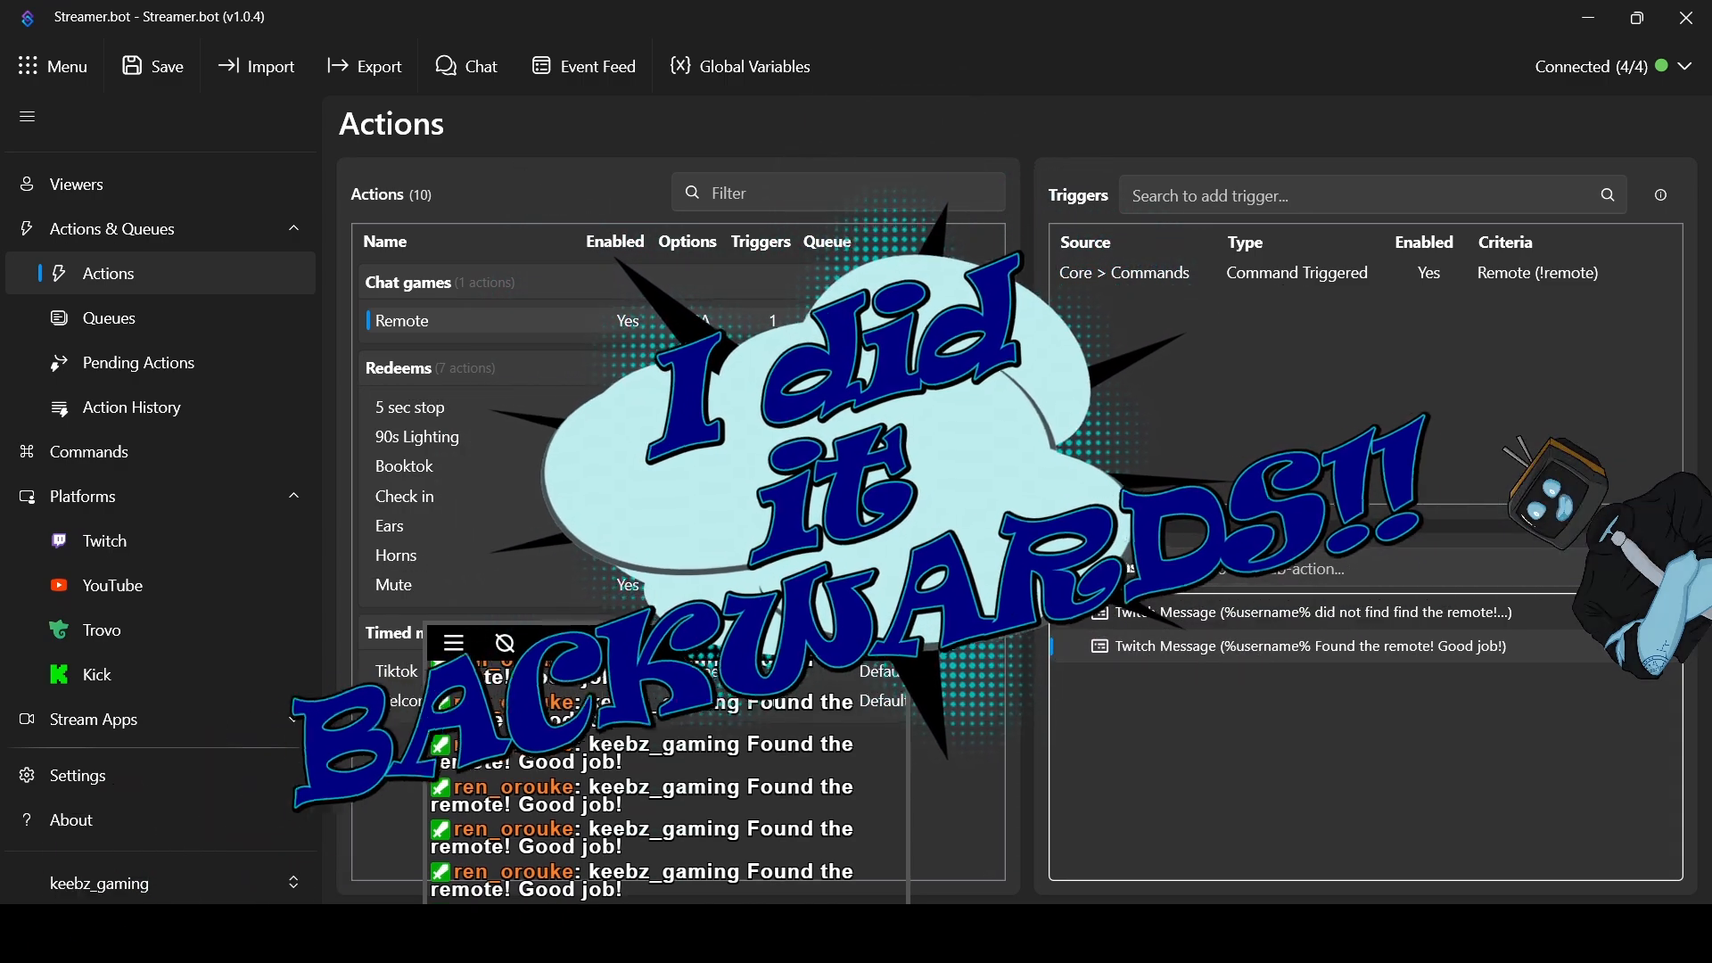
# Check the "Found the remote" message's text and weight, and set the weight of the "did not find" message to 0.99
pyautogui.doubleClick(1294, 647)
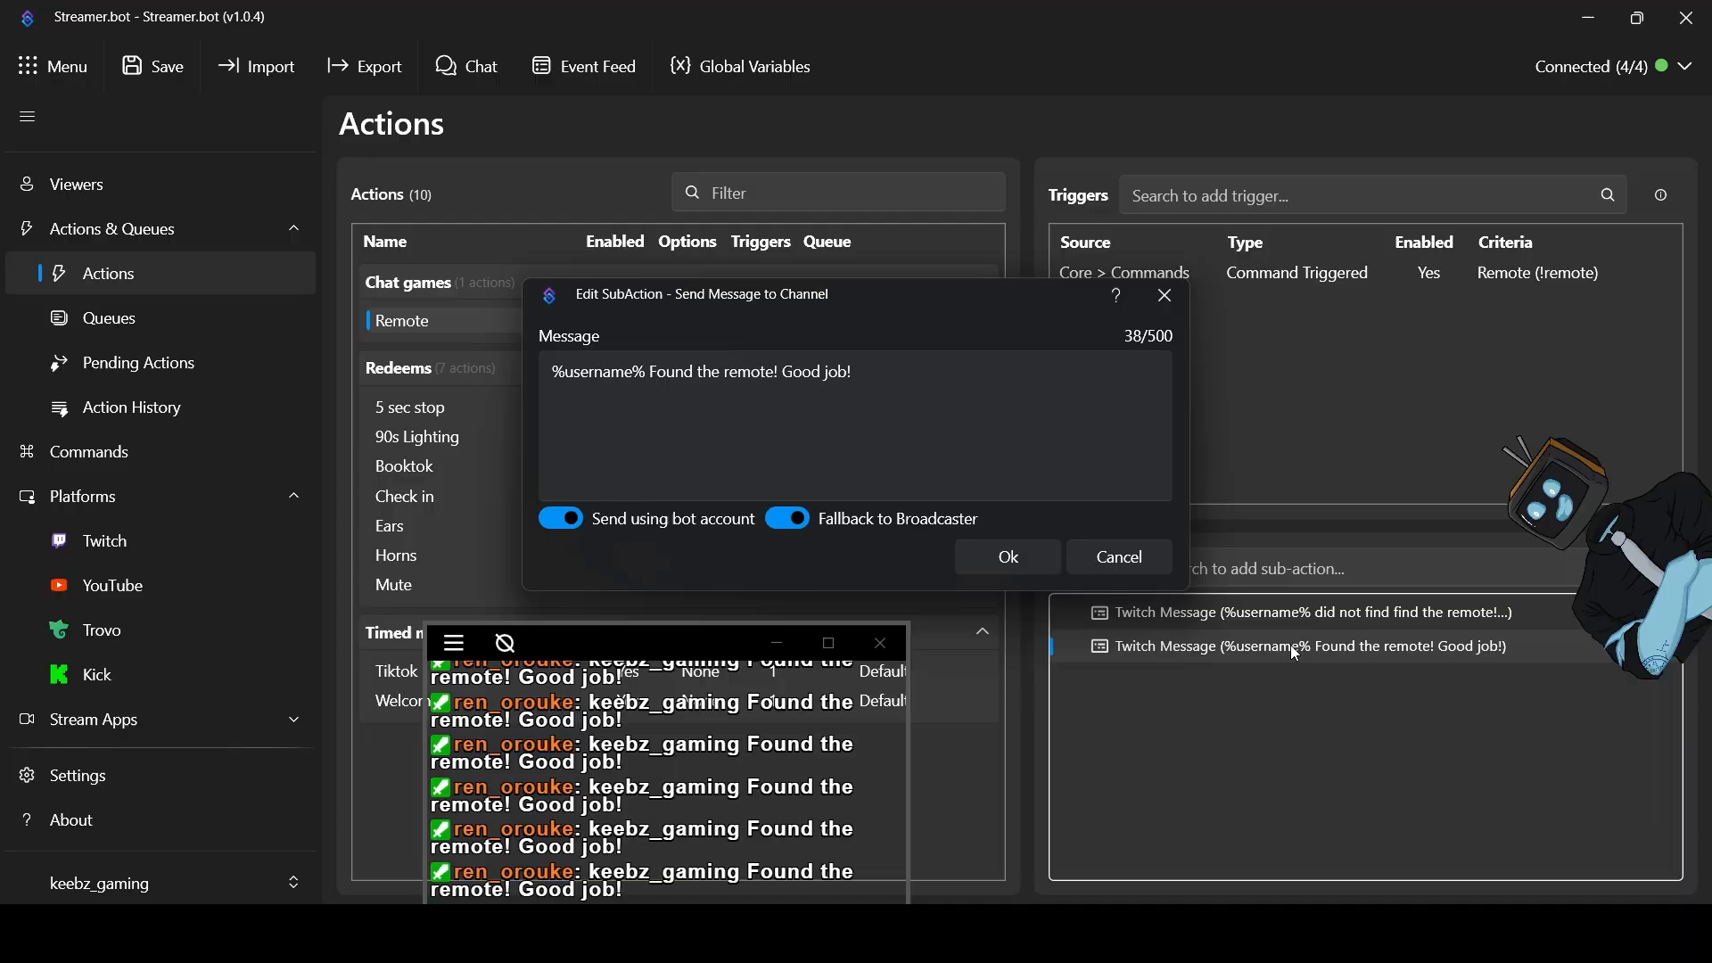
pyautogui.click(1147, 563)
pyautogui.rightClick(1253, 657)
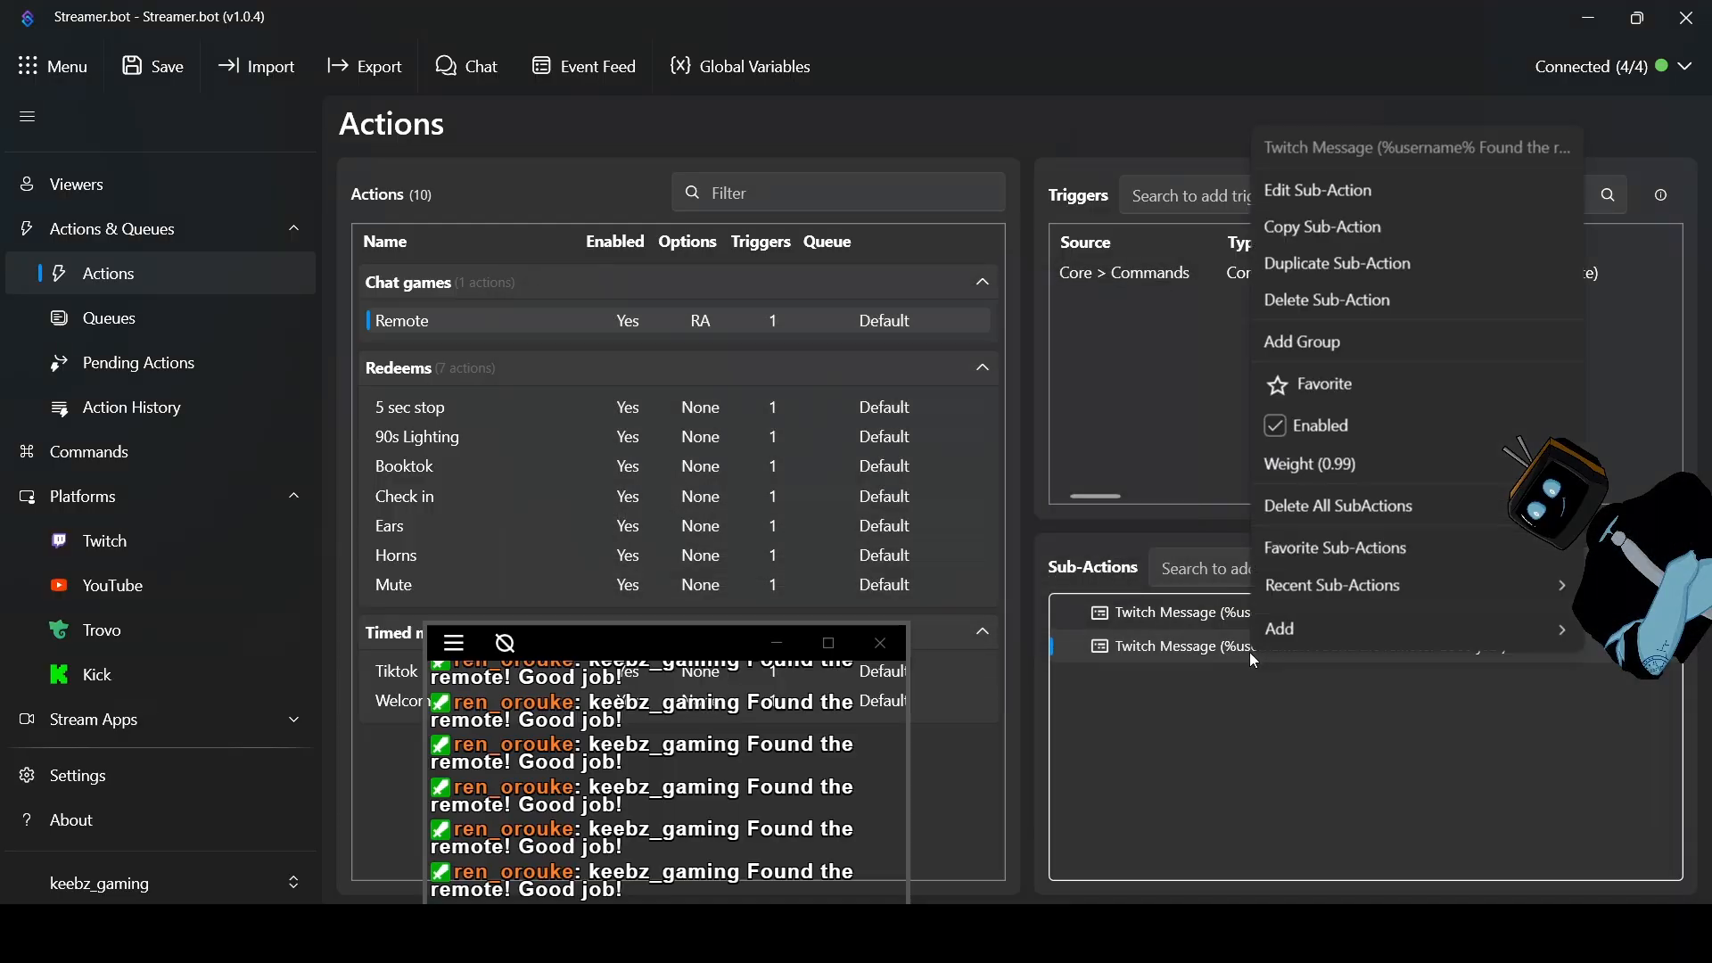
pyautogui.click(1209, 642)
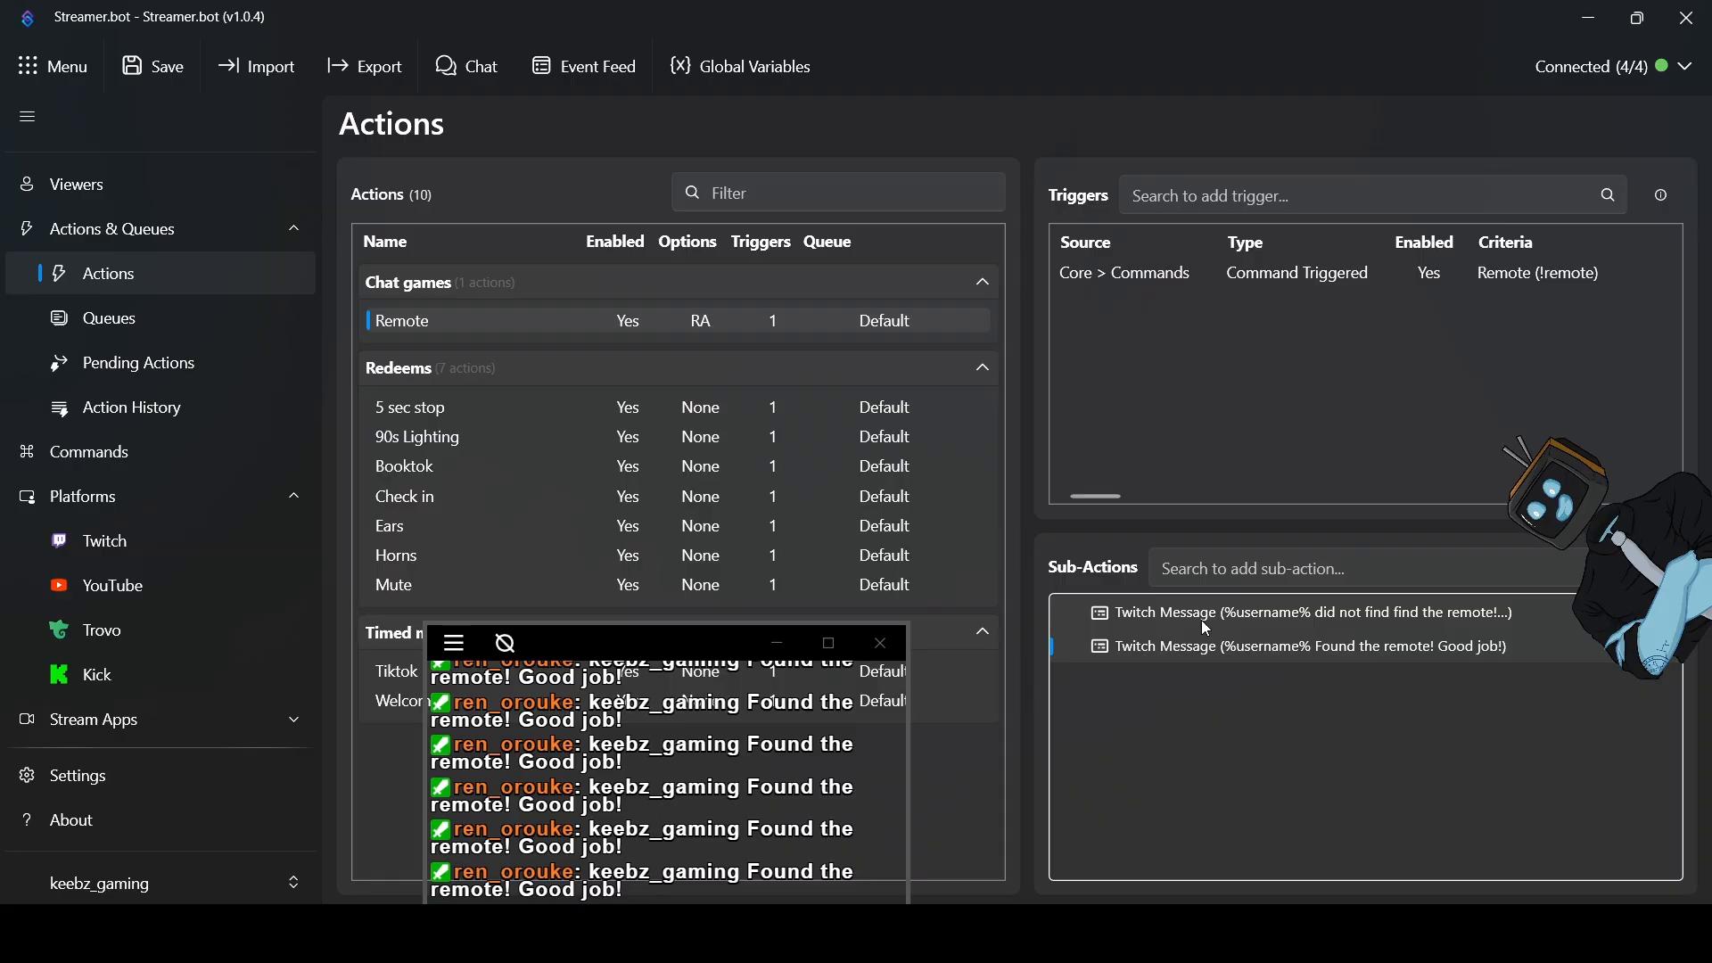
pyautogui.rightClick(1202, 628)
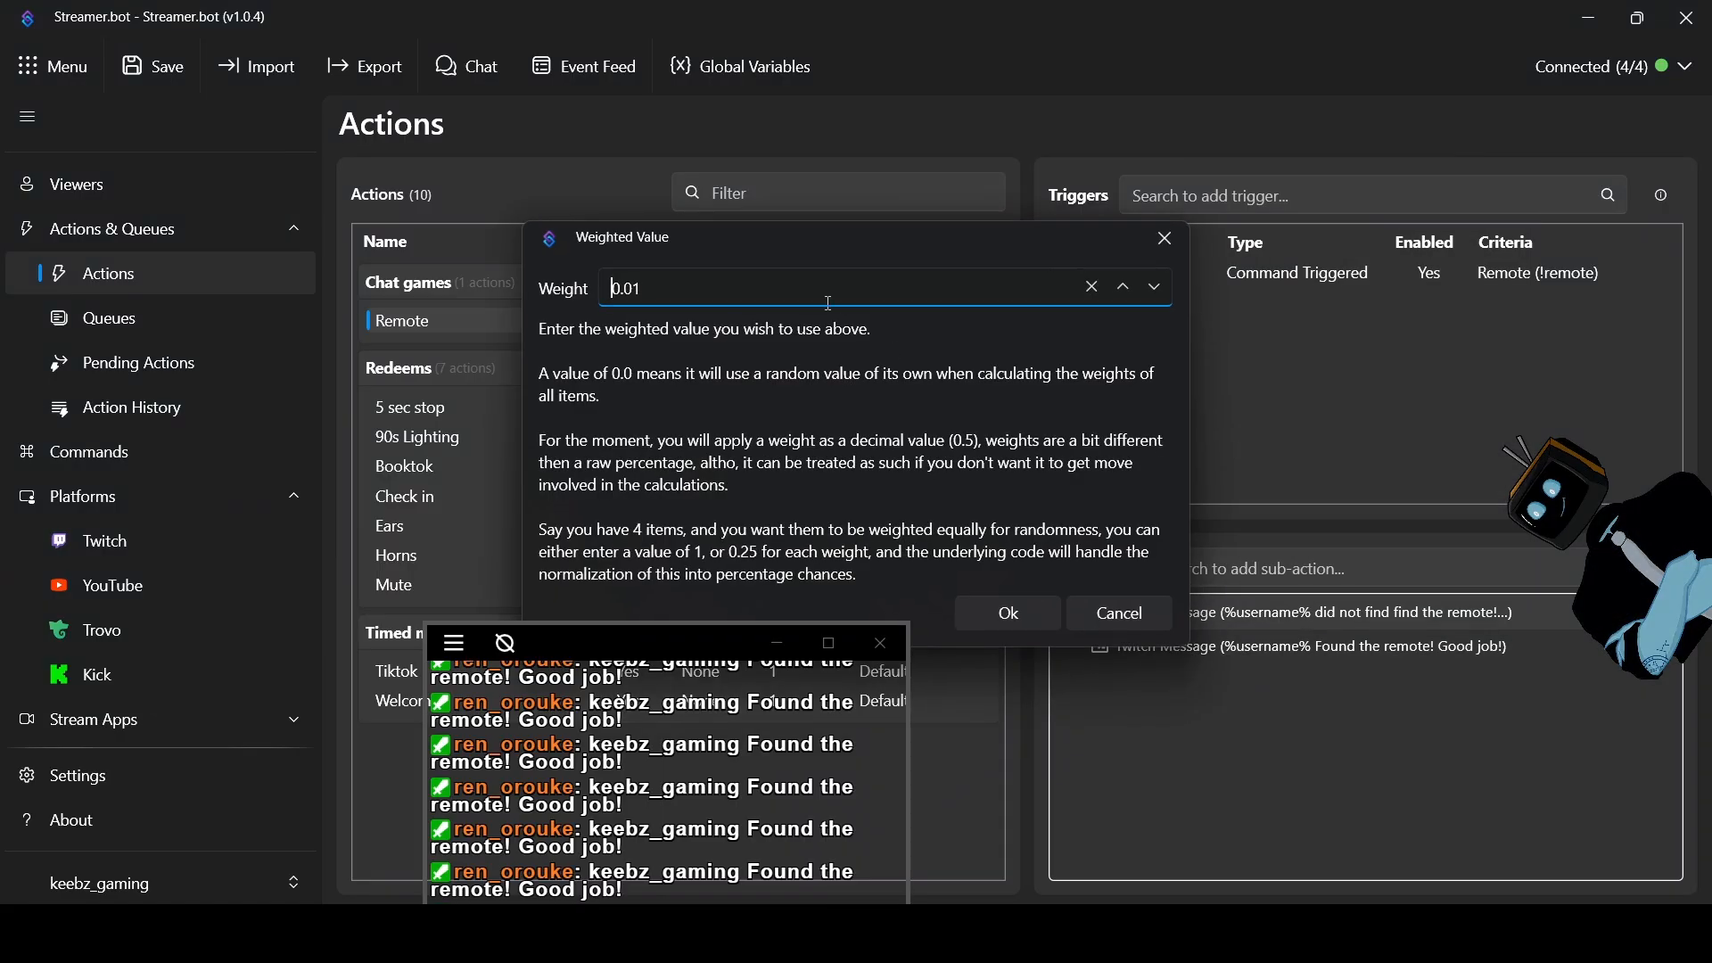
pyautogui.press('BackSpace')
pyautogui.press('BackSpace')
pyautogui.write('99')
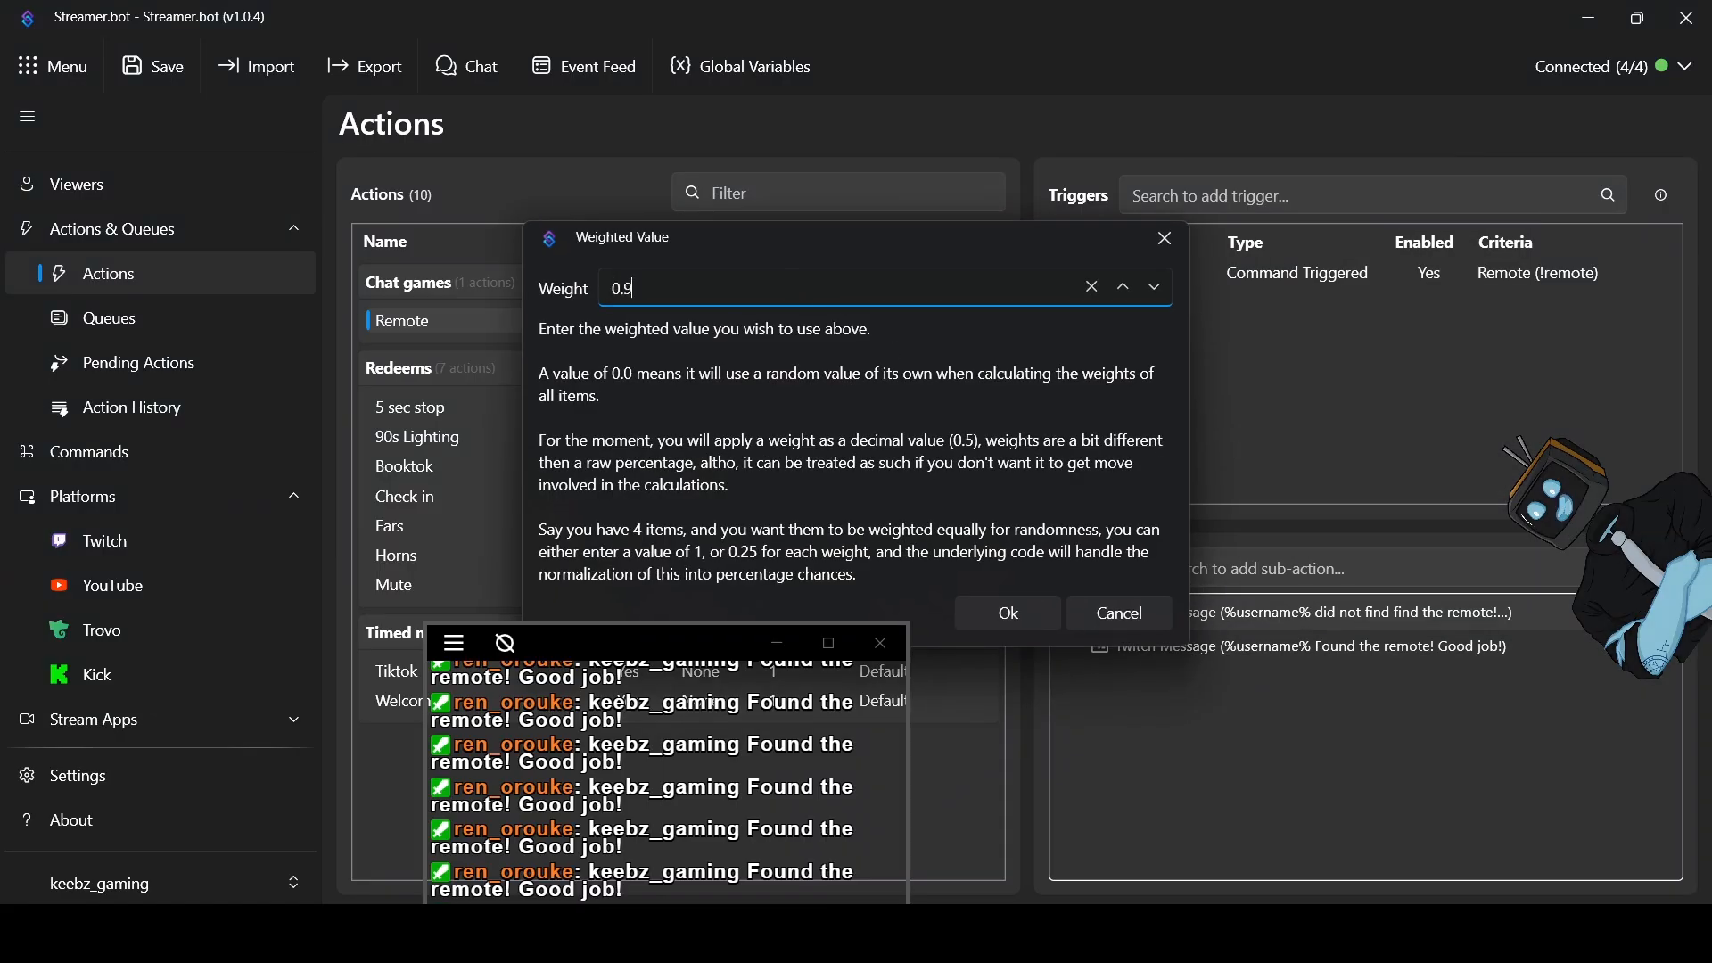
pyautogui.click(1038, 612)
# Set the weight of the "Found the remote" message to 0.01
pyautogui.rightClick(1188, 651)
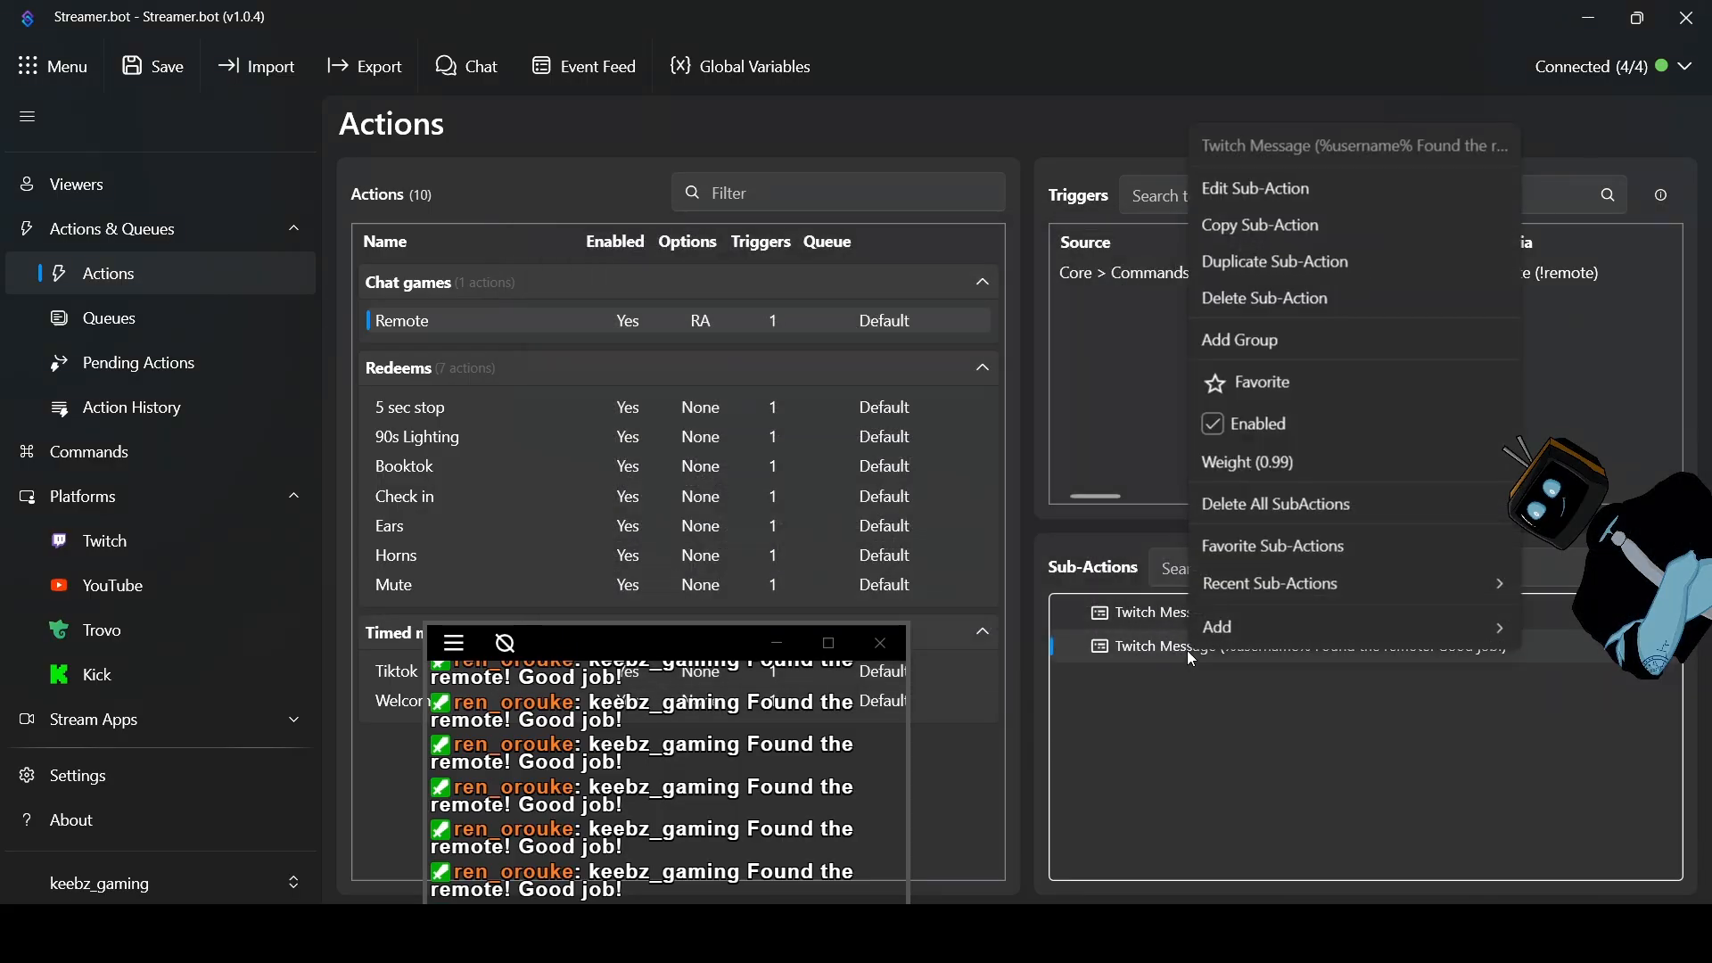
pyautogui.click(1248, 465)
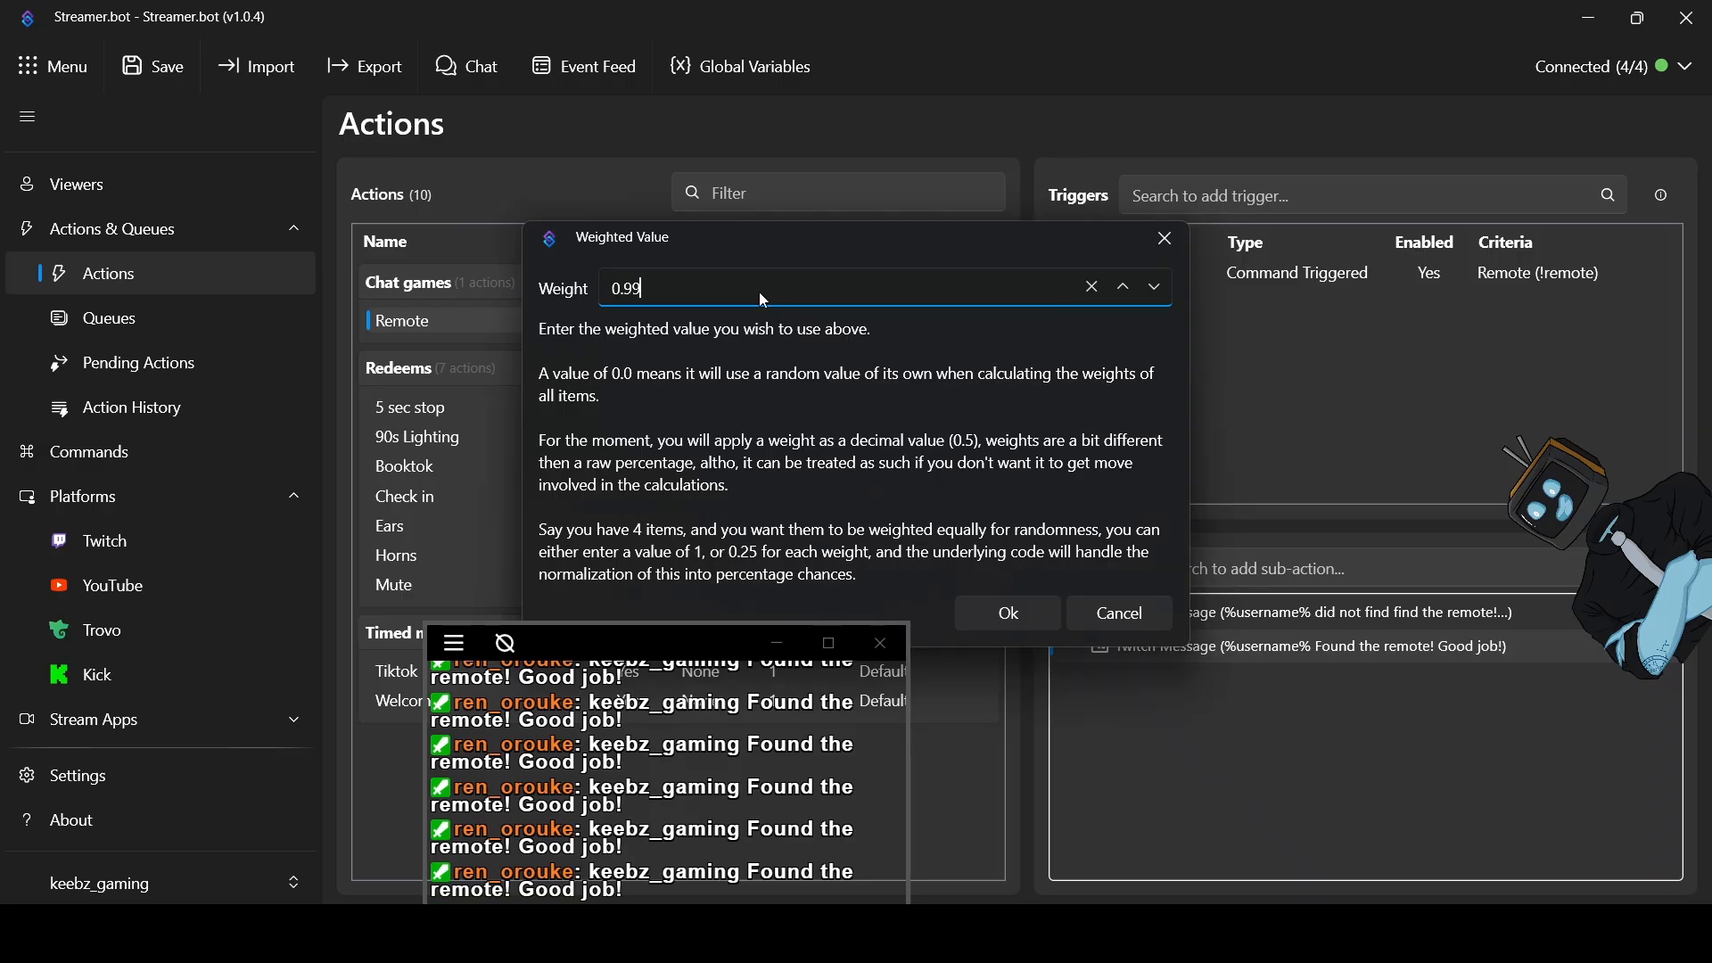
pyautogui.press('BackSpace')
pyautogui.press('BackSpace')
pyautogui.write('01')
pyautogui.click(1004, 612)
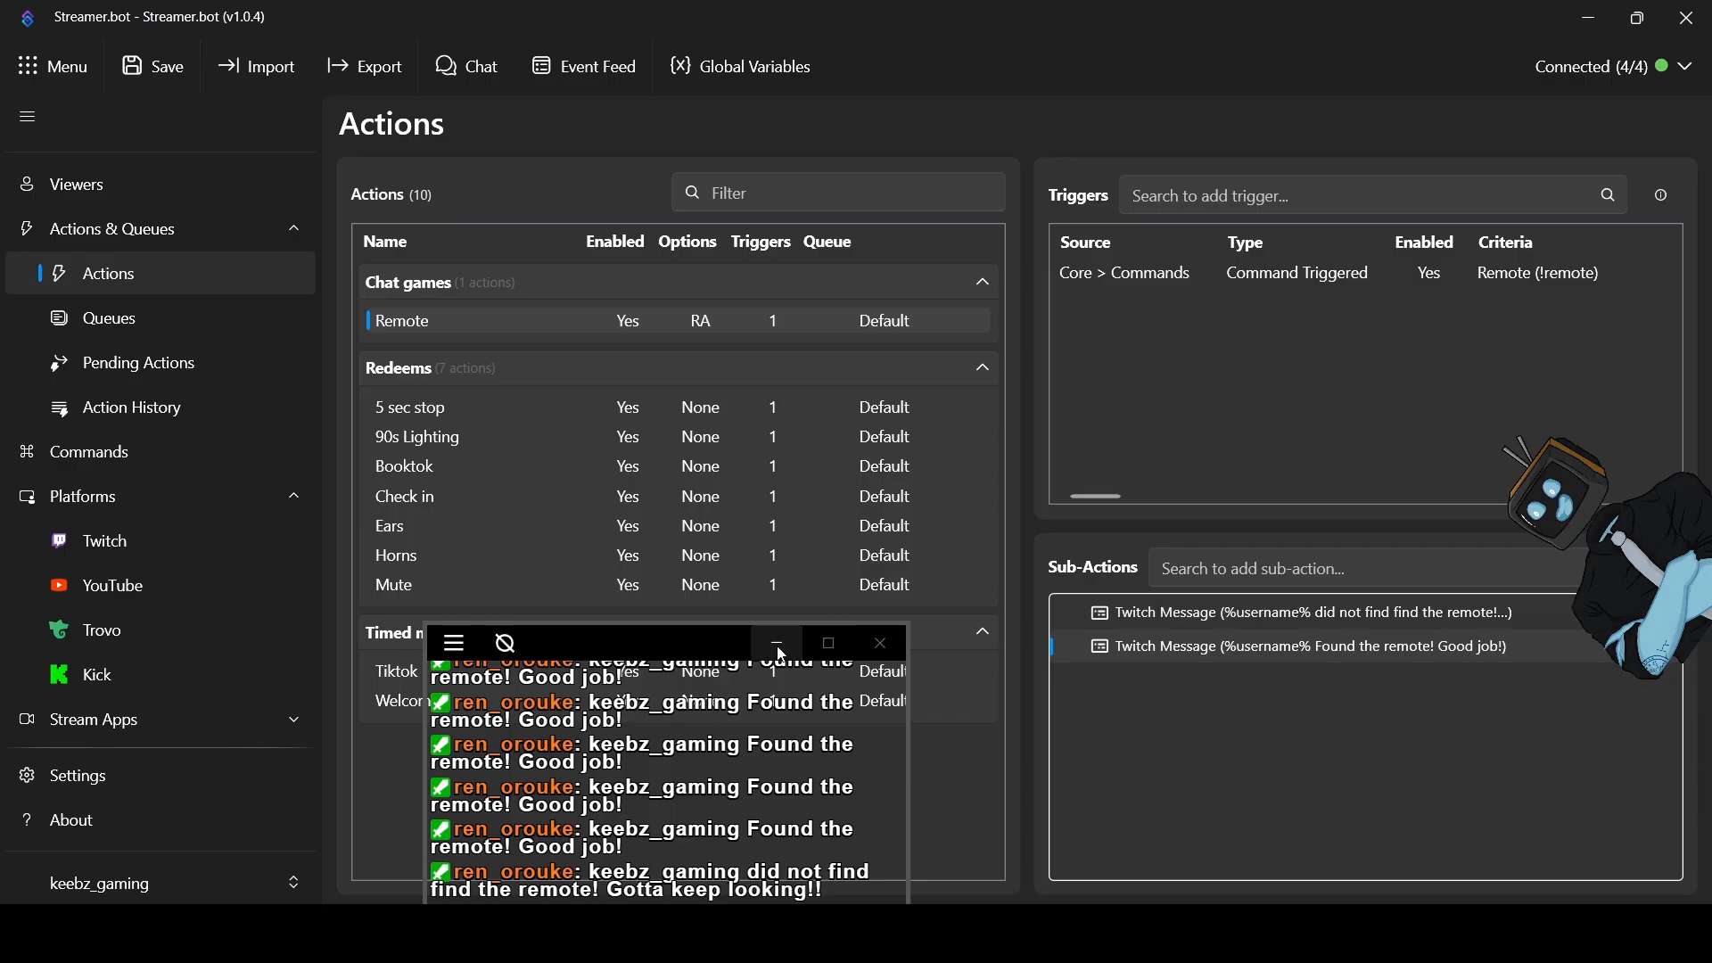
# Open a new If/Else logic sub-action for the Remote action, keeping the chat overlay clear of the sub-actions and the dialog
pyautogui.moveTo(644, 651); pyautogui.dragTo(669, 617)
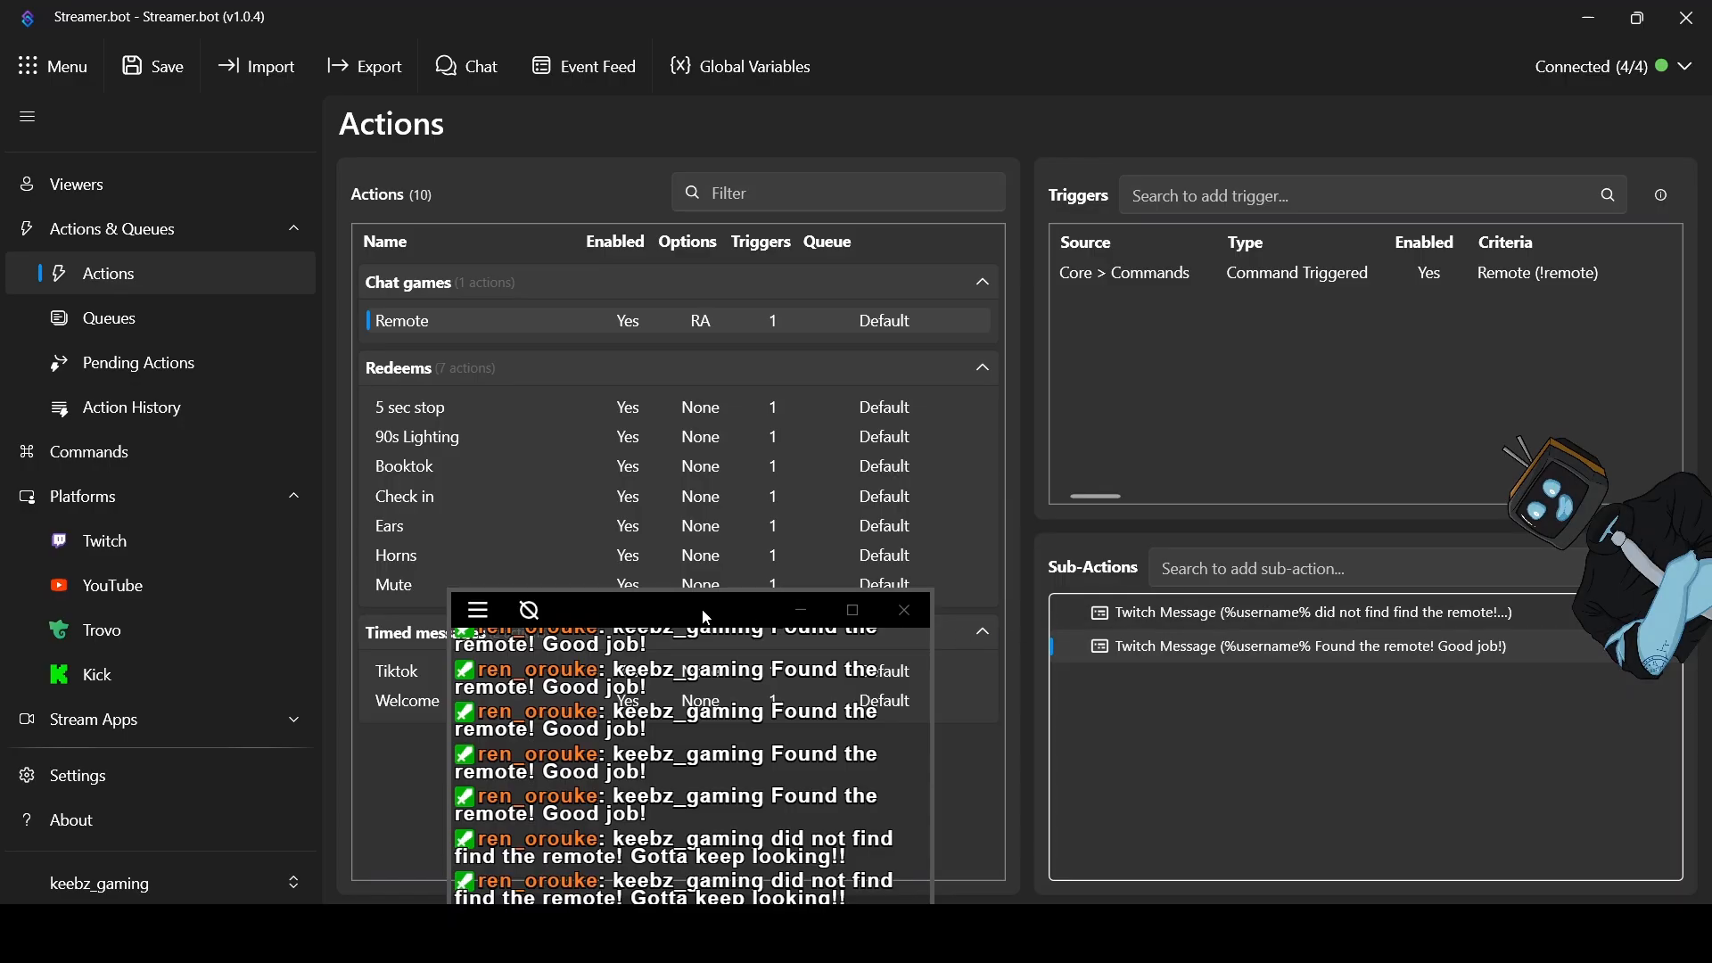
pyautogui.moveTo(731, 617); pyautogui.dragTo(1425, 627)
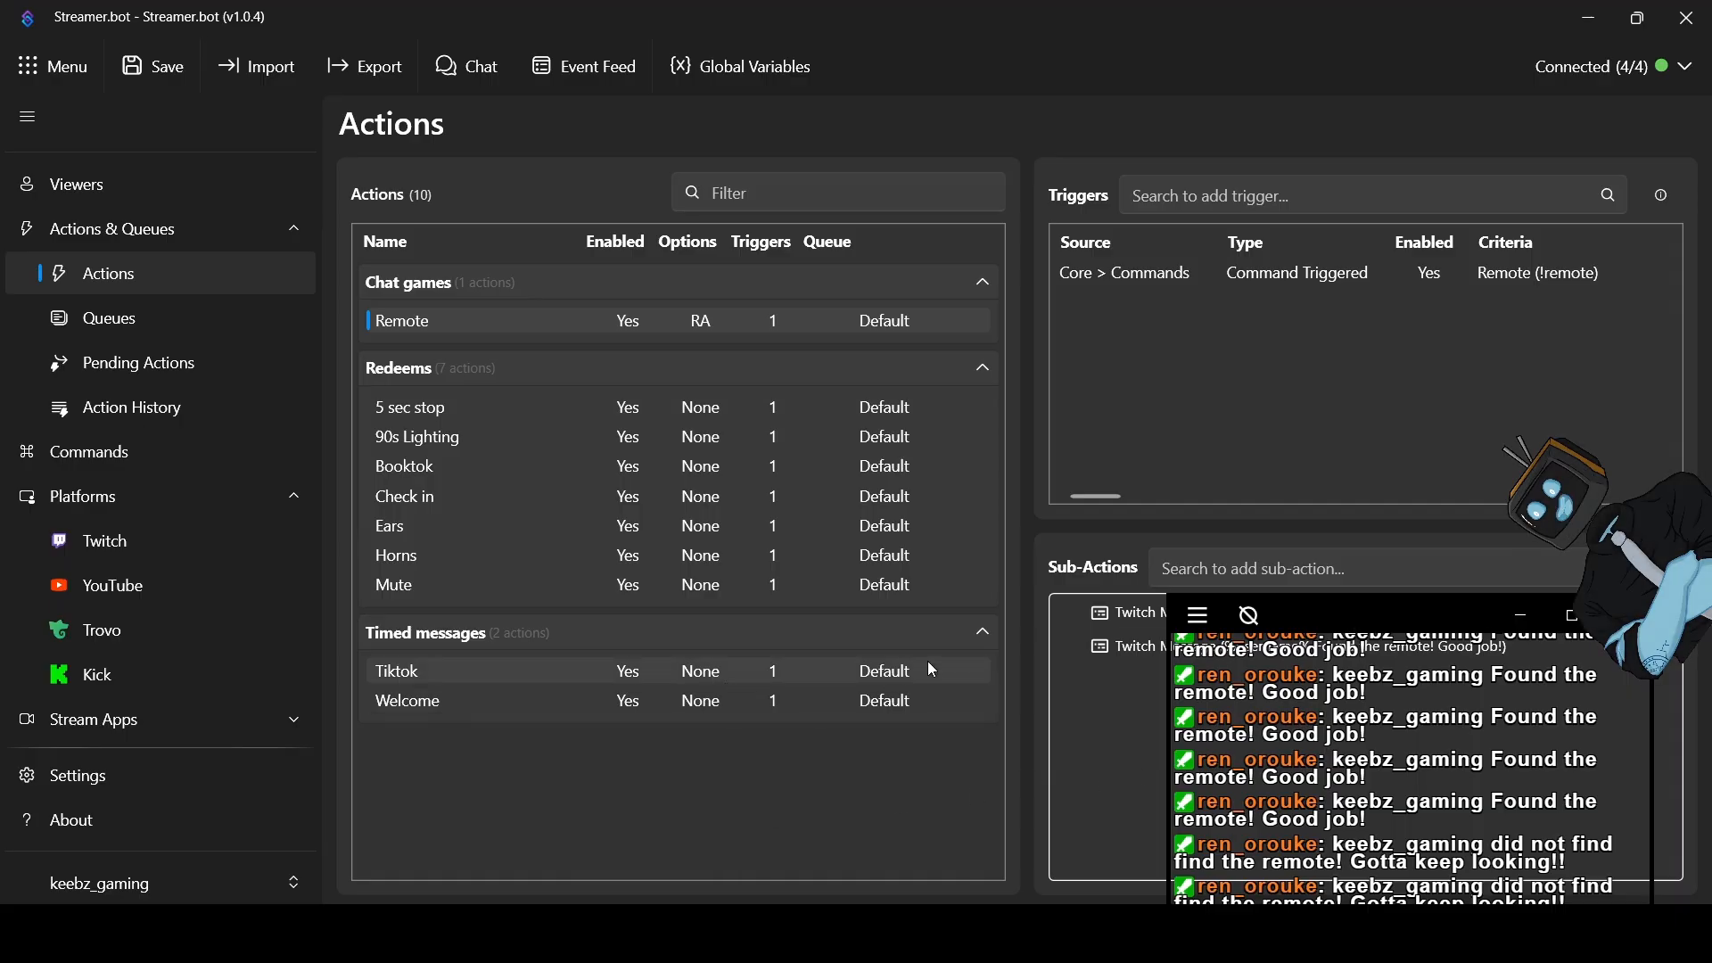
pyautogui.moveTo(1397, 616); pyautogui.dragTo(1330, 693)
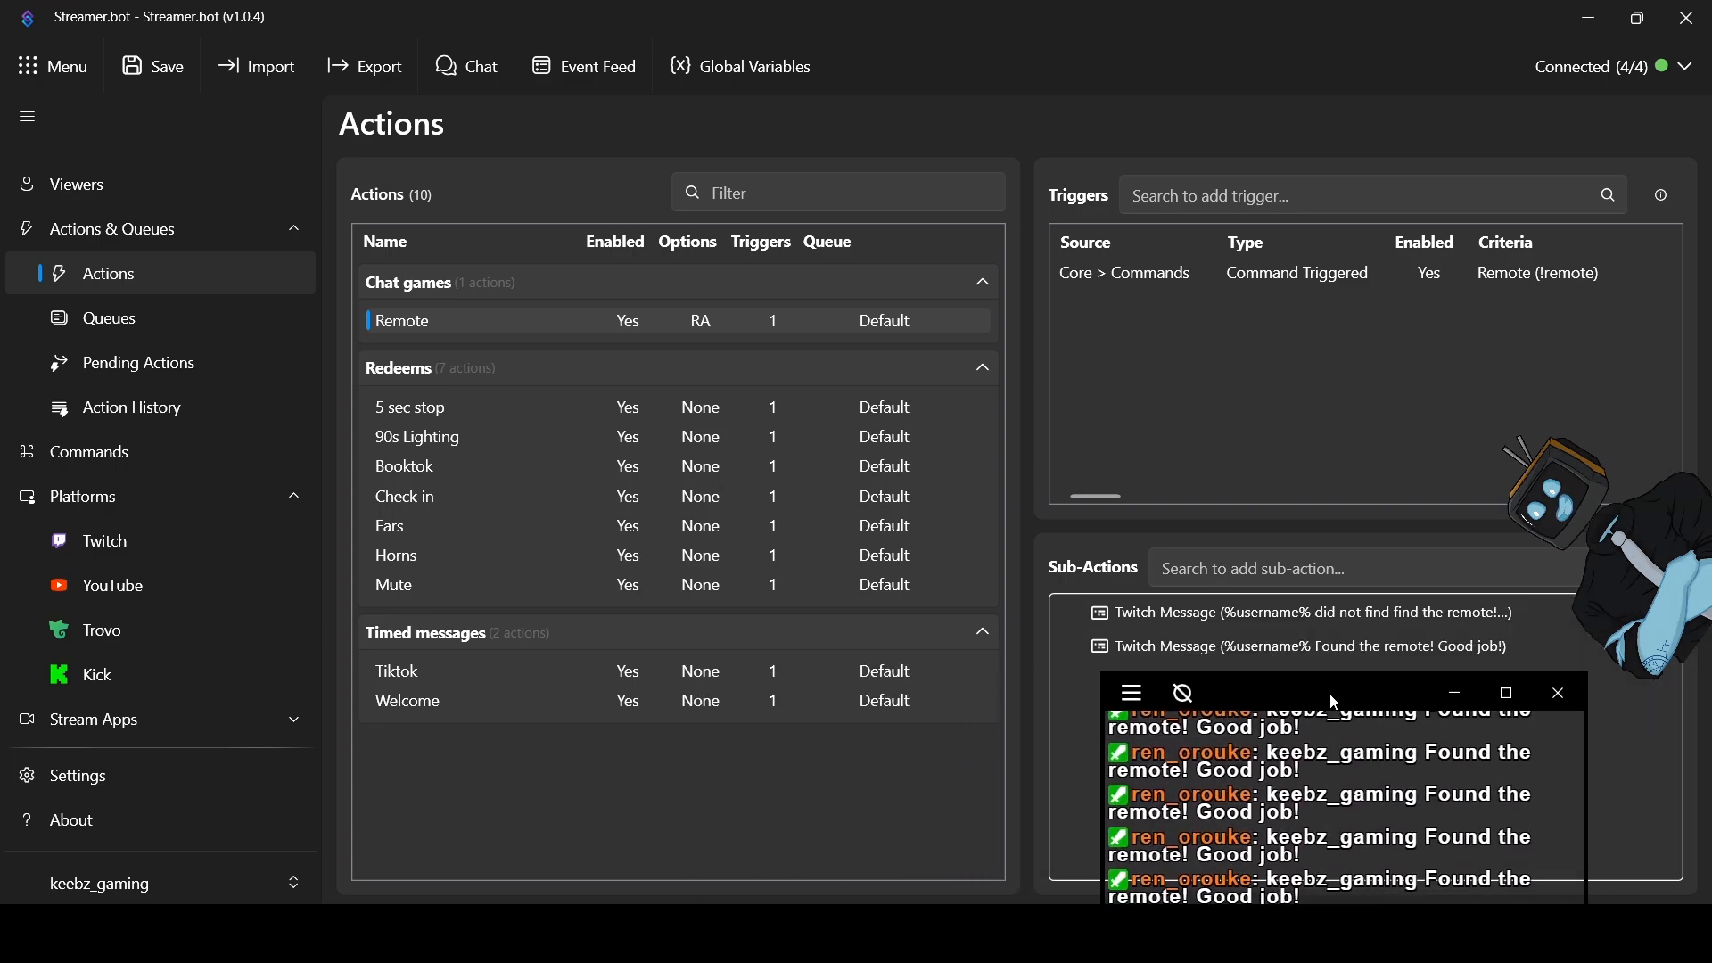
pyautogui.moveTo(1330, 693); pyautogui.dragTo(763, 551)
pyautogui.rightClick(1261, 719)
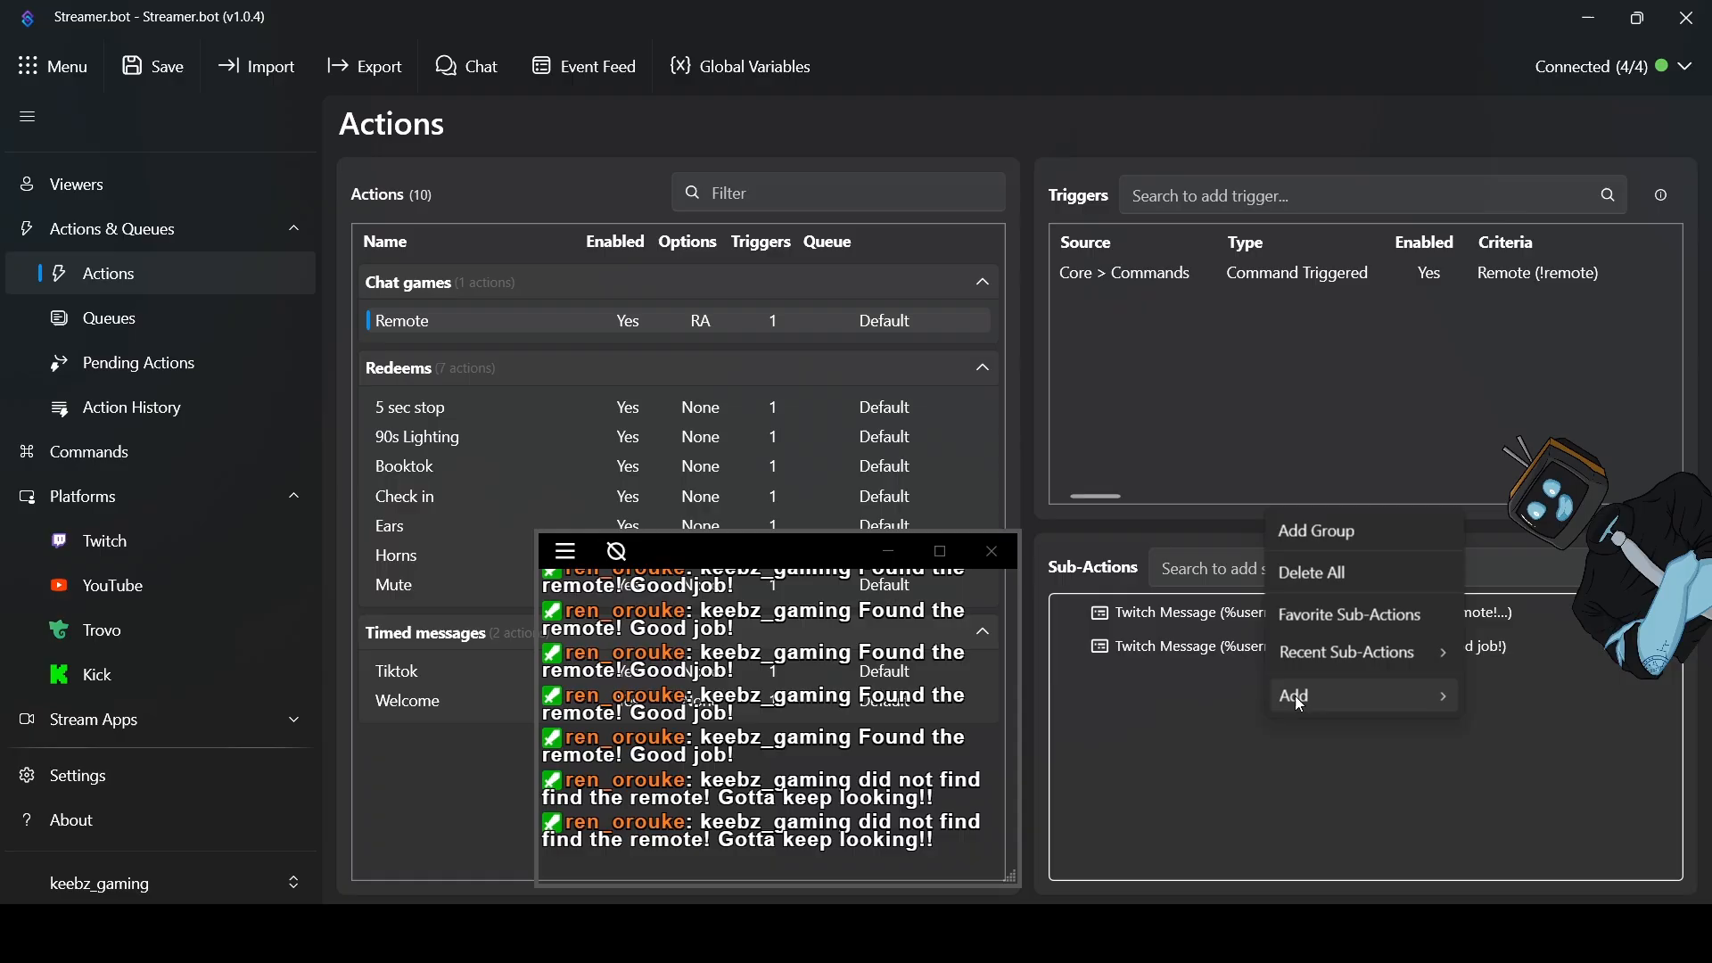
pyautogui.moveTo(1294, 695)
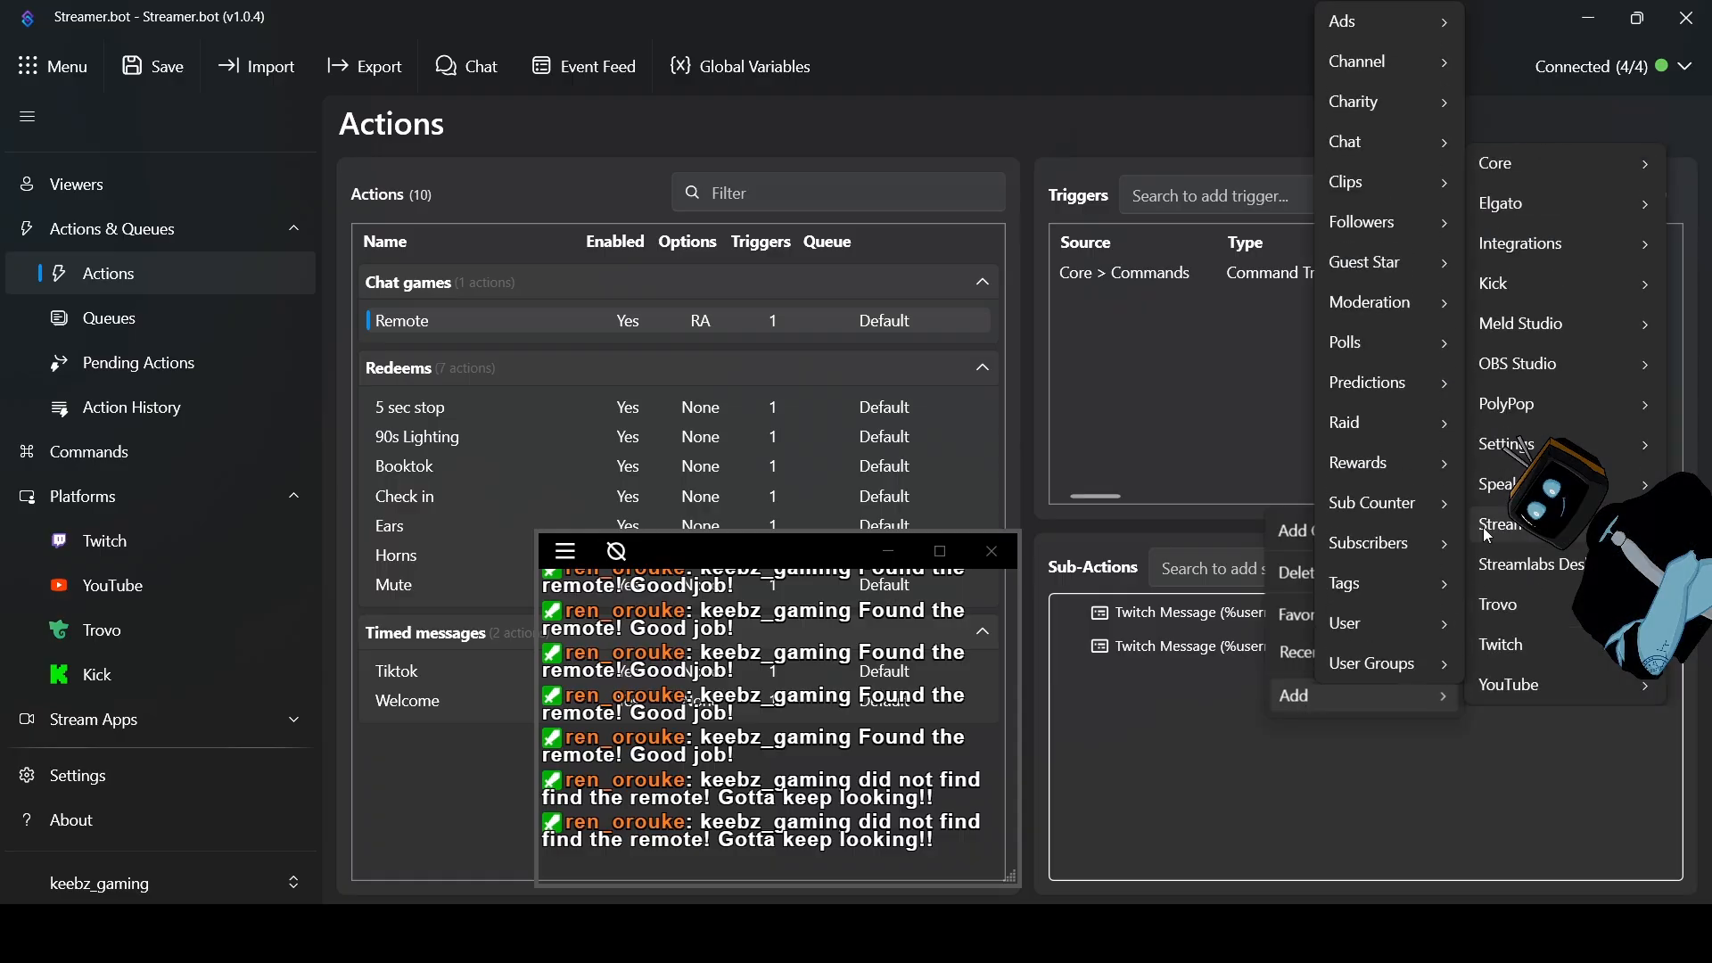
pyautogui.moveTo(1516, 165)
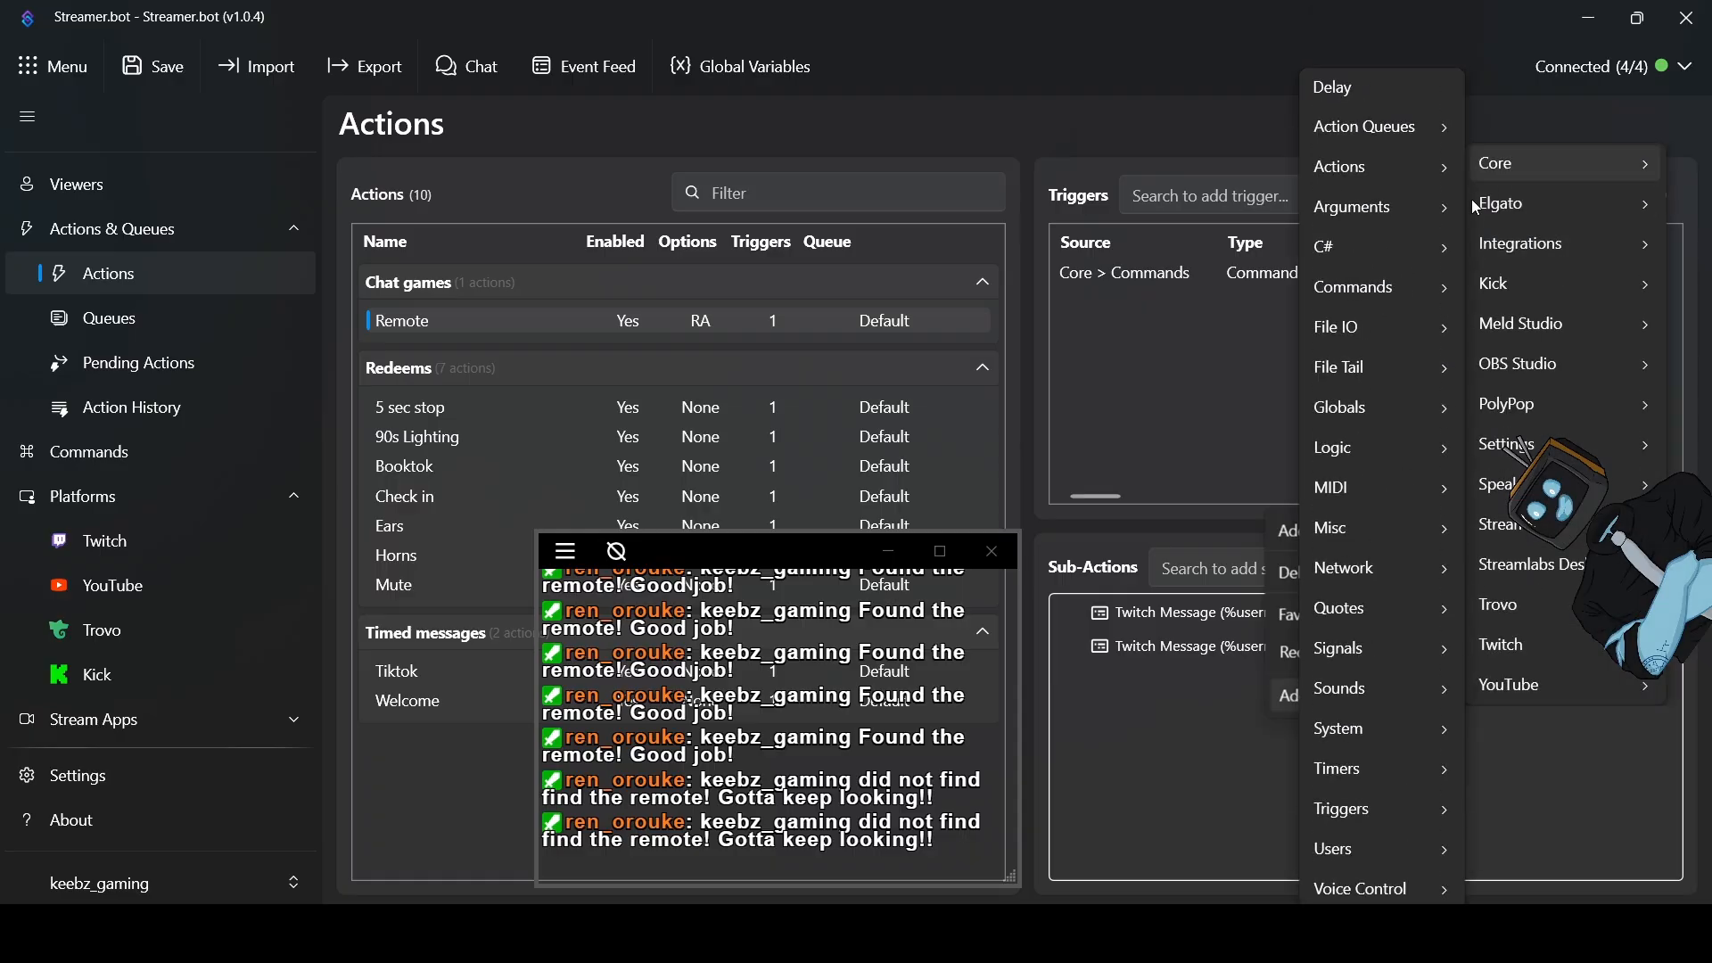
pyautogui.moveTo(1416, 342)
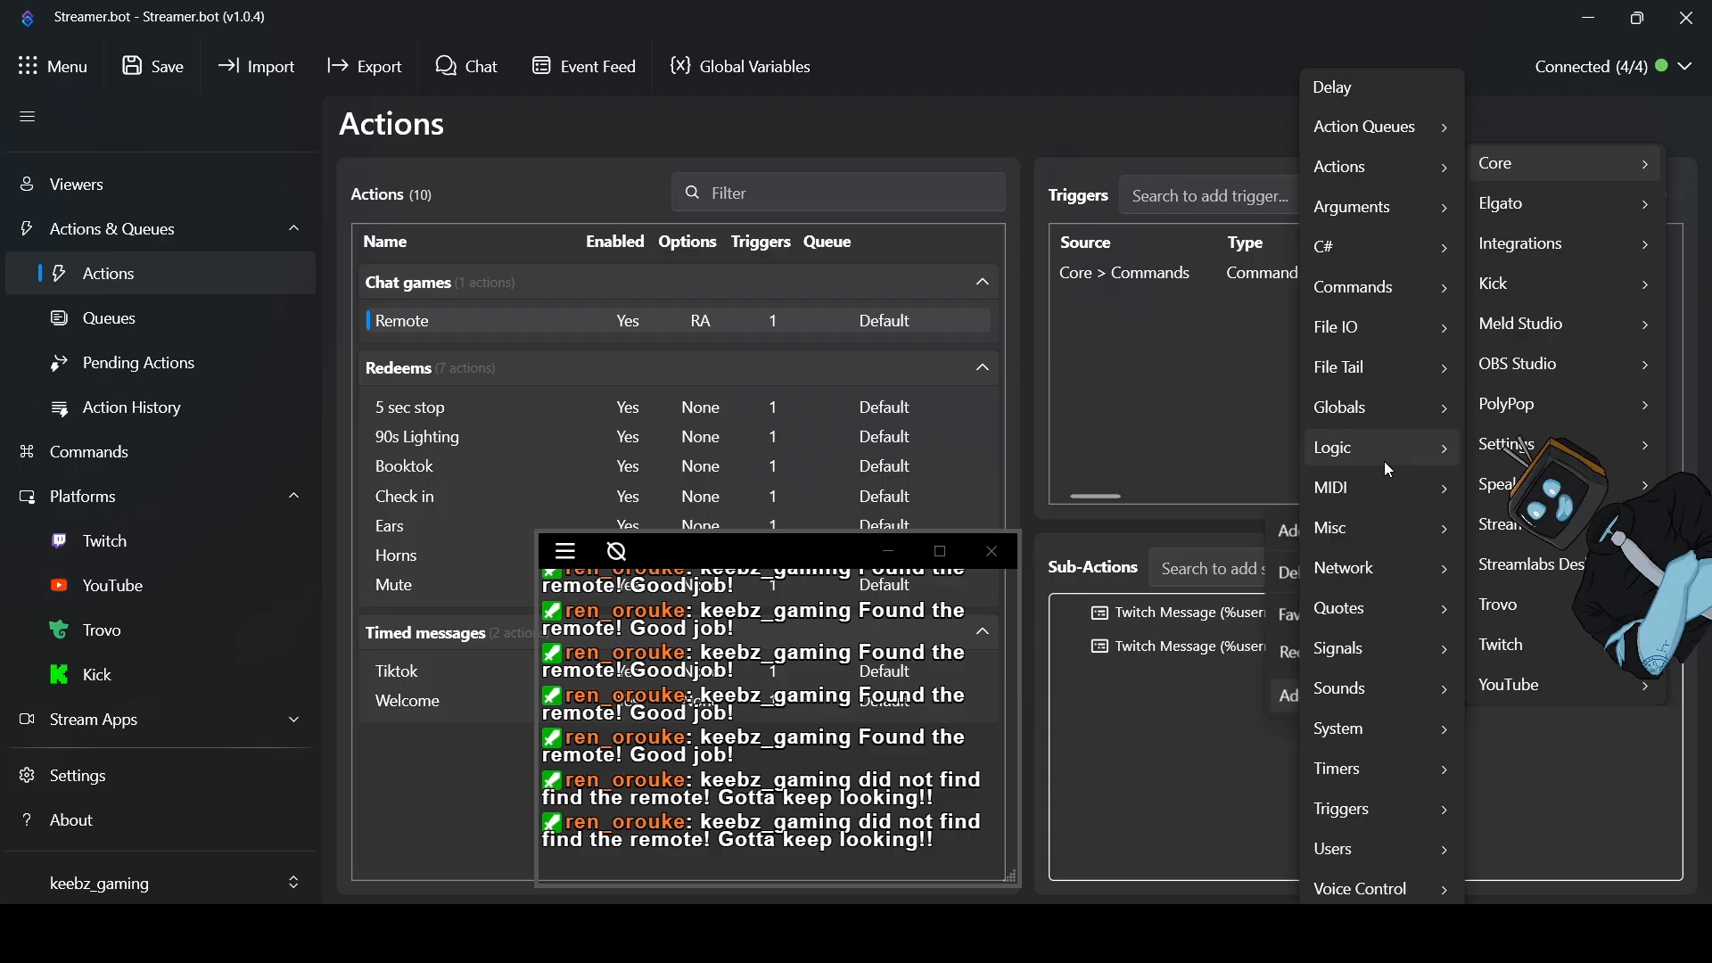
pyautogui.moveTo(1388, 467)
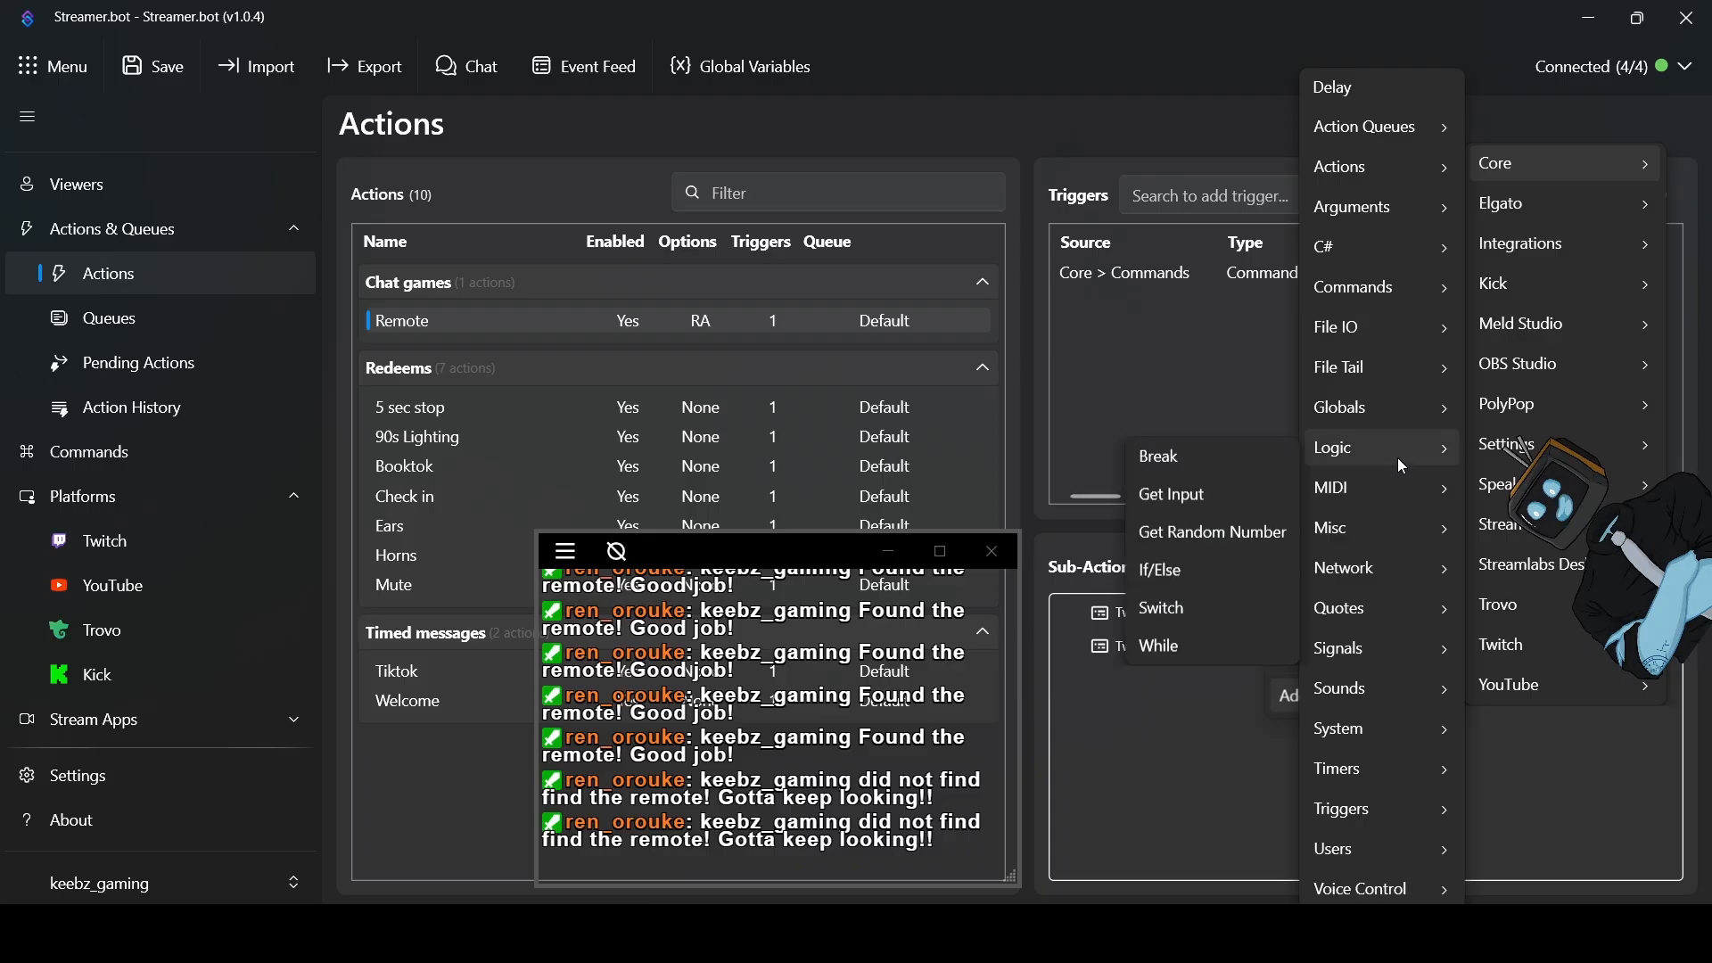
pyautogui.click(1172, 578)
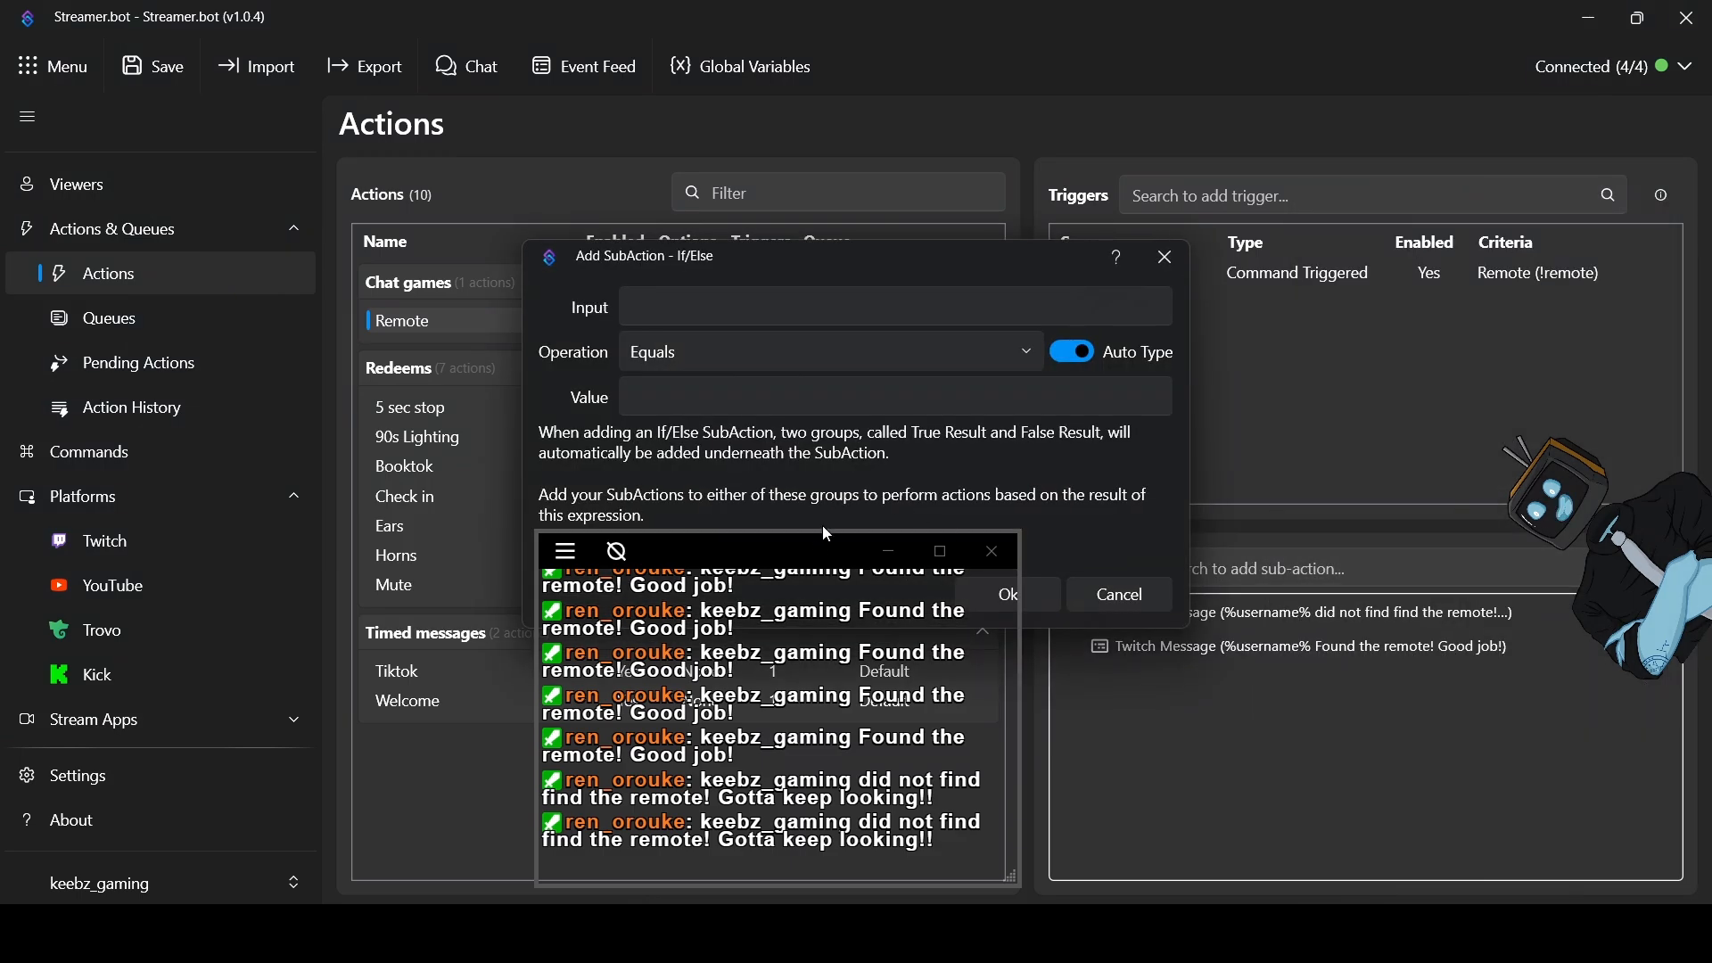
pyautogui.moveTo(822, 548); pyautogui.dragTo(1532, 571)
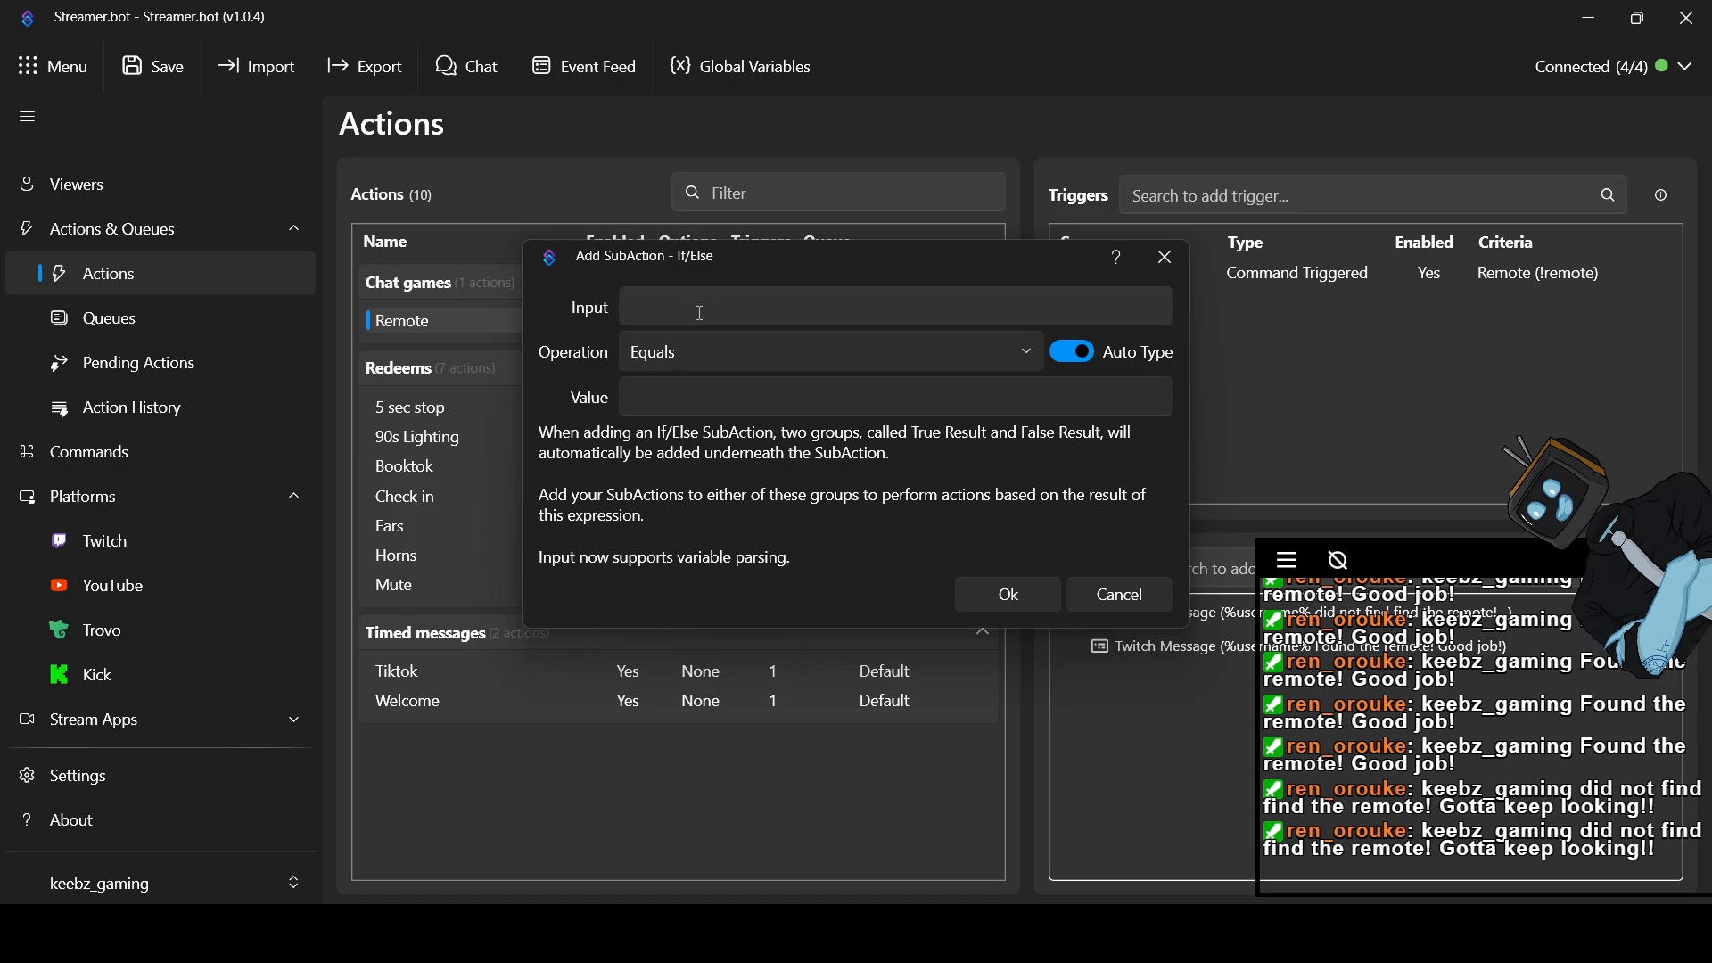
# Review the comparison operations offered for the If/Else sub-action and close it without adding it
pyautogui.click(849, 351)
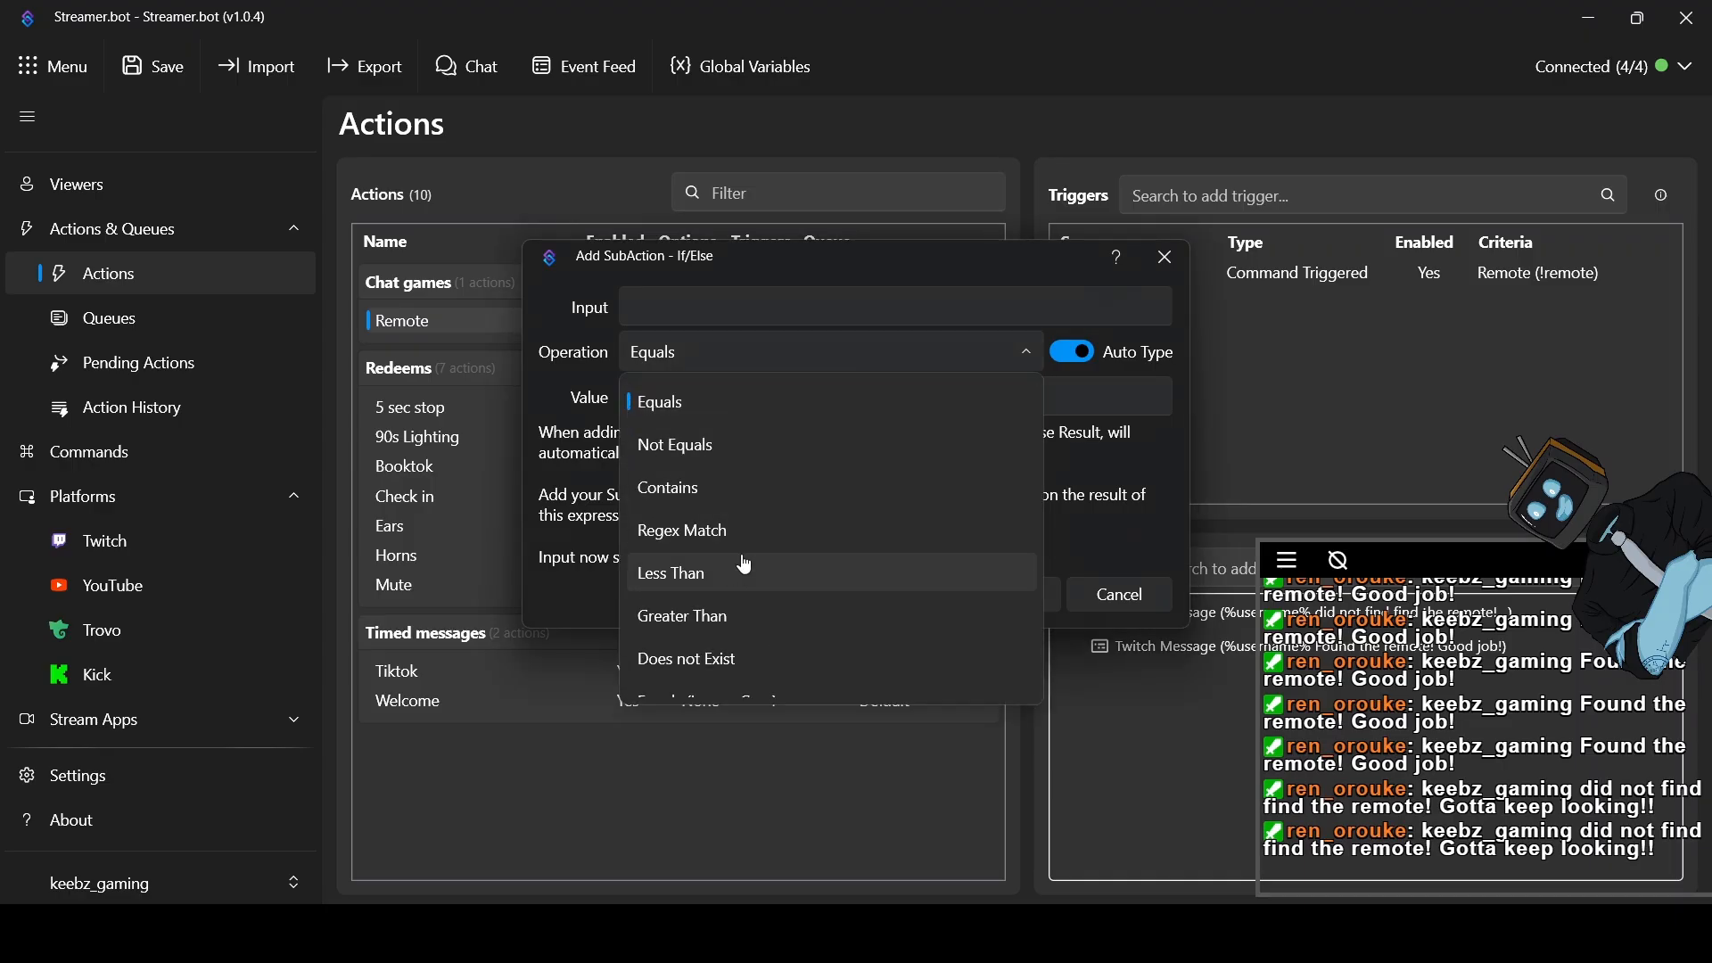
pyautogui.scroll(-3, 754, 589)
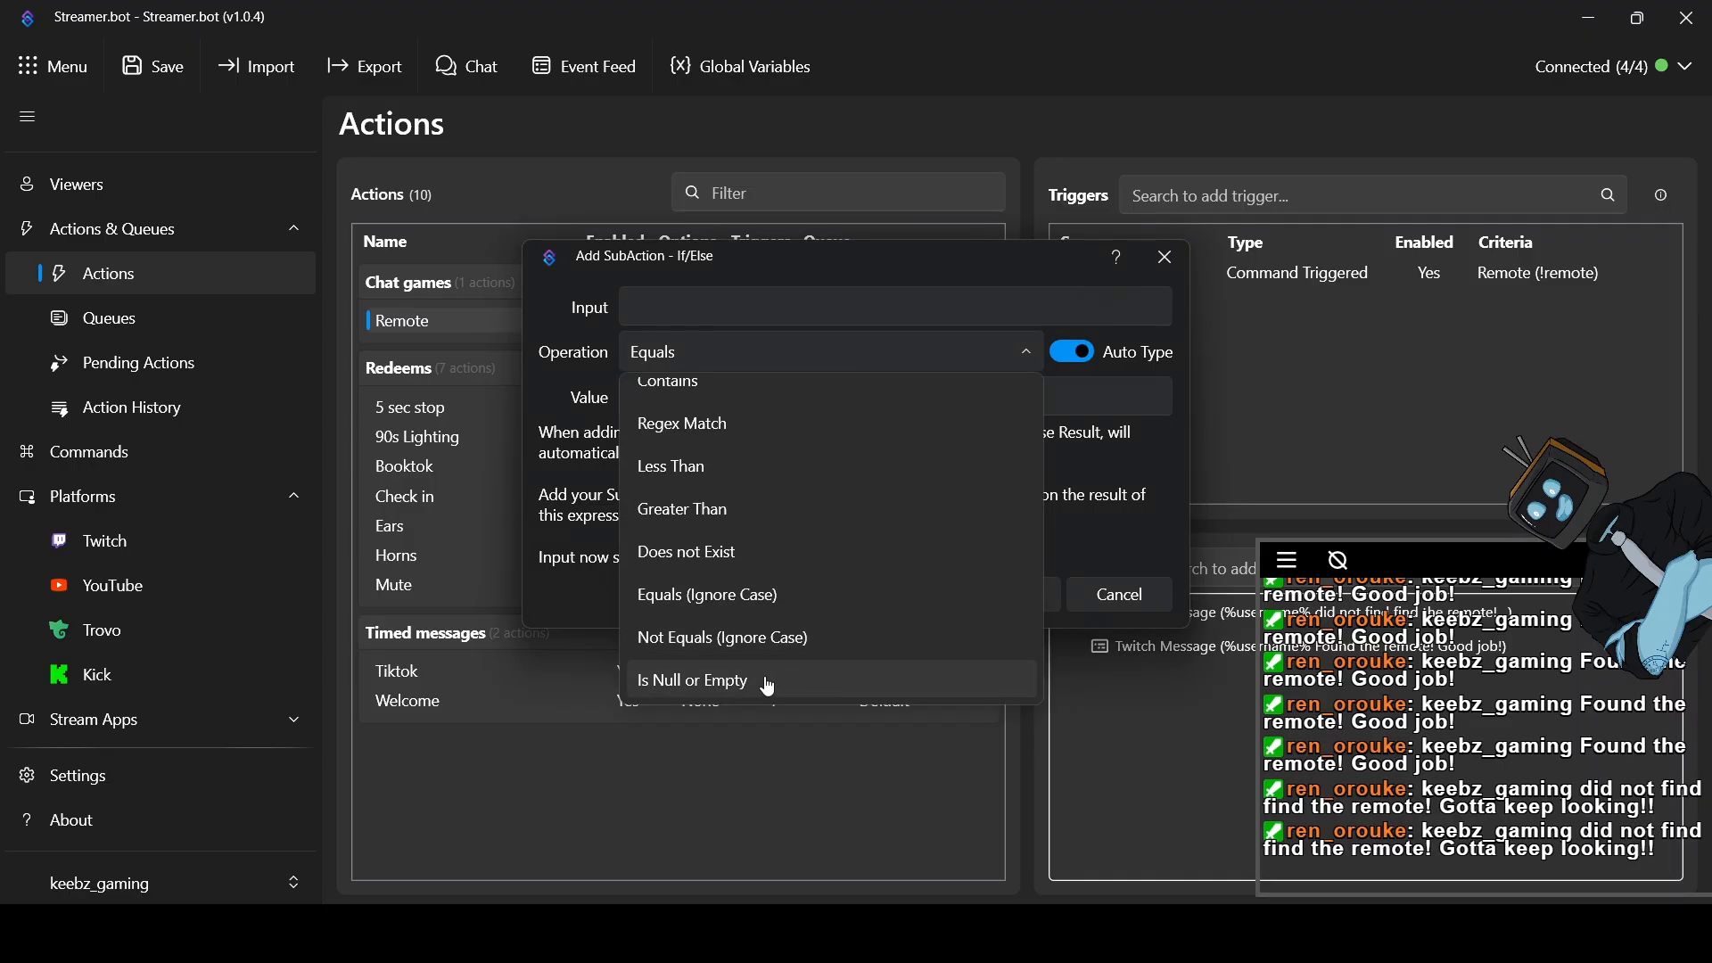
pyautogui.scroll(3, 772, 673)
pyautogui.scroll(-3, 781, 655)
pyautogui.scroll(3, 780, 633)
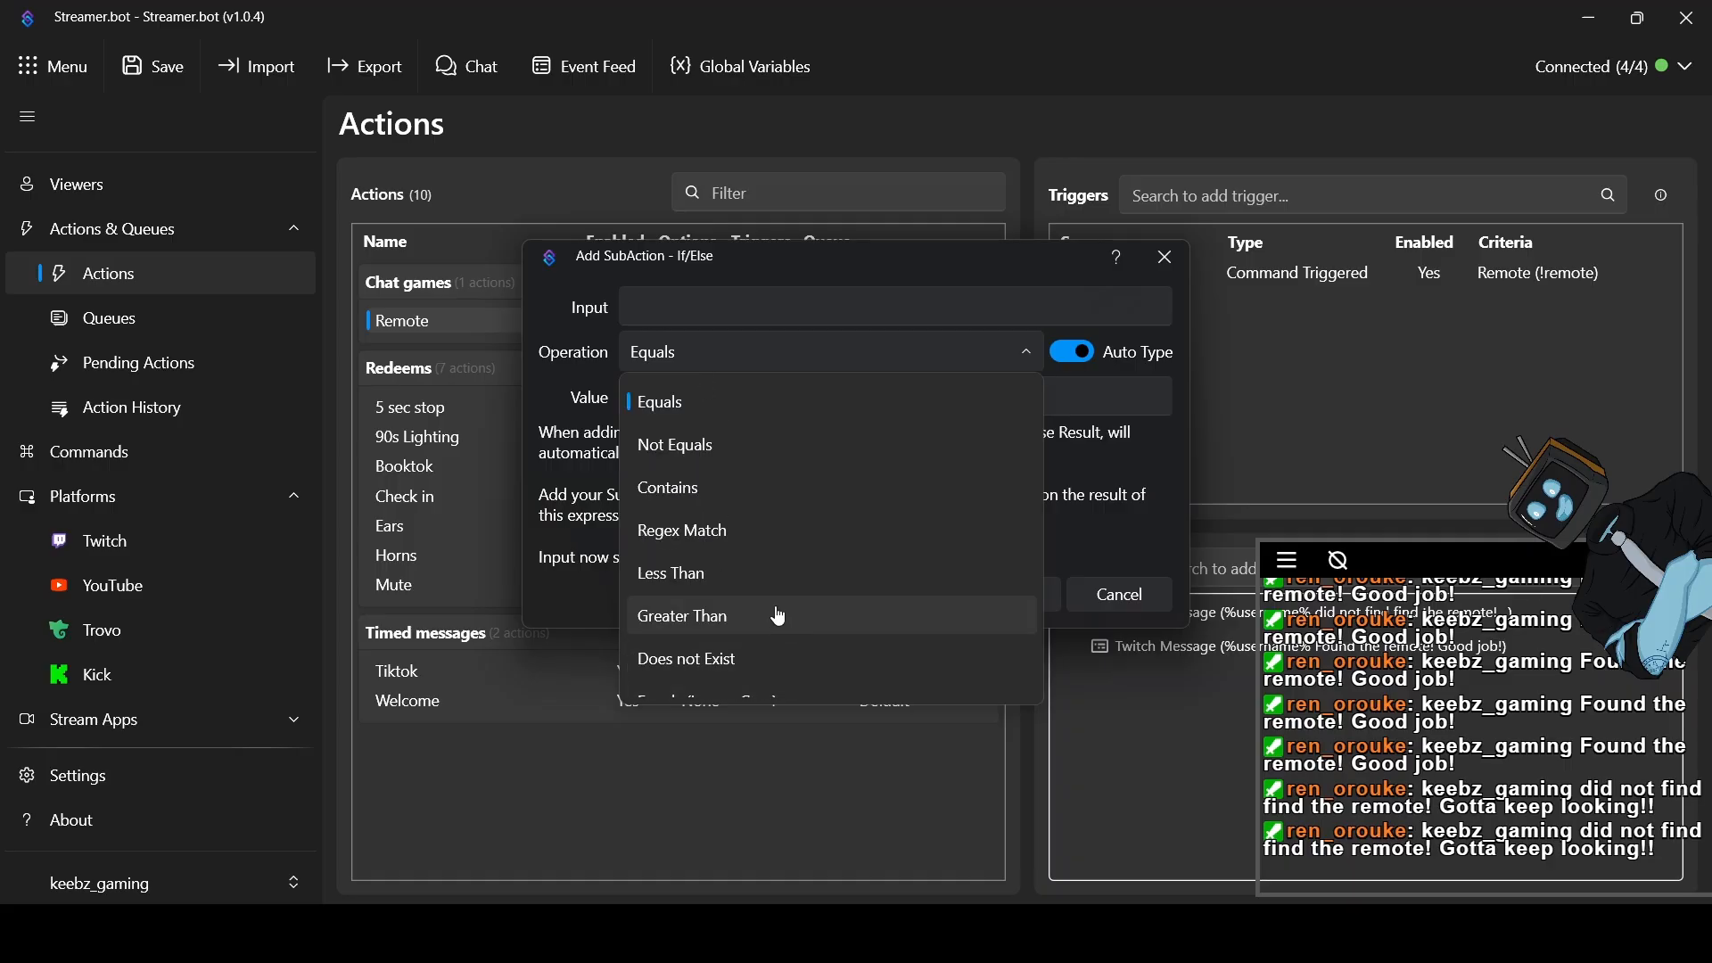
pyautogui.click(1129, 467)
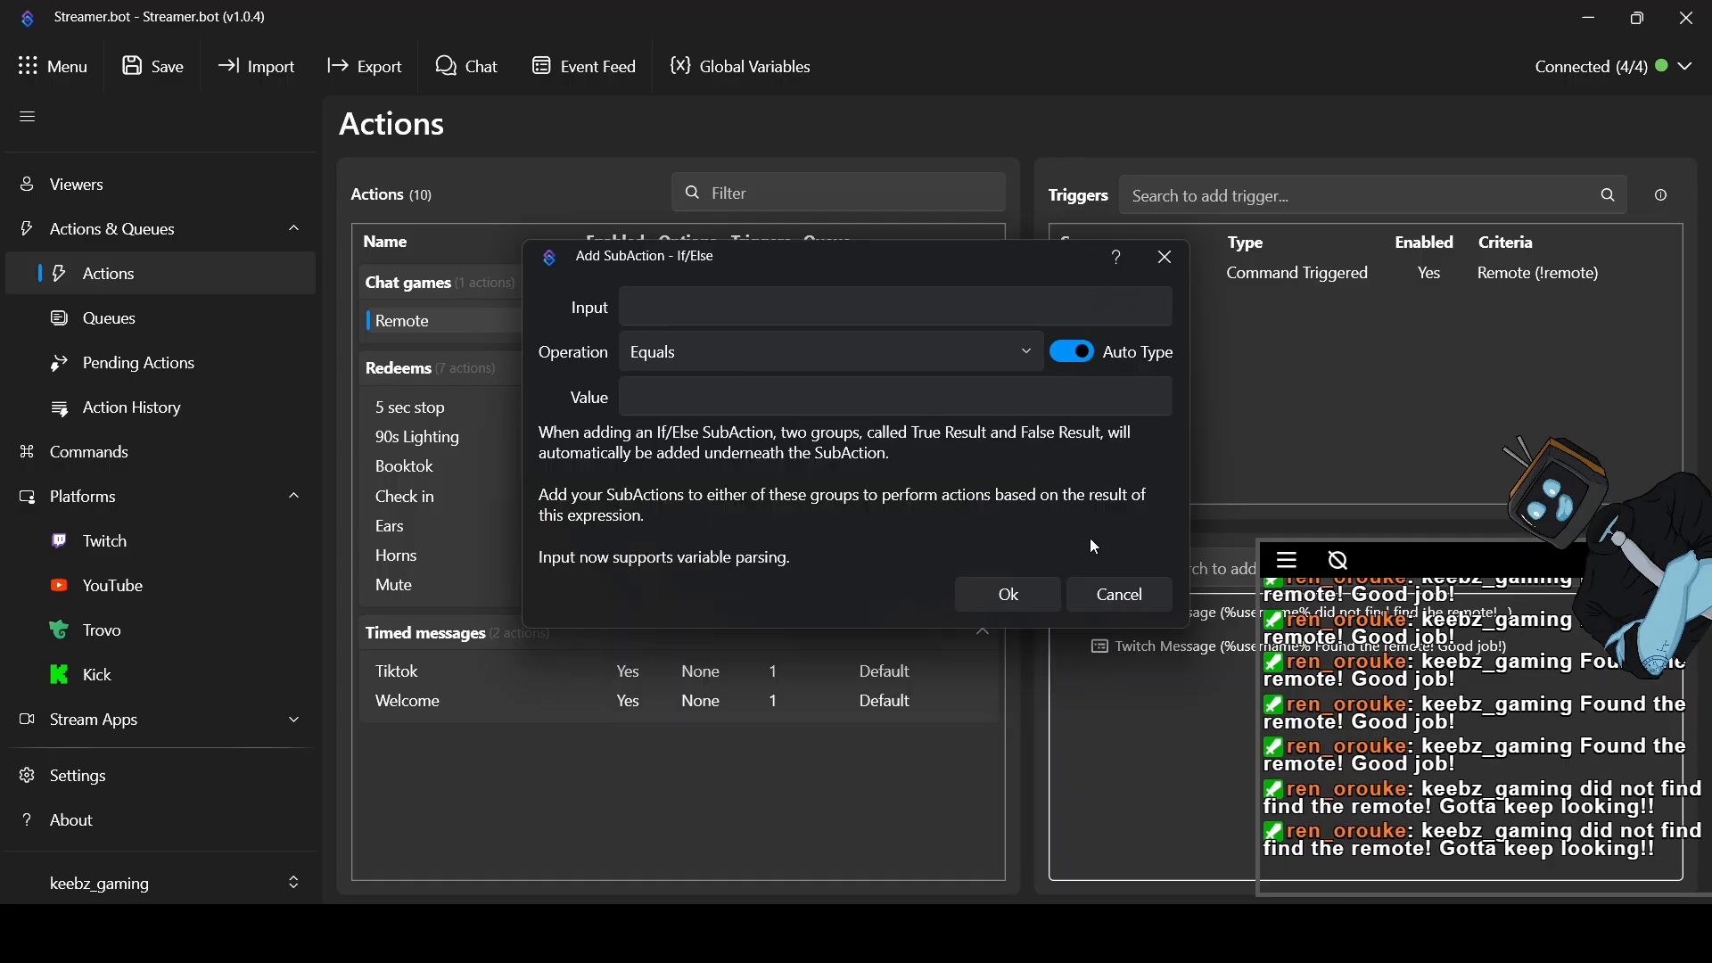
pyautogui.click(1118, 597)
pyautogui.moveTo(1461, 575); pyautogui.dragTo(1205, 598)
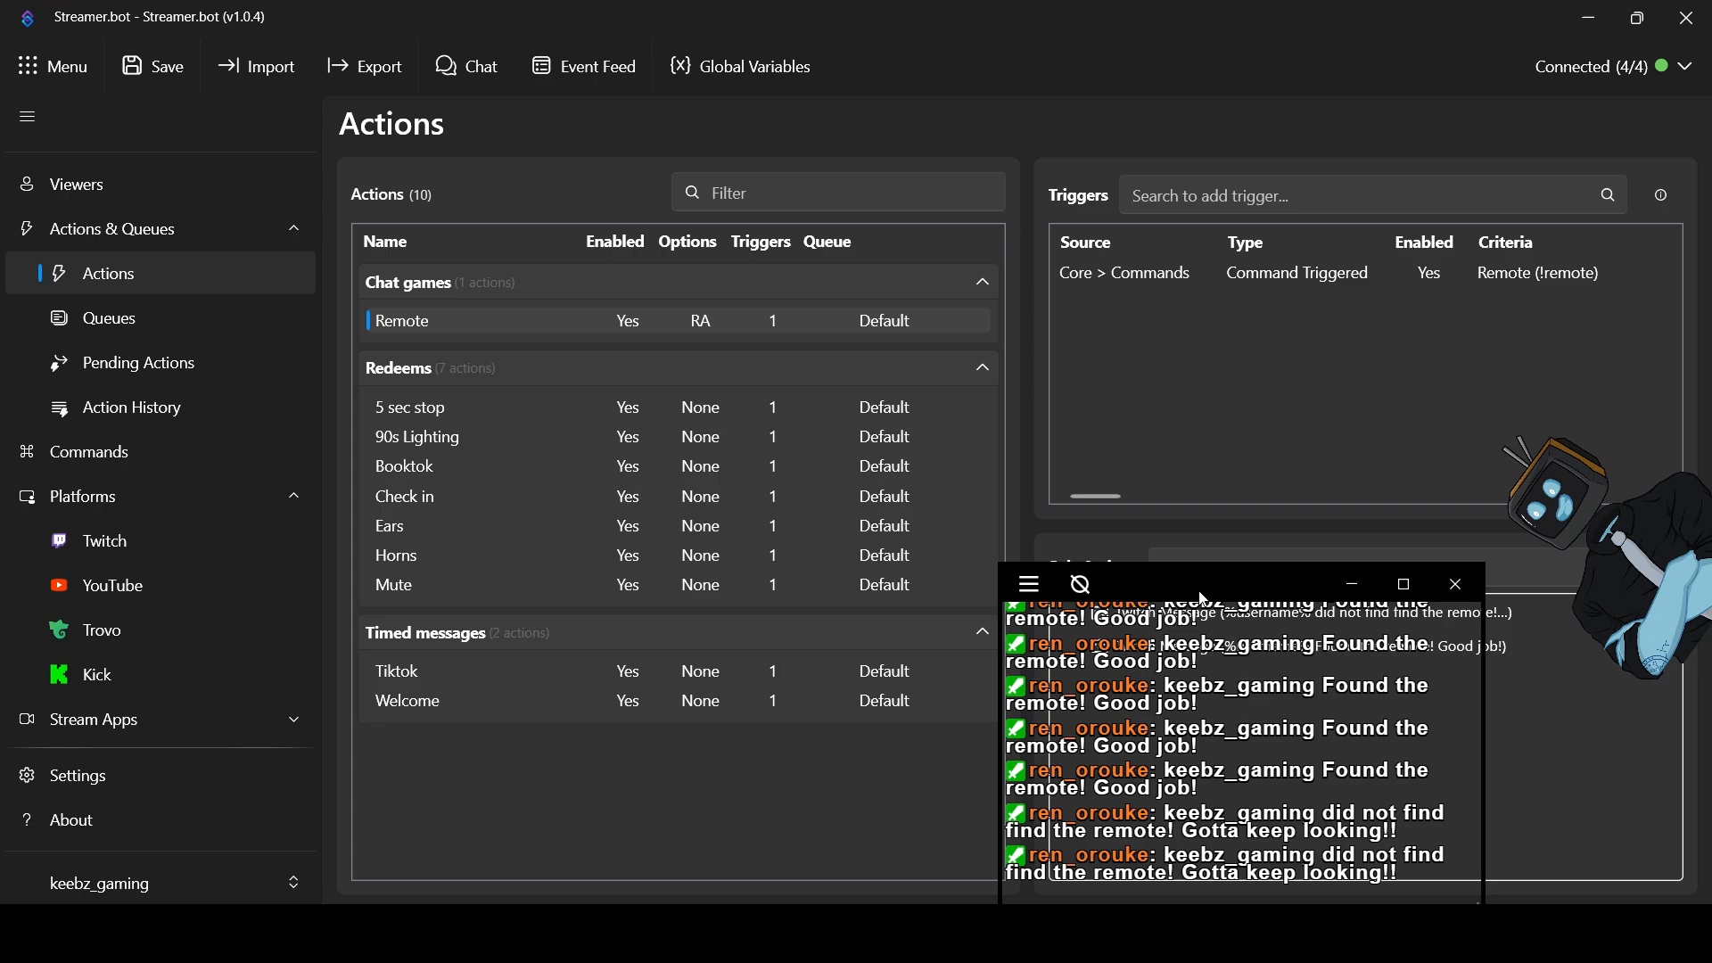
pyautogui.moveTo(1201, 596); pyautogui.dragTo(848, 607)
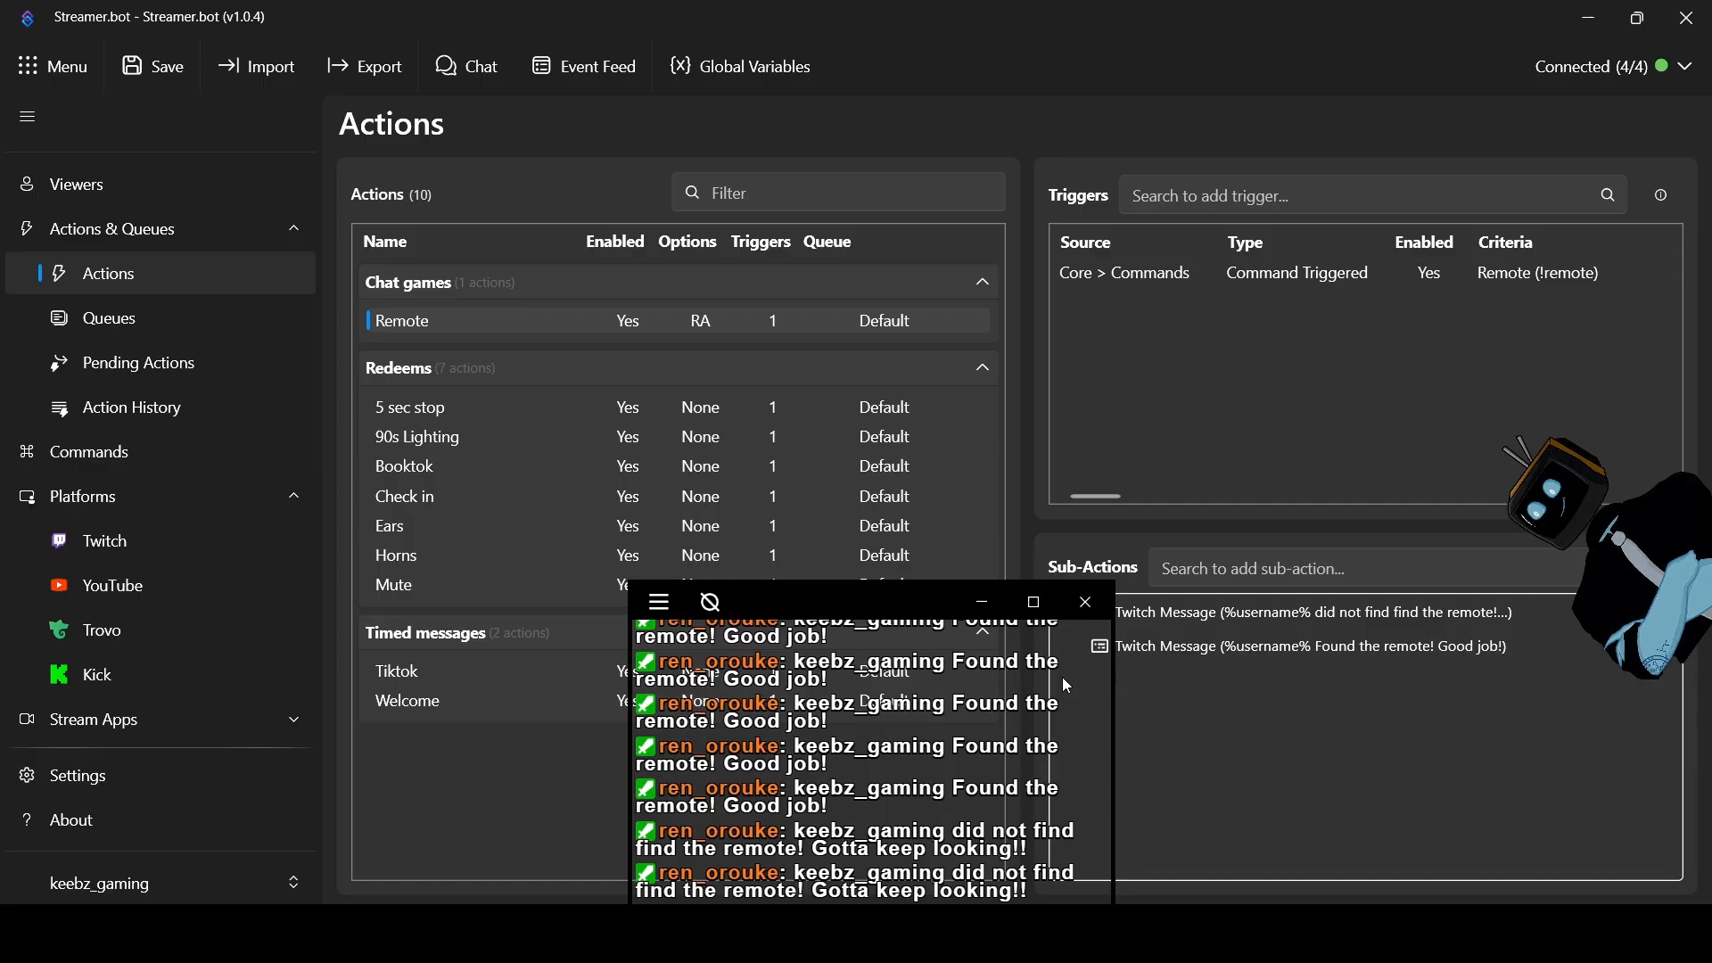
pyautogui.moveTo(908, 603); pyautogui.dragTo(1357, 627)
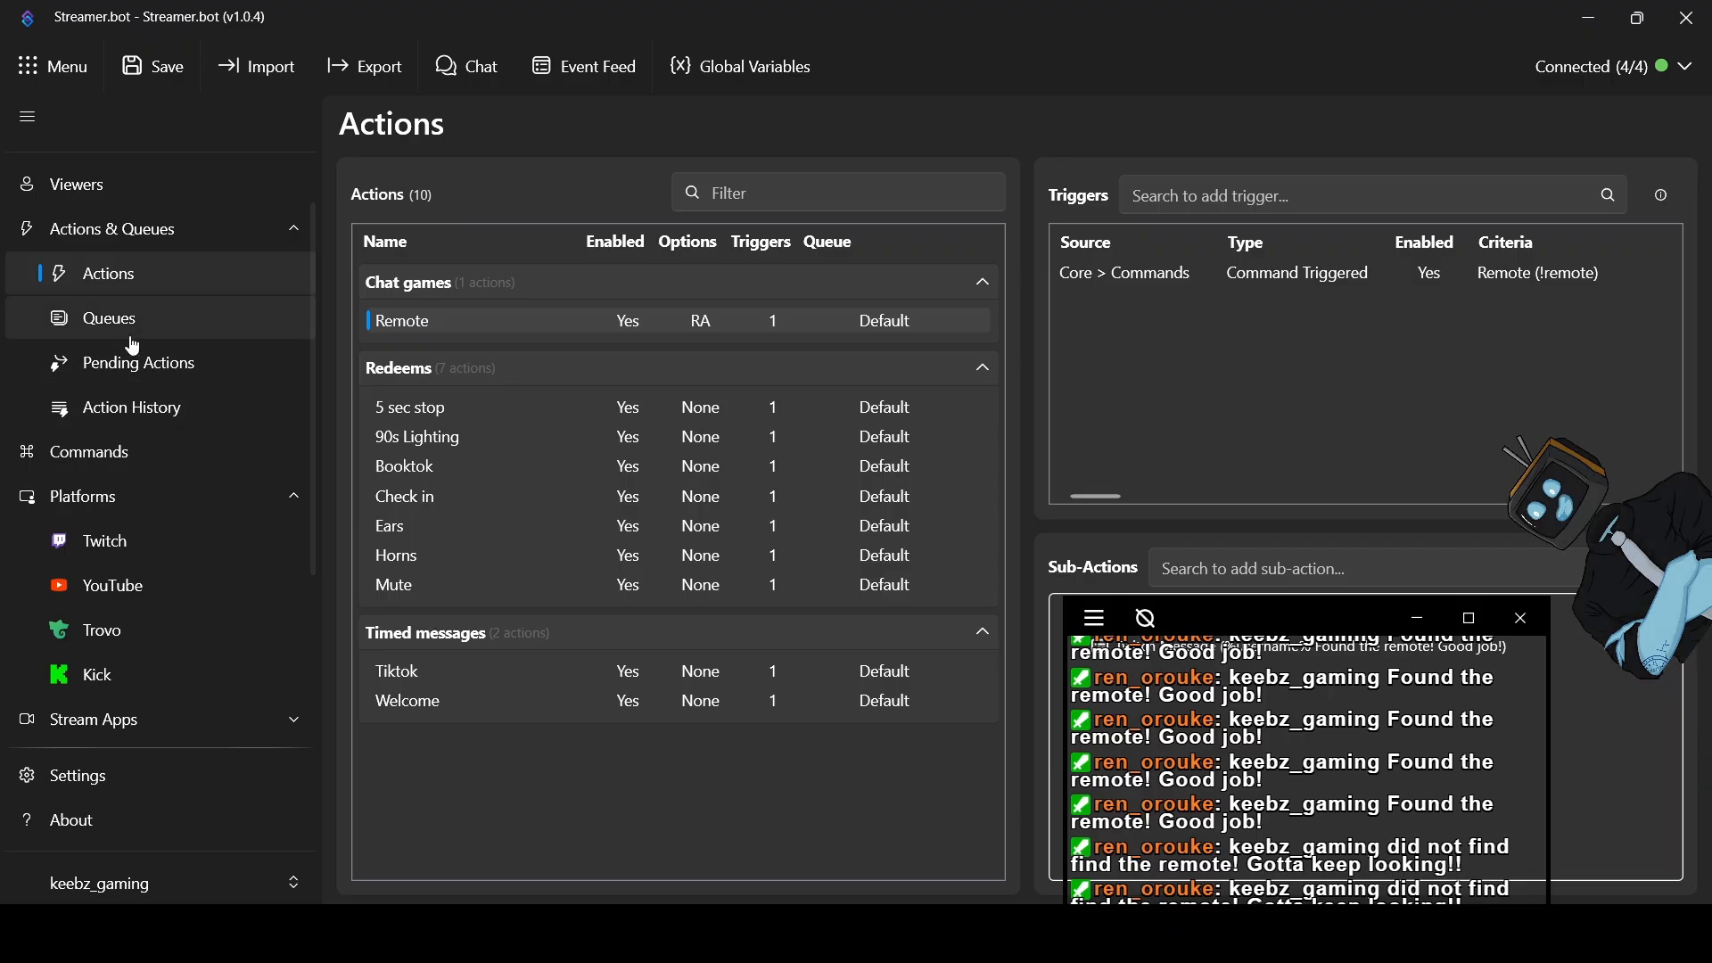
pyautogui.click(118, 473)
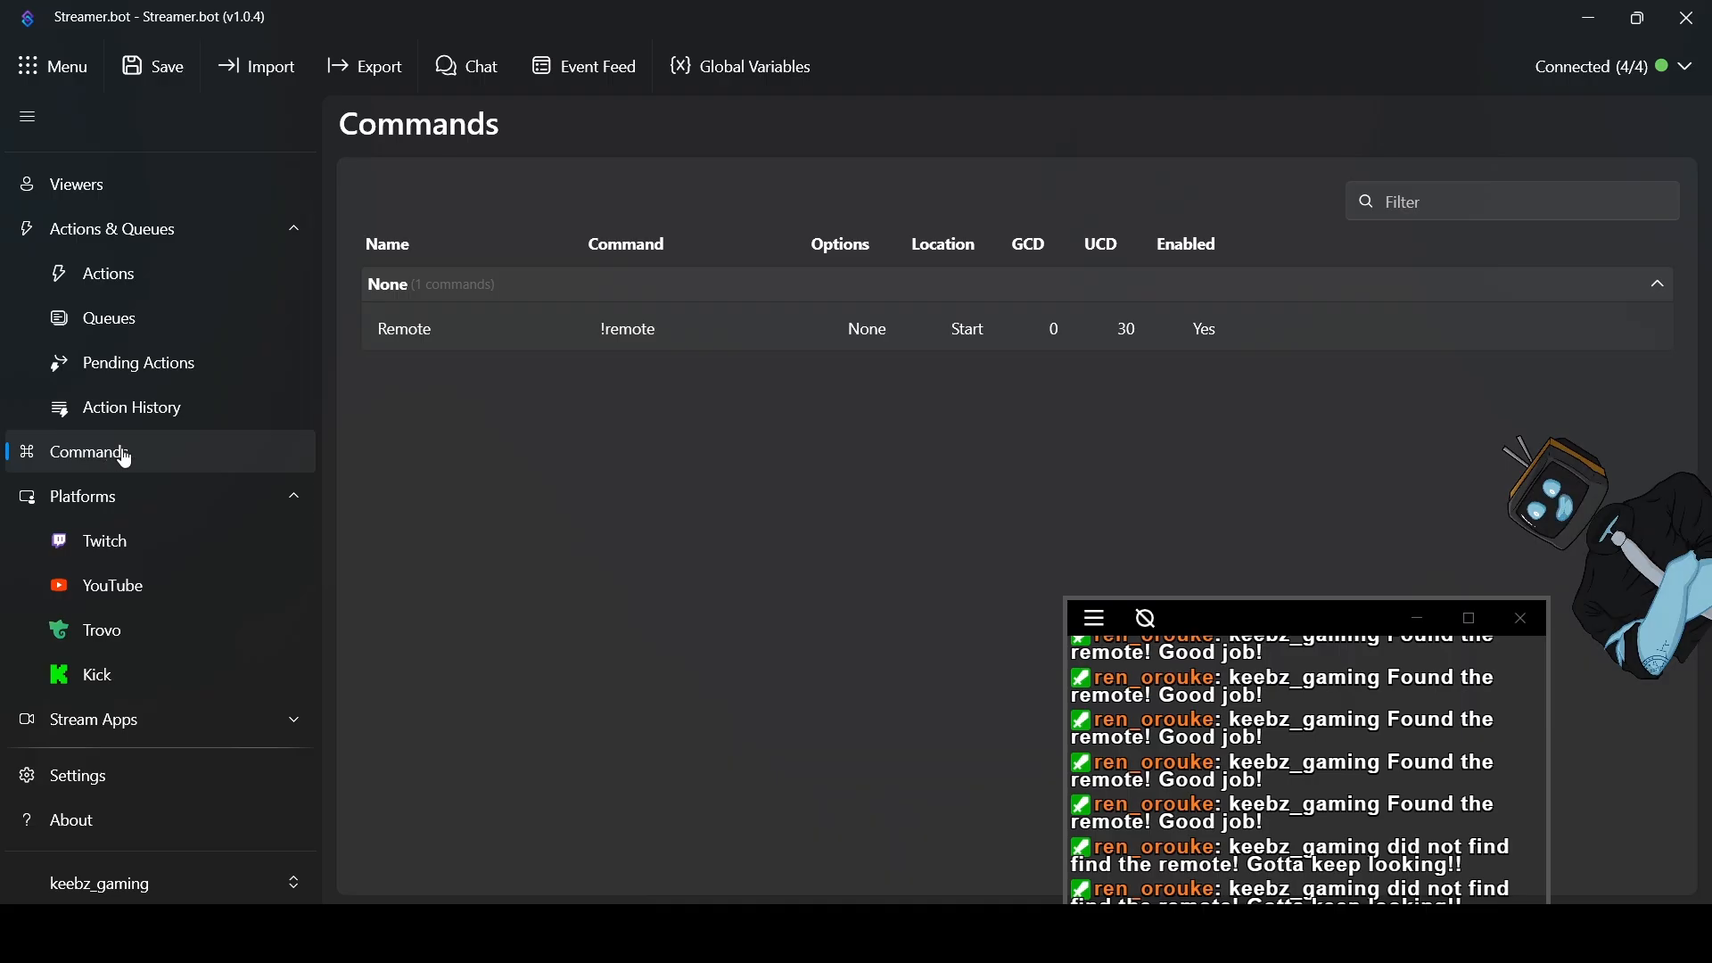
pyautogui.click(109, 274)
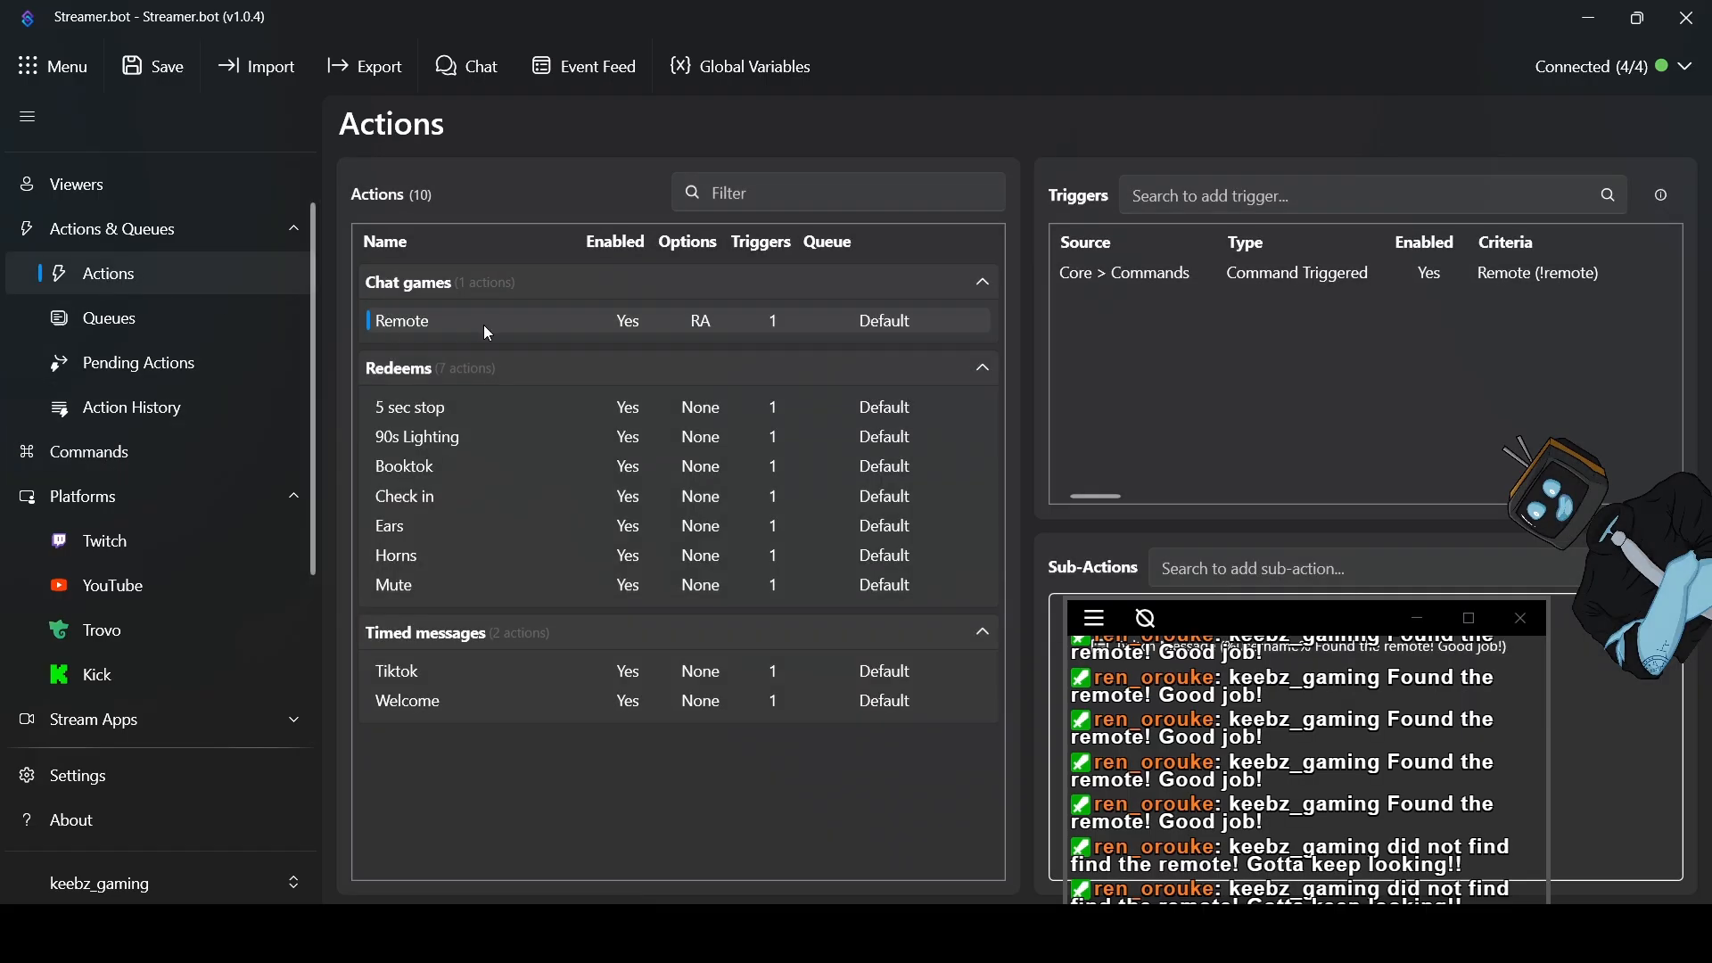
# Begin a new action and enter Sound effects as its group
pyautogui.rightClick(505, 769)
pyautogui.click(584, 785)
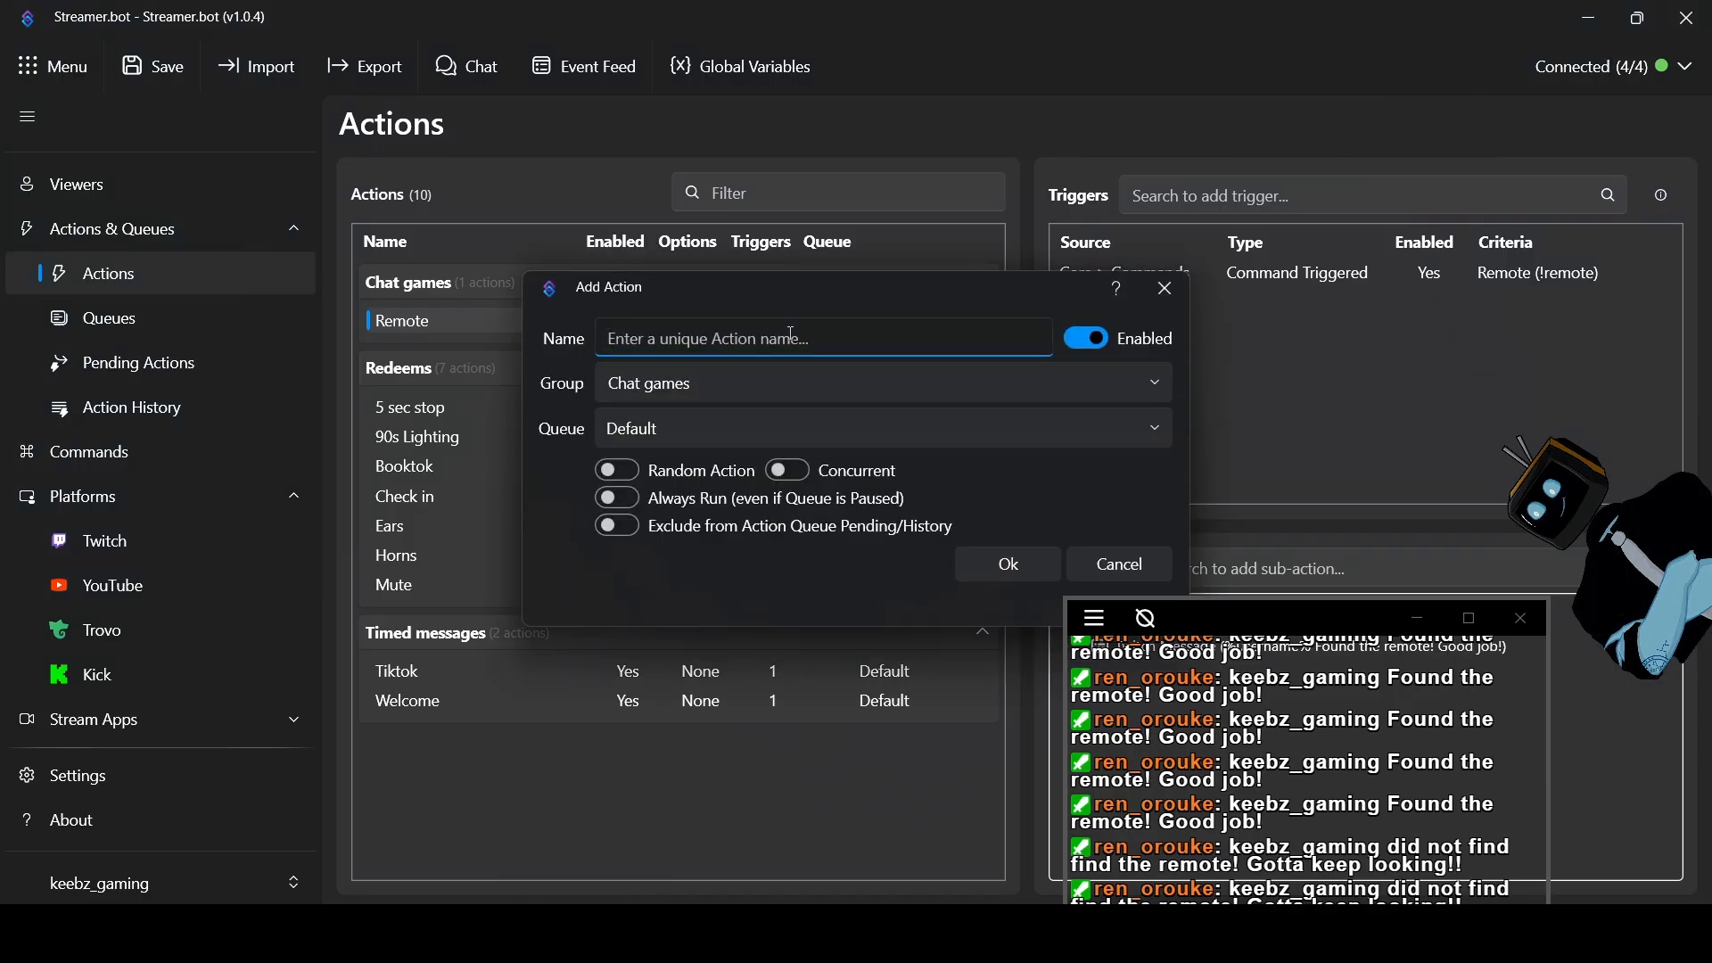
pyautogui.click(638, 380)
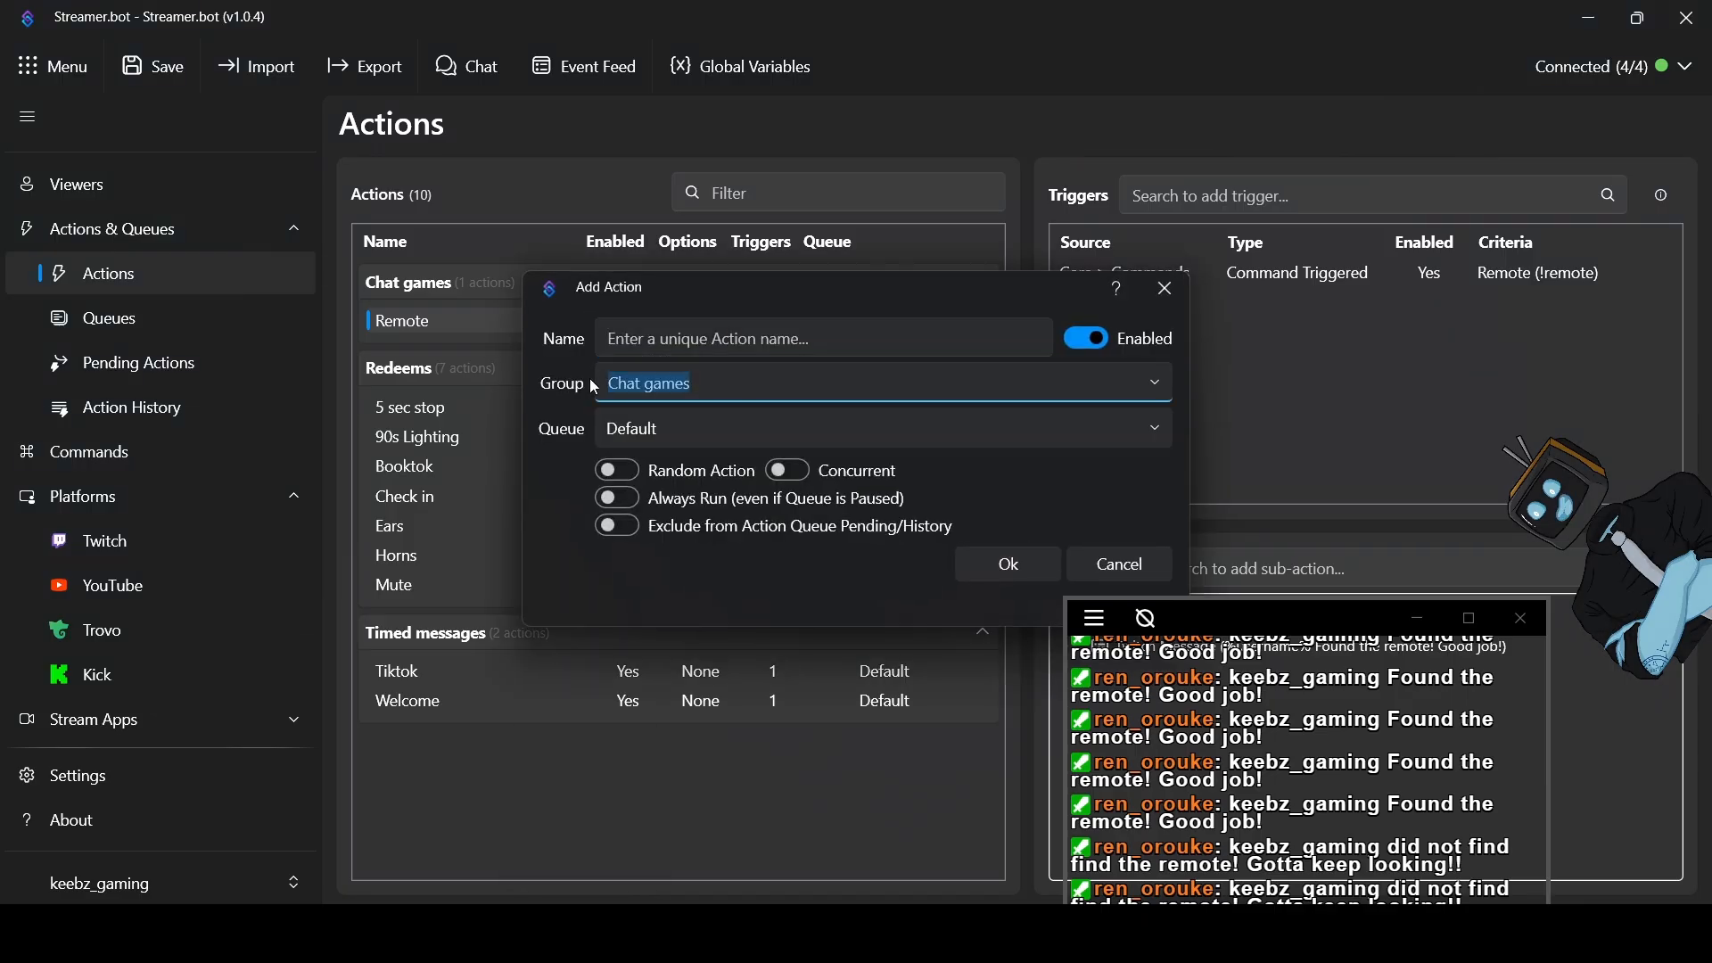
pyautogui.write('Soun')
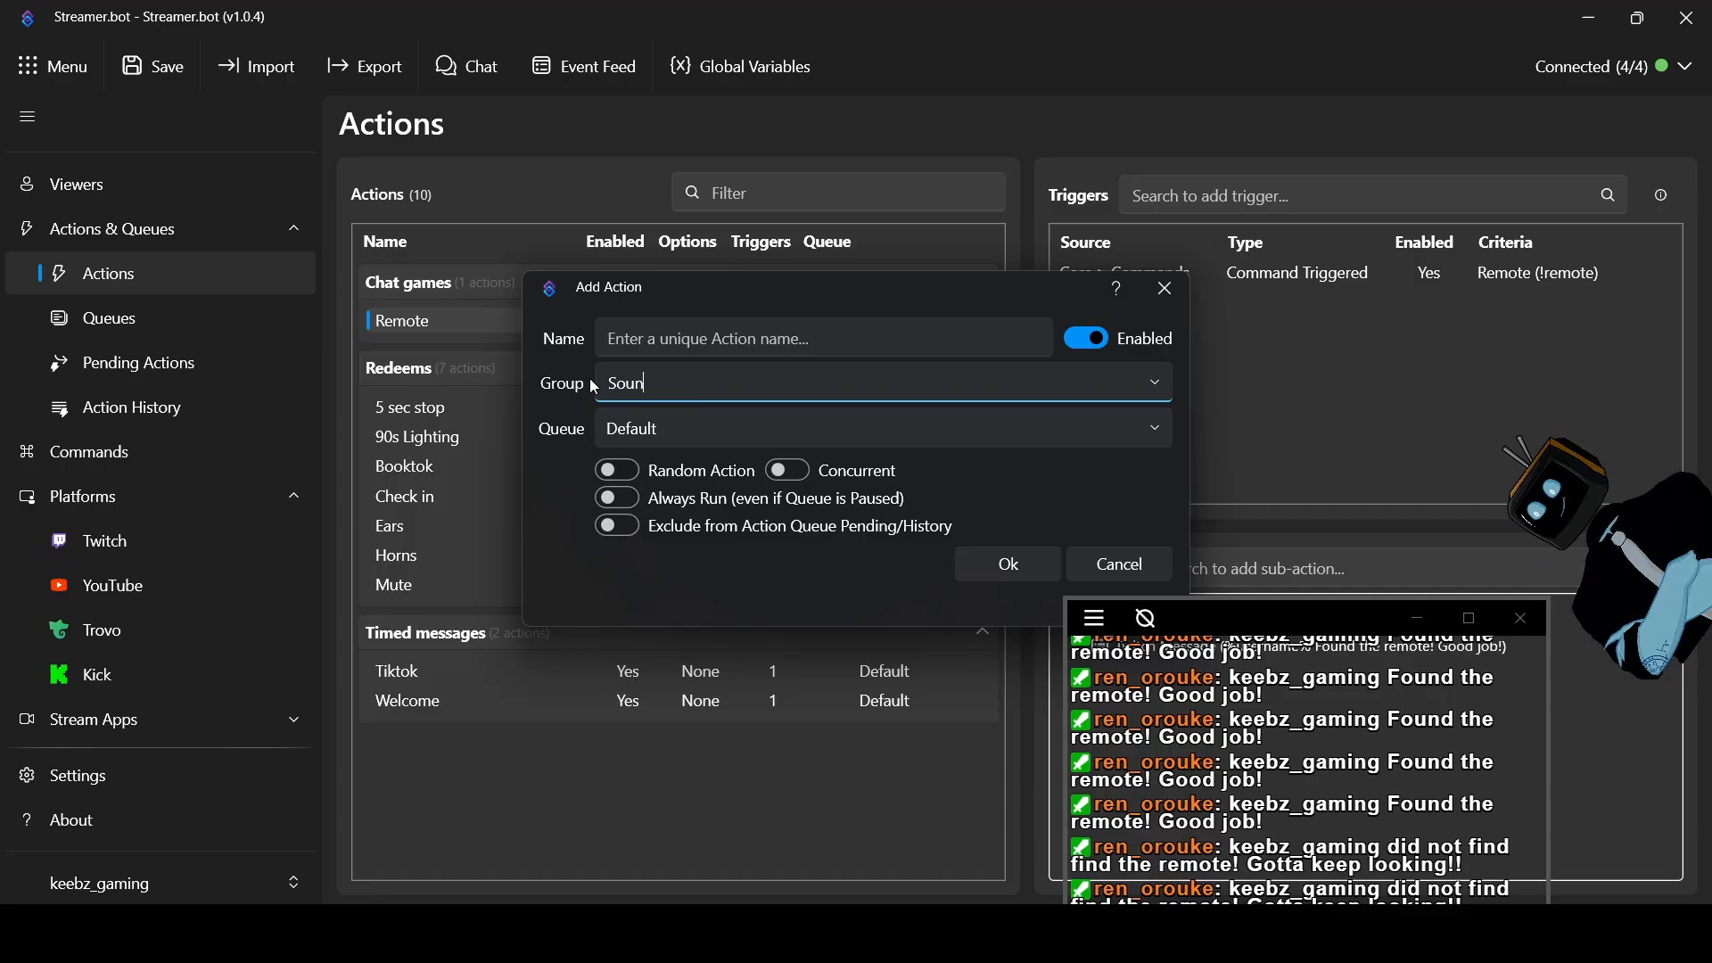
pyautogui.write('d effectw s')
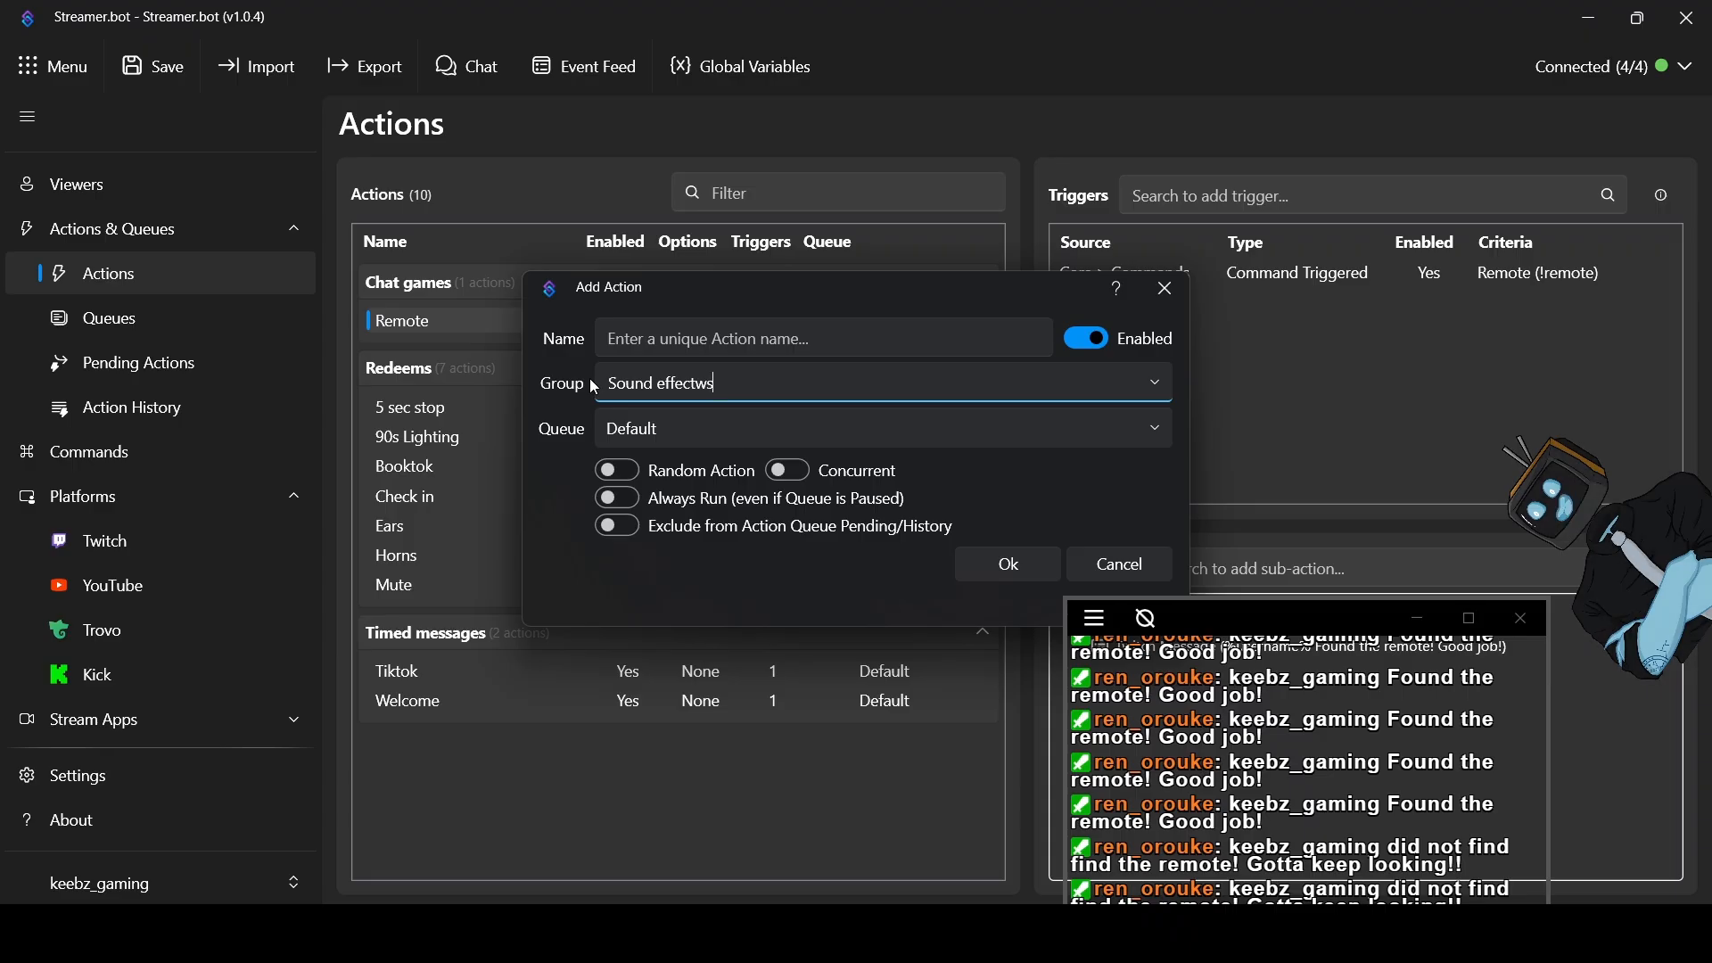
pyautogui.press('BackSpace')
pyautogui.press('Left')
pyautogui.press('BackSpace')
# Name the new action PP, assign it to the Chat games group and create it
pyautogui.click(774, 340)
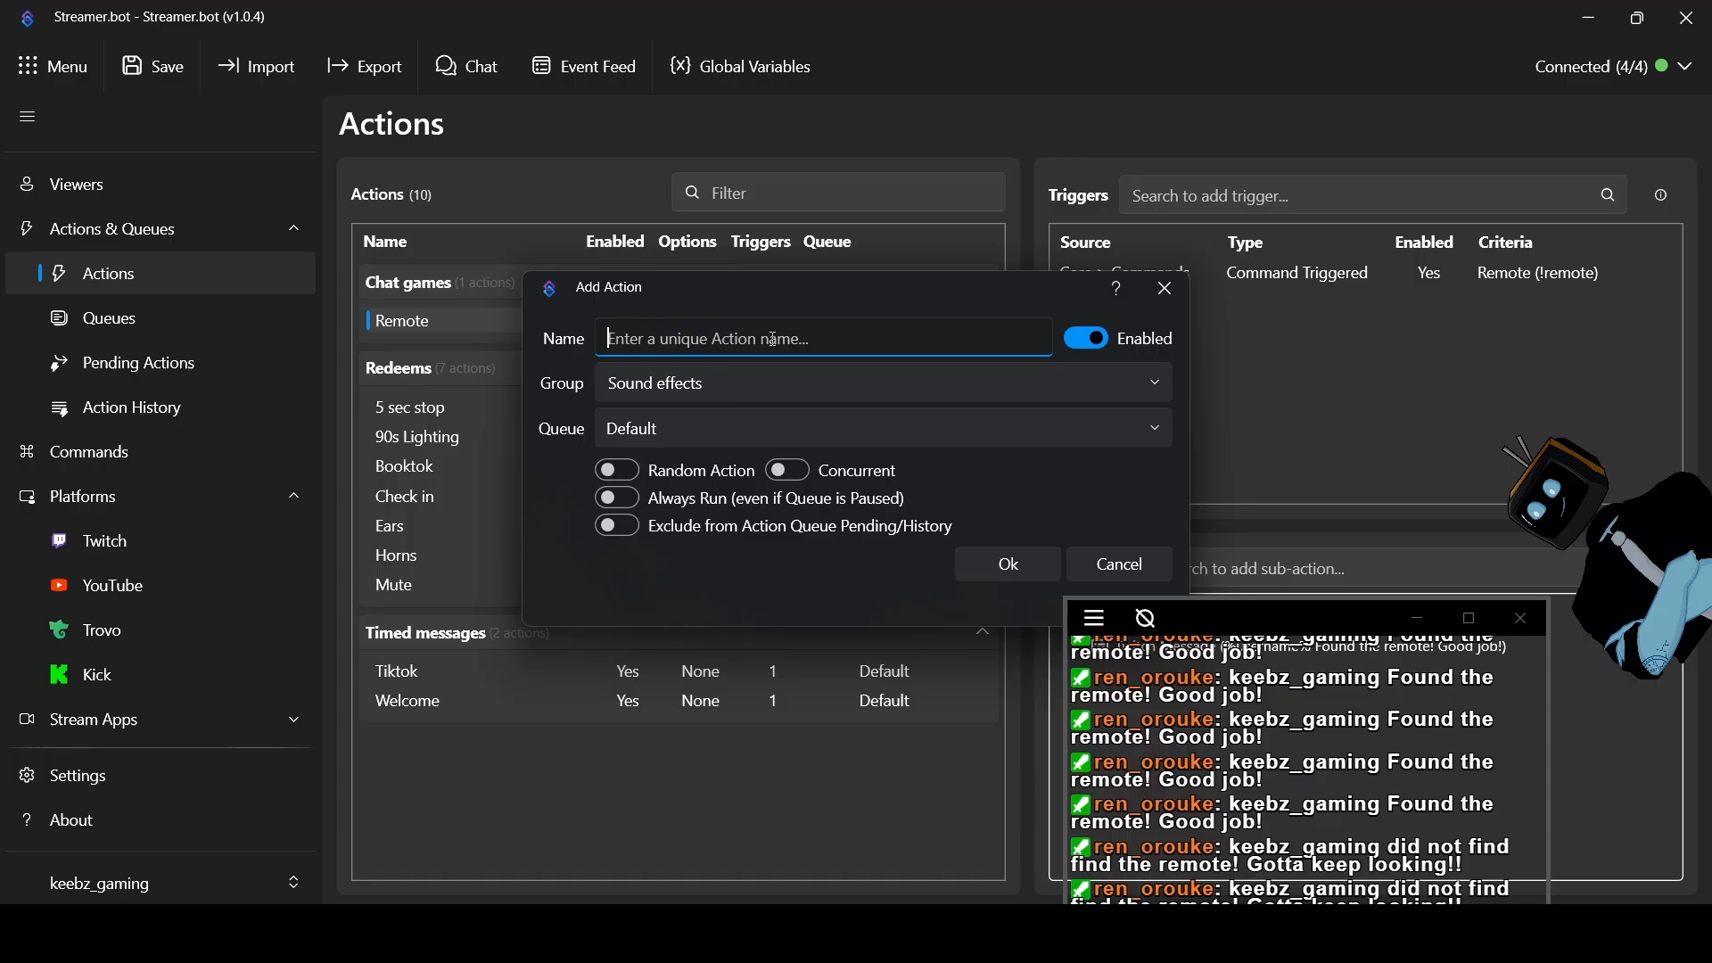
pyautogui.write('PP')
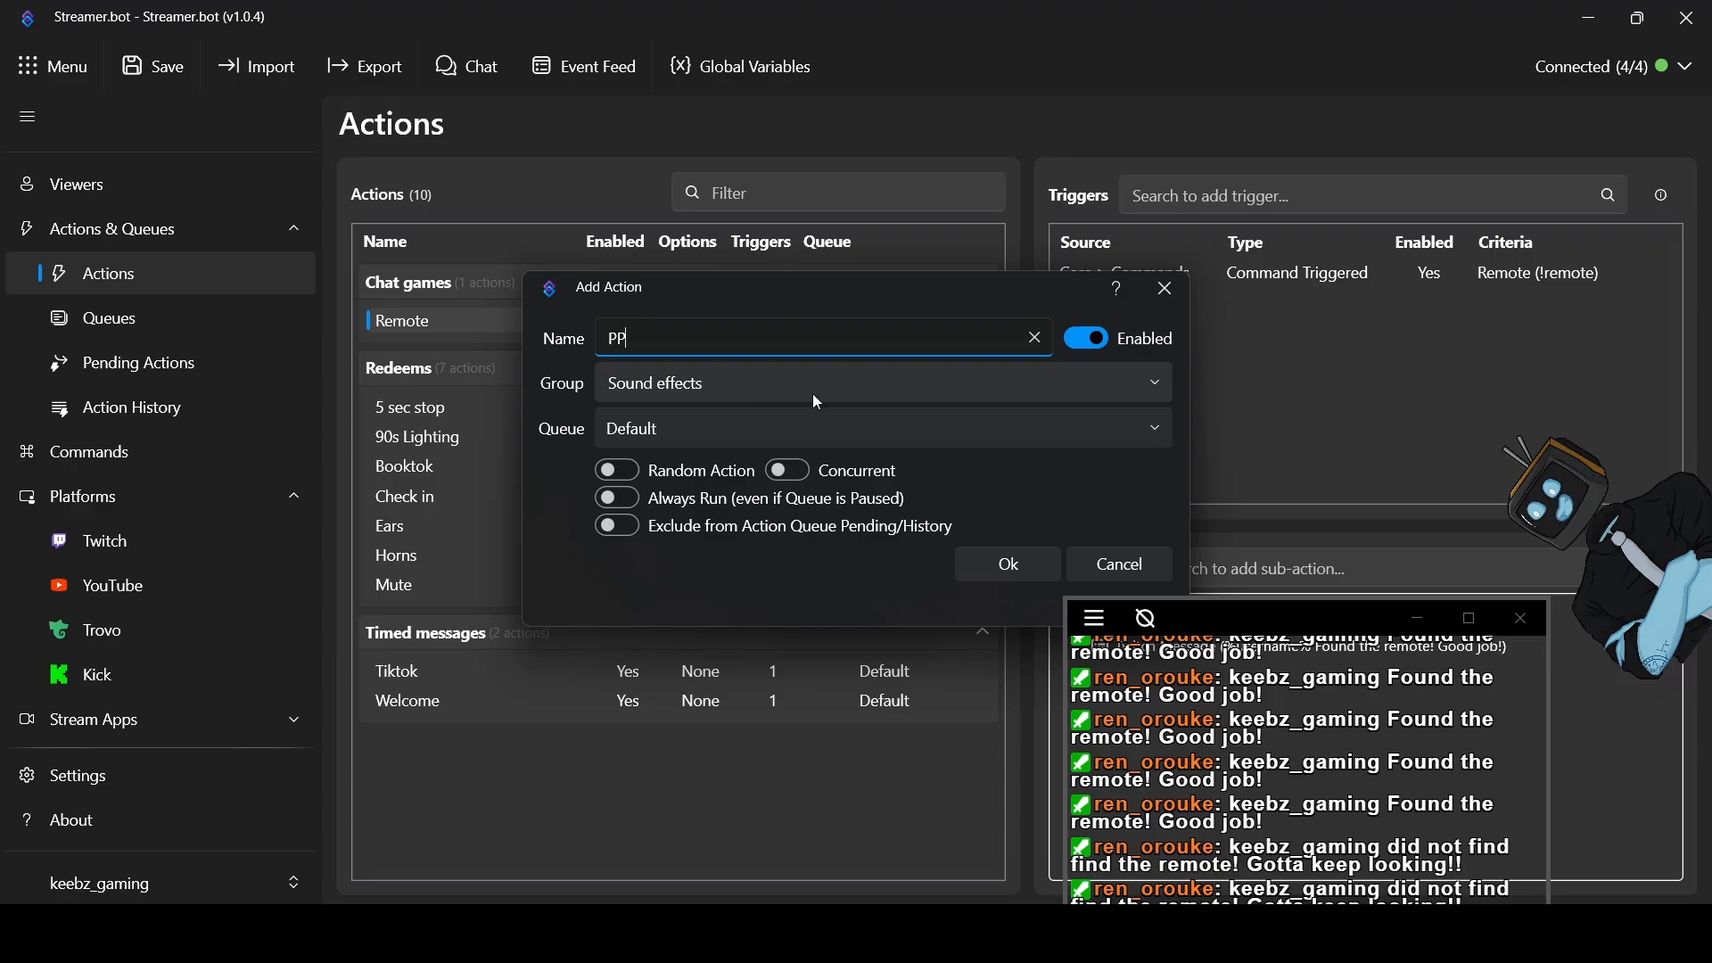
pyautogui.click(1164, 382)
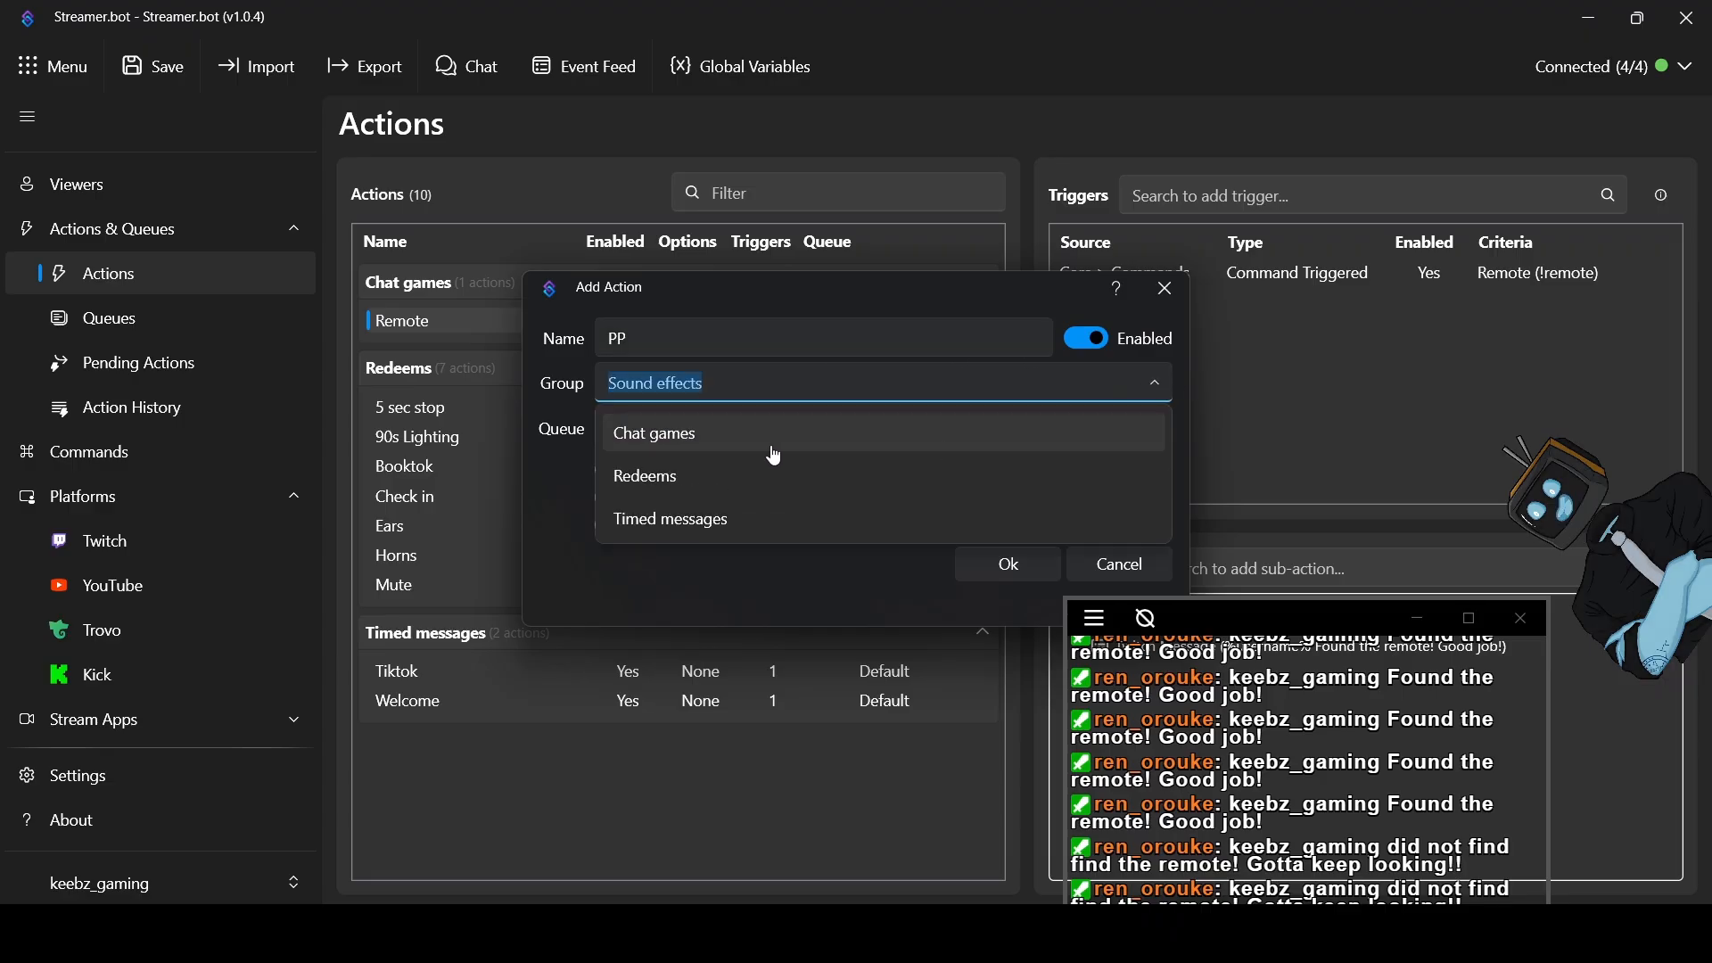
pyautogui.click(765, 456)
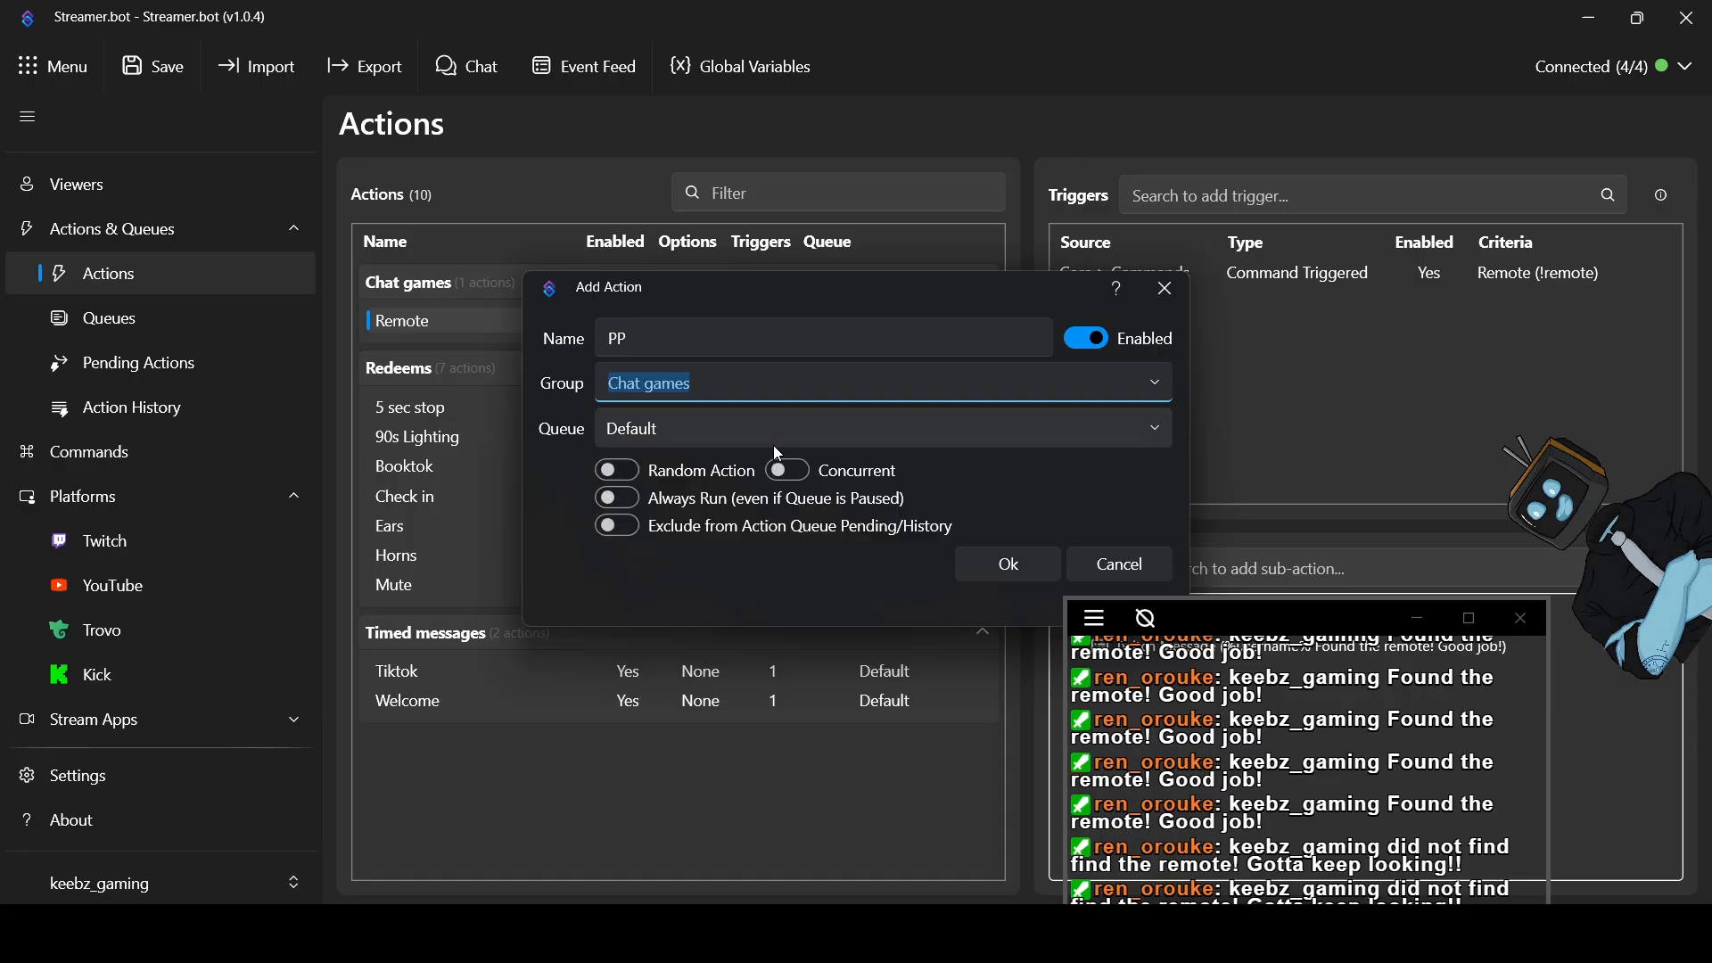
pyautogui.click(982, 560)
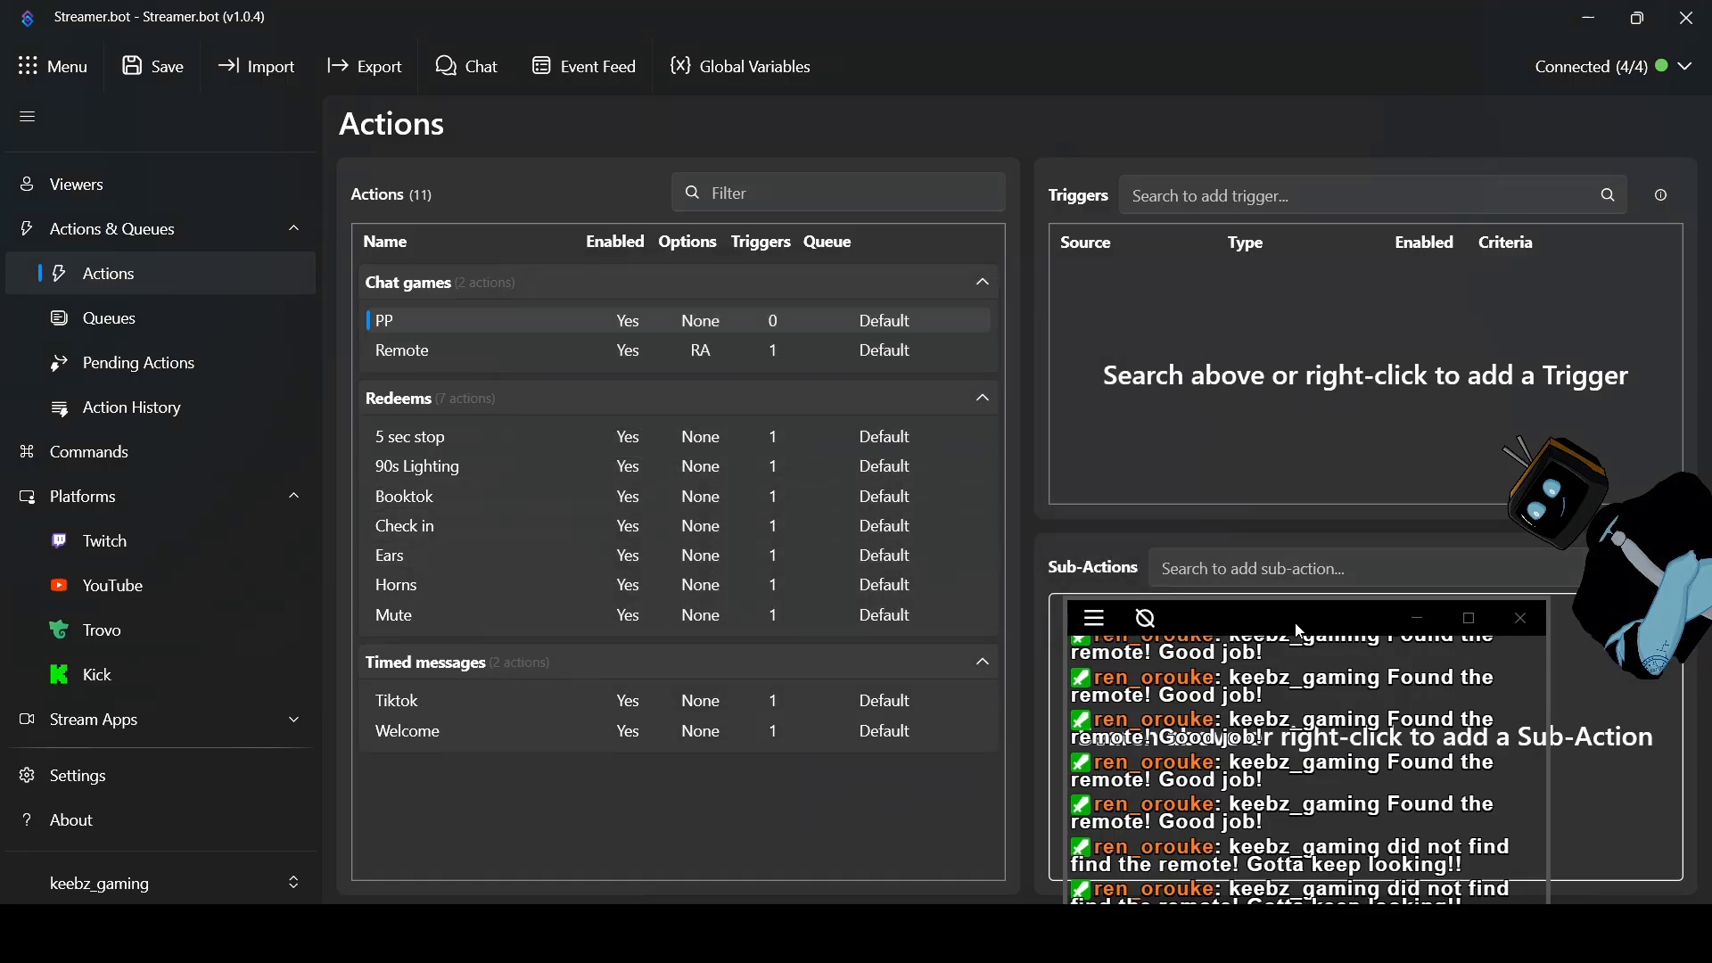
# Add a Command Triggered trigger to the PP action and begin creating a new command for it
pyautogui.moveTo(1296, 624); pyautogui.dragTo(635, 571)
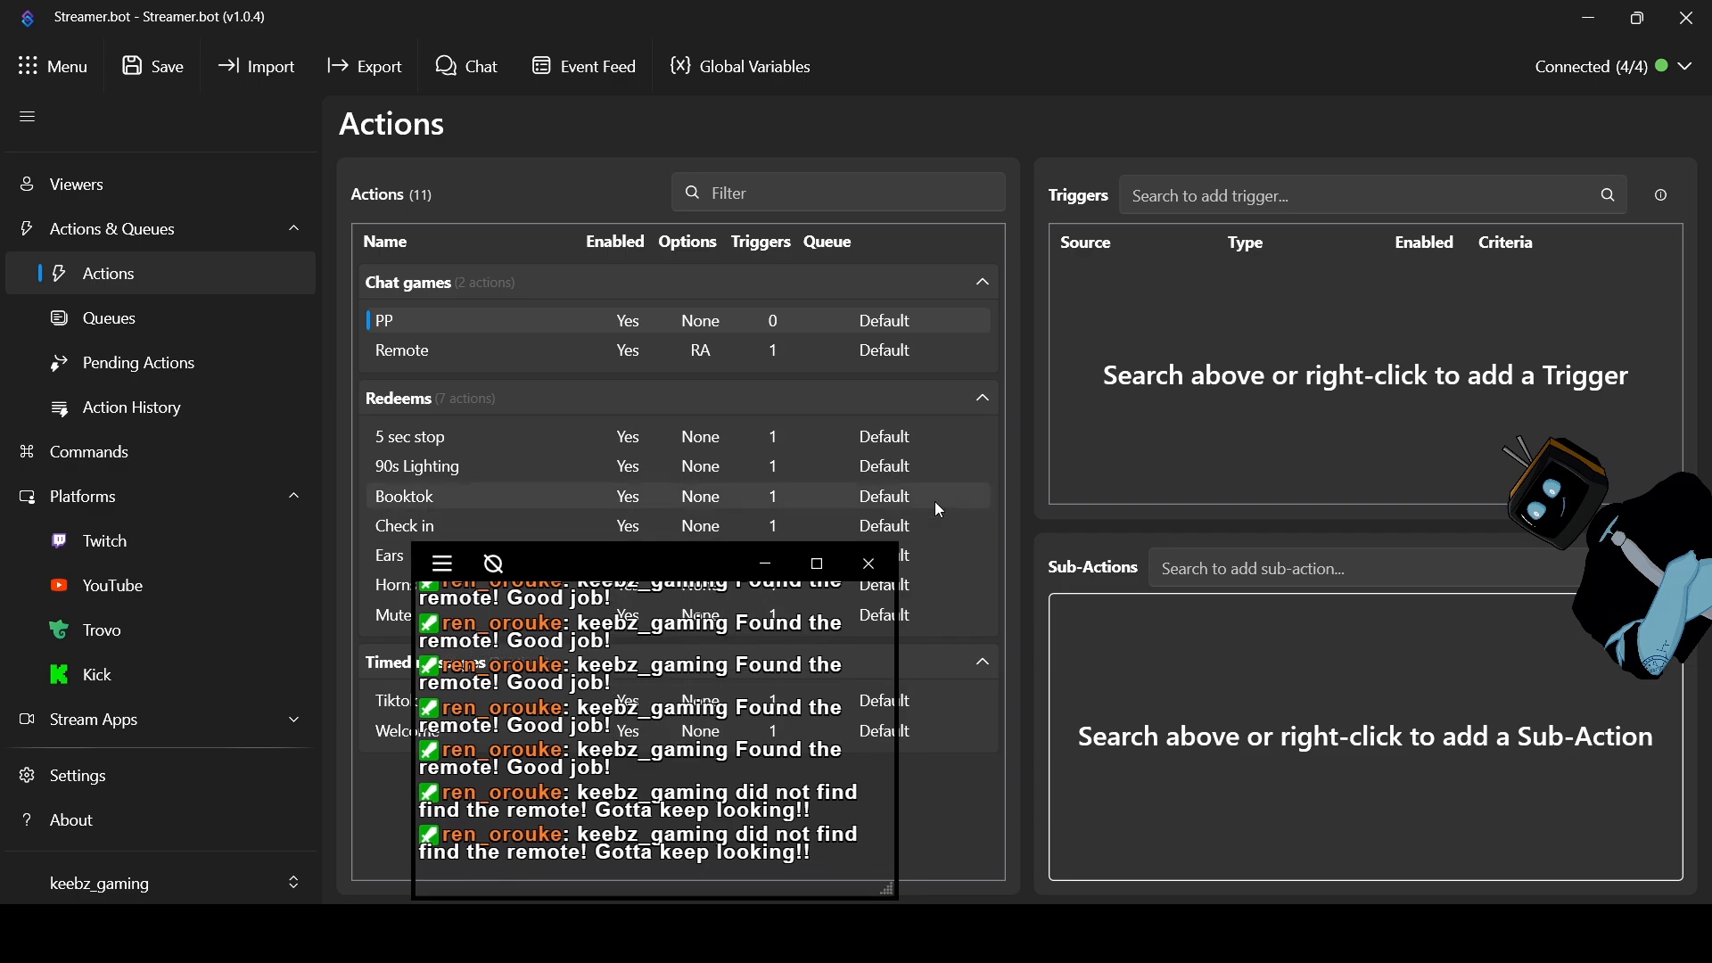
pyautogui.rightClick(1163, 392)
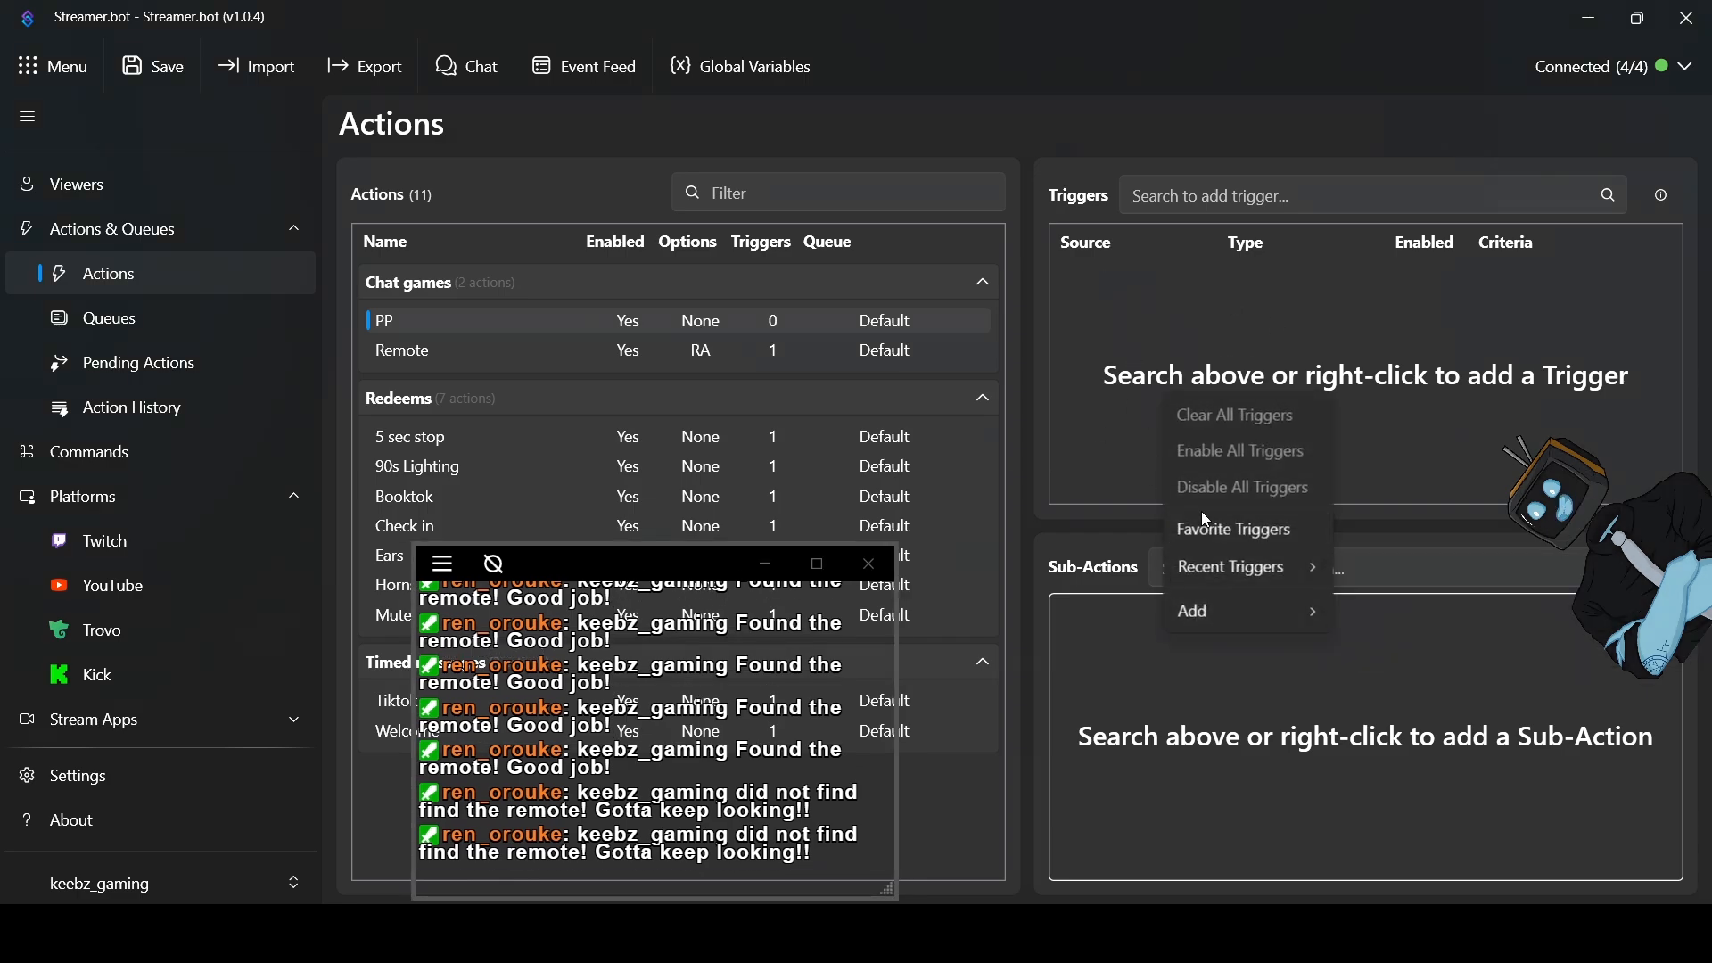
pyautogui.moveTo(1207, 617)
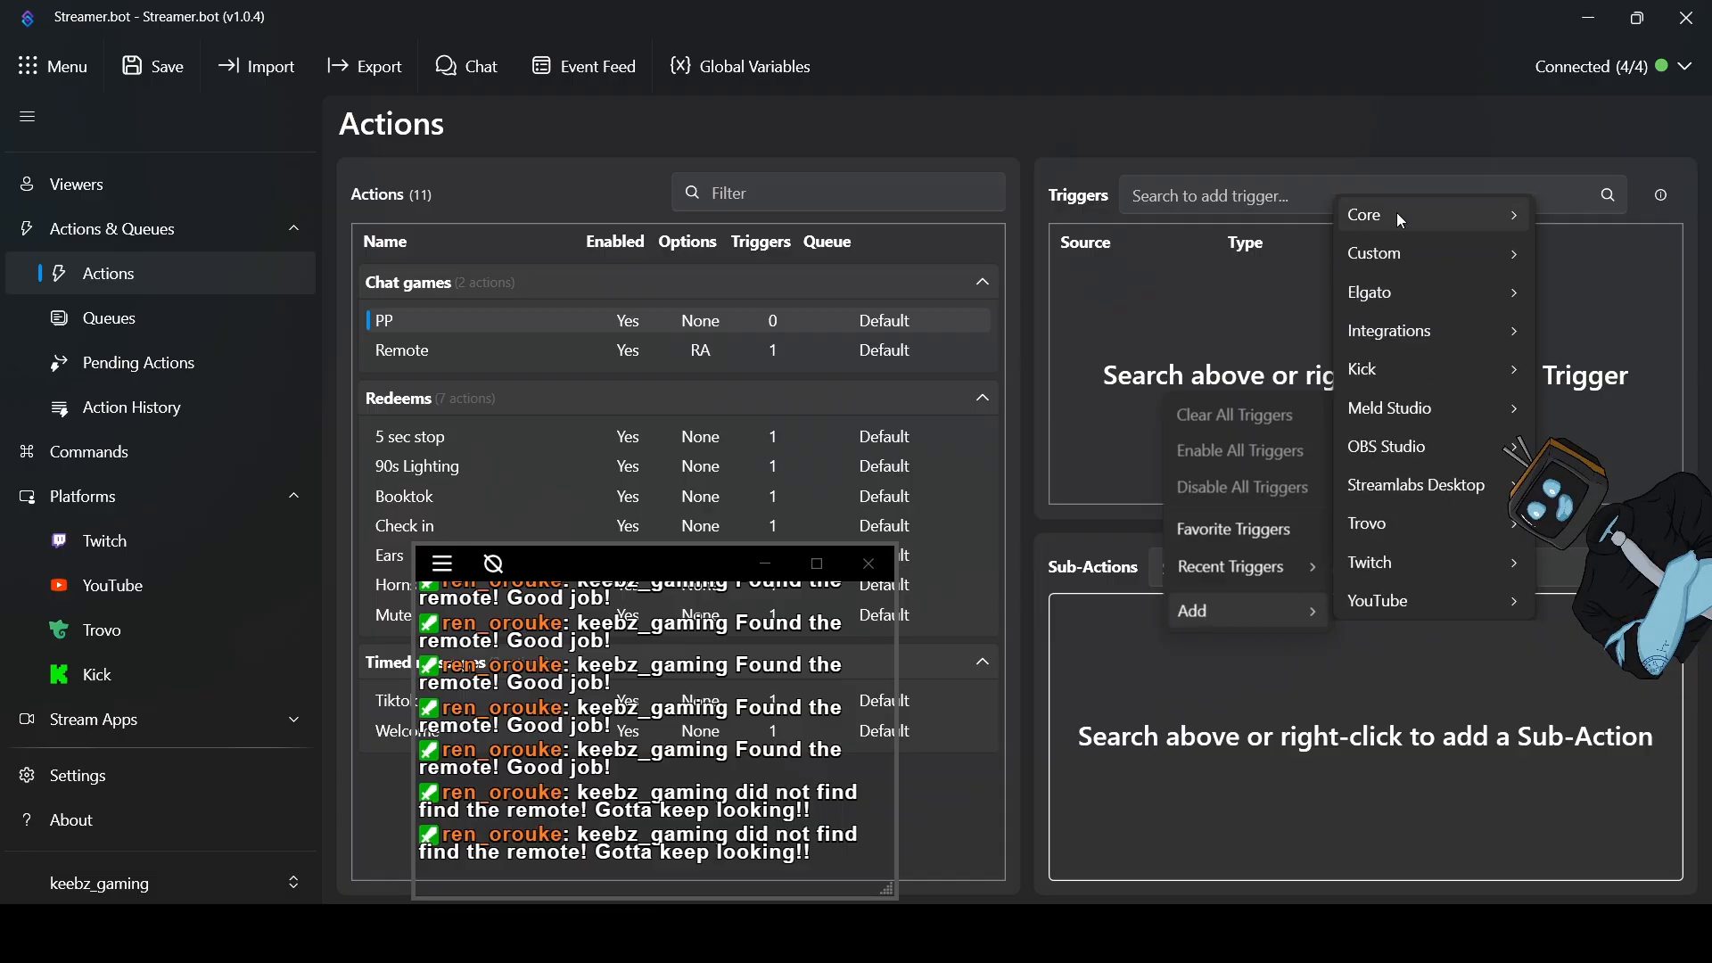
pyautogui.moveTo(1403, 221)
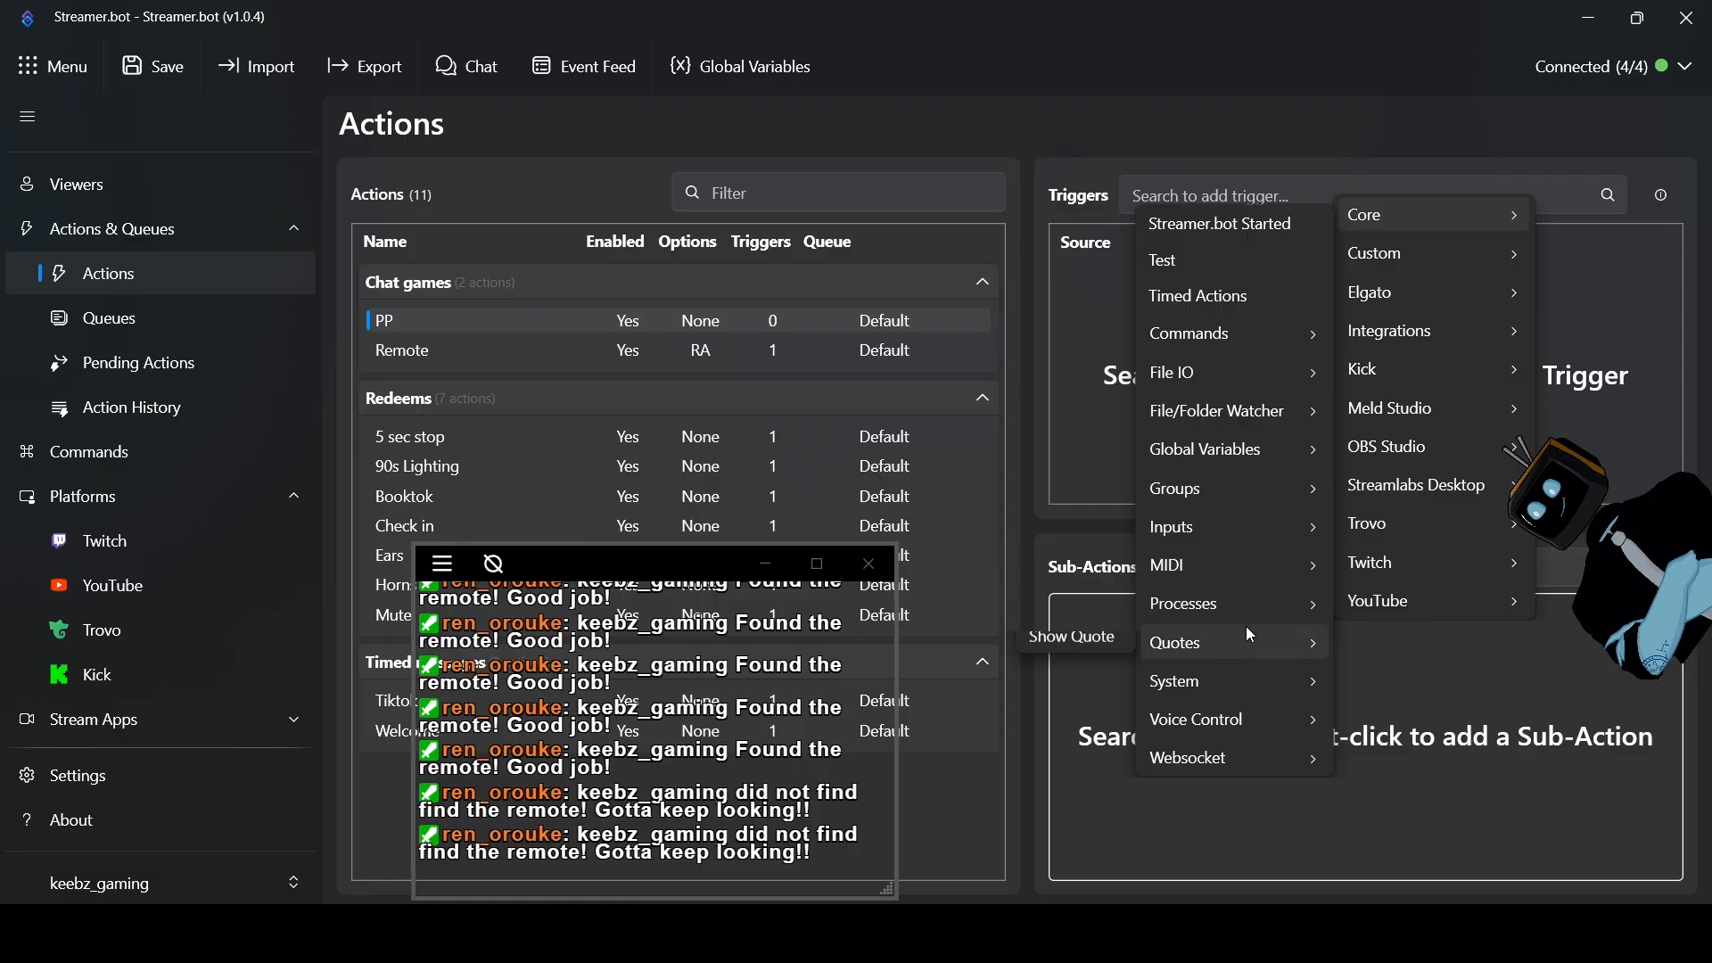
pyautogui.moveTo(1211, 336)
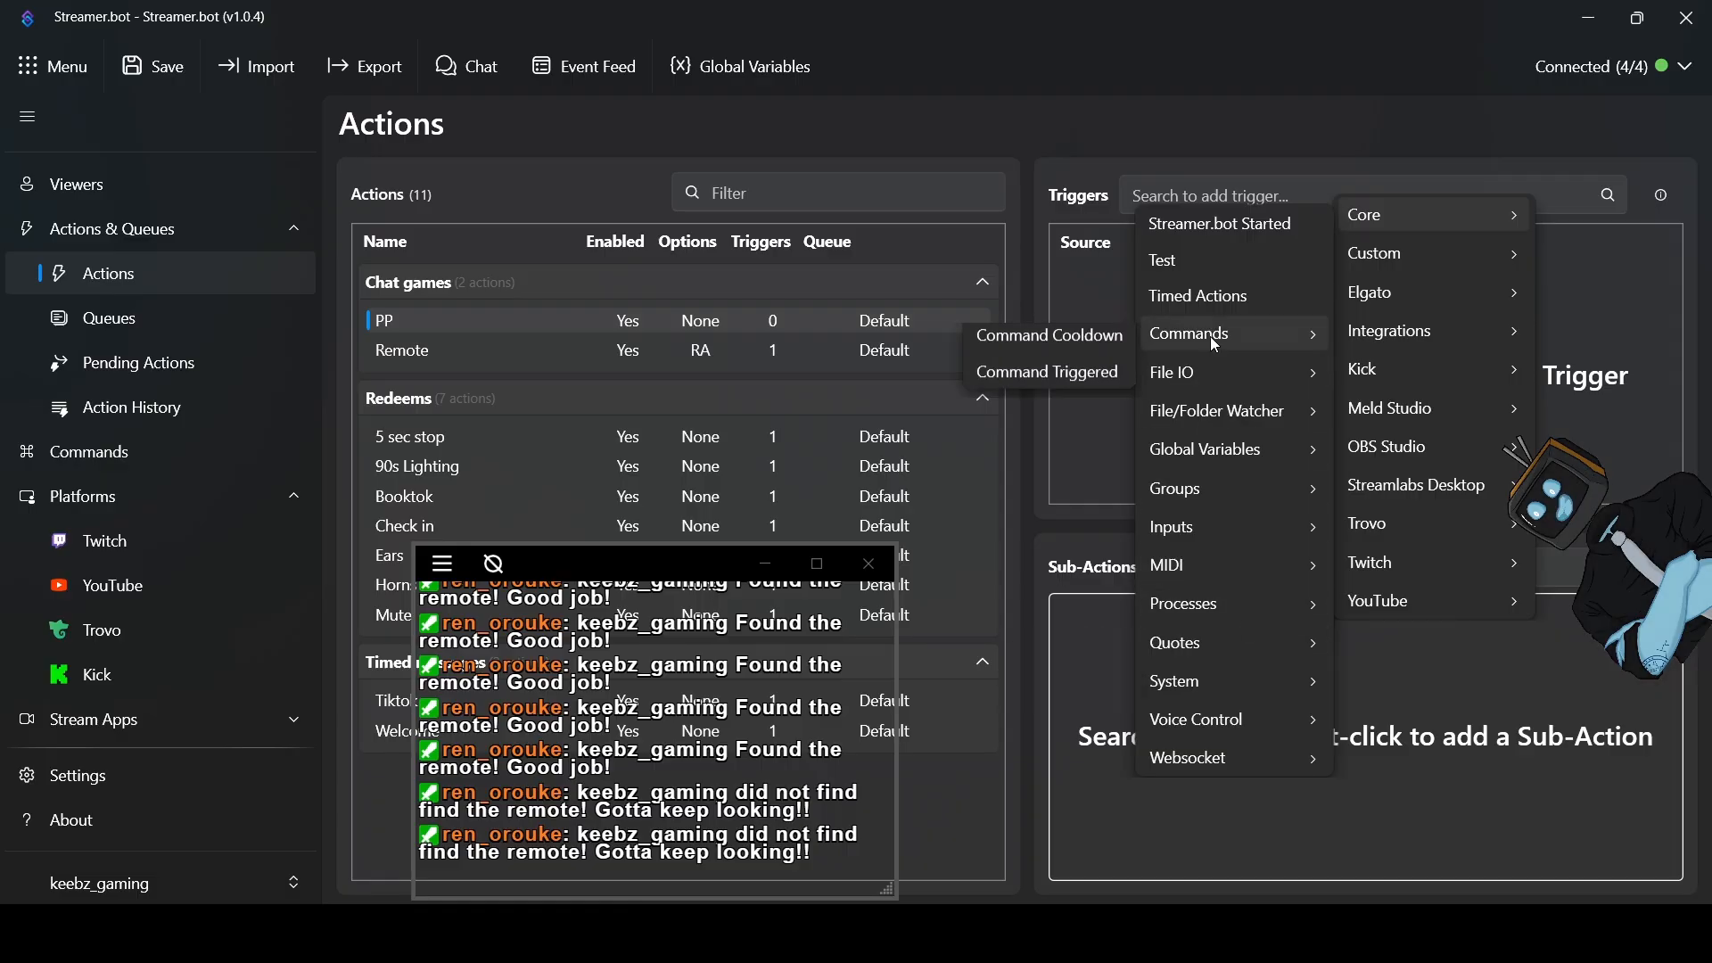
pyautogui.click(1081, 374)
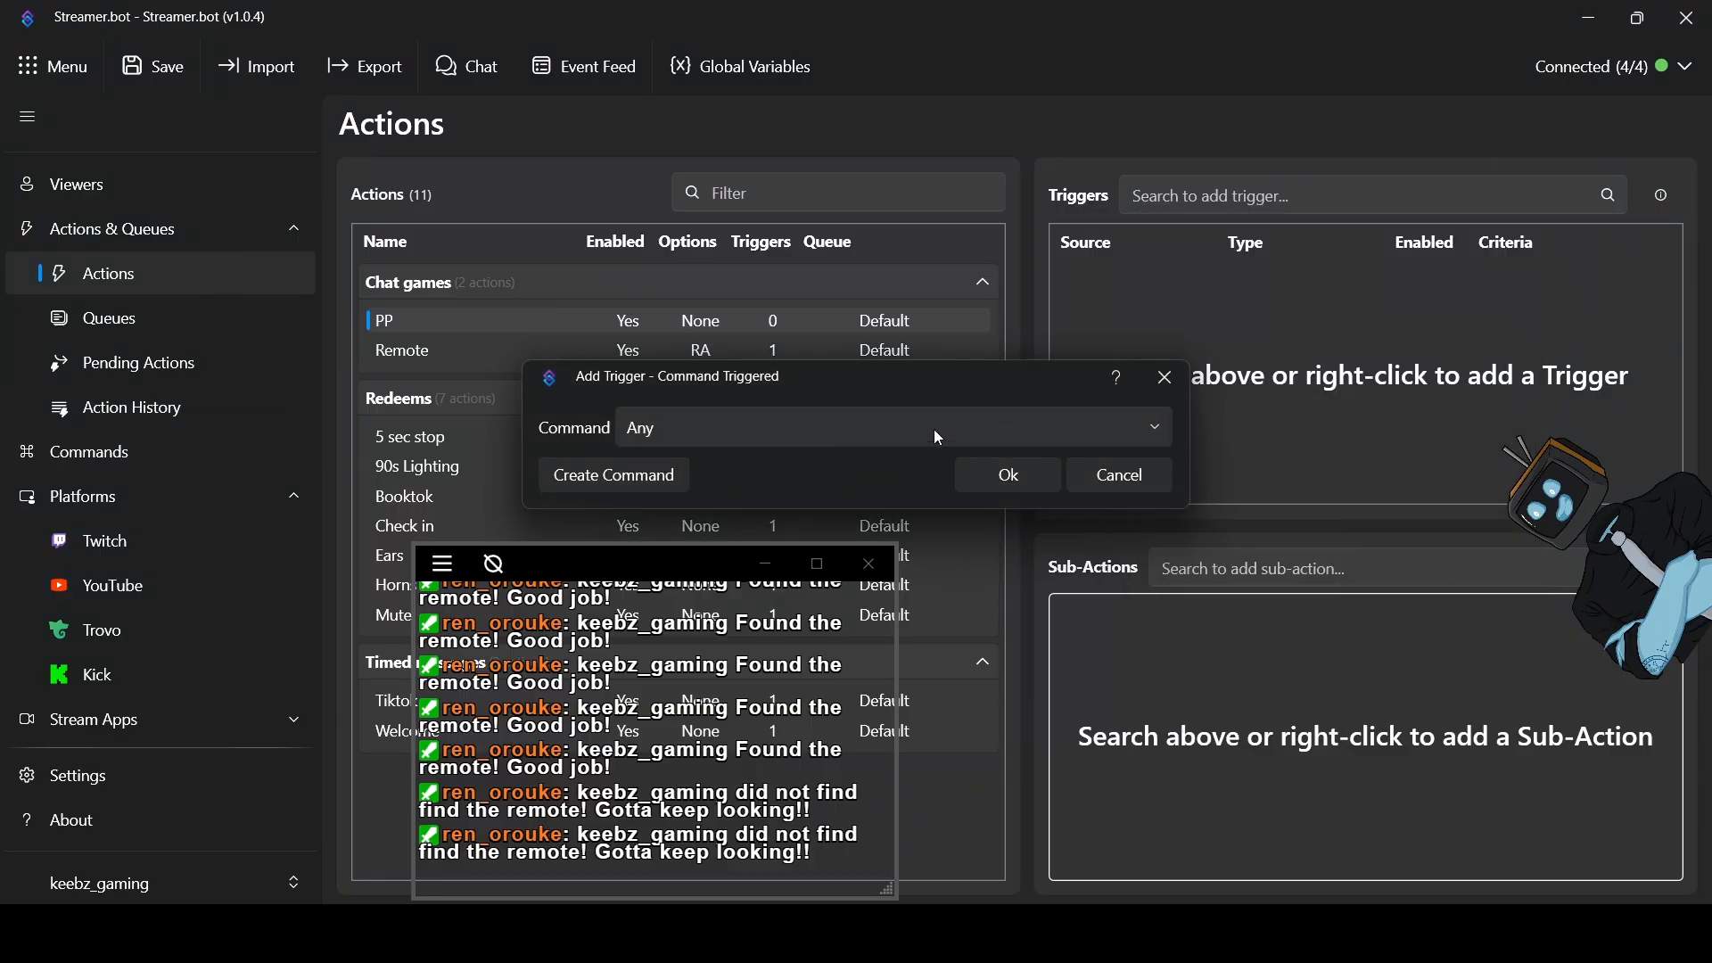
pyautogui.click(941, 435)
pyautogui.click(953, 435)
pyautogui.click(618, 473)
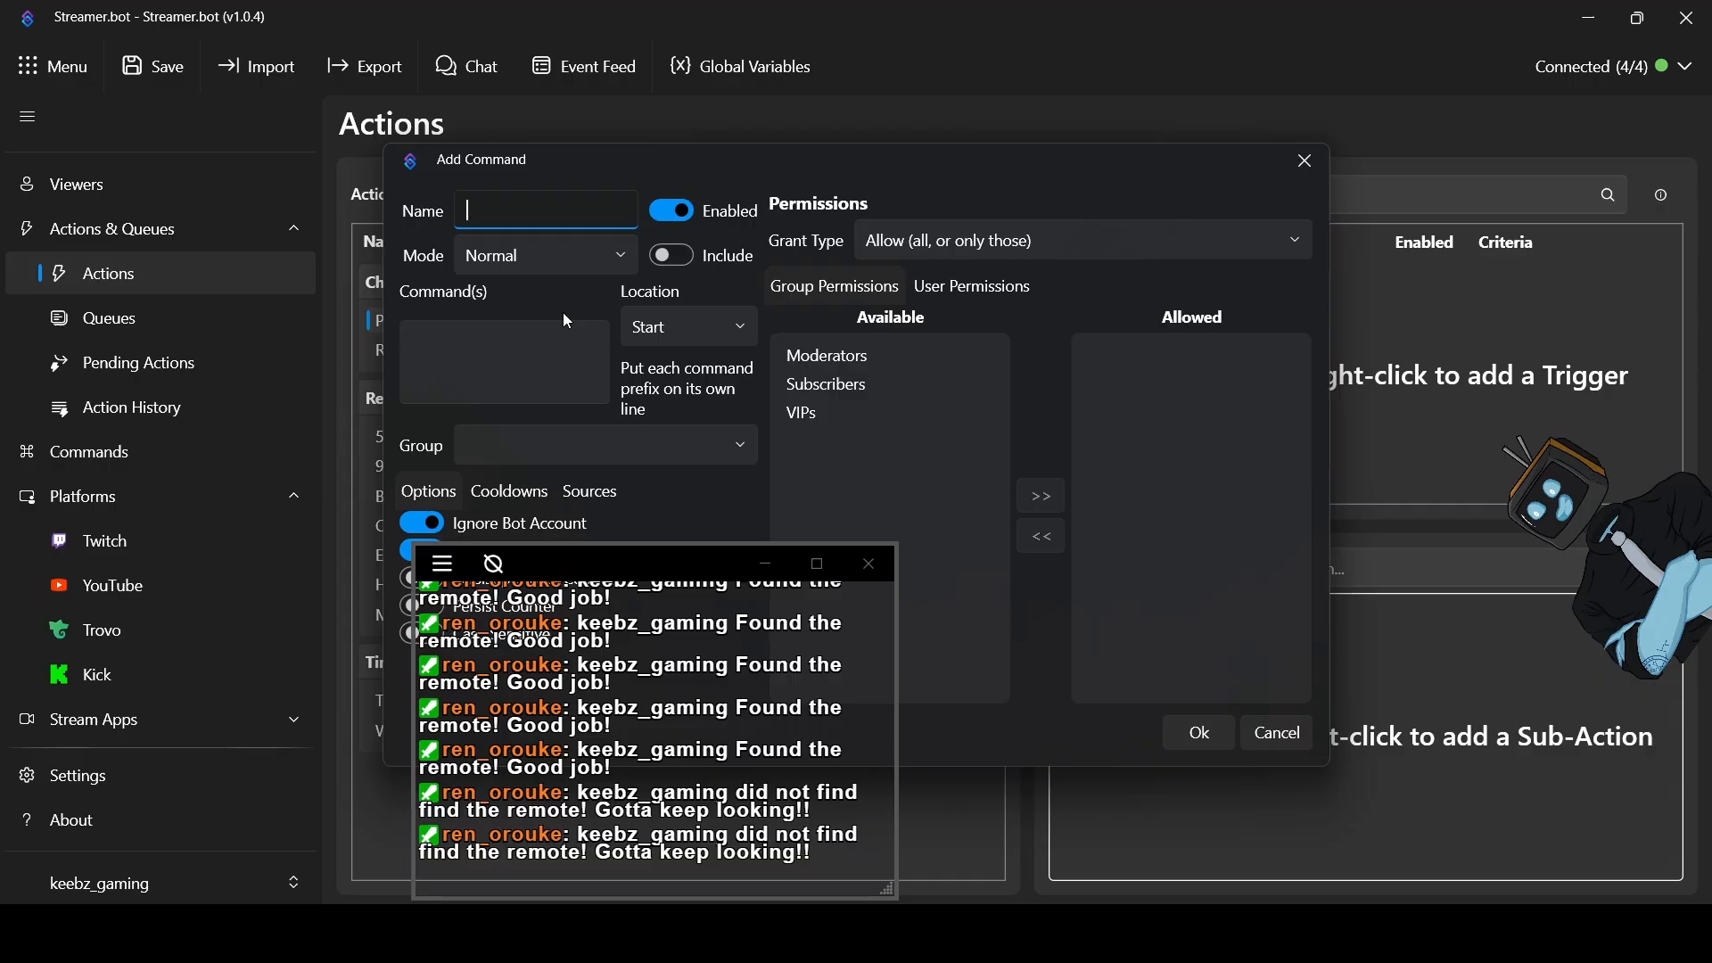
# Name the new command PP and set its chat command to !PP, keeping the chat overlay off the command options
pyautogui.write('PP')
pyautogui.click(556, 335)
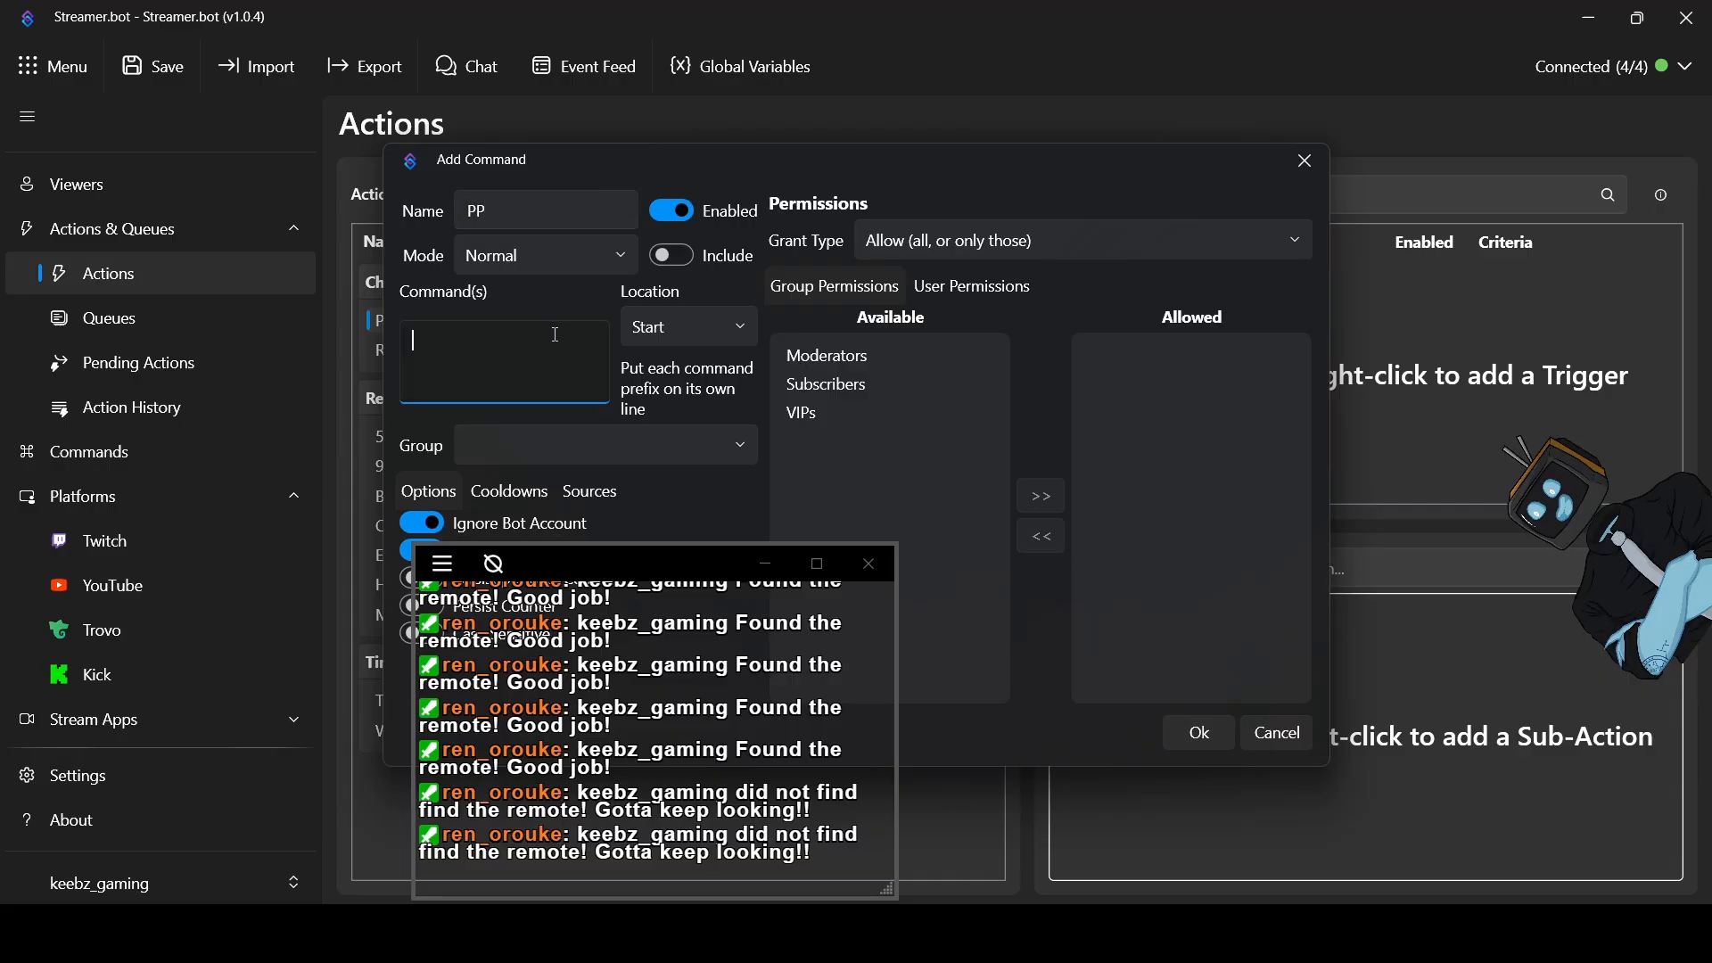
pyautogui.write('!PP')
pyautogui.moveTo(636, 568); pyautogui.dragTo(1429, 534)
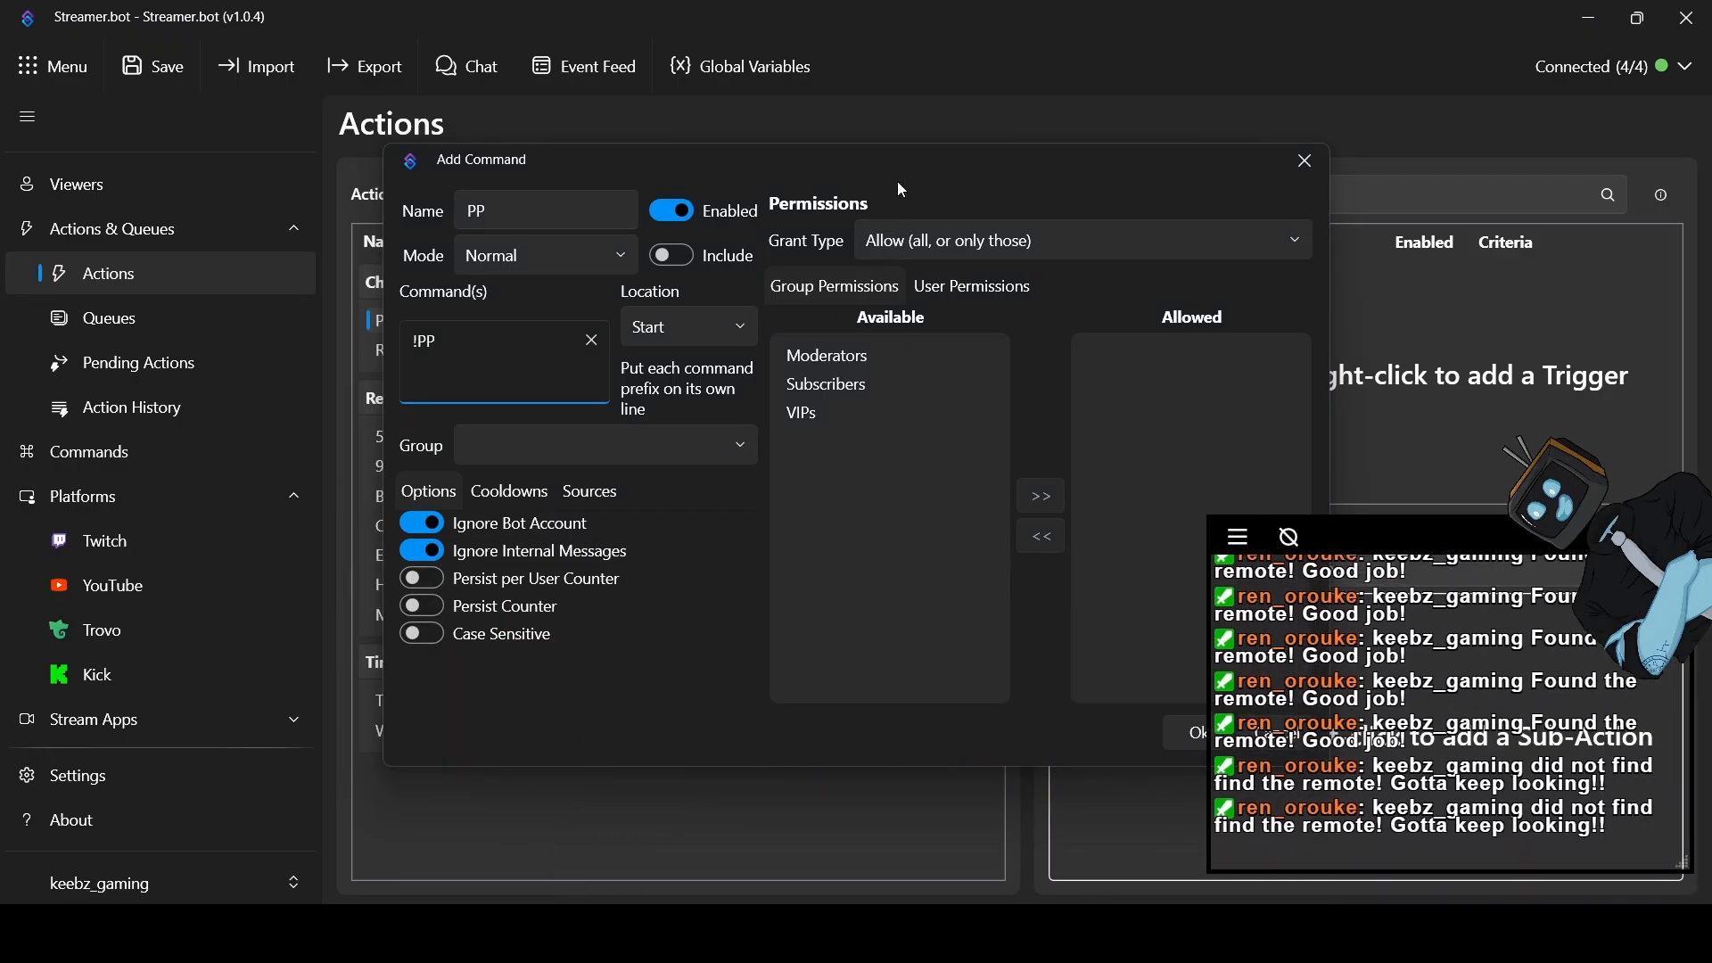
# Turn off Ignore Bot Account, turn on Include, and confirm the PP command as the action's trigger
pyautogui.moveTo(905, 173); pyautogui.dragTo(744, 190)
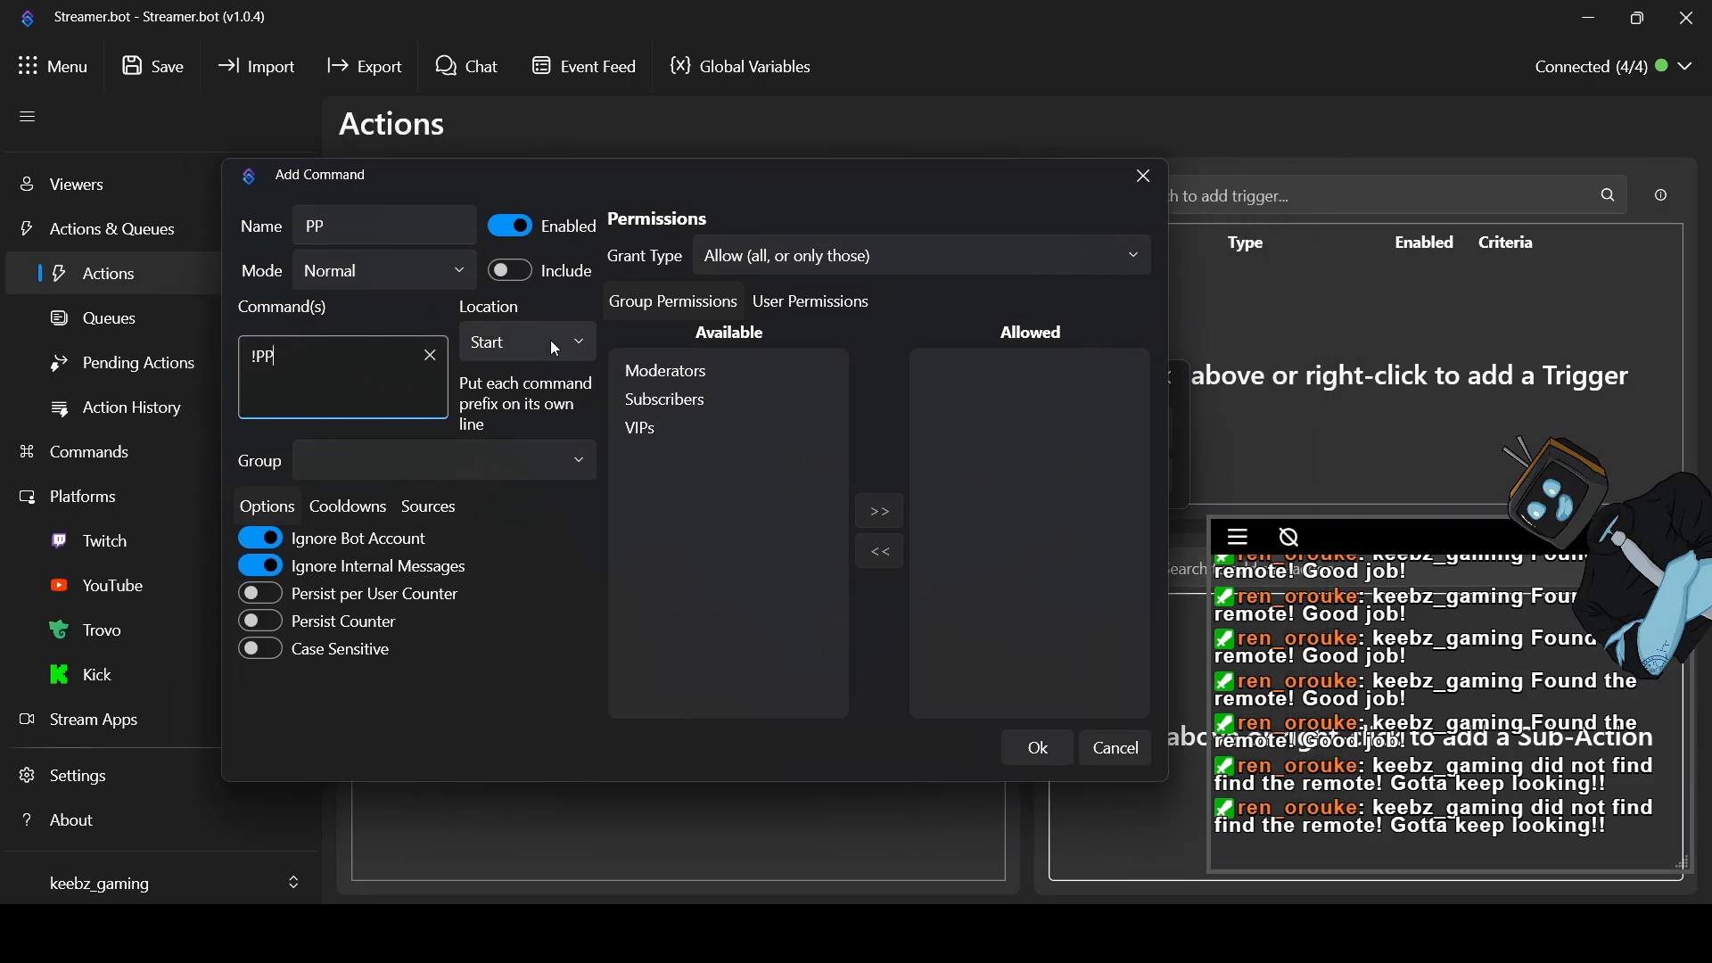
pyautogui.click(260, 540)
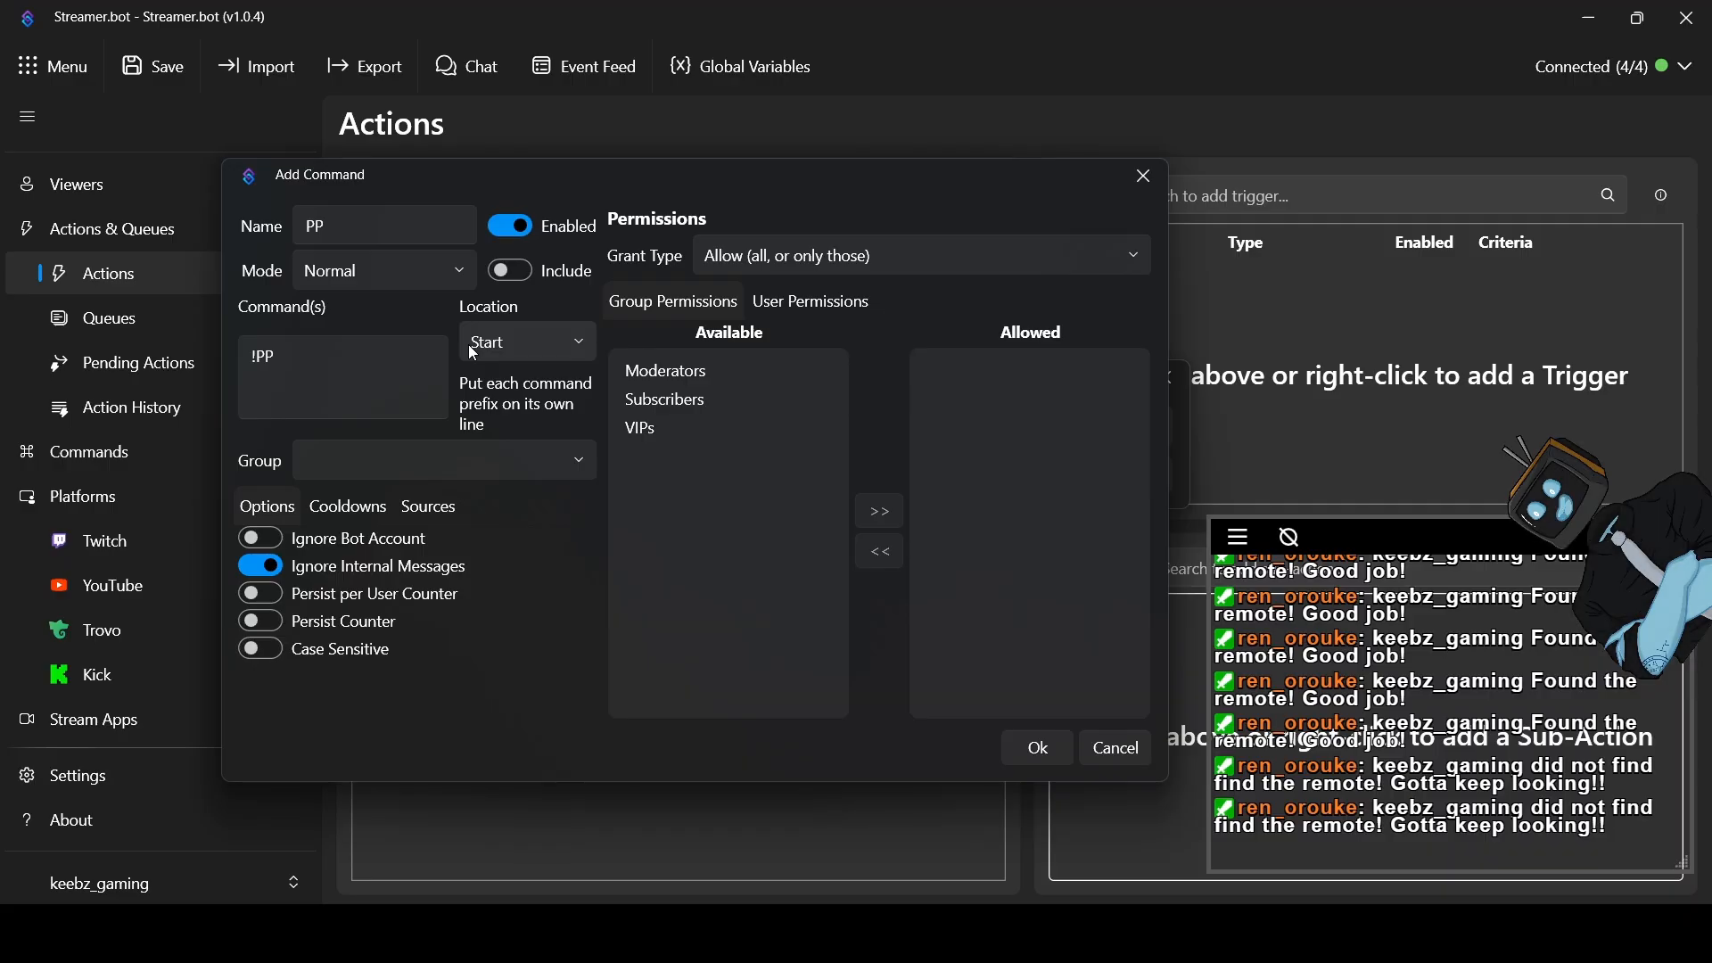
pyautogui.click(521, 269)
pyautogui.click(1032, 753)
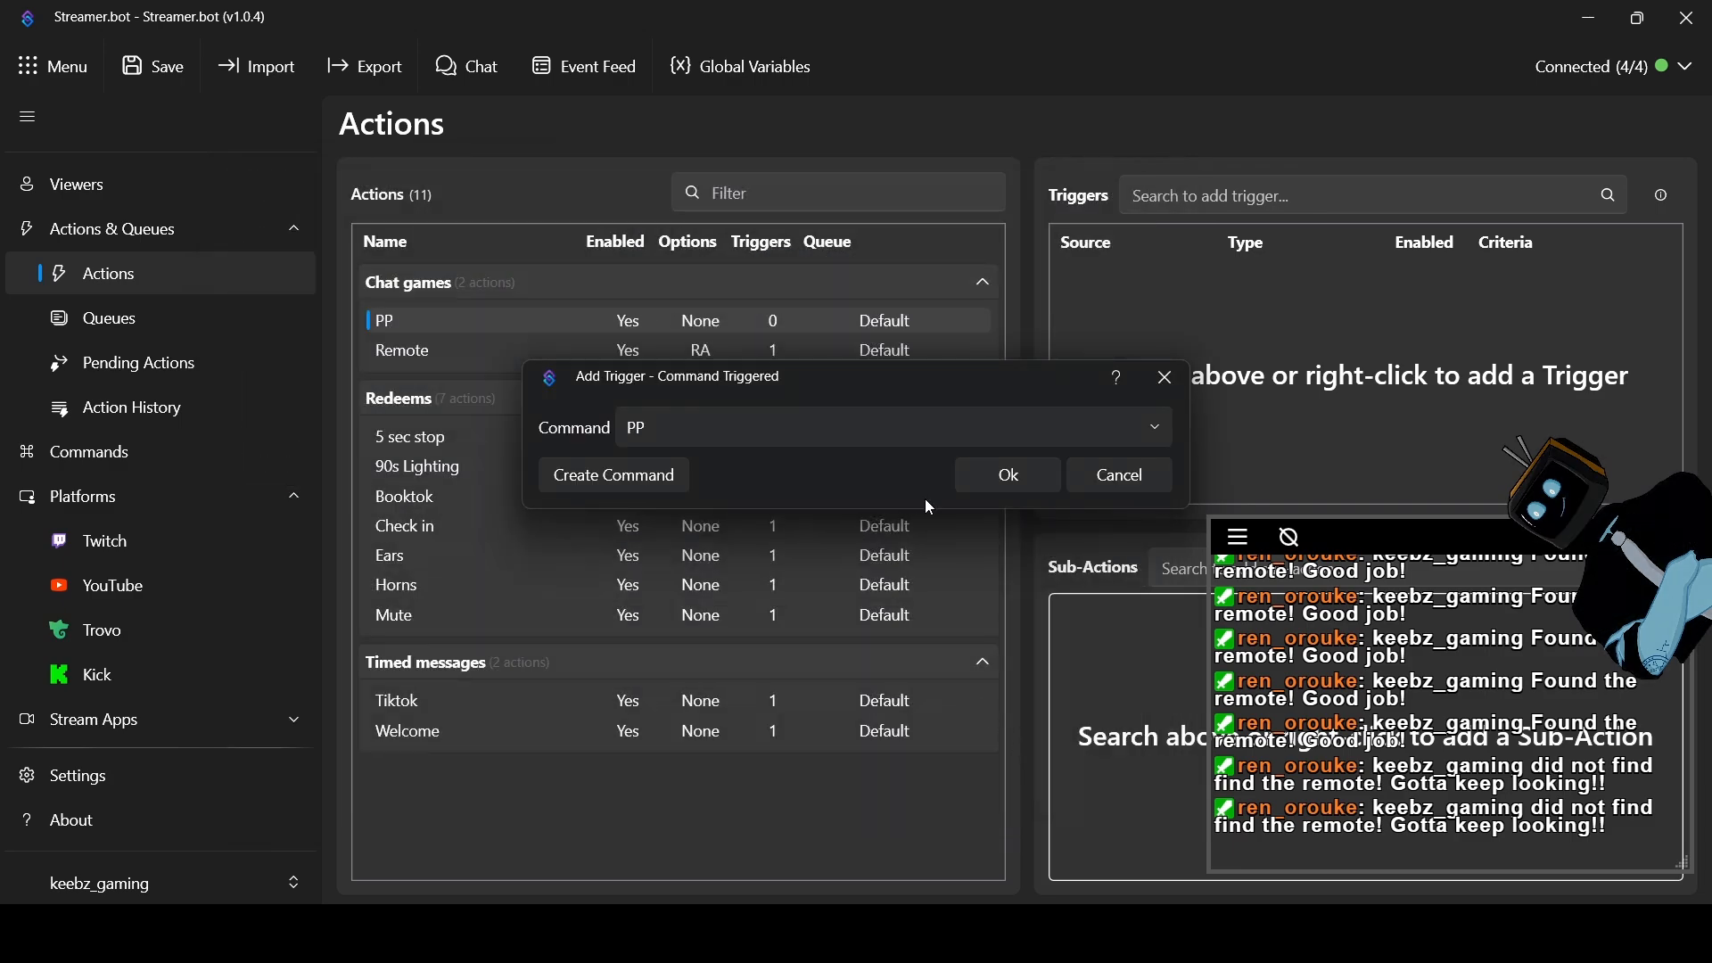
pyautogui.click(1008, 474)
# Move the chat window off the sub-actions area and begin adding a Play Sound sub-action to the PP action
pyautogui.moveTo(1407, 536); pyautogui.dragTo(635, 535)
pyautogui.rightClick(1164, 638)
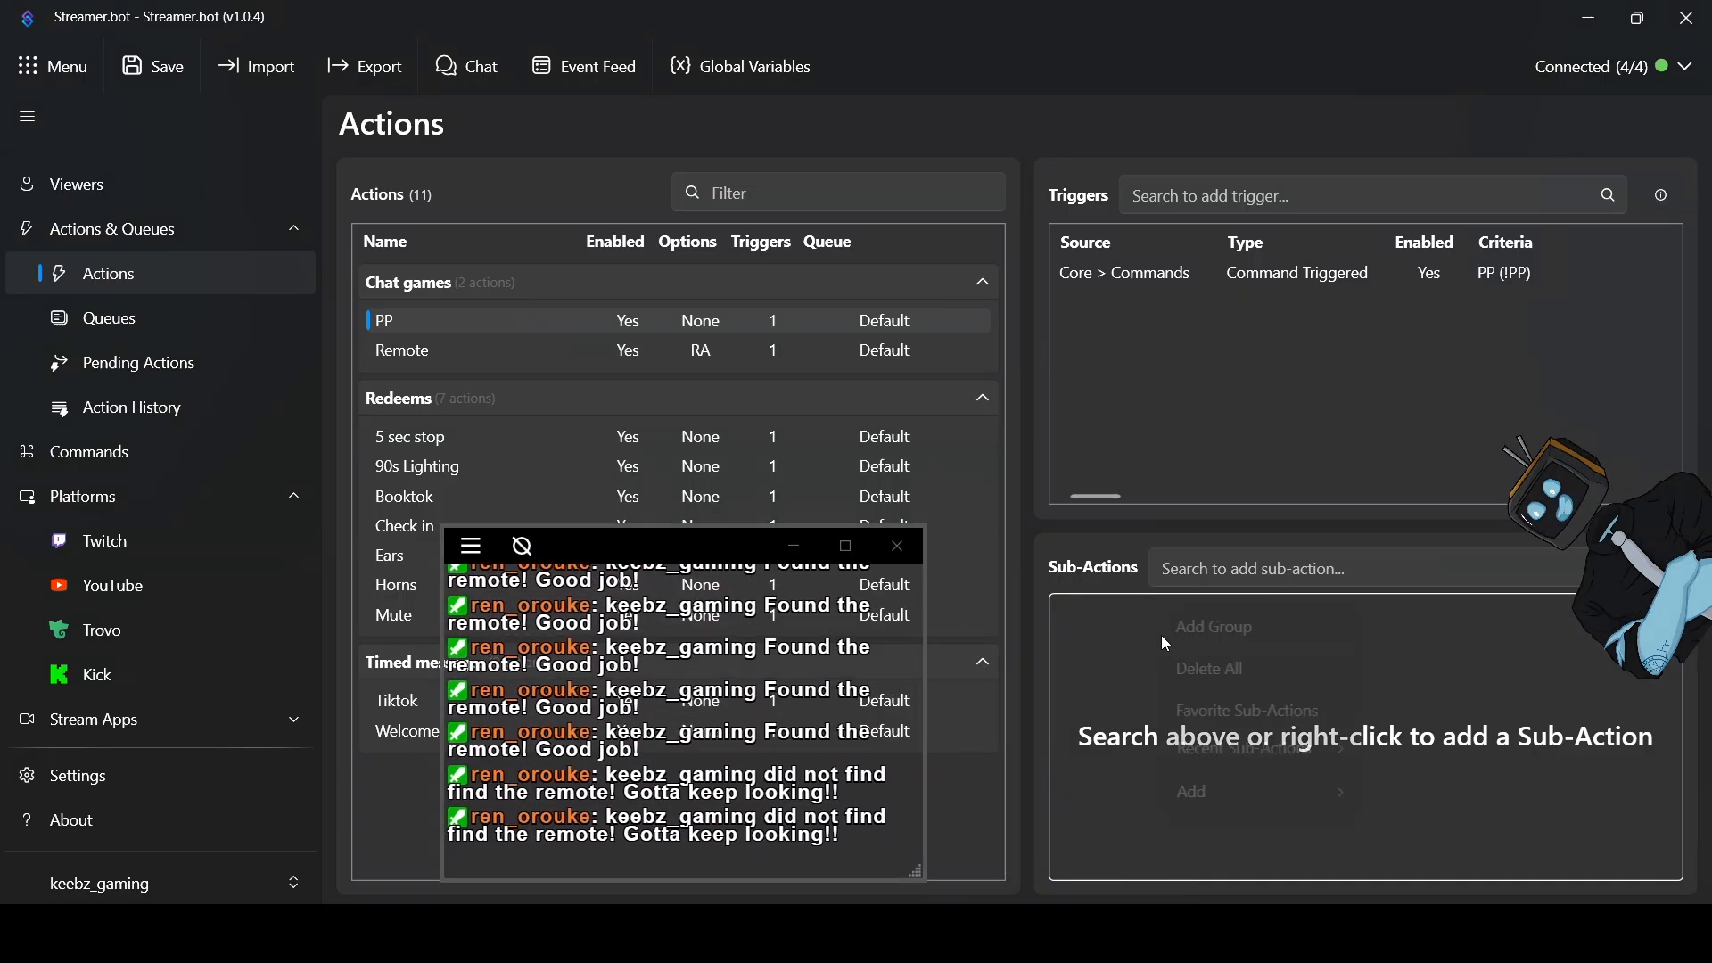
pyautogui.moveTo(1212, 826)
pyautogui.moveTo(1425, 635)
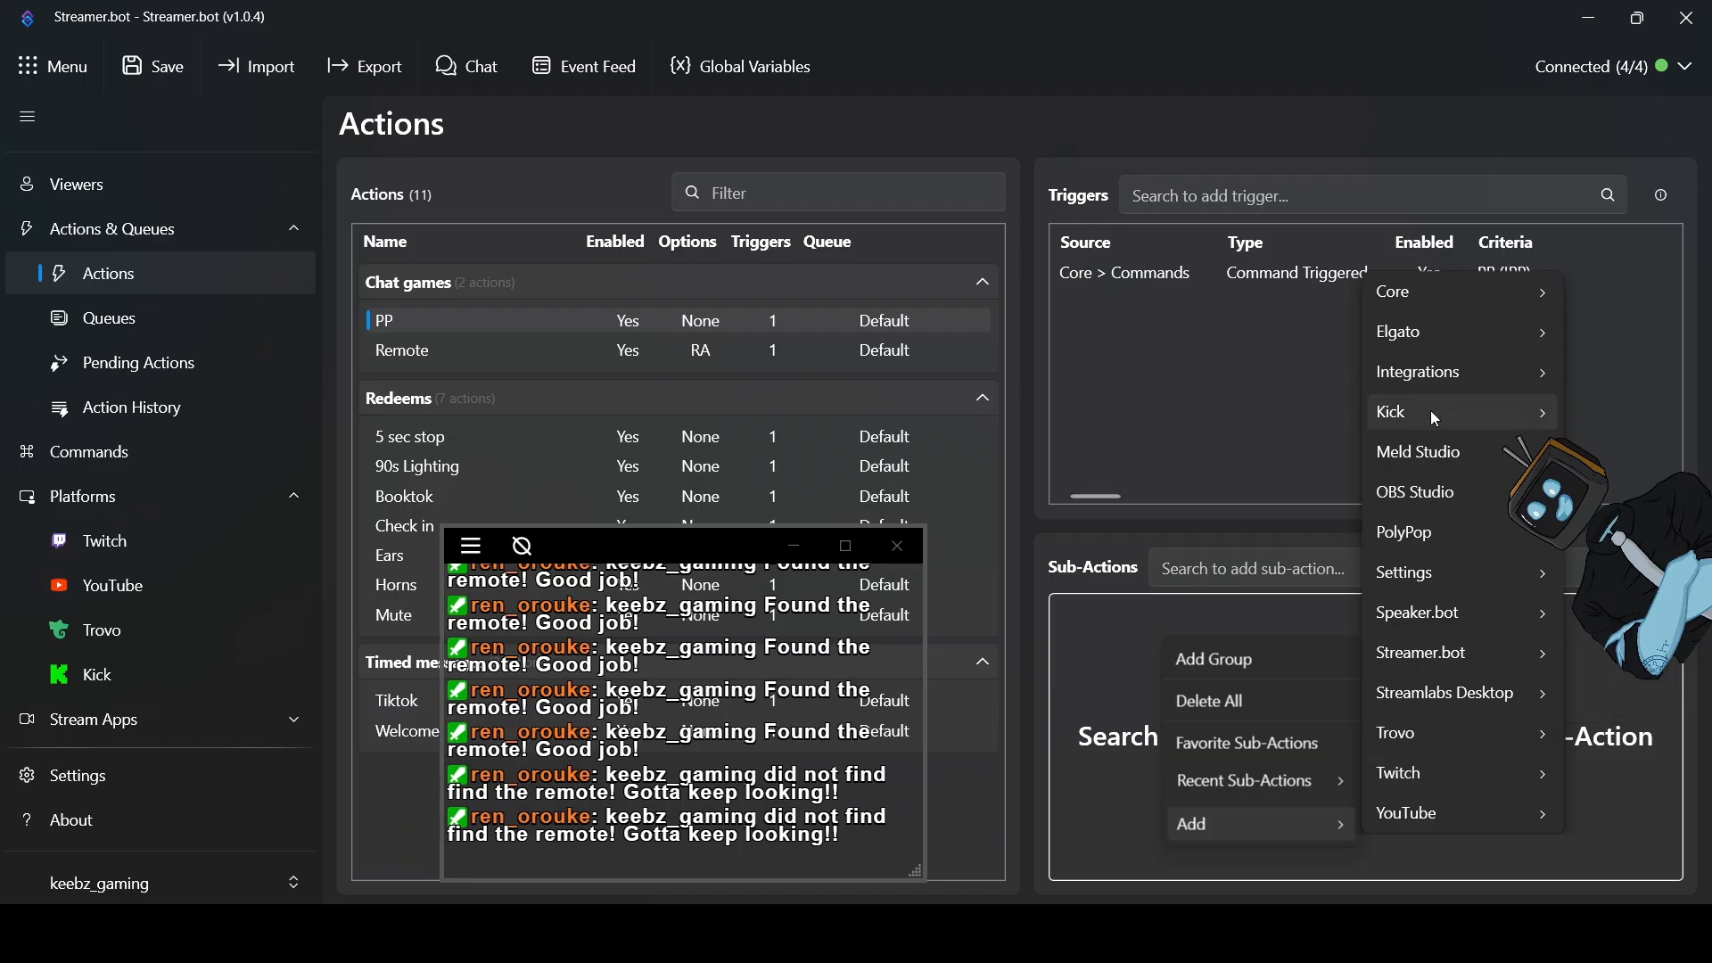
pyautogui.moveTo(1437, 289)
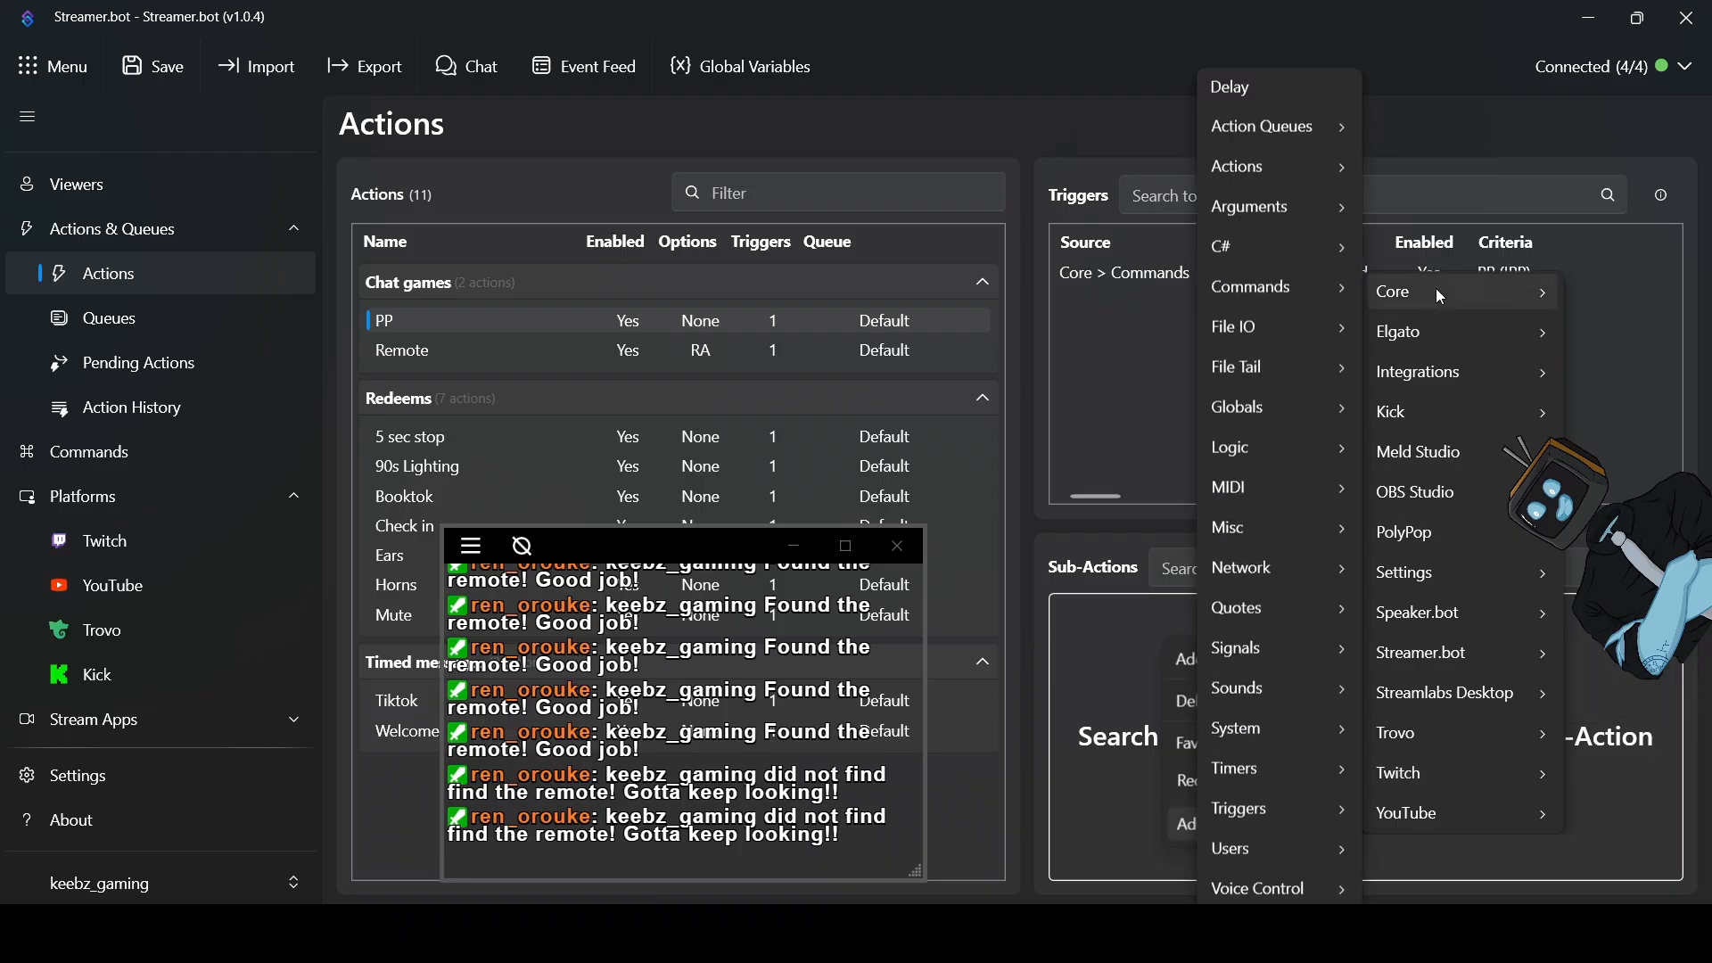
pyautogui.moveTo(1264, 688)
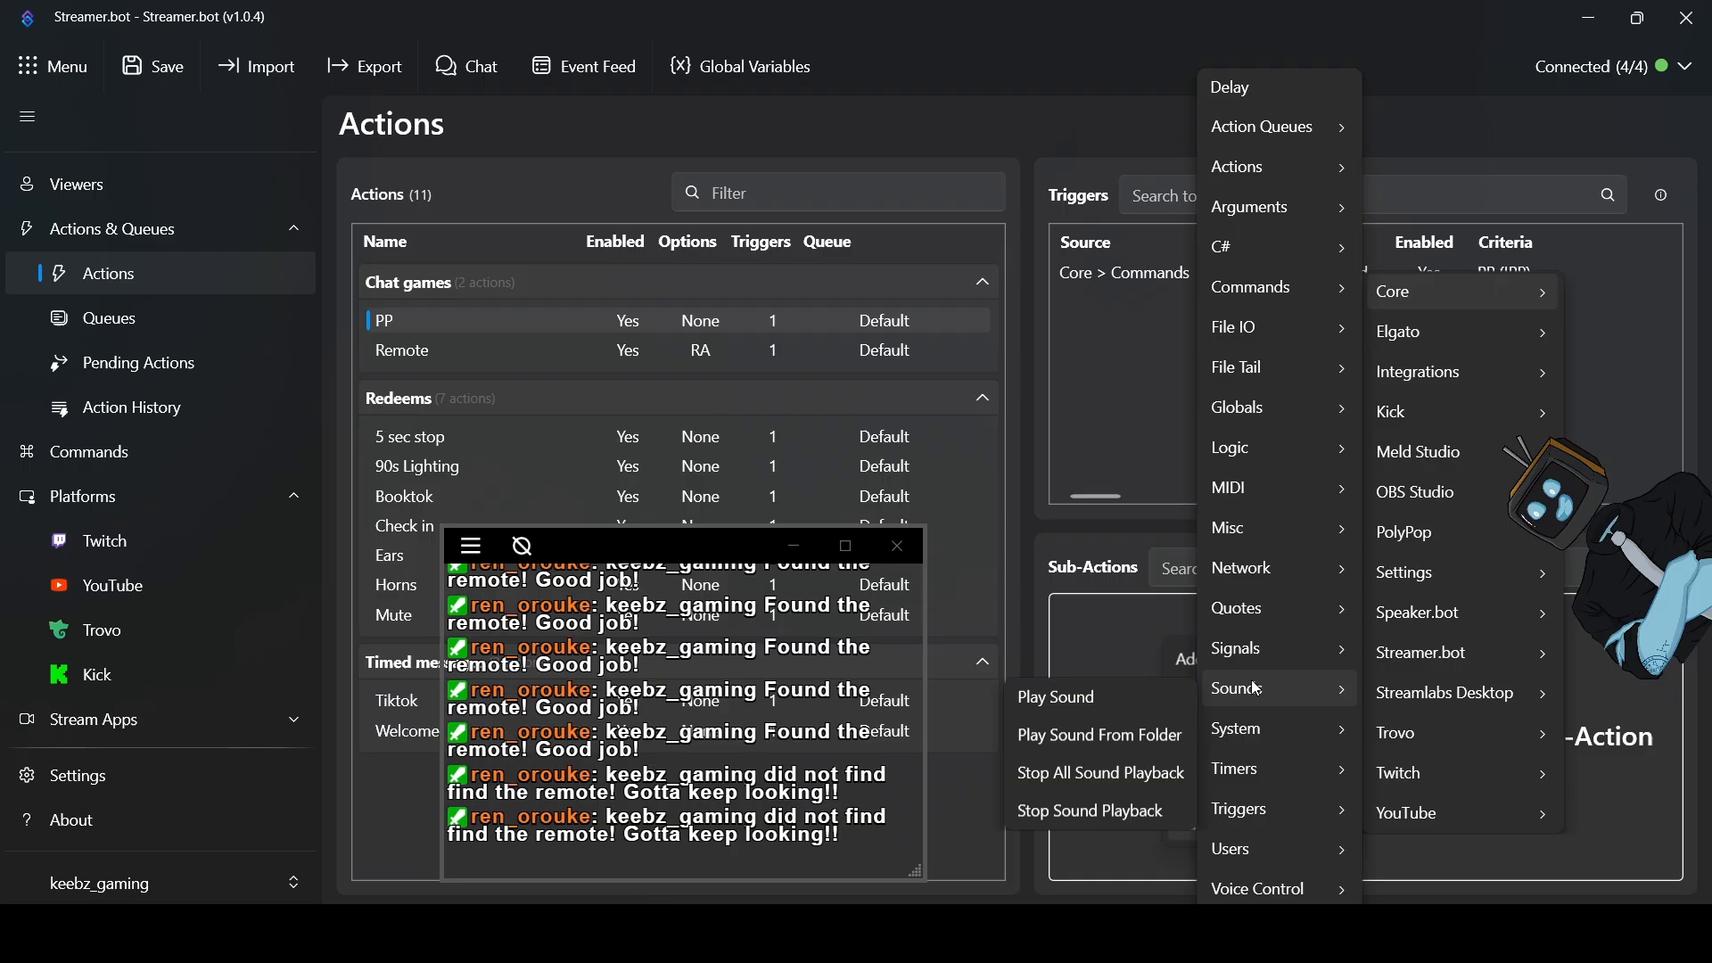
pyautogui.click(1043, 697)
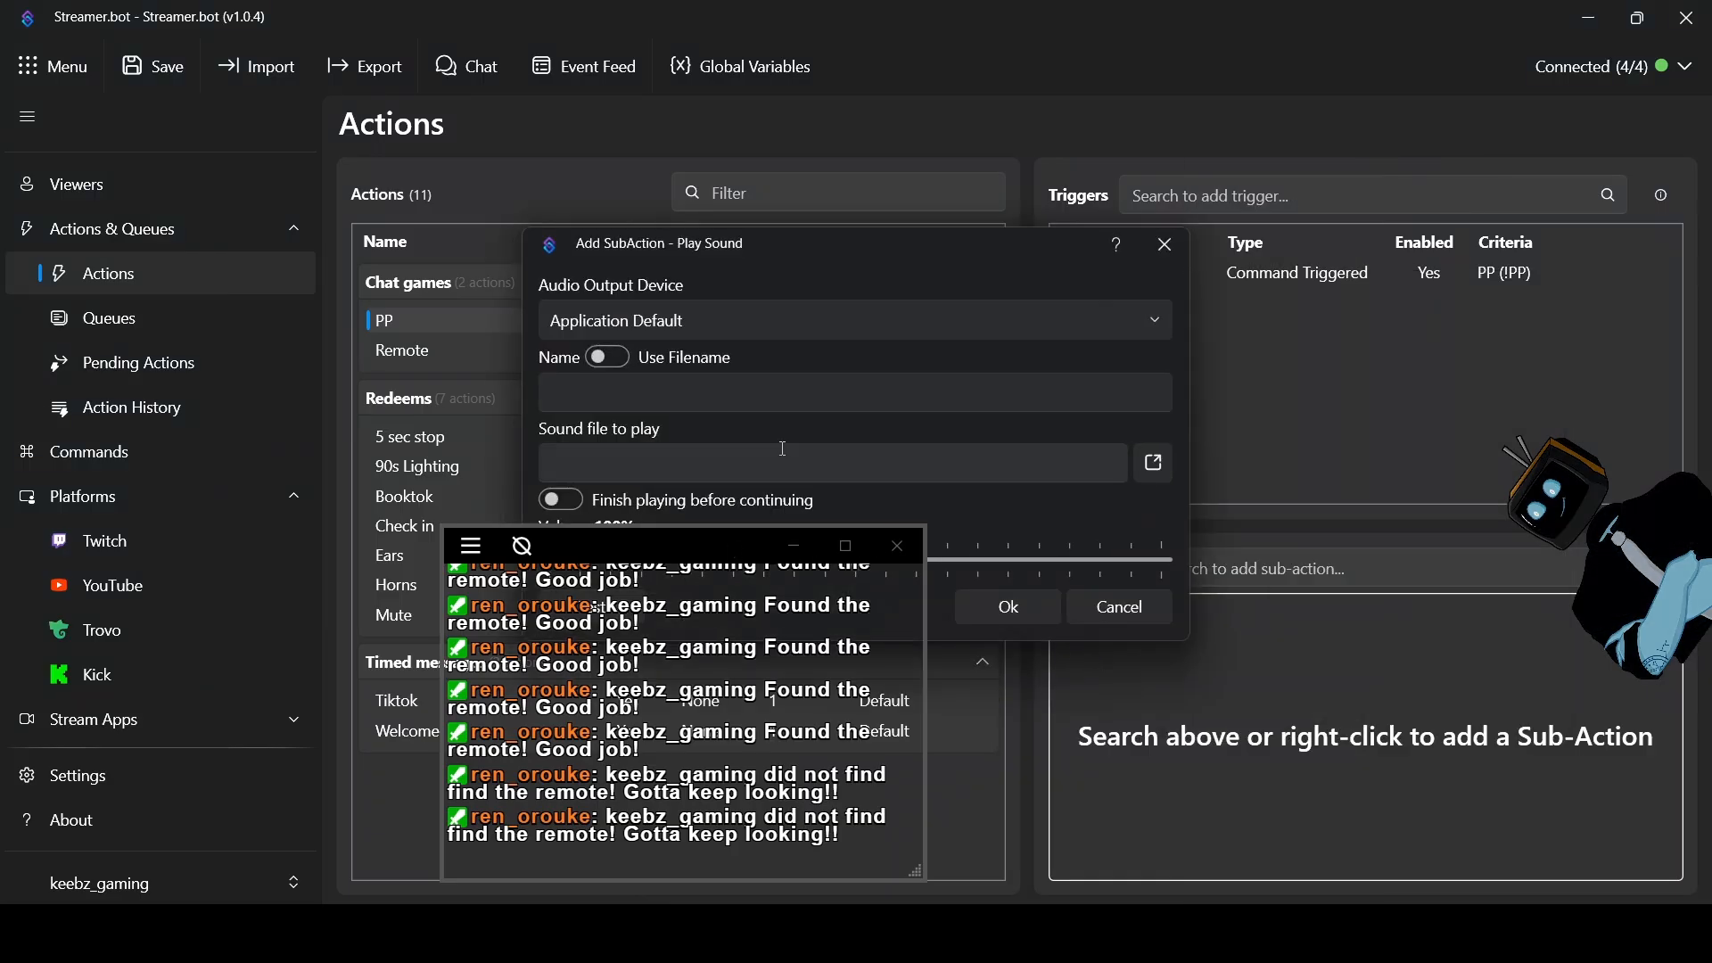
# Turn on Use Filename for the sound and choose hub-intro-sound from the Sound effects folder as the file to play
pyautogui.moveTo(843, 220); pyautogui.dragTo(970, 103)
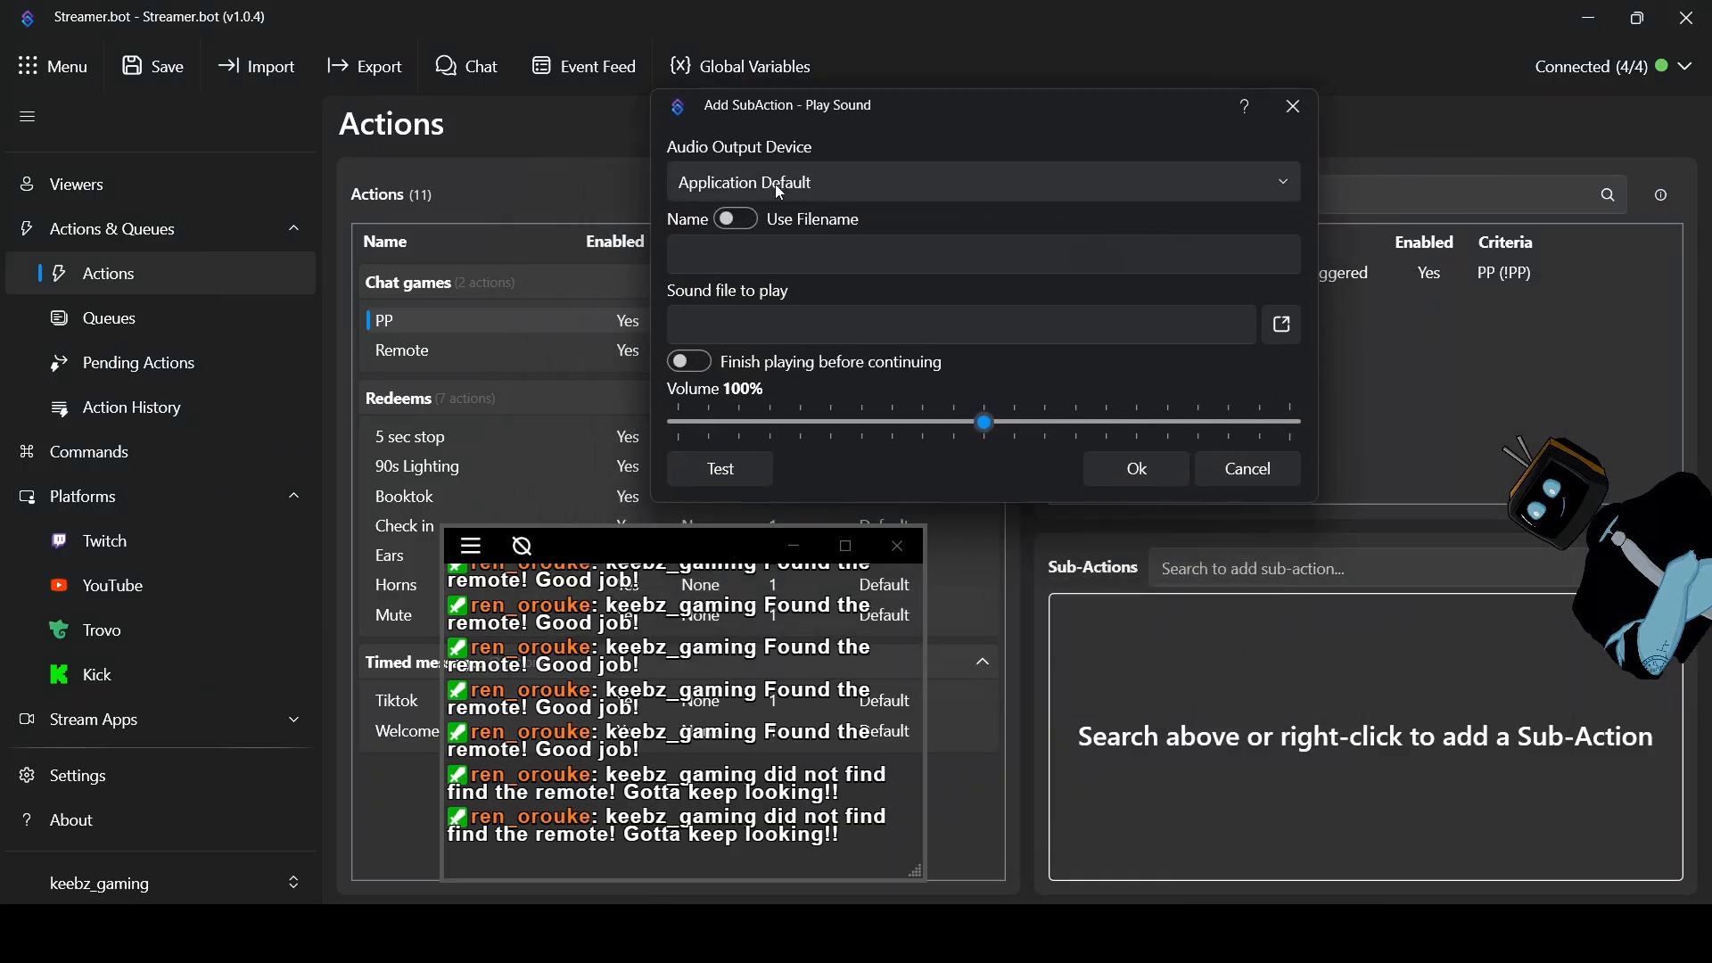
pyautogui.click(762, 225)
pyautogui.click(1275, 335)
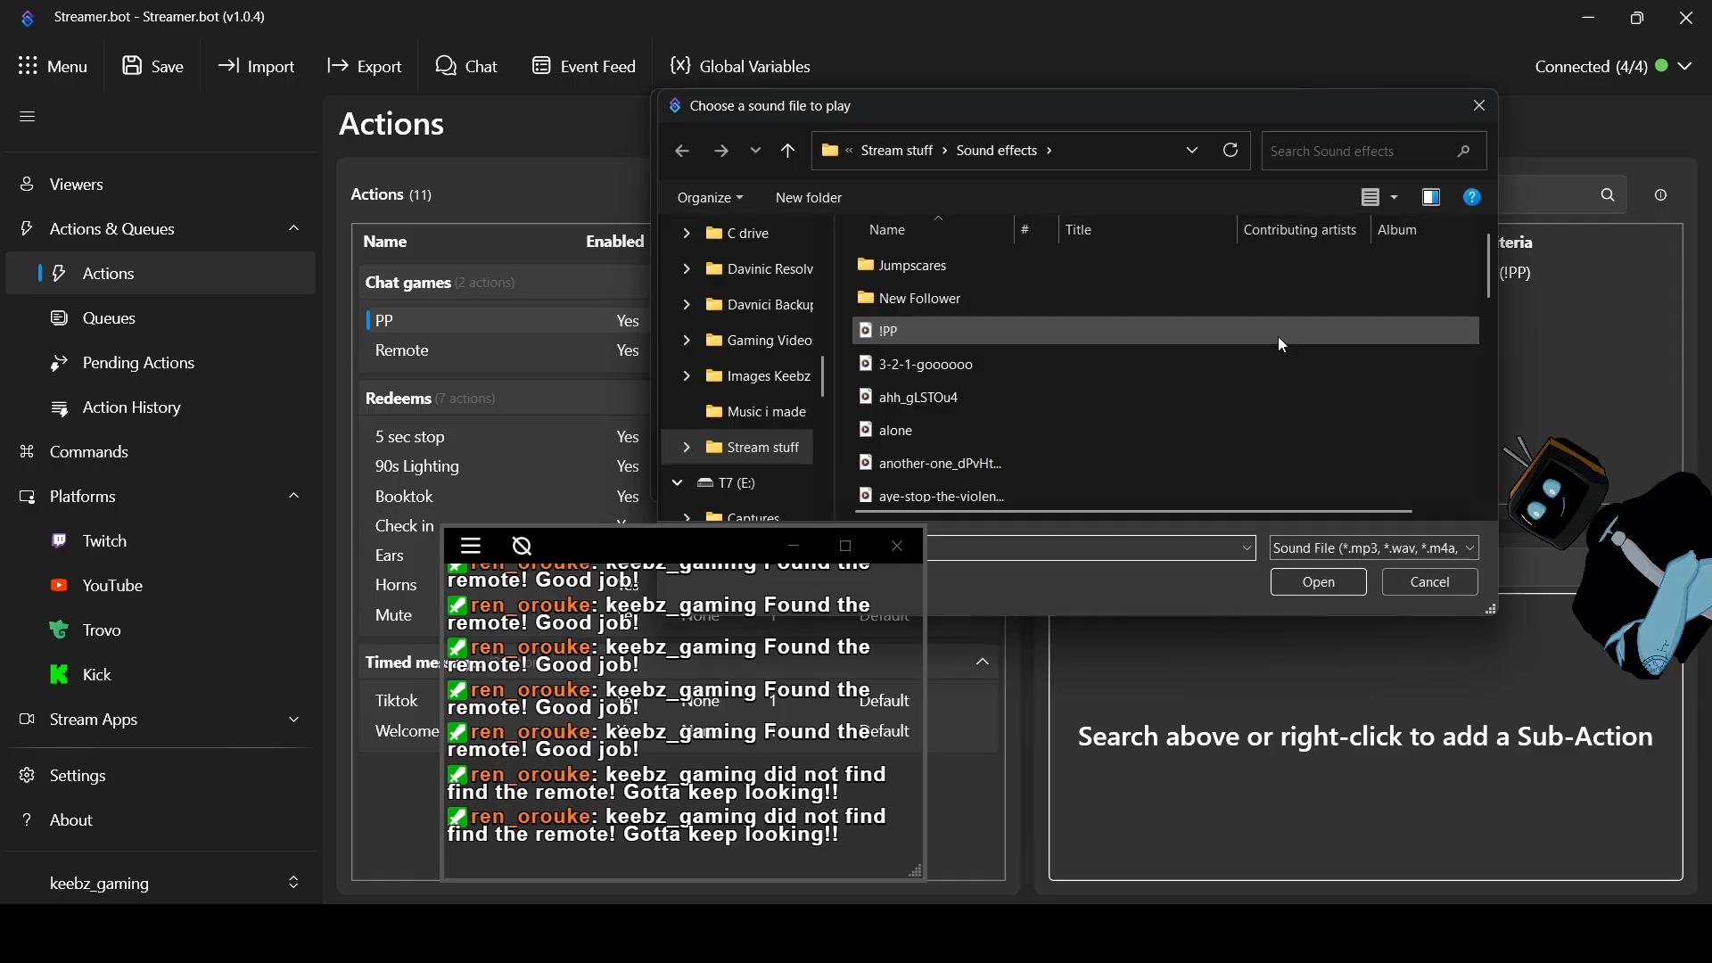
pyautogui.scroll(-2, 1084, 432)
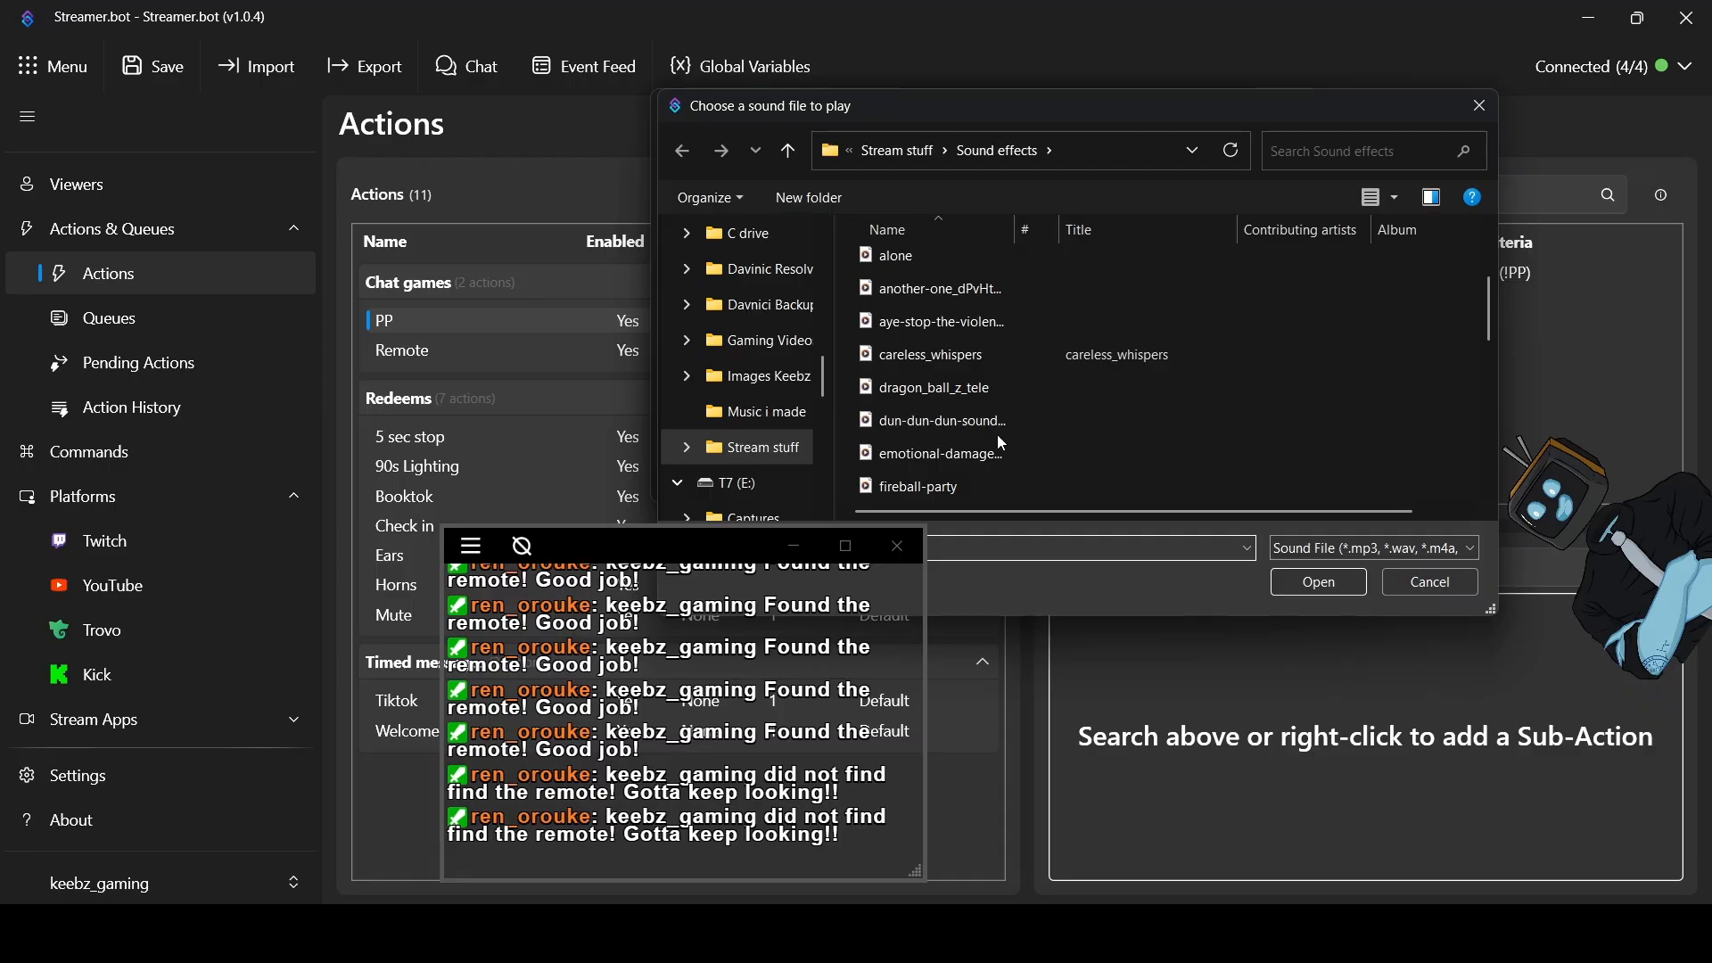
pyautogui.scroll(-1, 1010, 437)
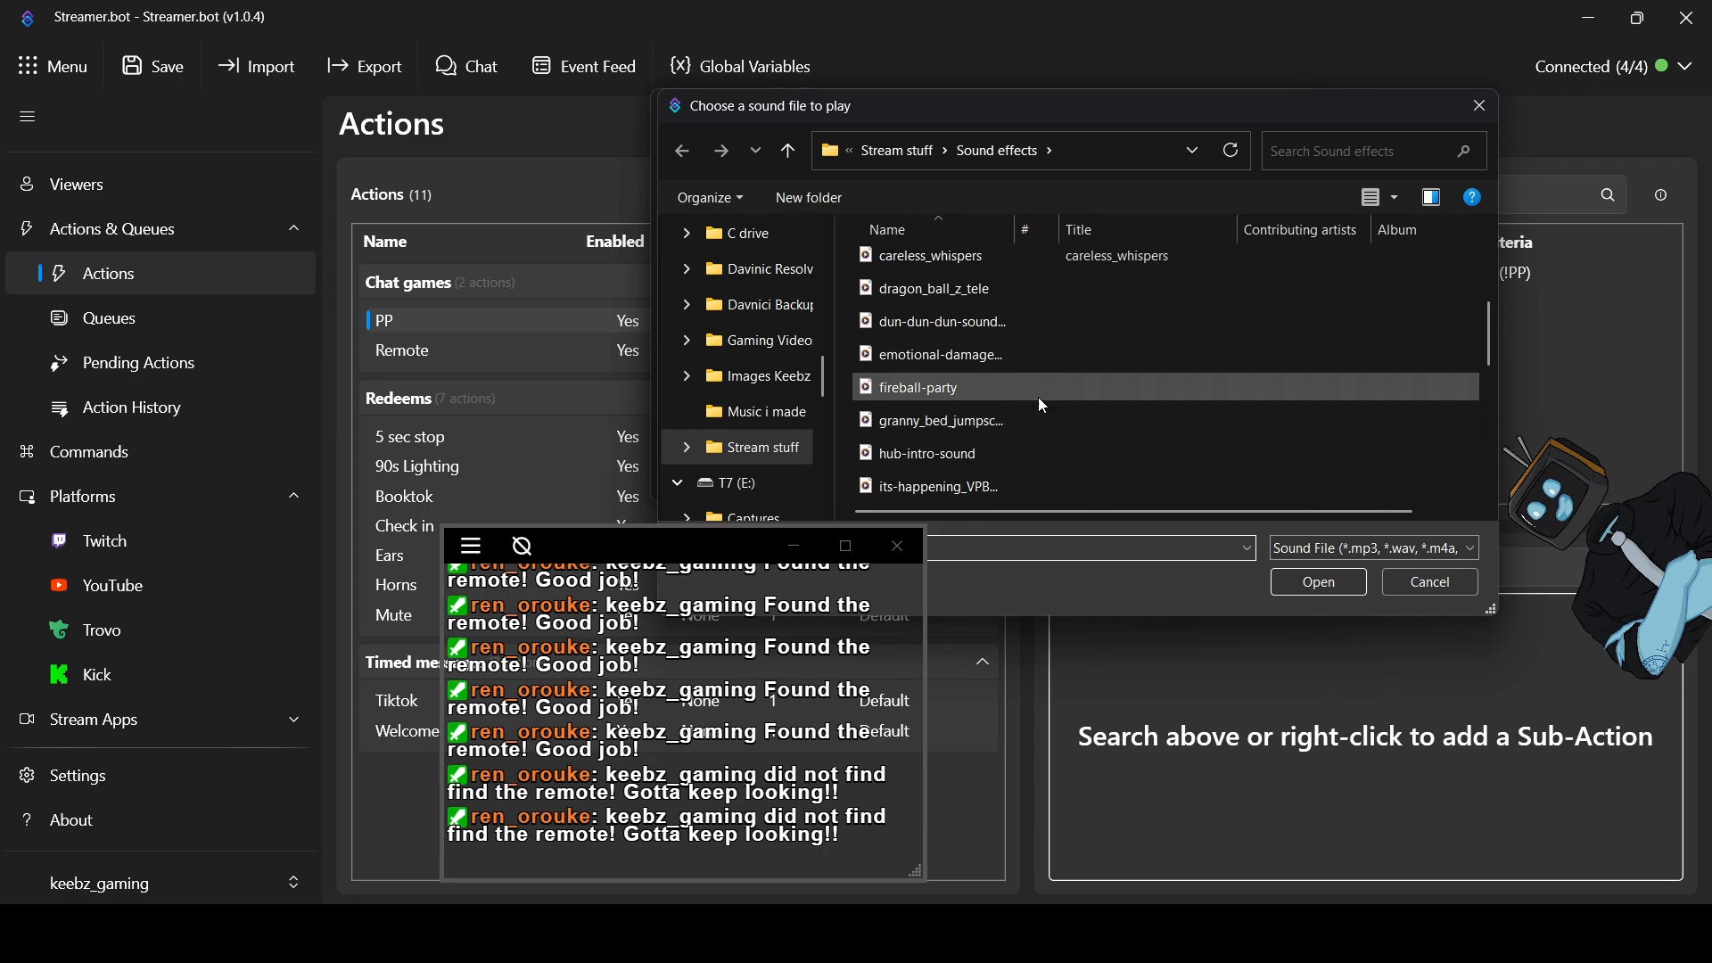
pyautogui.click(997, 453)
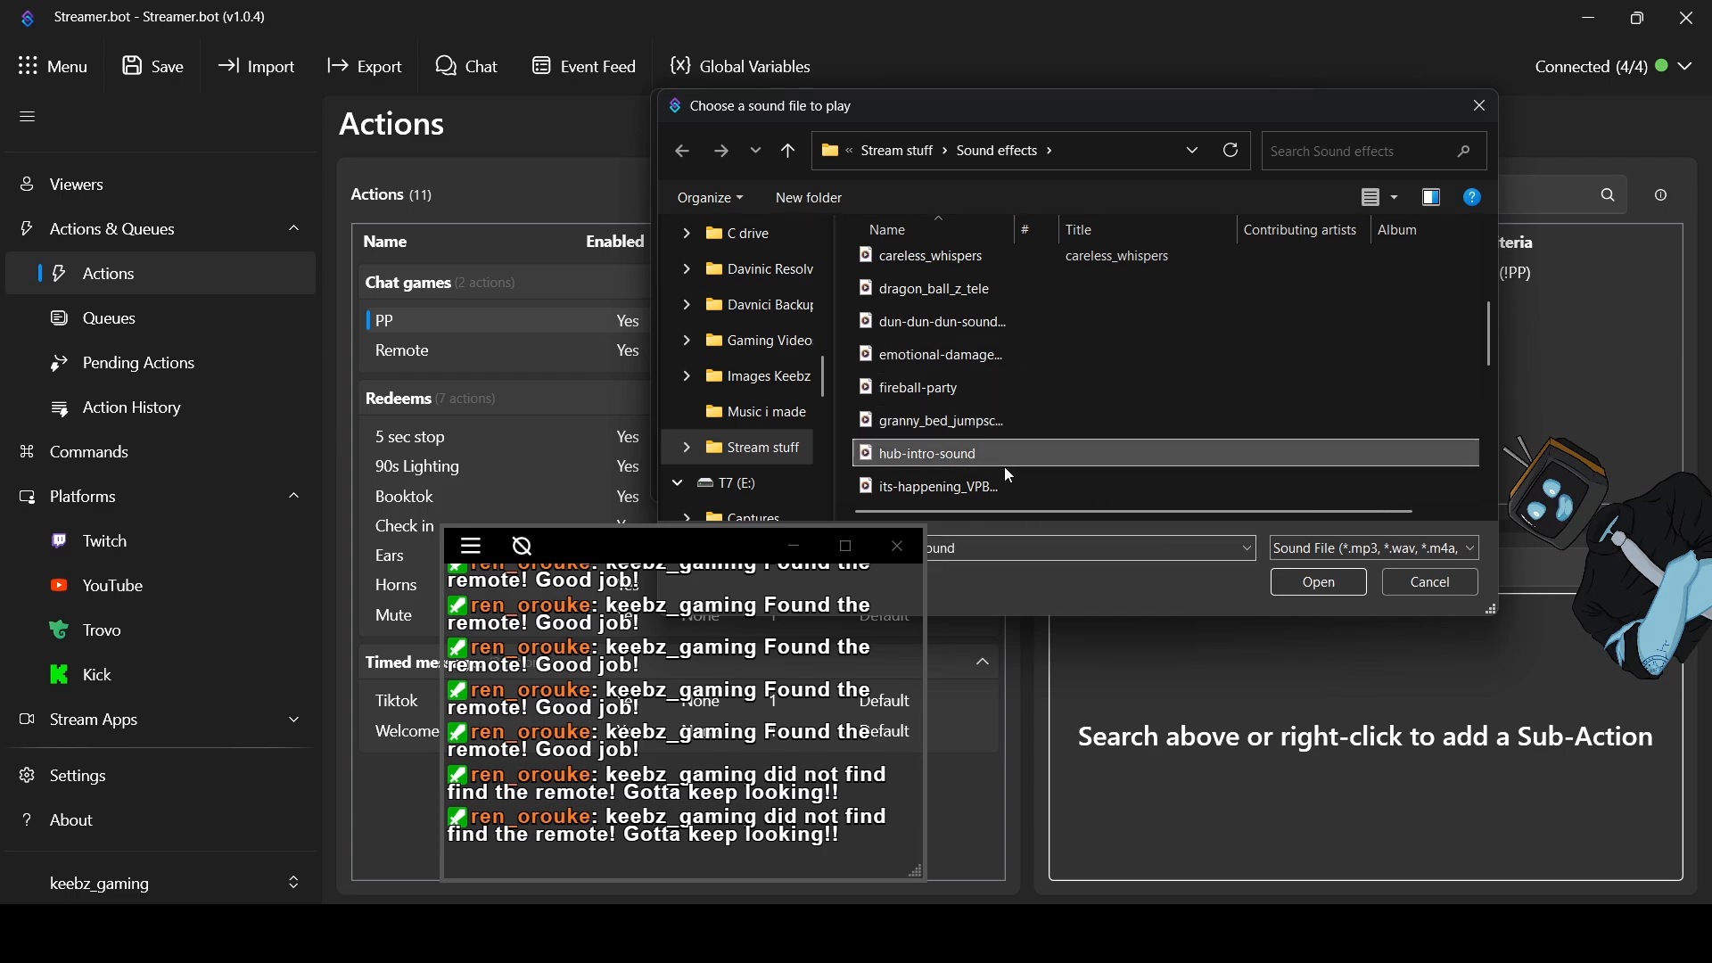
pyautogui.click(1307, 588)
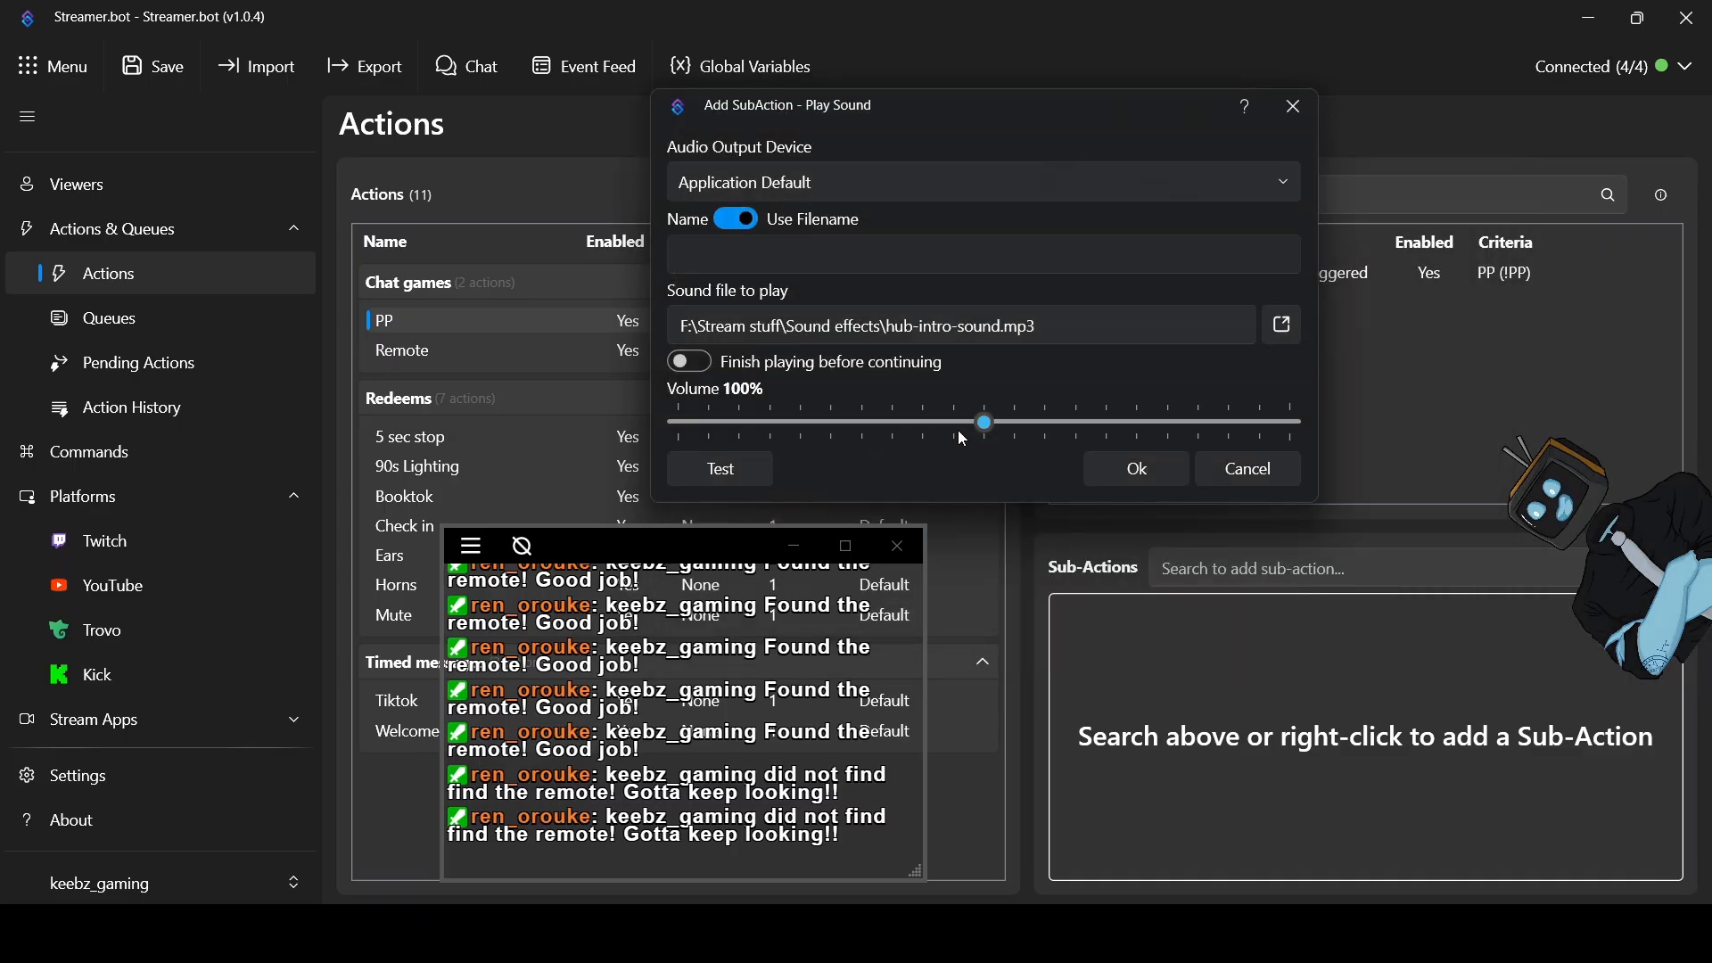
# Set the sound's volume to 75% and confirm the Play Sound sub-action
pyautogui.moveTo(985, 427); pyautogui.dragTo(842, 435)
pyautogui.moveTo(840, 434); pyautogui.dragTo(915, 438)
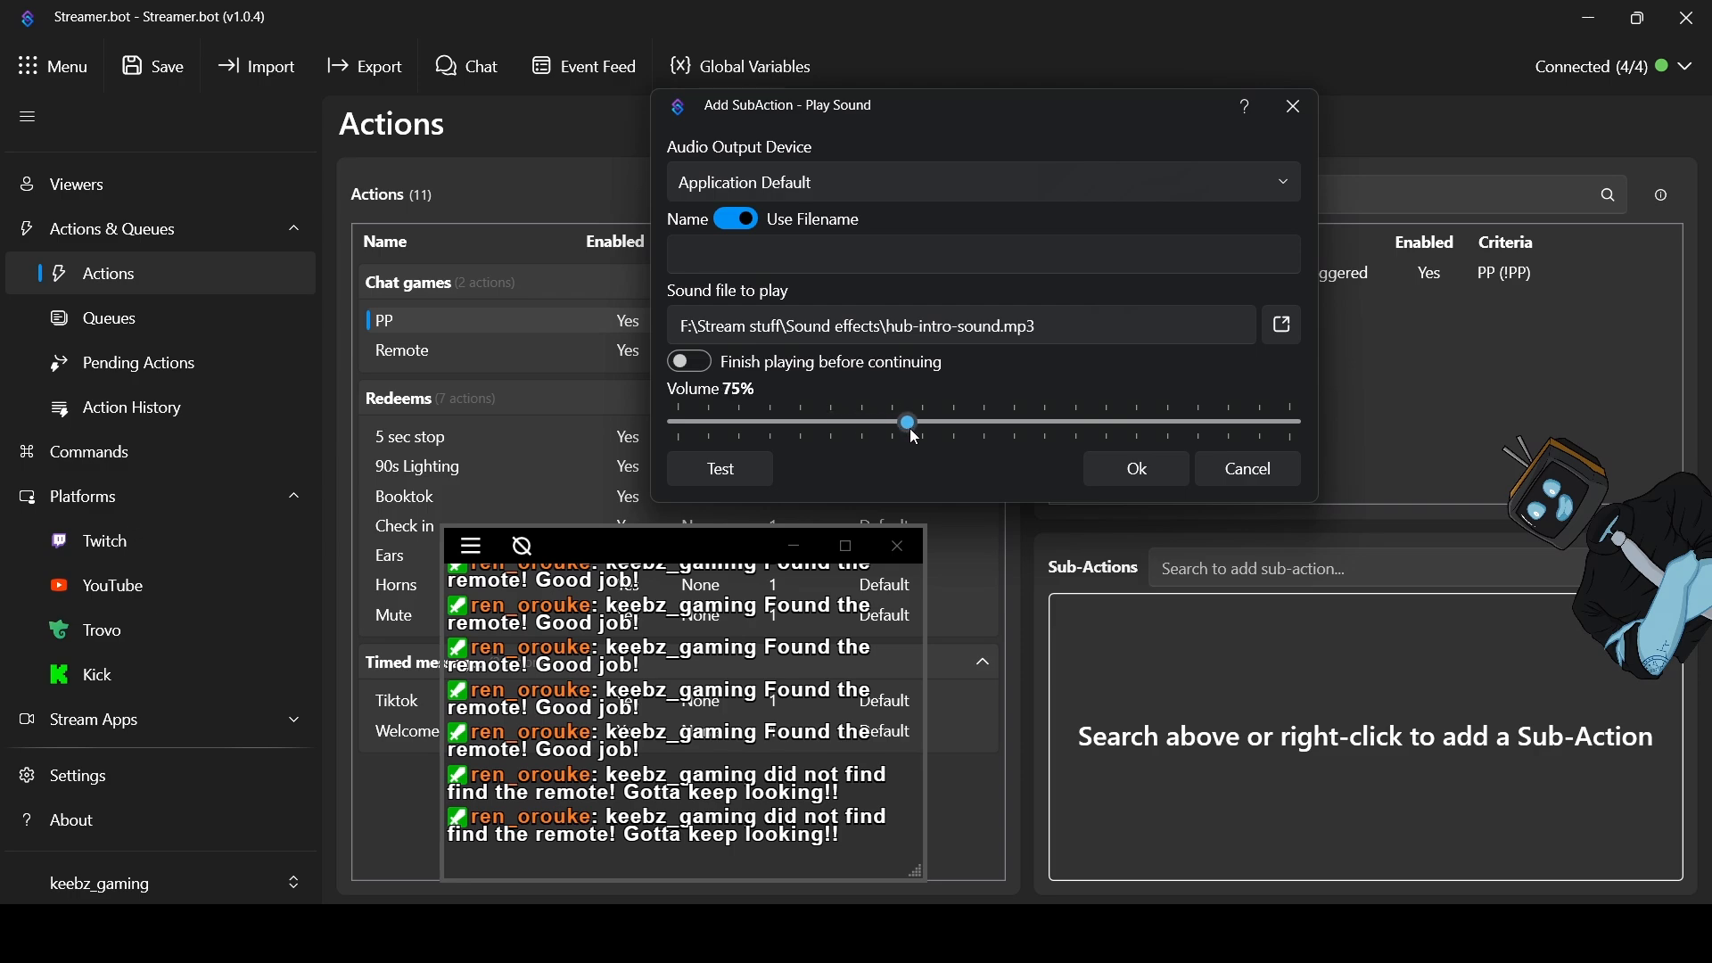
pyautogui.click(1137, 469)
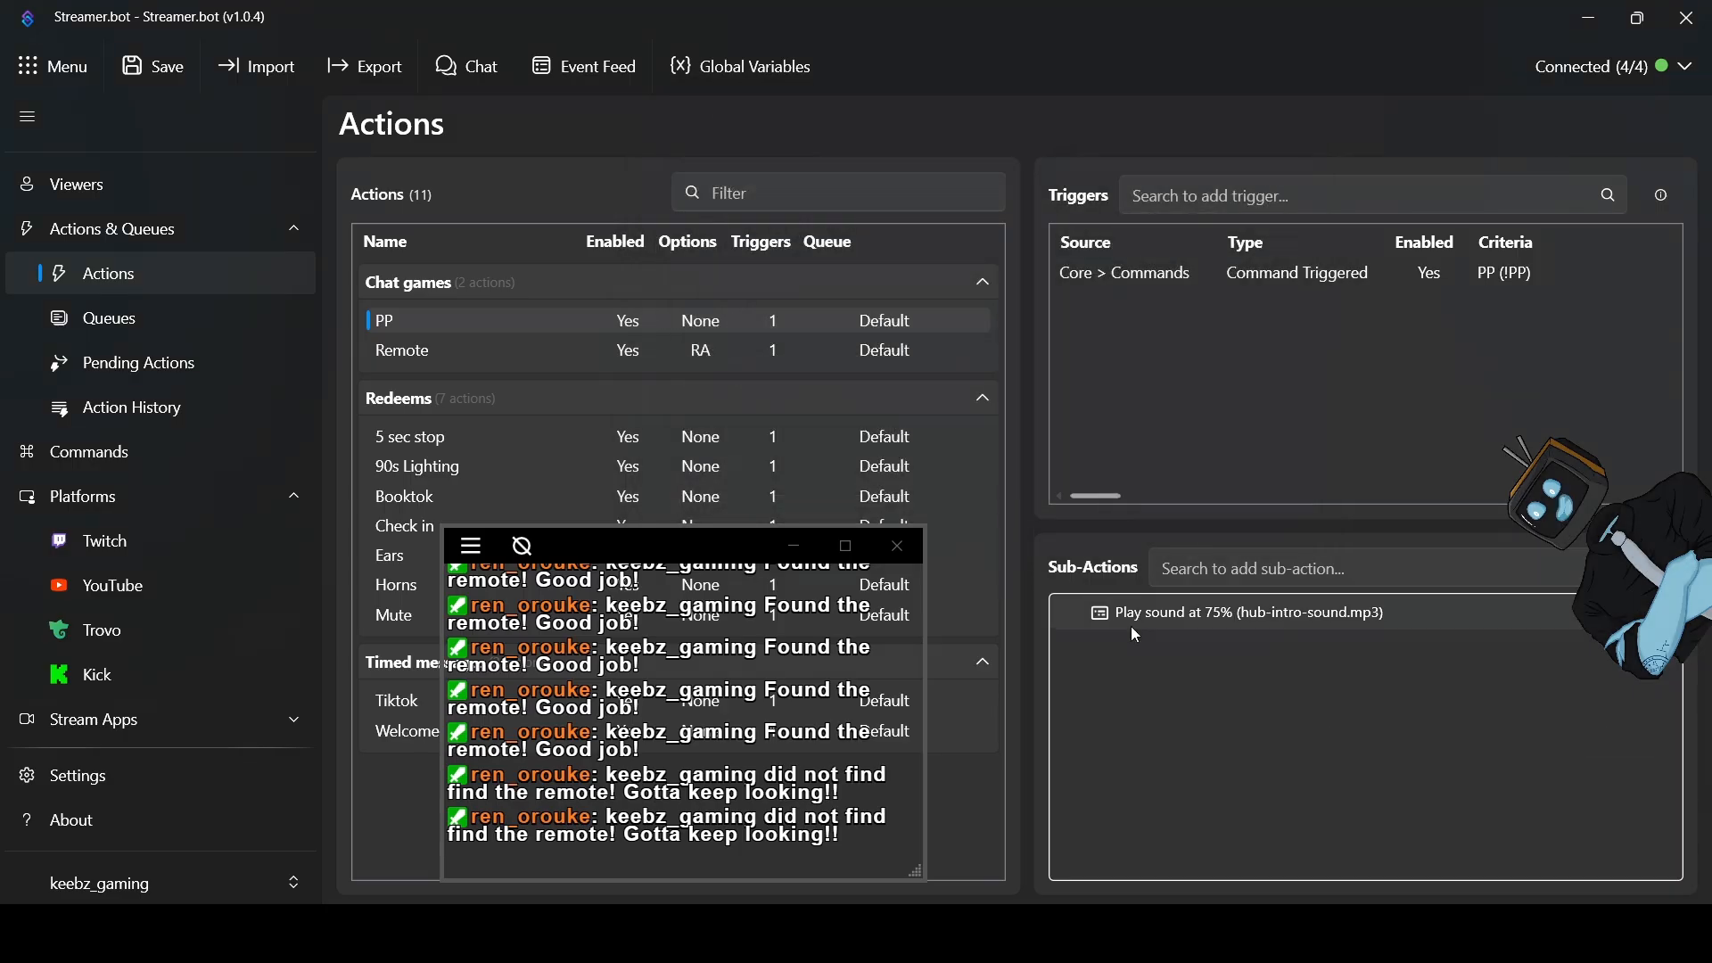
# Begin adding a Twitch Send Message to Channel sub-action to the PP action
pyautogui.rightClick(1170, 654)
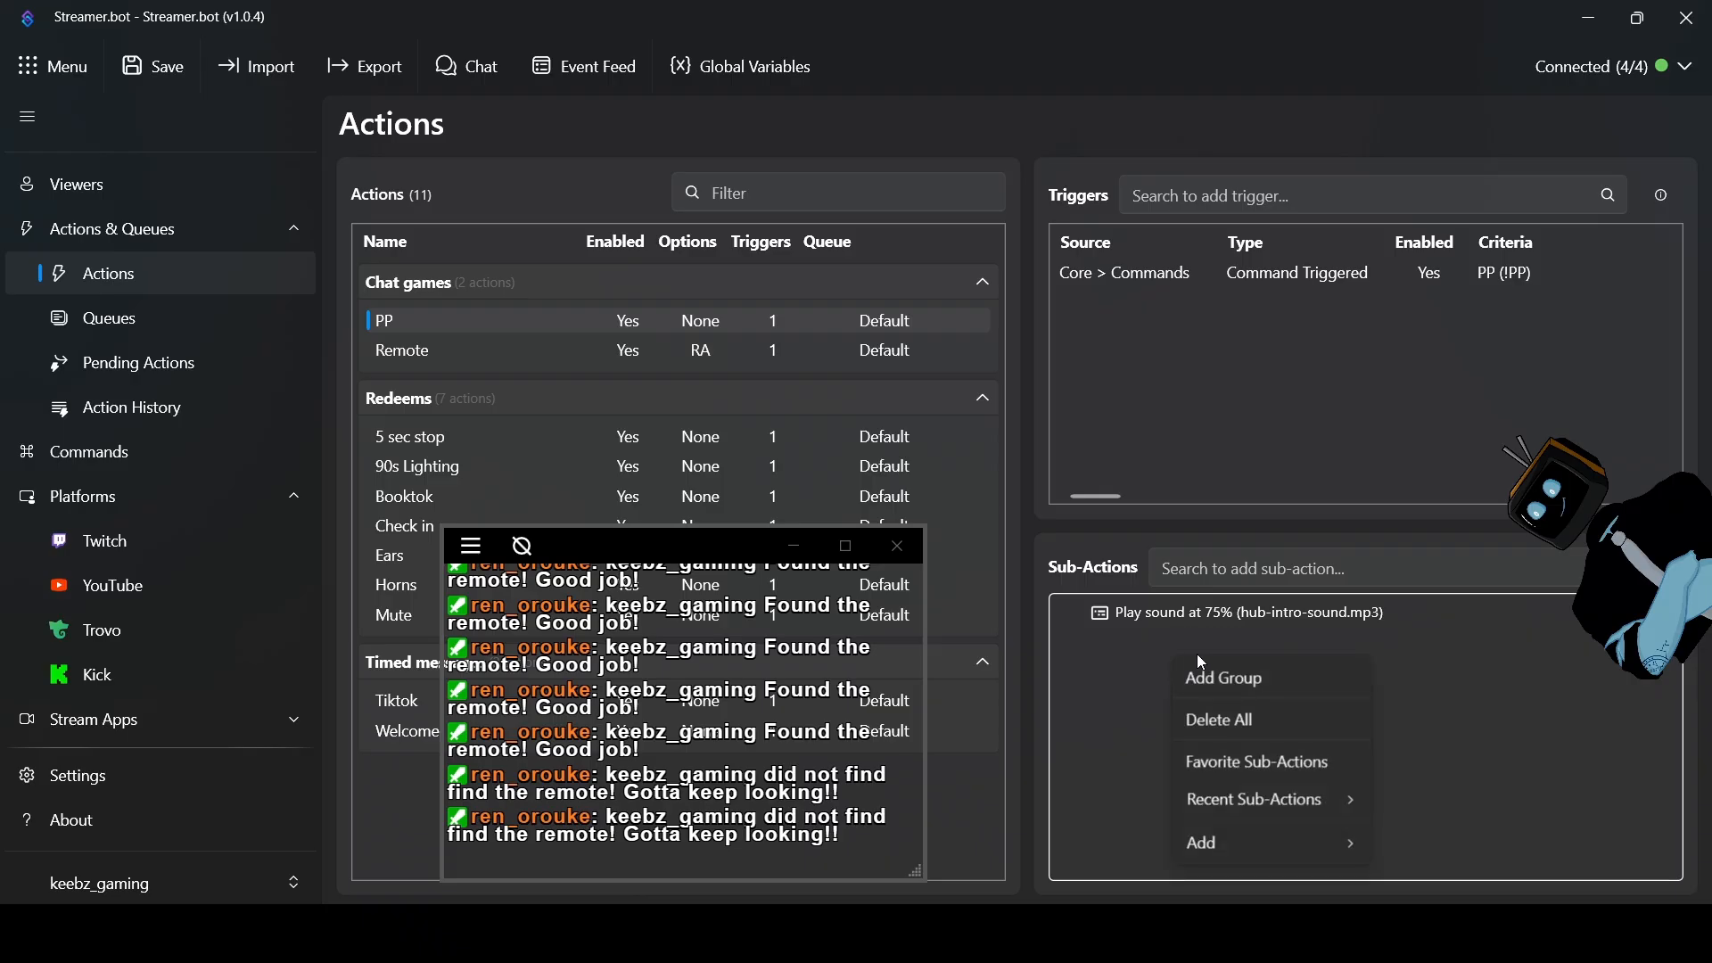
pyautogui.moveTo(1222, 843)
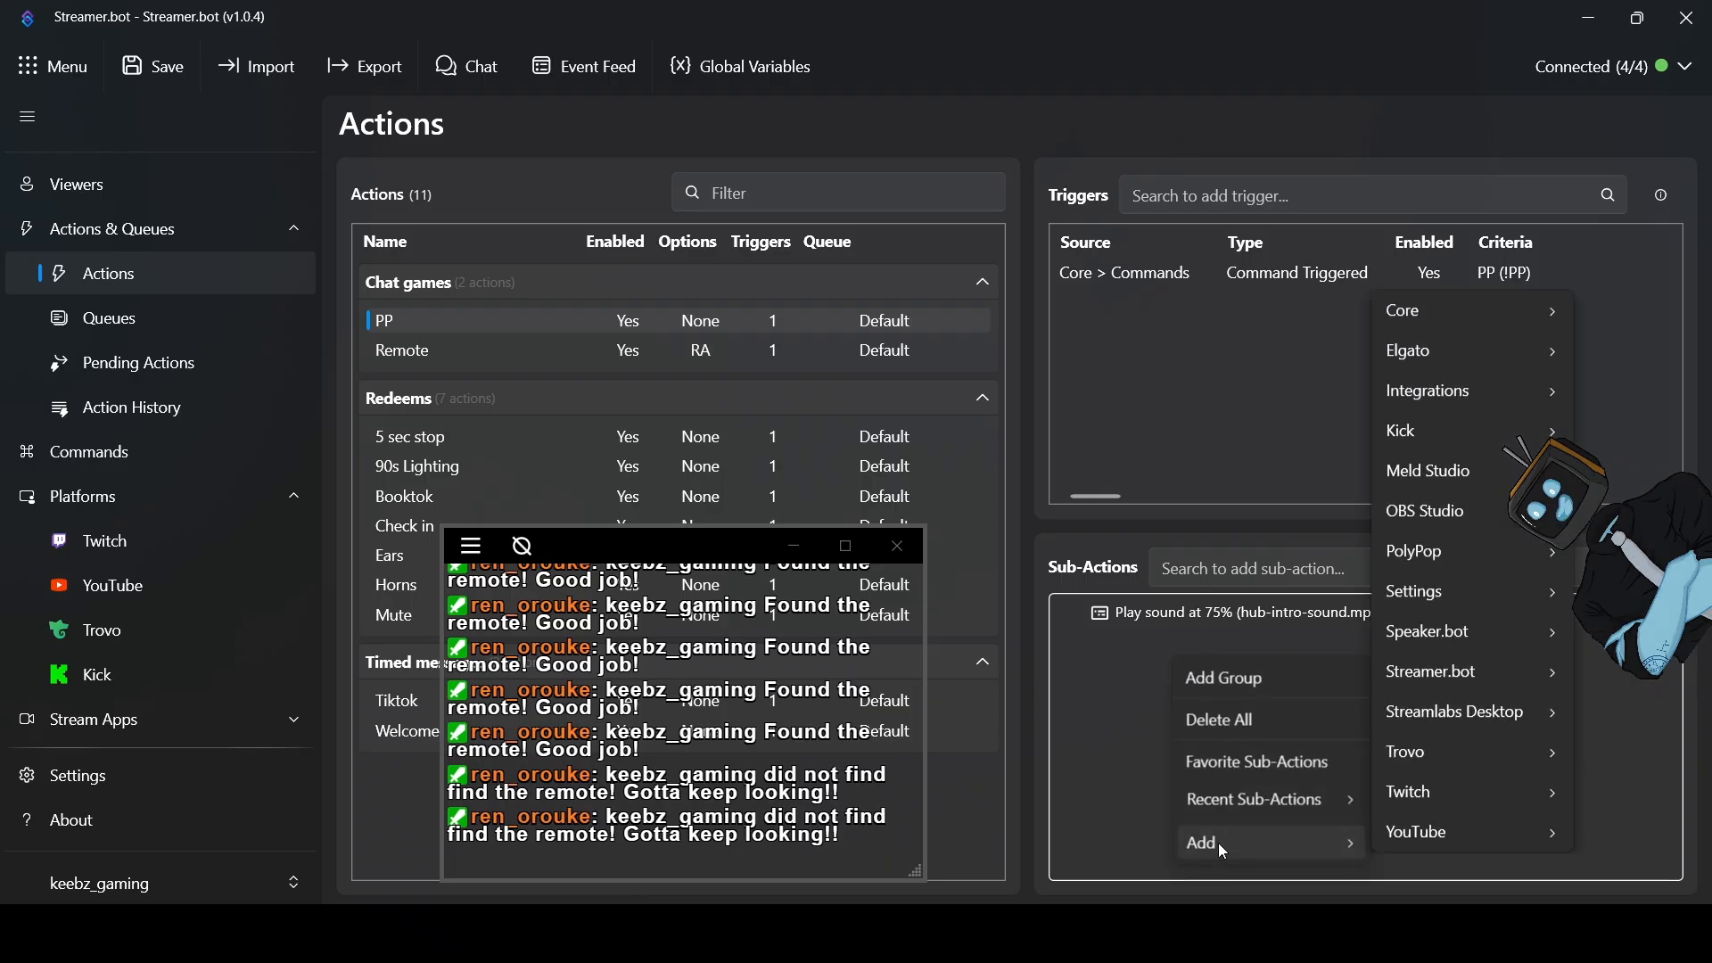
pyautogui.moveTo(1446, 799)
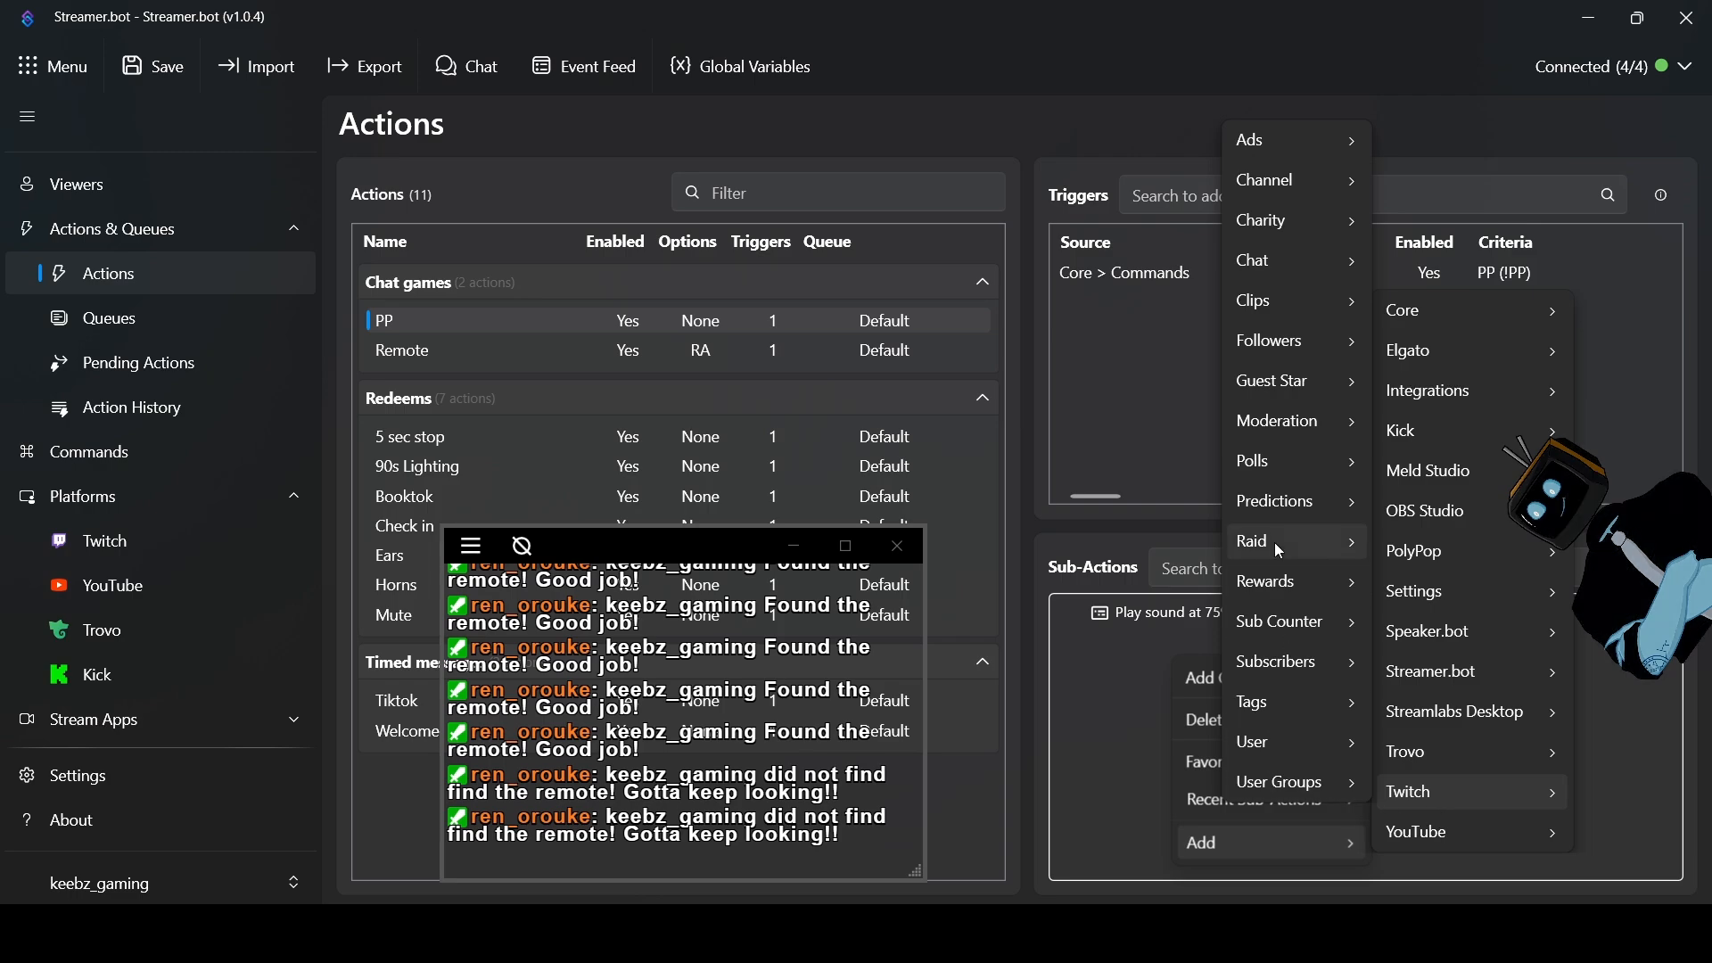
pyautogui.moveTo(1270, 260)
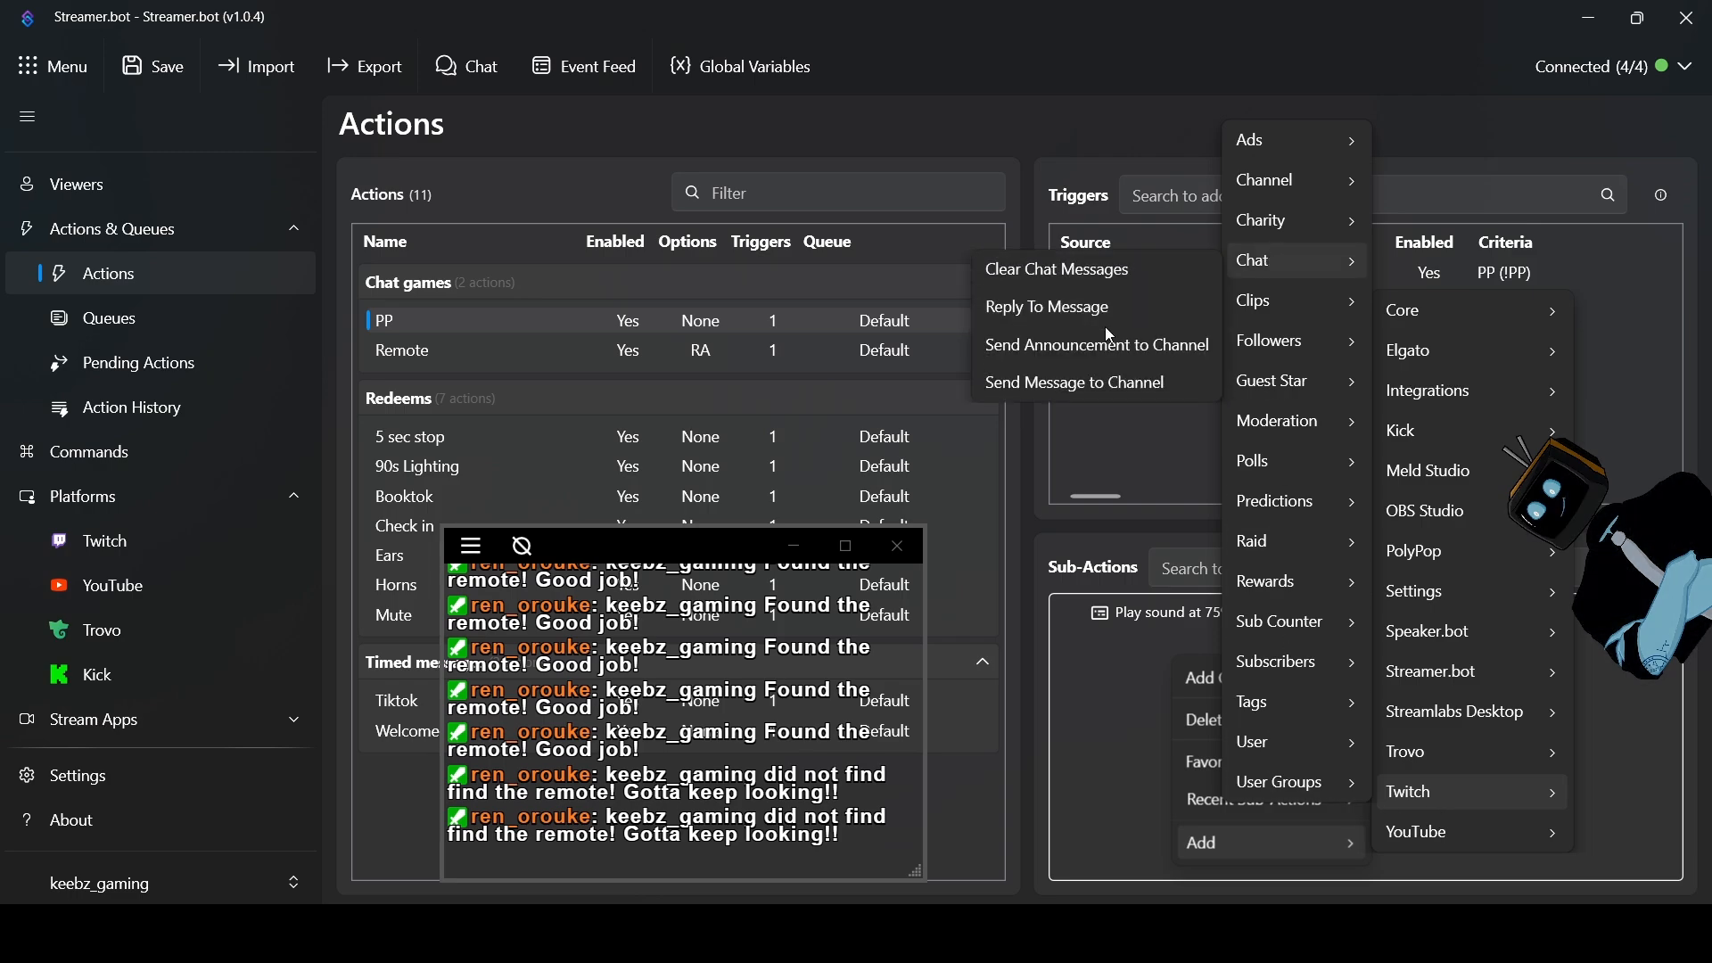
pyautogui.click(1083, 396)
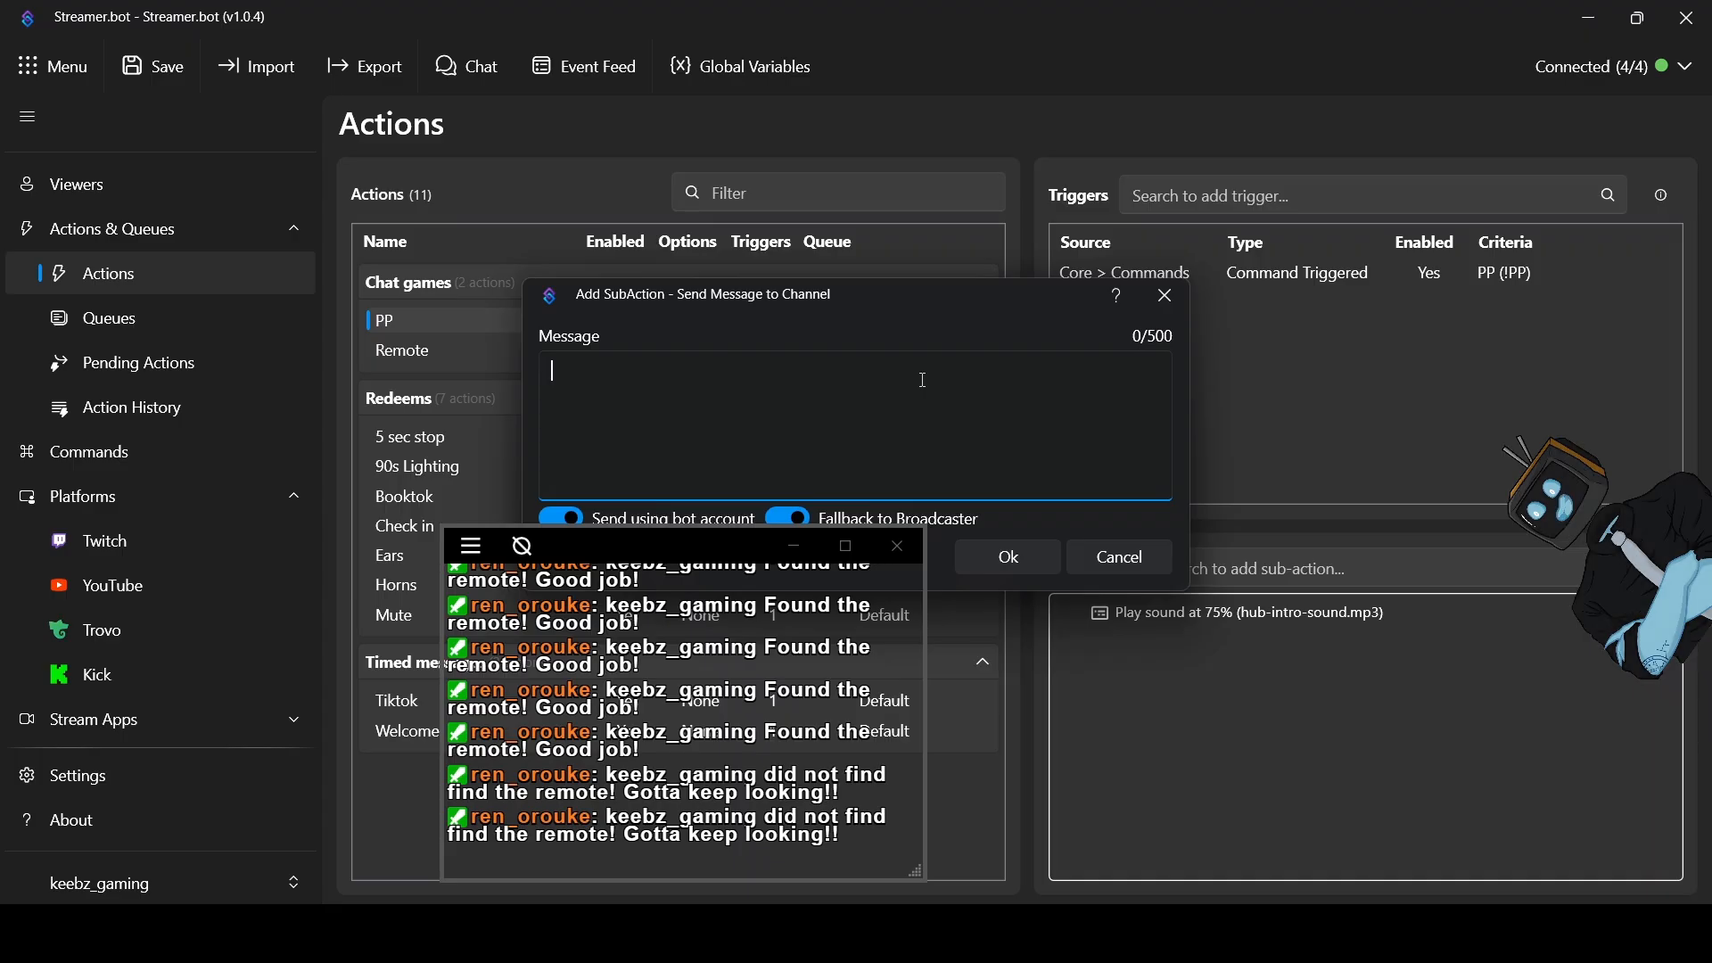
# Write the channel message "%username% has a %randomnumber% pp!!" and confirm the sub-action
pyautogui.write('%username%')
pyautogui.moveTo(890, 308); pyautogui.dragTo(925, 224)
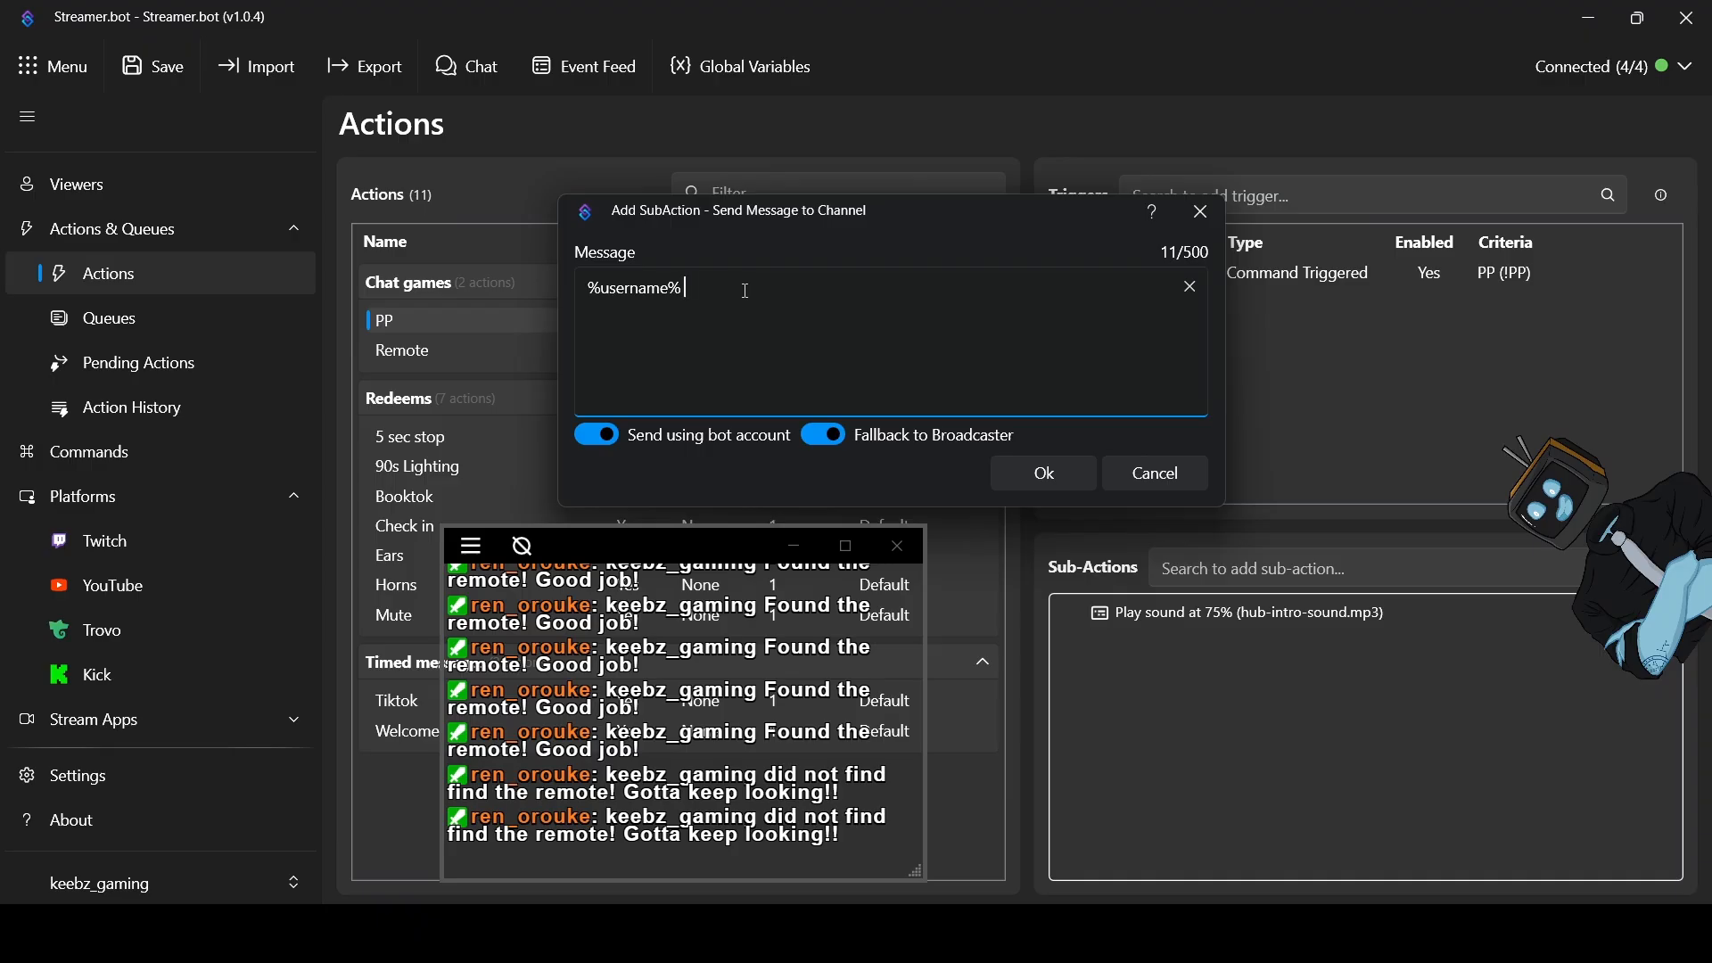
pyautogui.write('Has')
pyautogui.press('BackSpace')
pyautogui.press('BackSpace')
pyautogui.press('BackSpace')
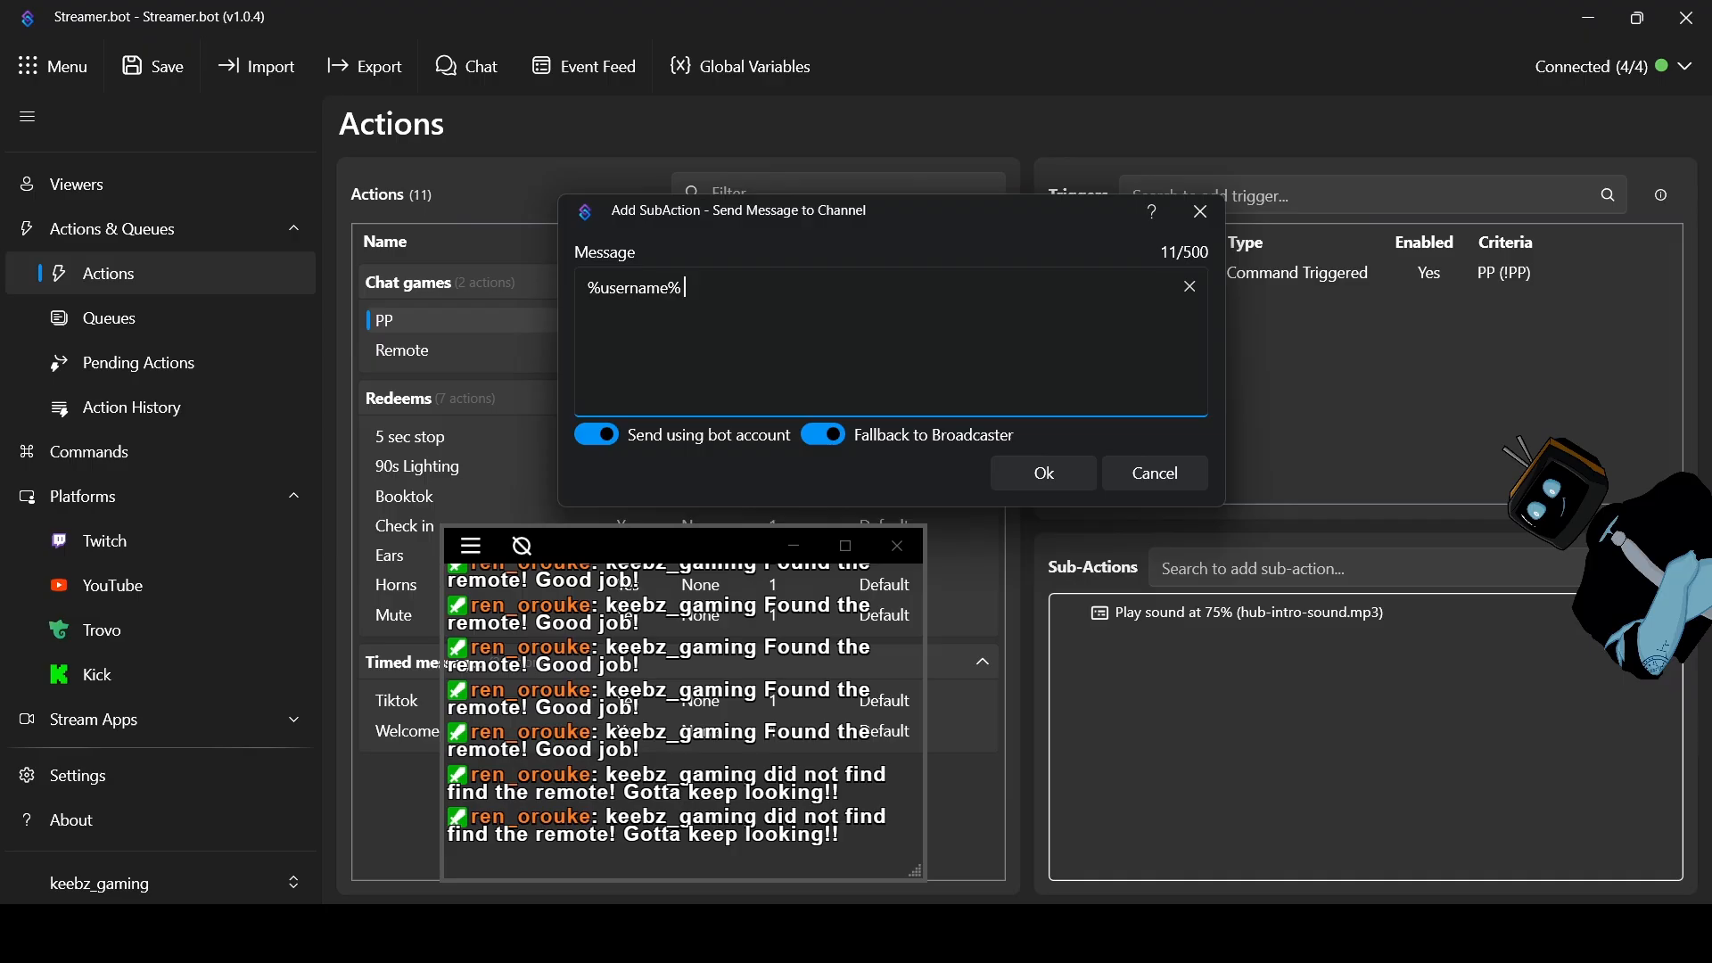
pyautogui.write('has a %random')
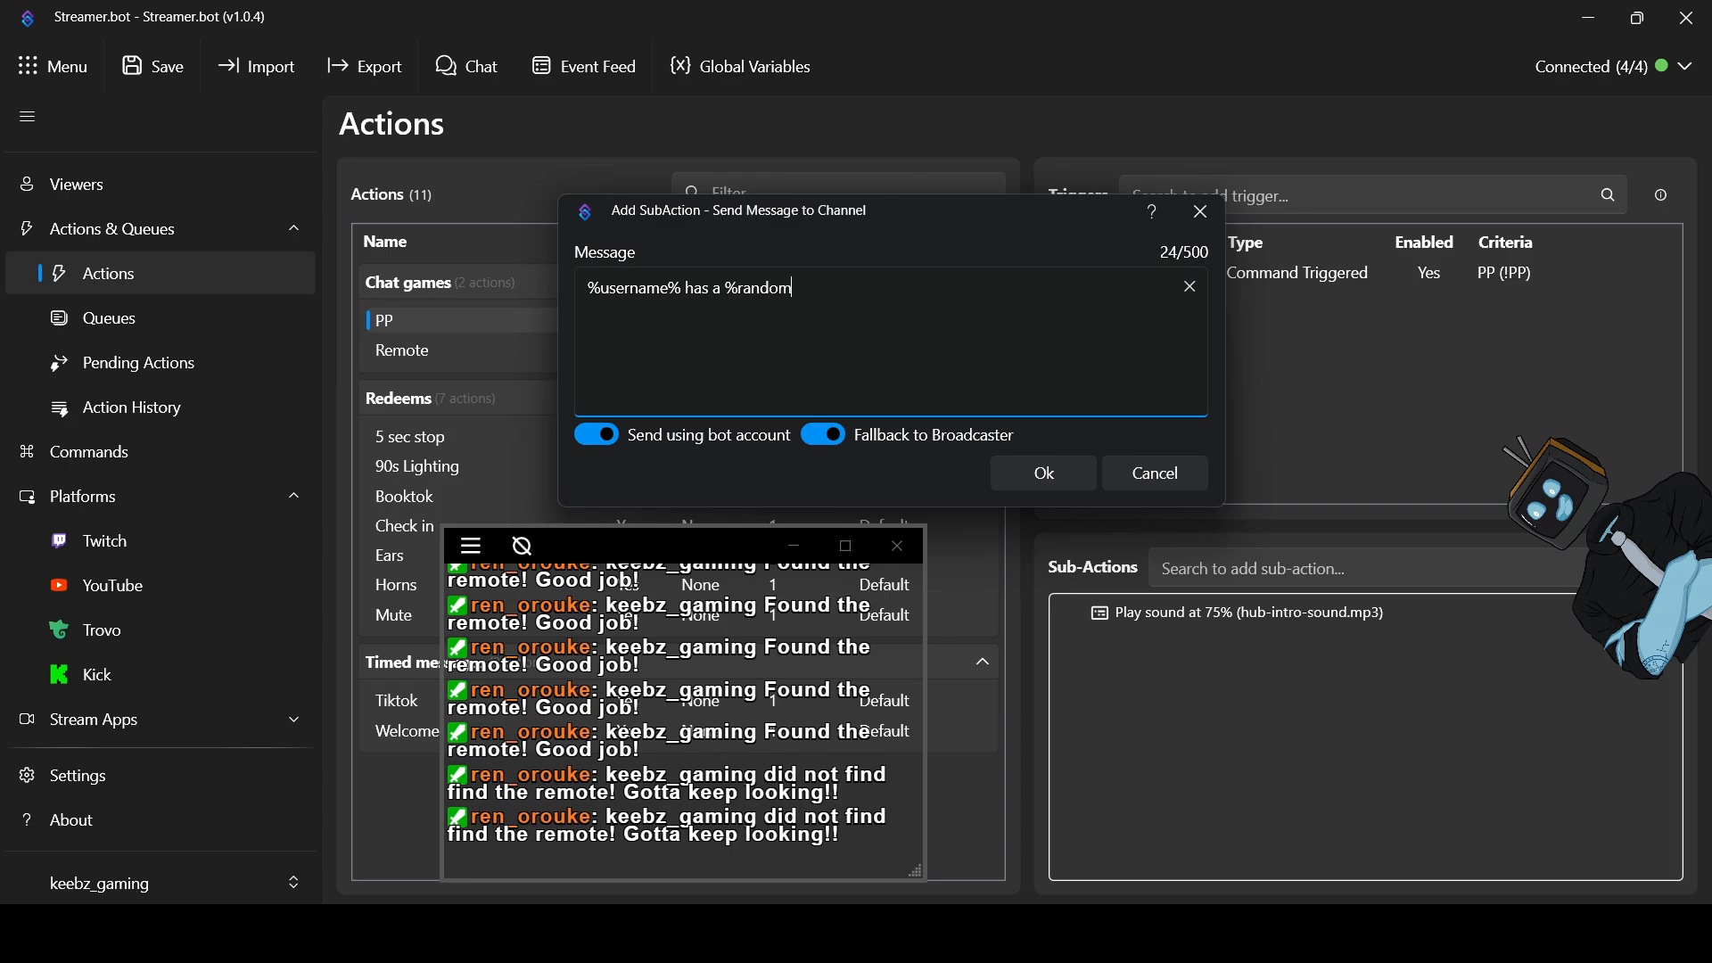
pyautogui.write('number% pp')
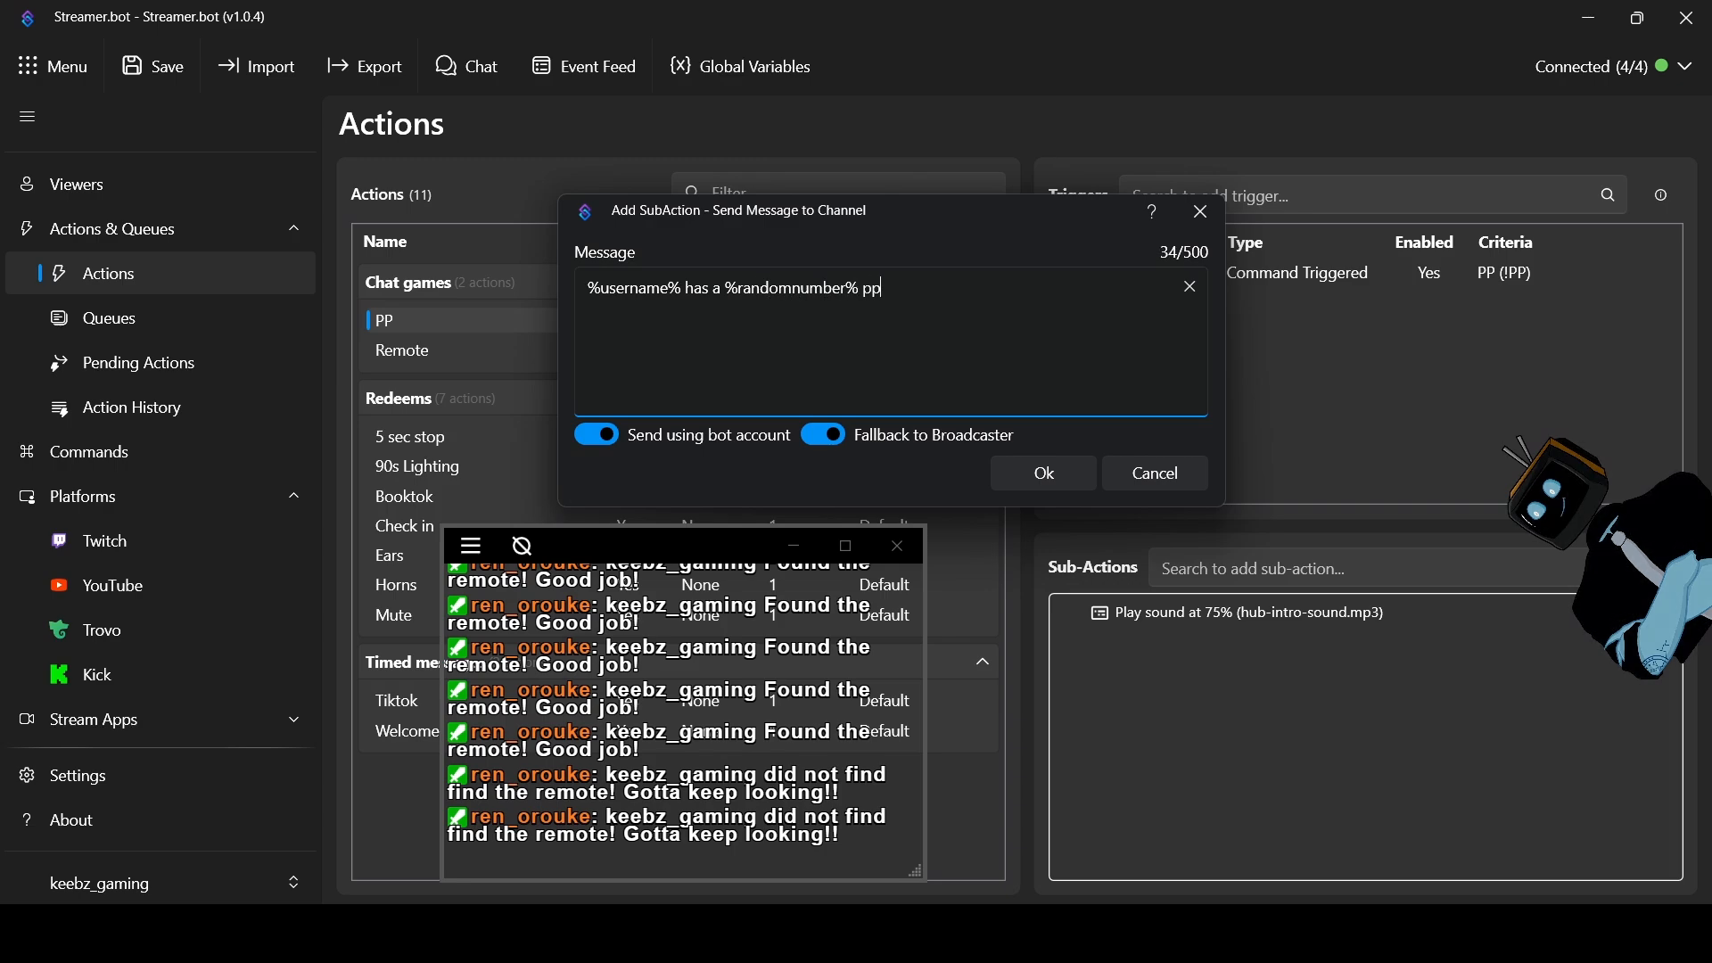
pyautogui.write('!!')
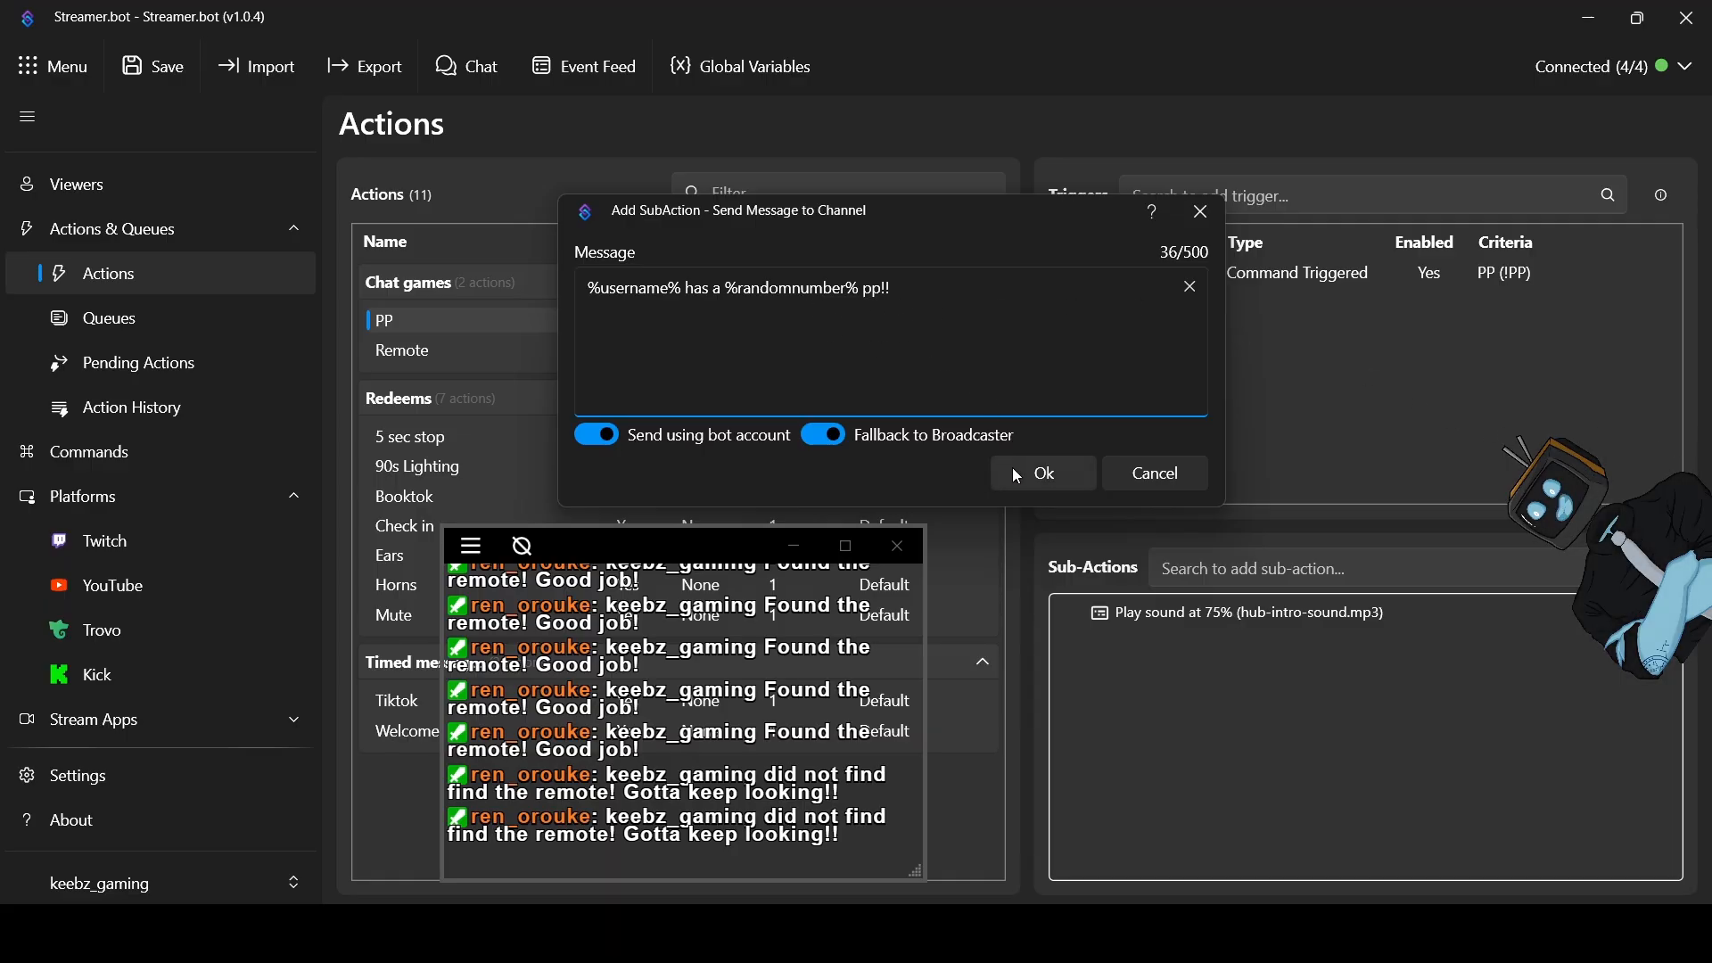
pyautogui.click(1046, 478)
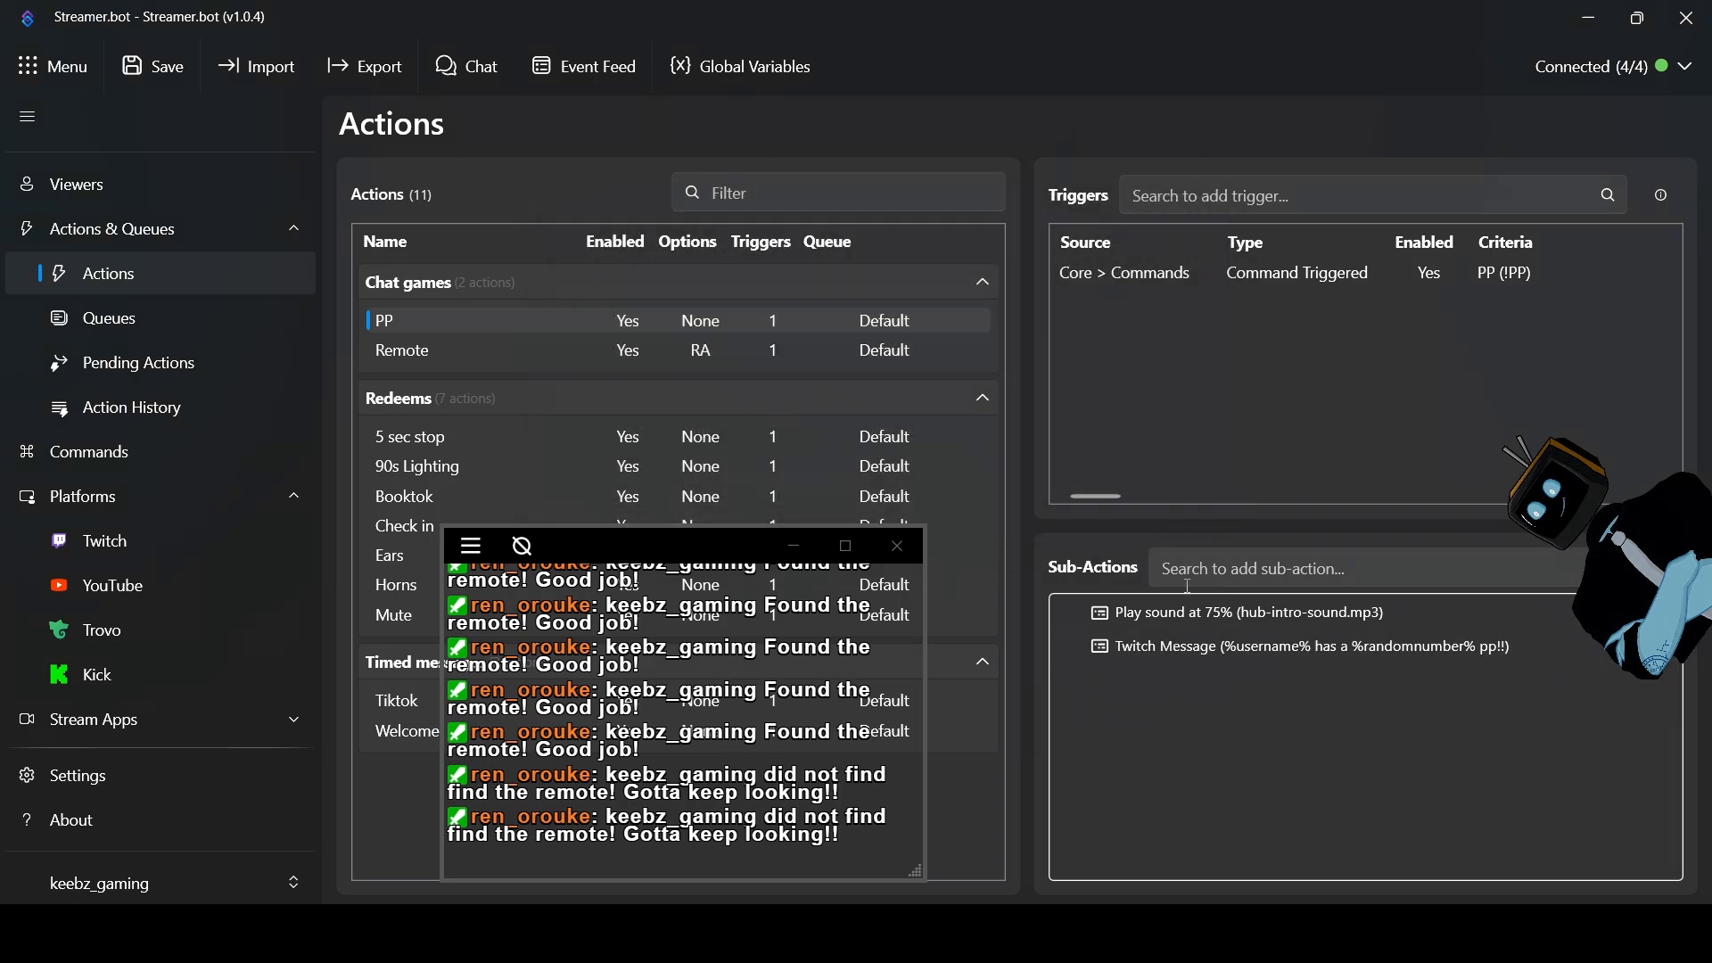
# Disable the Play Sound sub-action and test the PP action's command trigger
pyautogui.rightClick(1180, 617)
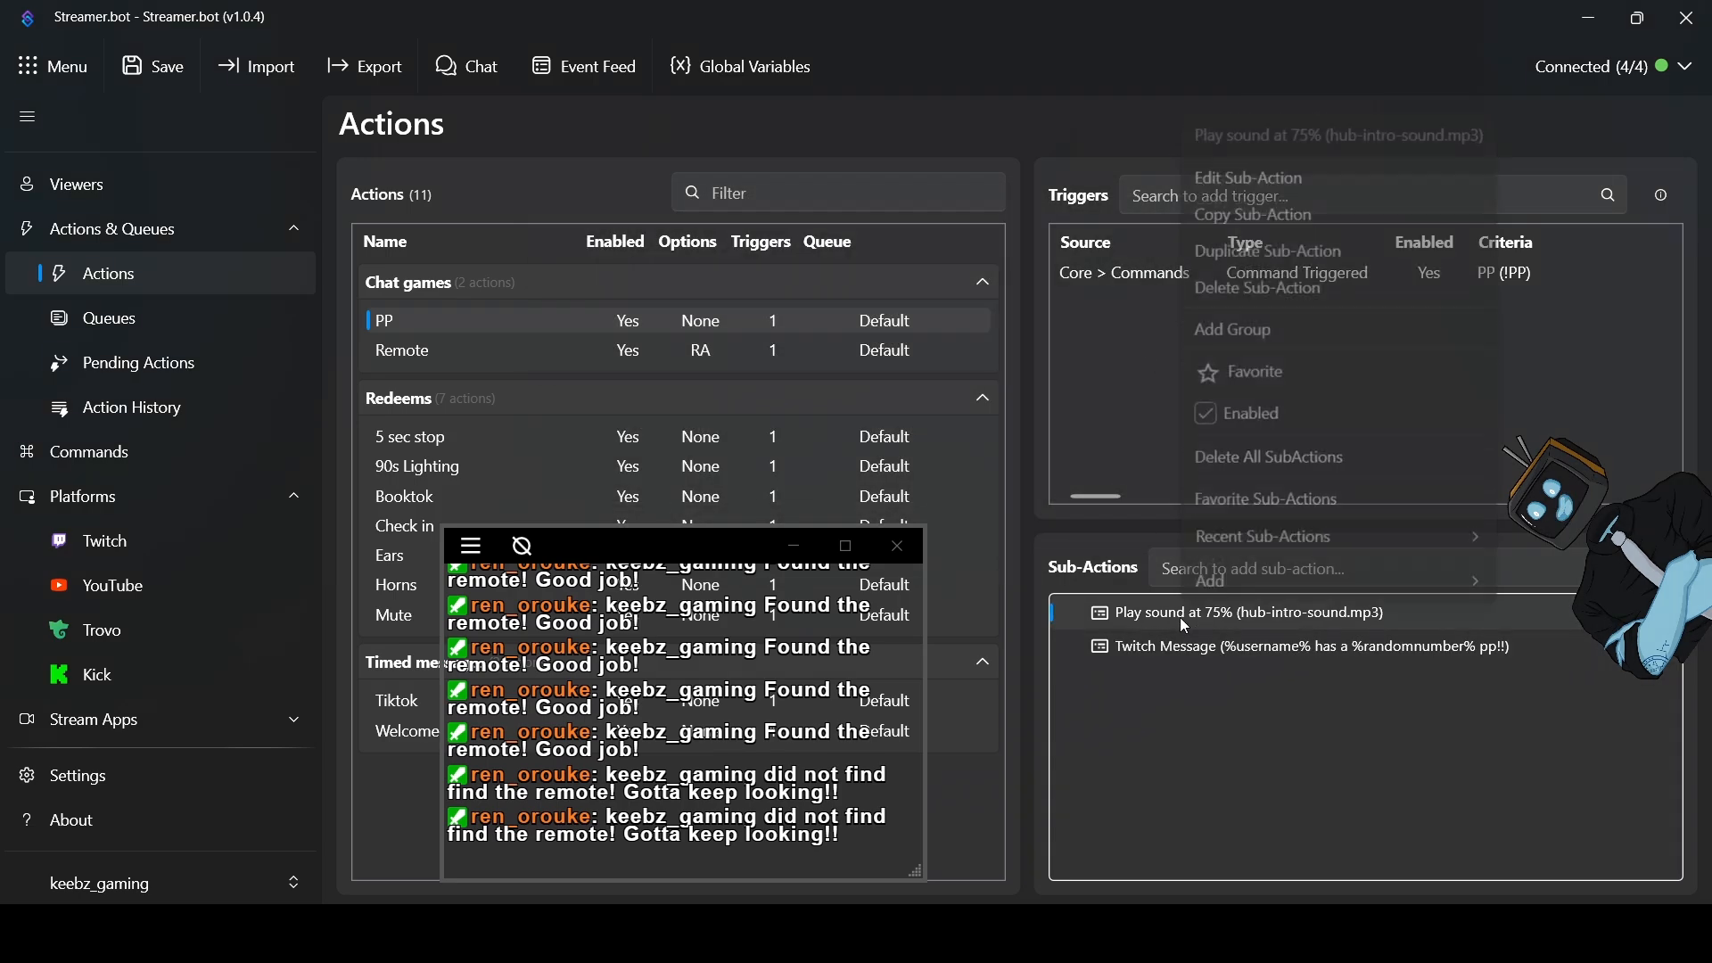
pyautogui.click(1213, 428)
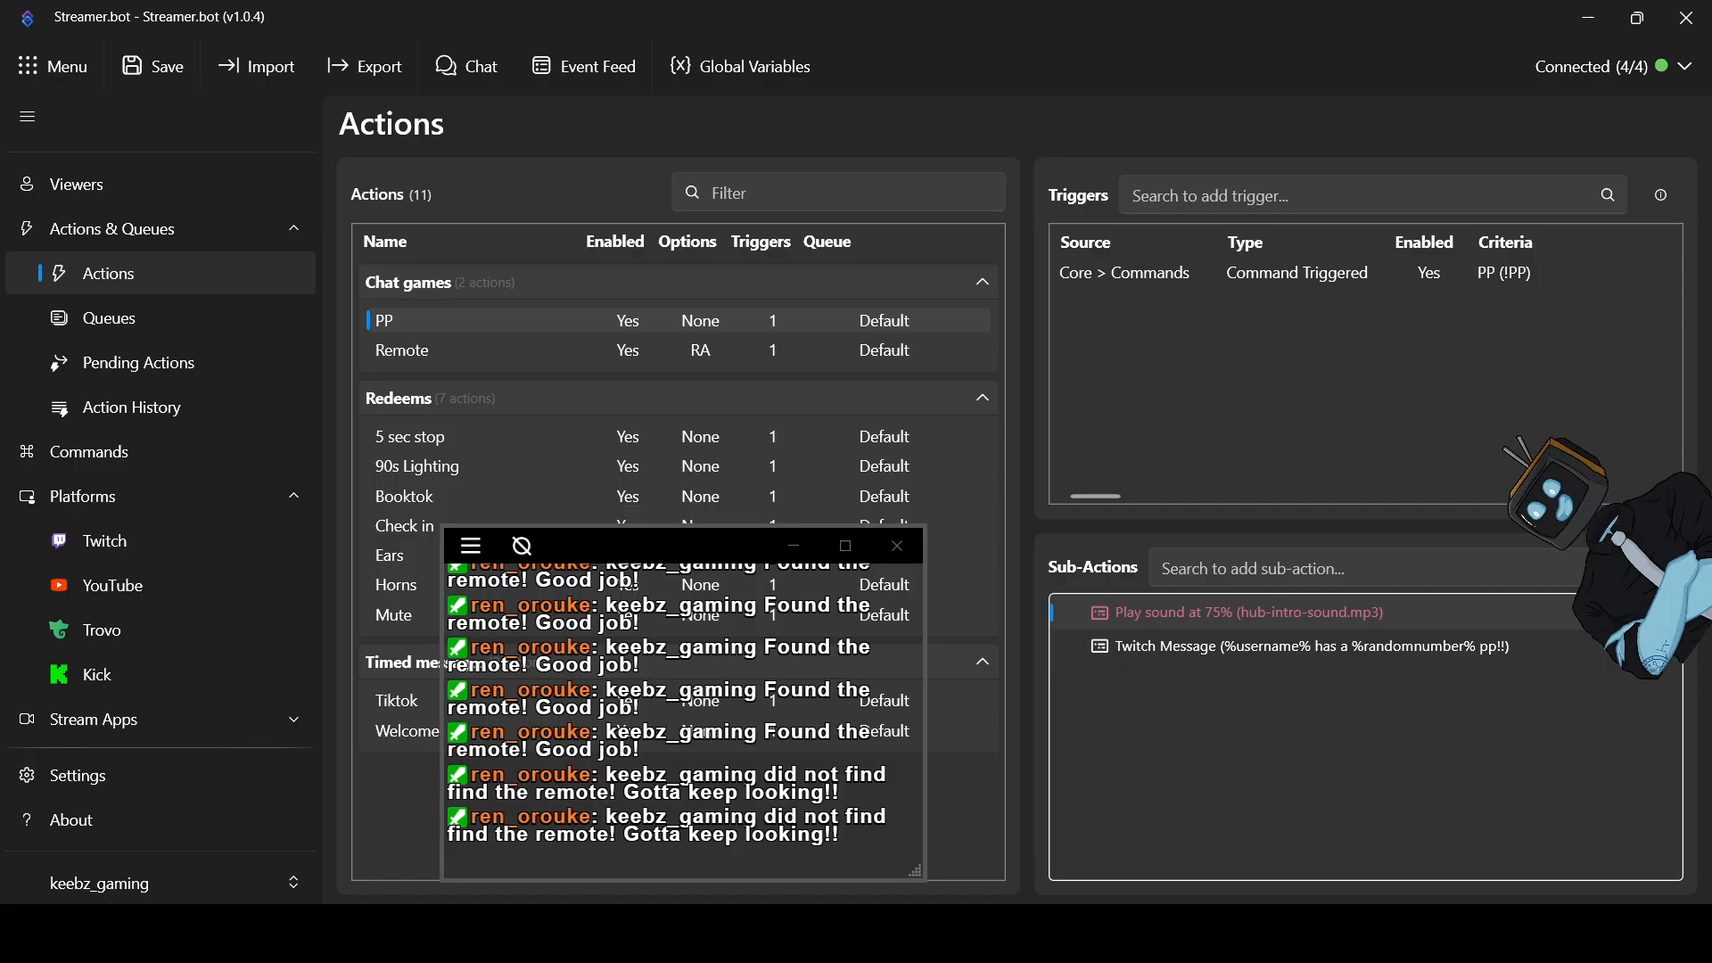
pyautogui.rightClick(1169, 270)
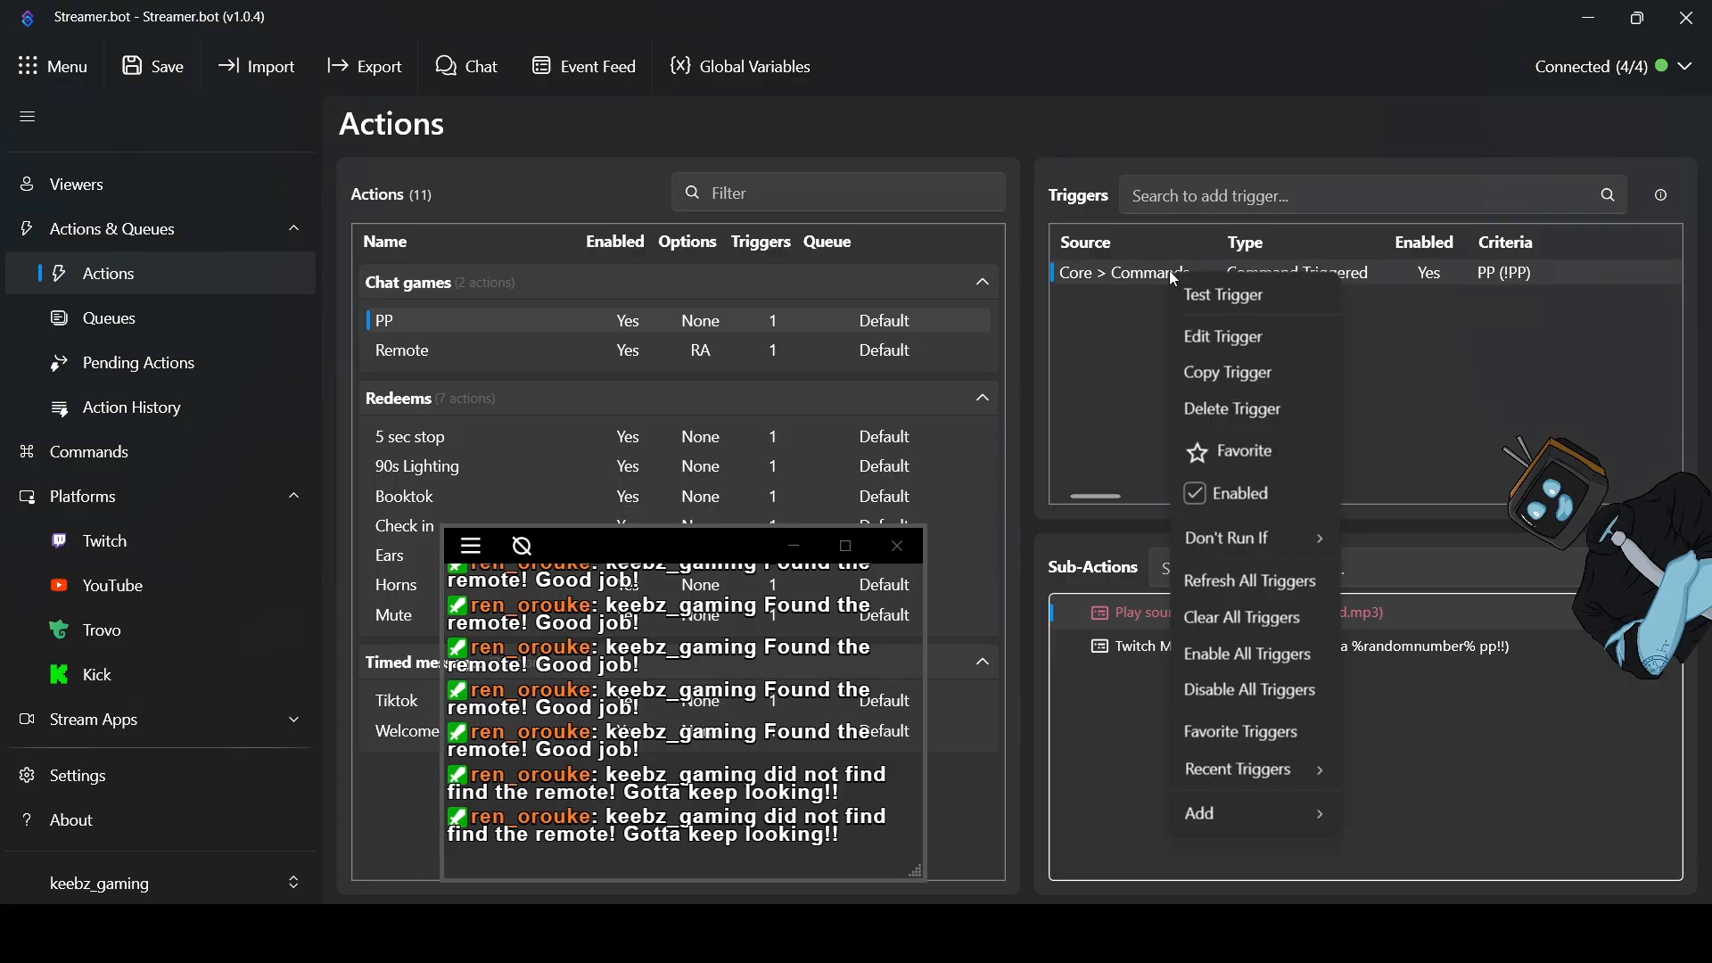
pyautogui.click(1212, 290)
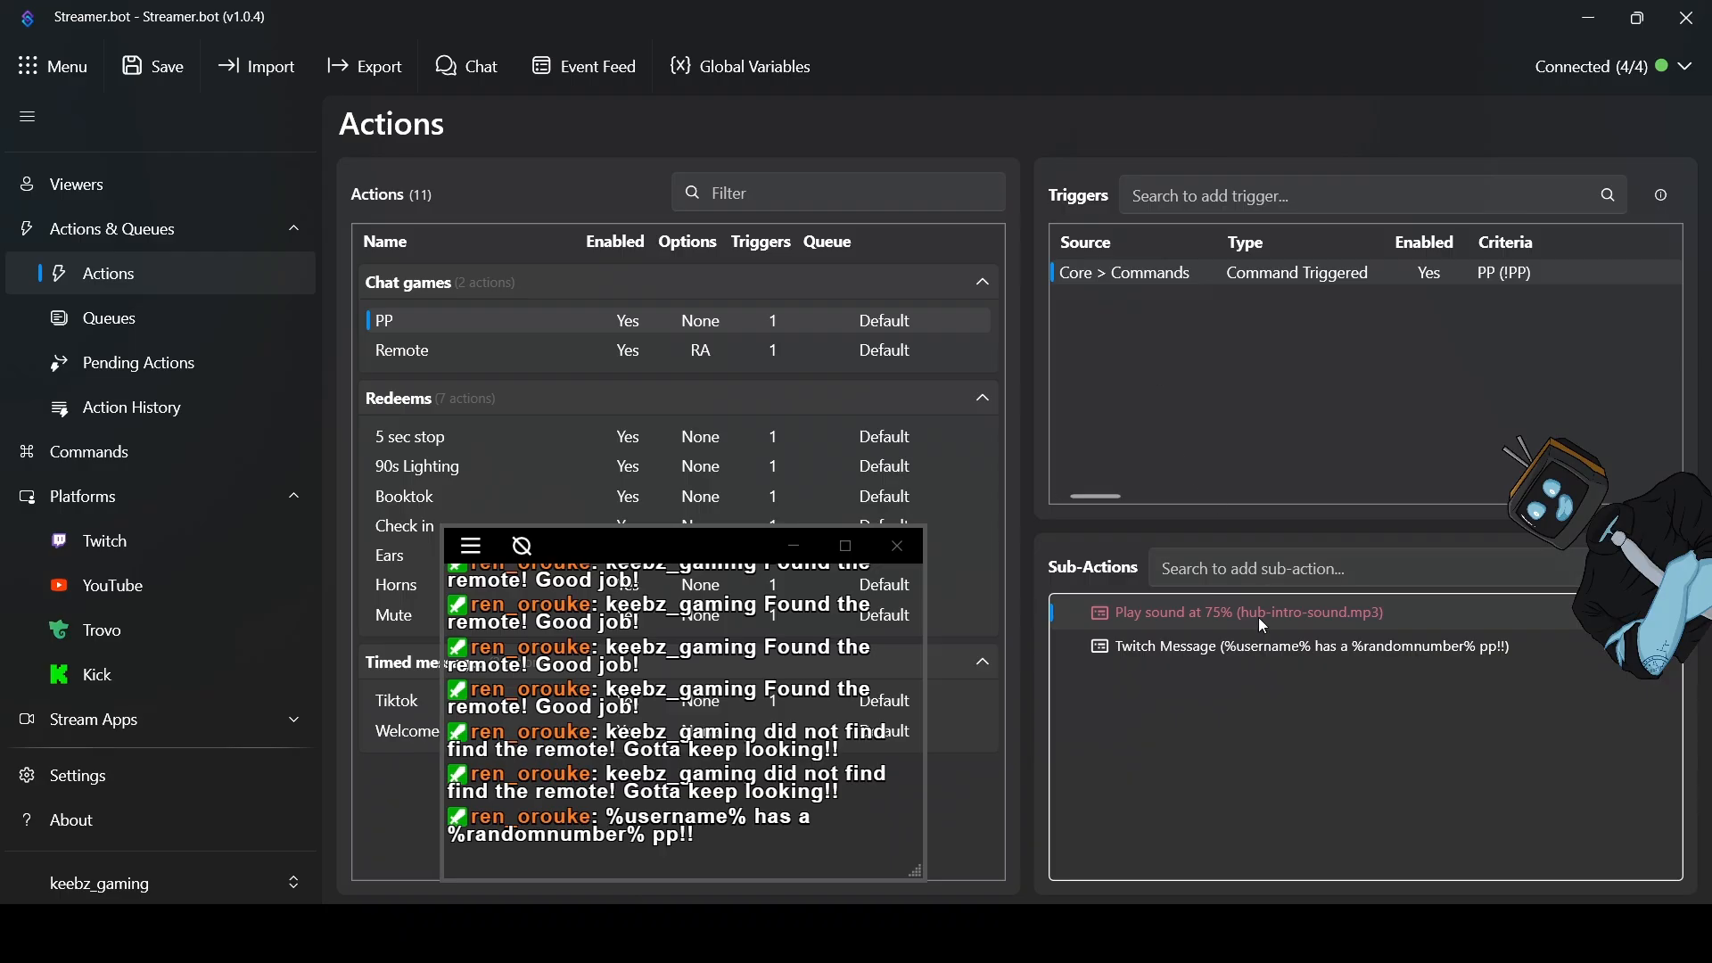
# Capitalize the variables in the Twitch message so it reads "%Username% has a %Randomnumber% pp!!" and confirm the edit
pyautogui.doubleClick(1214, 652)
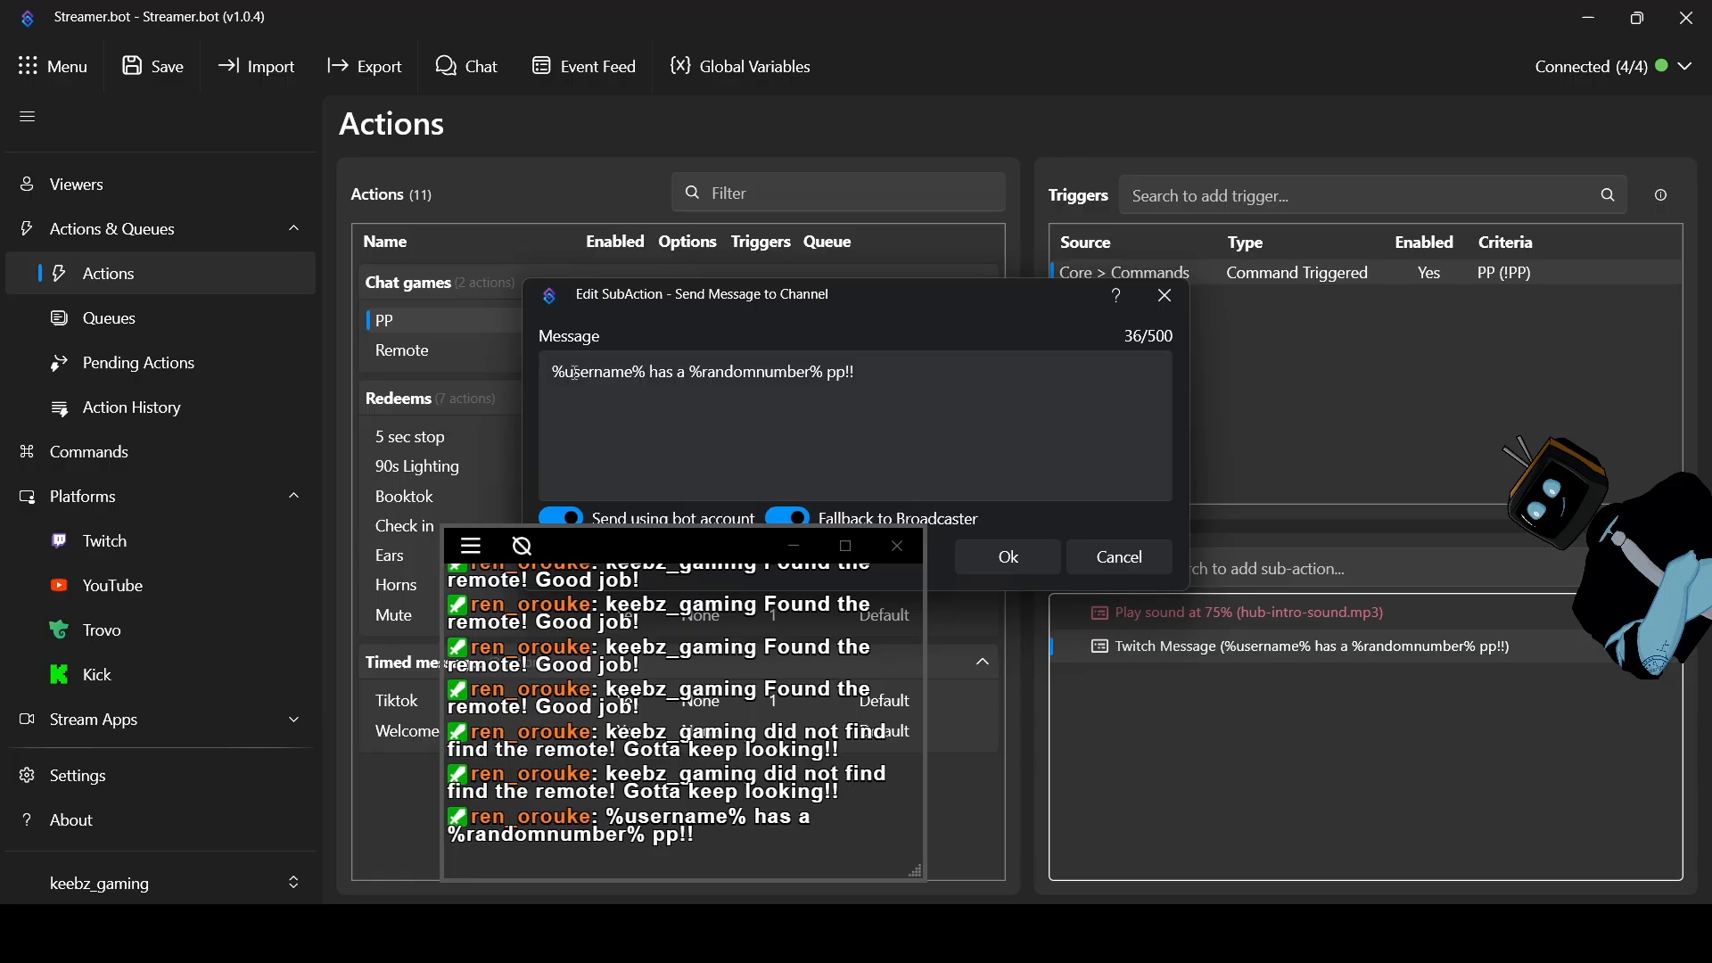
pyautogui.click(728, 414)
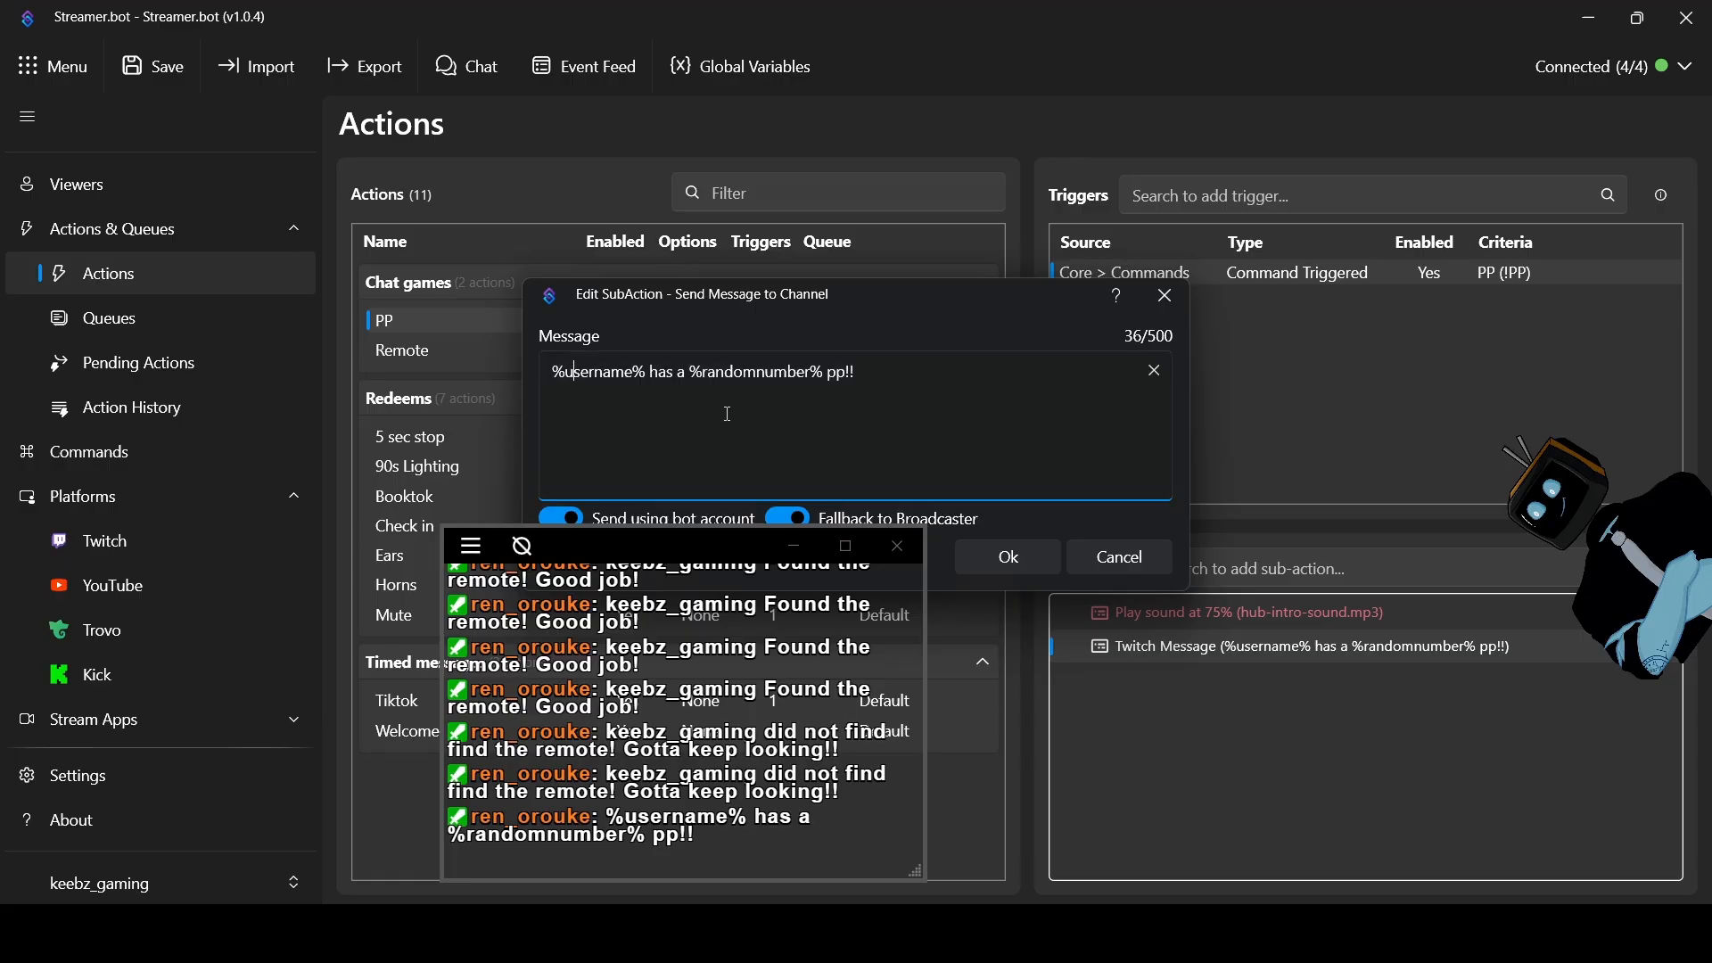
pyautogui.press('BackSpace')
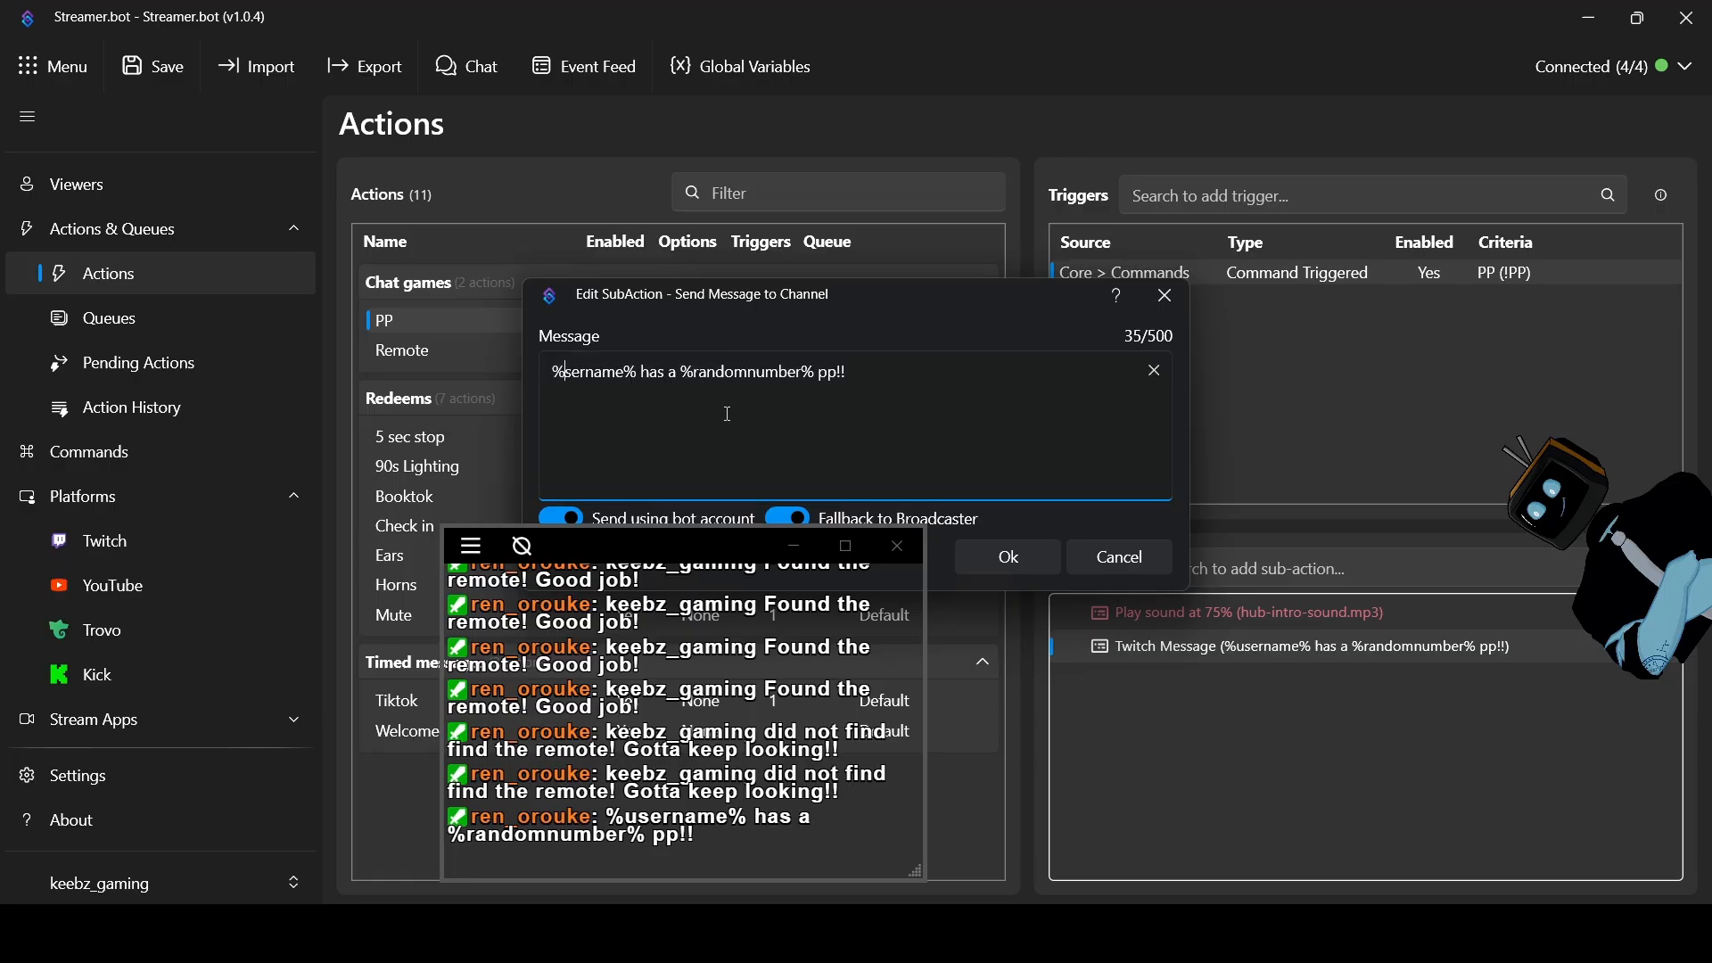
pyautogui.write('U')
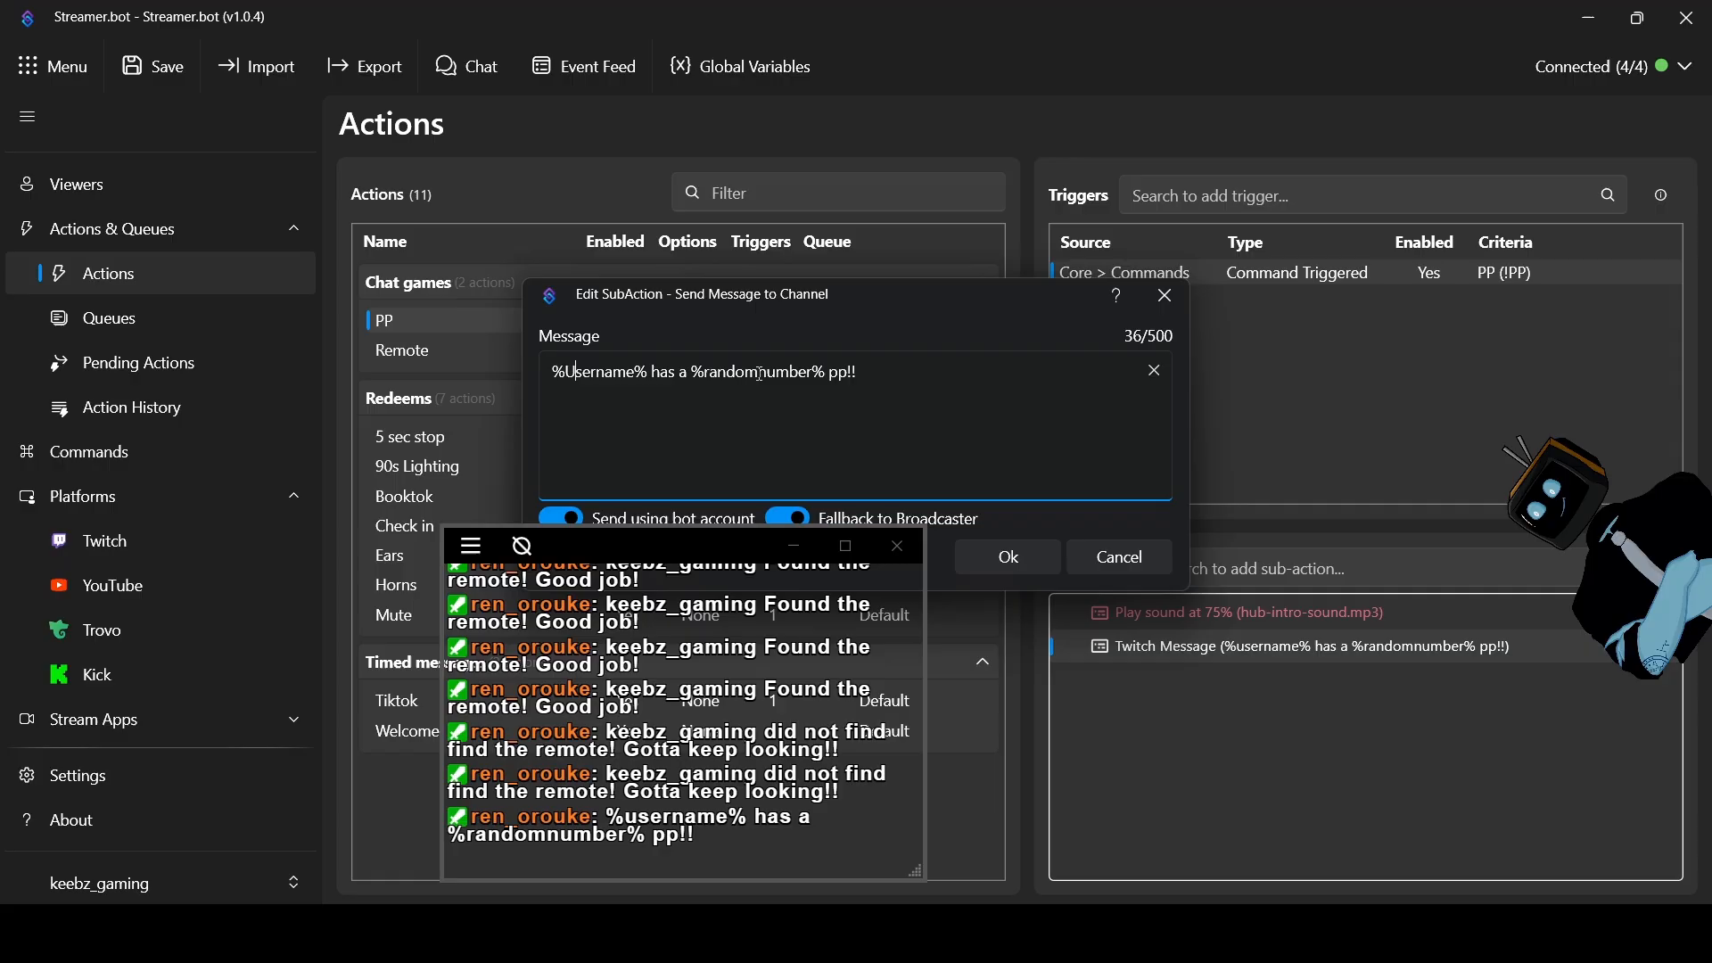
pyautogui.click(706, 373)
pyautogui.write('R')
pyautogui.press('Delete')
pyautogui.click(1005, 562)
# Test the PP action's command trigger with the capitalized message variables
pyautogui.rightClick(1153, 275)
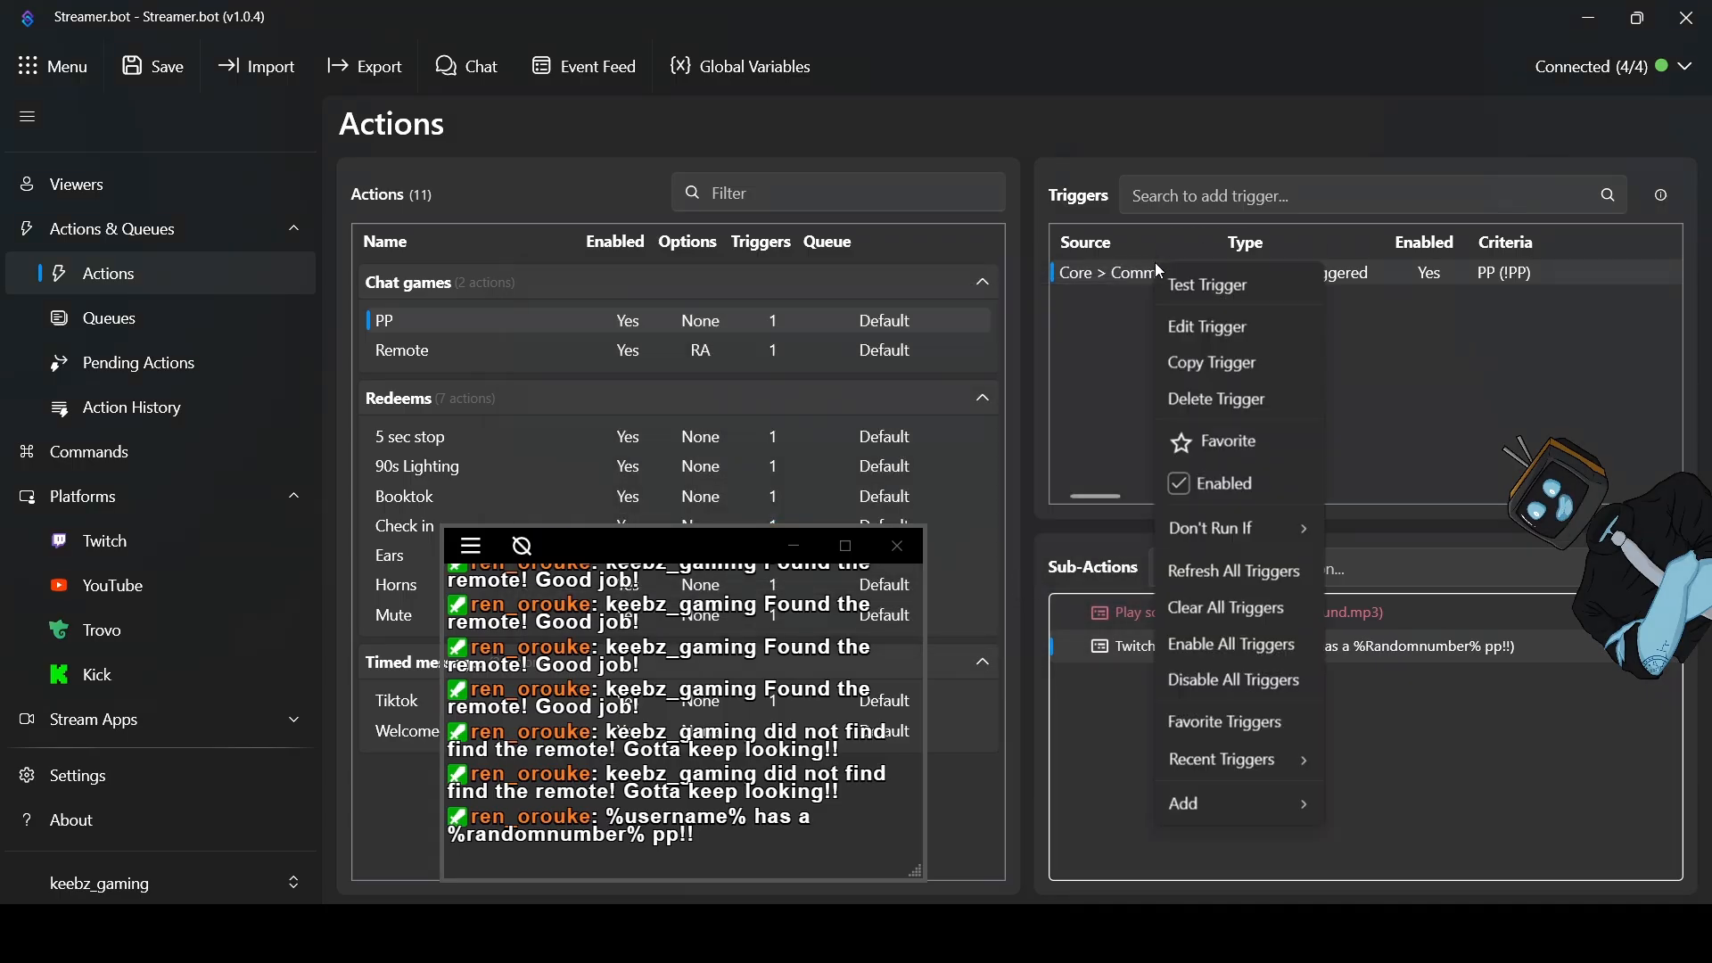
pyautogui.click(1195, 282)
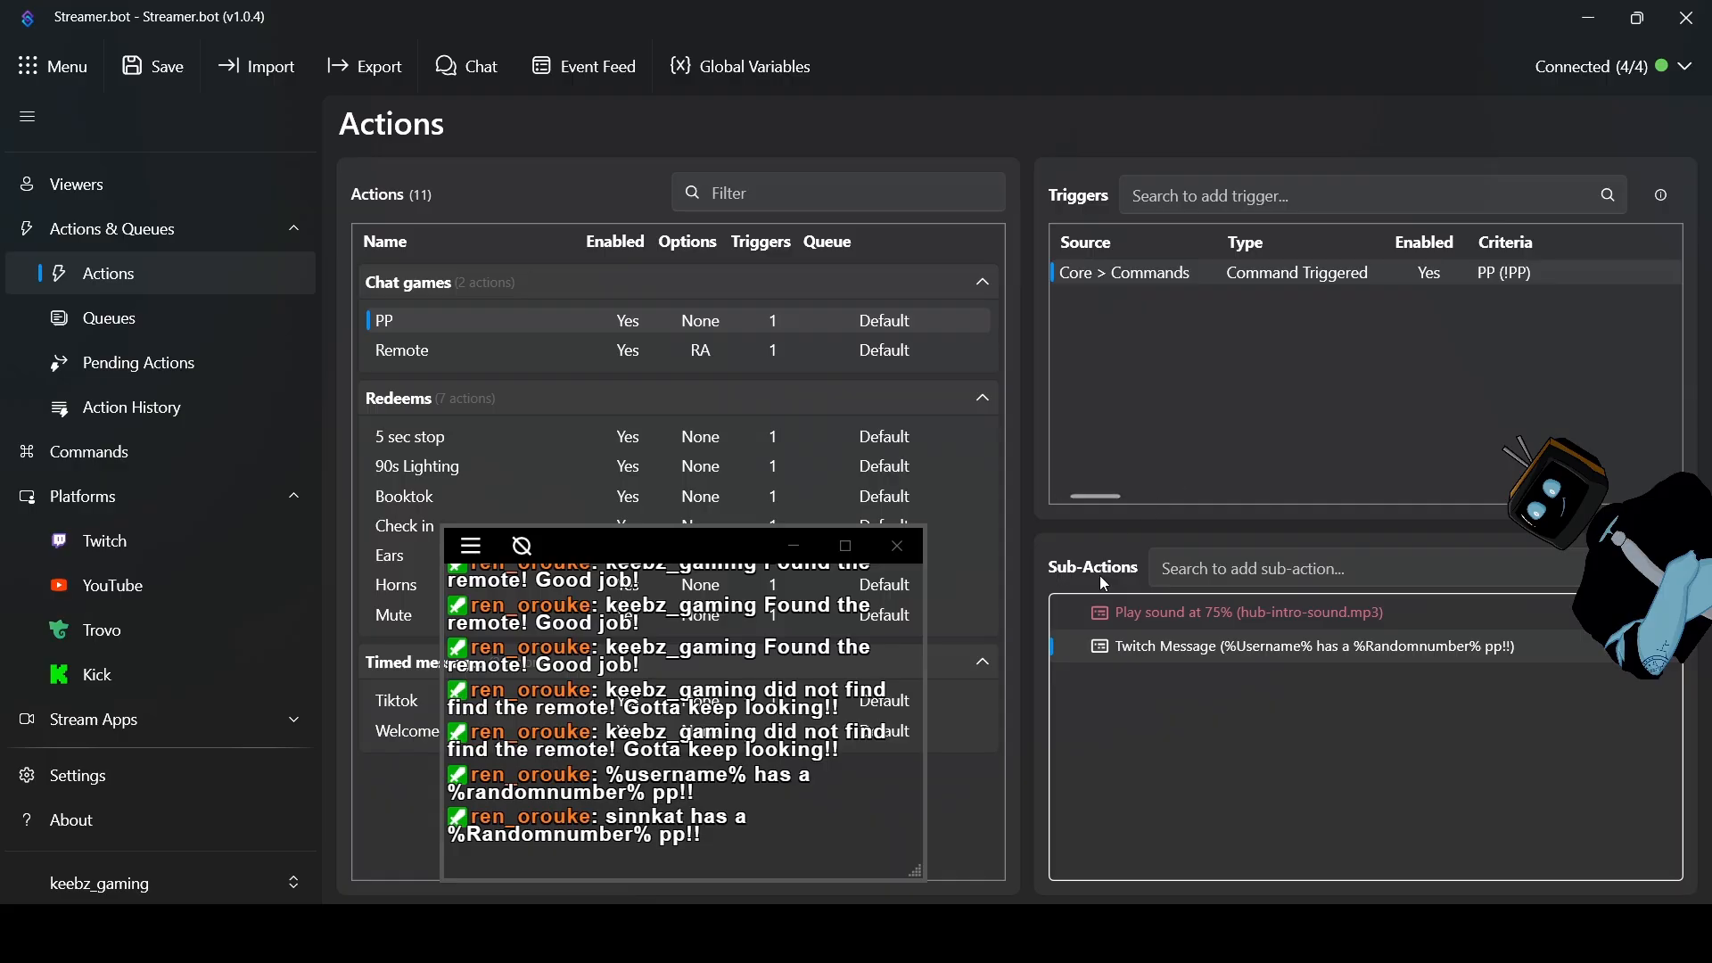
# Change the number variable in the Twitch message to %RandomNumber%, confirm the edit and test the PP command trigger
pyautogui.doubleClick(1212, 657)
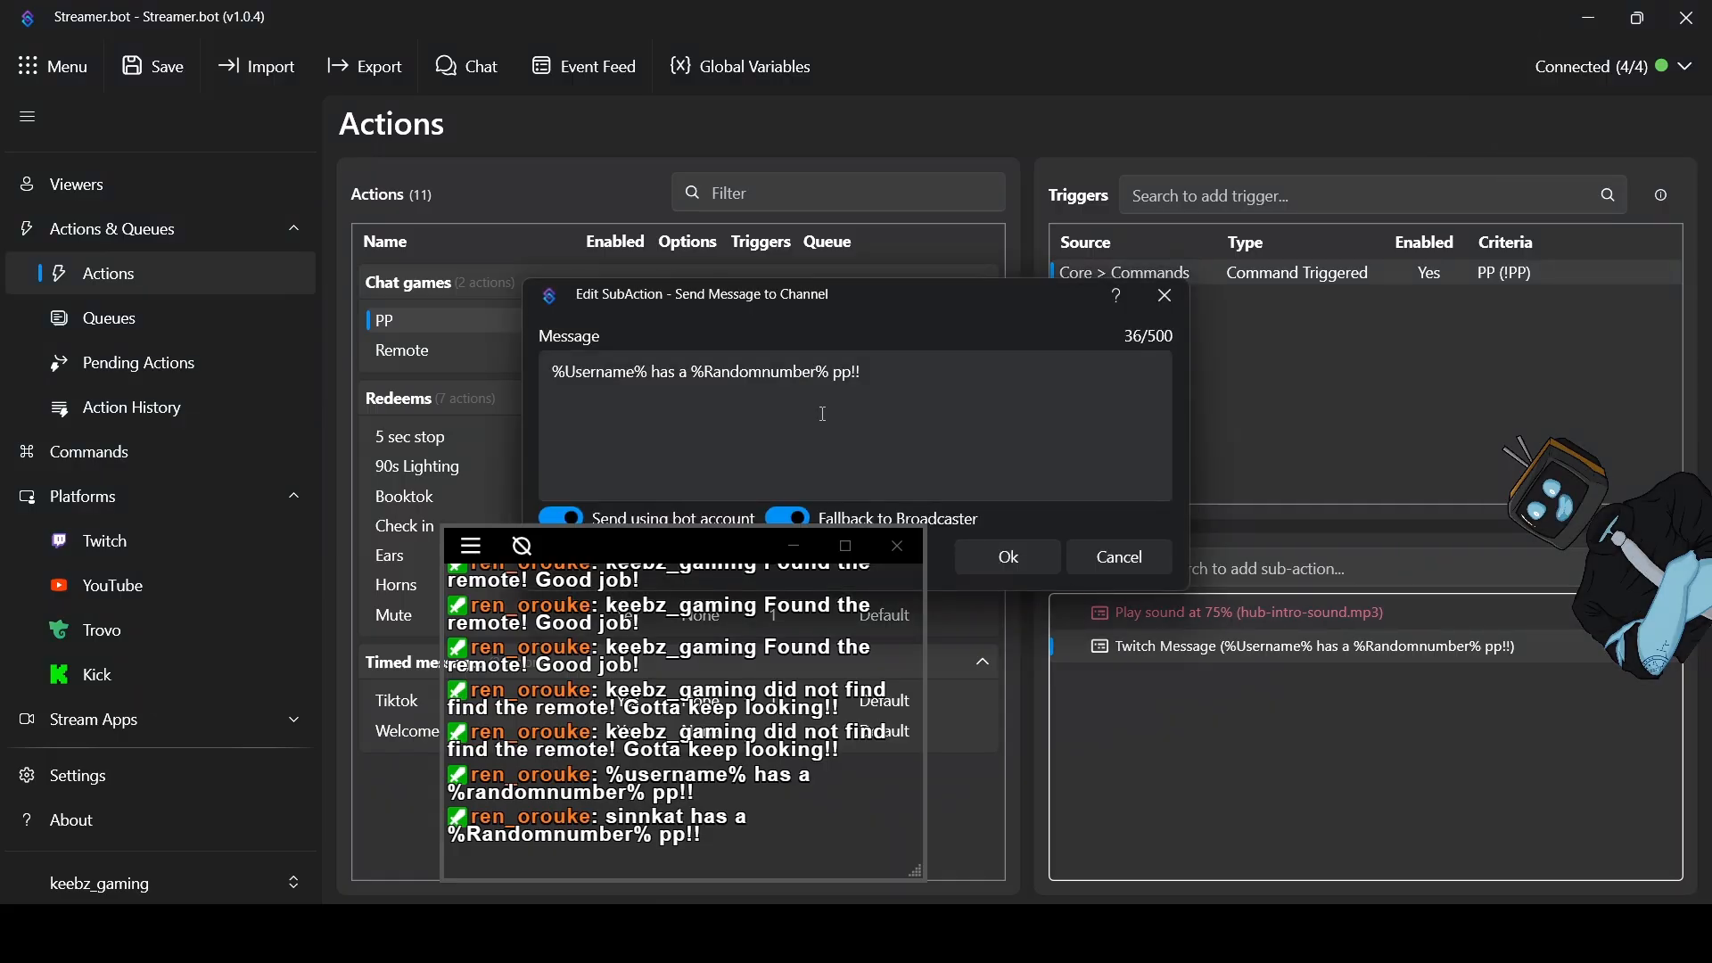
pyautogui.click(775, 377)
pyautogui.press('BackSpace')
pyautogui.write('N')
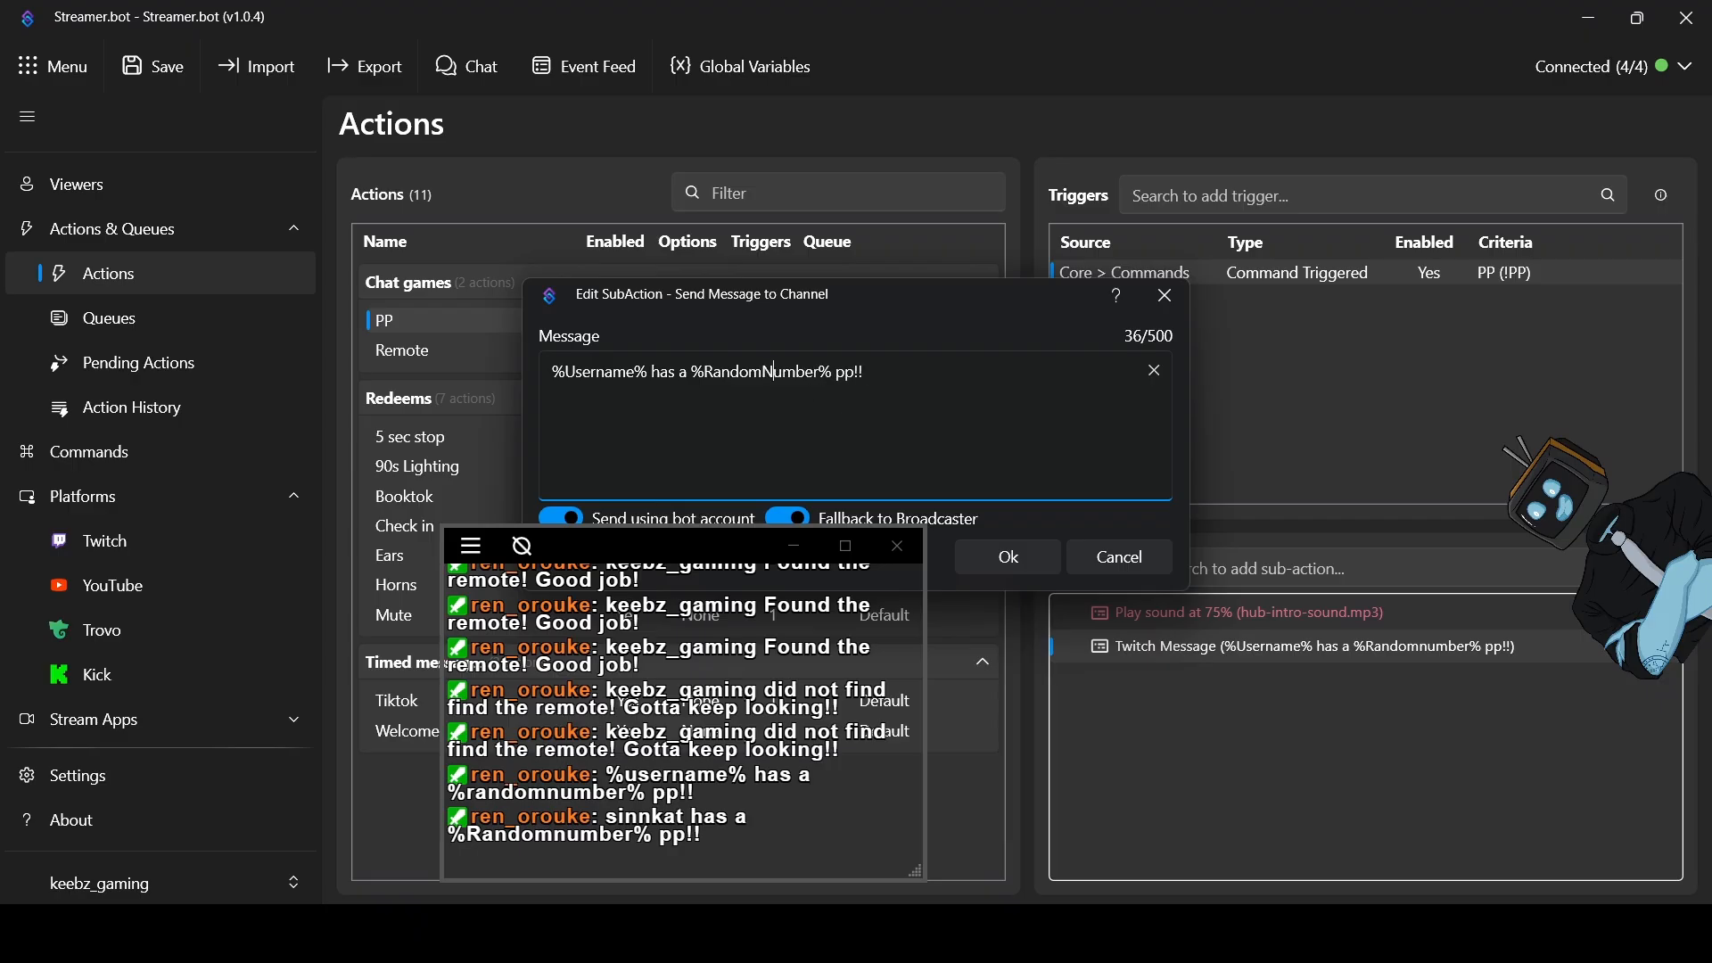
pyautogui.click(1008, 558)
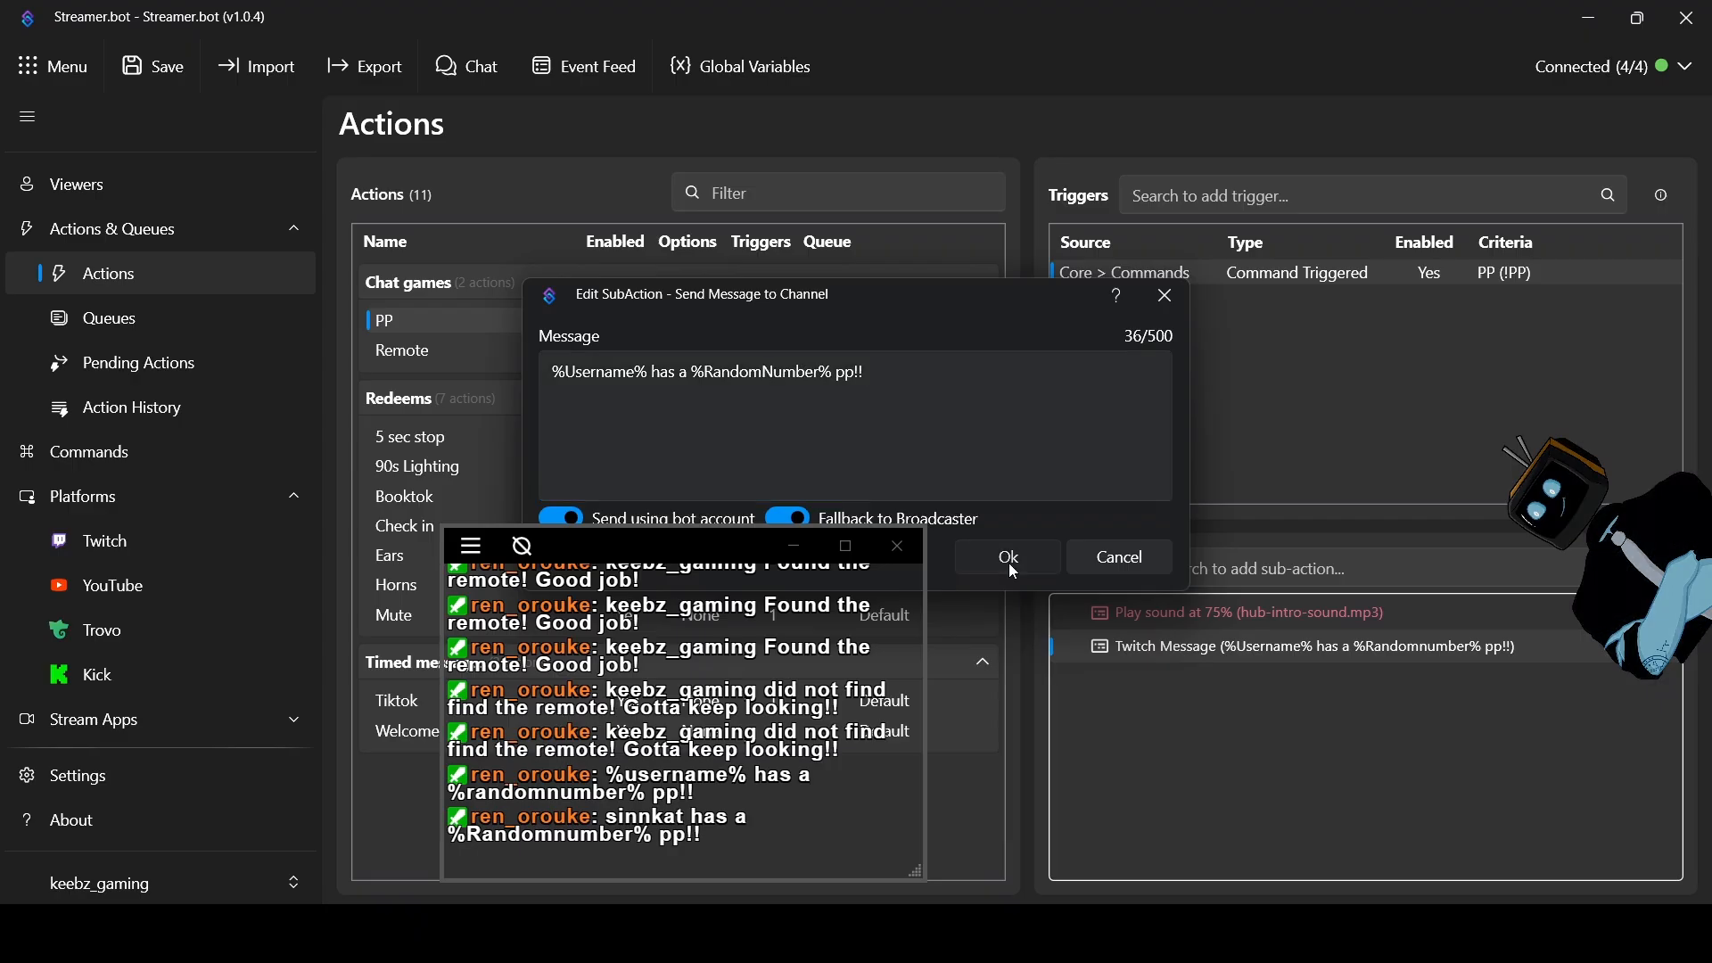
pyautogui.rightClick(1196, 271)
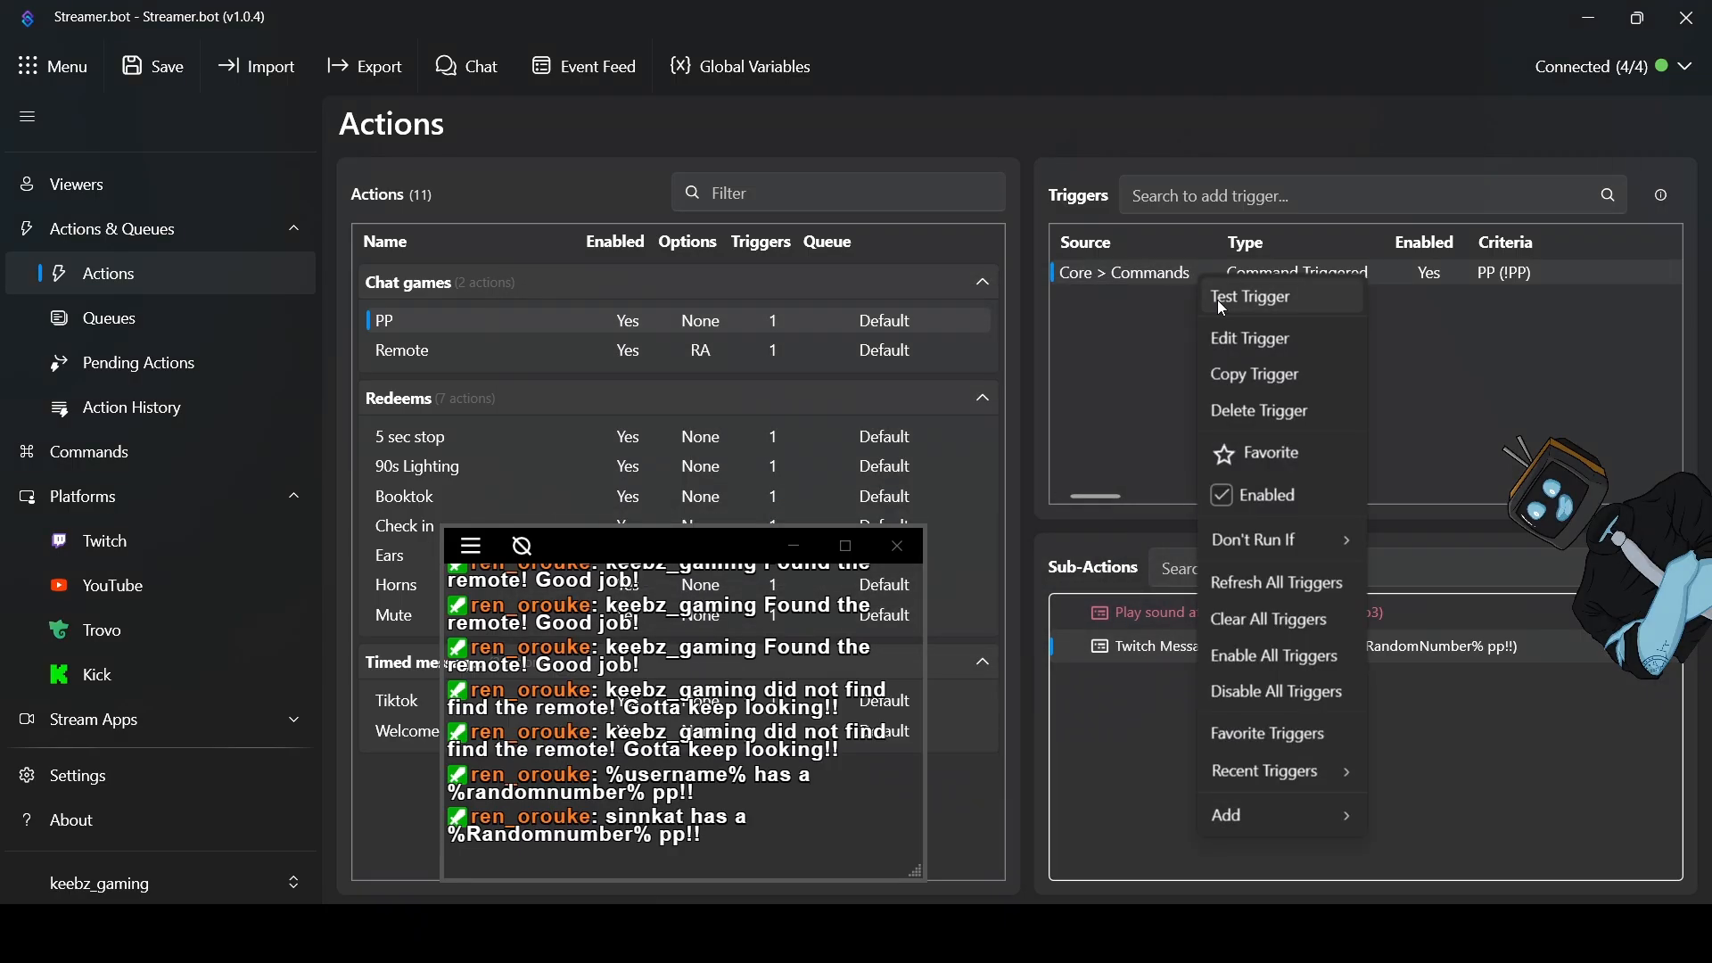
pyautogui.click(1217, 298)
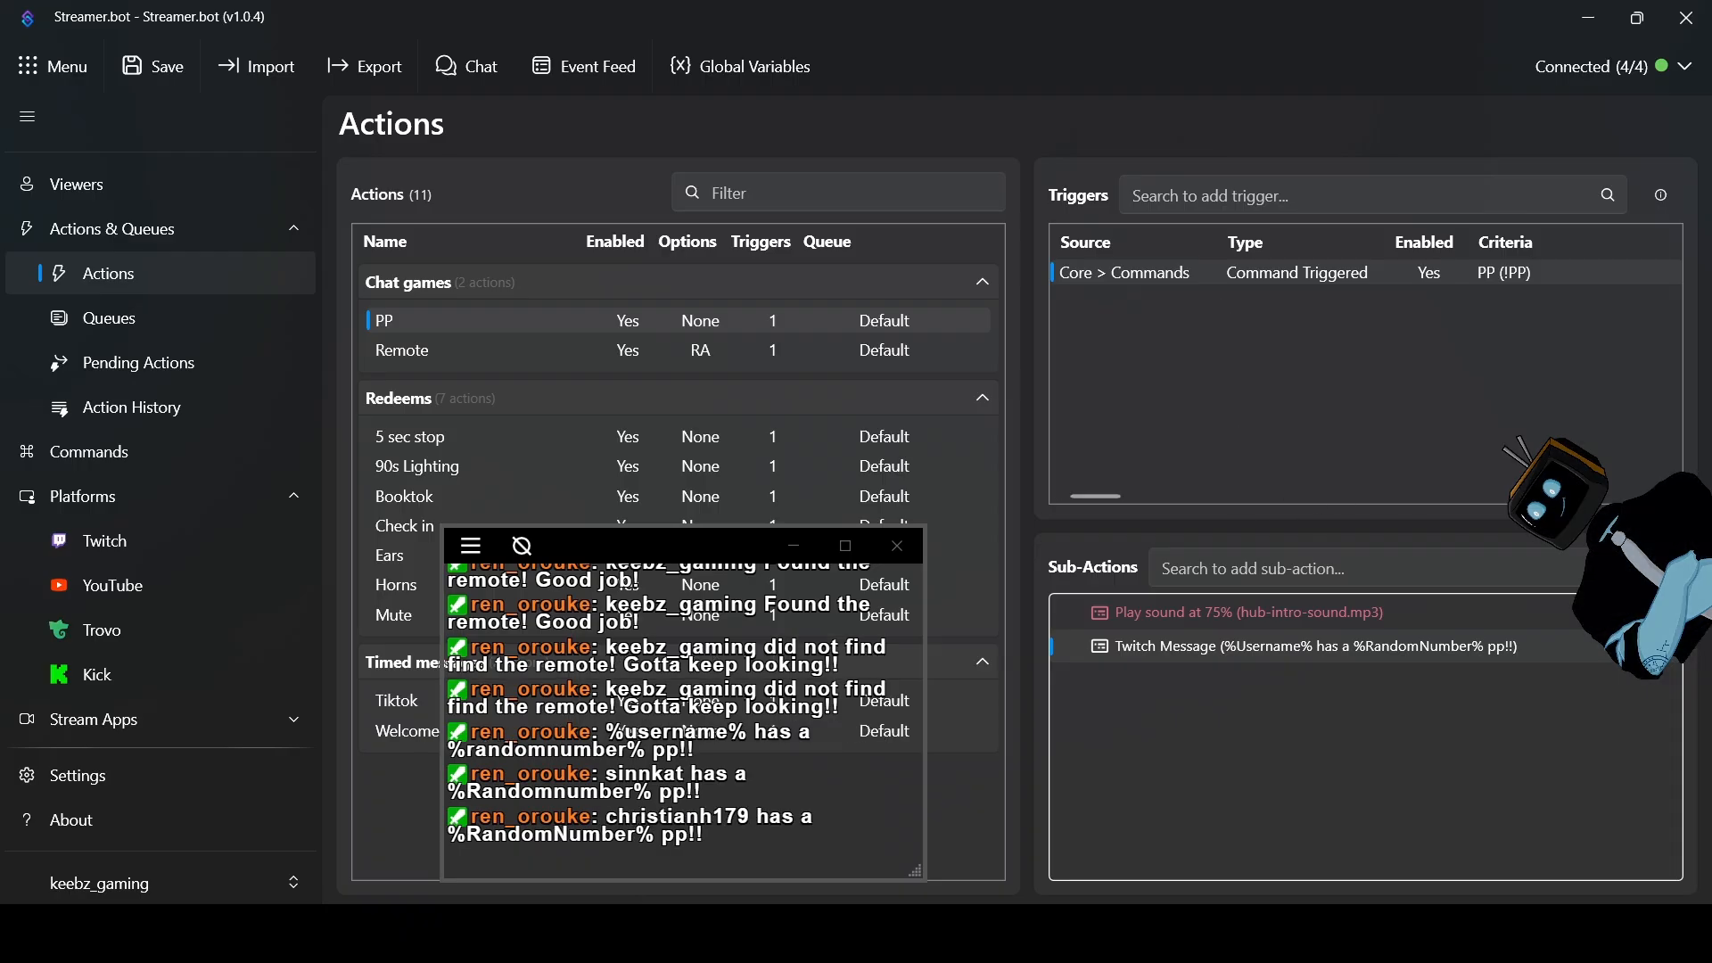
# Change the number variable in the Twitch message to %randomNumber%, confirm the edit and test the PP command trigger again
pyautogui.doubleClick(1165, 648)
pyautogui.click(713, 368)
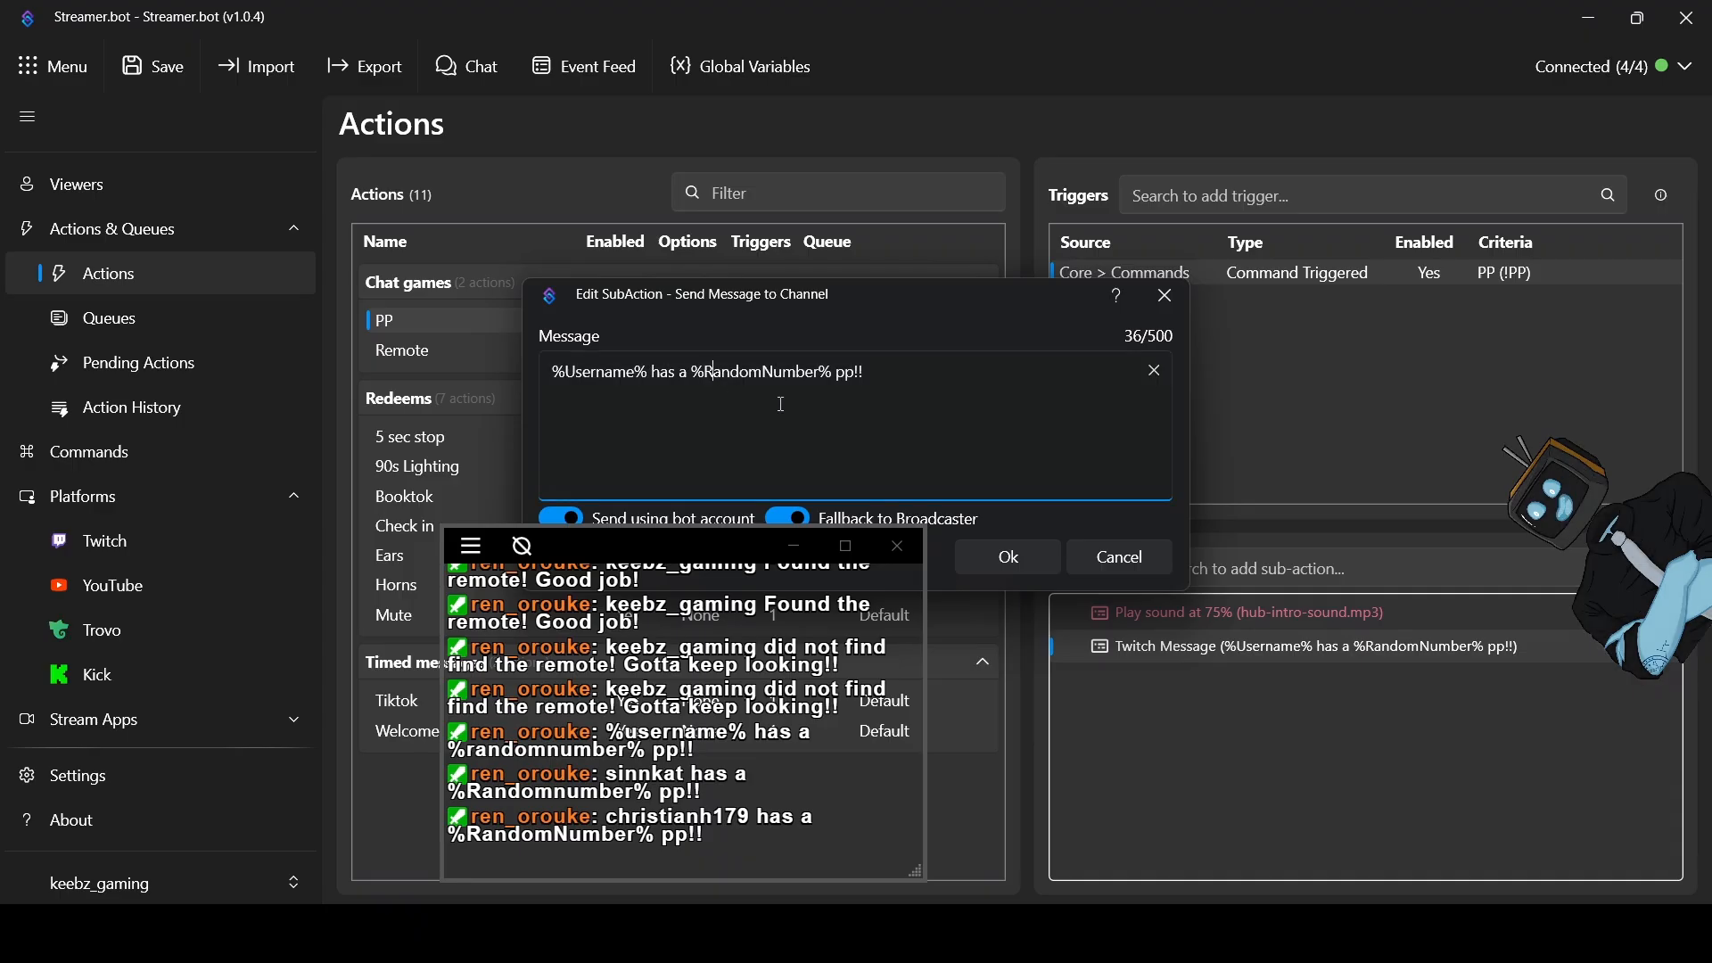
pyautogui.press('Delete')
pyautogui.write('r')
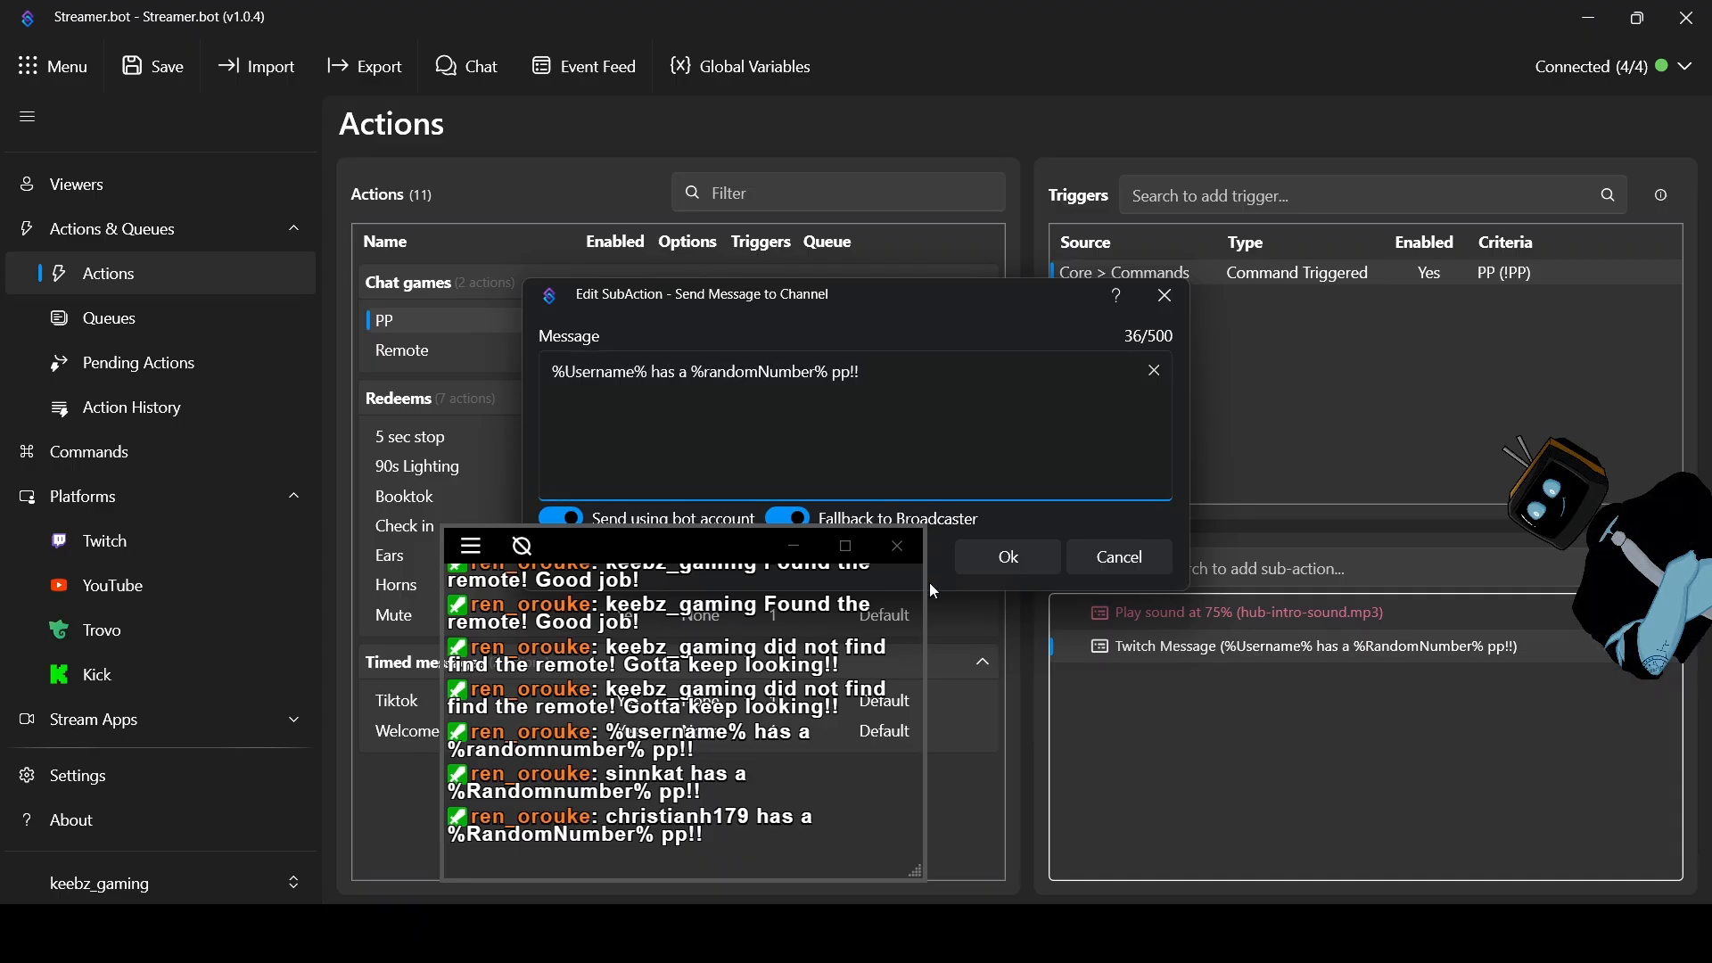
pyautogui.click(1011, 559)
pyautogui.rightClick(1181, 273)
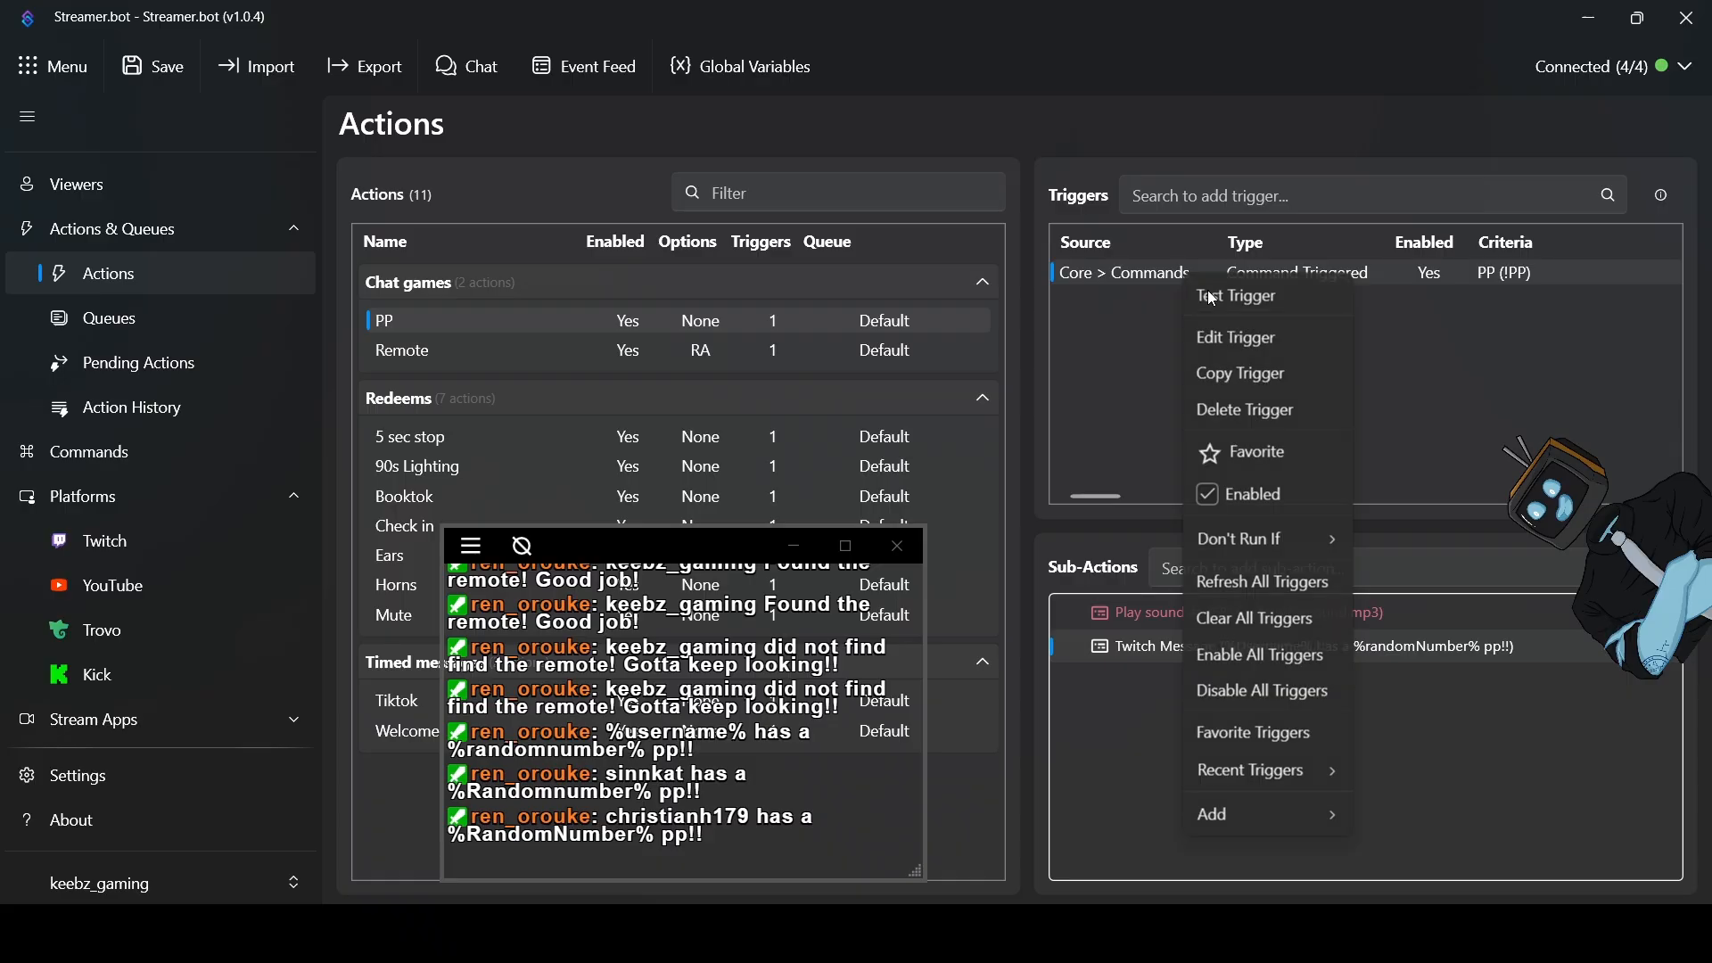
pyautogui.click(1211, 298)
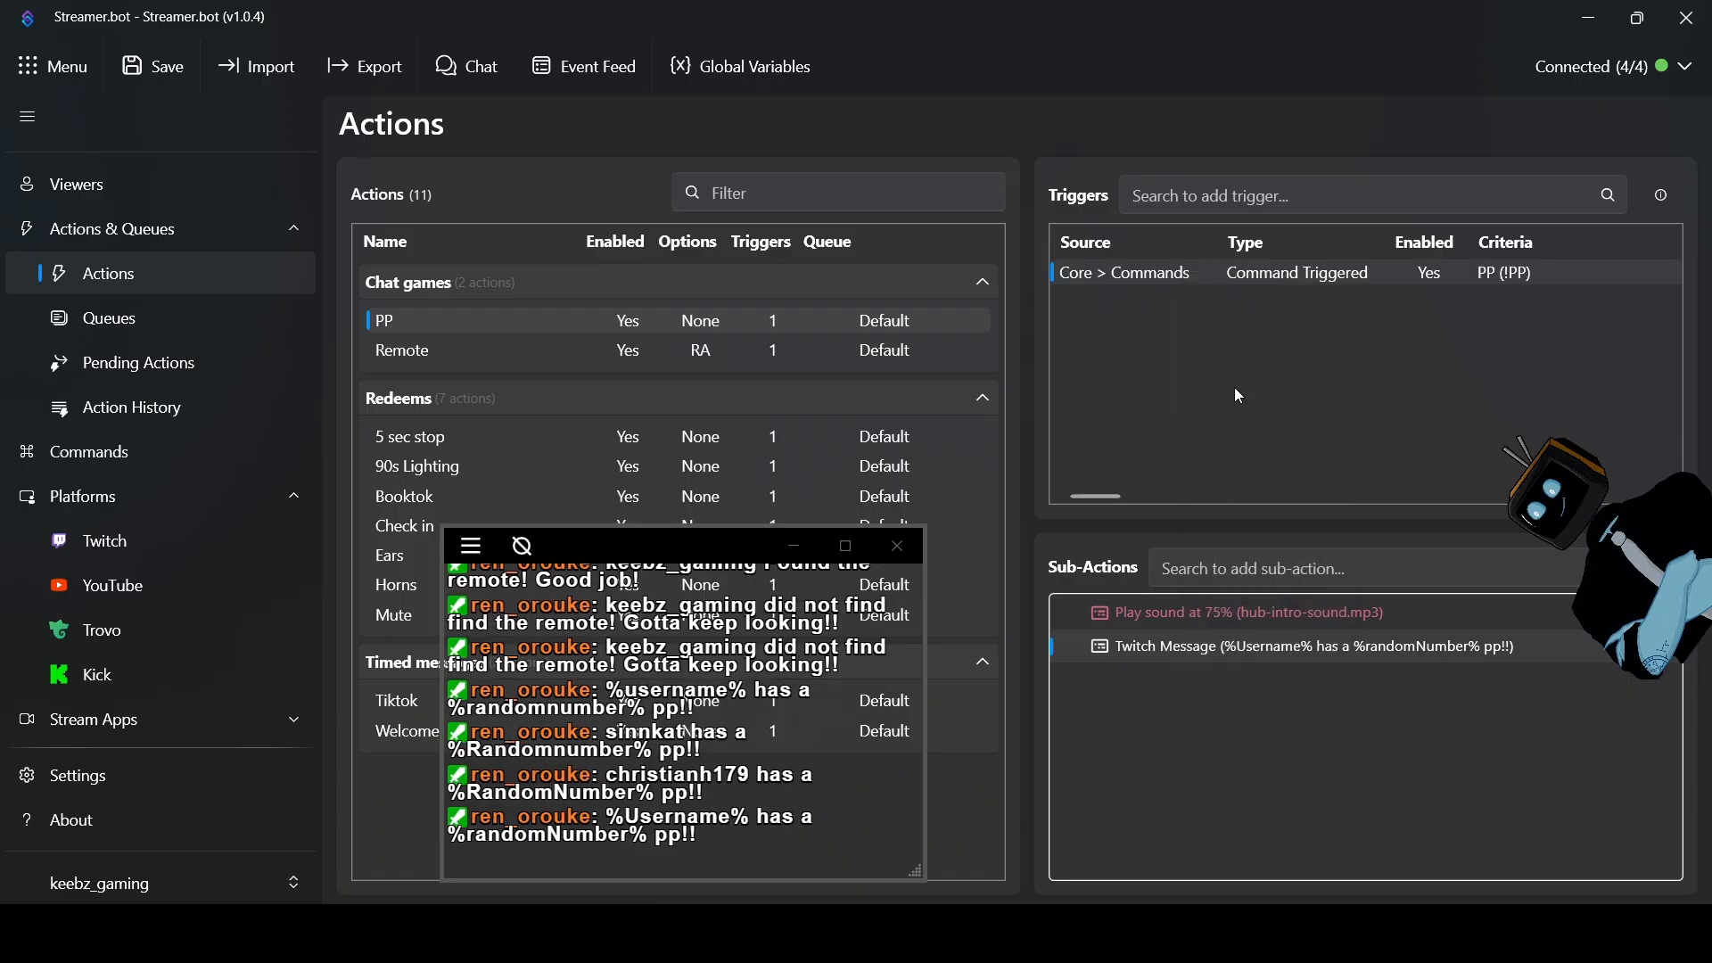
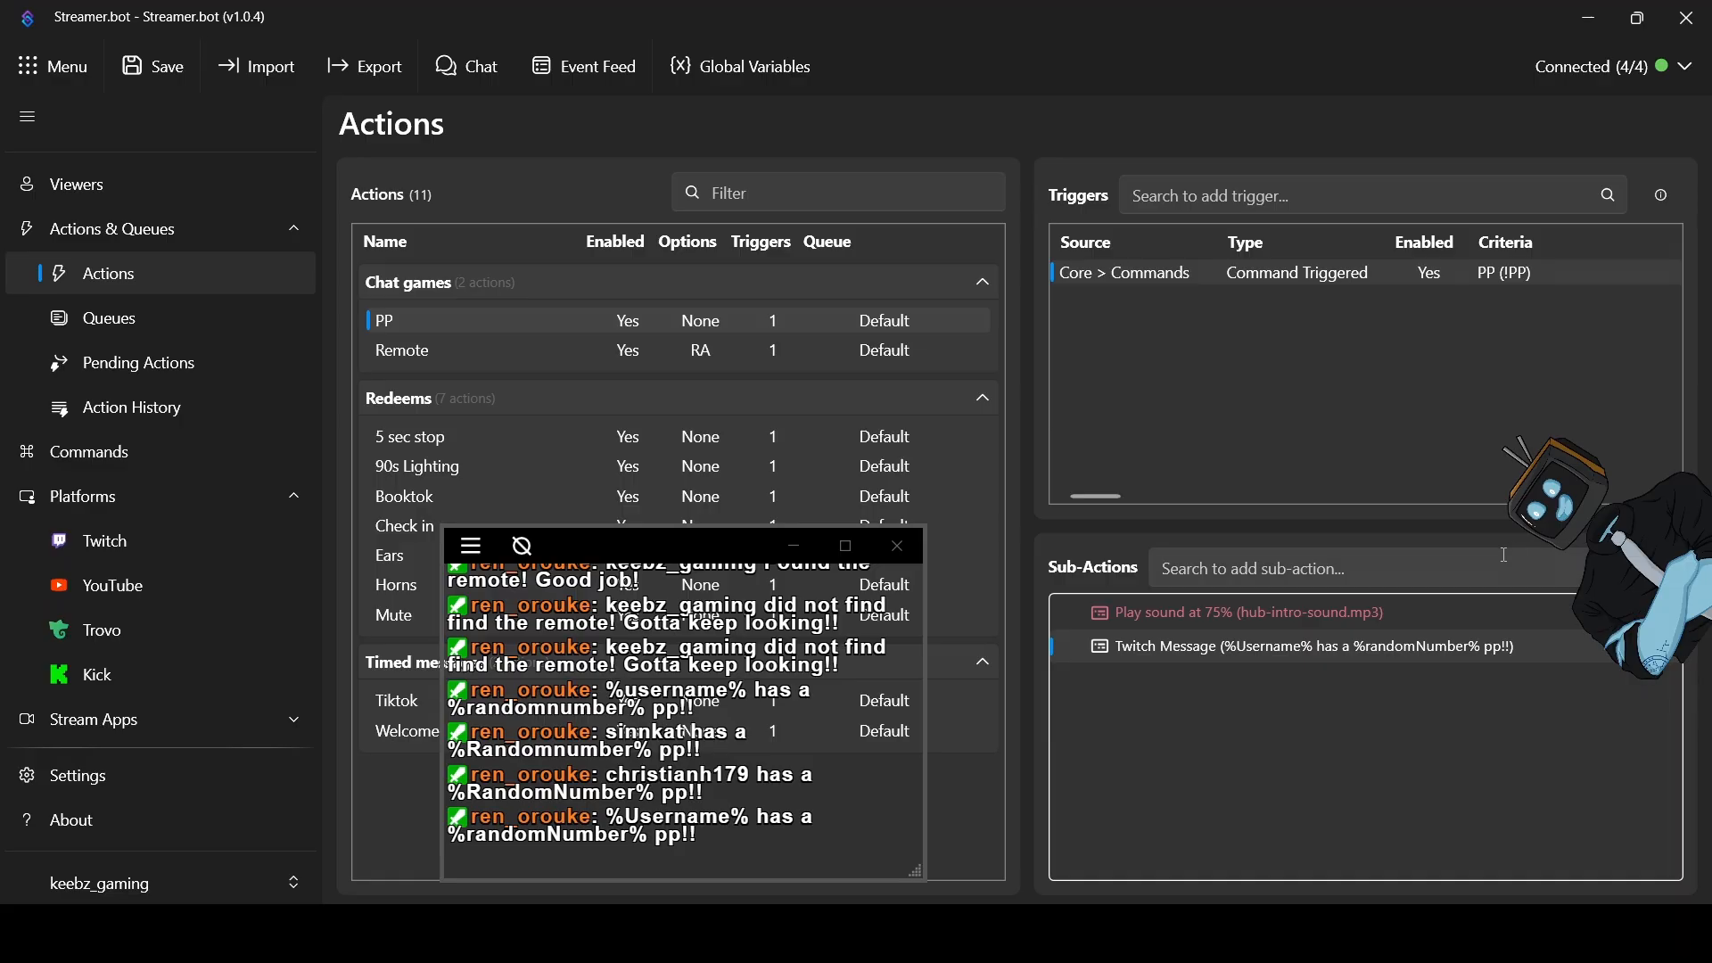
# Begin adding a core Get Random Number sub-action to the PP action
pyautogui.rightClick(1202, 699)
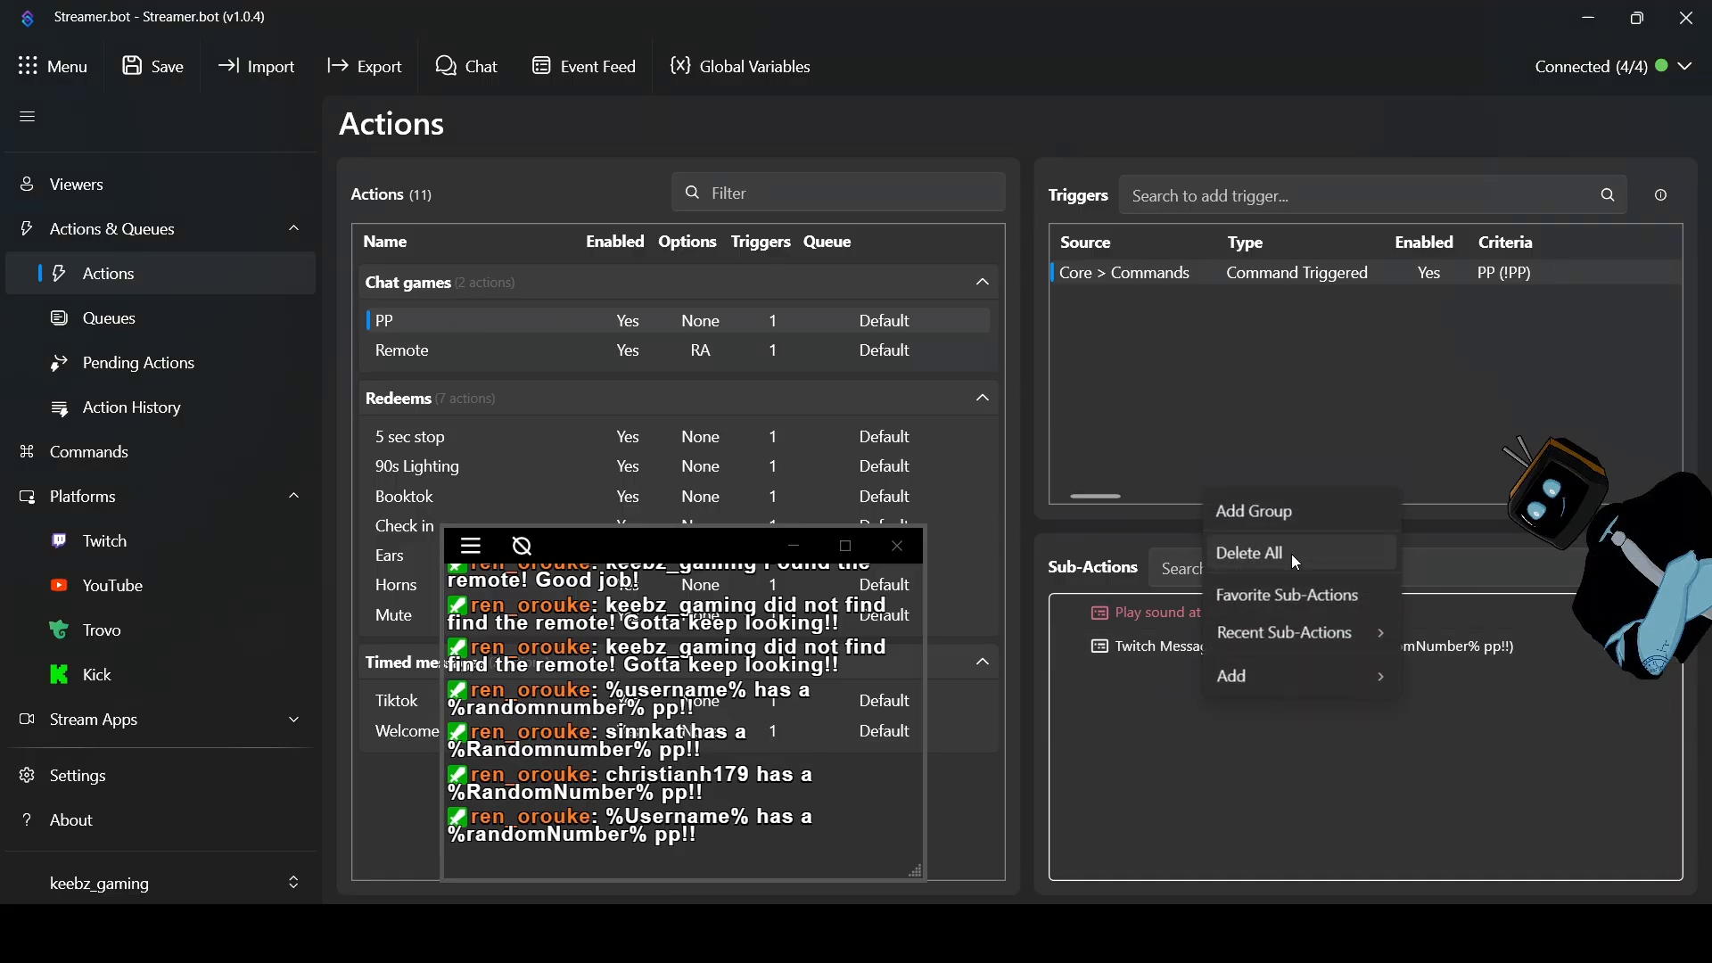
pyautogui.moveTo(1257, 689)
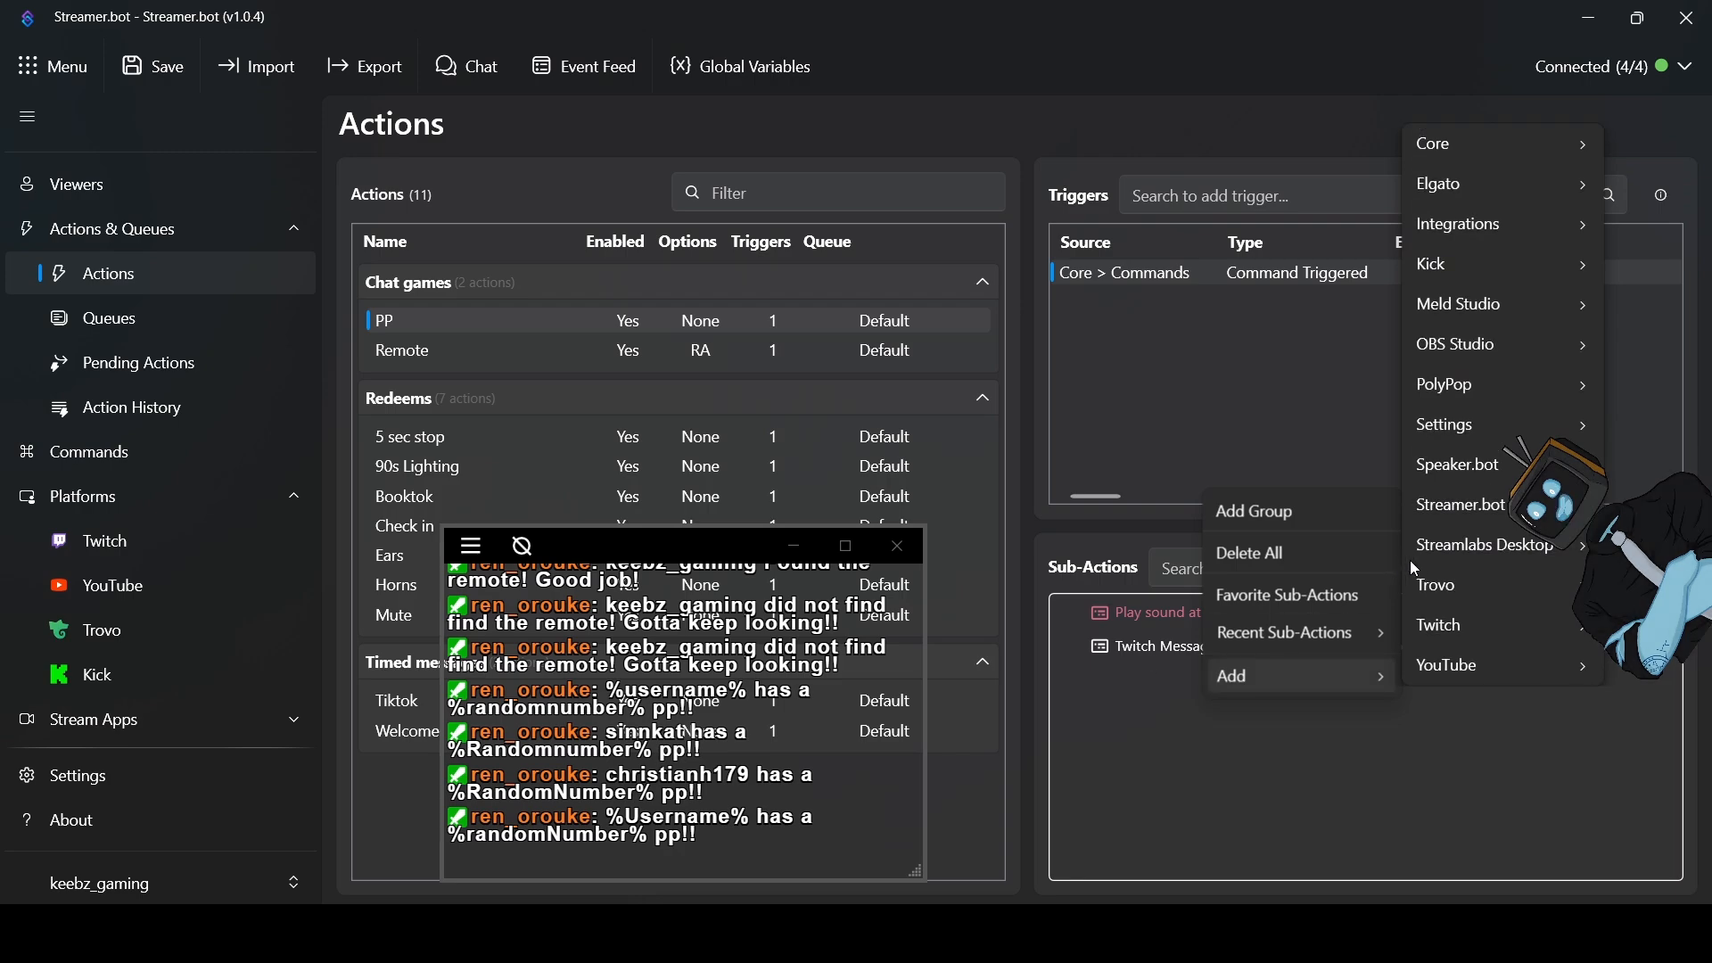
pyautogui.moveTo(1469, 144)
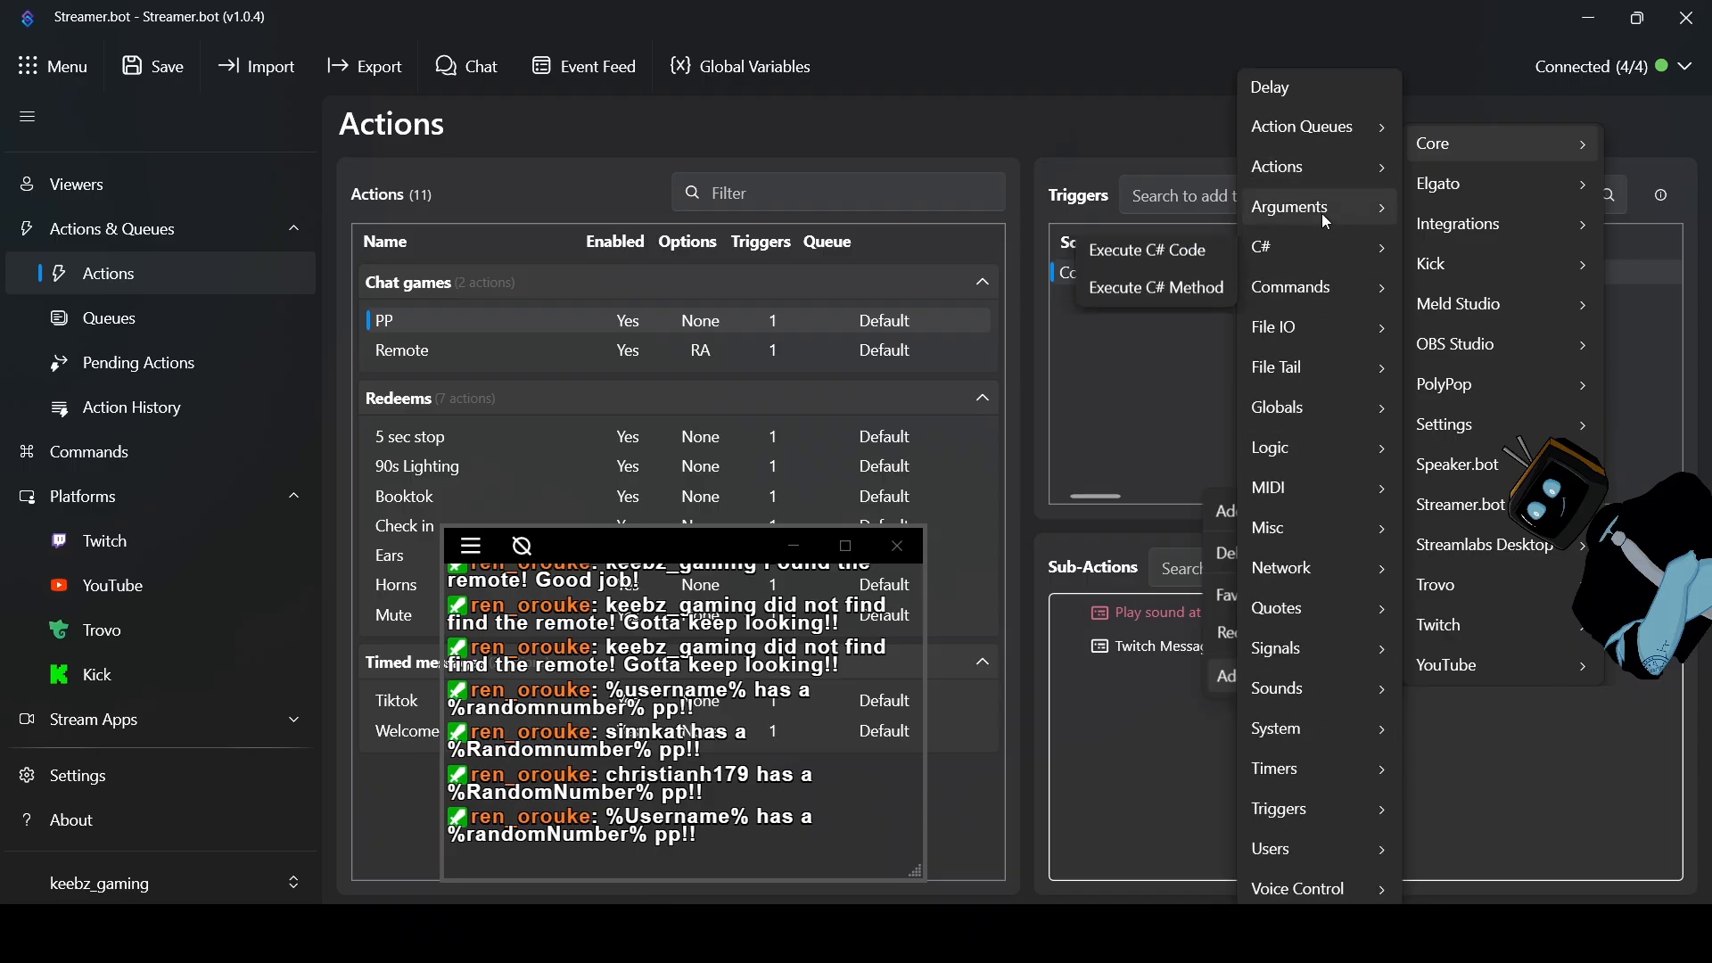
pyautogui.moveTo(1325, 221)
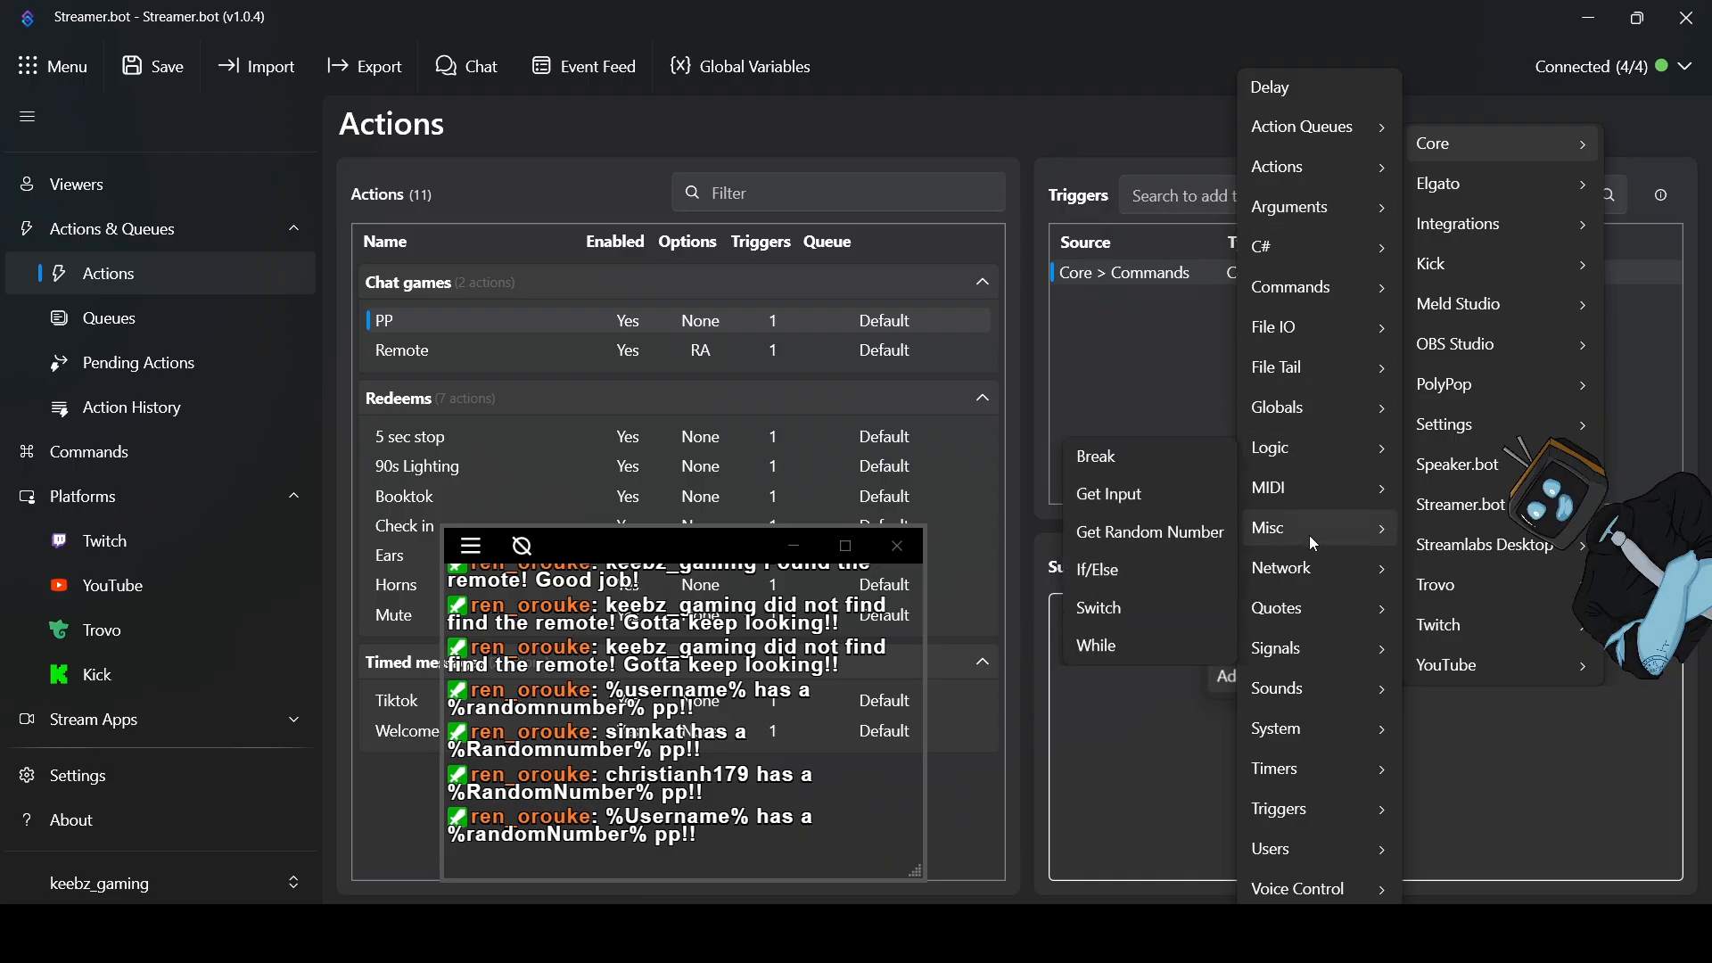
pyautogui.moveTo(1313, 459)
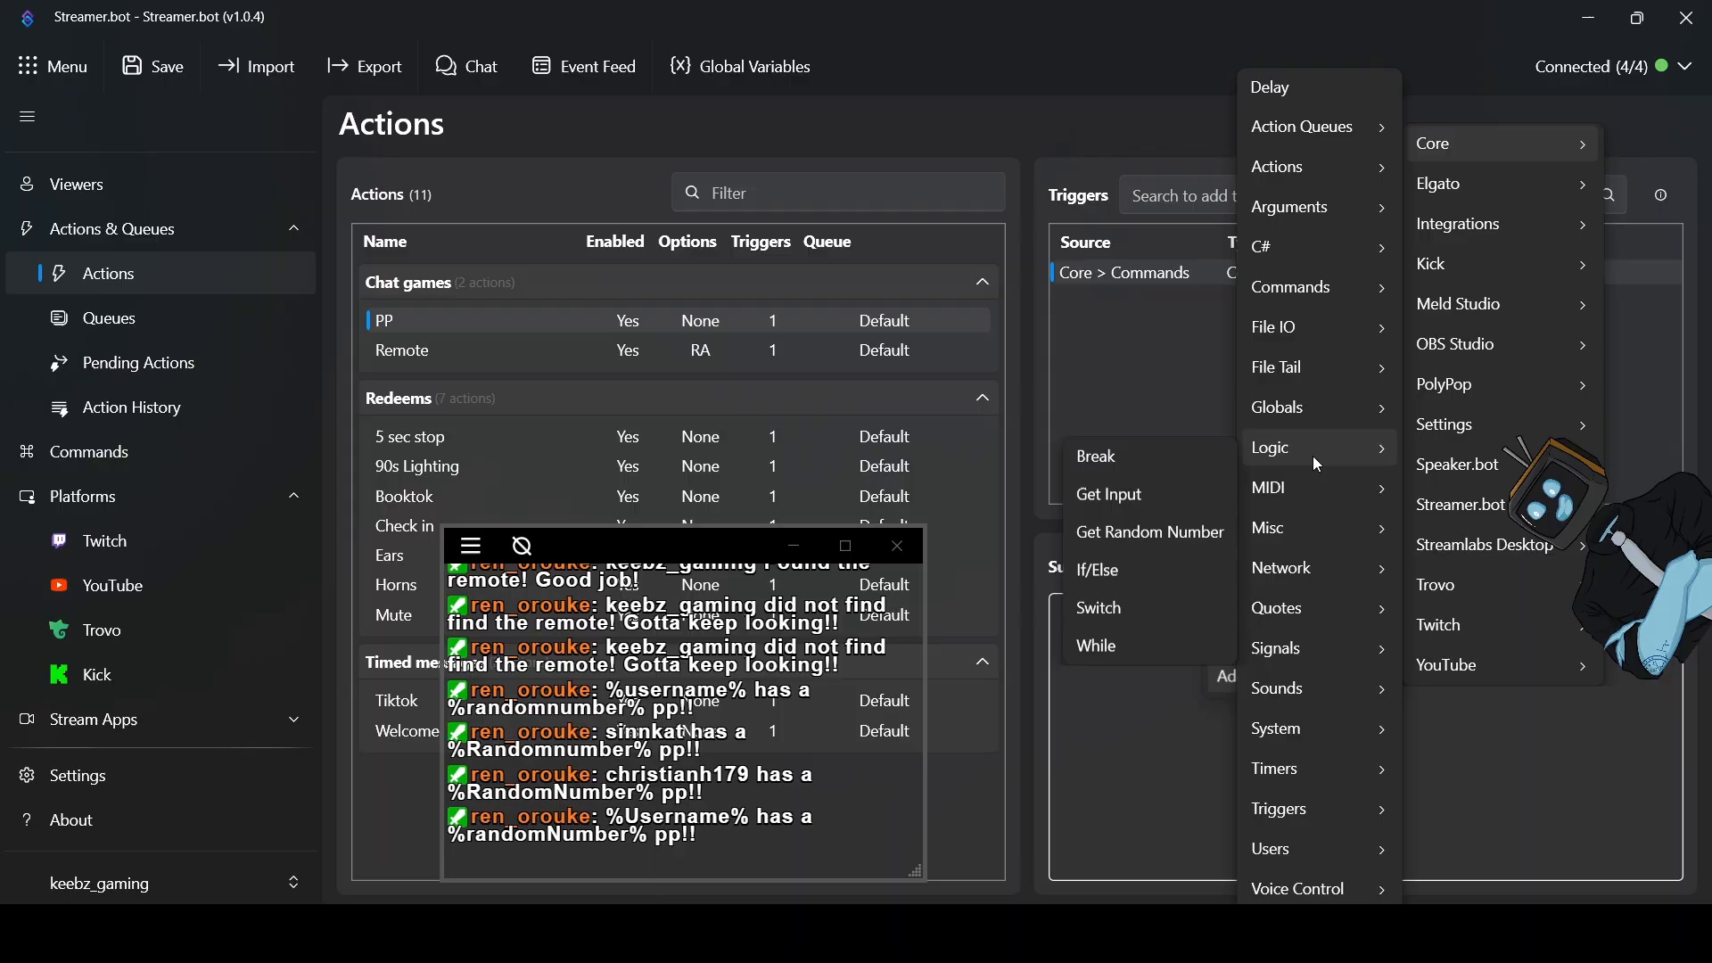
pyautogui.click(1133, 525)
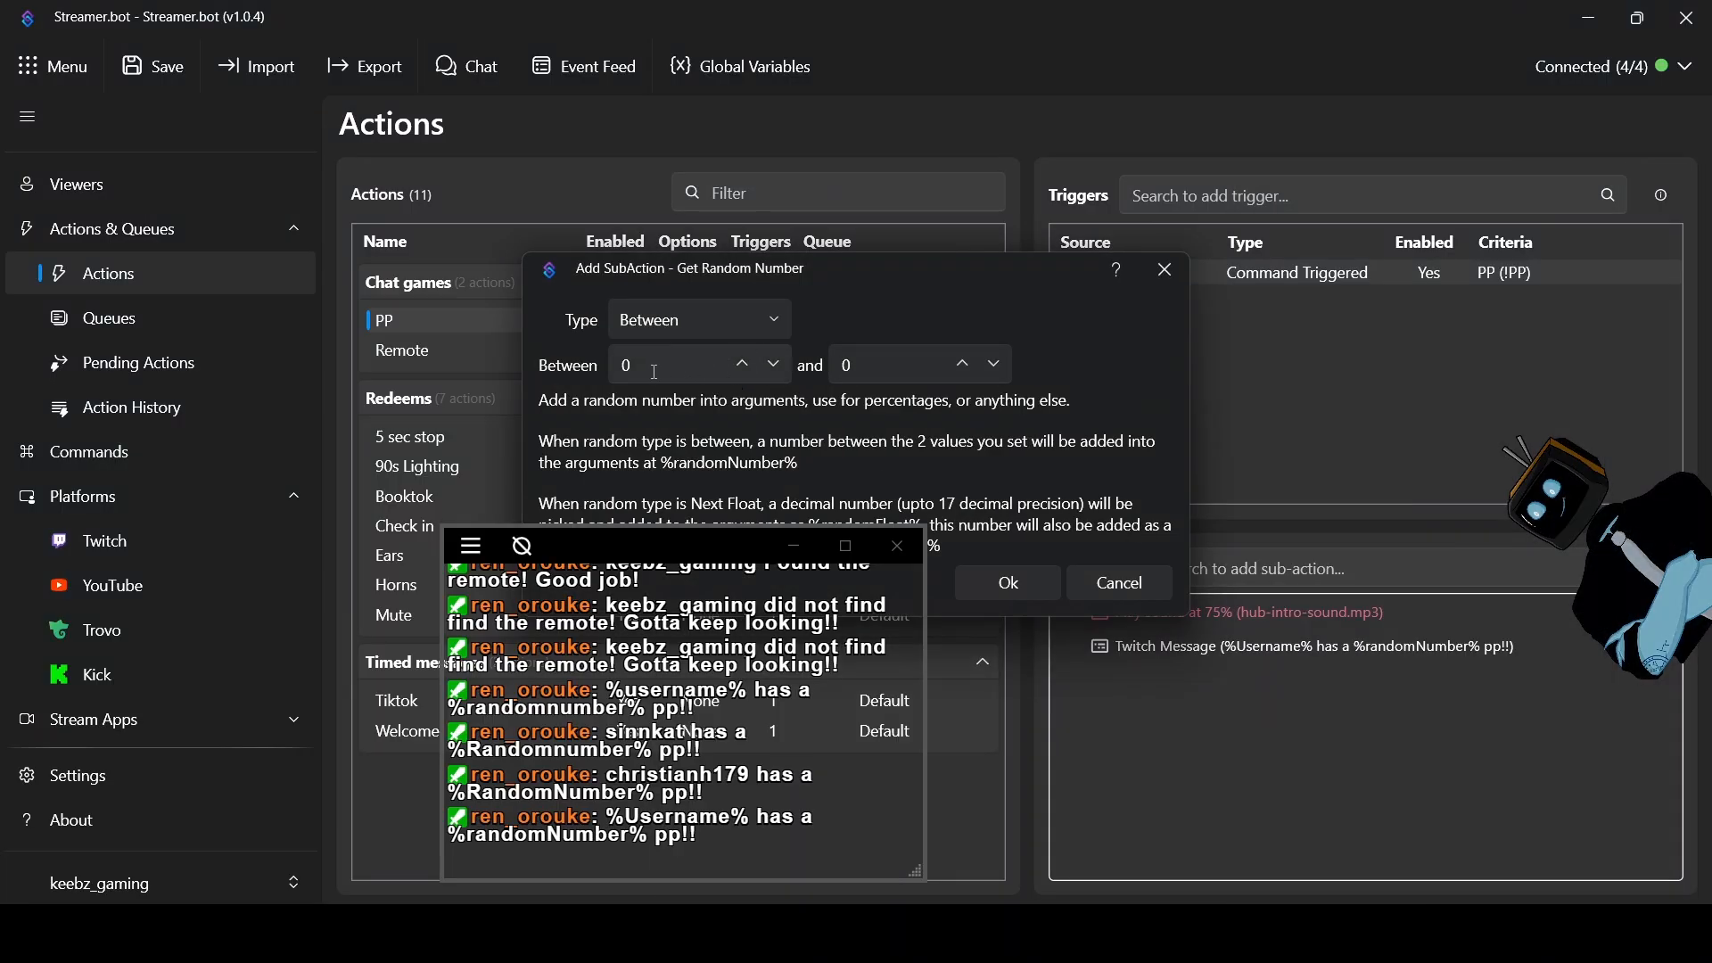
# Set the random number range between 1 and 24 and confirm the sub-action
pyautogui.click(684, 372)
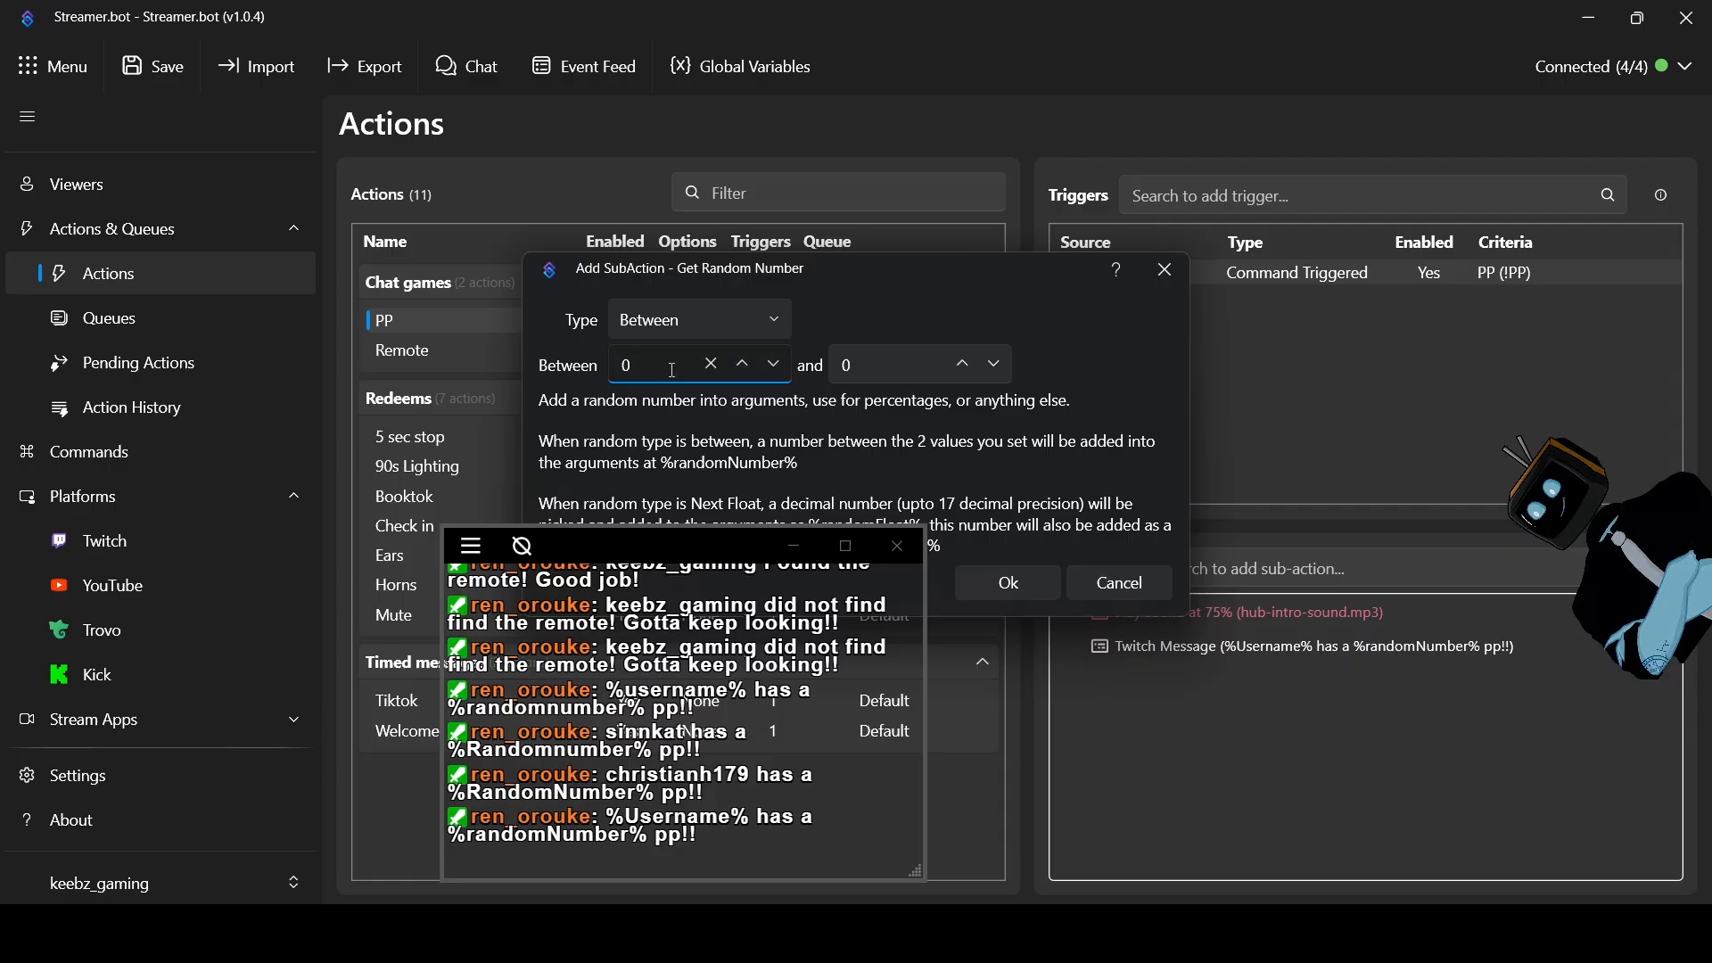
pyautogui.press('BackSpace')
pyautogui.write('1')
pyautogui.click(894, 378)
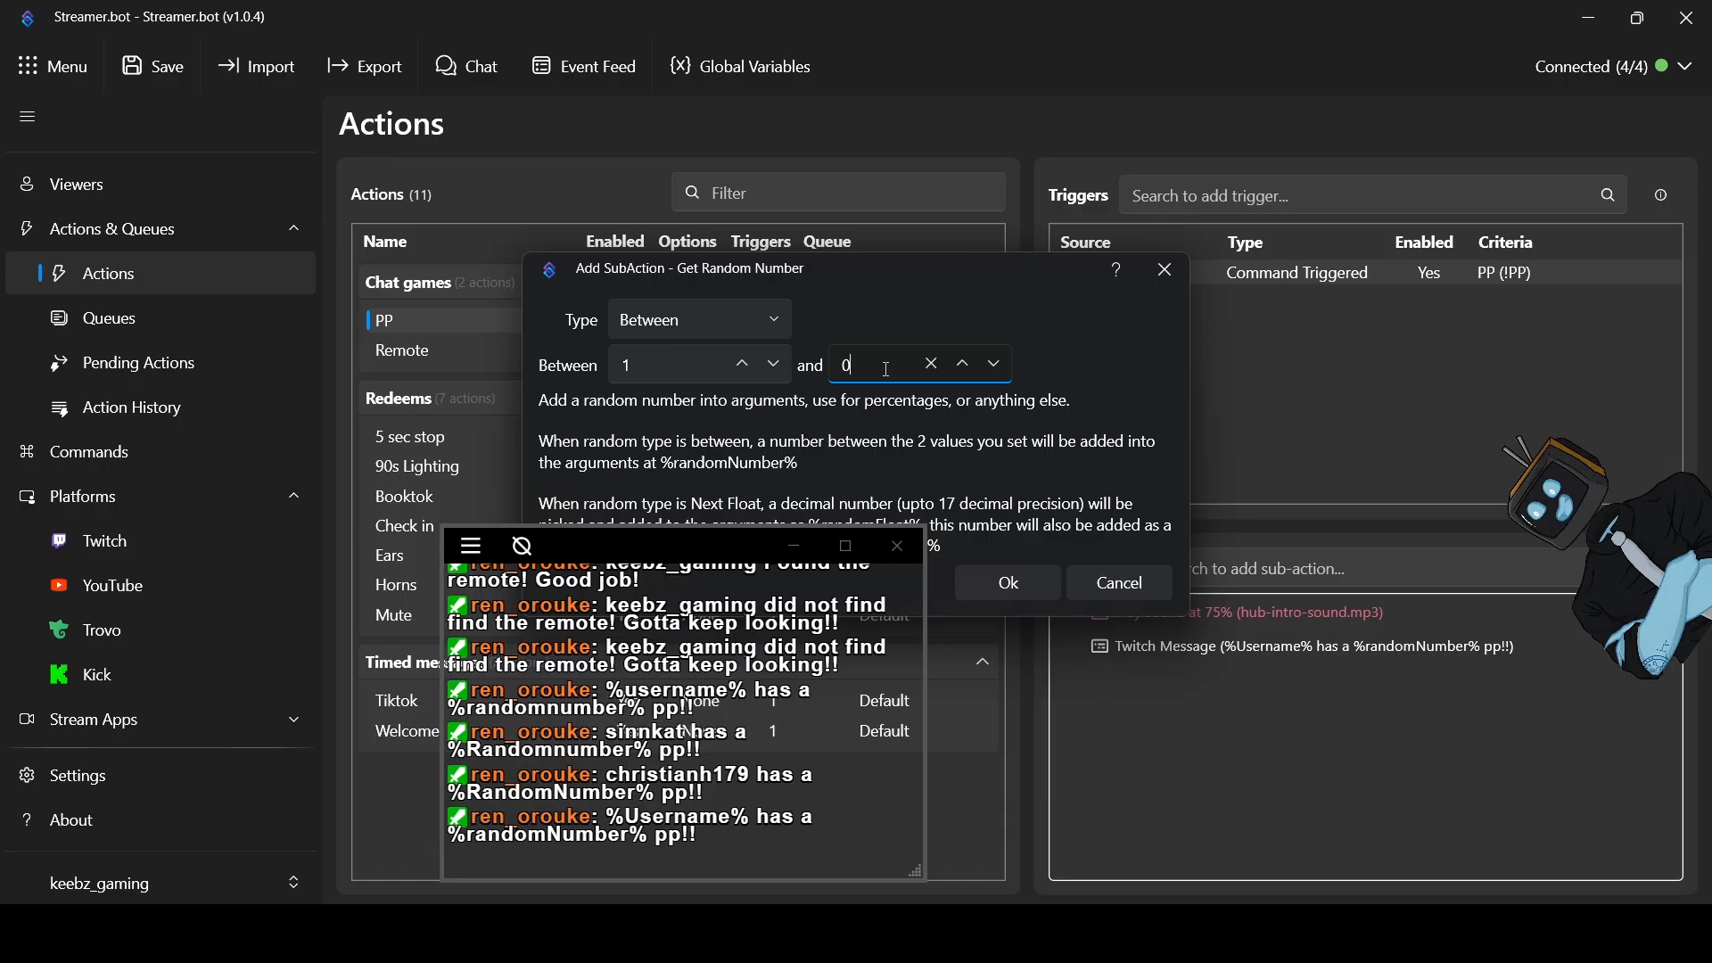
pyautogui.write('24')
pyautogui.press('BackSpace')
pyautogui.press('BackSpace')
pyautogui.press('BackSpace')
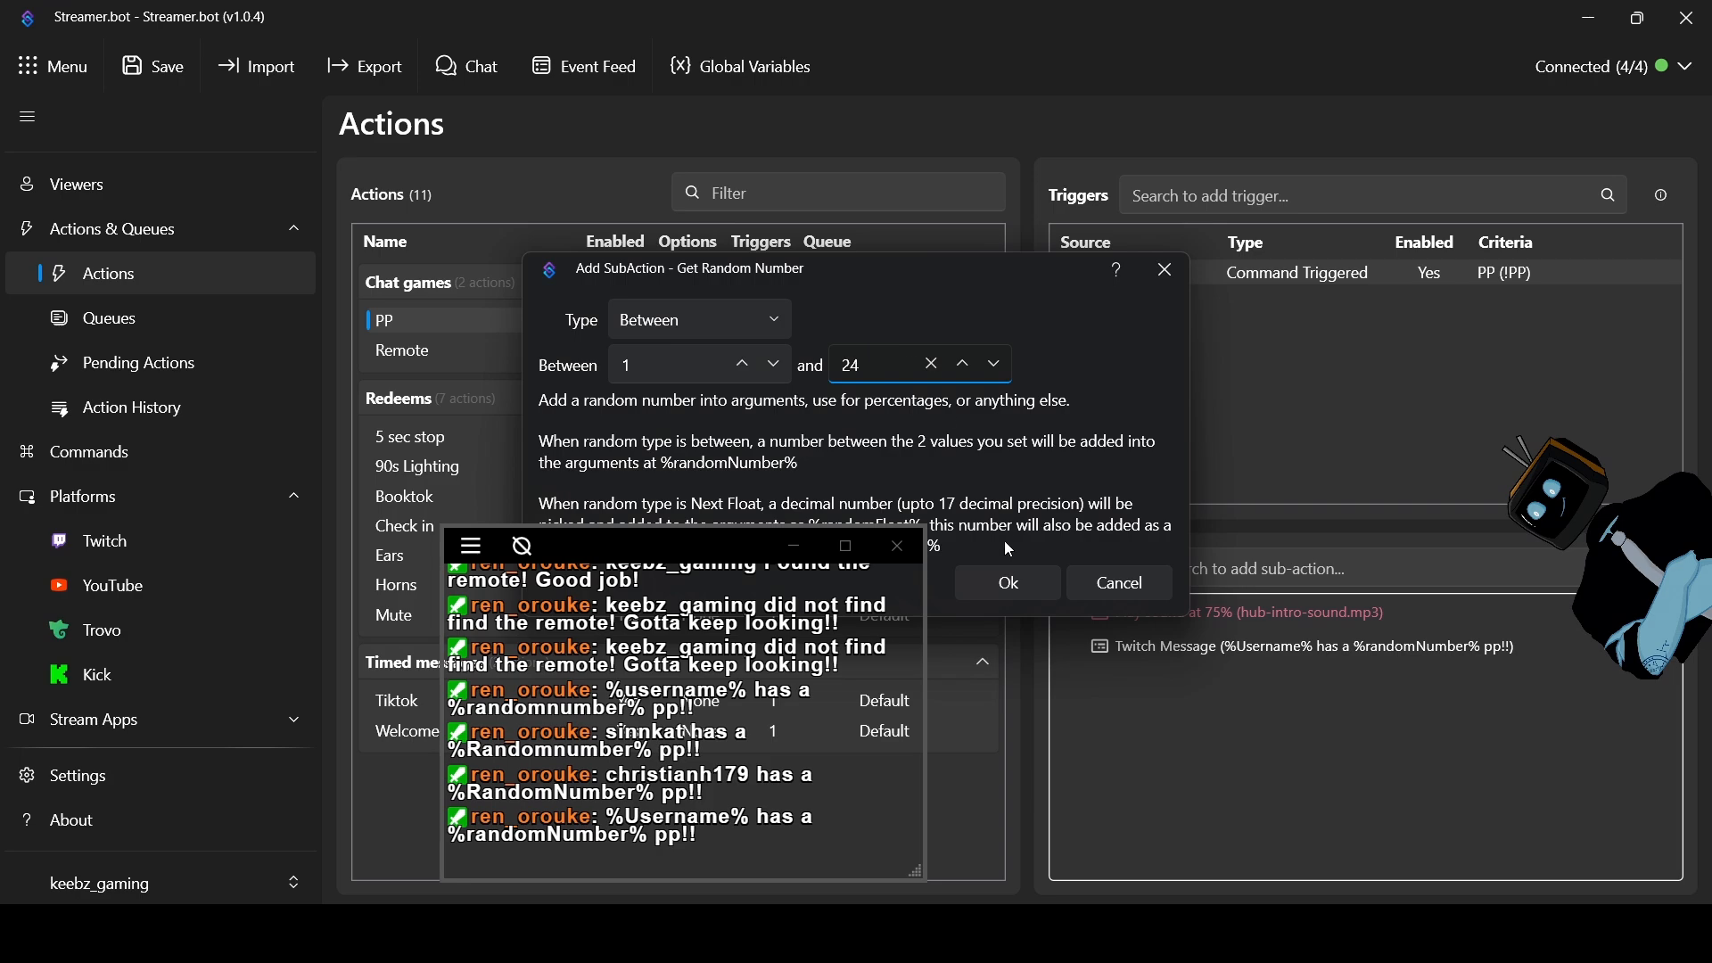
pyautogui.click(1006, 583)
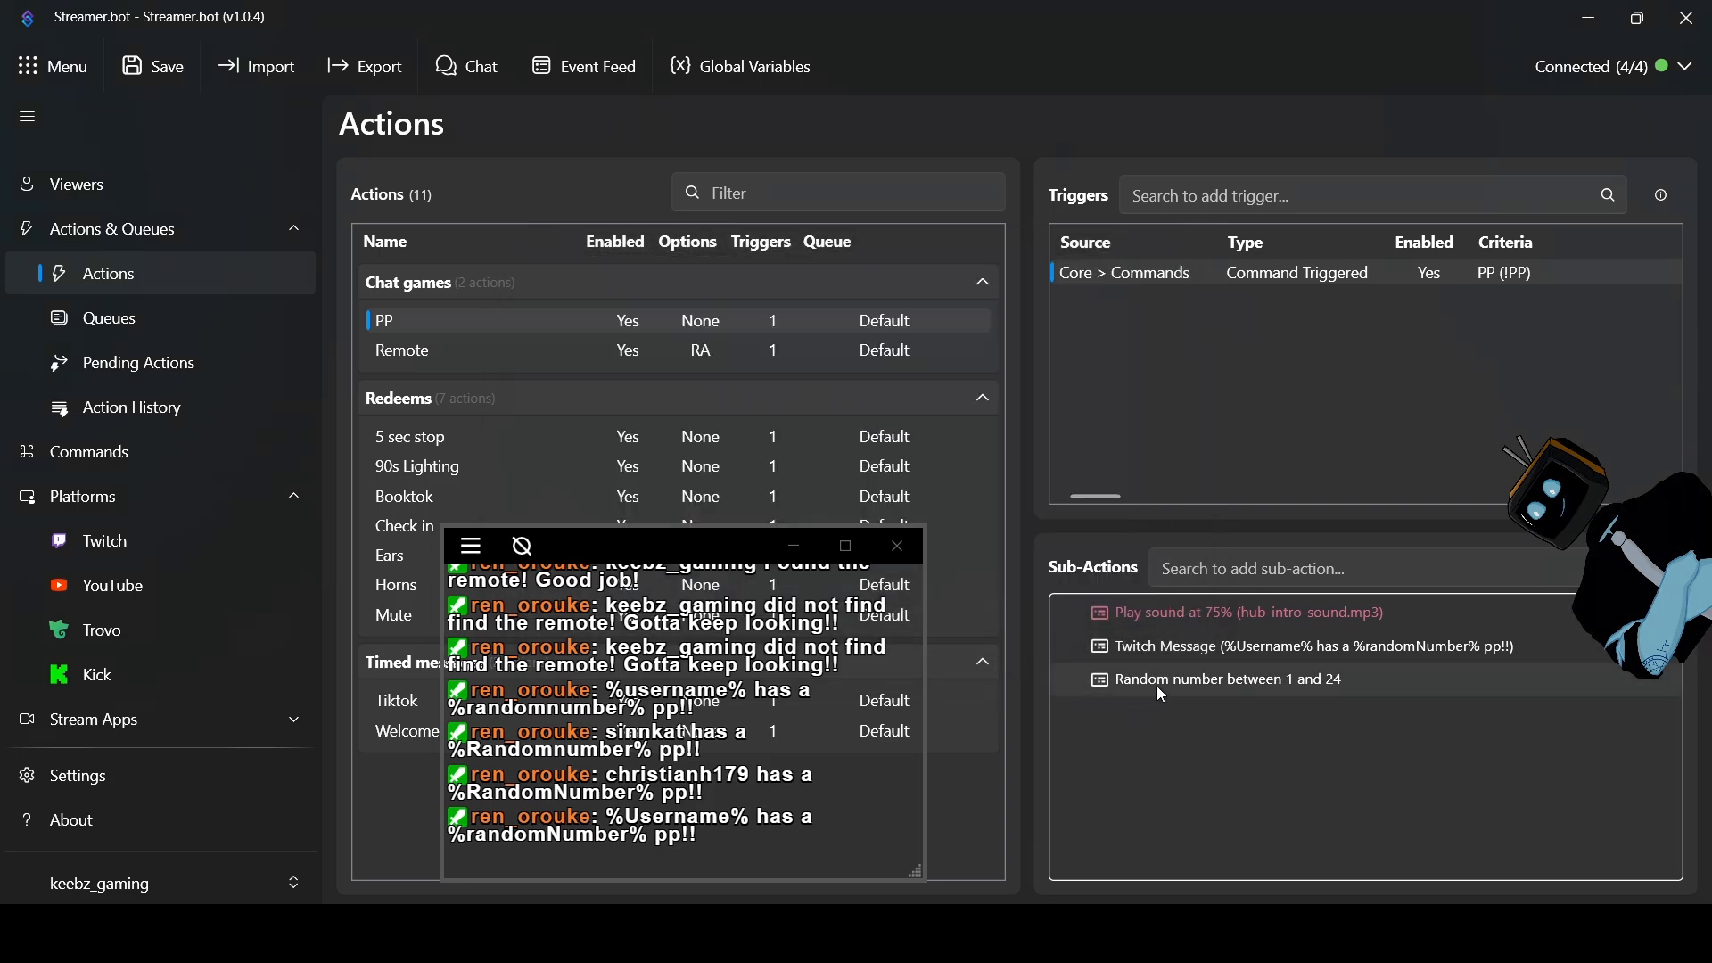
# Move the random number sub-action above the Twitch message and test the PP command trigger
pyautogui.moveTo(1162, 694); pyautogui.dragTo(1159, 644)
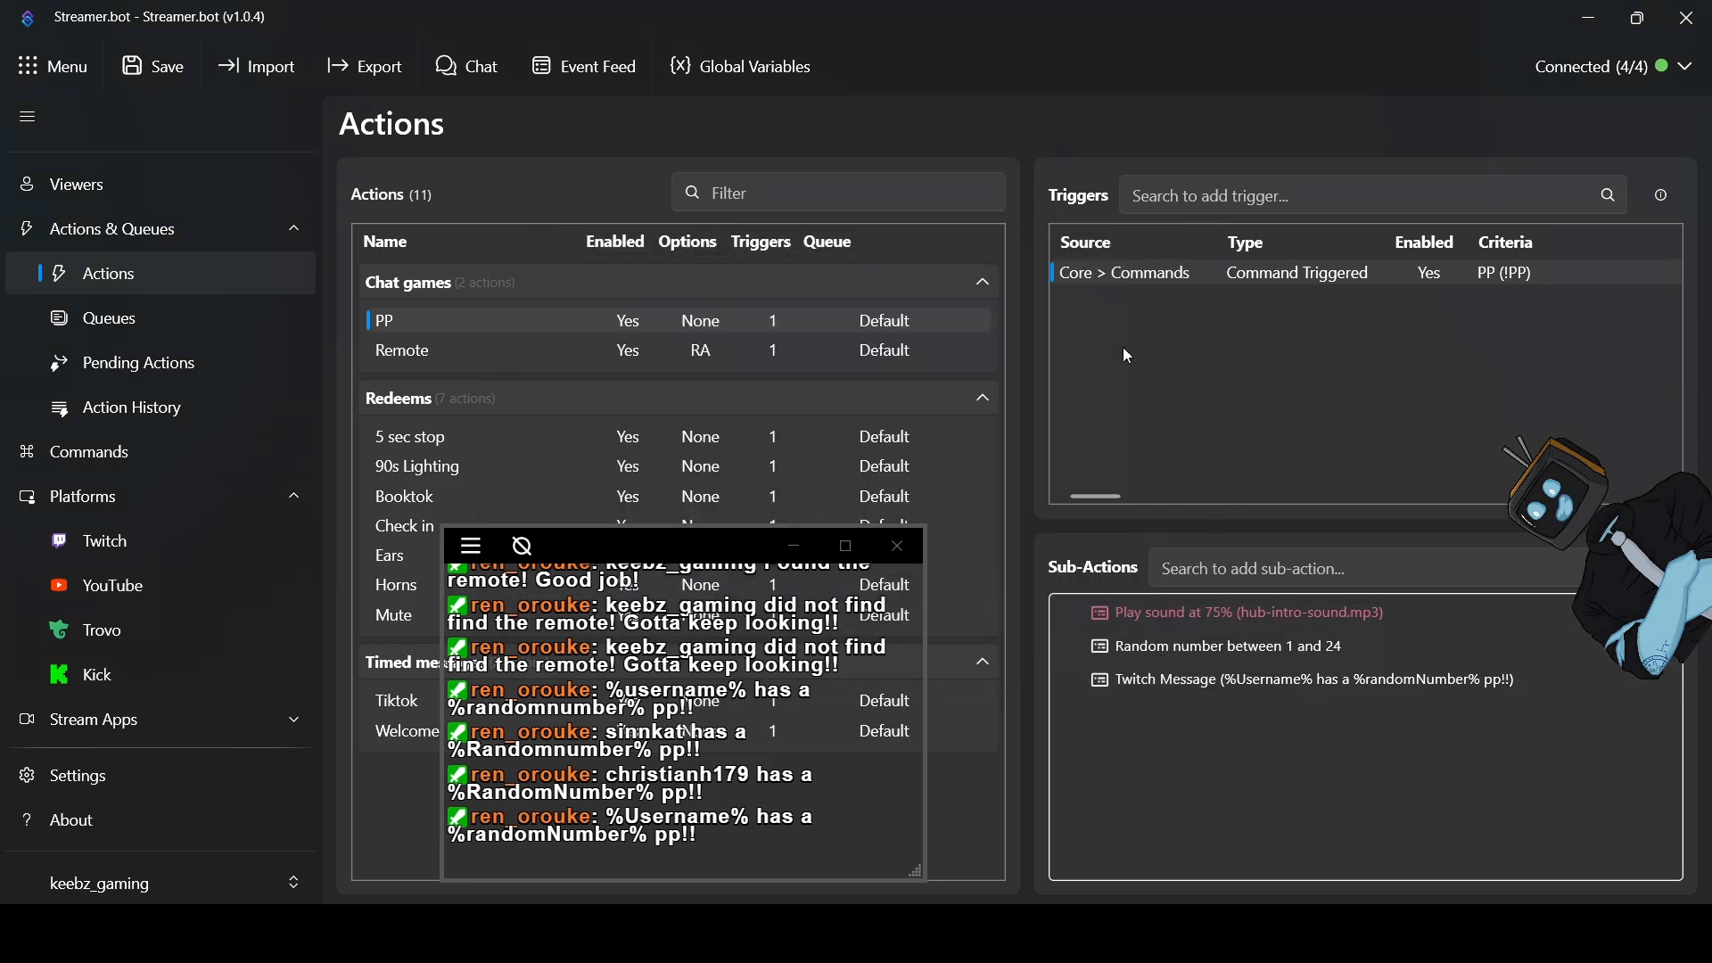
pyautogui.rightClick(1142, 270)
pyautogui.click(1173, 292)
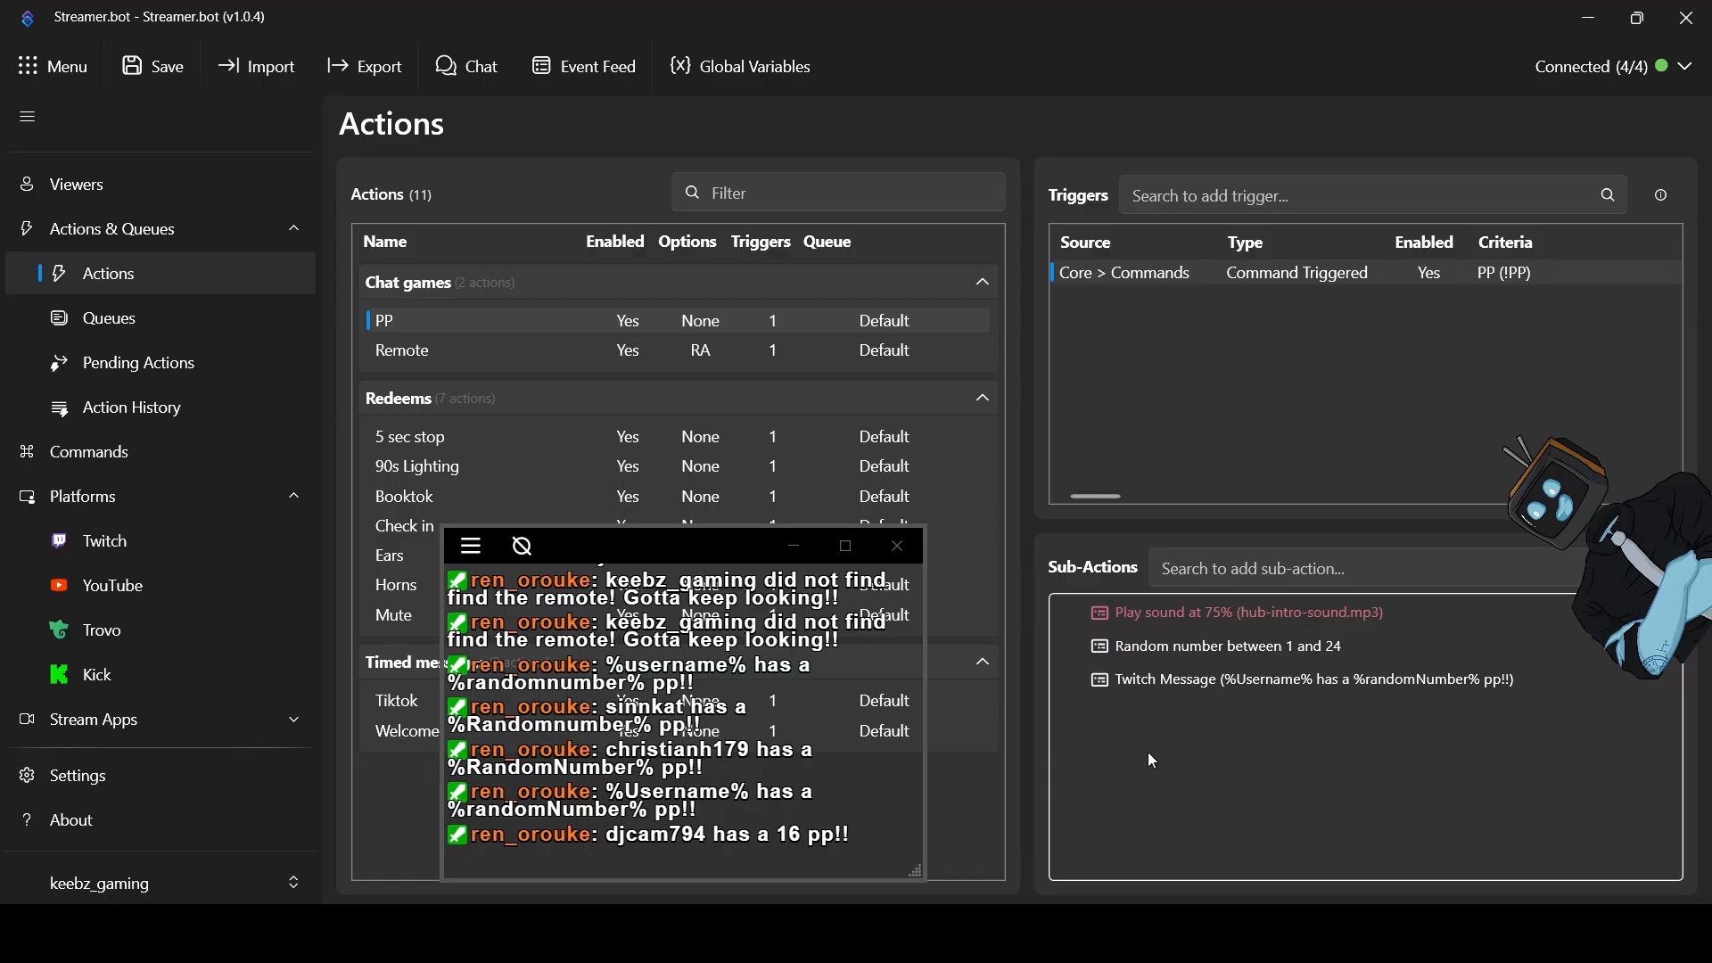
# Move the chat window off the actions list and test the PP command trigger two more times
pyautogui.click(707, 553)
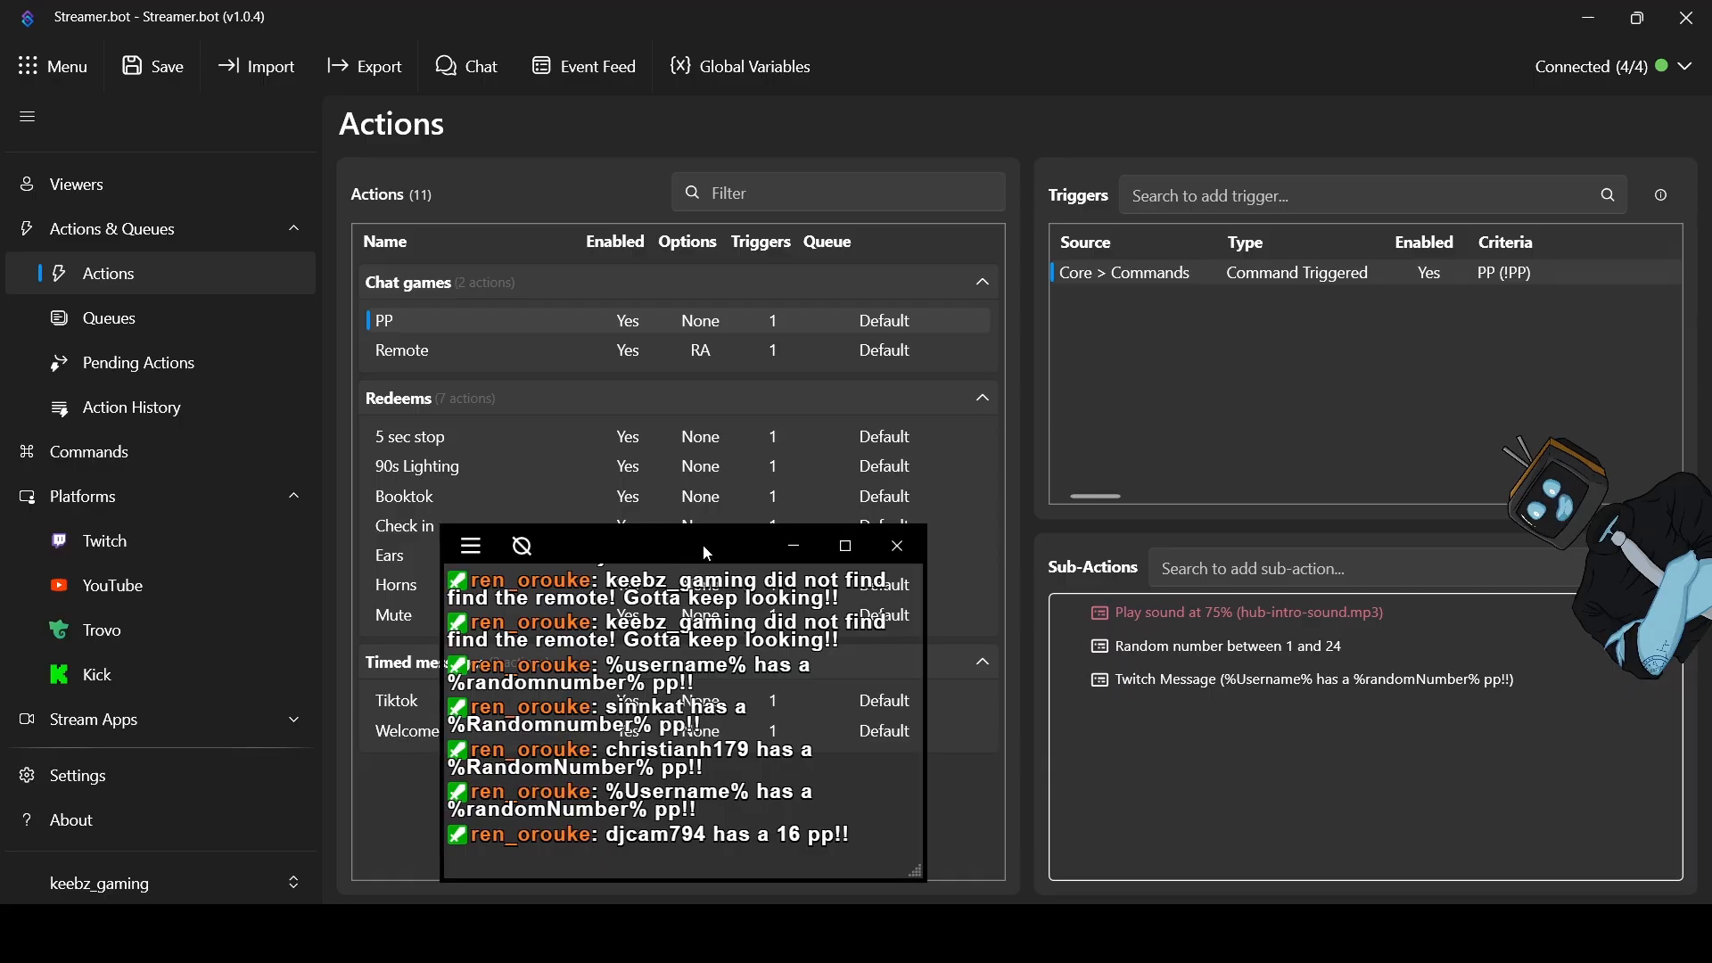
pyautogui.moveTo(704, 553); pyautogui.dragTo(1227, 491)
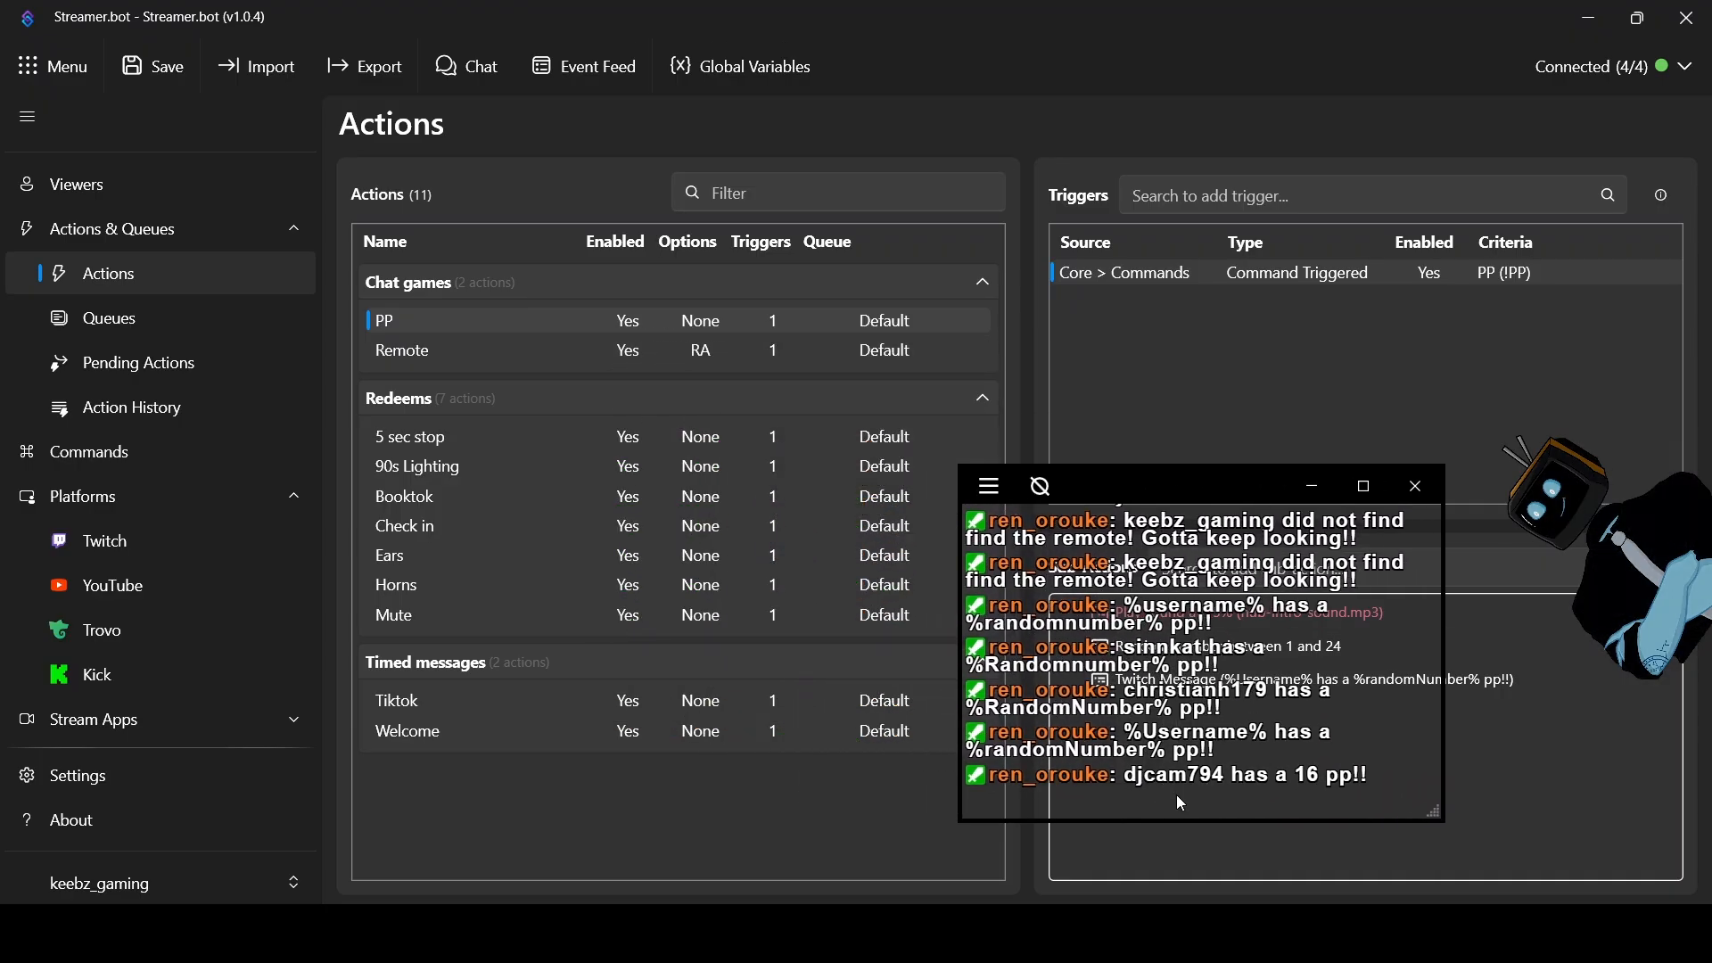
pyautogui.rightClick(1248, 278)
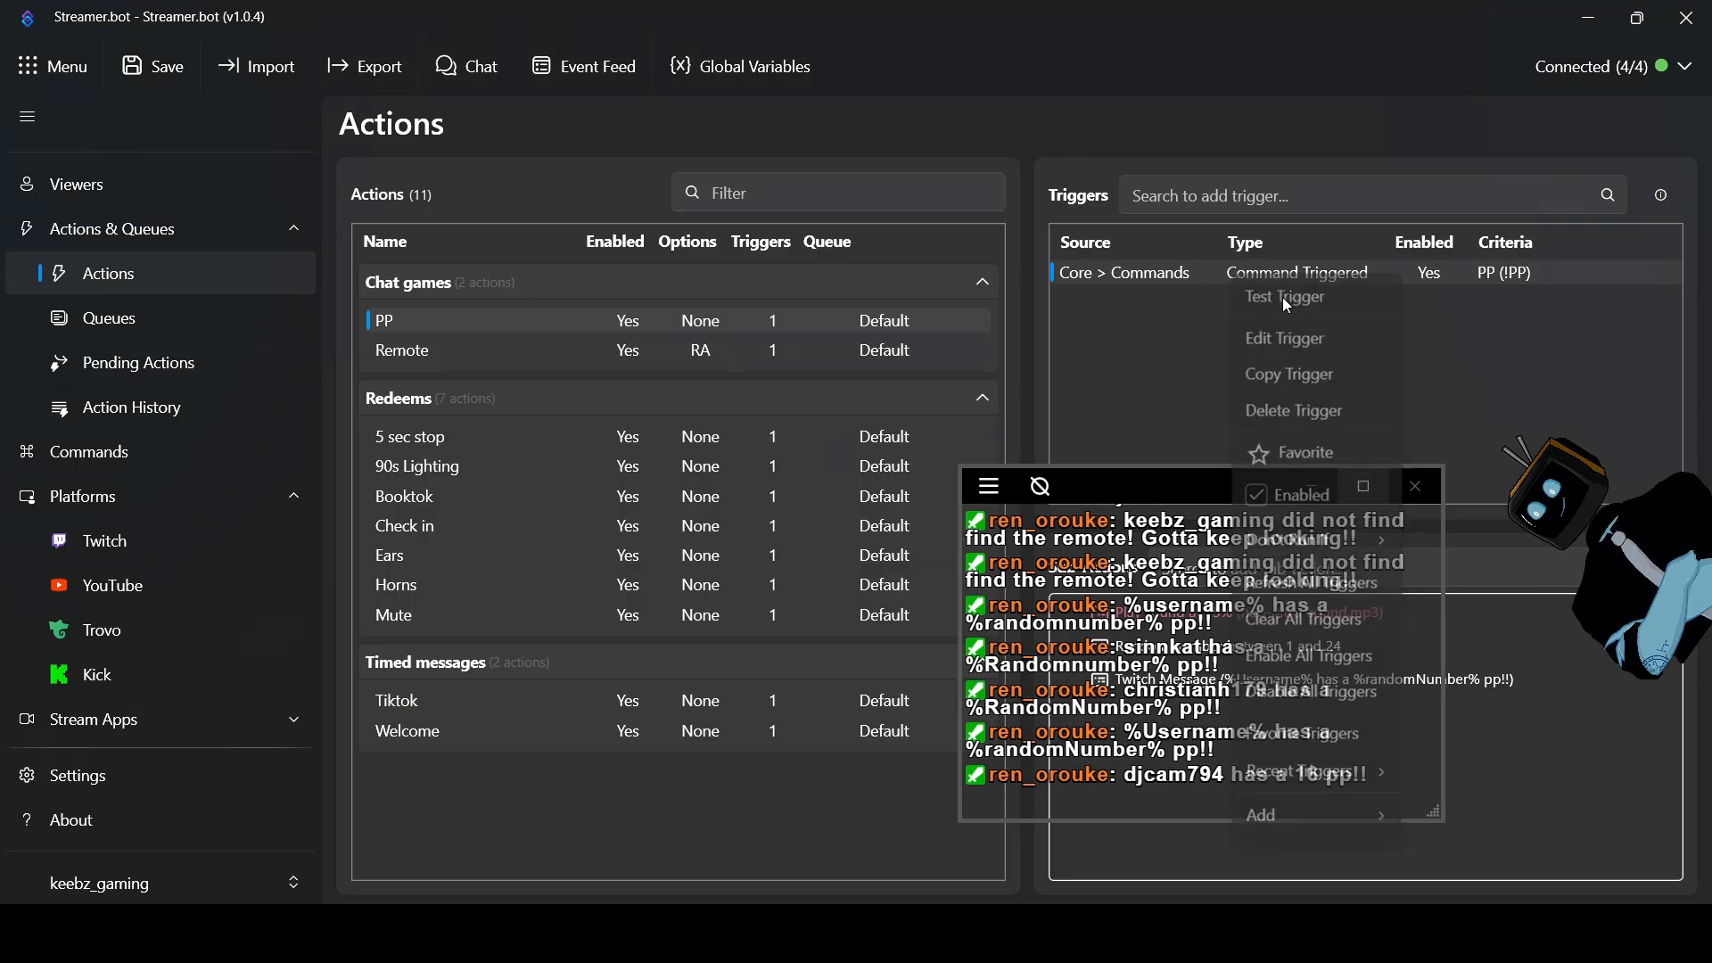
pyautogui.click(1282, 297)
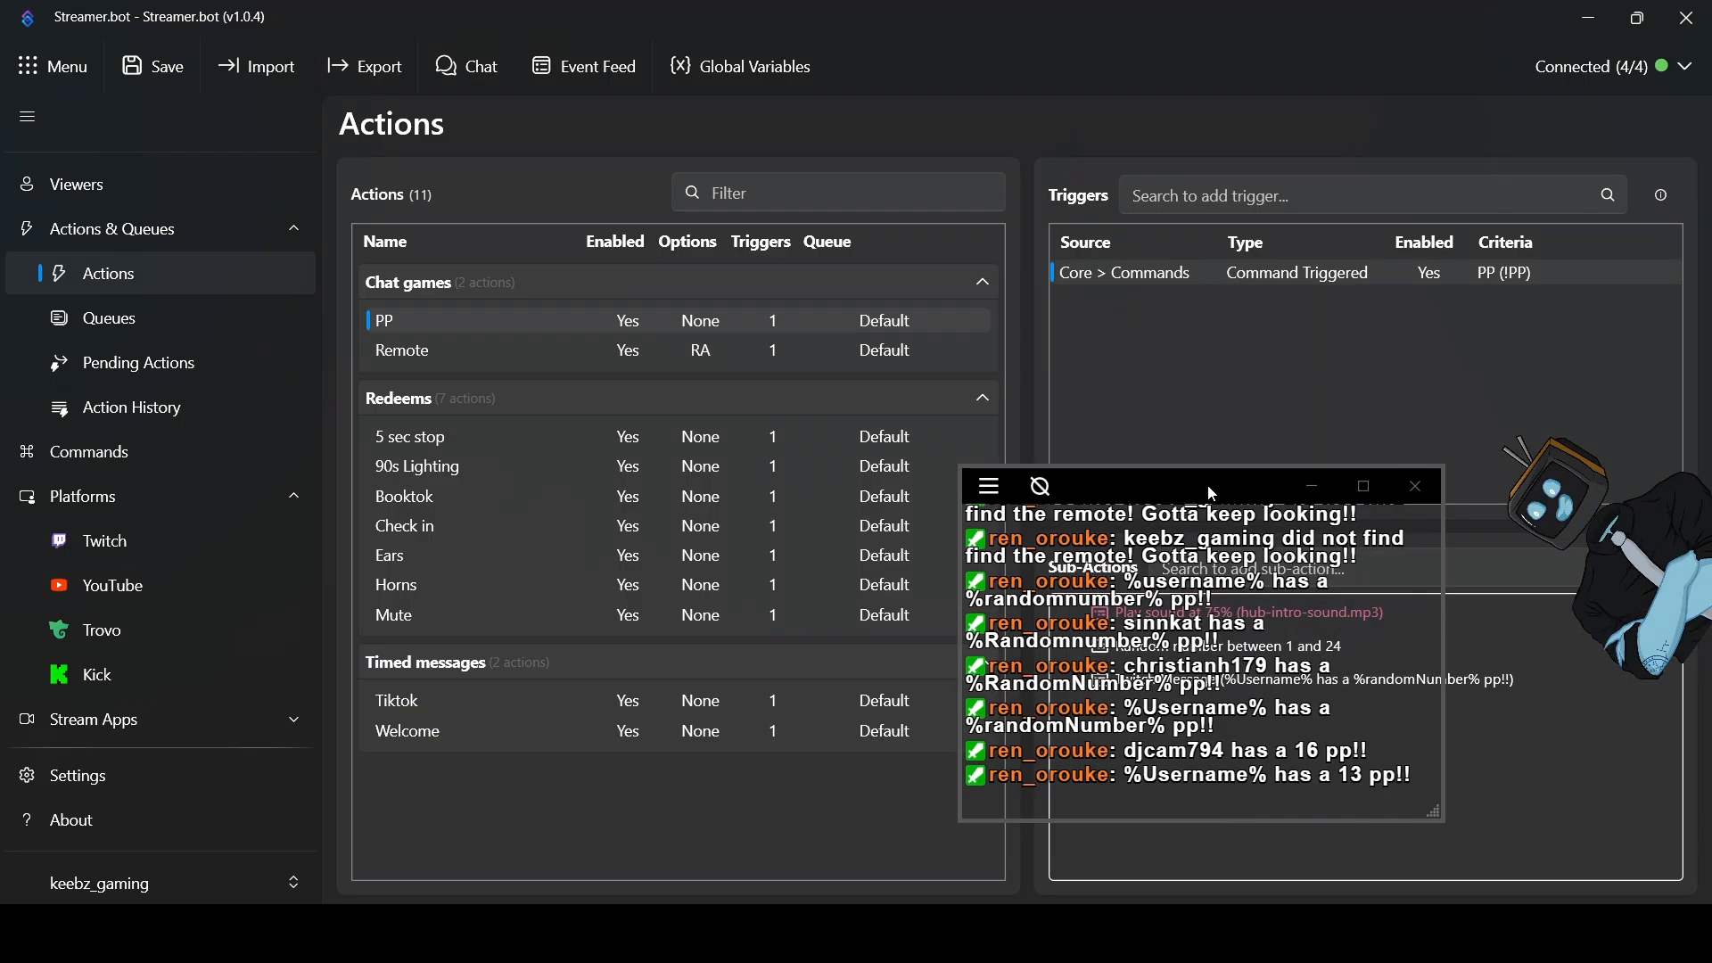
pyautogui.rightClick(1182, 270)
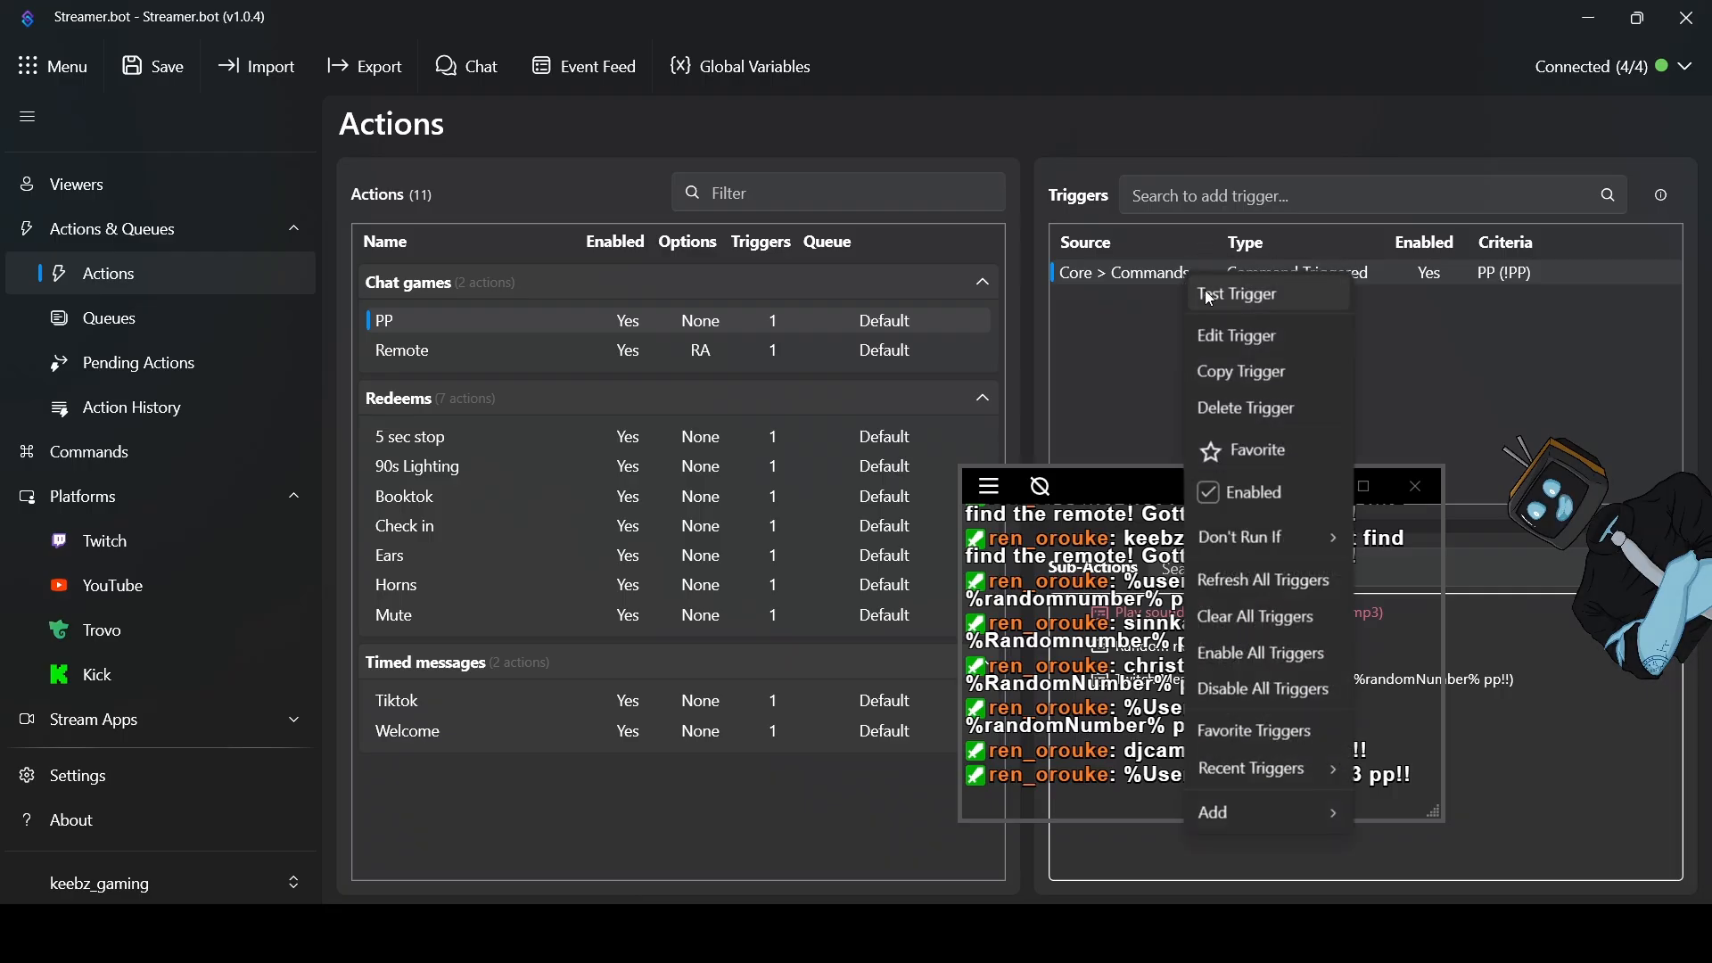
pyautogui.click(1211, 298)
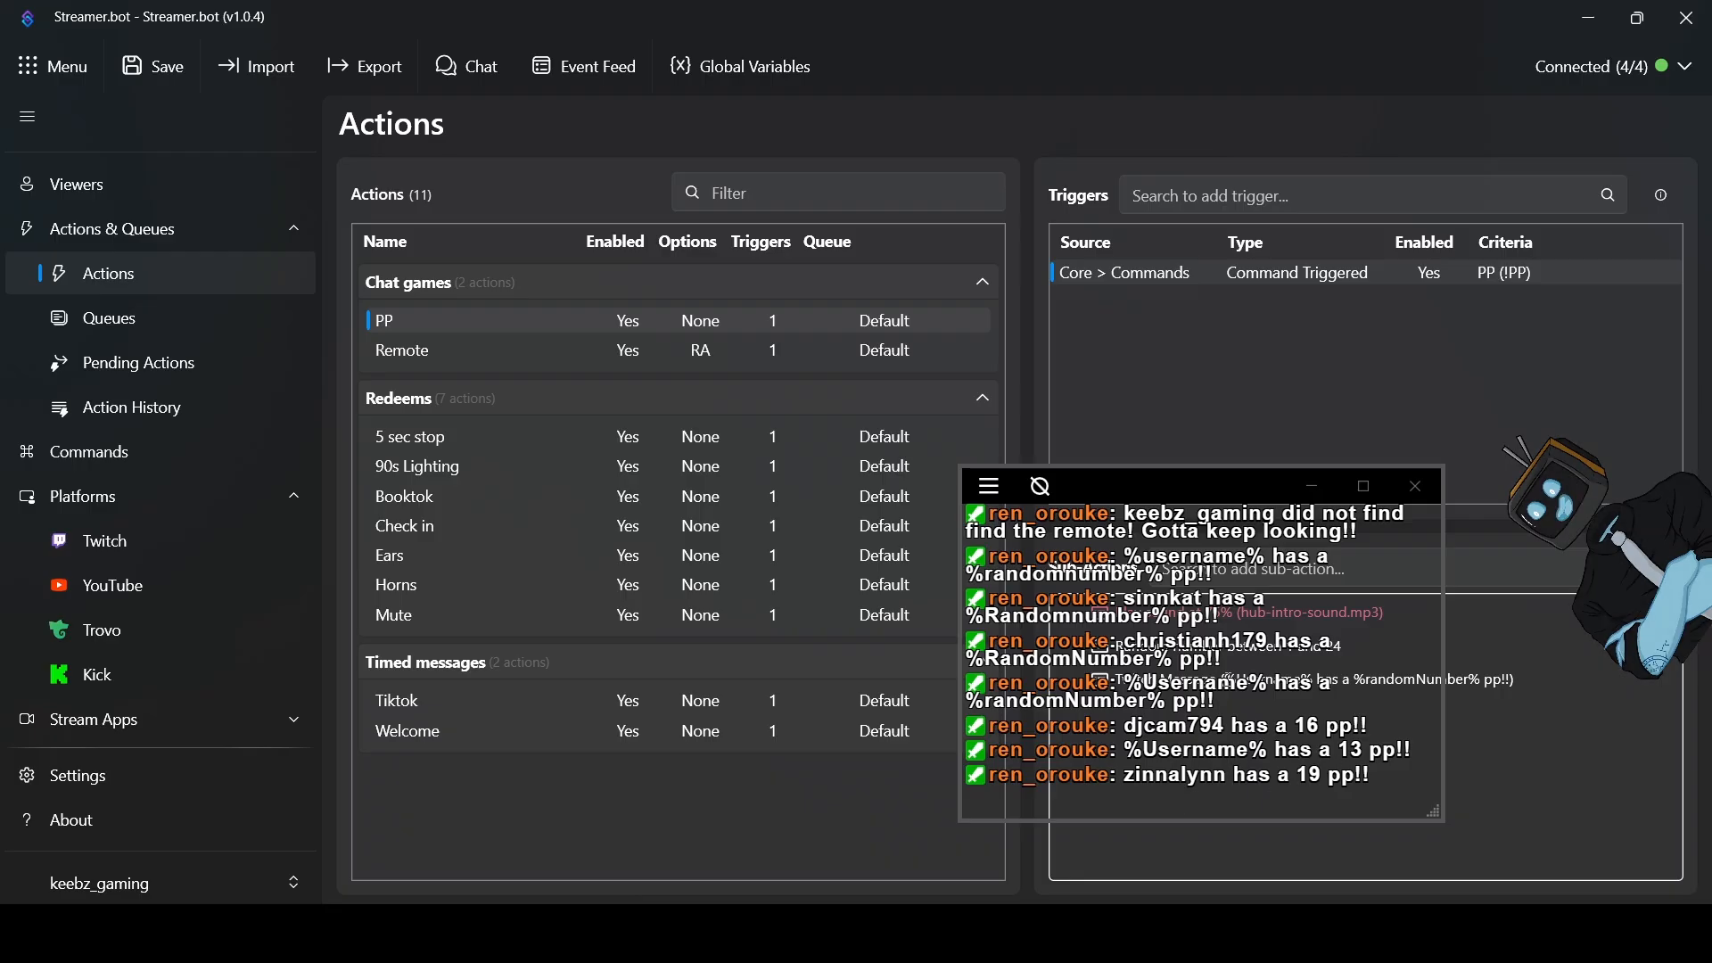
# Move the chat window clear of the sub-actions and re-enable the Play Sound sub-action
pyautogui.moveTo(1201, 504); pyautogui.dragTo(777, 535)
pyautogui.rightClick(1228, 614)
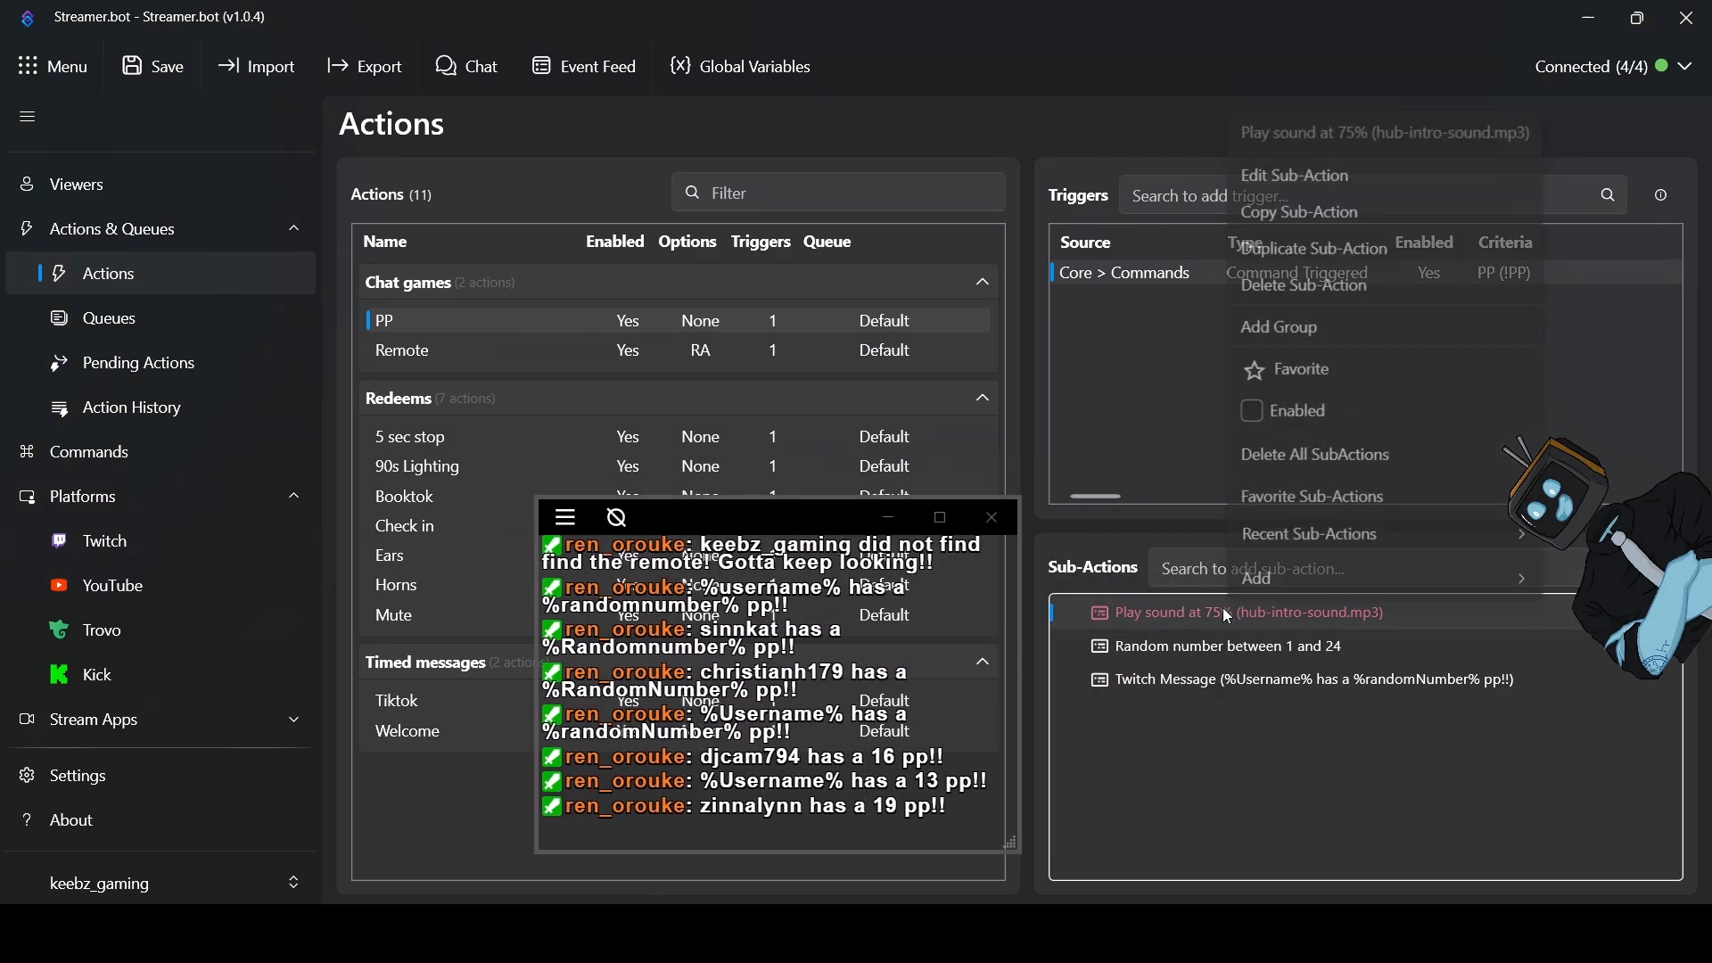
pyautogui.click(1255, 417)
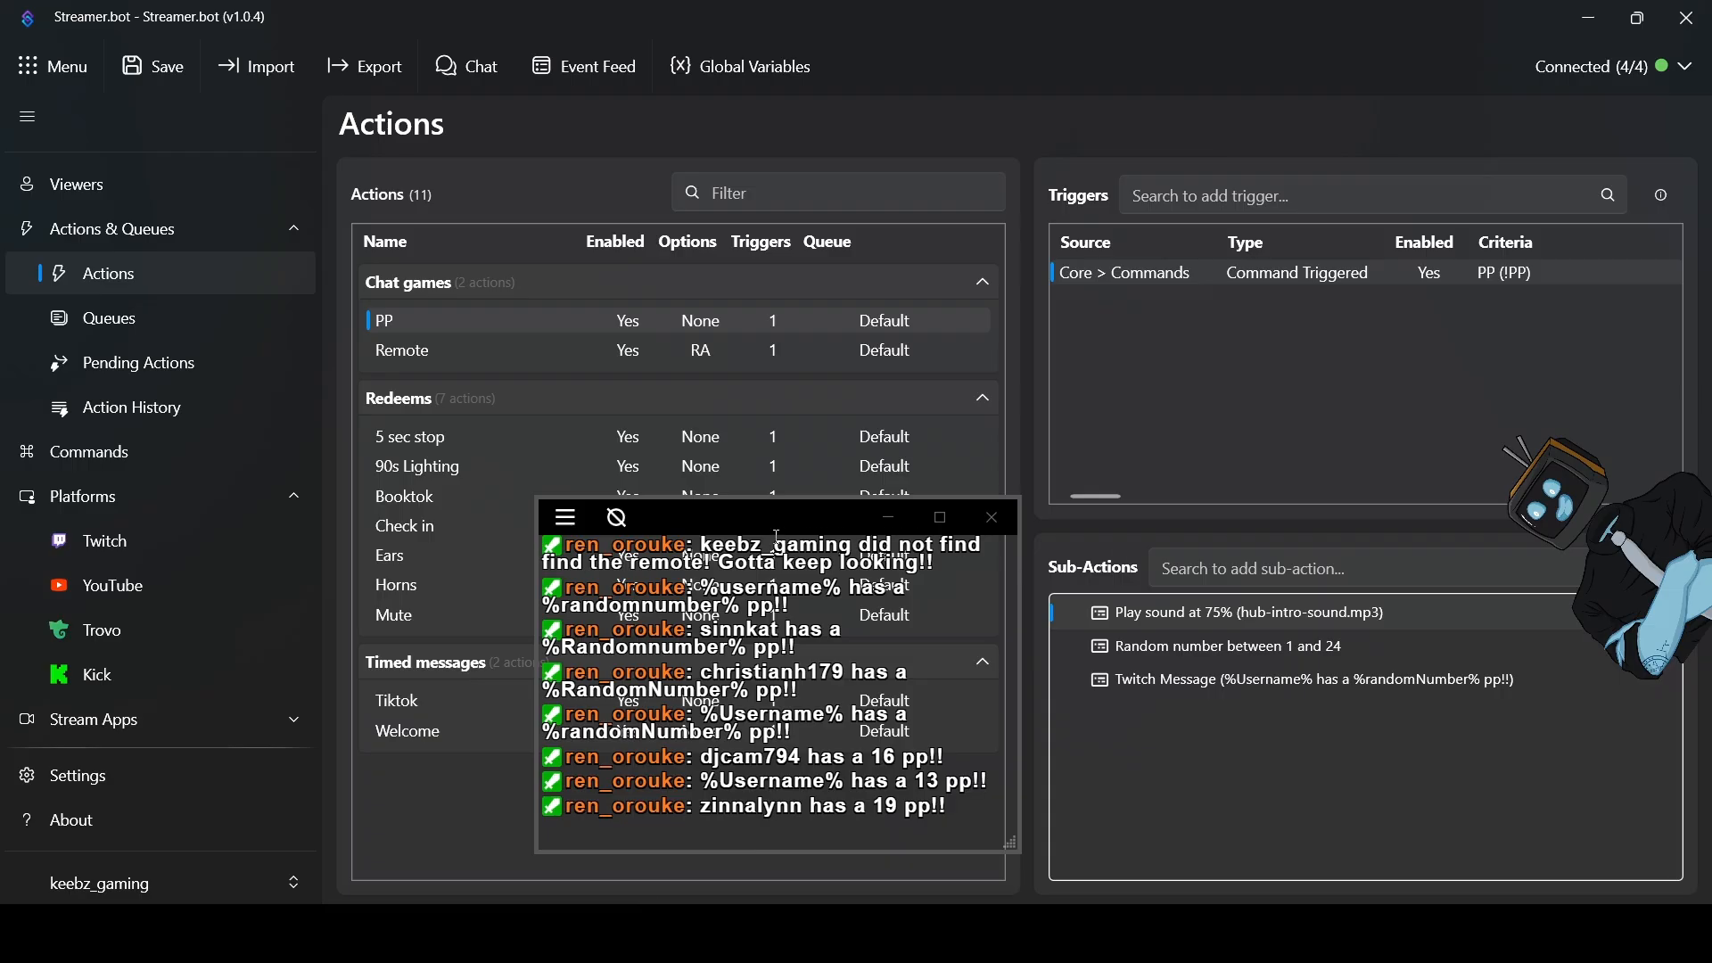
# Open the Commands list and reposition the chat window below the listed commands
pyautogui.moveTo(762, 528); pyautogui.dragTo(824, 542)
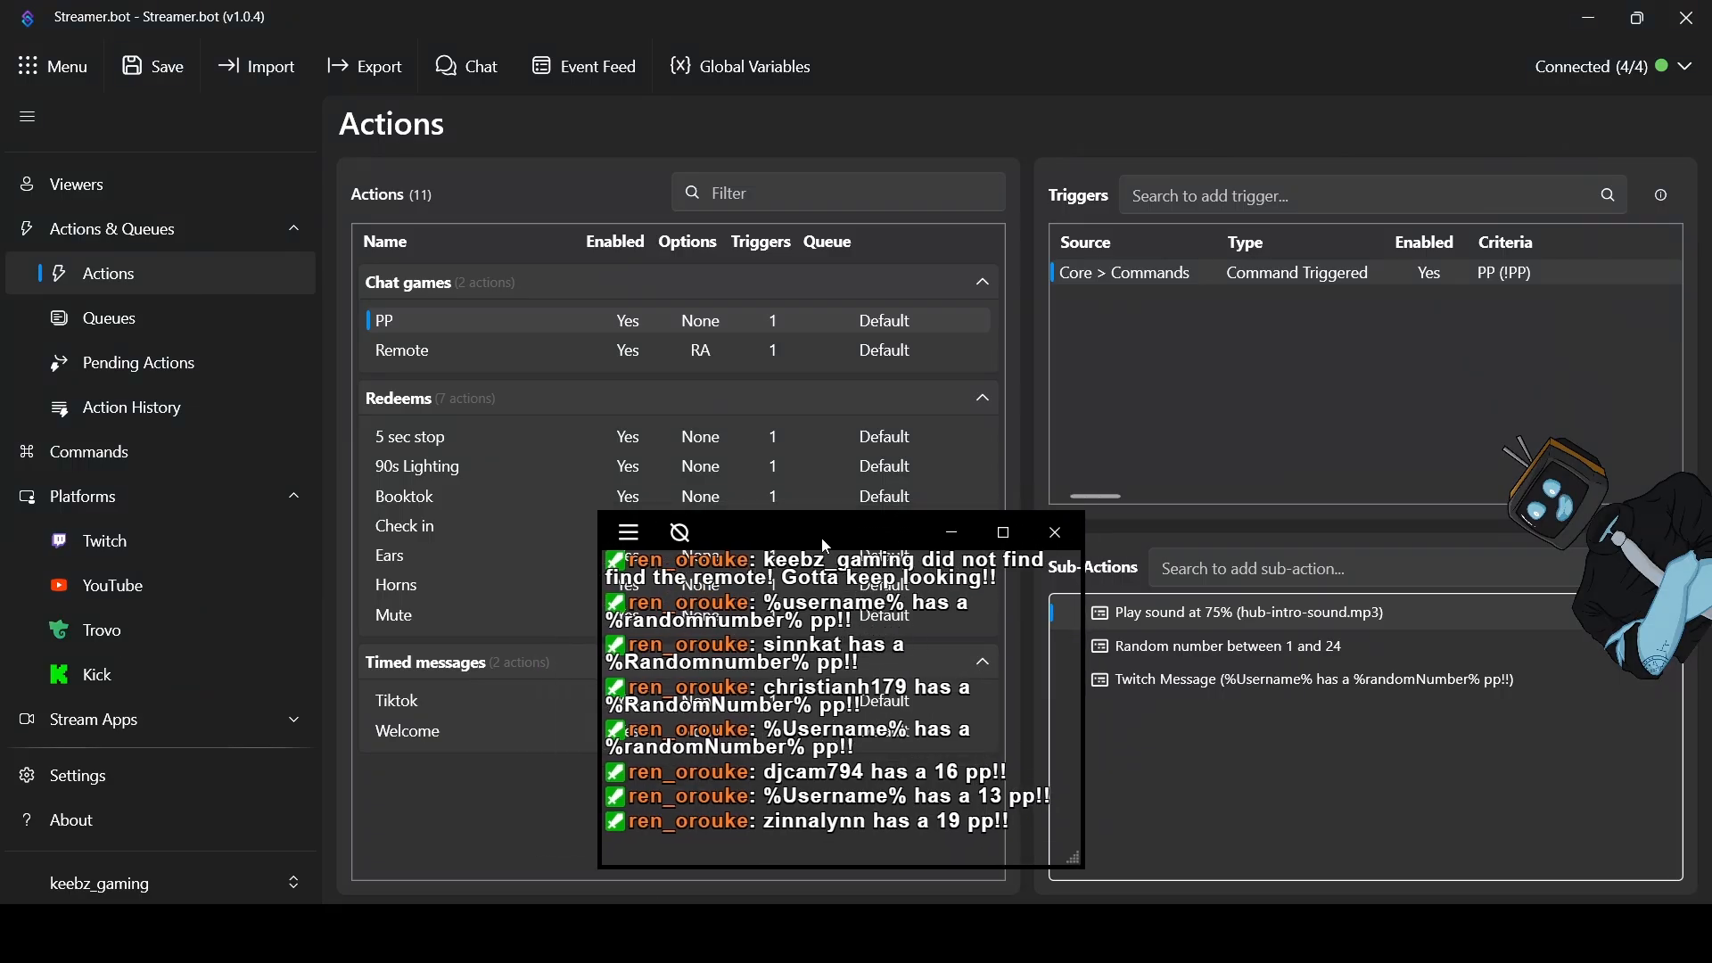
pyautogui.click(128, 454)
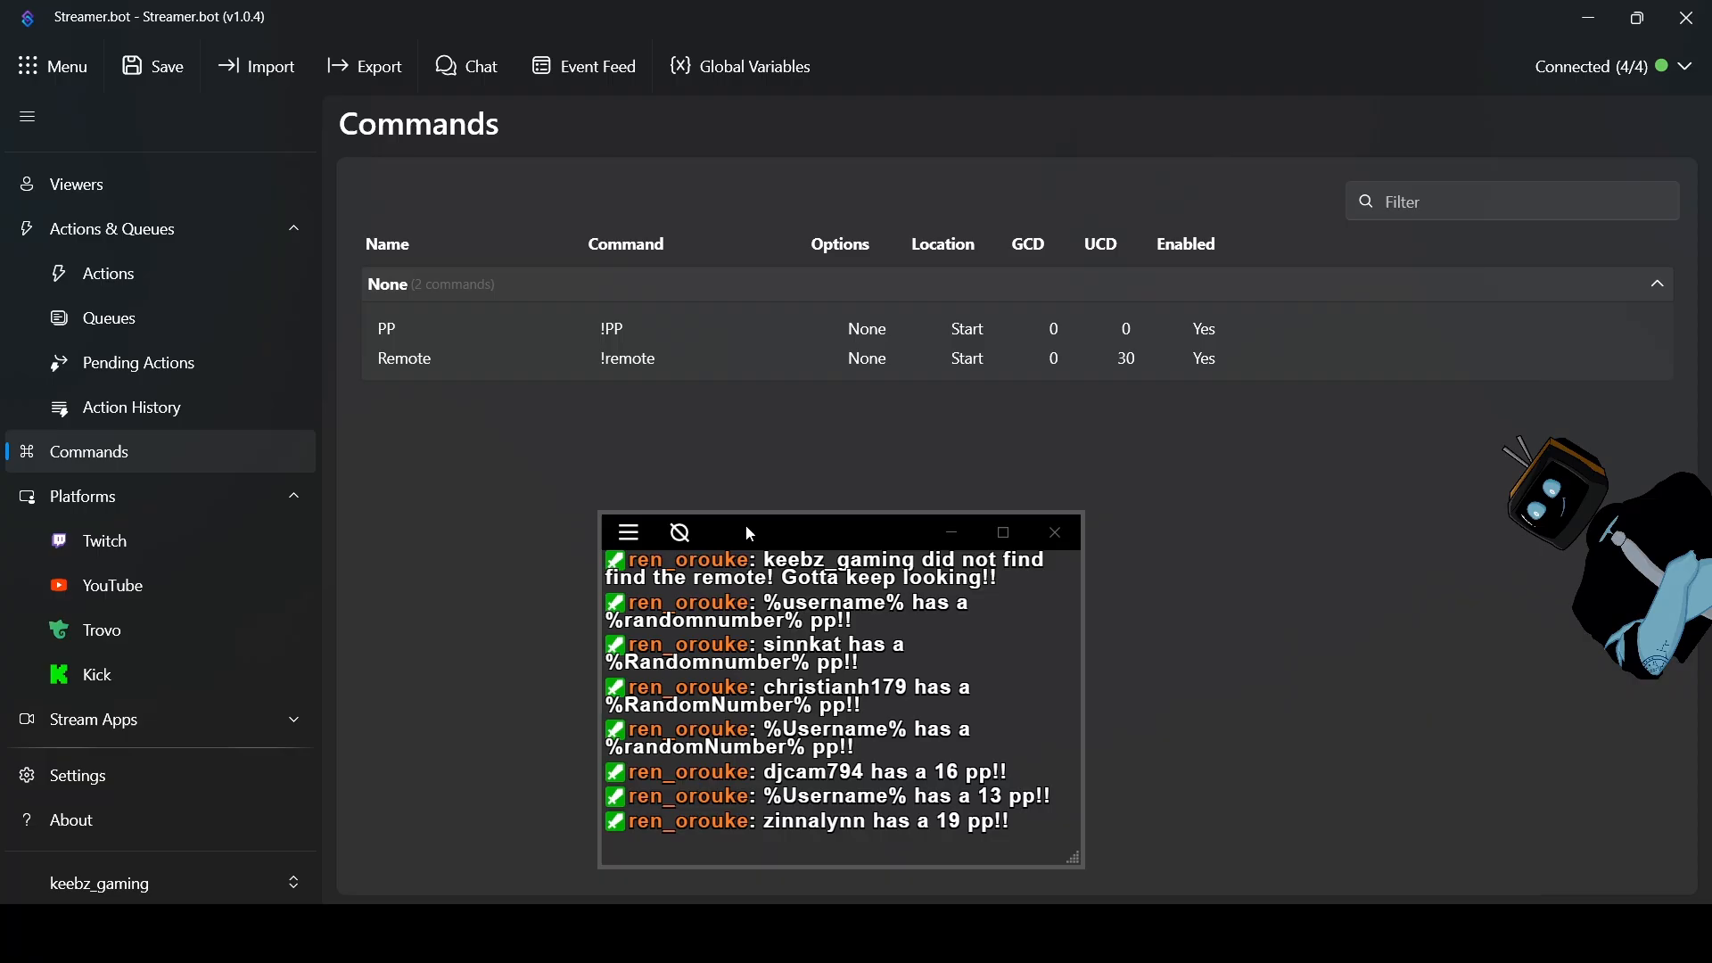
pyautogui.moveTo(806, 539); pyautogui.dragTo(838, 542)
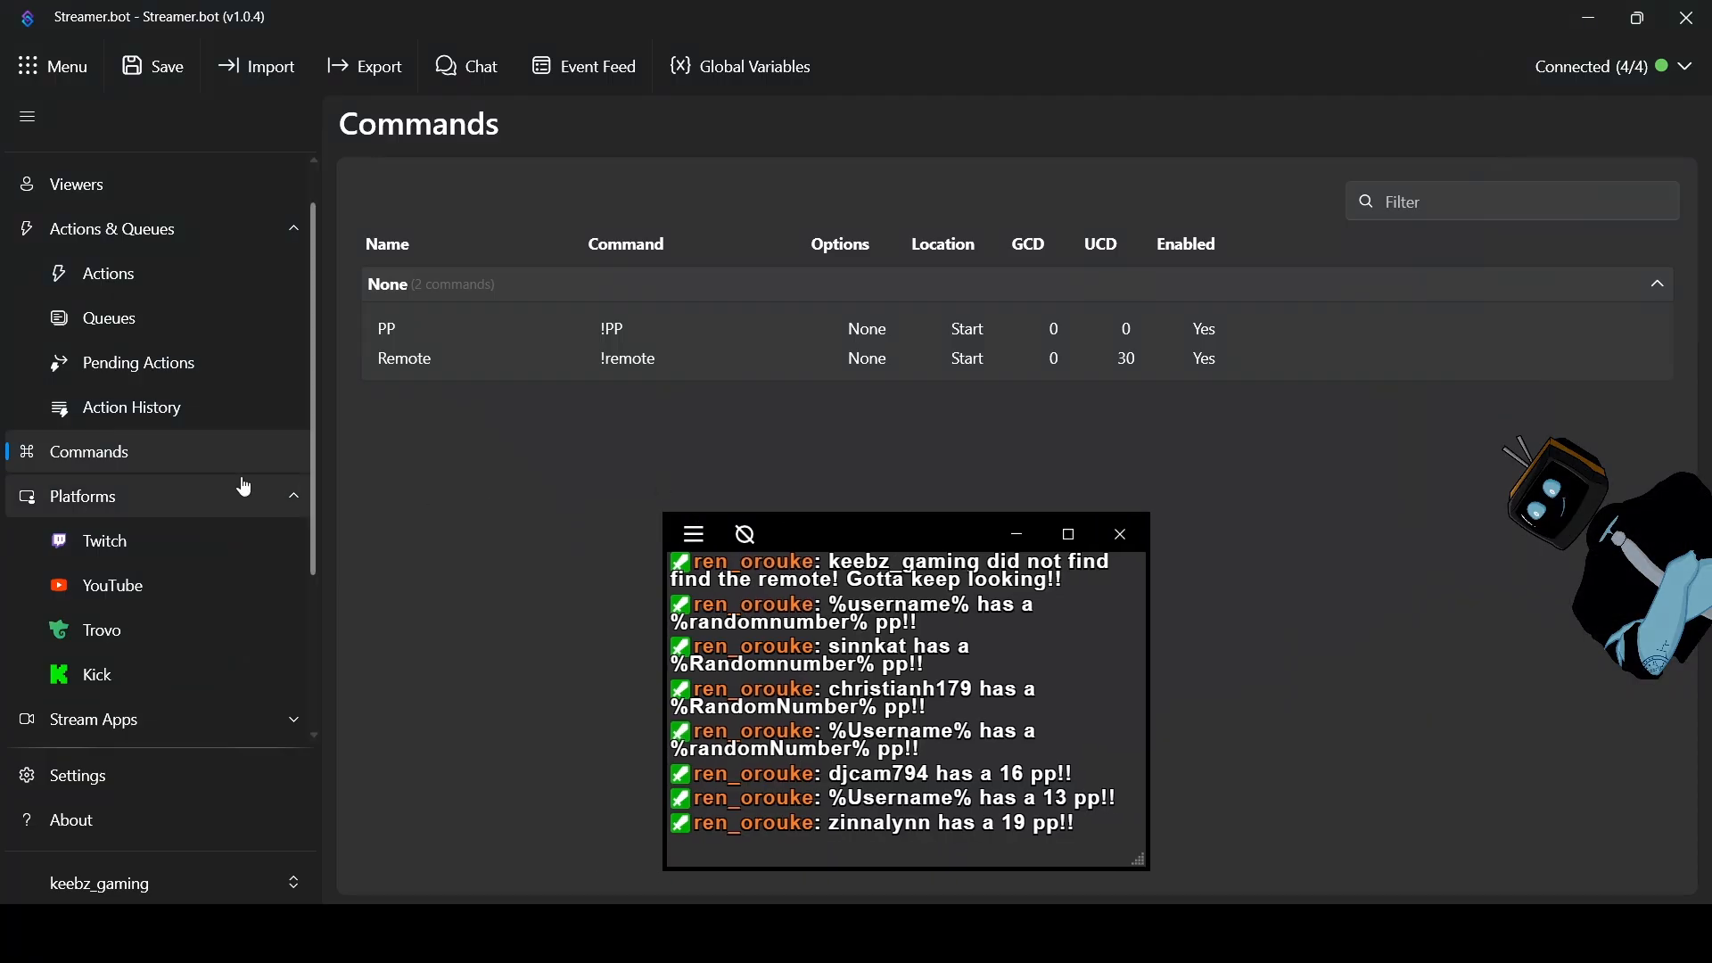
# Open the Actions list and move the chat window off it, over the triggers and sub-actions area
pyautogui.click(141, 292)
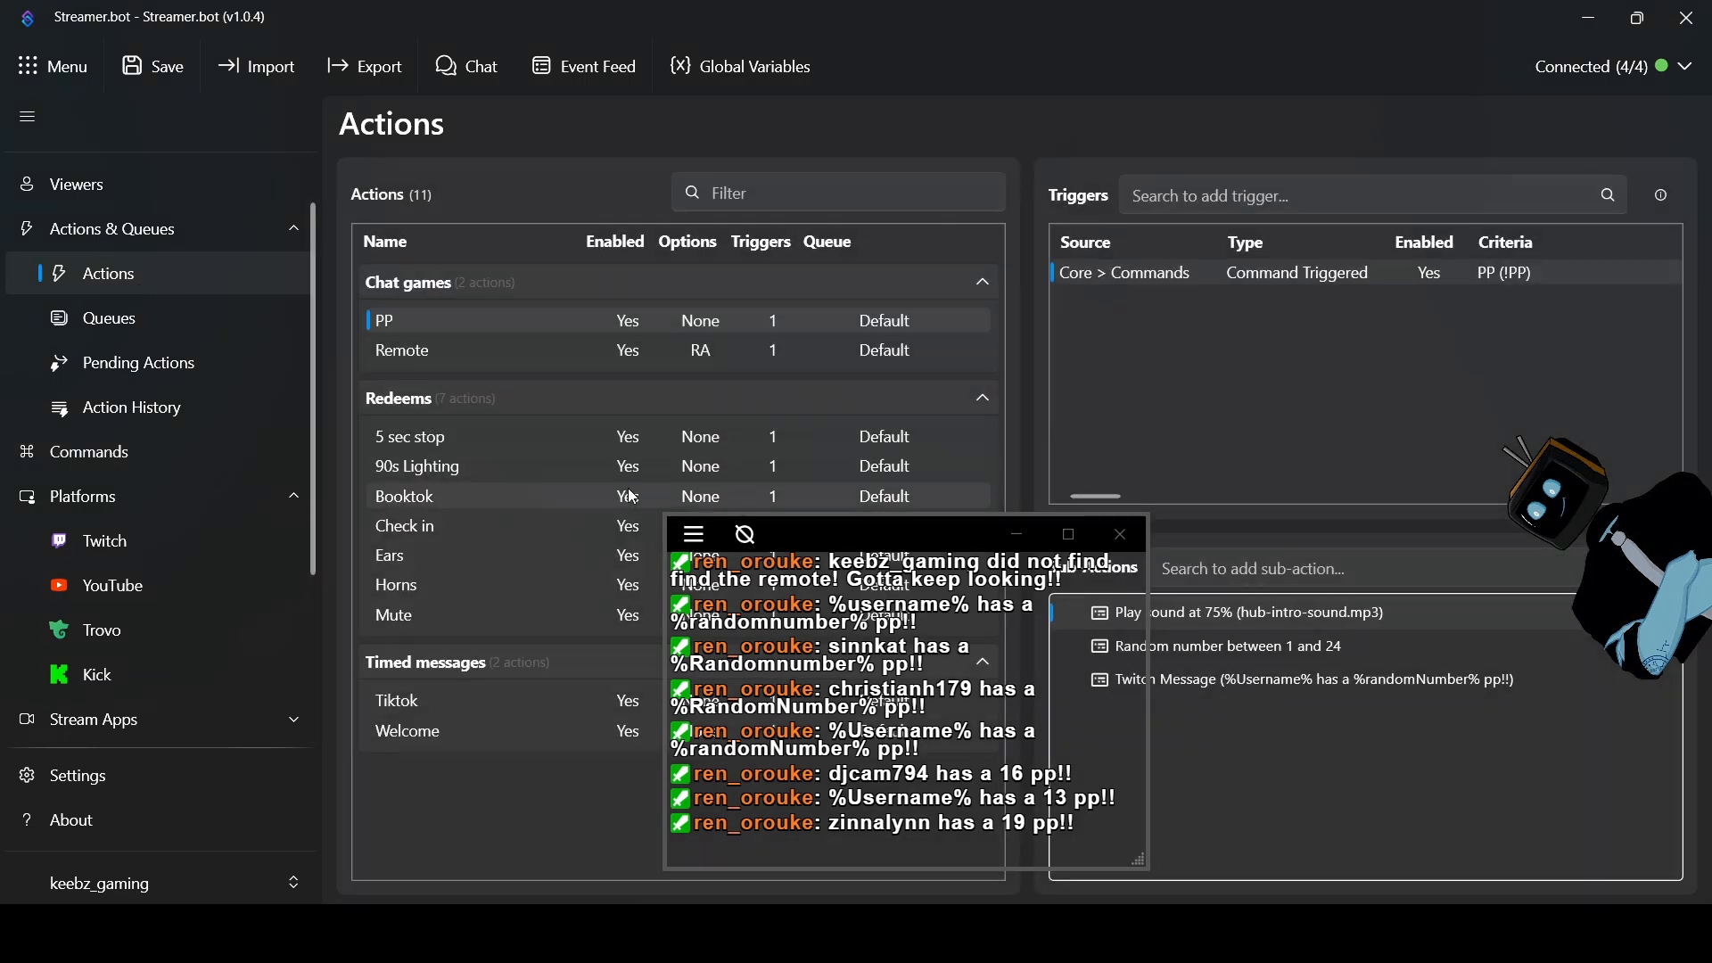
pyautogui.moveTo(880, 546); pyautogui.dragTo(1283, 542)
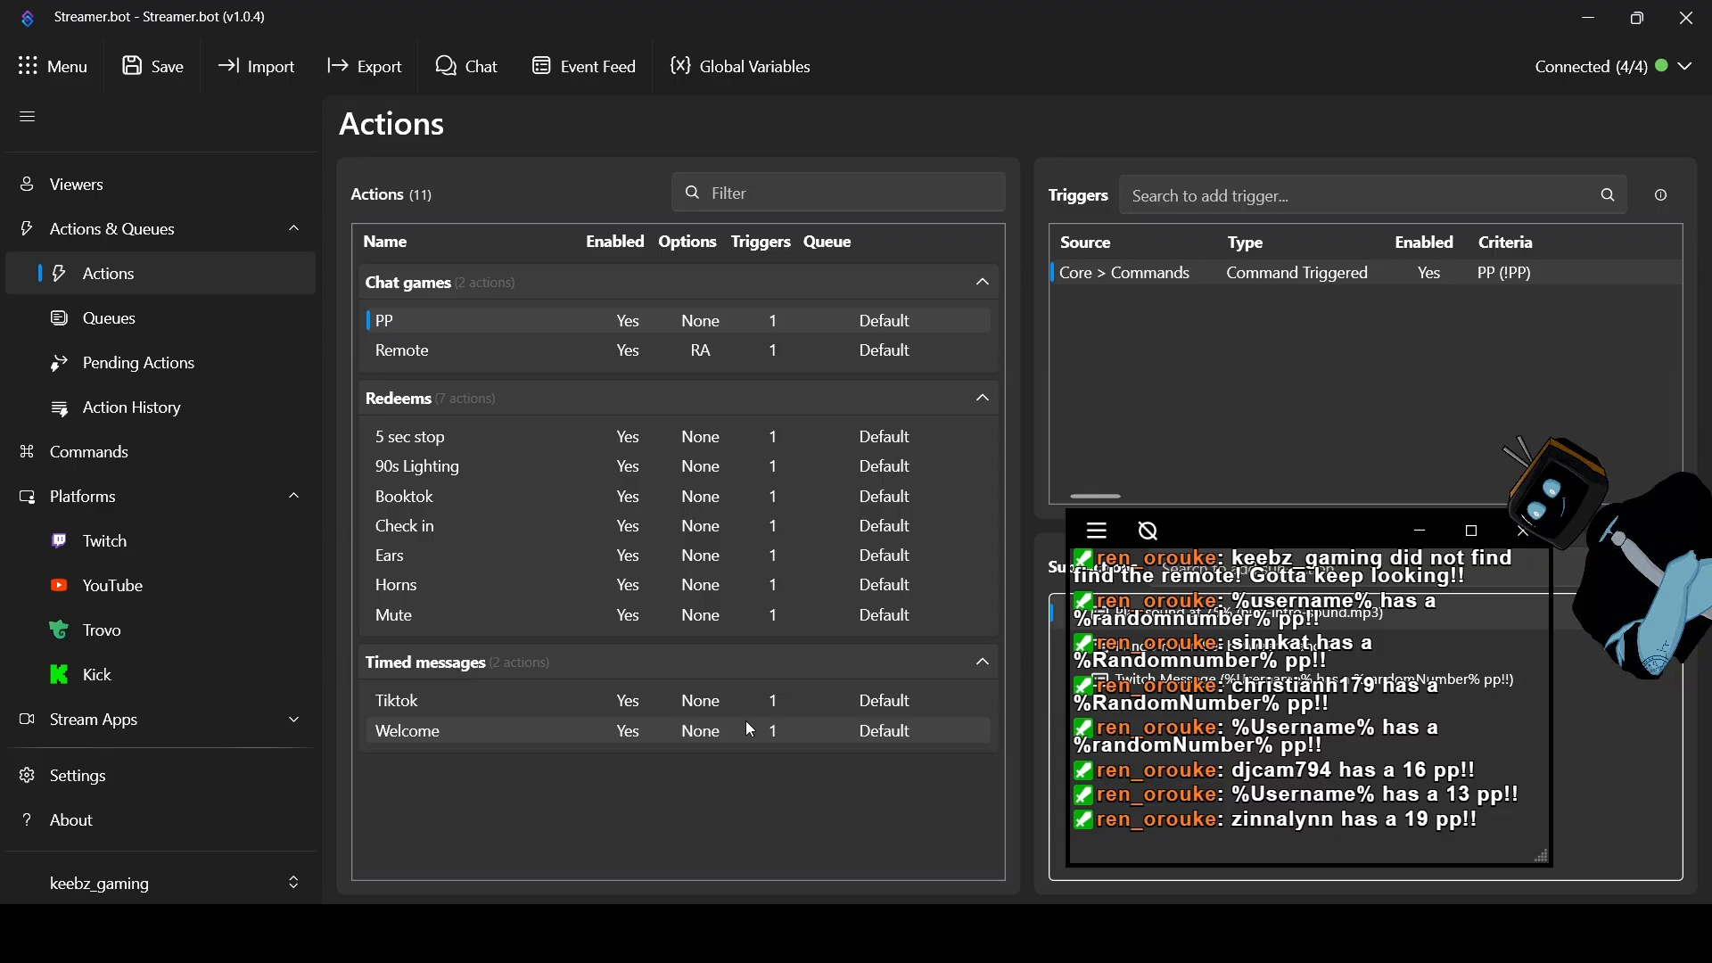
pyautogui.moveTo(1313, 519); pyautogui.dragTo(1320, 563)
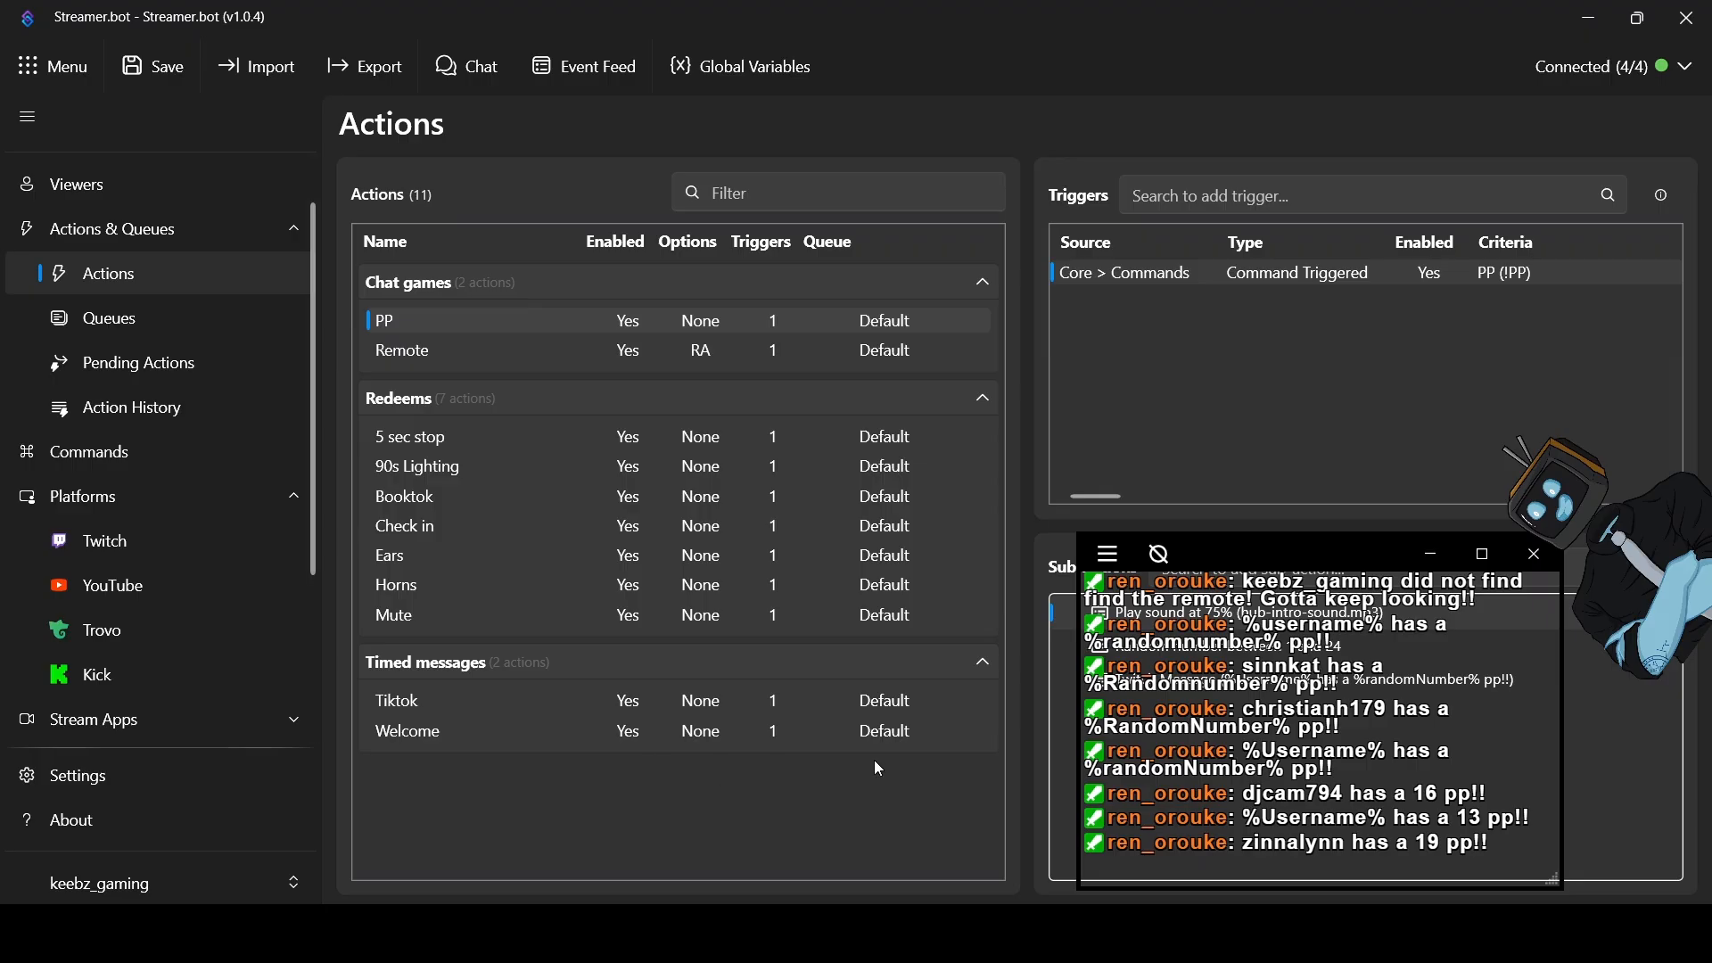
pyautogui.moveTo(1272, 556)
pyautogui.mouseDown()
pyautogui.moveTo(1482, 560)
pyautogui.moveTo(1348, 575)
pyautogui.moveTo(1284, 548)
pyautogui.mouseUp()
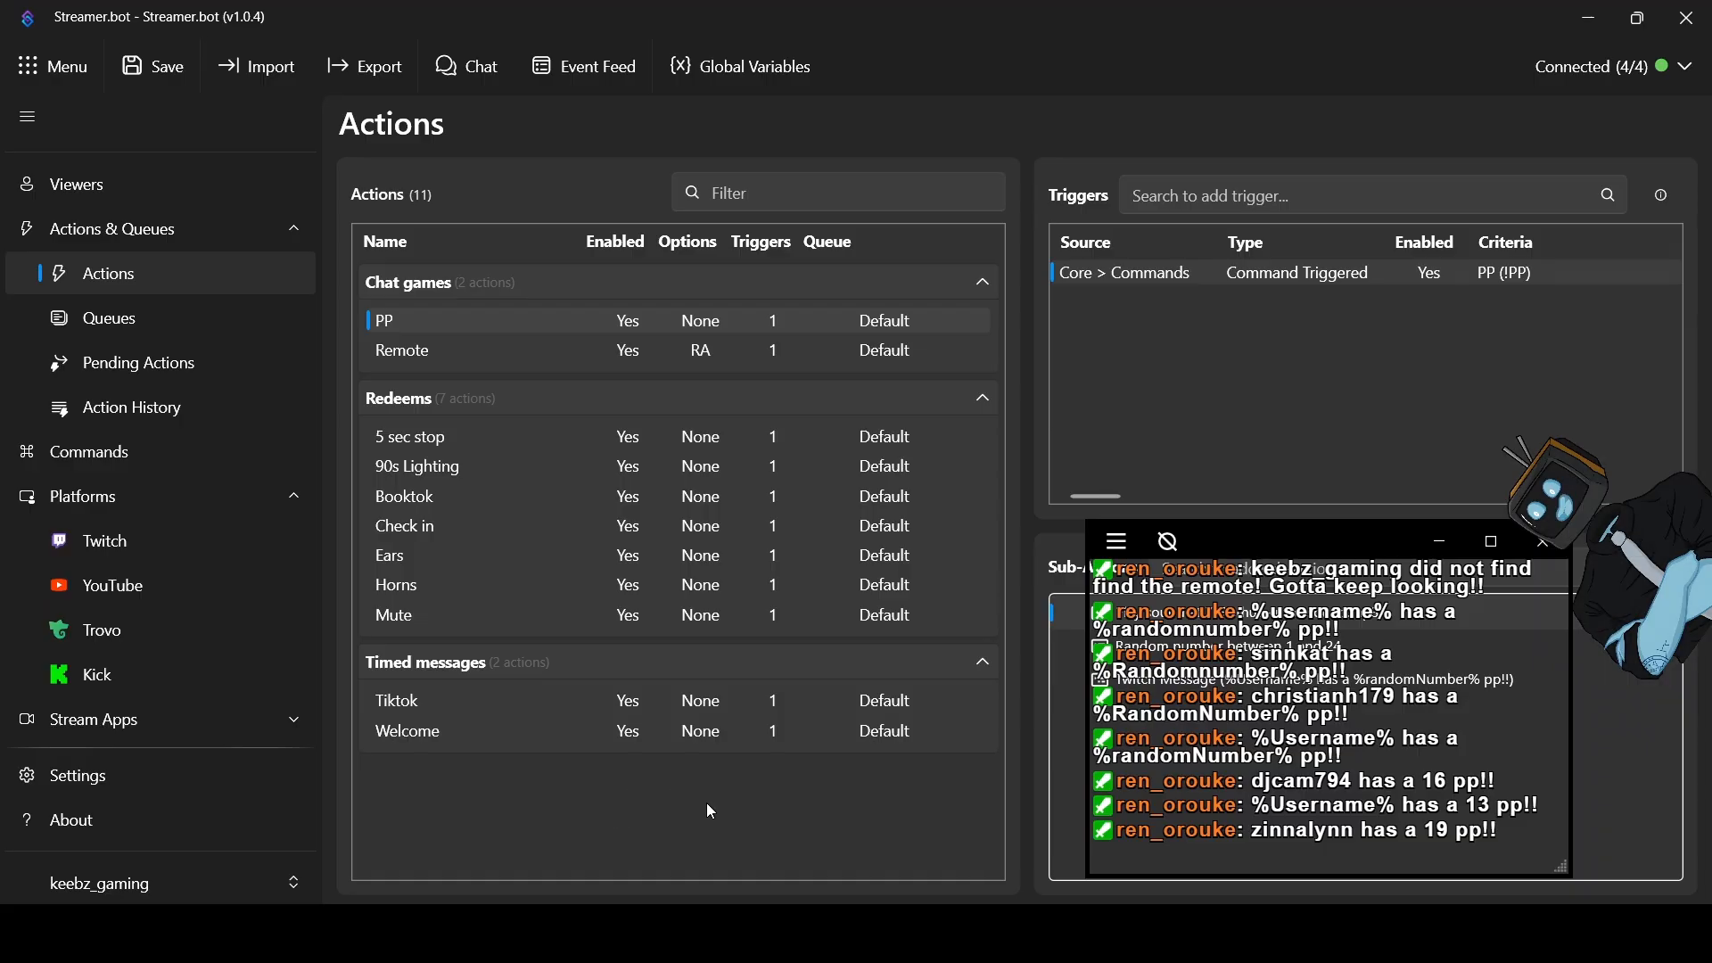
pyautogui.moveTo(1290, 552)
pyautogui.mouseDown()
pyautogui.moveTo(970, 604)
pyautogui.moveTo(1297, 536)
pyautogui.mouseUp()
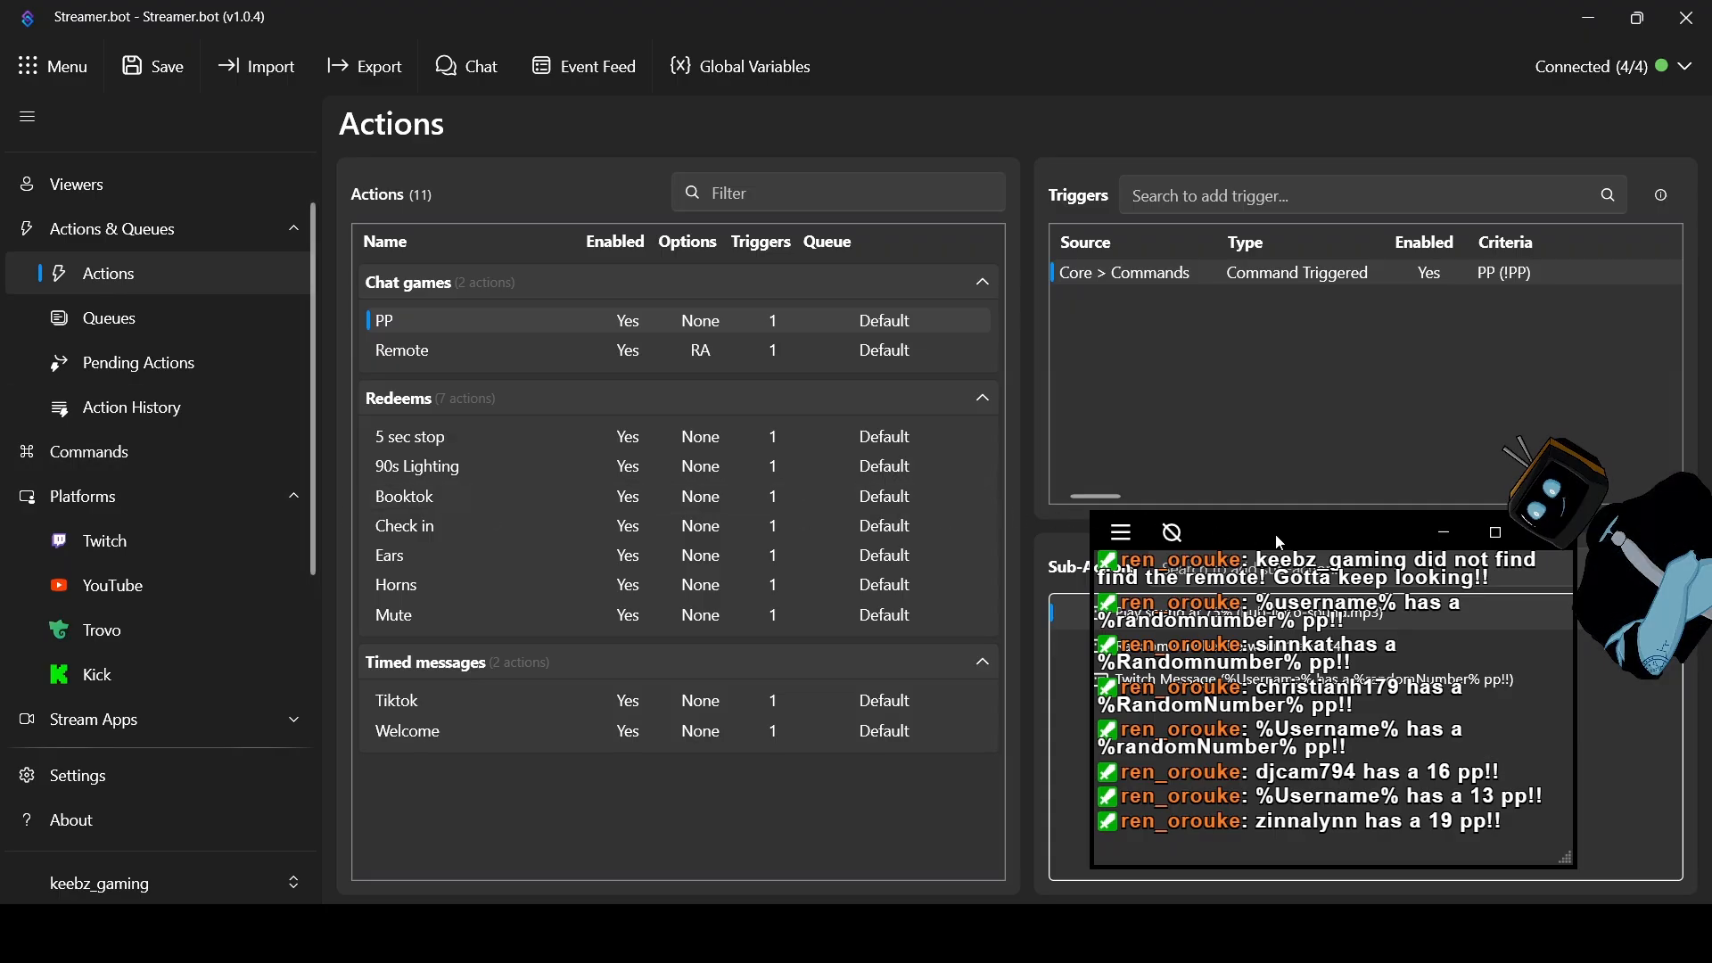
pyautogui.moveTo(1275, 535); pyautogui.dragTo(1318, 490)
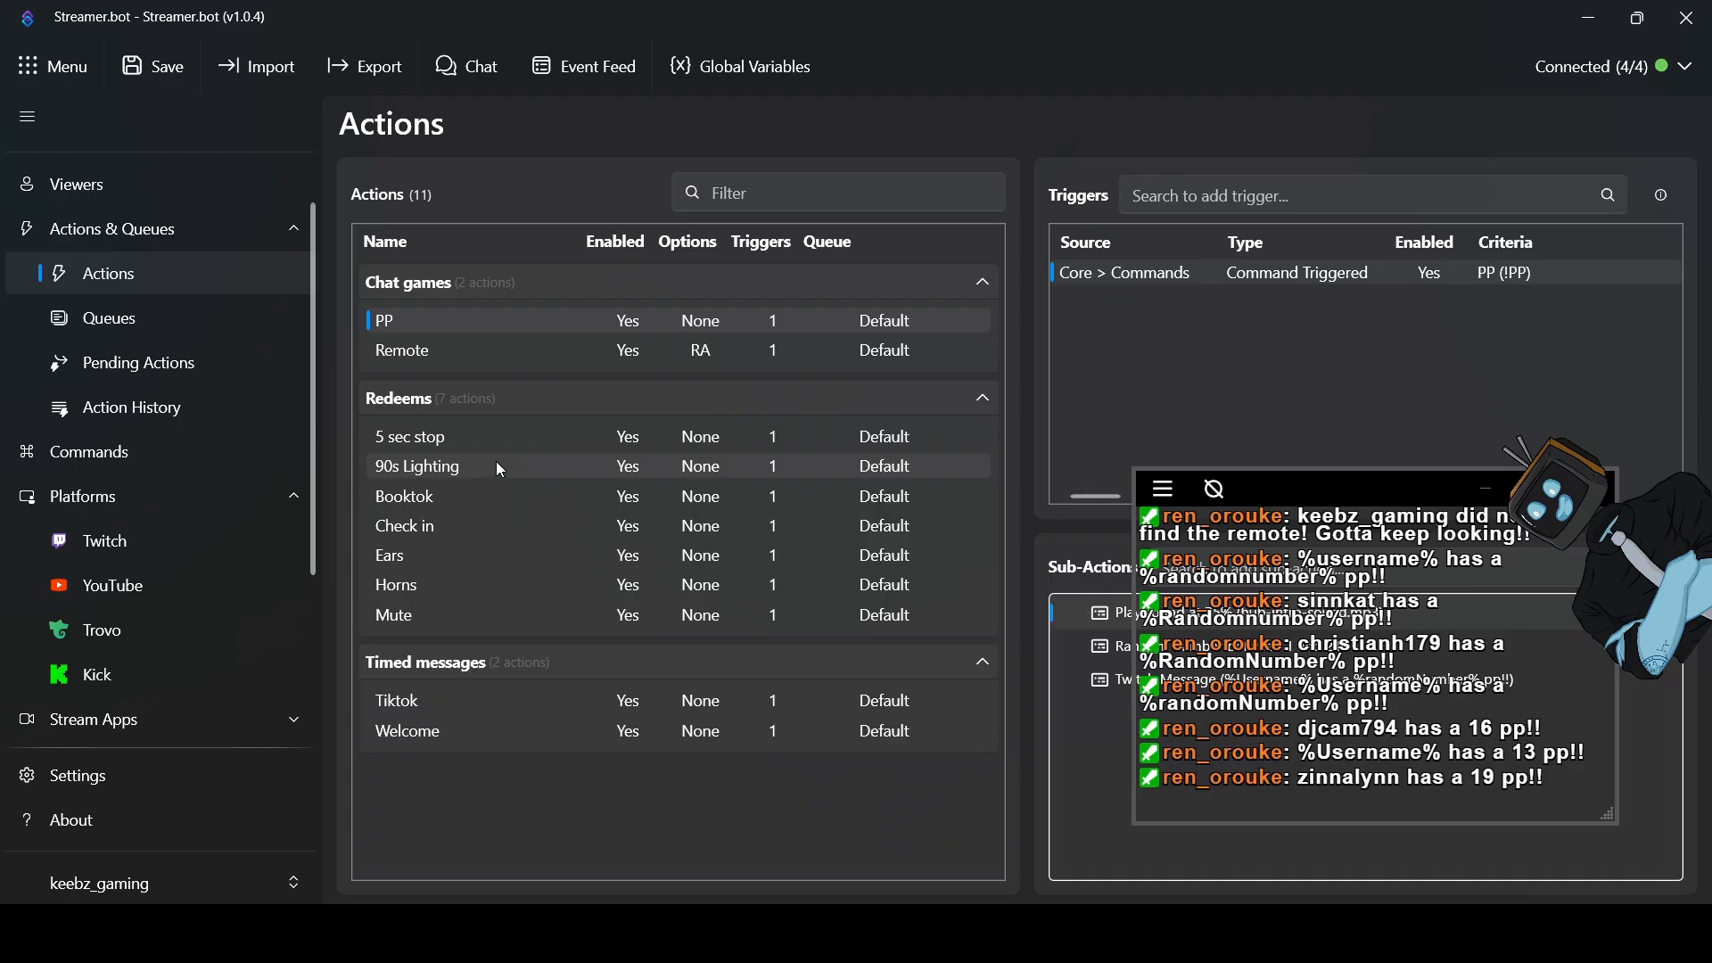
# View the Twitch Channel Point Rewards and the Commands list, keeping the chat window below the listed commands
pyautogui.click(190, 535)
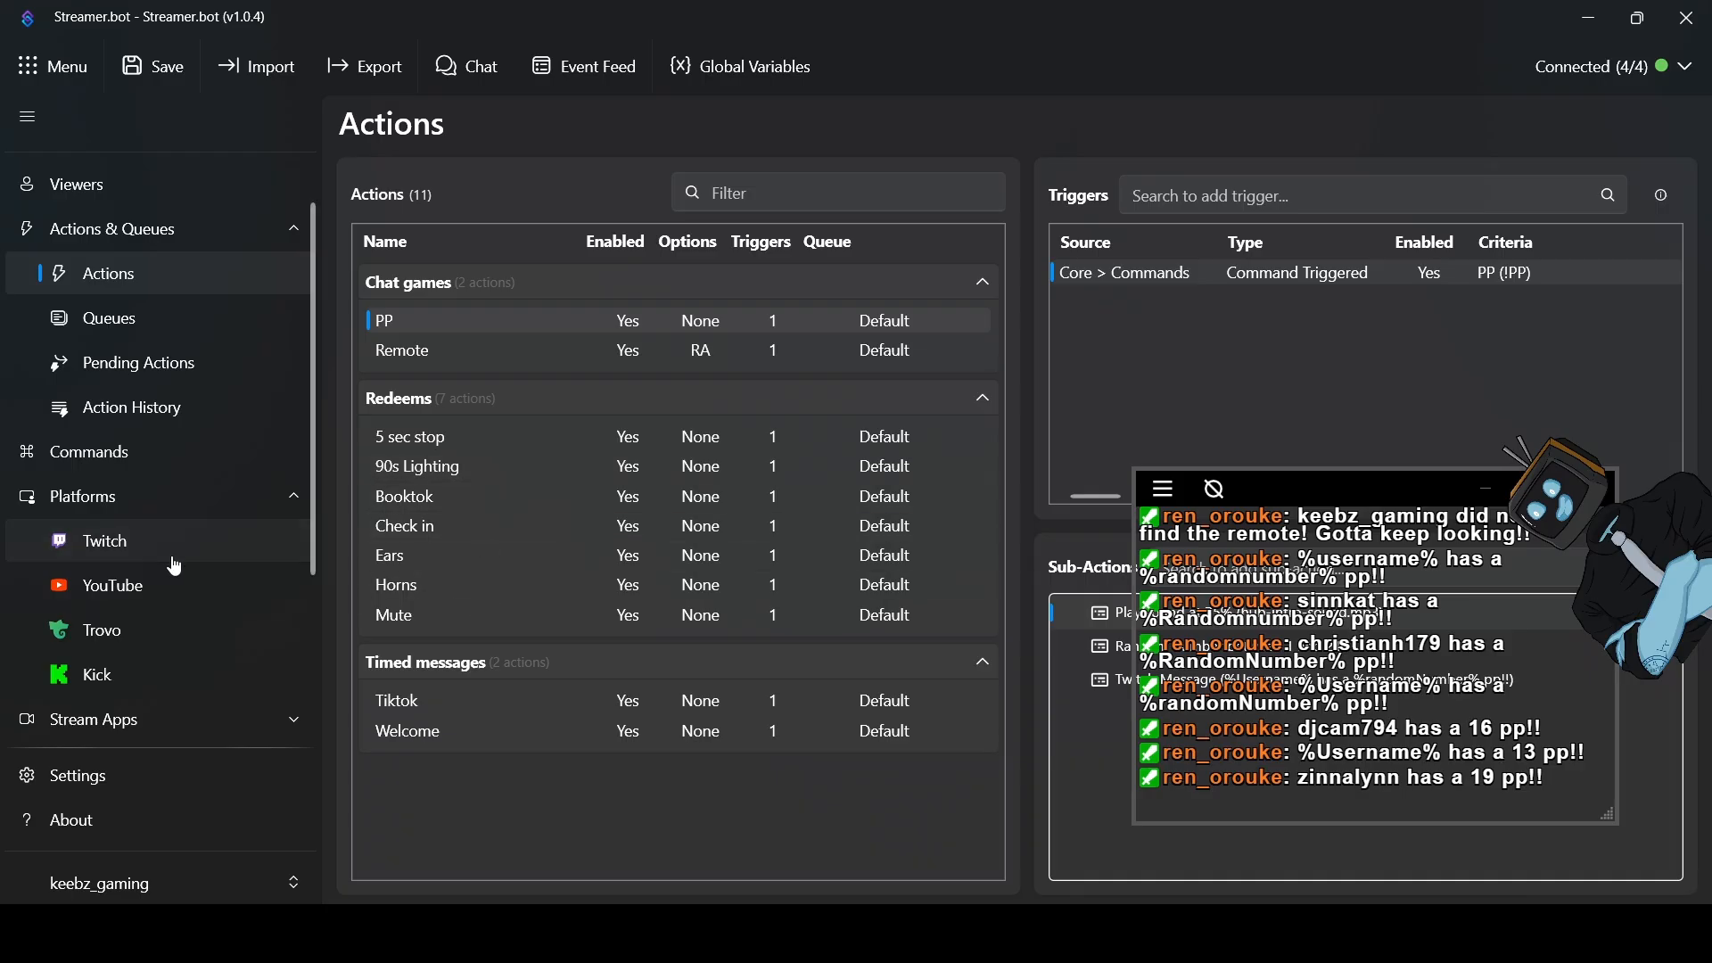
pyautogui.click(565, 205)
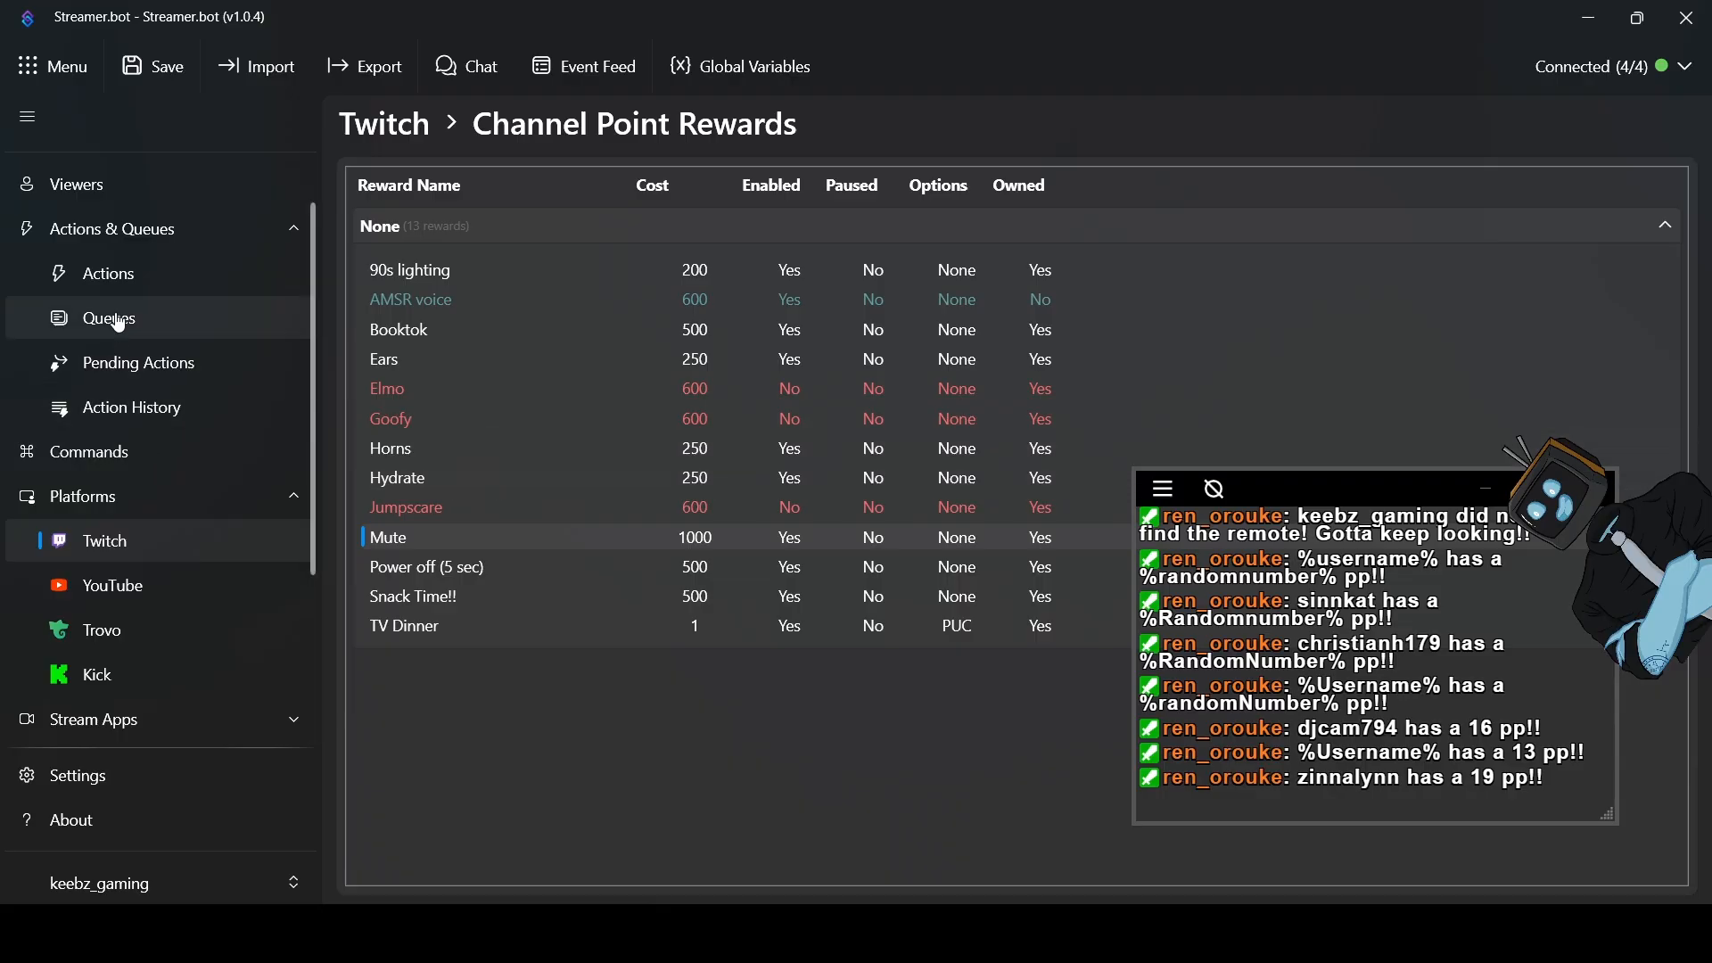
pyautogui.click(94, 451)
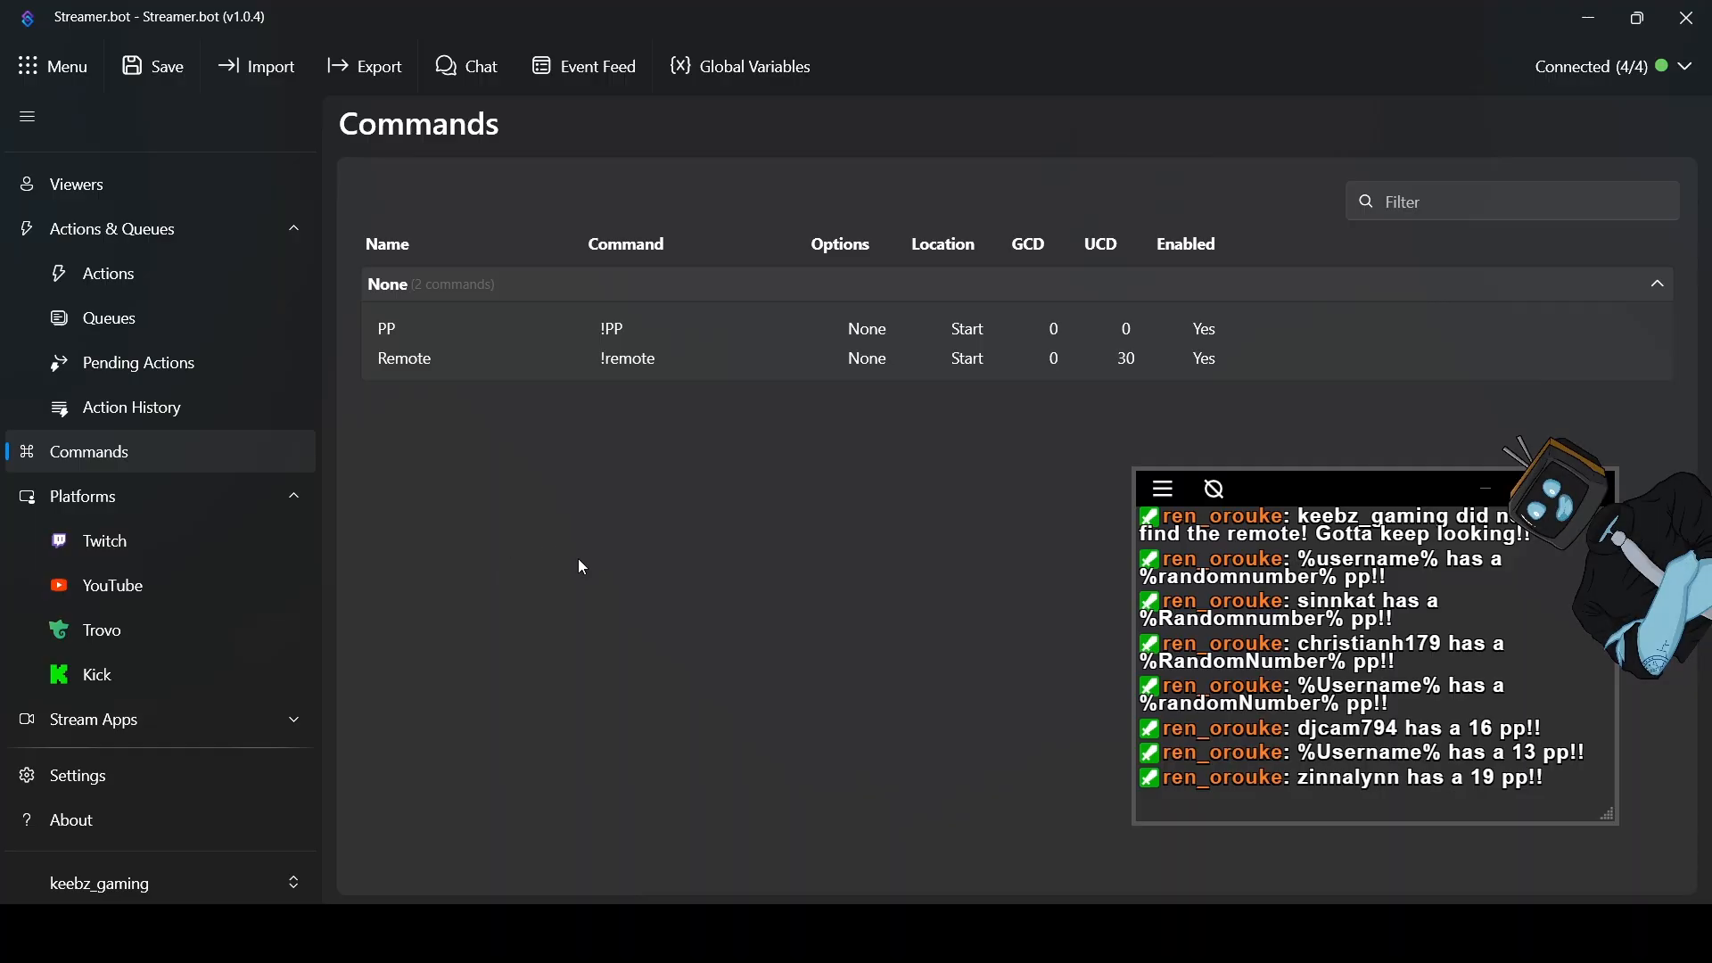
pyautogui.moveTo(1314, 486); pyautogui.dragTo(1251, 536)
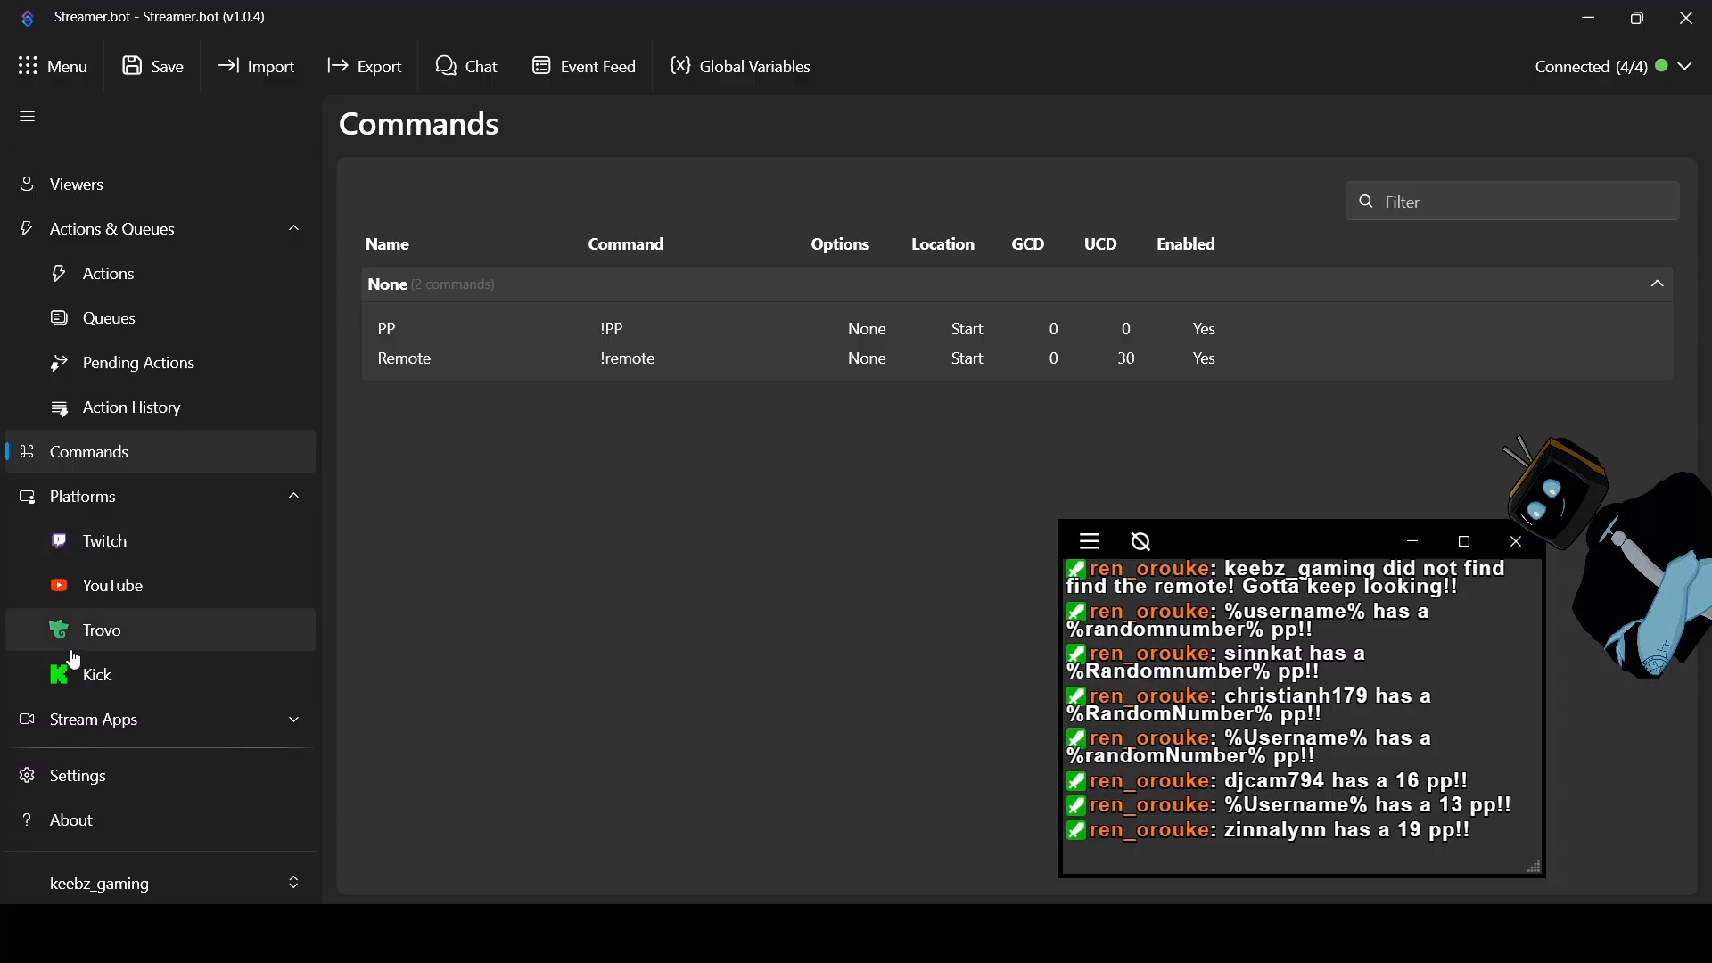
# View the Platforms and Stream Apps overviews with the chat window moved below the platform entries
pyautogui.click(134, 505)
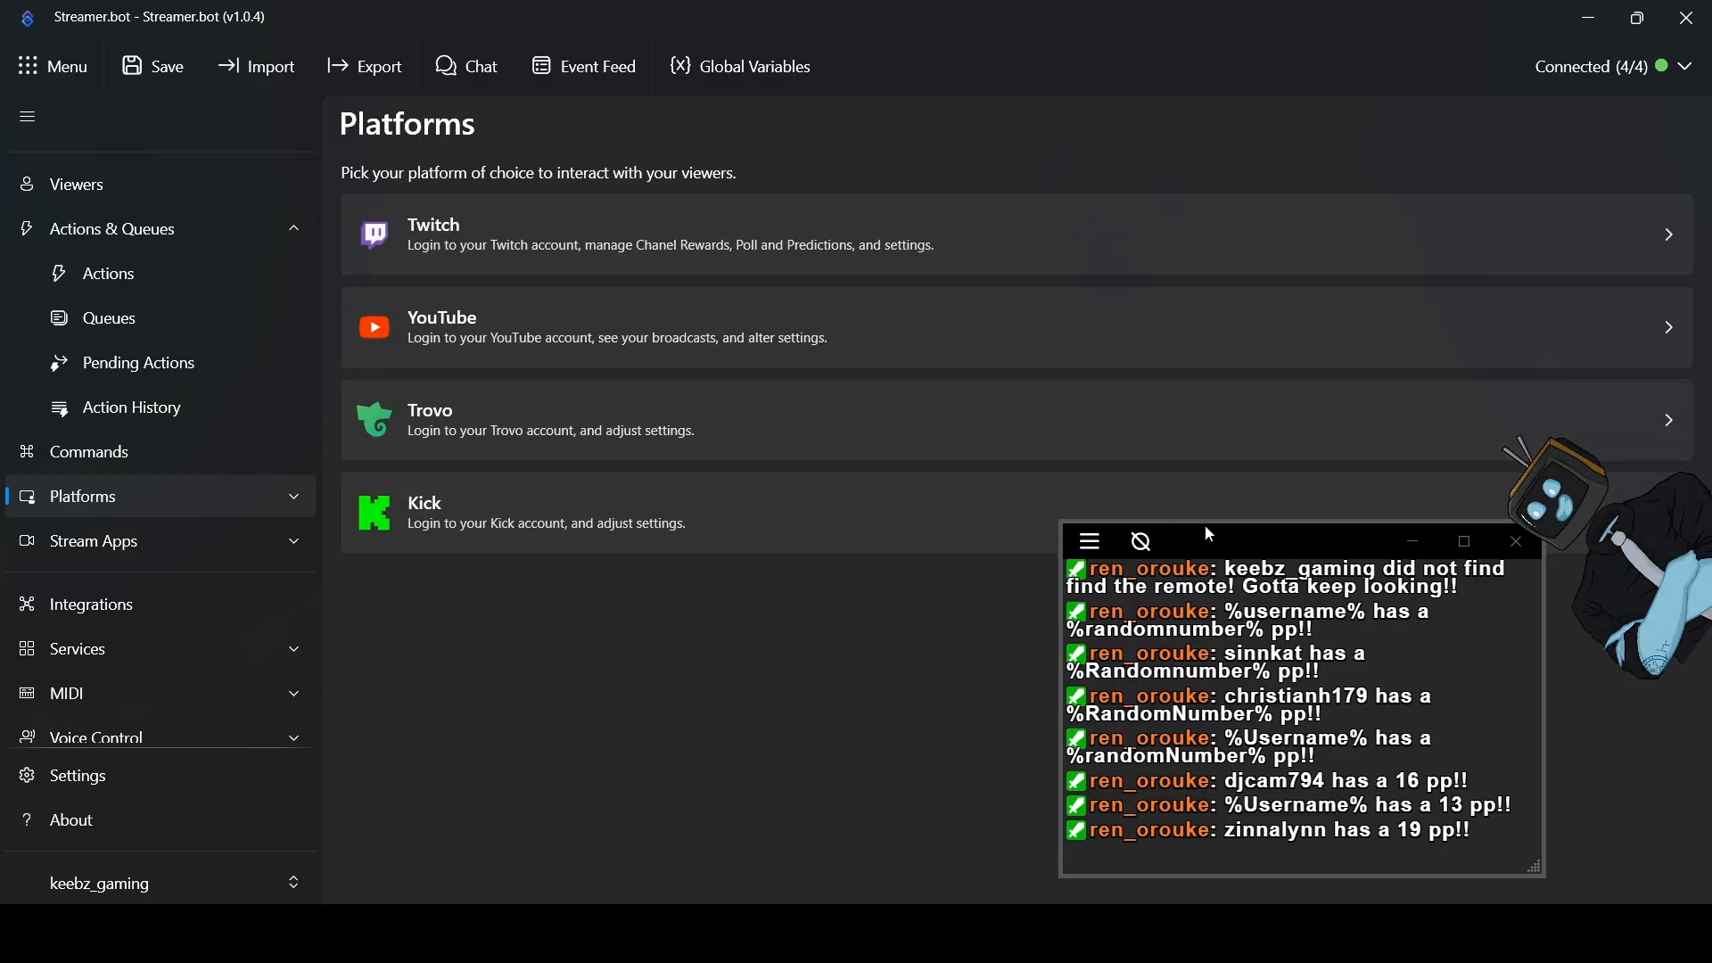
pyautogui.moveTo(1249, 548); pyautogui.dragTo(1092, 617)
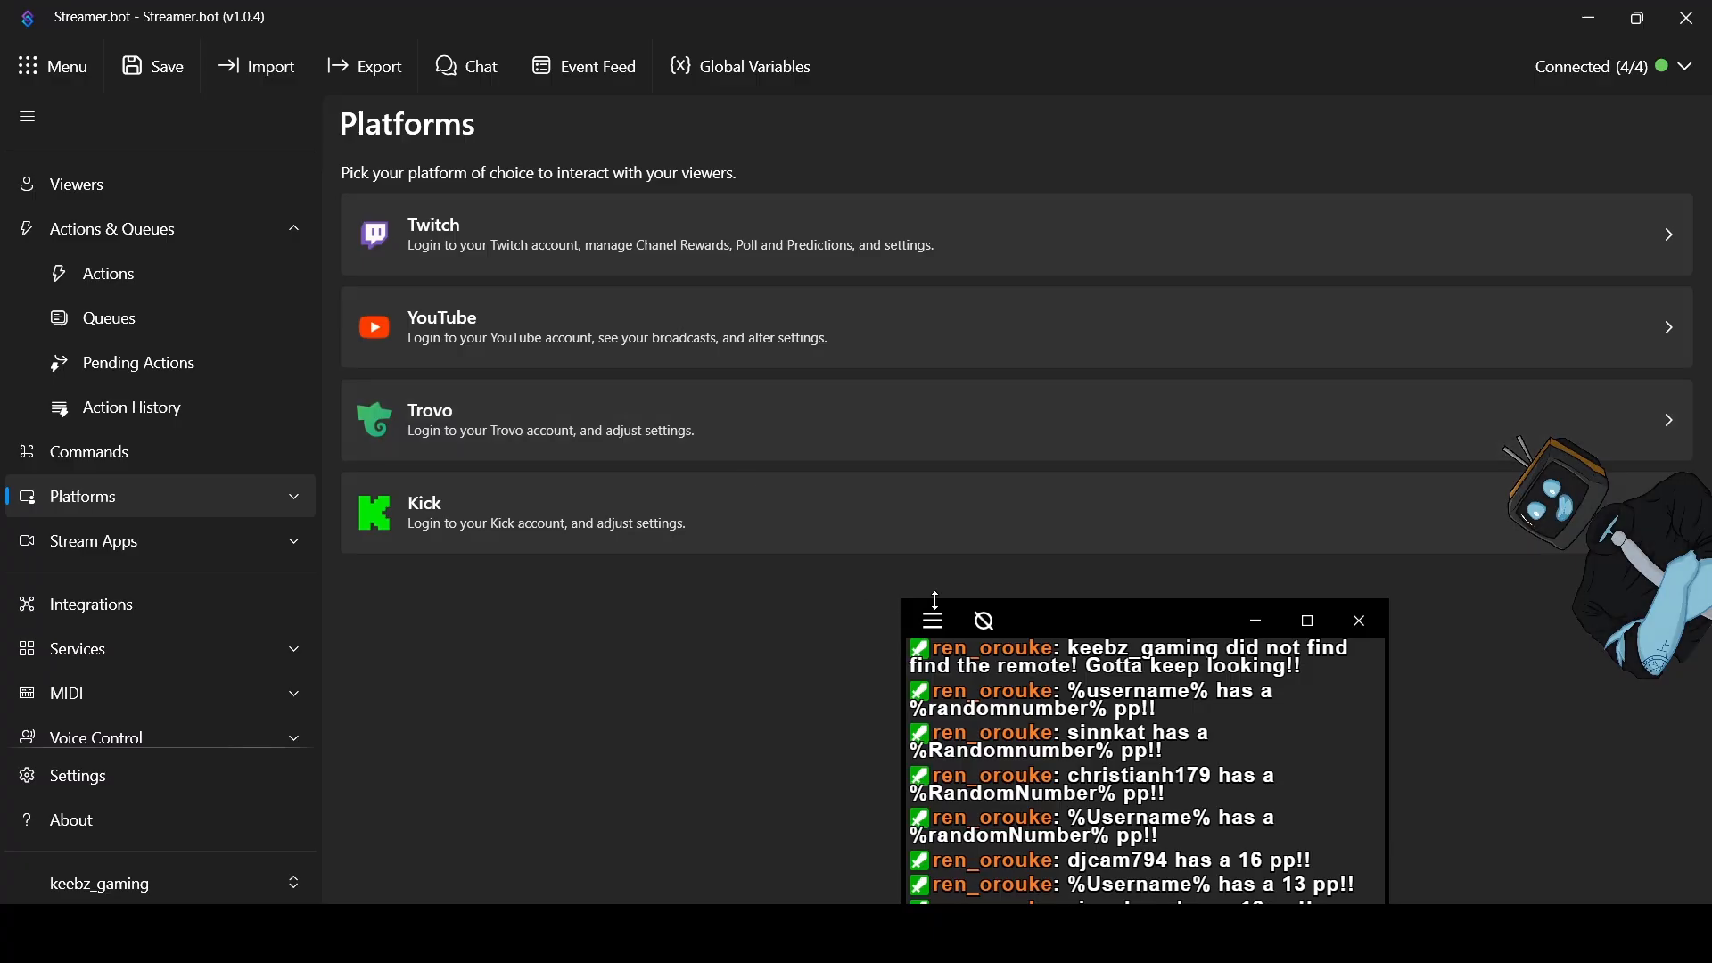
pyautogui.moveTo(1160, 619); pyautogui.dragTo(1325, 584)
pyautogui.click(144, 546)
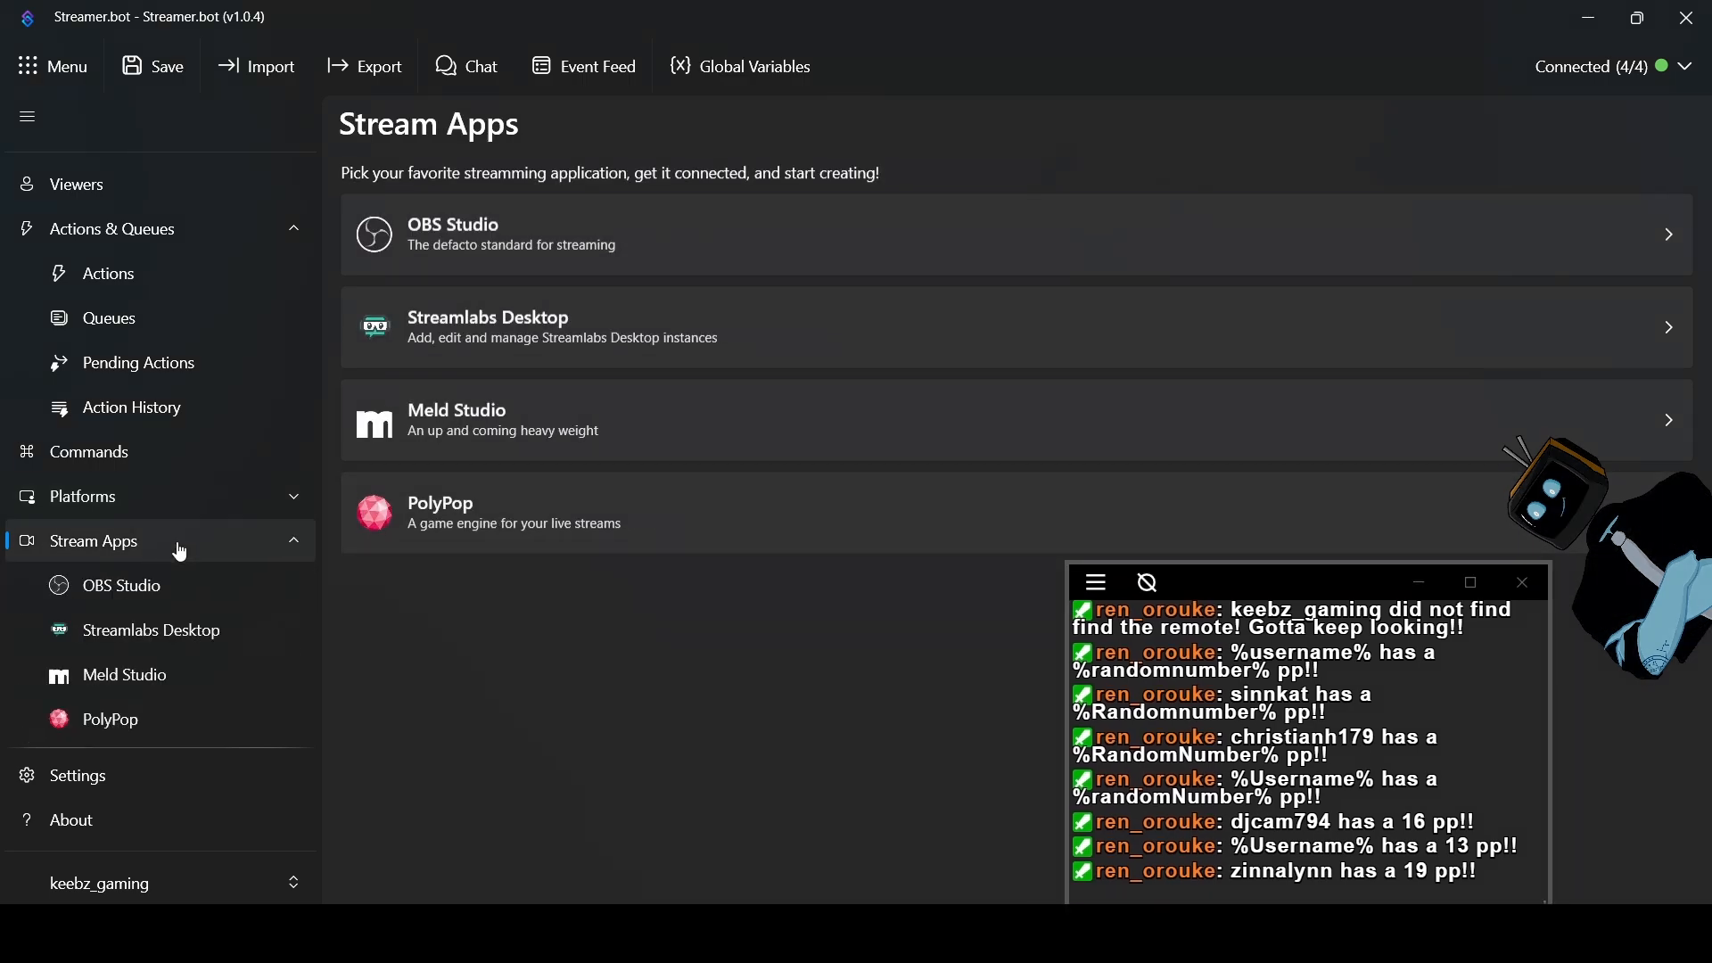
# Look over the available Settings categories and view the User Interface options
pyautogui.click(125, 776)
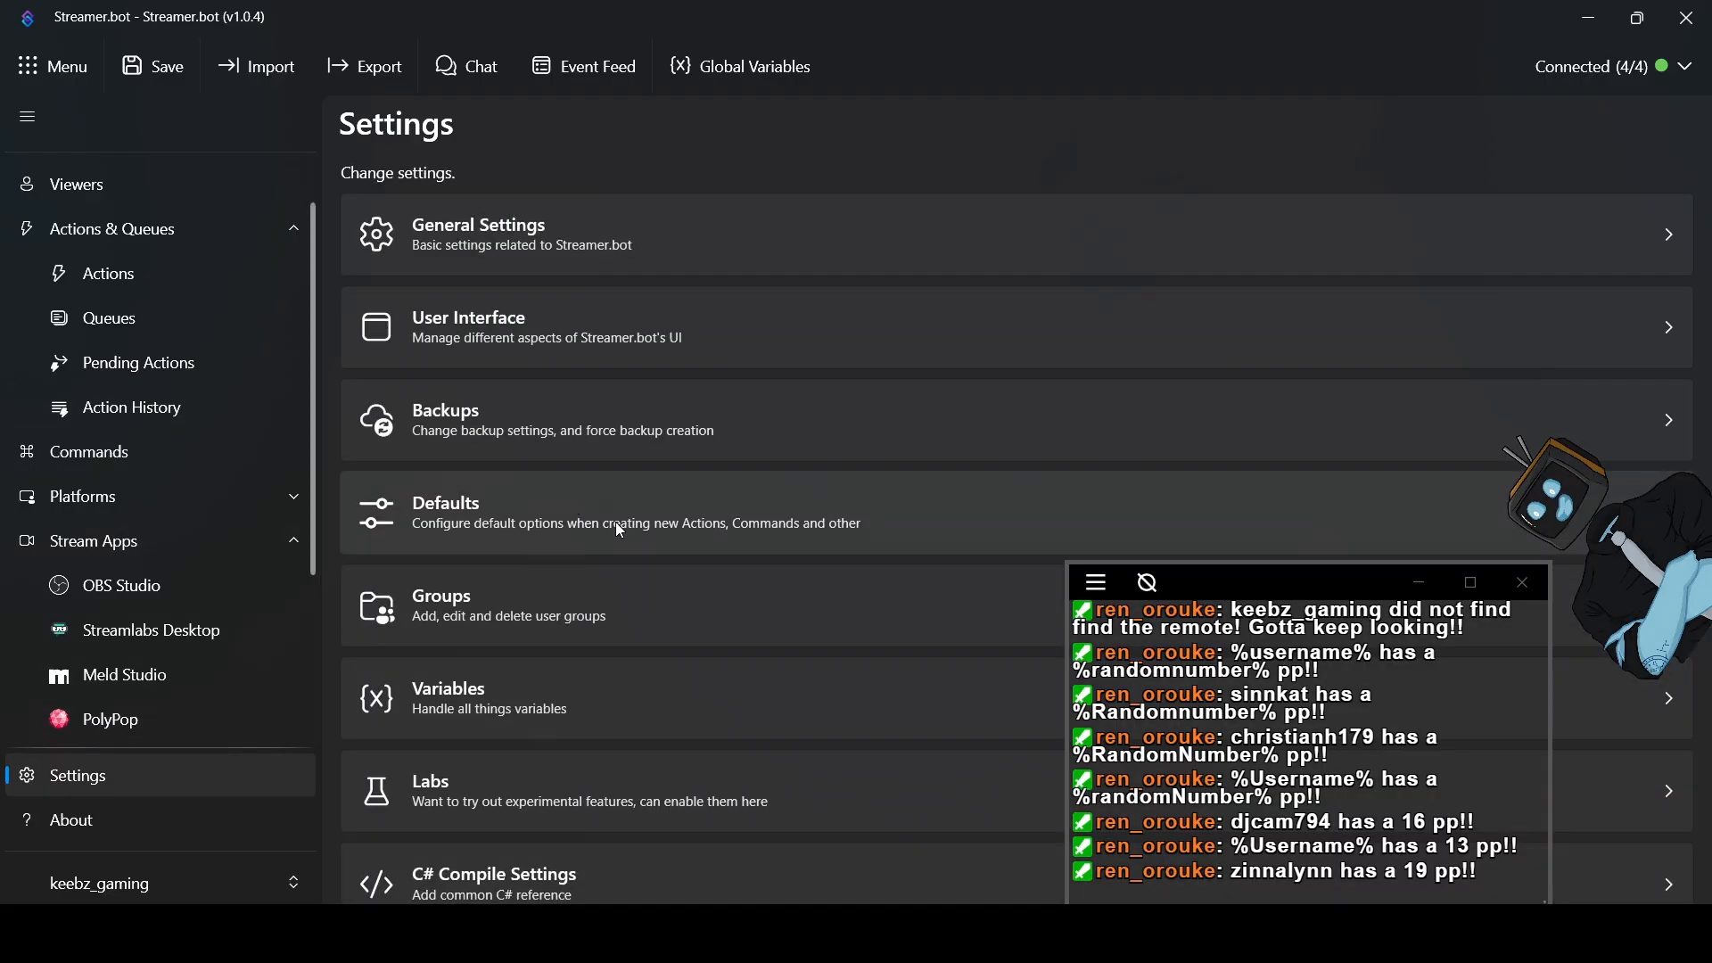
pyautogui.scroll(-1, 615, 522)
pyautogui.scroll(1, 624, 677)
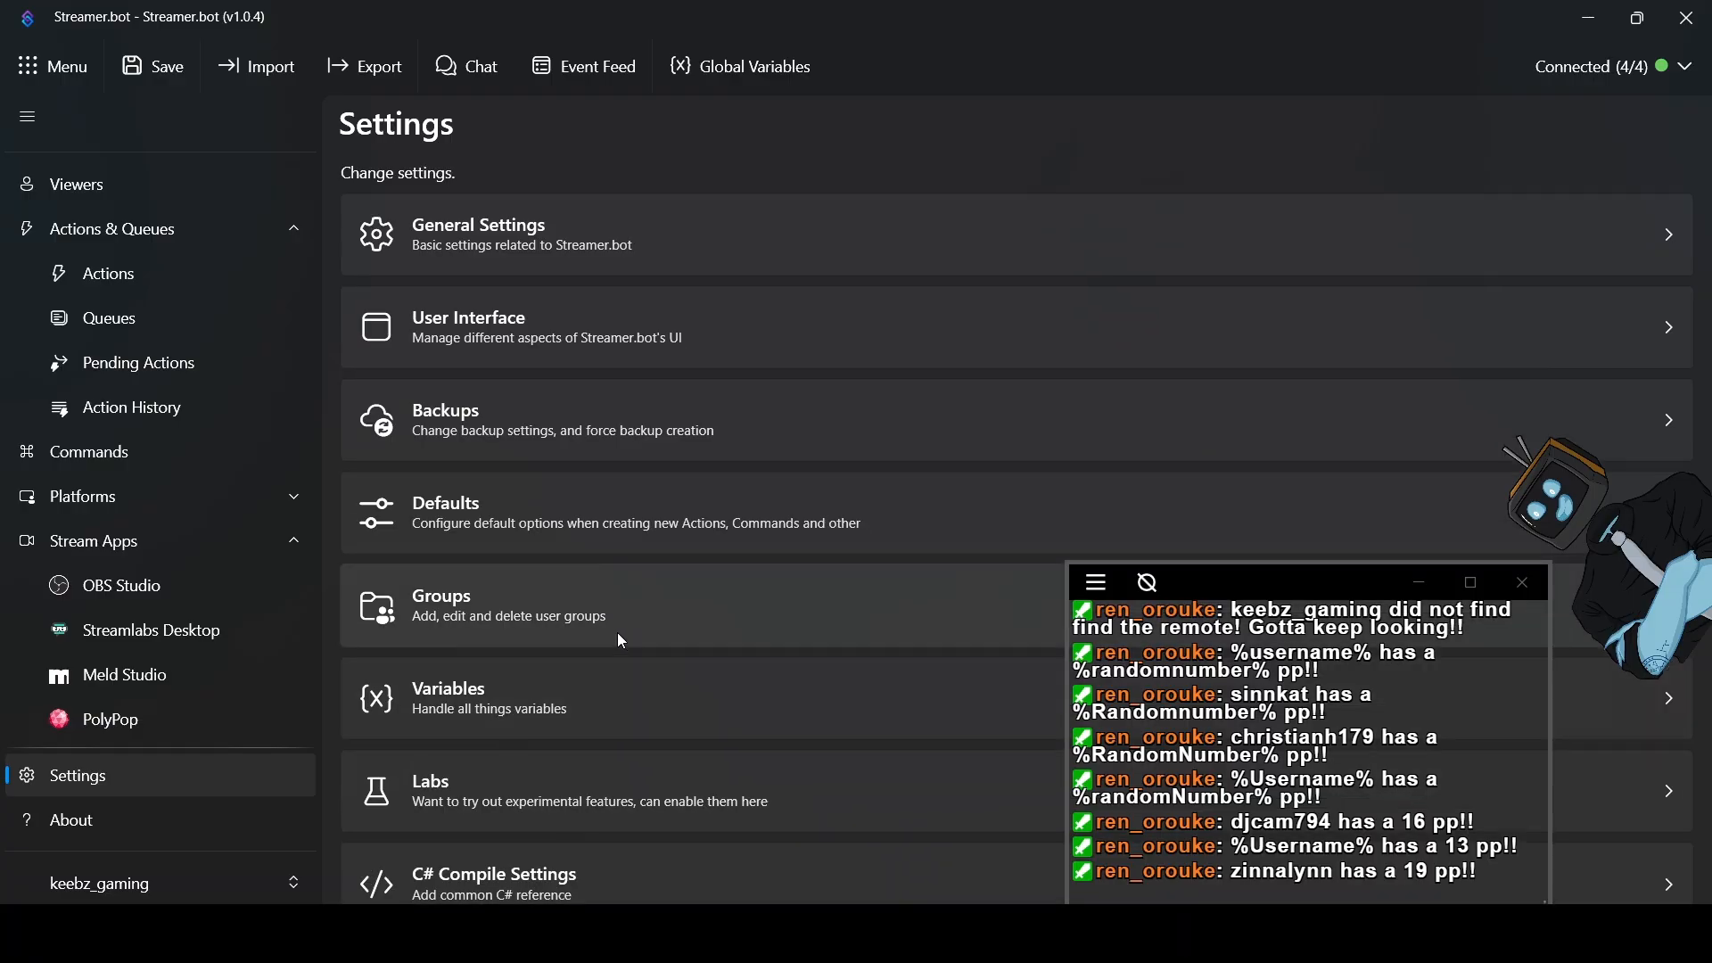
pyautogui.click(664, 358)
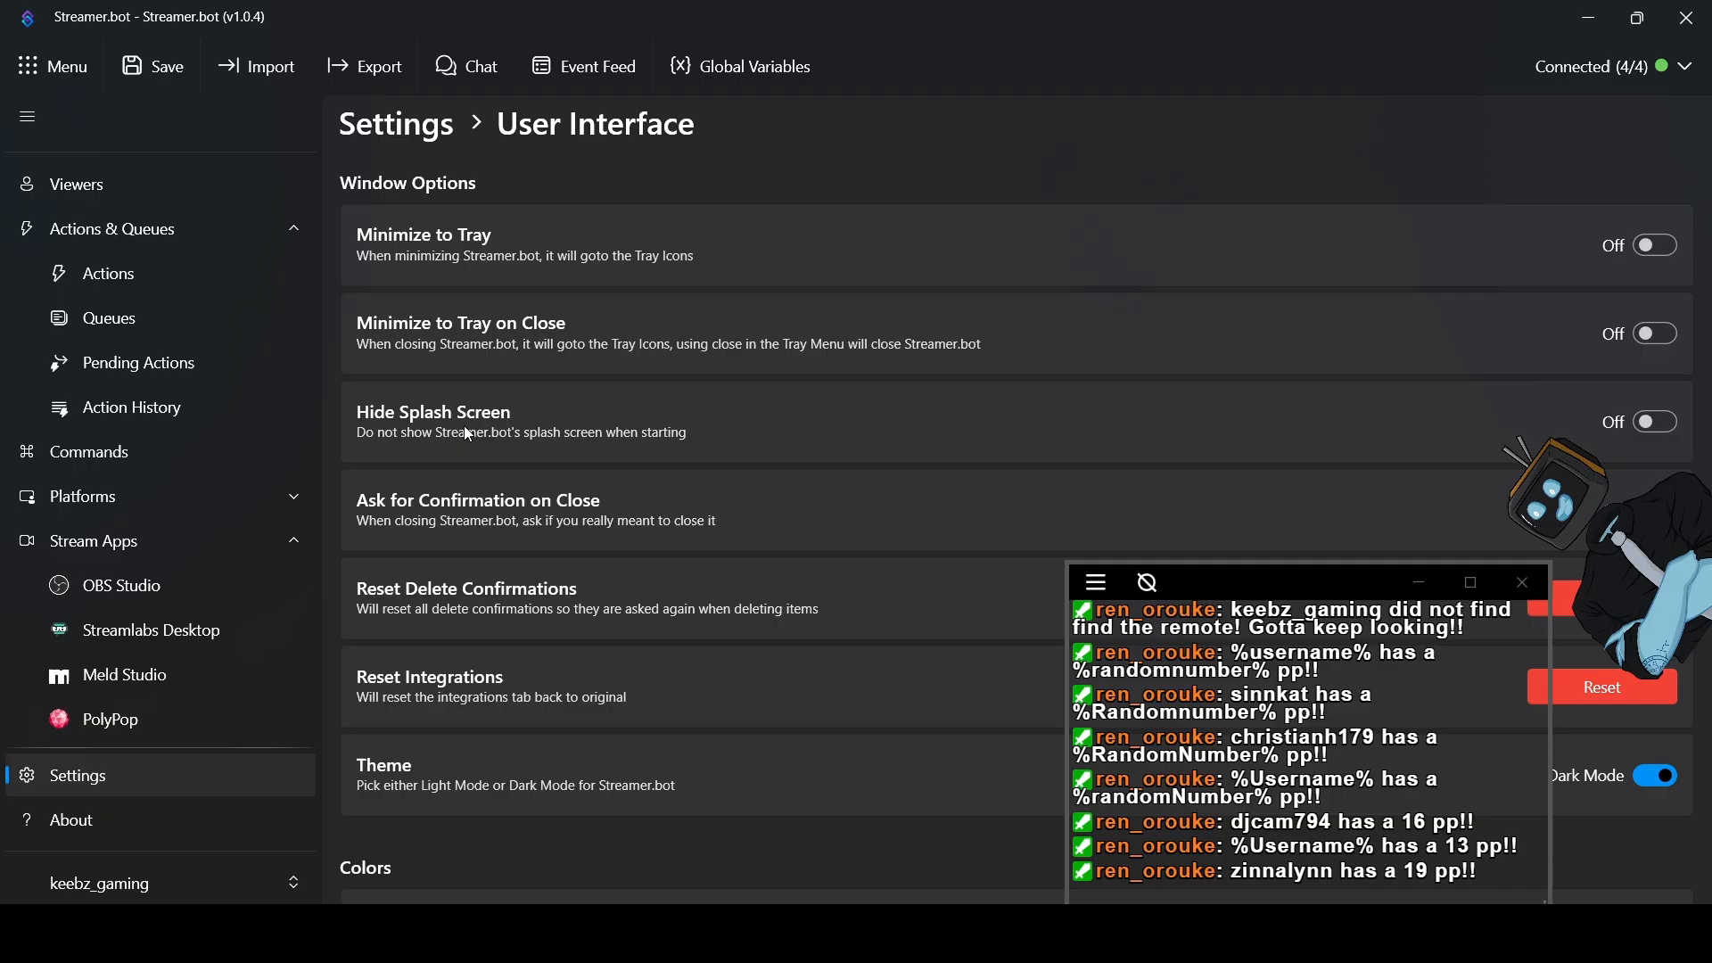
pyautogui.click(414, 138)
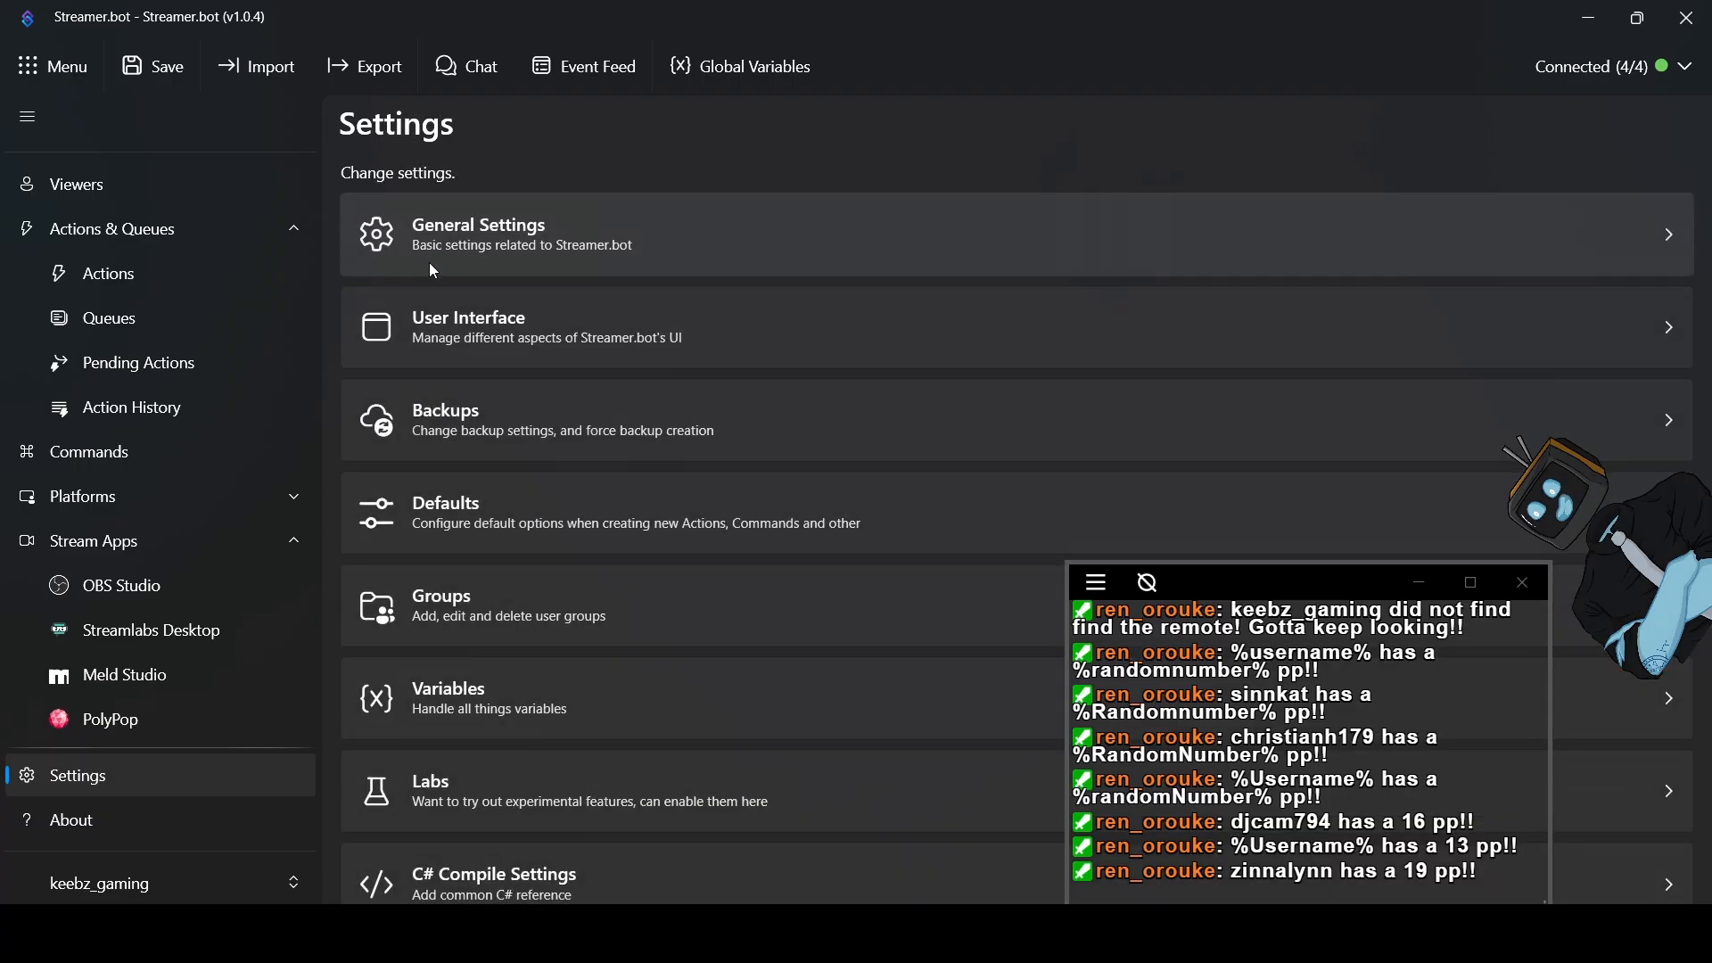
# Examine the Defaults settings that apply to new Actions and new Commands
pyautogui.click(543, 544)
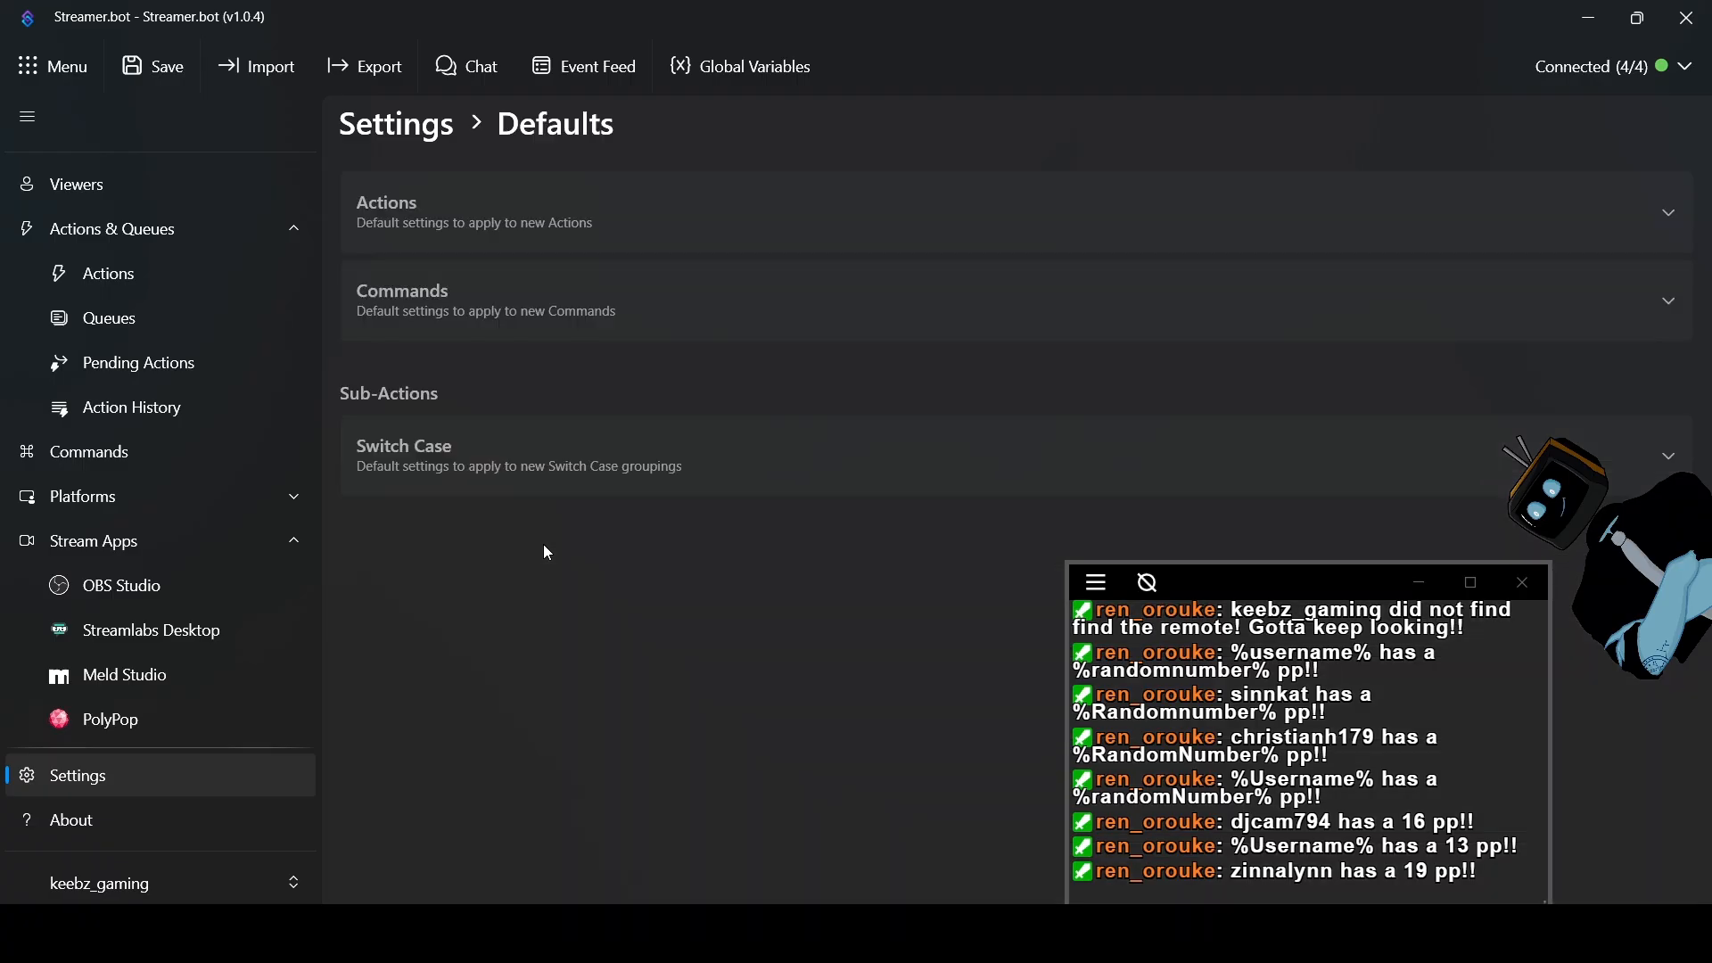
pyautogui.click(499, 217)
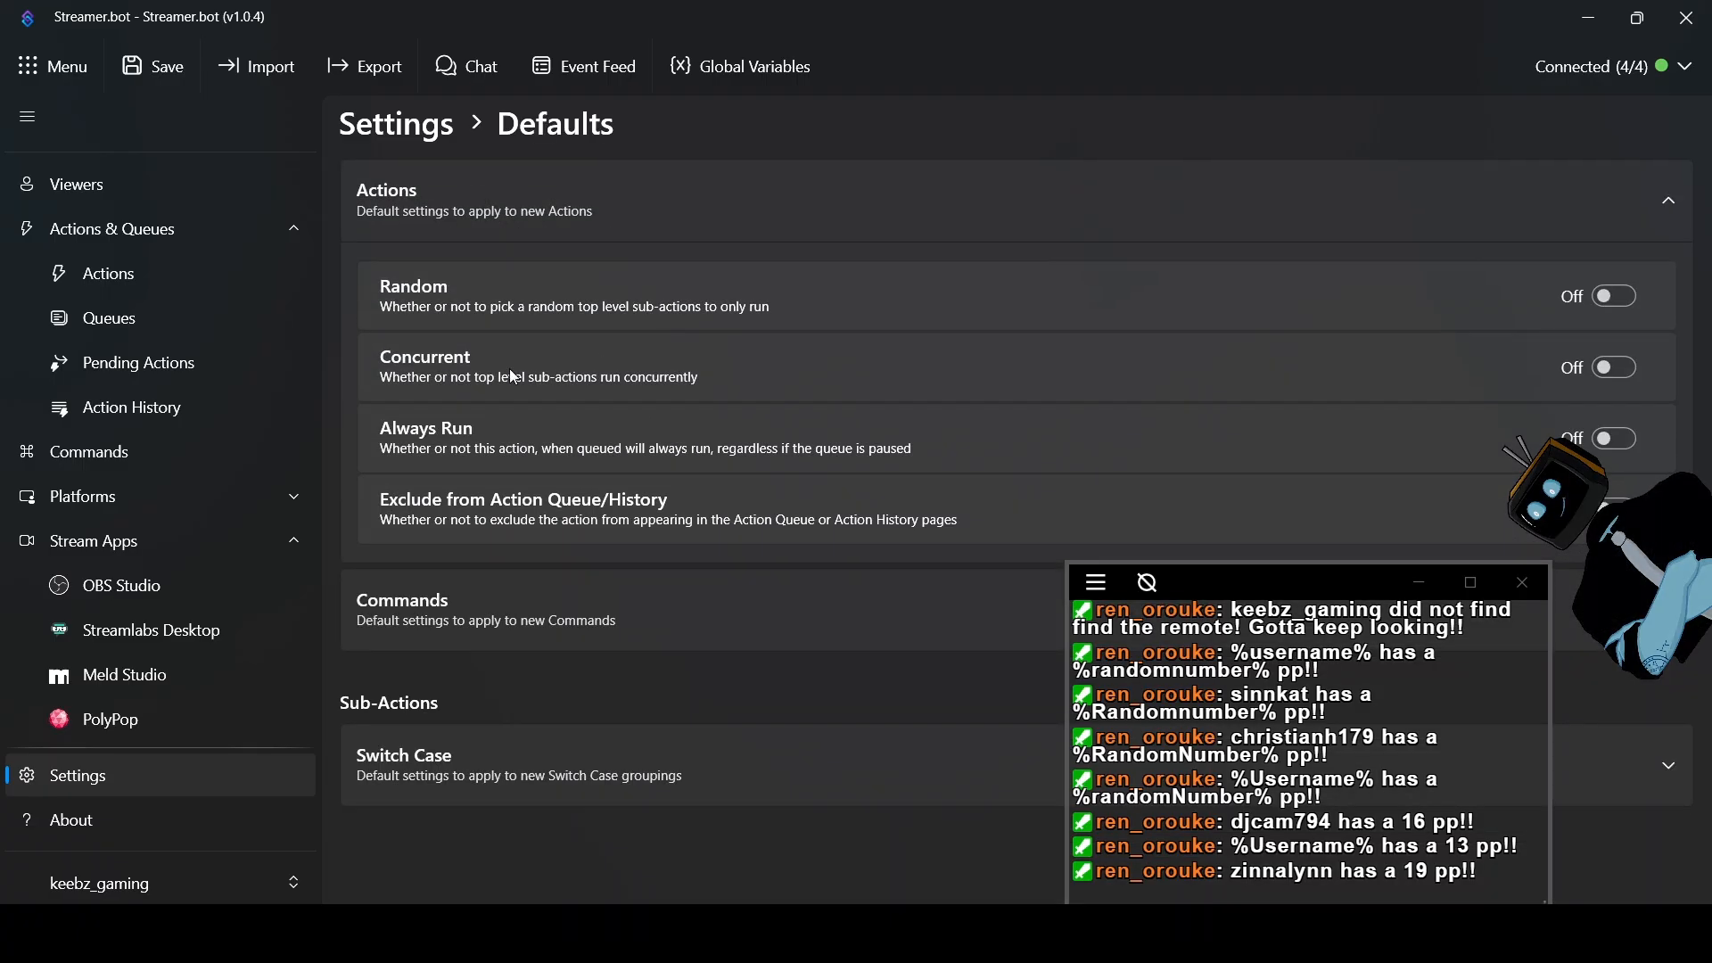
pyautogui.click(565, 635)
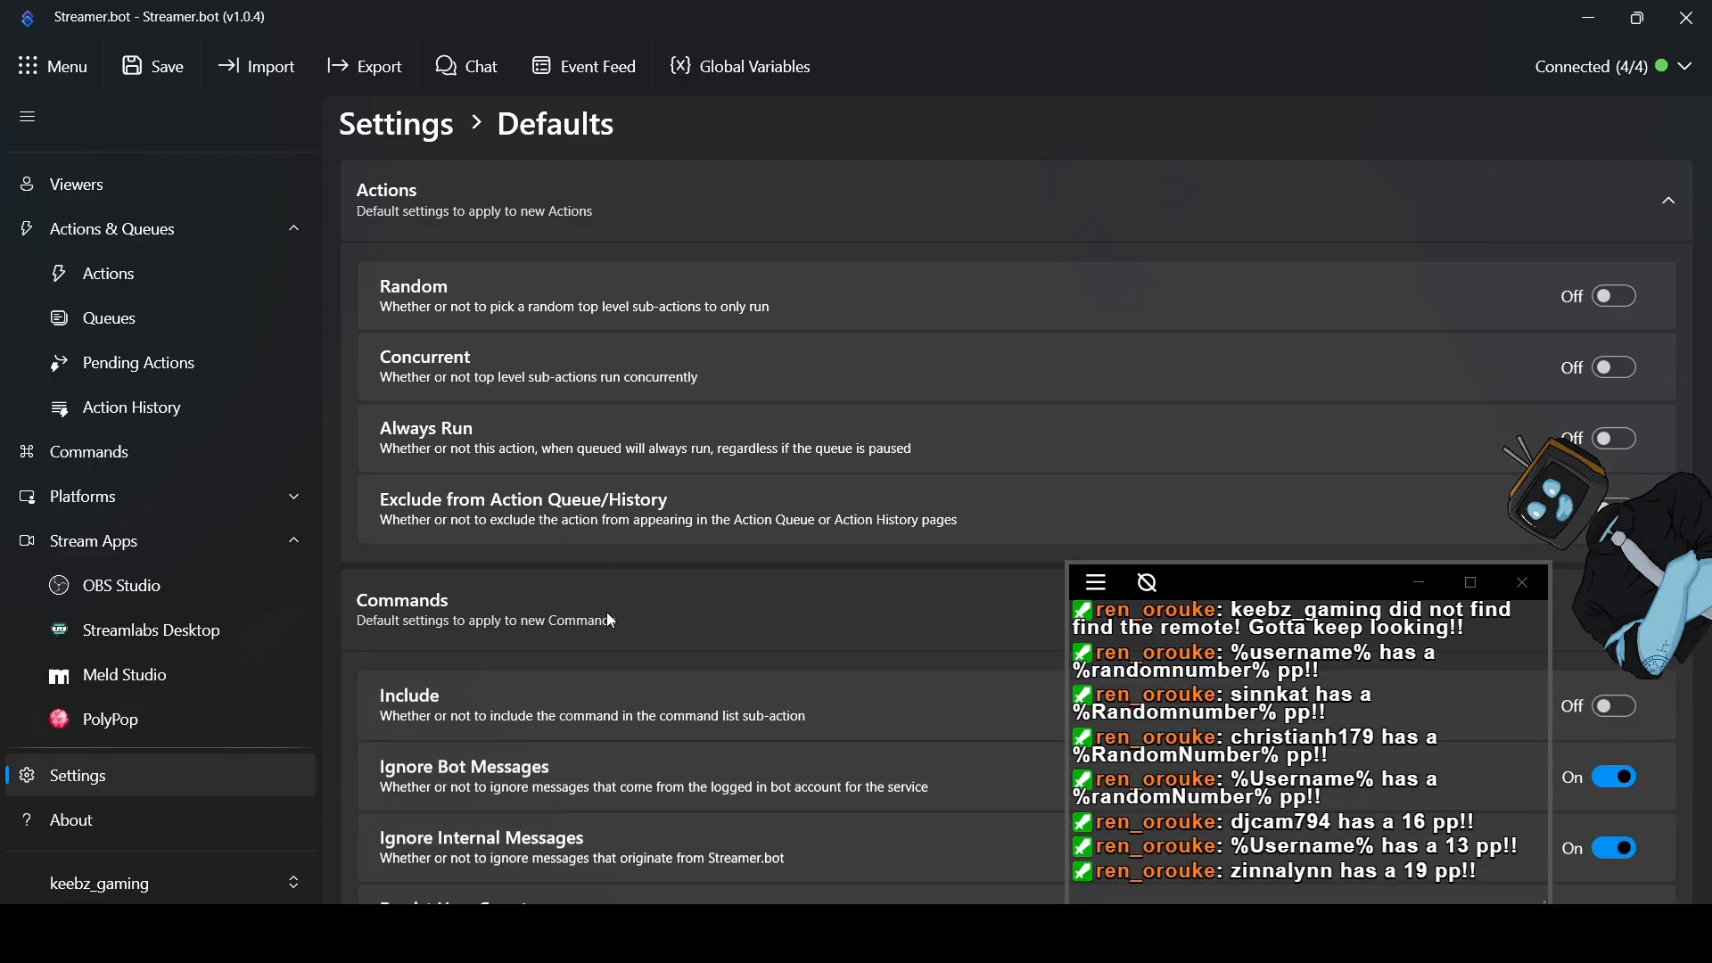
pyautogui.scroll(-5, 607, 615)
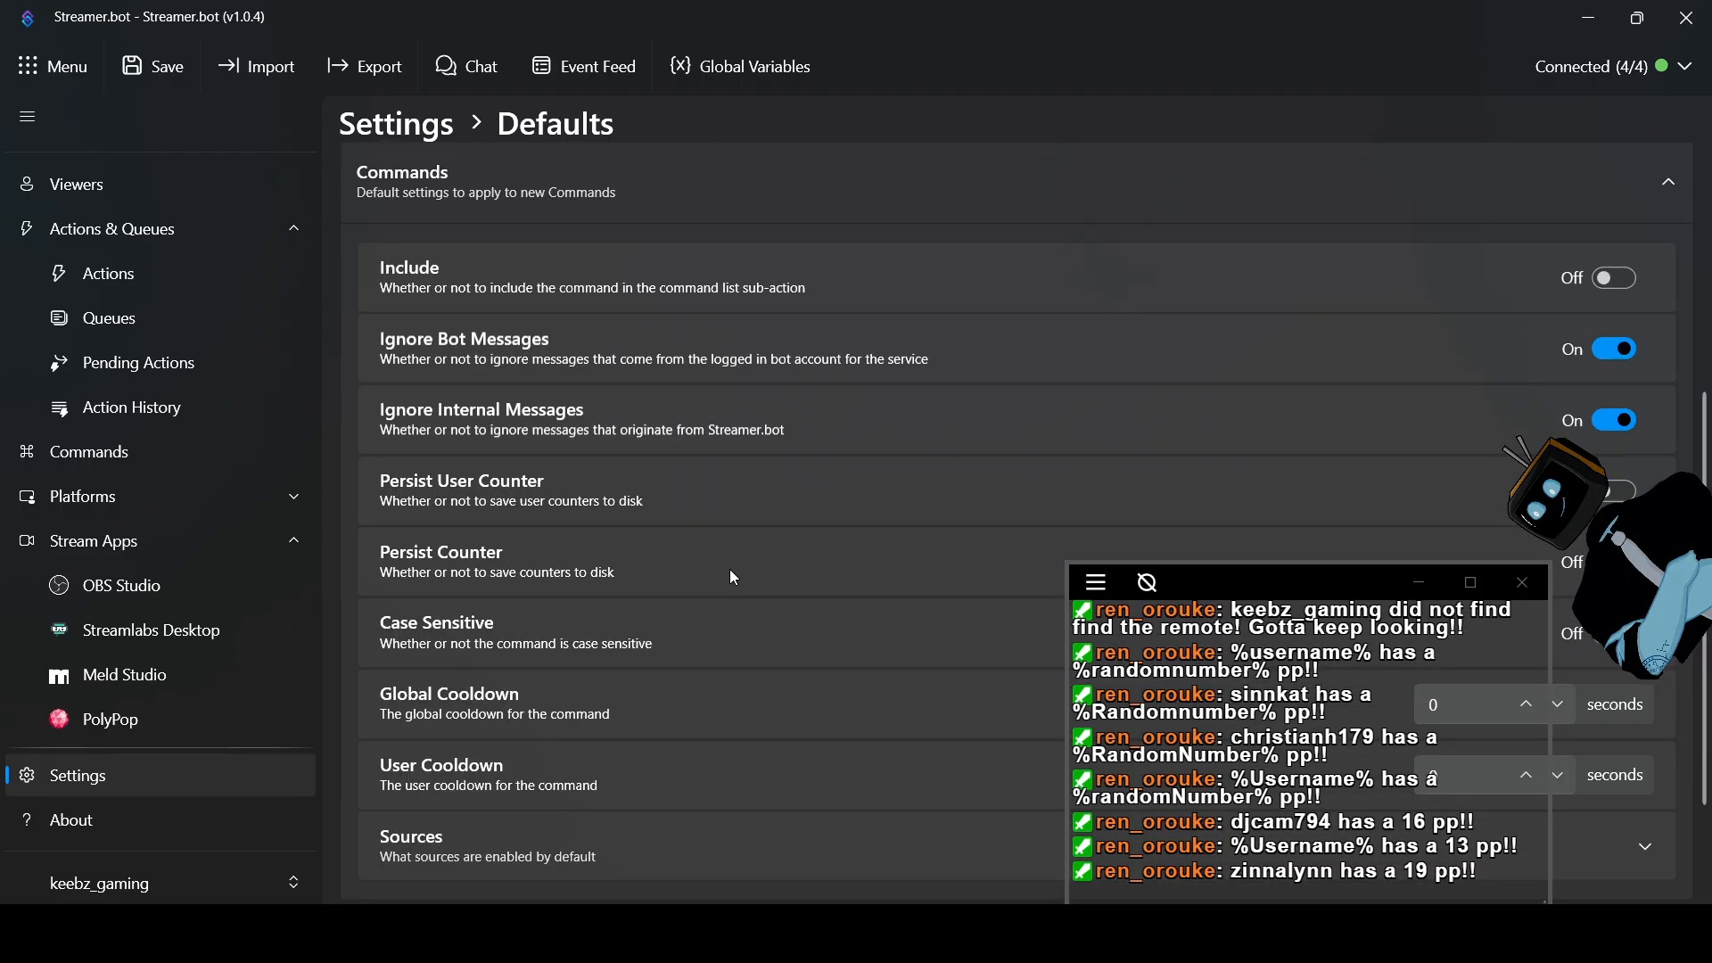
pyautogui.scroll(-3, 731, 575)
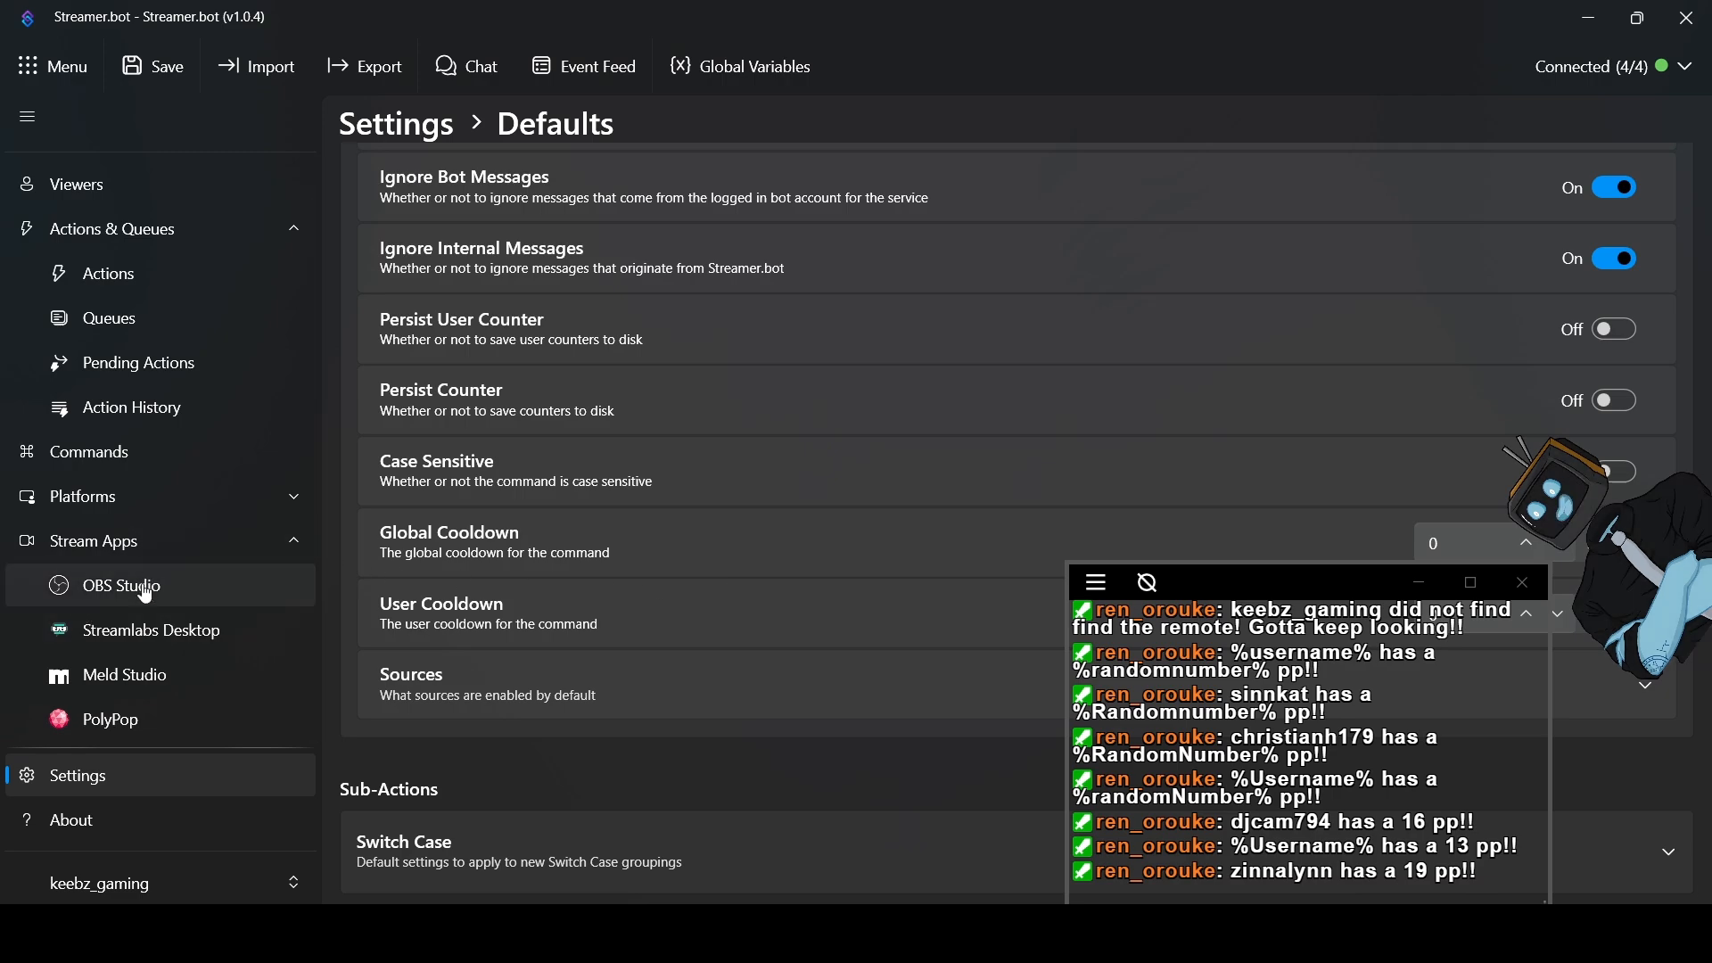
# Collapse the Platforms group and show the Commands list
pyautogui.click(111, 508)
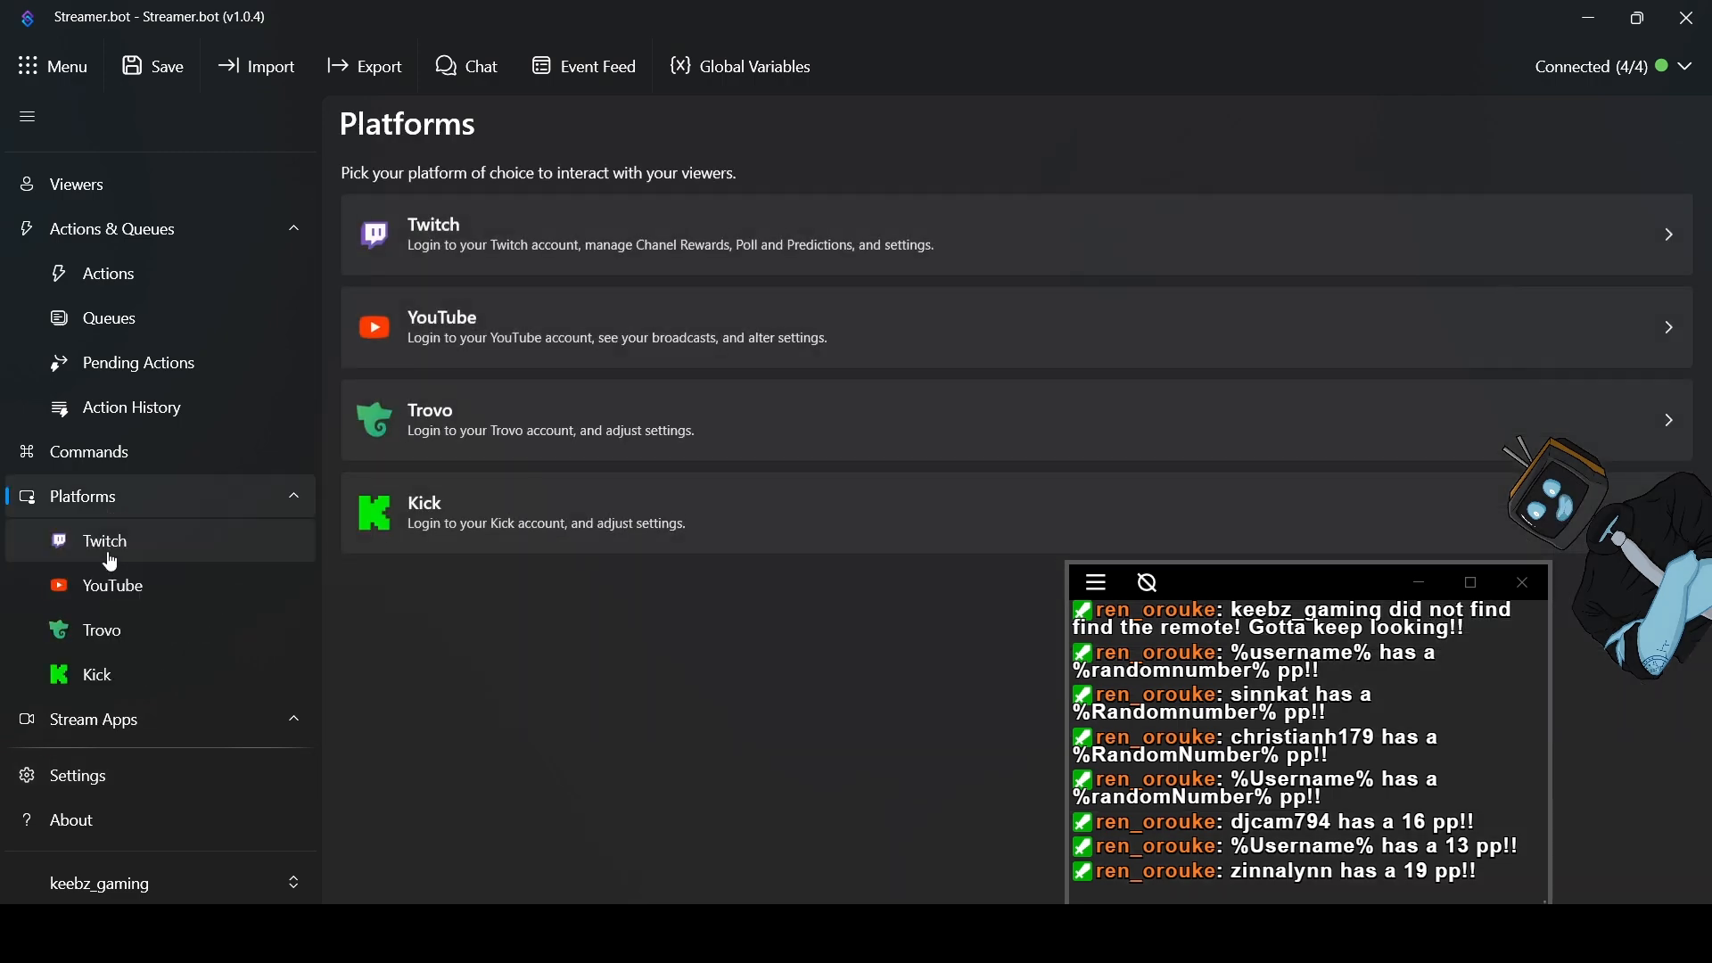
pyautogui.click(110, 510)
pyautogui.click(112, 456)
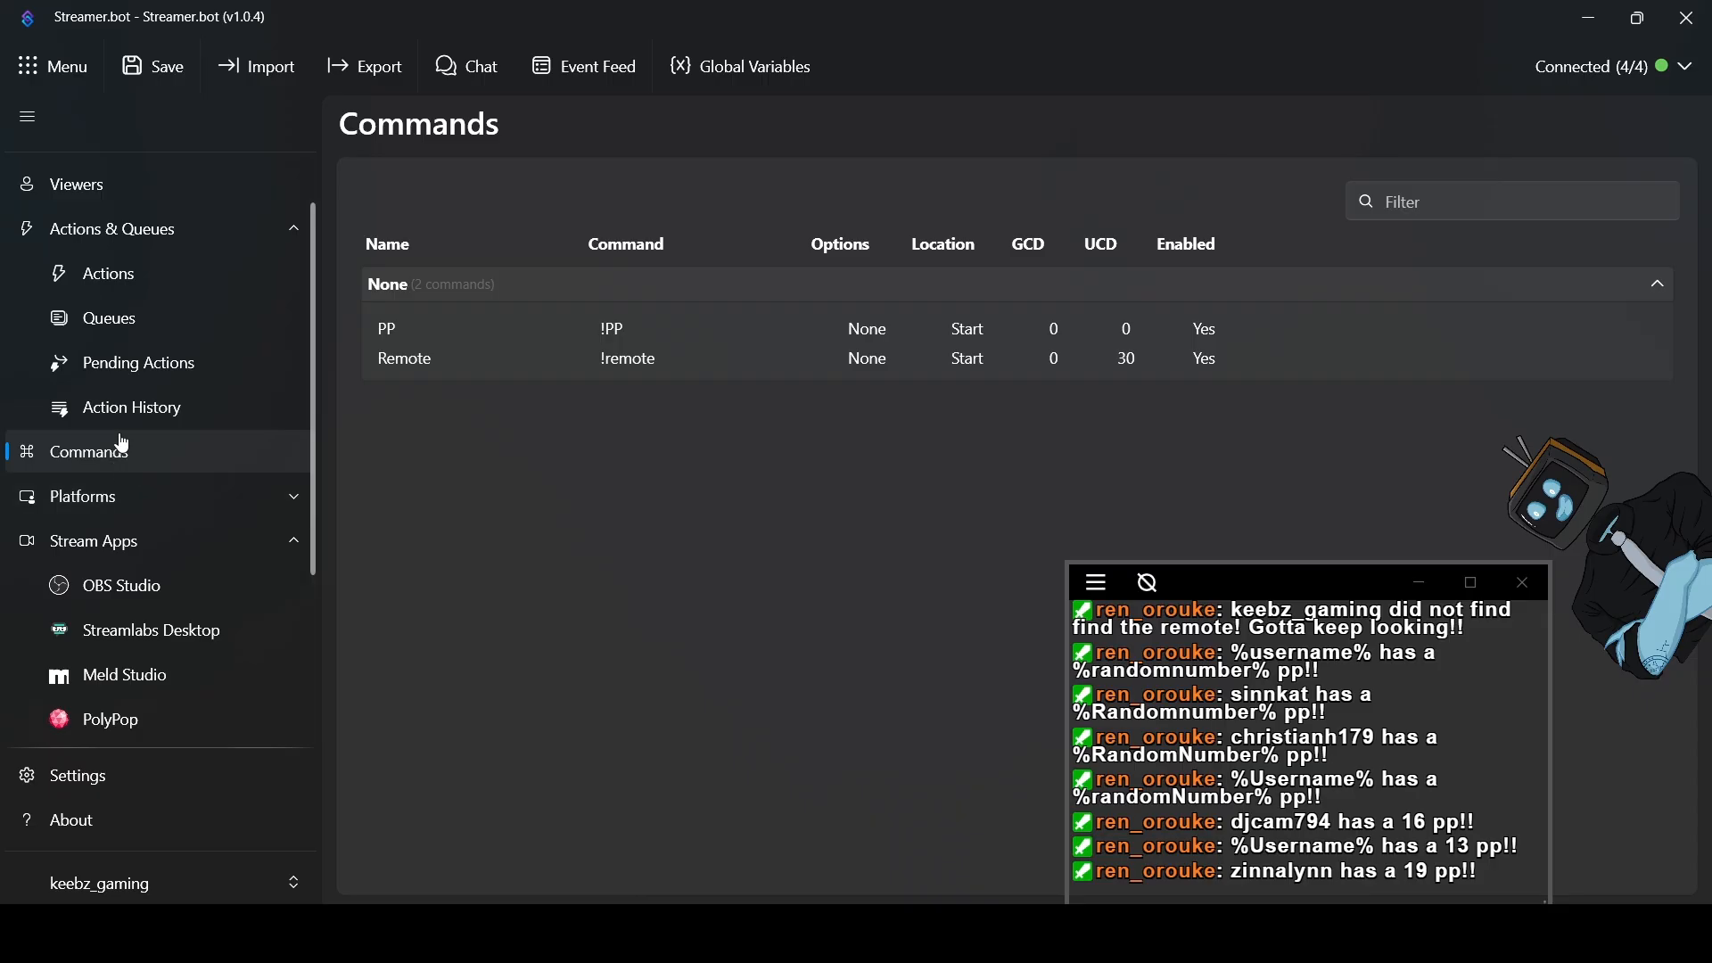
# Return to the Actions list and reposition the chat window clear of the listed actions
pyautogui.click(118, 274)
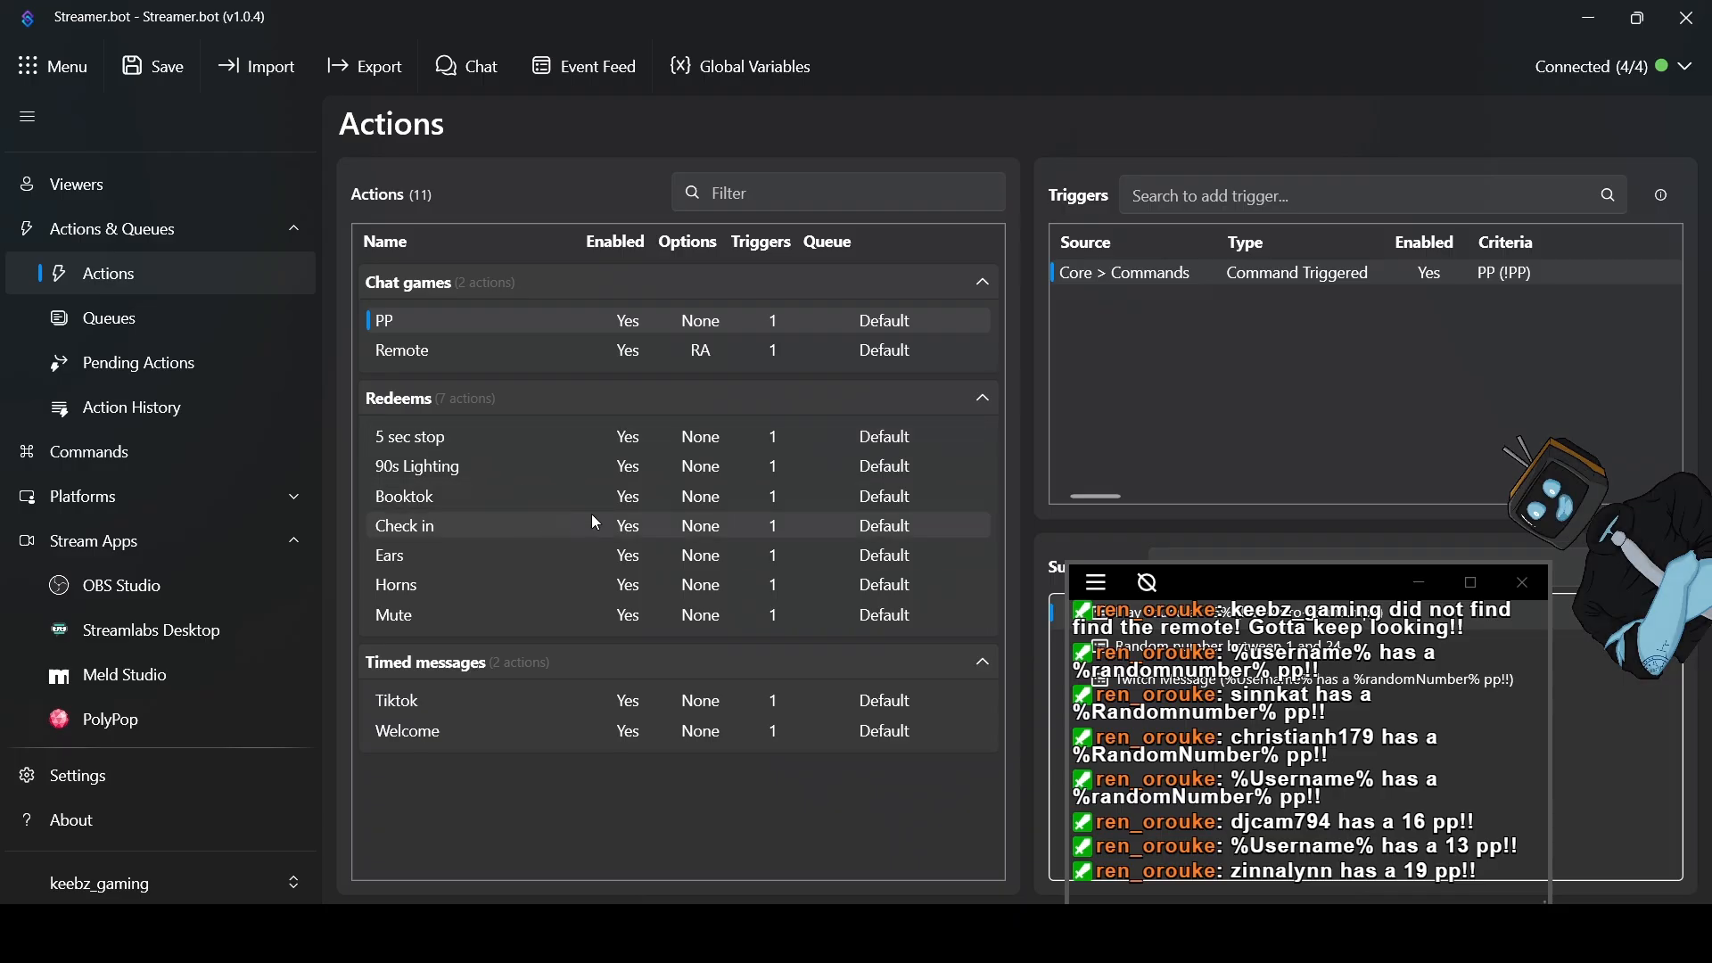
pyautogui.moveTo(1233, 571); pyautogui.dragTo(1272, 530)
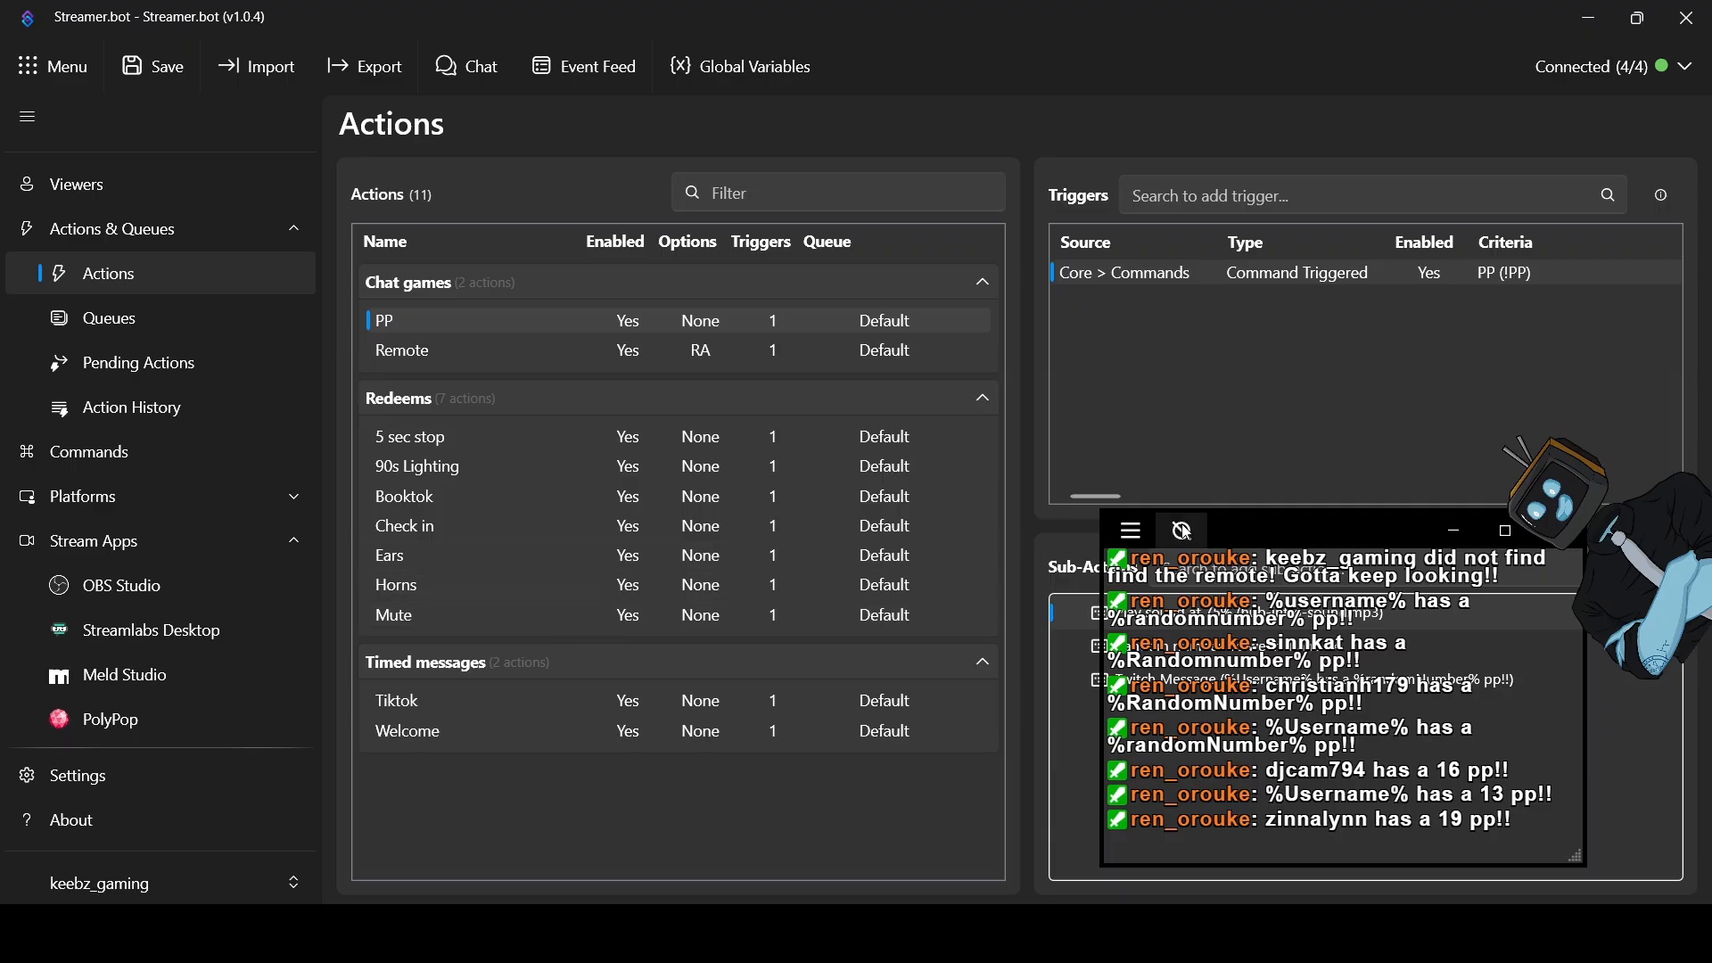
pyautogui.moveTo(1319, 530); pyautogui.dragTo(1362, 472)
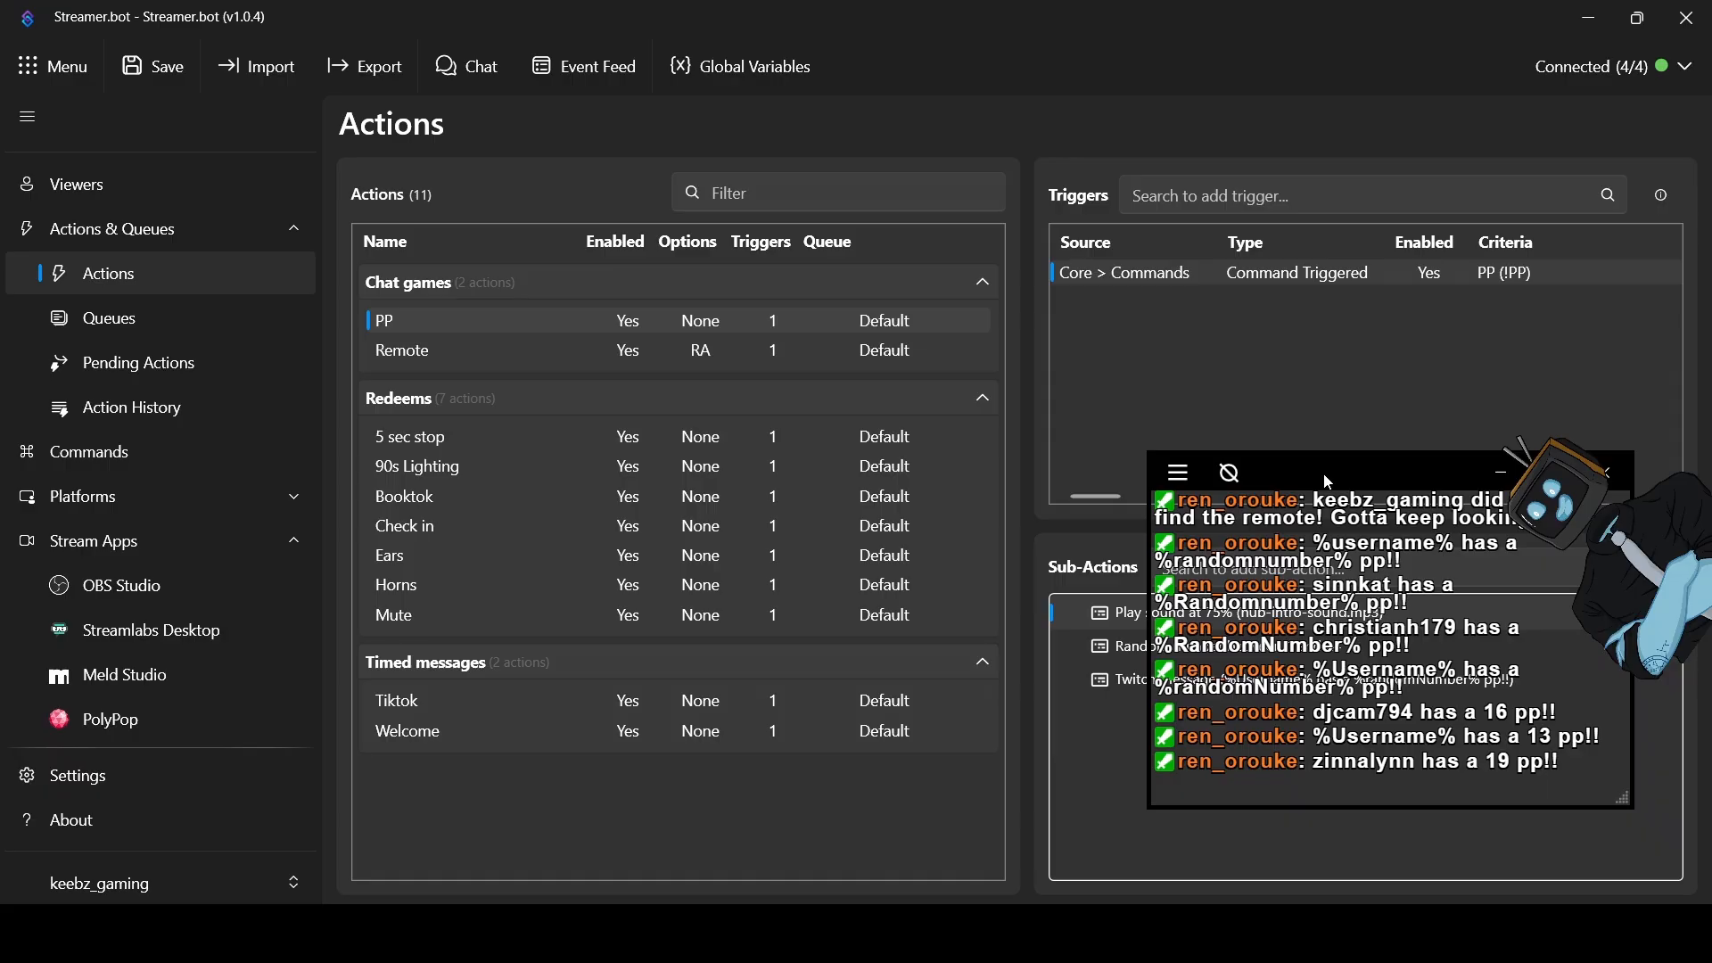
pyautogui.moveTo(1324, 475); pyautogui.dragTo(1304, 566)
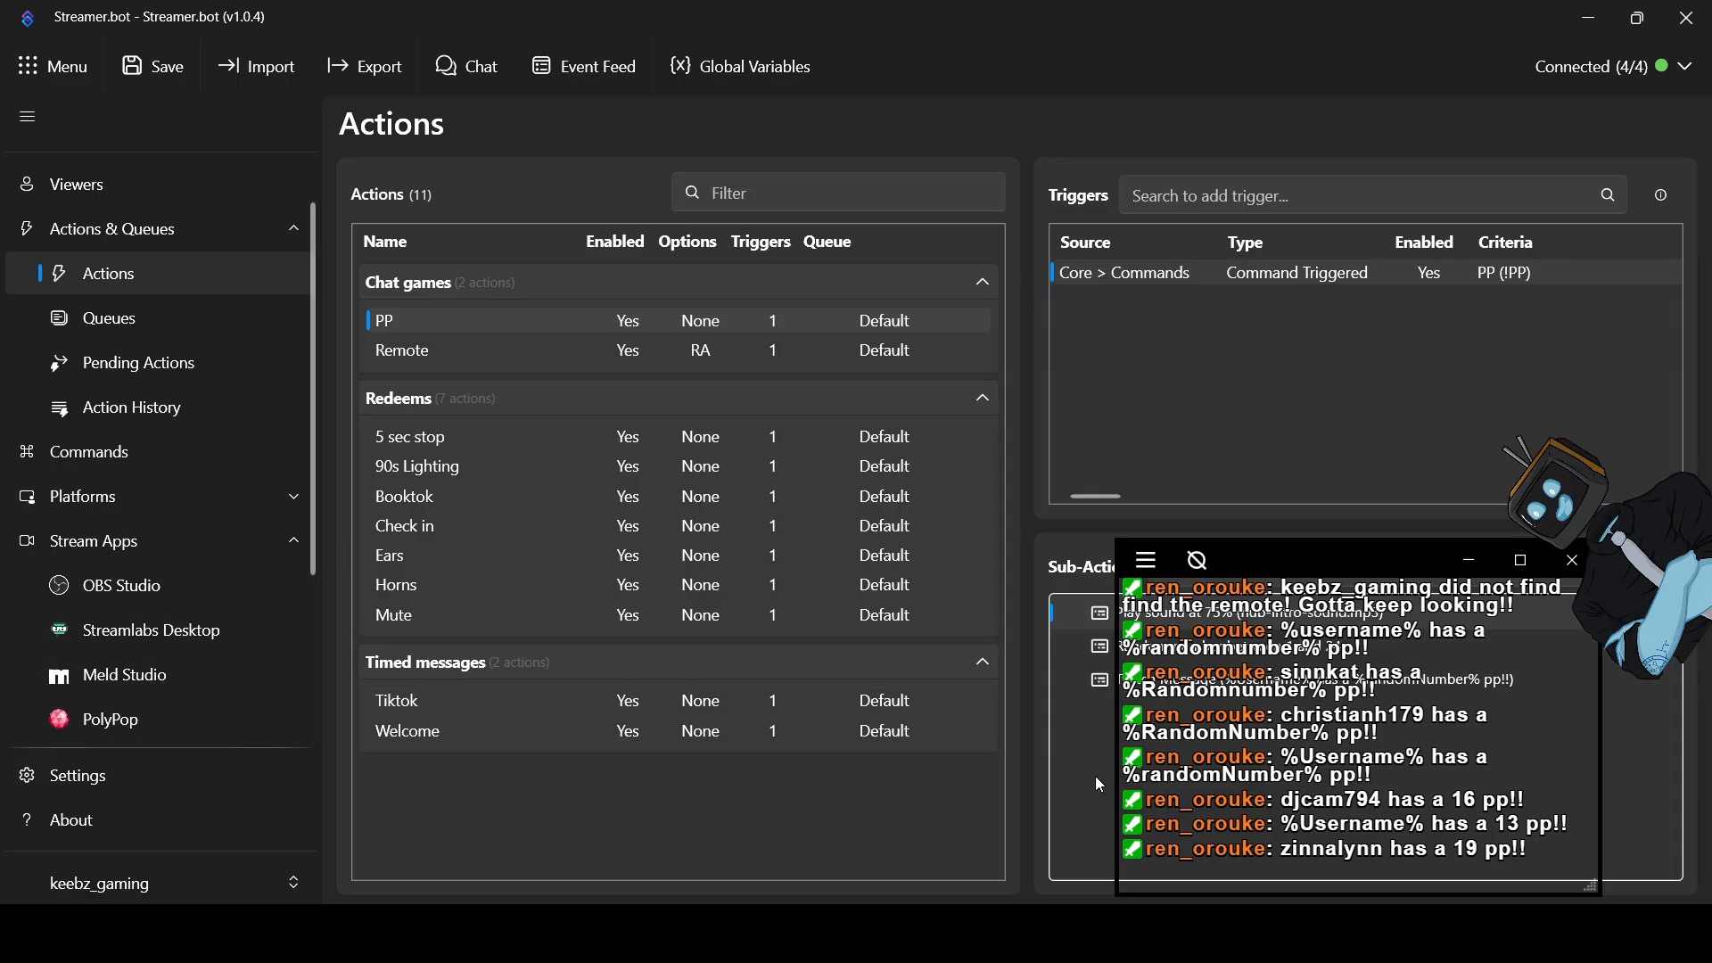
pyautogui.moveTo(1324, 556)
pyautogui.mouseDown()
pyautogui.moveTo(1336, 513)
pyautogui.moveTo(1296, 573)
pyautogui.mouseUp()
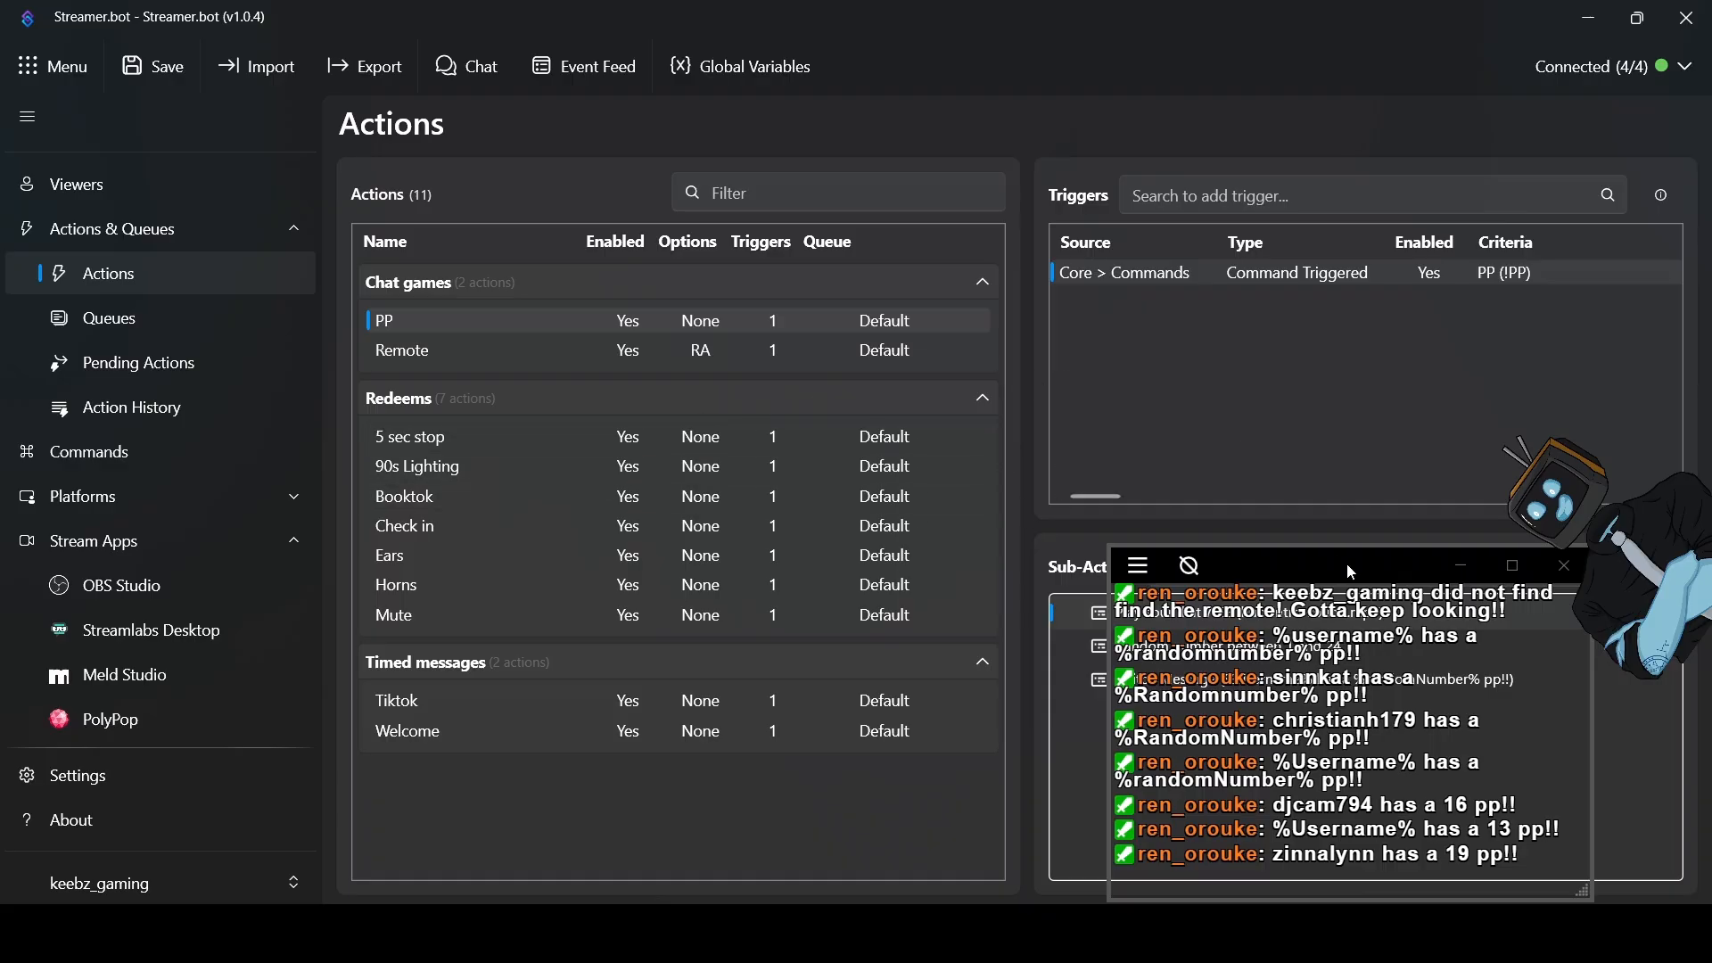
pyautogui.moveTo(1346, 564); pyautogui.dragTo(1372, 519)
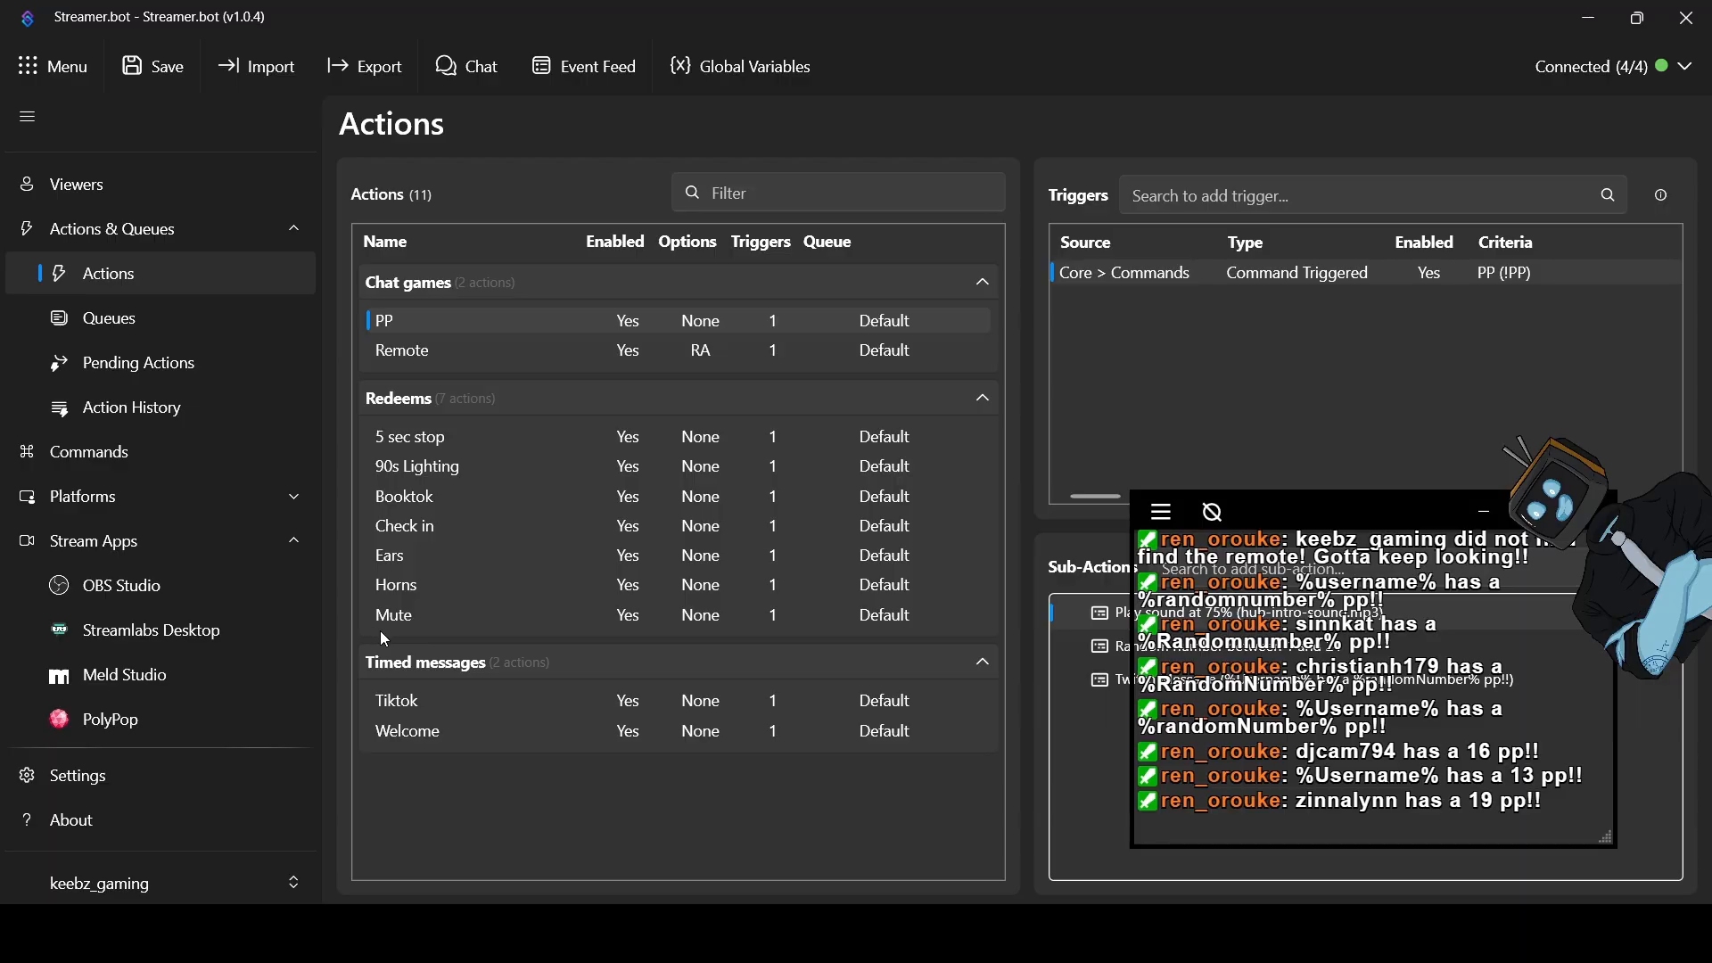
# Review the Action History from the newest runs to the oldest and back
pyautogui.click(125, 408)
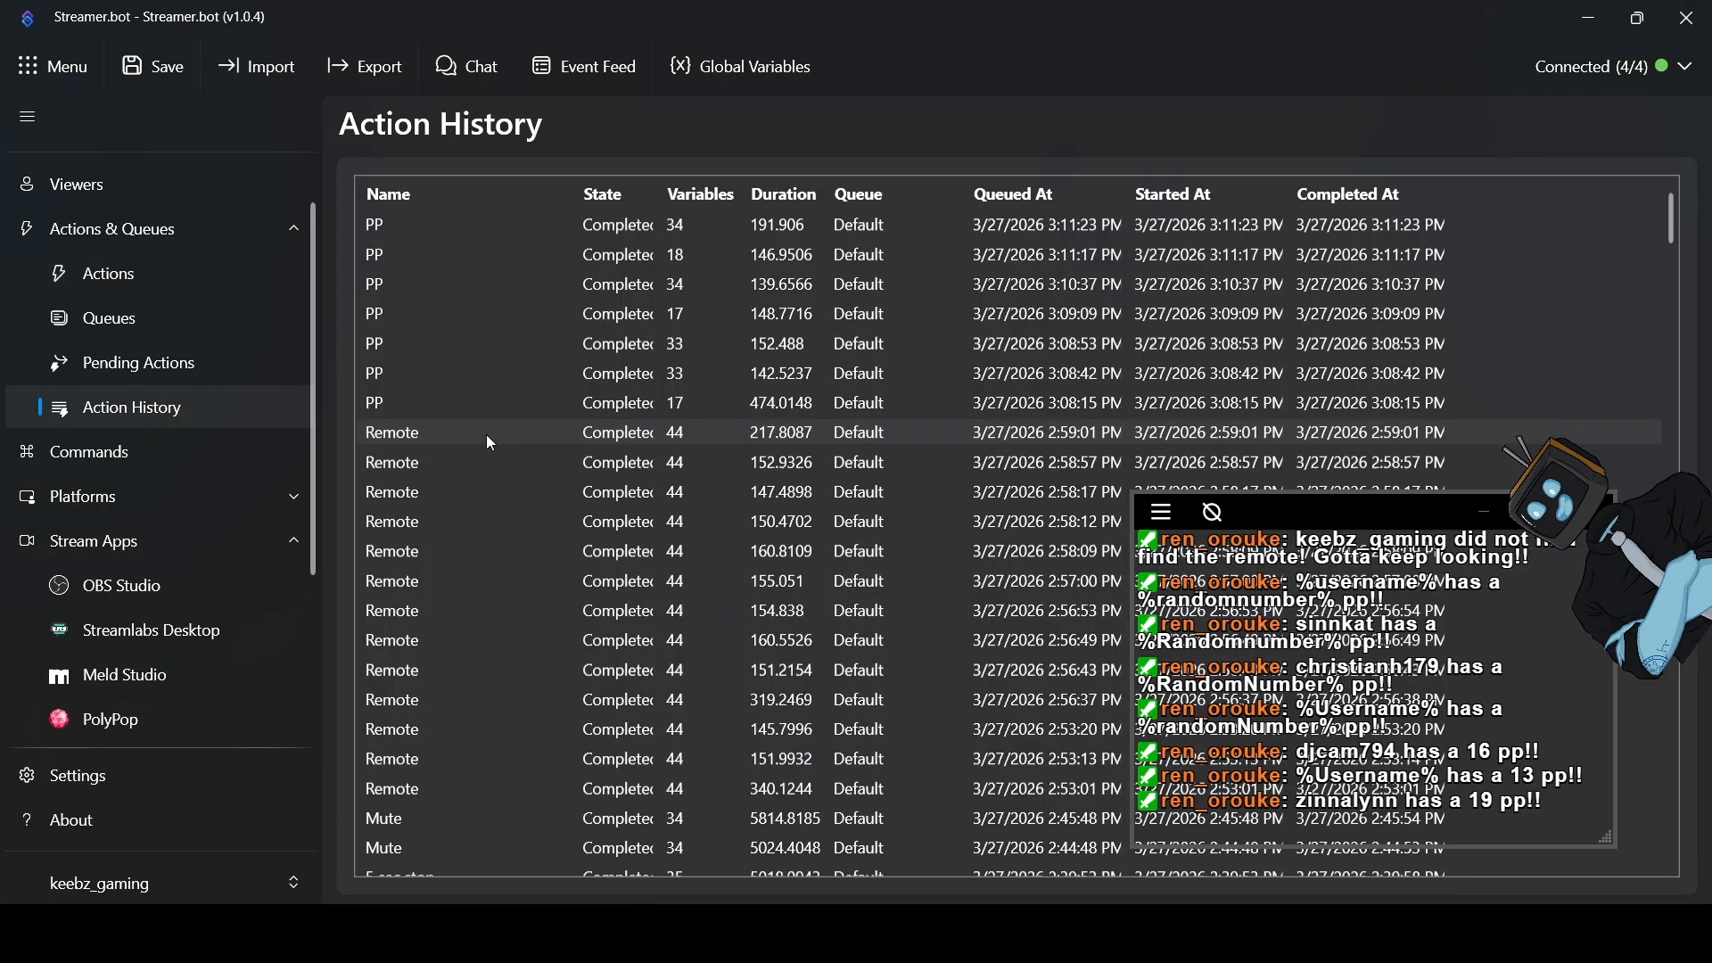
pyautogui.scroll(-5, 553, 535)
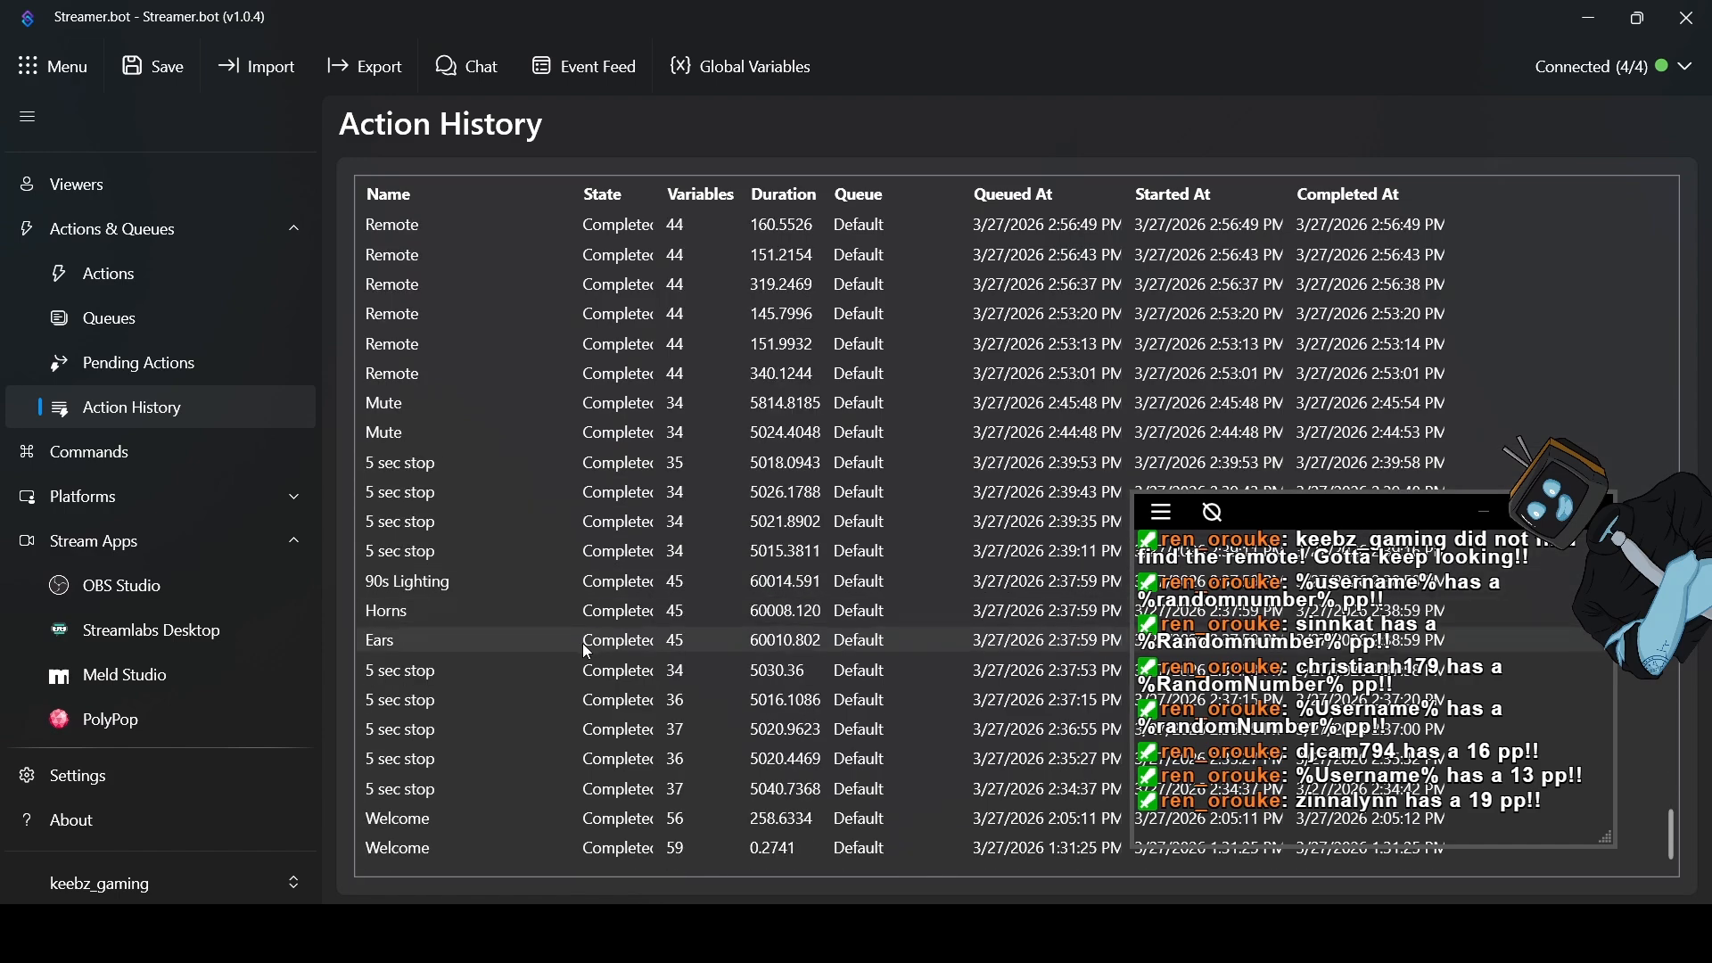
pyautogui.scroll(5, 542, 647)
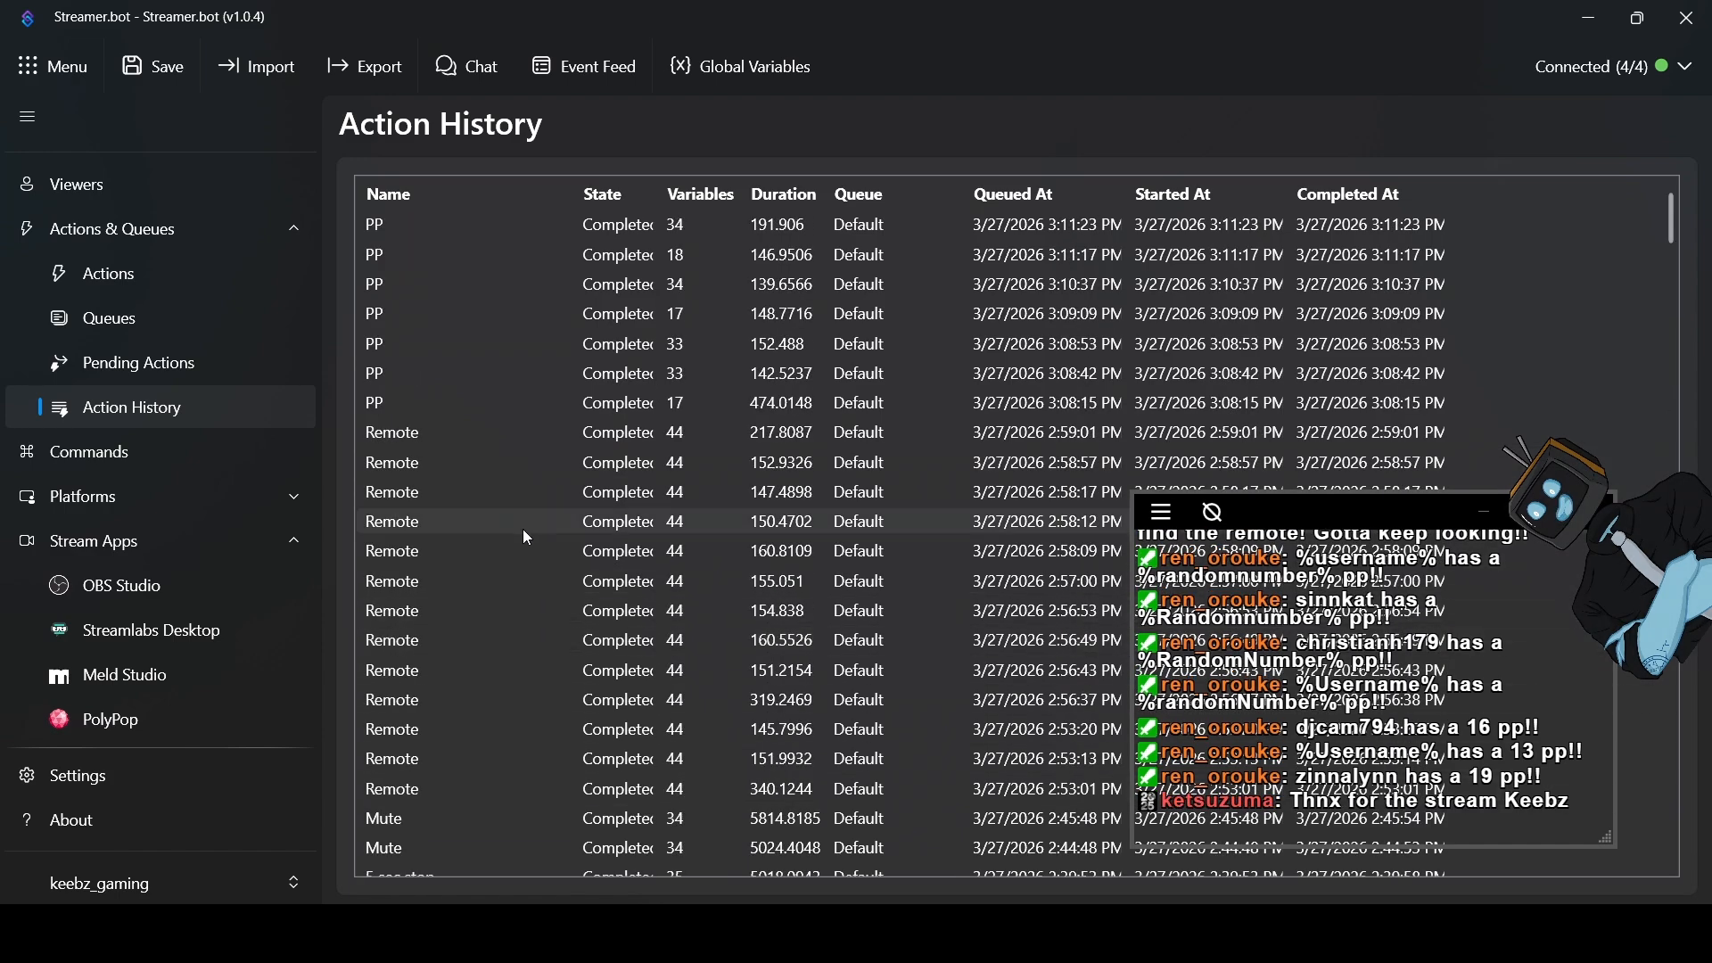
# Collapse the Stream Apps group and return to the Actions list
pyautogui.click(111, 278)
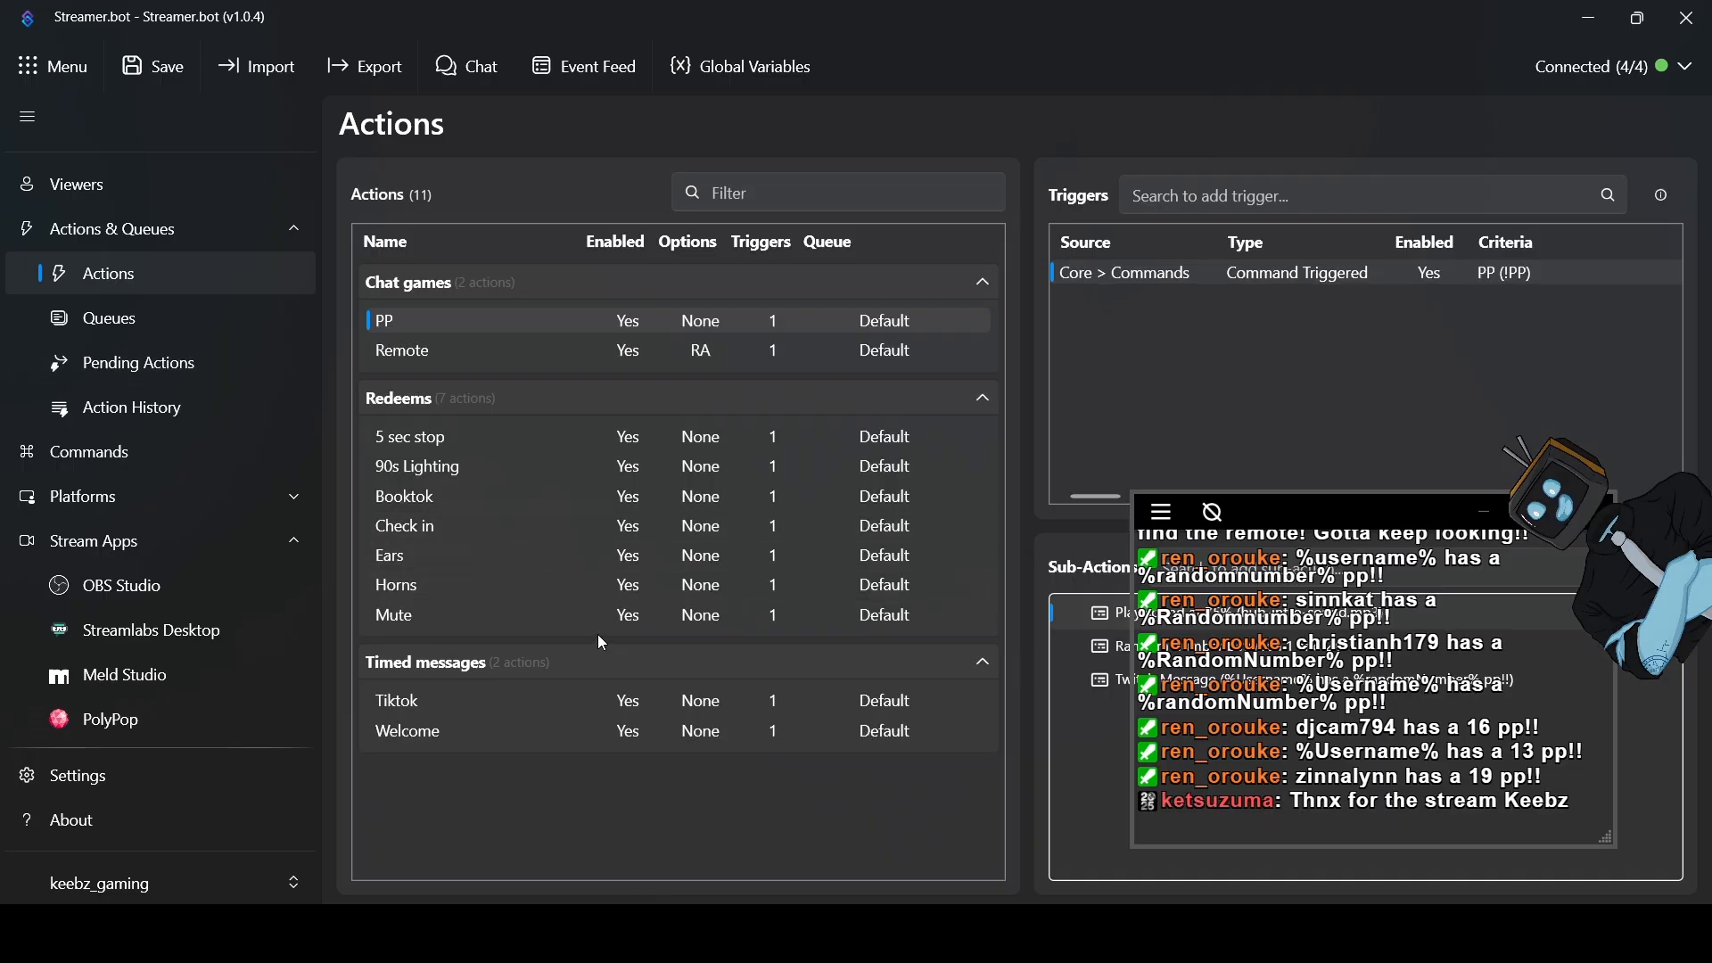
pyautogui.click(203, 560)
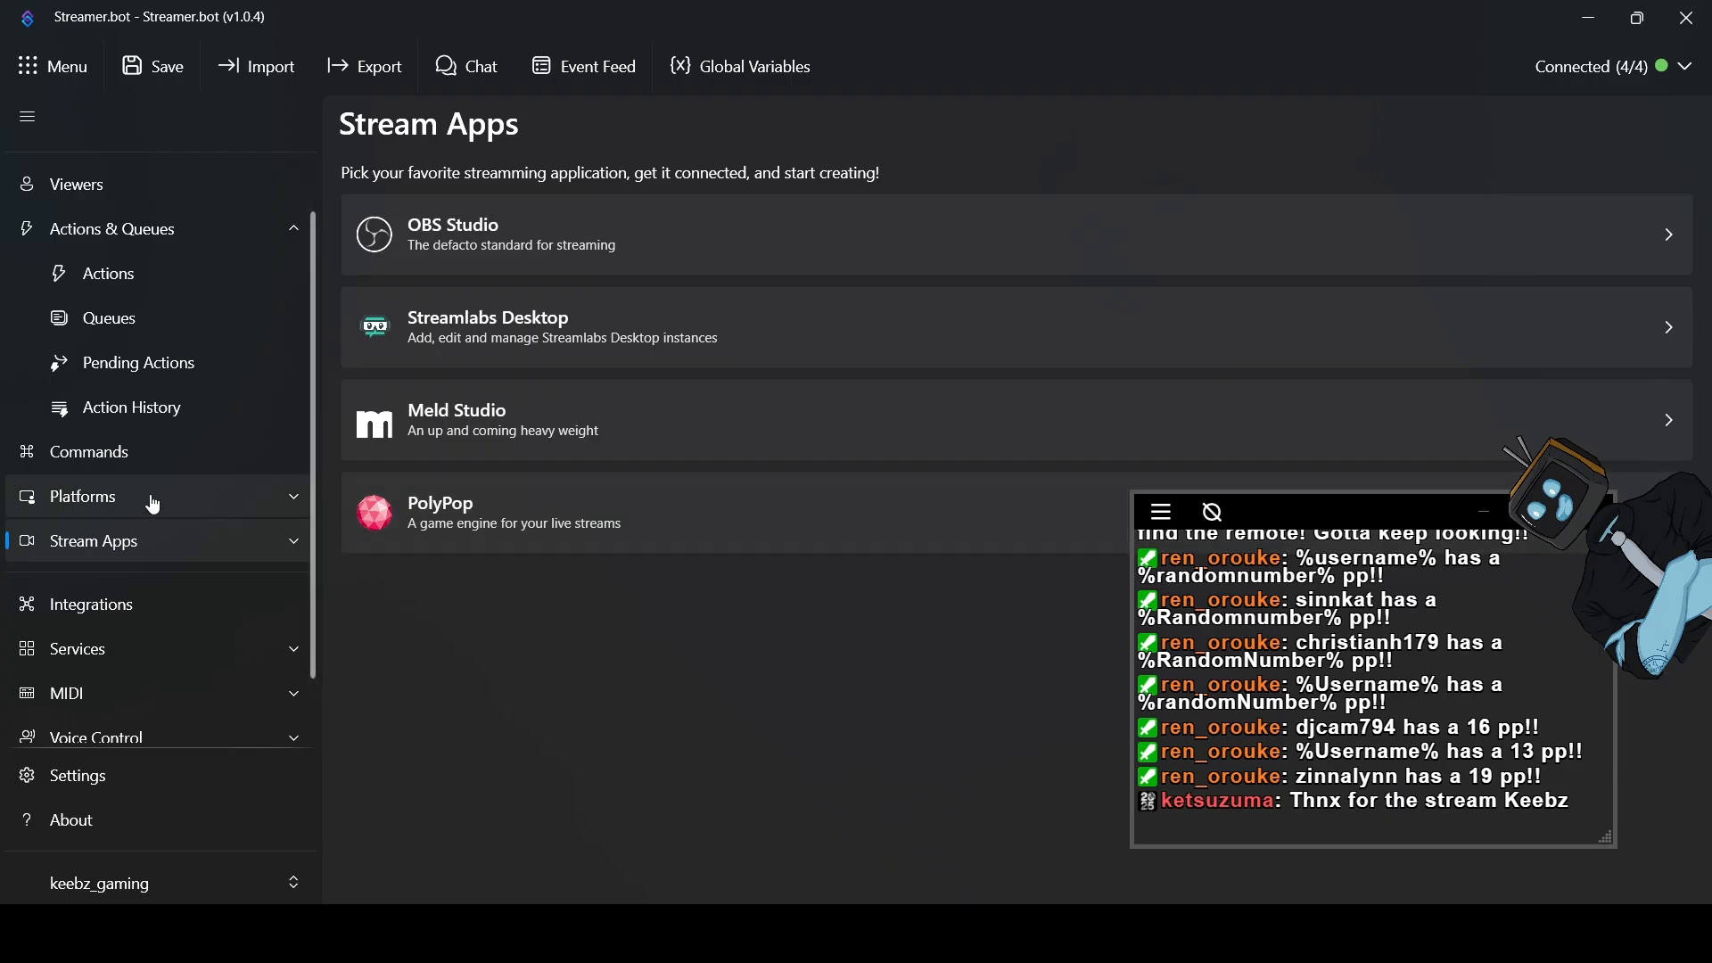
pyautogui.click(125, 277)
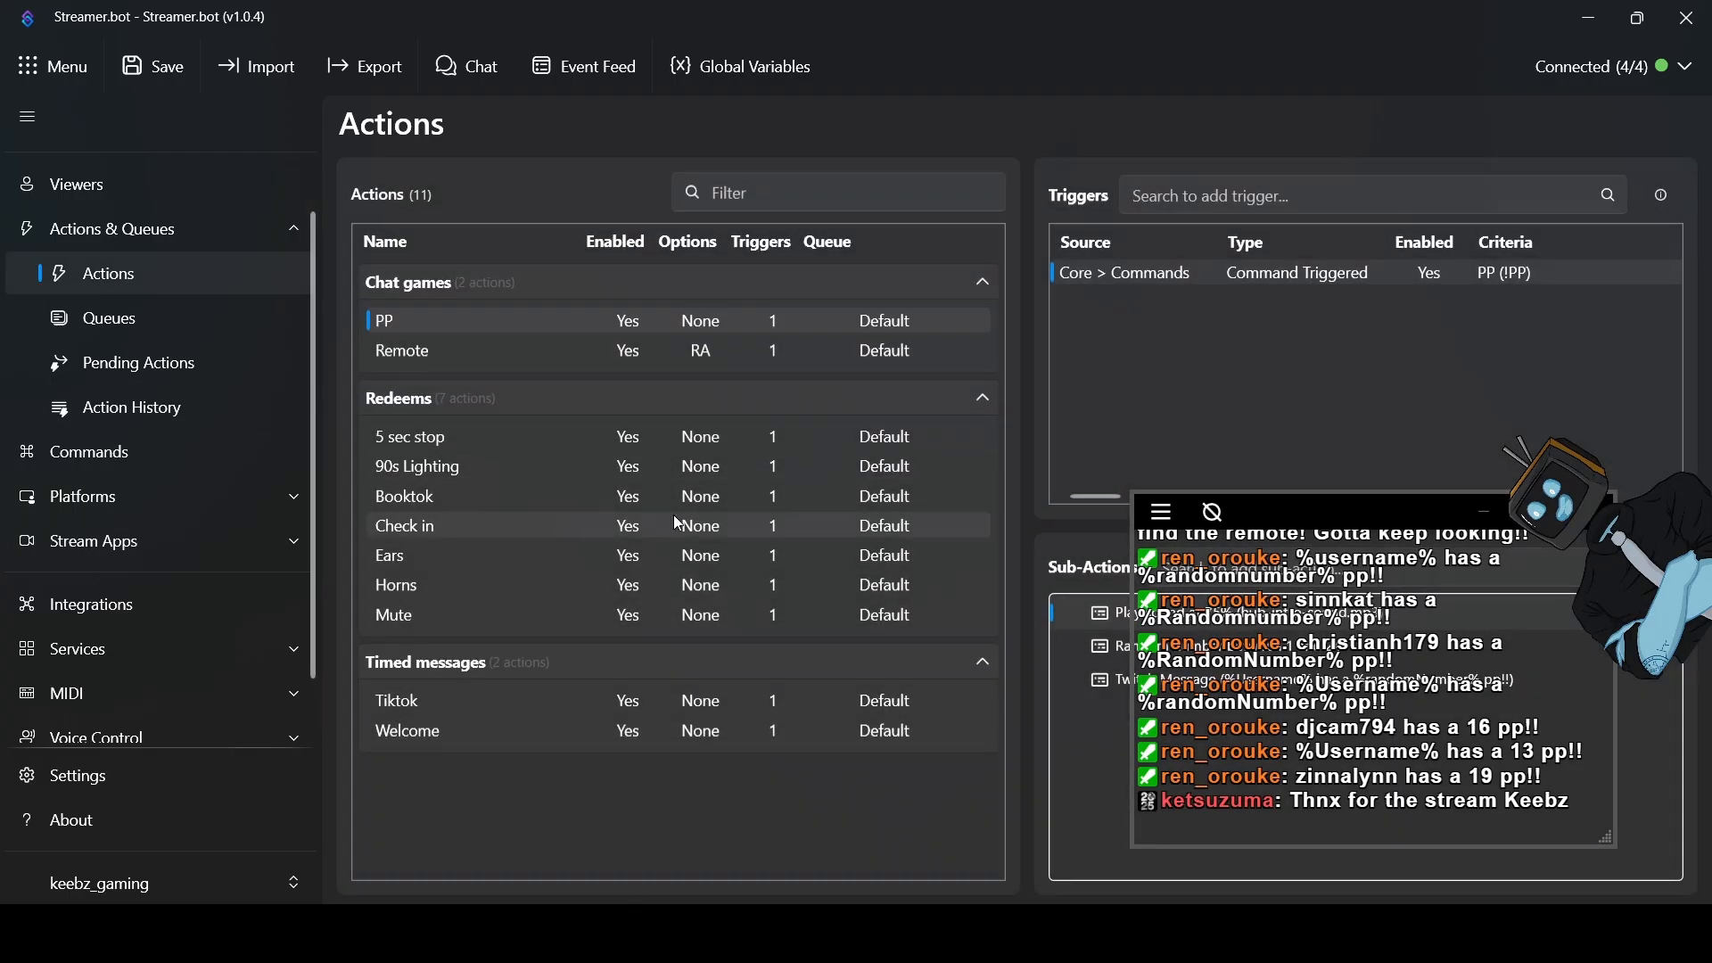